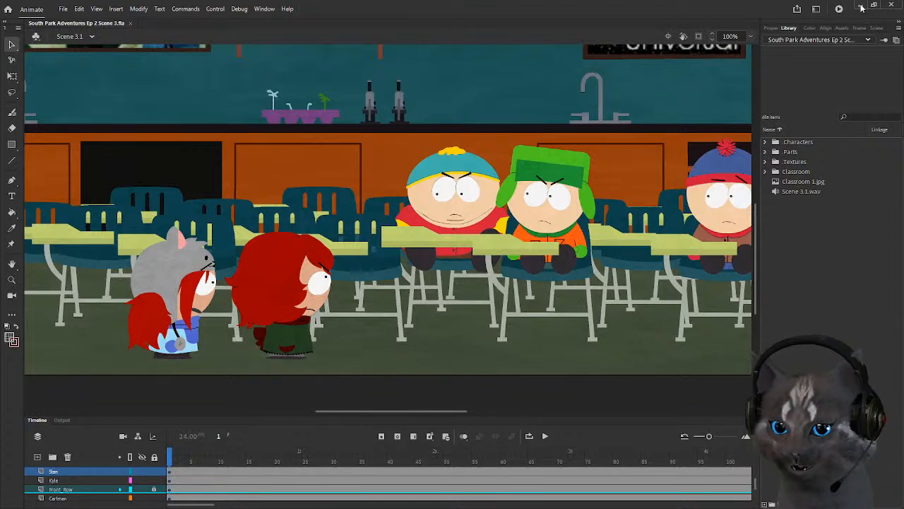
Step: Unlock the Audio layer in the main scene timeline and copy all of its frames
left_click(861, 7)
left_click(337, 504)
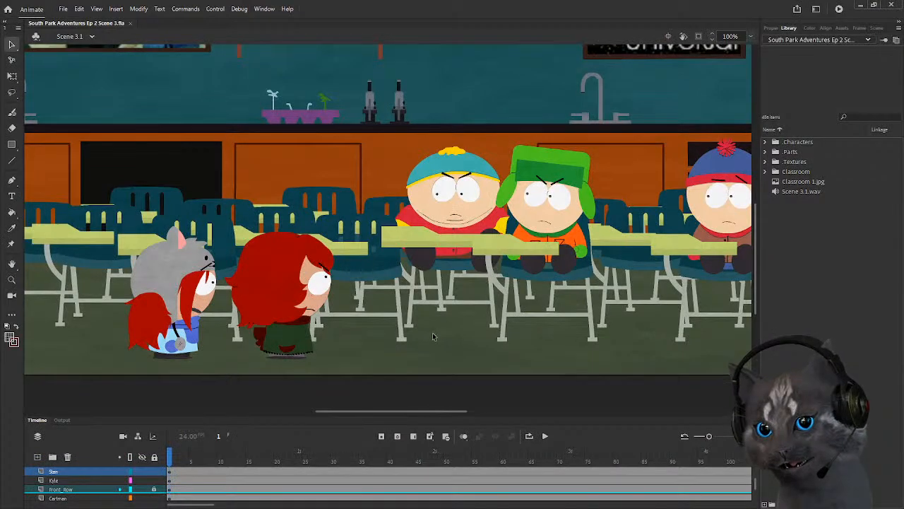
left_click_drag(407, 408, 419, 408)
scroll(180, 481, "up", 1)
scroll(180, 481, "up", 1)
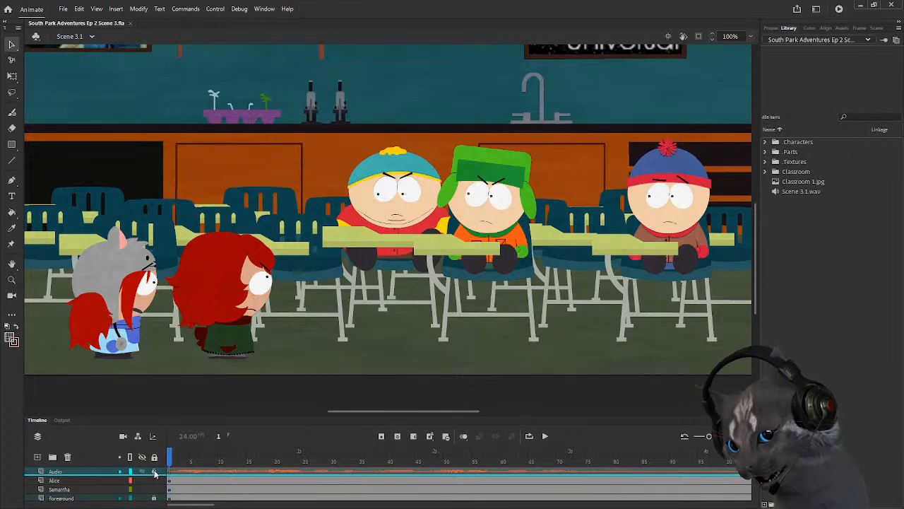
left_click(197, 471)
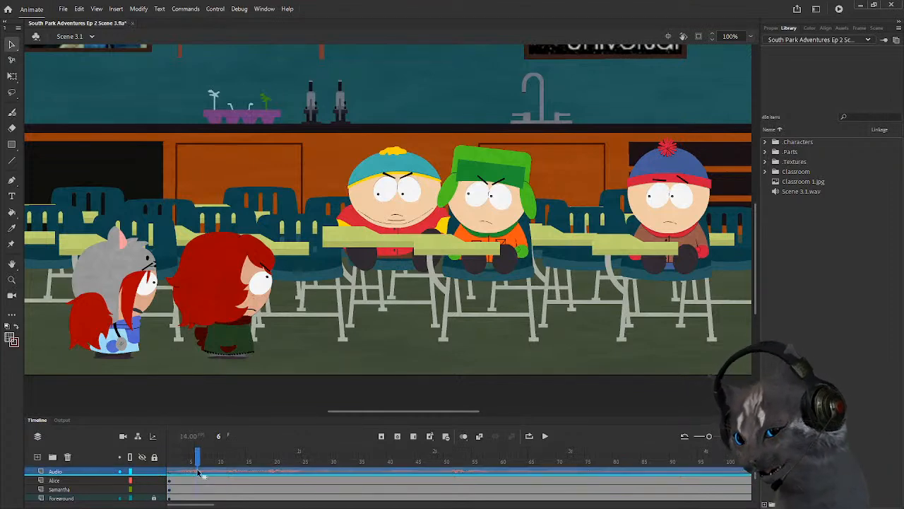
Step: Reduce the size of the program window and open the Cartman symbol for editing in place
left_click(876, 5)
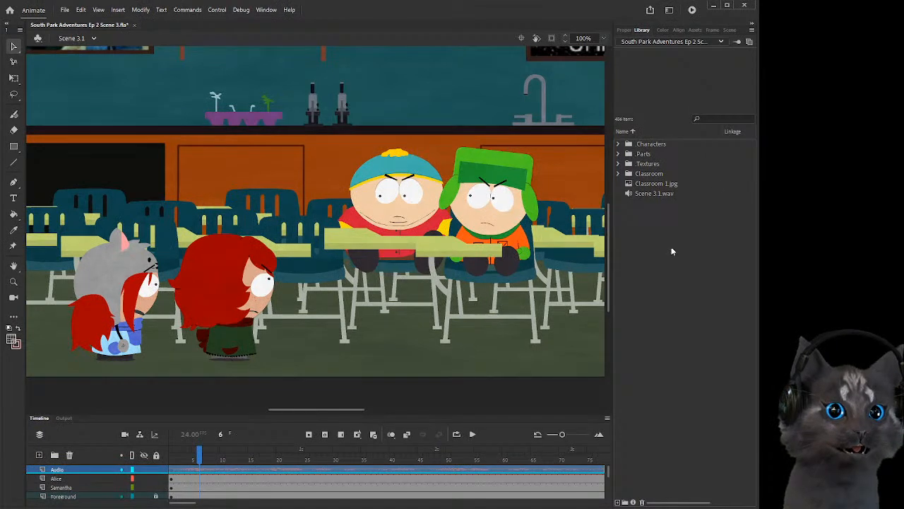
left_click_drag(757, 259, 736, 258)
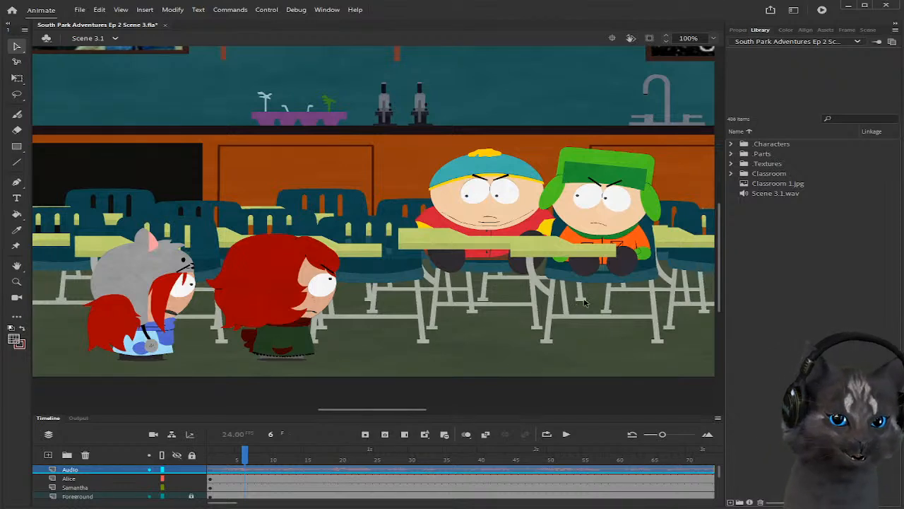
left_click_drag(401, 413, 426, 413)
scroll(315, 322, "down", 2)
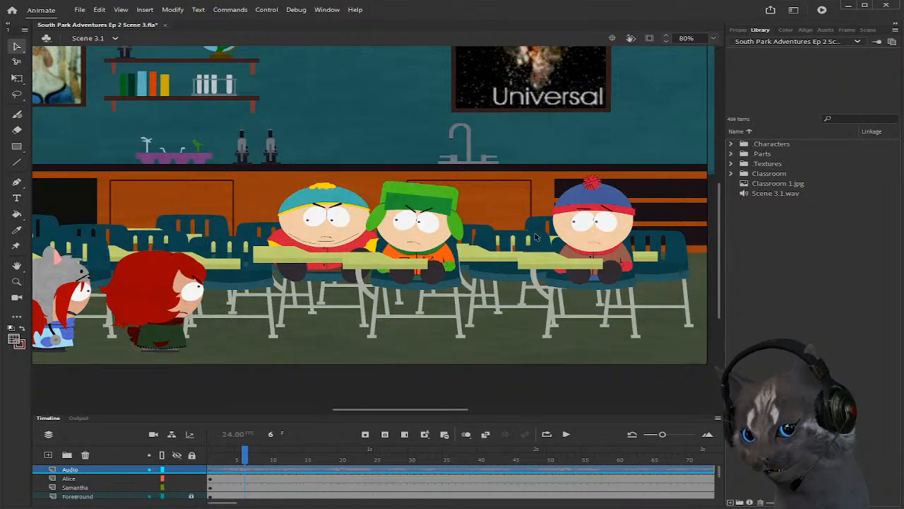
double_click(332, 246)
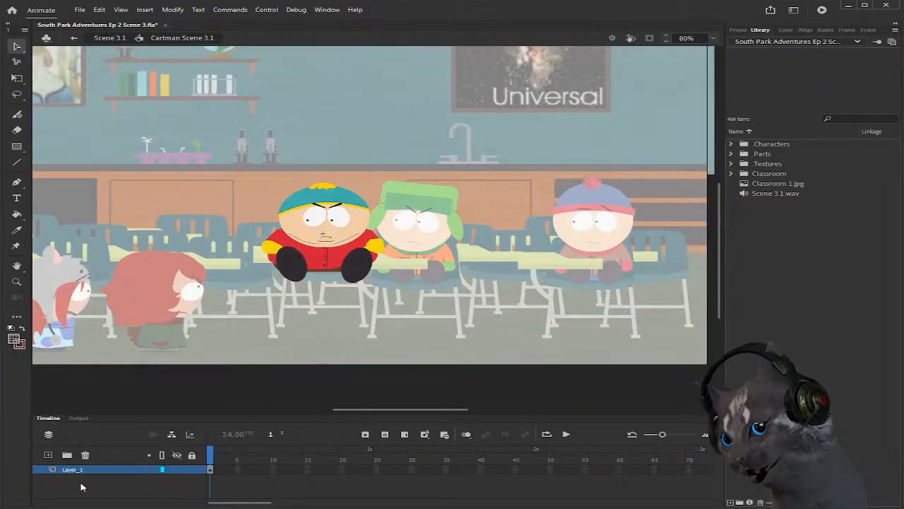
Step: Add a layer named Audio inside the Cartman symbol and paste the copied audio frames into it
left_click(49, 454)
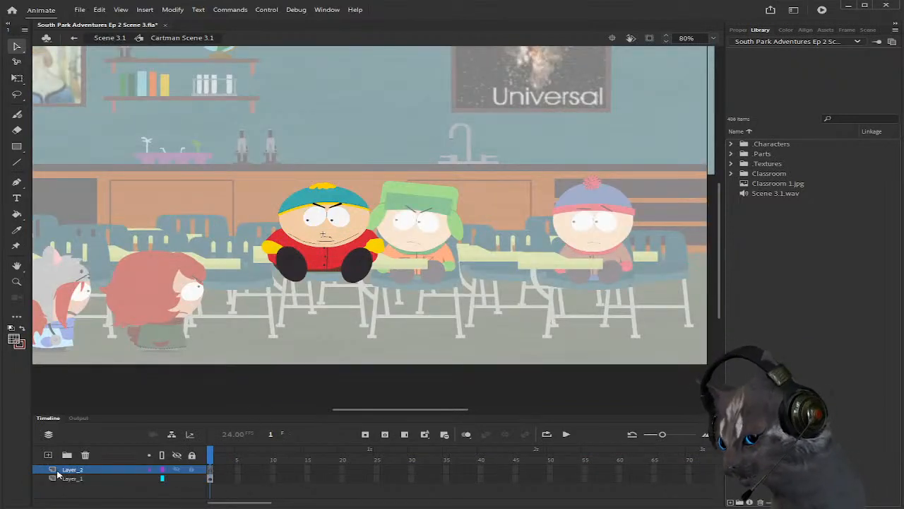
double_click(71, 470)
type("Aufdio")
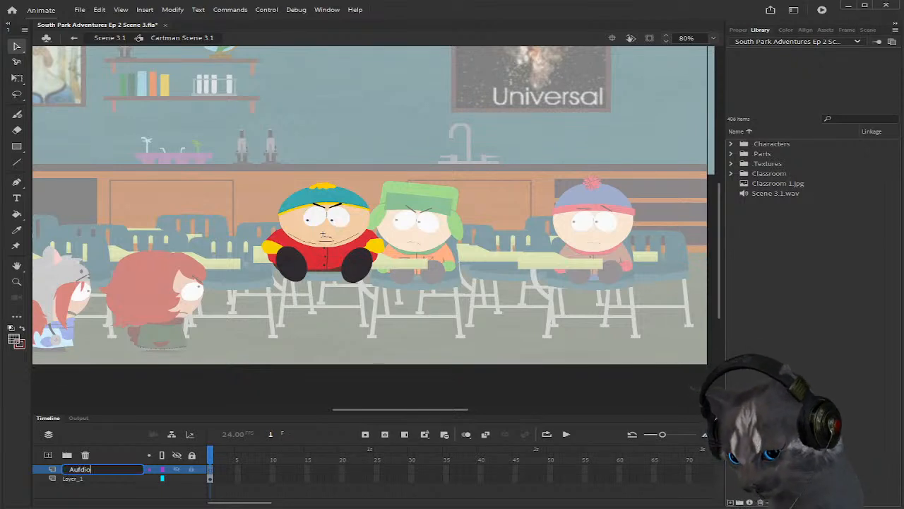
key("BackSpace")
key("BackSpace")
key("BackSpace")
type("io")
key("Return")
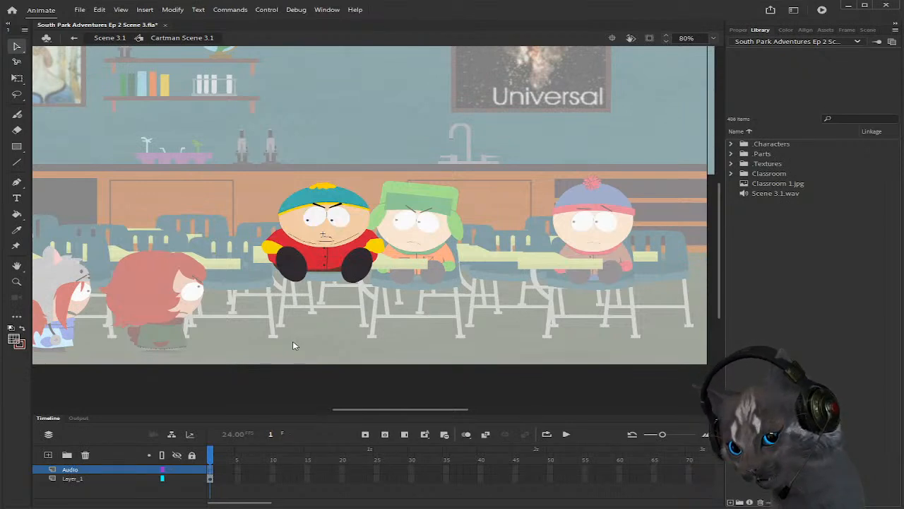
key("ctrl+alt+v")
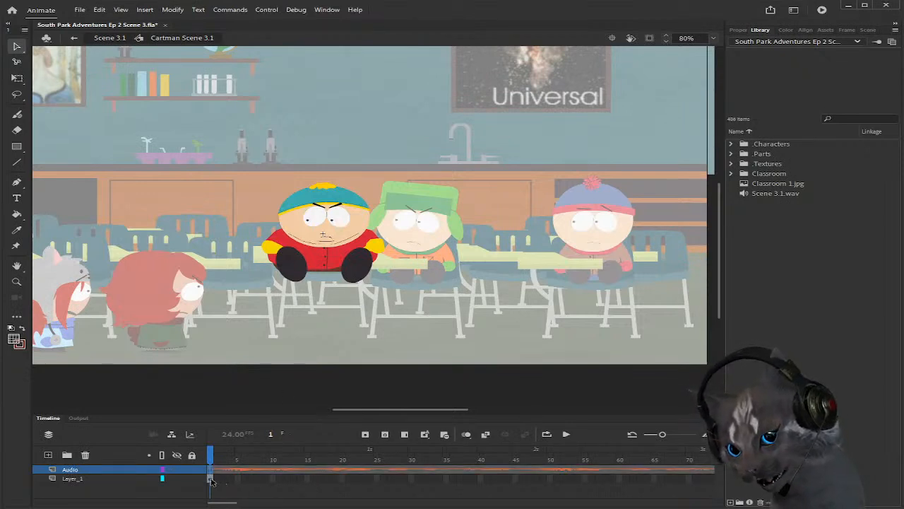
Step: Rename Layer_1, which holds Cartman's artwork, as Mouth
double_click(73, 478)
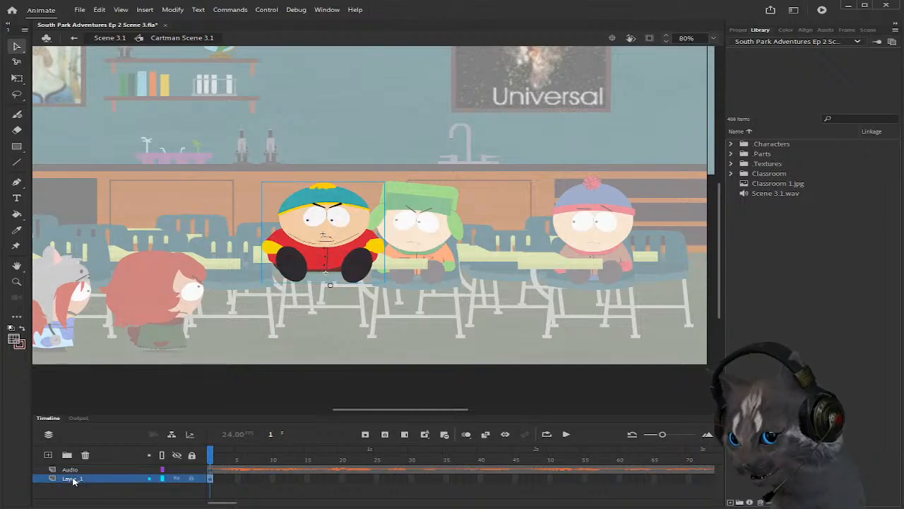
type("Mouth")
key("Return")
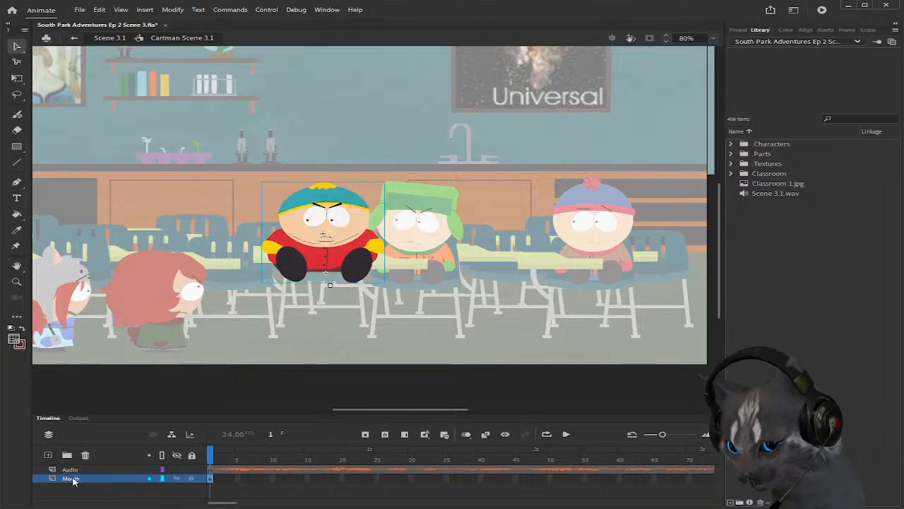
Step: Add two new layers beneath Mouth and name the upper one Head
left_click(48, 454)
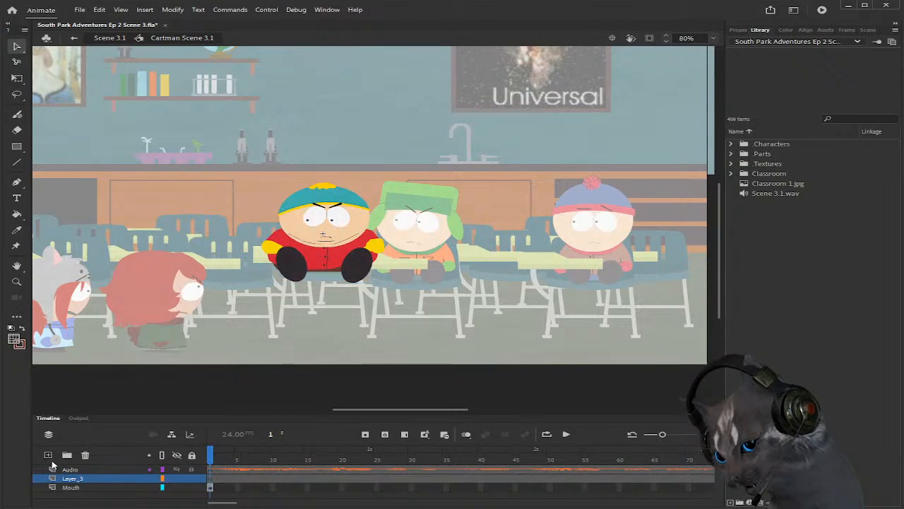
left_click_drag(62, 481, 81, 493)
left_click(48, 455)
scroll(79, 483, "down", 1)
scroll(80, 482, "up", 1)
left_click(79, 489)
double_click(80, 487)
type("Head")
key("Return")
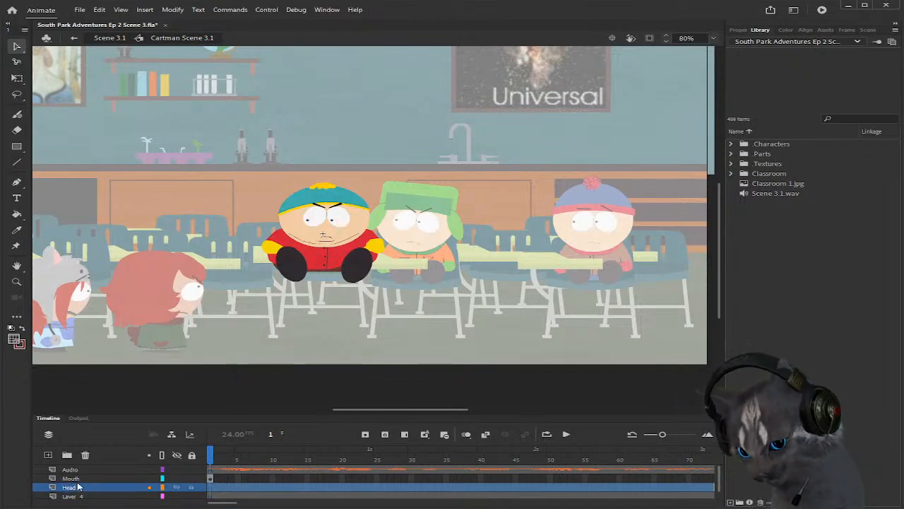
Step: Rename the remaining new layer below Head as Body
scroll(79, 481, "down", 1)
double_click(79, 487)
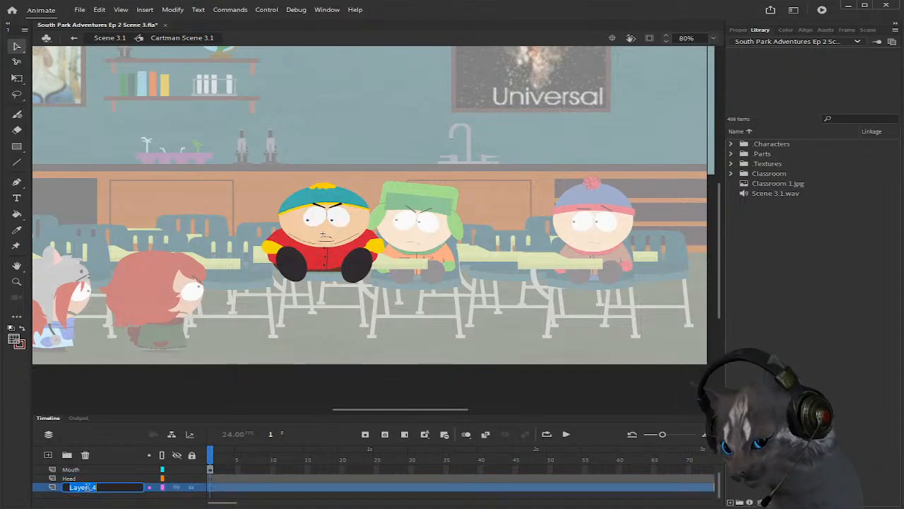
type("Body")
key("Return")
scroll(90, 491, "up", 1)
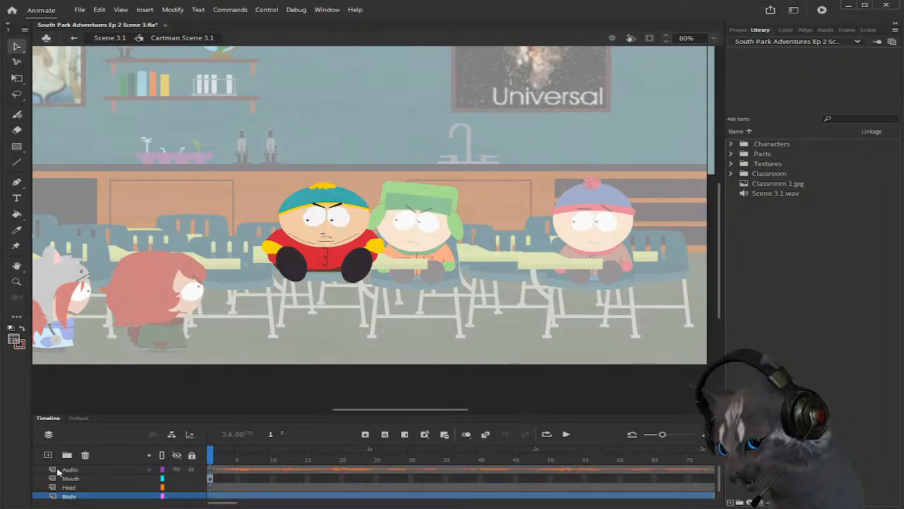
Step: Add a layer between Audio and Mouth and name it Reference
left_click(60, 479)
left_click(48, 454)
double_click(70, 478)
type("Re")
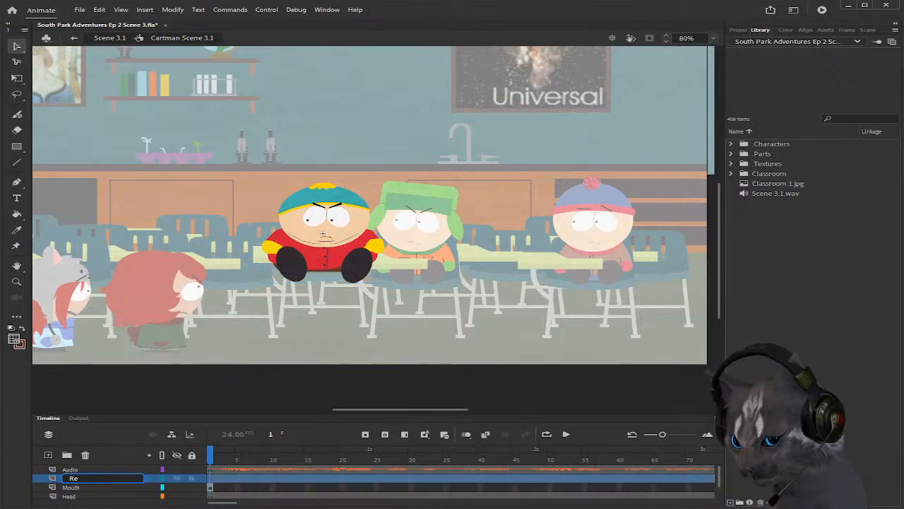
type("ference")
key("Return")
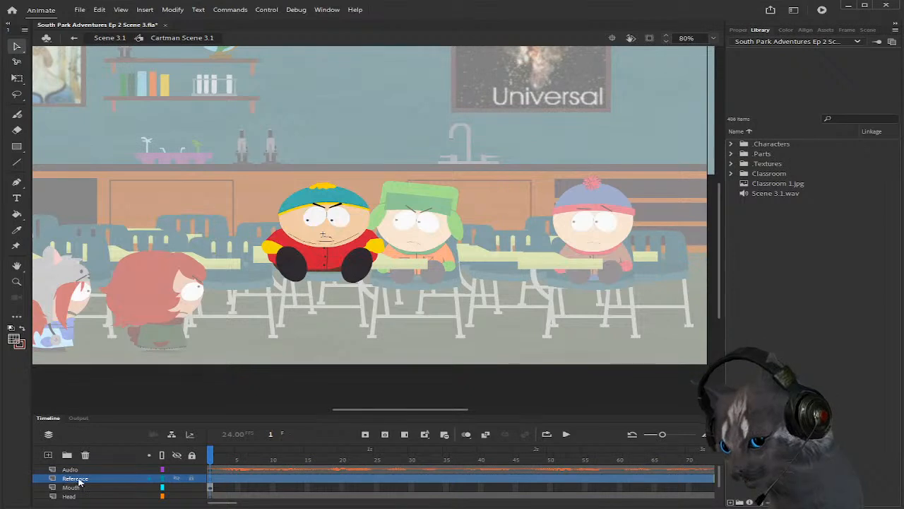
Step: Move Cartman's artwork from the Mouth layer's first frame to Reference, and remove Reference's frames from frame 2 onward
left_click(210, 488)
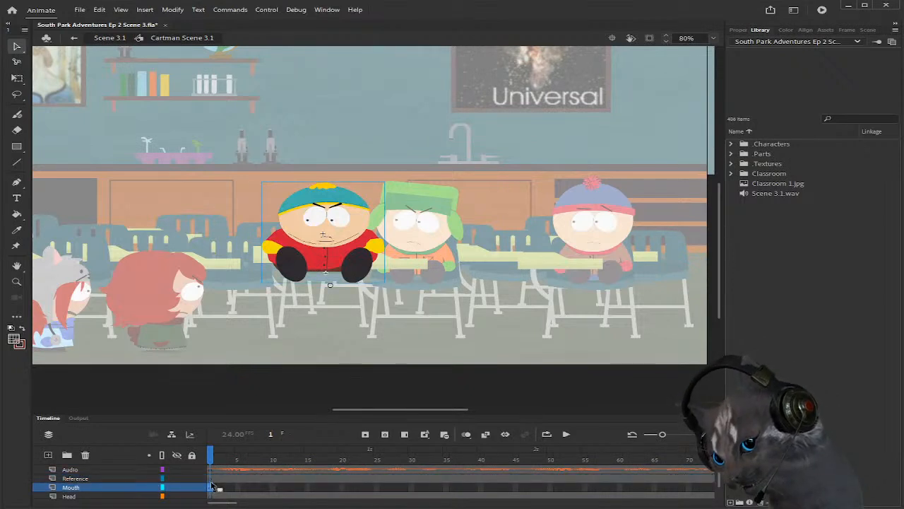
left_click(218, 480)
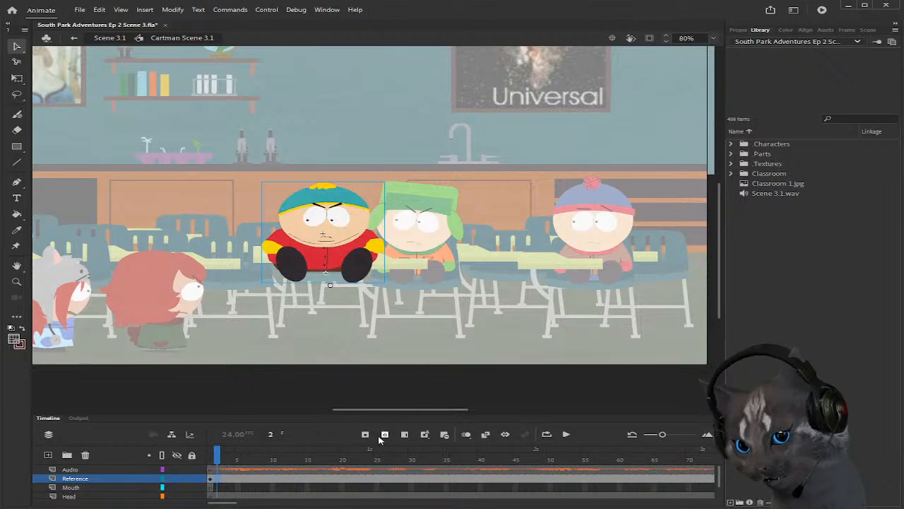
left_click(385, 436)
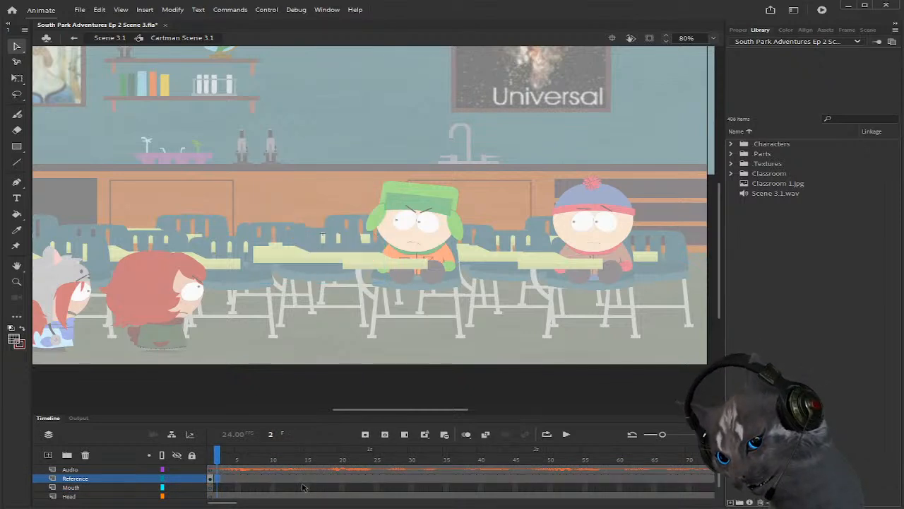
left_click(232, 480)
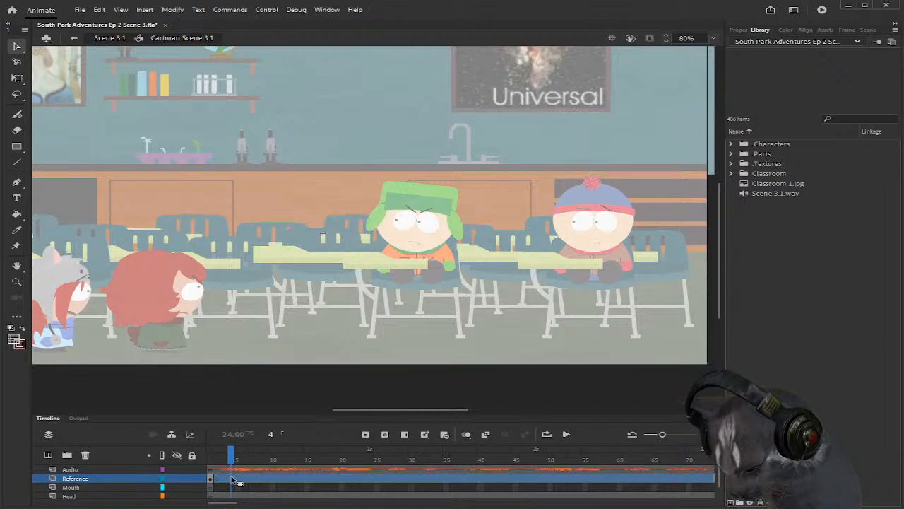
left_click(214, 487)
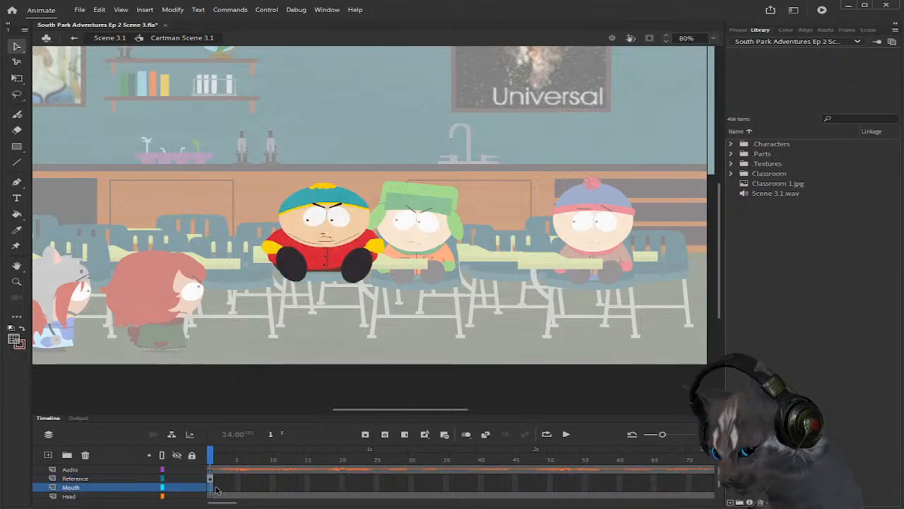
left_click(219, 488)
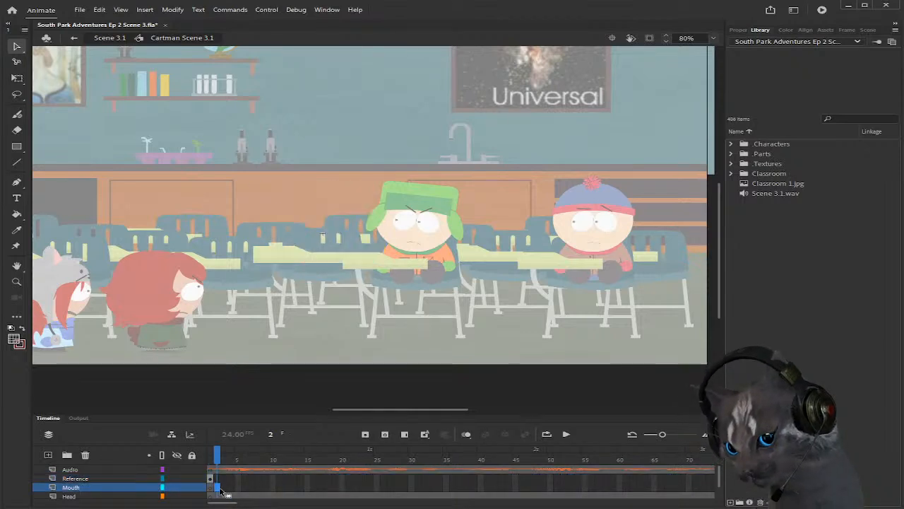
left_click(404, 434)
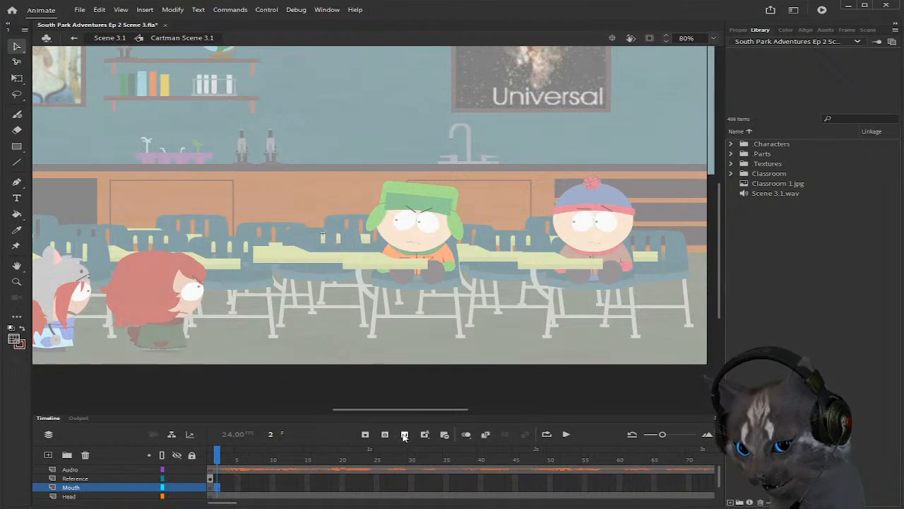
key("ctrl+z")
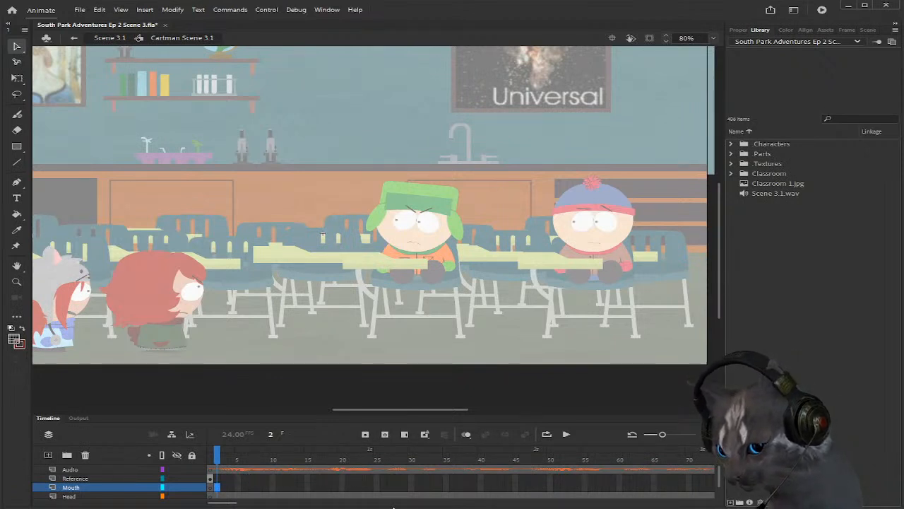
Step: Extend the Mouth layer's frames to frame 673, matching the length of the Head and Body layers
left_click_drag(232, 503, 481, 505)
scroll(528, 486, "down", 2)
scroll(548, 480, "up", 1)
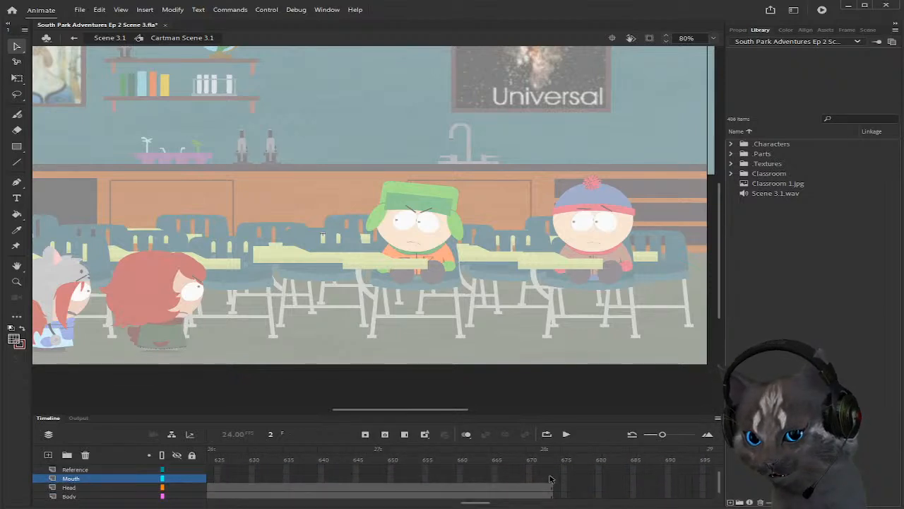
left_click(552, 482)
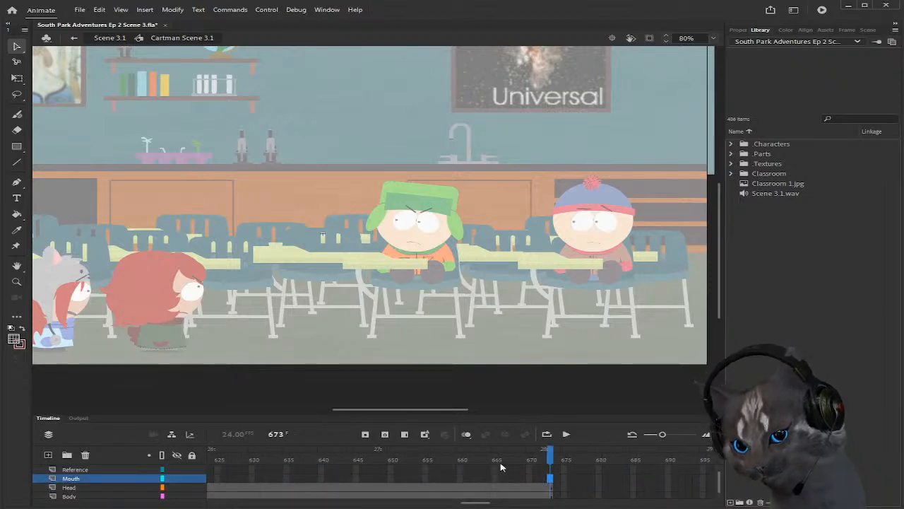
left_click(405, 436)
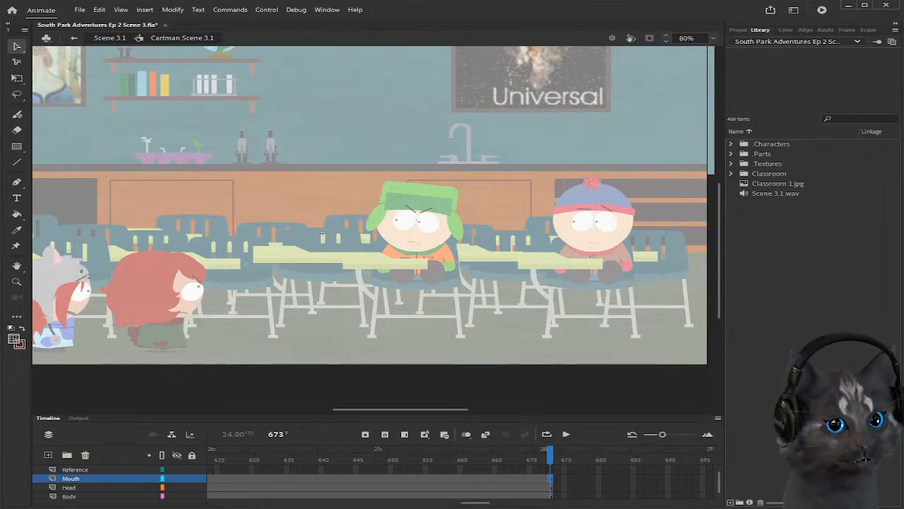
Step: Insert keyframes at frame 2 of the Mouth, Head and Body layers, leaving frame 1 for the reference artwork
left_click_drag(479, 503, 222, 503)
left_click(210, 470)
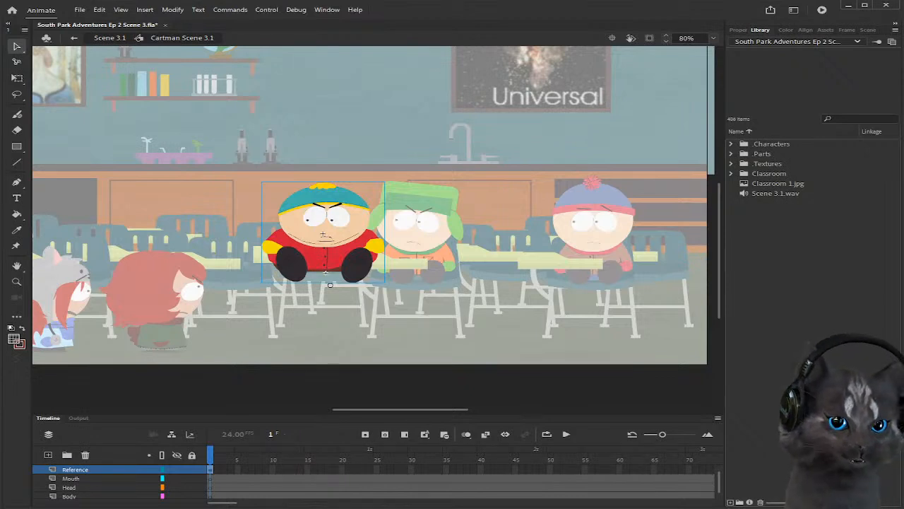
scroll(314, 470, "up", 1)
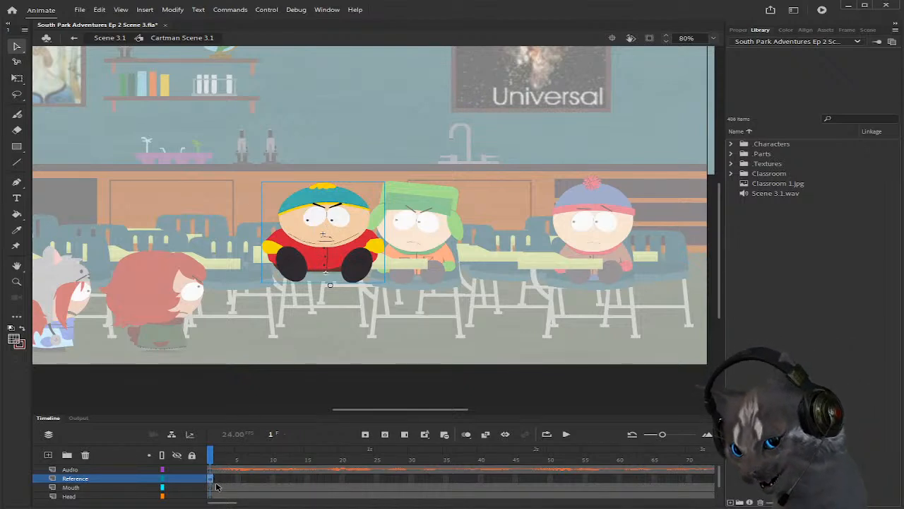
scroll(216, 488, "down", 2)
left_click_drag(216, 488, 217, 472)
scroll(236, 475, "up", 1)
scroll(236, 475, "up", 1)
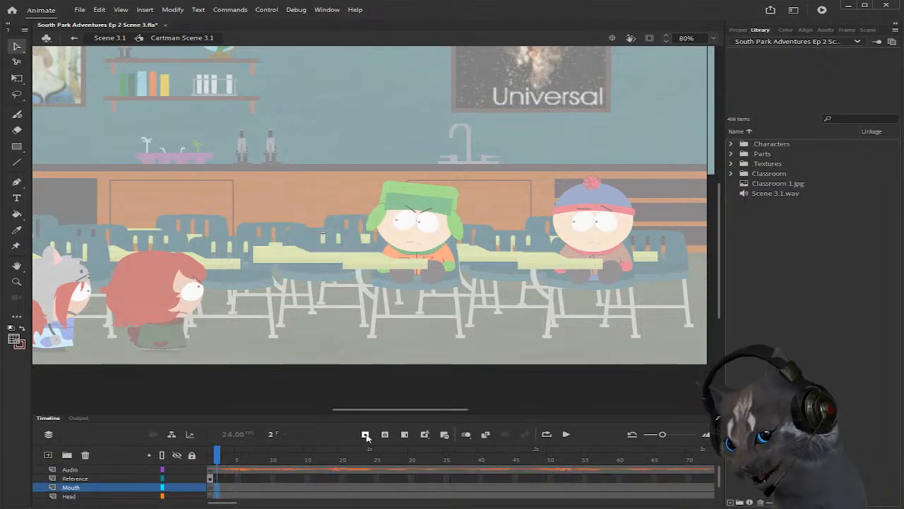
left_click(211, 479)
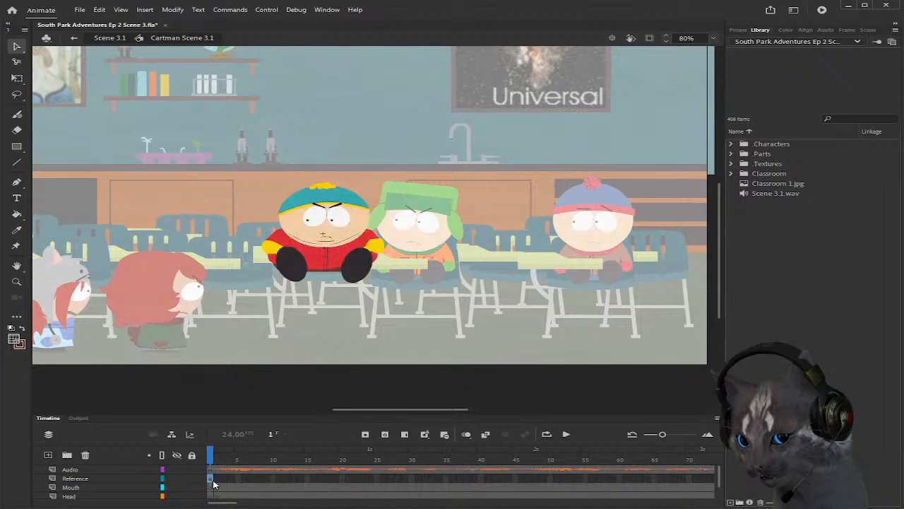
left_click(218, 487)
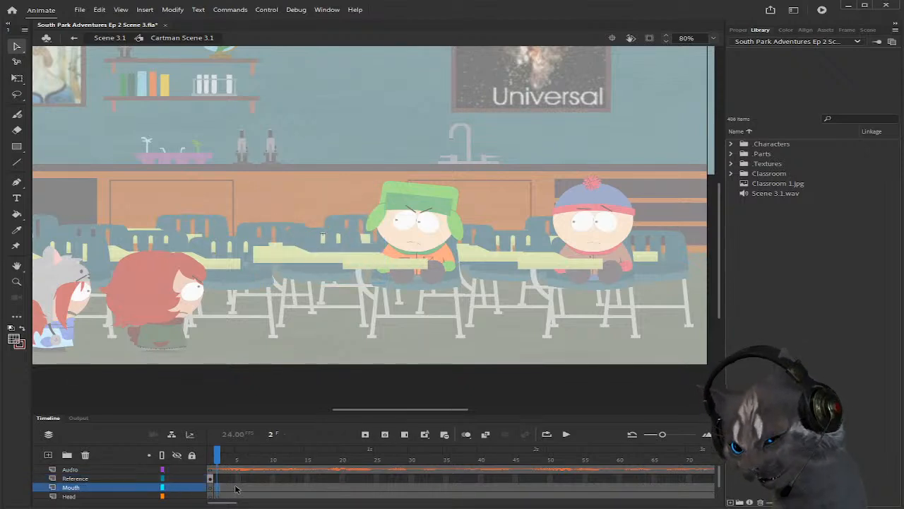
Step: Examine Cartman's available views in the Frame Picker for the artwork on the Reference layer's frame 1
left_click(218, 487)
left_click(211, 478)
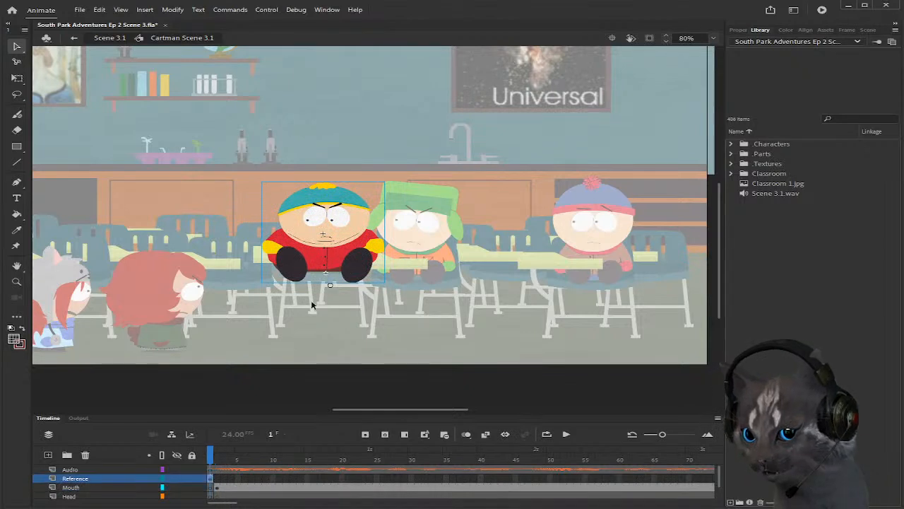
left_click(846, 33)
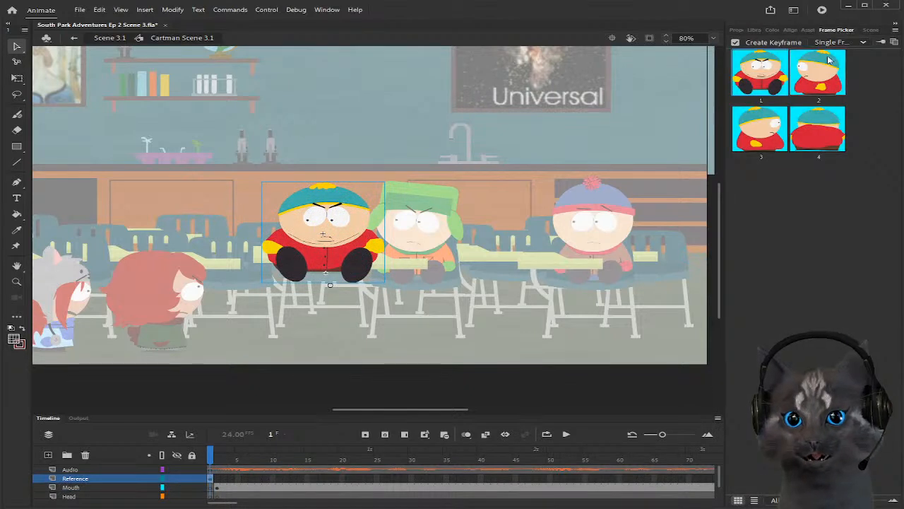
left_click(812, 90)
left_click(760, 90)
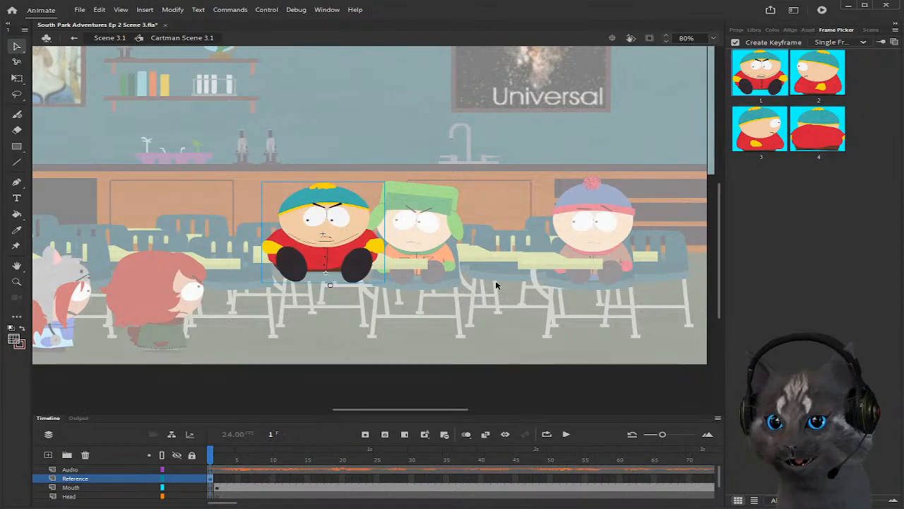
Step: Paste the reference Cartman in place on frame 2 of the Mouth layer and break it apart into separate parts
left_click(218, 487)
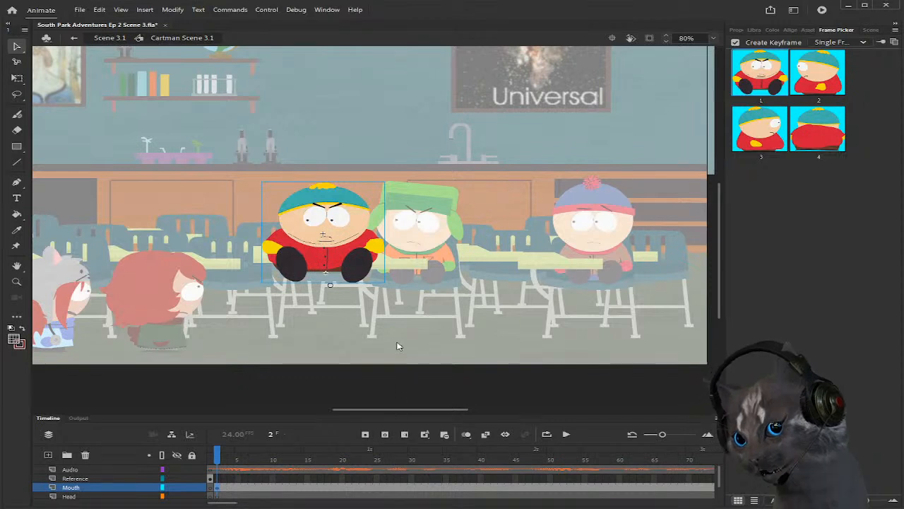
left_click(384, 274)
scroll(283, 198, "up", 2)
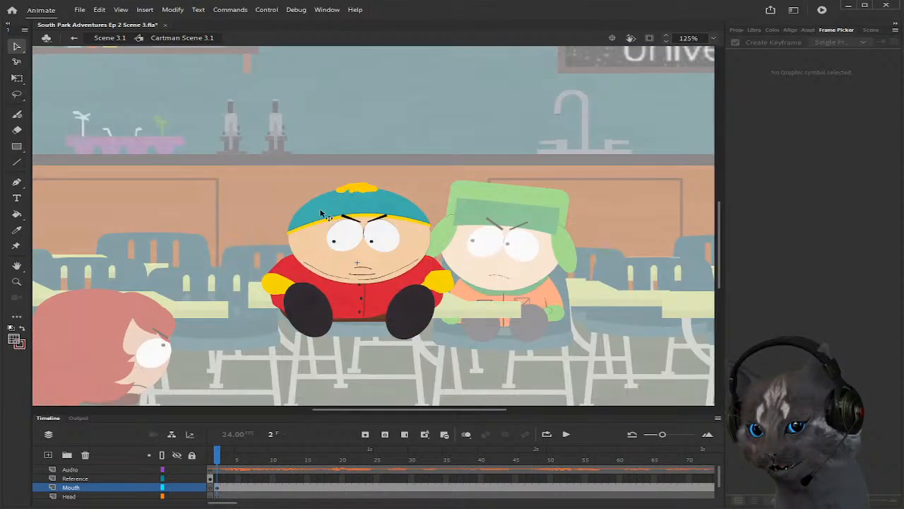
Step: Cut Cartman's mouth and paste it back in place on frame 2 of the Mouth layer
left_click(367, 271)
left_click(237, 487)
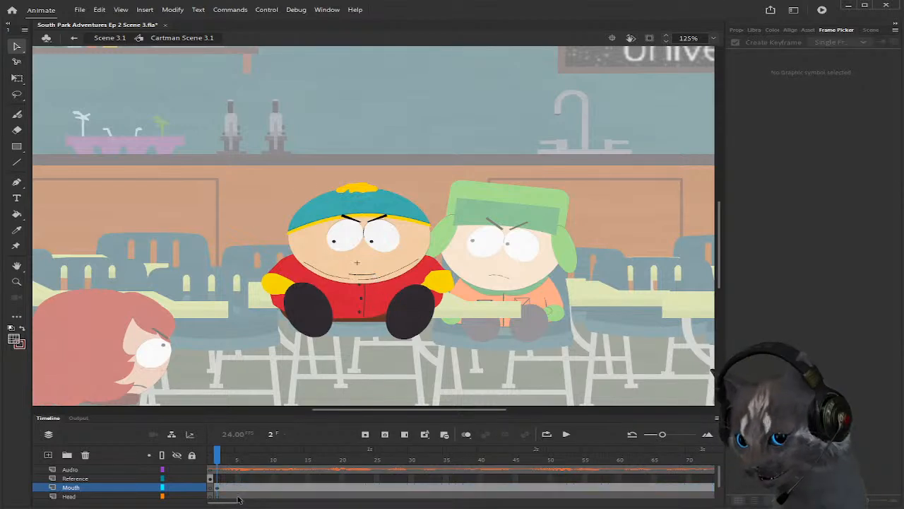
left_click(238, 489)
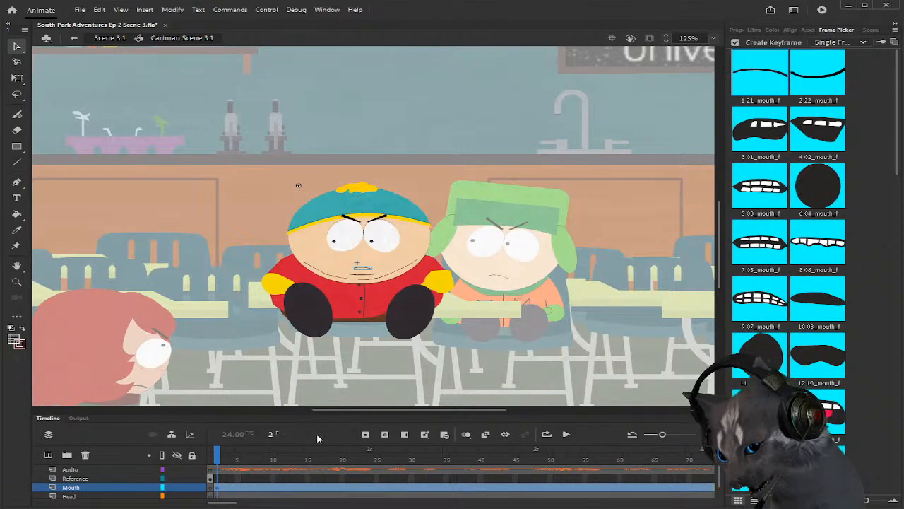
Step: Move all of Cartman's parts except the mouth from the Mouth layer to the same position on frame 2 of Body
left_click(508, 333)
left_click_drag(231, 187, 460, 374)
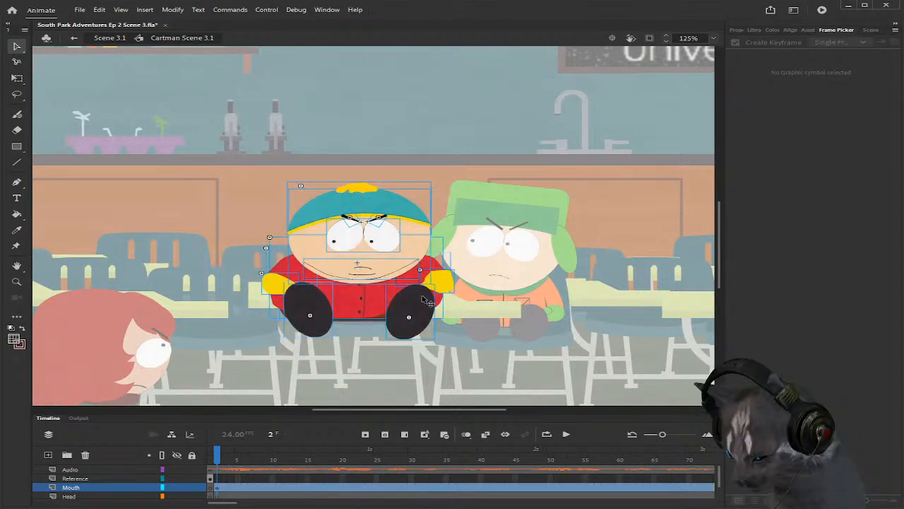
key("Delete")
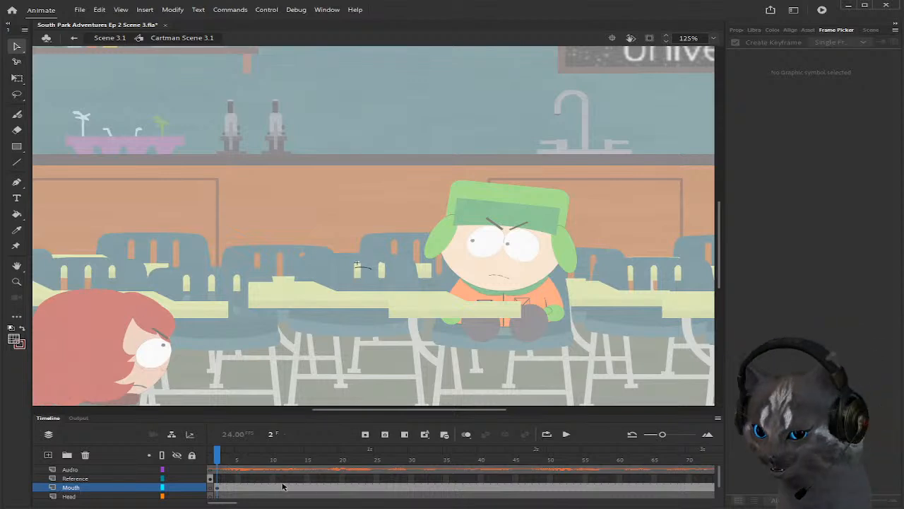
scroll(240, 493, "down", 1)
scroll(228, 491, "down", 1)
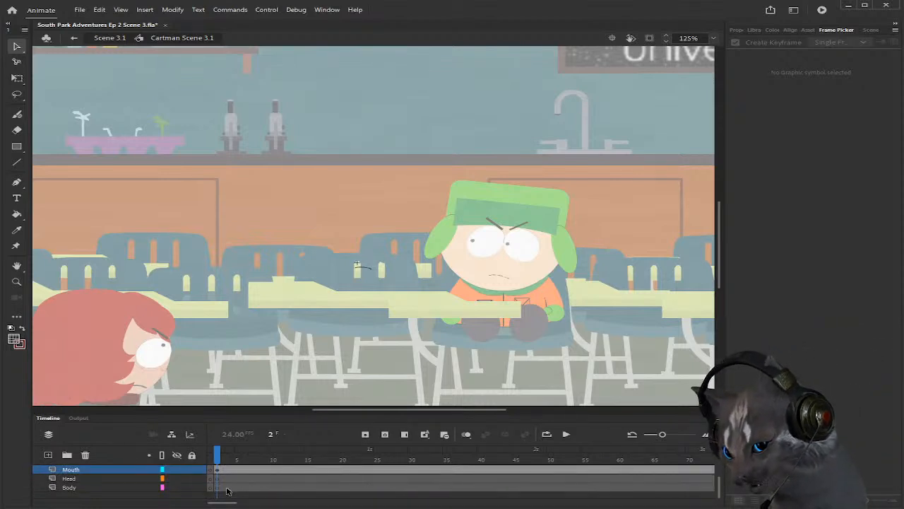
left_click(219, 489)
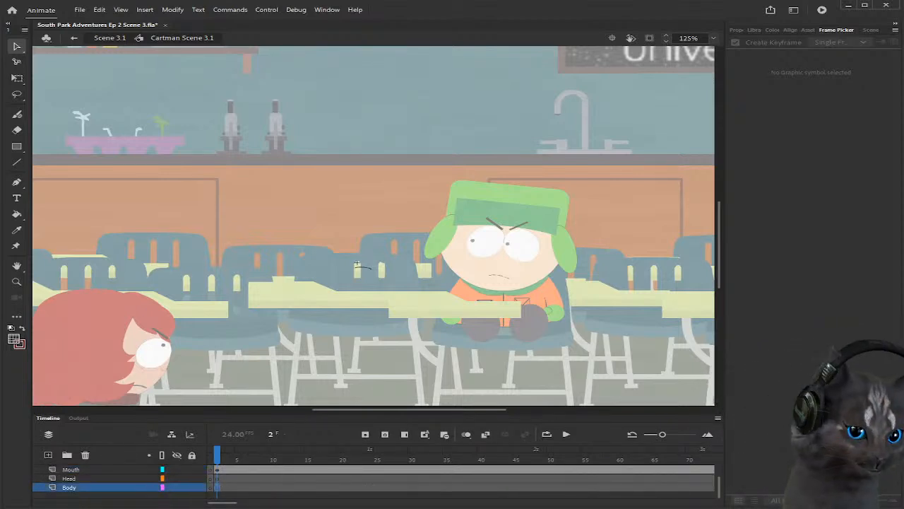
key("ctrl+shift+v")
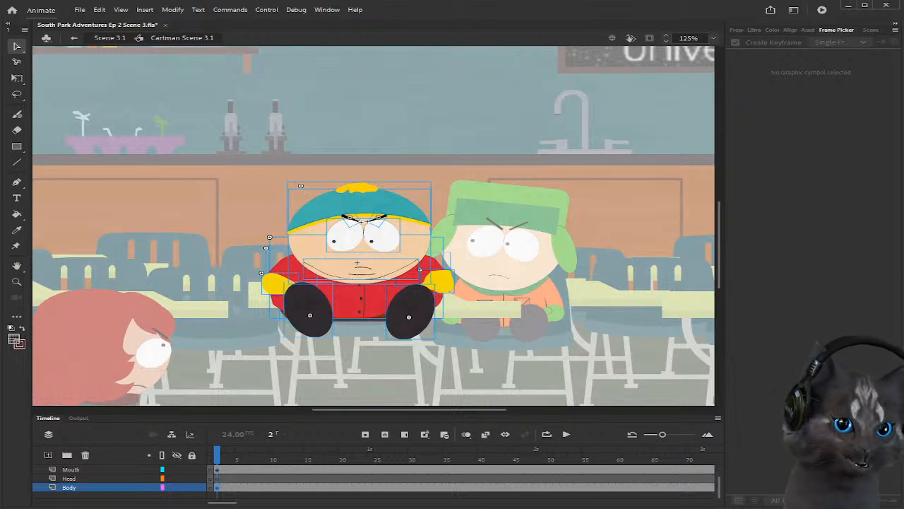
Step: Move Cartman's hat, head, eyes, brows, chin lines and mouth in place to frame 2 of the Head layer
left_click(358, 370)
left_click_drag(280, 177, 432, 235)
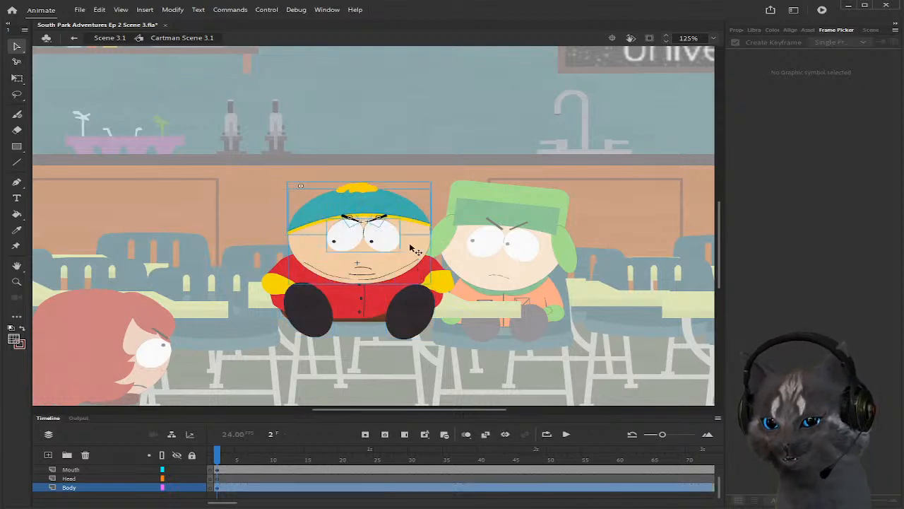
left_click(368, 269, "shift")
left_click(368, 275, "shift")
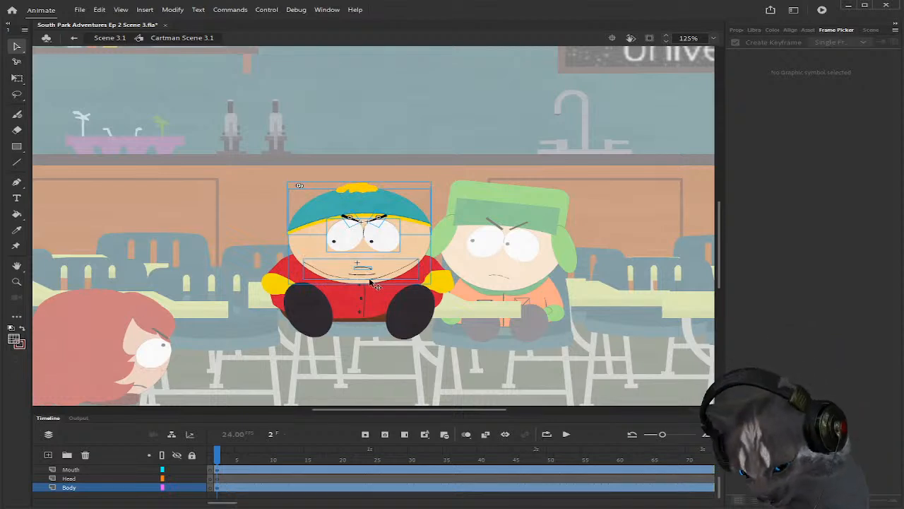
key("ctrl+x")
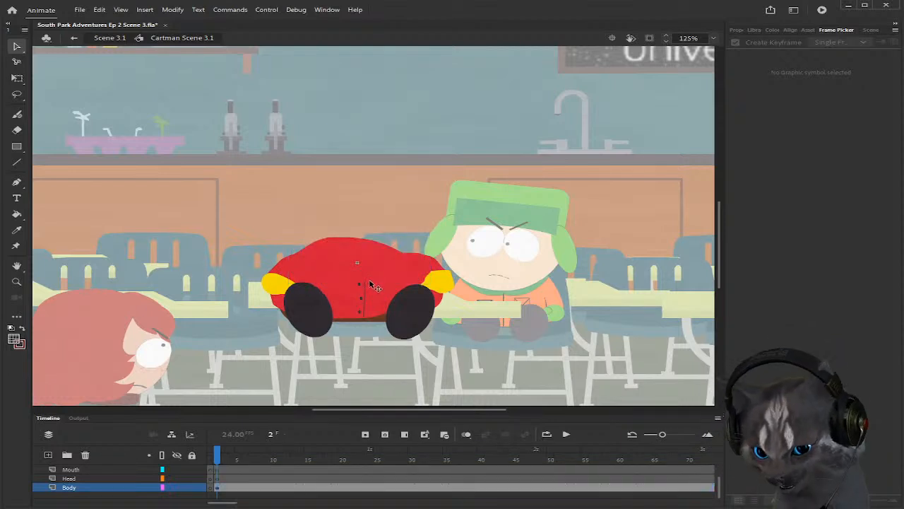
left_click(218, 478)
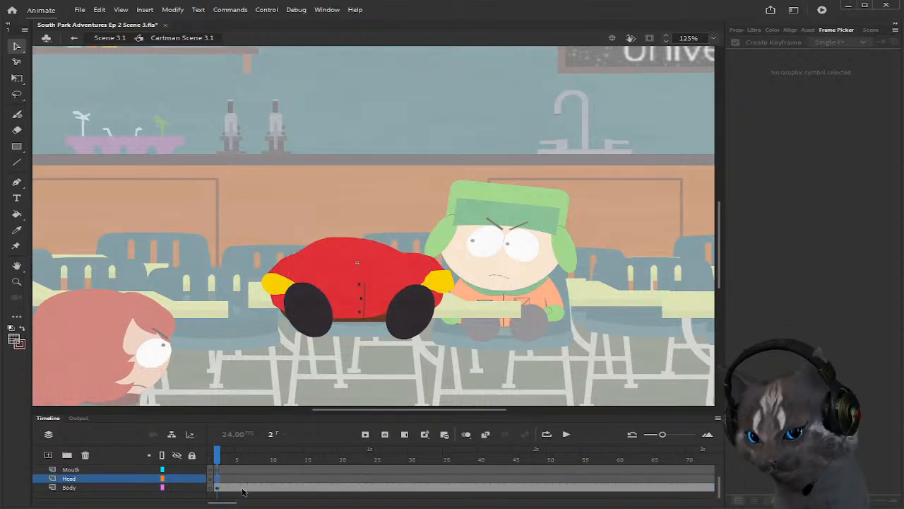
key("ctrl+shift+v")
scroll(243, 487, "up", 1)
left_click(544, 221)
Step: Move Cartman's mouth from the Head layer in place to frame 2 of the Mouth layer
left_click(364, 268)
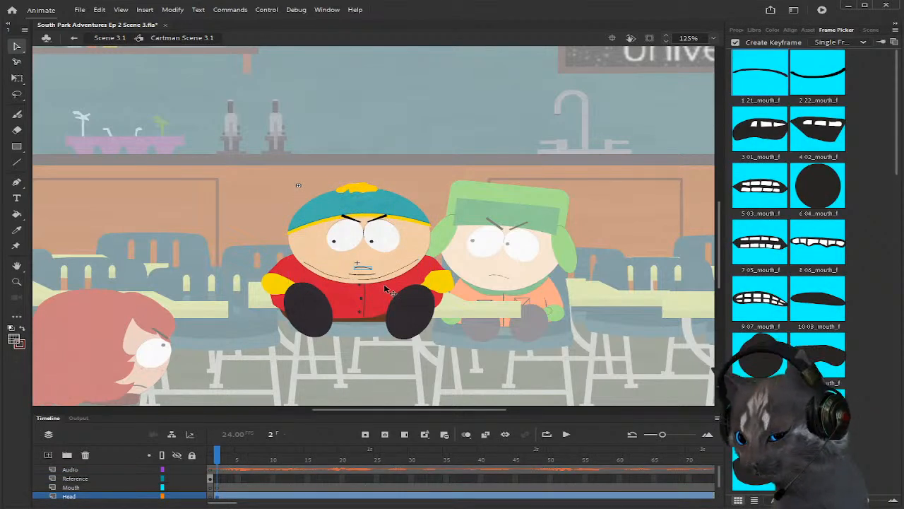
key("ctrl+x")
left_click(218, 488)
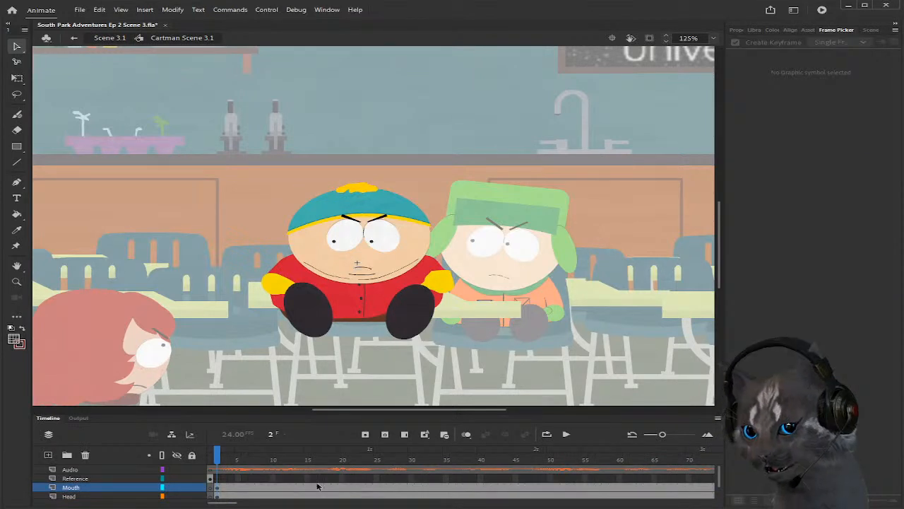
scroll(230, 486, "down", 1)
scroll(230, 486, "up", 1)
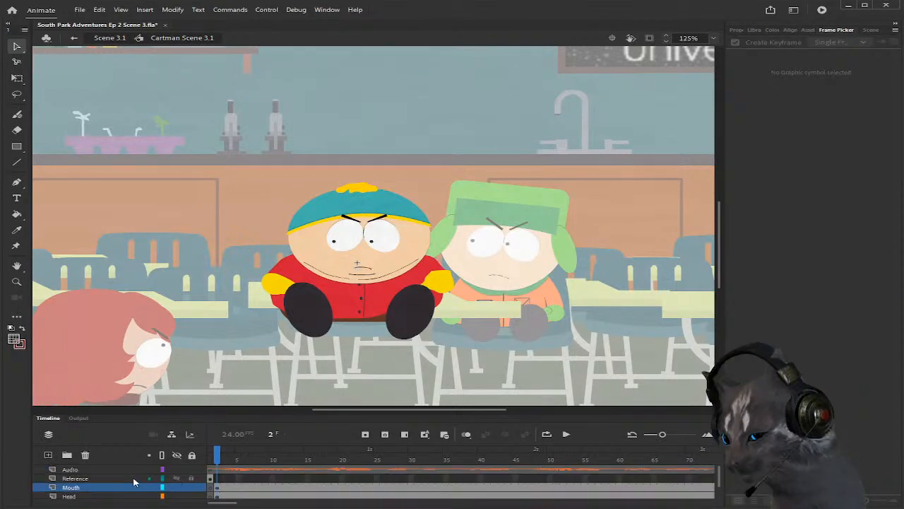
Step: Add a layer between Audio and Reference and name it Blink_20
left_click(99, 479)
left_click(76, 469)
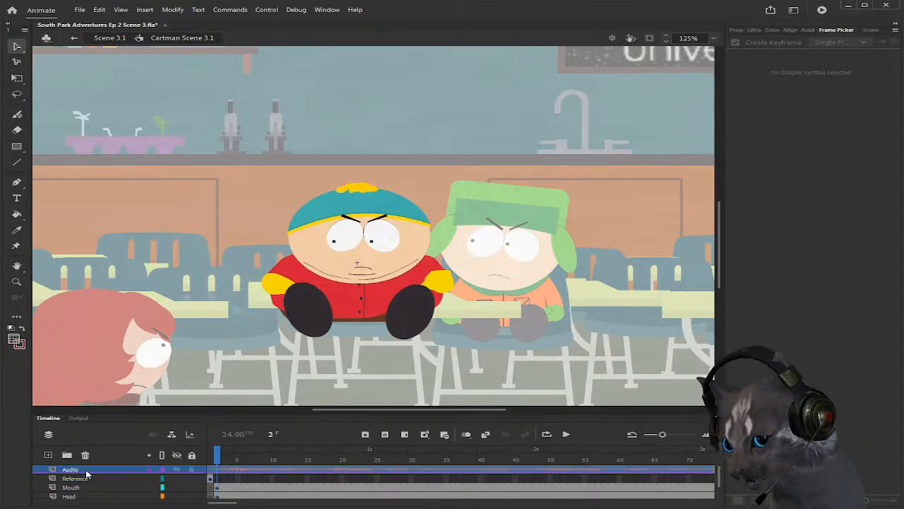
left_click(48, 454)
left_click_drag(87, 481, 87, 486)
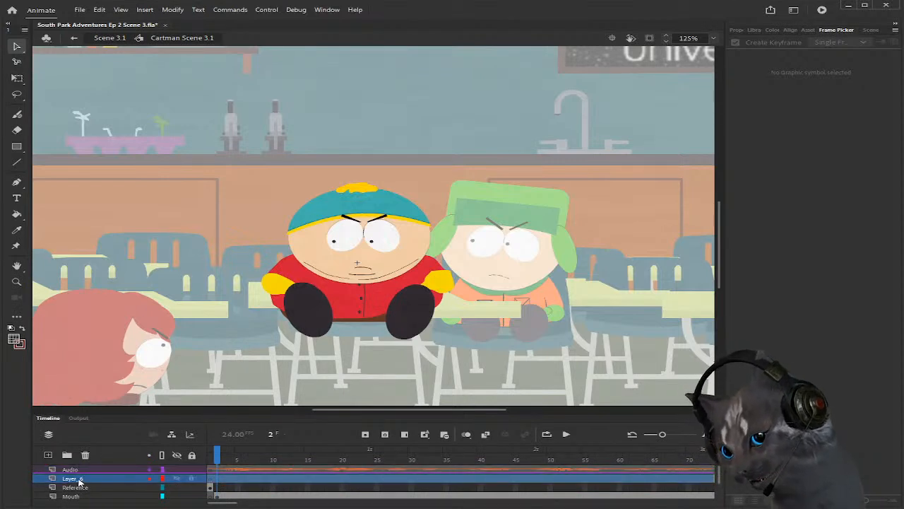
double_click(78, 479)
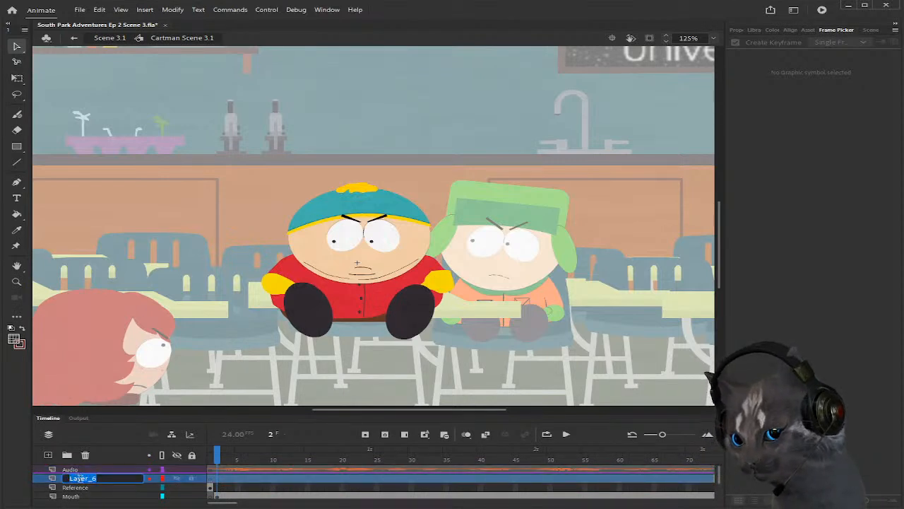
type("Blink 20")
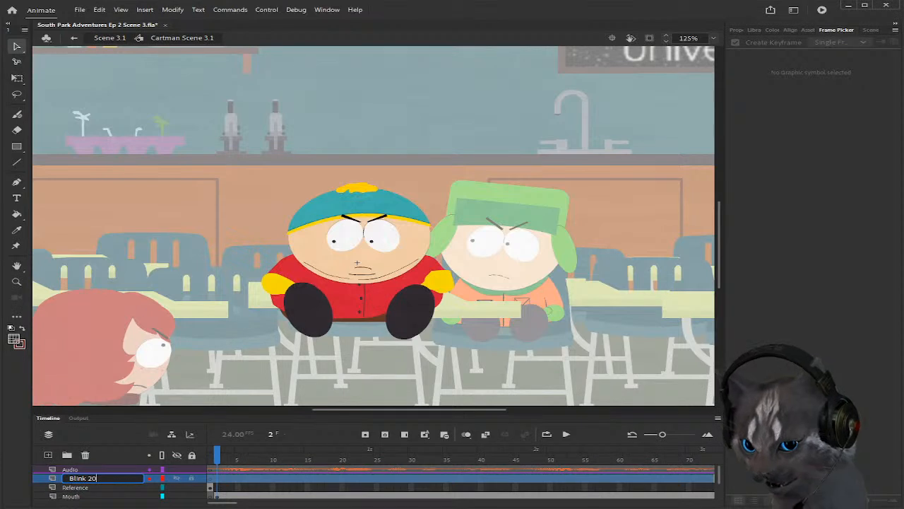
key("Return")
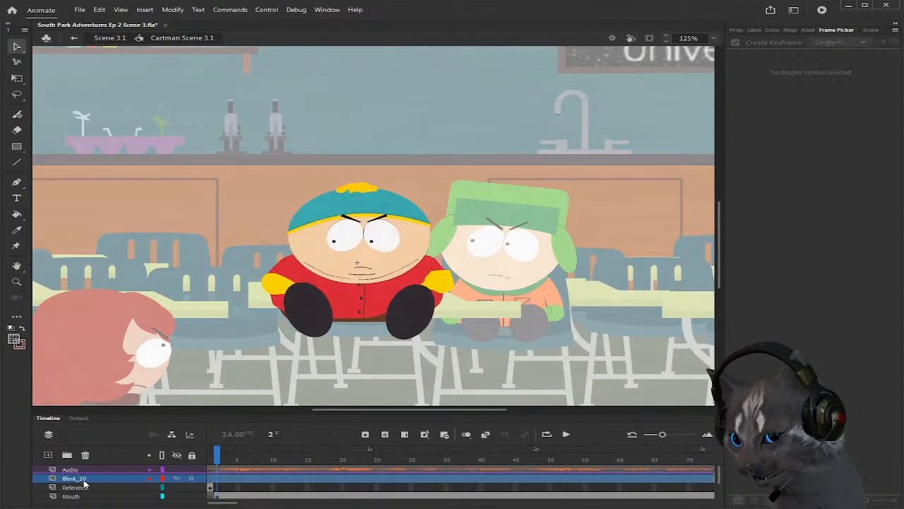
Step: Label frame 1 of the Blink_20 layer "Ooh look"
left_click(213, 479)
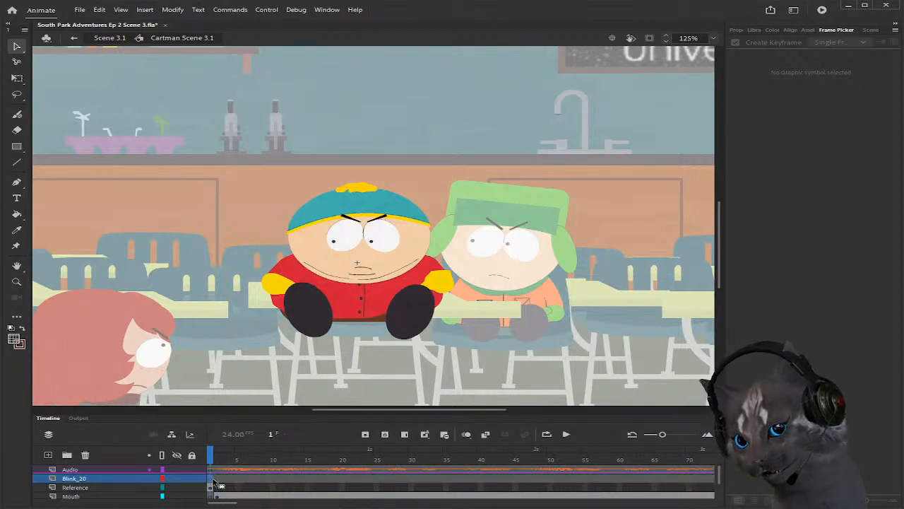
left_click(744, 30)
left_click(823, 133)
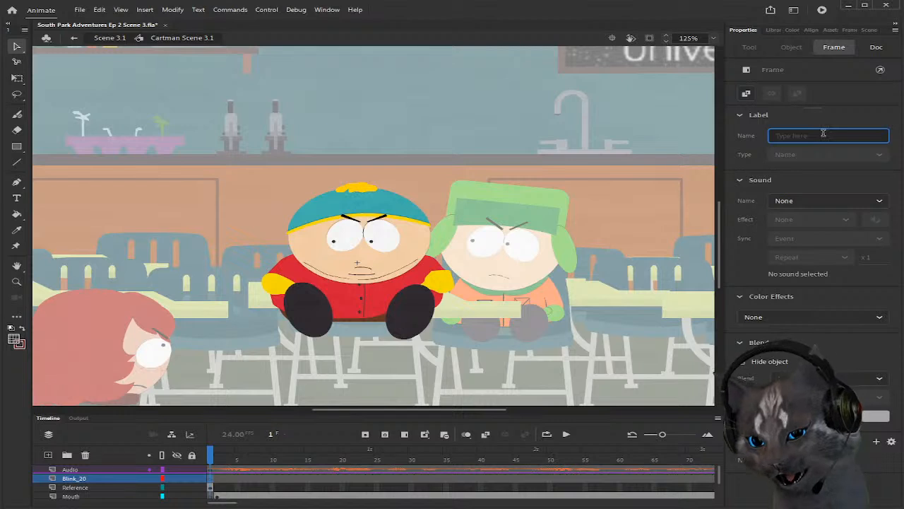
type("Ooh I")
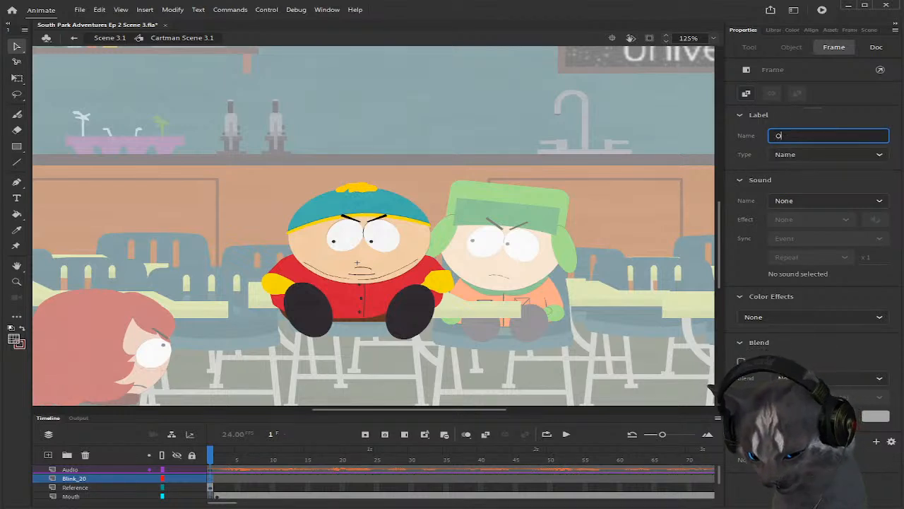
key("Return")
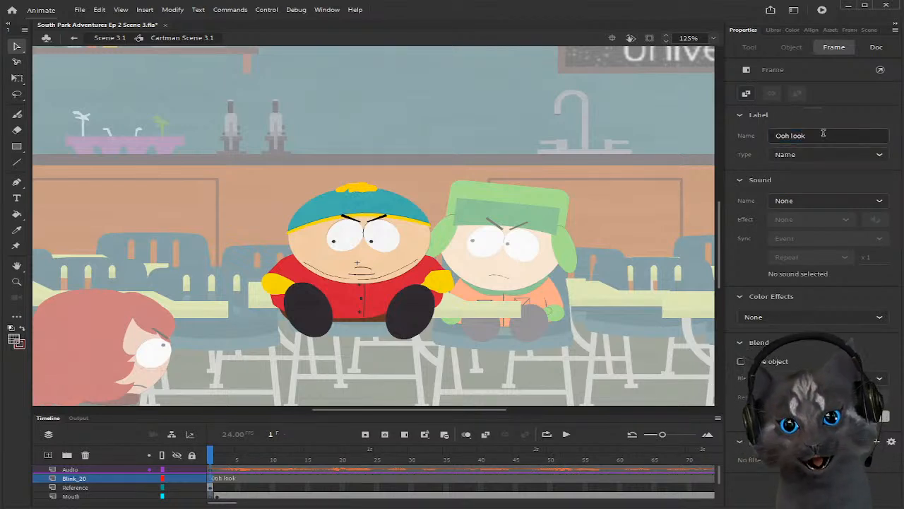
Step: Insert a blank keyframe at frame 190 of the Blink_20 layer and label it "Aye!"
left_click_drag(219, 503, 290, 503)
left_click(349, 461)
left_click(362, 466)
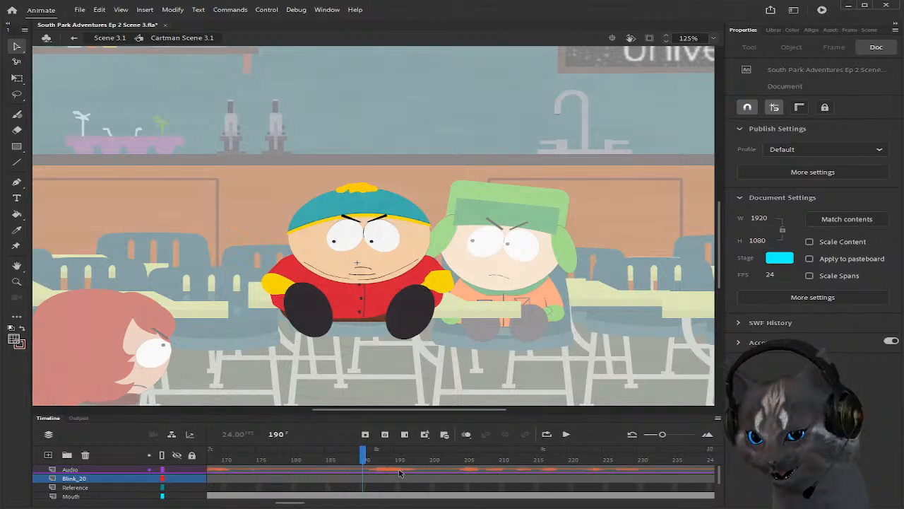
left_click(366, 479)
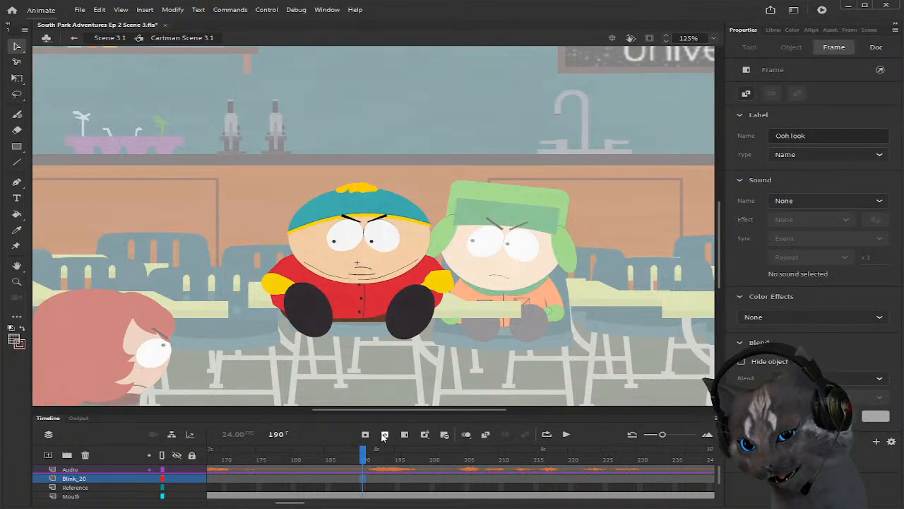
left_click(383, 436)
left_click(798, 137)
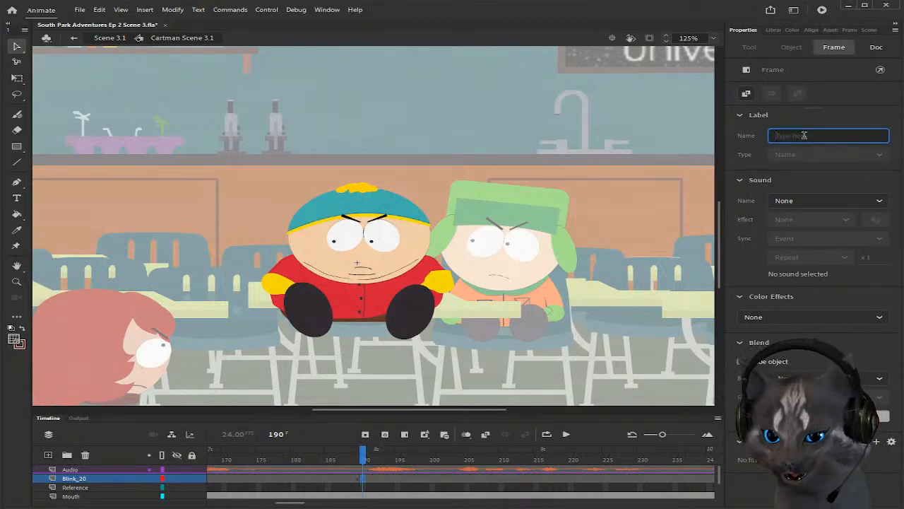
type("Aye!")
key("Return")
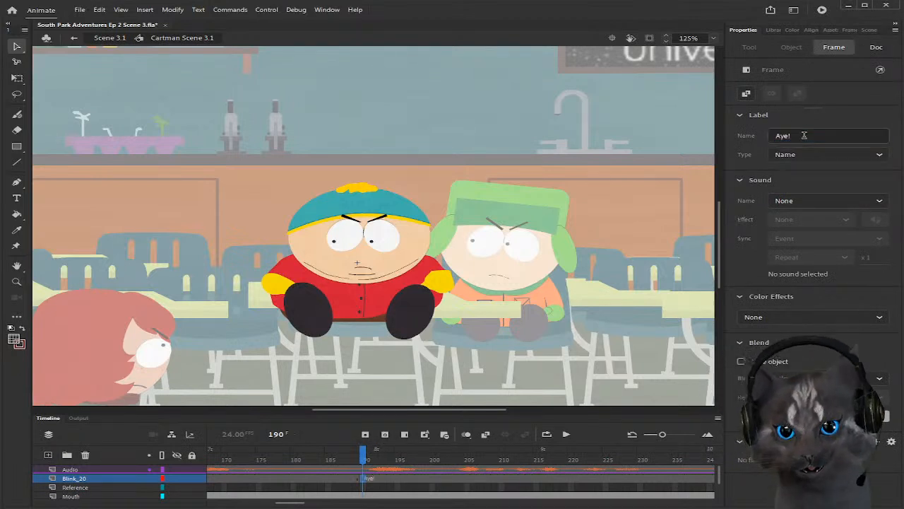
Step: Review the Blink_20 layer around frame 190 and at frame 1, and look through the layer stack
left_click(376, 484)
left_click(357, 481)
left_click_drag(295, 504, 212, 503)
left_click(214, 478)
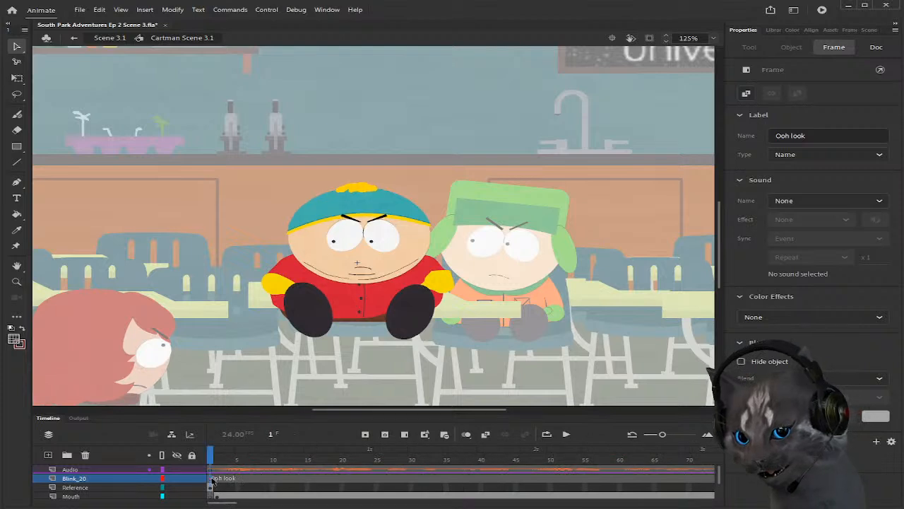
scroll(216, 486, "down", 1)
scroll(216, 486, "up", 1)
scroll(131, 479, "down", 1)
scroll(131, 478, "up", 1)
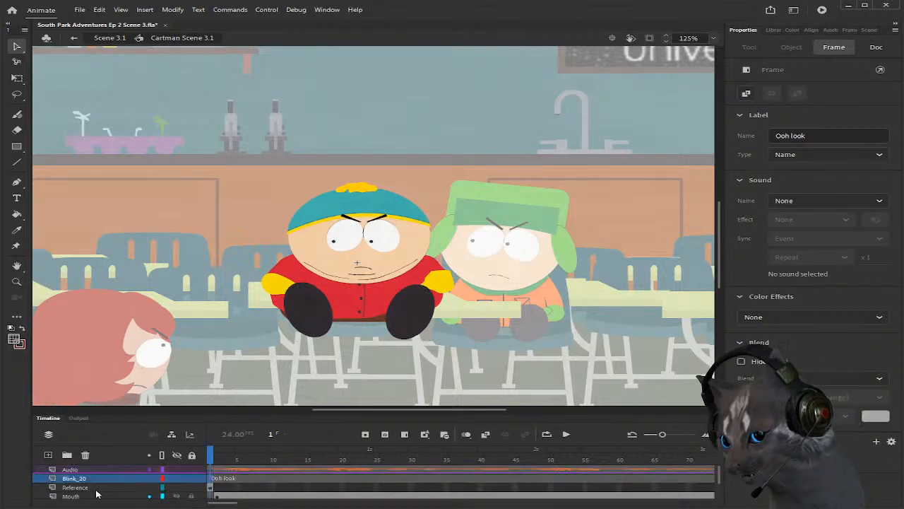
Step: Leave the Cartman symbol for the main Scene 3.1 timeline and save the file
left_click(192, 300)
double_click(192, 300)
left_click(620, 331)
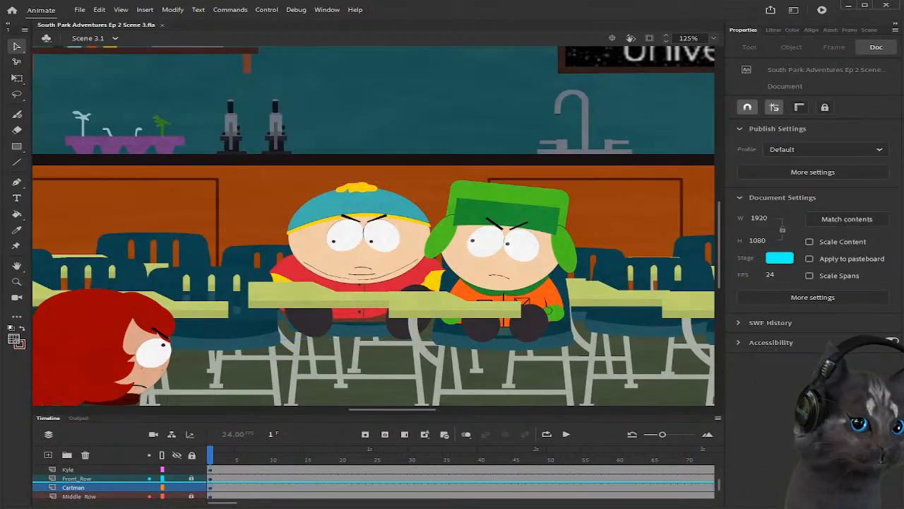
Step: Examine the classroom scene and its characters on the Scene 3.1 stage, from the front row across to the seated boys
left_click(349, 303)
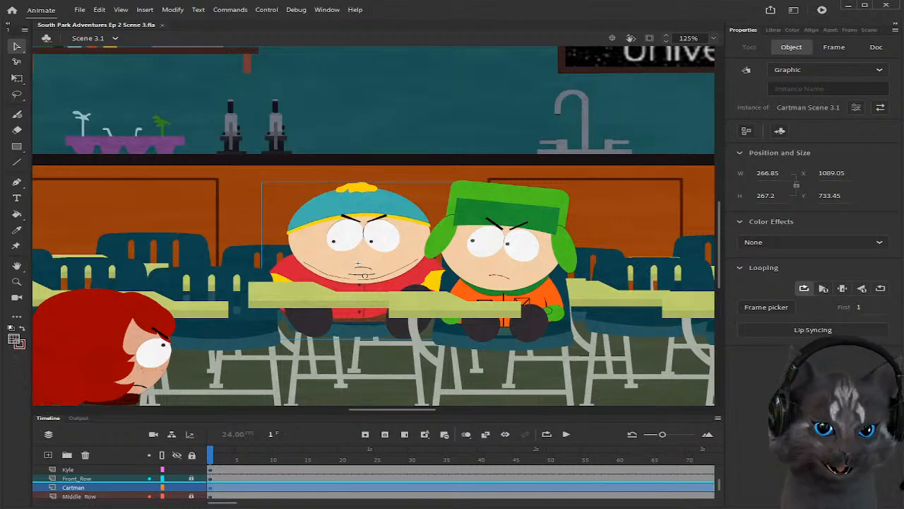
scroll(459, 352, "down", 3)
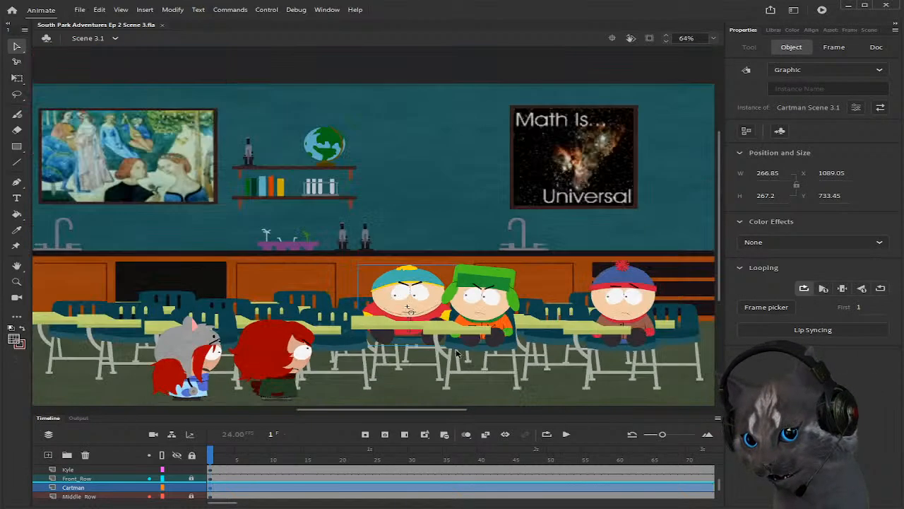
scroll(237, 361, "up", 1)
scroll(339, 282, "down", 3)
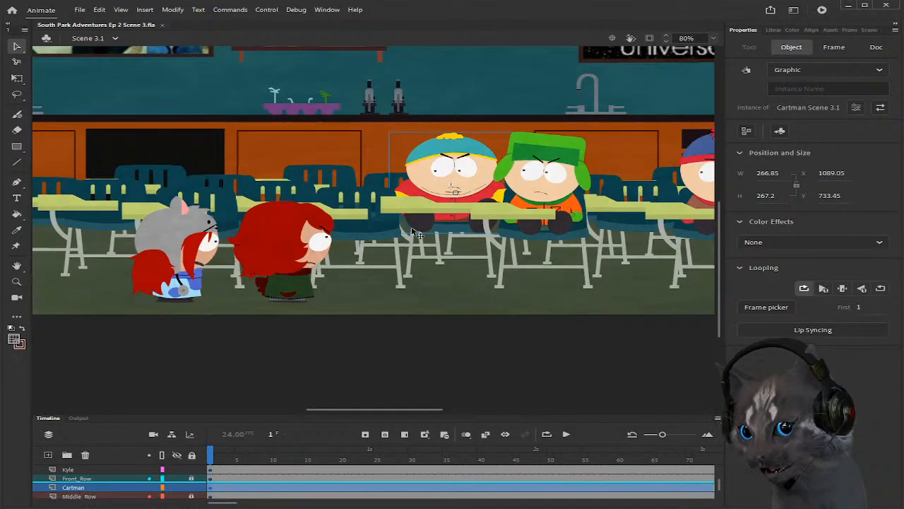
scroll(416, 235, "up", 1)
left_click_drag(375, 411, 355, 411)
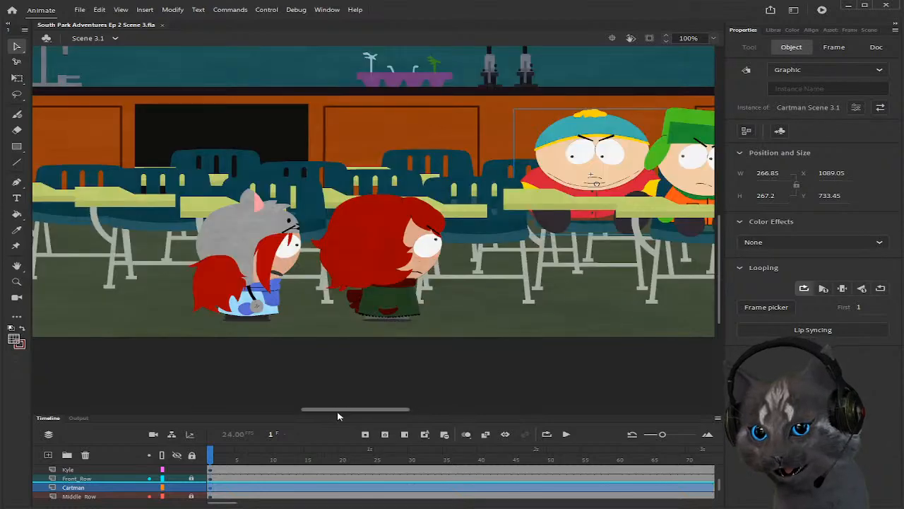
left_click_drag(338, 417, 381, 417)
scroll(414, 261, "up", 3)
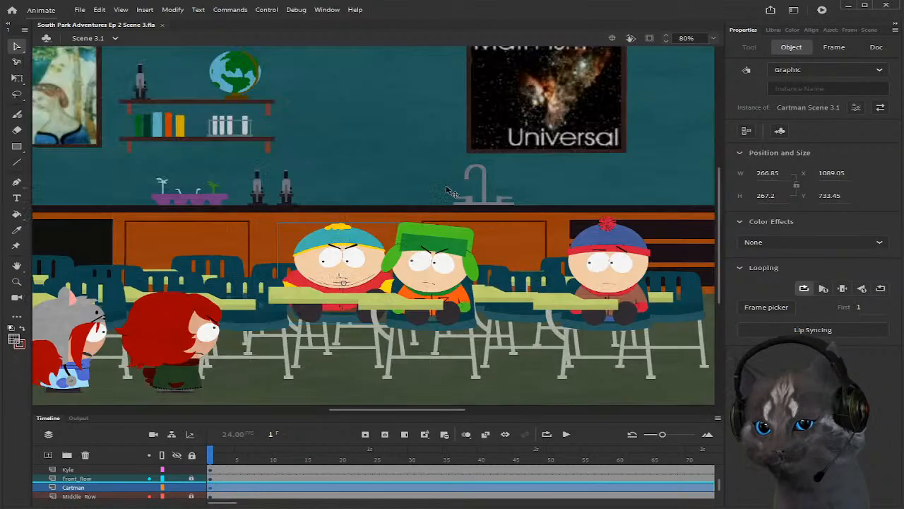
left_click_drag(411, 412, 411, 412)
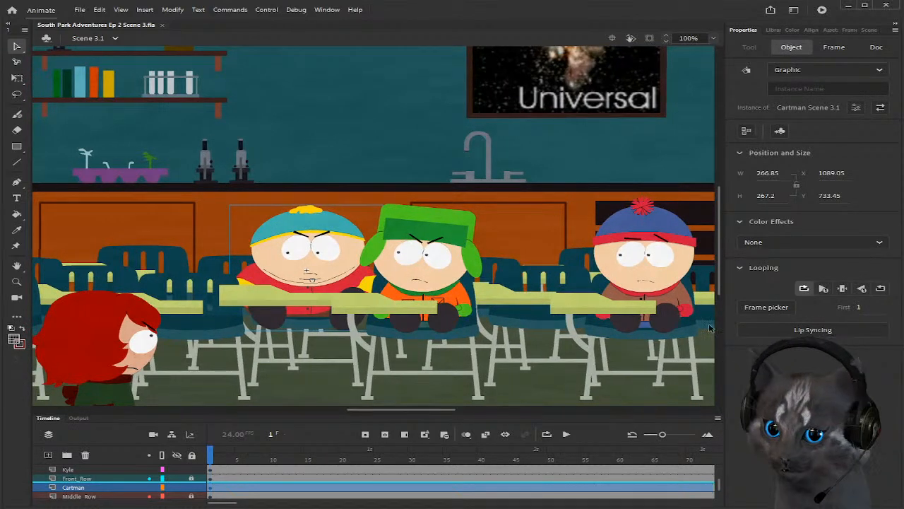
Step: Copy the sound frames of the Audio layer on the main timeline and open the Kyle Scene 3.1 symbol for editing
left_click(438, 296)
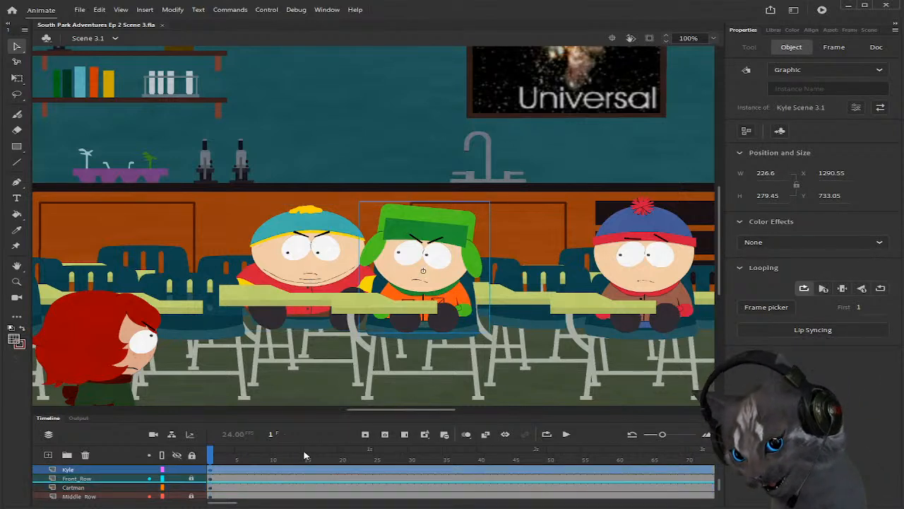
scroll(367, 474, "down", 5)
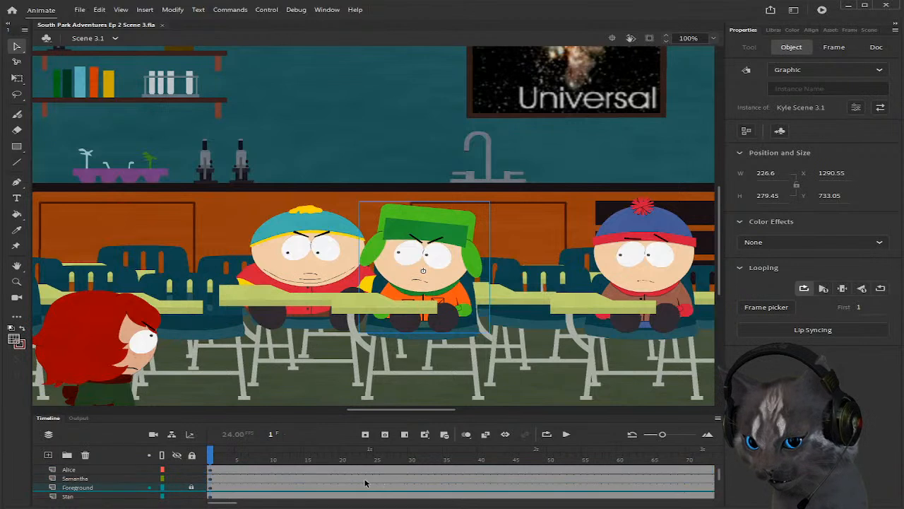
left_click(294, 471)
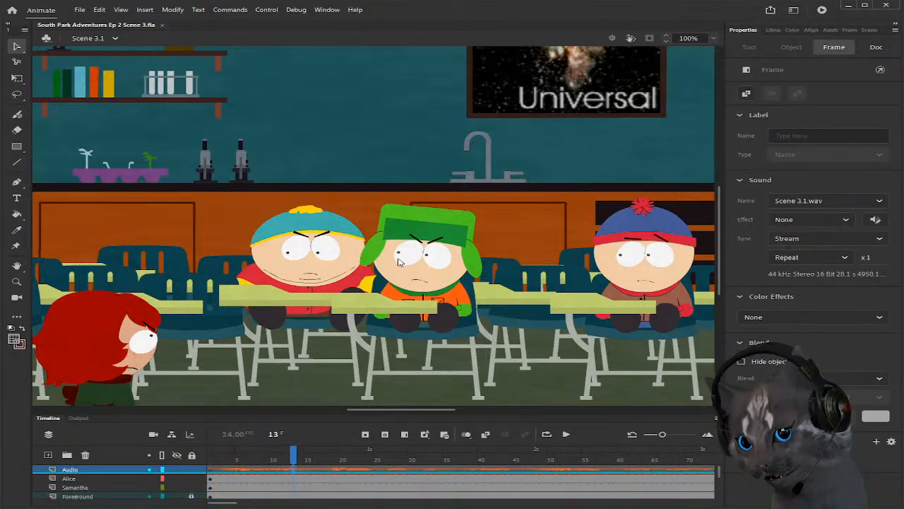
double_click(438, 277)
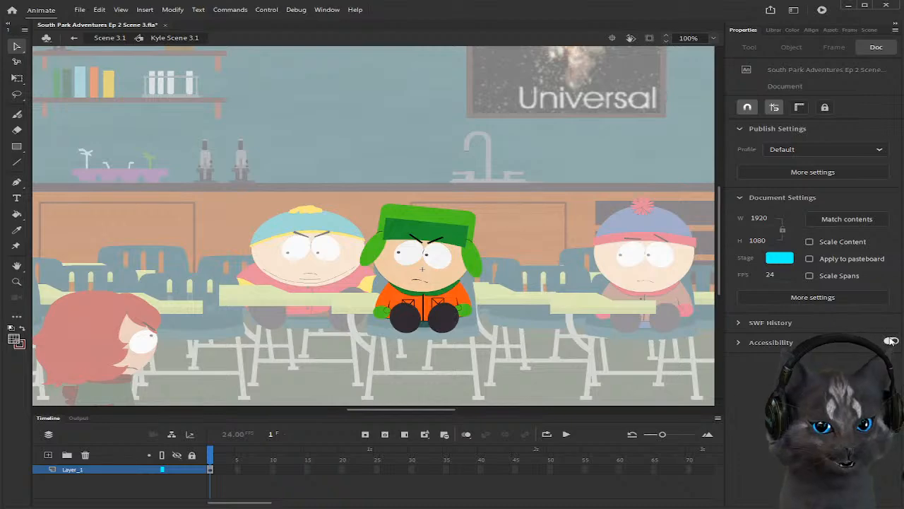
scroll(420, 290, "up", 3)
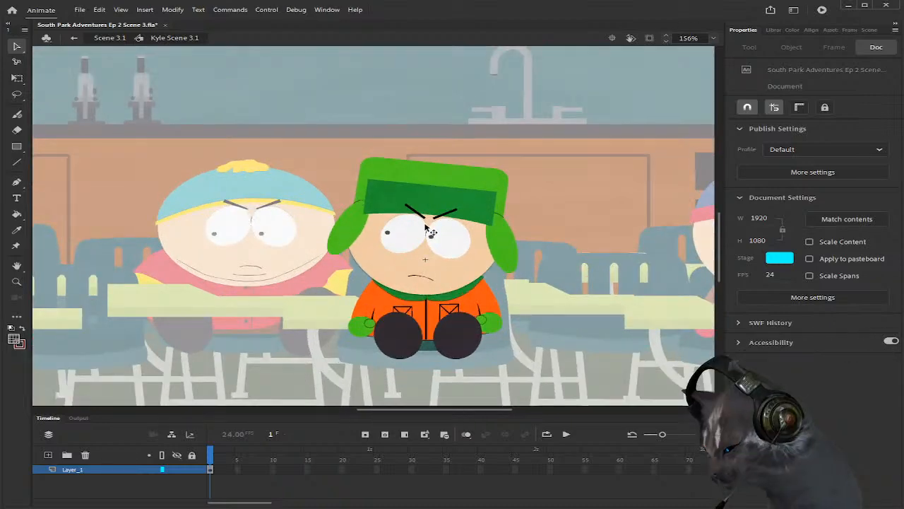
scroll(423, 247, "up", 1)
scroll(444, 279, "down", 1)
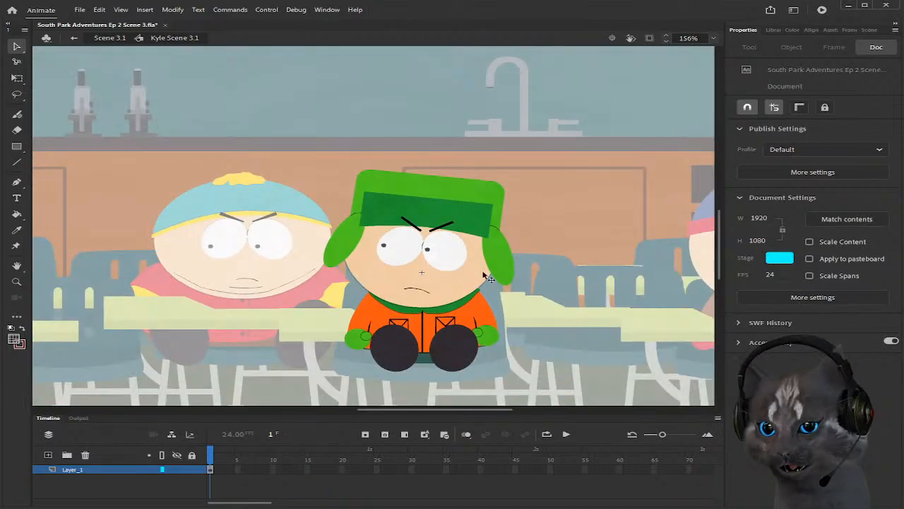
Step: Add four new layers above Layer_1 in the Kyle symbol
left_click(47, 455)
left_click(48, 455)
left_click(47, 455)
left_click(47, 455)
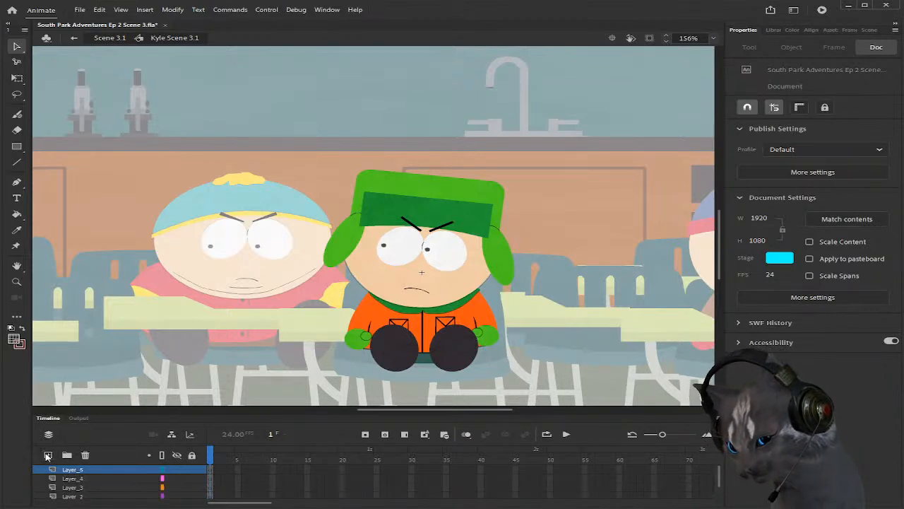
Step: Name the Kyle symbol's uppermost layer Audio and paste the copied Scene 3.1.wav frames into it
double_click(80, 469)
type("Aud")
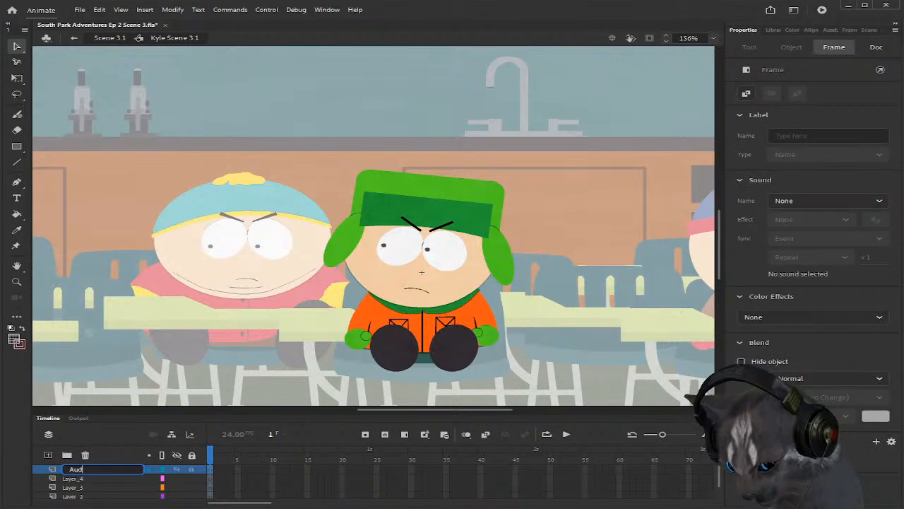
type("io")
key("Return")
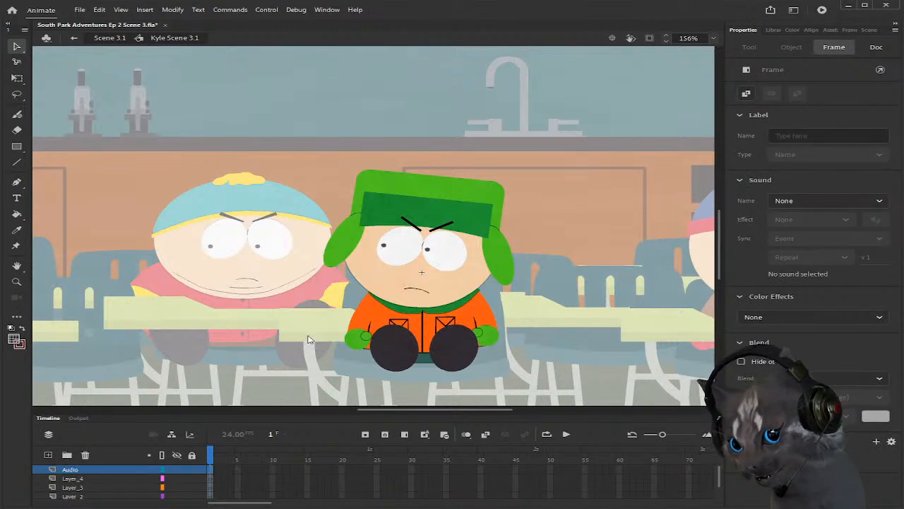
key("ctrl+alt+v")
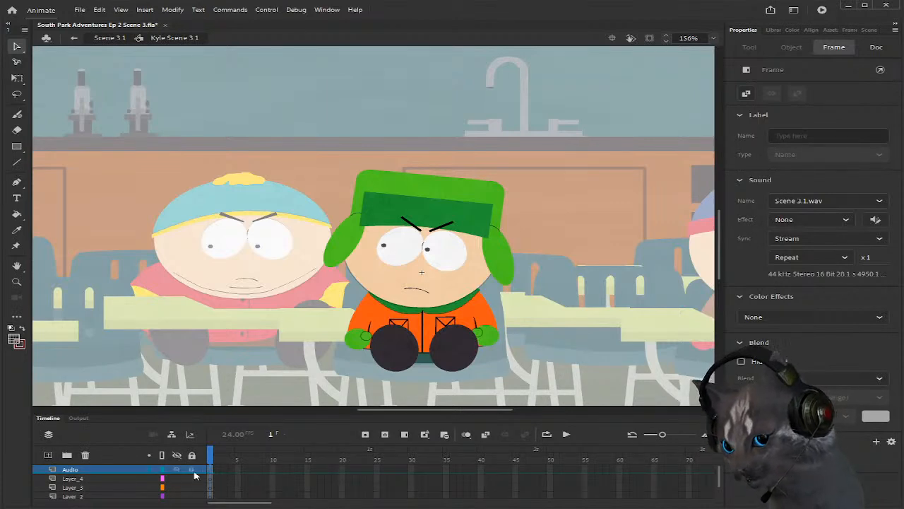
Step: Check the main timeline, return to the Kyle symbol and extend its Audio layer to frame 673
double_click(283, 379)
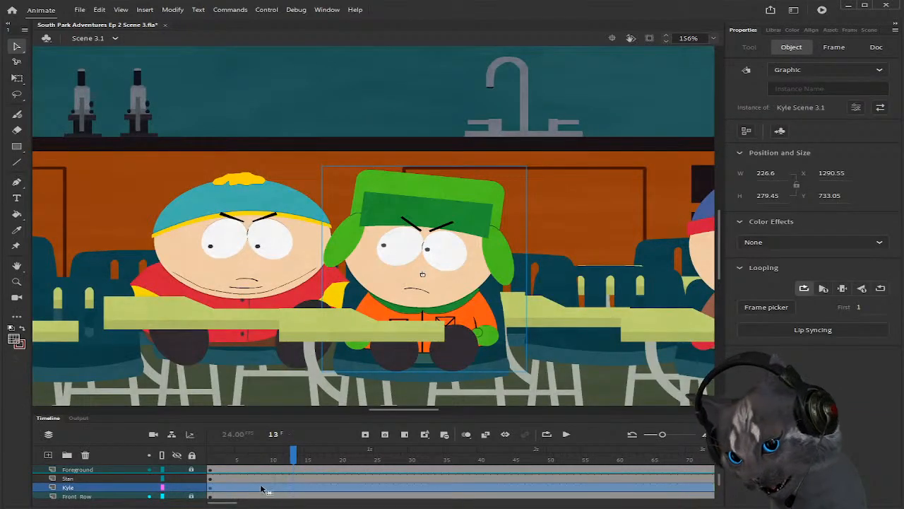
mouse_move(234, 502)
left_mouse_down()
mouse_move(504, 504)
mouse_move(233, 503)
left_mouse_up()
double_click(423, 299)
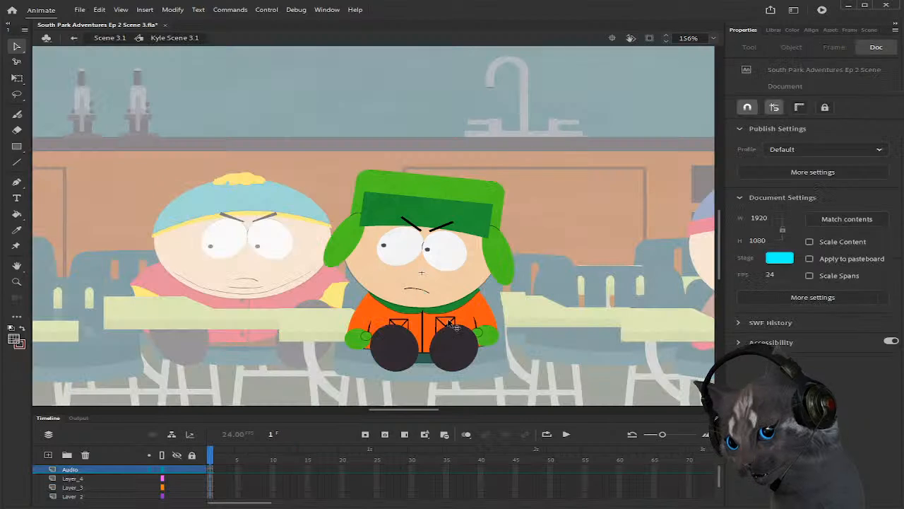
left_click_drag(269, 503, 711, 500)
left_click(682, 470)
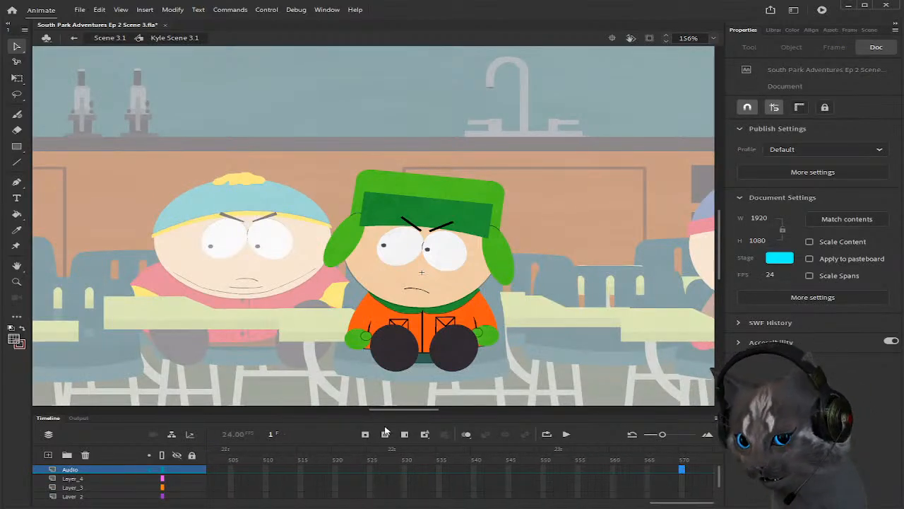
left_click_drag(445, 503, 514, 496)
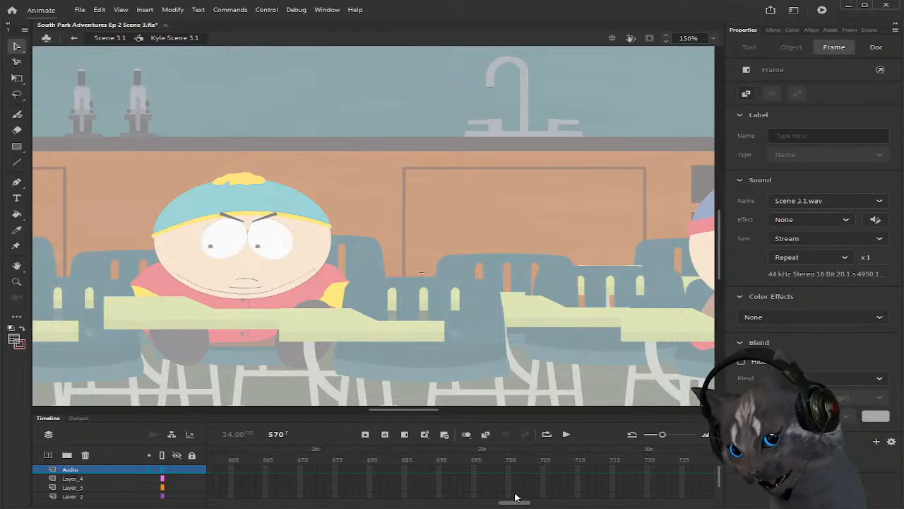
left_click(321, 471)
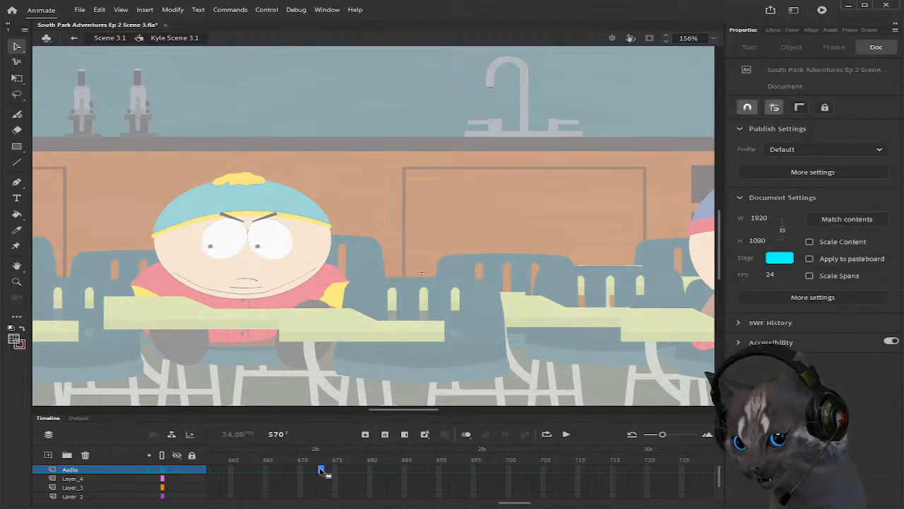
left_click(405, 434)
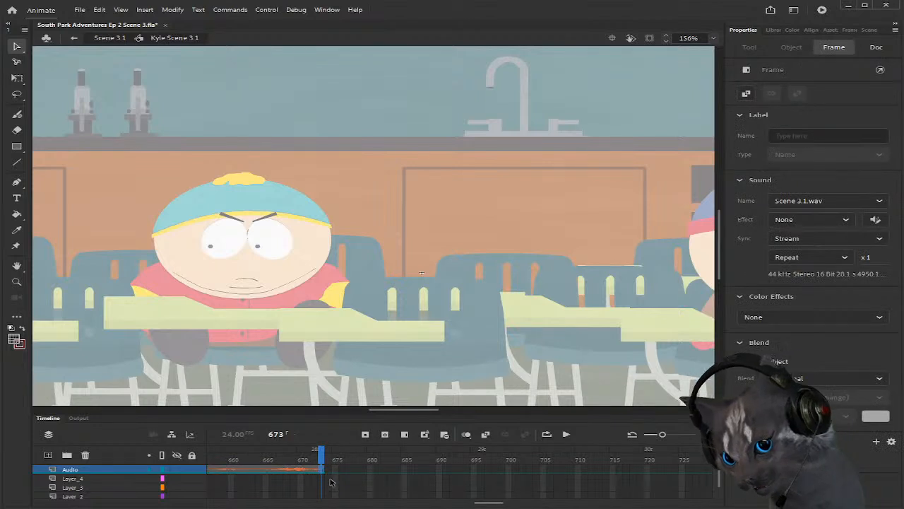
Step: Extend Layer_4 through Layer_1 of the Kyle symbol to frame 673
left_click_drag(322, 477, 323, 500)
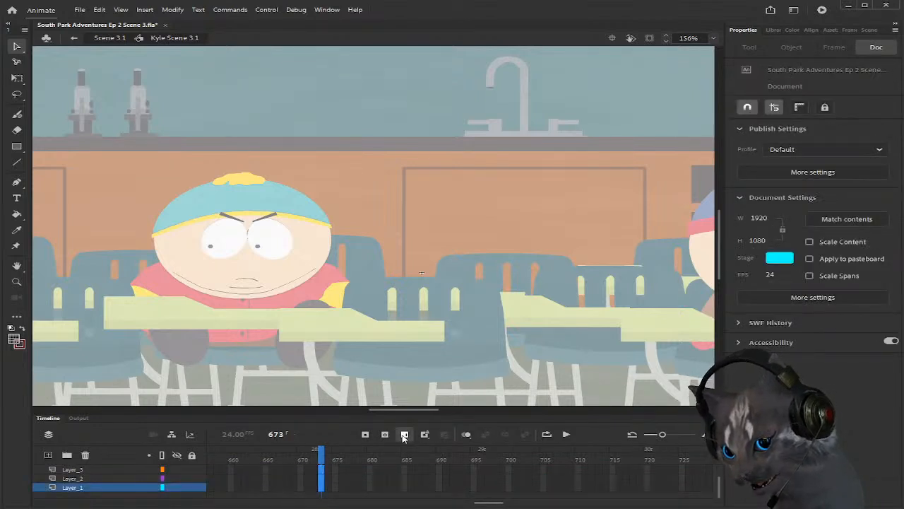
left_click(404, 434)
left_click_drag(487, 502, 212, 501)
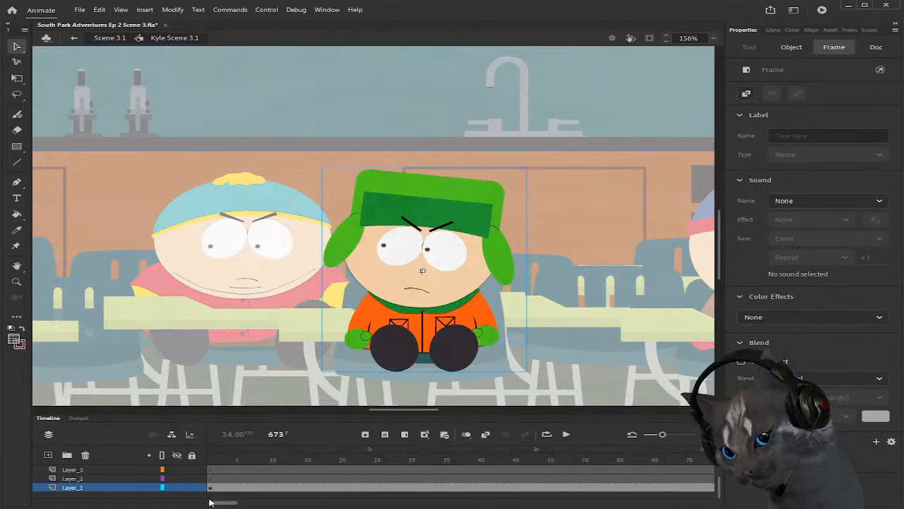
Step: Move Layer_1 with the Kyle artwork directly below the Audio layer and rename it Reference
scroll(81, 488, "up", 2)
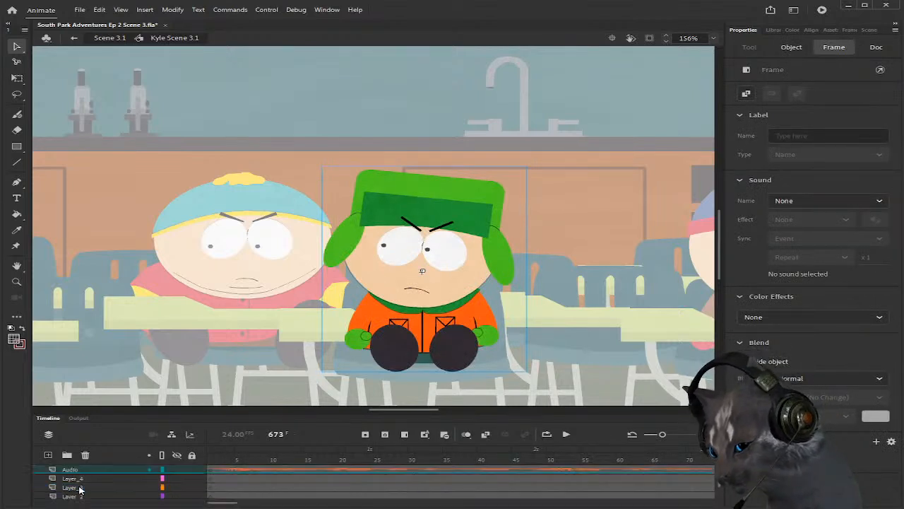
scroll(81, 483, "down", 2)
scroll(81, 483, "up", 2)
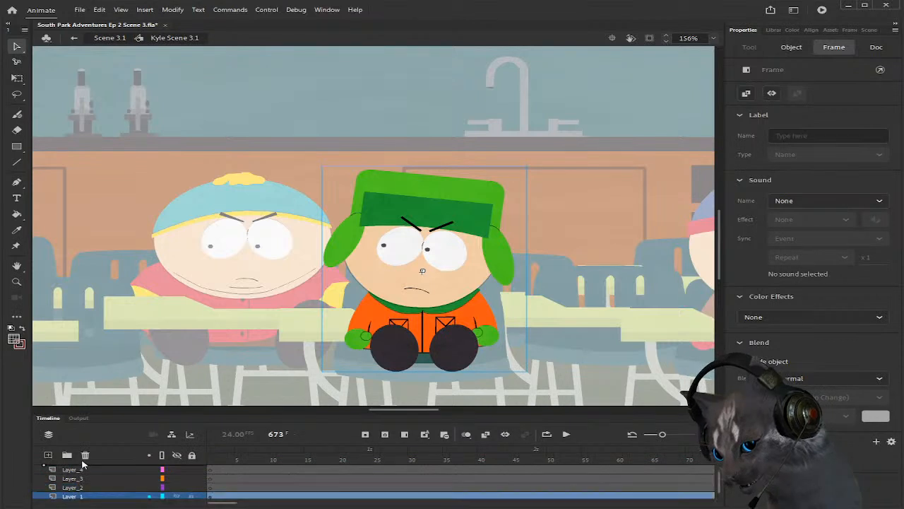
left_click(81, 478)
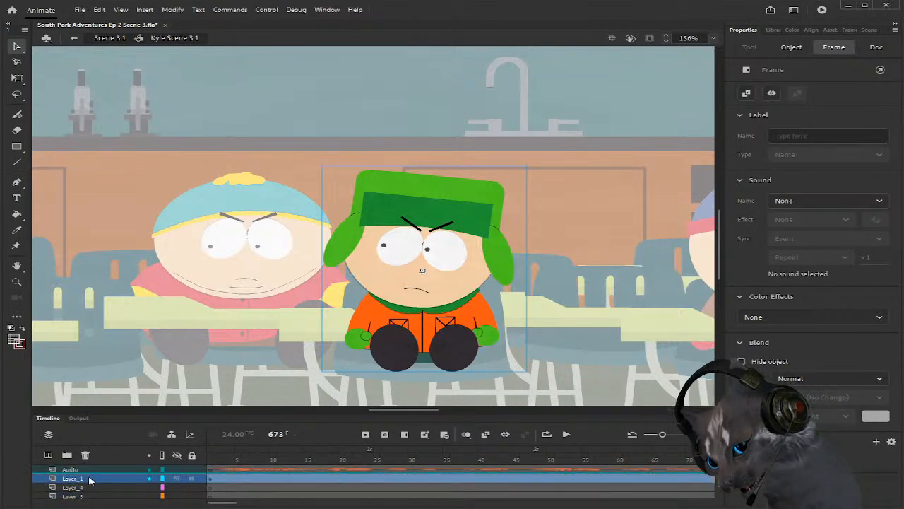
double_click(79, 478)
type("Re")
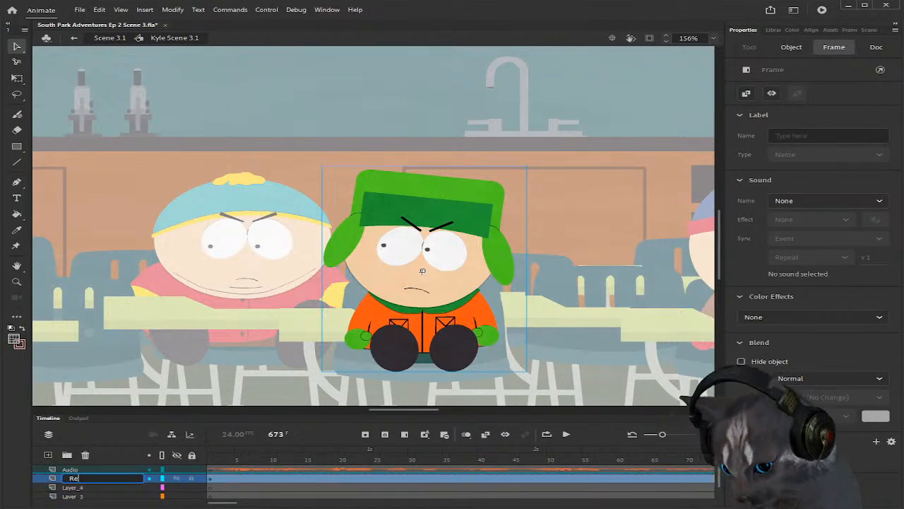
type("ference")
key("Return")
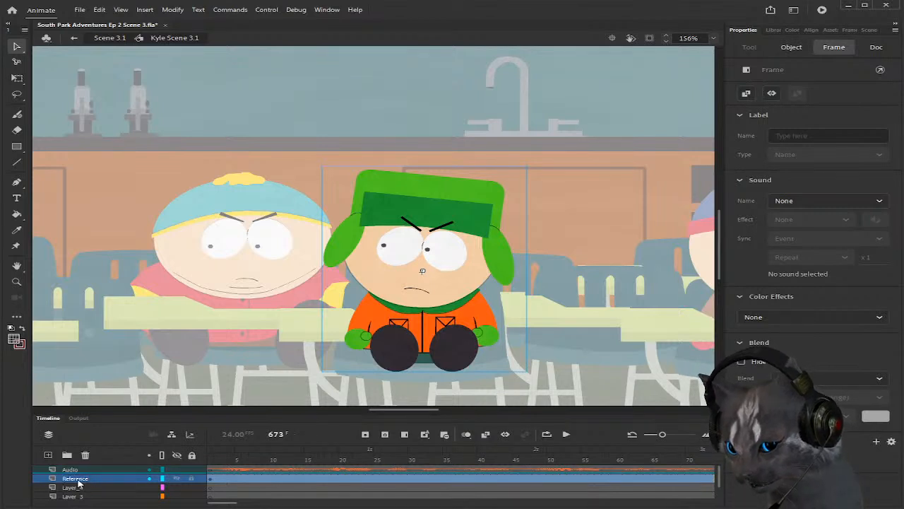
Step: Insert blank keyframes at frame 2 of the Reference layer and the three unnamed layers below it
mouse_move(216, 481)
left_mouse_down()
mouse_move(217, 492)
mouse_move(217, 452)
mouse_move(217, 484)
left_mouse_up()
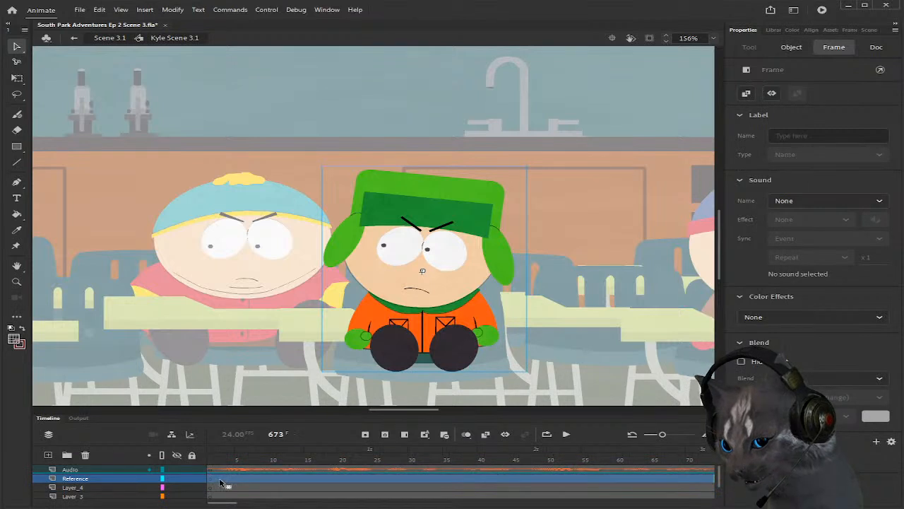
left_click(219, 481)
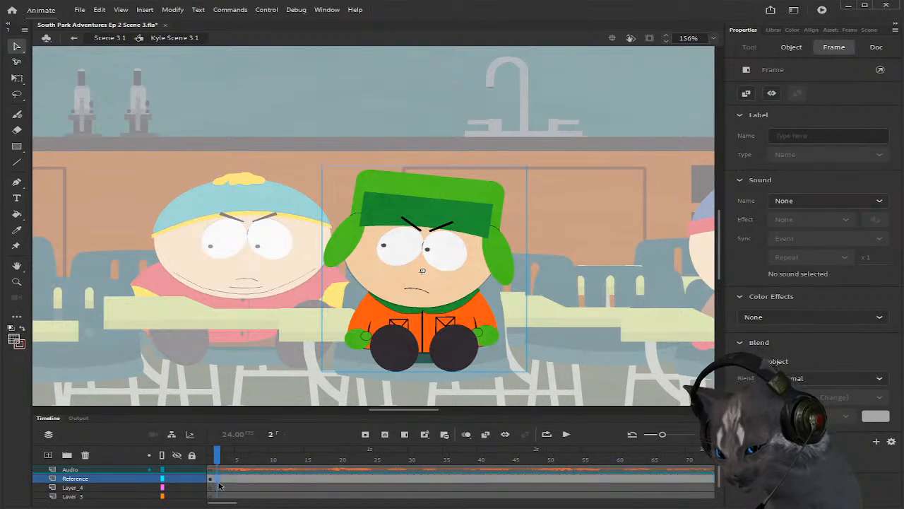
scroll(219, 481, "down", 1)
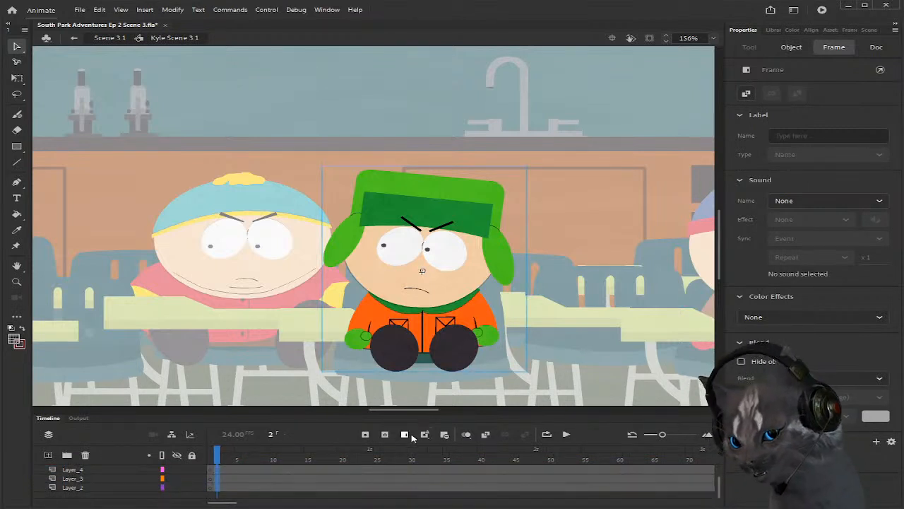
left_click(385, 434)
scroll(267, 475, "up", 1)
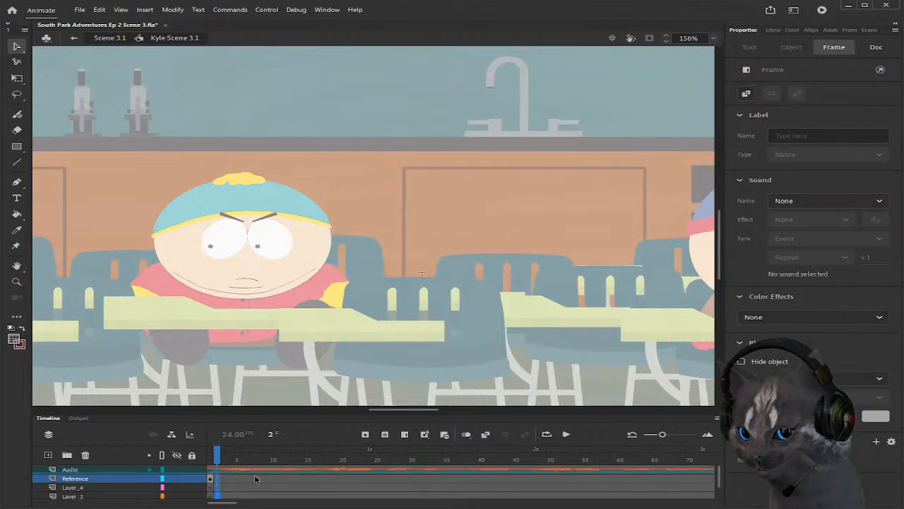
Step: Copy the Kyle artwork from frame 1 of the Reference layer and paste it in place on frame 2 of Layer_2
left_click(214, 481)
scroll(226, 484, "down", 1)
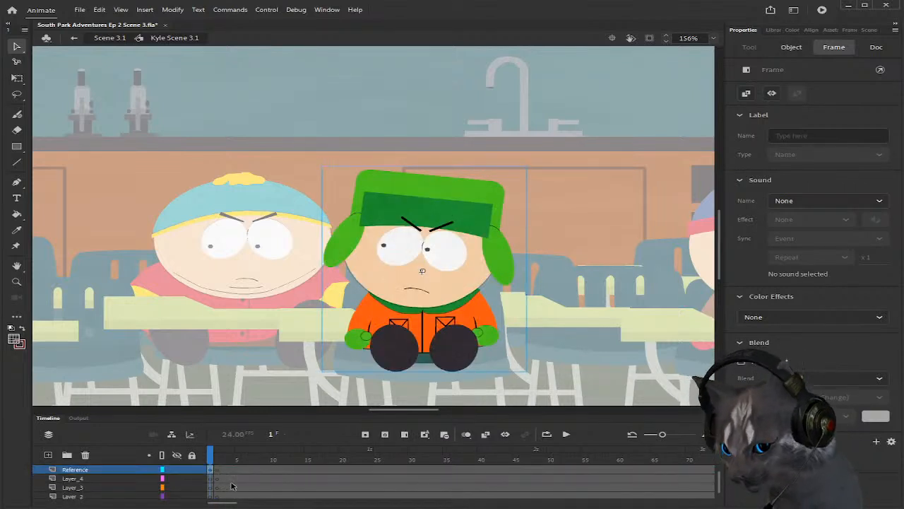
left_click(218, 487)
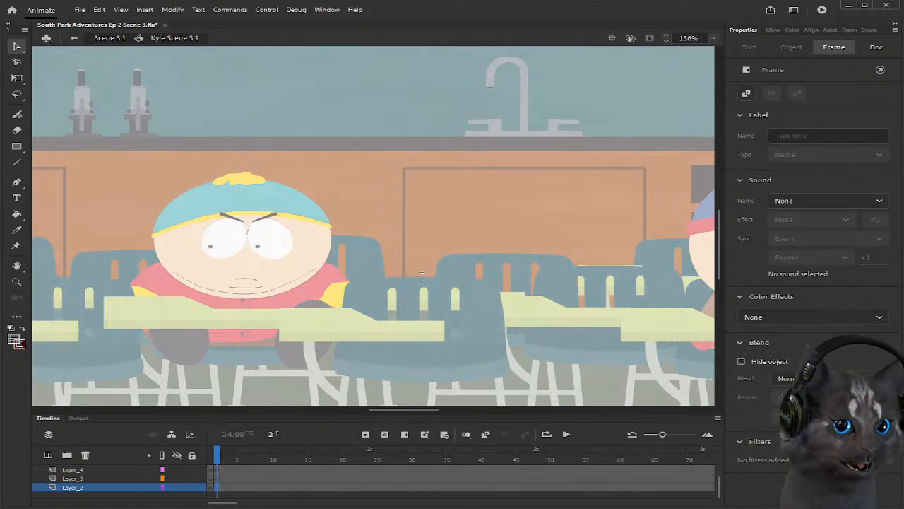
key("ctrl+v")
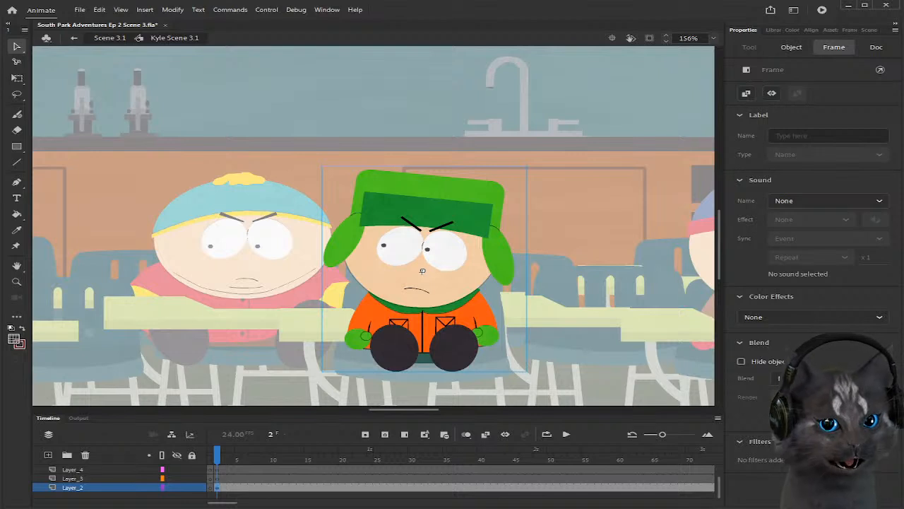
scroll(231, 487, "up", 2)
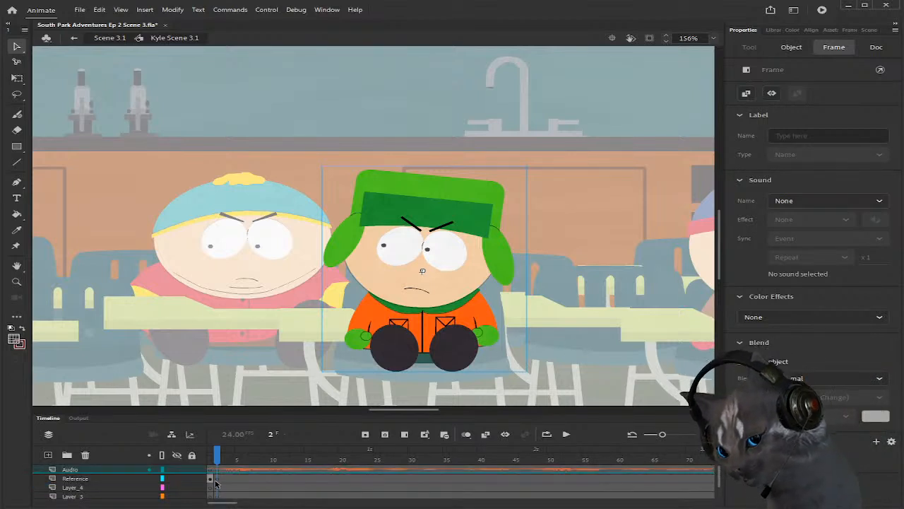
scroll(226, 482, "down", 2)
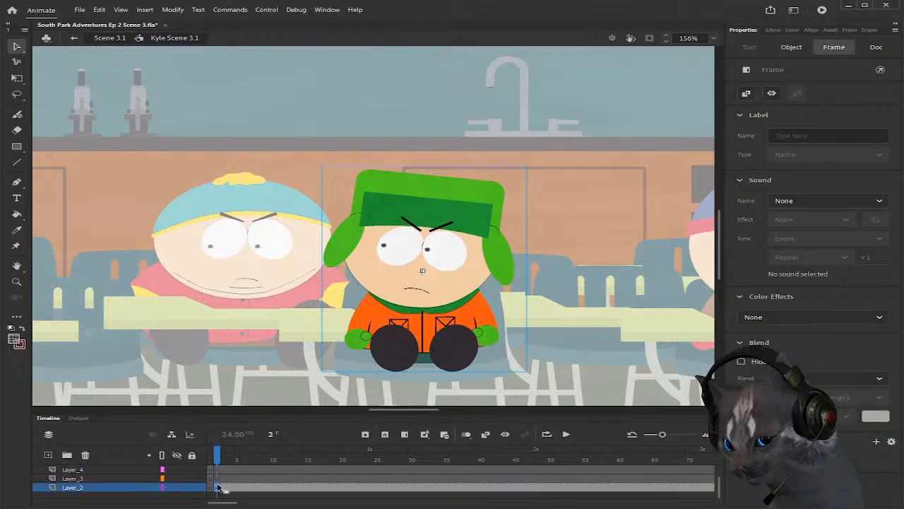
Step: Rename Layer_2 as Body, Layer_3 as Head and Layer_4 as Mouth
double_click(91, 488)
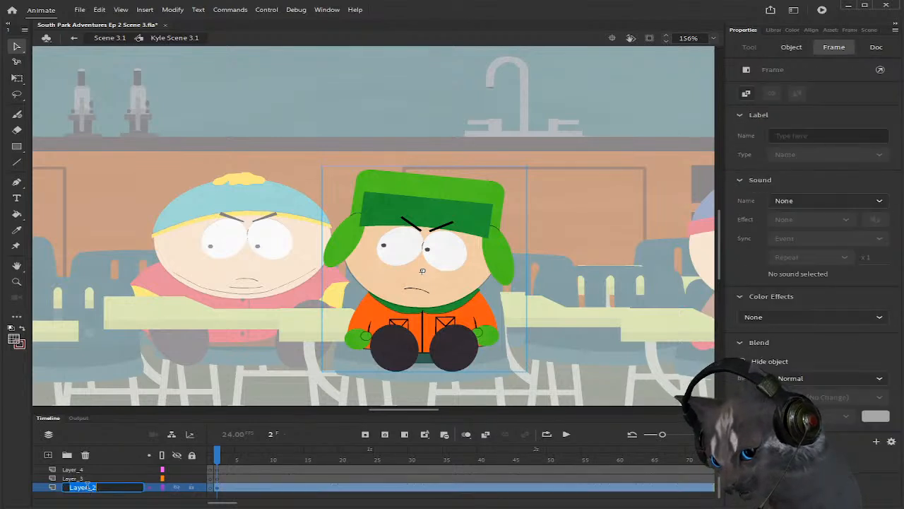
type("Body")
key("Return")
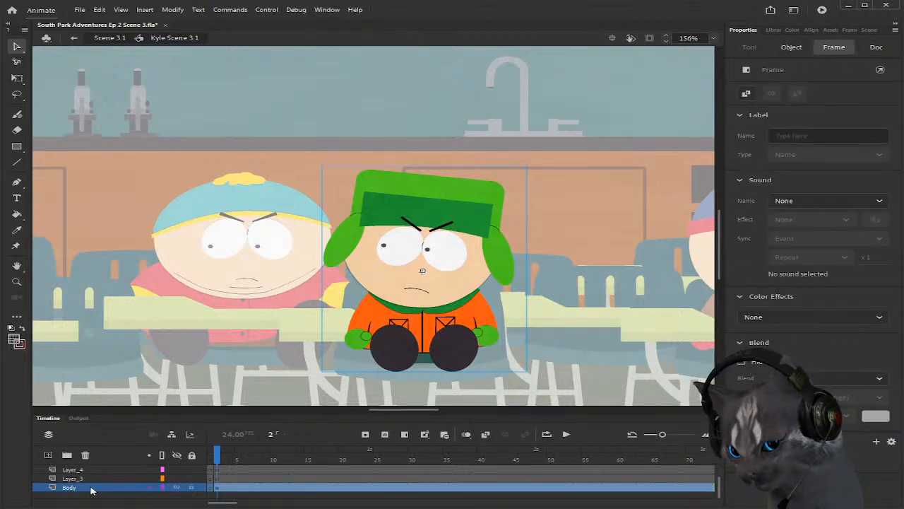
double_click(86, 478)
type("Head")
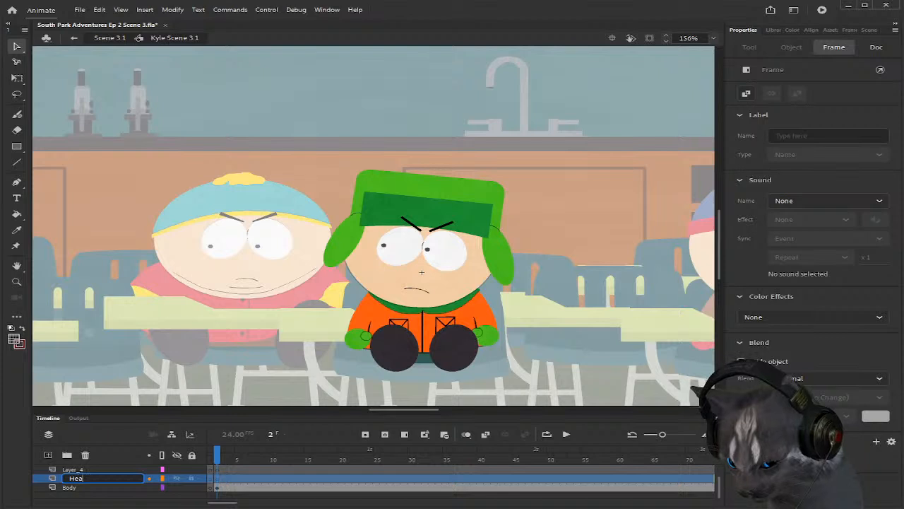
key("Return")
scroll(88, 483, "up", 1)
double_click(78, 478)
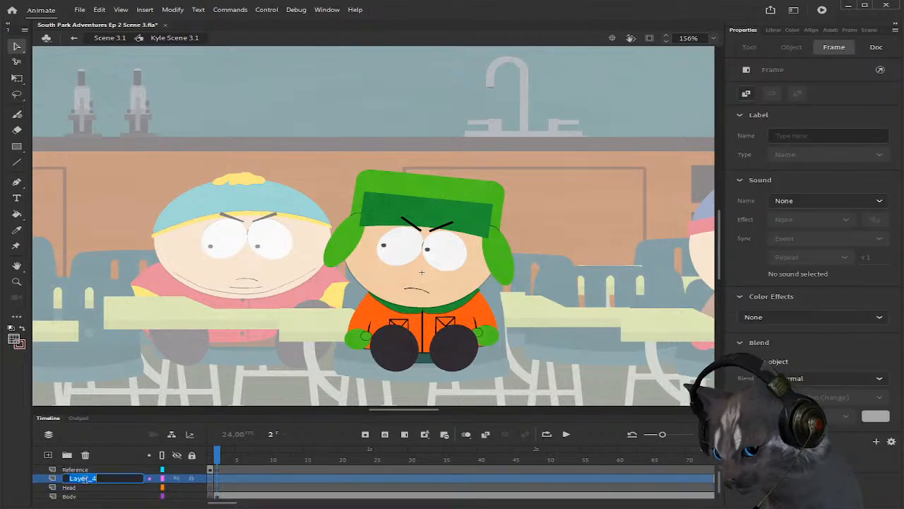
type("M")
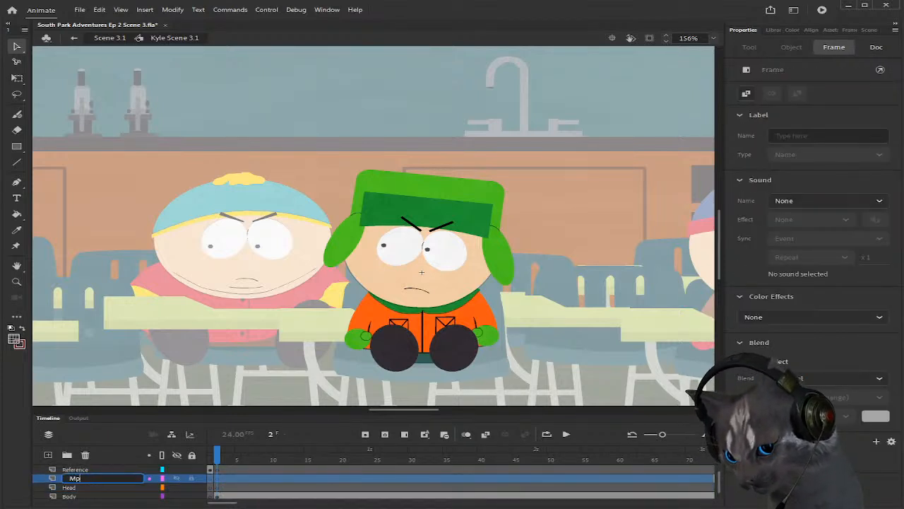
type("outh")
key("Return")
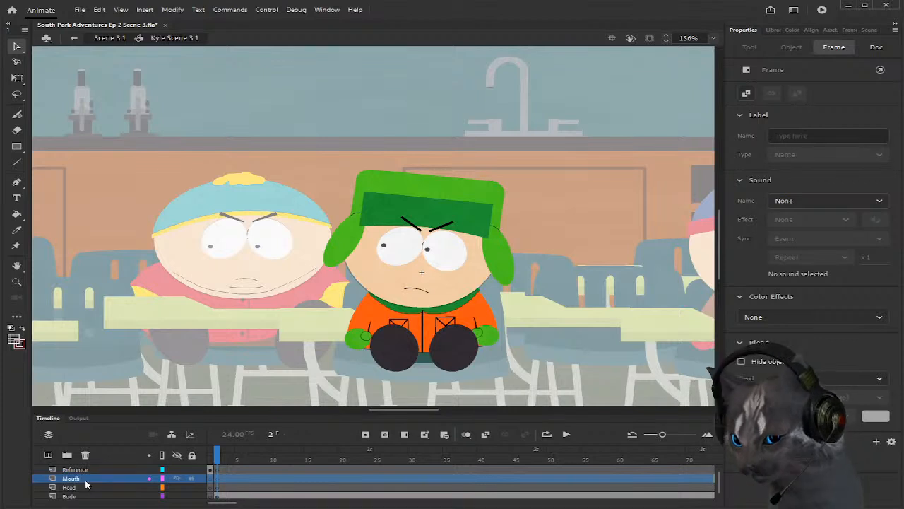
Step: Remove all frames after frame 1 from the Reference layer
scroll(85, 484, "up", 1)
left_click(223, 481)
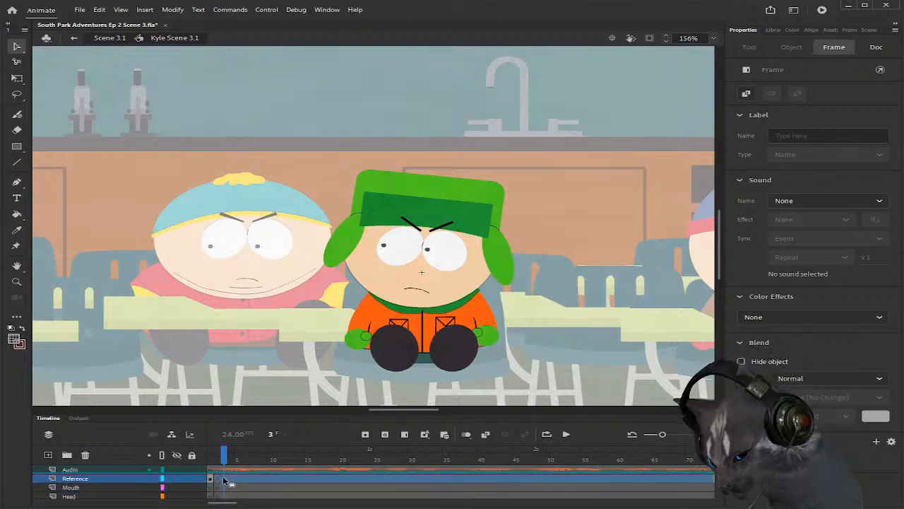
key("shift+F5")
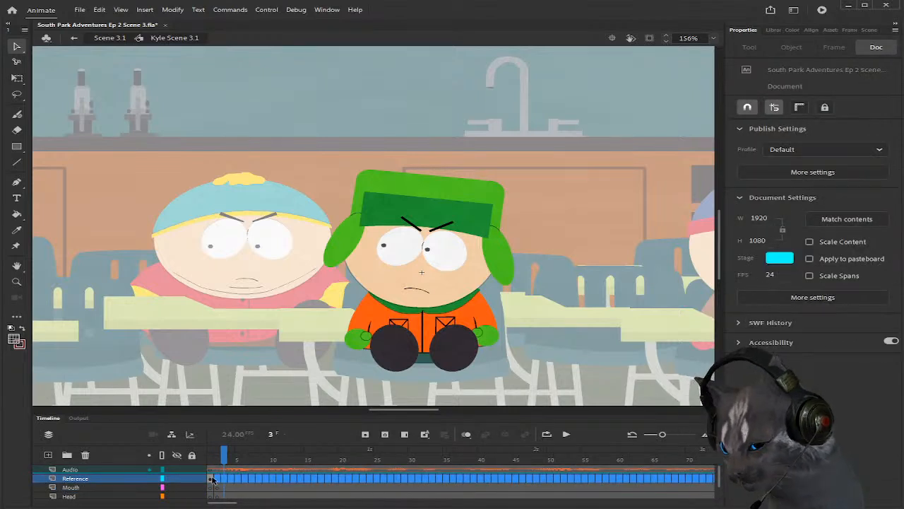
left_click(210, 480)
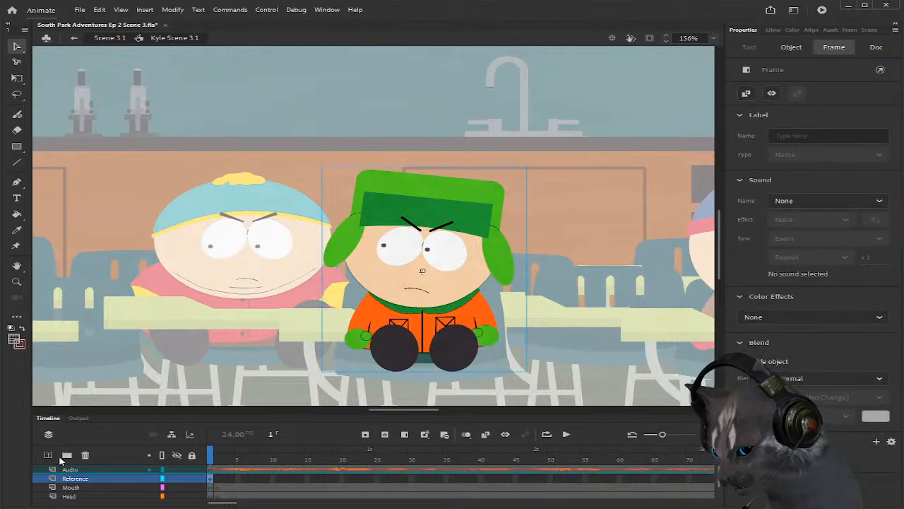
Step: Add a new layer directly above the Reference layer and name it Blink_40
left_click(48, 454)
double_click(83, 479)
type("B")
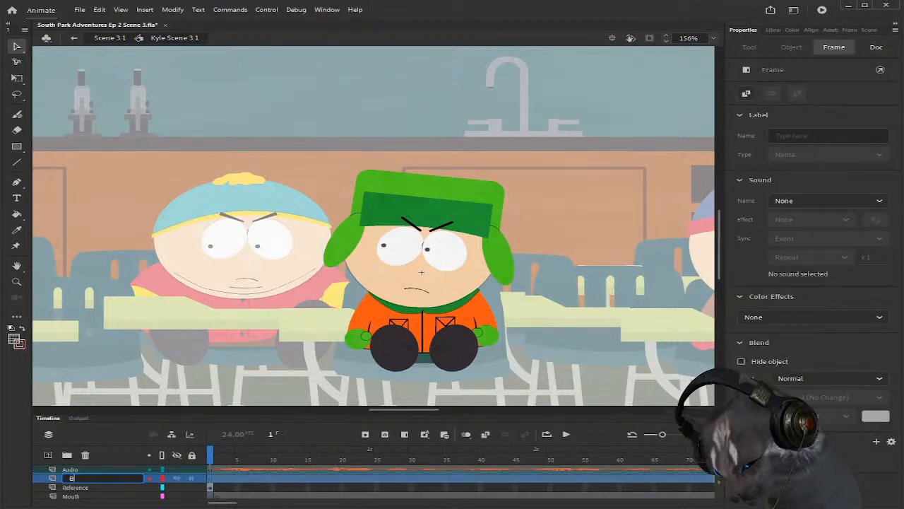
type("link")
key("Return")
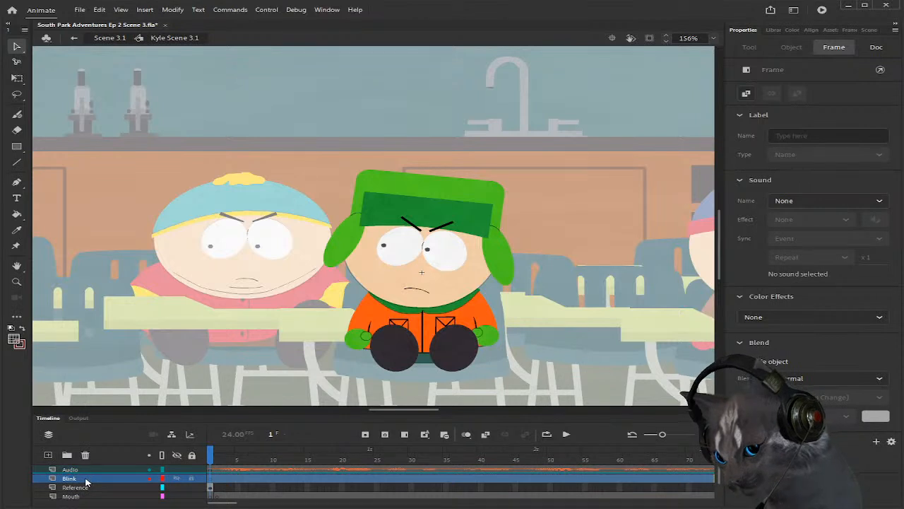
double_click(83, 479)
left_click(96, 478)
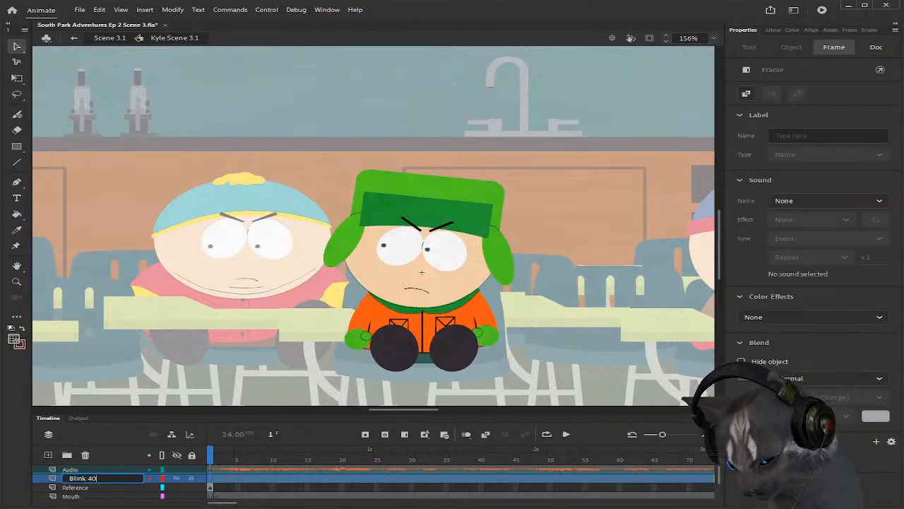
type("40")
key("Return")
Step: Break apart Kyle on frame 2 of the Body layer and move the head pieces in place to frame 2 of the Head layer
scroll(212, 480, "down", 2)
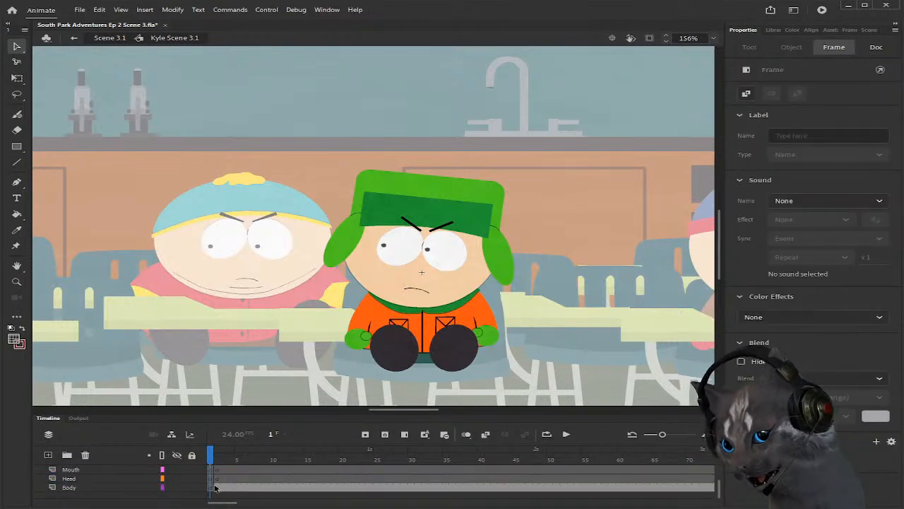
left_click(216, 487)
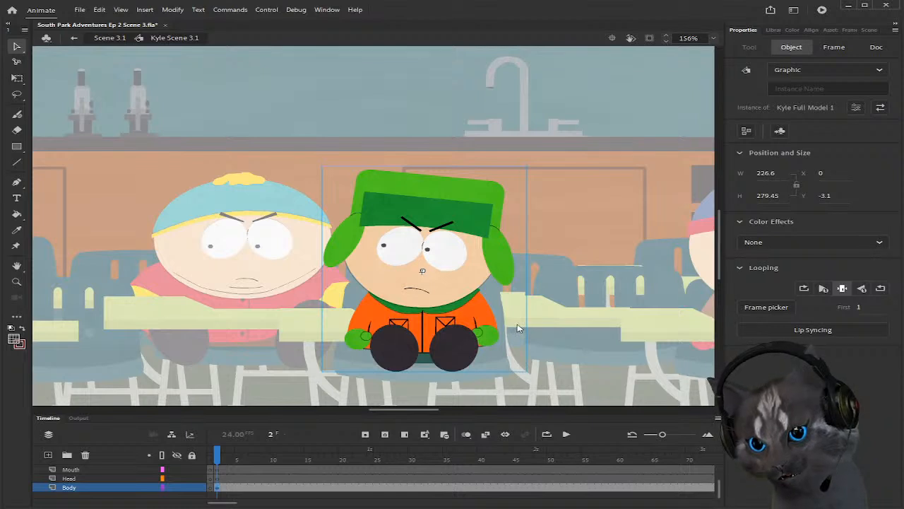
left_click(591, 241)
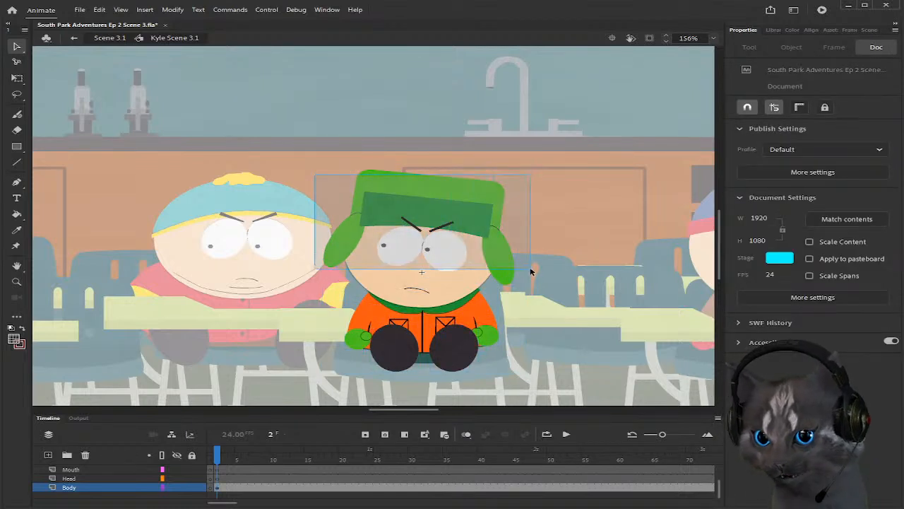
left_click(426, 294)
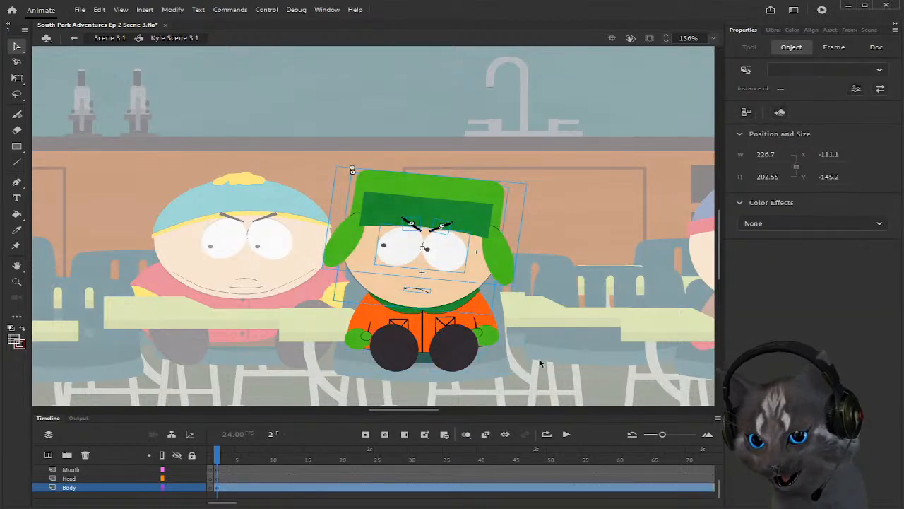
key("Delete")
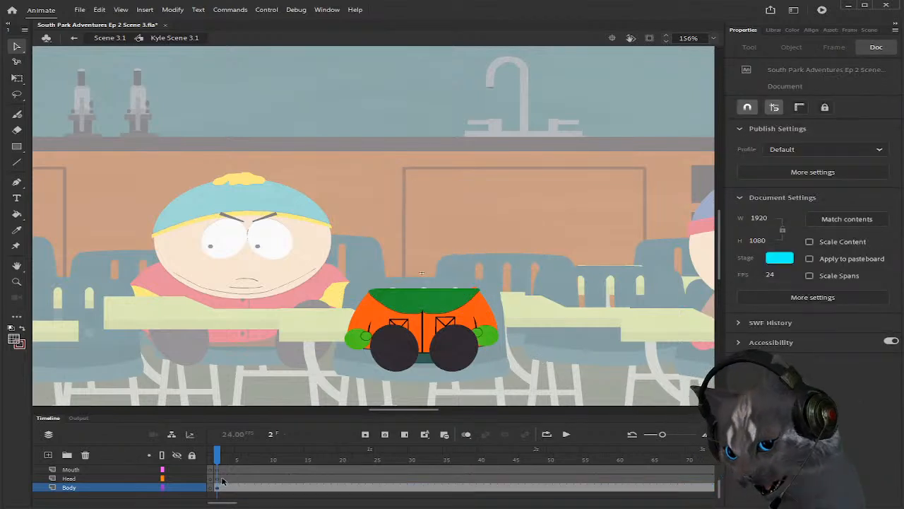
left_click(219, 480)
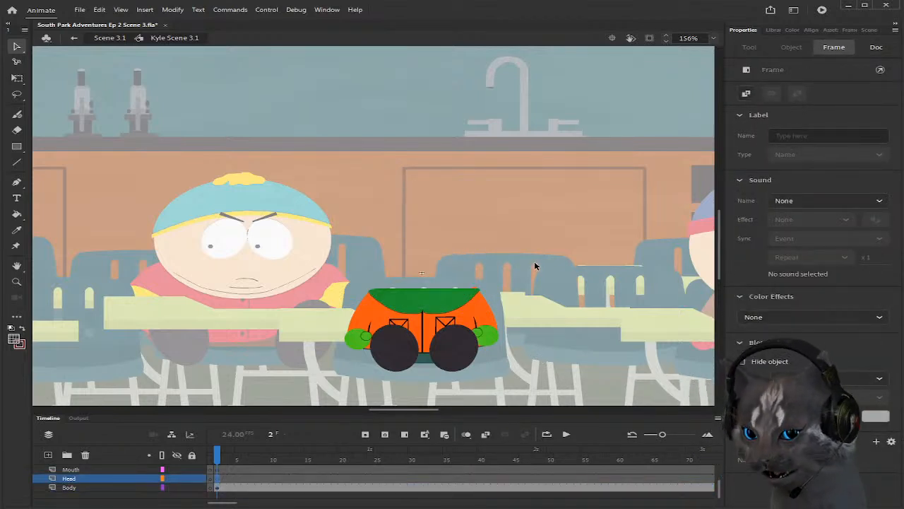
key("ctrl+z")
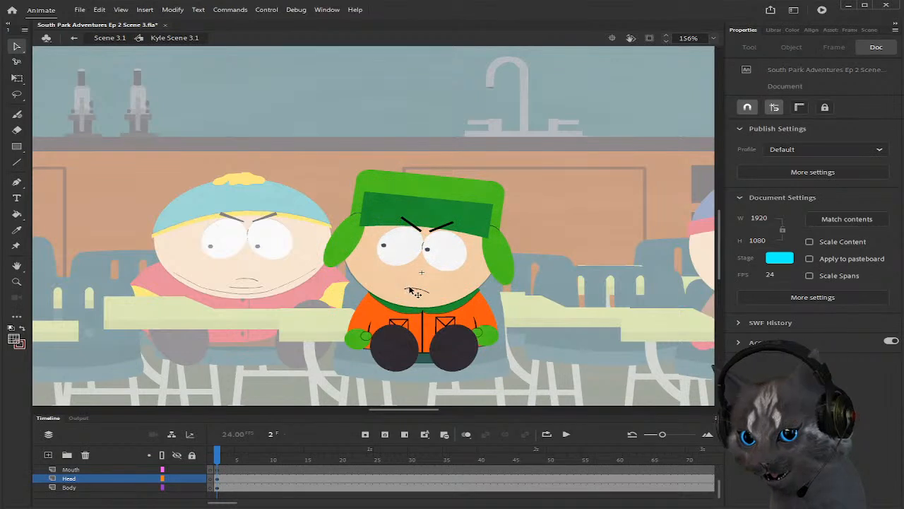
Step: Move Kyle's mouth from the Head layer in place to frame 2 of the Mouth layer and save the document
left_click(415, 290)
key("Delete")
left_click(219, 468)
key("ctrl+shift+v")
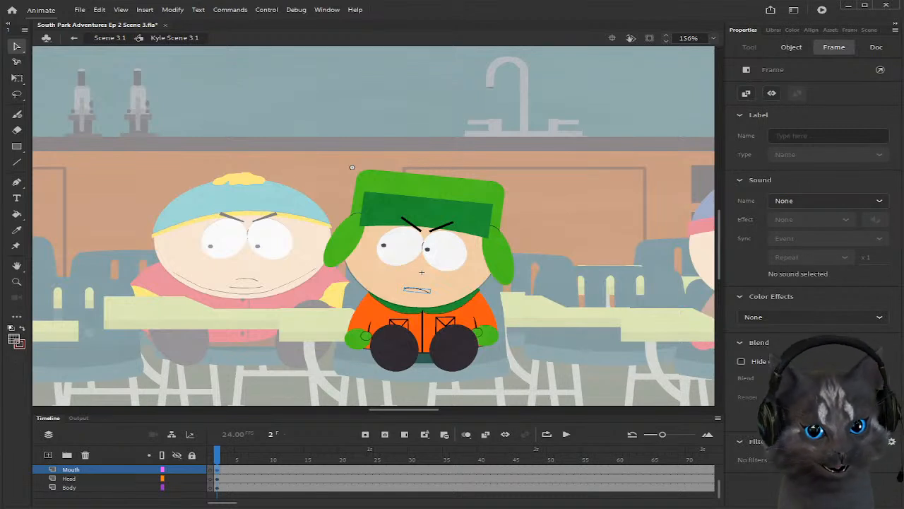
left_click(555, 311)
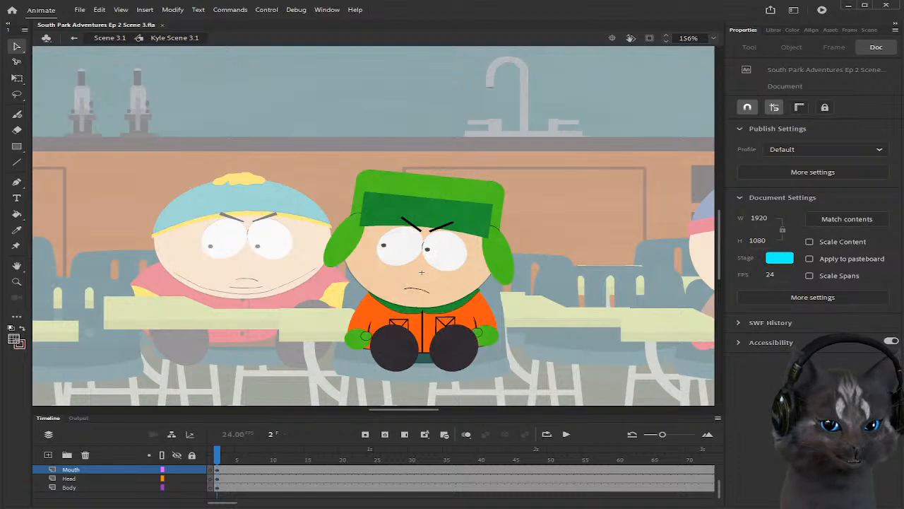
Step: Return to the main Scene 3.1 timeline and open the Cartman symbol to review its layers
scroll(410, 313, "up", 1)
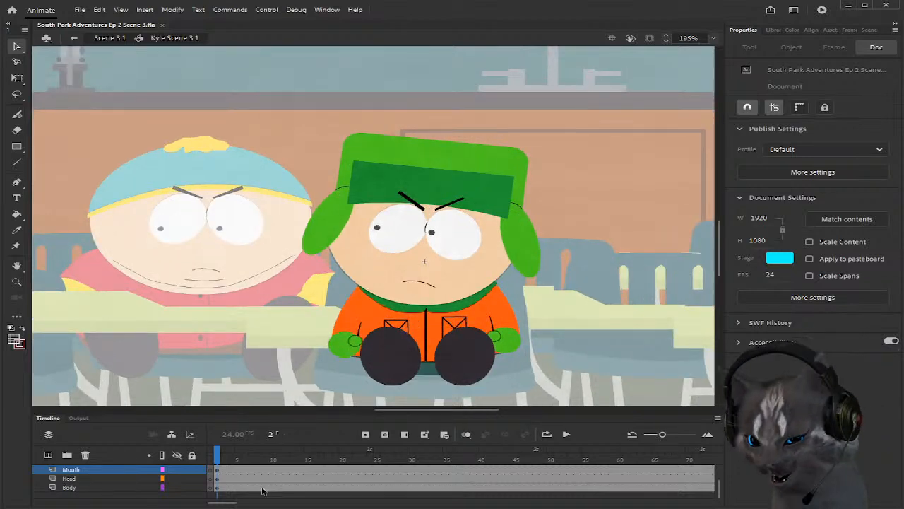
scroll(262, 491, "up", 2)
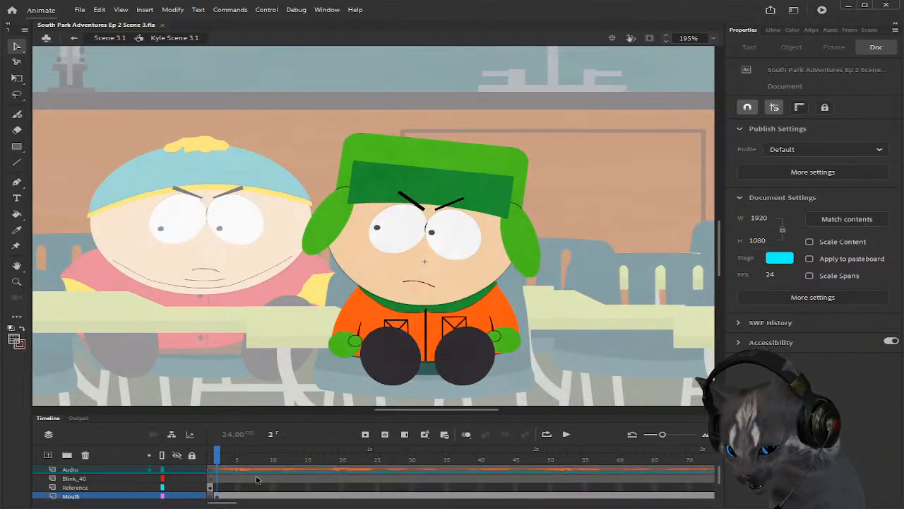
double_click(190, 322)
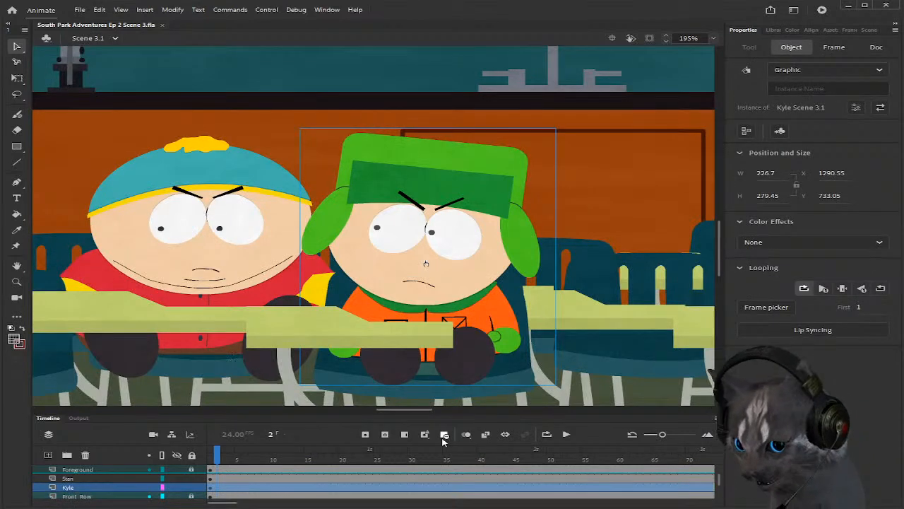
left_click_drag(424, 411, 415, 410)
left_click(342, 240)
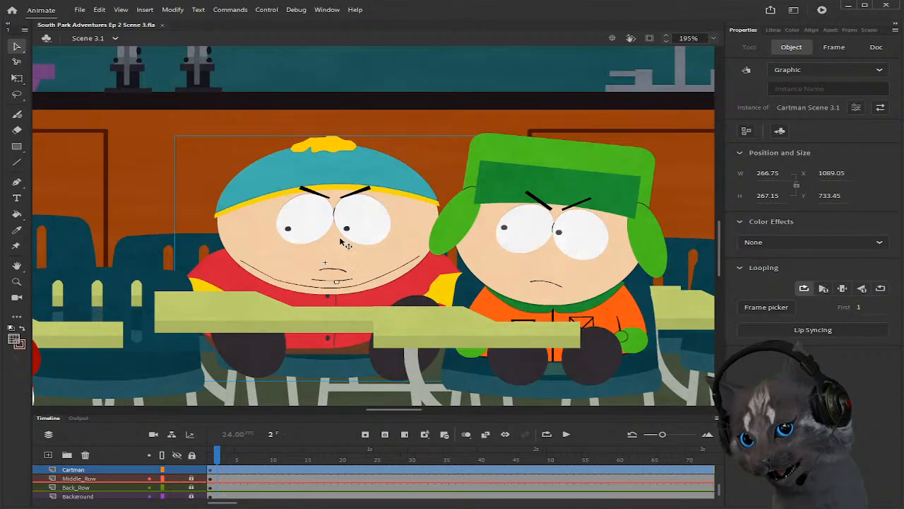
double_click(342, 240)
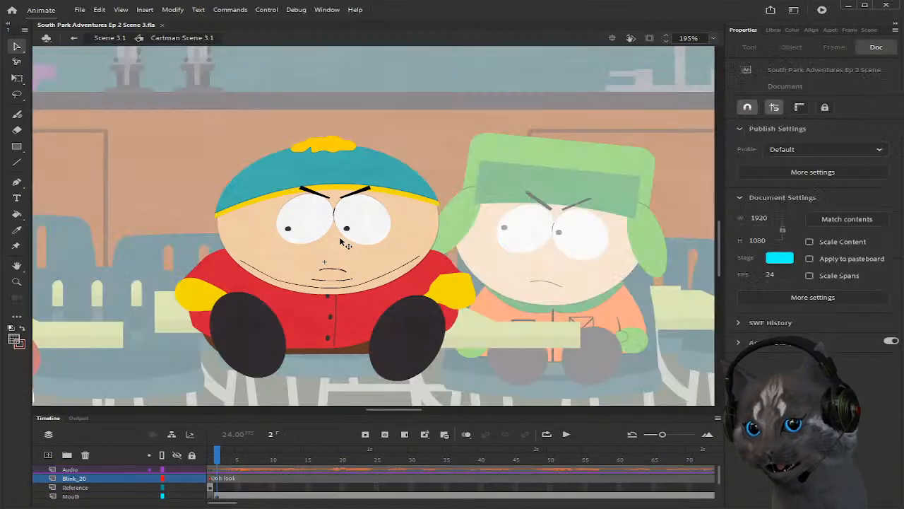
scroll(226, 489, "down", 1)
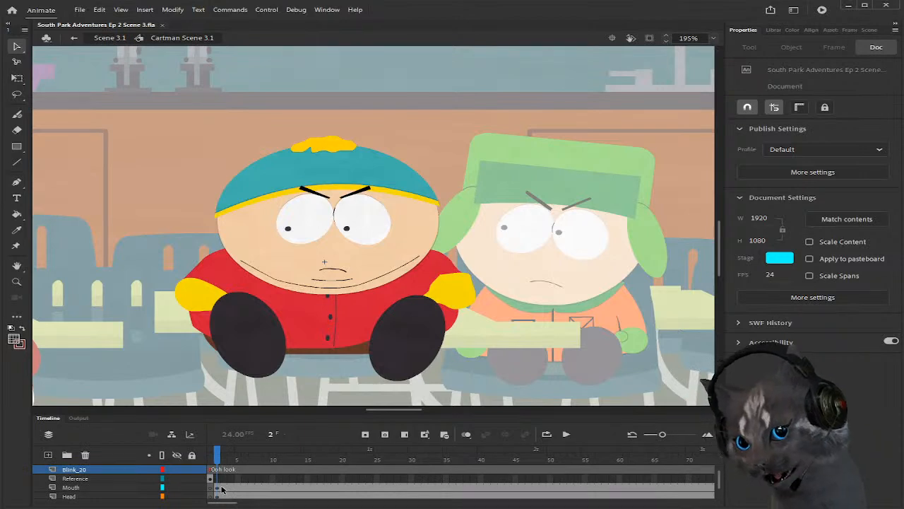
scroll(221, 488, "up", 1)
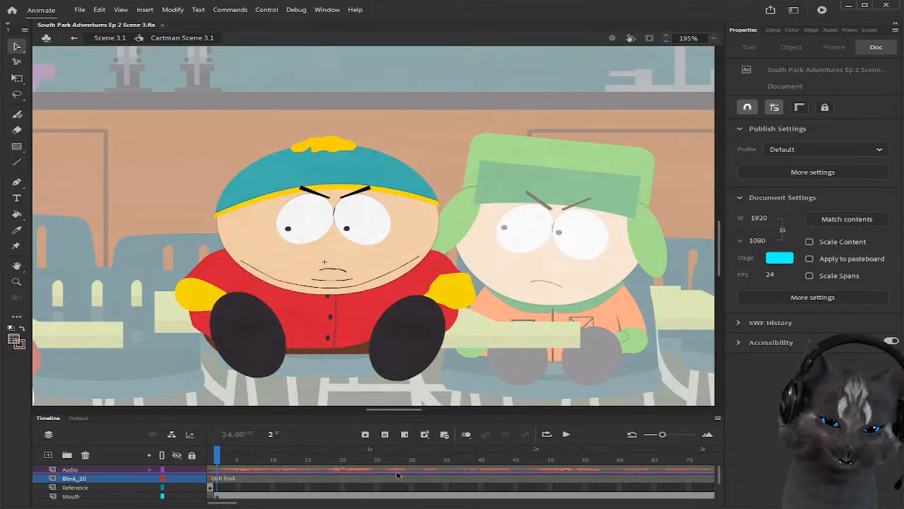
scroll(219, 486, "down", 1)
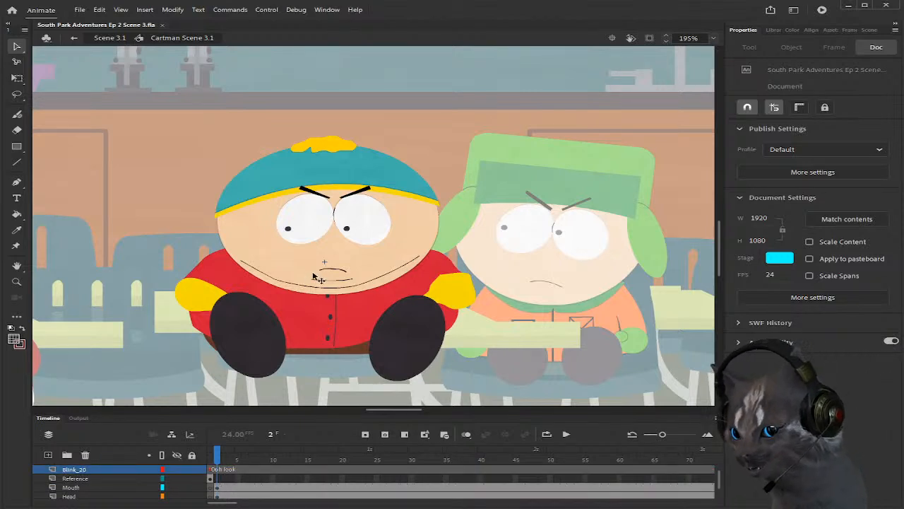
scroll(231, 477, "up", 1)
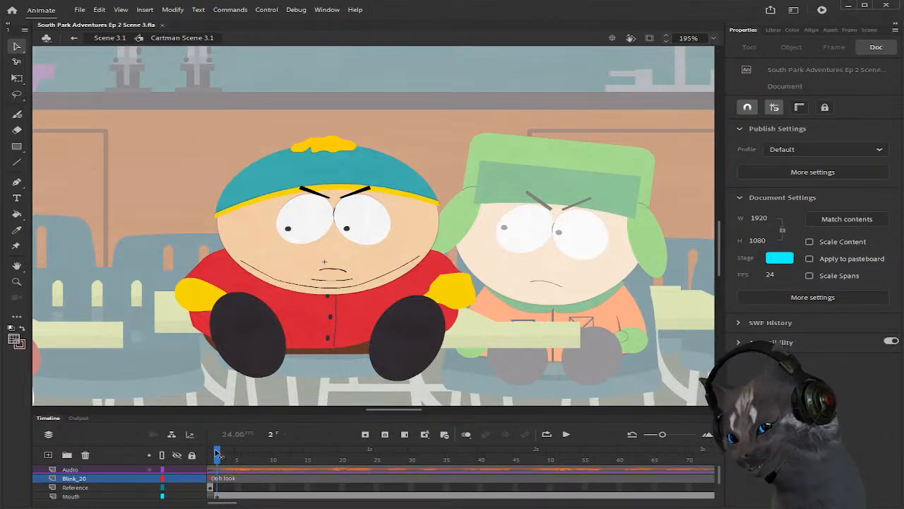
Step: Scrub through the dialogue, return to frame 2 and set Cartman's mouth there to the 01_mouth shape
left_click_drag(220, 462, 314, 460)
left_click(217, 460)
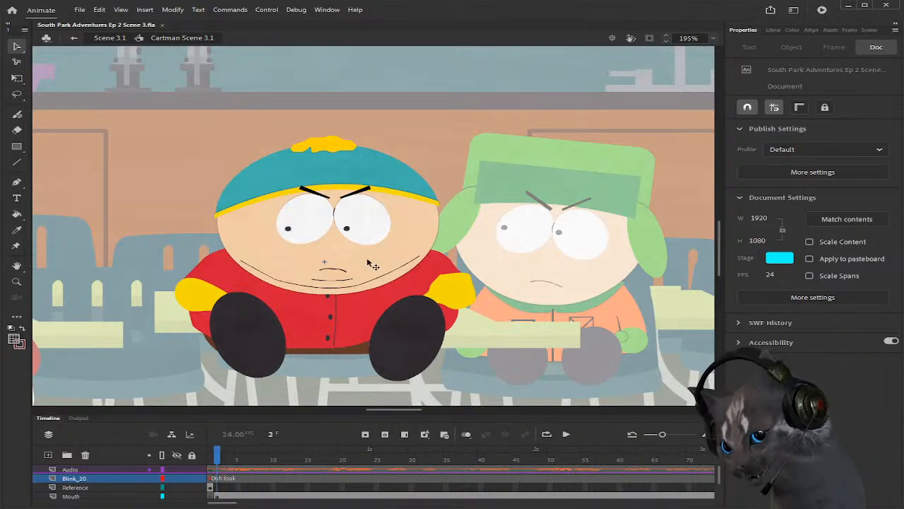
left_click(339, 274)
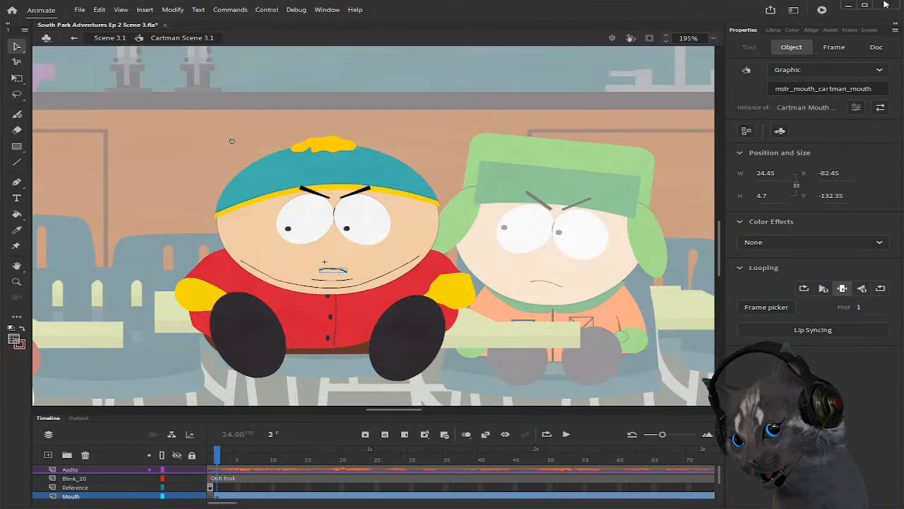
left_click(839, 30)
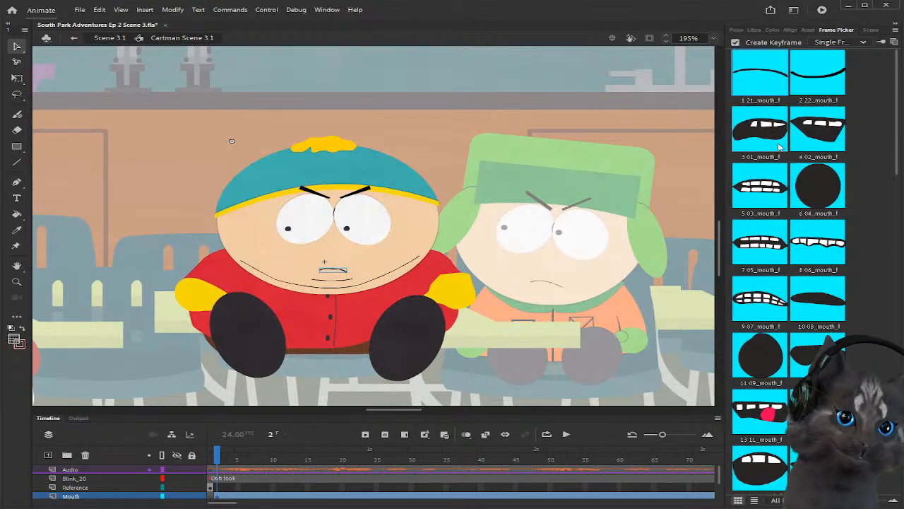
left_click(780, 147)
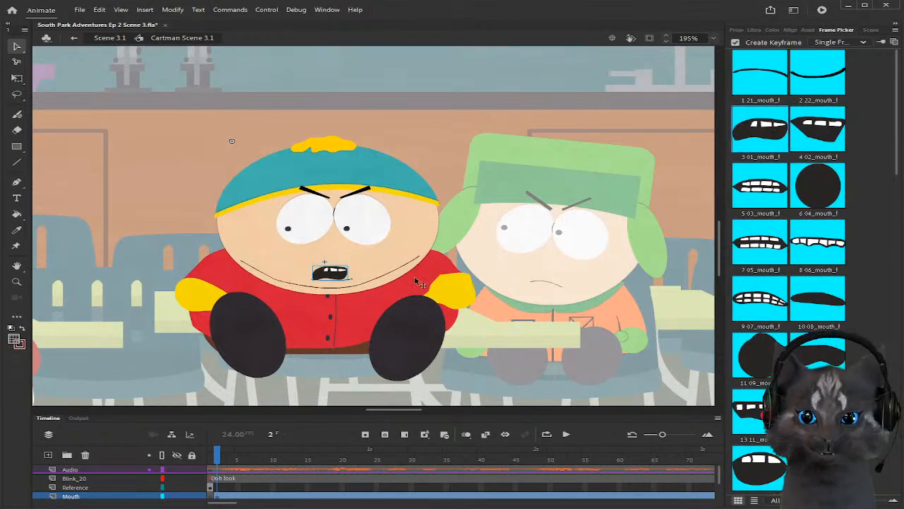
left_click(476, 87)
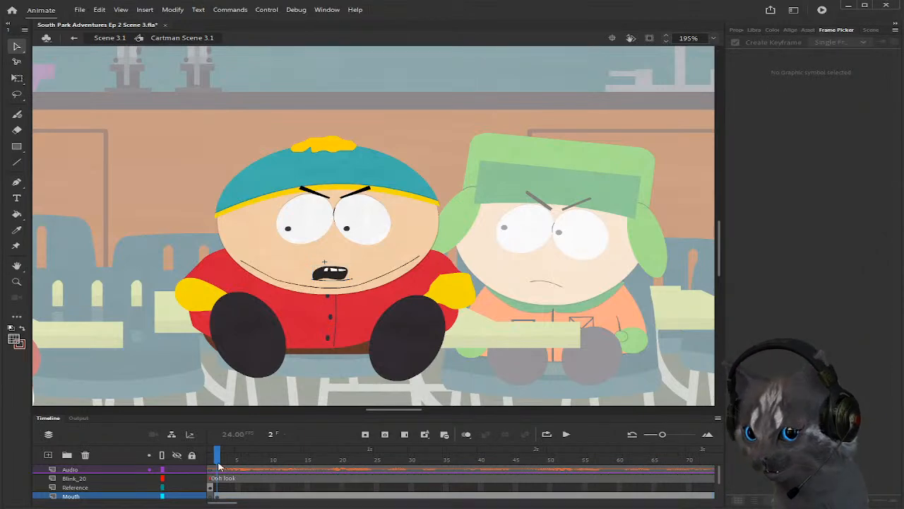
Step: Find the next sound at frame 7 and add a Mouth layer keyframe there with the round 04_mouth shape
key("ctrl+1")
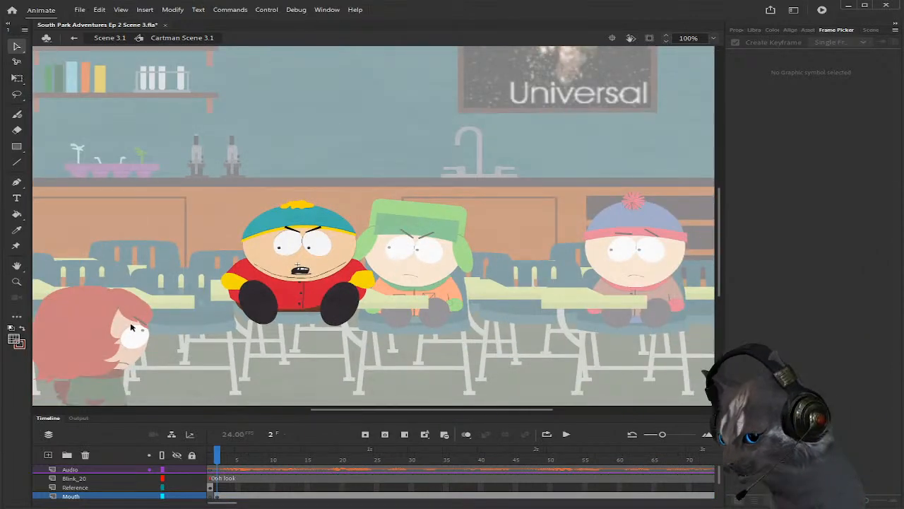
scroll(262, 269, "up", 3)
scroll(350, 222, "up", 1)
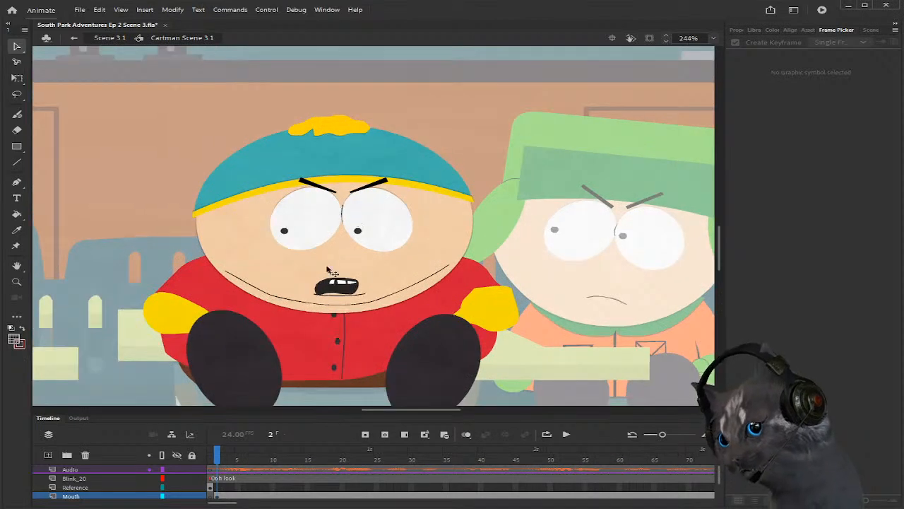
scroll(219, 460, "down", 2)
scroll(220, 461, "up", 1)
scroll(223, 464, "up", 1)
left_click_drag(221, 459, 252, 459)
scroll(253, 477, "down", 1)
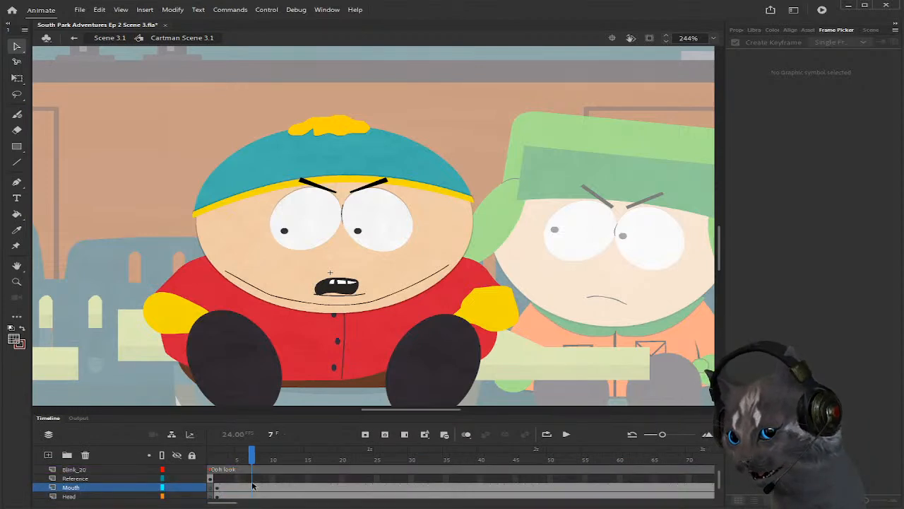
left_click(259, 487)
left_click(817, 186)
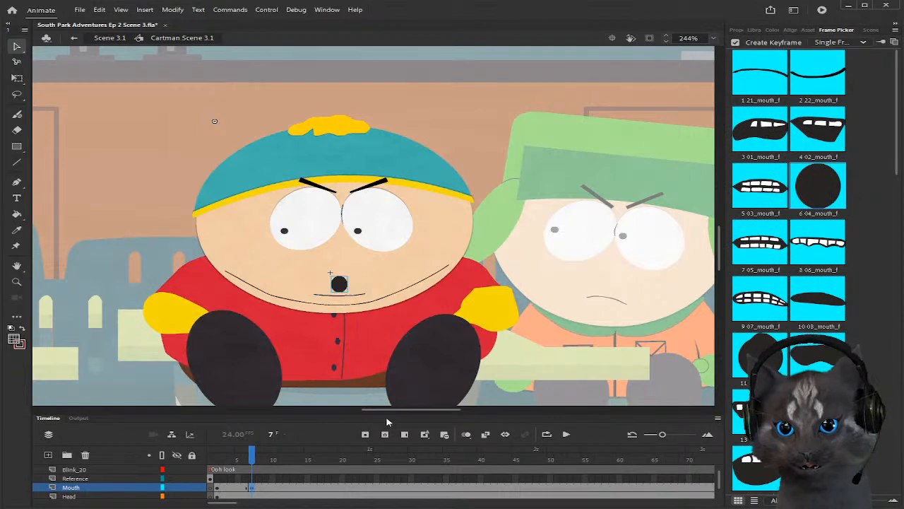
Step: Add a Head layer keyframe at frame 7 and rotate Cartman's head and mouth together slightly counterclockwise
scroll(265, 487, "down", 1)
left_click(254, 488)
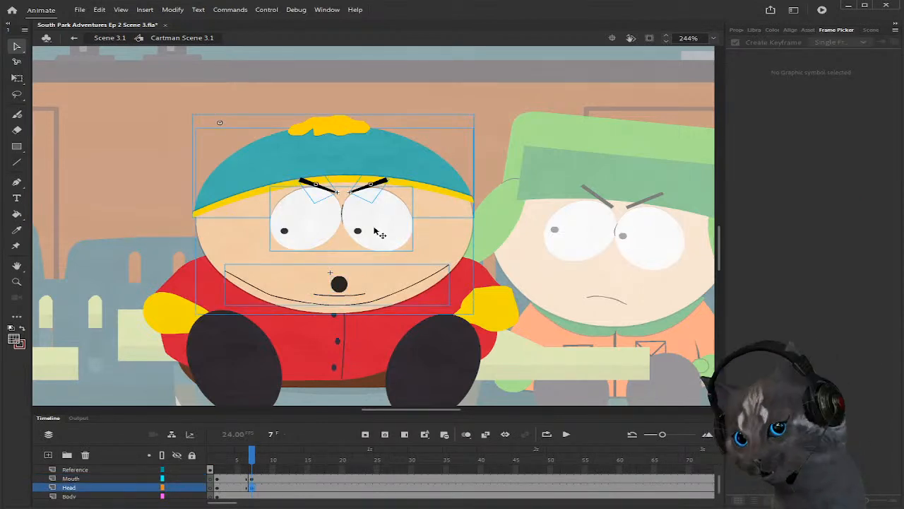
left_click_drag(251, 481, 253, 487)
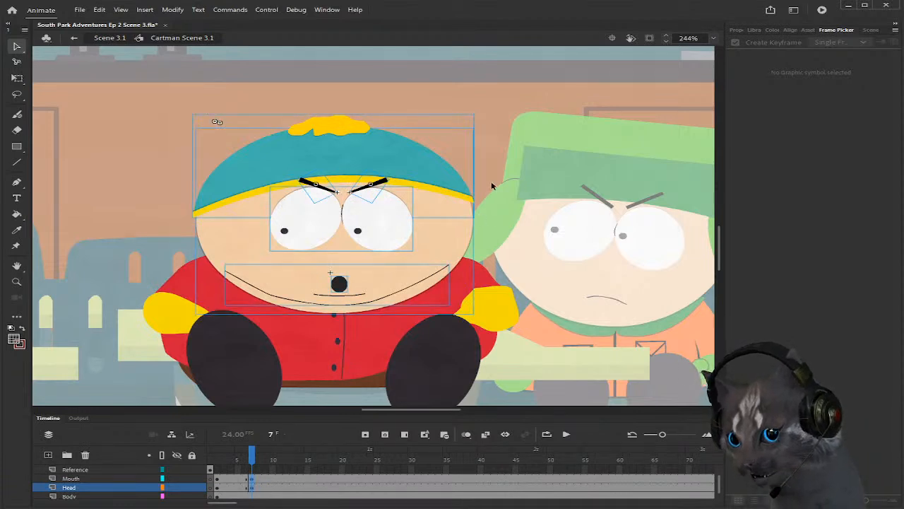
key("q")
left_click_drag(484, 125, 480, 116)
left_click(531, 141)
Step: Shift the frame 7 keyframes of the Mouth and Head layers together to frame 13 to match the audio
left_click_drag(251, 458, 294, 465)
scroll(304, 479, "up", 2)
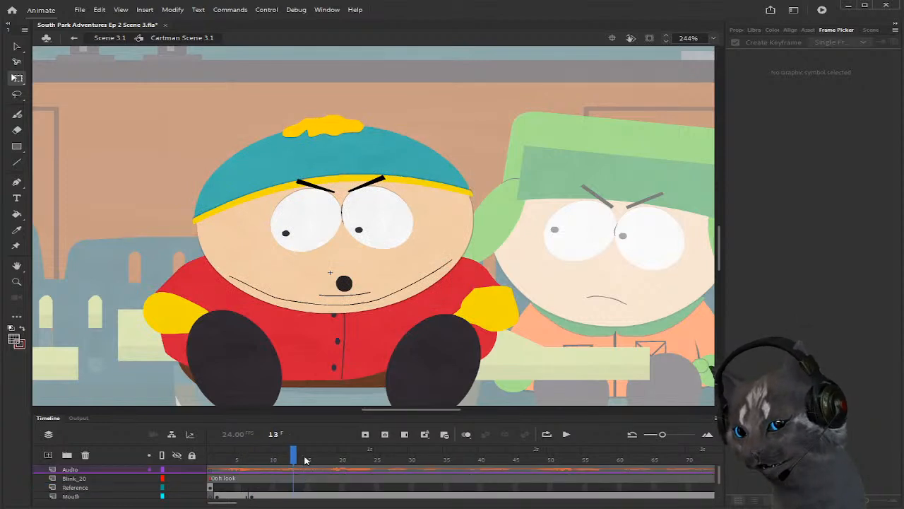
scroll(295, 467, "down", 2)
left_click(252, 488)
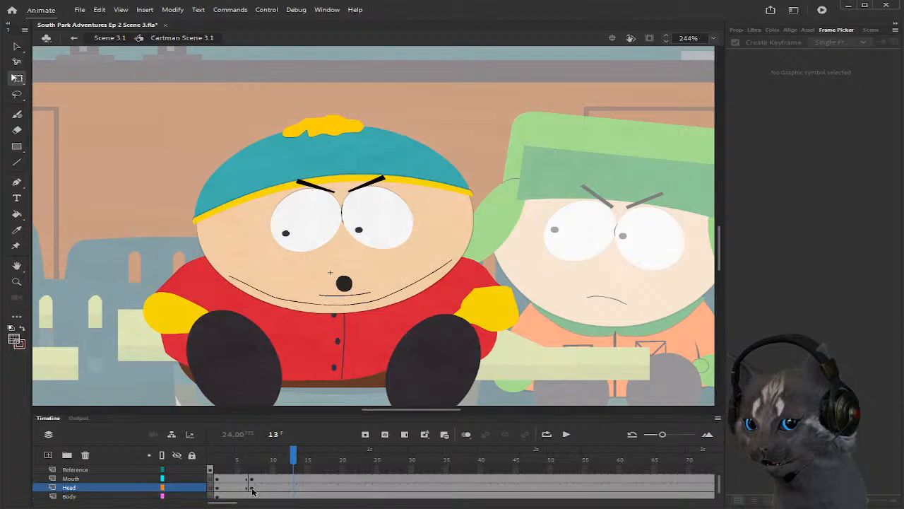
left_click(251, 480)
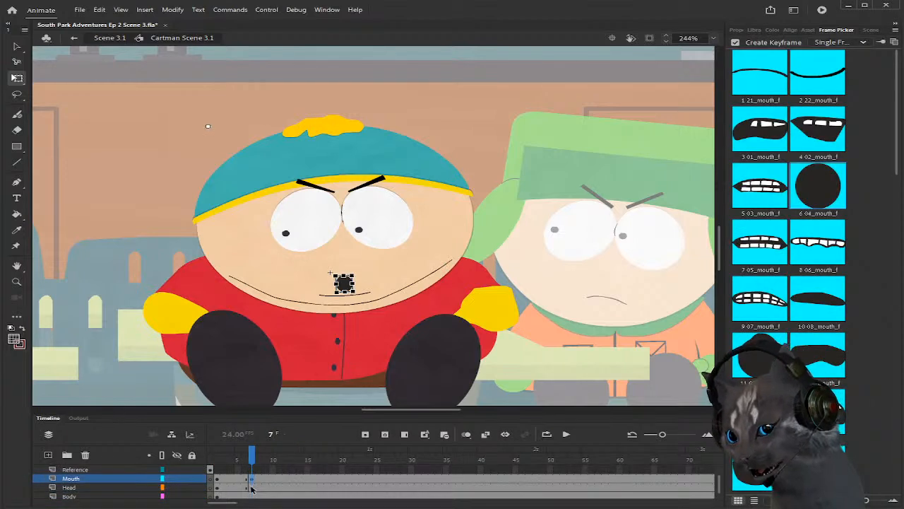
left_click(252, 487)
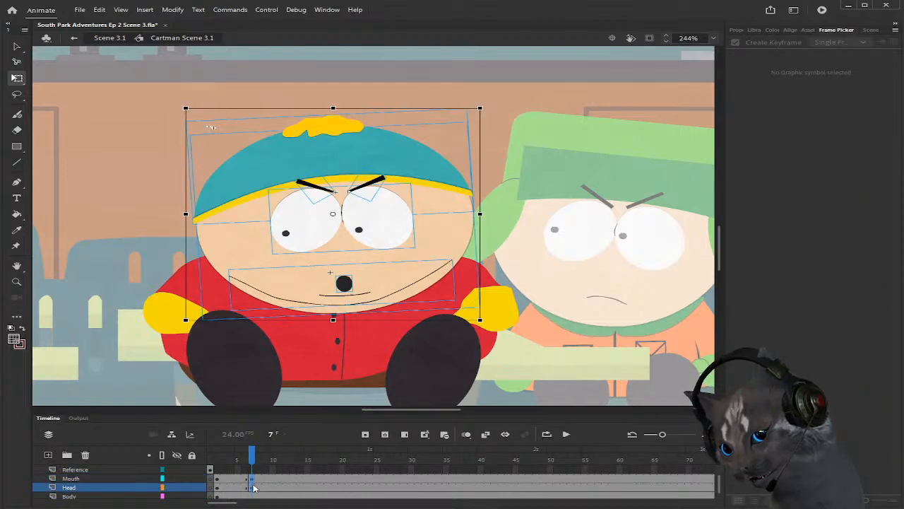
scroll(256, 486, "up", 2)
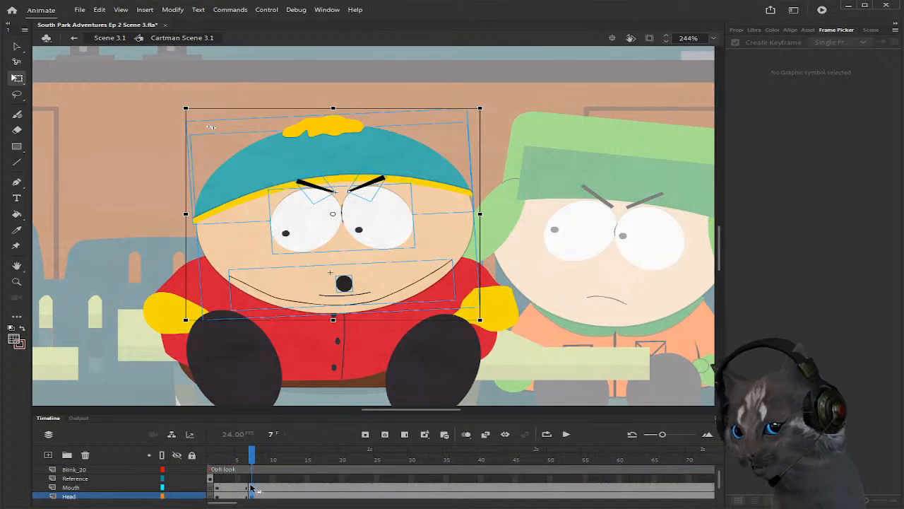
left_click(328, 487)
scroll(328, 487, "up", 2)
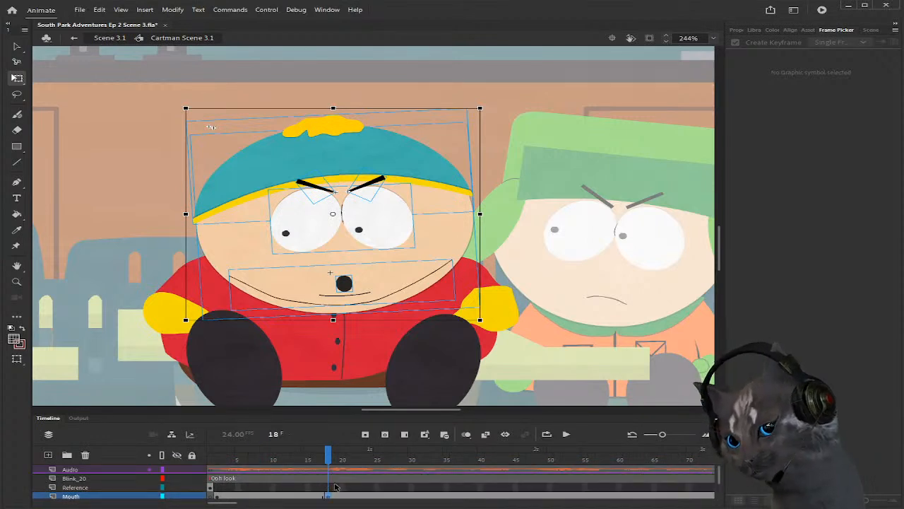
scroll(335, 487, "down", 2)
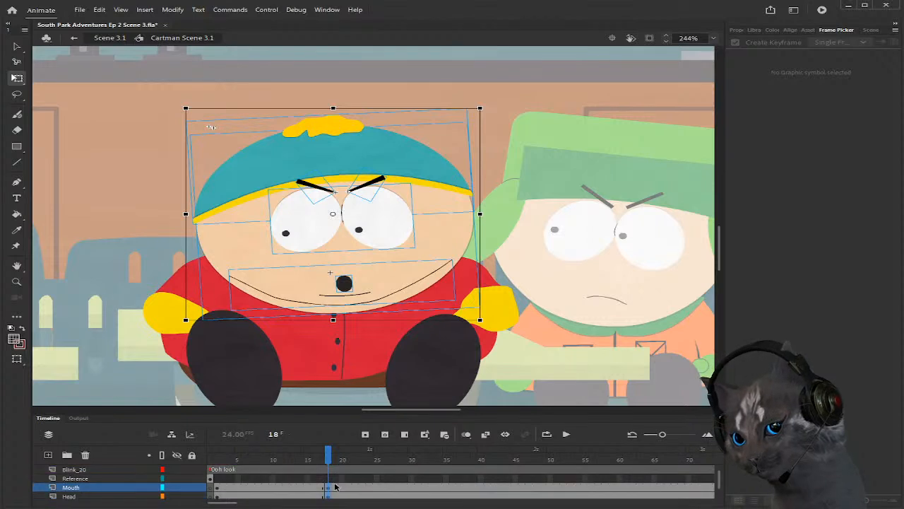
left_click(293, 487)
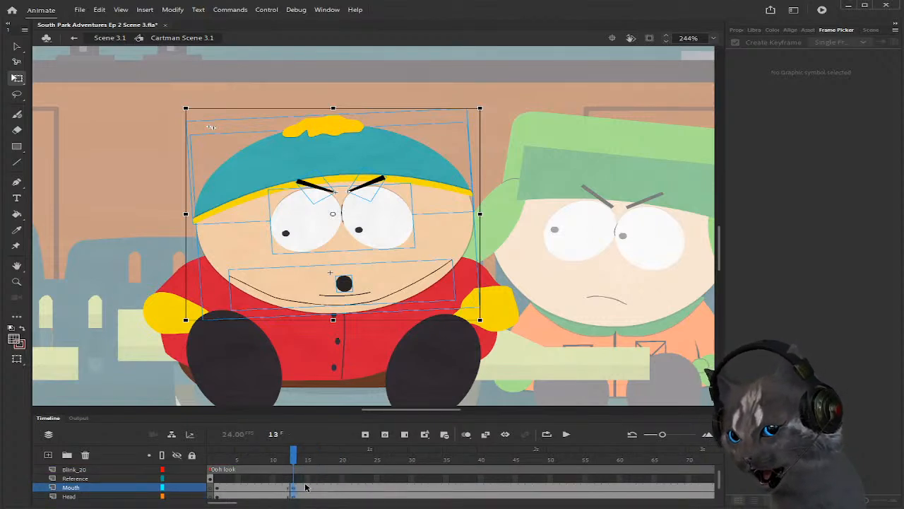
Step: Play the timeline from frame 2 to check the mouth and head timing against the audio
scroll(297, 485, "up", 2)
left_click(241, 460)
left_click_drag(241, 462, 220, 463)
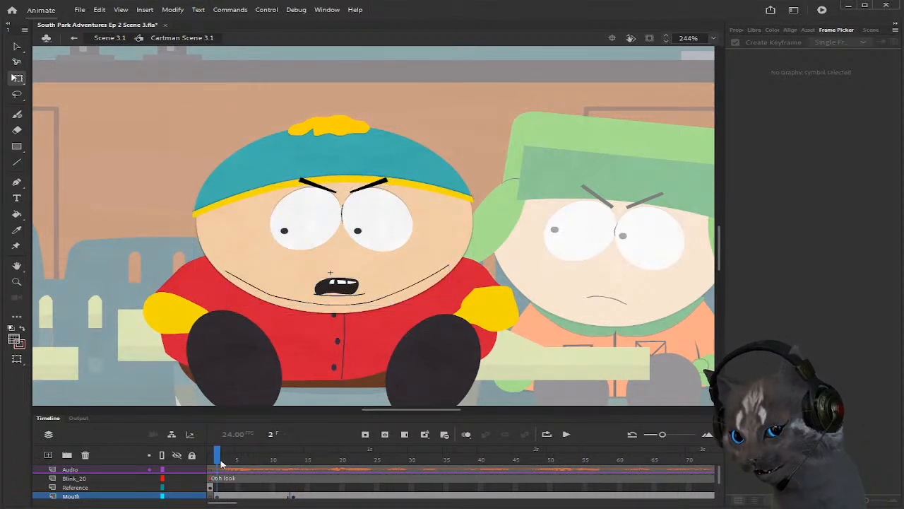
key("Return")
key("Return")
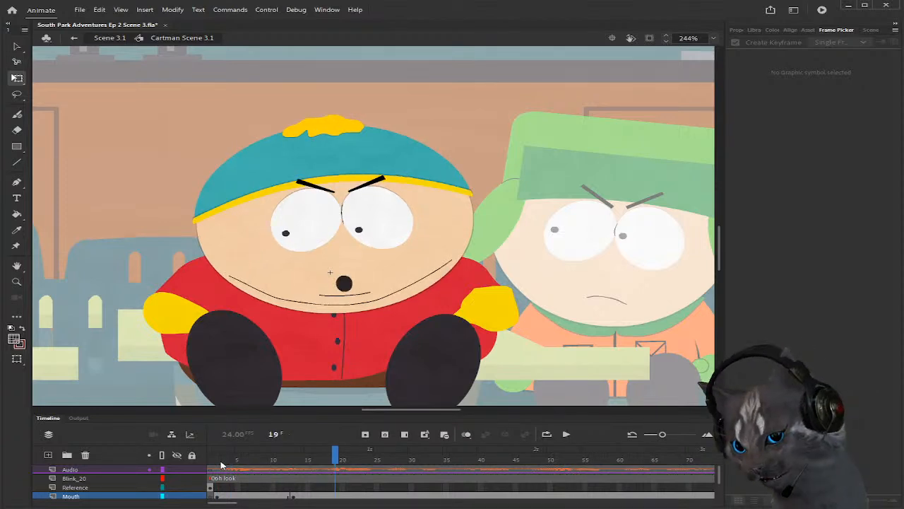
Step: Add a Mouth layer keyframe at frame 18 and switch the mouth to the 11_mouth shape with the tongue
left_click_drag(227, 472, 332, 463)
scroll(330, 483, "down", 1)
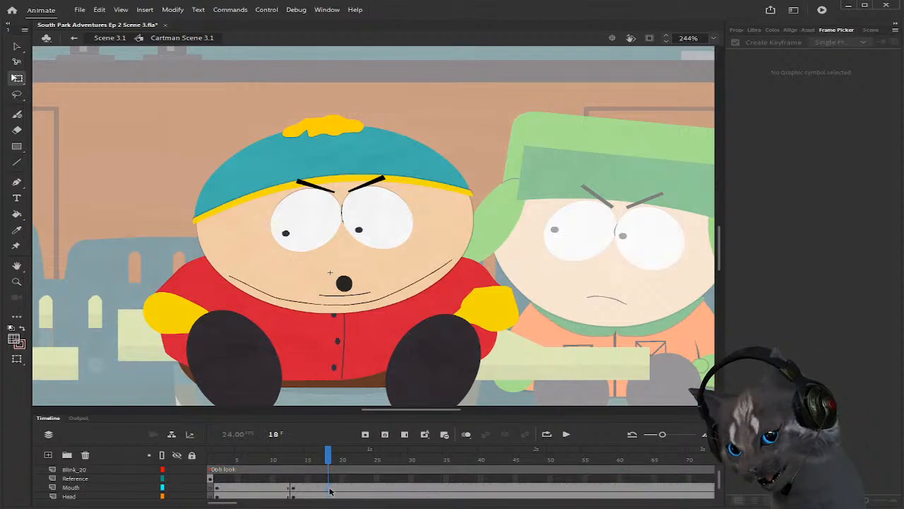
left_click(330, 489)
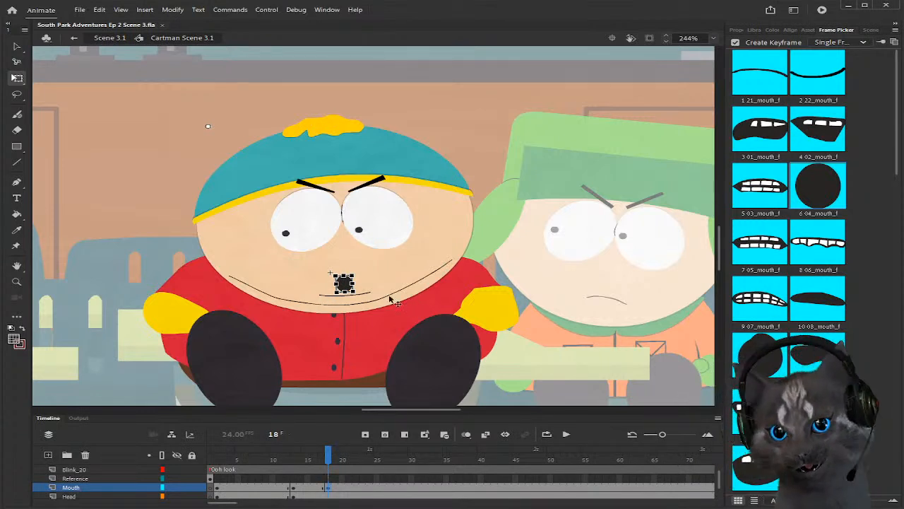
left_click(761, 417)
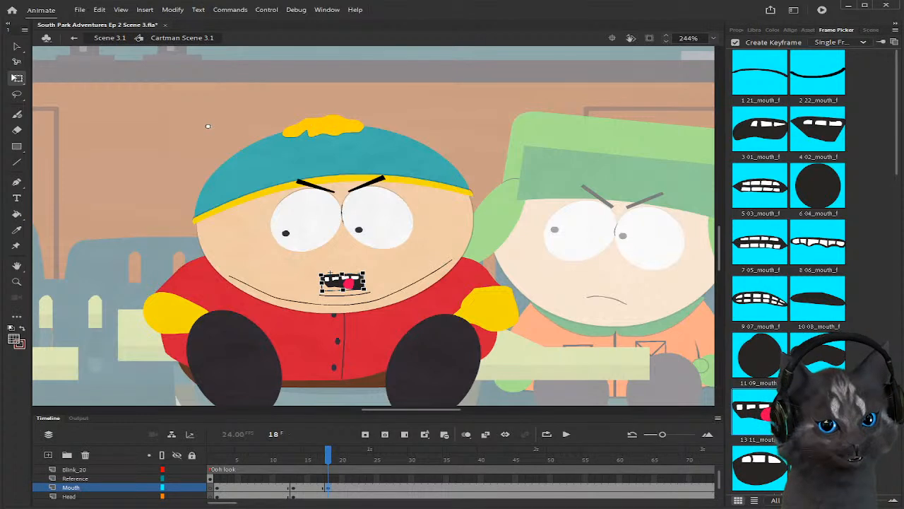
Step: Set Cartman's mouth at frame 19 to the round 04_mouth shape on a new keyframe
mouse_move(329, 459)
left_mouse_down()
mouse_move(313, 459)
mouse_move(337, 463)
left_mouse_up()
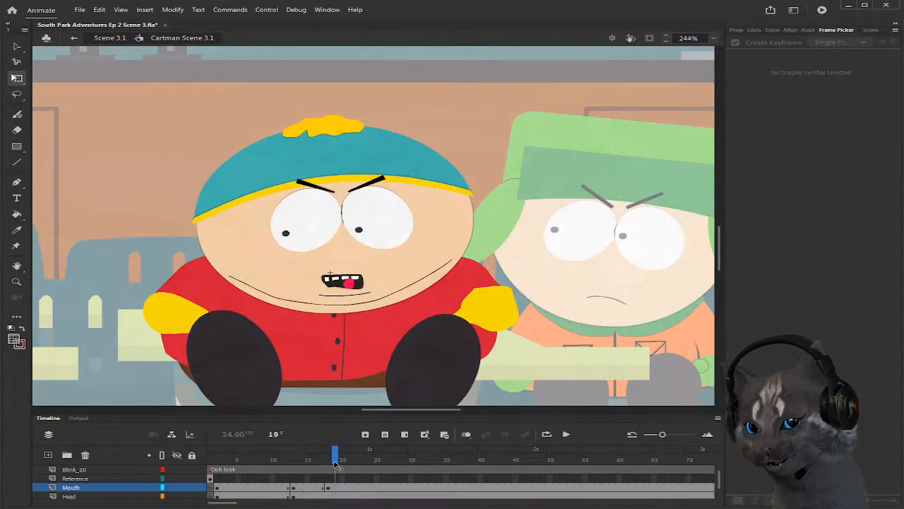
left_click(337, 490)
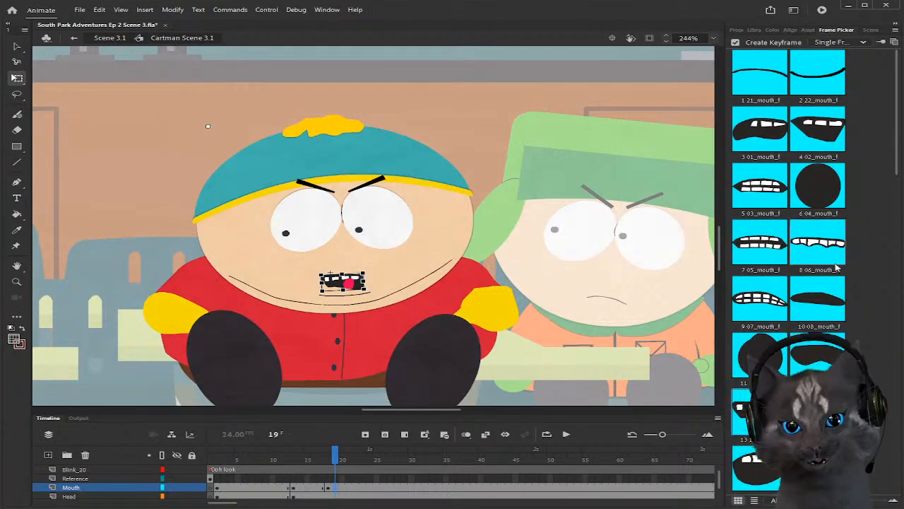
left_click(836, 196)
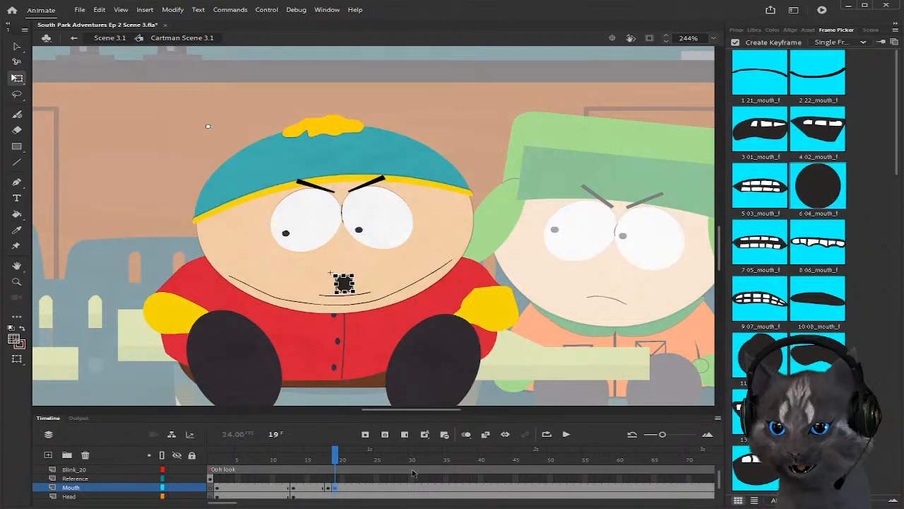
Step: Add a Head layer keyframe at frame 19, rotate the head and mouth clockwise, and save the document
left_click(335, 496)
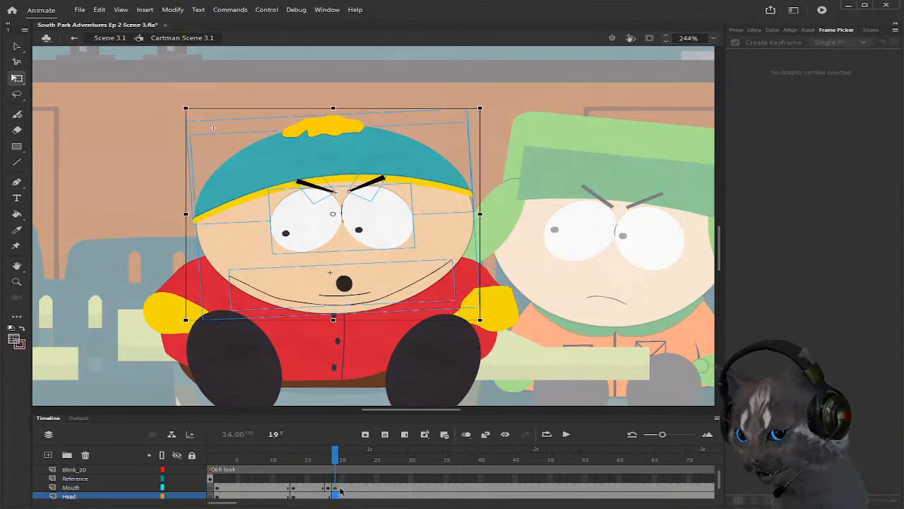
scroll(335, 483, "down", 1)
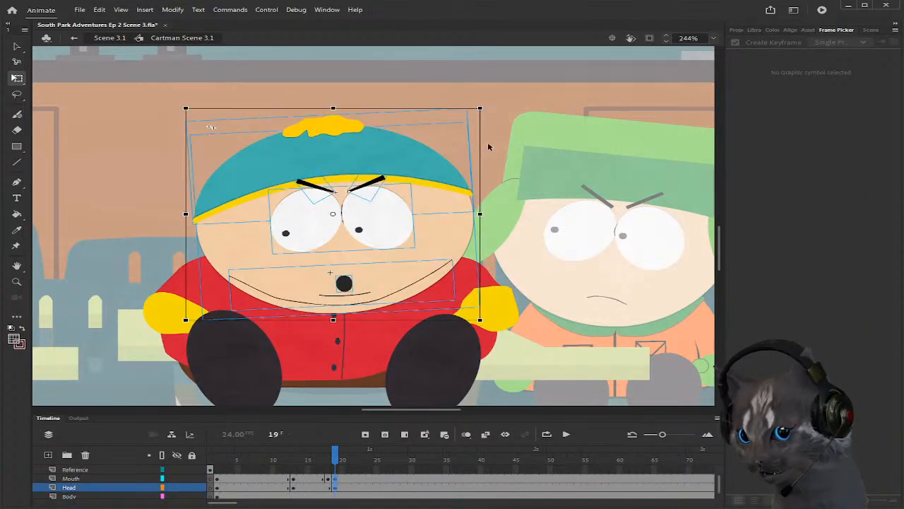
left_click_drag(490, 119, 504, 144)
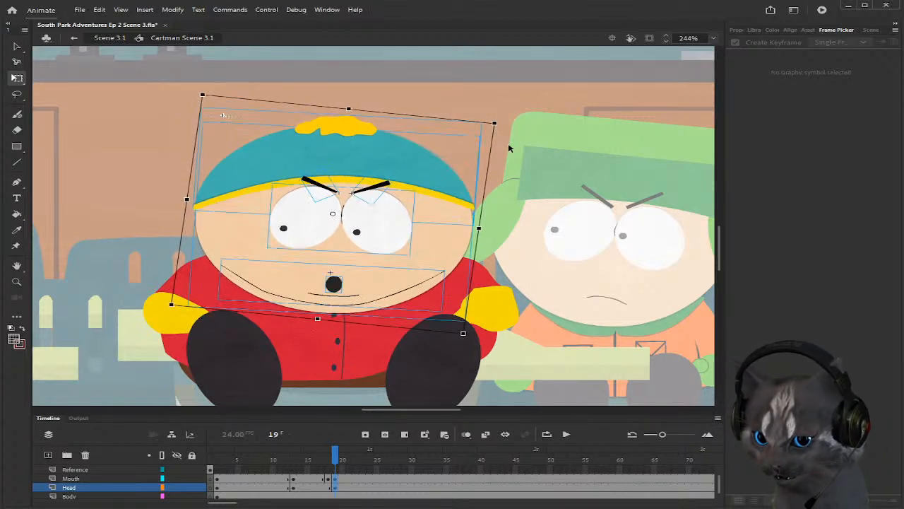
mouse_move(342, 452)
left_mouse_down()
mouse_move(285, 456)
mouse_move(344, 457)
left_mouse_up()
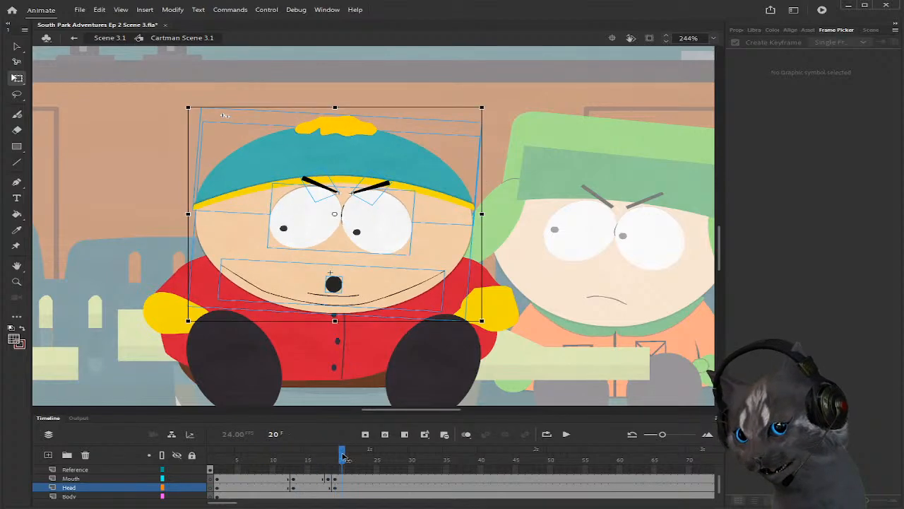
scroll(487, 286, "down", 2)
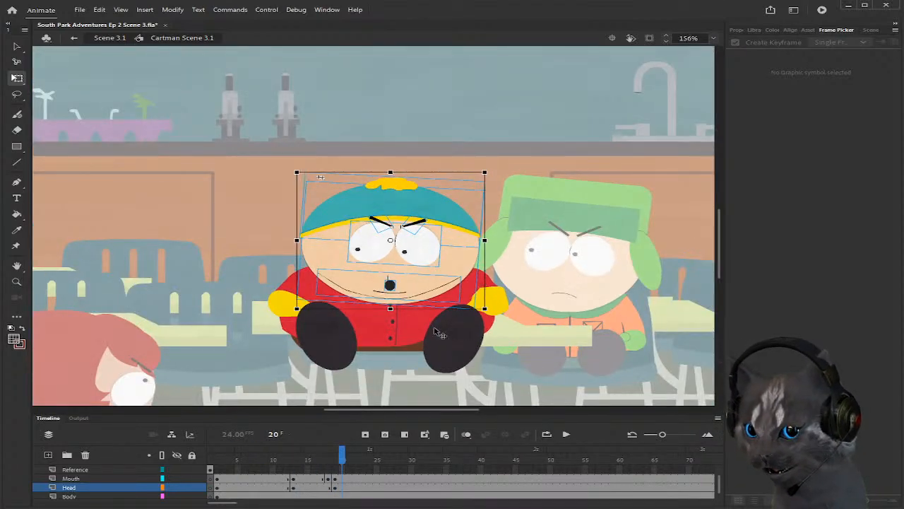
key("ctrl+s")
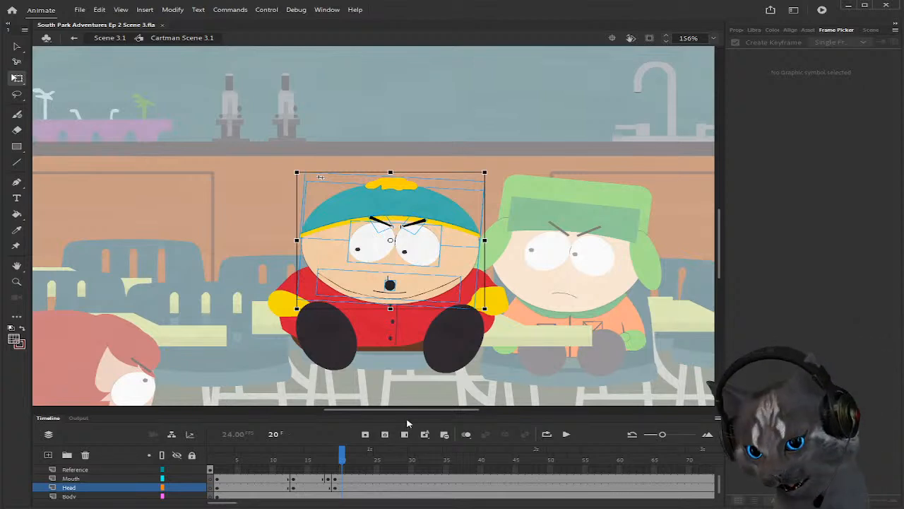
Step: Set Cartman's mouth at frame 24 to the clenched-teeth 03_mouth shape on a new Mouth layer keyframe
scroll(459, 303, "up", 1)
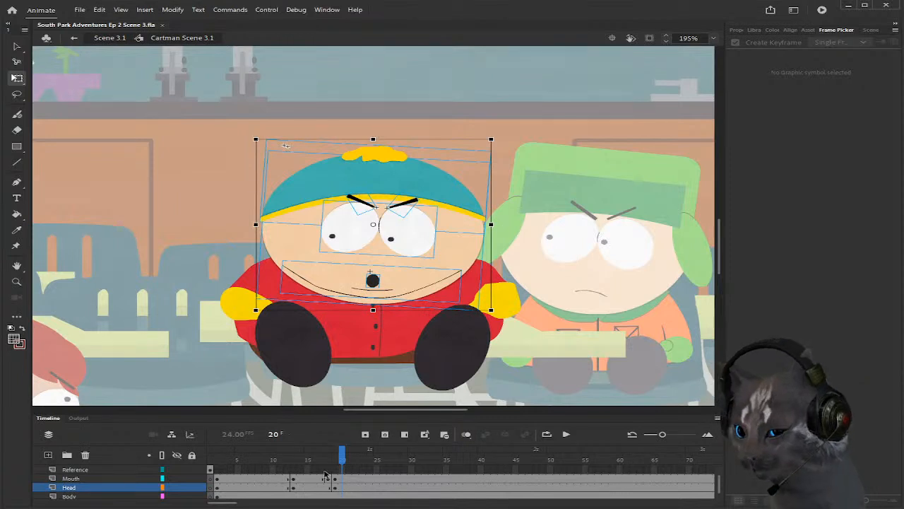
left_click_drag(343, 461, 378, 461)
scroll(359, 468, "up", 1)
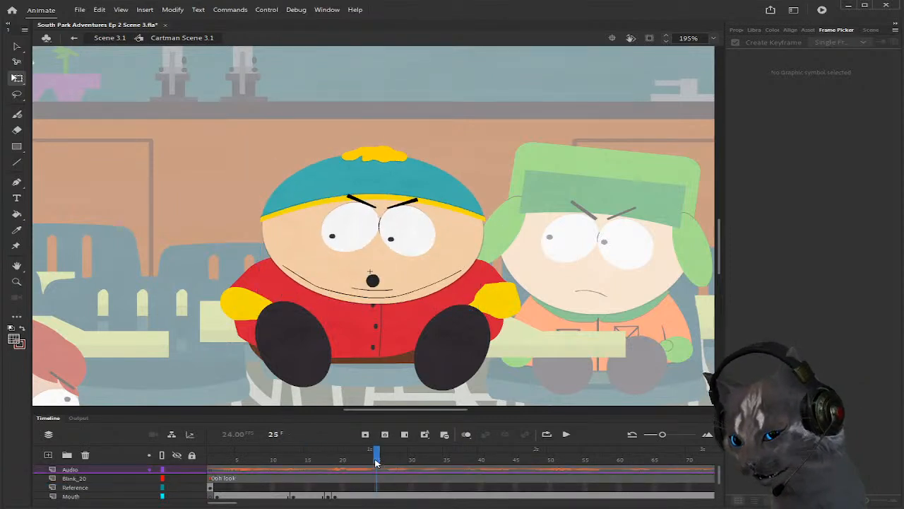
scroll(375, 477, "down", 1)
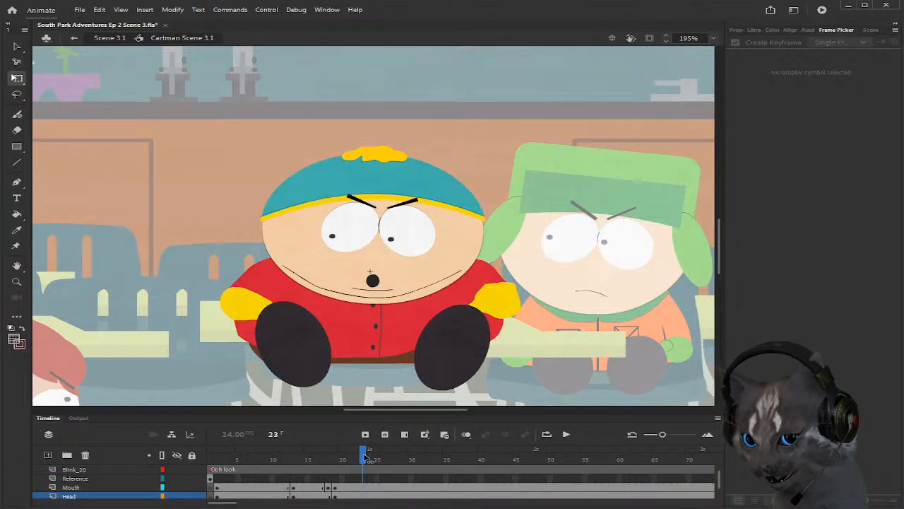
scroll(375, 486, "up", 1)
scroll(375, 486, "down", 2)
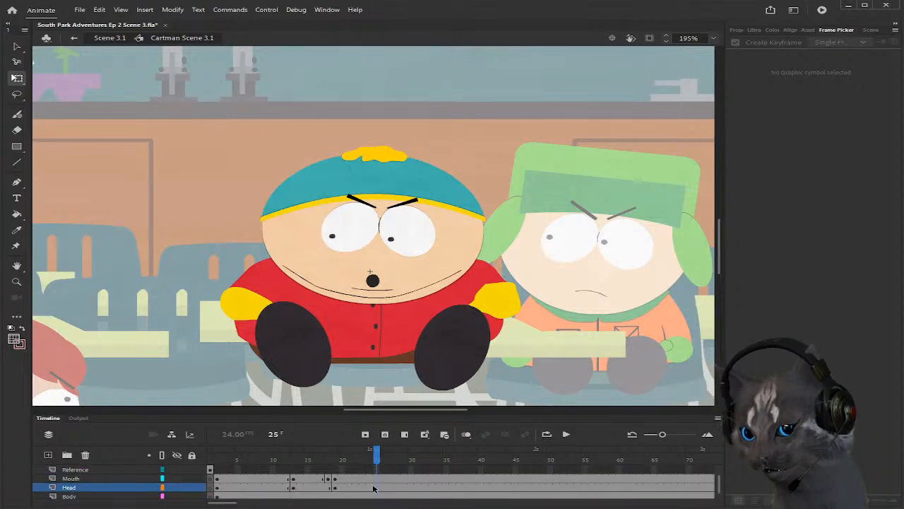
left_click(374, 479)
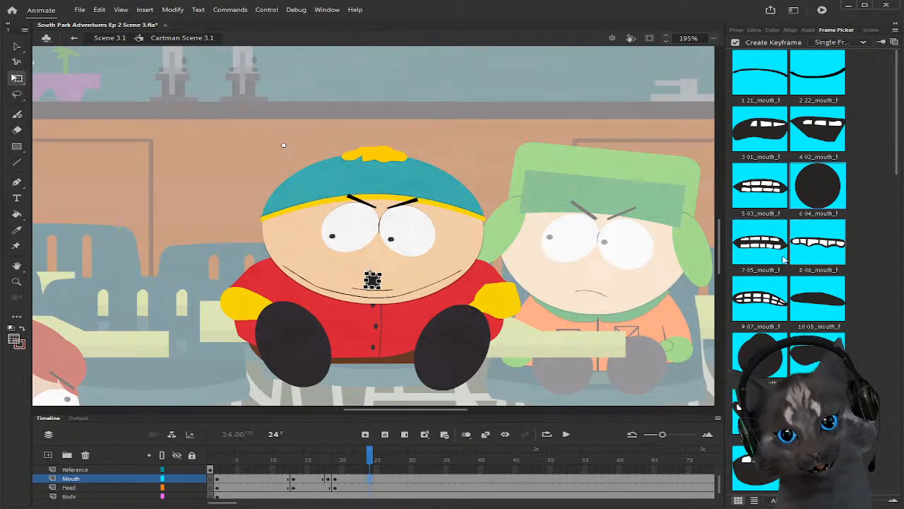
left_click(759, 185)
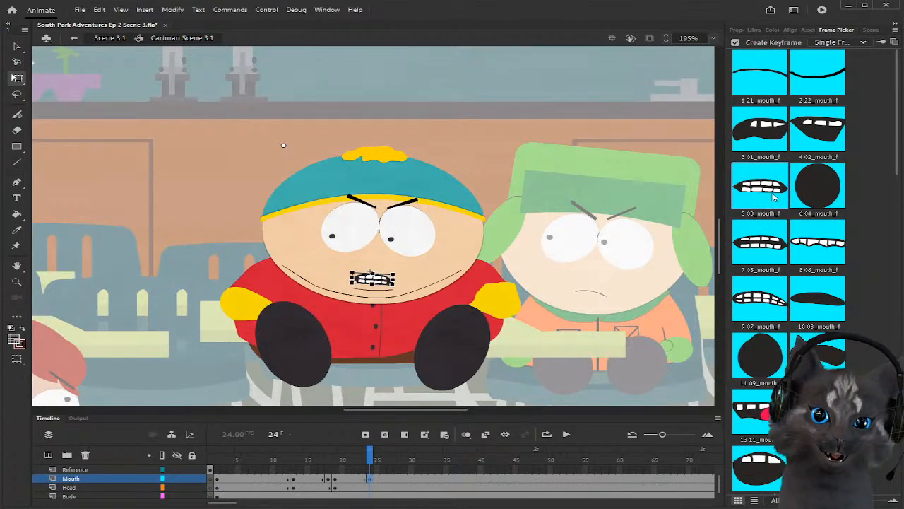
Step: Play back the opening frames to check the clenched-teeth mouth shape against the dialogue audio
mouse_move(370, 459)
left_mouse_down()
mouse_move(229, 459)
mouse_move(373, 468)
left_mouse_up()
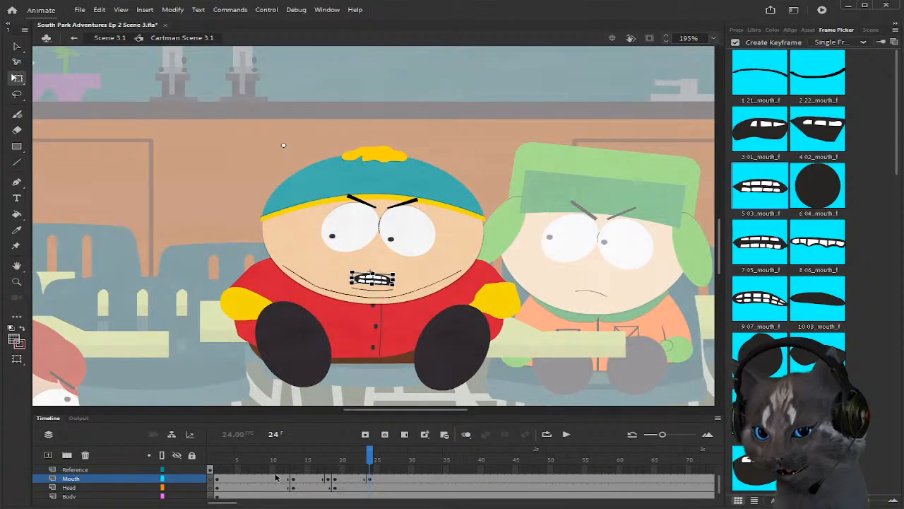
key("Return")
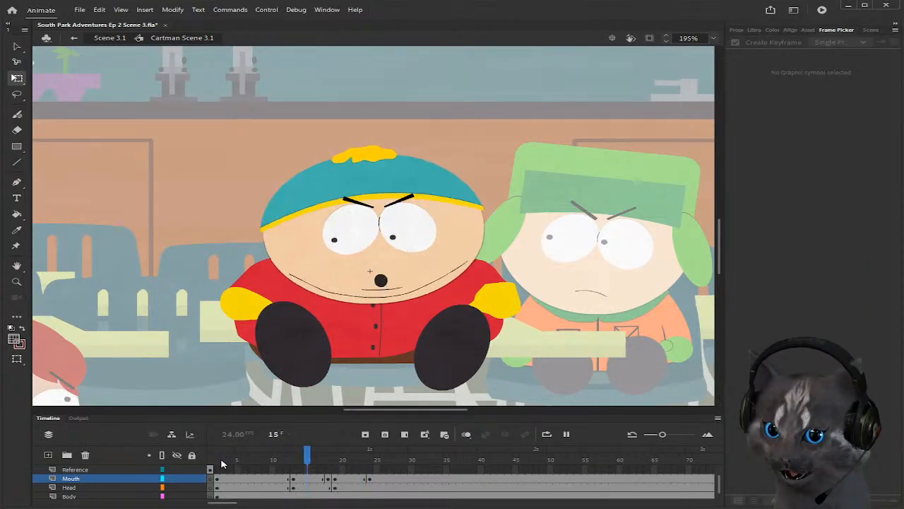
scroll(361, 498, "up", 2)
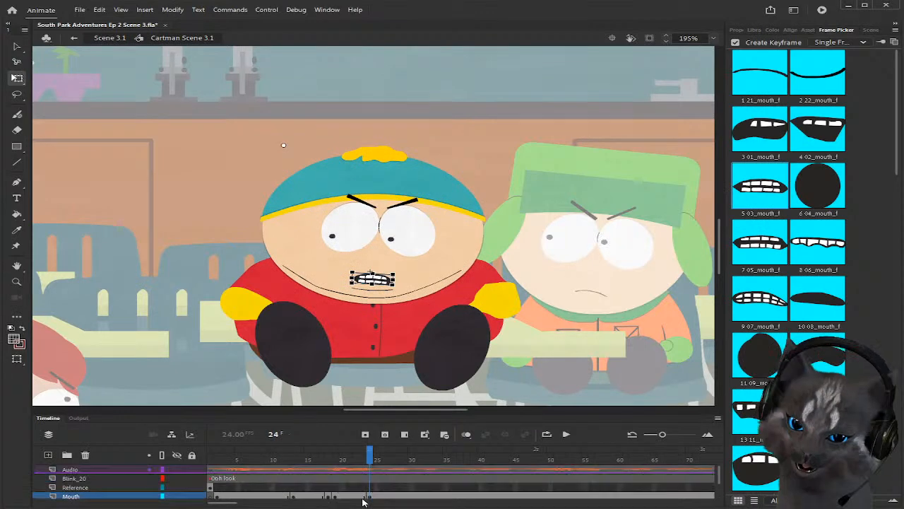
Step: Set Cartman's mouth at frame 27 to the open 13_mouth shape on a new Mouth layer keyframe
left_click_drag(370, 460, 389, 467)
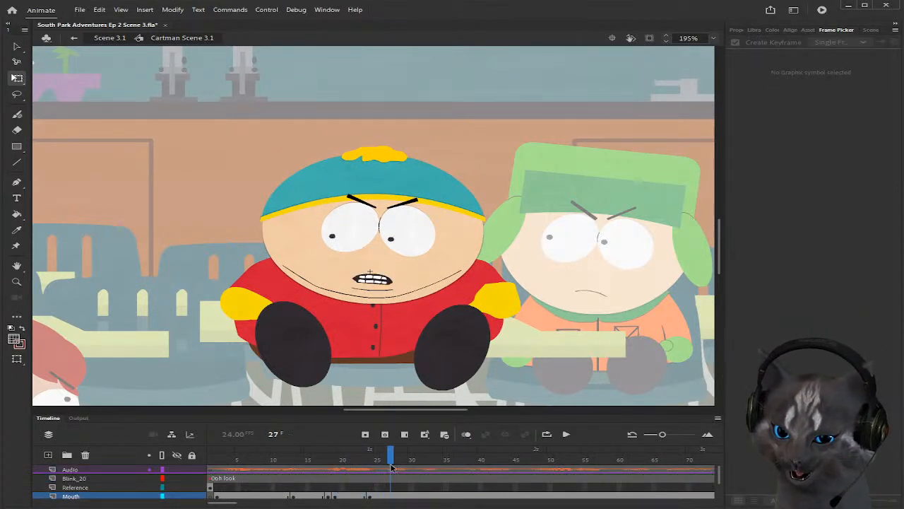
scroll(394, 479, "down", 1)
left_click(390, 487)
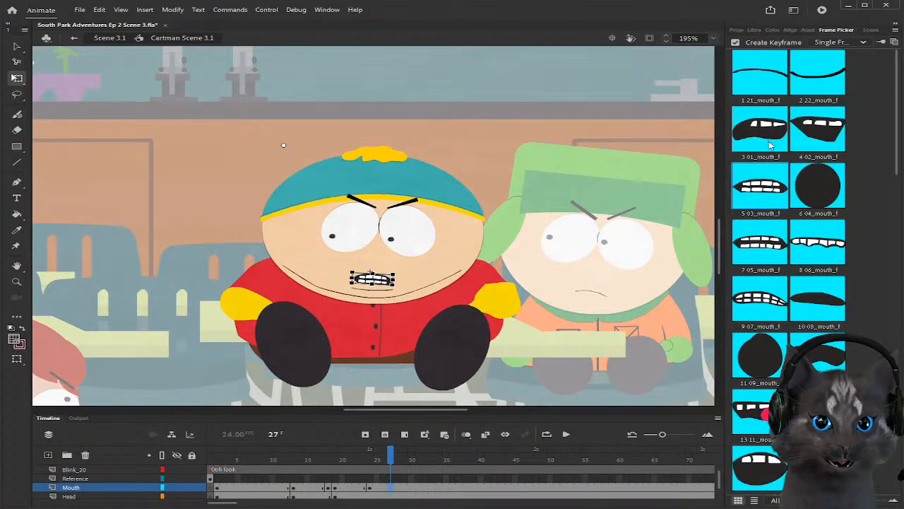
scroll(787, 290, "down", 3)
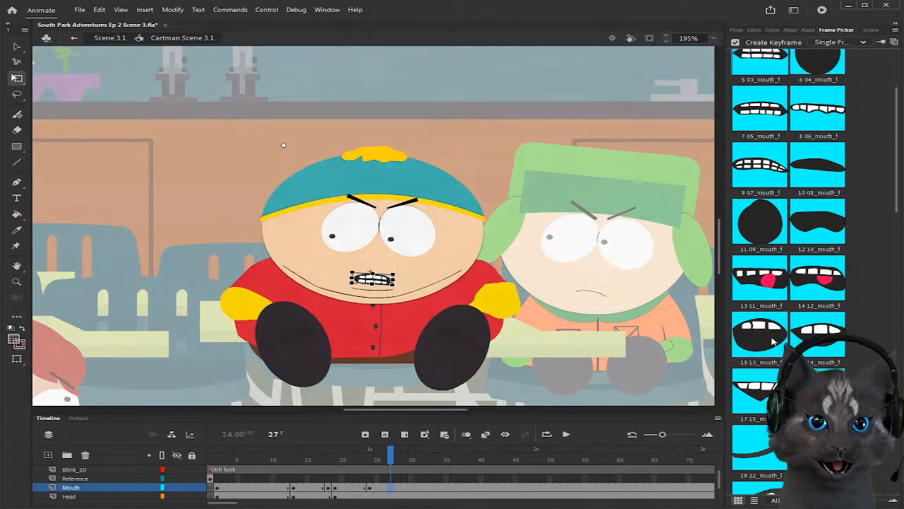
left_click(772, 342)
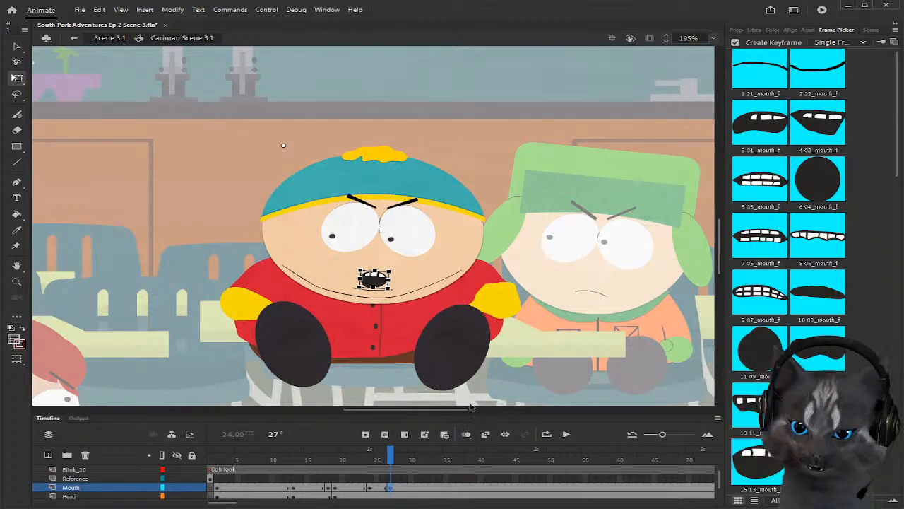
Step: Add a Head layer keyframe at frame 27, tilt the head and mouth slightly counterclockwise, and raise them a little
left_click(380, 459)
mouse_move(379, 460)
left_mouse_down()
mouse_move(369, 461)
mouse_move(393, 467)
left_mouse_up()
scroll(394, 467, "down", 1)
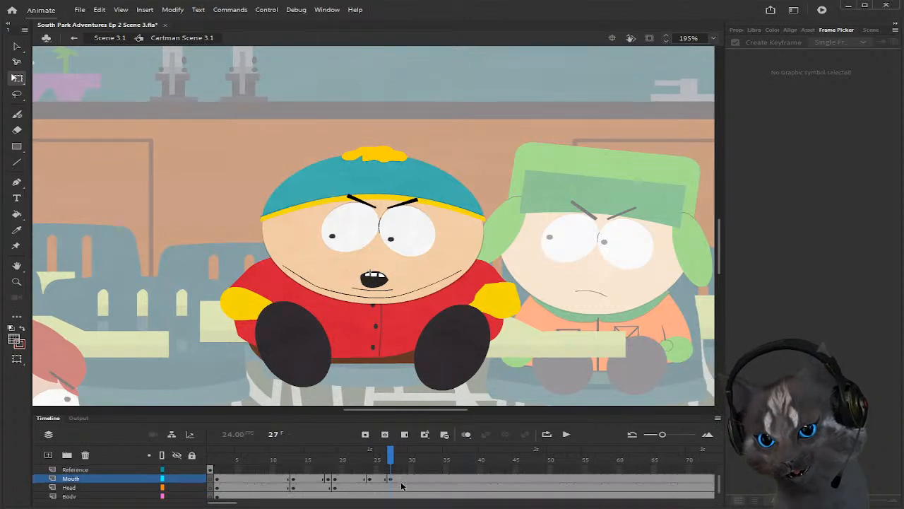
left_click(392, 488)
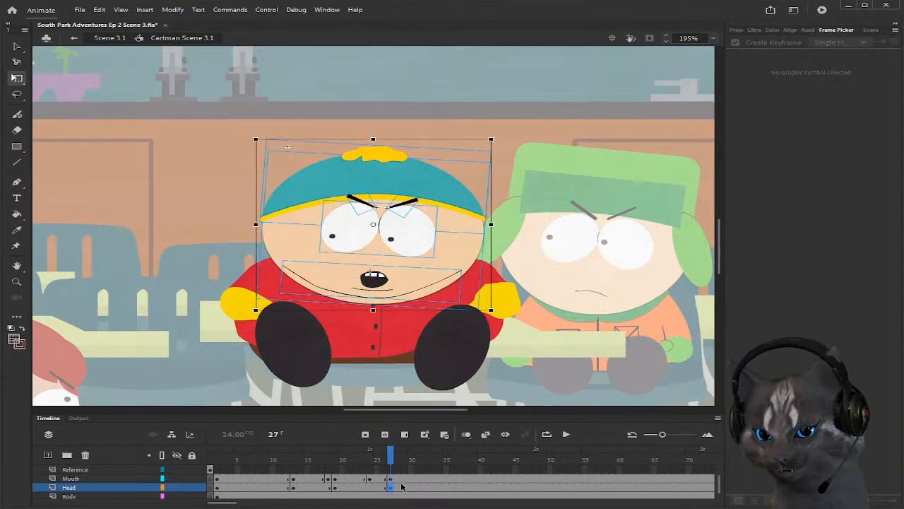
left_click(393, 488)
left_click(392, 487)
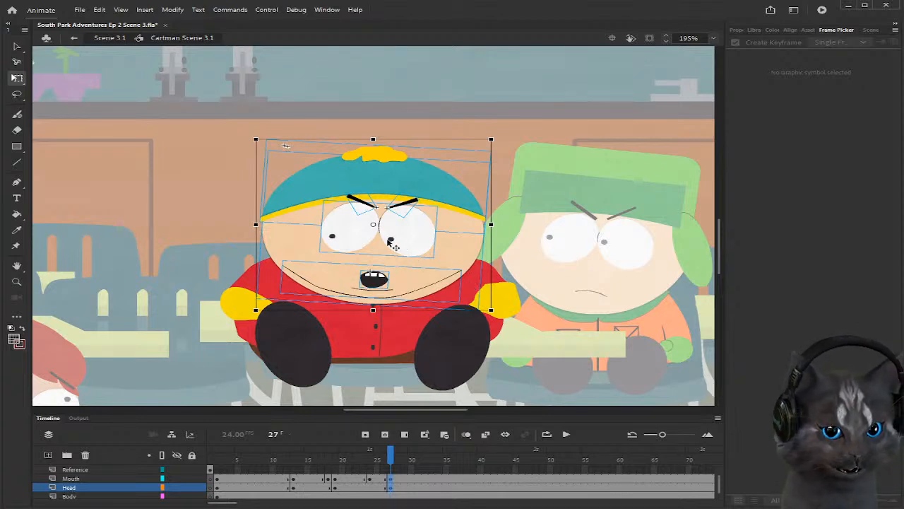
scroll(380, 244, "up", 1)
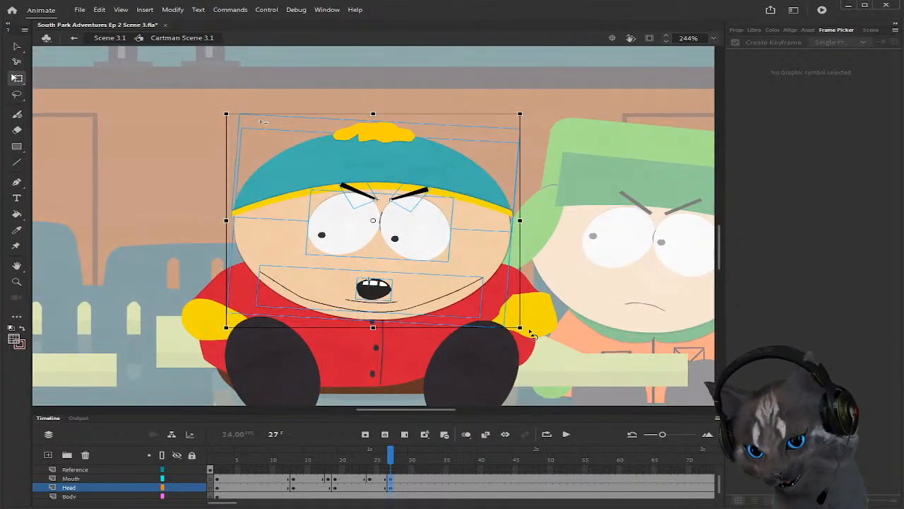
left_click_drag(534, 331, 537, 324)
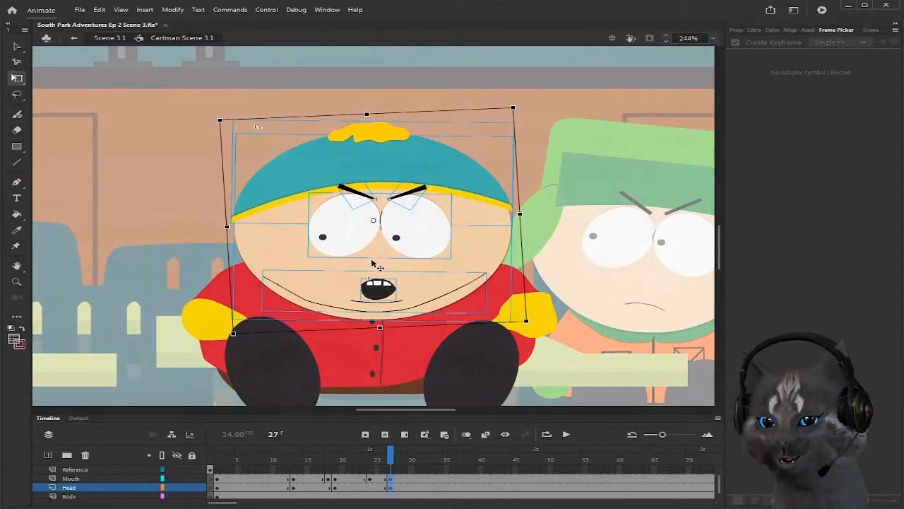
key("ctrl+z")
left_click(376, 268)
left_click(190, 234)
left_click_drag(390, 460, 405, 463)
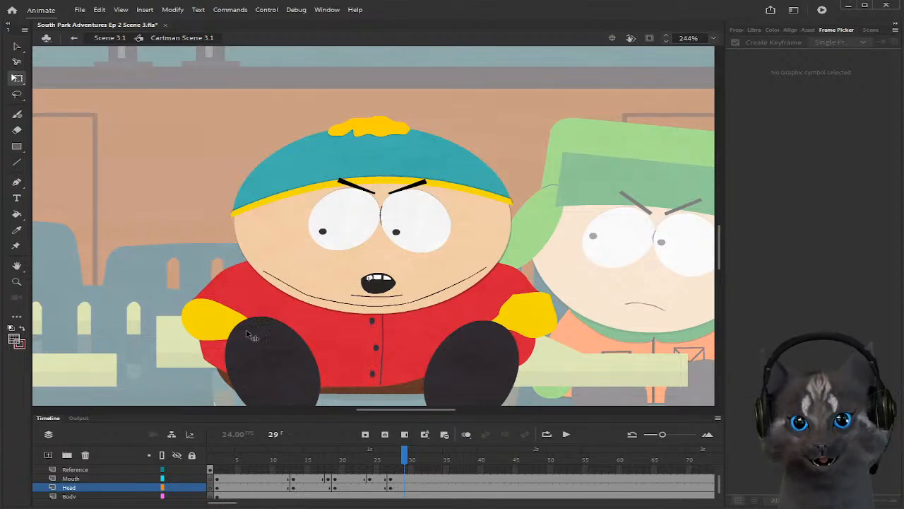
Step: Raise both of Cartman's eyebrows slightly on the Head layer keyframe at frame 19
left_click(294, 479)
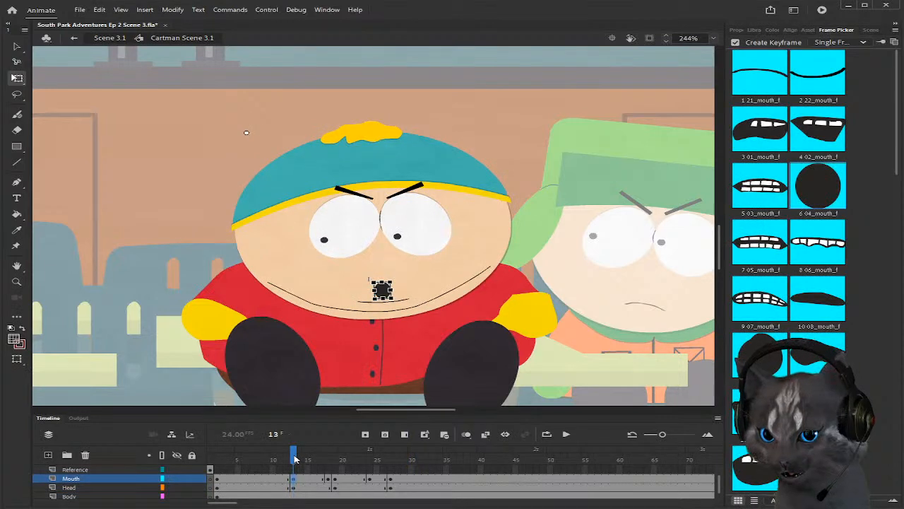
left_click_drag(295, 458, 333, 465)
scroll(622, 246, "up", 3)
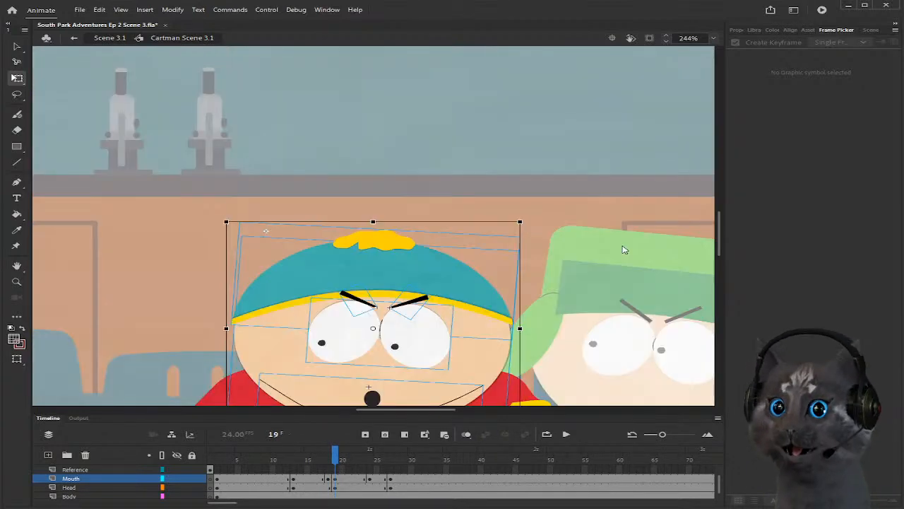
scroll(337, 341, "up", 2)
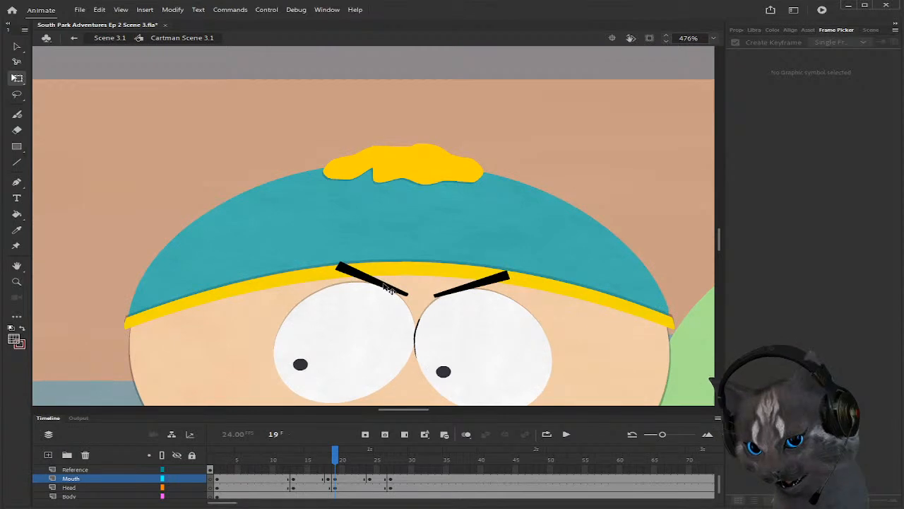
left_click(389, 279)
left_click(478, 279)
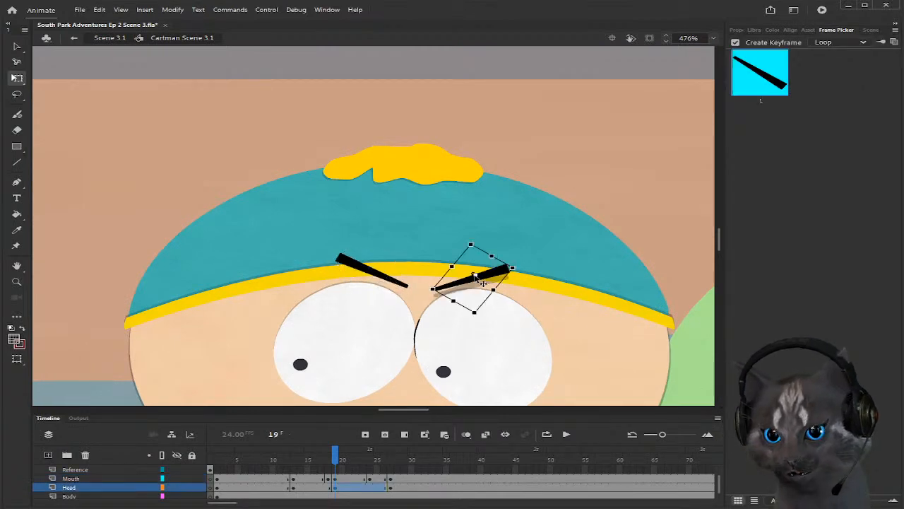
left_click(606, 206)
scroll(606, 219, "down", 2)
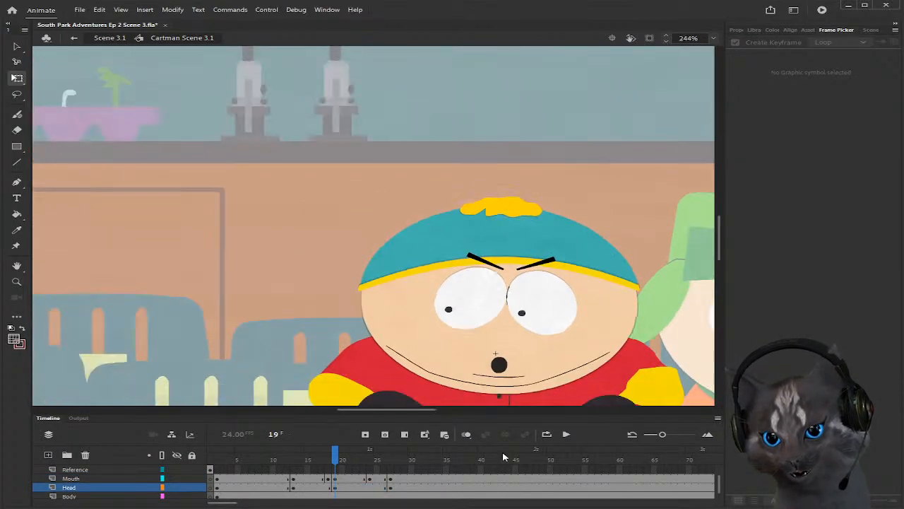
Step: Play the timeline from frame 1 to check Cartman's eyebrow, mouth and head timing against the audio
left_click_drag(339, 461, 212, 459)
key("Return")
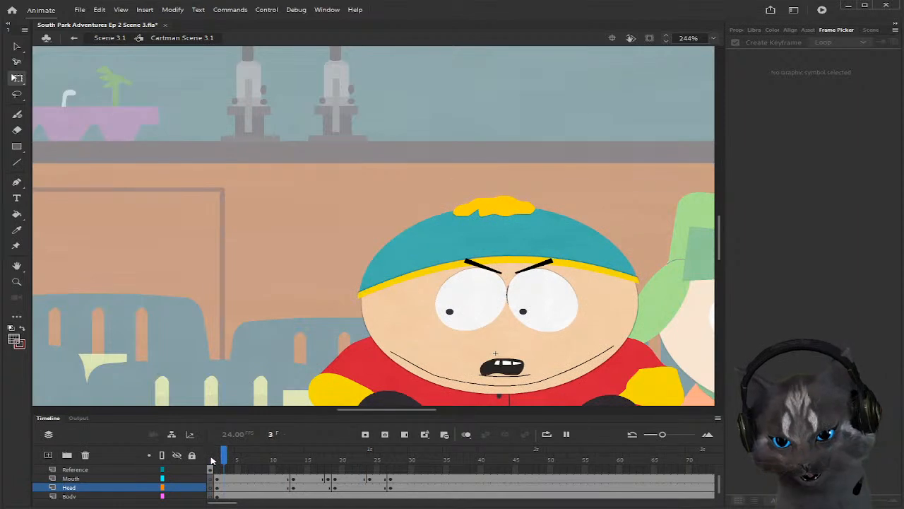
key("Return")
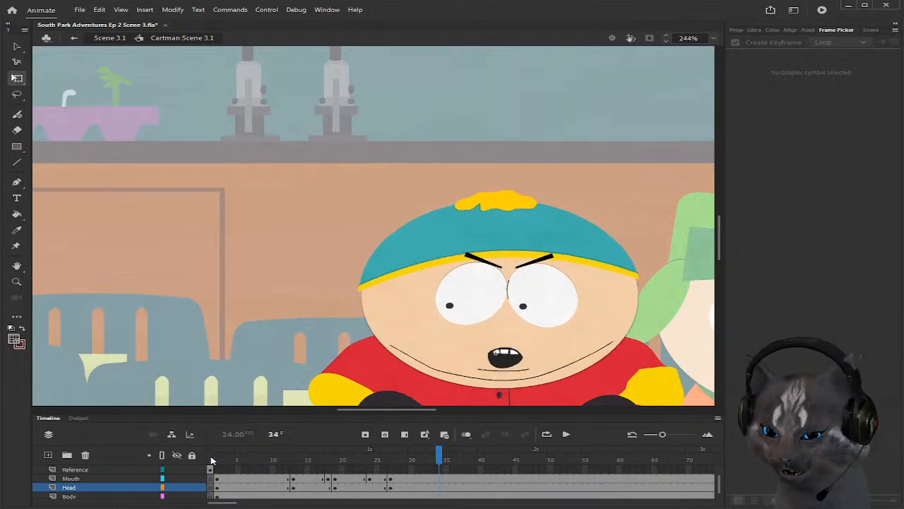
scroll(572, 317, "up", 1)
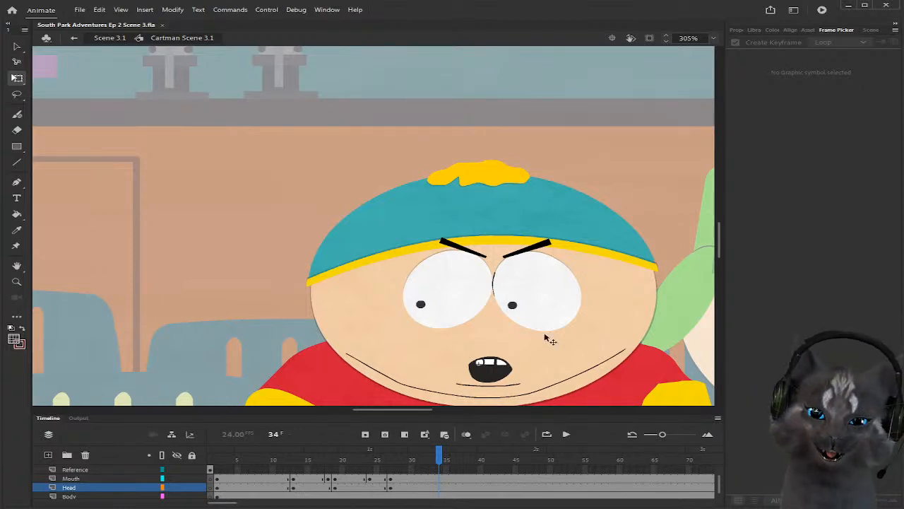
left_click_drag(383, 414, 388, 414)
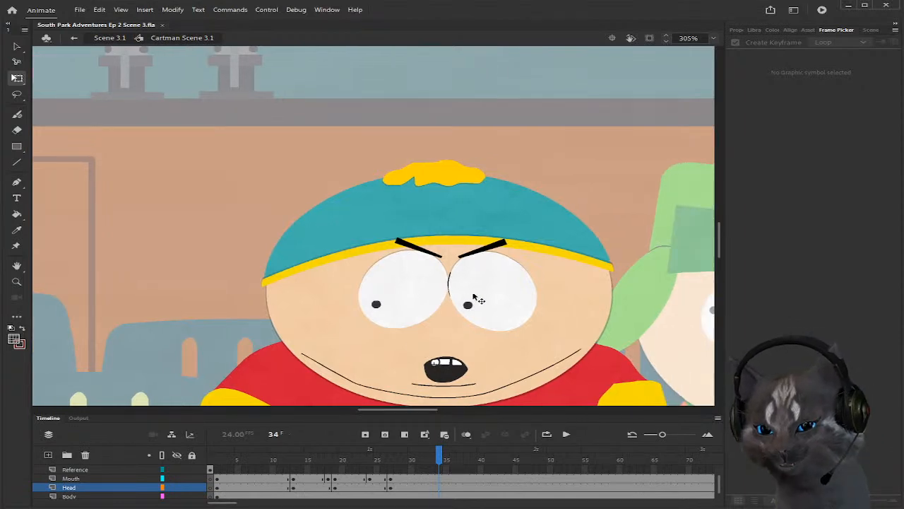
scroll(480, 304, "down", 3)
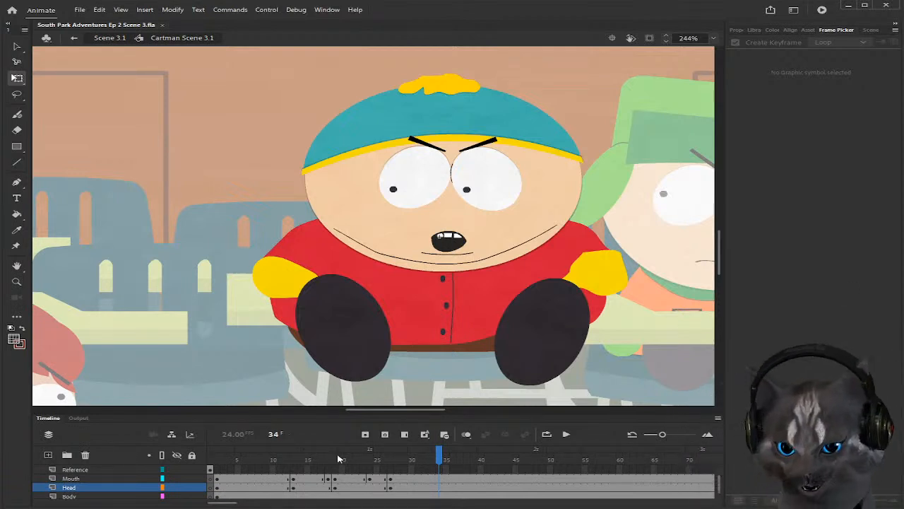
Step: Set Cartman's mouth at frame 29 to the 11_mouth shape with the tongue on a new Mouth layer keyframe
scroll(444, 472, "up", 1)
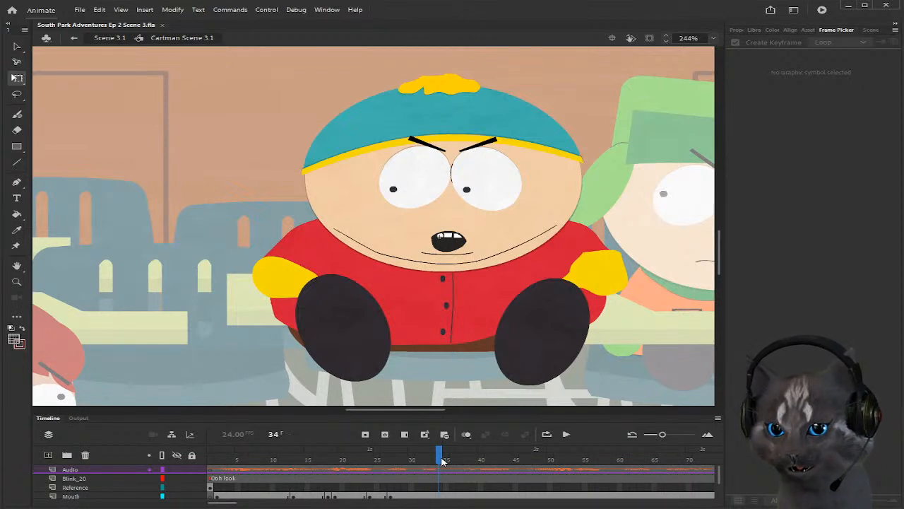
mouse_move(442, 460)
left_mouse_down()
mouse_move(381, 461)
mouse_move(428, 461)
mouse_move(390, 461)
mouse_move(427, 459)
mouse_move(392, 459)
mouse_move(404, 460)
left_mouse_up()
scroll(416, 479, "down", 2)
scroll(410, 488, "up", 2)
scroll(403, 476, "down", 1)
left_click(404, 487)
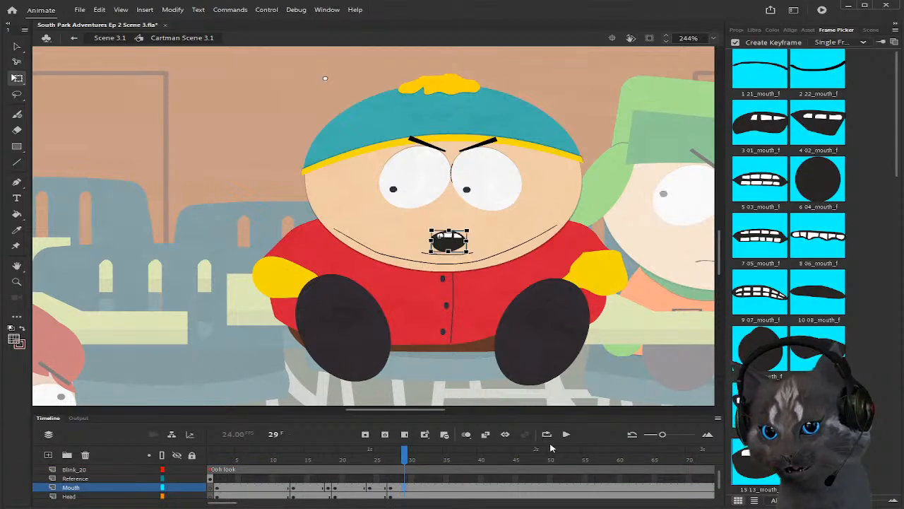
left_click(760, 405)
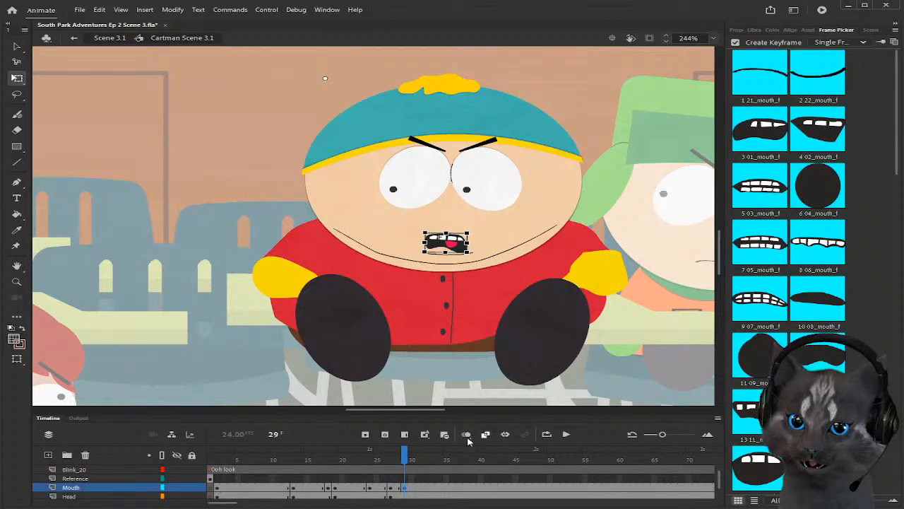
Step: Set Cartman's mouth at frame 30 to the closed 21_mouth shape on a new Mouth layer keyframe
left_click_drag(404, 459, 429, 460)
left_click(428, 487)
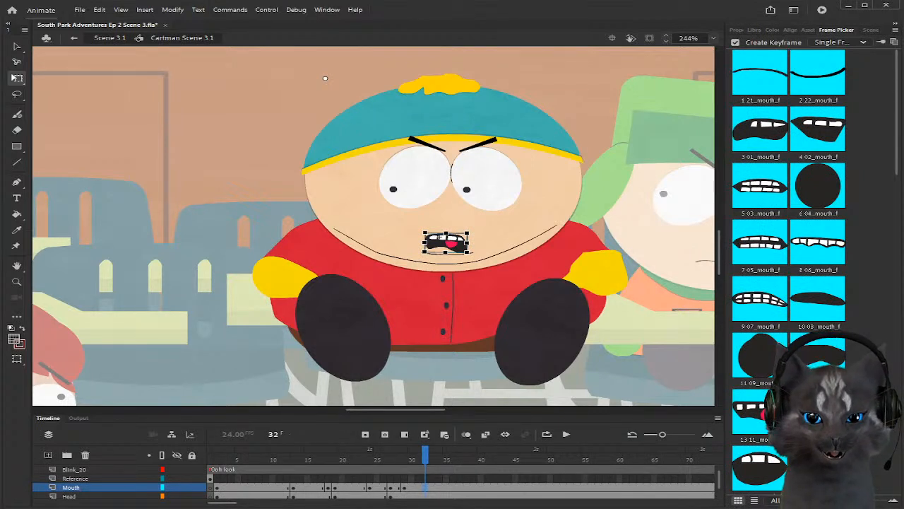
scroll(476, 493, "up", 1)
mouse_move(427, 453)
left_mouse_down()
mouse_move(392, 459)
mouse_move(411, 463)
left_mouse_up()
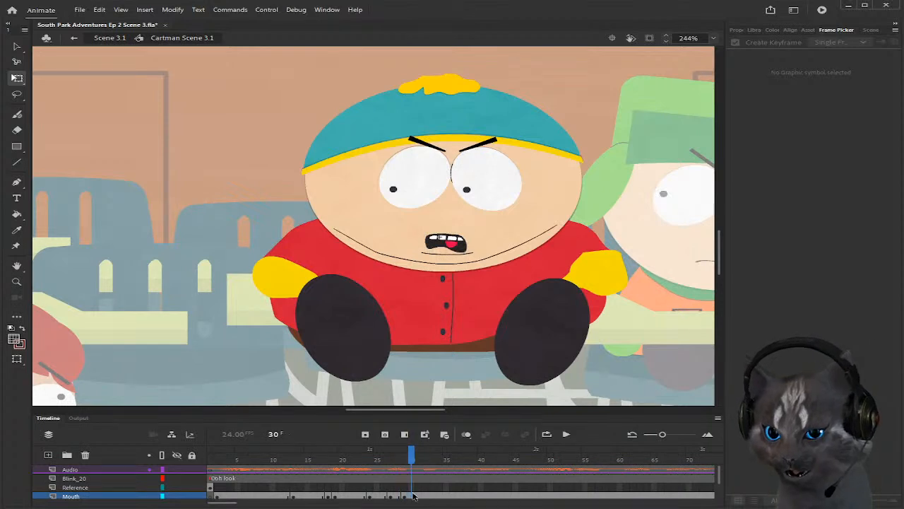
left_click(413, 496)
left_click(761, 92)
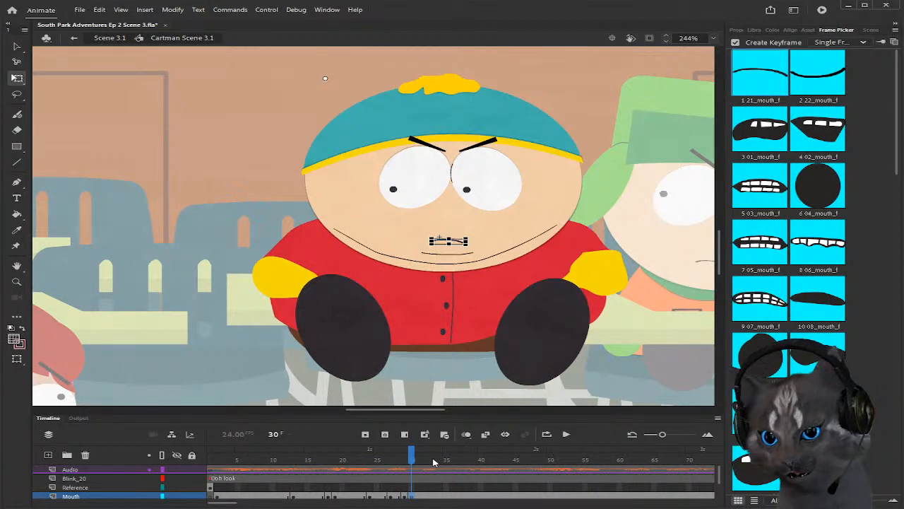
Step: Set Cartman's mouth at frame 32 to the 11_mouth shape with the tongue on a new Mouth layer keyframe
left_click_drag(414, 459, 426, 459)
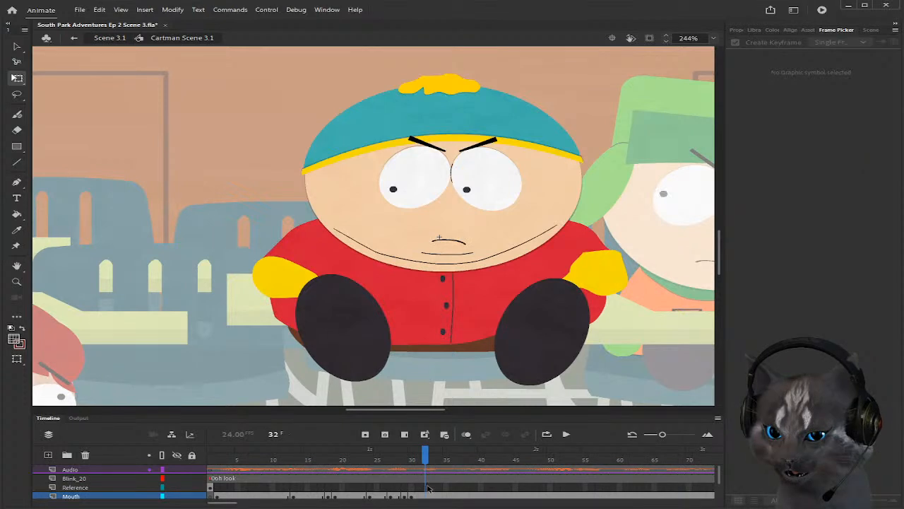
left_click(427, 496)
left_click(764, 411)
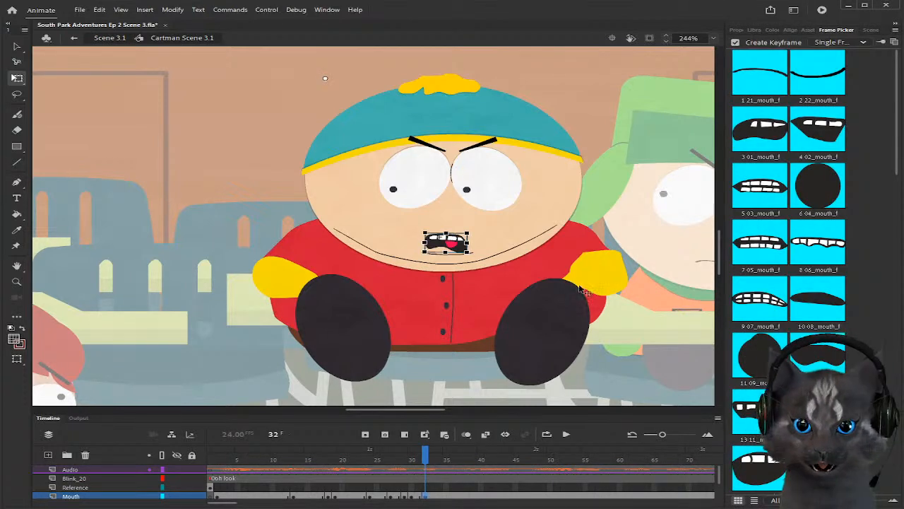
left_click(668, 292)
Step: Set Cartman's mouth at frame 33 to the narrow, slightly open 08_mouth shape on a new Mouth layer keyframe
scroll(431, 477, "down", 1)
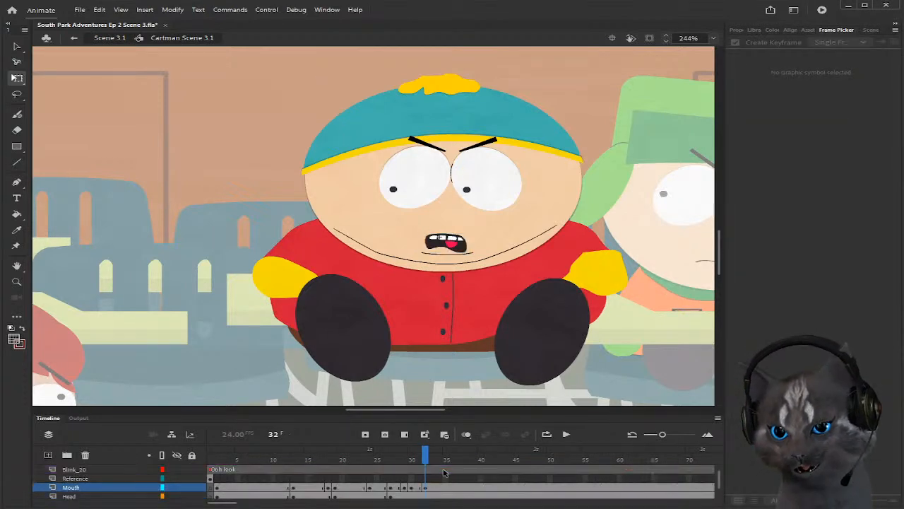
left_click(431, 486)
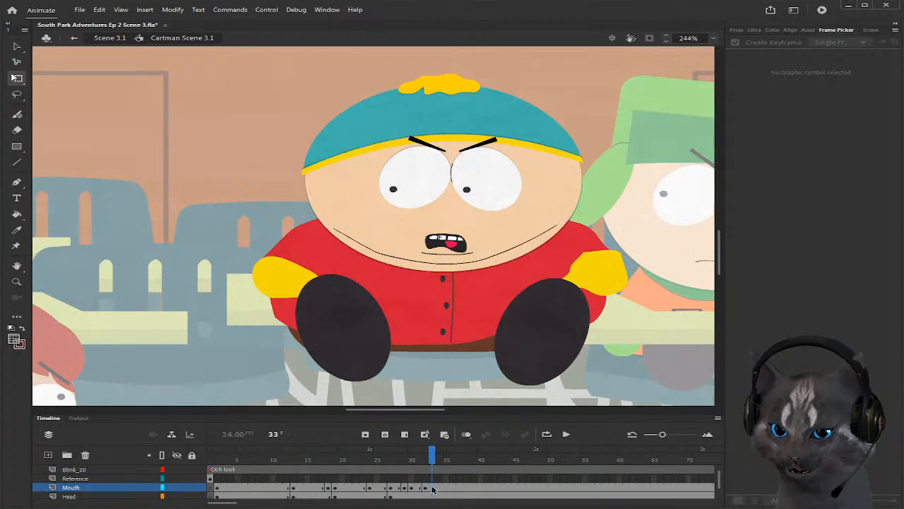
left_click(432, 487)
left_click(808, 283)
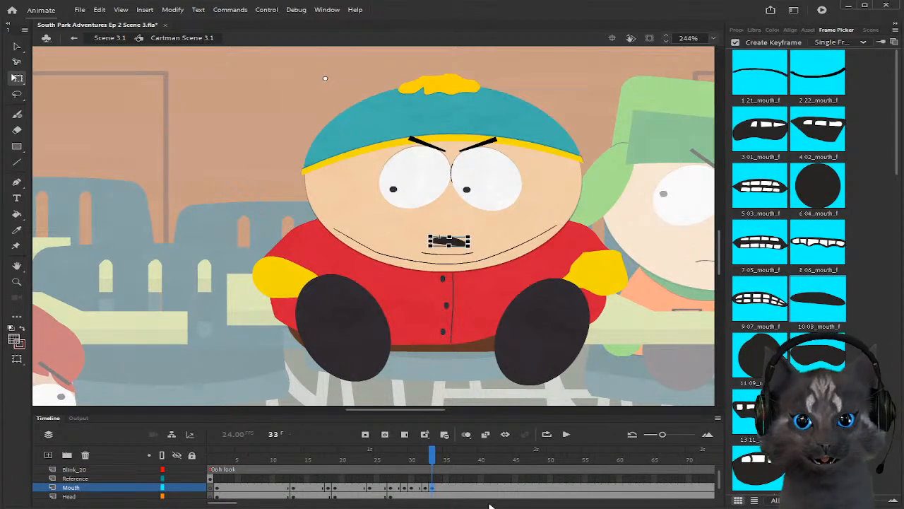
Step: Scrub the audio past frame 33 and set Cartman's mouth at frame 34 to the closed 21_mouth shape
mouse_move(433, 468)
left_mouse_down()
mouse_move(307, 468)
mouse_move(451, 472)
left_mouse_up()
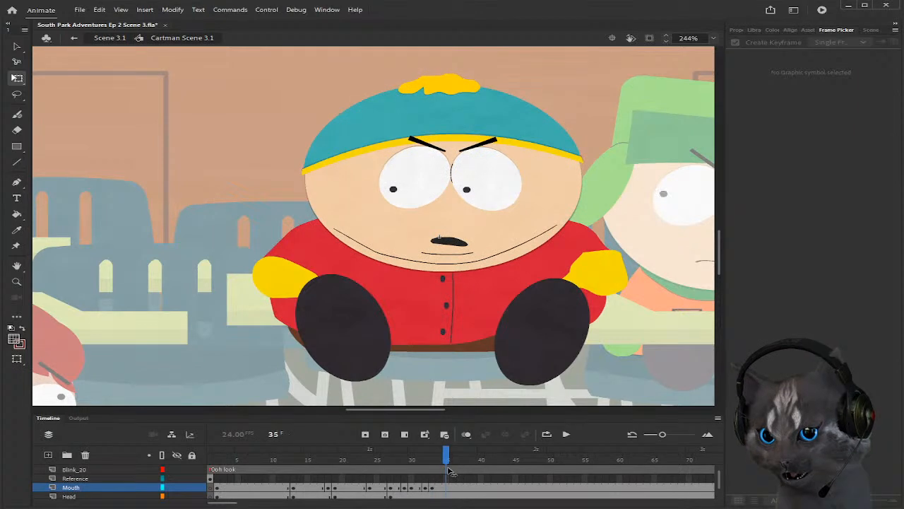
scroll(452, 473, "up", 1)
left_click(439, 462)
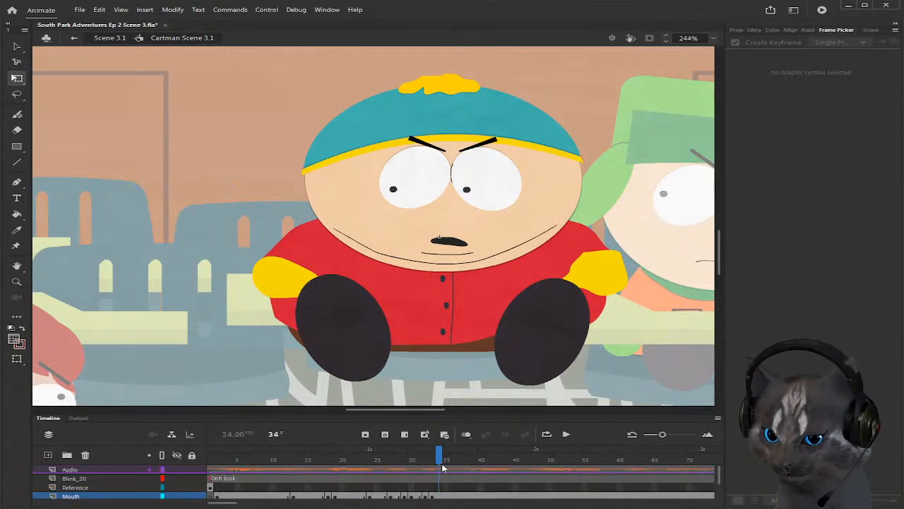
scroll(440, 485, "down", 1)
left_click(440, 488)
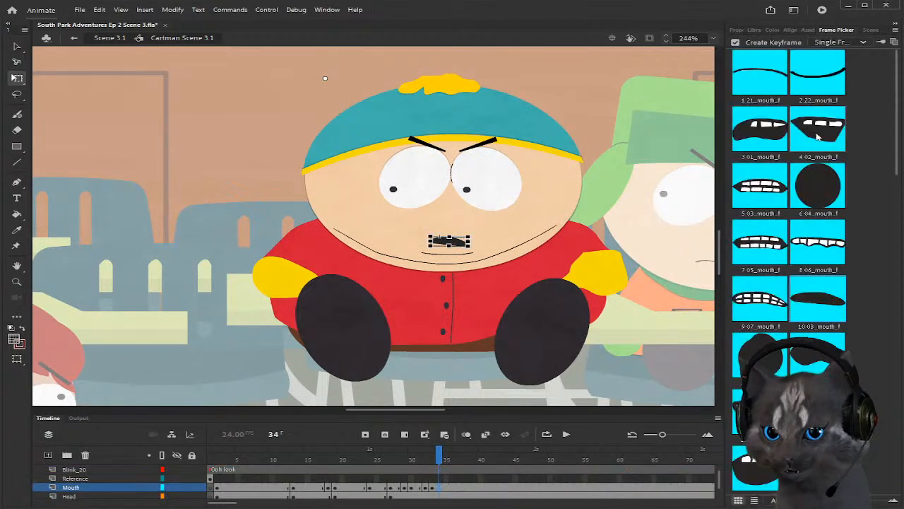
left_click(777, 80)
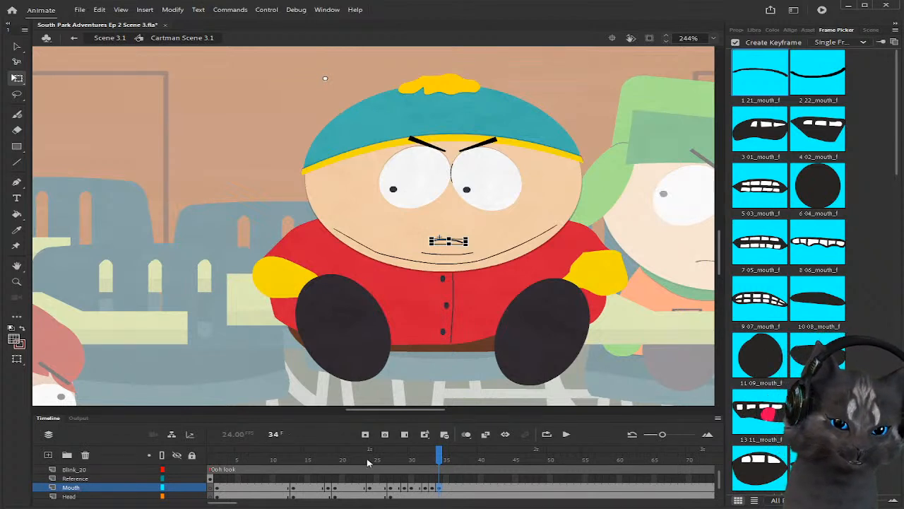
Step: Recheck the audio at frame 34 and shift the closed-mouth keyframe on the Mouth layer to frame 35
scroll(426, 493, "up", 1)
mouse_move(438, 463)
left_mouse_down()
mouse_move(418, 464)
mouse_move(461, 467)
mouse_move(439, 465)
left_mouse_up()
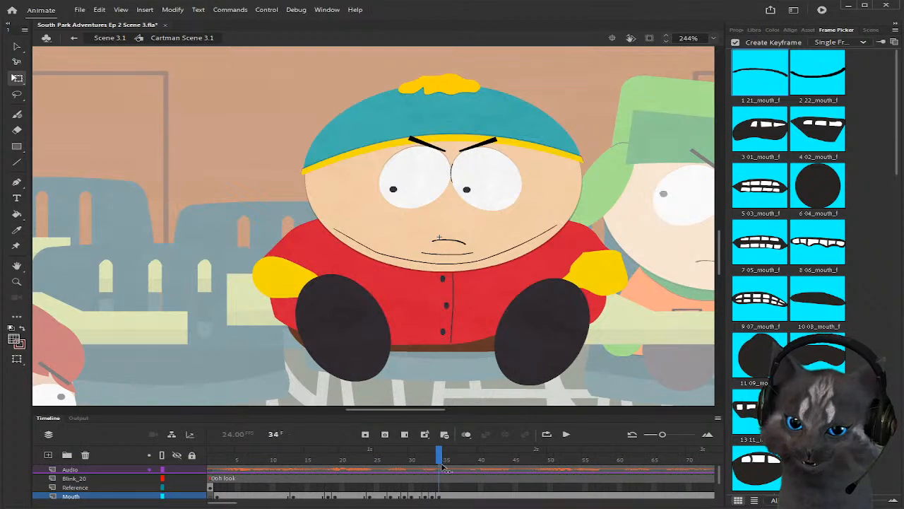
scroll(439, 480, "down", 1)
left_click(439, 488)
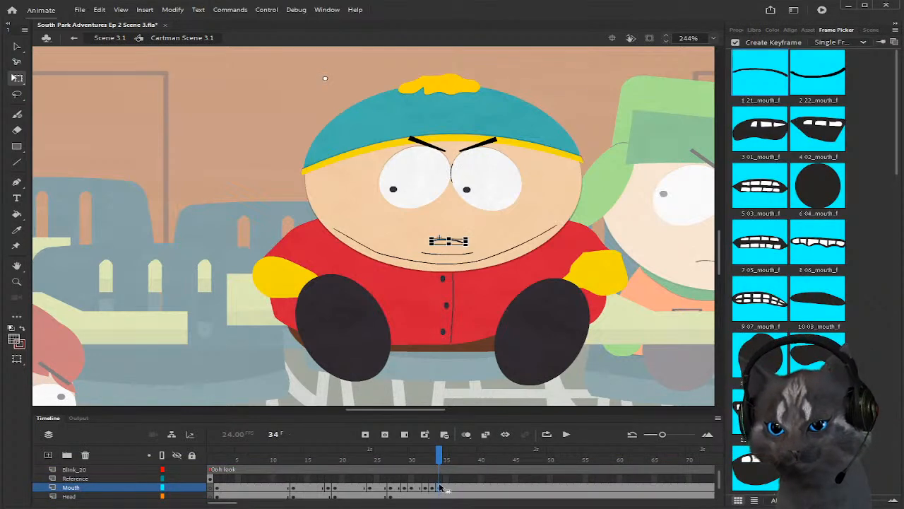
Step: Set Cartman's mouth at frame 38 to the 11_mouth shape with the tongue on a new Mouth layer keyframe
left_click_drag(447, 461, 466, 471)
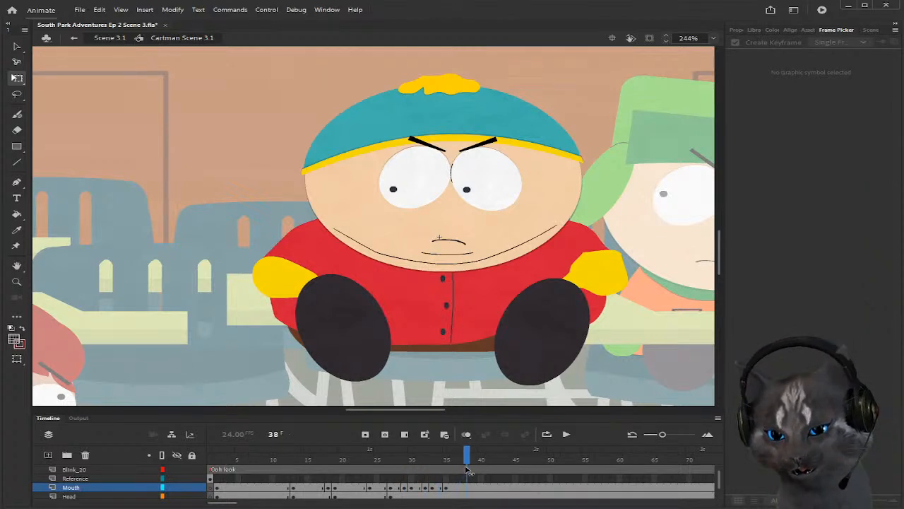
left_click(466, 488)
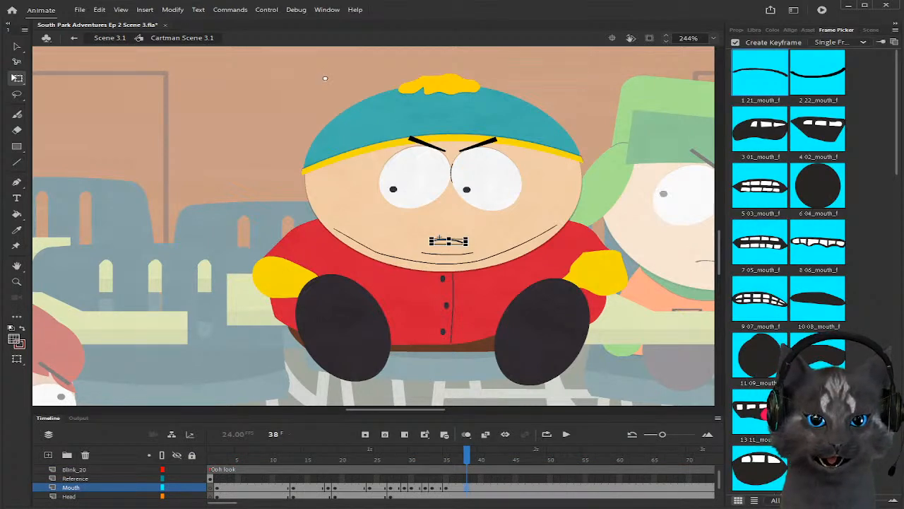
left_click(754, 412)
Step: Scrub the audio to frame 40 and set Cartman's mouth there to the toothy 05_mouth shape
scroll(486, 476, "up", 1)
left_click_drag(469, 458, 485, 461)
scroll(484, 475, "down", 1)
left_click(482, 485)
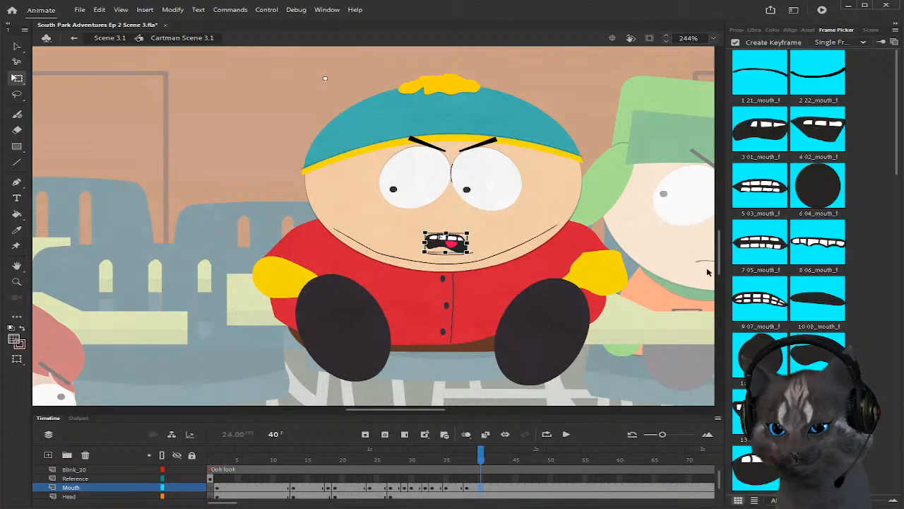
mouse_move(483, 461)
left_mouse_down()
mouse_move(452, 459)
mouse_move(482, 463)
left_mouse_up()
scroll(483, 473, "up", 1)
scroll(482, 479, "down", 1)
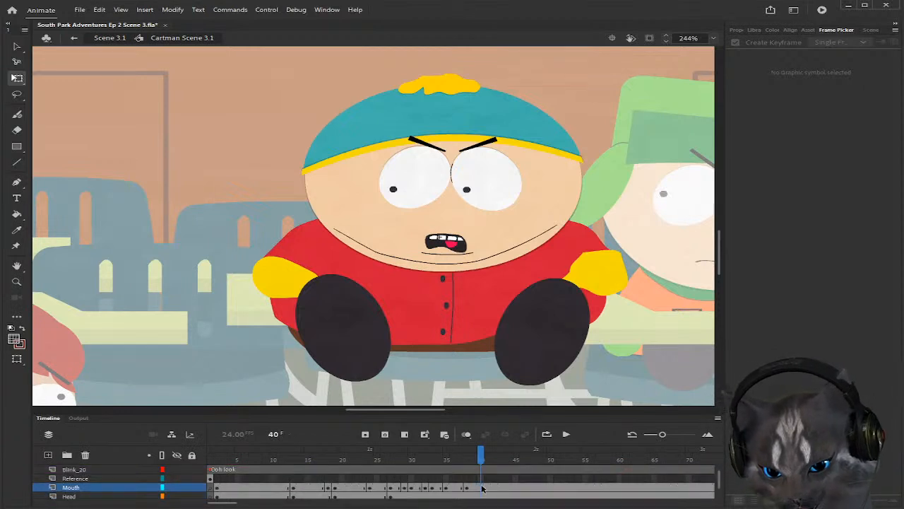
left_click(482, 487)
left_click(760, 252)
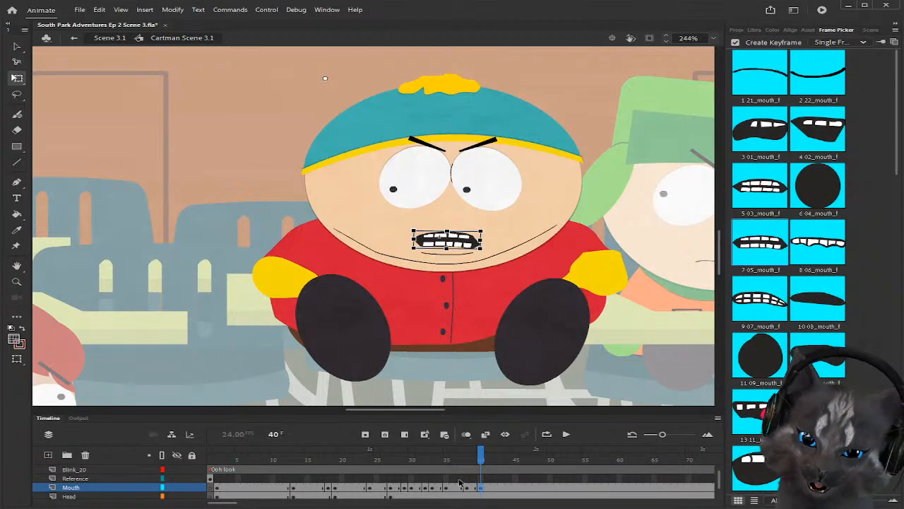
Step: Set Cartman's mouth at frame 42 to the round 04_mouth shape on a new Mouth layer keyframe
scroll(494, 478, "up", 1)
left_click_drag(484, 462, 498, 492)
scroll(498, 492, "down", 1)
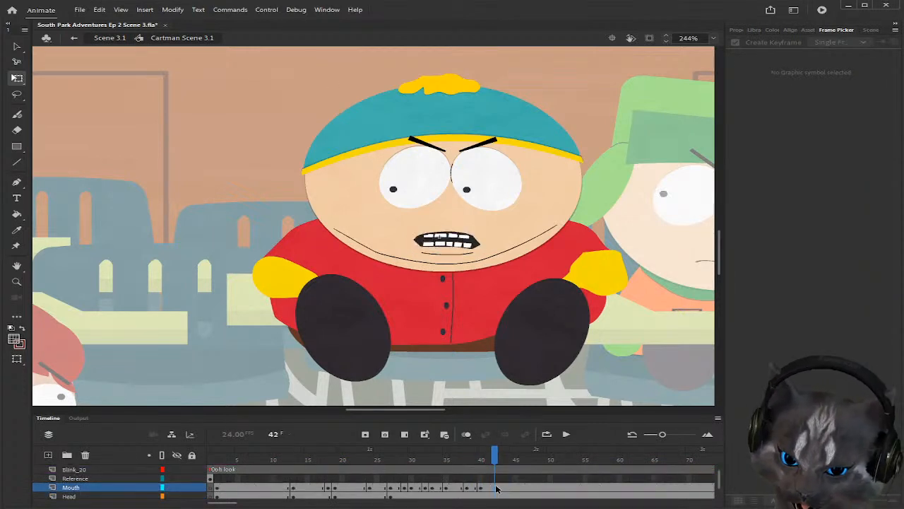
left_click(498, 488)
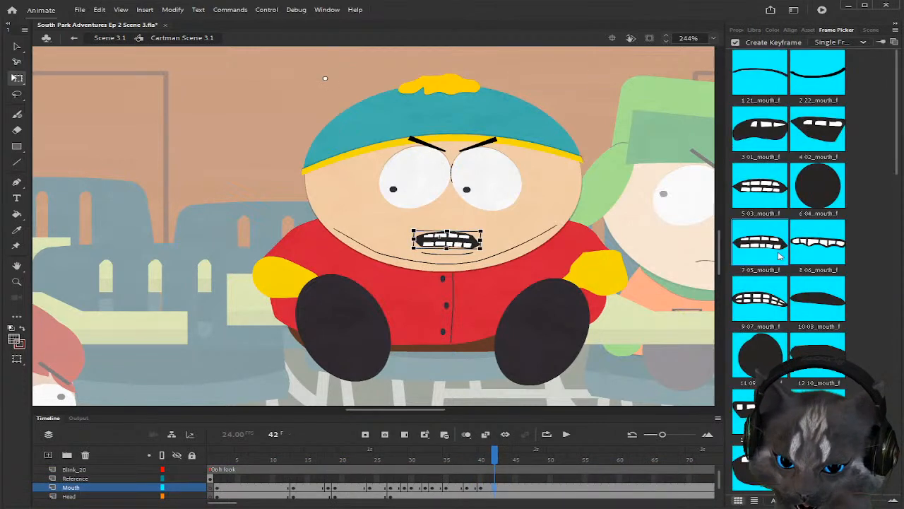
Step: Add a Head layer keyframe at frame 42, lower the head and mouth slightly, rotate them counterclockwise, and save the file
left_click(498, 496)
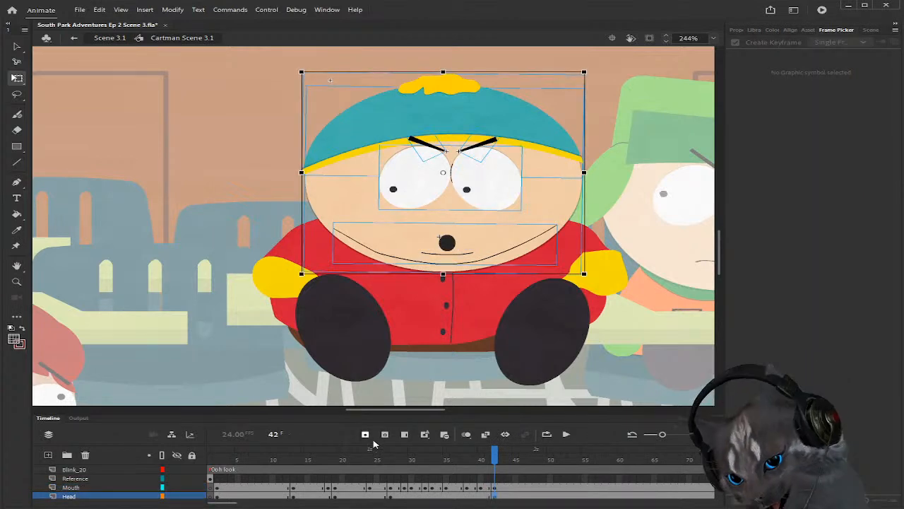
left_click(495, 488, "shift")
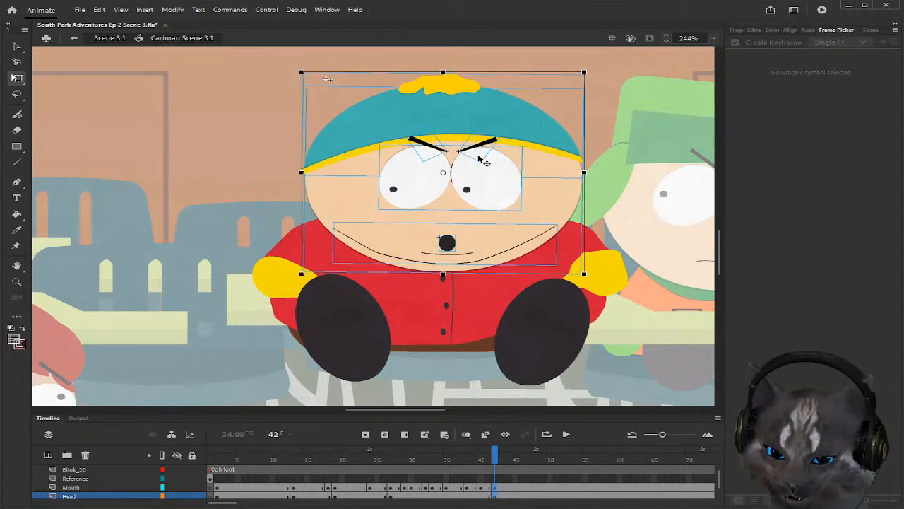
left_click_drag(478, 162, 478, 166)
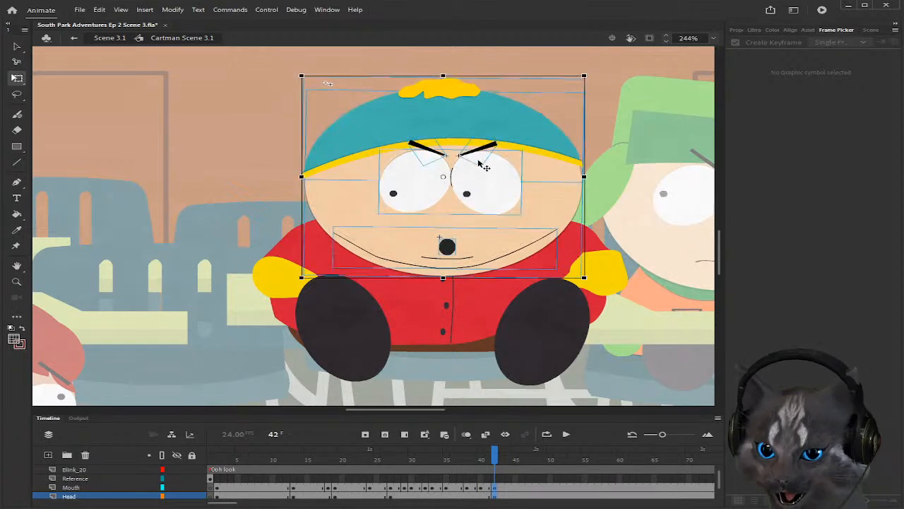
left_click_drag(592, 77, 587, 65)
left_click(612, 291)
left_click_drag(494, 458, 516, 461)
key("ctrl+s")
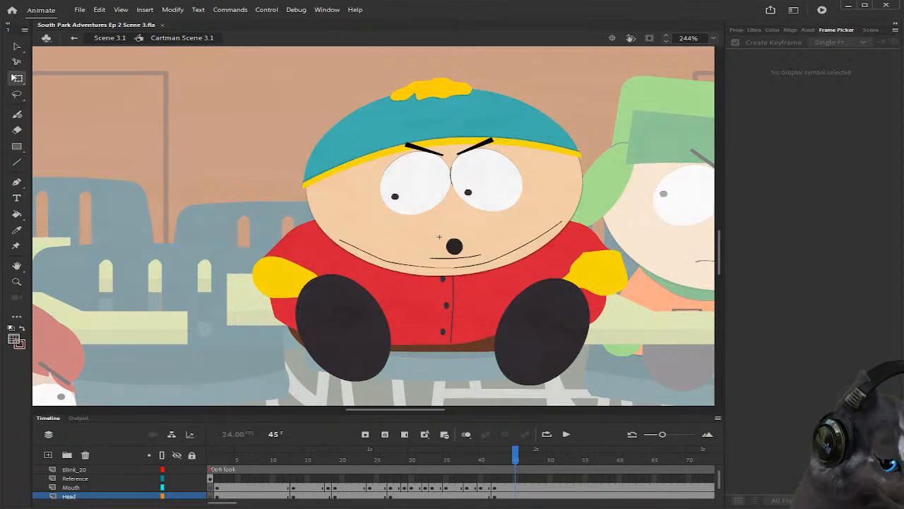
Step: Scrub the audio to frame 47 and set Cartman's mouth there to the toothy 05_mouth shape
scroll(373, 226, "right", 2)
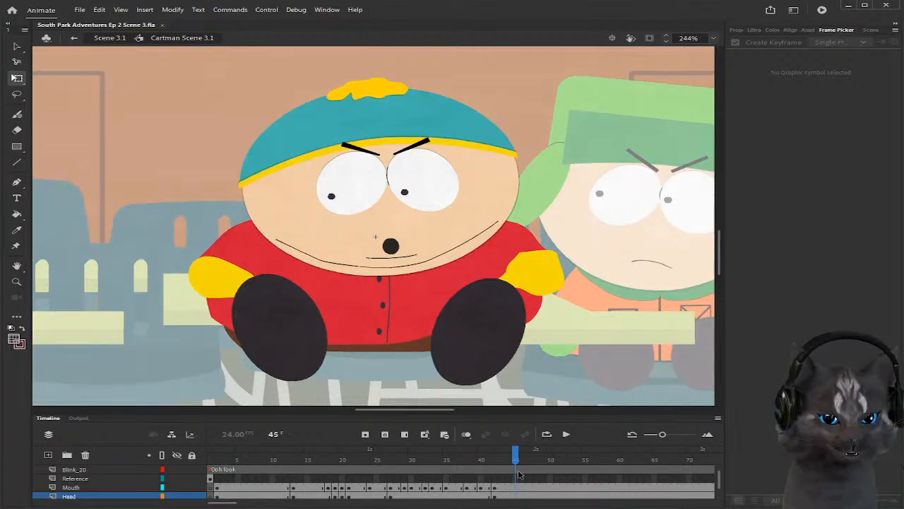
mouse_move(515, 461)
left_mouse_down()
mouse_move(474, 461)
mouse_move(531, 463)
left_mouse_up()
scroll(515, 463, "up", 1)
scroll(532, 477, "down", 1)
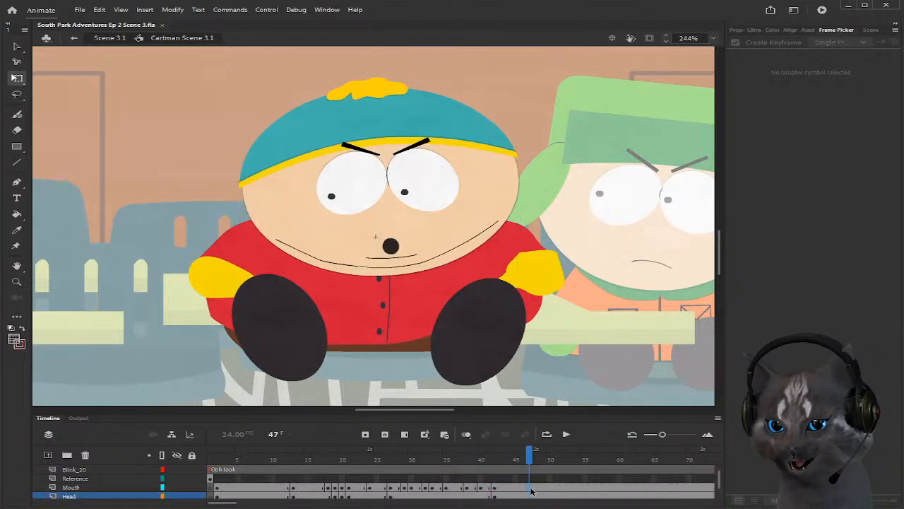
left_click(531, 487)
left_click(759, 243)
scroll(531, 466, "up", 1)
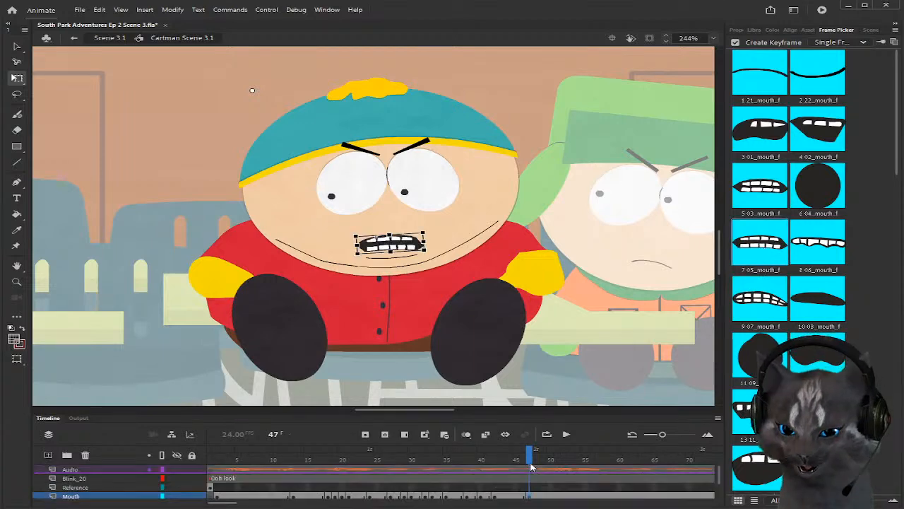
left_click_drag(528, 462, 566, 467)
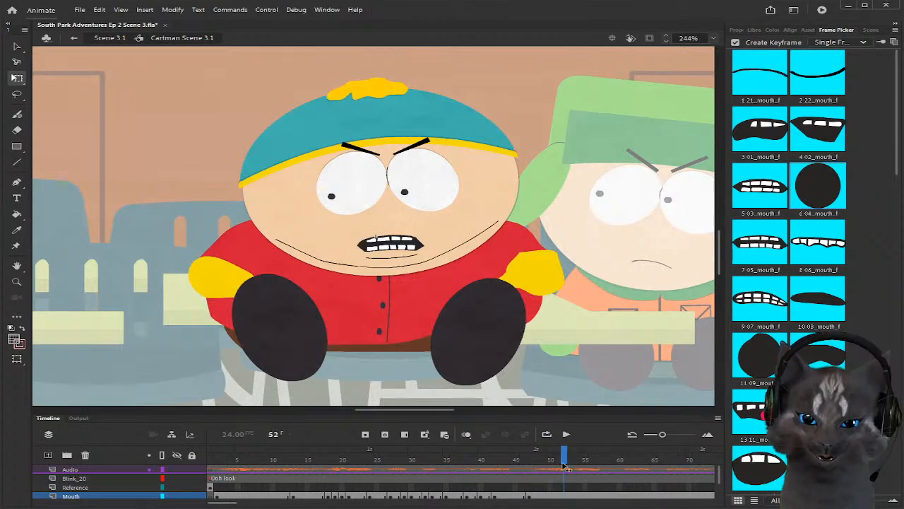
scroll(565, 480, "down", 1)
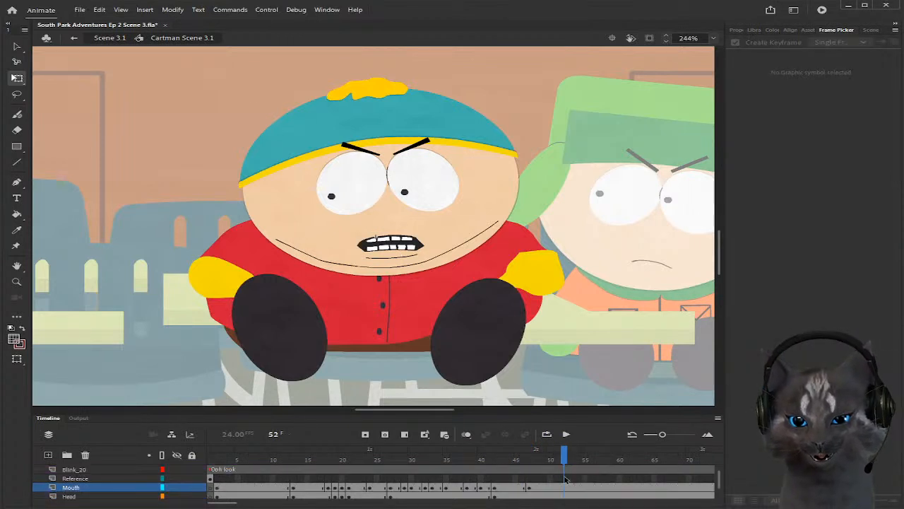
left_click(565, 487)
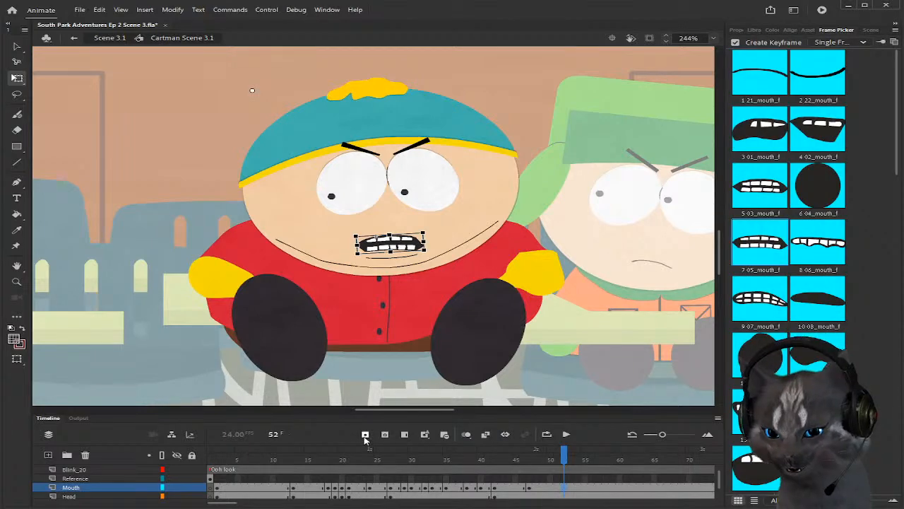
Step: Add a Head layer keyframe at frame 47 and rotate Cartman's head and mouth together slightly clockwise
left_click(530, 488)
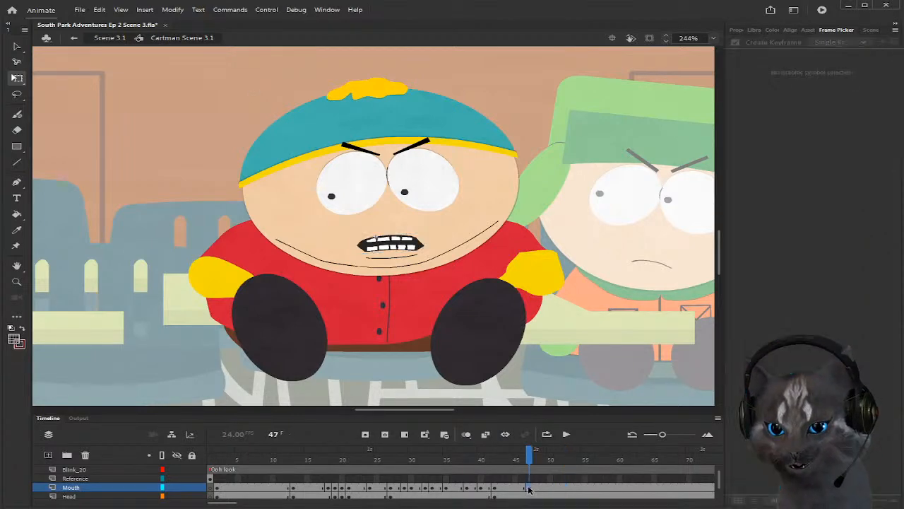
mouse_move(531, 463)
left_mouse_down()
mouse_move(488, 464)
mouse_move(529, 464)
left_mouse_up()
left_click(531, 497)
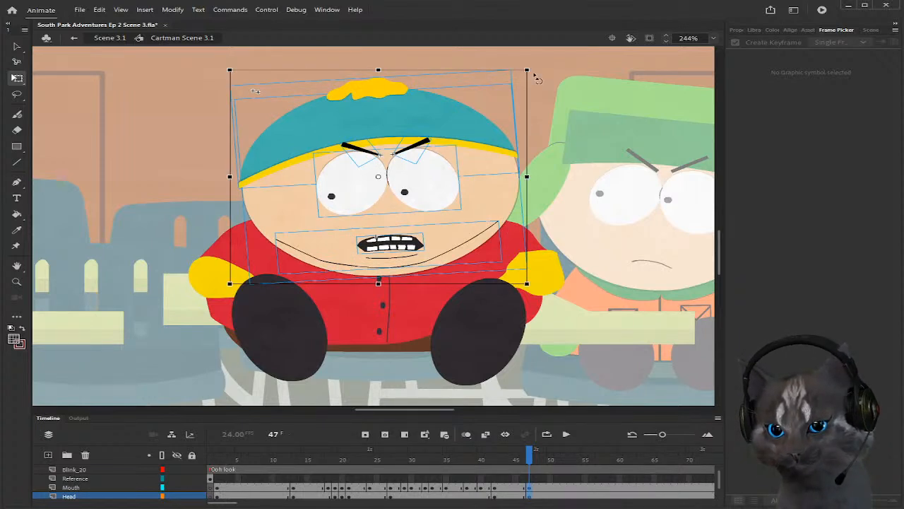
left_click_drag(535, 77, 536, 94)
left_click(562, 109)
Step: Rotate both of Cartman's eyebrows to a steeper, angrier slant on the Head layer keyframe at frame 47
scroll(372, 134, "up", 3)
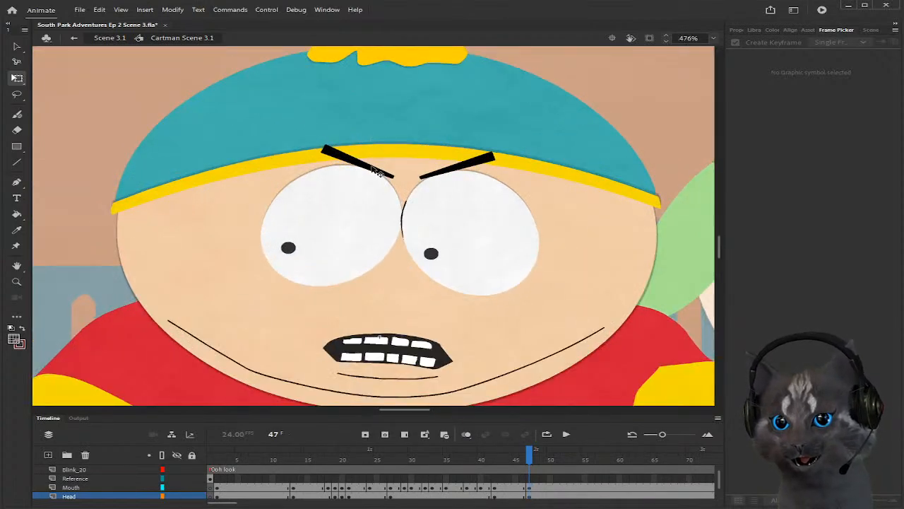
left_click(375, 169)
scroll(397, 171, "up", 1)
left_click_drag(399, 177, 381, 181)
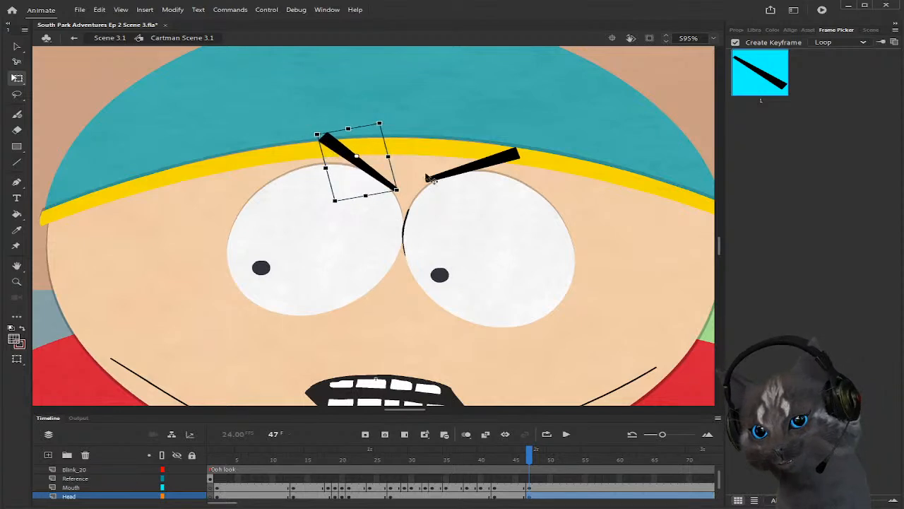
left_click(479, 175)
left_click_drag(539, 157, 495, 149)
scroll(491, 152, "down", 3)
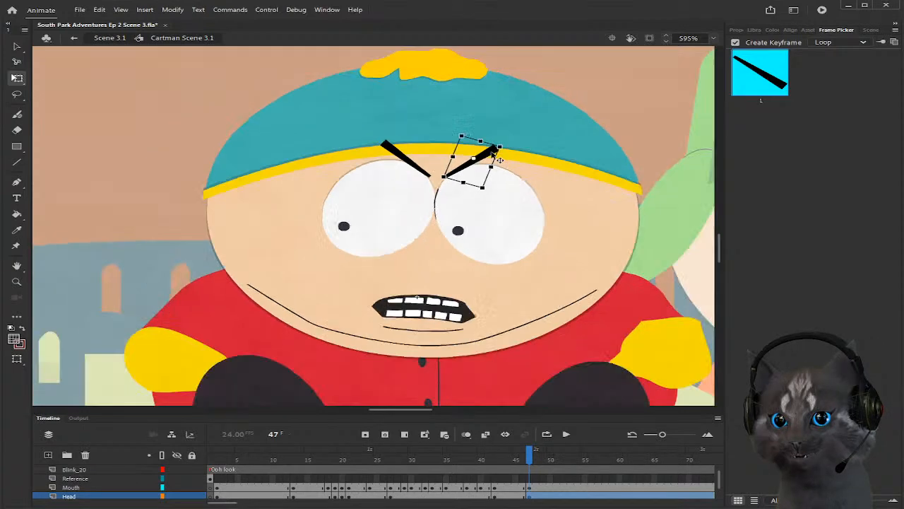
left_click(618, 133)
scroll(616, 134, "down", 3)
scroll(619, 113, "up", 3)
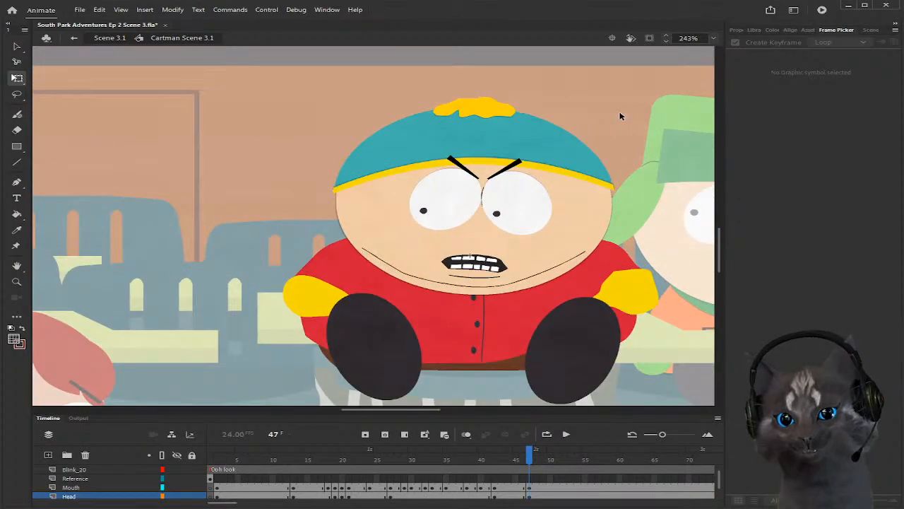
left_click_drag(529, 458, 565, 460)
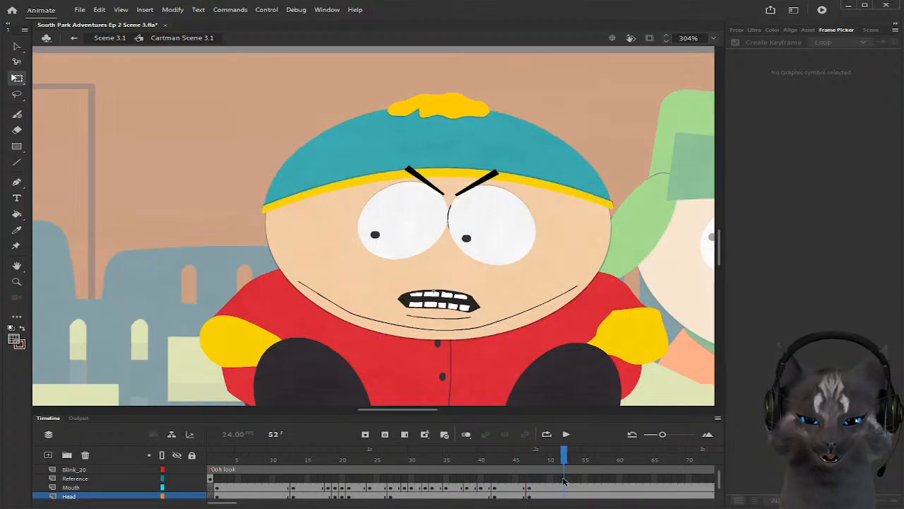
Step: Set Cartman's mouth at frame 52 to the open shape with upper teeth and a tongue, and save the file
left_click(566, 487)
scroll(812, 268, "down", 3)
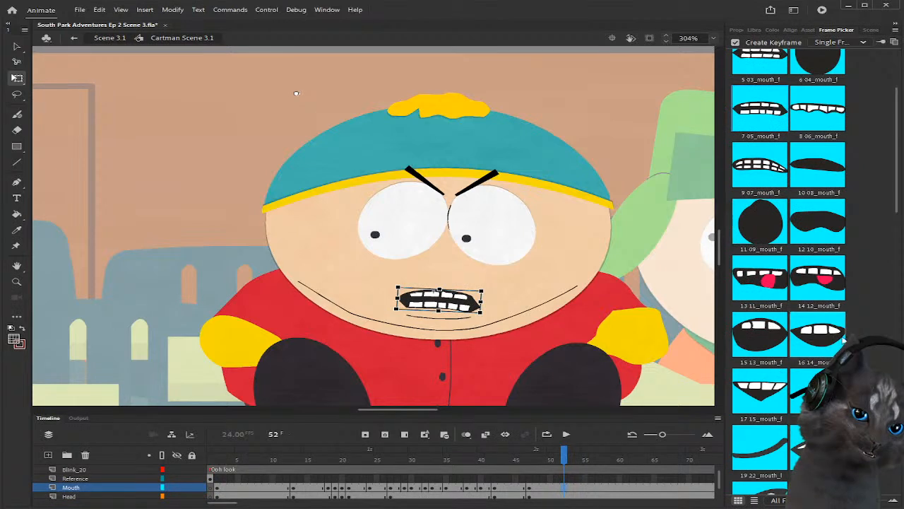
left_click(818, 279)
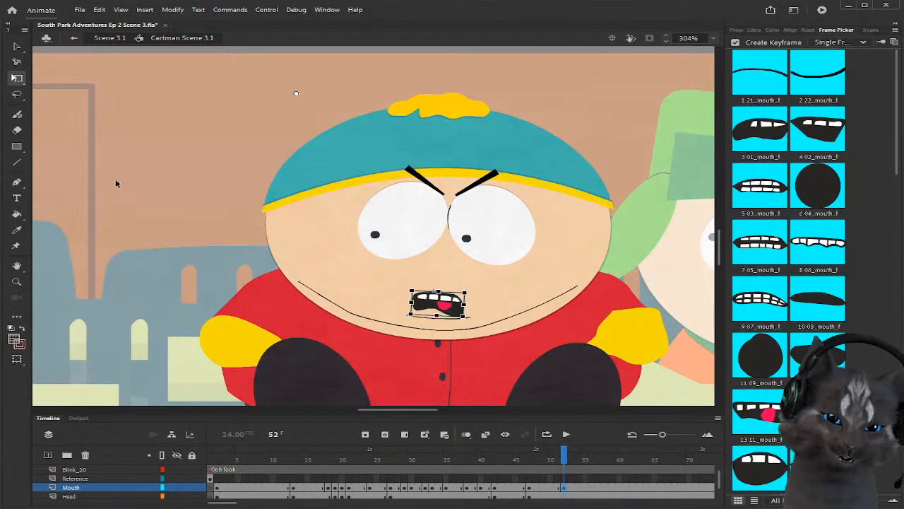
left_click(117, 182)
key("ctrl+s")
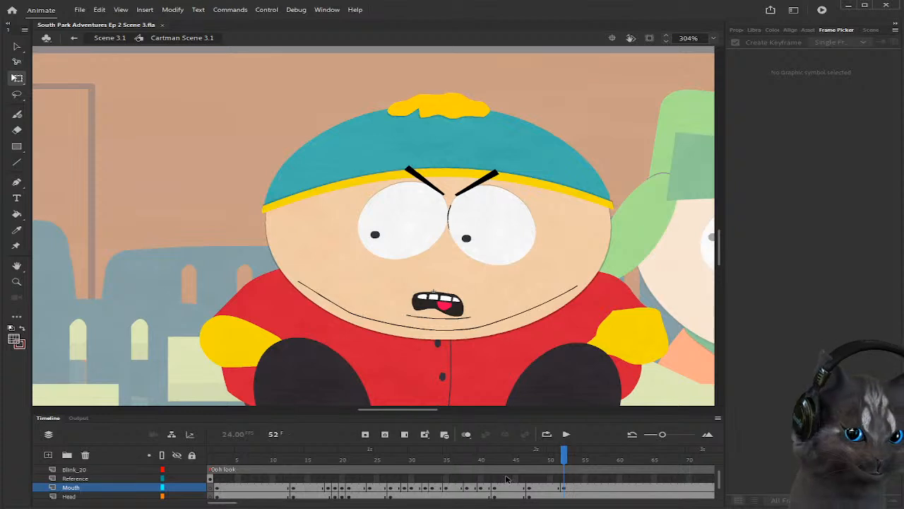
Step: Scrub the audio to frame 53 and set Cartman's mouth there to the toothy 03_mouth shape
mouse_move(563, 456)
left_mouse_down()
mouse_move(549, 457)
mouse_move(572, 465)
left_mouse_up()
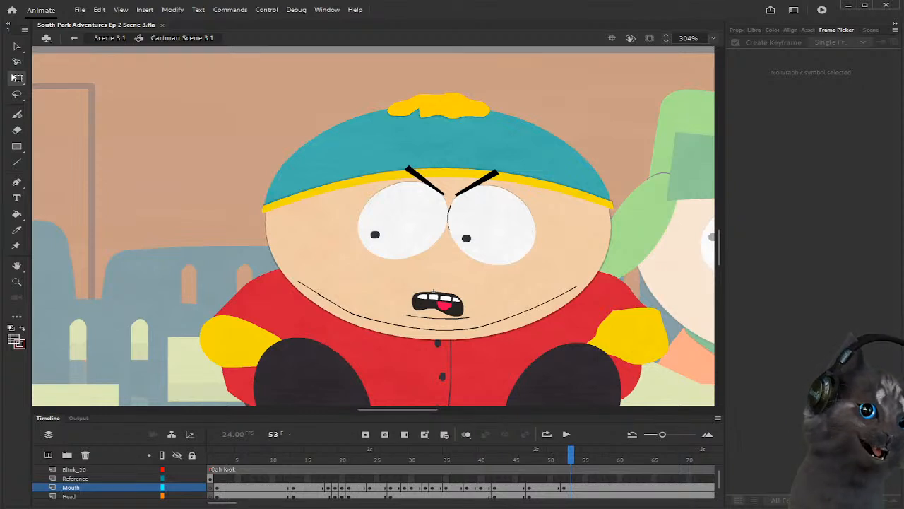
mouse_move(899, 184)
left_mouse_down()
mouse_move(878, 186)
mouse_move(892, 187)
left_mouse_up()
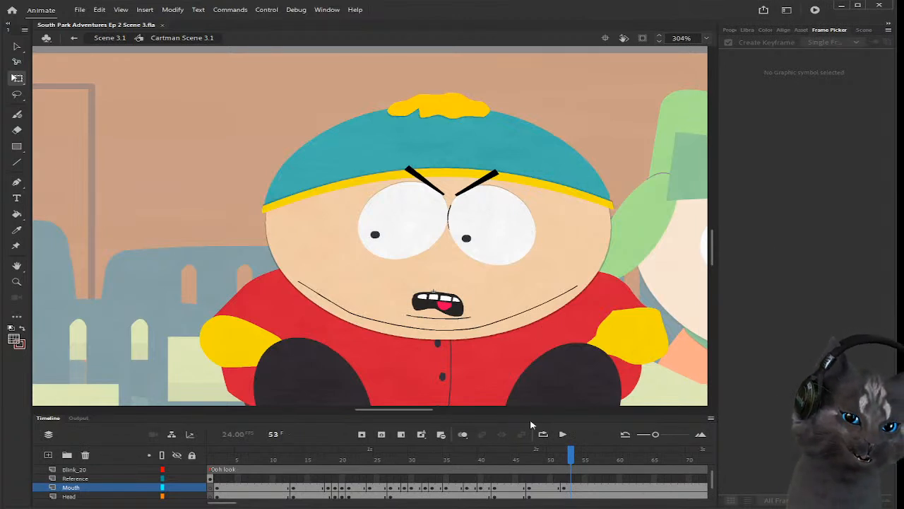
mouse_move(571, 456)
left_mouse_down()
mouse_move(548, 459)
mouse_move(571, 462)
left_mouse_up()
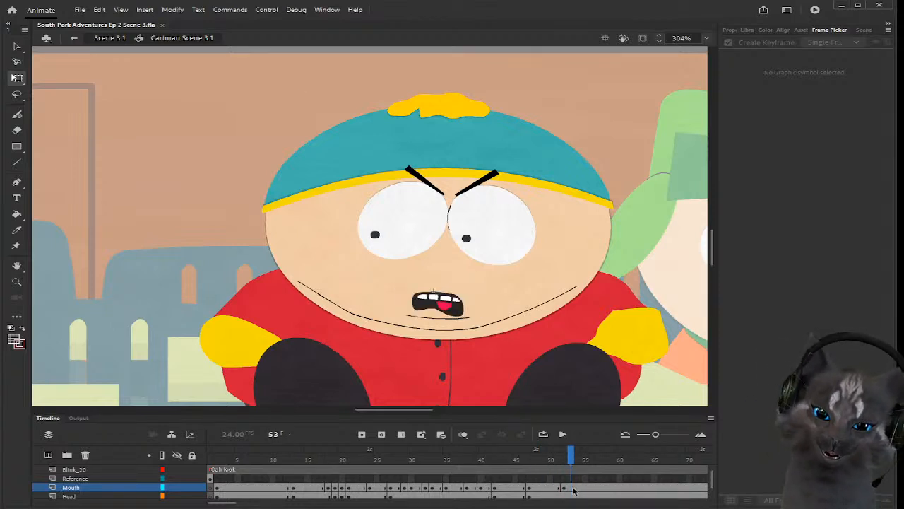
left_click(573, 491)
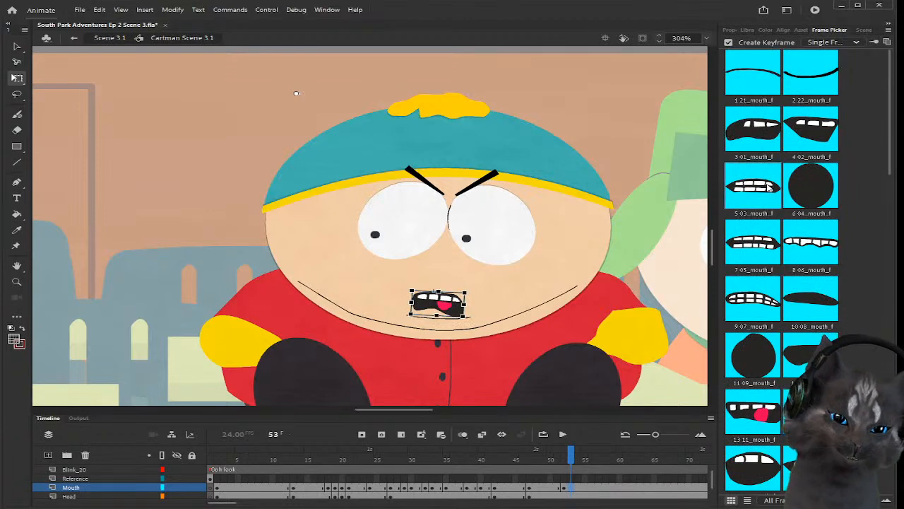
left_click(769, 186)
Step: Scrub the audio to frame 54 and try the toothy 05_mouth shape for Cartman's mouth there
left_click(557, 459)
left_click_drag(558, 459, 584, 467)
scroll(592, 467, "up", 1)
scroll(593, 466, "down", 1)
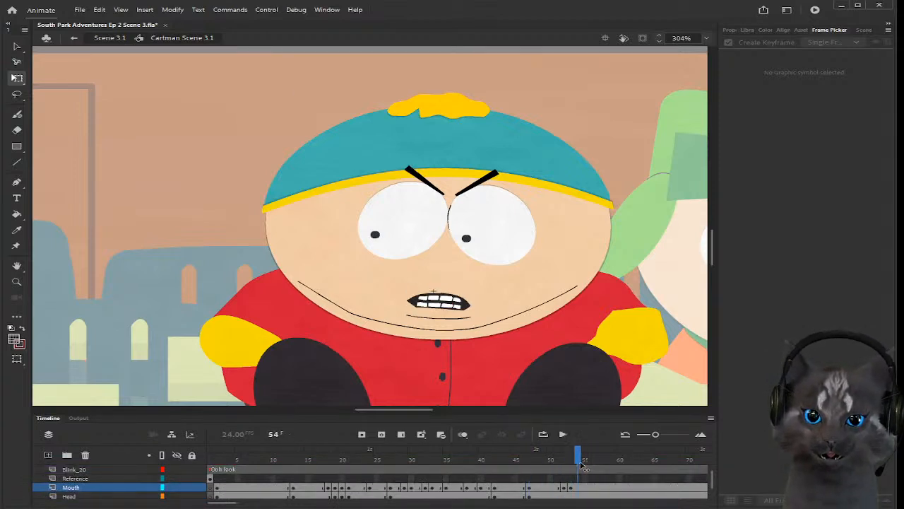
left_click(579, 489)
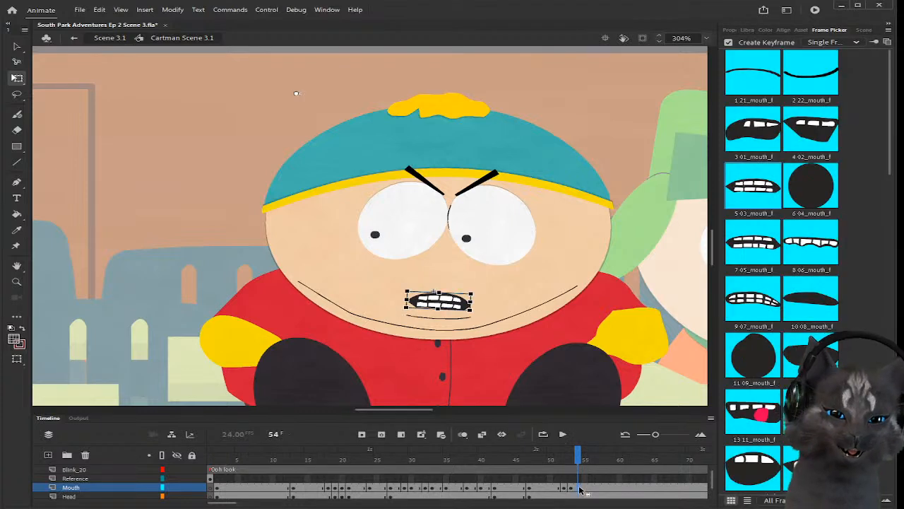
left_click(759, 243)
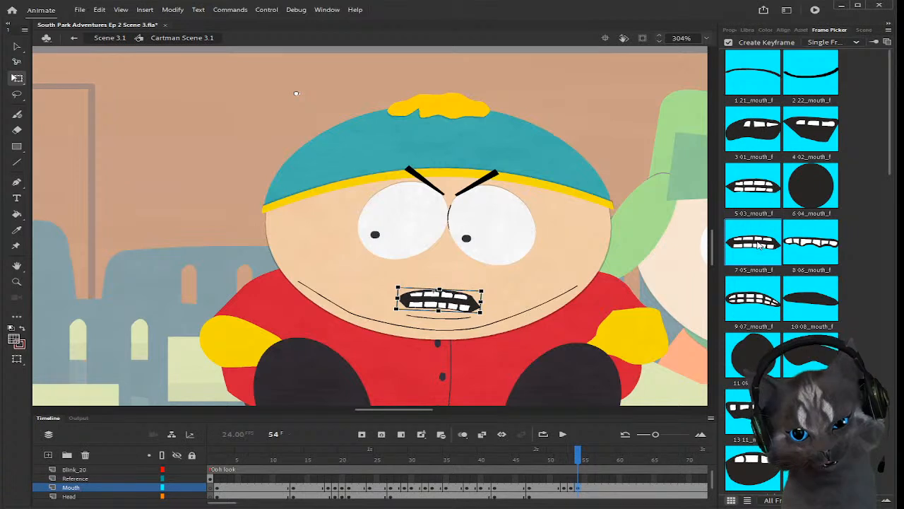
Step: Recheck the audio around frames 54 and 55, and set Cartman's mouth at frame 54 to the round 04_mouth shape
scroll(578, 470, "down", 1)
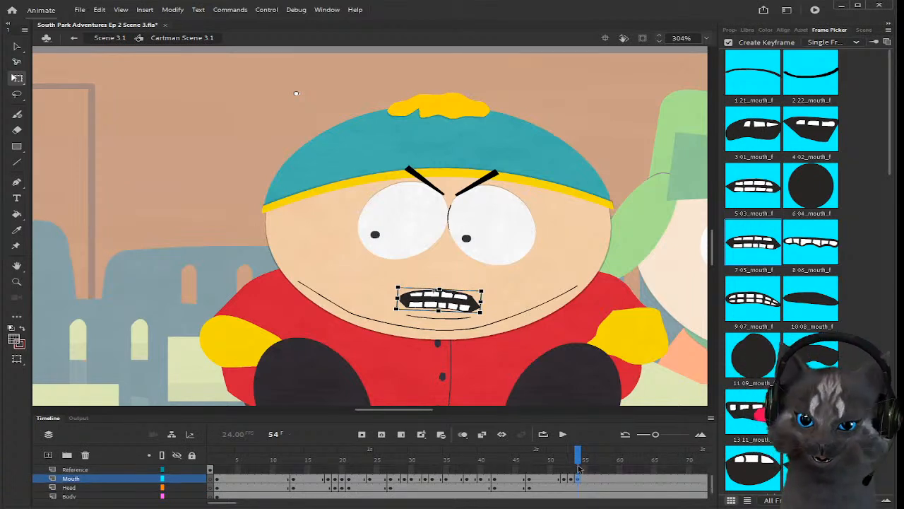
mouse_move(580, 461)
left_mouse_down()
mouse_move(550, 460)
mouse_move(585, 460)
left_mouse_up()
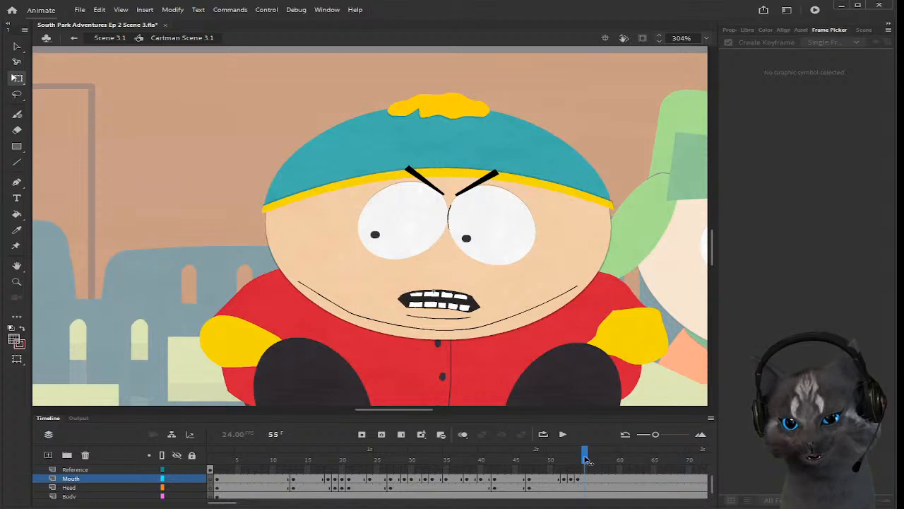
scroll(586, 471, "up", 1)
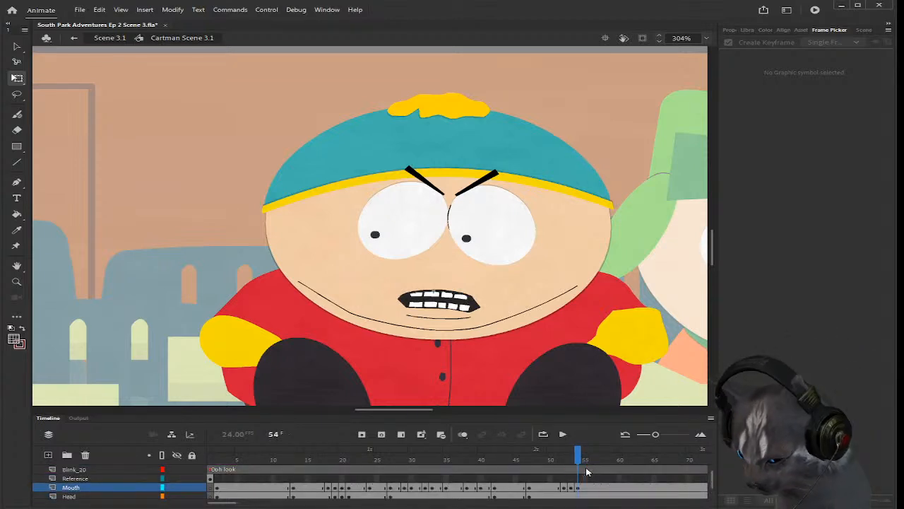
left_click(580, 487)
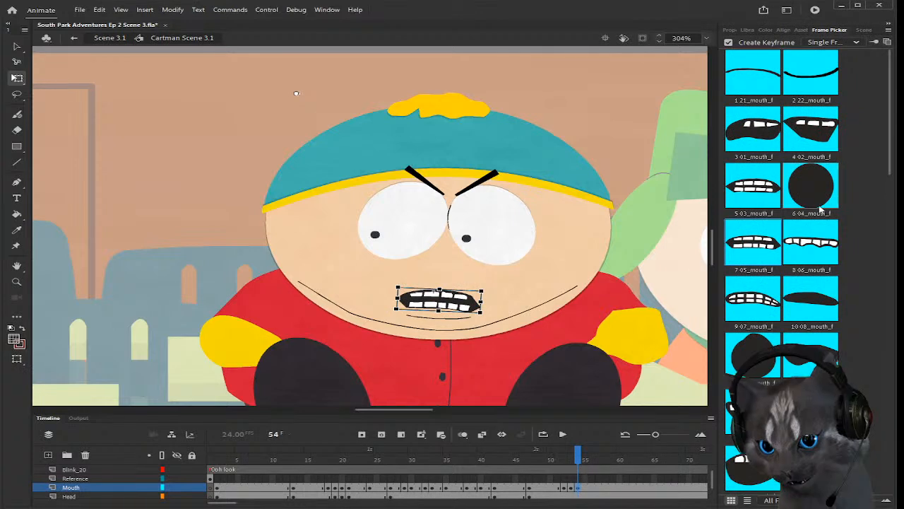
left_click(813, 204)
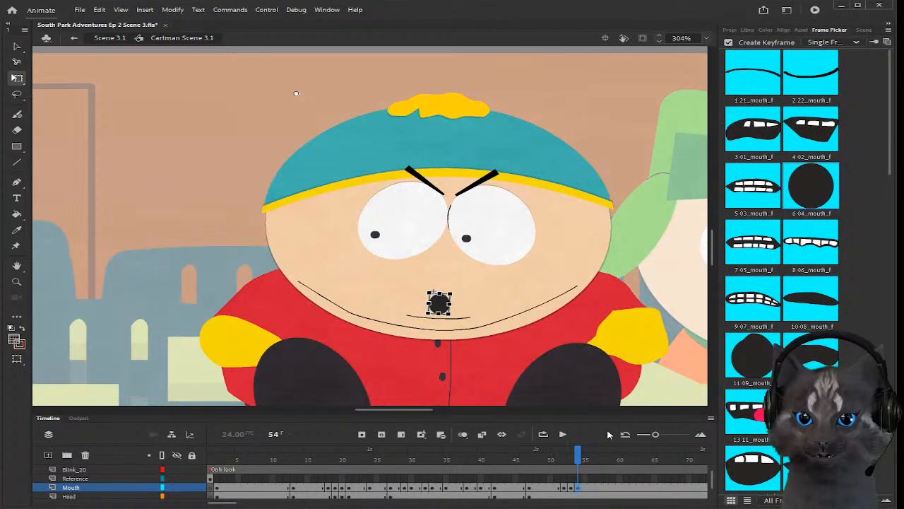
mouse_move(578, 458)
left_mouse_down()
mouse_move(563, 459)
mouse_move(578, 460)
left_mouse_up()
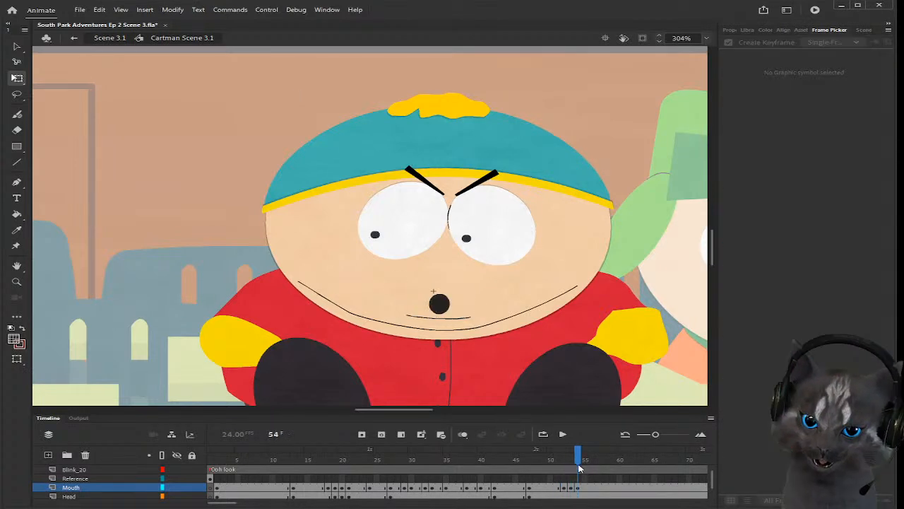
Step: Add a Head layer keyframe at frame 54 and rotate Cartman's head and mouth together counterclockwise
scroll(579, 474, "down", 1)
left_click(578, 487)
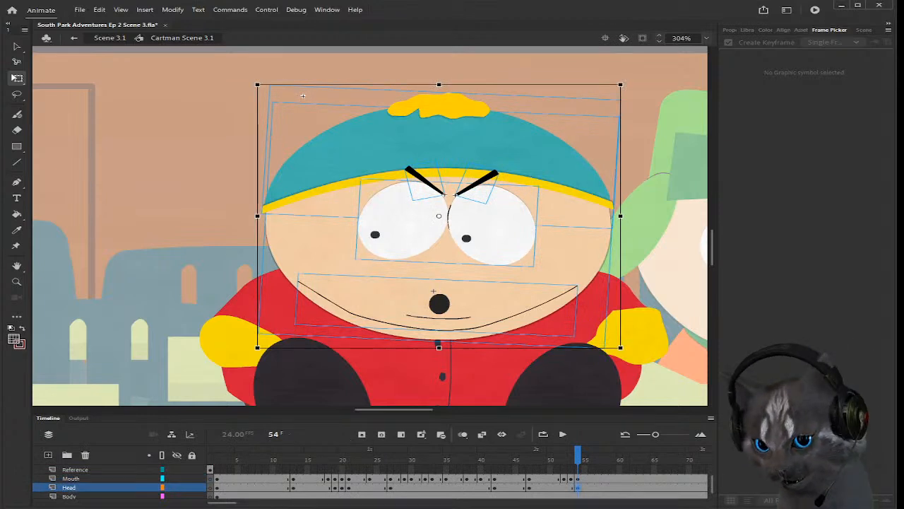
left_click_drag(580, 479, 578, 488)
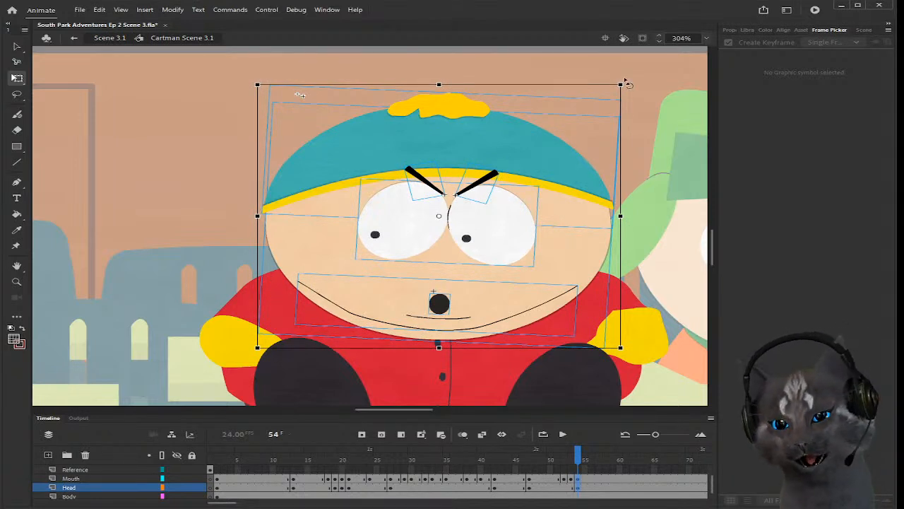
left_click_drag(625, 83, 602, 65)
left_click(626, 84)
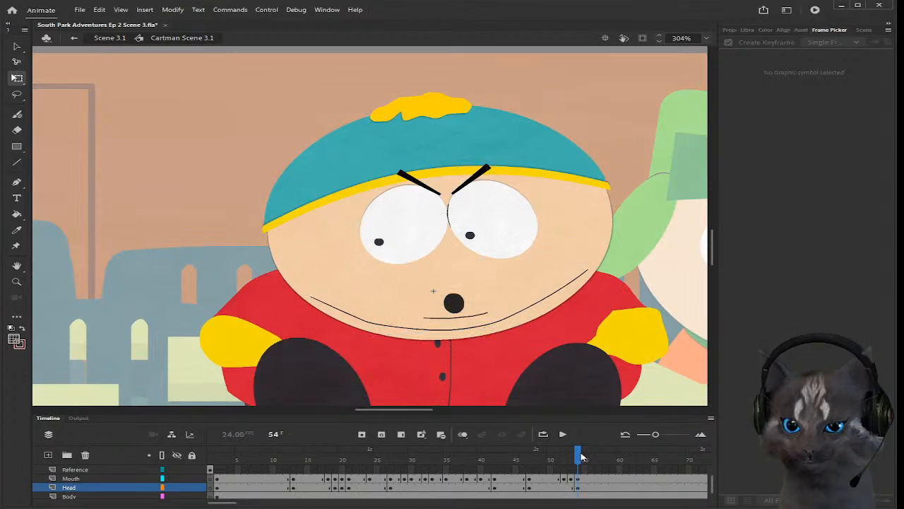
Step: Scrub the audio to frame 58 and set Cartman's mouth there to the closed 21_mouth shape
left_click_drag(581, 457, 600, 463)
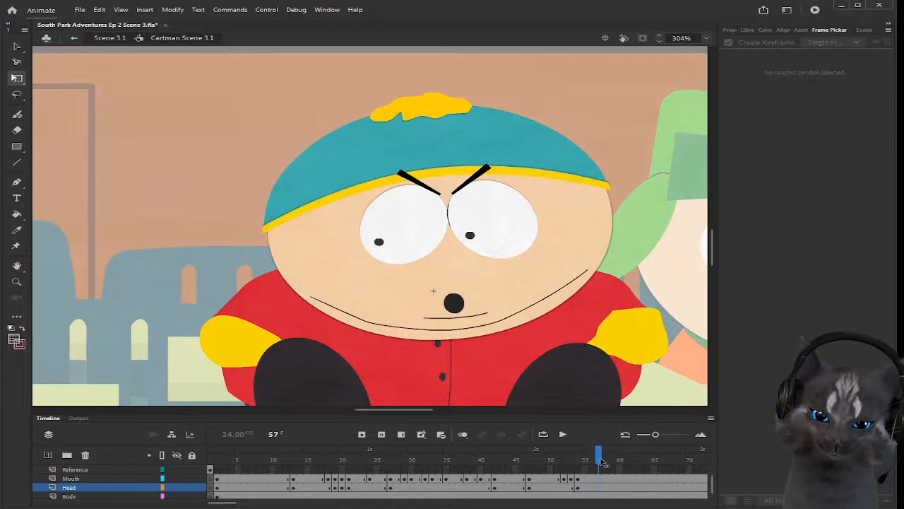
scroll(600, 466, "up", 2)
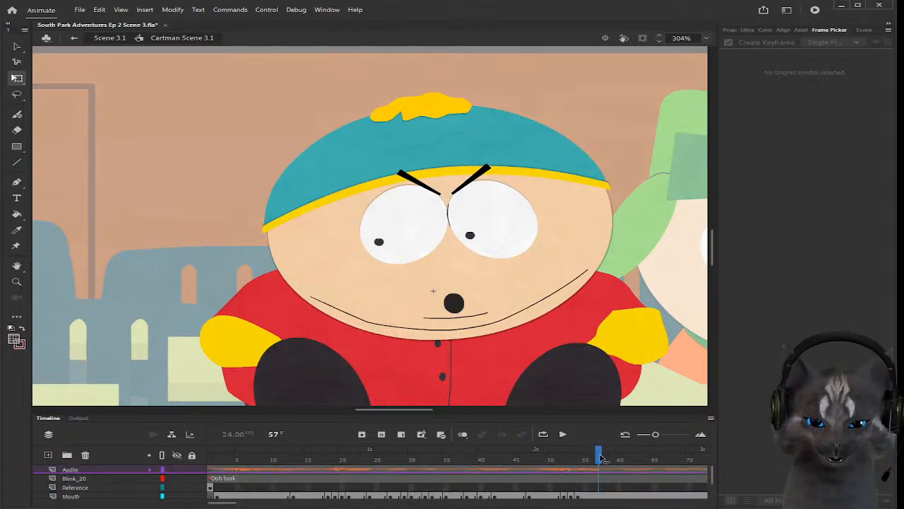
left_click(607, 459)
scroll(607, 464, "down", 1)
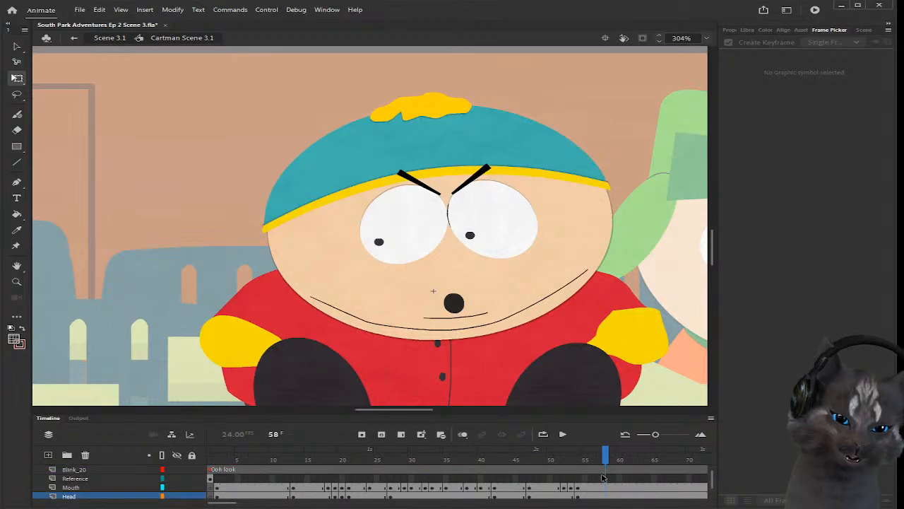
left_click(608, 488)
left_click(752, 72)
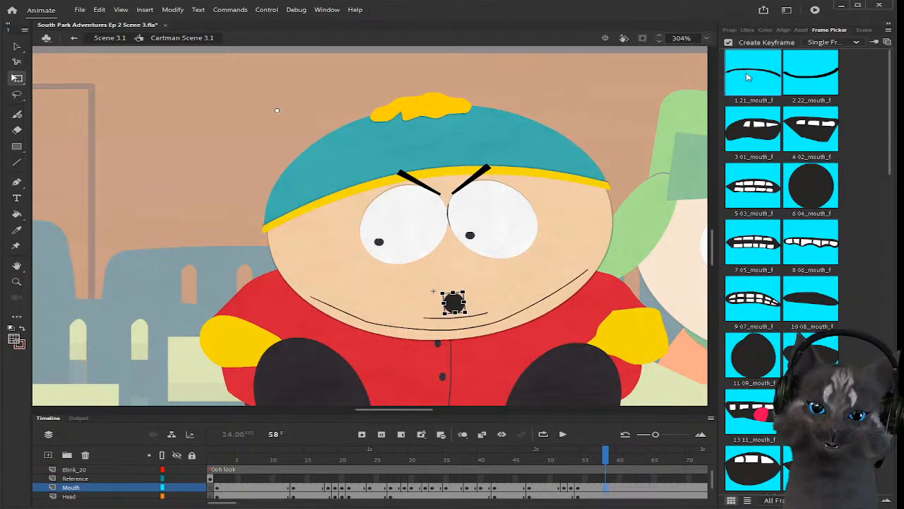
left_click(580, 103)
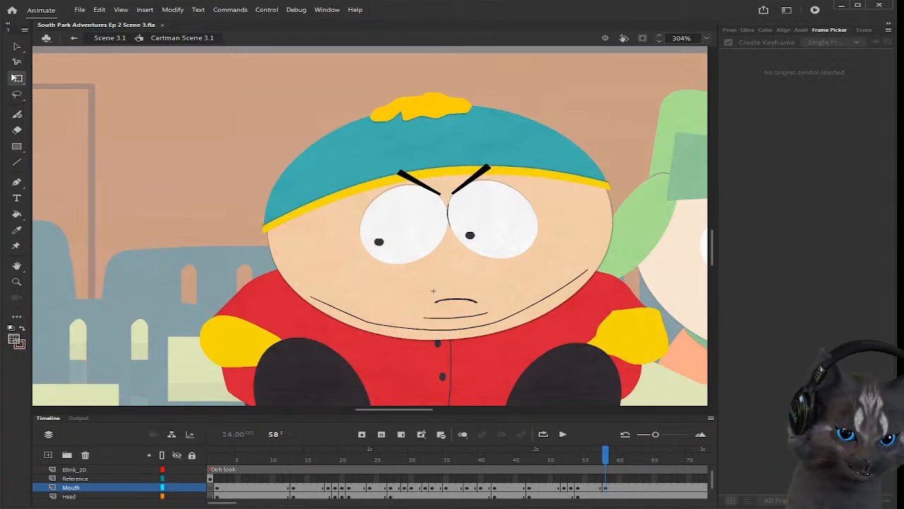
Step: Scrub the audio to frame 61 and set Cartman's mouth there to the toothy 05_mouth shape
scroll(610, 310, "down", 3)
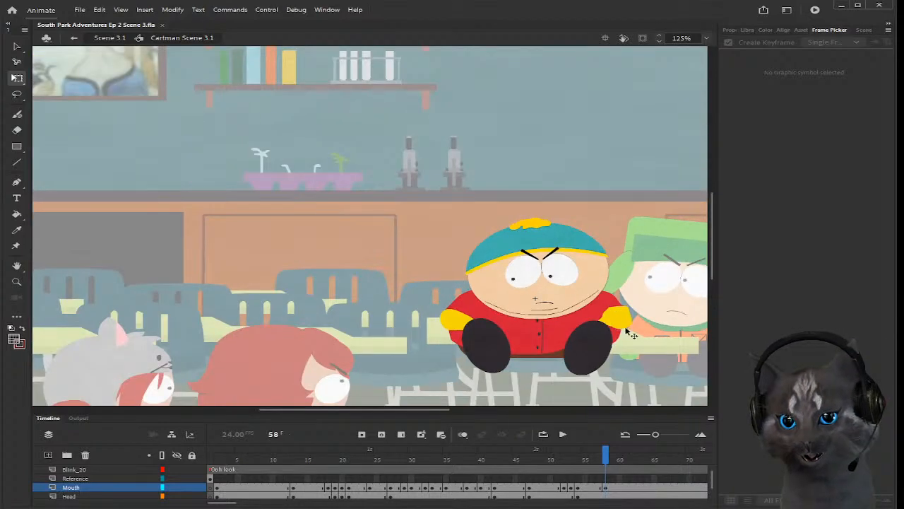
scroll(629, 330, "up", 2)
scroll(633, 337, "up", 1)
left_click_drag(712, 251, 712, 259)
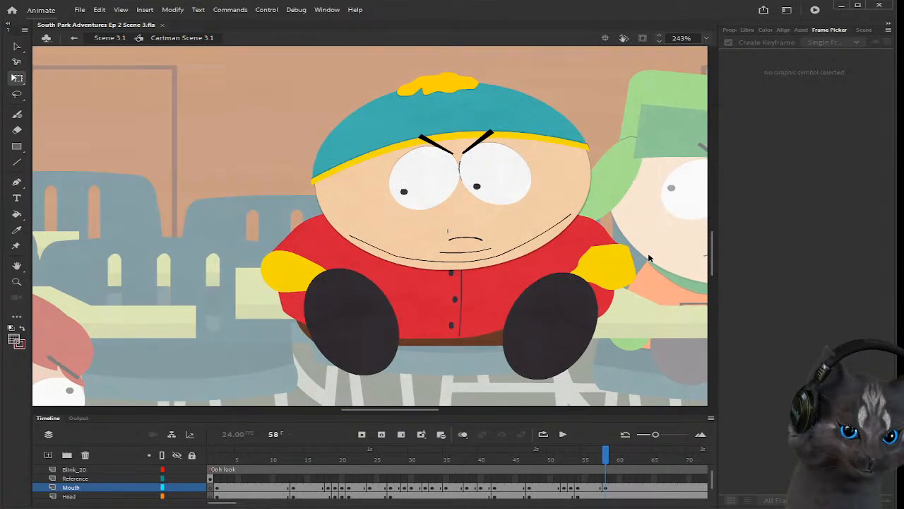
left_click_drag(606, 454, 625, 456)
scroll(614, 459, "up", 1)
left_click(613, 455)
scroll(626, 470, "down", 1)
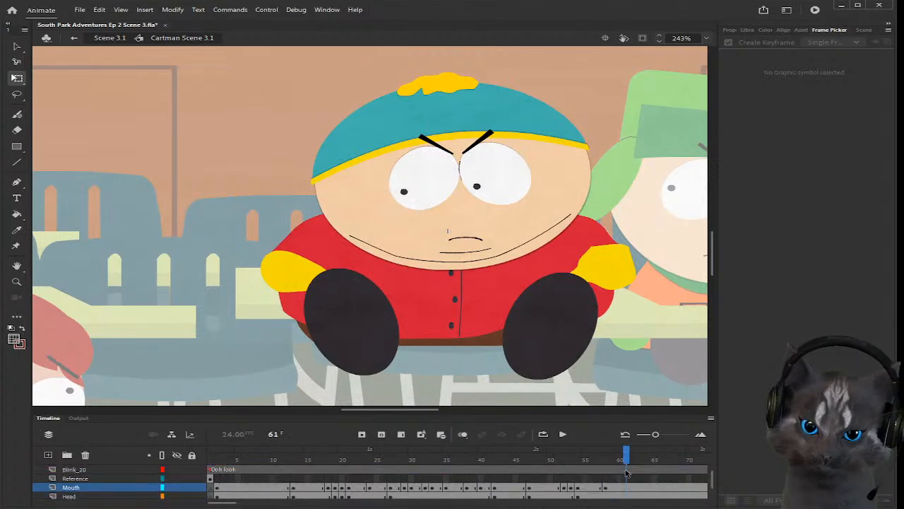
left_click(625, 487)
left_click(753, 241)
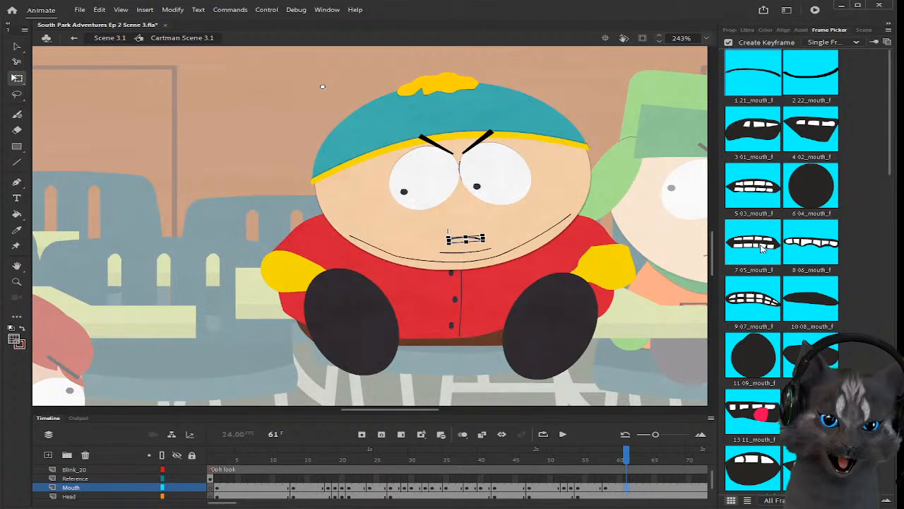
left_click(762, 247)
Step: Add a Head layer keyframe at frame 61 and raise Cartman's head and mouth together slightly
scroll(628, 470, "down", 1)
mouse_move(627, 459)
left_mouse_down()
mouse_move(613, 460)
mouse_move(627, 460)
left_mouse_up()
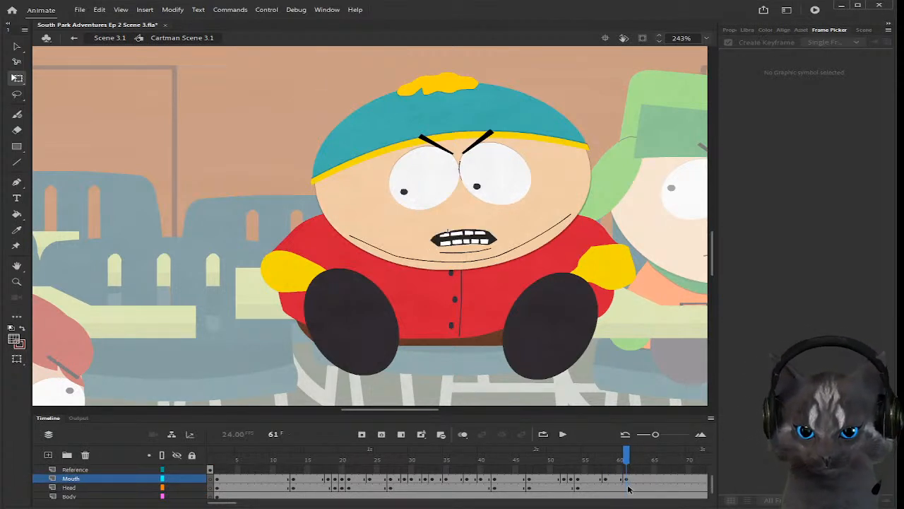
left_click(627, 488)
left_click_drag(628, 478, 626, 486)
key("F6")
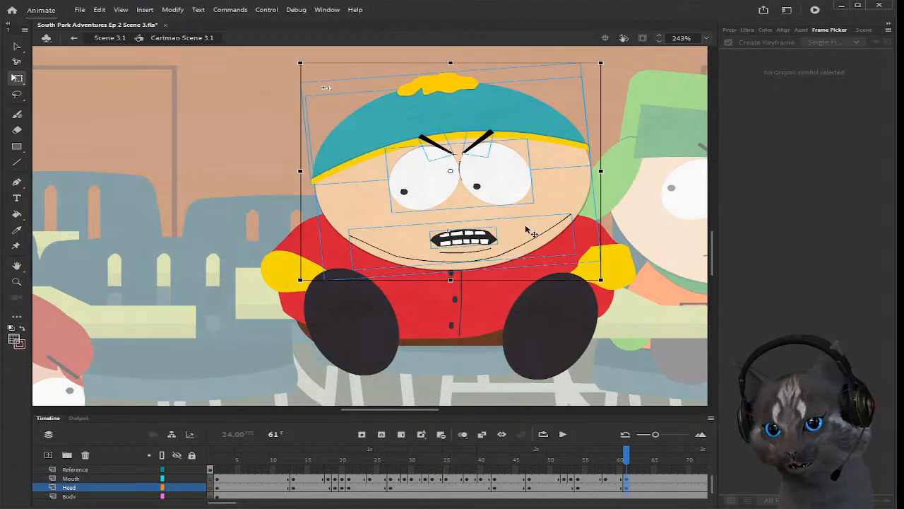
Step: Scrub the audio to frame 65 and set Cartman's mouth there to the 11_mouth shape with the tongue
left_click_drag(626, 459, 648, 464)
scroll(640, 463, "up", 2)
scroll(649, 467, "down", 2)
left_click(653, 459)
left_click(654, 478)
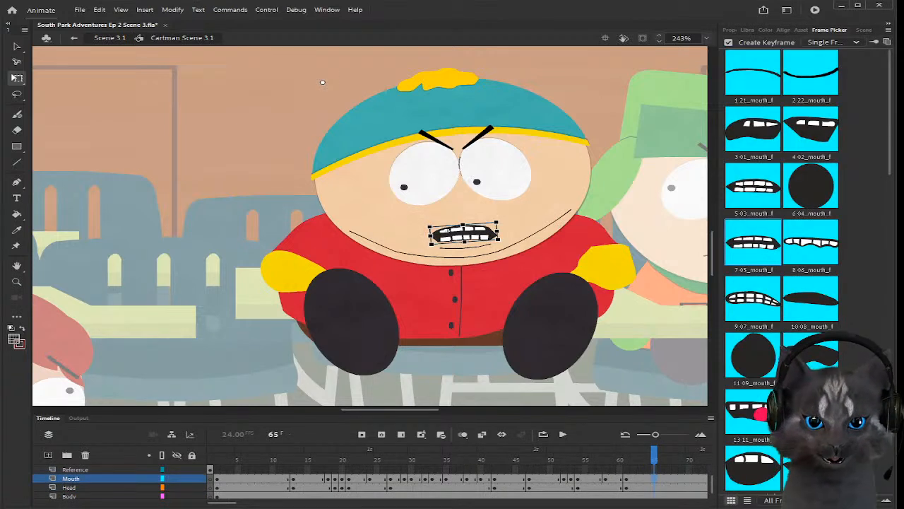
left_click(749, 416)
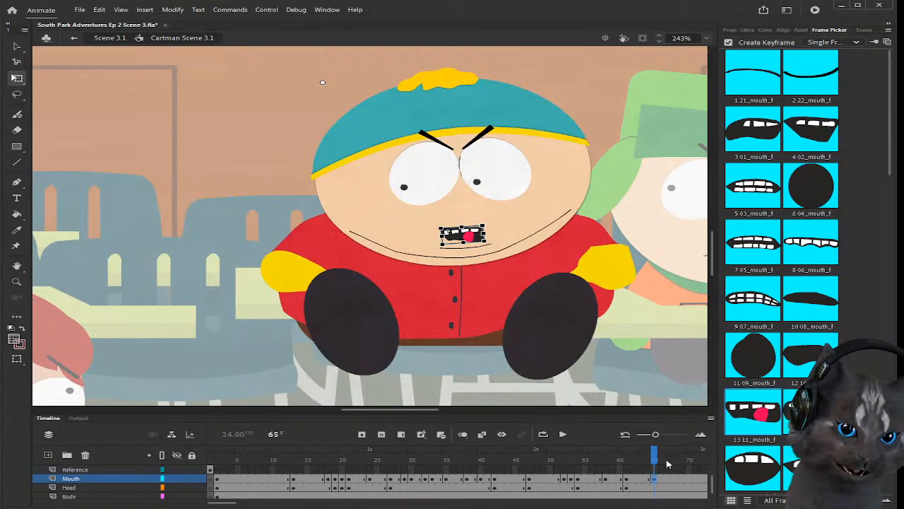
Step: Advance to frame 66 and set Cartman's mouth there to the toothy 03_mouth shape
mouse_move(662, 459)
left_mouse_down()
mouse_move(606, 460)
mouse_move(661, 459)
left_mouse_up()
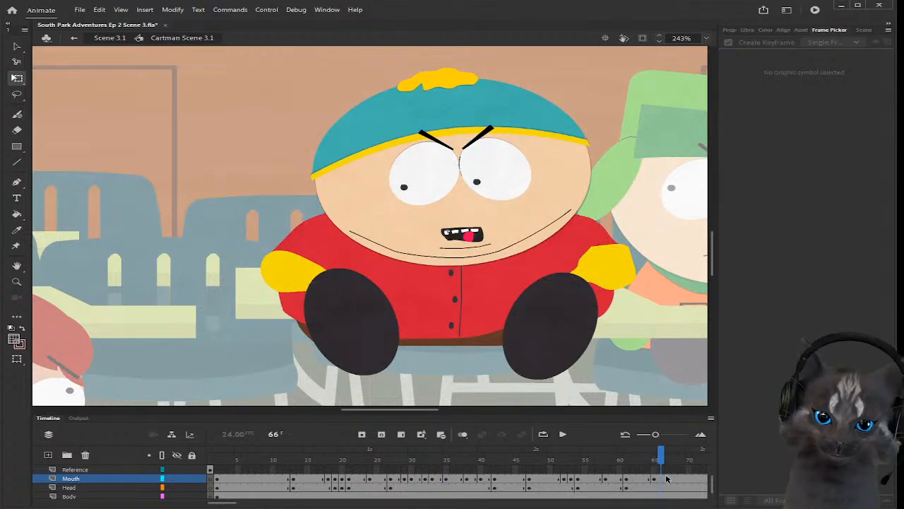
left_click(661, 479)
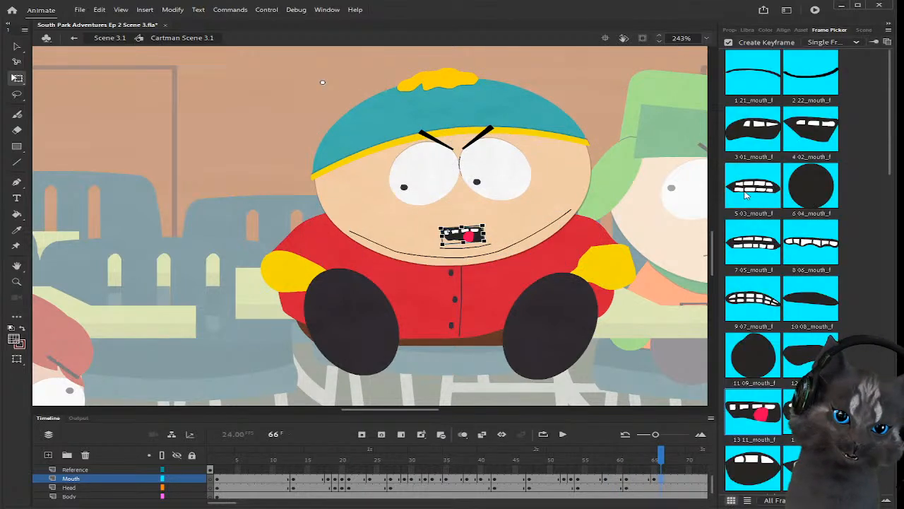
left_click(750, 209)
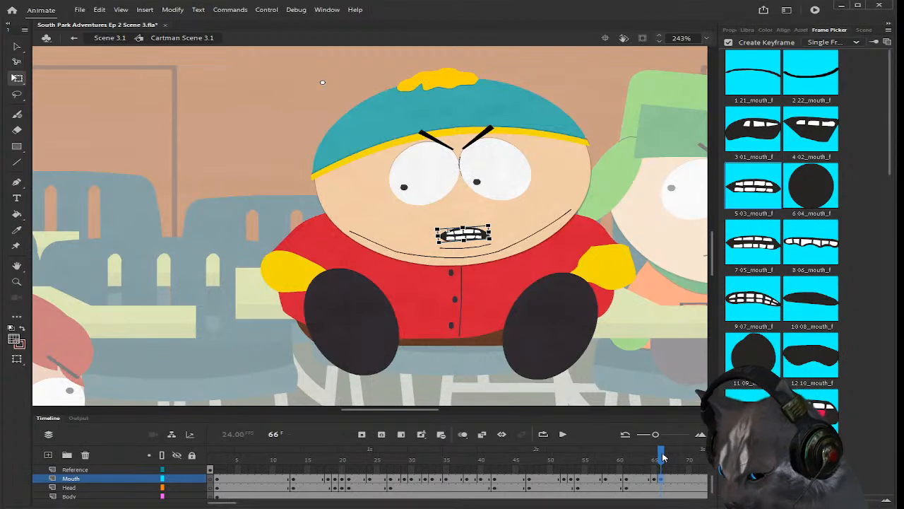
Step: Scrub the audio to frame 69 and set Cartman's mouth there to the open 01_mouth shape
left_click_drag(662, 457, 684, 458)
scroll(675, 466, "up", 1)
scroll(683, 489, "down", 1)
left_click(684, 487)
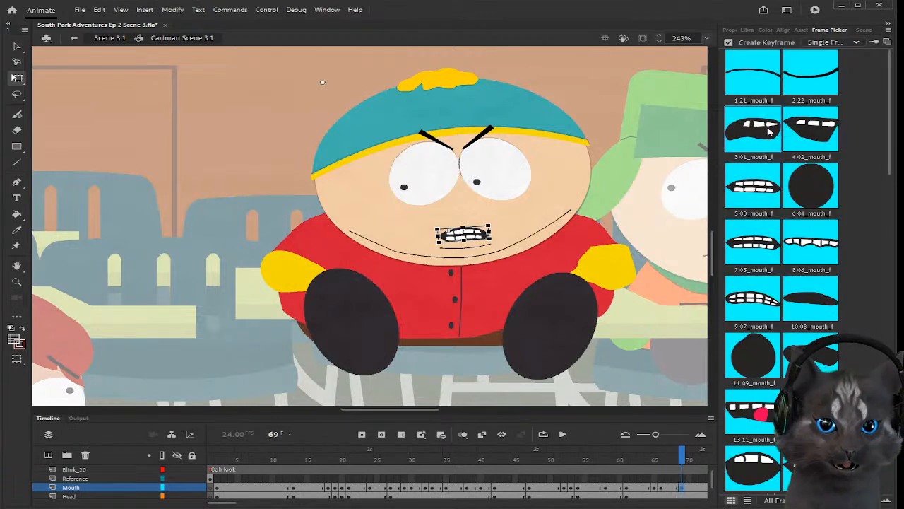
left_click(770, 131)
Step: Add a Head layer keyframe at frame 69, then tilt Cartman's head and mouth slightly clockwise and lower them a little
scroll(683, 480, "down", 2)
left_click(682, 480)
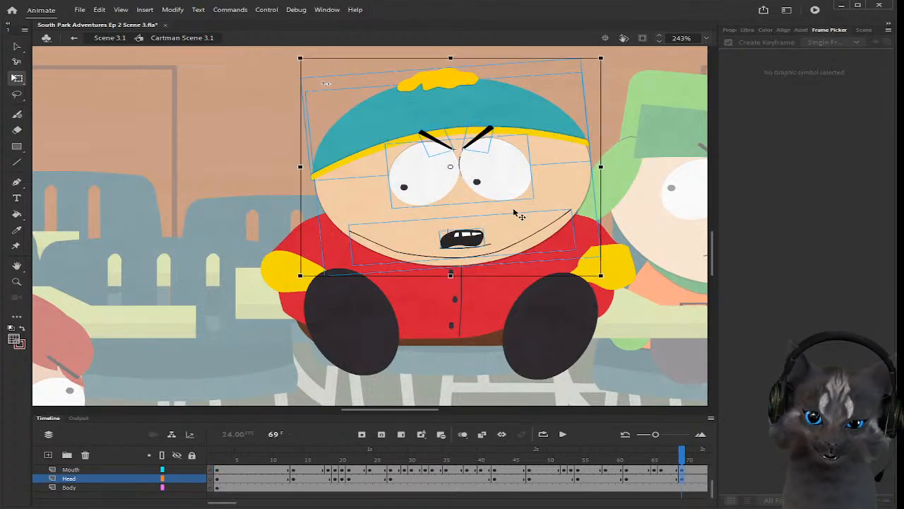
left_click_drag(614, 285, 608, 293)
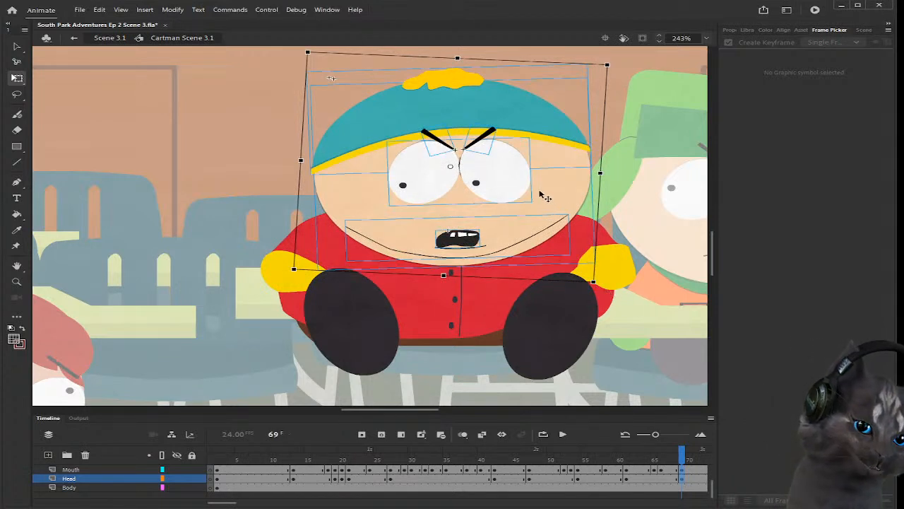
left_click_drag(510, 190, 510, 196)
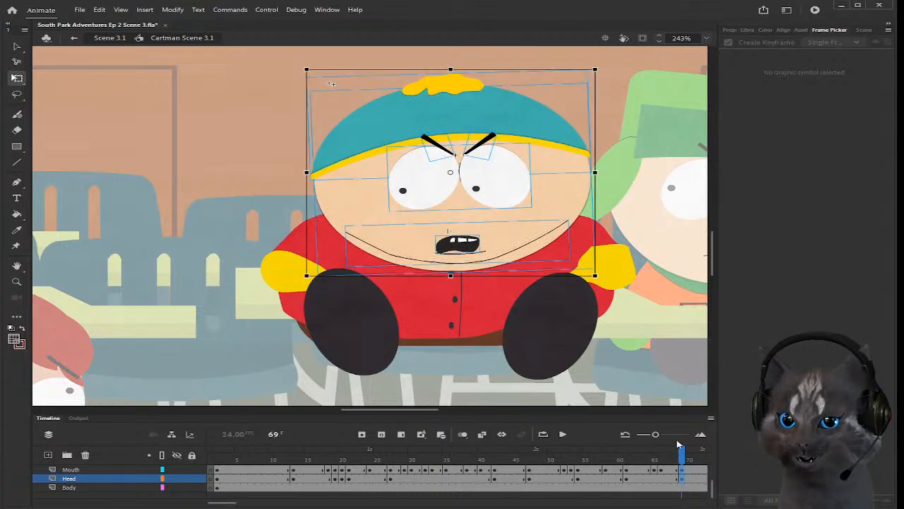
Step: Scrub the audio to frame 75 and set Cartman's mouth there to the toothy 07_mouth shape
mouse_move(682, 457)
left_mouse_down()
mouse_move(539, 455)
mouse_move(691, 460)
left_mouse_up()
left_click_drag(221, 503, 238, 503)
scroll(435, 481, "up", 2)
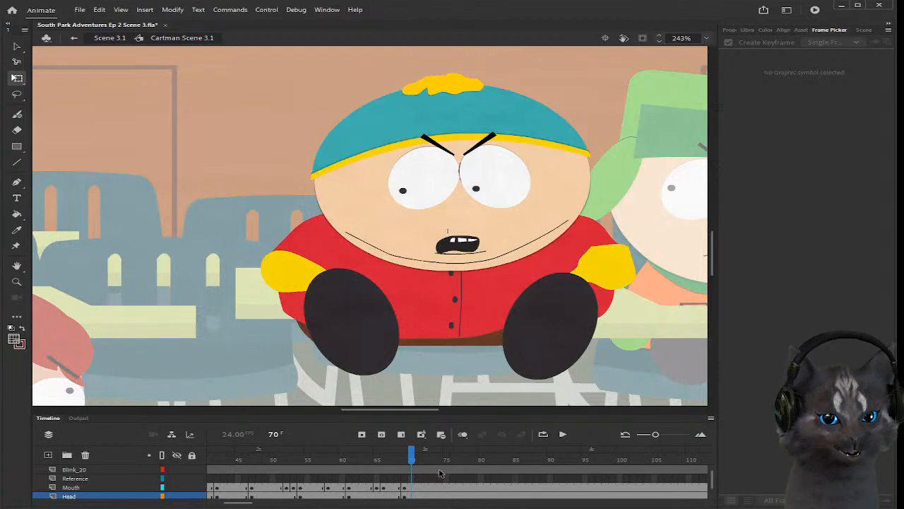
left_click_drag(414, 460, 448, 468)
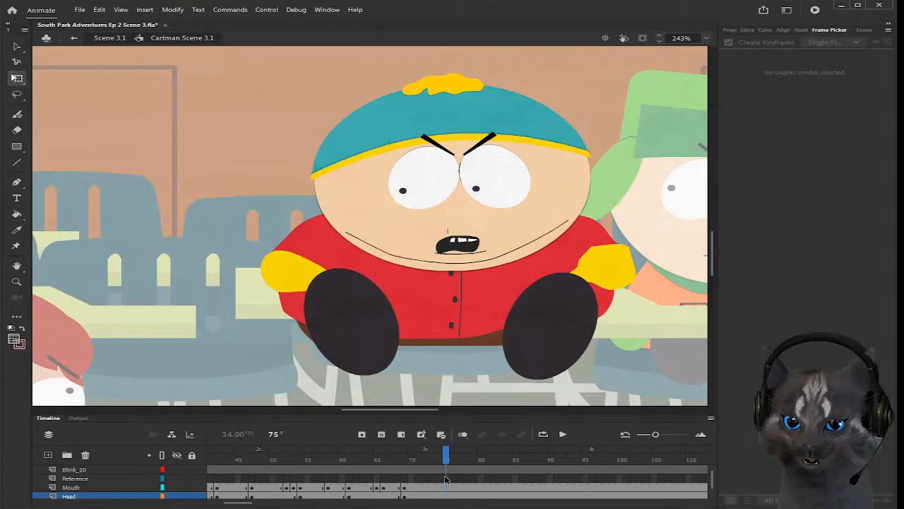
left_click(448, 487)
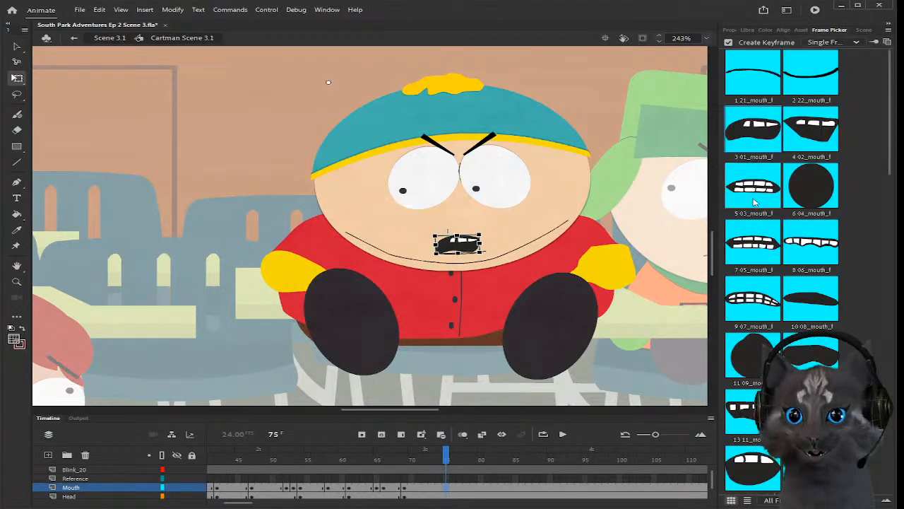
left_click(750, 300)
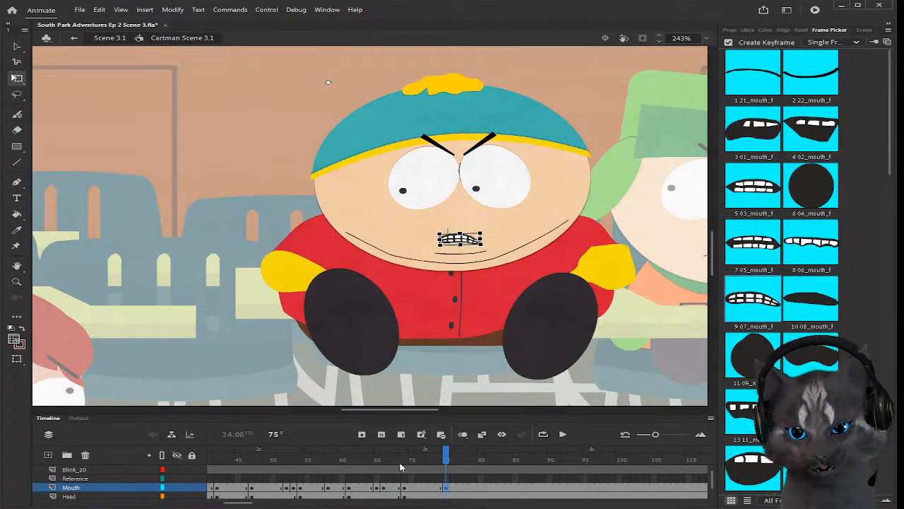
Step: Scrub on to frame 80 and close Cartman's mouth there with the 21_mouth shape
mouse_move(446, 460)
left_mouse_down()
mouse_move(454, 459)
mouse_move(405, 460)
mouse_move(454, 461)
left_mouse_up()
left_click(400, 459)
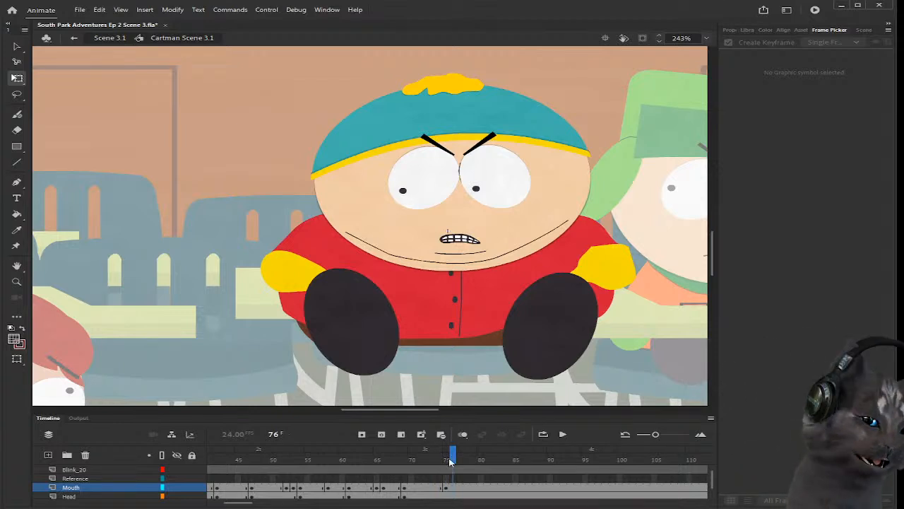
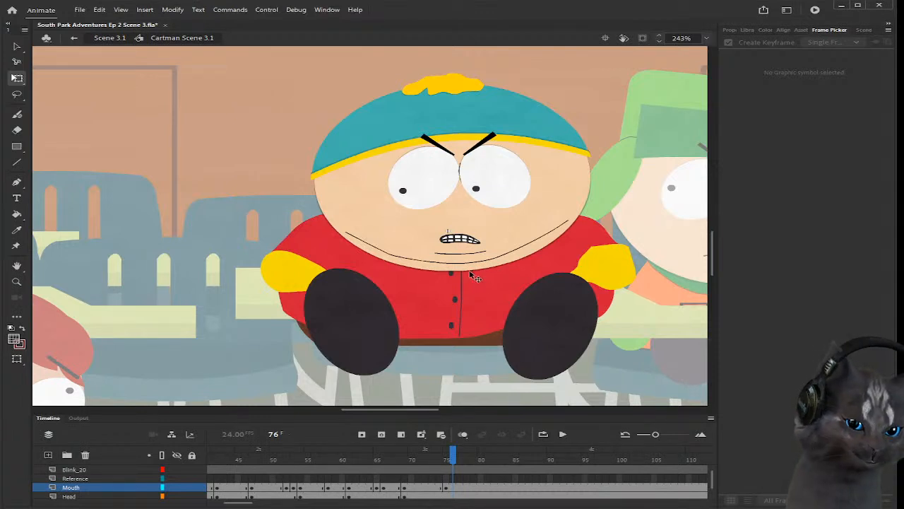
left_click_drag(432, 410, 434, 406)
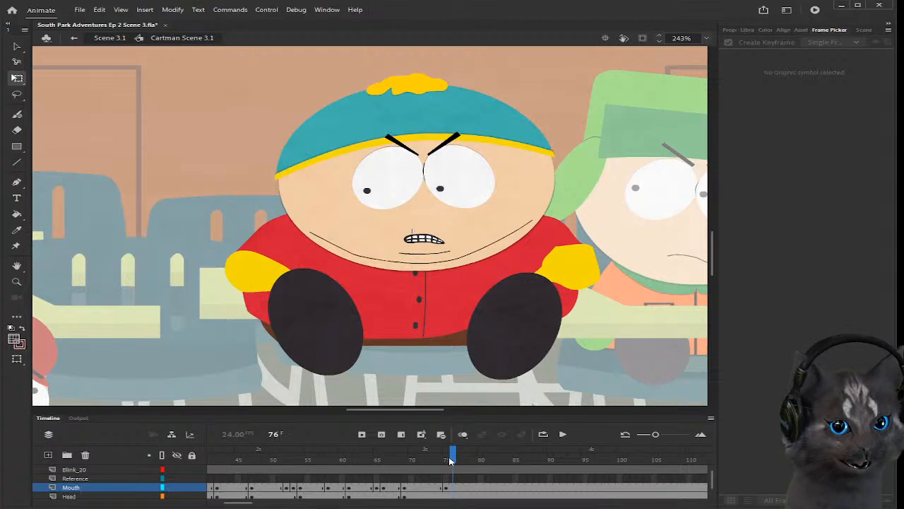
mouse_move(455, 460)
left_mouse_down()
mouse_move(395, 460)
mouse_move(482, 461)
left_mouse_up()
scroll(459, 460, "up", 1)
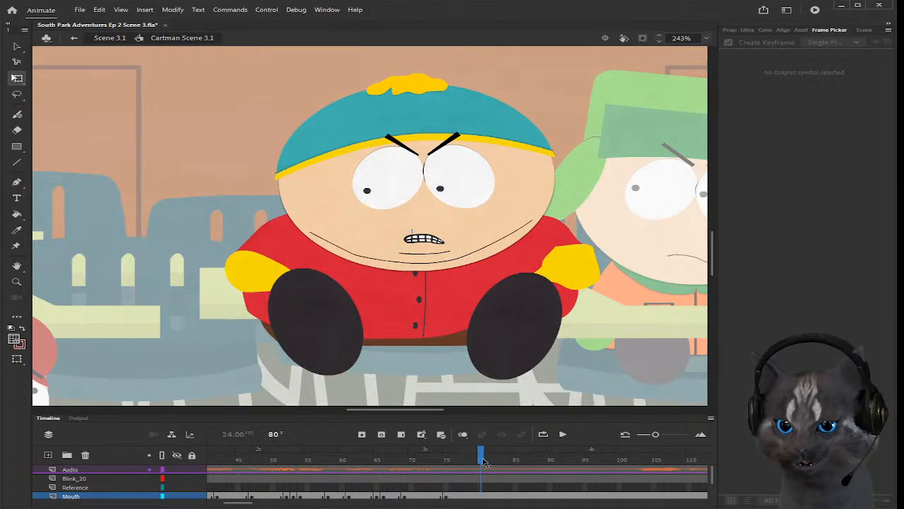
scroll(479, 482, "down", 1)
left_click(480, 487)
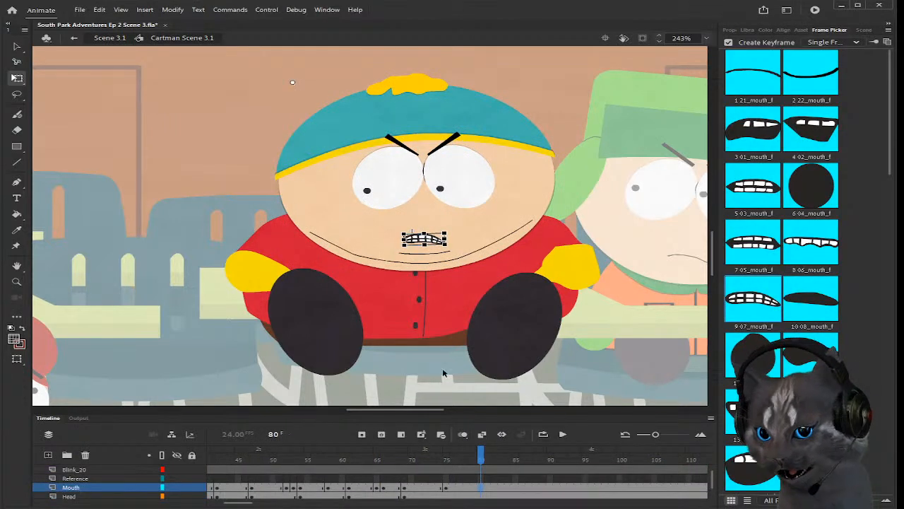
left_click(745, 92)
left_click(197, 159)
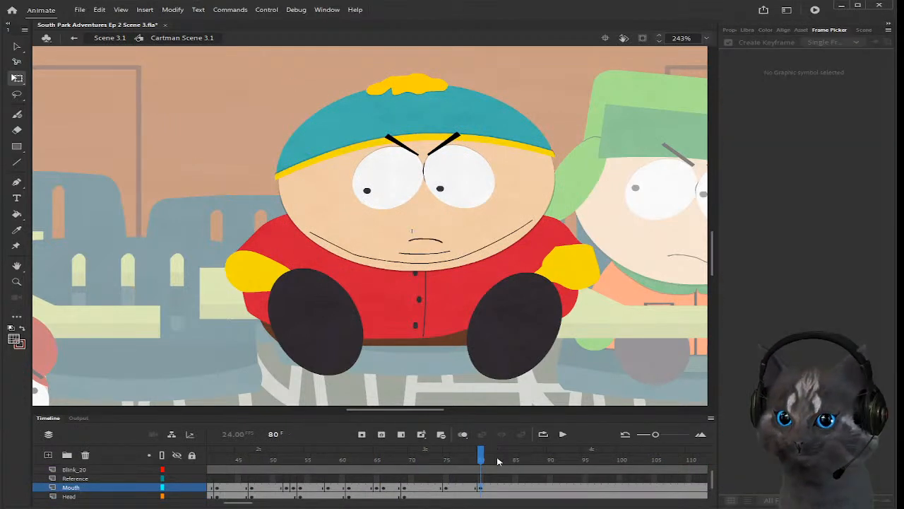
Step: Play Cartman's animation from frame 1 to review the lip-sync and head movements
scroll(499, 484, "down", 1)
left_click(483, 488)
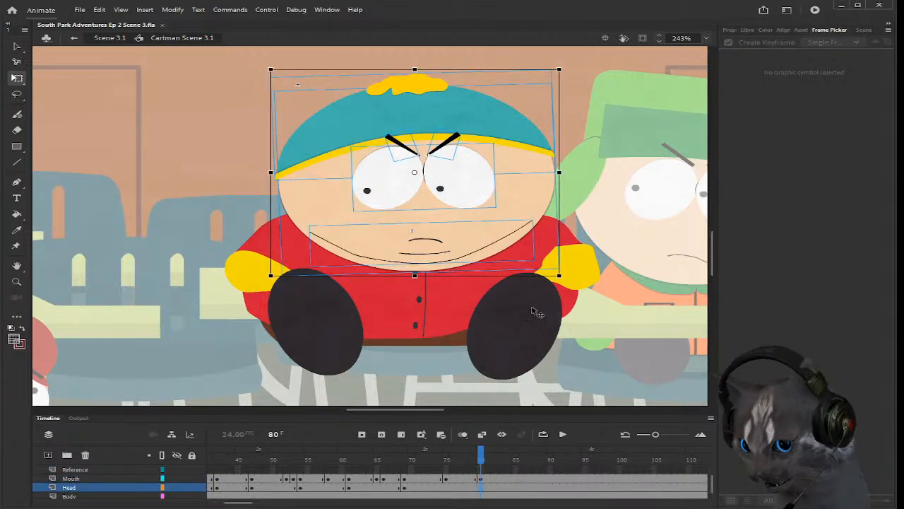
scroll(481, 311, "down", 3)
scroll(498, 284, "up", 1)
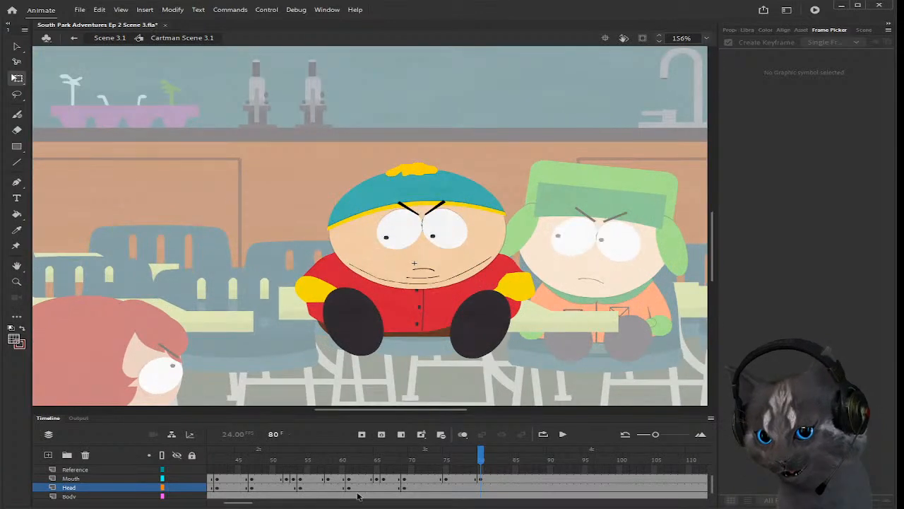
left_click_drag(248, 502, 219, 502)
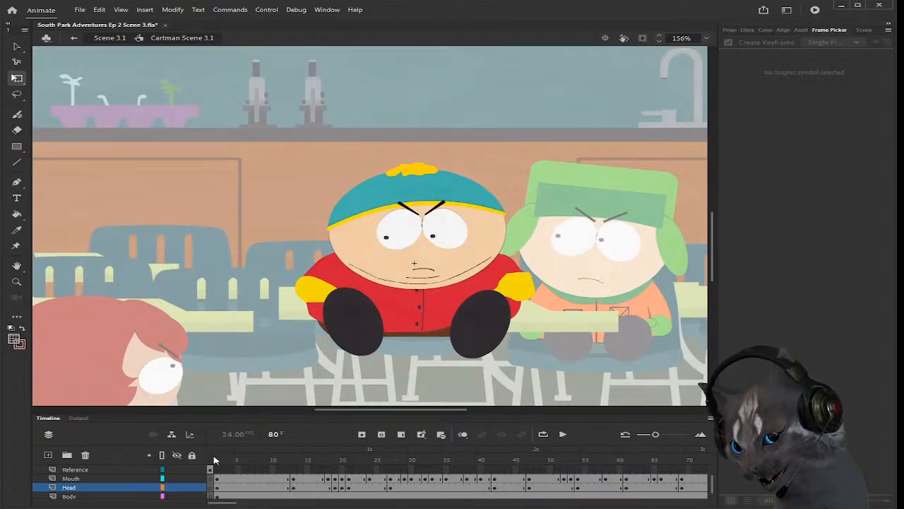
left_click(212, 460)
mouse_move(212, 456)
left_mouse_down()
mouse_move(221, 456)
mouse_move(204, 453)
left_mouse_up()
key("Return")
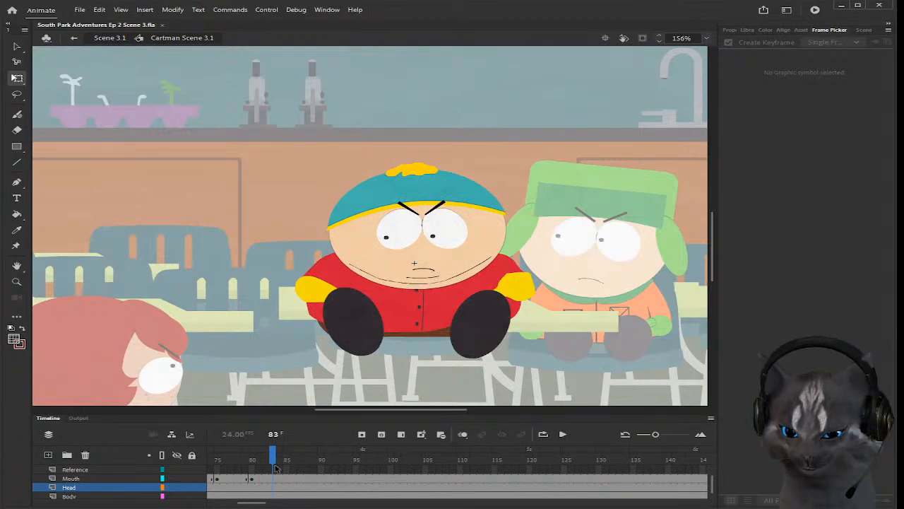
Step: Leave Cartman's symbol and open Kyle's symbol in Scene 3.1 for editing
left_click_drag(252, 502, 228, 500)
scroll(397, 289, "down", 3)
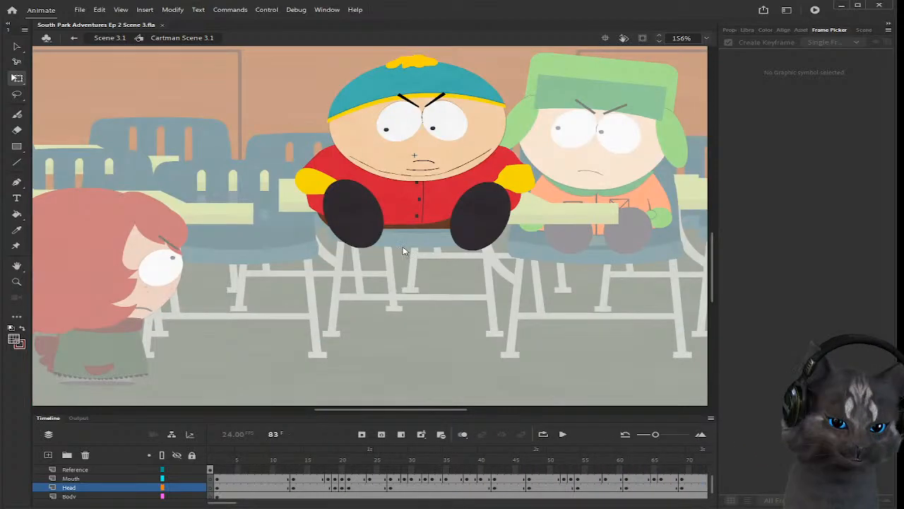
double_click(493, 297)
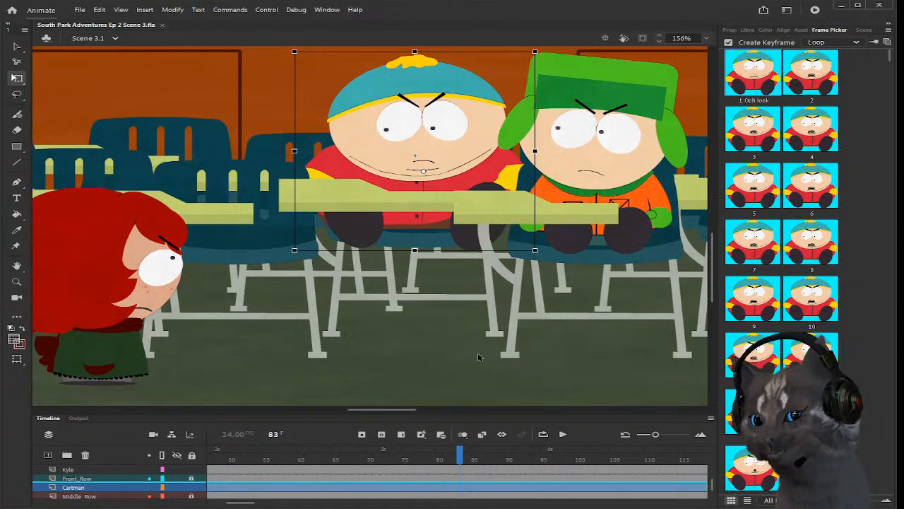
left_click_drag(414, 410, 424, 411)
left_click(551, 327)
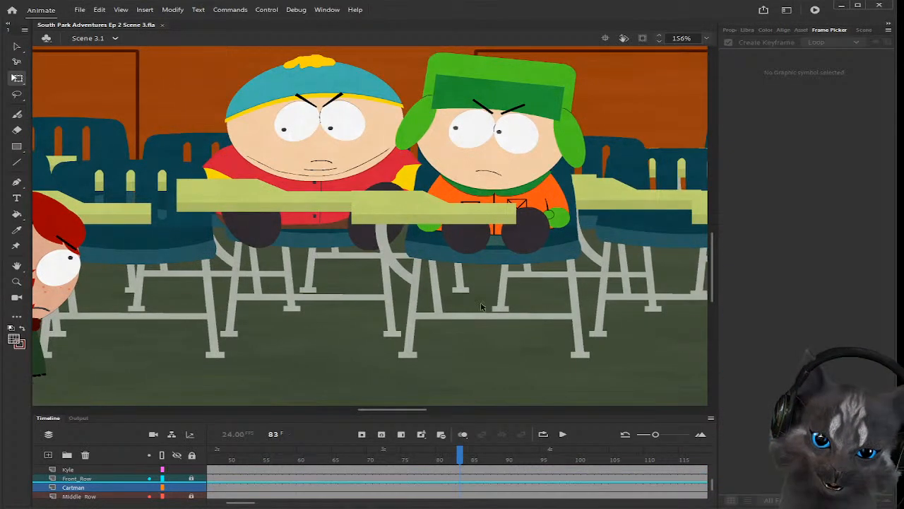
scroll(459, 264, "up", 3)
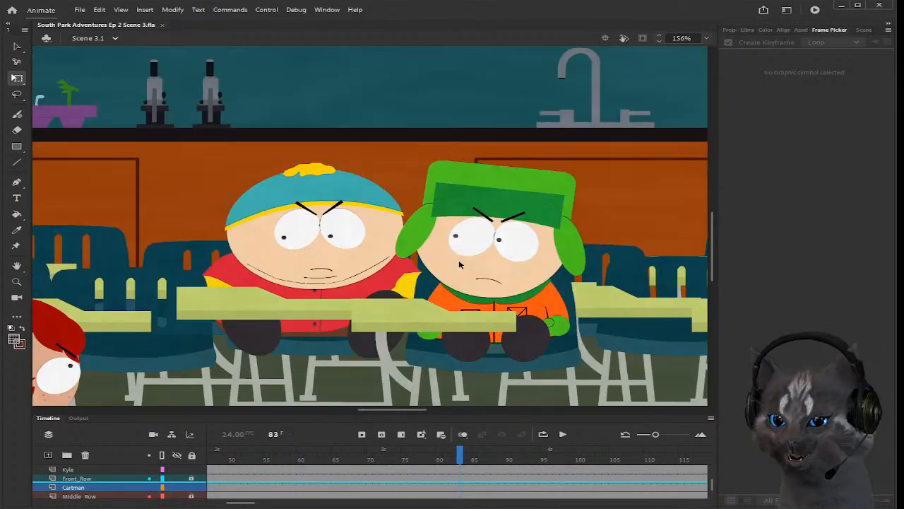
double_click(498, 262)
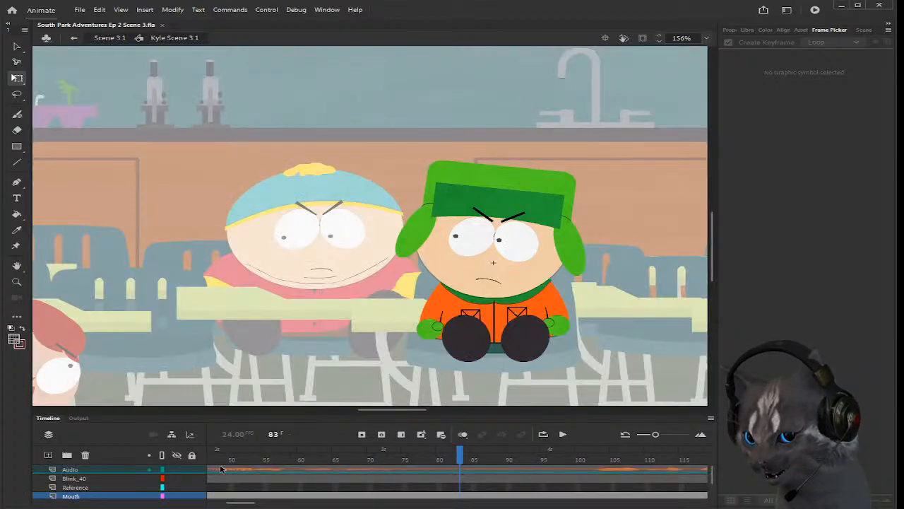
Step: Go to frame 2 of Kyle's timeline and delete both of his angry eyebrows
scroll(219, 470, "left", 5)
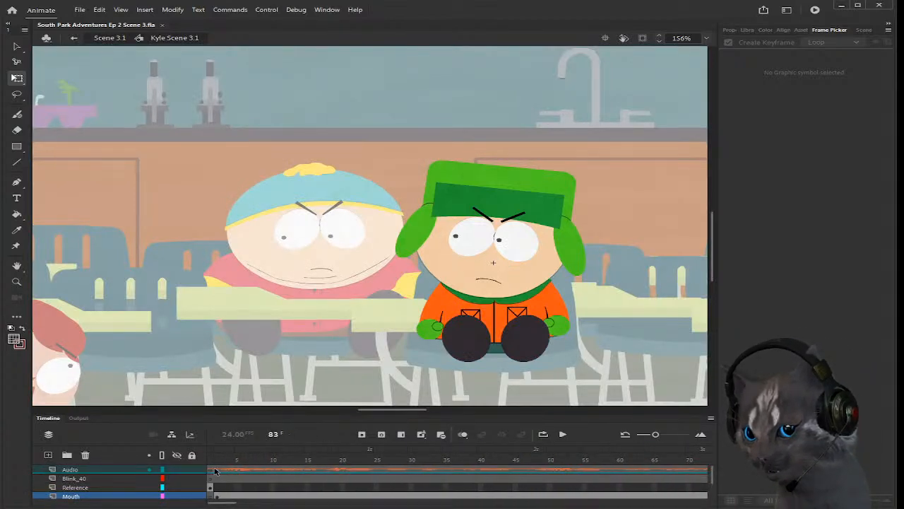
left_click(216, 471)
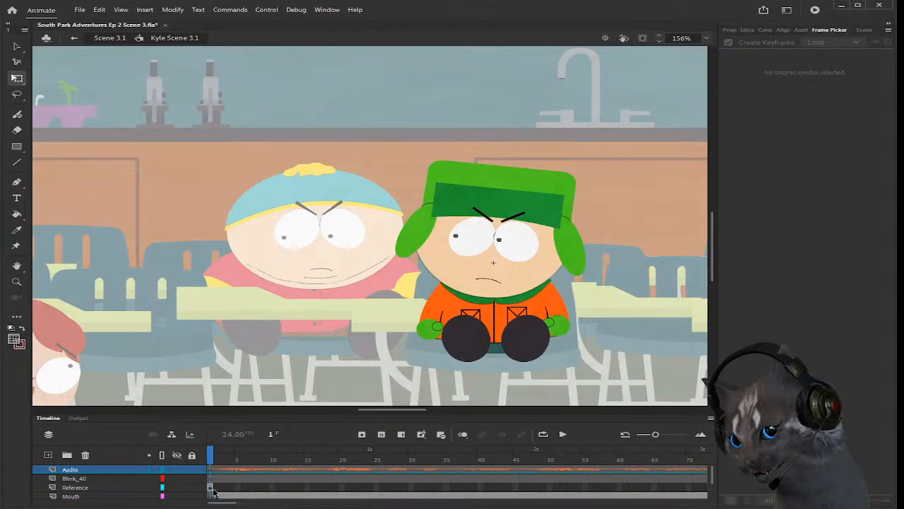
left_click(219, 470)
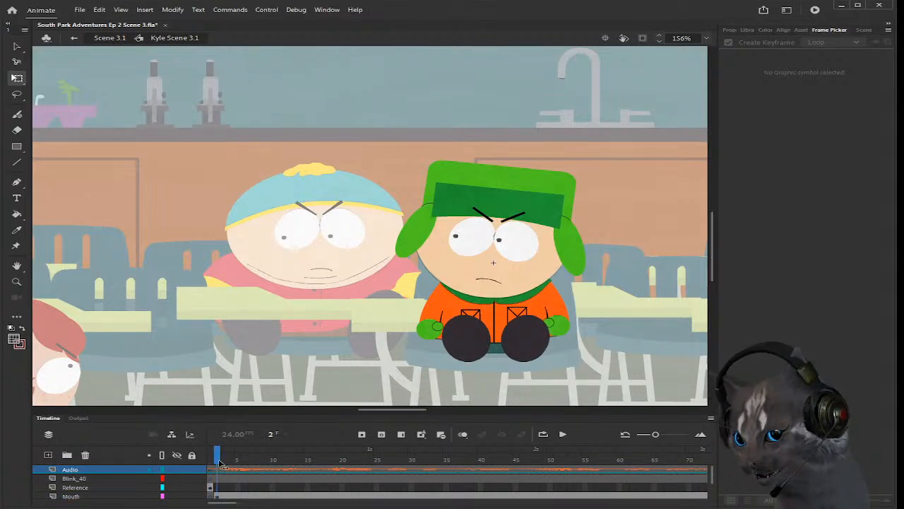
left_click(509, 246)
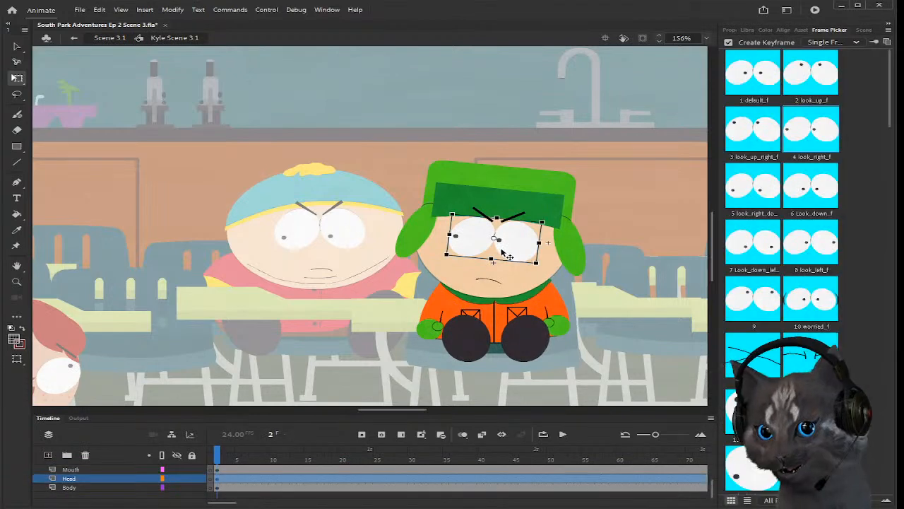
left_click(513, 215)
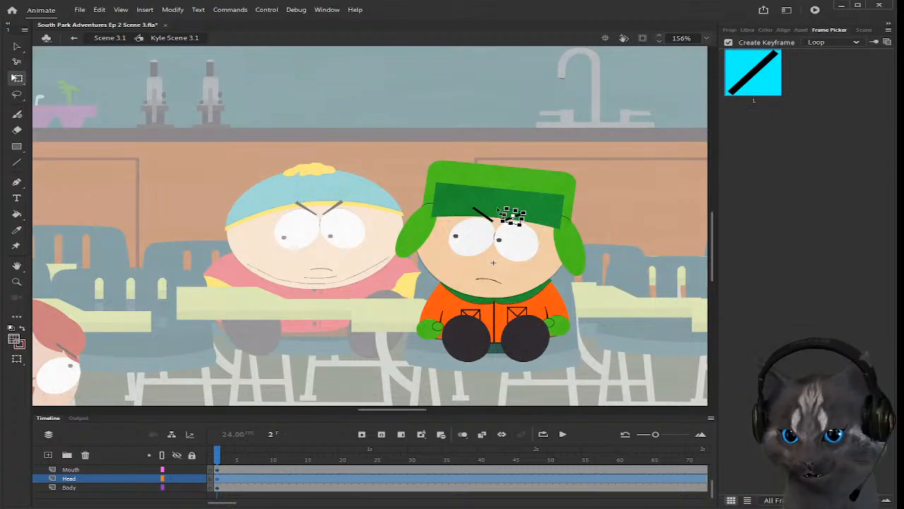
left_click(487, 217)
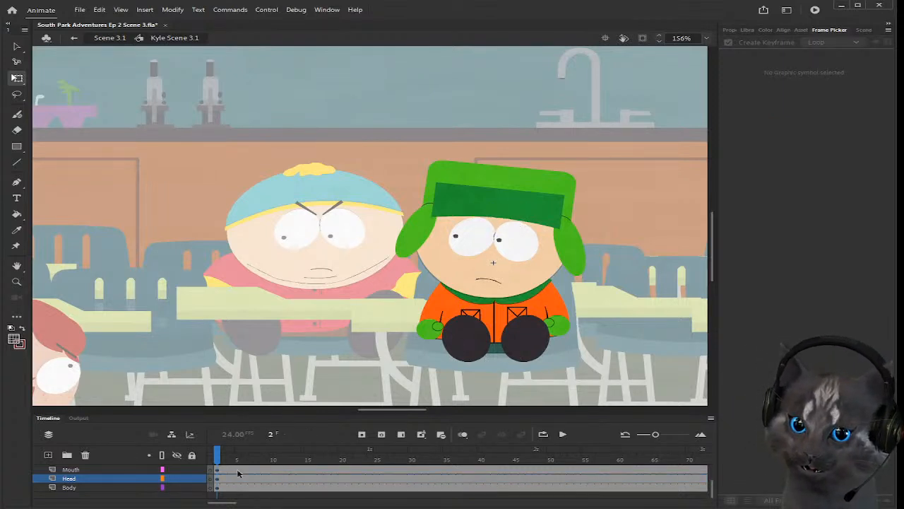
Step: Select Kyle's head together with his mouth at frame 2 and rotate them counterclockwise until upright
scroll(228, 463, "up", 2)
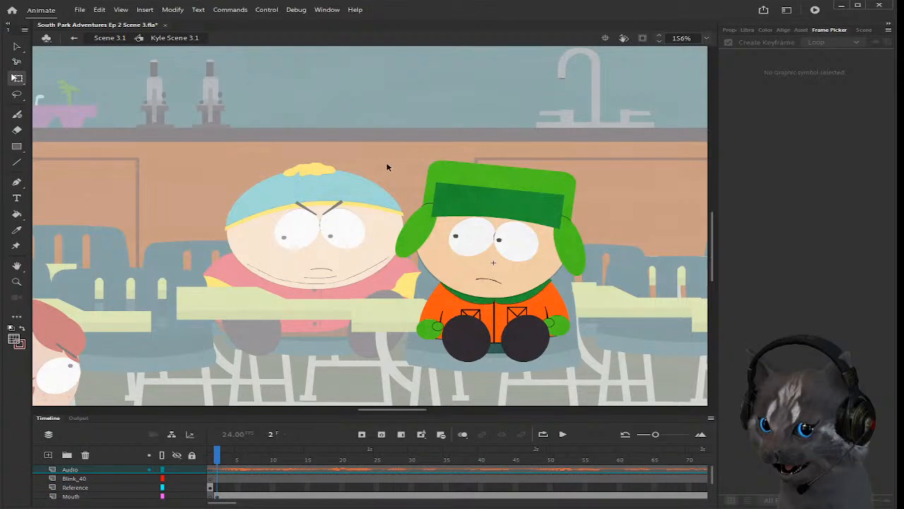
left_click(494, 284)
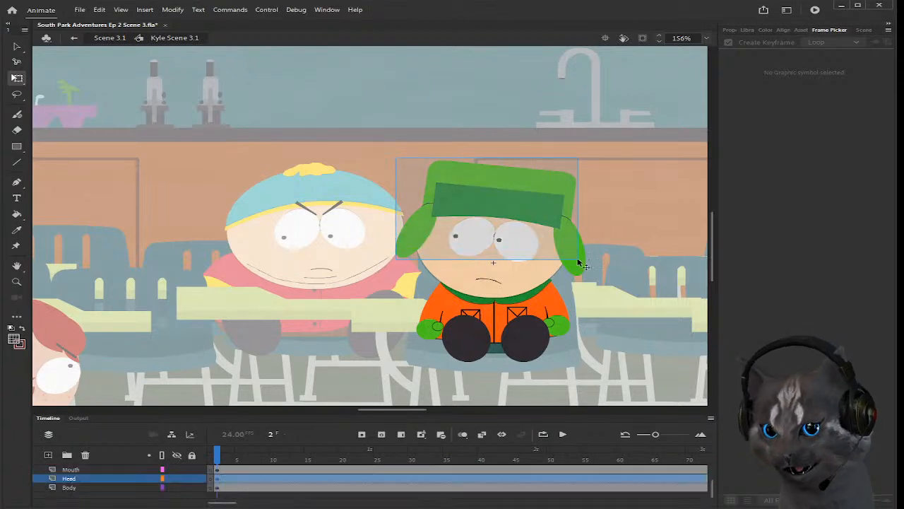
left_click(495, 285, "shift")
left_click_drag(611, 160, 603, 150)
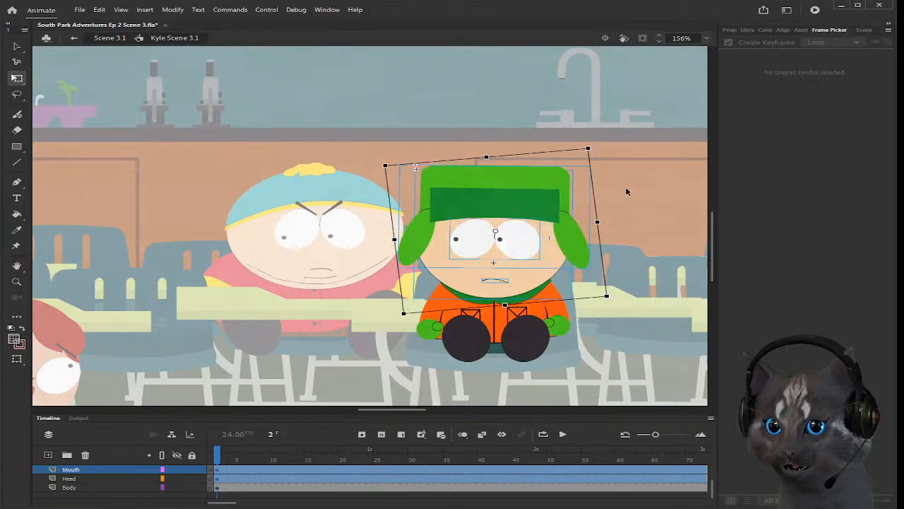
key("ctrl+z")
Step: Switch Kyle's eyes at frame 2 to pose 5, looking right and down
left_click(538, 237)
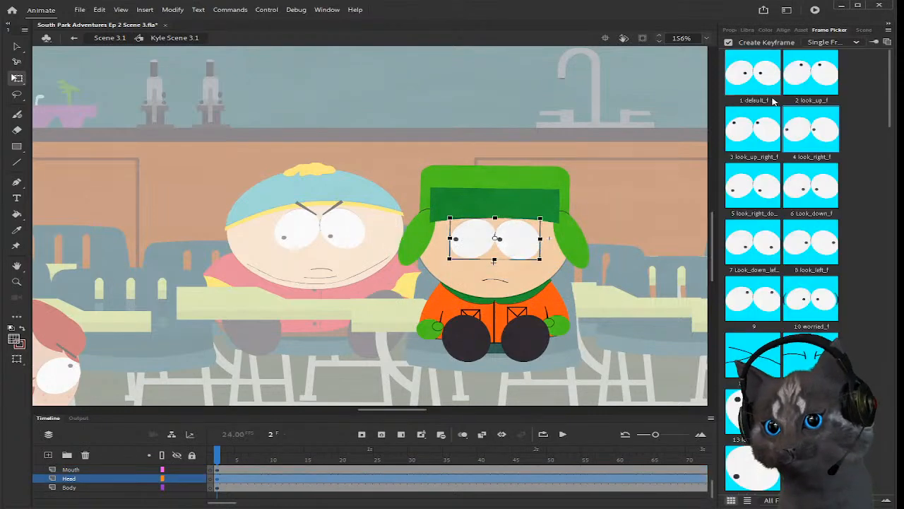
left_click(769, 178)
left_click(657, 275)
scroll(657, 275, "down", 3)
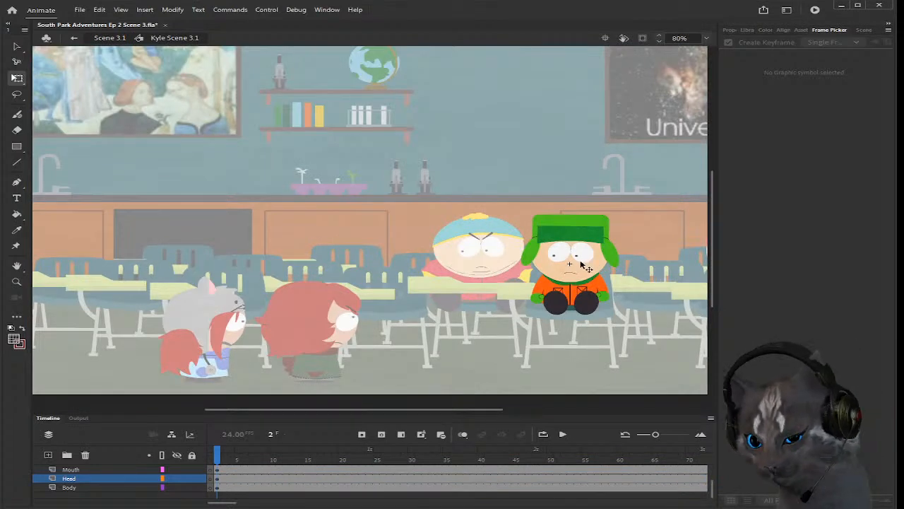
Step: Try the look_right_f pose on Kyle's eyes at frame 2
left_click(586, 262)
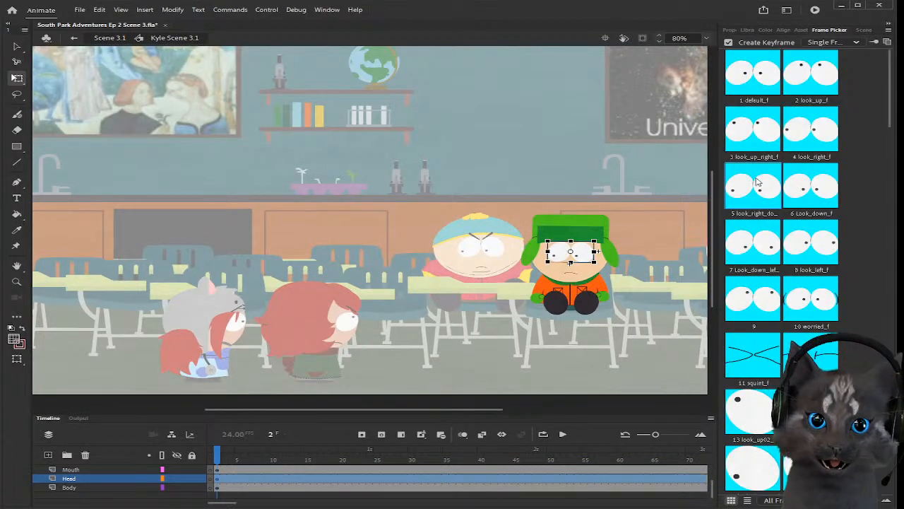
left_click(811, 130)
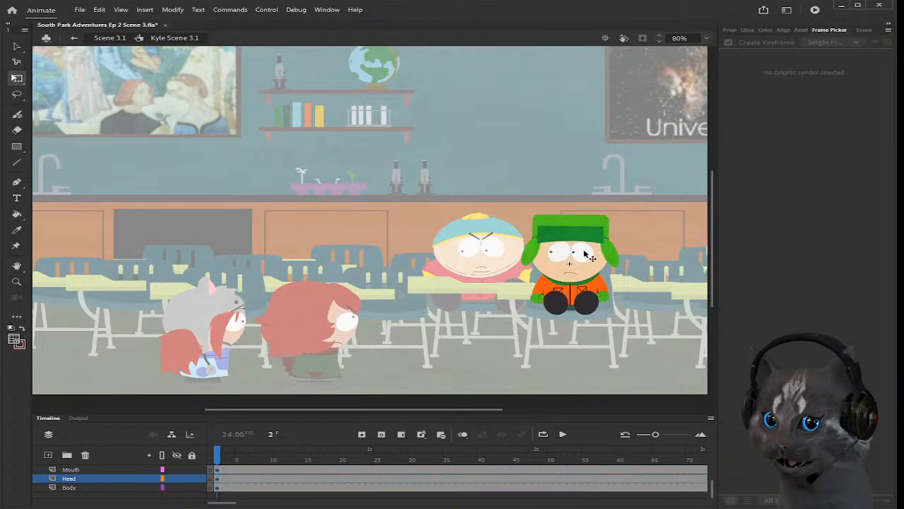
left_click(646, 314)
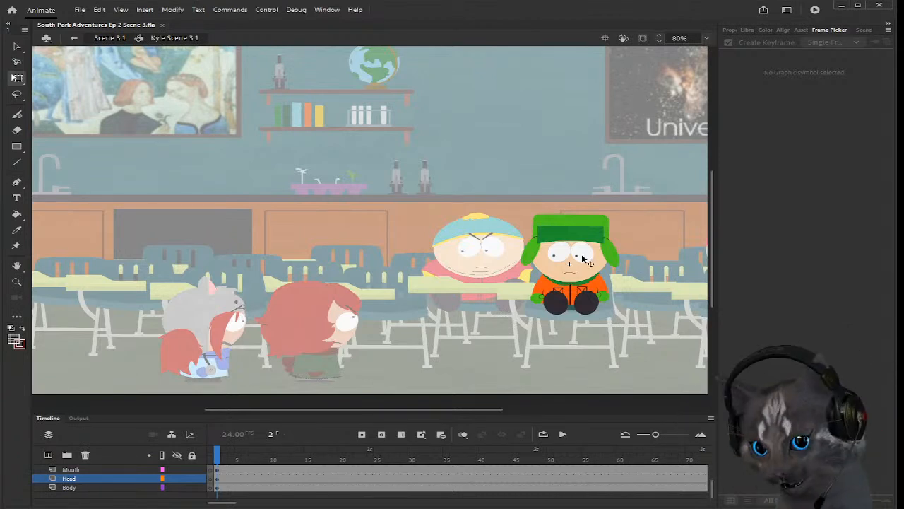
Step: Insert keyframes on Kyle's Mouth and Head layers at frame 14
scroll(594, 258, "up", 5)
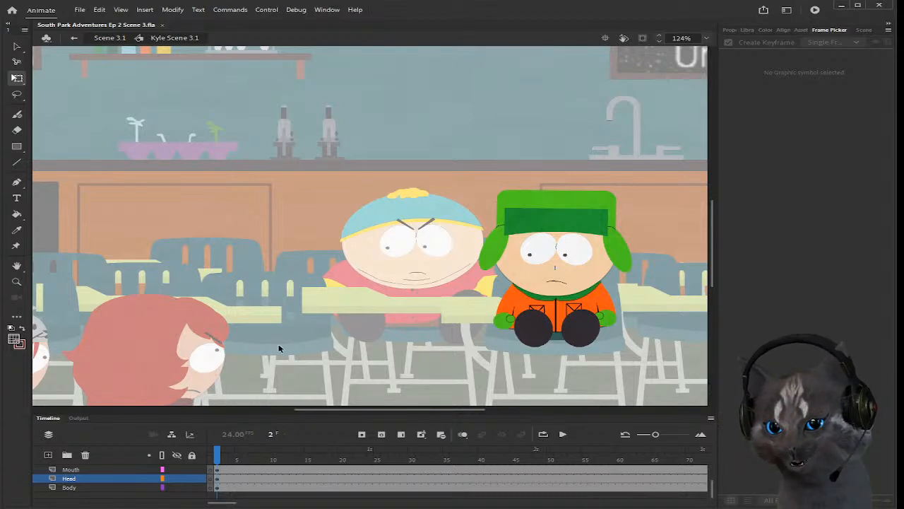
scroll(228, 478, "up", 1)
left_click_drag(217, 460, 300, 468)
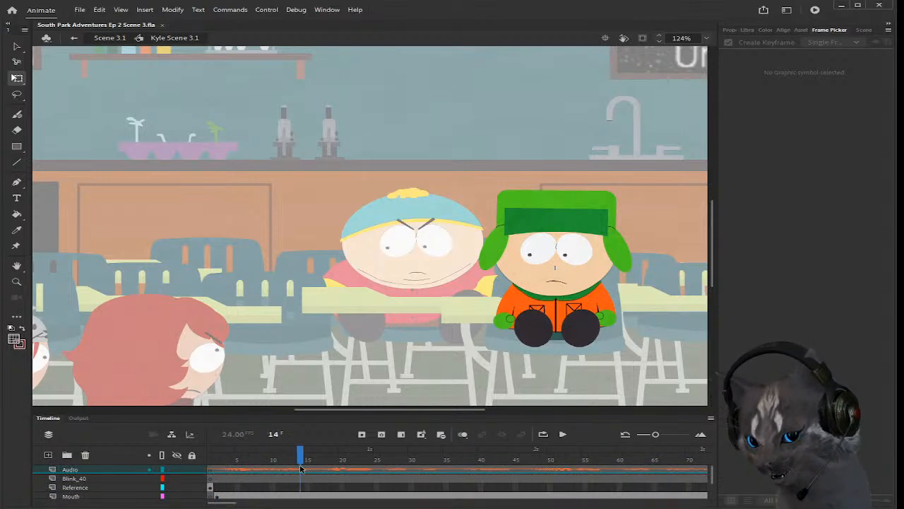
scroll(300, 480, "down", 1)
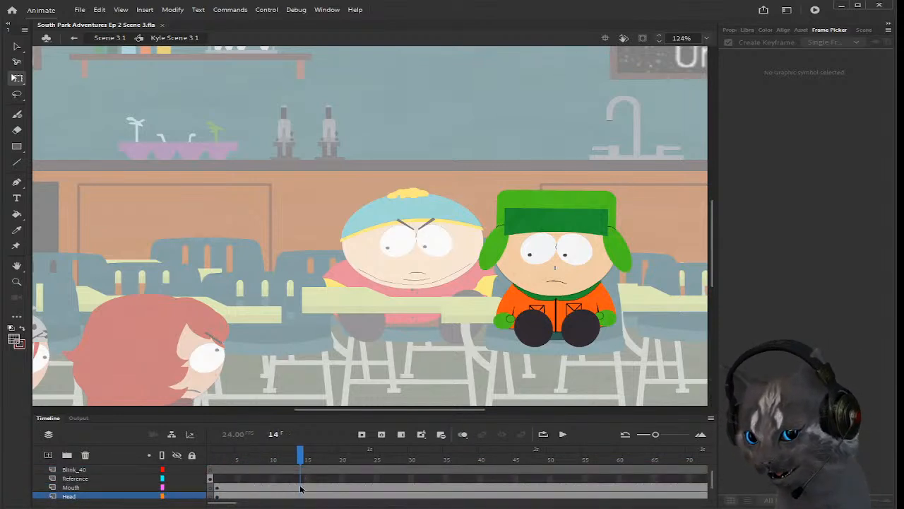
scroll(300, 489, "down", 1)
left_click(301, 484)
key("F6")
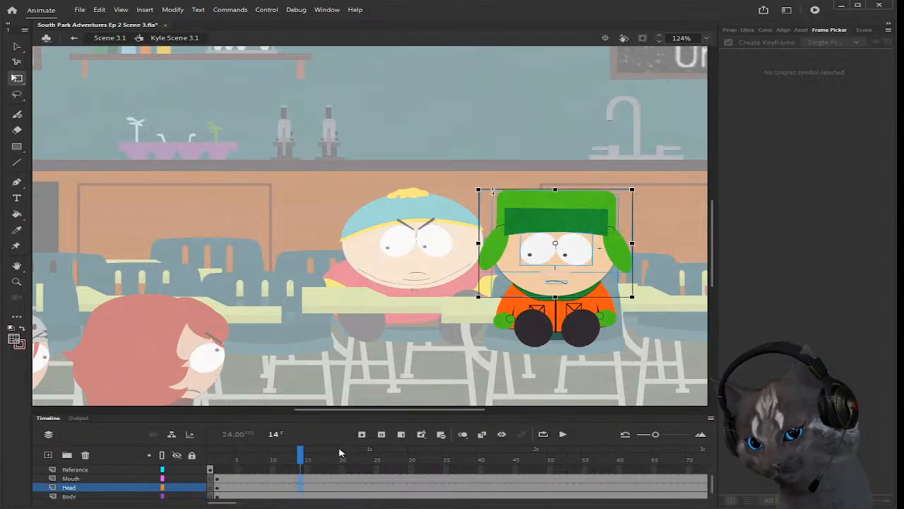
Step: Rotate Kyle's head together with his mouth slightly clockwise at frame 14
left_click_drag(639, 301, 622, 310)
key("ctrl+z")
left_click(654, 294)
left_click(596, 255)
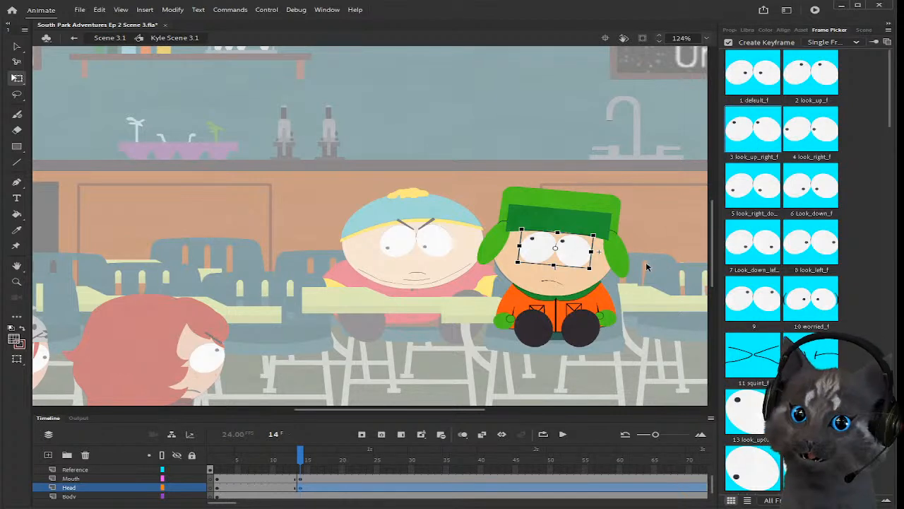
left_click(487, 217)
left_click_drag(455, 185, 621, 266)
left_click(557, 284, "shift")
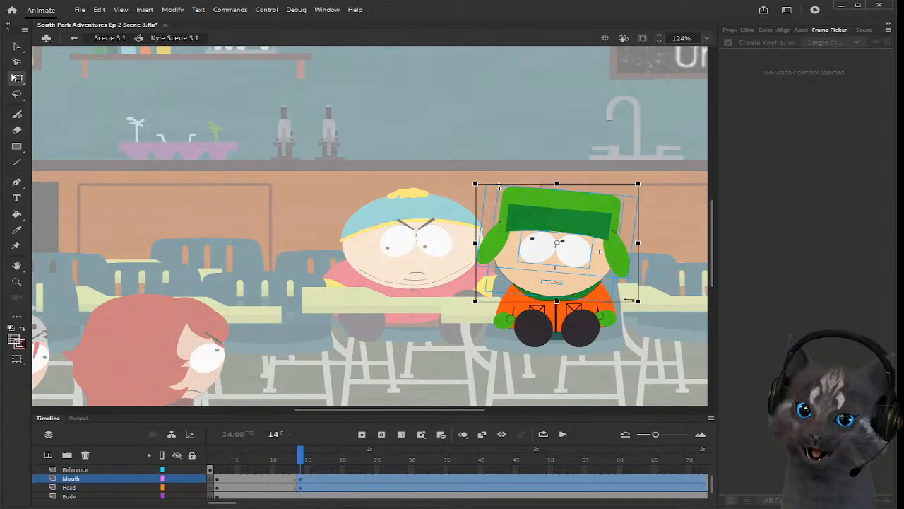
mouse_move(646, 308)
left_mouse_down()
mouse_move(656, 304)
mouse_move(645, 311)
left_mouse_up()
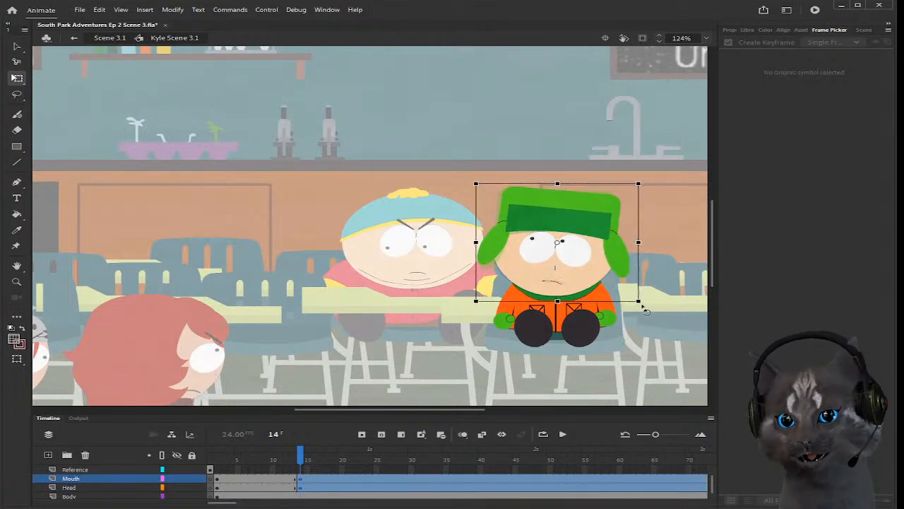
Step: Set Kyle's eyes at frame 14 to the look_right_f pose
left_click(576, 254)
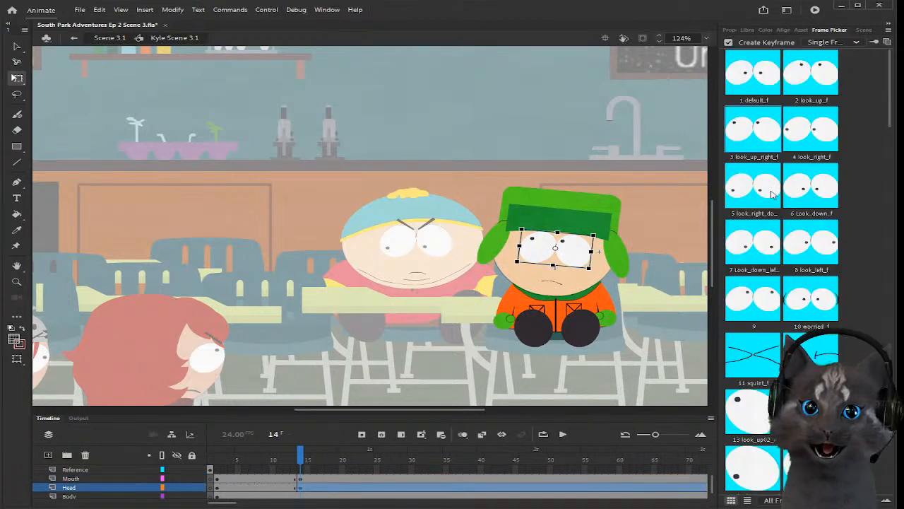
left_click(794, 139)
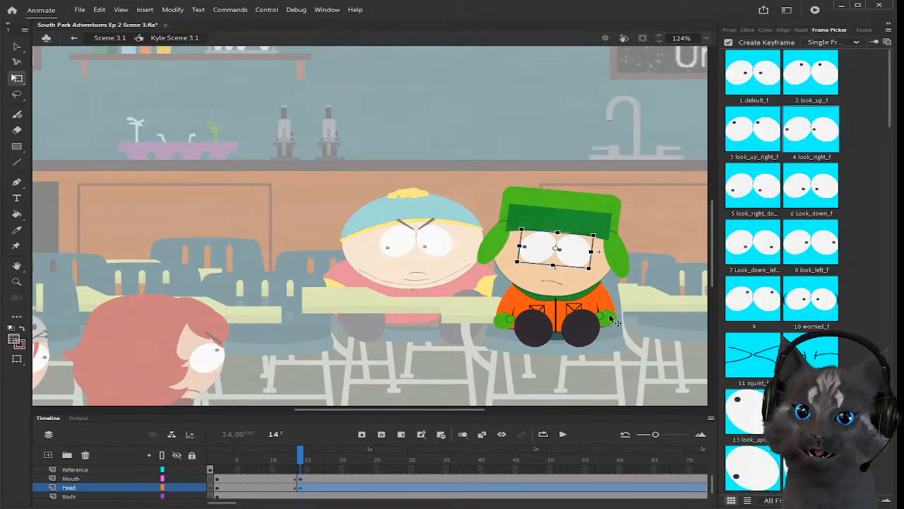
left_click(629, 372)
left_click_drag(299, 463, 304, 464)
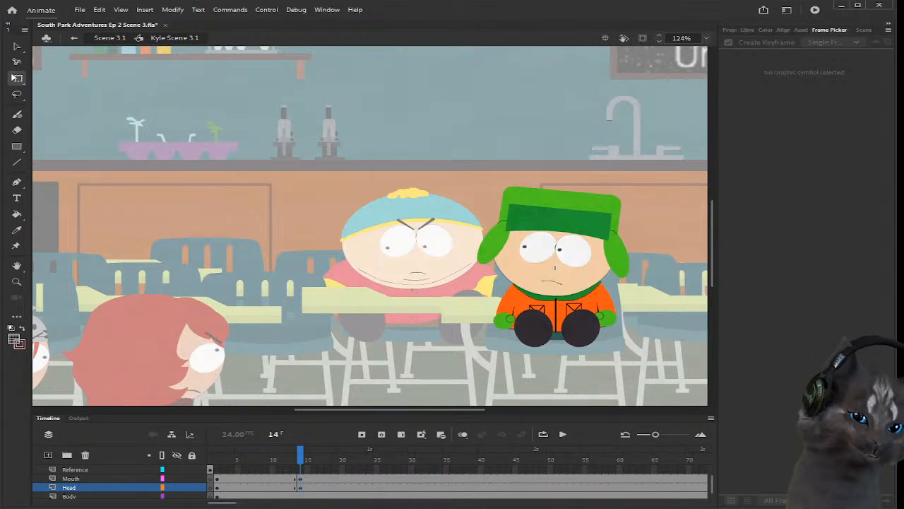
scroll(246, 359, "down", 2)
scroll(220, 339, "up", 2)
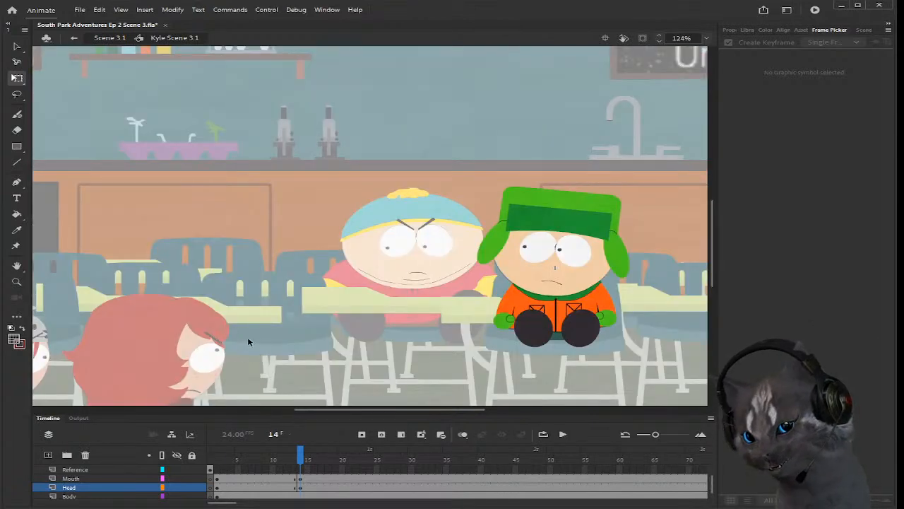
scroll(277, 336, "down", 2)
mouse_move(359, 412)
left_mouse_down()
mouse_move(329, 409)
mouse_move(343, 412)
left_mouse_up()
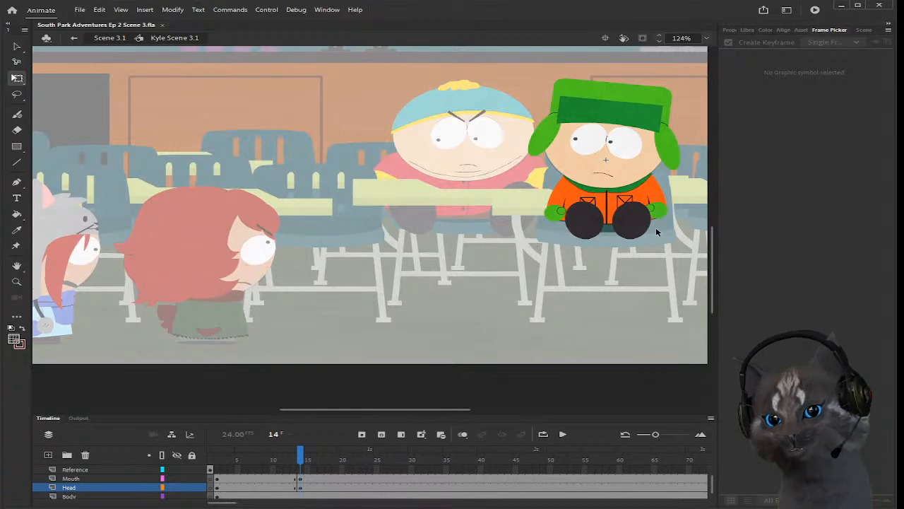
scroll(655, 227, "up", 3)
scroll(521, 262, "down", 3)
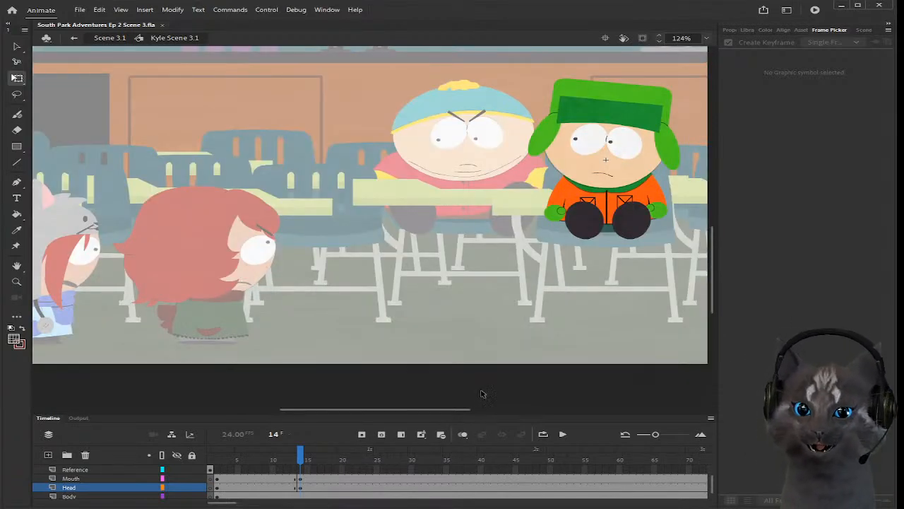
Step: Scrub through the audio to frame 58 and insert a keyframe there on Kyle's Mouth layer
left_click_drag(300, 460, 302, 459)
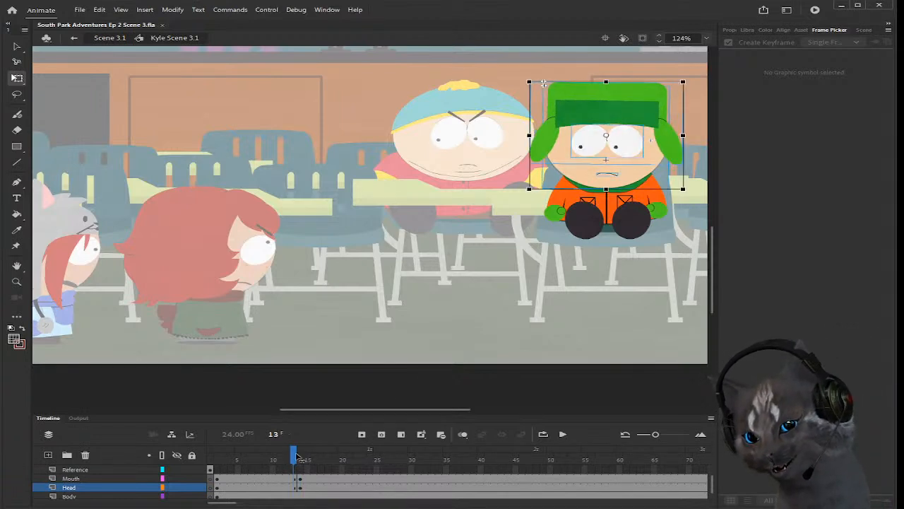
scroll(318, 469, "up", 1)
left_click_drag(295, 455, 445, 468)
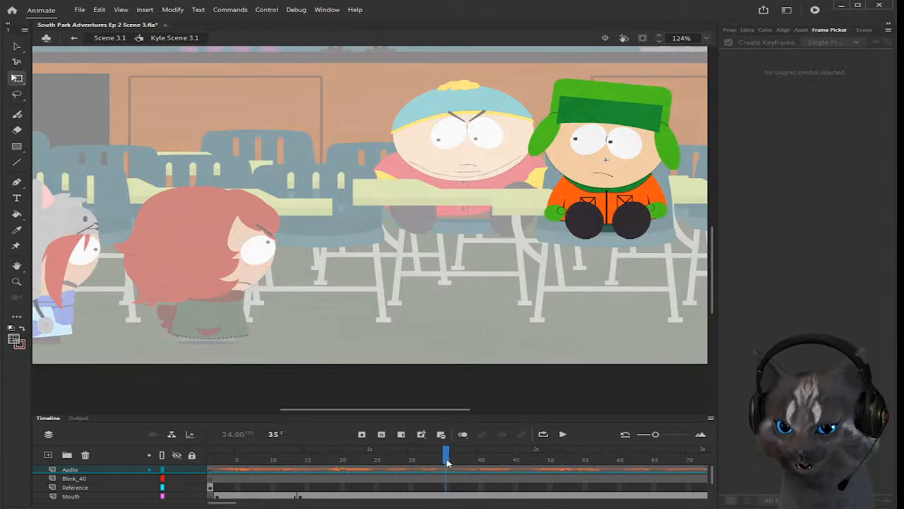
left_click_drag(447, 462, 531, 463)
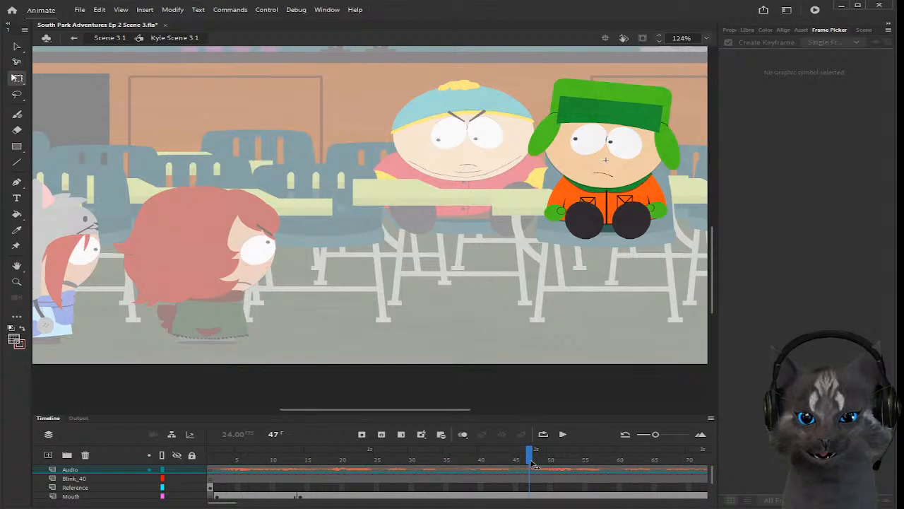
left_click_drag(531, 463, 606, 464)
scroll(609, 468, "down", 1)
scroll(609, 468, "up", 2)
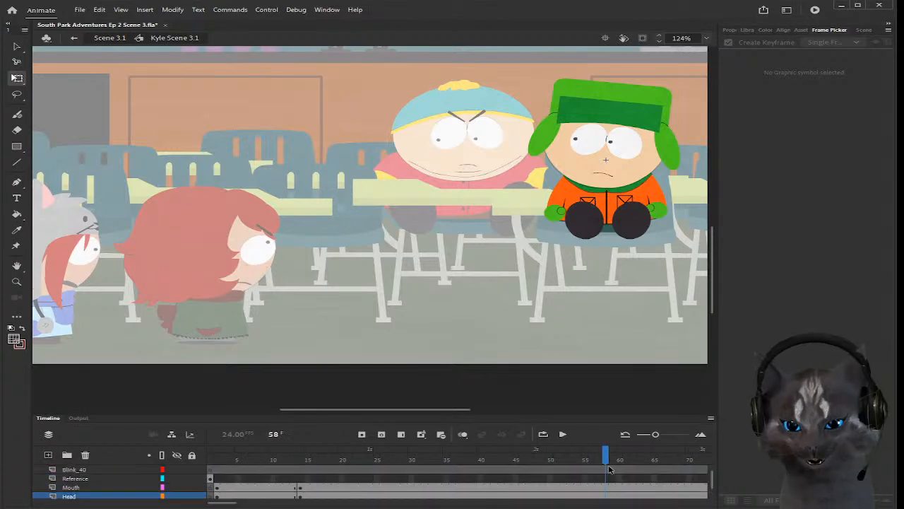
left_click(606, 488)
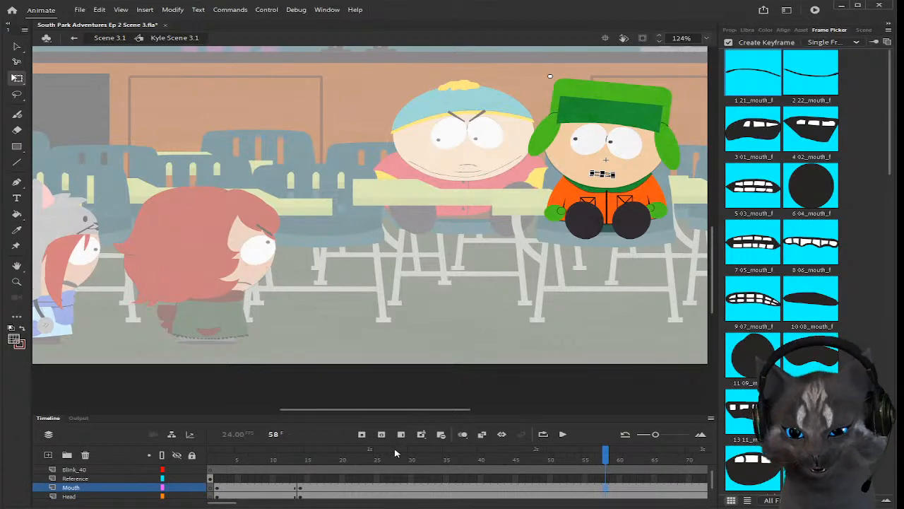
left_click(363, 435)
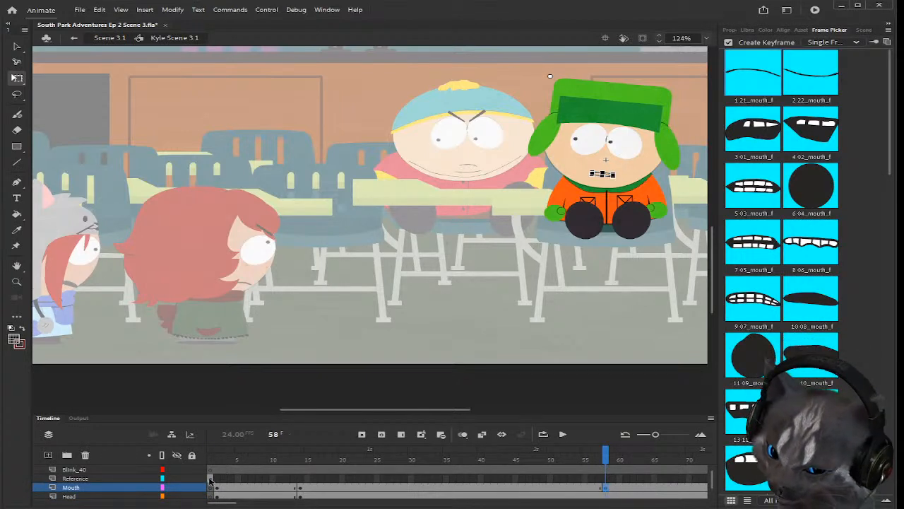
Step: Copy both angry eyebrows from inside the full Kyle model on the Reference layer at frame 1, then return to Kyle's timeline
left_click(210, 478)
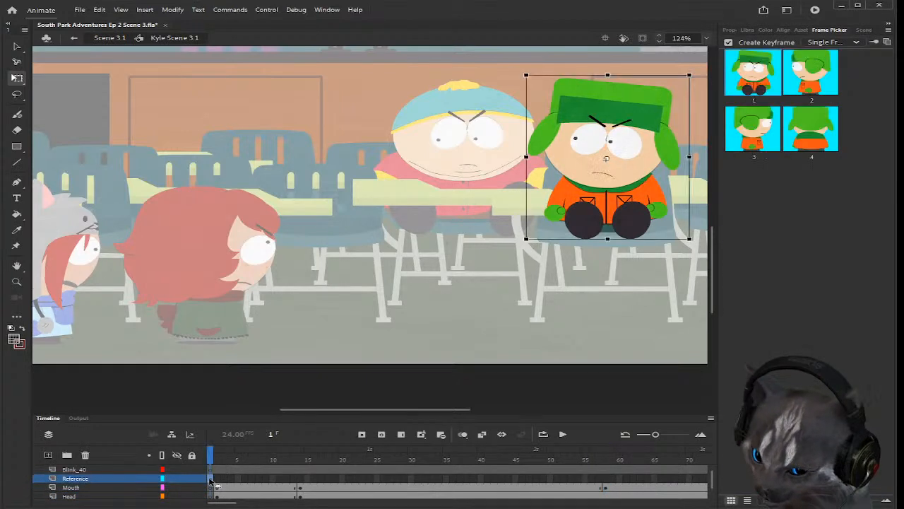
double_click(625, 125)
left_click(625, 124)
left_click(624, 122)
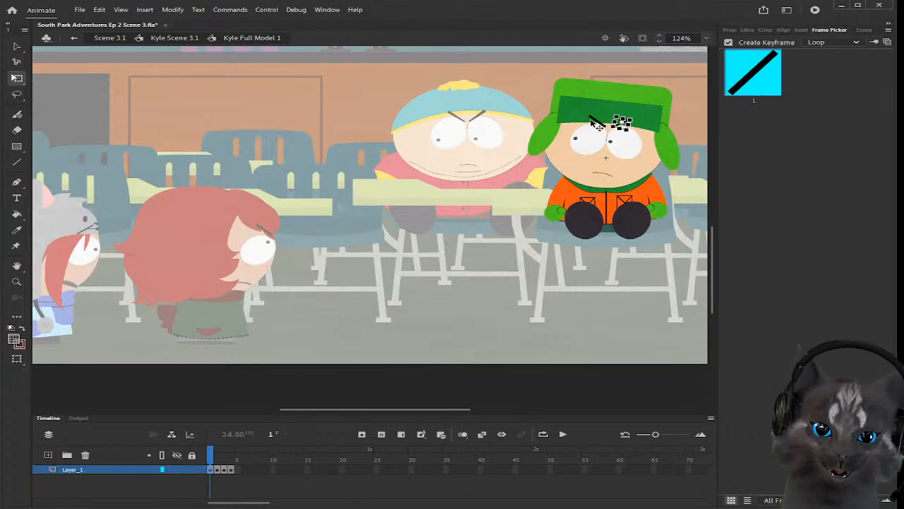
left_click(598, 122, "shift")
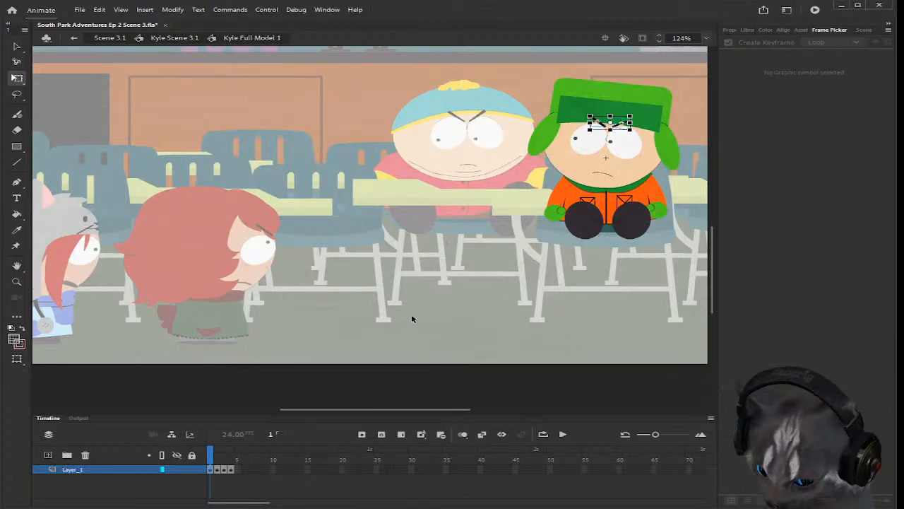
double_click(412, 290)
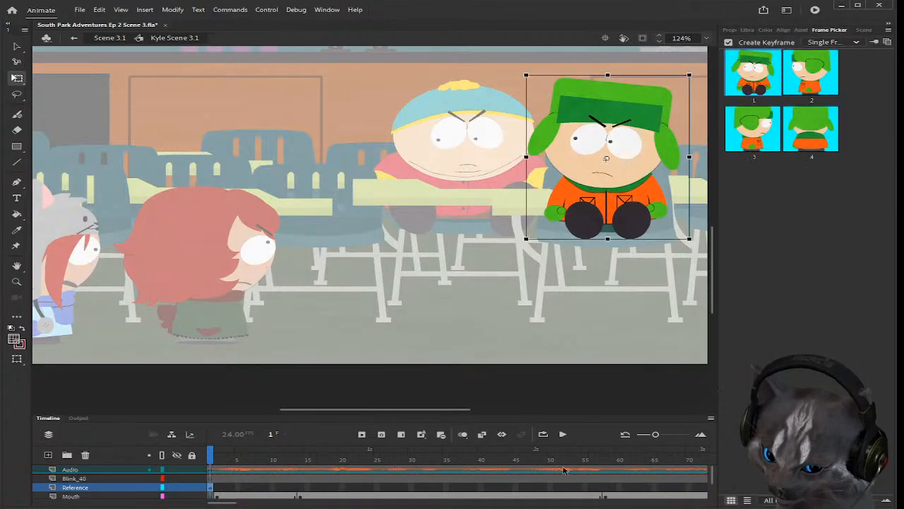
Step: Paste the copied angry eyebrows into frame 58 of Kyle's Mouth layer
left_click(606, 488)
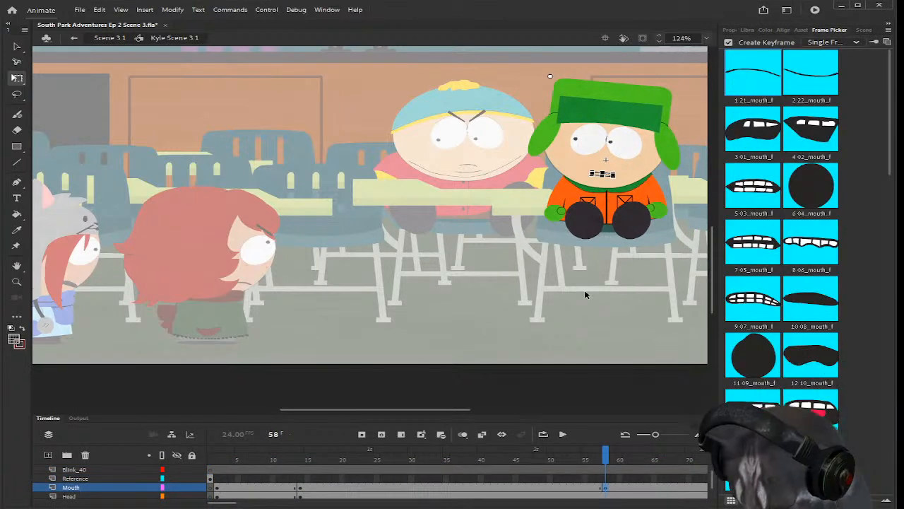
key("ctrl+shift+v")
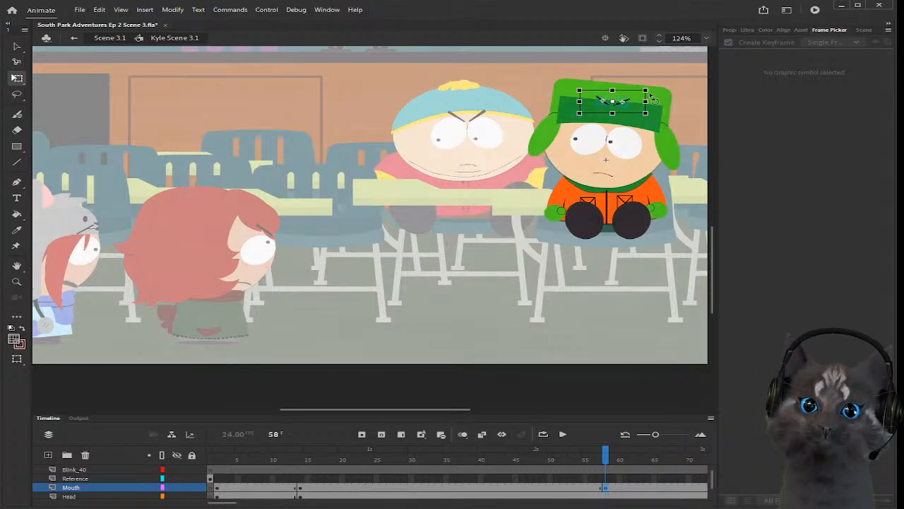
key("ctrl+z")
scroll(649, 75, "up", 5)
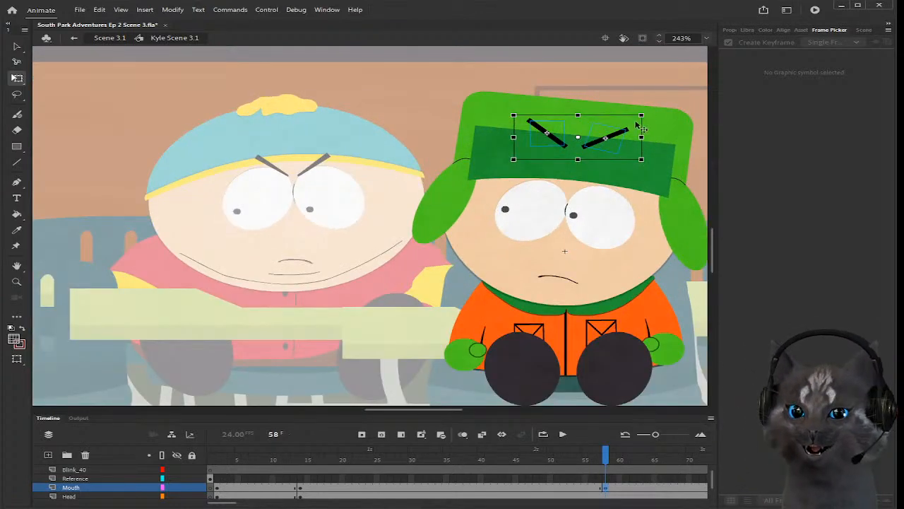
Step: Move the pasted eyebrows beside the red-haired character's eyebrow and scale them down to a matching size
left_click_drag(625, 139, 322, 283)
scroll(618, 174, "down", 5)
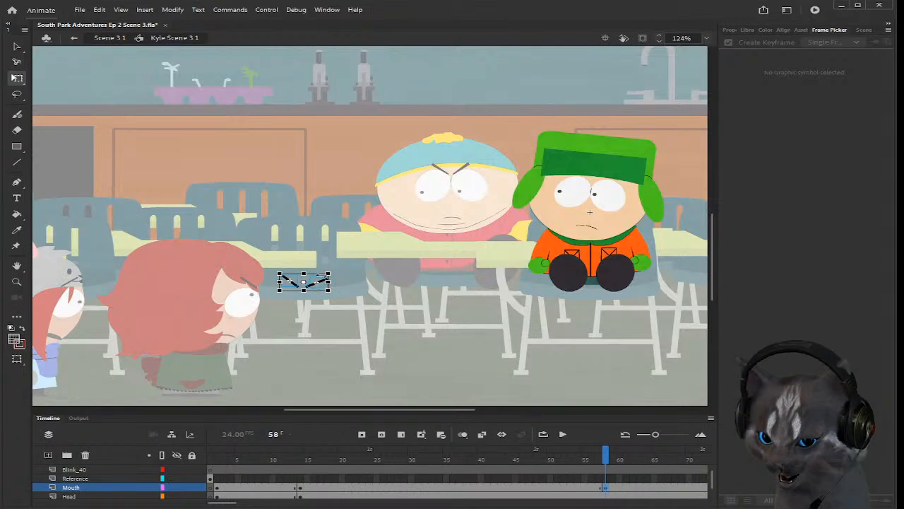
scroll(319, 282, "up", 4)
left_click_drag(314, 289, 256, 296)
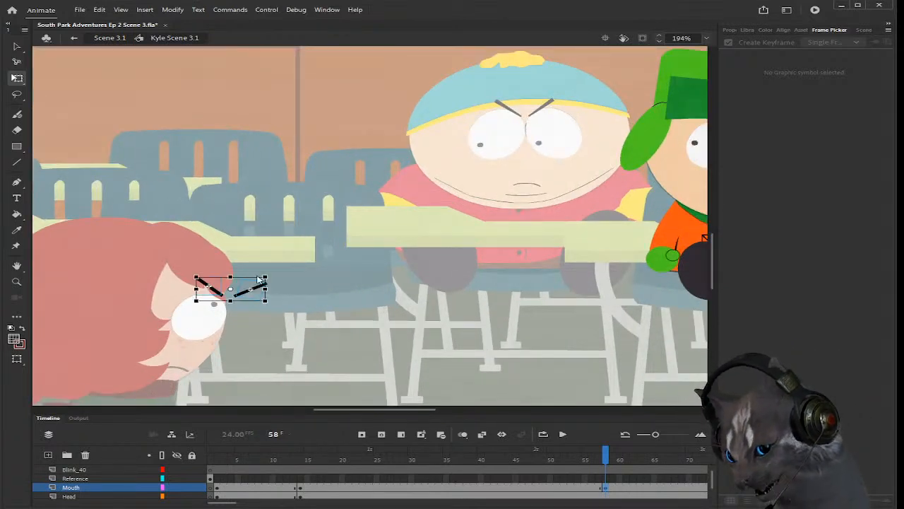
Step: Move the resized eyebrows back to Kyle and place them just above his eyes at frame 58
left_click_drag(263, 292, 598, 200)
scroll(422, 278, "down", 3)
scroll(645, 198, "up", 3)
scroll(645, 198, "up", 2)
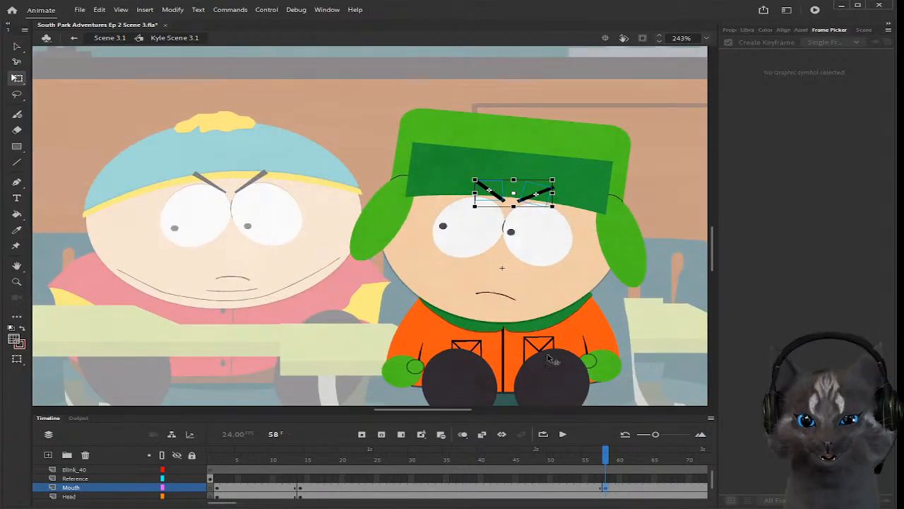
Step: Tilt Kyle's head, eyes, mouth and eyebrows slightly further clockwise at frame 58, nudge them down, and check against the Reference layer
scroll(618, 485, "down", 1)
left_click(608, 489)
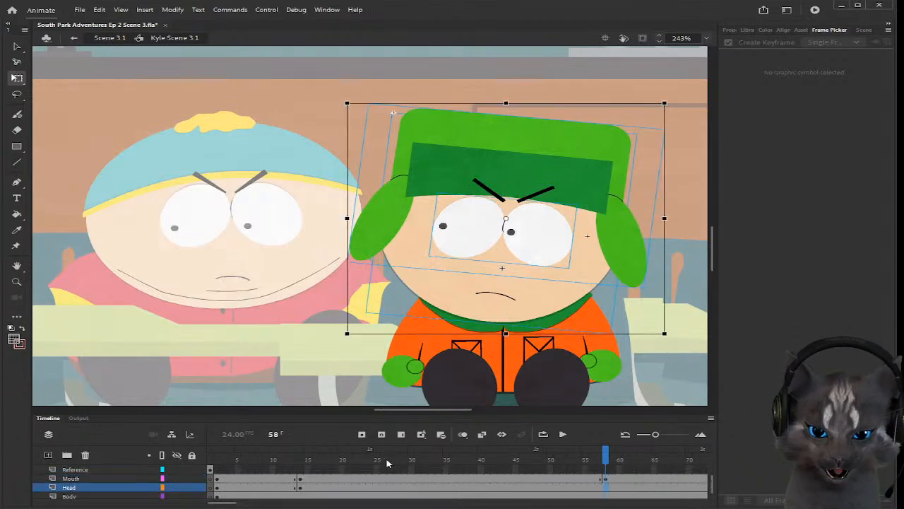
left_click_drag(606, 479, 608, 487)
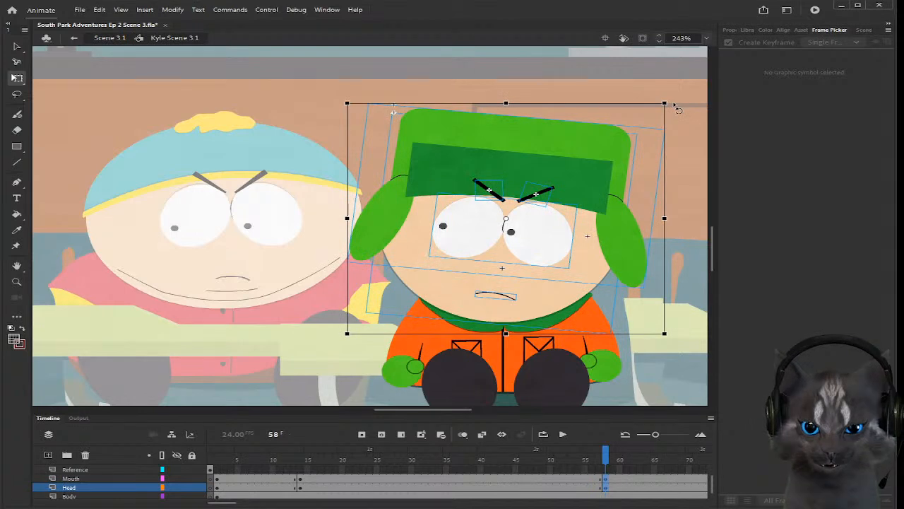
left_click_drag(676, 107, 679, 114)
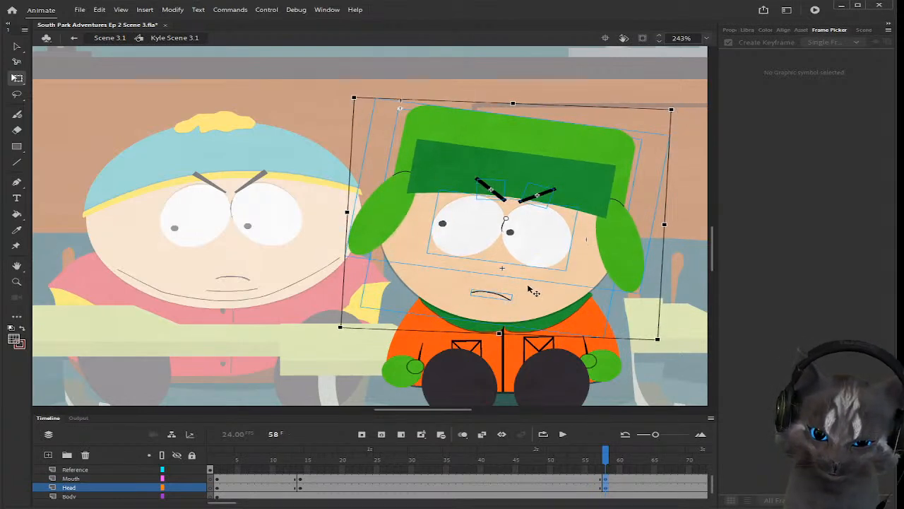
left_click_drag(533, 280, 533, 284)
left_click(256, 324)
left_click_drag(607, 459, 616, 459)
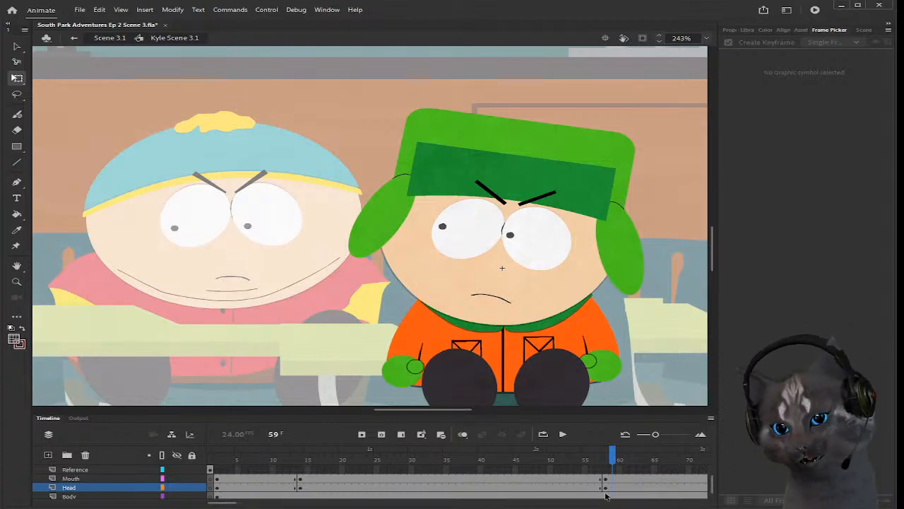
mouse_move(614, 454)
left_mouse_down()
mouse_move(604, 459)
mouse_move(612, 458)
left_mouse_up()
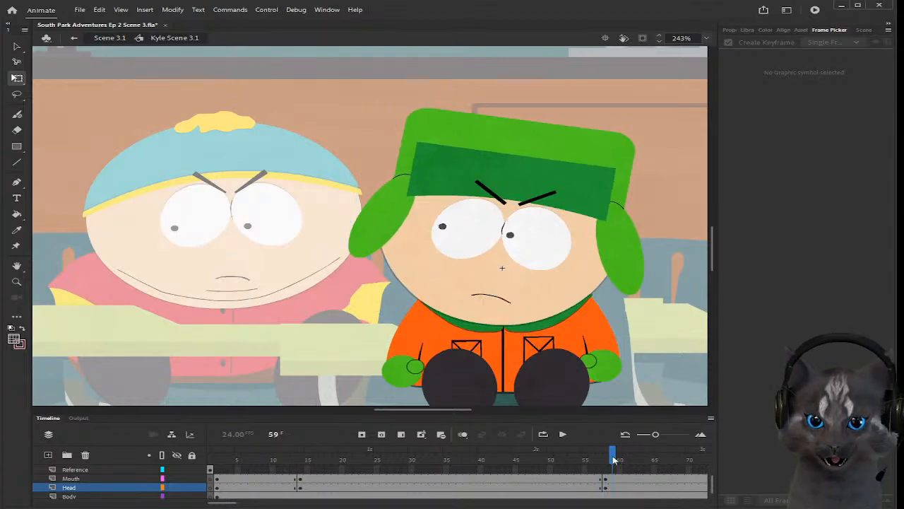
left_click(210, 469)
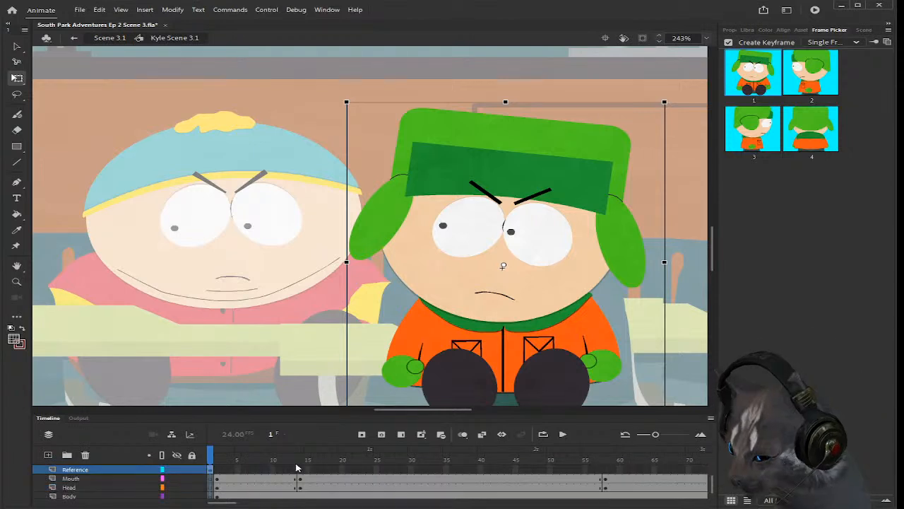
Step: Add keyframes at frames 40 and 41 on Kyle's Mouth and Head layers
left_click(481, 459)
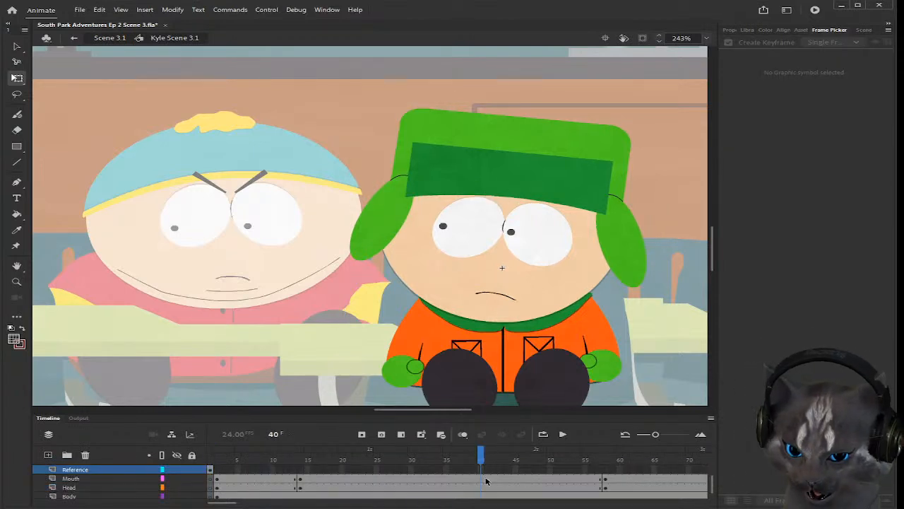
left_click(481, 486)
key("F6")
left_click(488, 486)
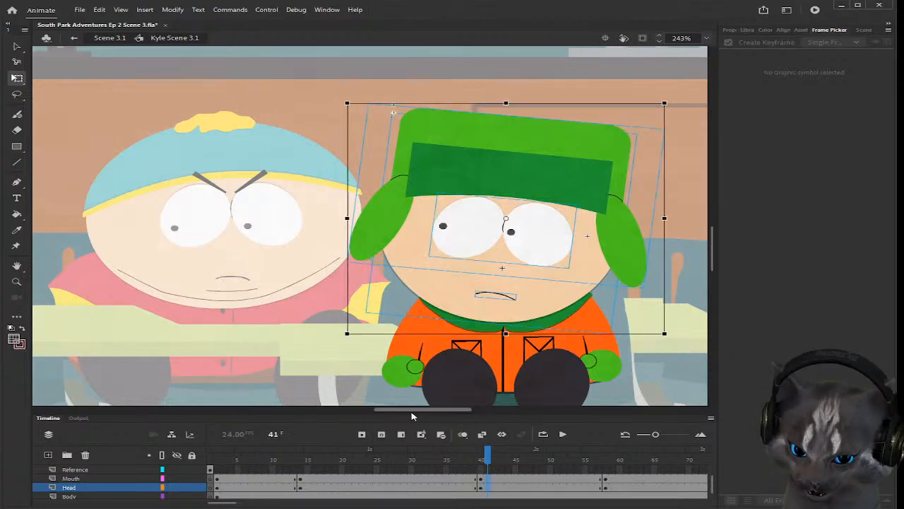
left_click(481, 488)
Step: Swap Kyle's eyes at frame 40 for the closed-eyes pose to create a one-frame blink, and preview it through frame 59
left_click(565, 253)
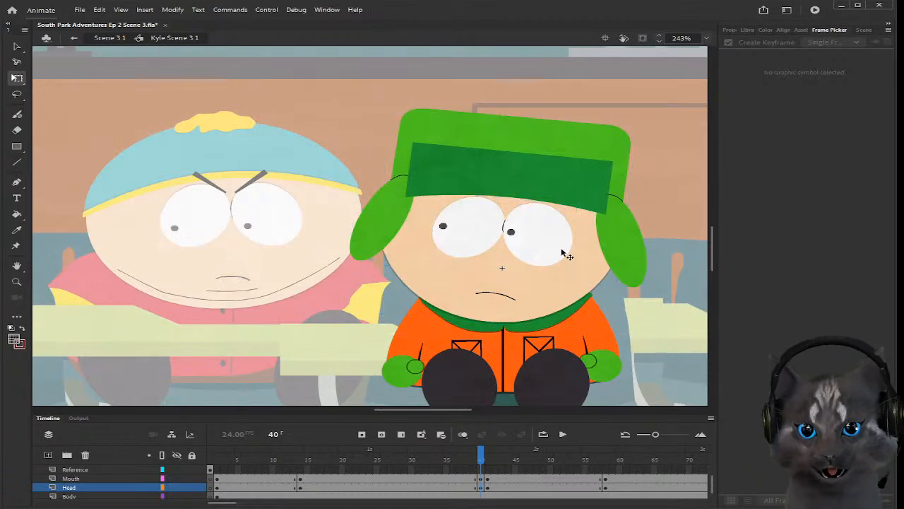
scroll(752, 385, "down", 6)
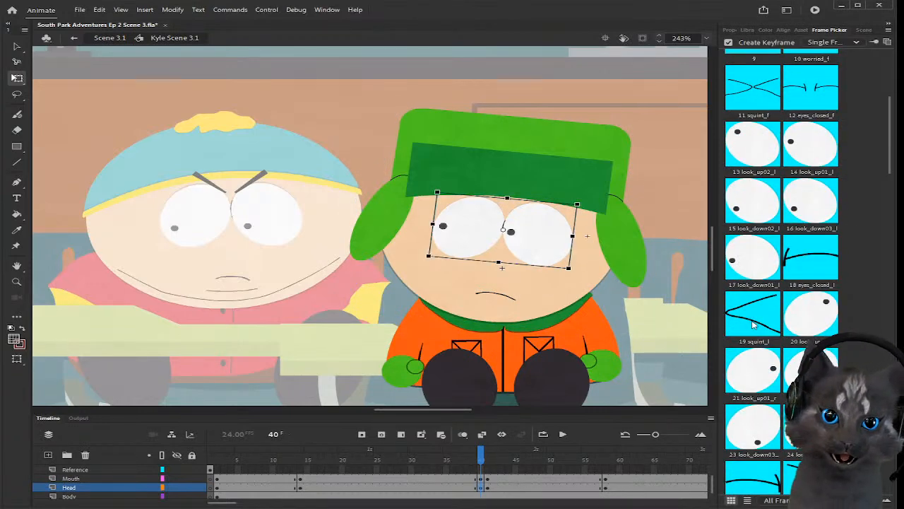
left_click(752, 385)
left_click(274, 214)
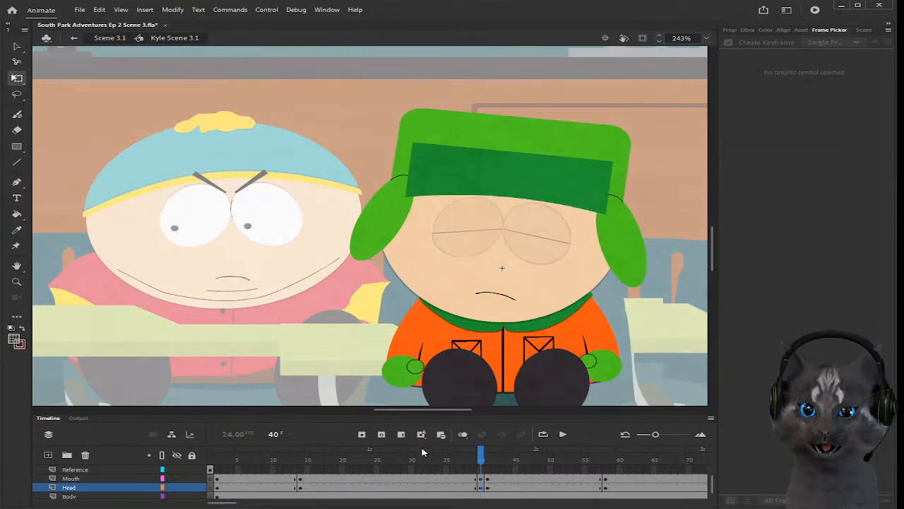
left_click(481, 486)
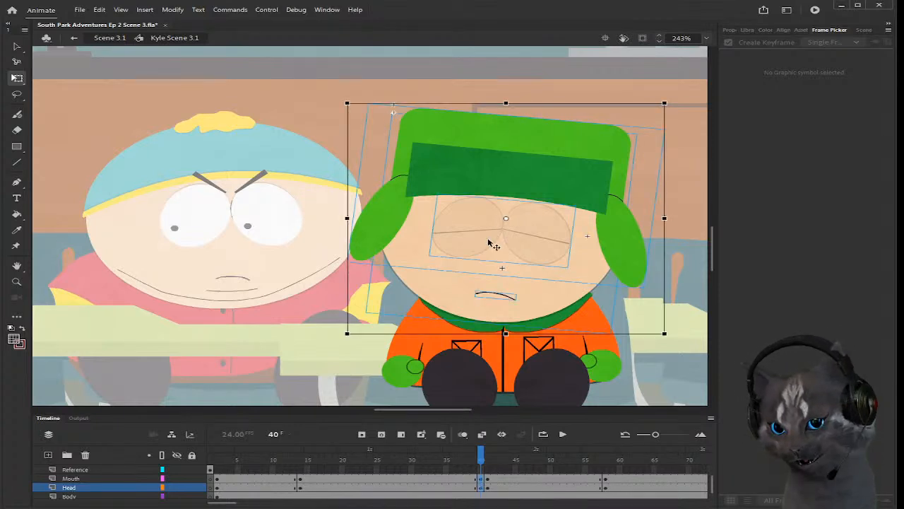
left_click(477, 461)
left_click_drag(478, 461, 614, 463)
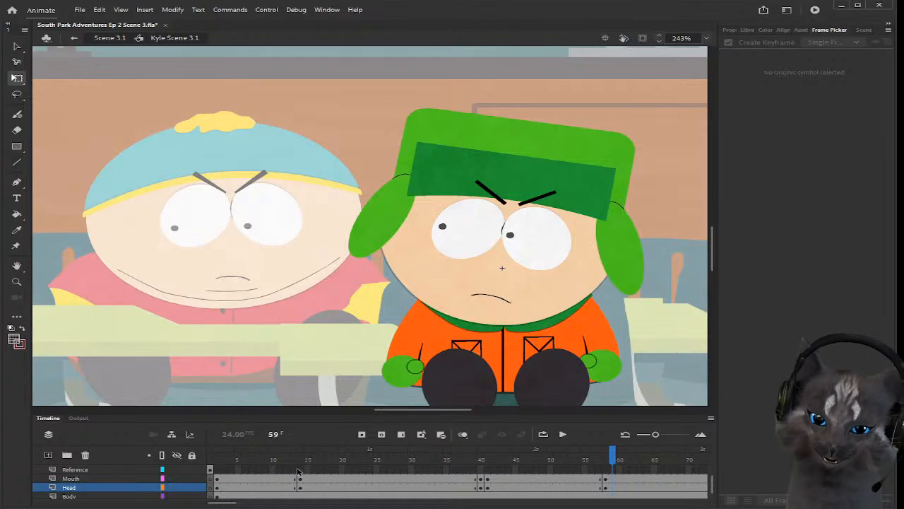
Step: Compare Kyle's frame 1 reference pose with his current pose and review his timeline and audio from frame 62 onward
left_click(212, 470)
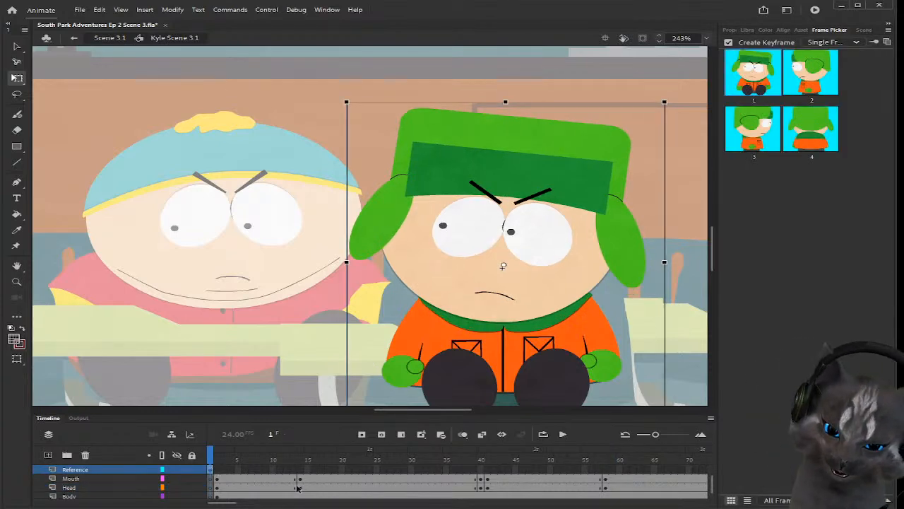
left_click_drag(235, 502, 256, 502)
left_click(265, 458)
left_click(286, 457)
scroll(299, 466, "up", 1)
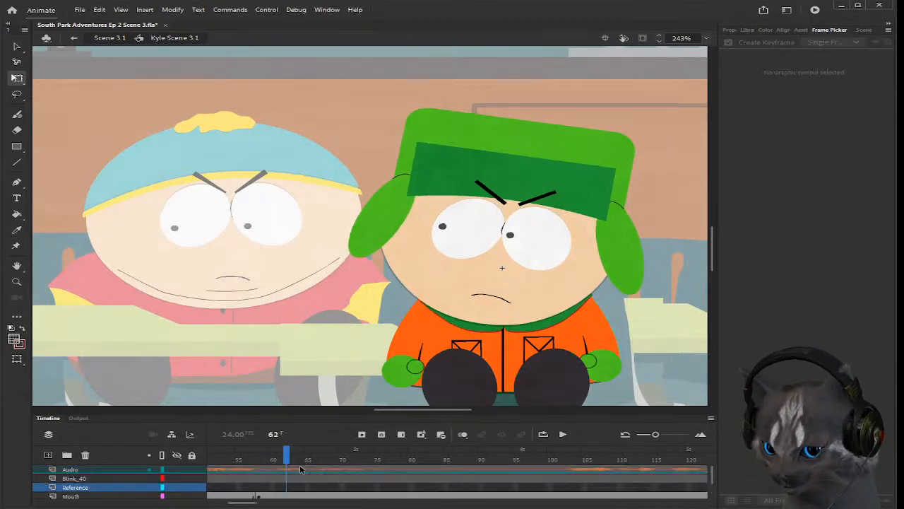
left_click_drag(288, 456, 420, 459)
Step: Return to Scene 3.1, frame Cartman and Kyle together, and play the scene back from frame 1
double_click(243, 209)
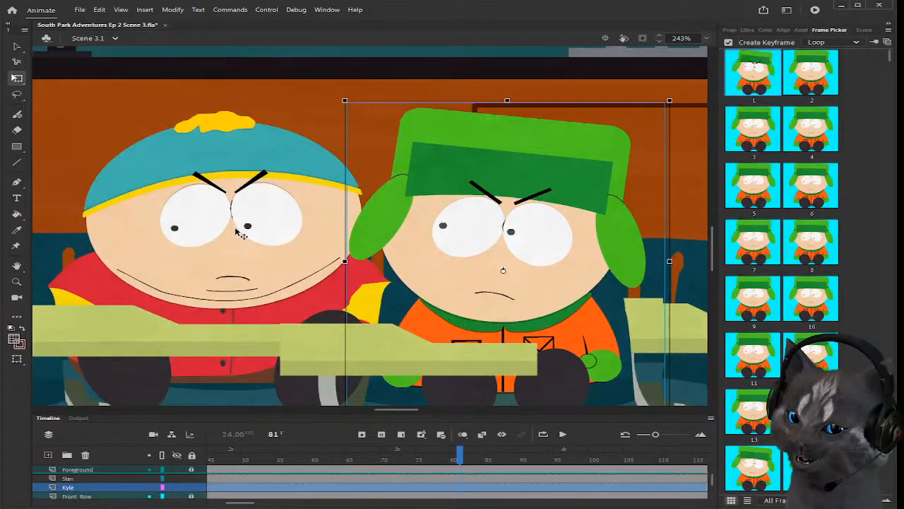
scroll(237, 231, "down", 4)
scroll(159, 277, "up", 1)
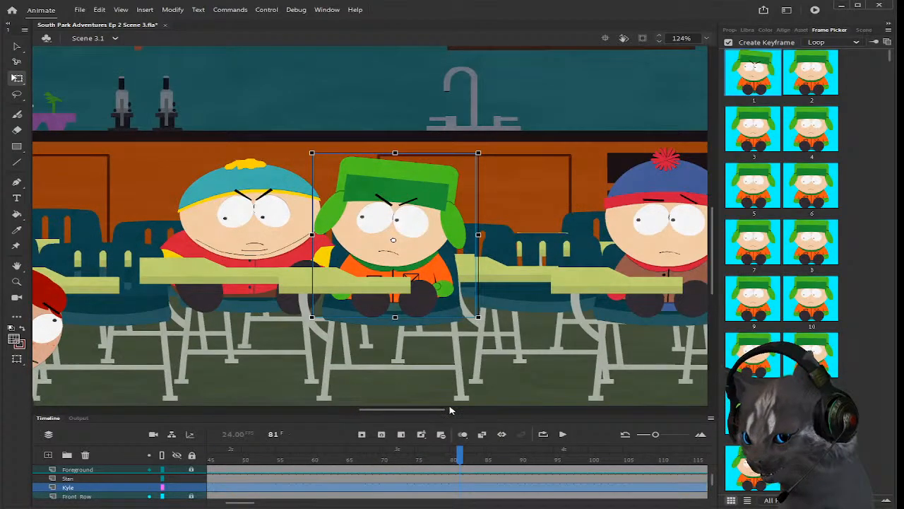
left_click_drag(436, 411, 419, 412)
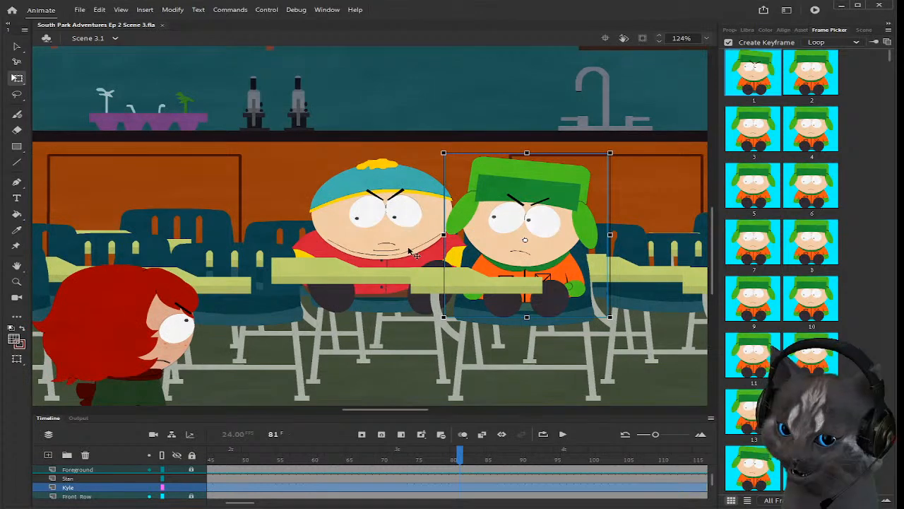
scroll(374, 470, "up", 3)
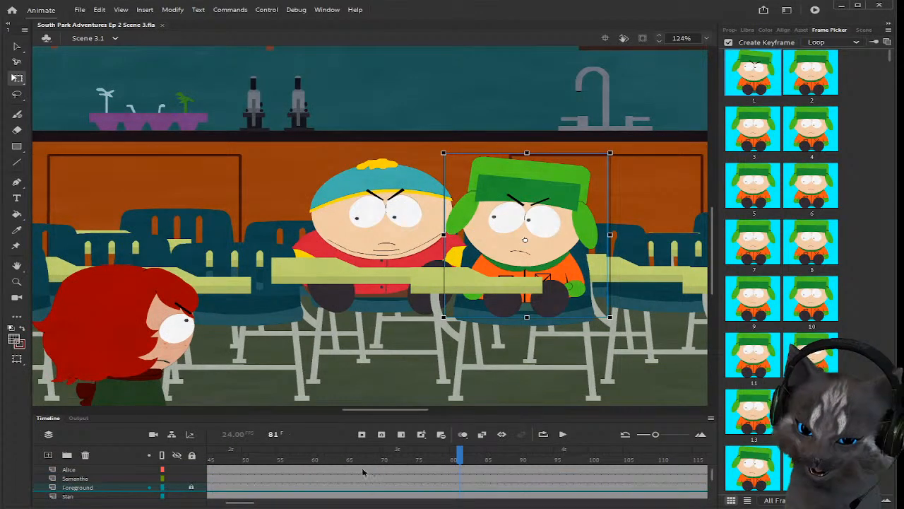
left_click_drag(241, 504, 214, 503)
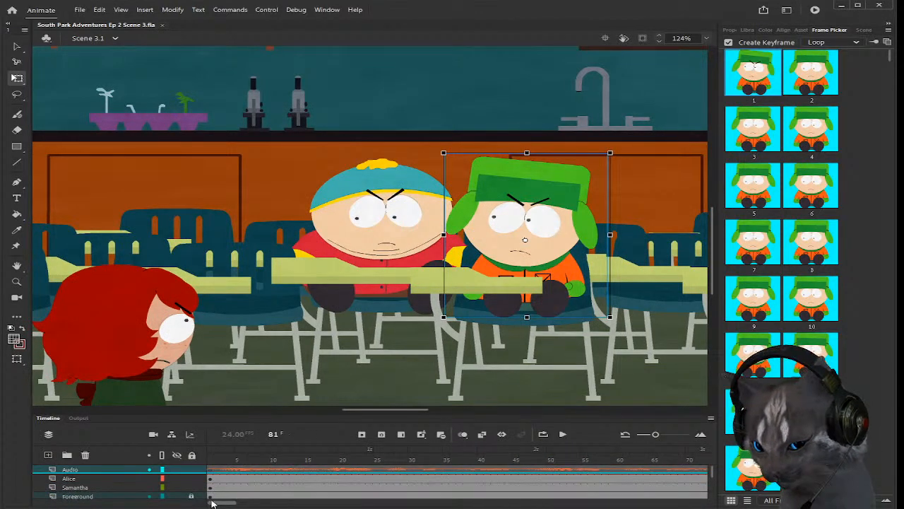
left_click(209, 459)
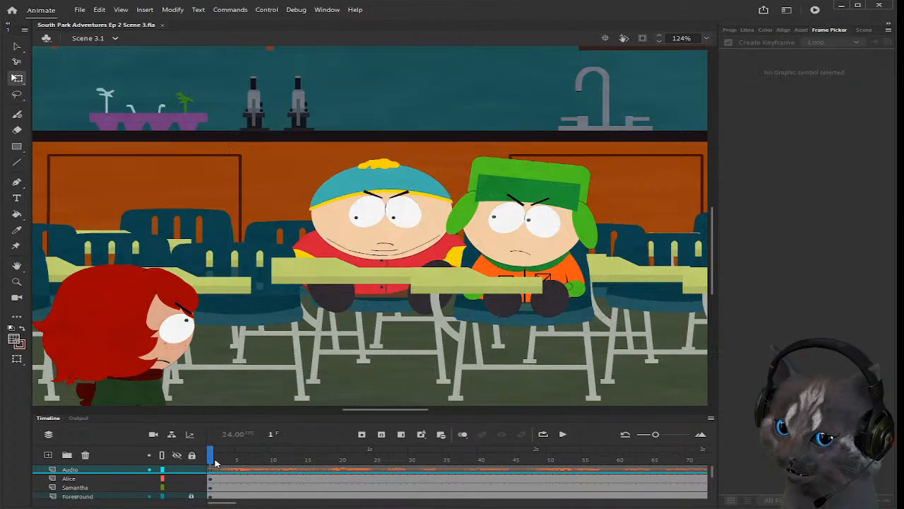
left_click(215, 460)
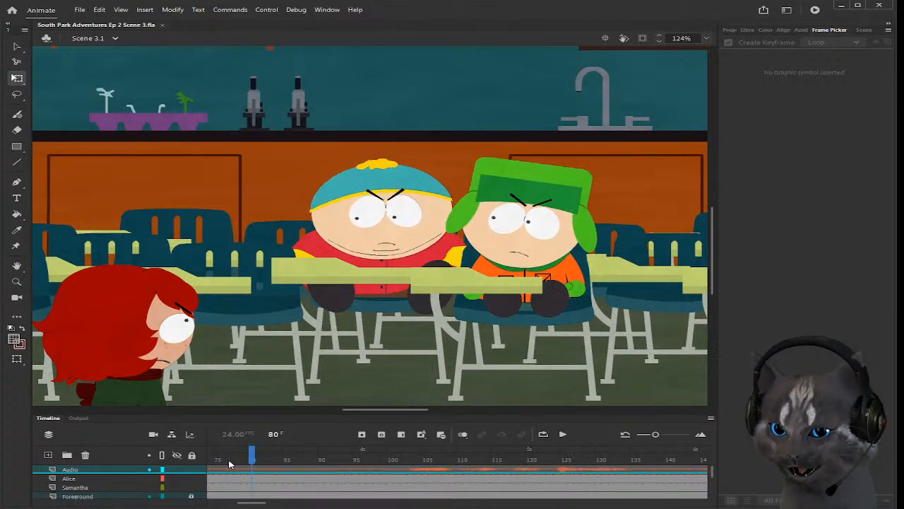
Step: Change the Cartman Scene 3.1 instance's looping from Loop to play once
left_click(513, 236)
left_click(366, 232)
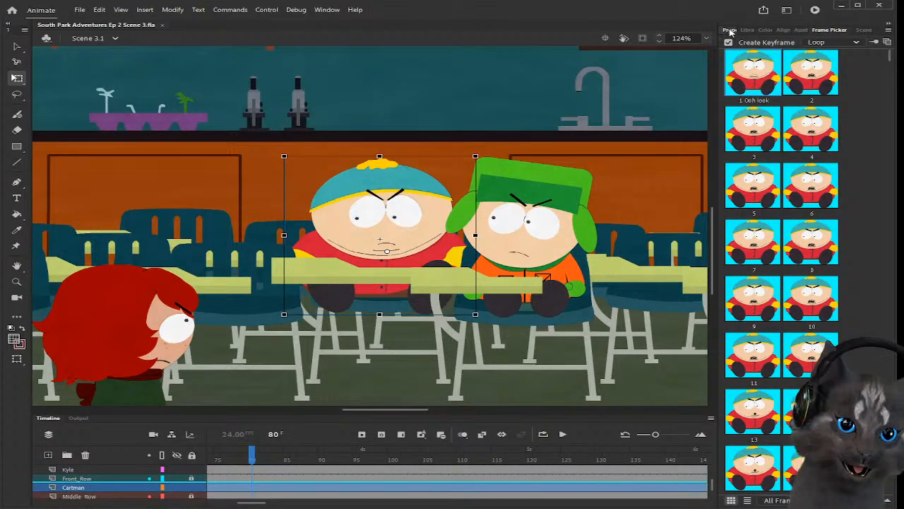
left_click(731, 30)
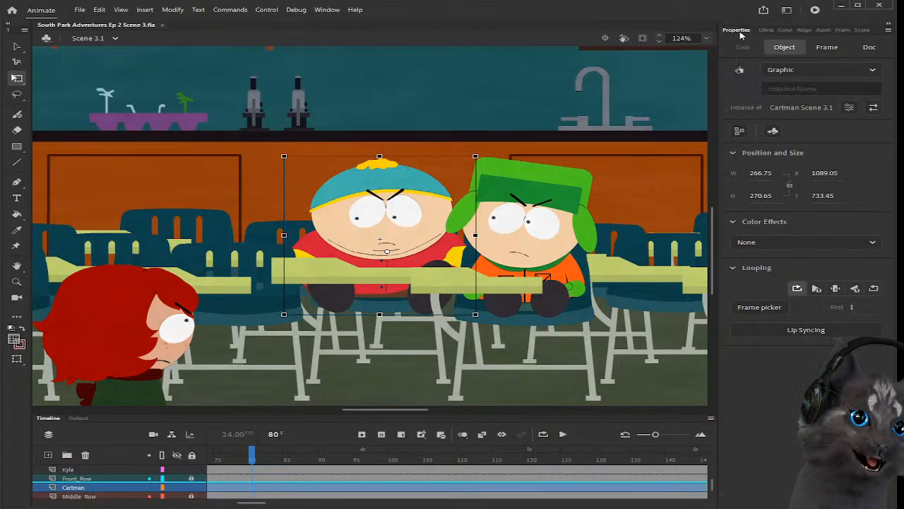
left_click(840, 30)
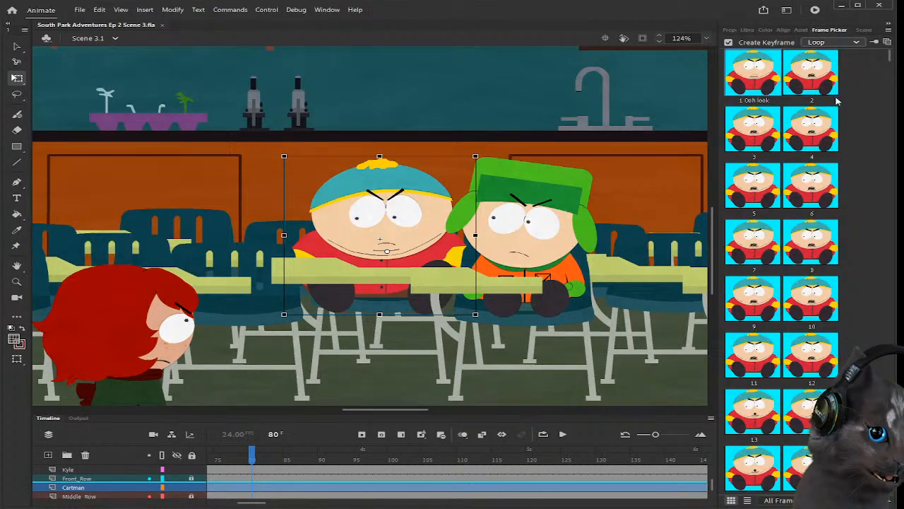
left_click(736, 30)
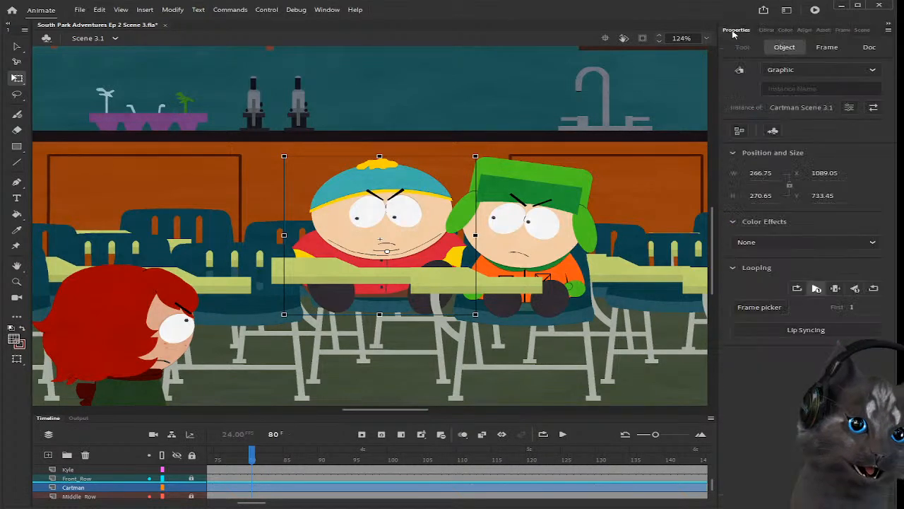
Step: Check Cartman's looping settings at frames 1 and 2, entering 1 as the first frame
left_click_drag(255, 503, 215, 503)
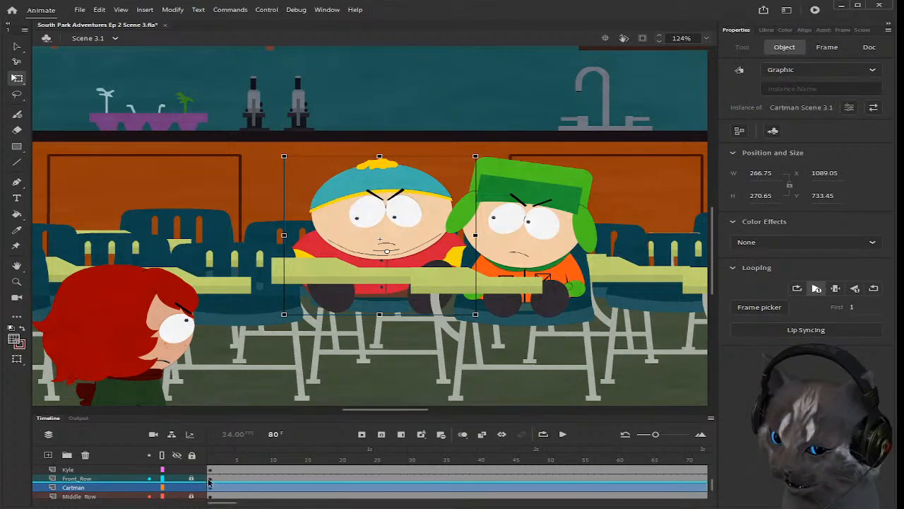
left_click(212, 480)
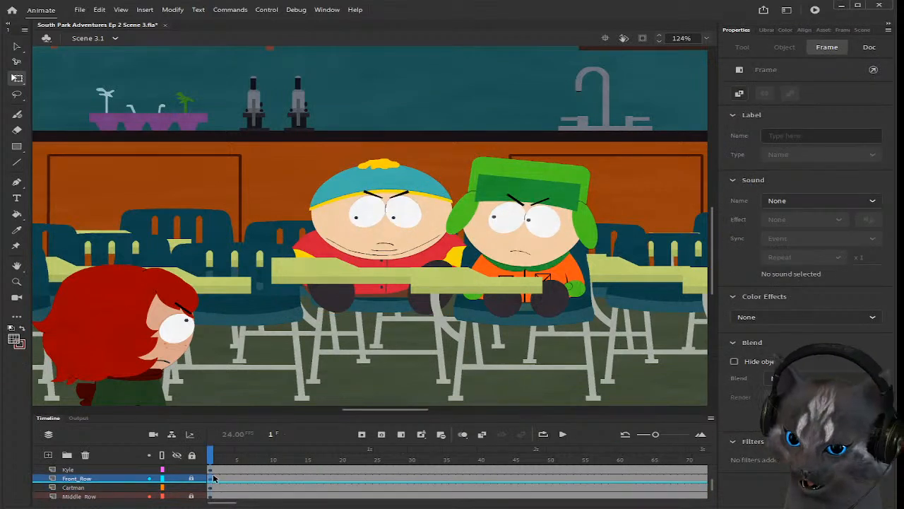
left_click(356, 224)
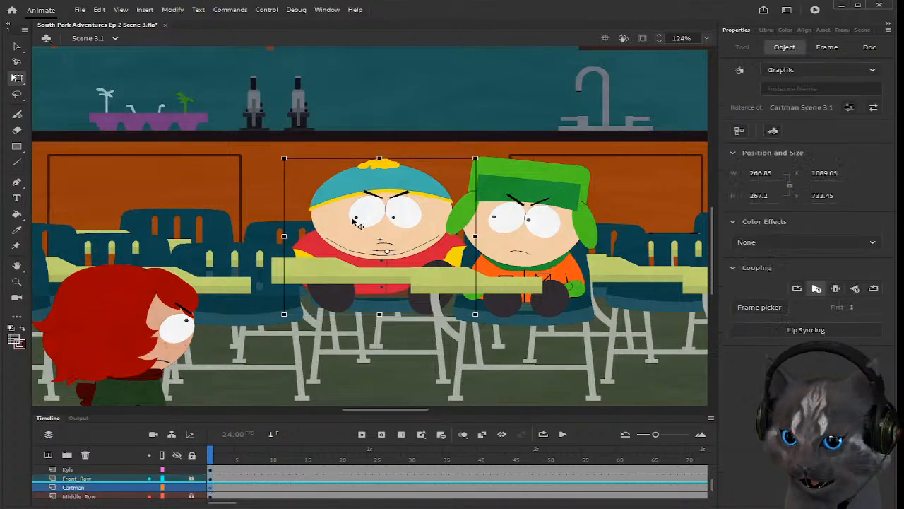
left_click(216, 489)
left_click(341, 243)
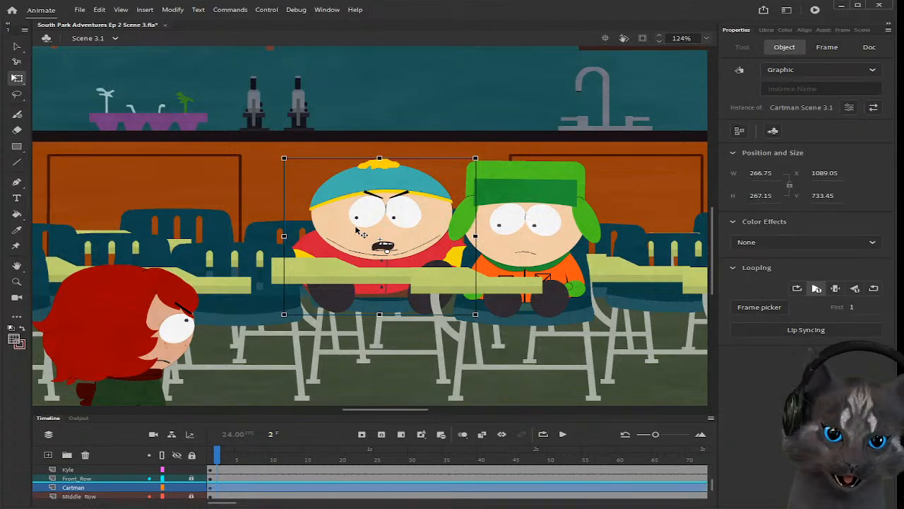
left_click(852, 306)
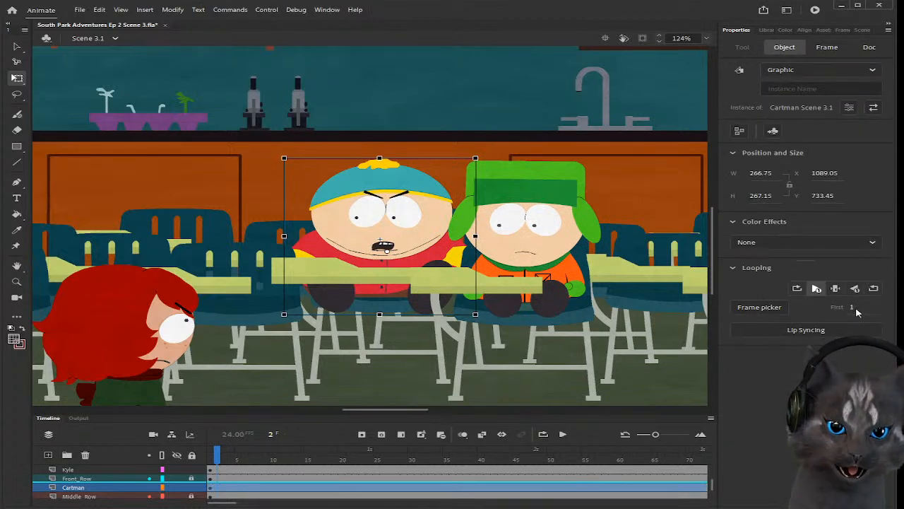
type("1")
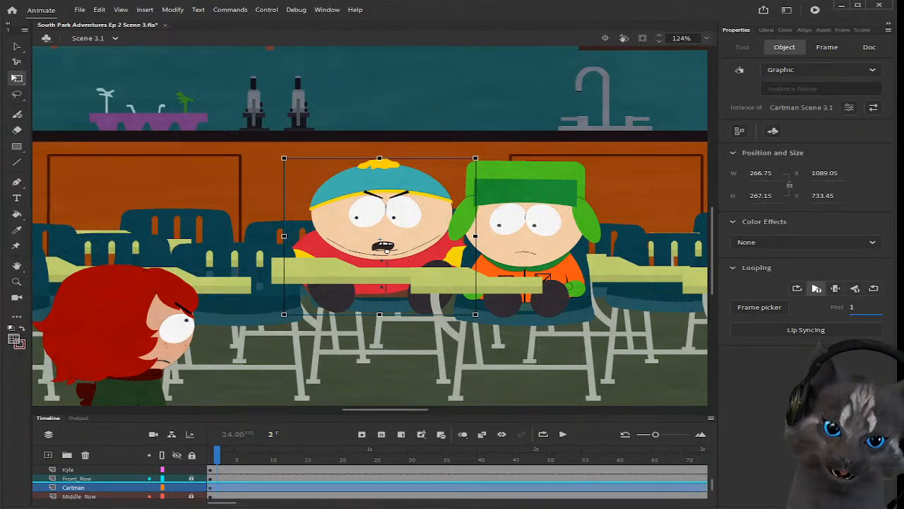
Step: Compare frames 1 and 2 of Scene 3.1 and select Kyle's layer at frame 1
left_click(210, 459)
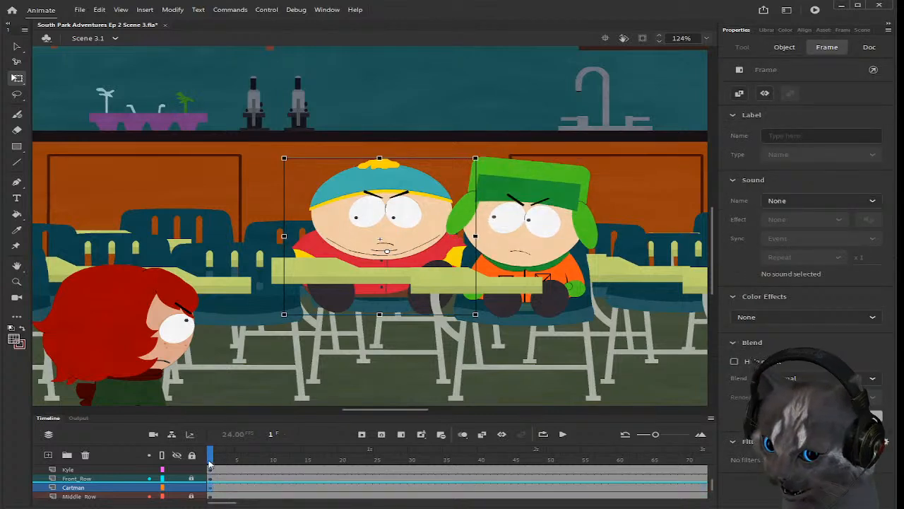
left_click_drag(211, 459, 217, 459)
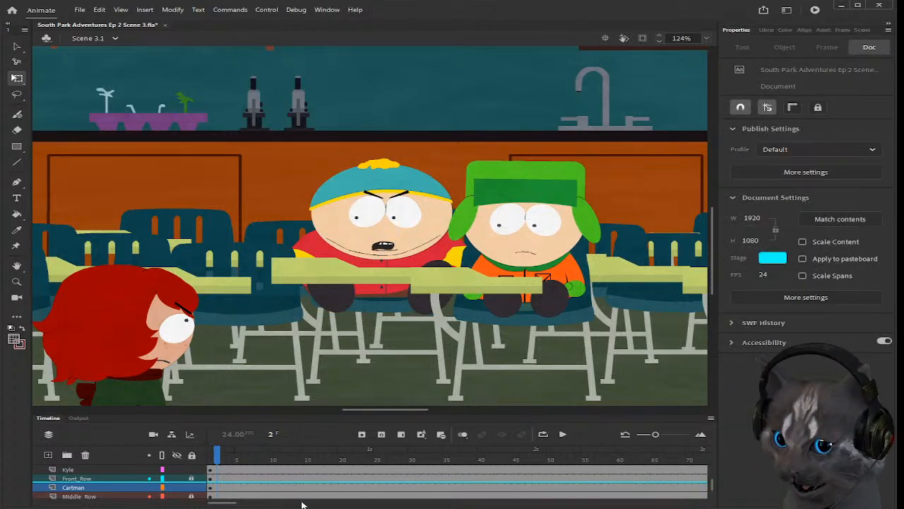
scroll(232, 494, "up", 1)
left_click(211, 479)
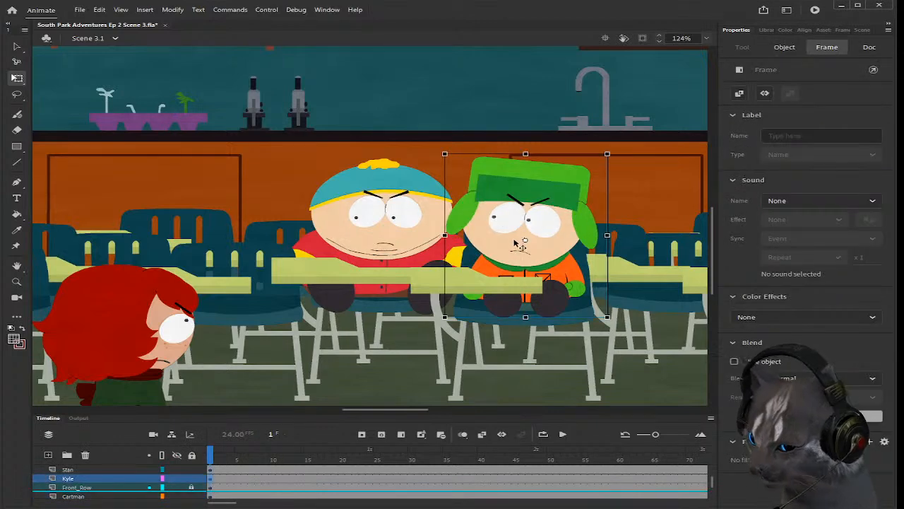
Step: Inspect Kyle's animation inside the Kyle Scene 3.1 symbol by scrubbing to frame 58, and return to Scene 3.1
left_click(515, 243)
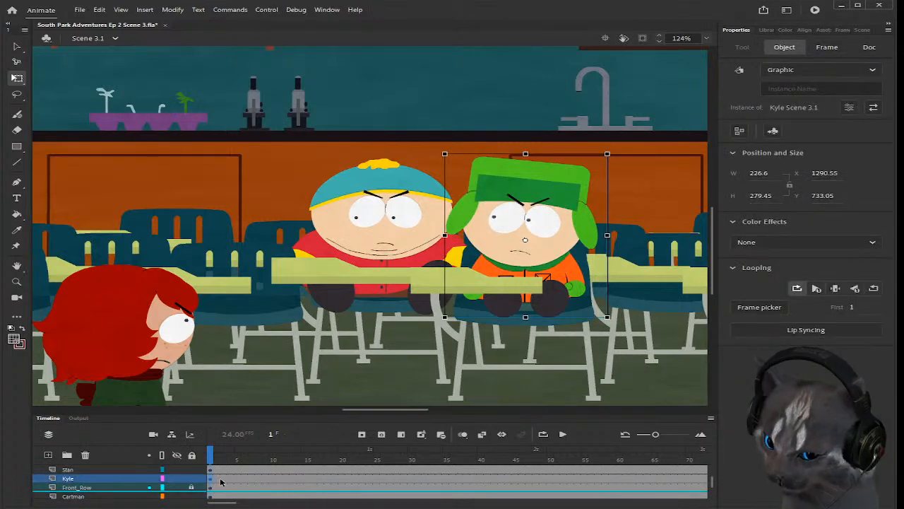
double_click(537, 227)
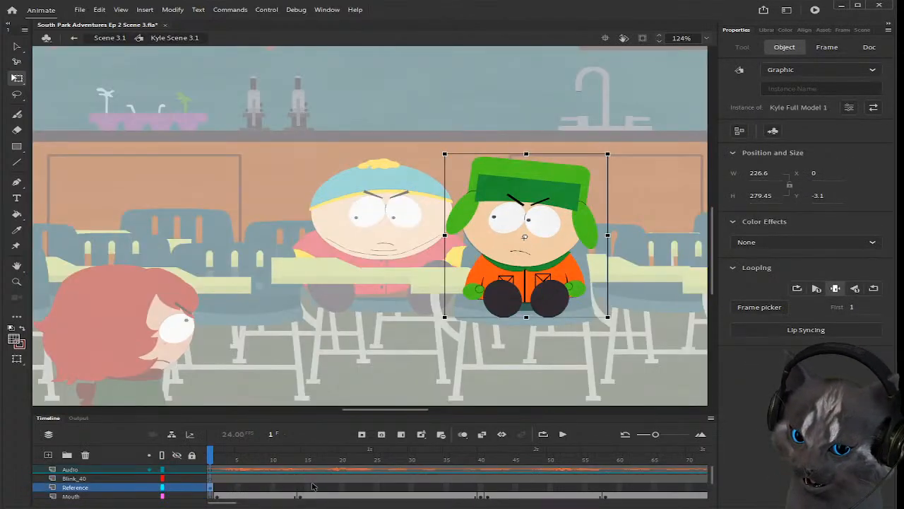
left_click_drag(214, 462, 606, 476)
left_click(253, 304)
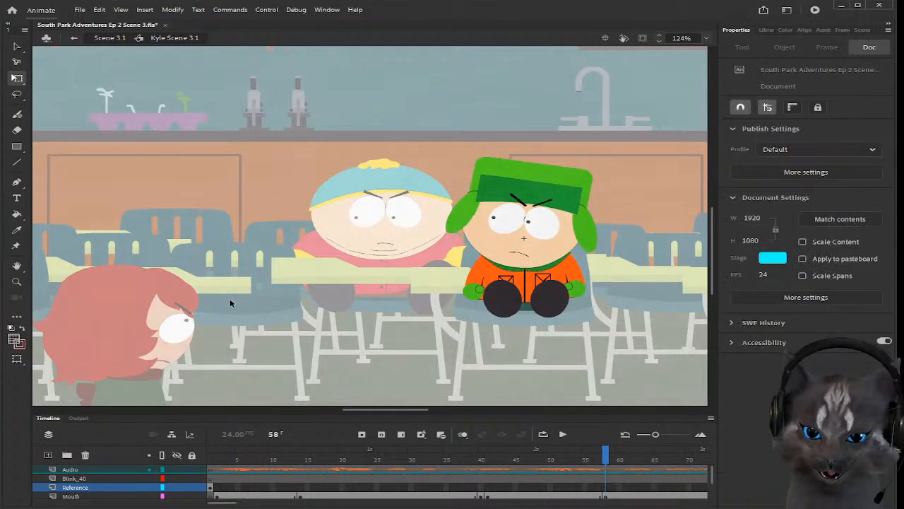
double_click(230, 304)
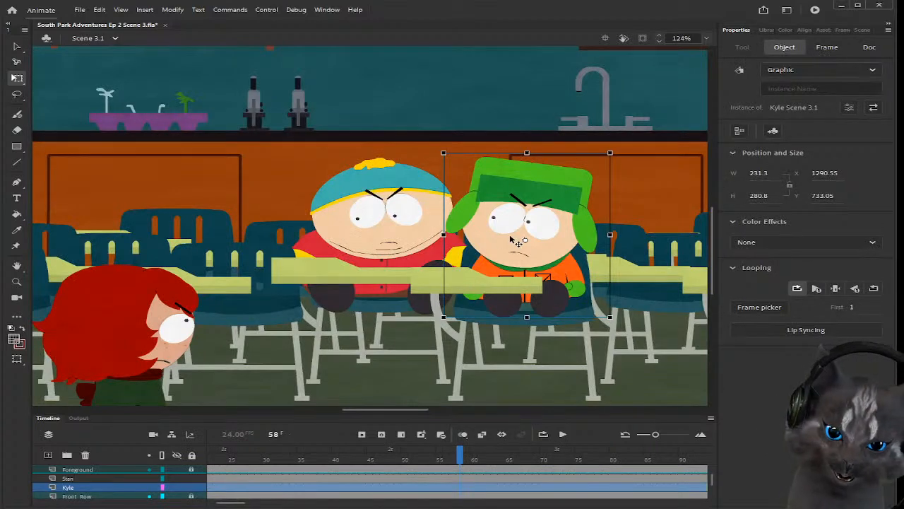
Step: Play Scene 3.1 from frame 1 to preview the classroom animation
left_click(459, 491)
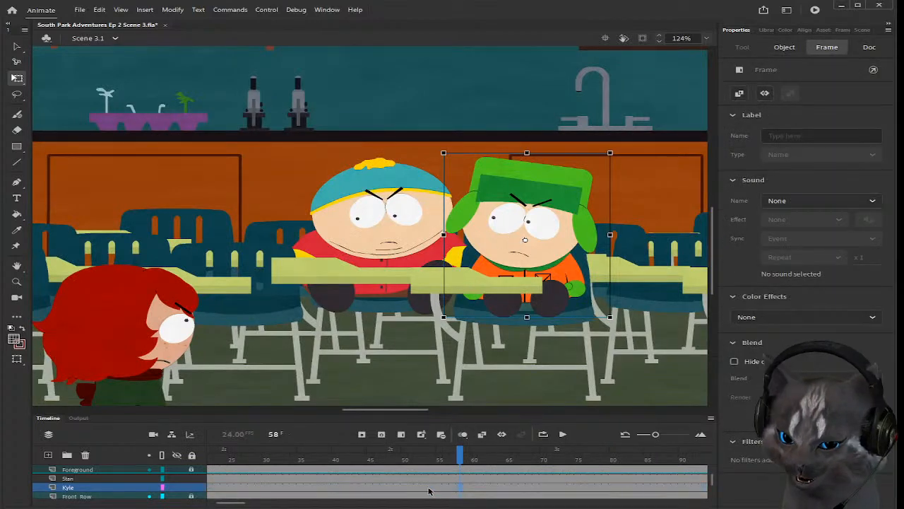
left_click_drag(232, 502, 223, 503)
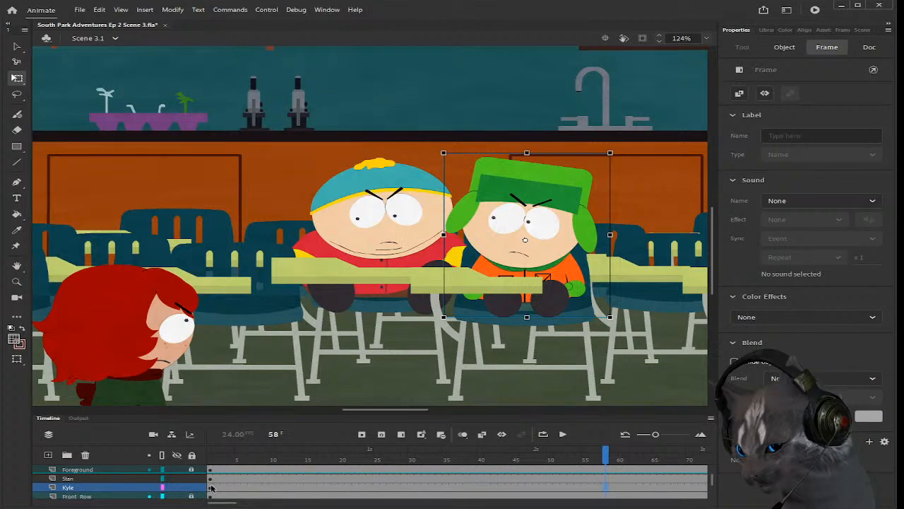
left_click(210, 486)
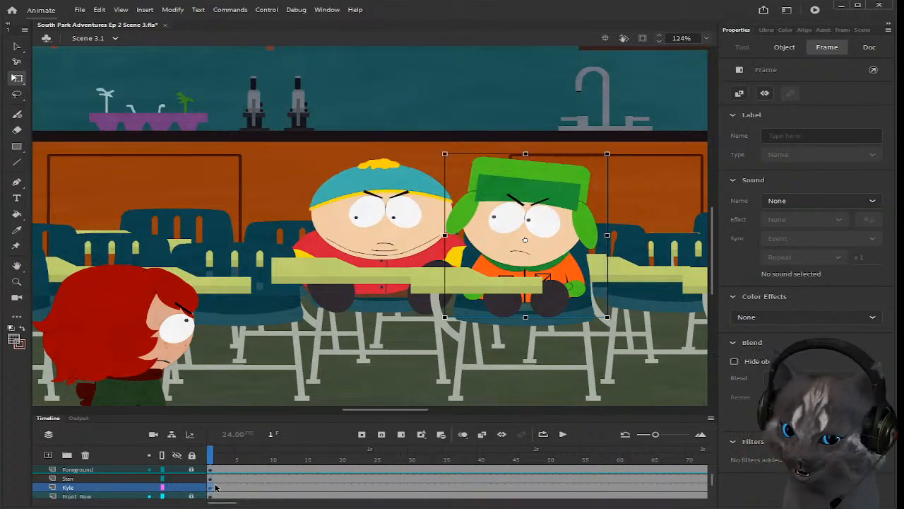
key("Return")
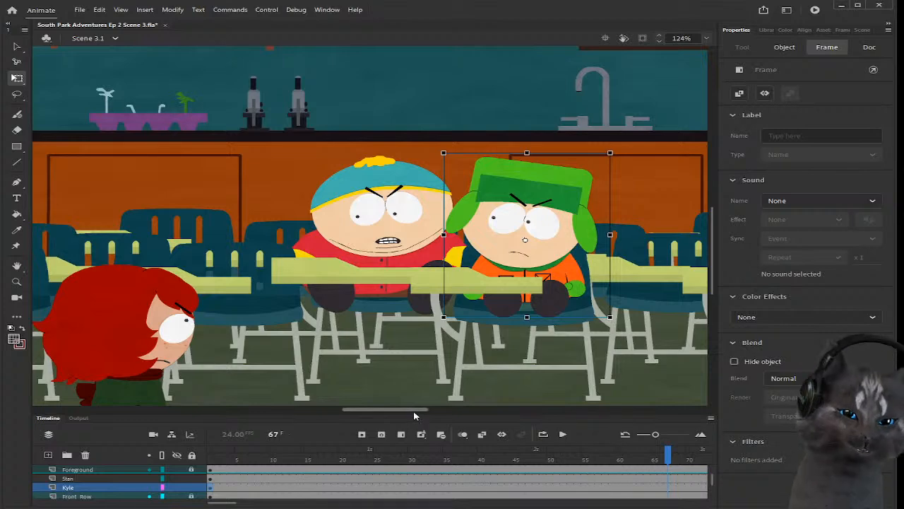
left_click_drag(418, 415, 422, 415)
left_click(355, 328)
scroll(356, 328, "down", 4)
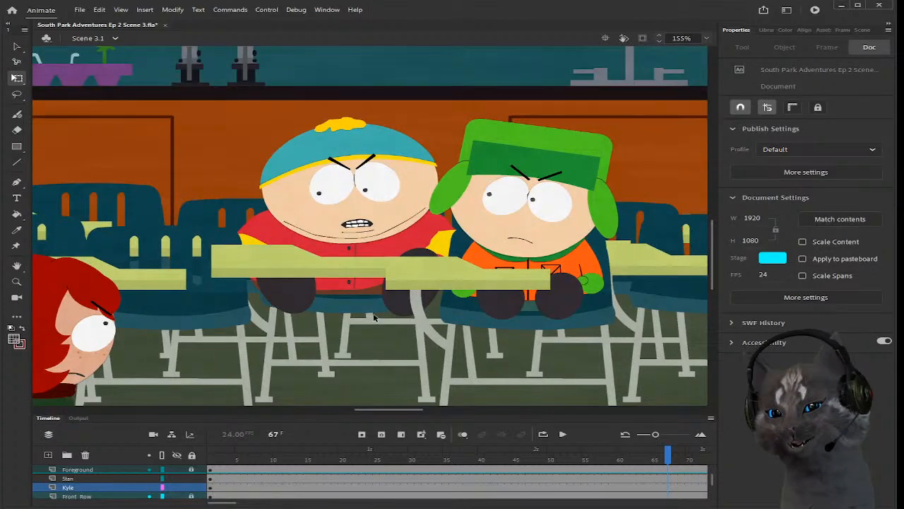
scroll(287, 306, "up", 3)
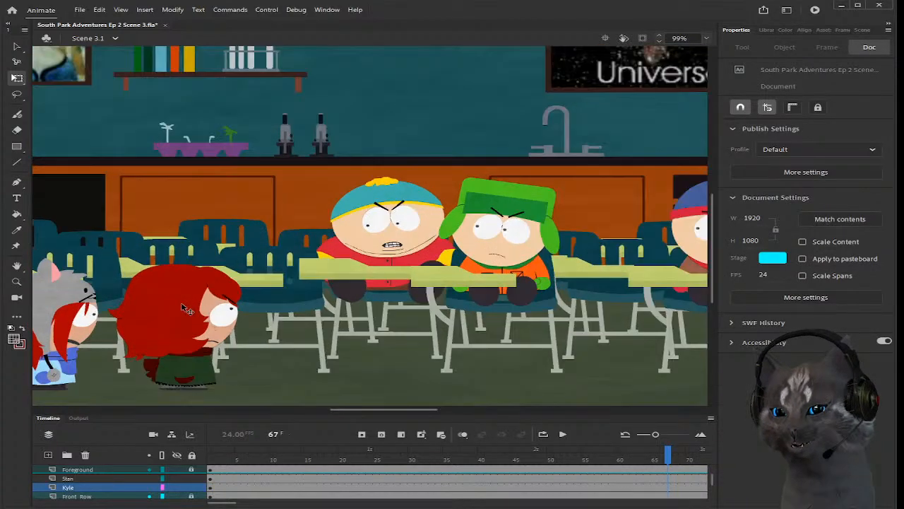
left_click_drag(366, 411, 360, 411)
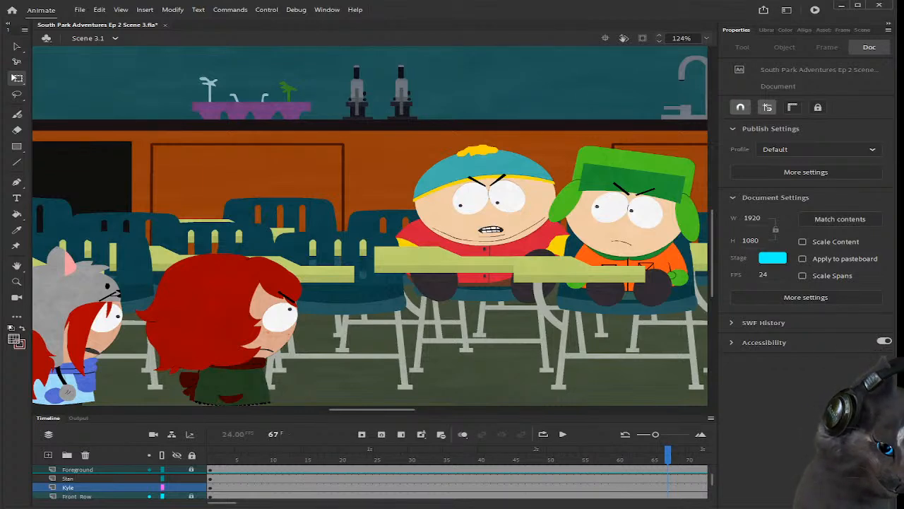
mouse_move(408, 410)
left_mouse_down()
mouse_move(428, 414)
mouse_move(407, 412)
left_mouse_up()
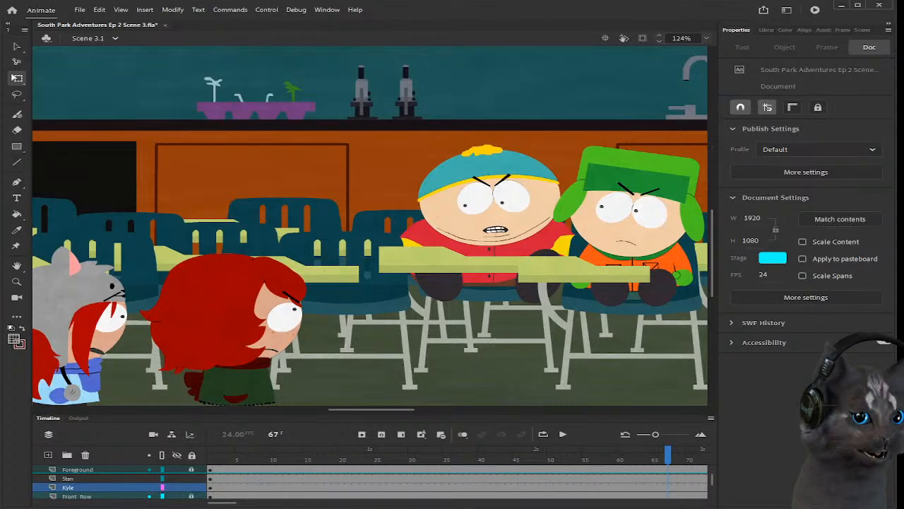
scroll(433, 259, "down", 2)
scroll(442, 266, "up", 1)
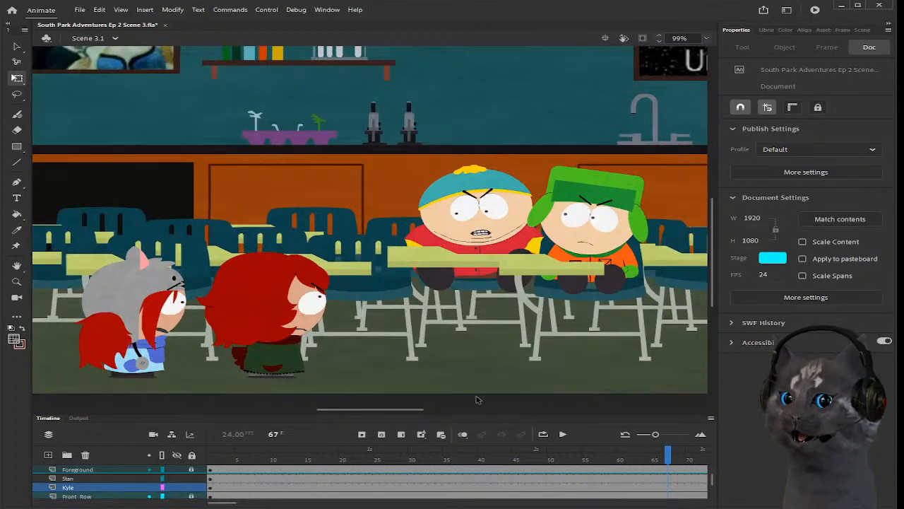
Step: Check the scene's Audio layer and inspect the frames inside the Alice Full Model 1 symbol
left_click(210, 470)
scroll(222, 467, "up", 3)
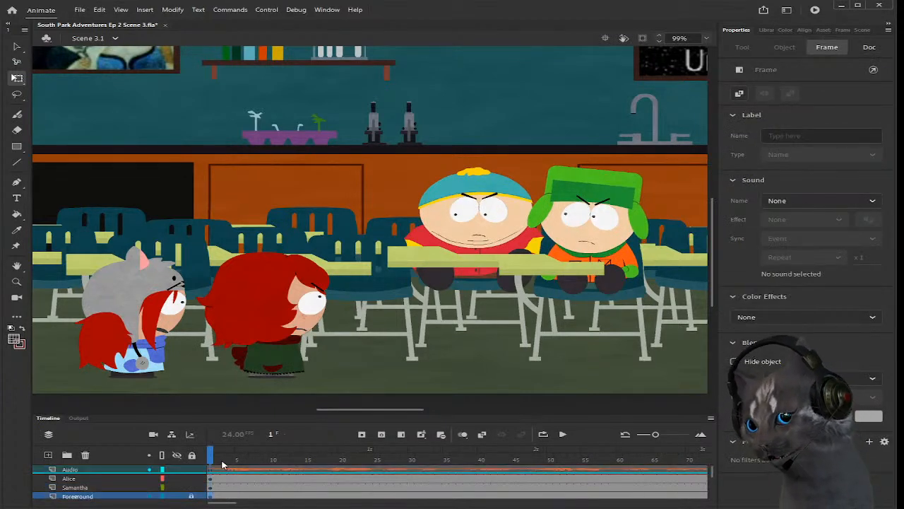
left_click(225, 471)
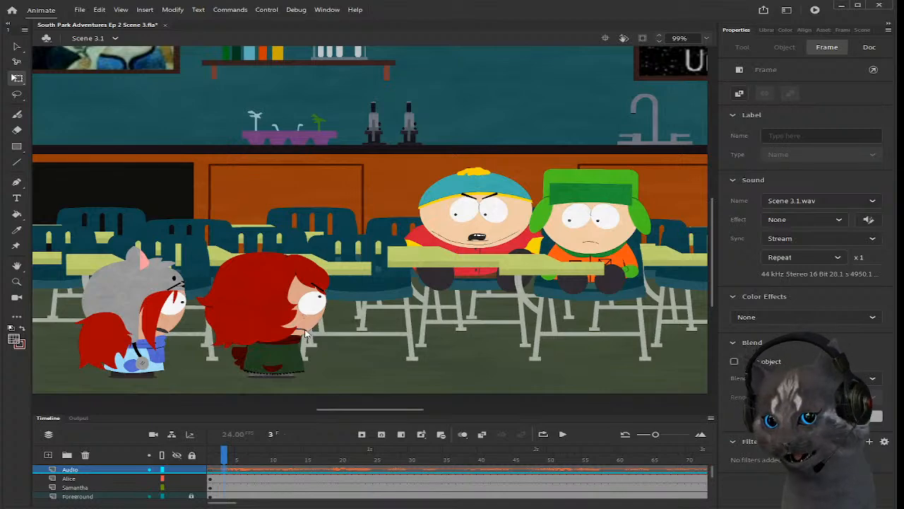
double_click(277, 325)
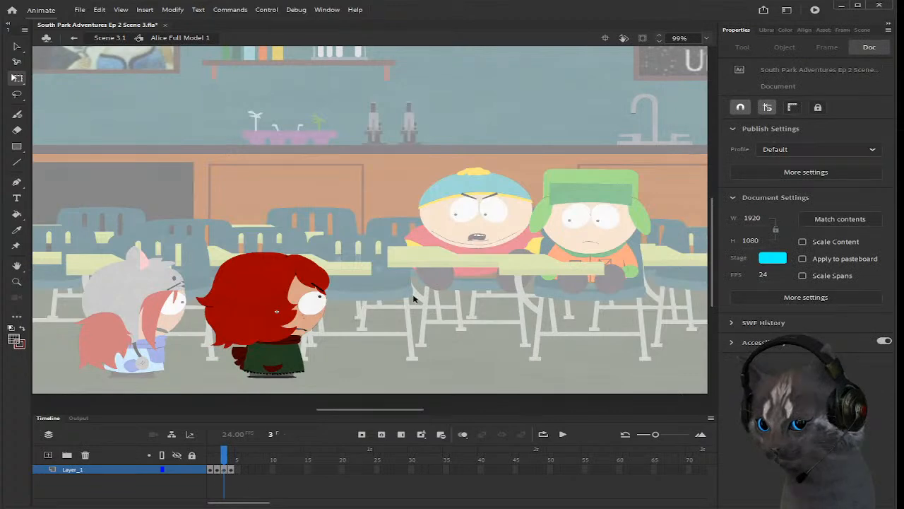
double_click(444, 299)
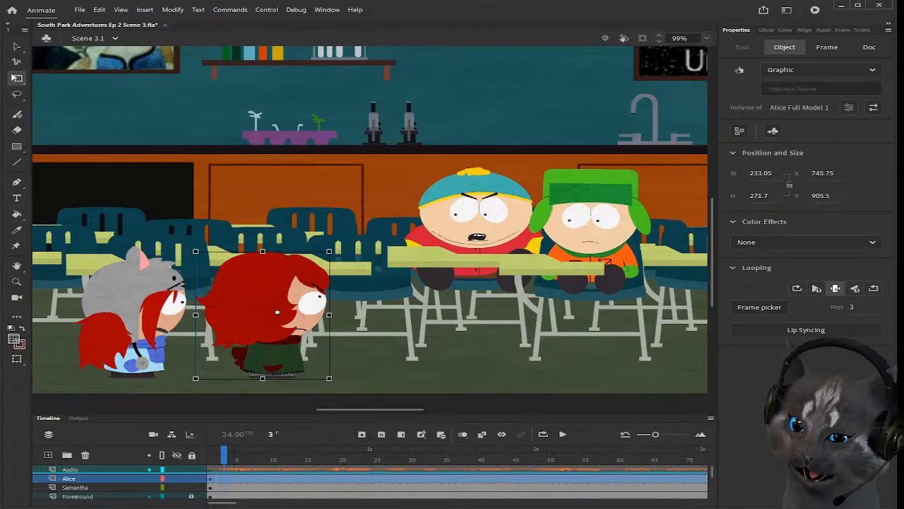
Step: Nest Alice in a graphic symbol named Alice Scene 3.1 and insert a keyframe at frame 2 inside it
double_click(265, 294)
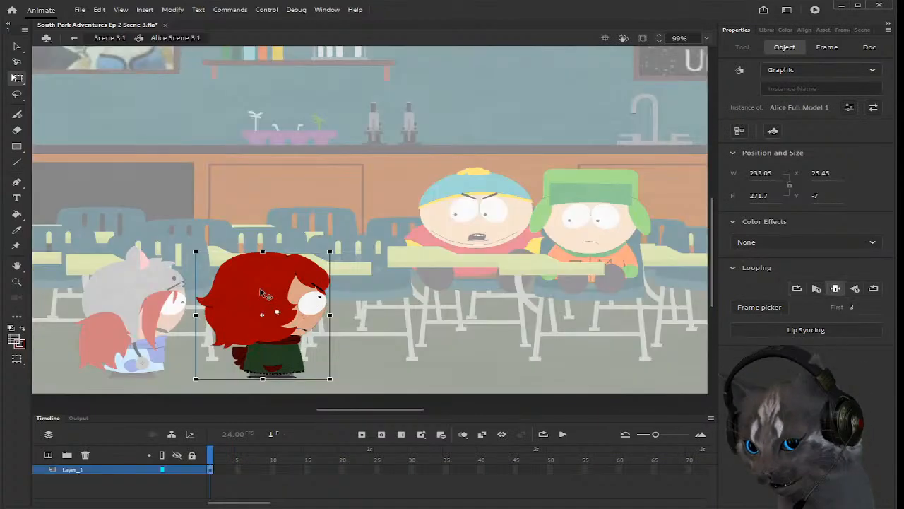
left_click(216, 469)
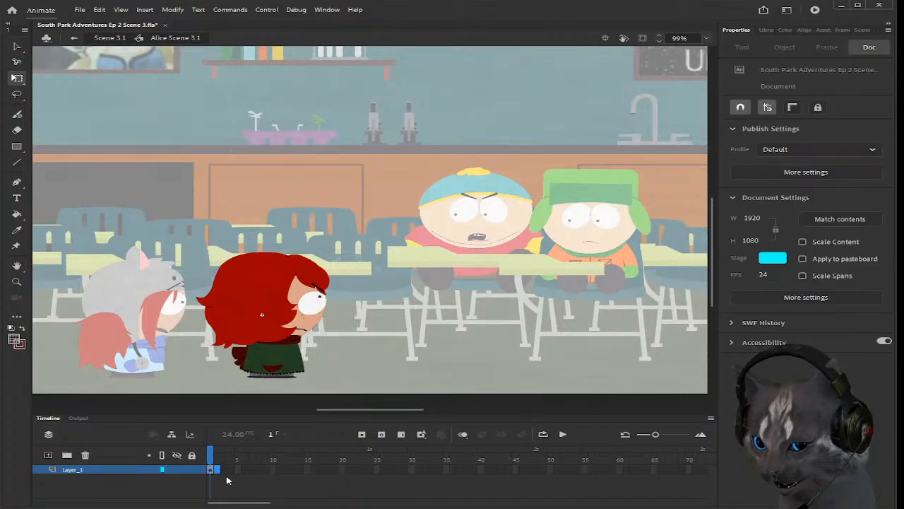
left_click(362, 433)
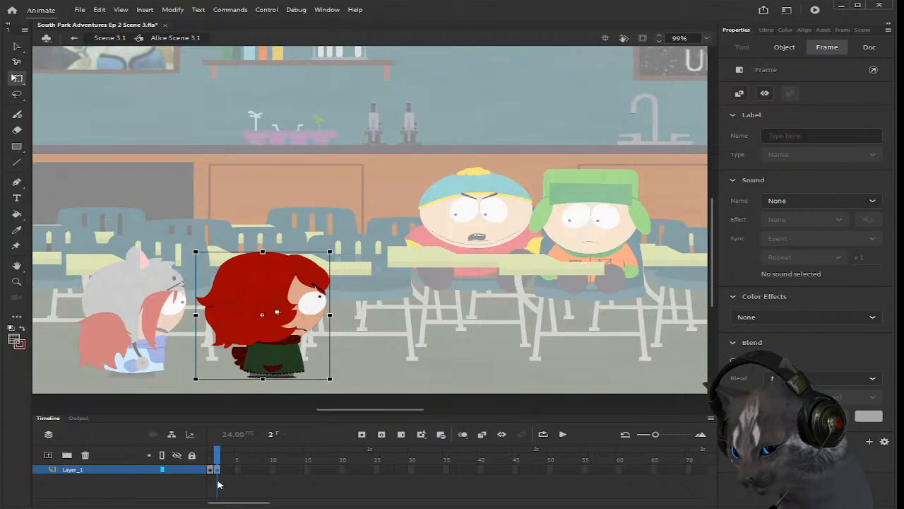
Step: Transfer Alice's frame 2 keyframe to a new layer below Layer_1, and insert a blank keyframe at frame 2 of Layer_1
left_click(48, 456)
left_click_drag(50, 464, 113, 483)
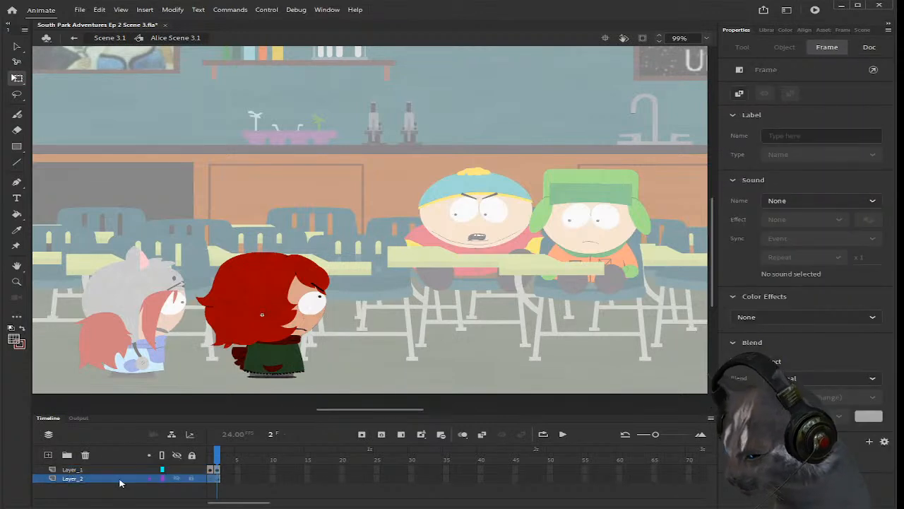
left_click(217, 470)
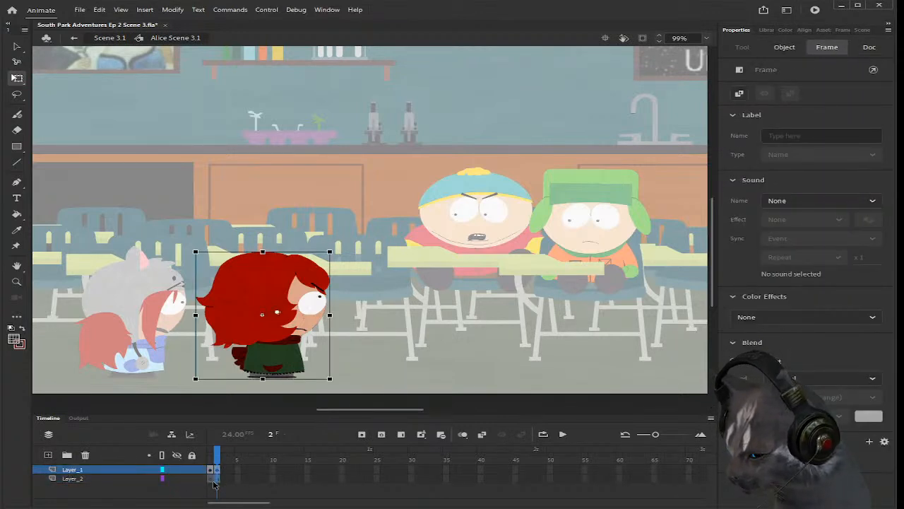
left_click(226, 472)
left_click_drag(217, 471, 218, 477)
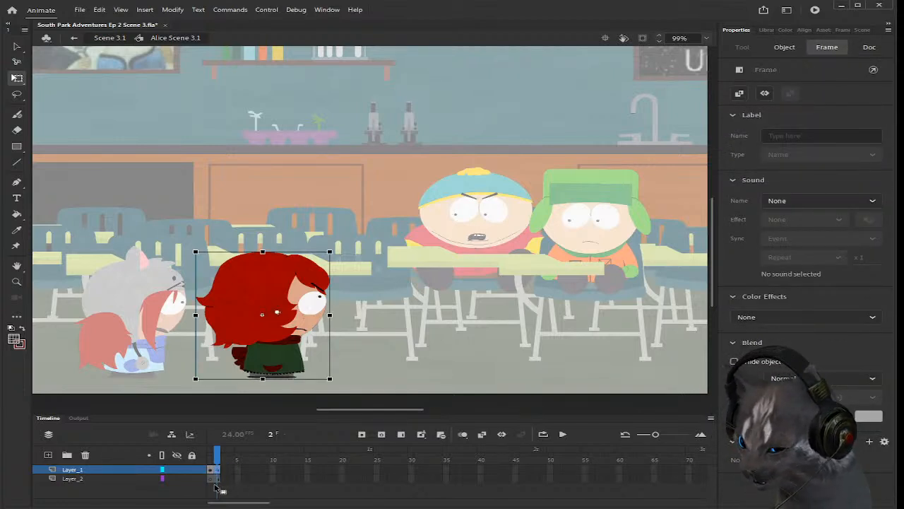
left_click(217, 480)
left_click(218, 470)
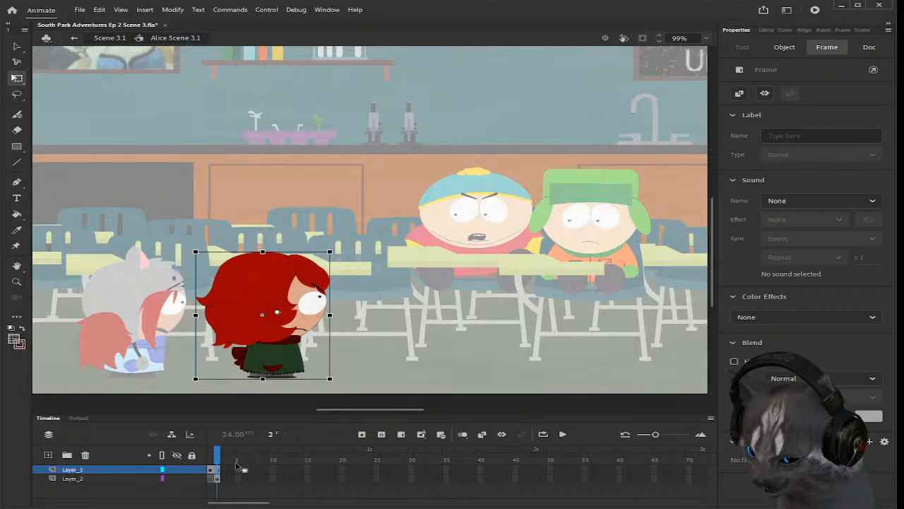
left_click(382, 434)
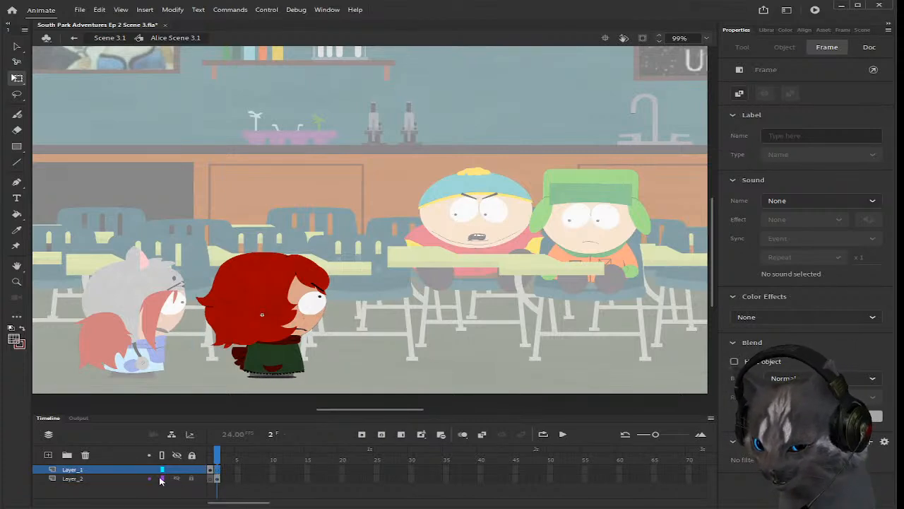
Step: Rename Layer_1 as Reference
double_click(70, 470)
type("Reference")
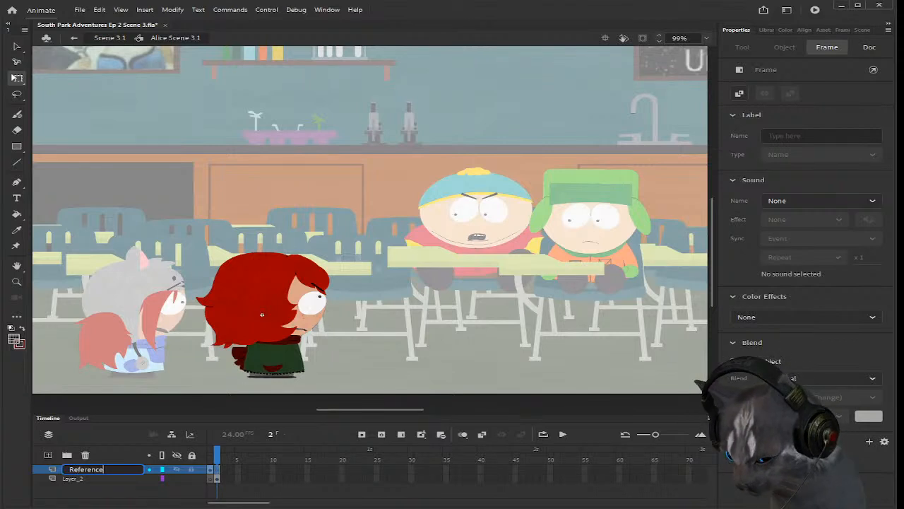
key("Return")
Step: Add an Audio layer above Reference with the Scene 3.1.wav sound at frame 1, synced as Stream
left_click(48, 454)
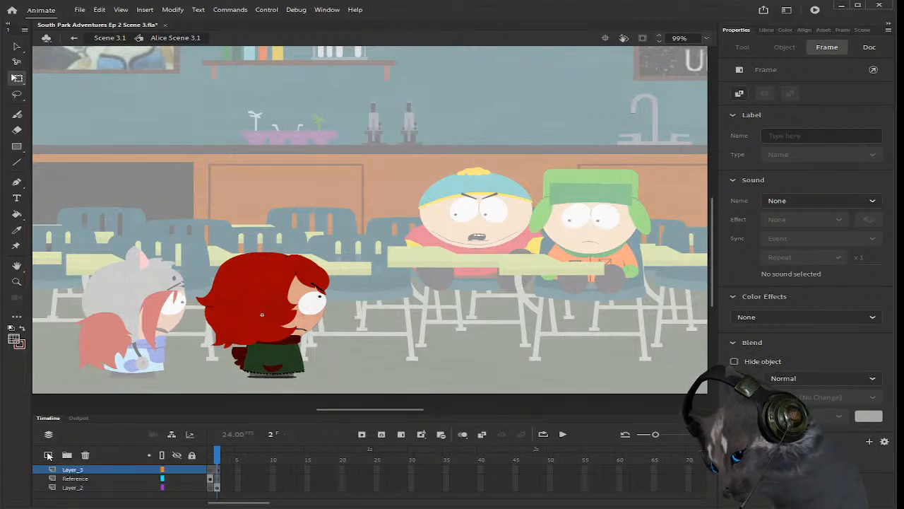
left_click(210, 469)
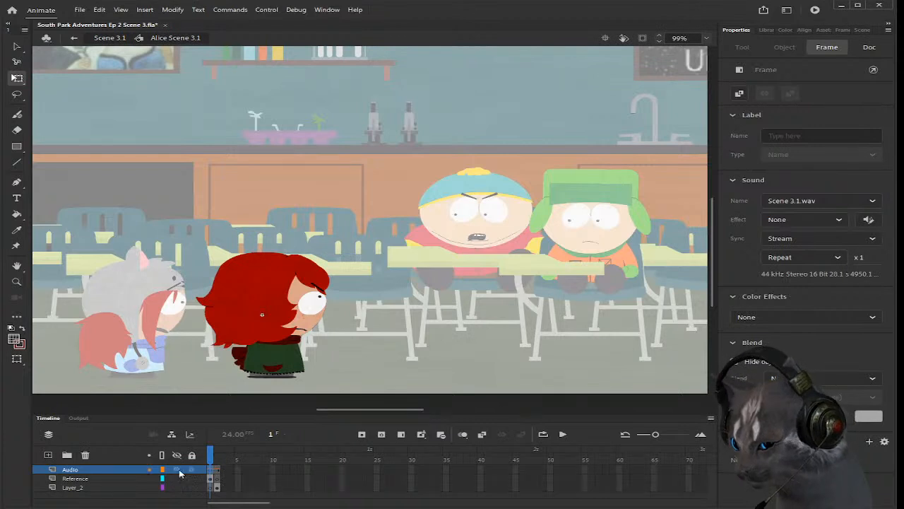
left_click(102, 499)
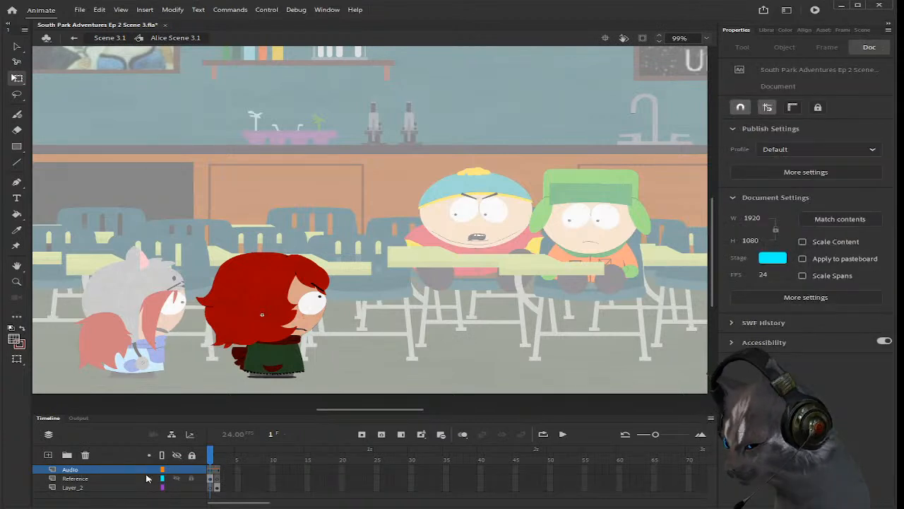
Step: Rename Layer_2 as Body
left_click(72, 489)
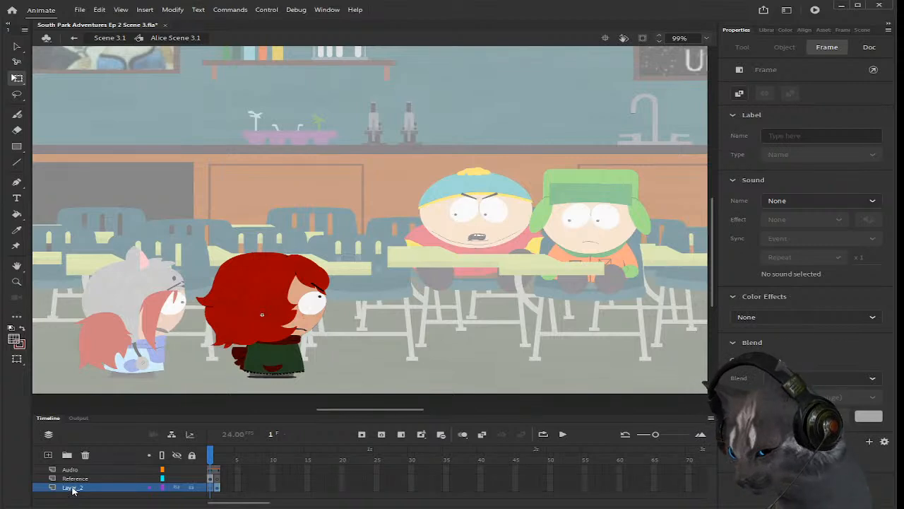
double_click(72, 489)
type("Bod")
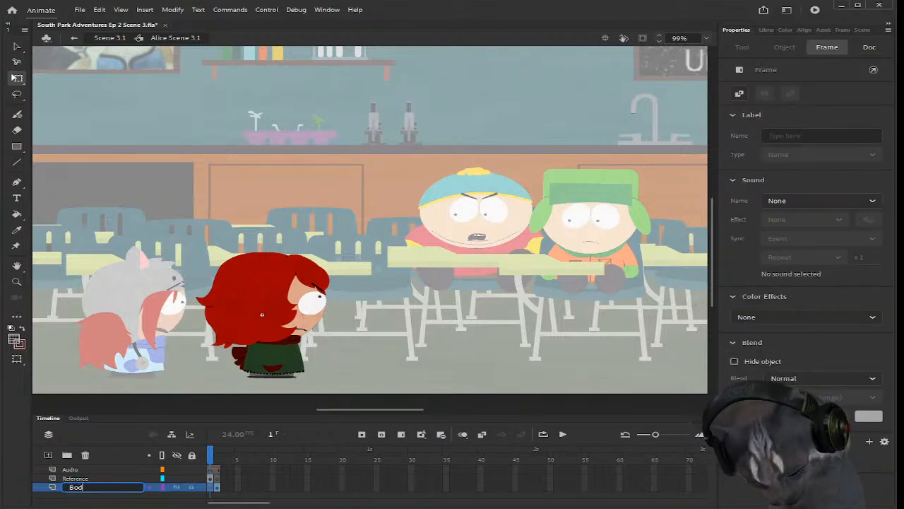
key("Return")
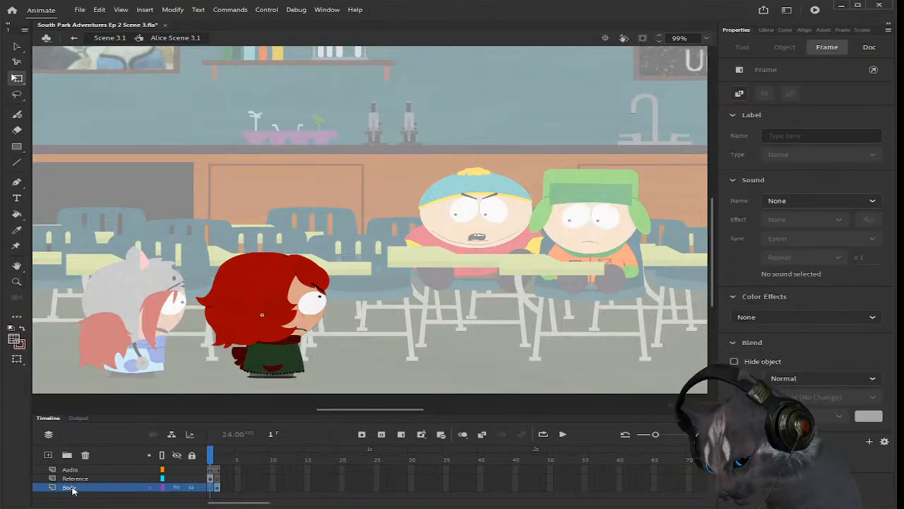
Step: Add two layers above Body, naming the lower one Head and the upper one Mouth
left_click(48, 455)
left_click(48, 455)
double_click(74, 478)
type("Head")
key("Return")
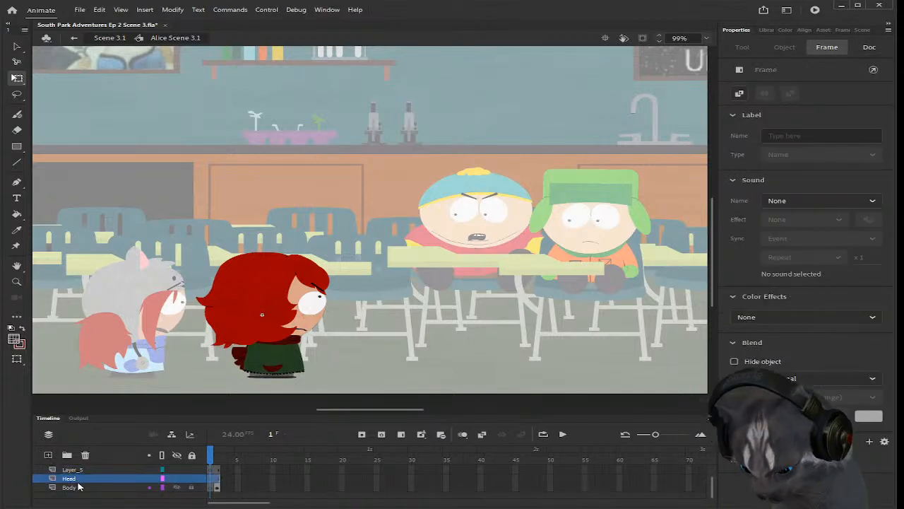
scroll(78, 486, "up", 1)
double_click(78, 478)
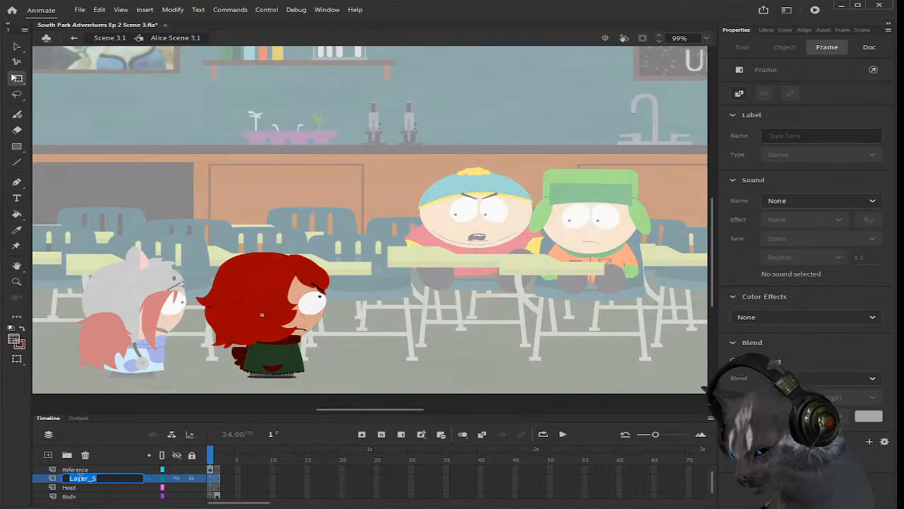
type("Mouth")
key("Return")
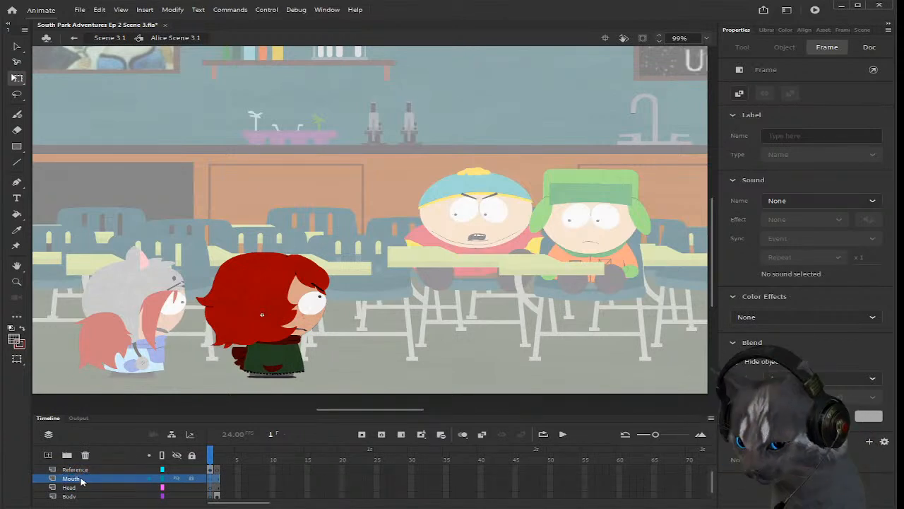
Step: Add a layer directly above Reference and name it Blink_80
scroll(82, 486, "up", 1)
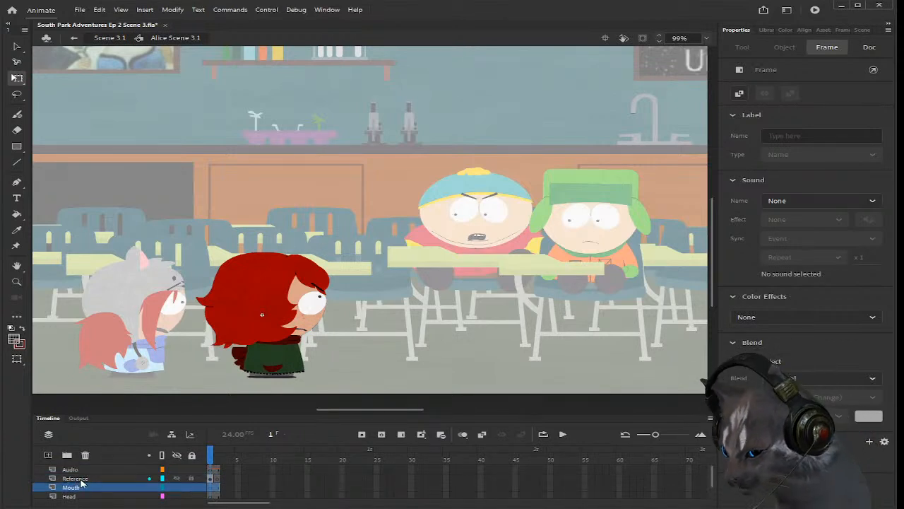
left_click(78, 478)
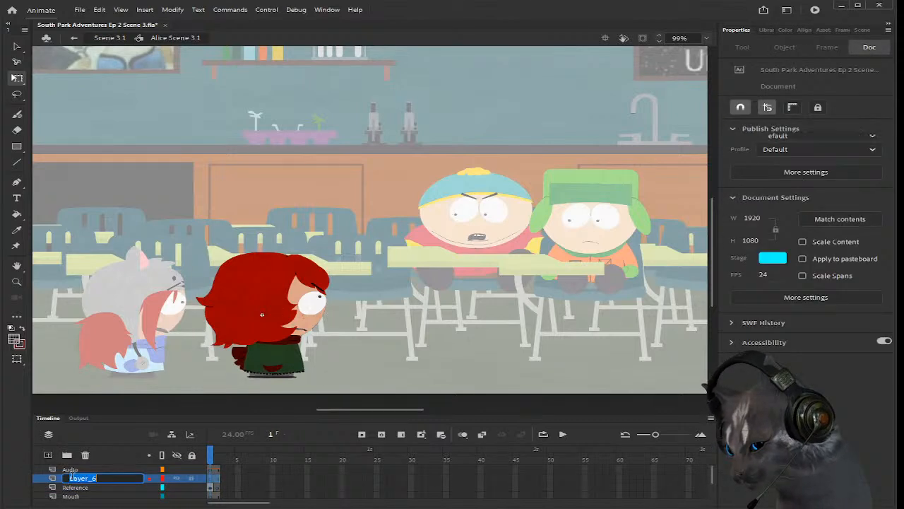
double_click(73, 478)
type("Blink")
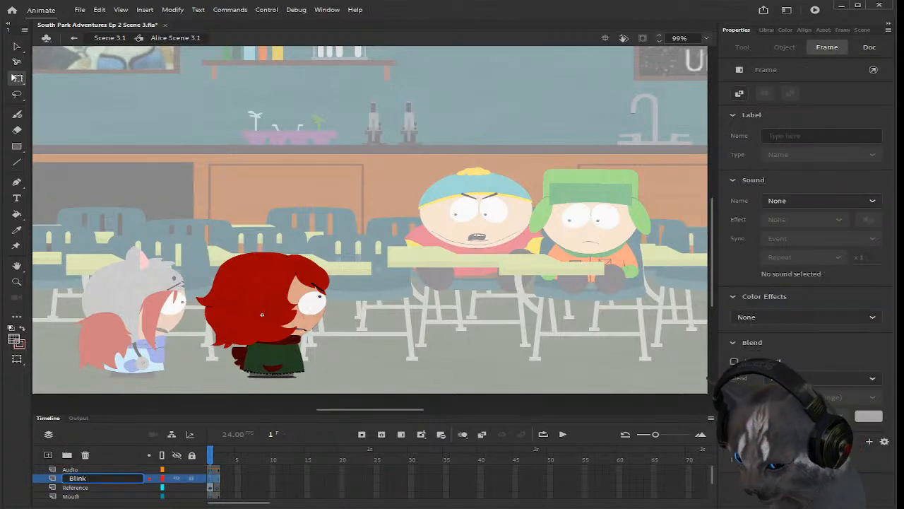
type("_80")
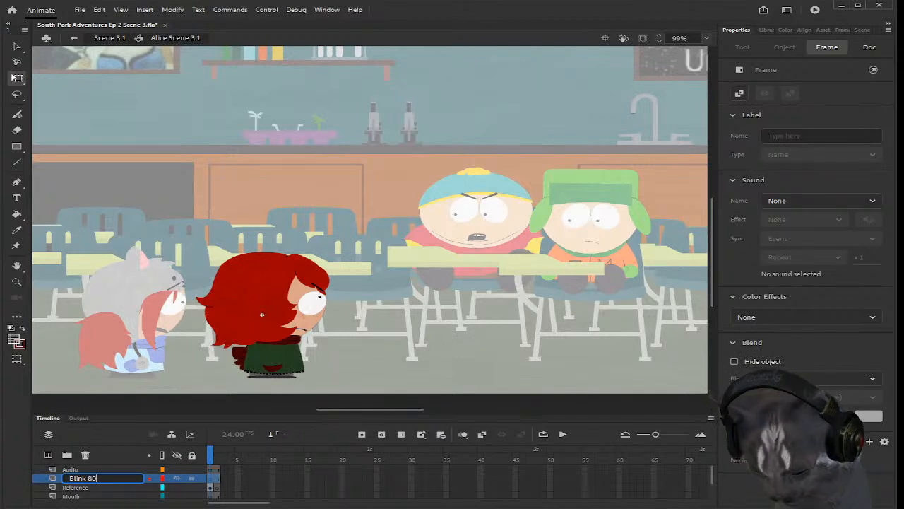
key("Return")
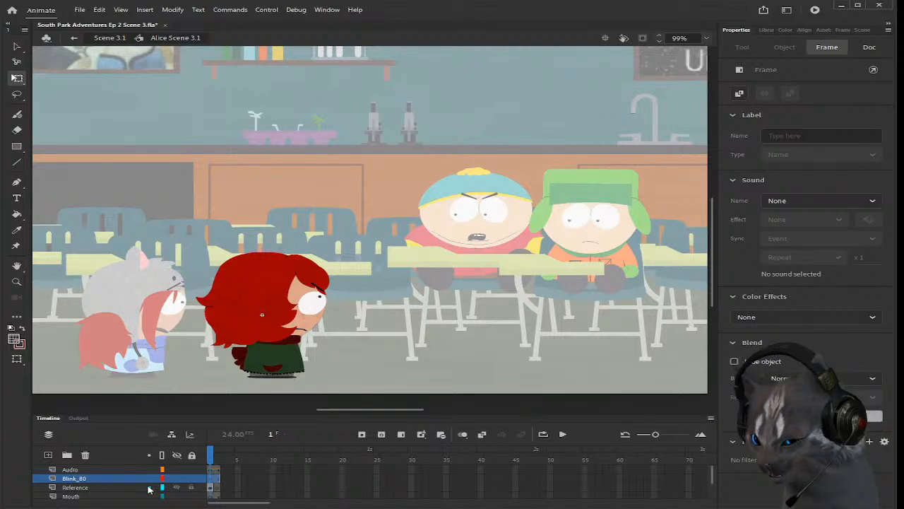
Step: Extend the Audio layer's frames to frame 673
left_click_drag(273, 503, 705, 494)
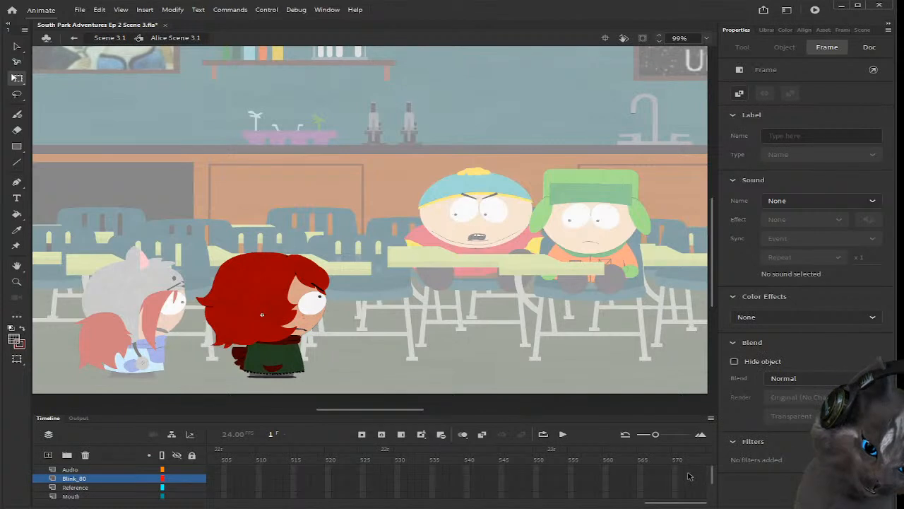
left_click(682, 469)
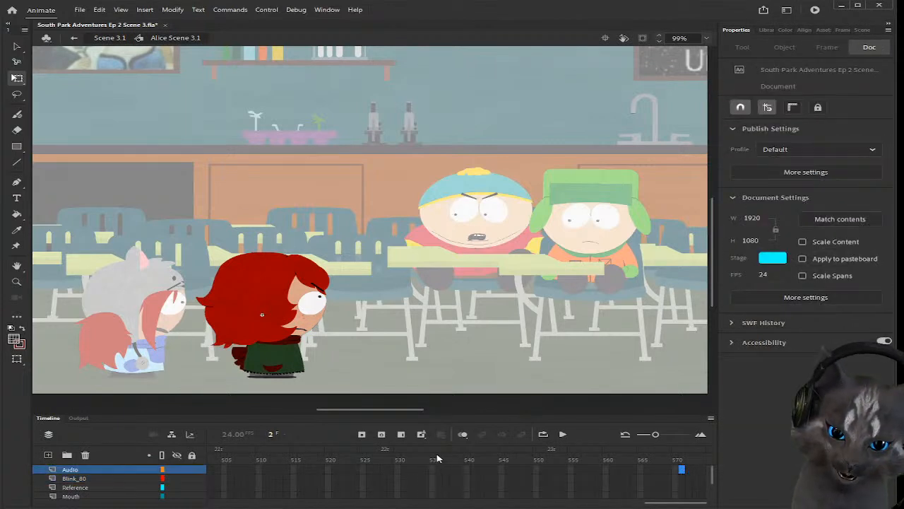
scroll(521, 471, "right", 6)
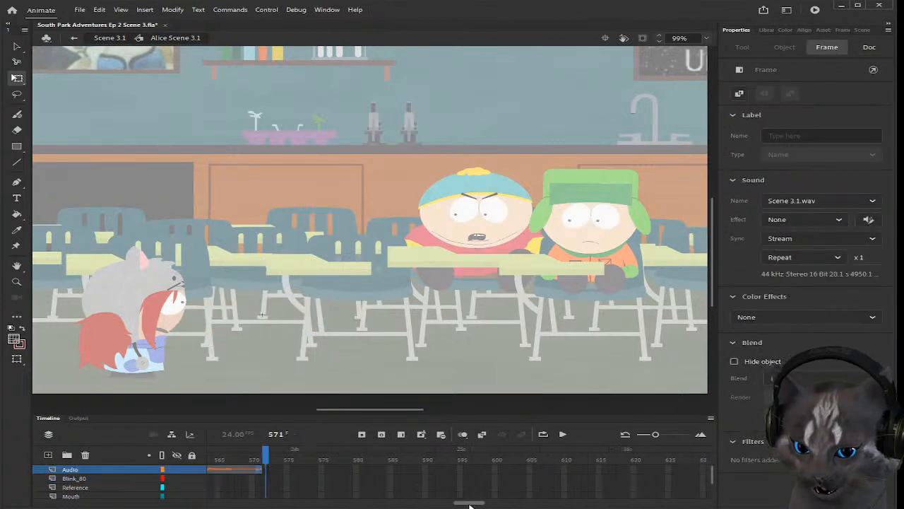
left_click(542, 469)
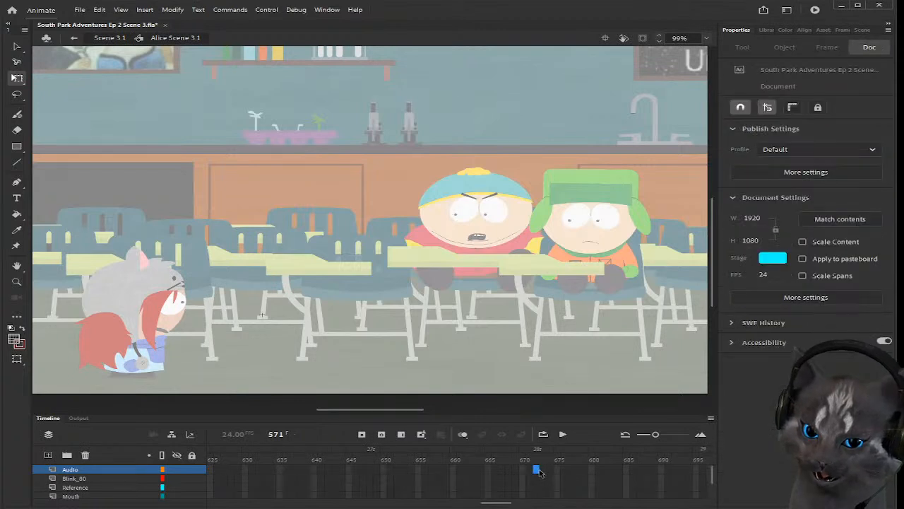
left_click(402, 435)
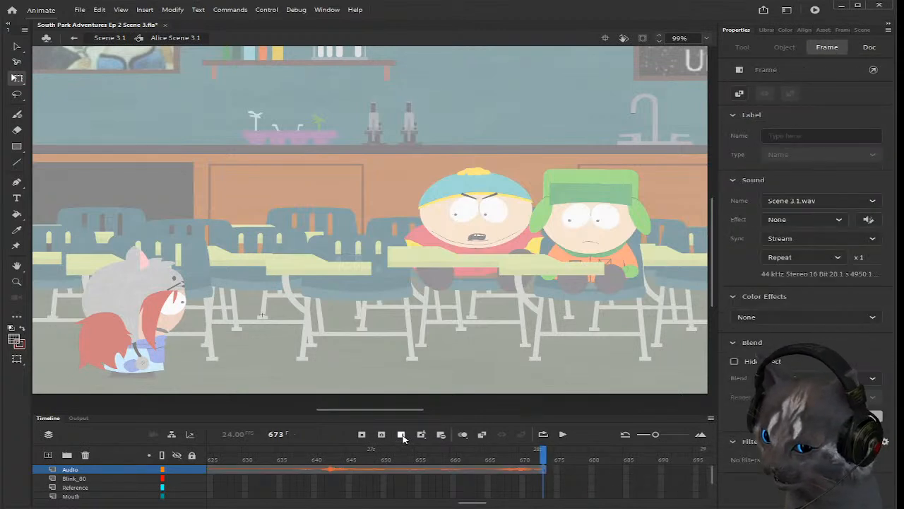
Step: Try extending the Audio layer to frame 676 and undo that extension
left_click(563, 469)
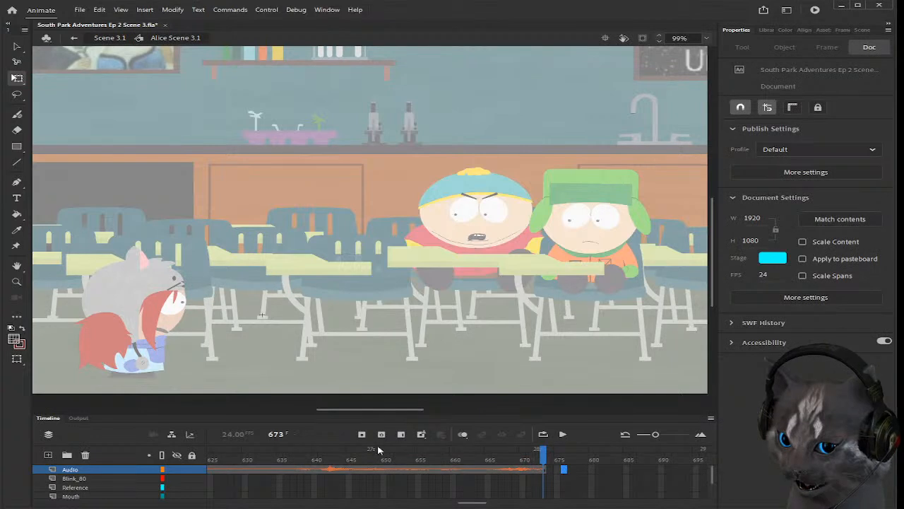
left_click(399, 435)
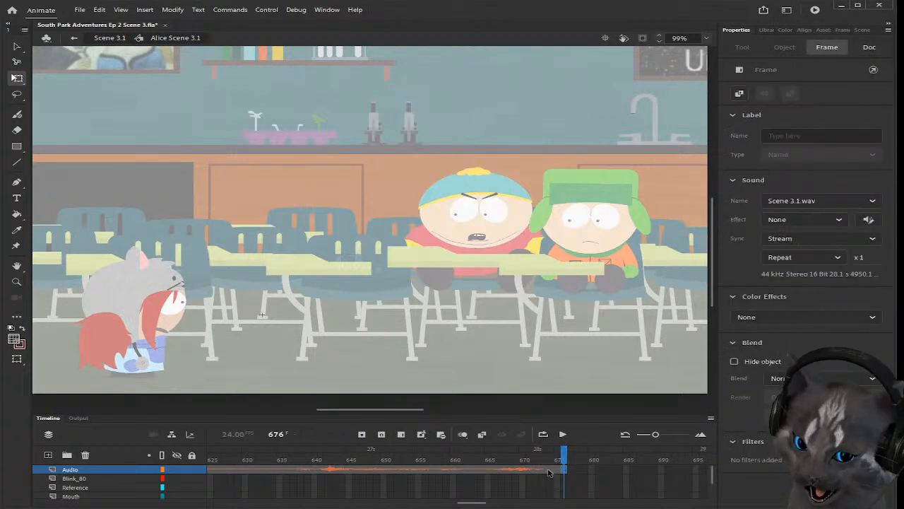
key("ctrl+z")
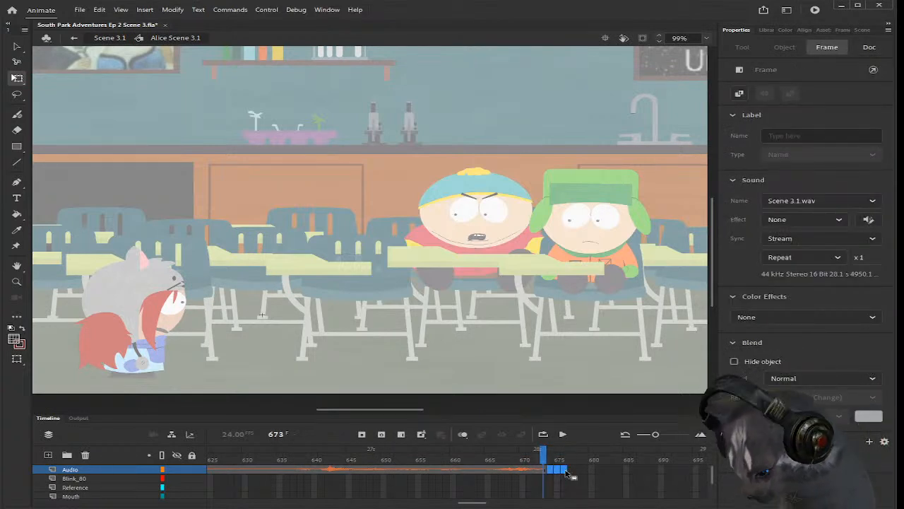
Step: Extend the Body, Head, Mouth and Blink_80 layers to frame 673, matching the Audio layer
left_click(556, 480)
left_click_drag(545, 480, 544, 500)
left_click(544, 486)
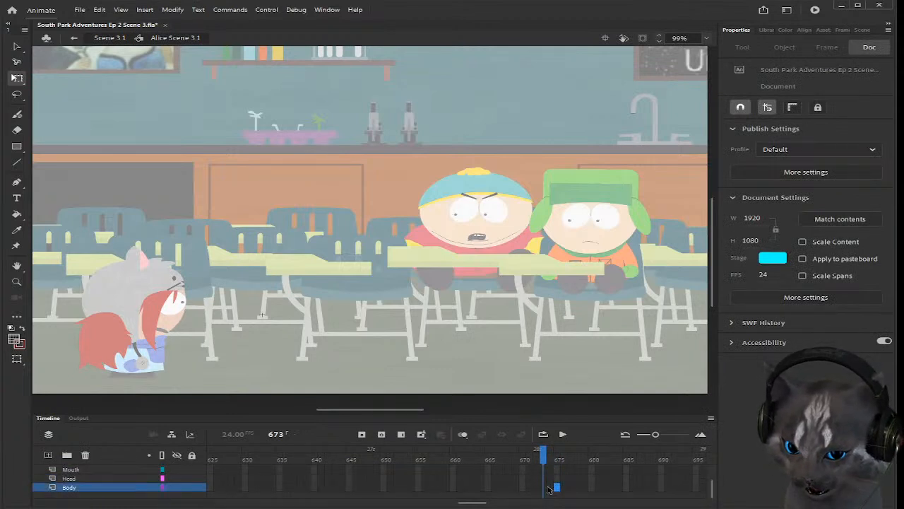
scroll(544, 488, "up", 2)
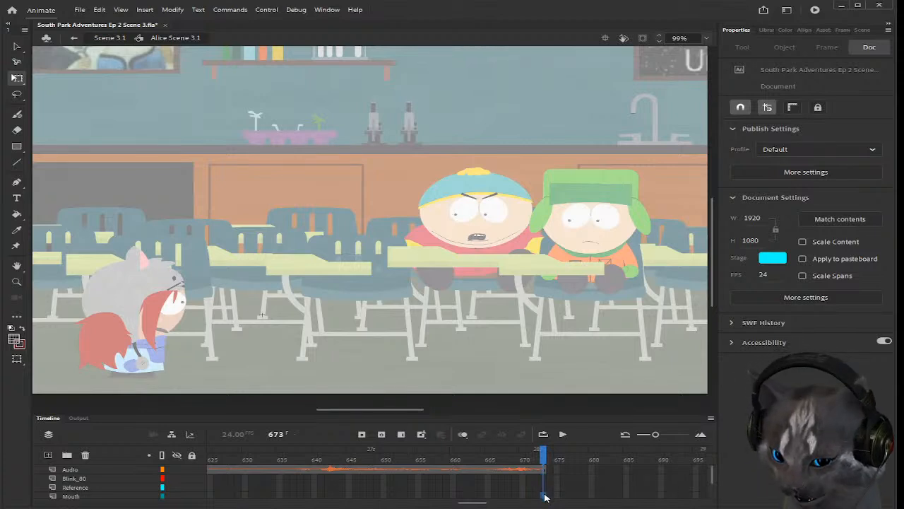
left_click(544, 495)
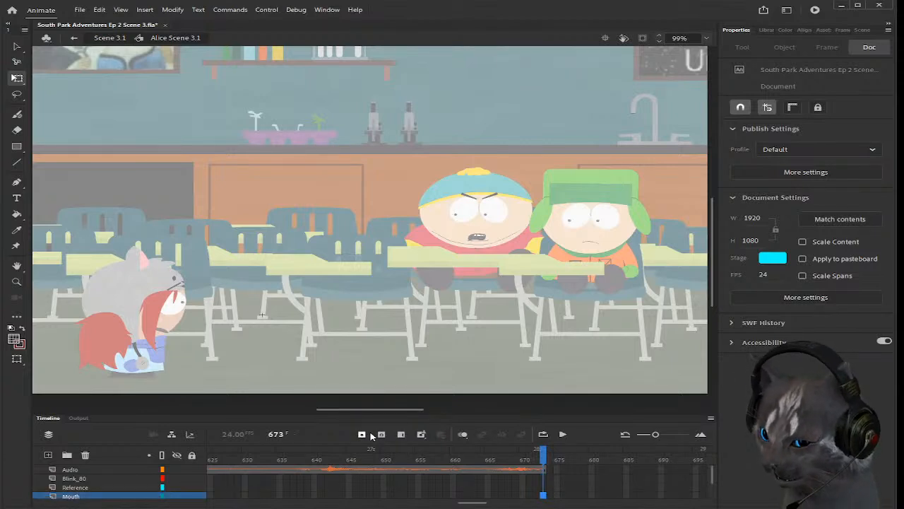
left_click(381, 436)
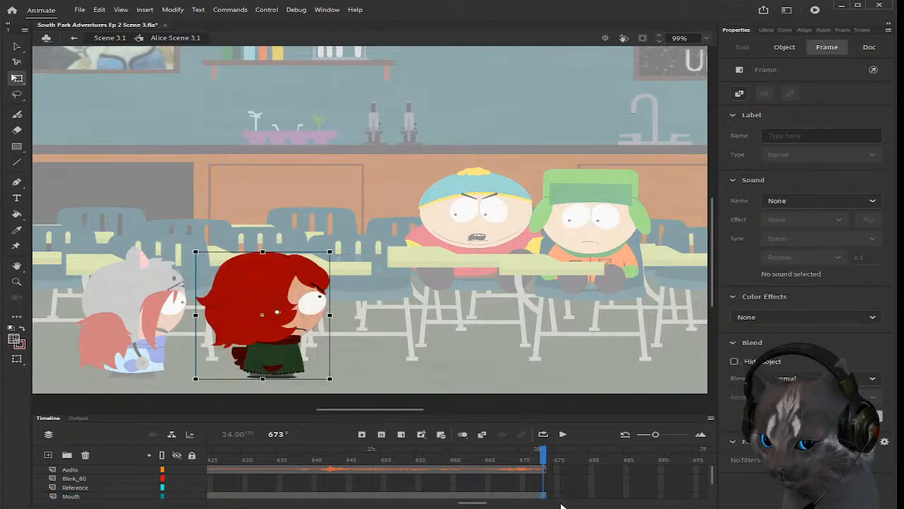
left_click(538, 485)
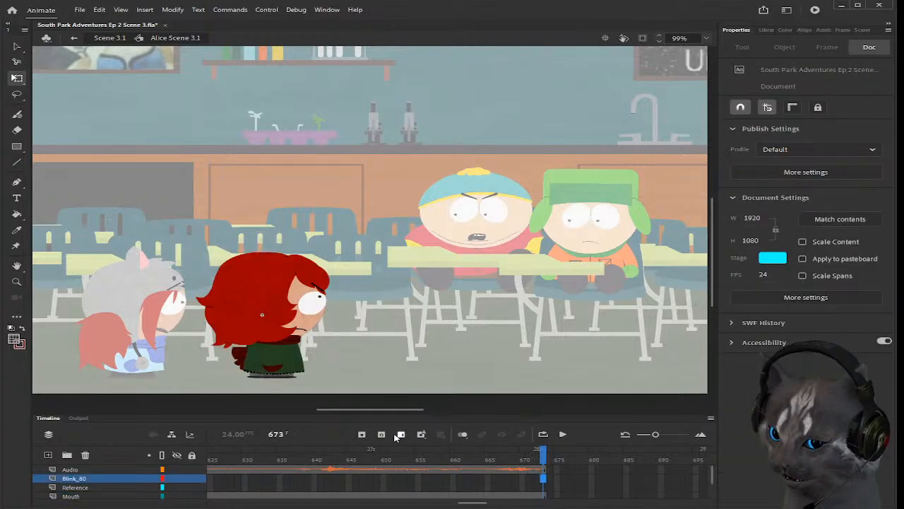
left_click(487, 318)
Step: Break apart Alice's full model instance at frame 2 of the Body layer and deselect its parts
left_click_drag(472, 502, 222, 504)
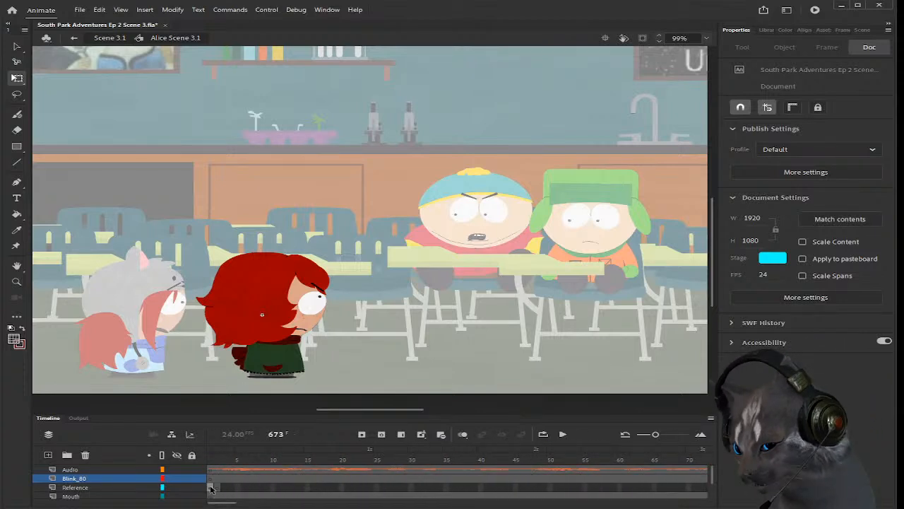
left_click(211, 486)
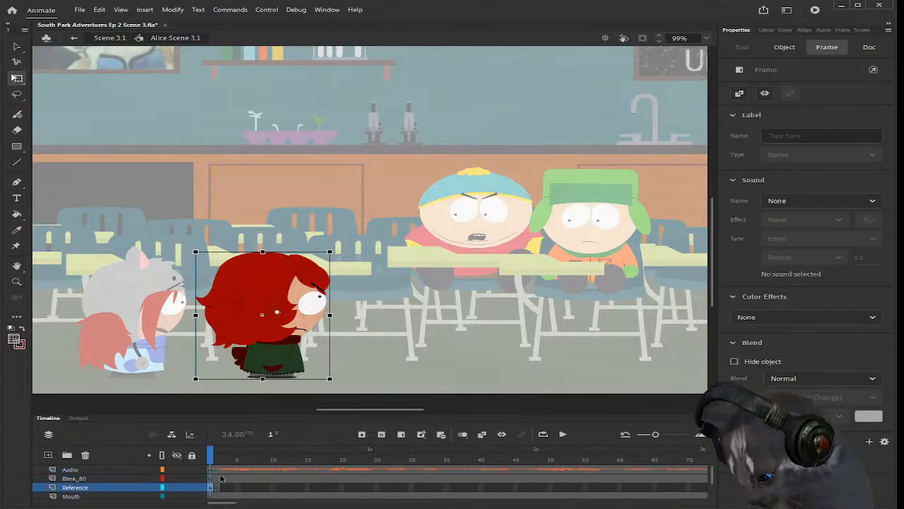
scroll(218, 474, "down", 1)
scroll(218, 489, "down", 2)
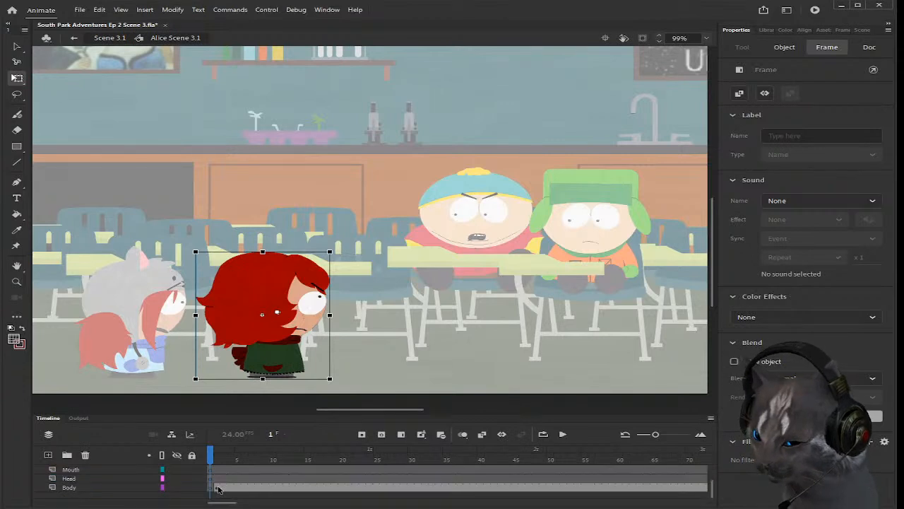
left_click(218, 487)
scroll(218, 489, "up", 1)
scroll(220, 489, "down", 1)
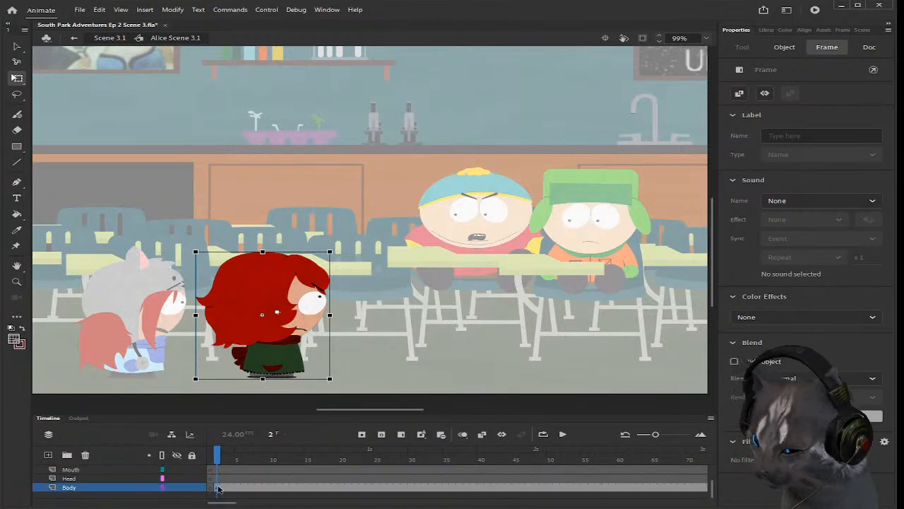
double_click(320, 288)
double_click(349, 295)
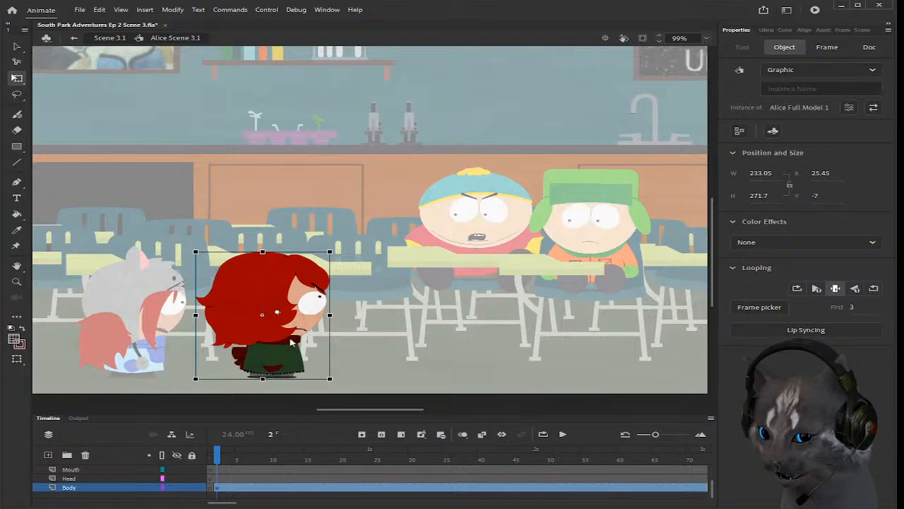
left_click(417, 323)
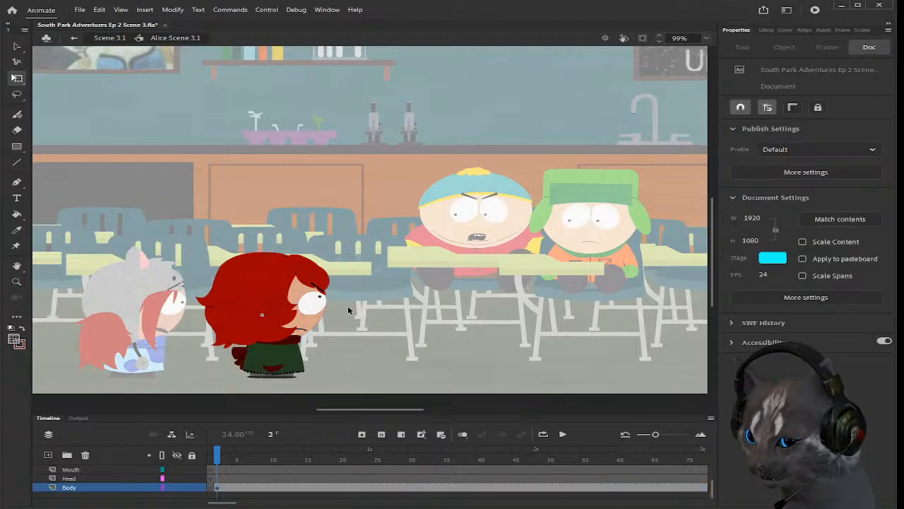
Step: Try a right-facing, slightly downward-looking frame for Alice's eye symbol at frame 2 using the Frame Picker
scroll(349, 313, "up", 2)
left_click(297, 275)
left_click(373, 294)
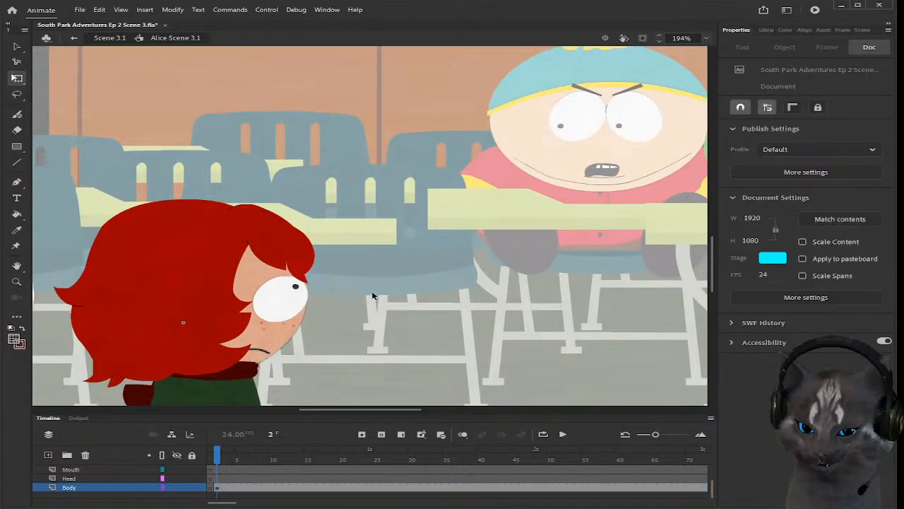
left_click(293, 303)
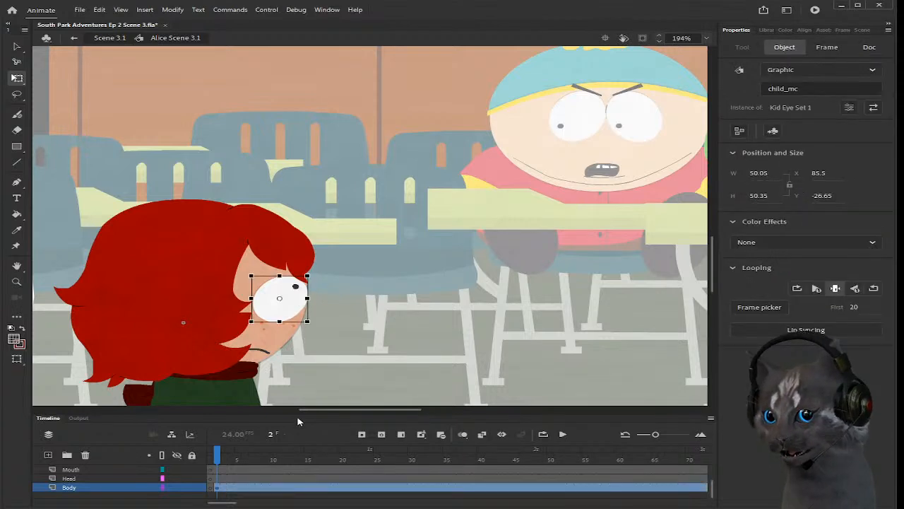
left_click(841, 30)
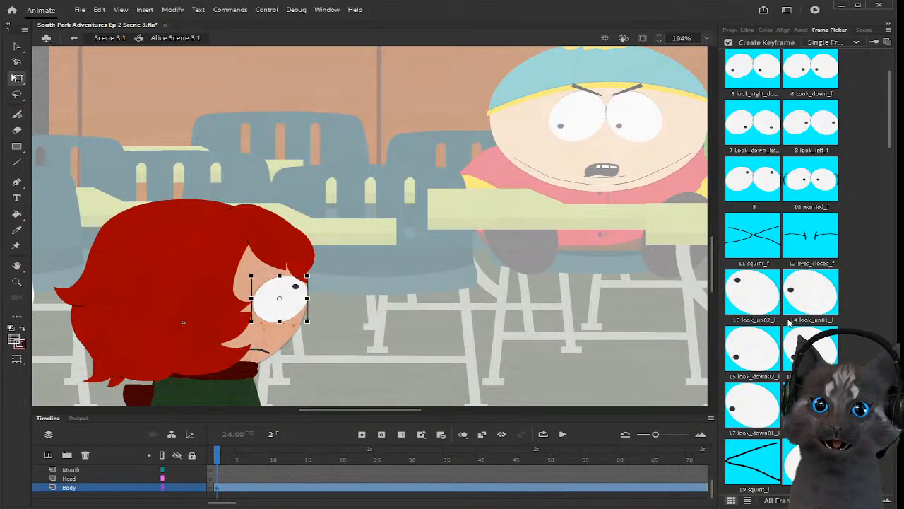
scroll(790, 325, "down", 3)
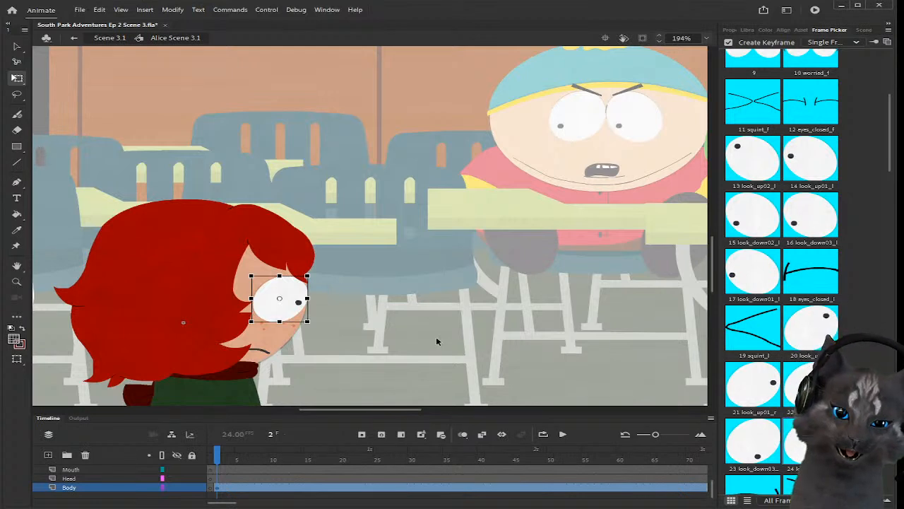
left_click(523, 365)
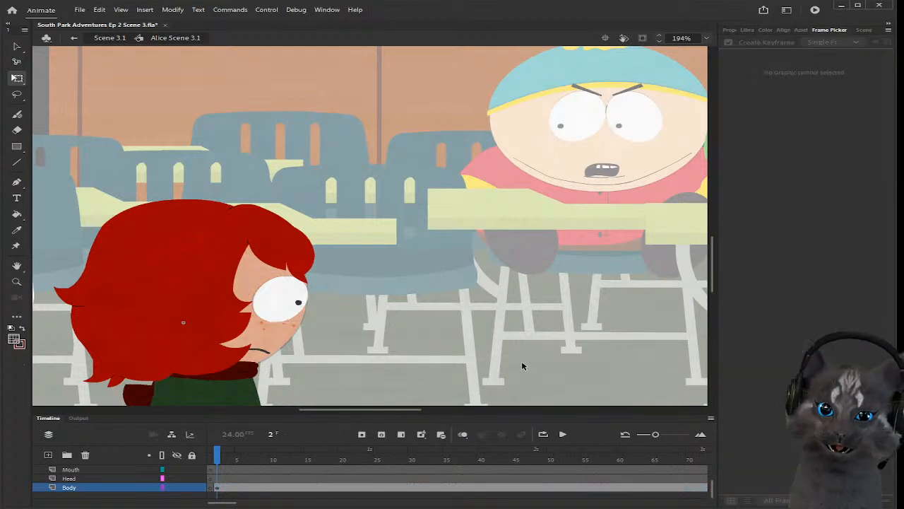
Step: Browse the eye symbol's frames and set Alice's eye at frame 2 to frame 21, look_up01_r
left_click(313, 303)
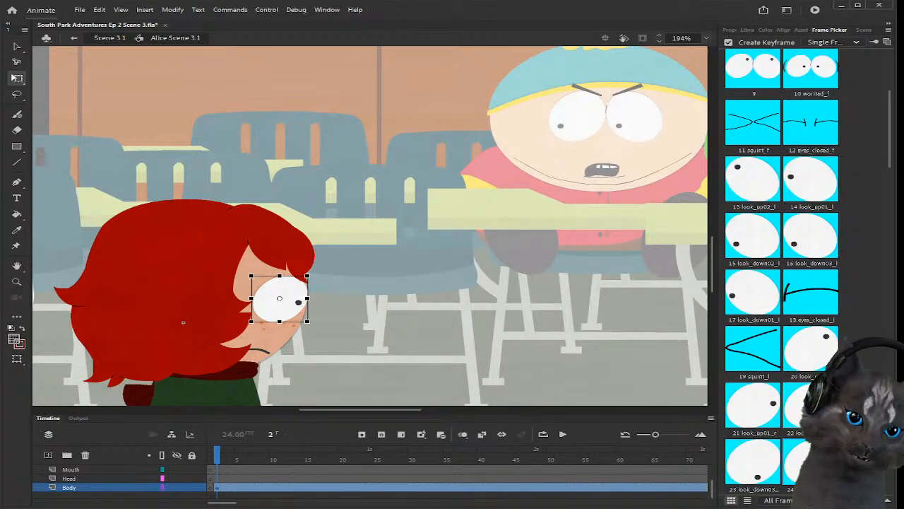
scroll(782, 276, "down", 6)
scroll(782, 275, "down", 8)
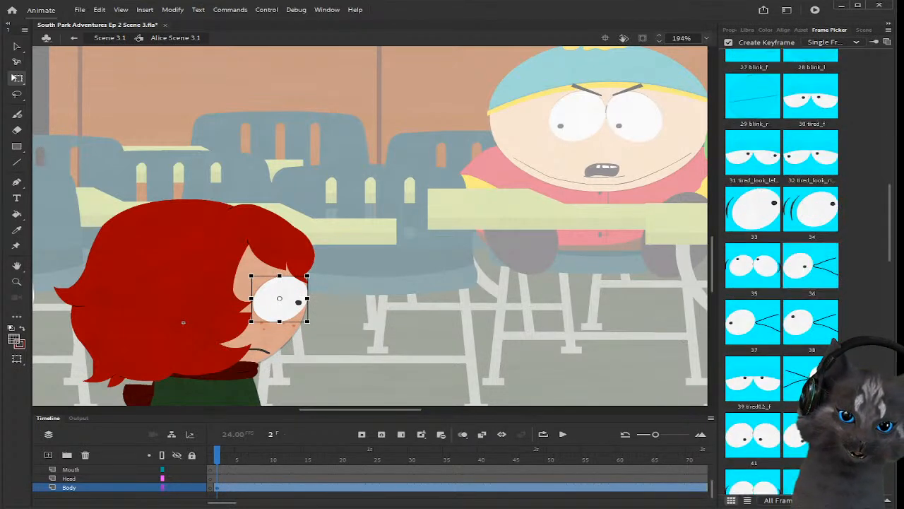
scroll(805, 407, "down", 4)
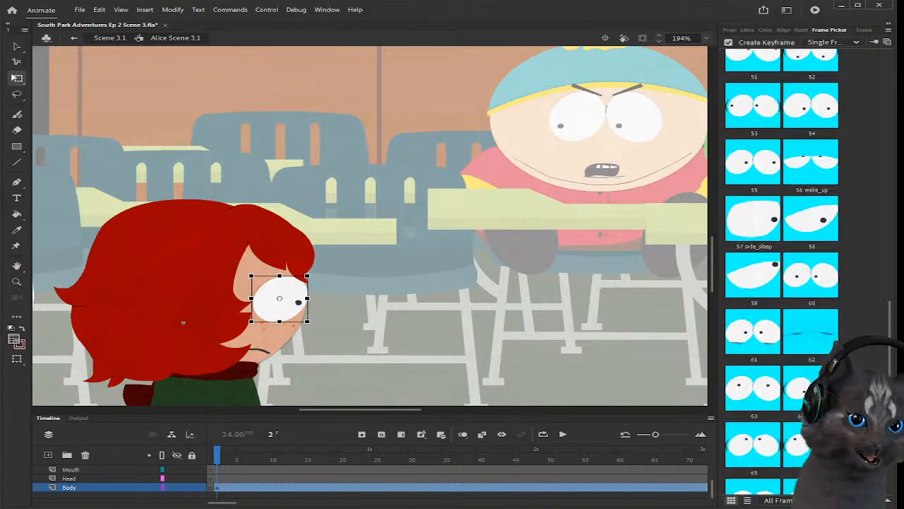
scroll(782, 276, "down", 4)
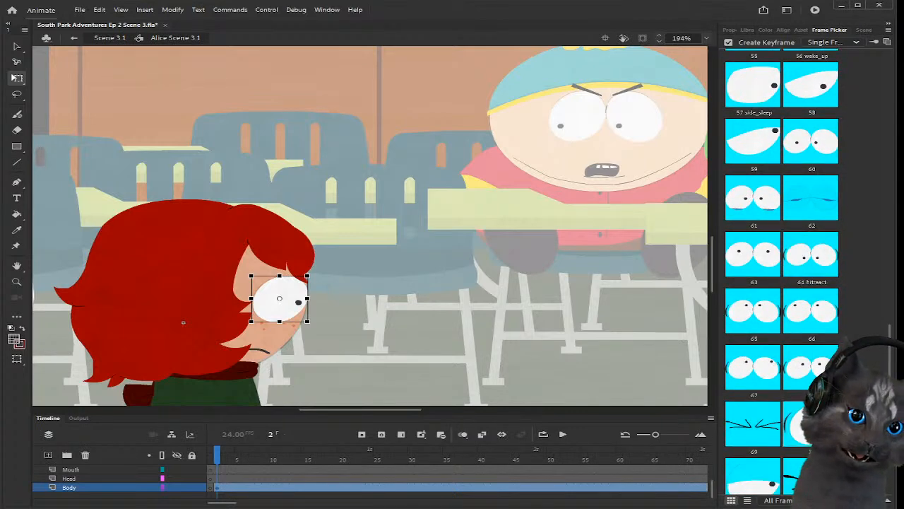
scroll(782, 275, "up", 20)
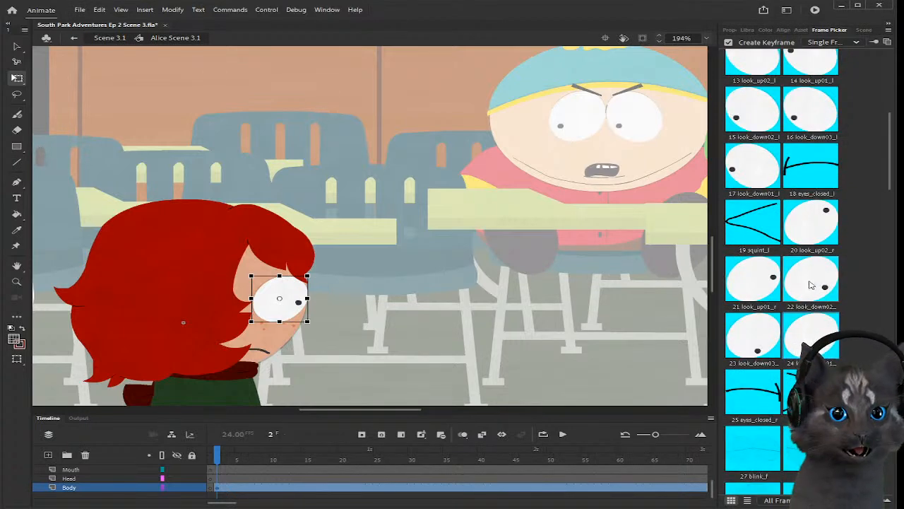
left_click(762, 287)
left_click(432, 320)
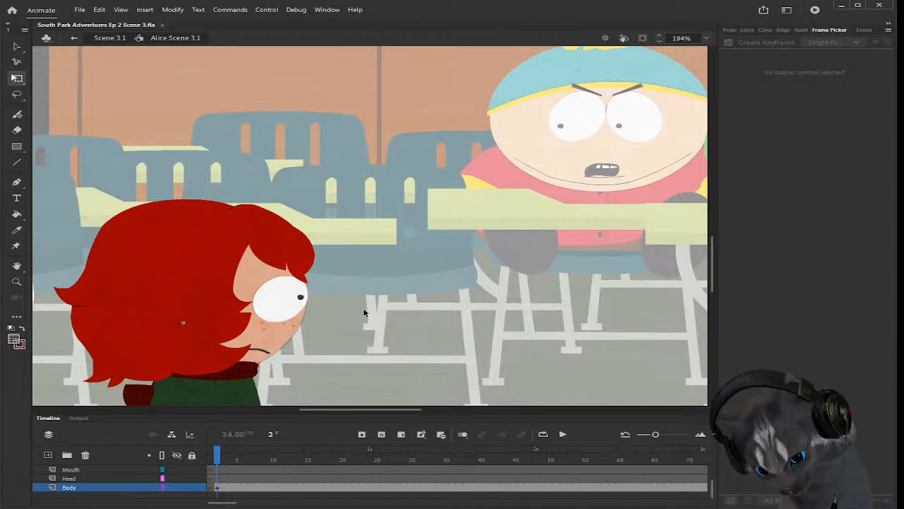
Step: Insert a keyframe at frame 45 of the Body layer in Alice's symbol
scroll(269, 284, "down", 2)
scroll(235, 323, "up", 2)
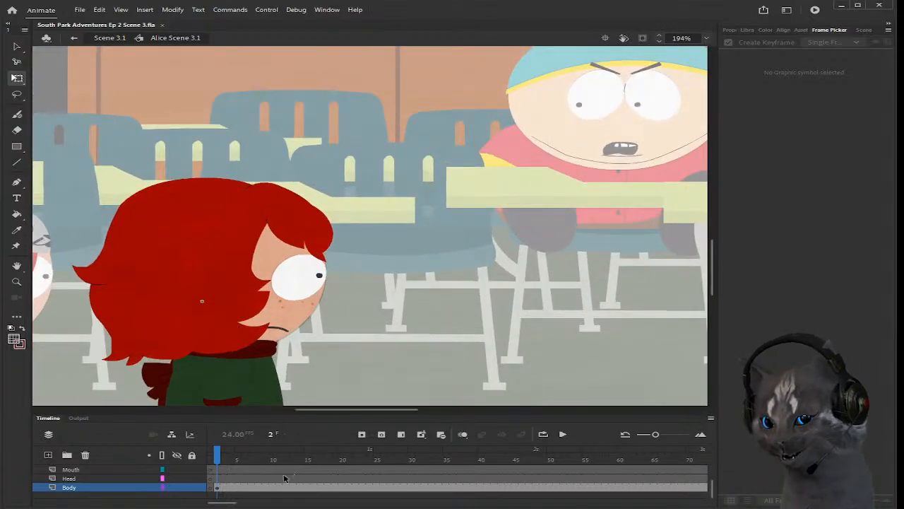
scroll(262, 464, "up", 2)
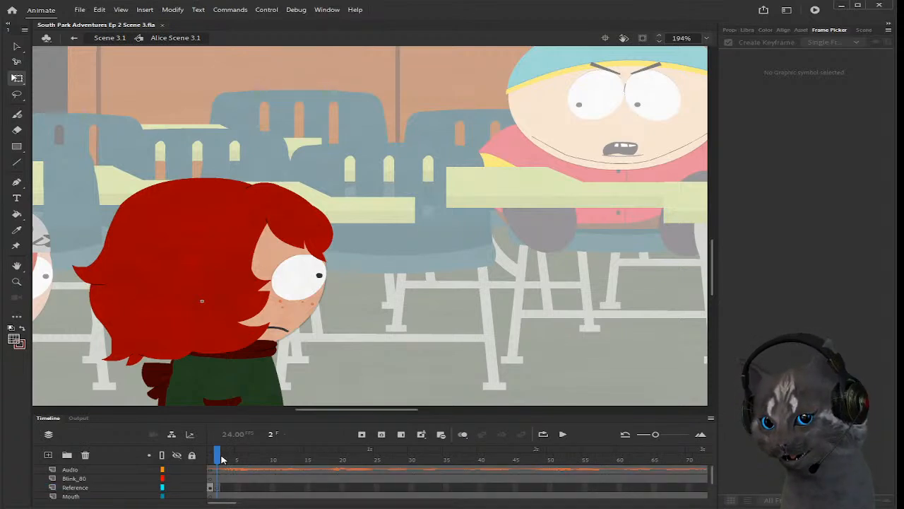
left_click_drag(222, 459, 380, 462)
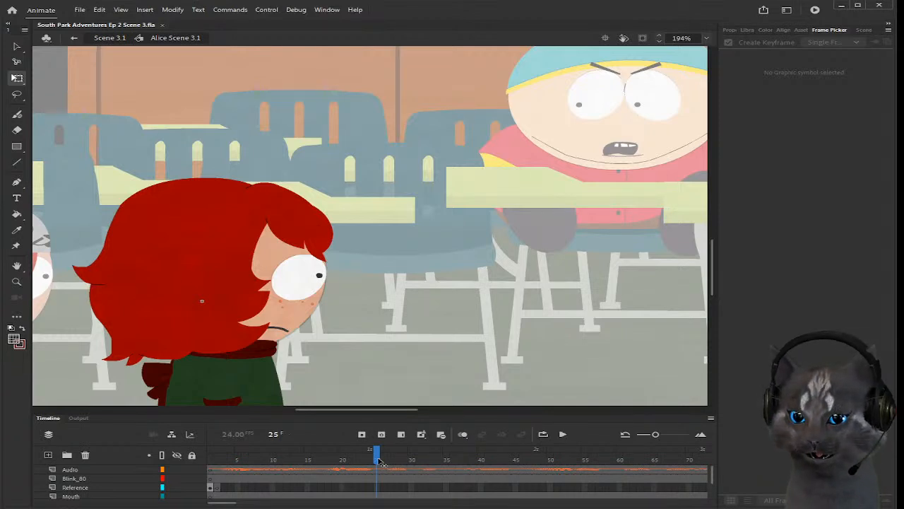
left_click_drag(380, 462, 385, 462)
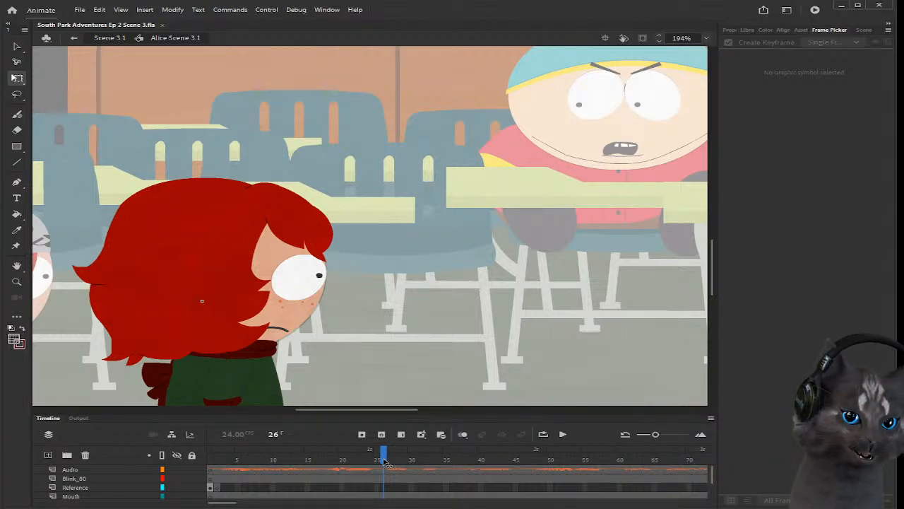
left_click_drag(384, 462, 517, 462)
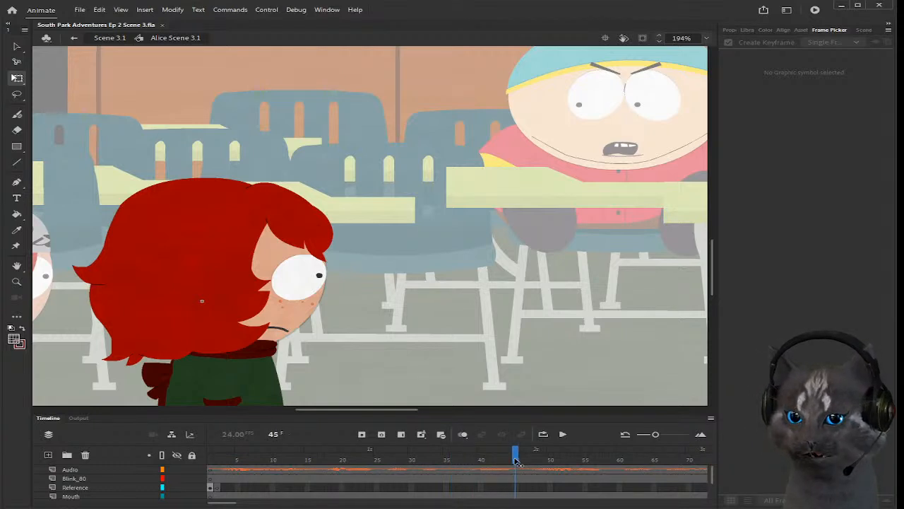
scroll(516, 479, "down", 1)
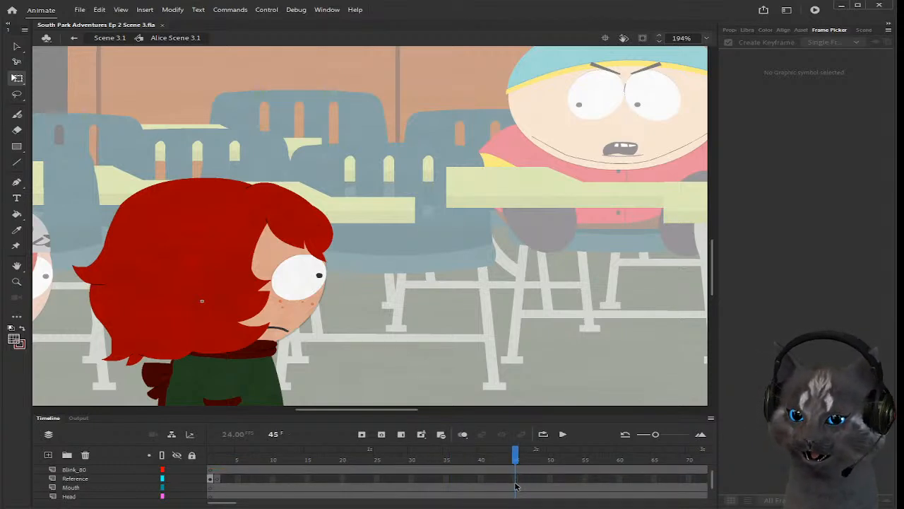
scroll(516, 492, "down", 1)
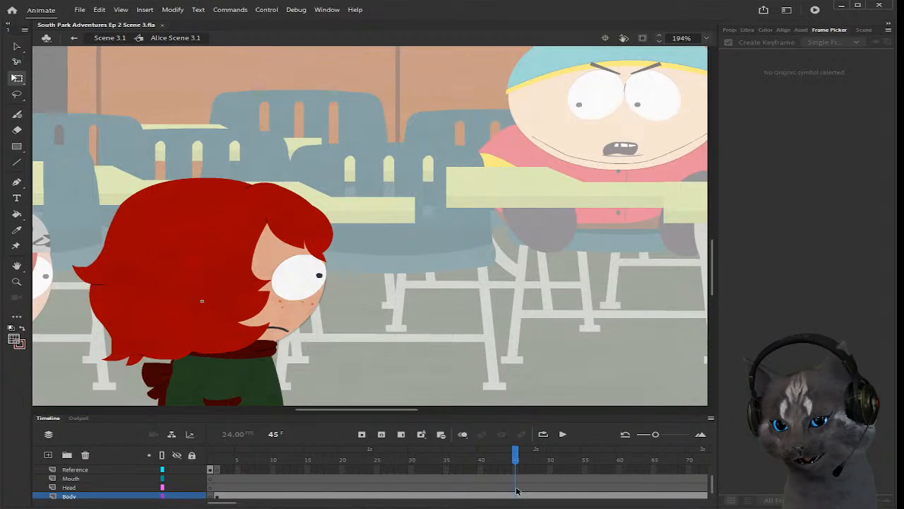
left_click(517, 495)
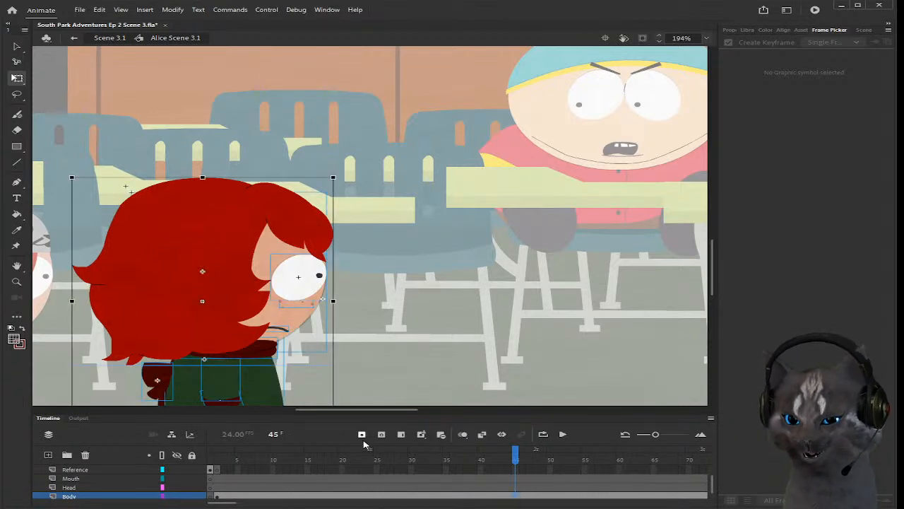
Step: Set Alice's eye at frame 45 of the Body layer to frame 20, look_up02_r, using the Frame Picker
left_click(448, 317)
left_click(320, 287)
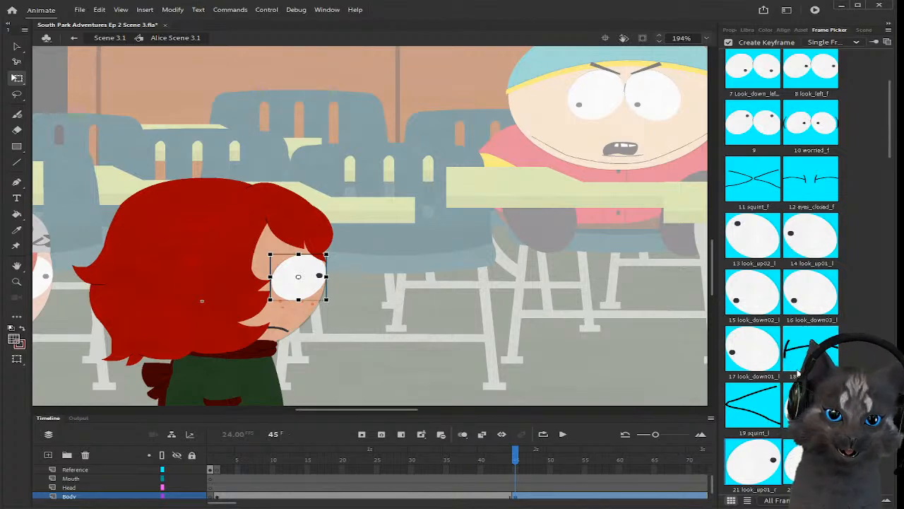
scroll(799, 375, "down", 4)
scroll(799, 375, "up", 2)
left_click(821, 290)
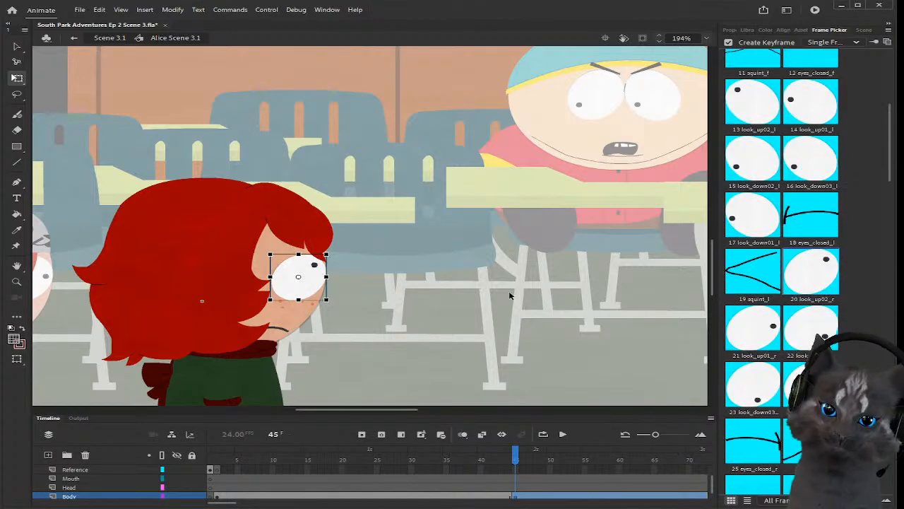
left_click(495, 309)
scroll(177, 304, "down", 2)
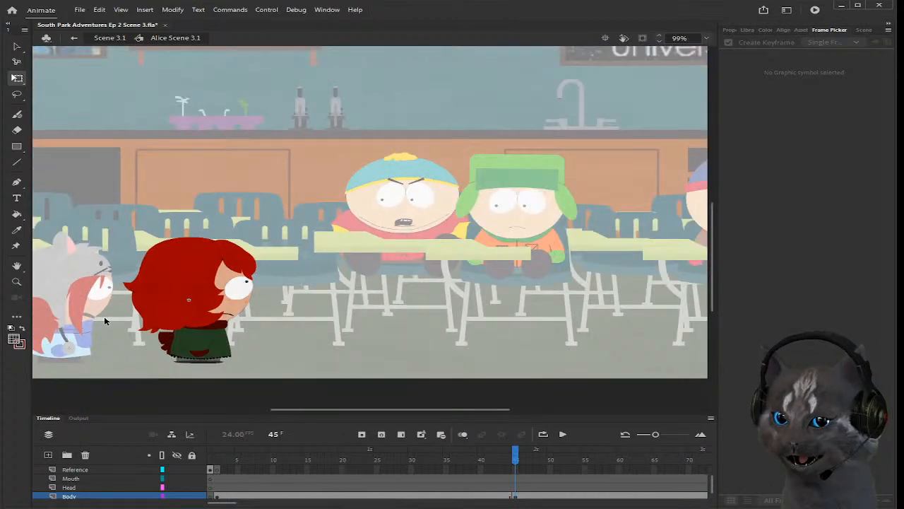
scroll(164, 224, "down", 3)
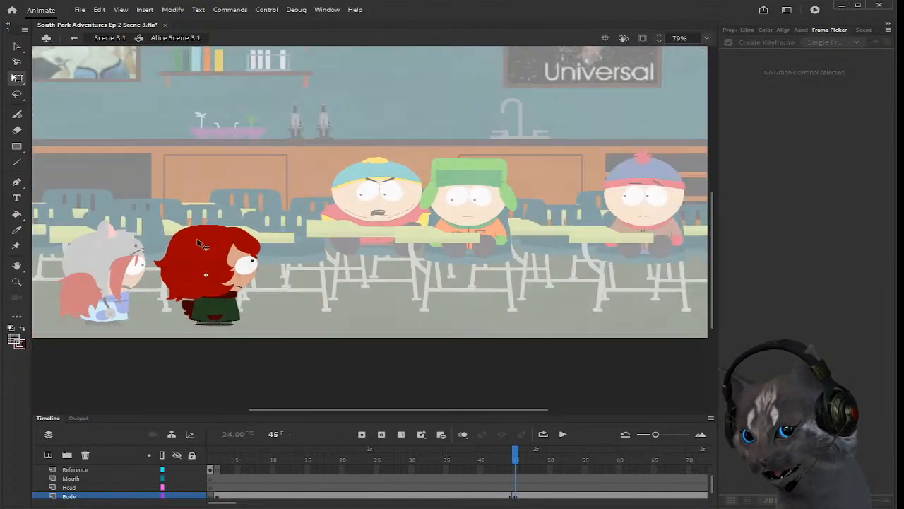
scroll(140, 234, "up", 2)
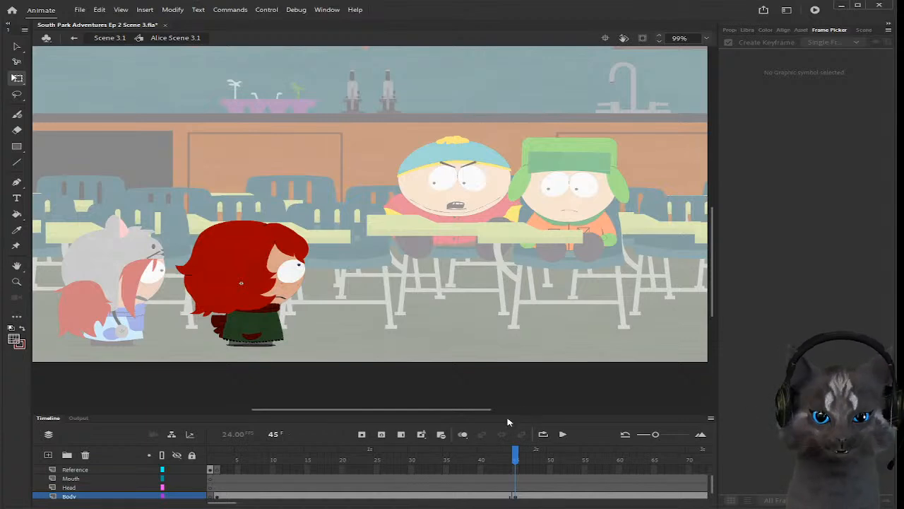
Step: Try moving Cartman to the desks behind Samantha in Scene 3.1, undo it and return into Alice's symbol
double_click(356, 285)
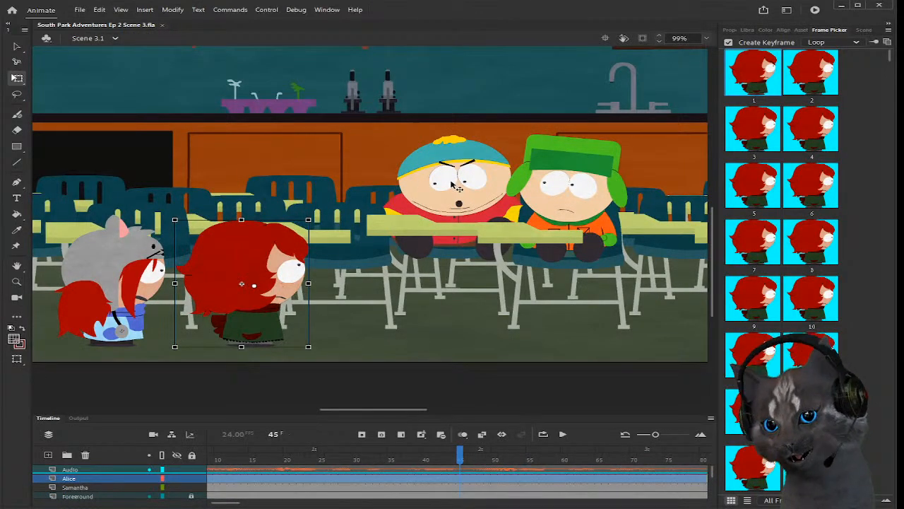
scroll(452, 185, "down", 3)
left_click_drag(452, 183, 5, 124)
key("ctrl+z")
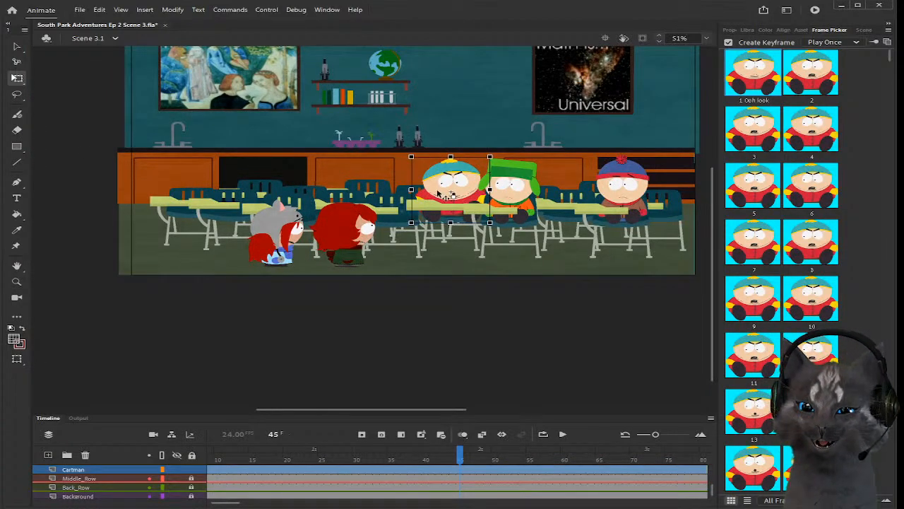
left_click_drag(458, 186, 307, 189)
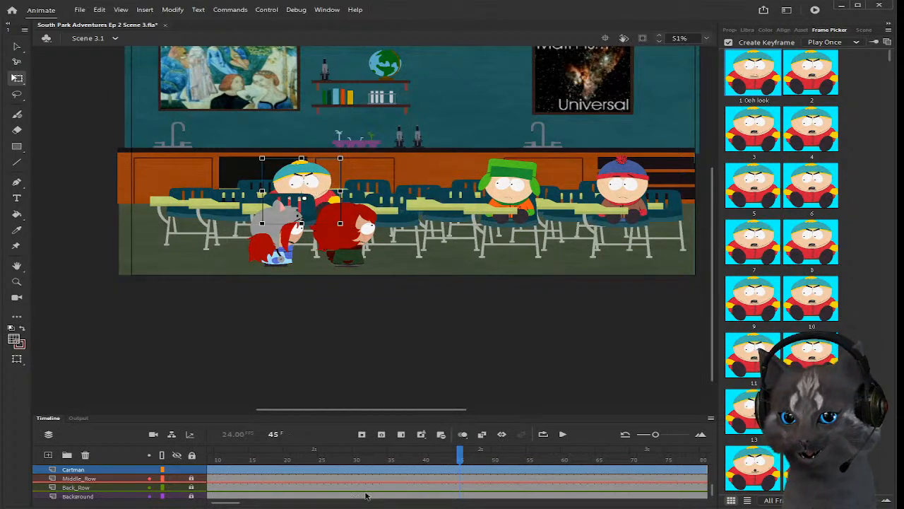
left_click_drag(457, 463, 308, 461)
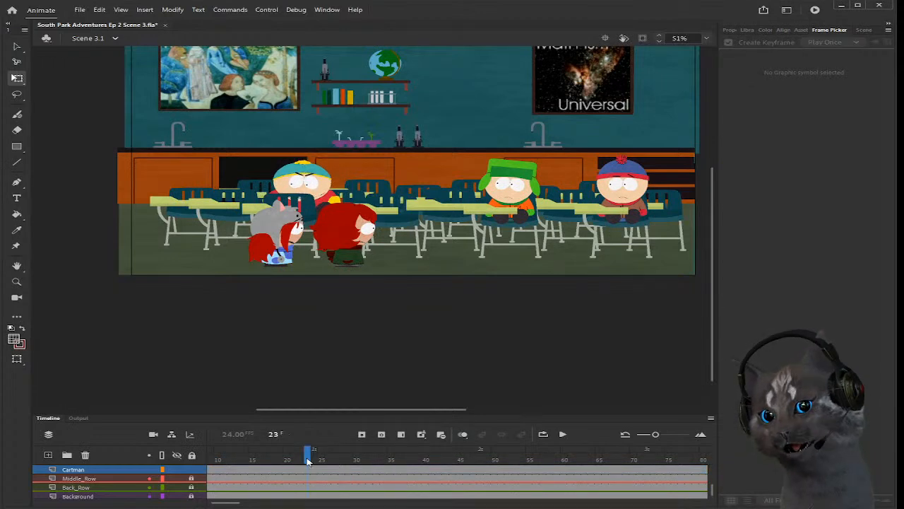
key("ctrl+z")
key("ctrl+z")
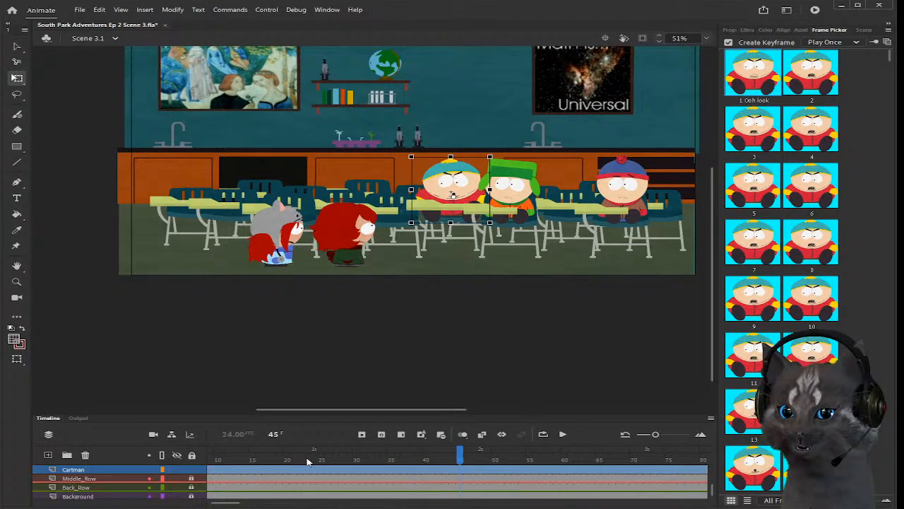
left_click(422, 274)
scroll(416, 226, "up", 3)
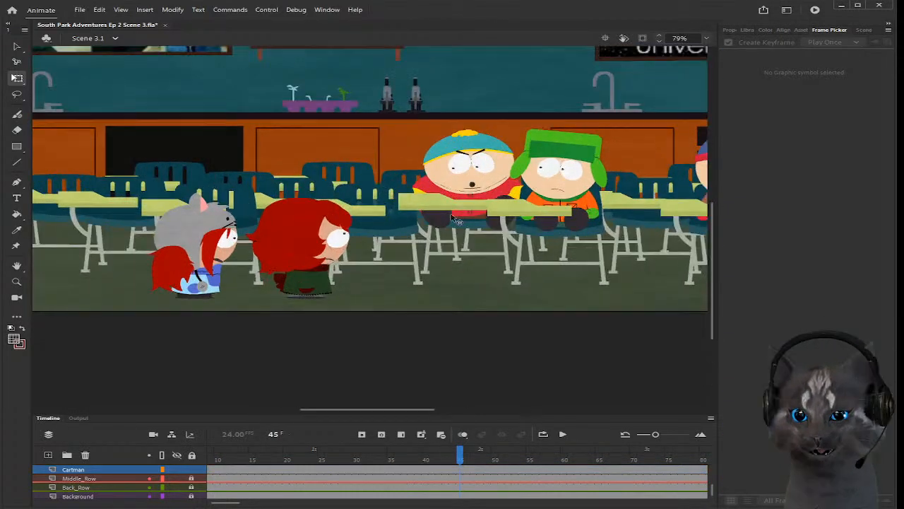
double_click(310, 226)
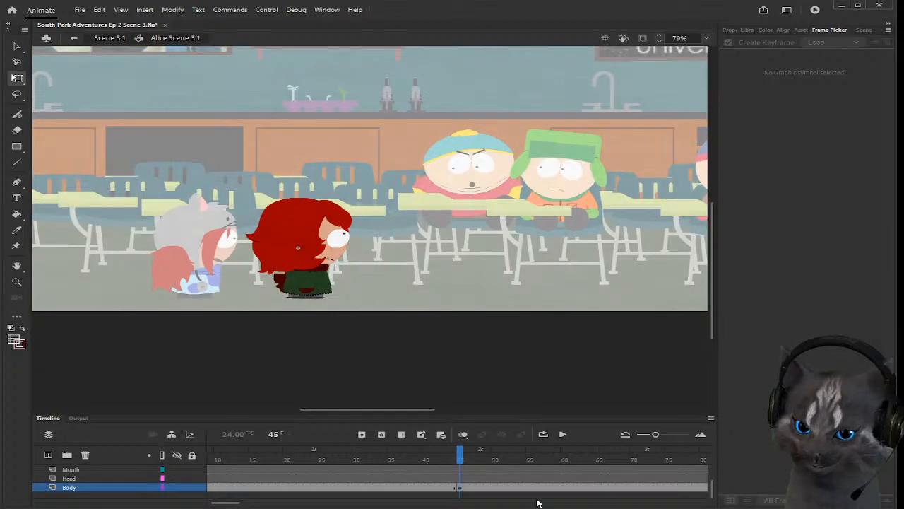
Step: Insert keyframes at frame 2 of the Head and Mouth layers in Alice's symbol
left_click_drag(453, 461, 459, 460)
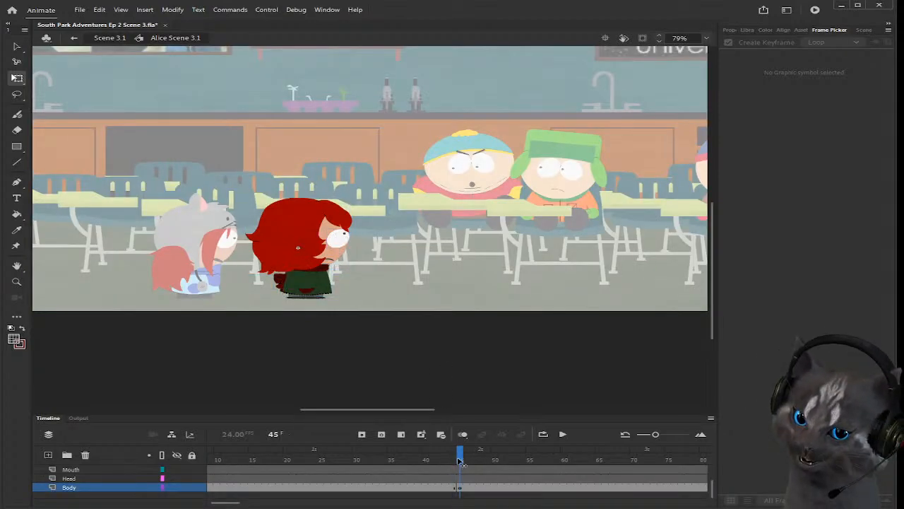
left_click(460, 487)
scroll(283, 232, "up", 3)
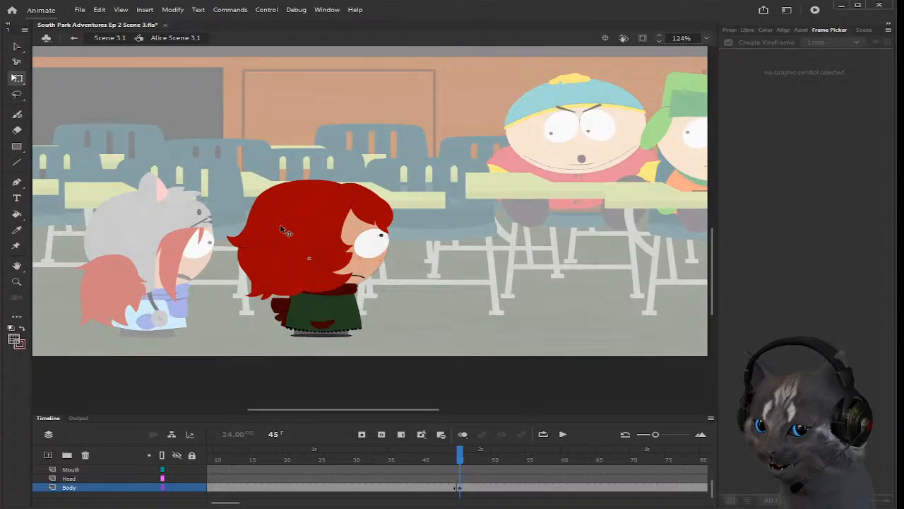
left_click_drag(229, 189, 421, 286)
left_click(438, 478)
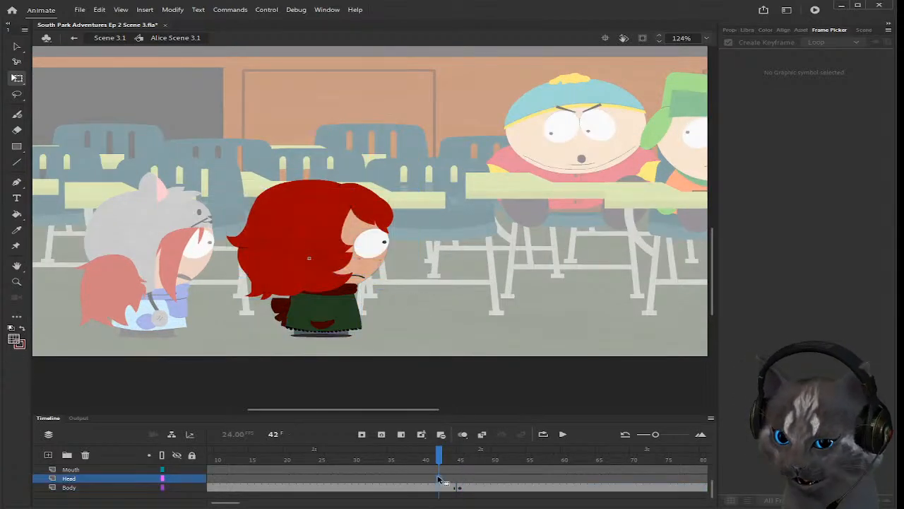
left_click_drag(227, 502, 225, 504)
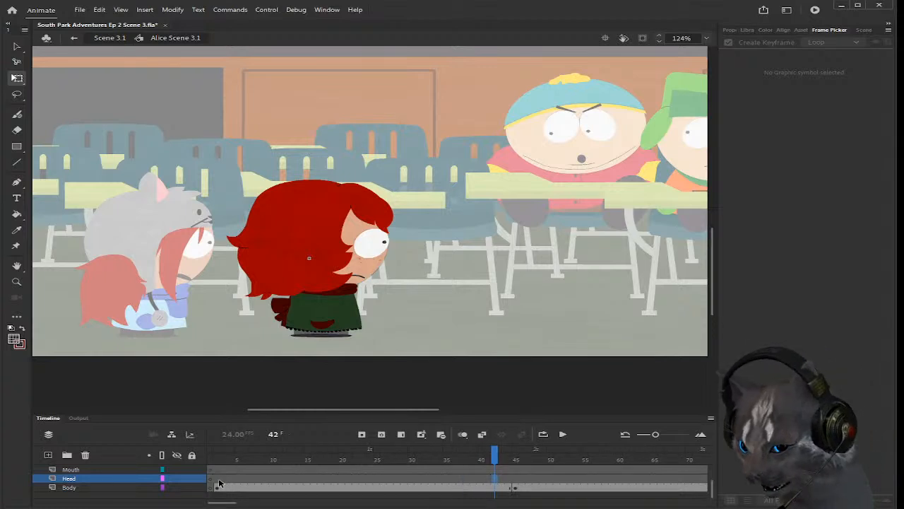
left_click(218, 481)
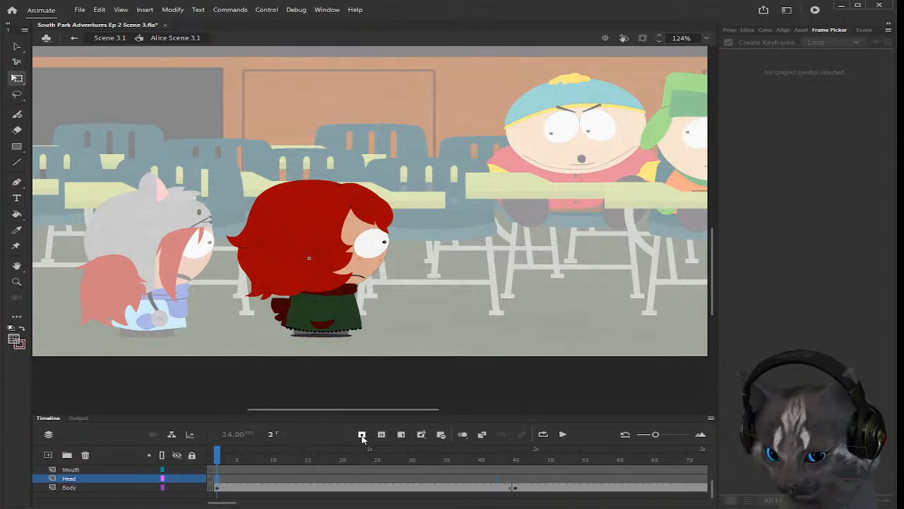
left_click(217, 469)
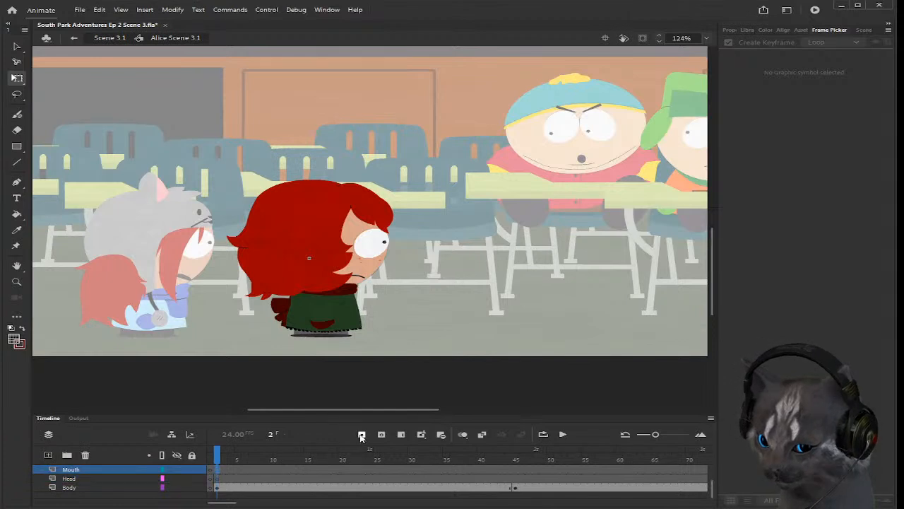
left_click(220, 478)
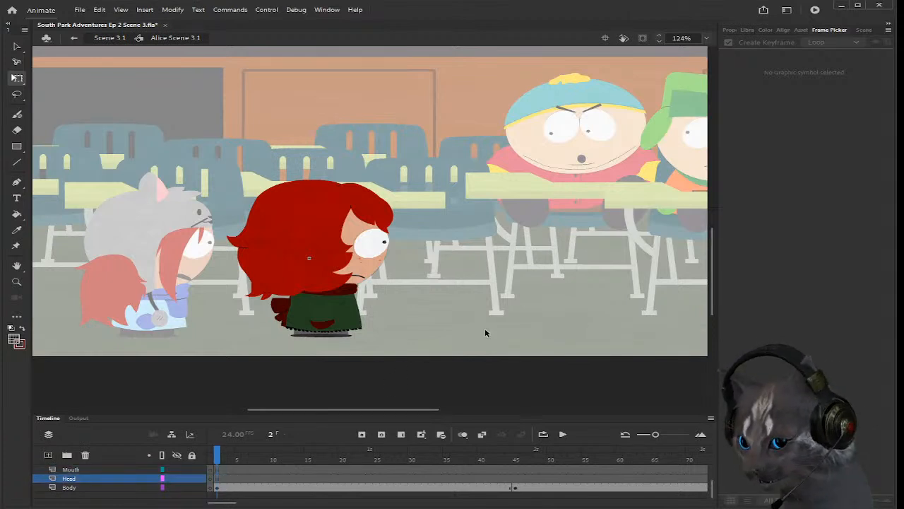
Step: Move Alice's hair, face, eye and mouth parts at frame 2 from the Body layer to the Head layer, keeping their position
left_click_drag(229, 183, 414, 271)
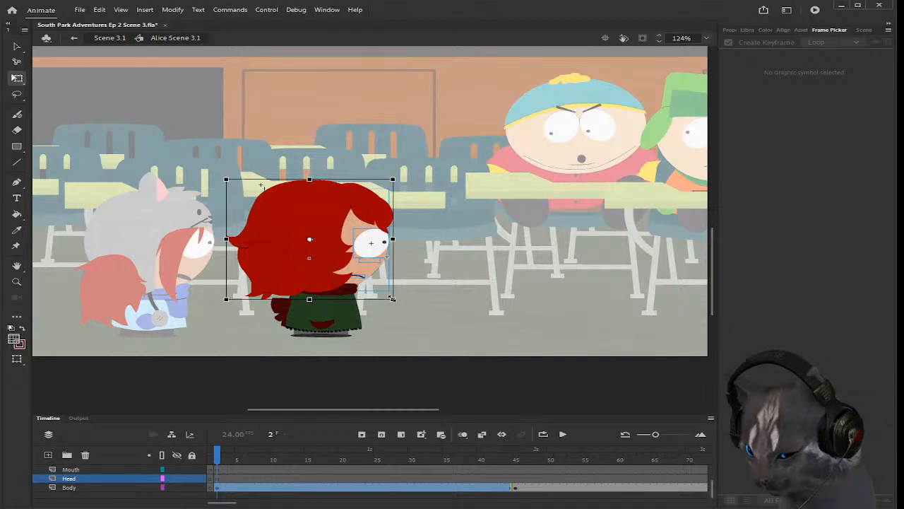
key("Delete")
left_click(218, 488)
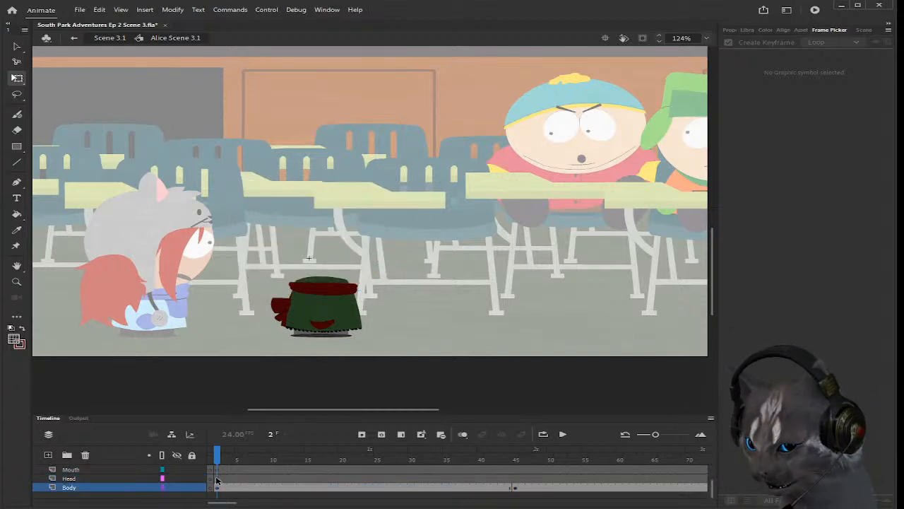
left_click(218, 478)
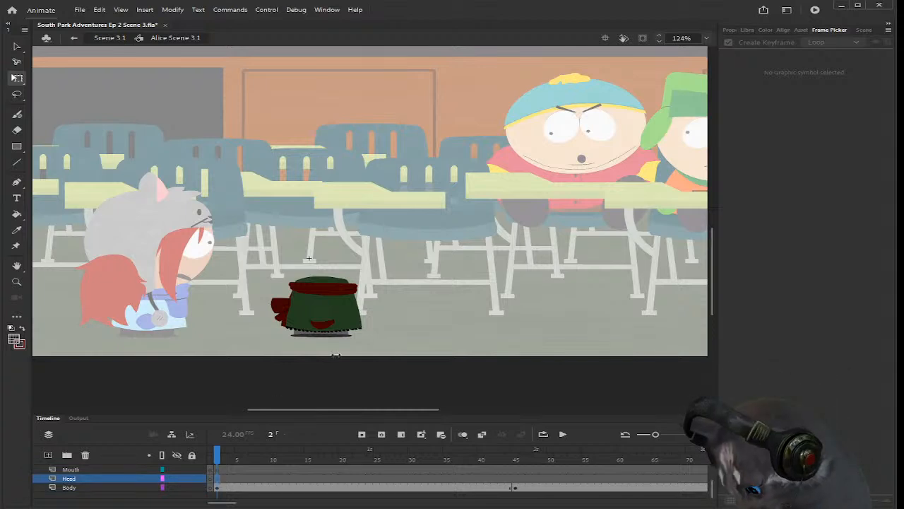
key("ctrl+shift+v")
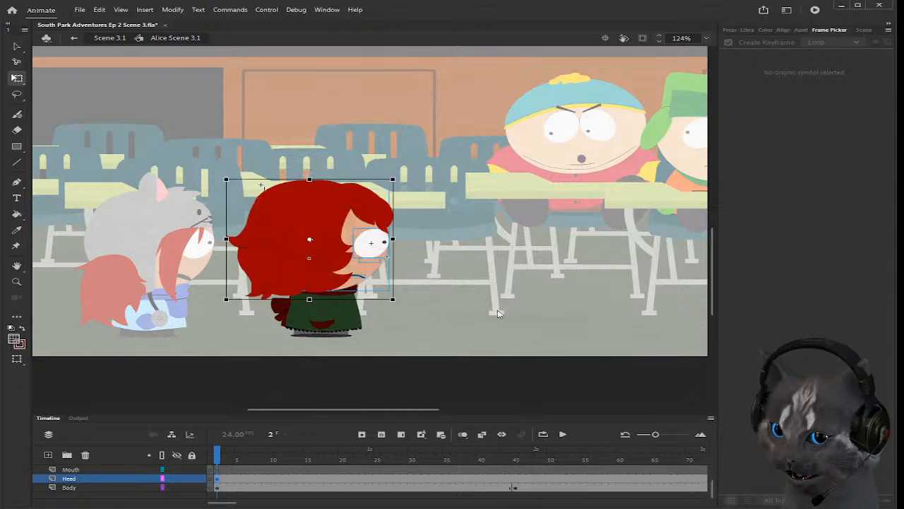
left_click(498, 313)
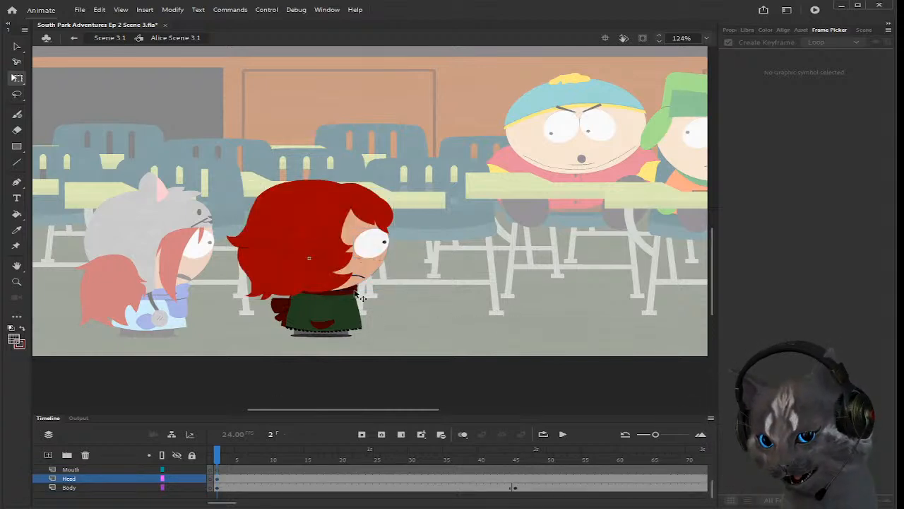
Step: Move Alice's dark red neck scarf at frame 2 from the Body layer to the Head layer, keeping its position
left_click(357, 292)
left_click(377, 317)
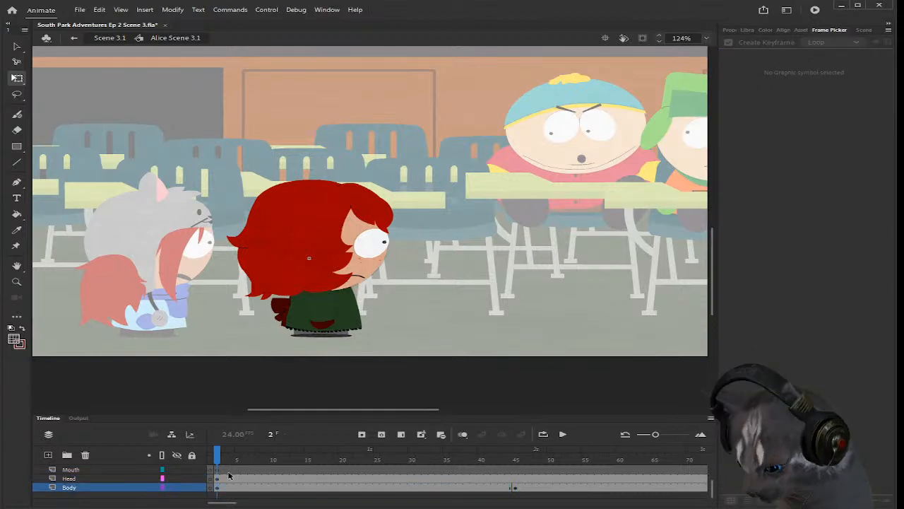
left_click(217, 480)
left_click(346, 288)
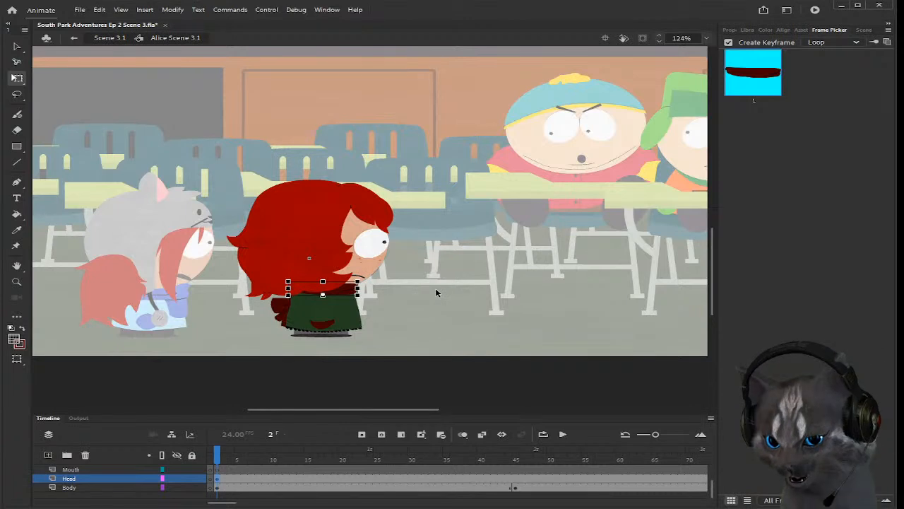
left_click(412, 306)
scroll(372, 312, "up", 1)
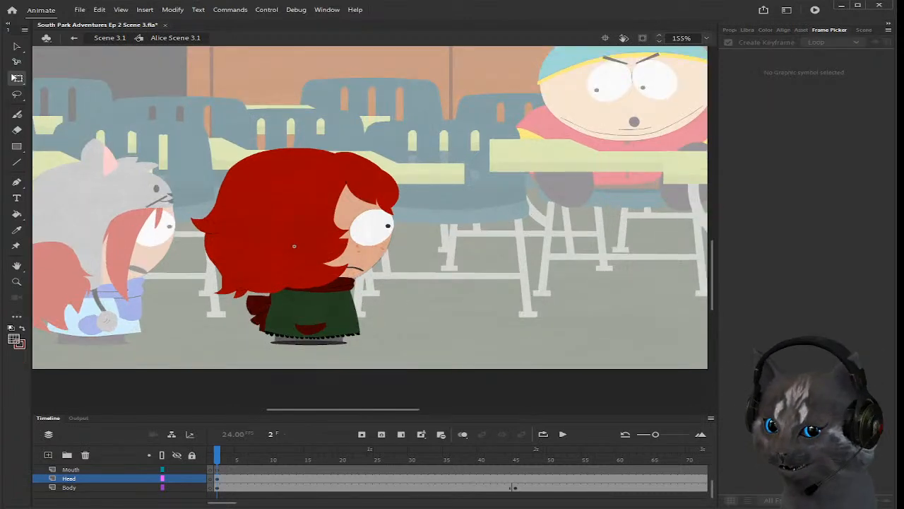
Step: Move Alice's mouth at frame 2 from the Head layer to the Mouth layer, keeping its position
left_click(359, 270)
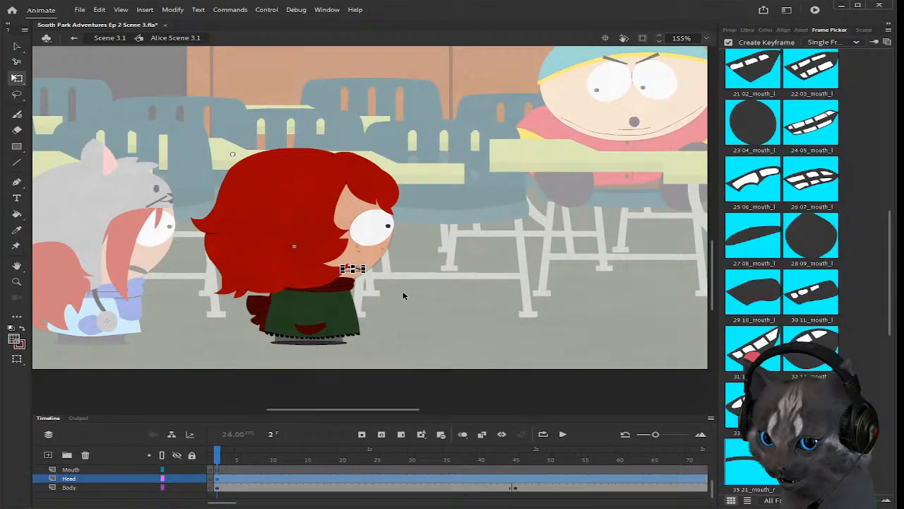
left_click(406, 295)
left_click(217, 471)
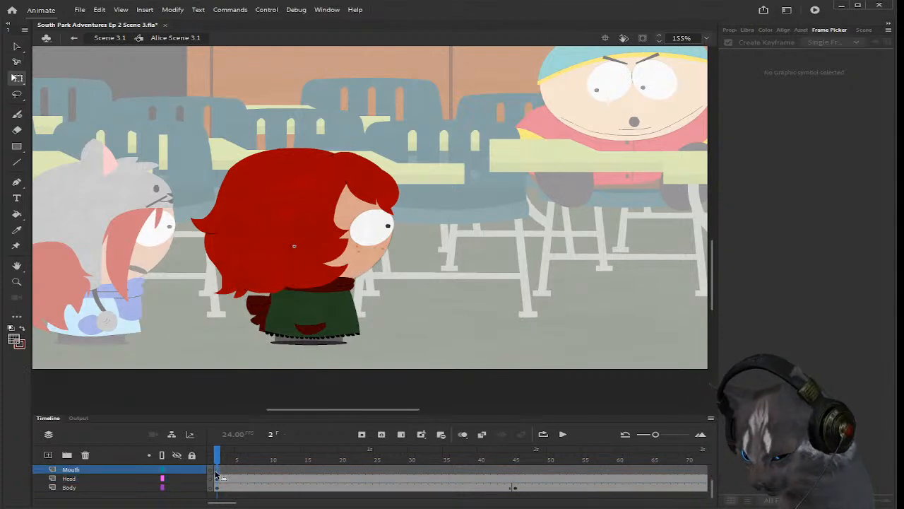
key("ctrl+shift+v")
left_click(462, 282)
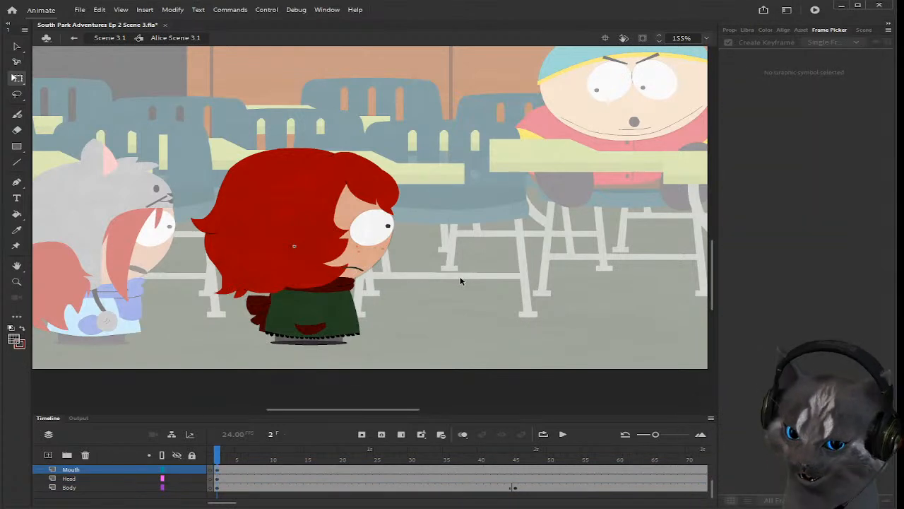
Step: Examine the mouth's placement on Alice's face at frame 2 from close up and at scene scale
left_click(357, 271)
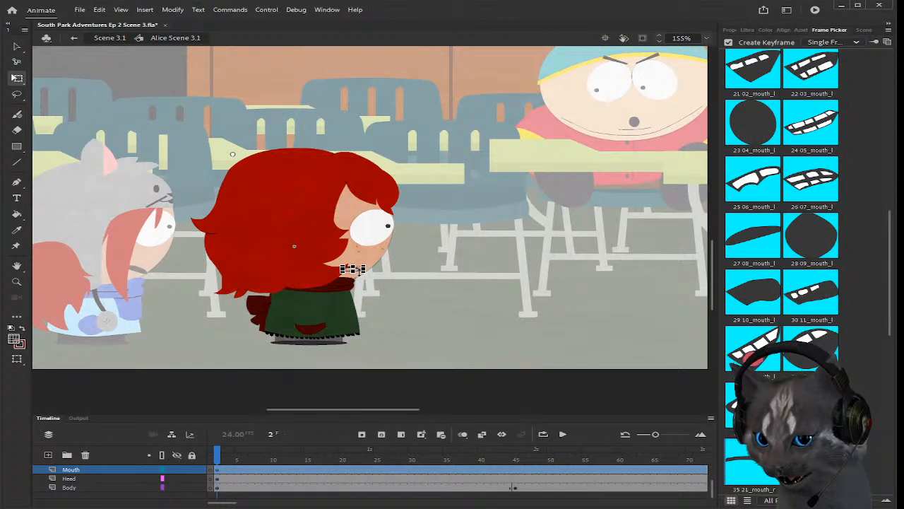
left_click(493, 290)
scroll(370, 292, "up", 2)
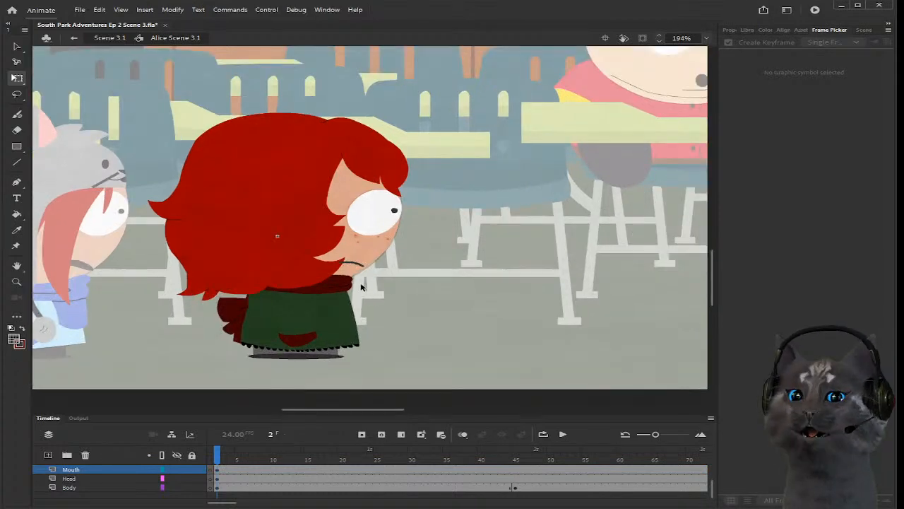
left_click(359, 263)
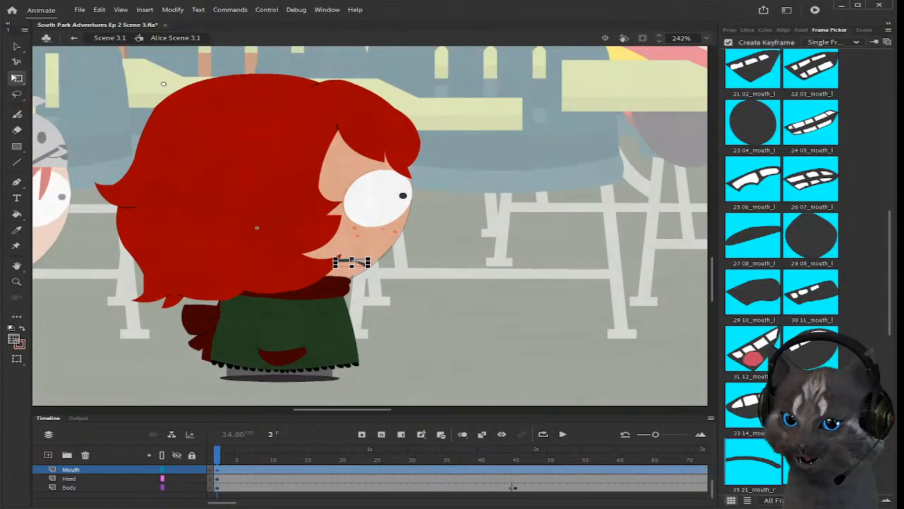
left_click(465, 272)
left_click(359, 266)
left_click(420, 265)
scroll(419, 267, "down", 4)
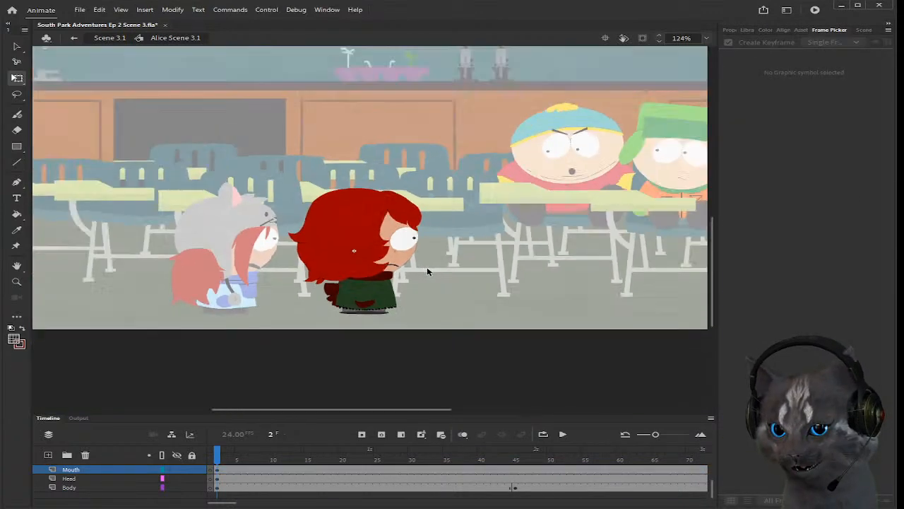
scroll(494, 256, "up", 2)
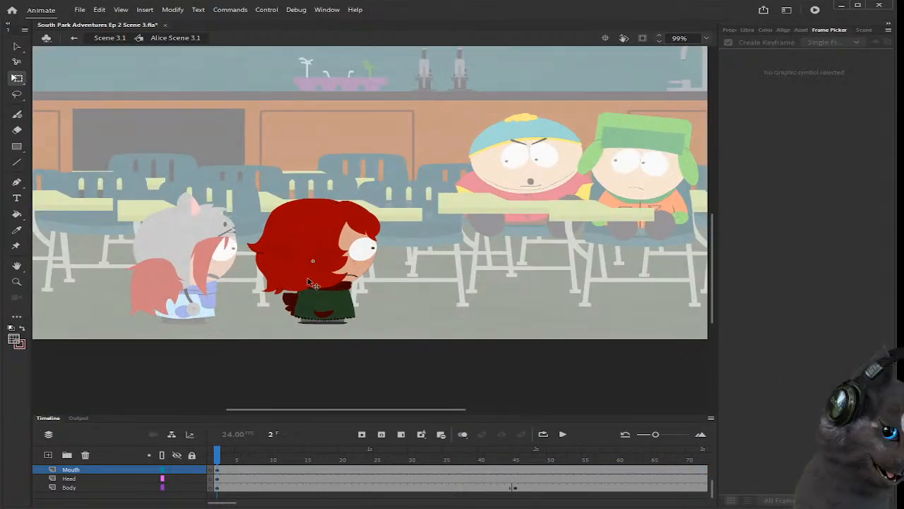
Step: Move Alice's mouth at frame 2 back from the Mouth layer to the Head layer, keeping its position
left_click(349, 274)
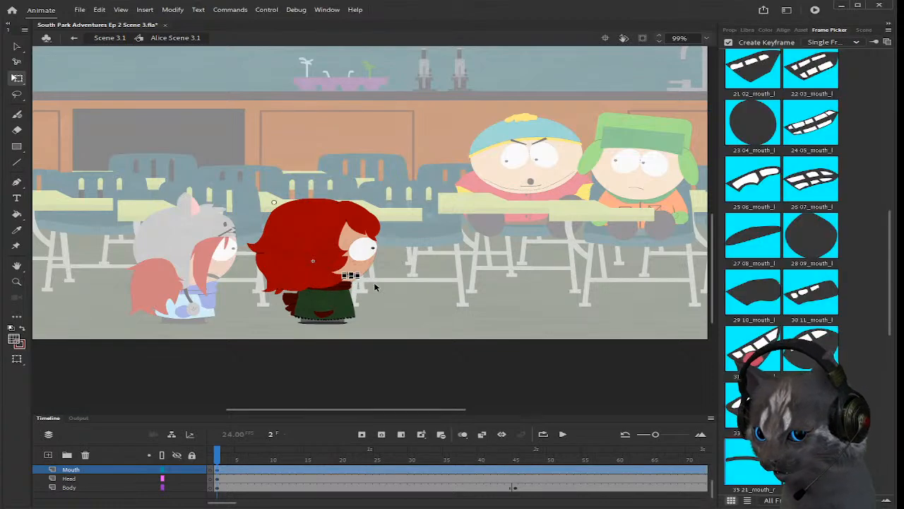
left_click(339, 349)
left_click(218, 480)
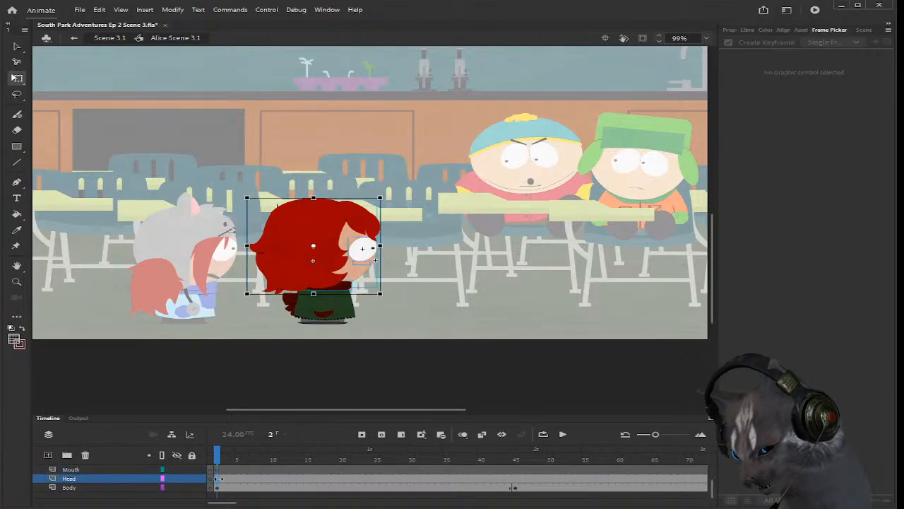
key("ctrl+shift+v")
scroll(354, 274, "up", 3)
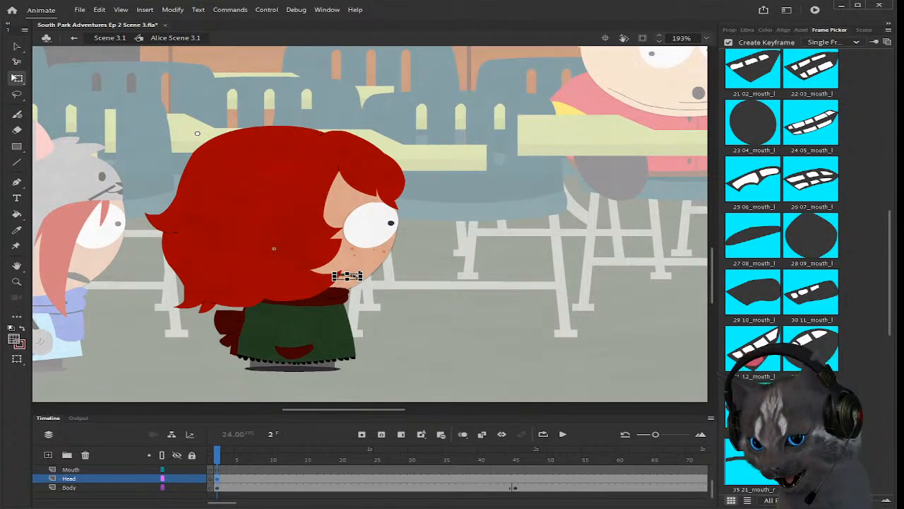
scroll(541, 283, "down", 3)
left_click(541, 284)
scroll(541, 285, "up", 1)
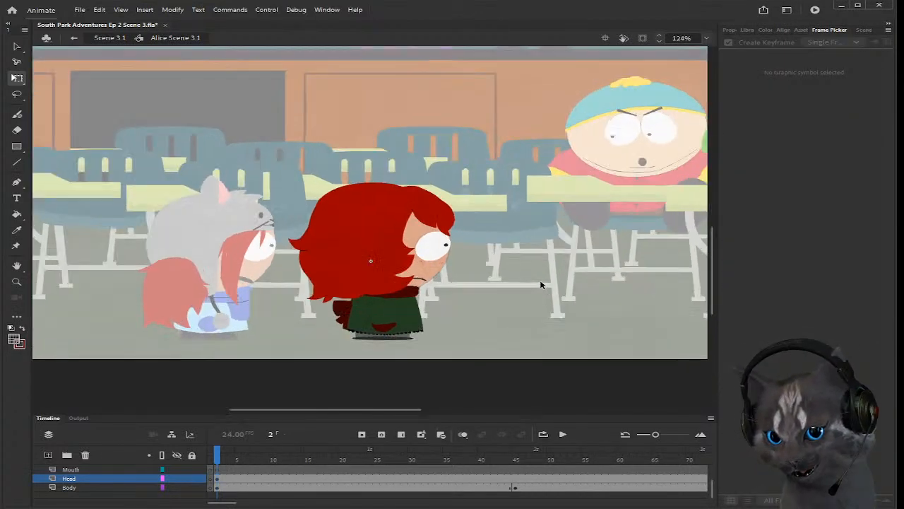
Step: Insert a keyframe at frame 45 of the Head layer and recreate the Body layer's keyframe there without the head parts
left_click(516, 479)
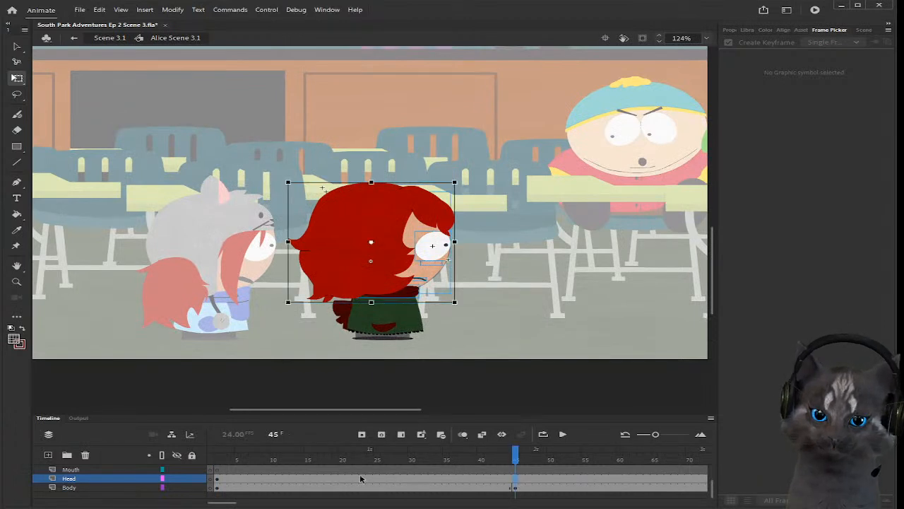
left_click(516, 487)
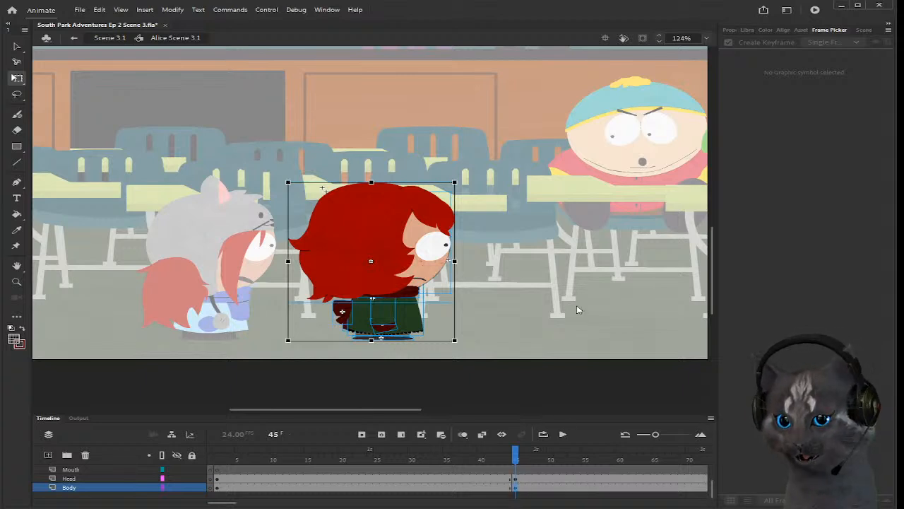
left_click(576, 307)
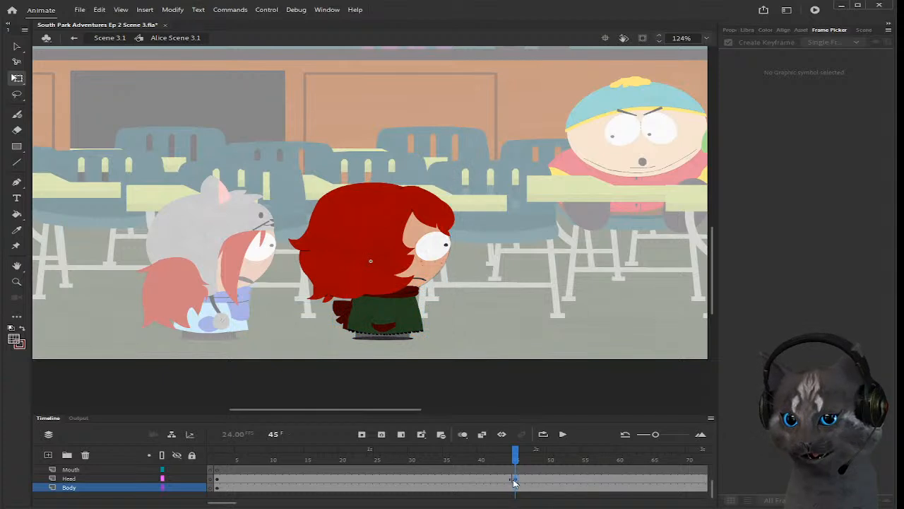
left_click(514, 479)
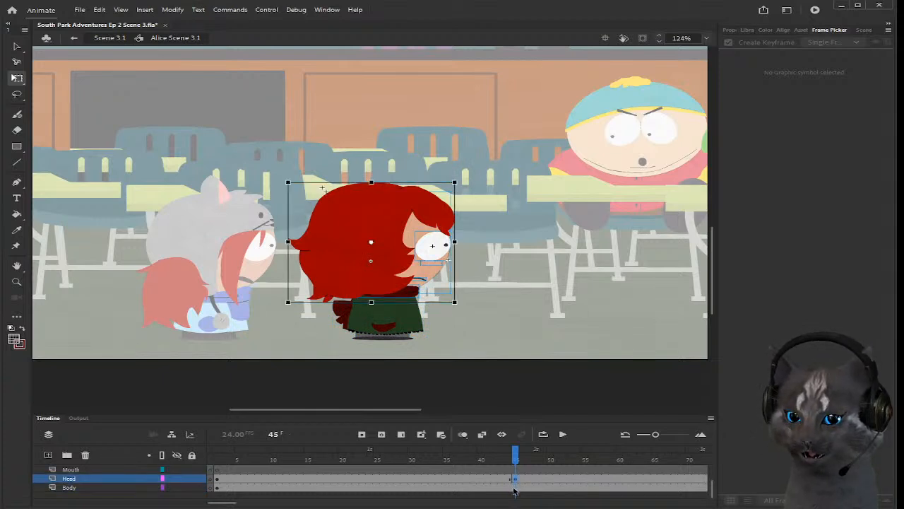
left_click(513, 489)
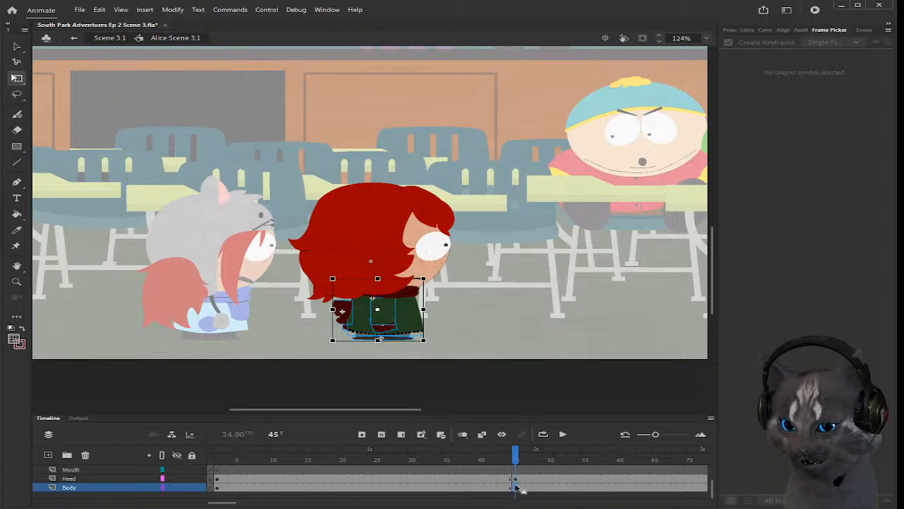
left_click_drag(410, 311, 511, 315)
key("ctrl+z")
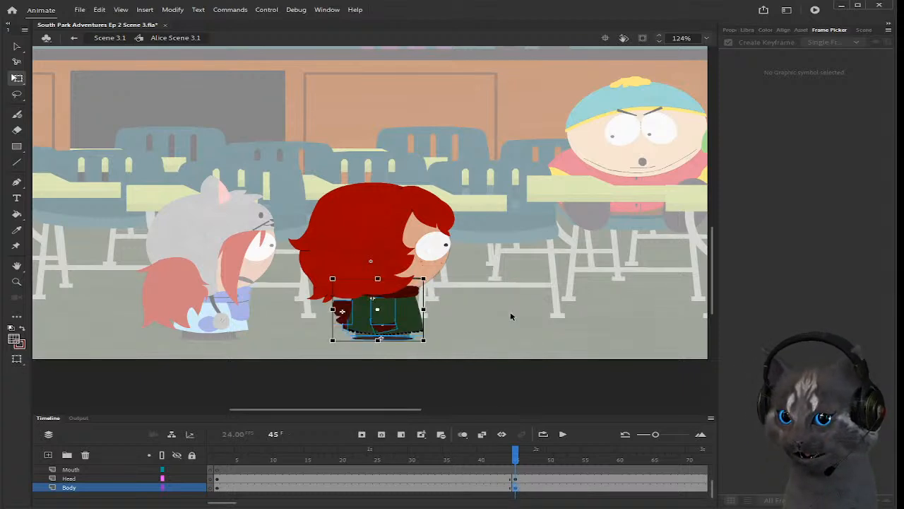
Step: Set Alice's eye at frame 45 to an upward-looking pose and rotate all her head parts slightly clockwise
left_click(514, 478)
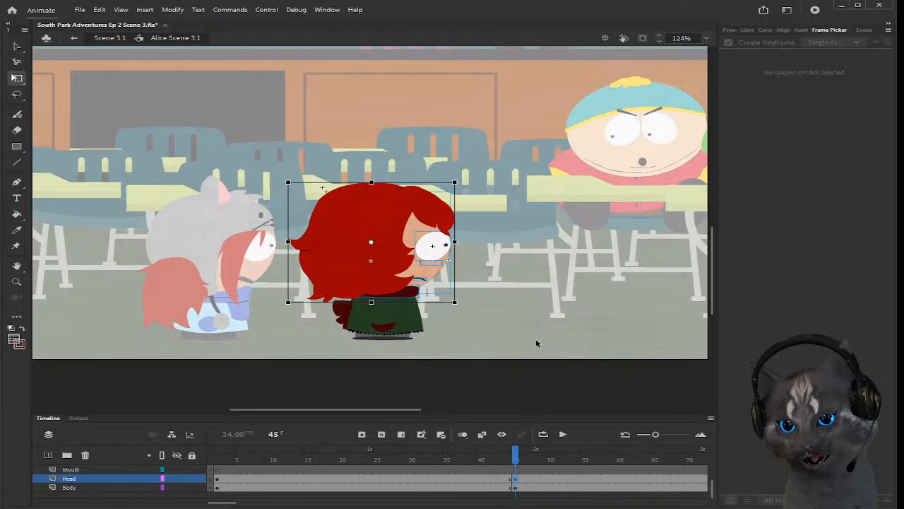
left_click(430, 245)
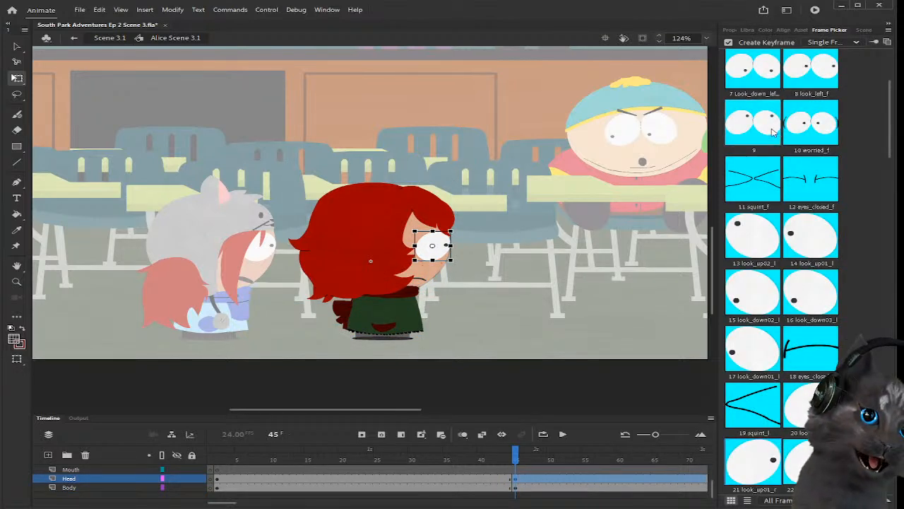
left_click(516, 281)
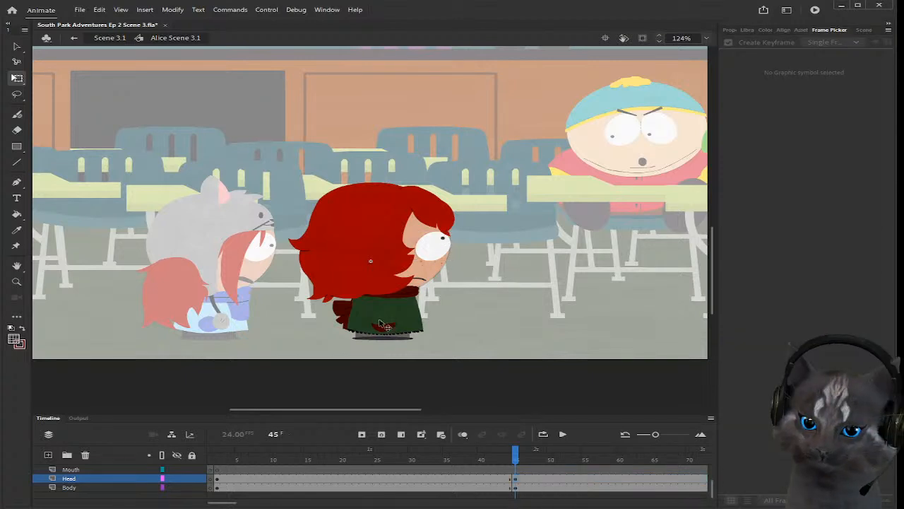
left_click(515, 480)
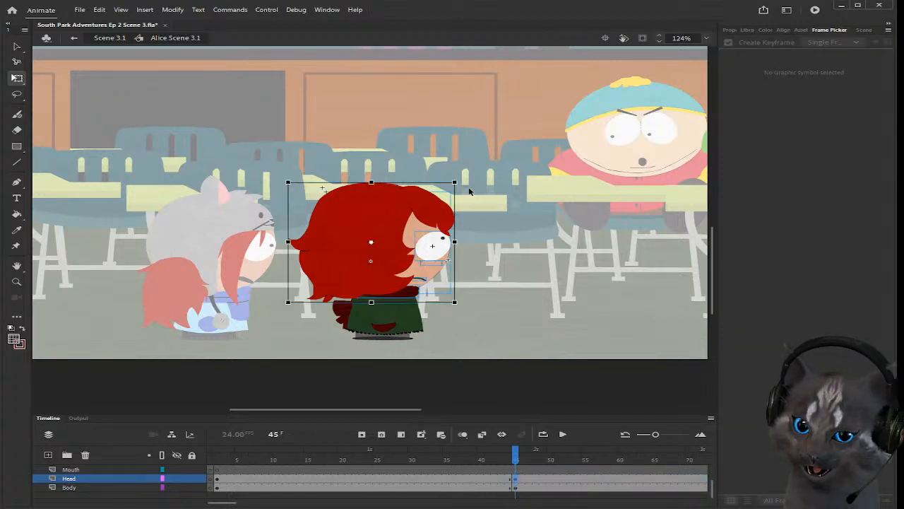
left_click_drag(470, 192, 473, 195)
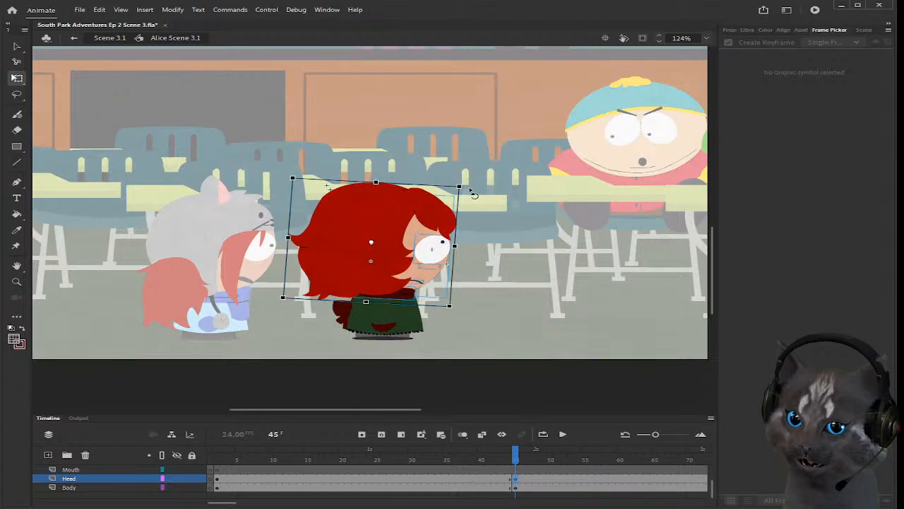
left_click(501, 245)
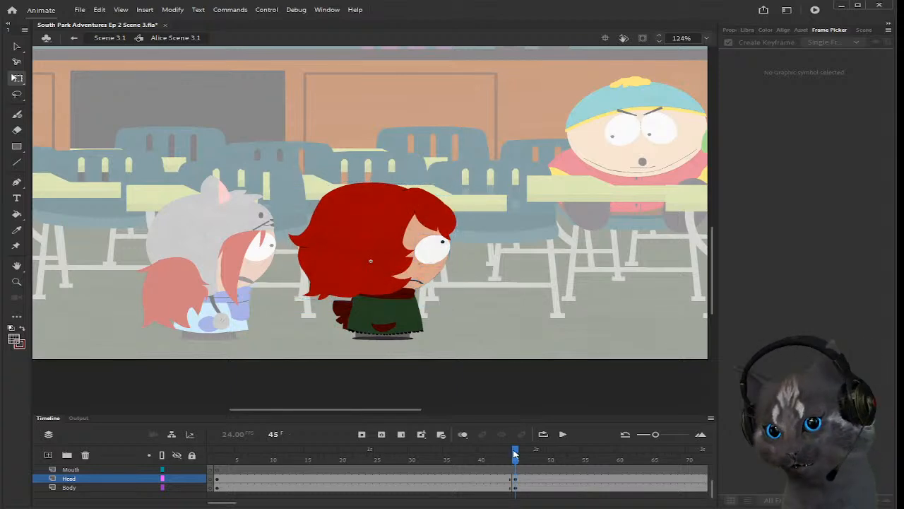
Step: Copy the black eyebrow from Alice's full model on the Reference layer at frame 1 and return to her scene symbol
scroll(522, 479, "up", 2)
scroll(521, 474, "down", 1)
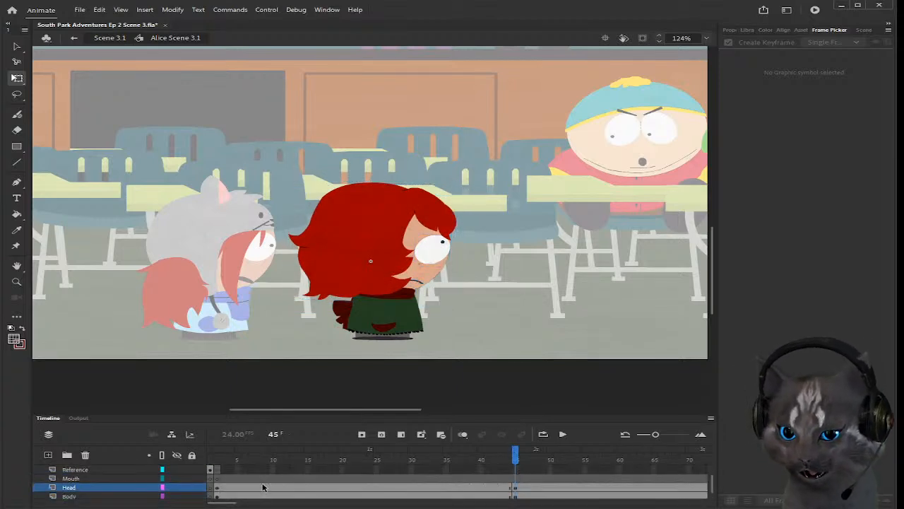
left_click(210, 469)
left_click(524, 281)
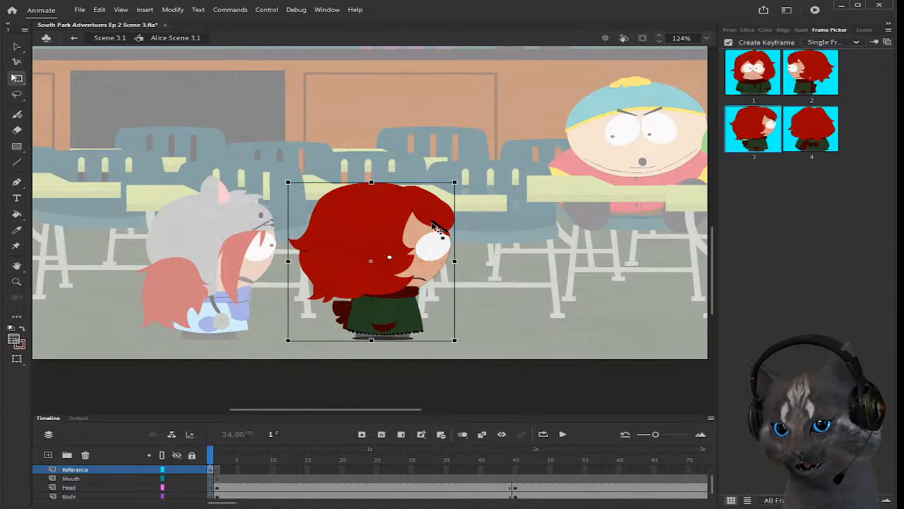
double_click(436, 226)
left_click(438, 225)
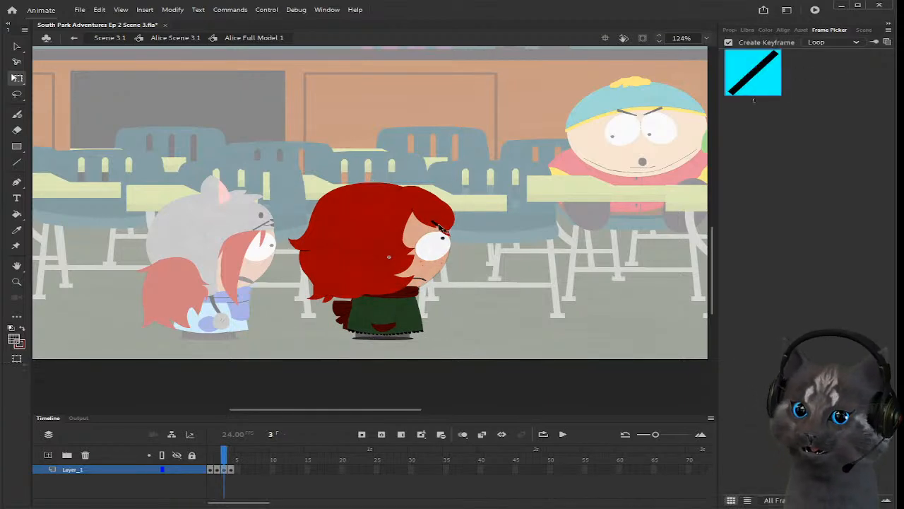
double_click(484, 258)
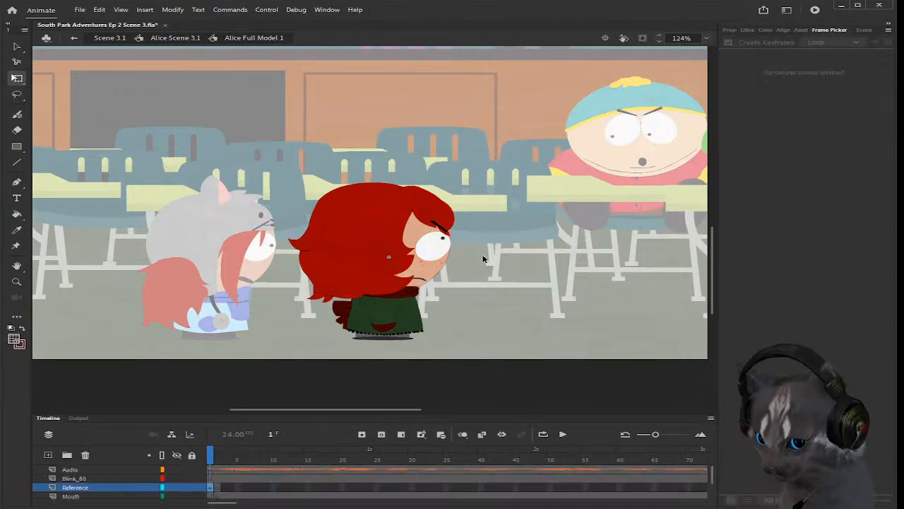
double_click(397, 284)
double_click(516, 277)
Step: Paste the copied eyebrow into the Head layer at frame 45, onto Alice's forehead
left_click(237, 460)
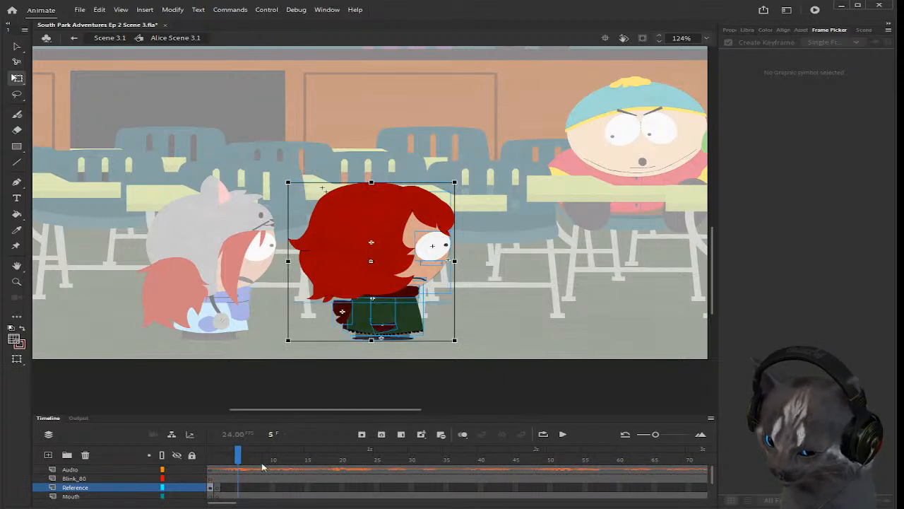
scroll(318, 477, "down", 2)
left_click(515, 480)
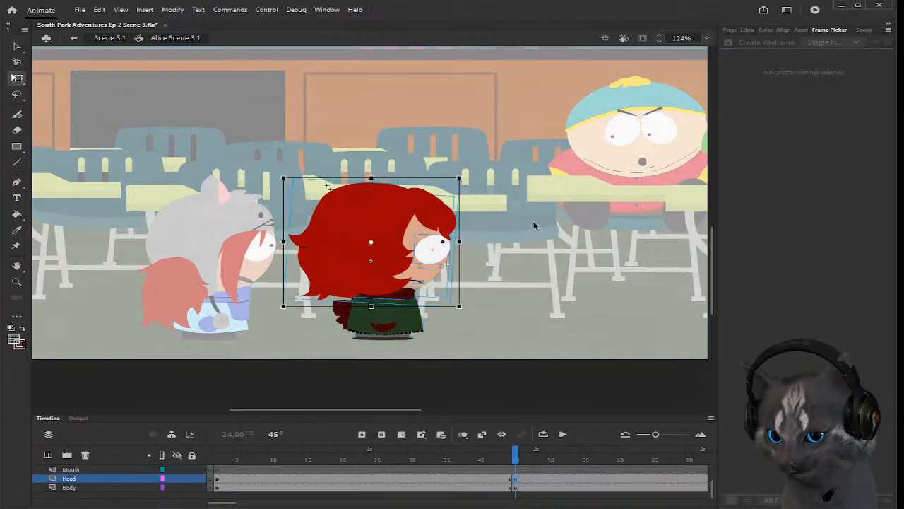
left_click(535, 227)
scroll(456, 227, "up", 3)
key("ctrl+v")
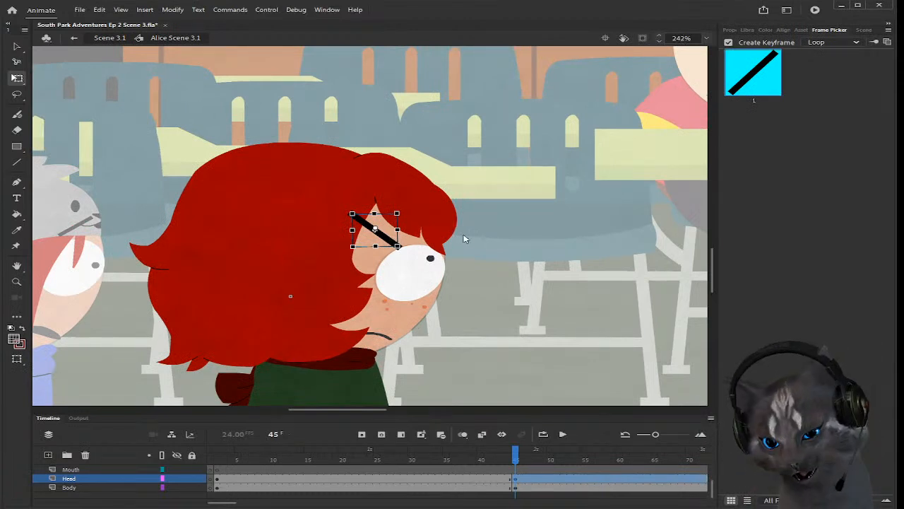
Step: Undo the last size changes of the pasted eyebrow on Alice's forehead
key("ctrl+z")
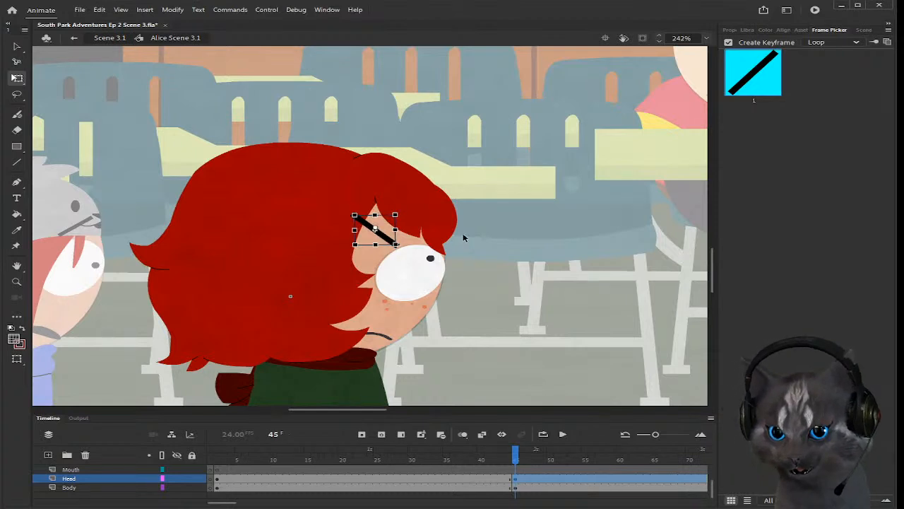
key("ctrl+z")
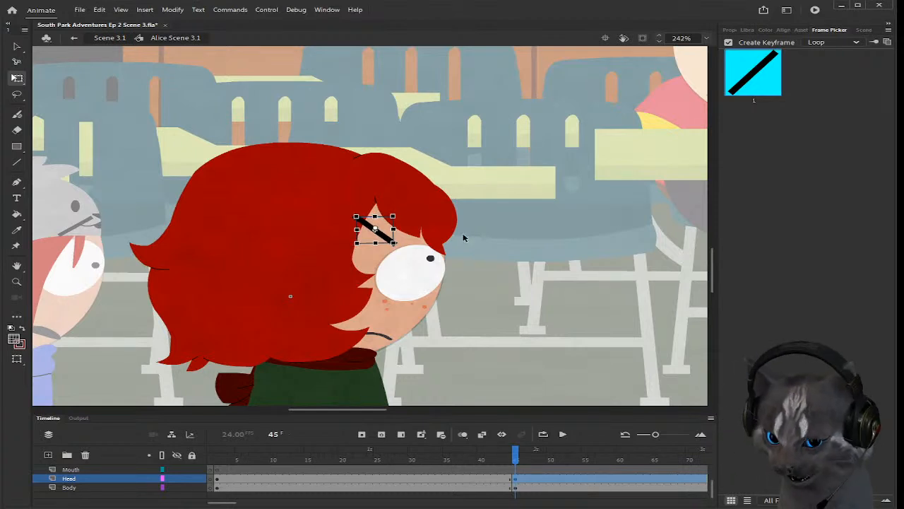
key("ctrl+z")
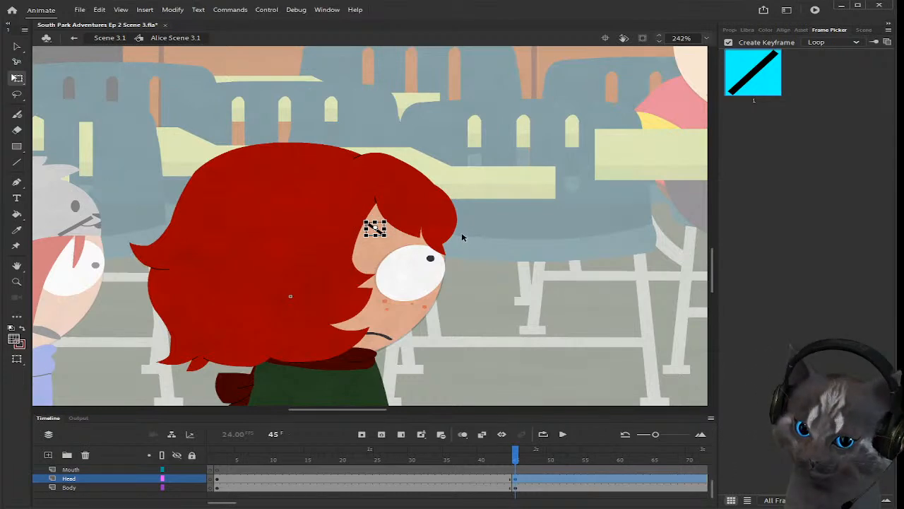
scroll(462, 235, "down", 3)
key("ctrl+z")
scroll(459, 237, "up", 1)
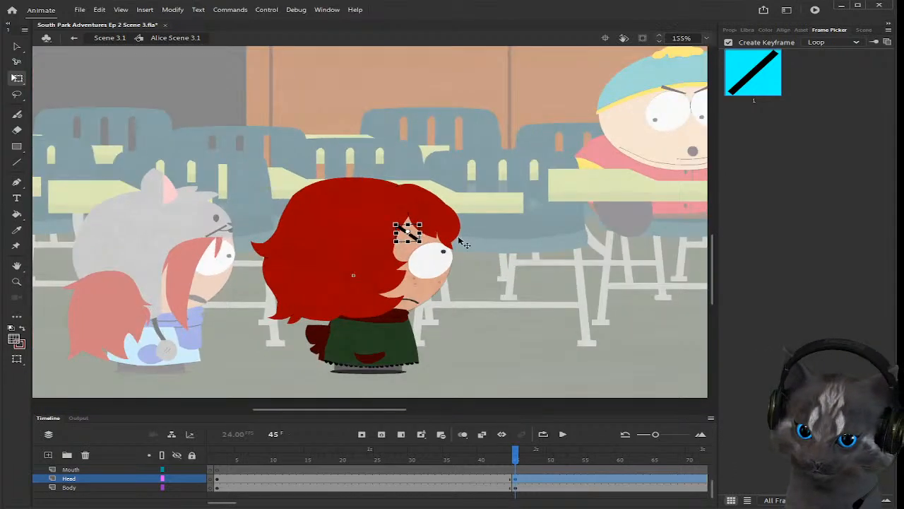
Step: Move the eyebrow next to the cat-hat character's brow for comparison and scale it down slightly
scroll(463, 242, "up", 2)
left_click_drag(412, 241, 177, 242)
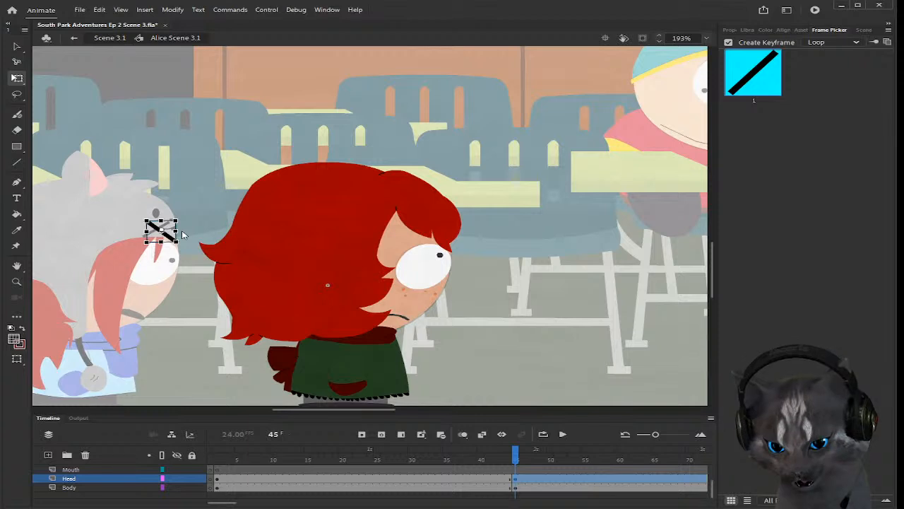
left_click_drag(176, 241, 172, 239)
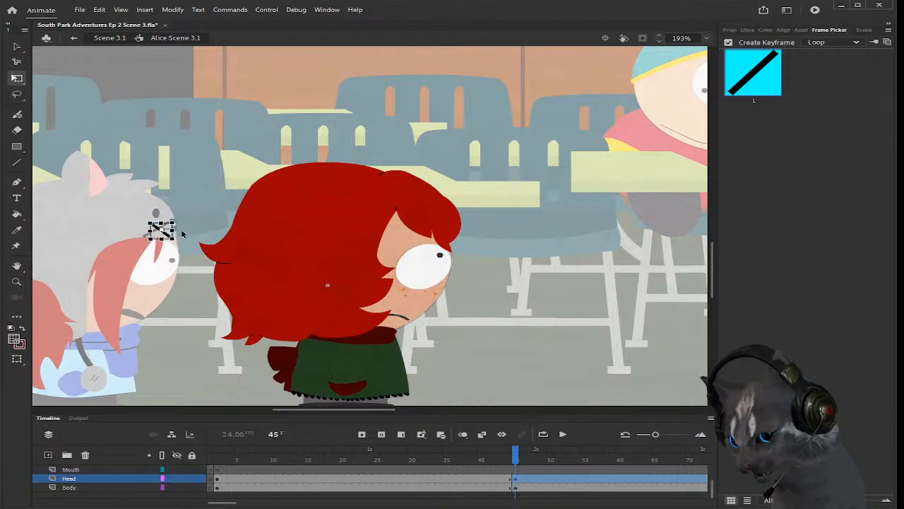
Step: Flip the eyebrow's slant so it rises toward the front of the face and place it just above Alice's eye at frame 45
scroll(182, 206, "up", 2)
left_click_drag(205, 267, 551, 237)
scroll(551, 238, "down", 3)
scroll(651, 236, "up", 3)
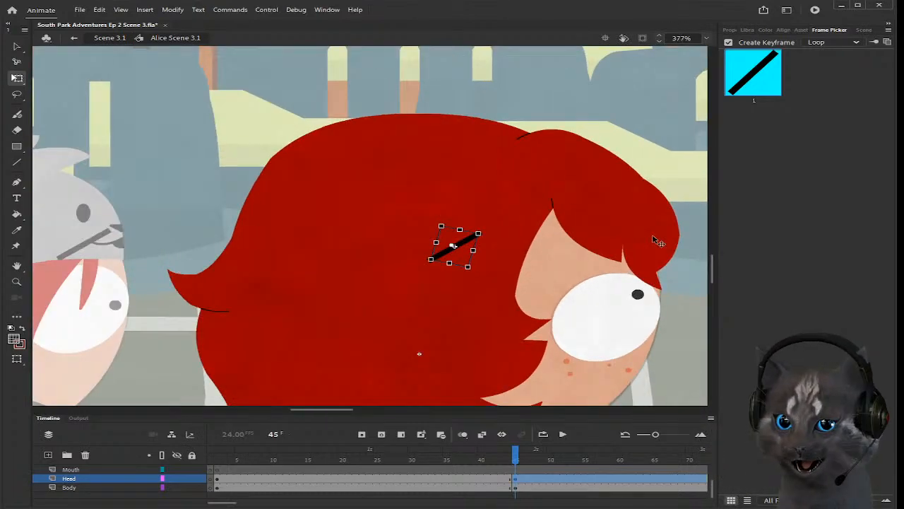
left_click_drag(470, 246, 629, 248)
left_click(638, 139)
scroll(649, 166, "down", 3)
scroll(662, 193, "up", 3)
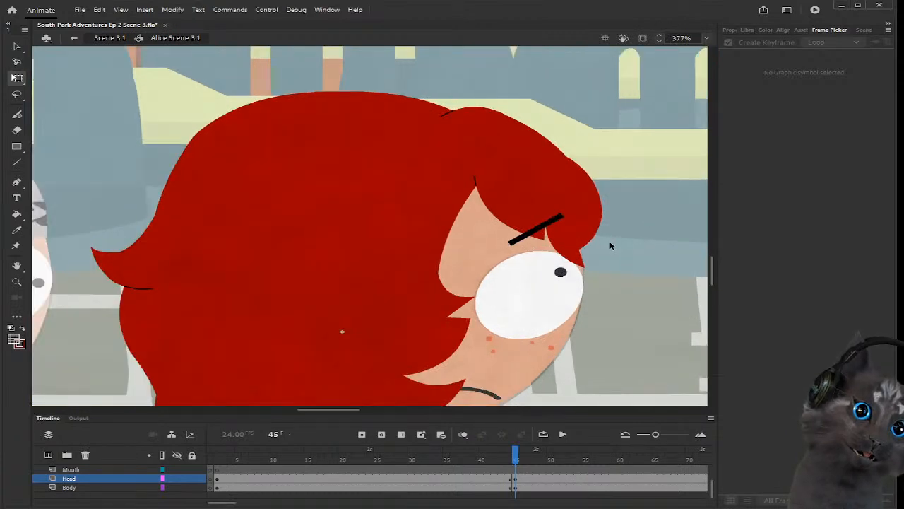
Step: Save the document with Alice's frame 45 pose
scroll(611, 244, "down", 4)
left_click_drag(516, 450, 516, 449)
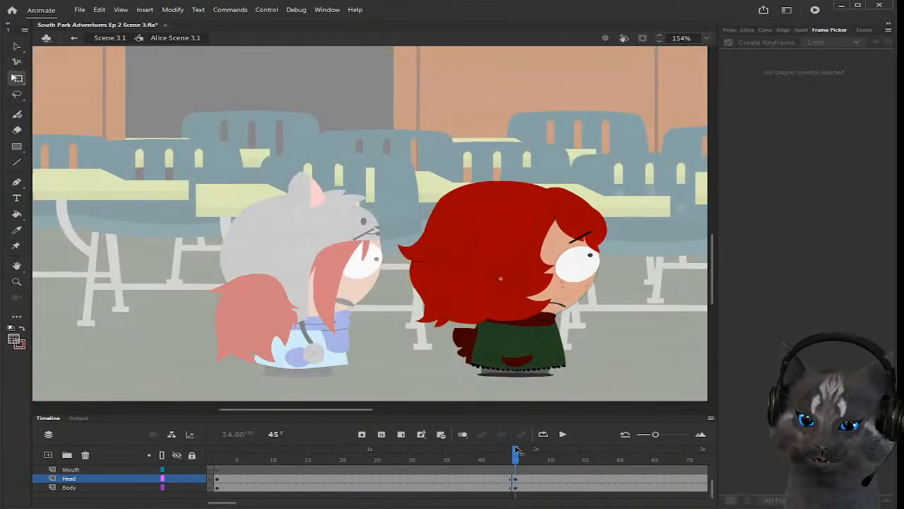
scroll(599, 326, "down", 3)
scroll(666, 304, "up", 3)
key("ctrl+s")
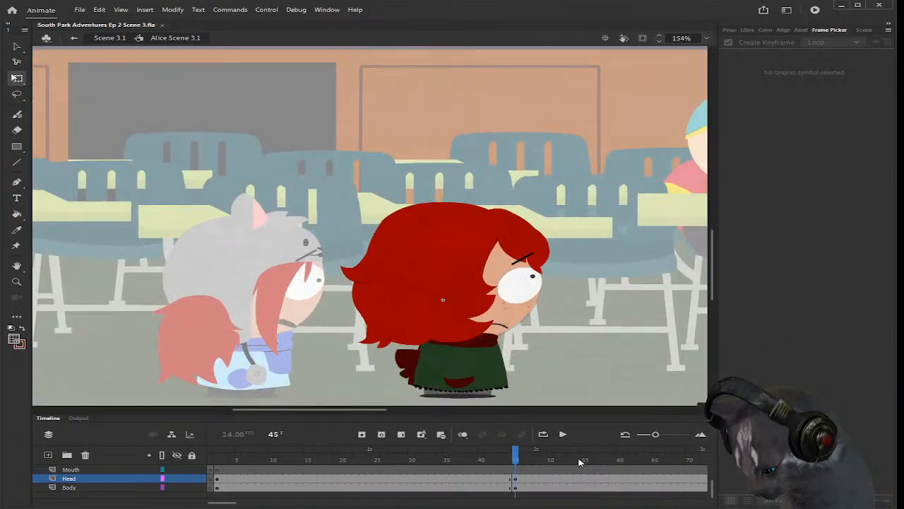
Step: Examine Alice's frame 45 pose in relation to the other characters in the classroom
scroll(444, 480, "up", 3)
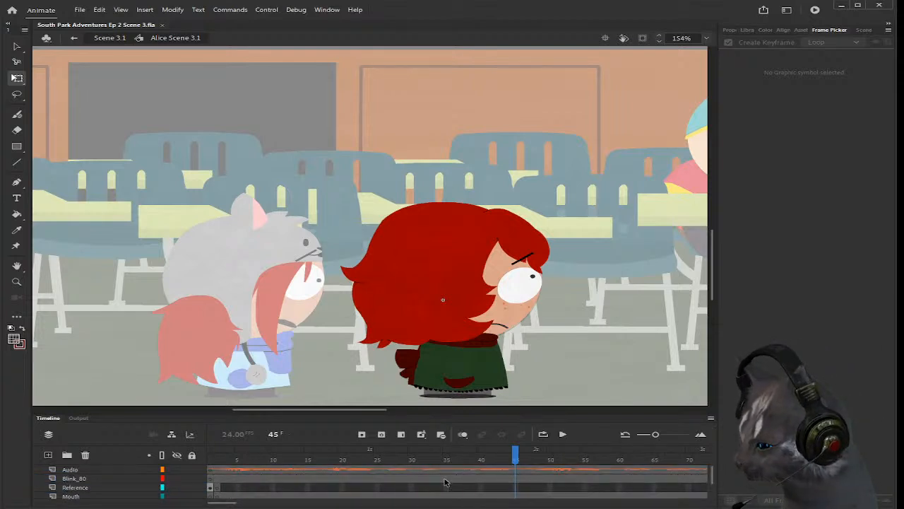
scroll(445, 483, "down", 3)
left_click_drag(235, 504, 238, 503)
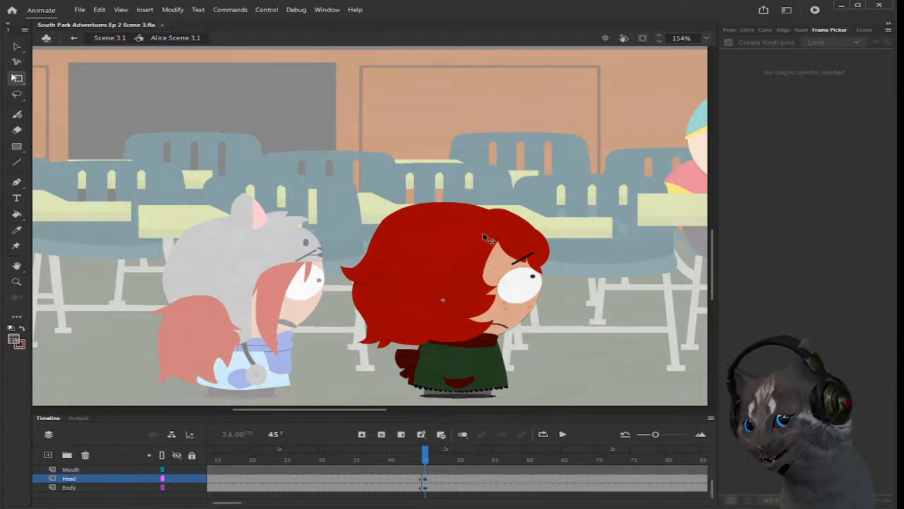
left_click_drag(367, 412, 390, 413)
scroll(510, 315, "down", 5)
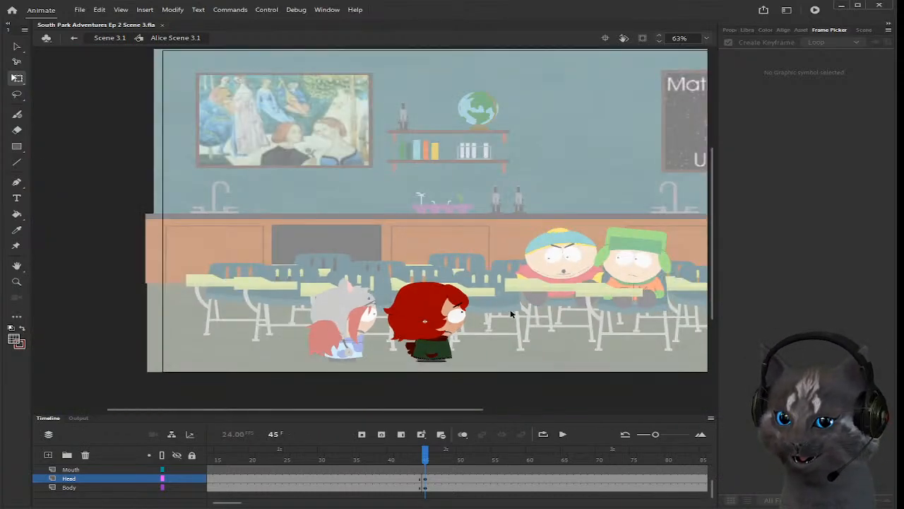
scroll(511, 314, "up", 3)
left_click_drag(420, 412, 462, 414)
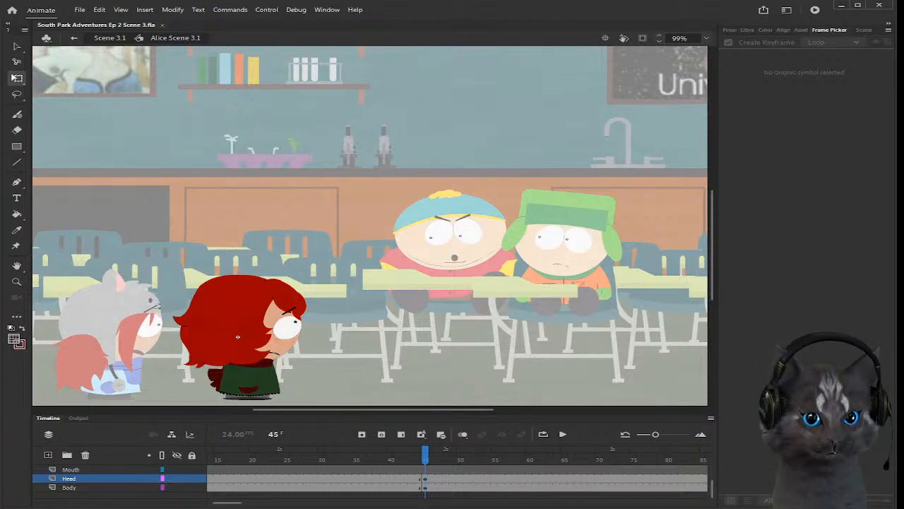
scroll(537, 383, "up", 3)
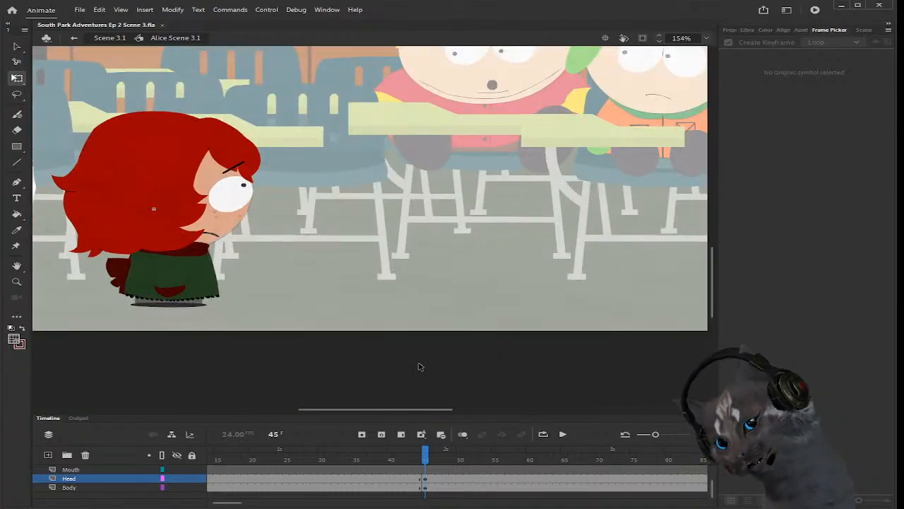
scroll(419, 361, "up", 3)
scroll(715, 301, "down", 1)
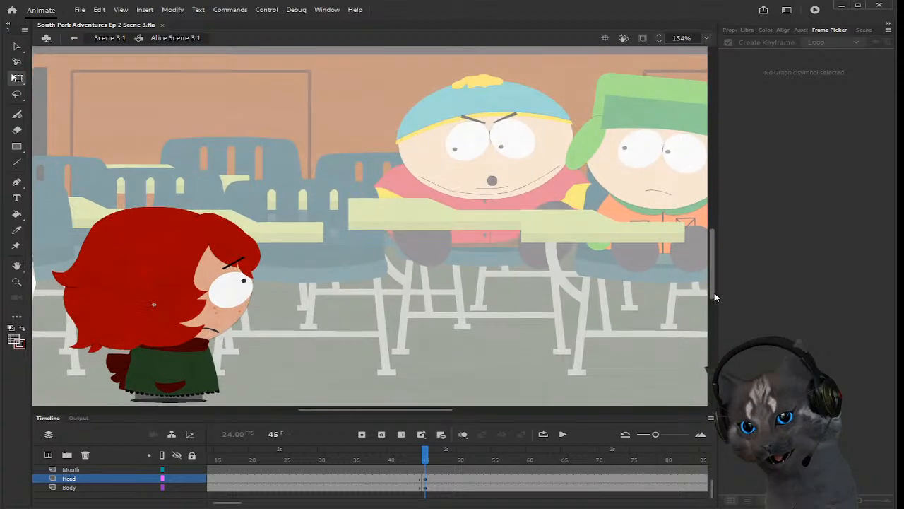
left_click_drag(714, 296, 713, 294)
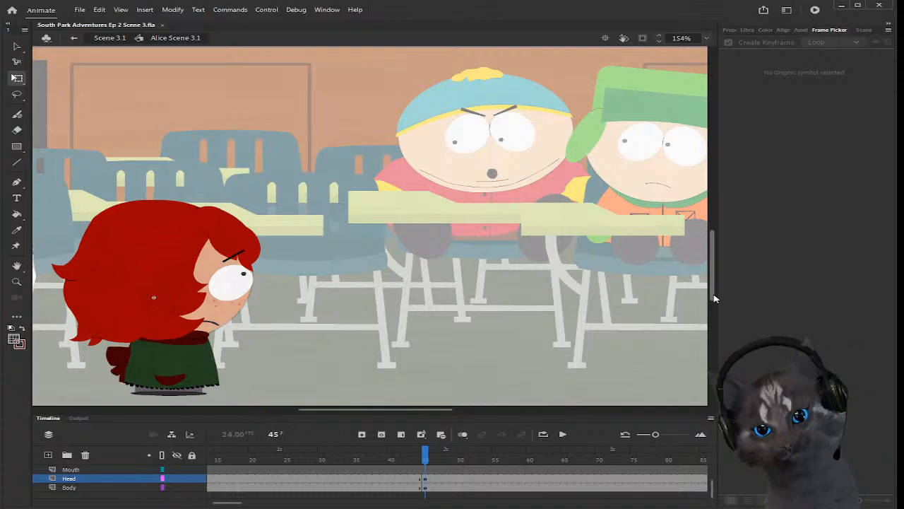
Step: Insert keyframes at frame 74 on the Head and Body layers
left_click_drag(425, 461, 634, 469)
scroll(460, 469, "up", 2)
scroll(636, 475, "down", 2)
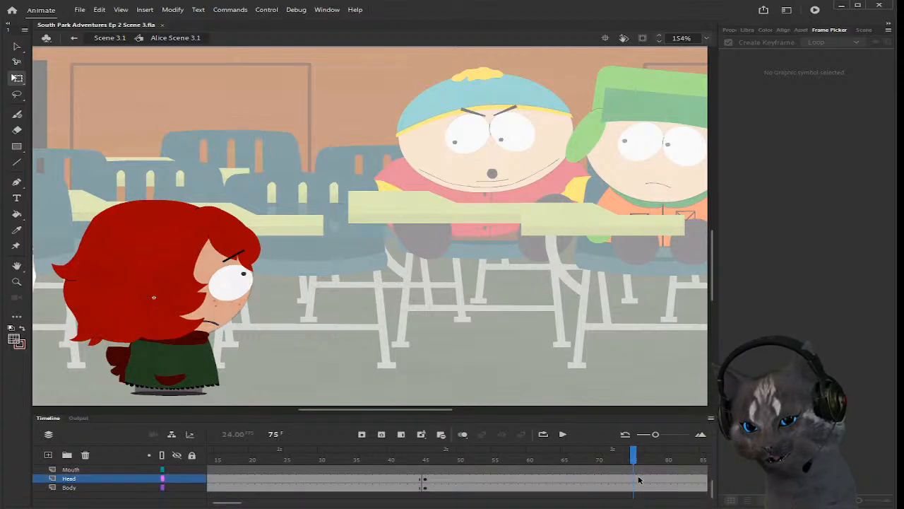
scroll(635, 479, "up", 2)
scroll(634, 477, "down", 1)
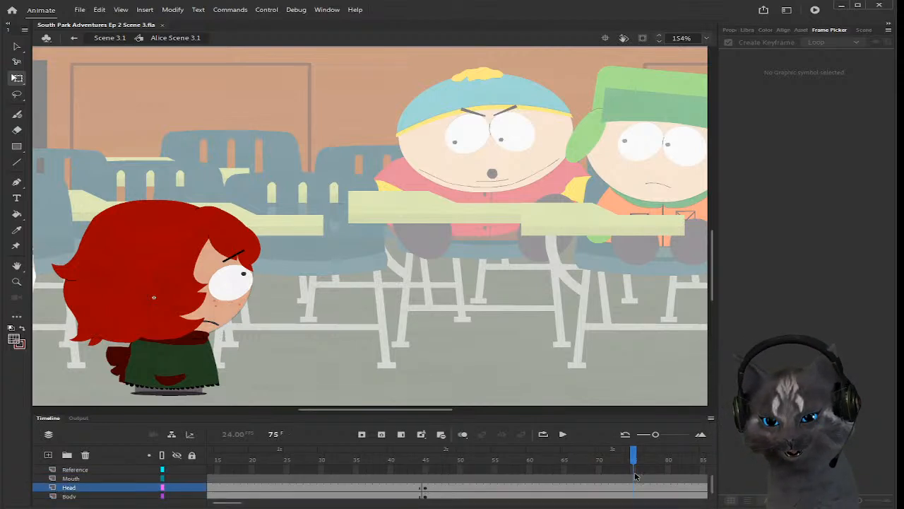
left_click_drag(633, 465, 628, 466)
left_click(630, 485)
key("F6")
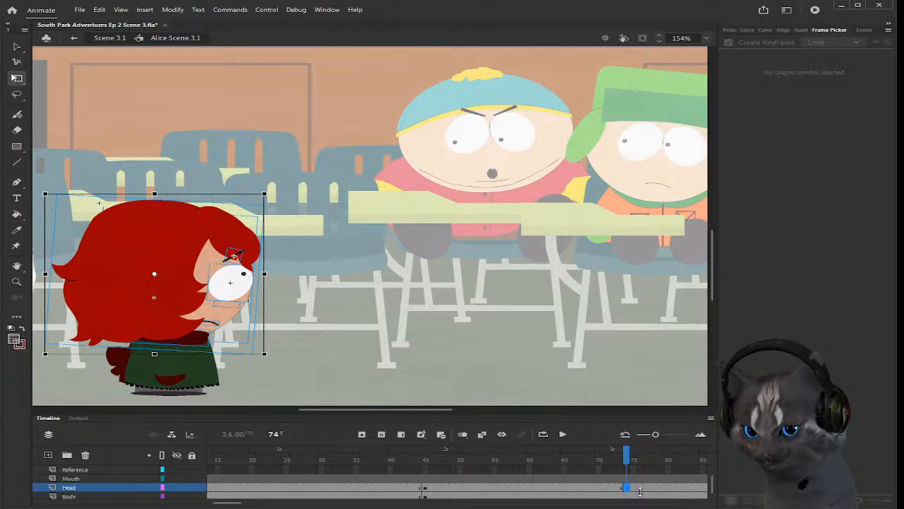
left_click(628, 496)
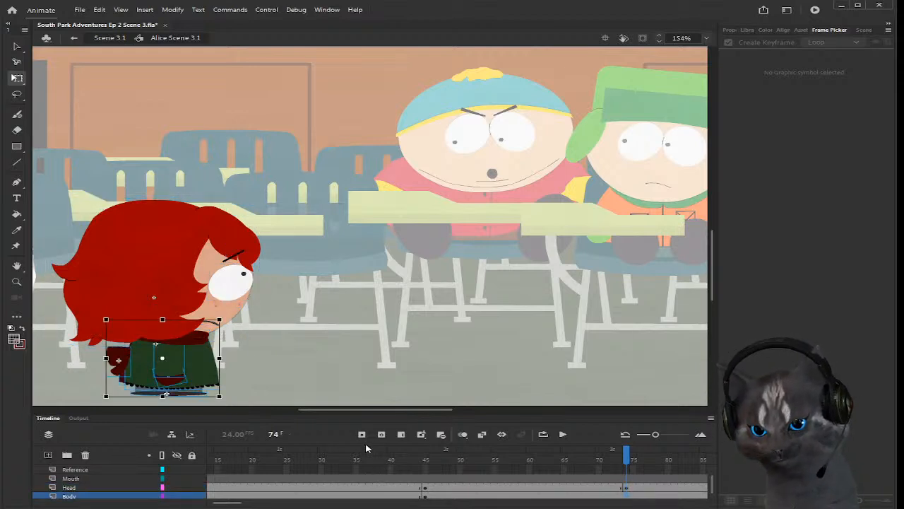
left_click(625, 488)
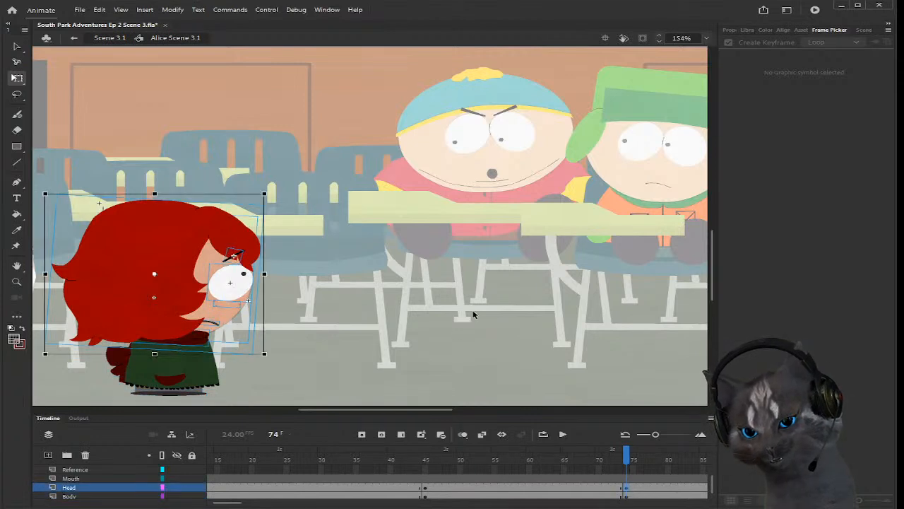
Step: Rotate Alice's eyebrow at frame 74 into an angry downward slant and place it above the front of her eye
left_click(473, 313)
scroll(214, 285, "up", 2)
scroll(228, 250, "up", 1)
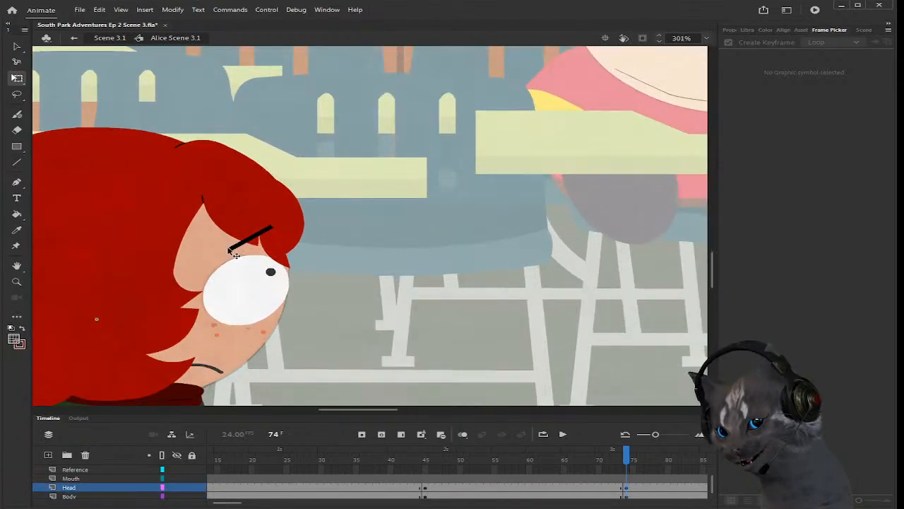
scroll(268, 247, "up", 1)
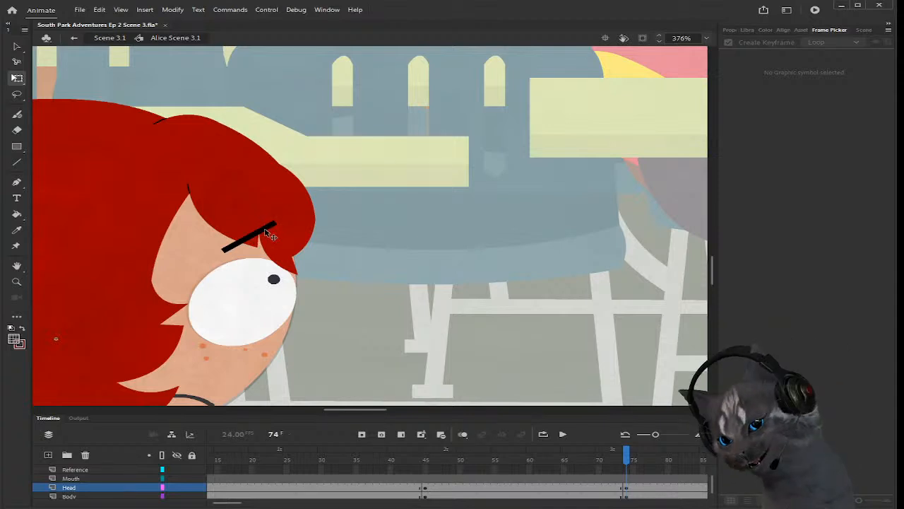
left_click(269, 234)
left_click_drag(286, 231, 287, 265)
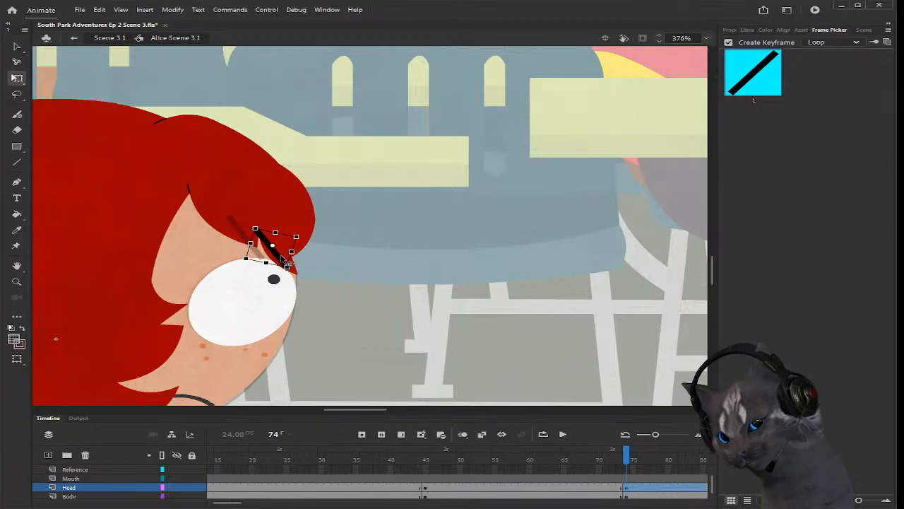
left_click(353, 264)
scroll(346, 332, "down", 3)
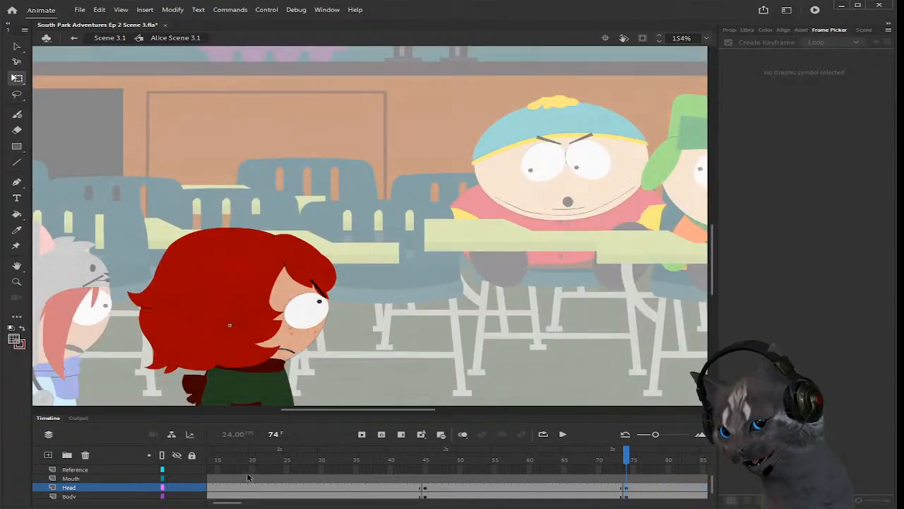
Step: Open Alice's full model from the Reference layer at frame 1 and delete its black eyebrow
left_click_drag(238, 502, 229, 502)
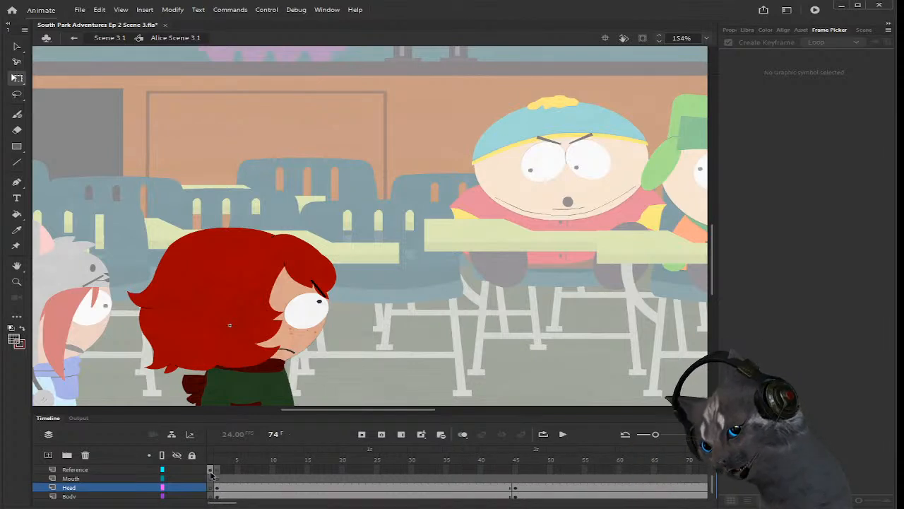
left_click(213, 469)
left_click(446, 324)
double_click(317, 282)
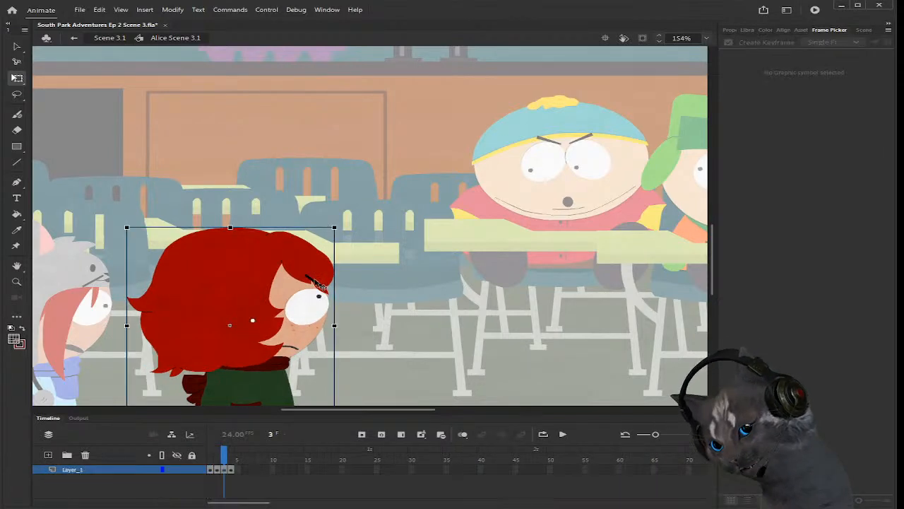
left_click(317, 282)
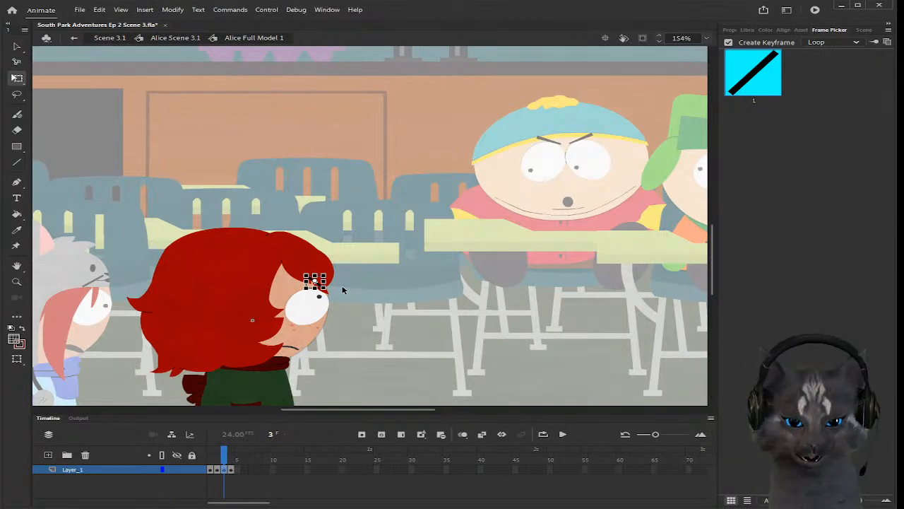
left_click(343, 289)
Step: Set the full model's eye to forward-looking pose 21 and return to Alice's scene symbol
left_click(325, 303)
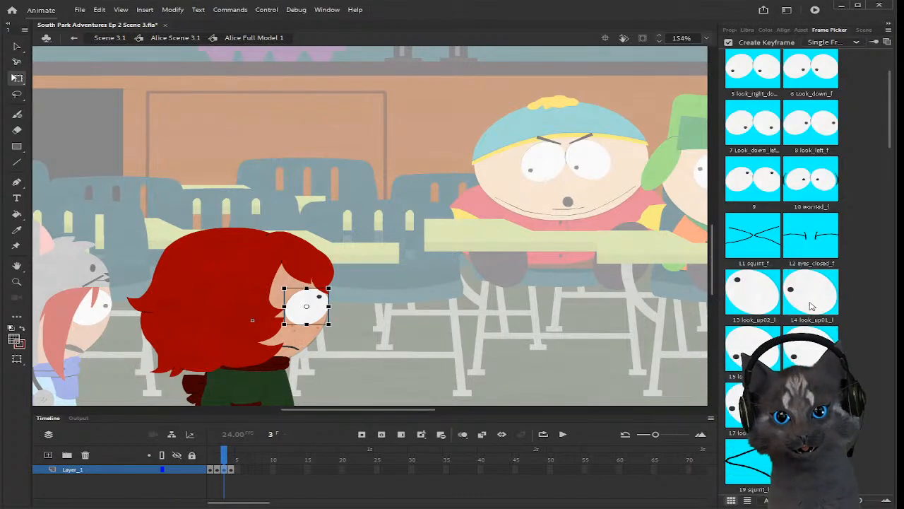
scroll(769, 354, "down", 3)
left_click(755, 386)
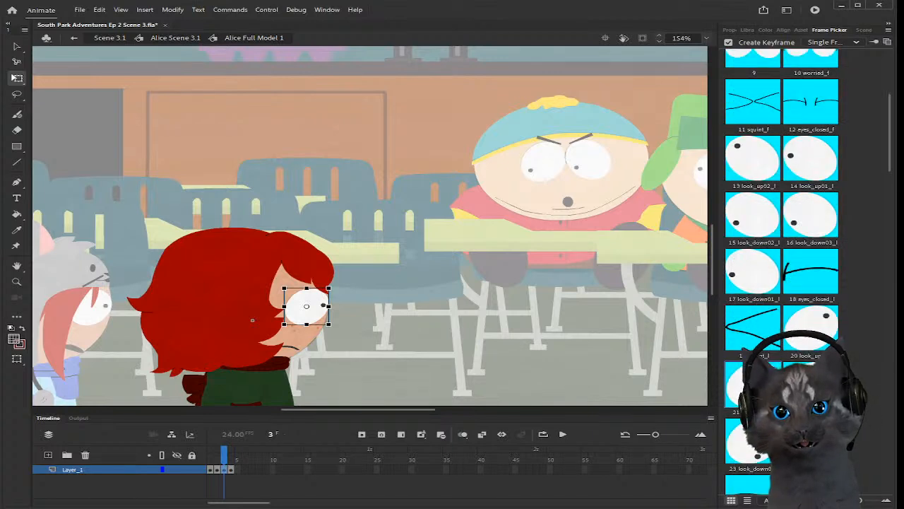
left_click(502, 322)
double_click(500, 324)
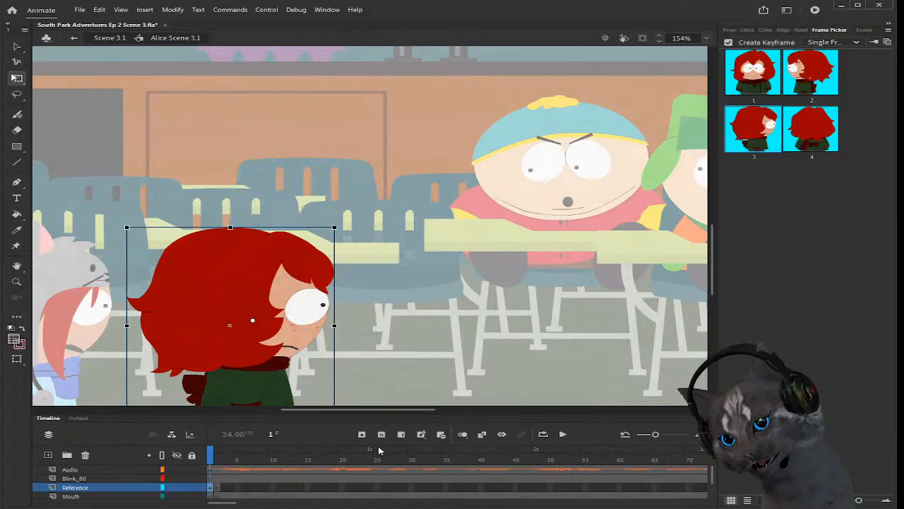
Step: Go to frame 74 and check the Head and Body keyframes there
left_click(216, 459)
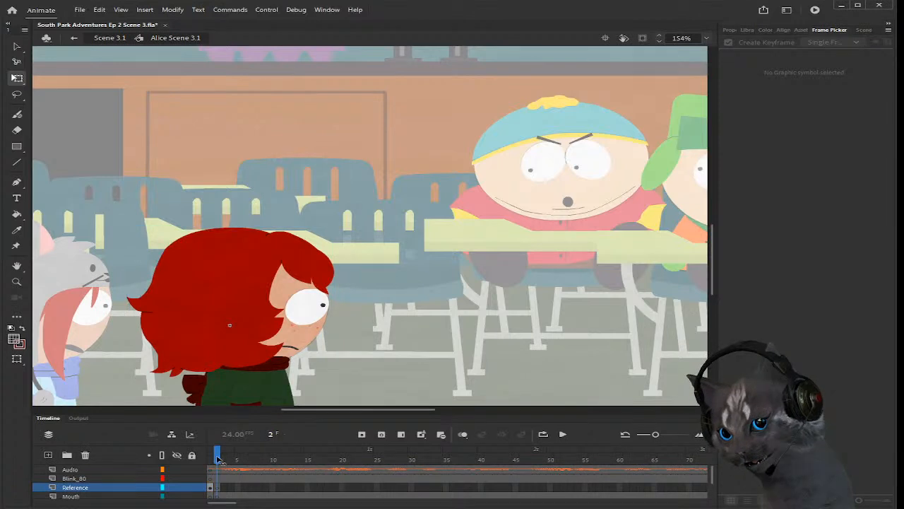
scroll(308, 471, "down", 3)
left_click_drag(220, 461, 404, 480)
left_click_drag(244, 502, 237, 501)
left_click(331, 481)
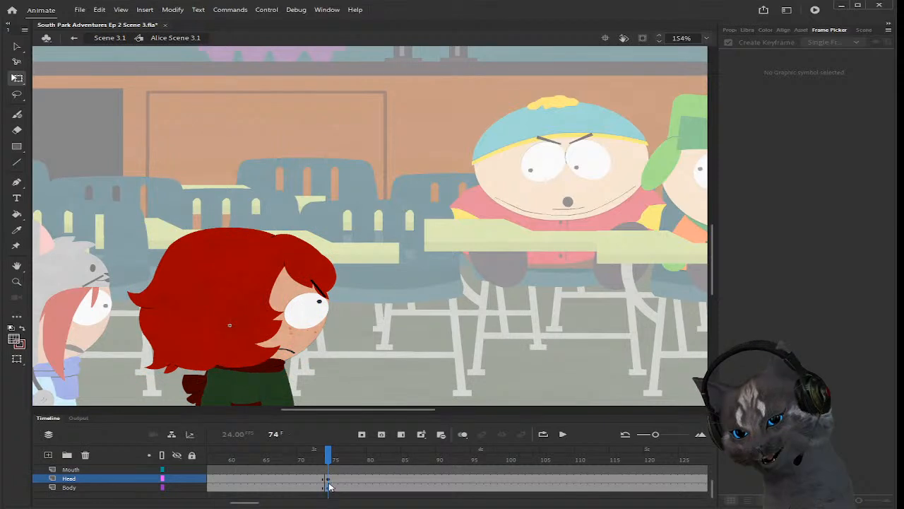
left_click(330, 487)
left_click(382, 358)
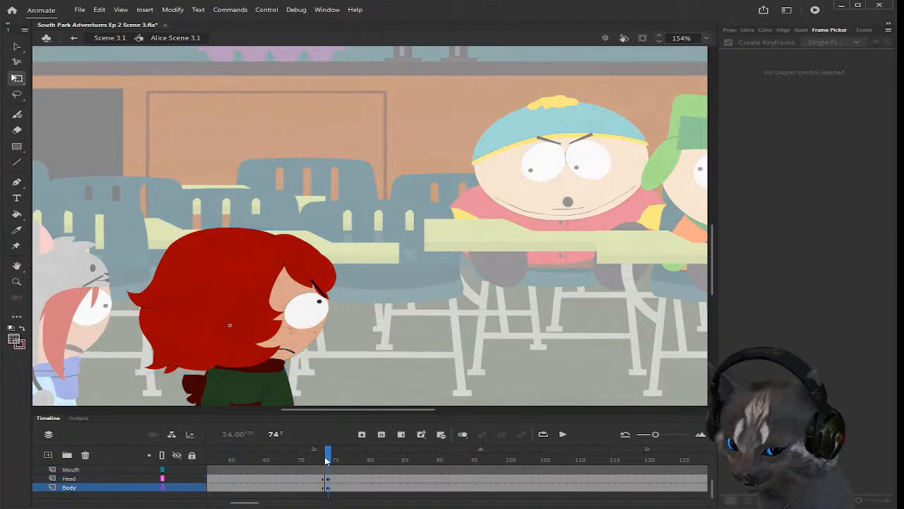
Step: Rotate Alice's head slightly counterclockwise at frame 74, moving all parts on the Head layer together
left_click(330, 479)
scroll(268, 327, "up", 1, "ctrl")
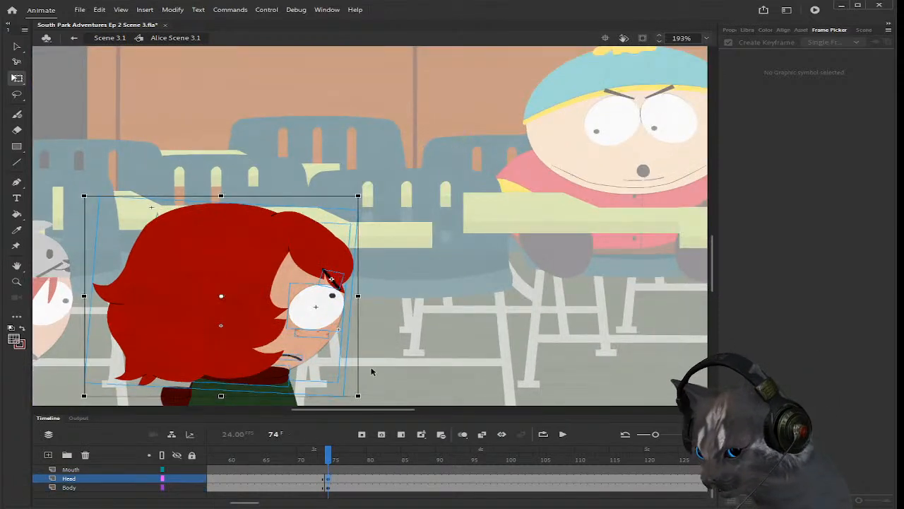
left_click_drag(366, 397, 367, 388)
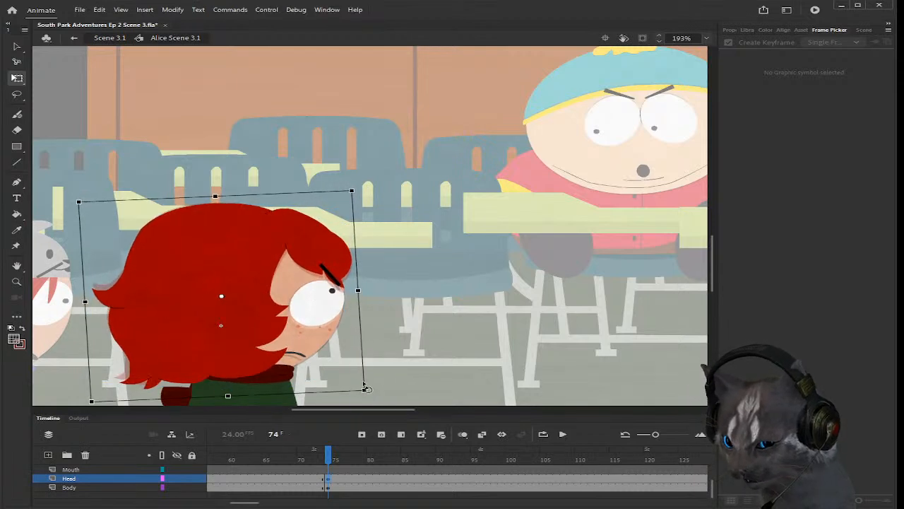
left_click(385, 358)
Step: Try to insert keyframes on both the Head and Body layers at frame 80
mouse_move(329, 459)
left_mouse_down()
mouse_move(319, 459)
mouse_move(335, 459)
left_mouse_up()
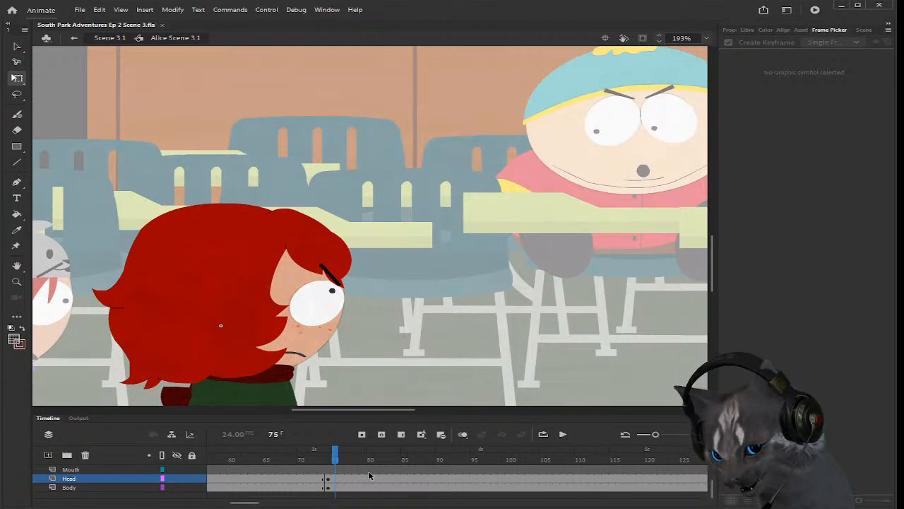
scroll(368, 475, "up", 1)
scroll(367, 476, "down", 1)
scroll(364, 475, "up", 1)
scroll(363, 475, "down", 1)
left_click_drag(334, 456, 370, 459)
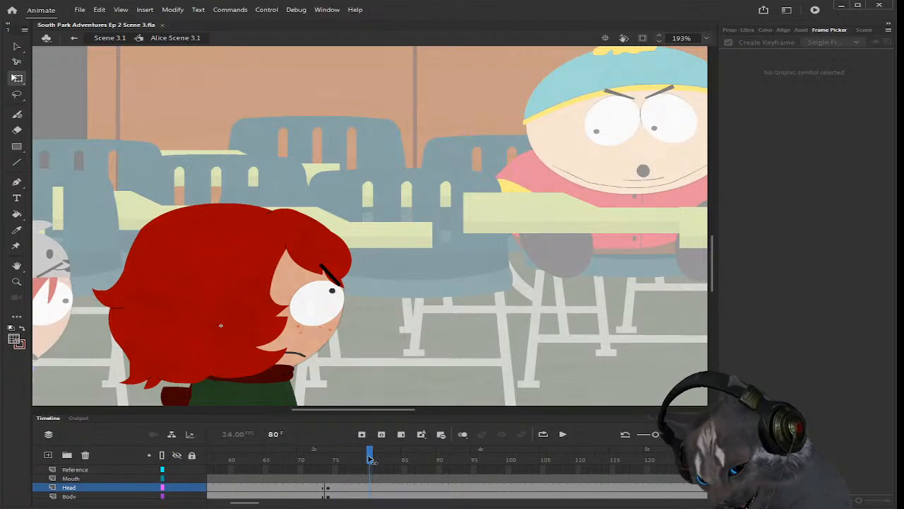
scroll(373, 487, "down", 1)
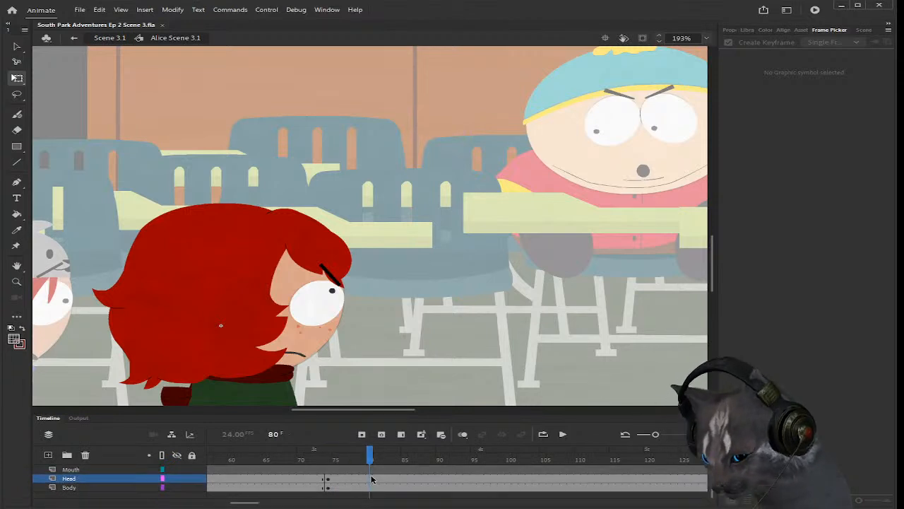
left_click_drag(371, 480, 382, 488)
left_click(362, 434)
key("ctrl+z")
key("ctrl+z")
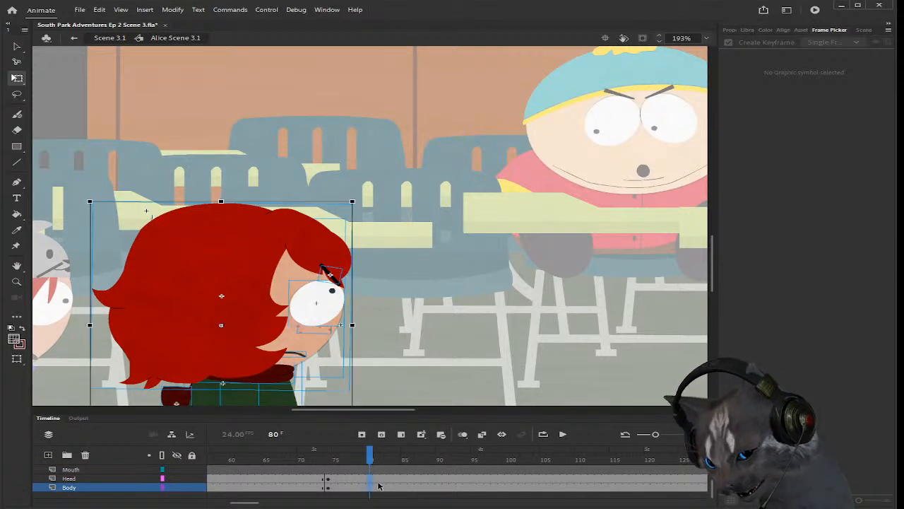
Step: Insert Head keyframes at frames 80 and 81, and set Alice's eye at frame 80 to pose 29 blink_r
left_click(371, 479)
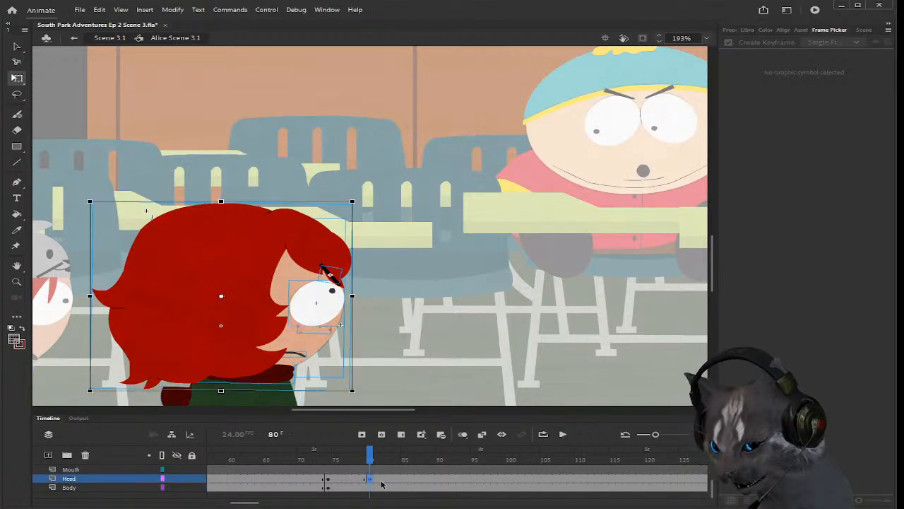
left_click(377, 480)
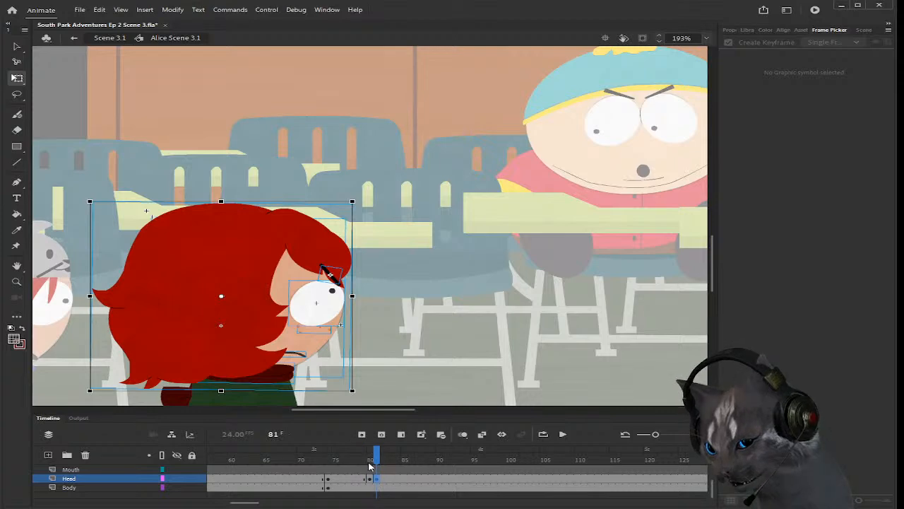
left_click(370, 479)
left_click(392, 390)
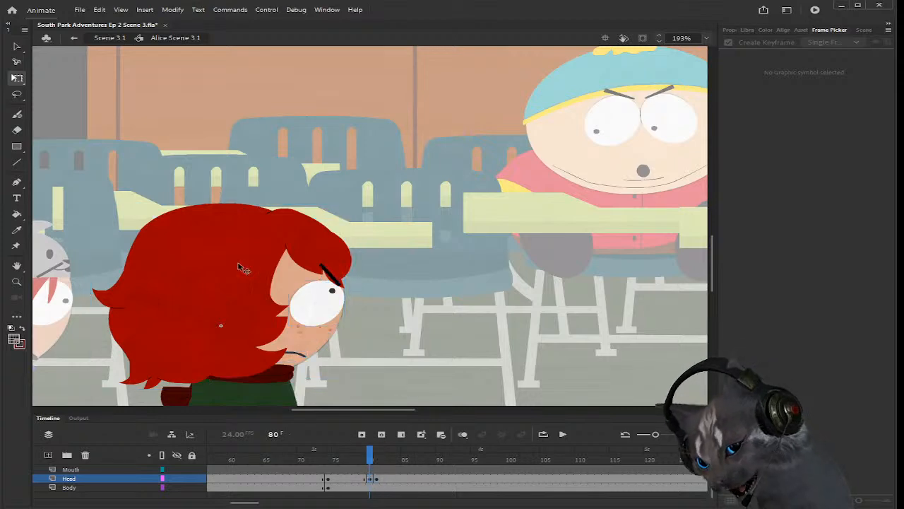
left_click(306, 299)
scroll(781, 212, "down", 6)
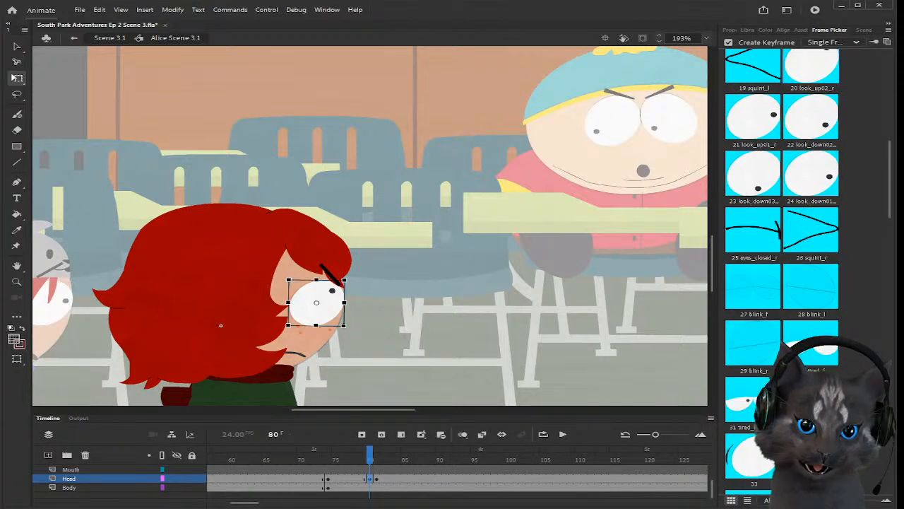
left_click(763, 354)
left_click(418, 370)
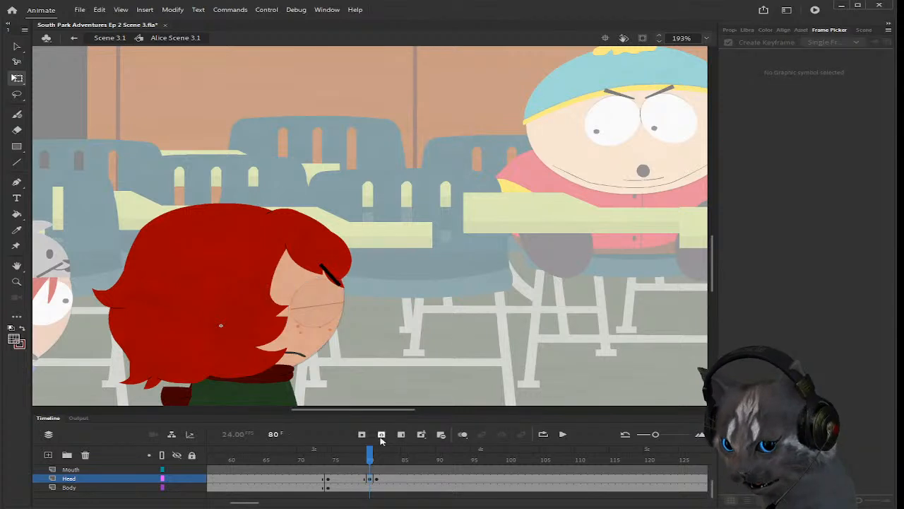
Step: Nudge all of Alice's Head layer parts slightly downward at frame 80 for the blink
left_click(374, 480)
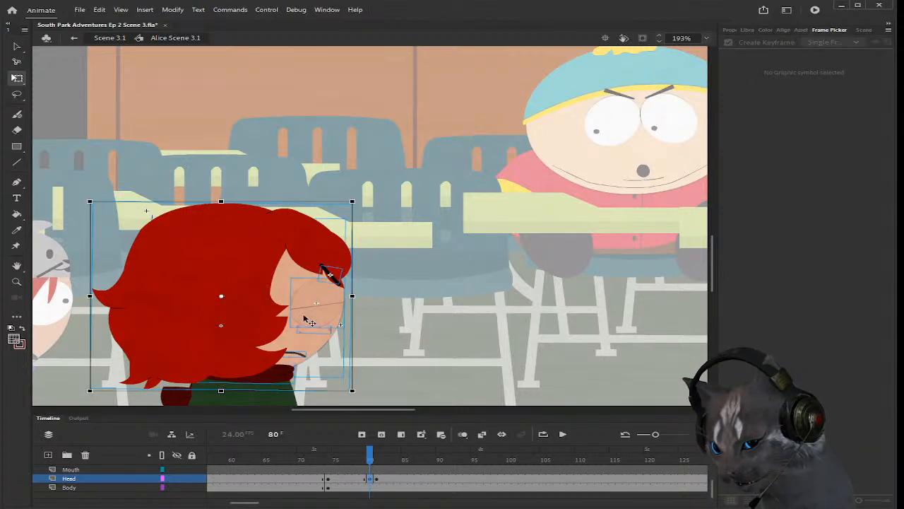
scroll(291, 317, "up", 1)
key("Down")
key("Down")
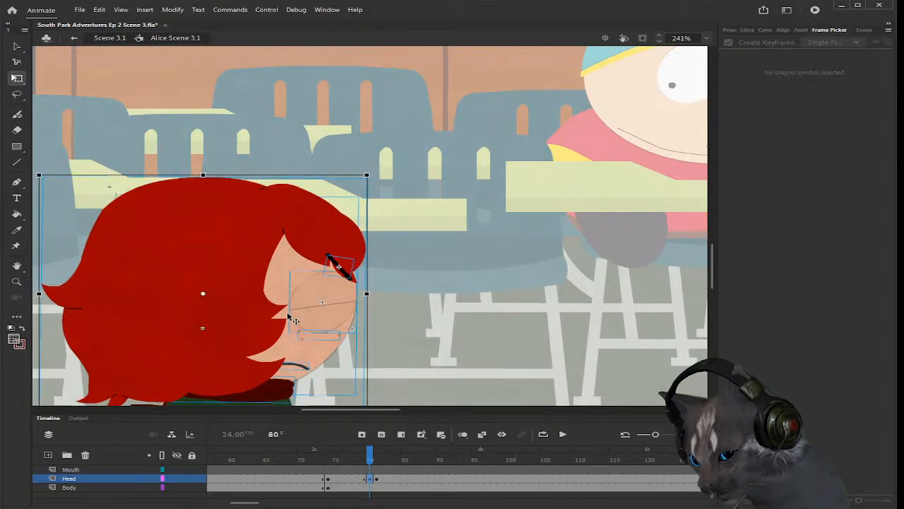
Step: Check Alice's pose at frame 82, save the file and return to Scene 3.1
left_click_drag(369, 460, 384, 460)
scroll(440, 304, "down", 3)
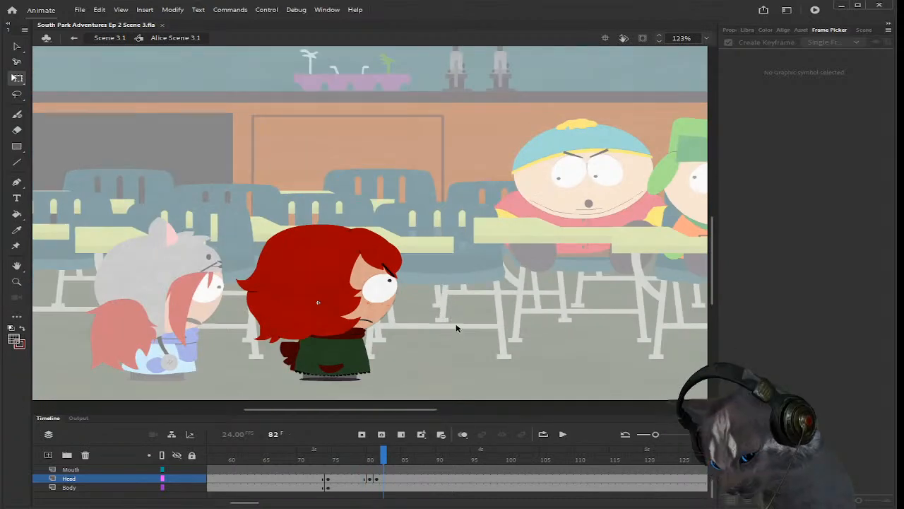
key("ctrl+s")
double_click(455, 327)
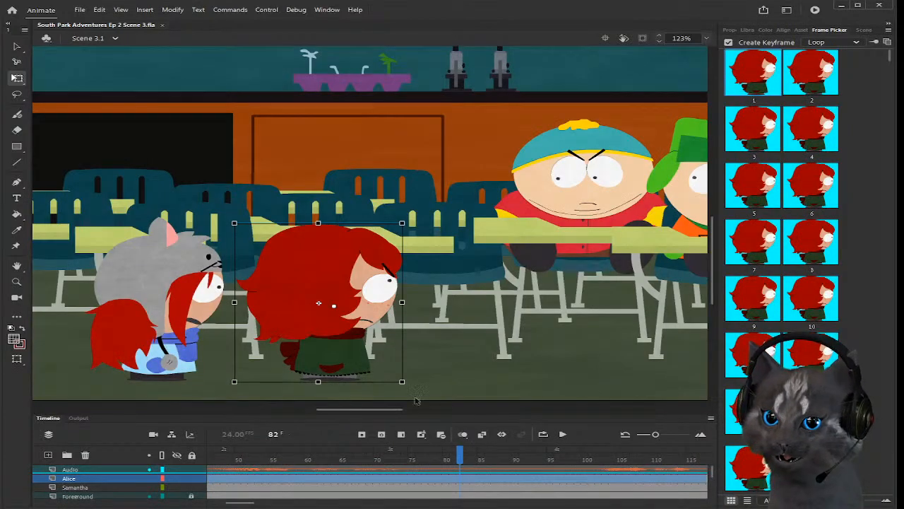
scroll(558, 314, "down", 3)
scroll(606, 288, "up", 1)
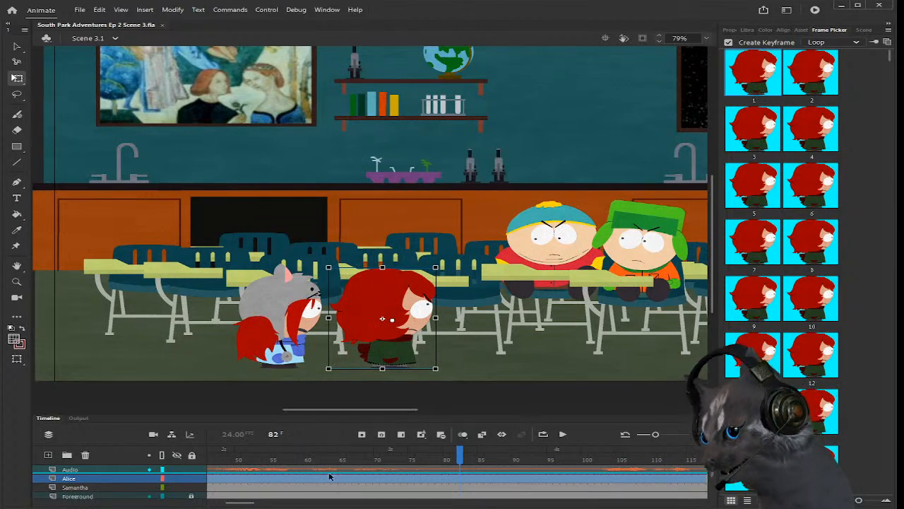
Step: Go to frame 47, look through the pose frames inside Samantha's full model and return to Scene 3.1
left_click(216, 472)
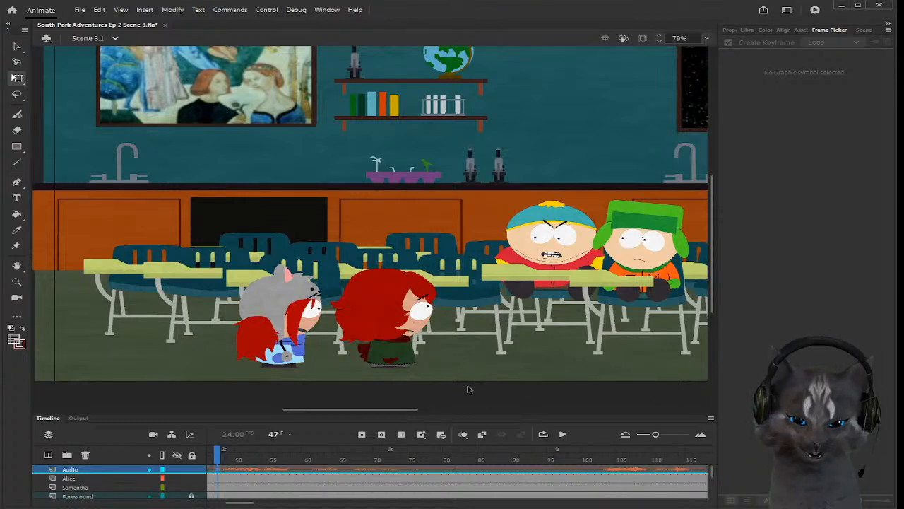
scroll(453, 339, "up", 2)
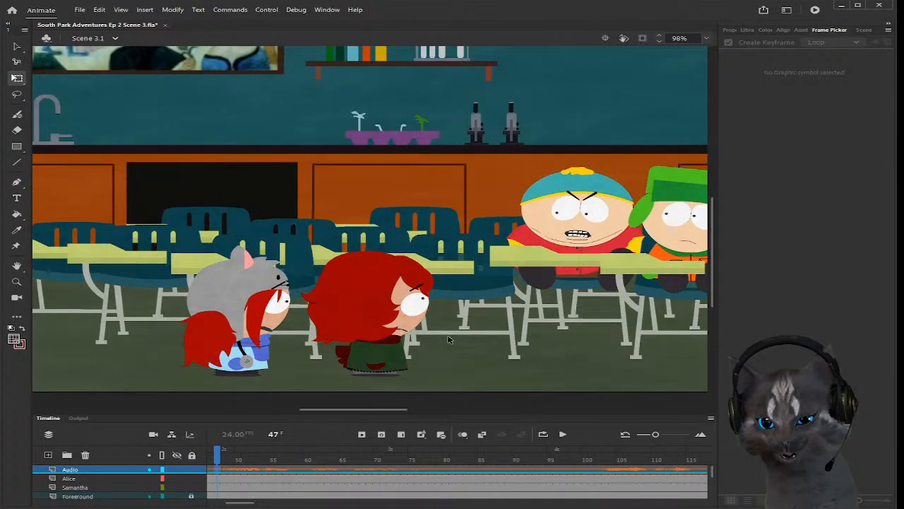
left_click_drag(238, 502, 224, 503)
double_click(228, 330)
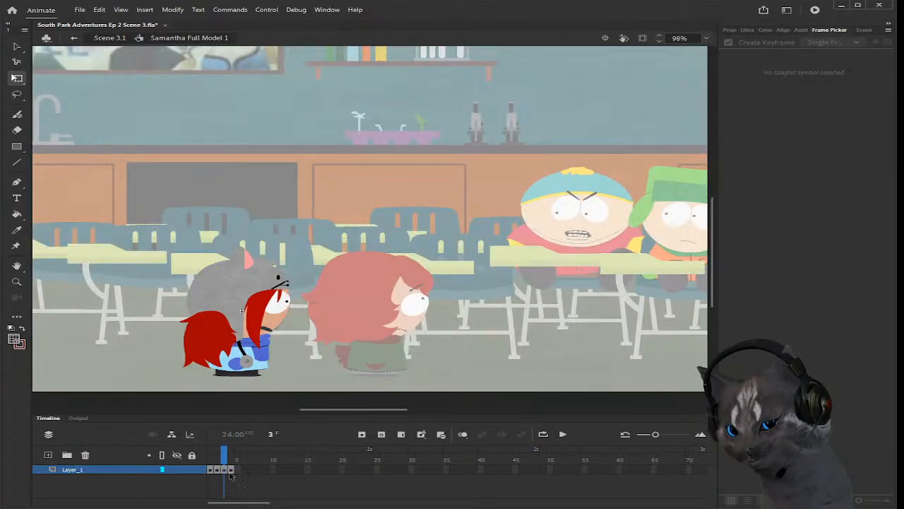
double_click(162, 324)
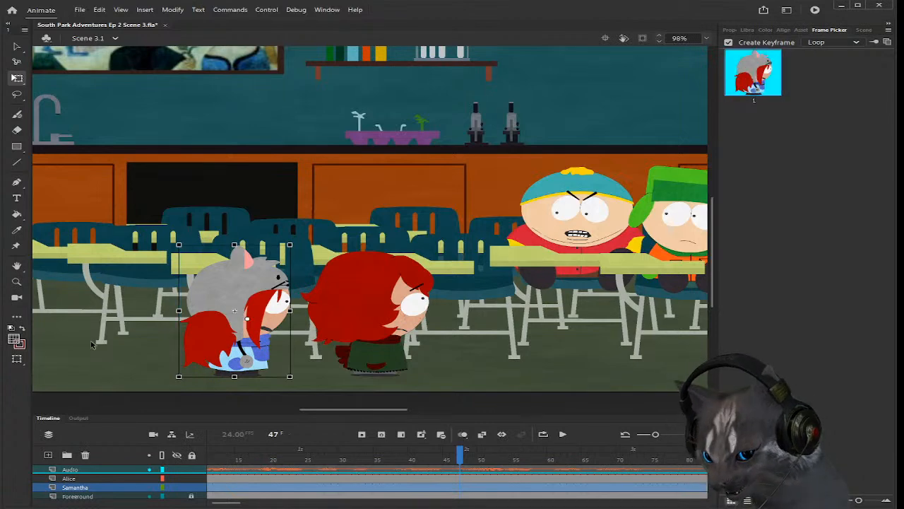
Step: Open Samantha's Scene 3.1 symbol and add a layer named Audio above Layer_1
double_click(220, 307)
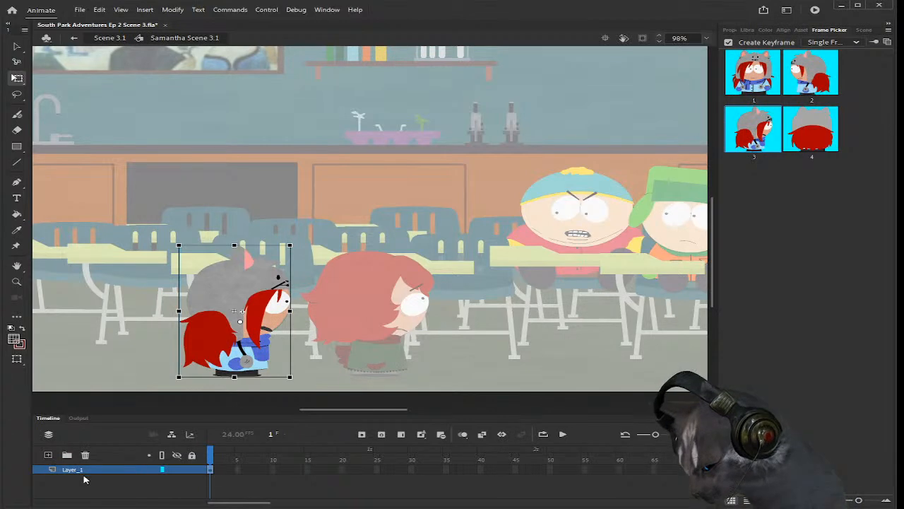
left_click(48, 454)
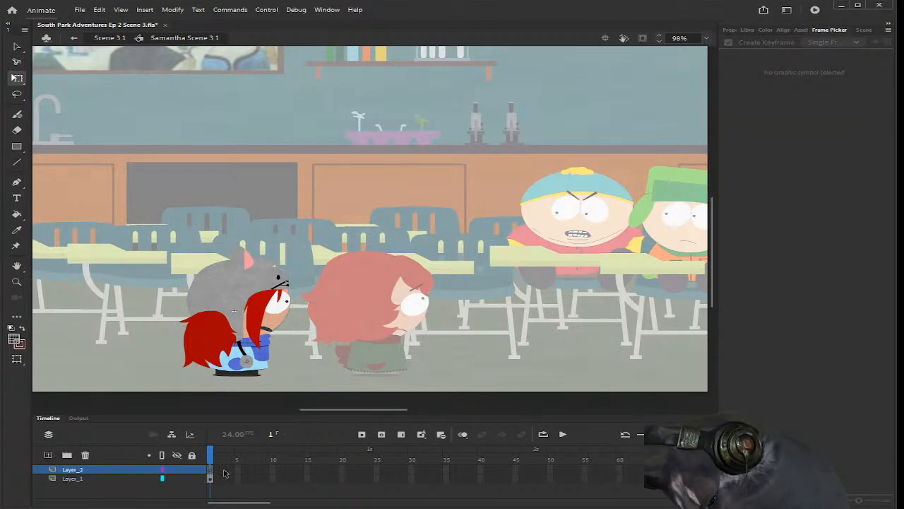
type("Audio")
key("Return")
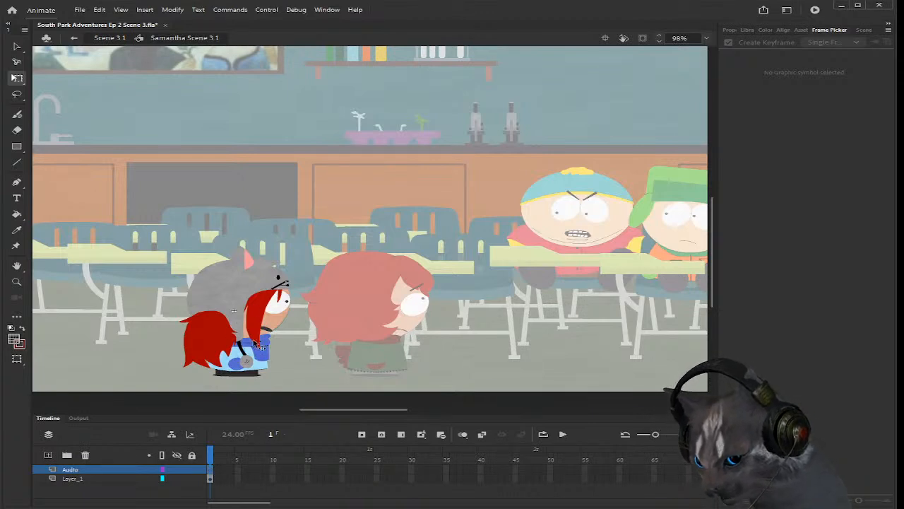
Step: Rename Layer_1, which holds Samantha's full model, as Reference
left_click(76, 478)
double_click(75, 478)
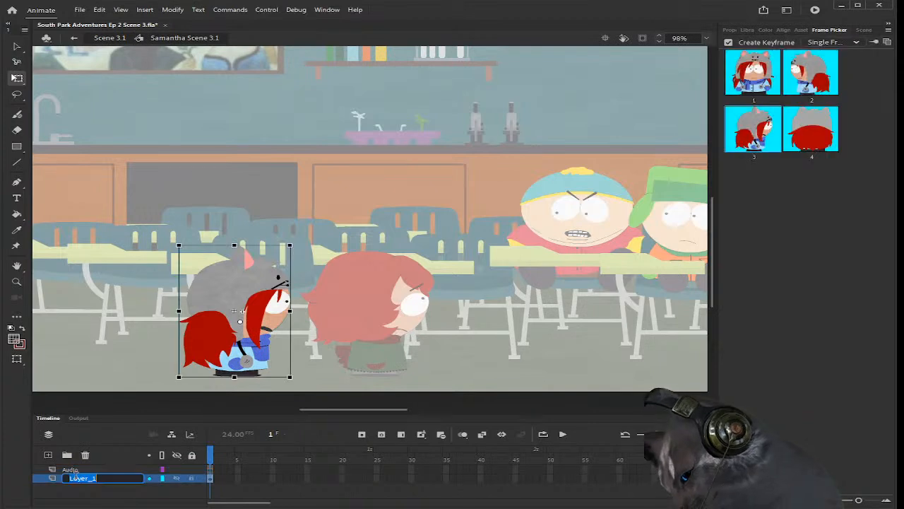
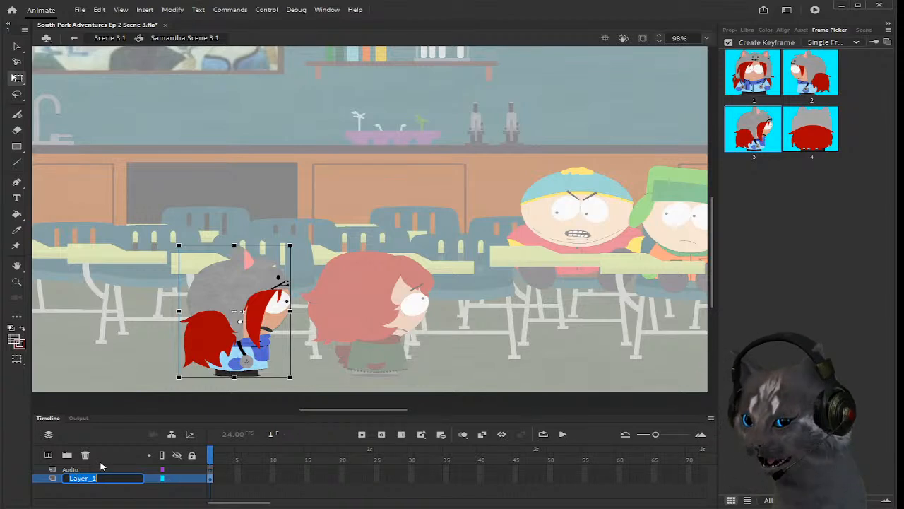
type("Reference")
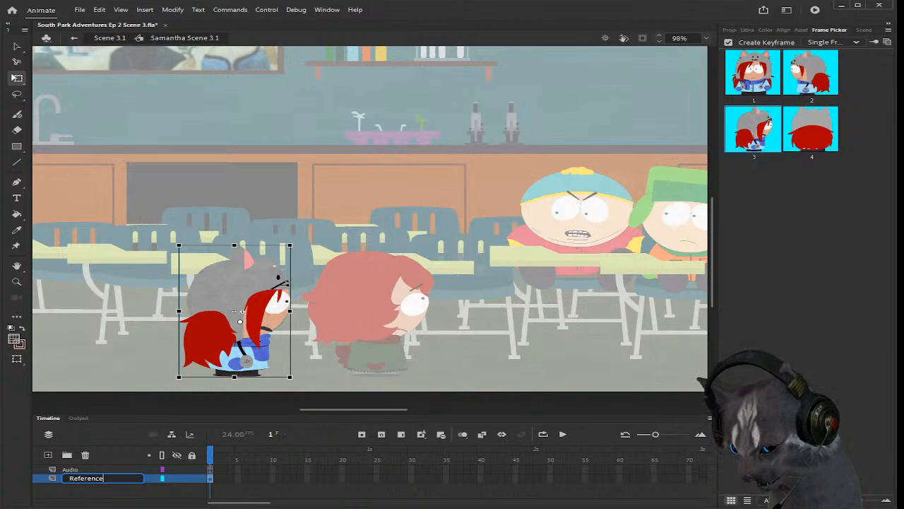
key("Return")
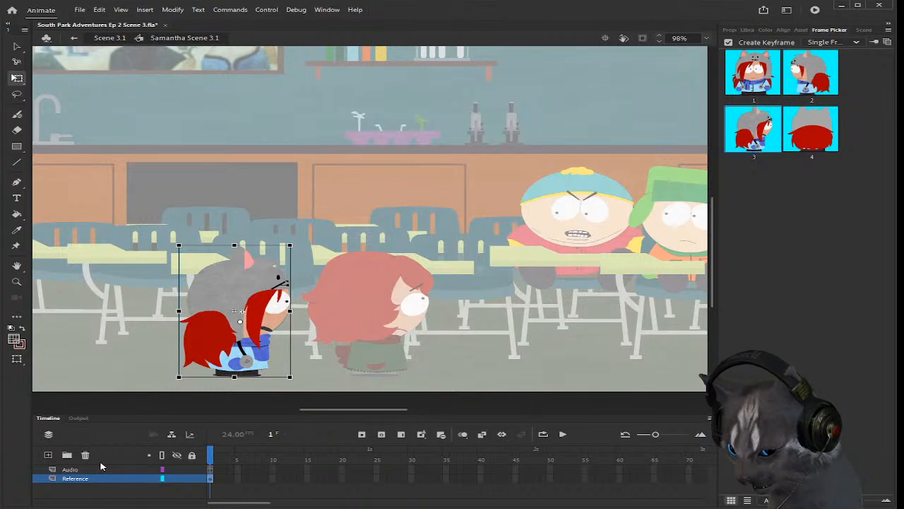
Step: Add a layer named Body and move it below the Reference layer
left_click(47, 455)
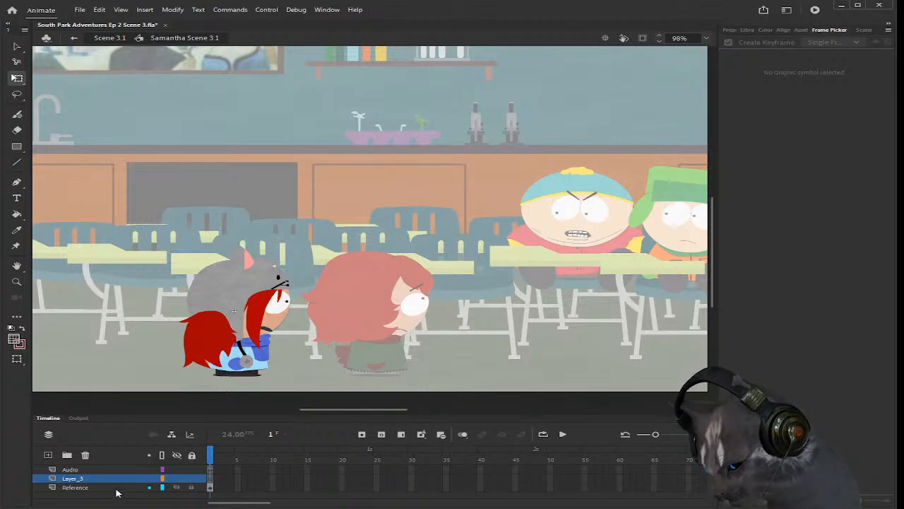
double_click(82, 478)
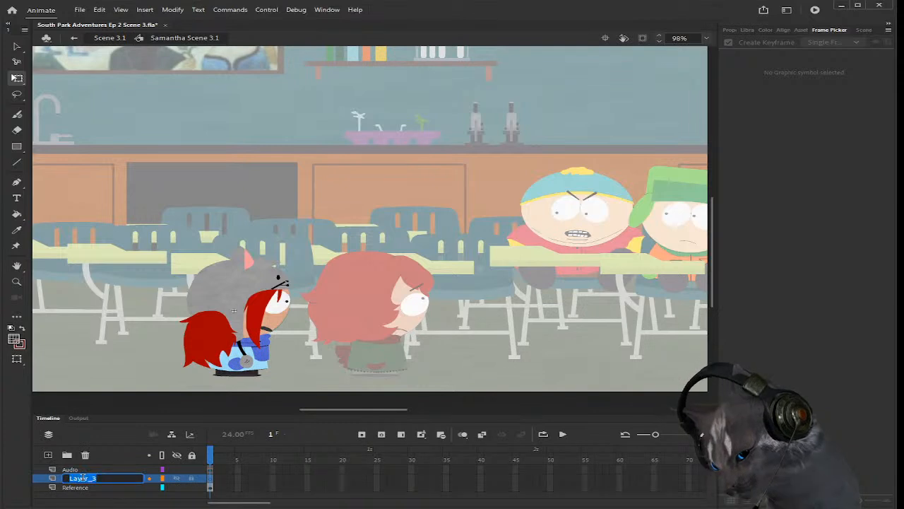
type("Body")
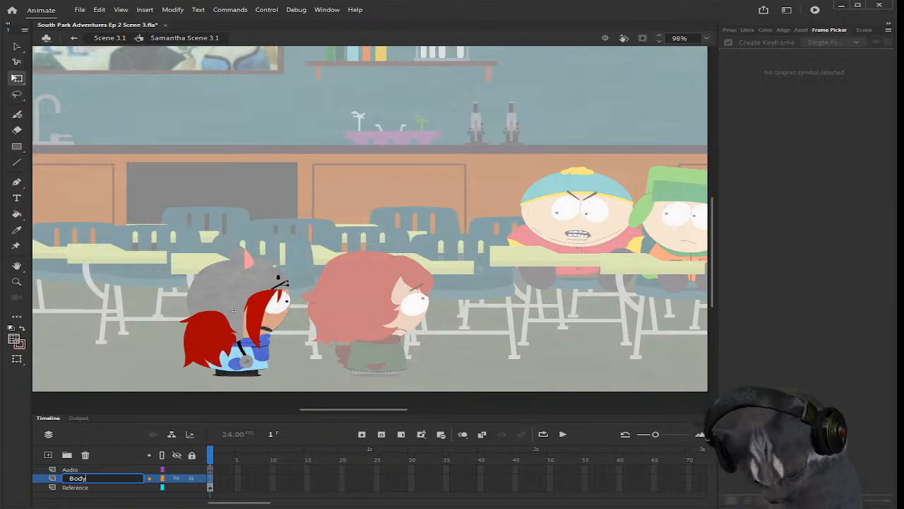
key("Return")
left_click_drag(83, 480, 84, 491)
Step: Insert blank keyframes at frame 2 on Samantha's Reference and Body layers
left_click(217, 479)
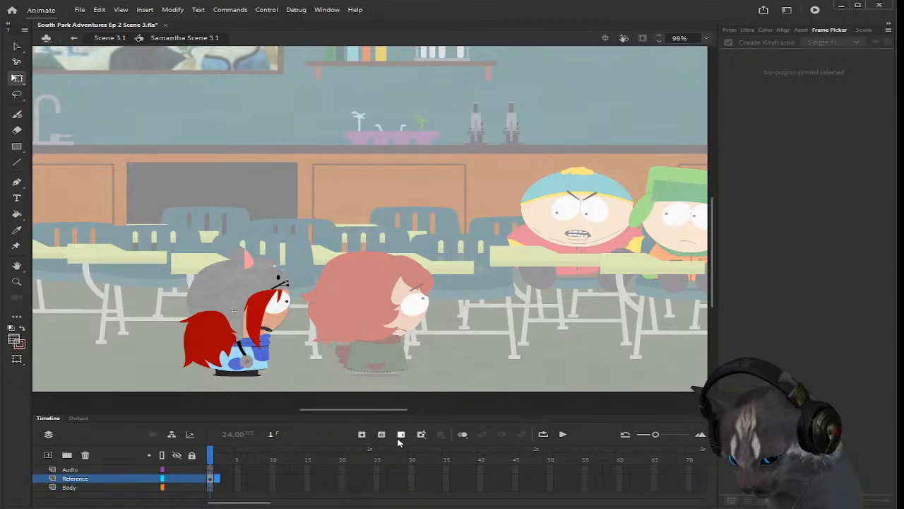
left_click(382, 434)
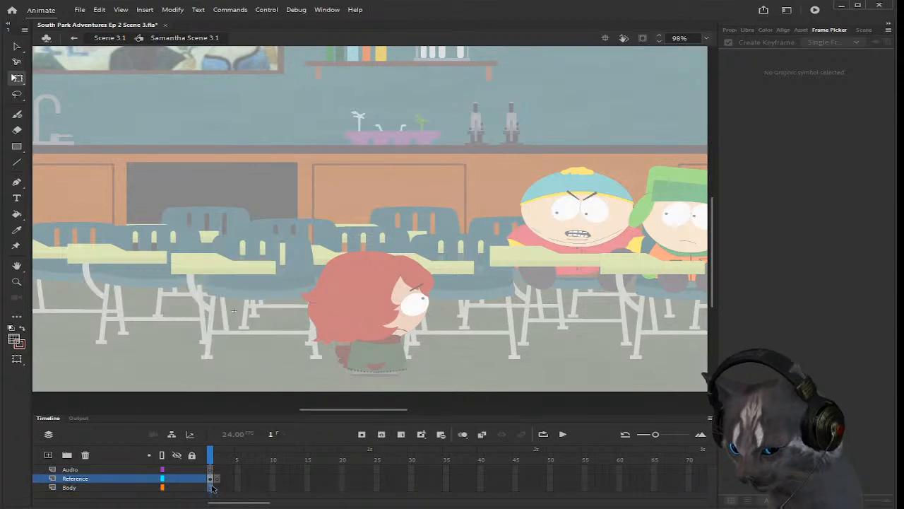
left_click(217, 487)
left_click(384, 434)
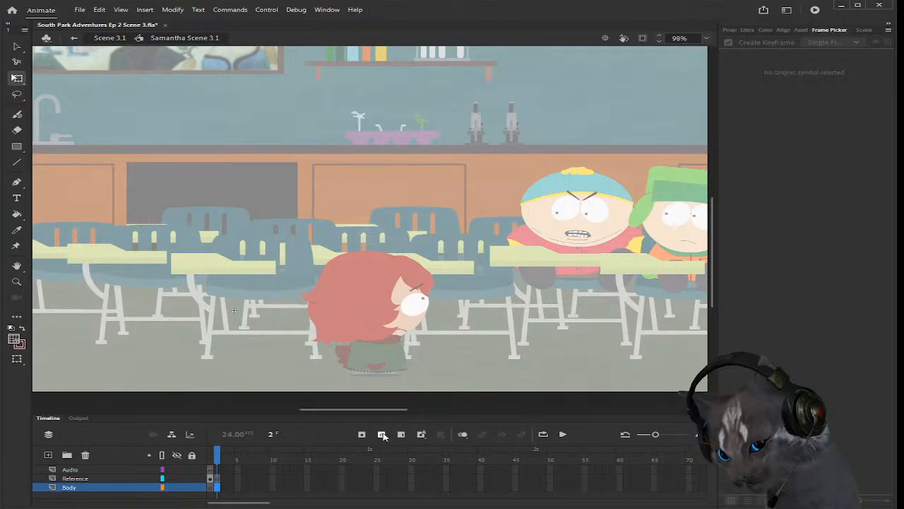
left_click(211, 478)
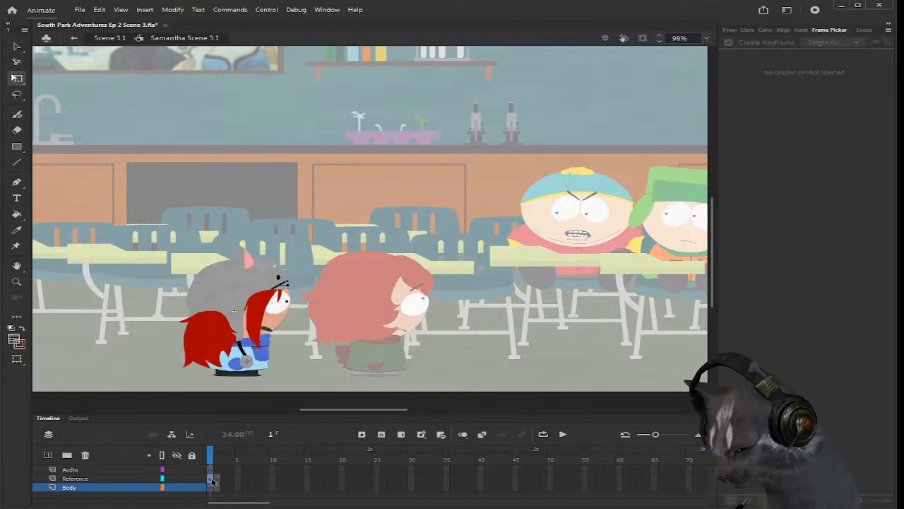
left_click(212, 487)
left_click(218, 487)
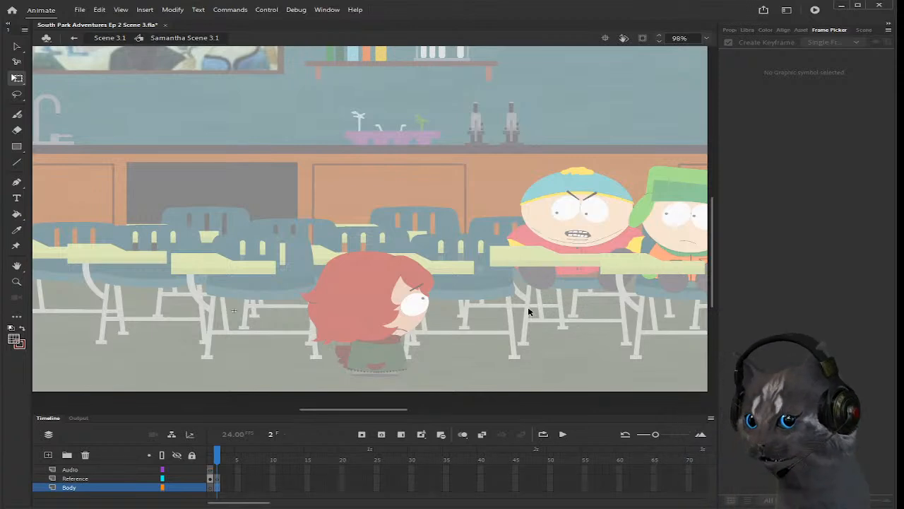
Step: Paste Samantha's full model in place on frame 2 of the Body layer
key("ctrl+shift+v")
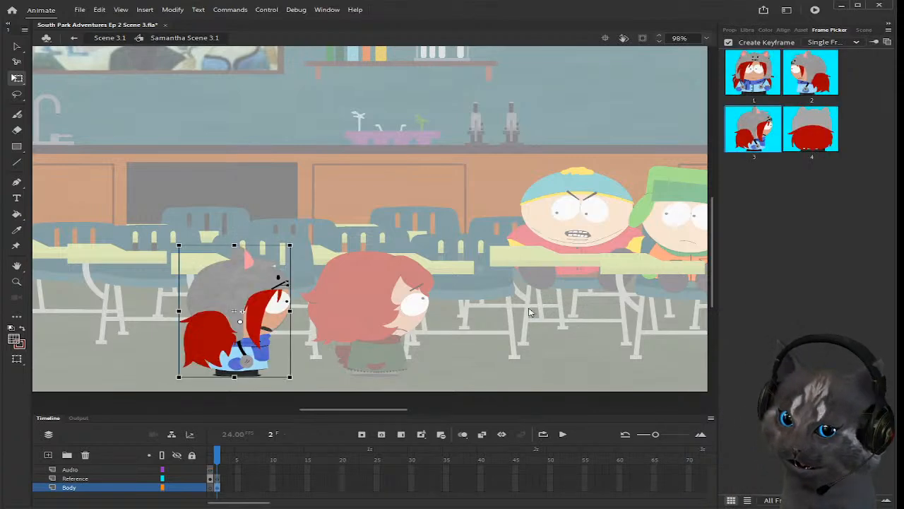
left_click(516, 312)
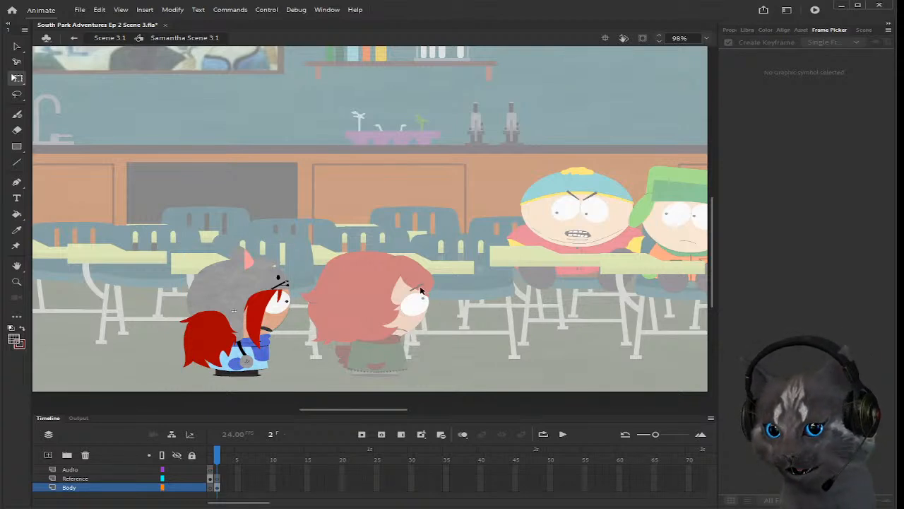
left_click(213, 479)
left_click(216, 487)
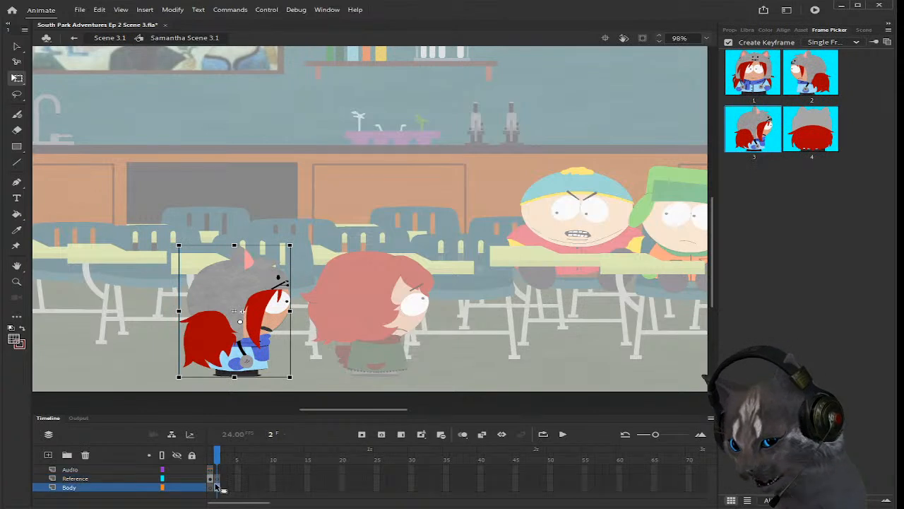
Step: Add two layers between Reference and Body, and one more directly above Reference
left_click(49, 454)
left_click(48, 454)
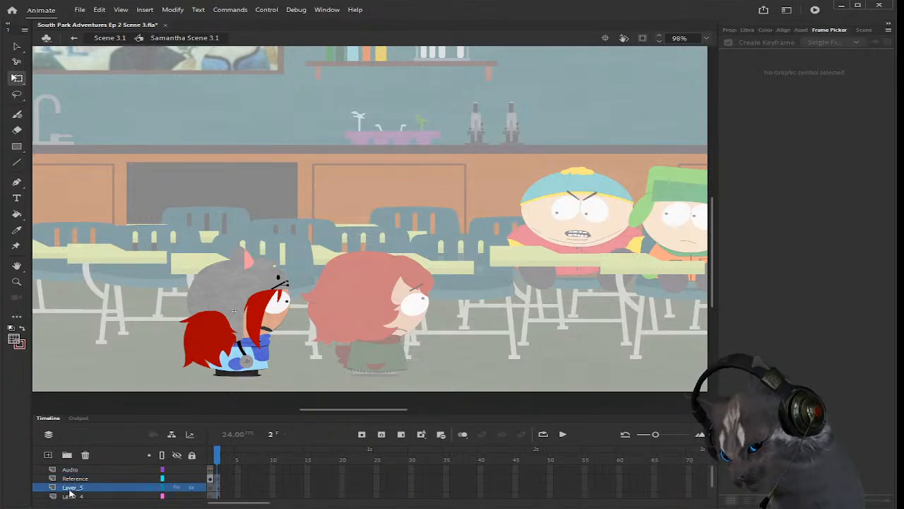
left_click(74, 479)
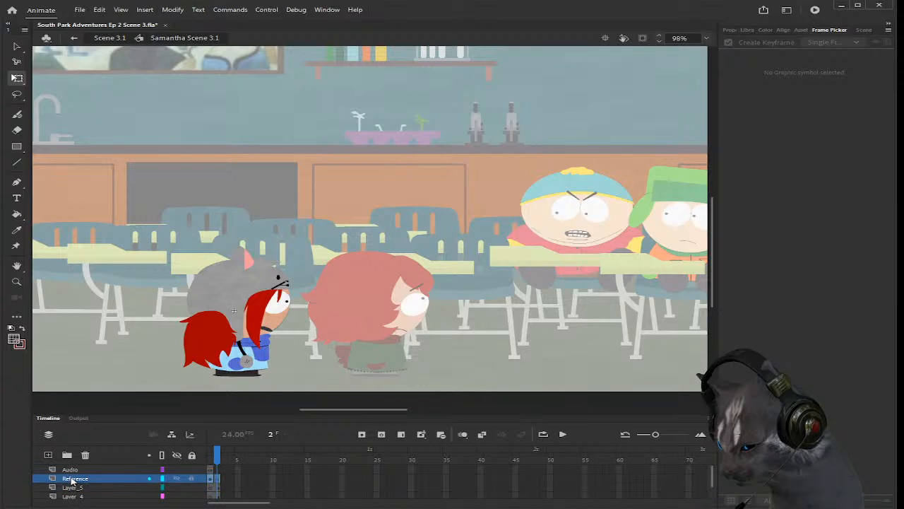
left_click(48, 455)
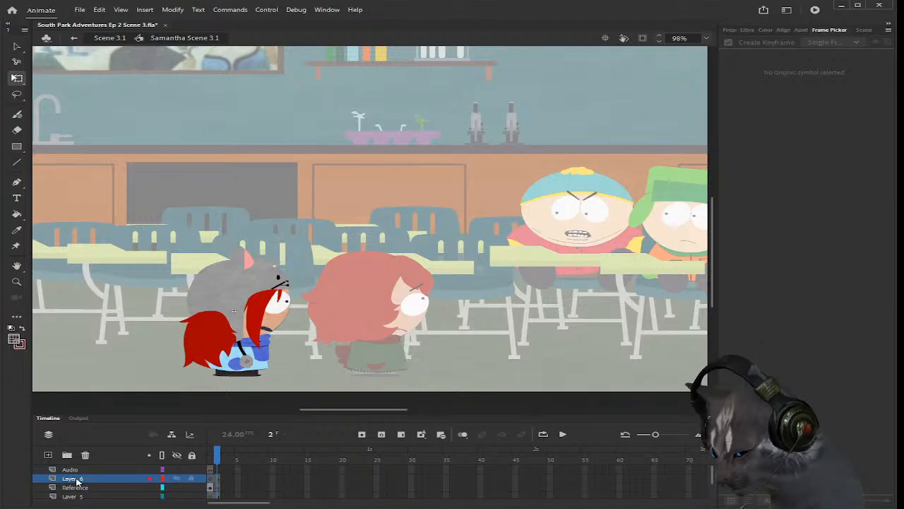
Step: Rename the new layer above Reference as Blink_110
double_click(73, 479)
type("Blink 110")
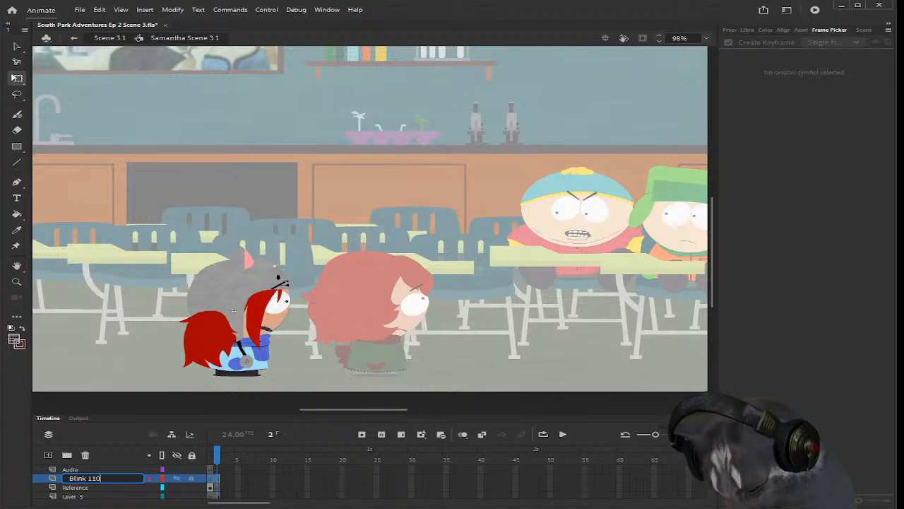
key("Return")
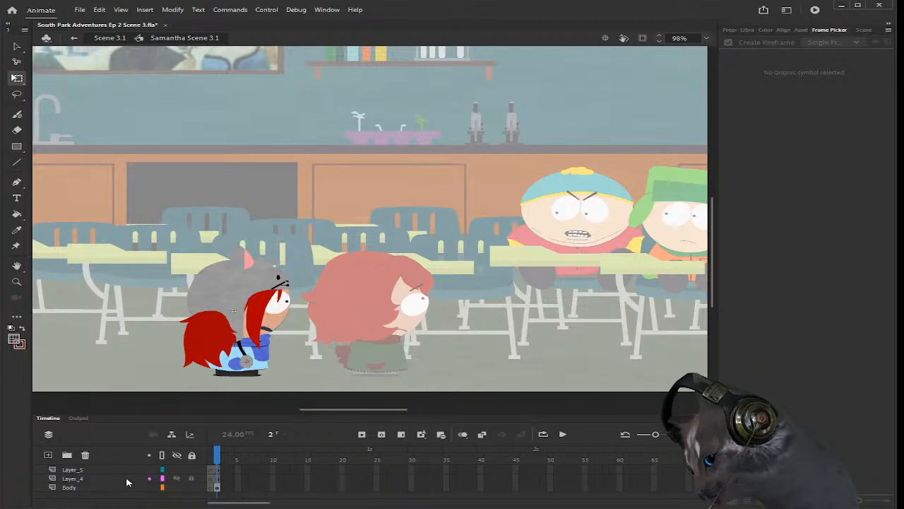
double_click(88, 479)
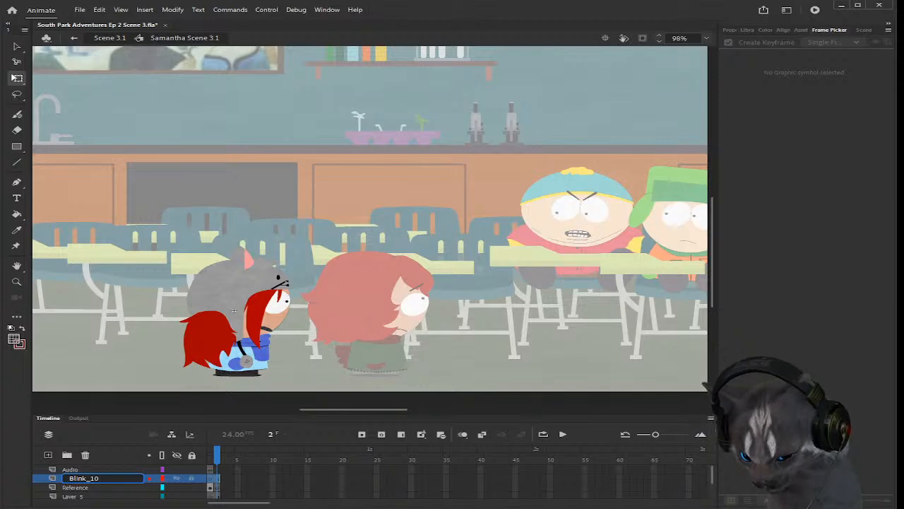
key("Return")
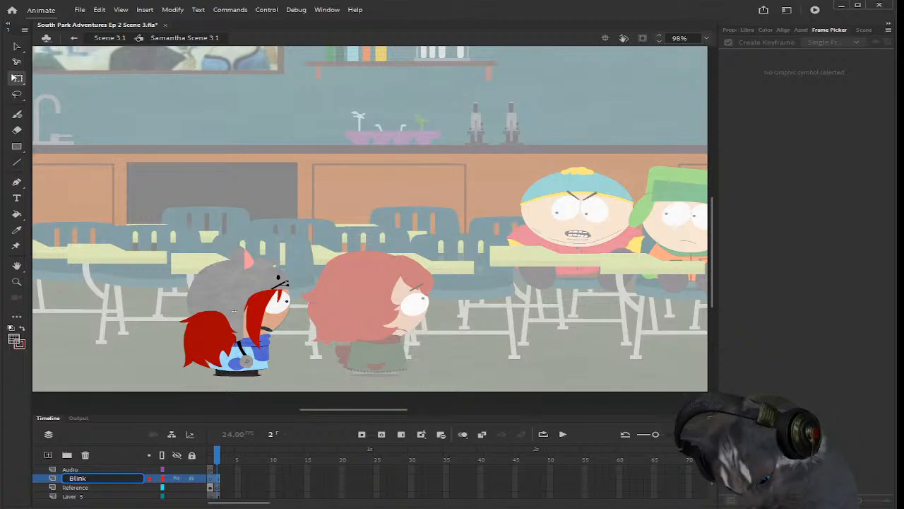
type("110")
key("Return")
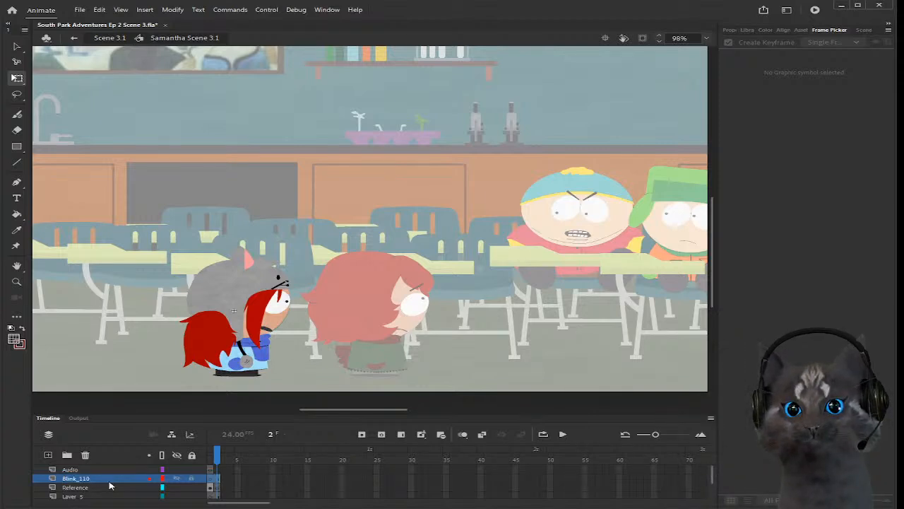
Step: Rename Layer_5 as Mouth and Layer_4 as Head
scroll(108, 482, "down", 1)
double_click(80, 488)
type("Mouth")
key("Return")
scroll(111, 487, "down", 2)
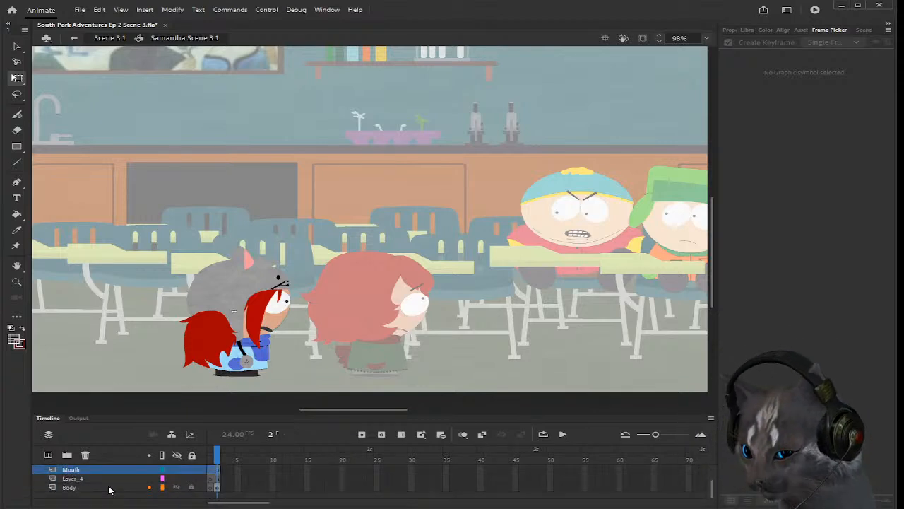
double_click(94, 479)
type("Ha")
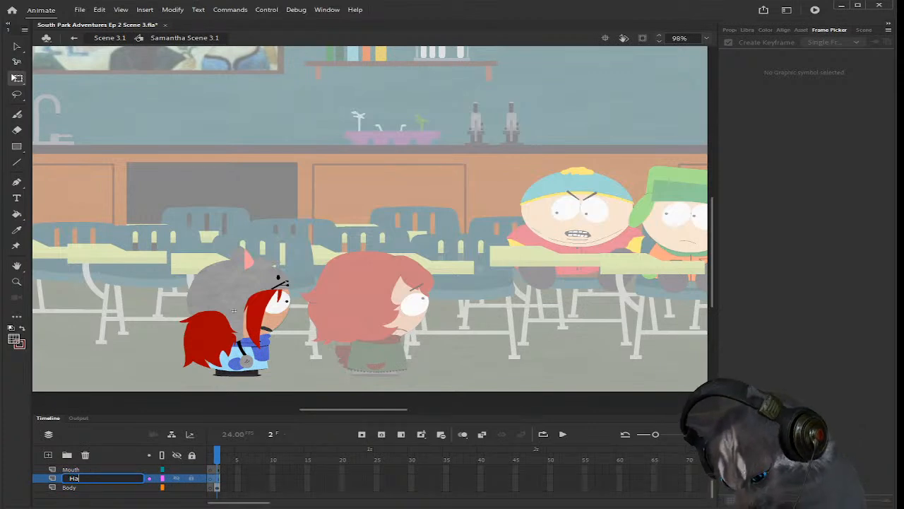
type("ed")
key("Return")
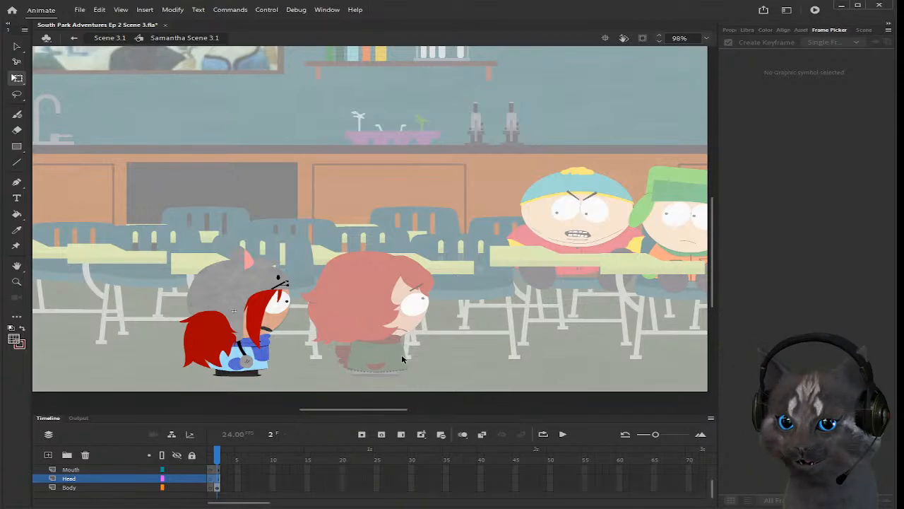
scroll(216, 371, "down", 2)
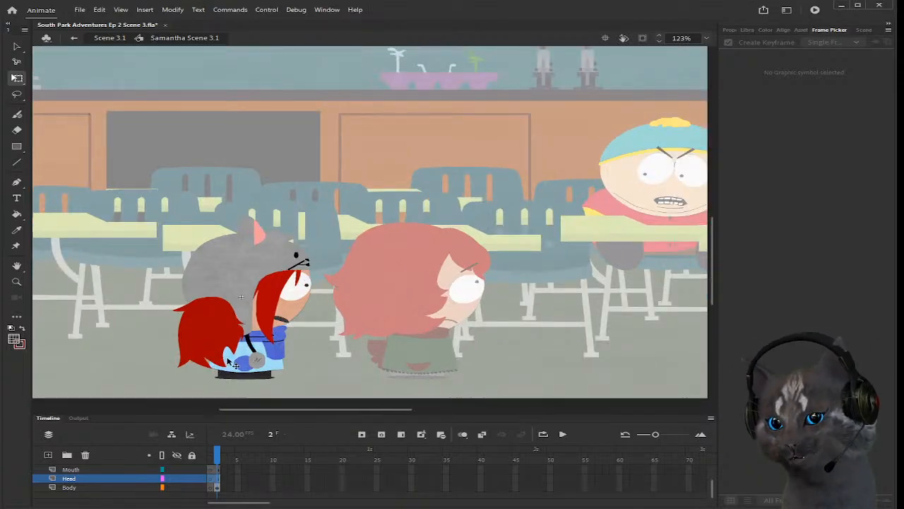
scroll(229, 349, "down", 1)
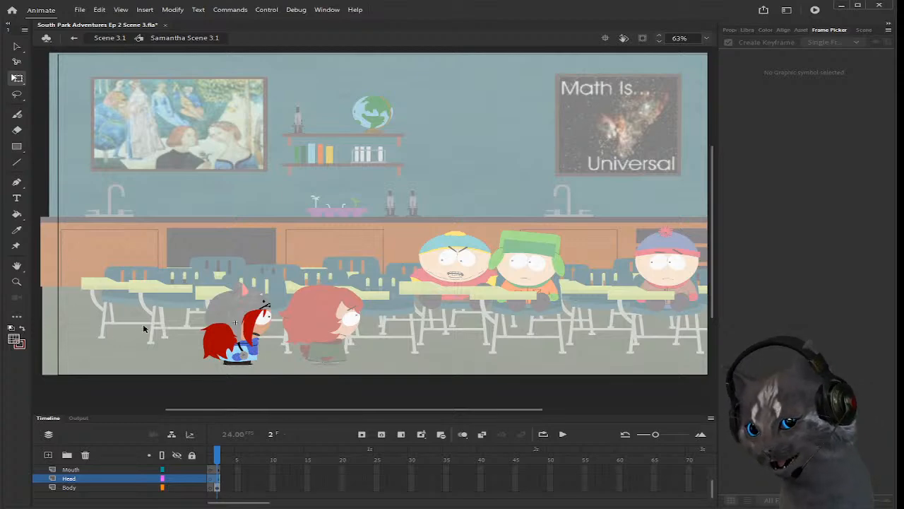
scroll(164, 330, "up", 1)
scroll(290, 357, "up", 2)
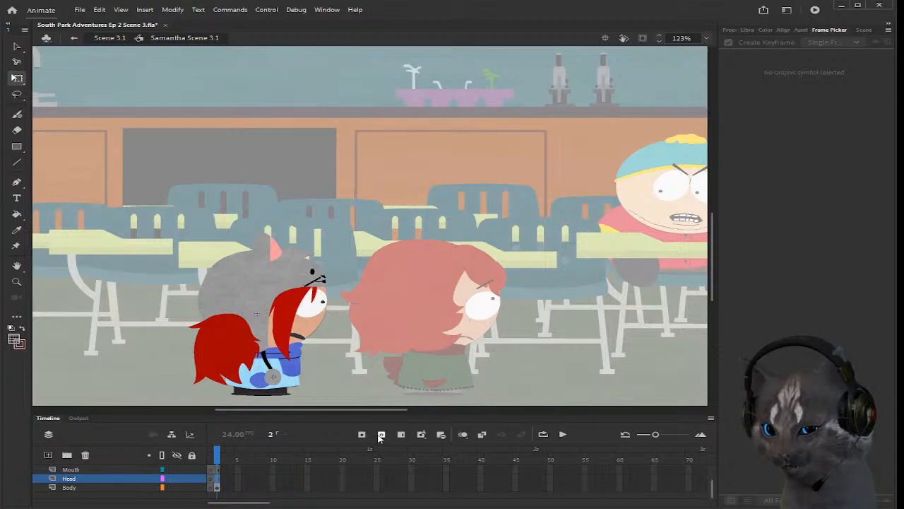
scroll(217, 476, "up", 1)
left_click(217, 479)
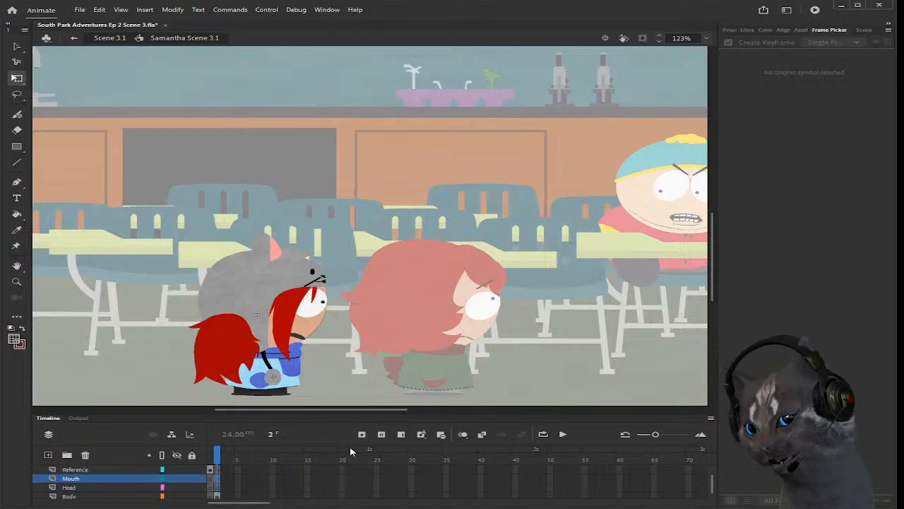
scroll(226, 484, "down", 1)
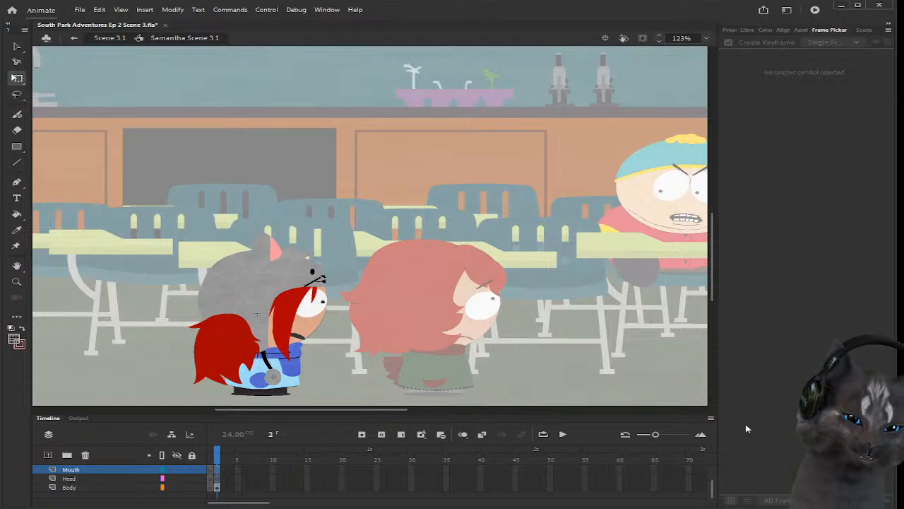
left_click_drag(397, 409, 424, 415)
scroll(155, 346, "up", 2)
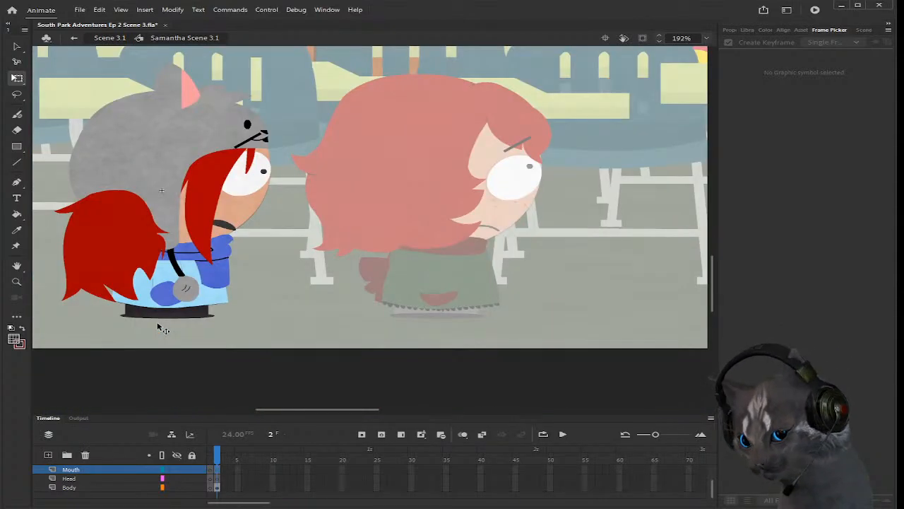
scroll(157, 324, "up", 1)
scroll(191, 324, "down", 1)
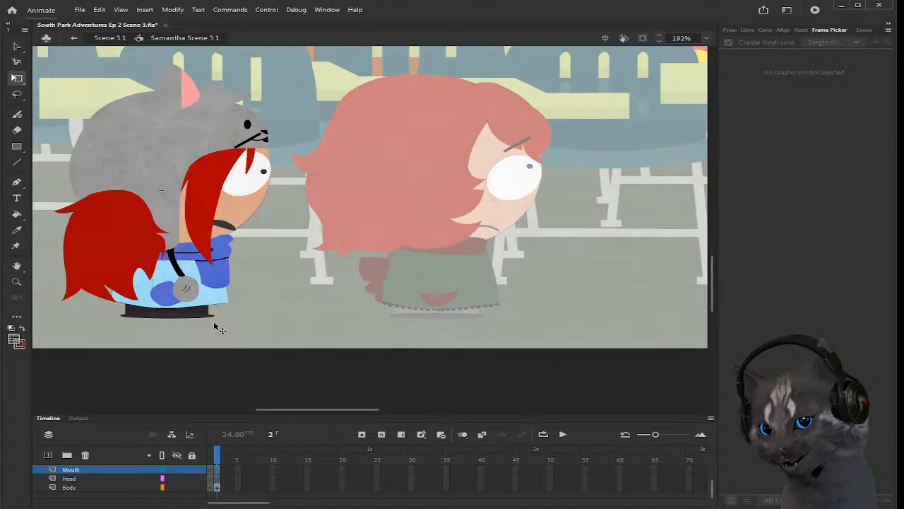
scroll(218, 324, "up", 1)
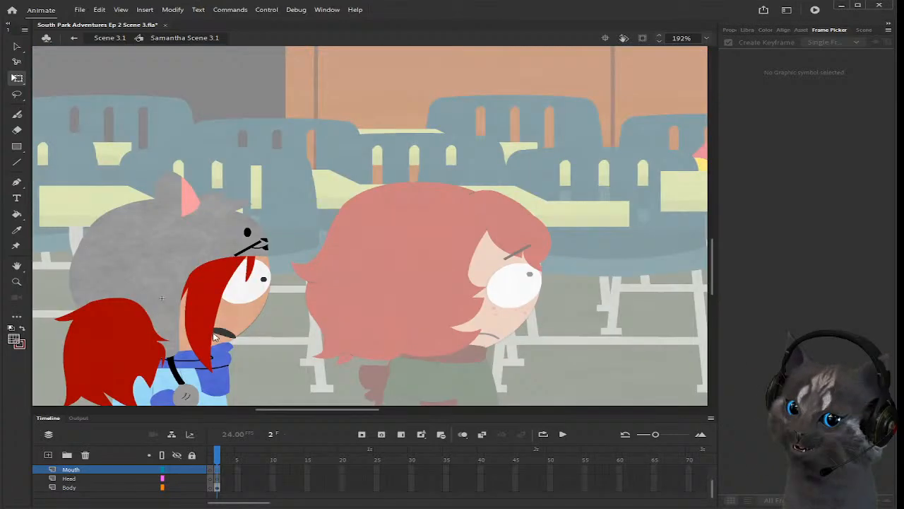
scroll(173, 347, "up", 1)
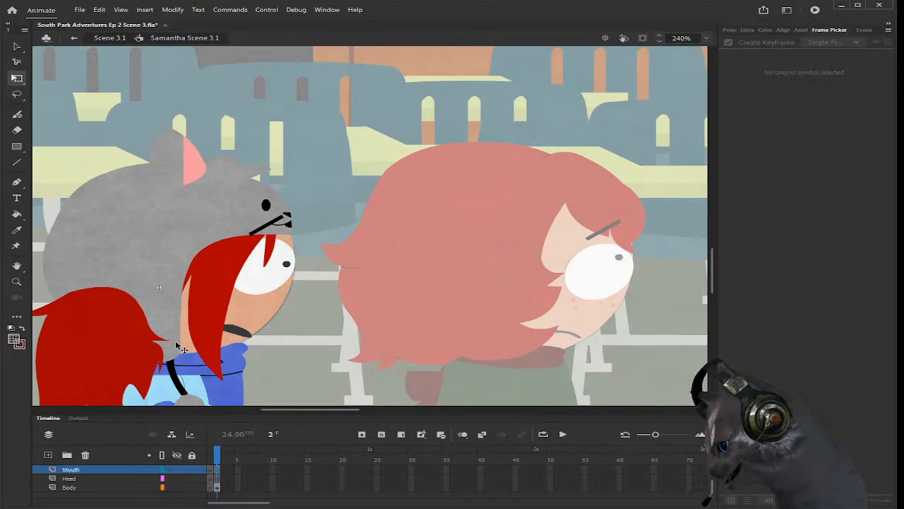
scroll(188, 343, "down", 2)
scroll(183, 353, "up", 2)
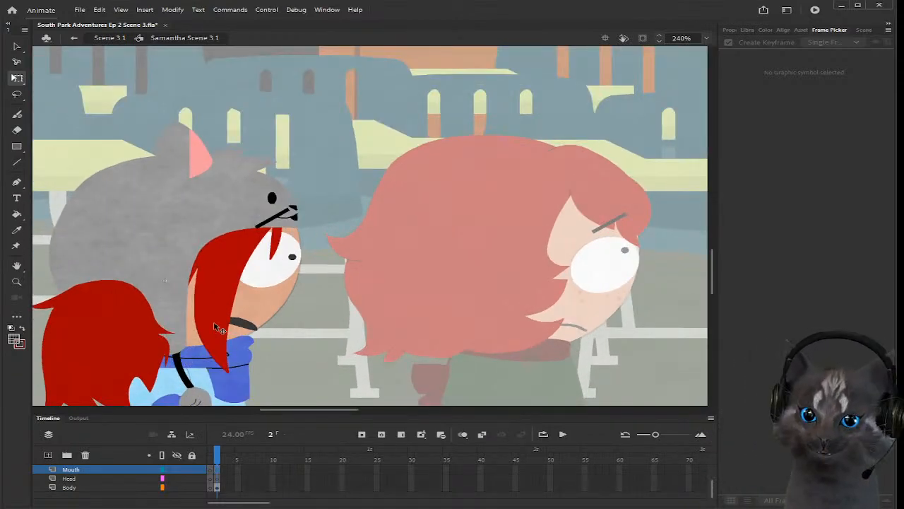
scroll(215, 338, "up", 2)
scroll(215, 338, "down", 4)
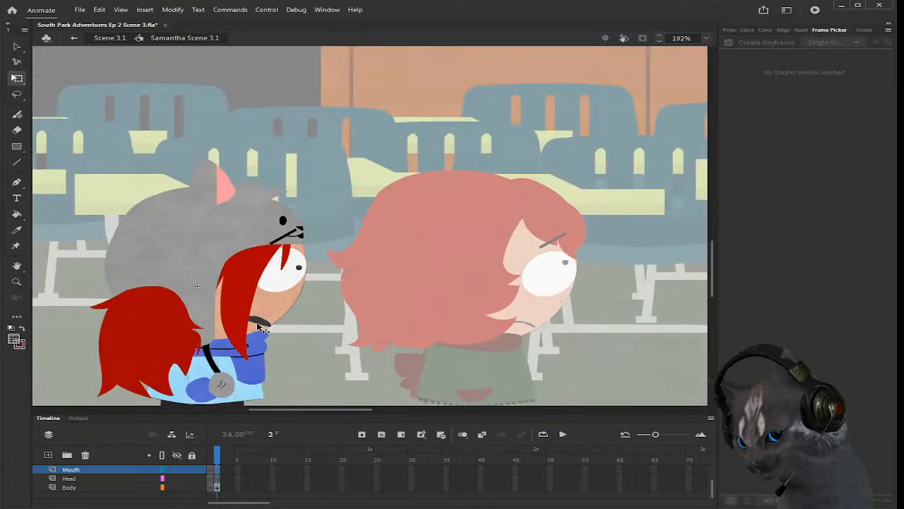
scroll(220, 479, "up", 1)
scroll(218, 481, "down", 1)
Step: Break apart Samantha's model on frame 2 of the Body layer and delete her eyebrow
left_click(217, 487)
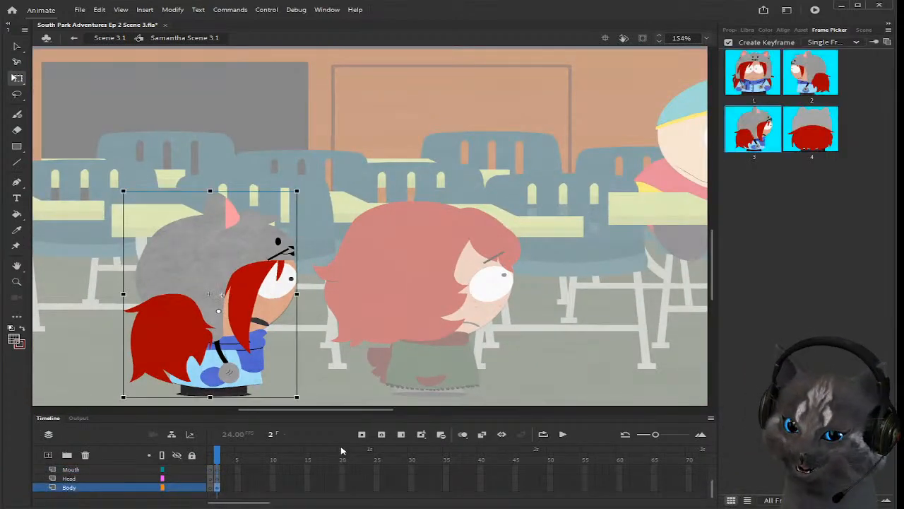
left_click(348, 327)
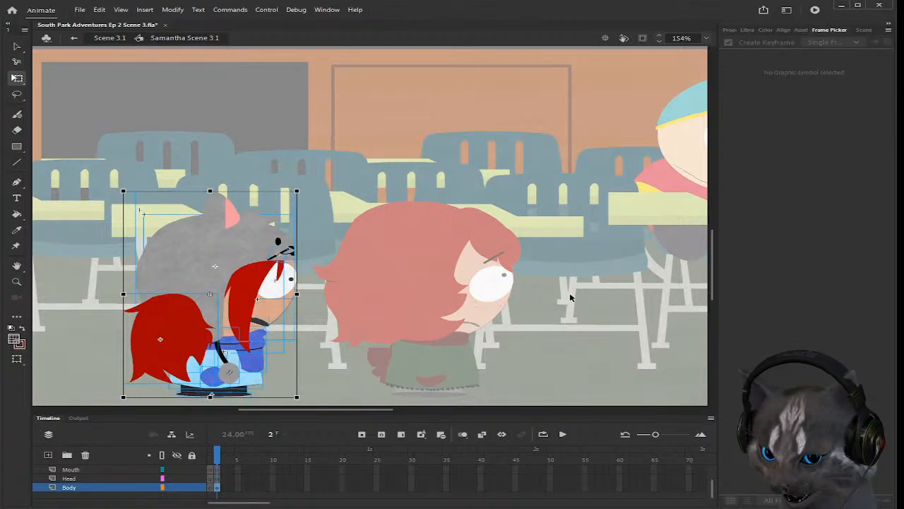
left_click(280, 251)
key("Delete")
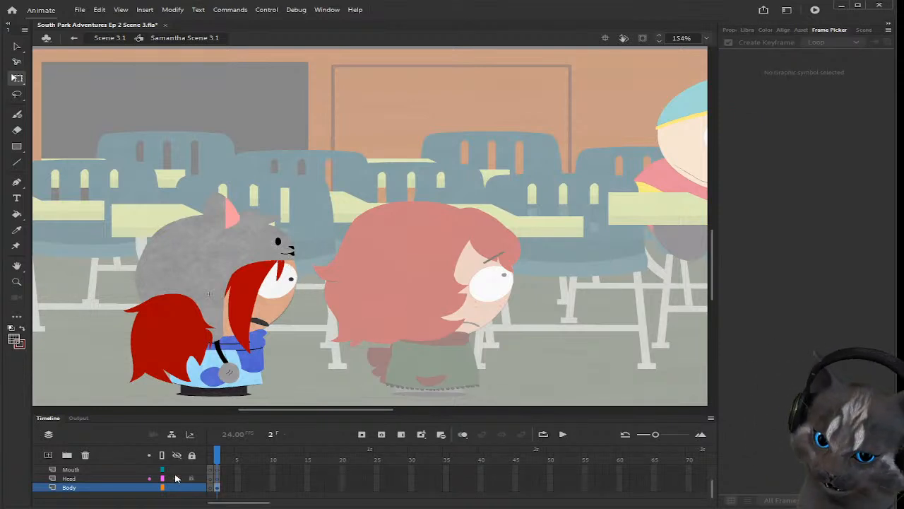
Step: Open Samantha's full model from frame 1 of the Reference layer and delete its eyebrow
scroll(213, 490, "up", 1)
left_click(209, 478)
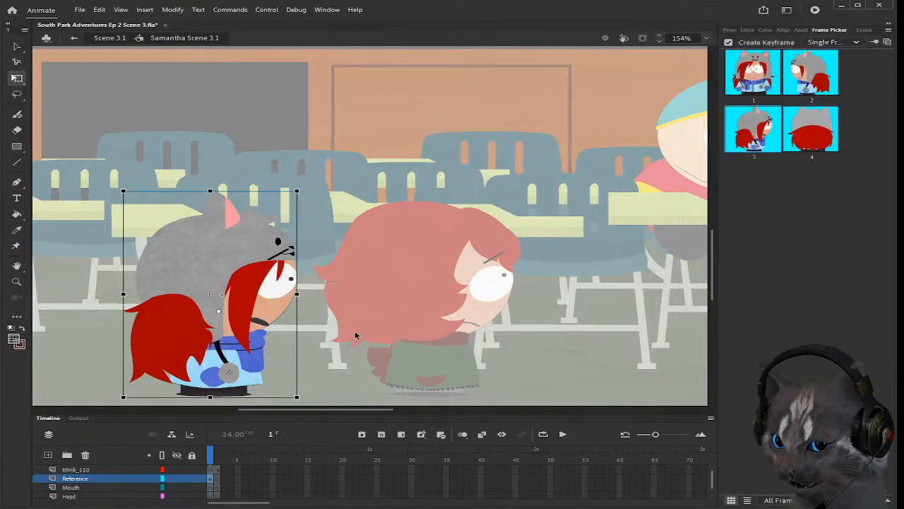
double_click(283, 257)
left_click(280, 253)
key("Delete")
Step: Set the full model's mouth to pose 35, 21_mouth_r, and return to the Samantha Scene 3.1 symbol
left_click(262, 325)
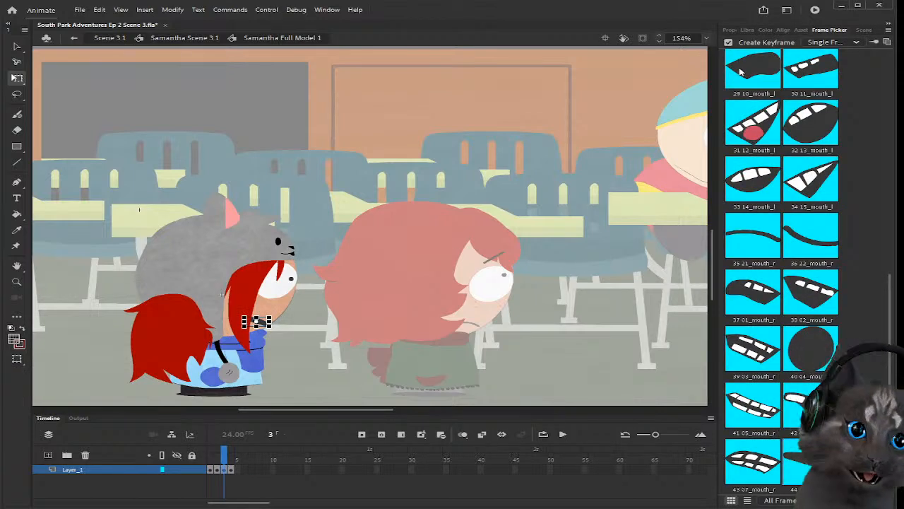
left_click(762, 251)
left_click(578, 322)
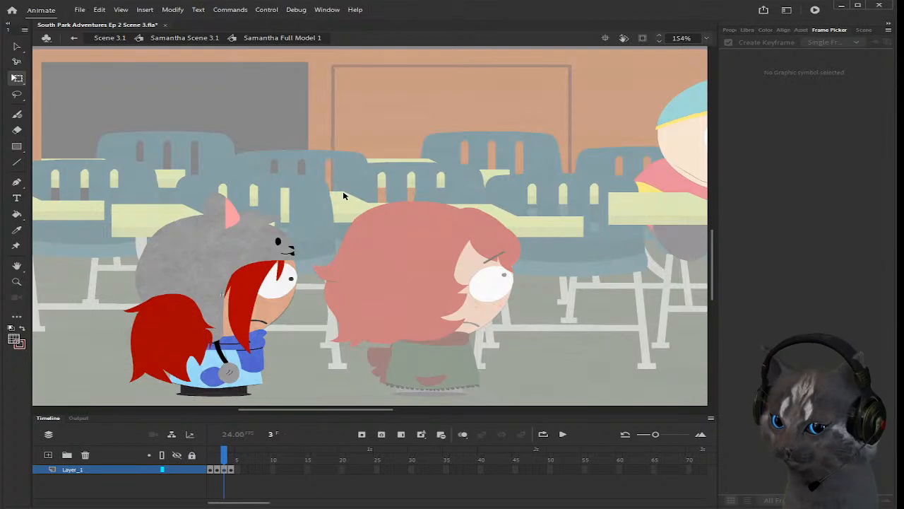
double_click(340, 336)
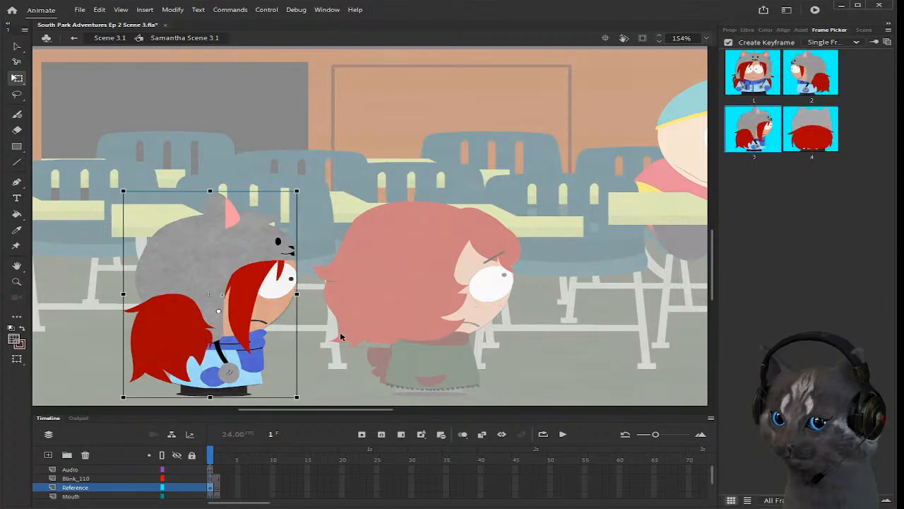
Step: Set the mouth of the broken-apart Samantha on Body frame 2 to pose 35, 21_mouth_r
left_click(217, 459)
left_click(259, 317)
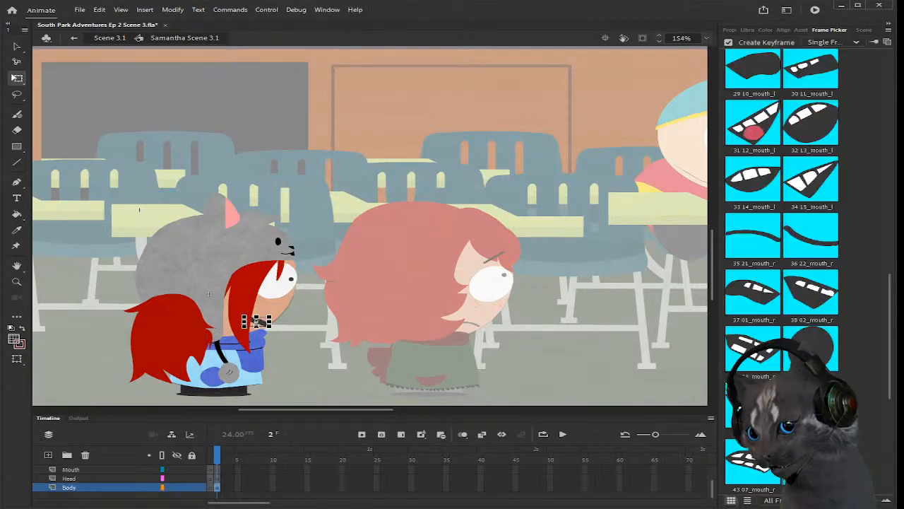
left_click(262, 324)
left_click(262, 319)
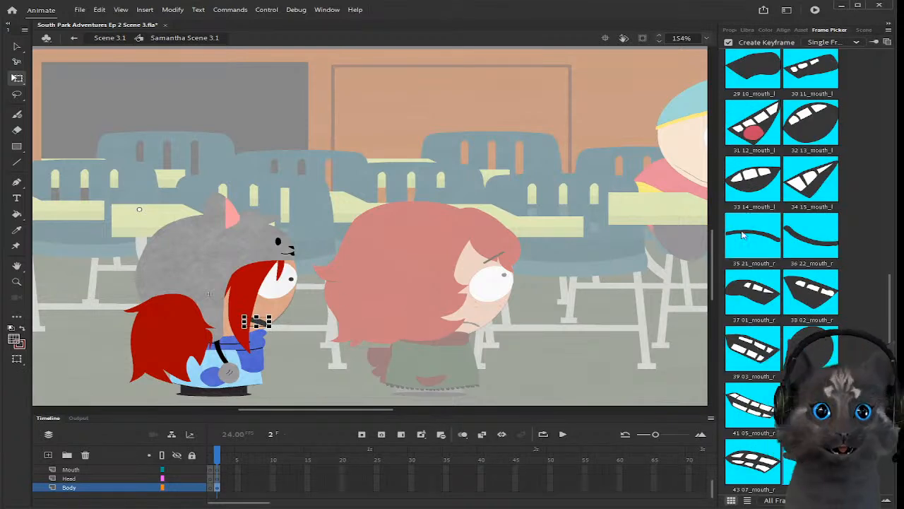
left_click(257, 317)
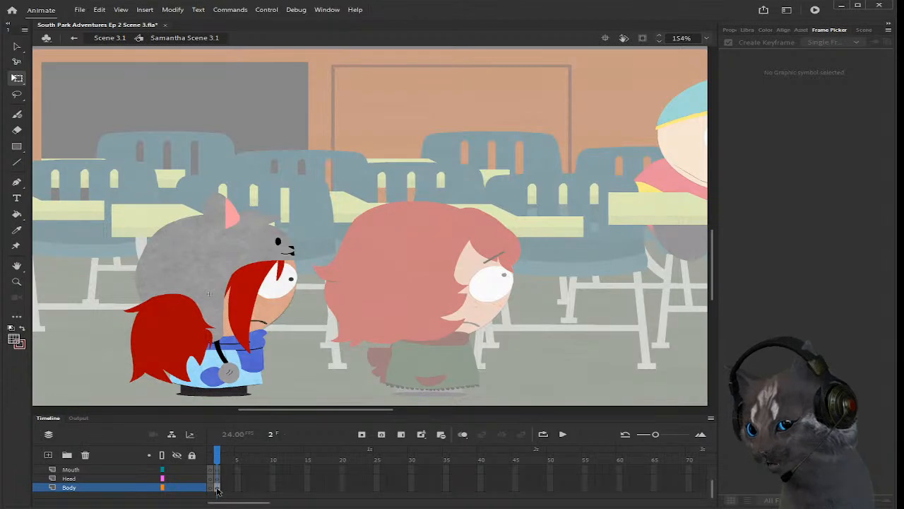
Step: Try moving Samantha's head and hair parts away from her body on frame 2 of the Body layer
left_click(218, 492)
left_click(578, 329)
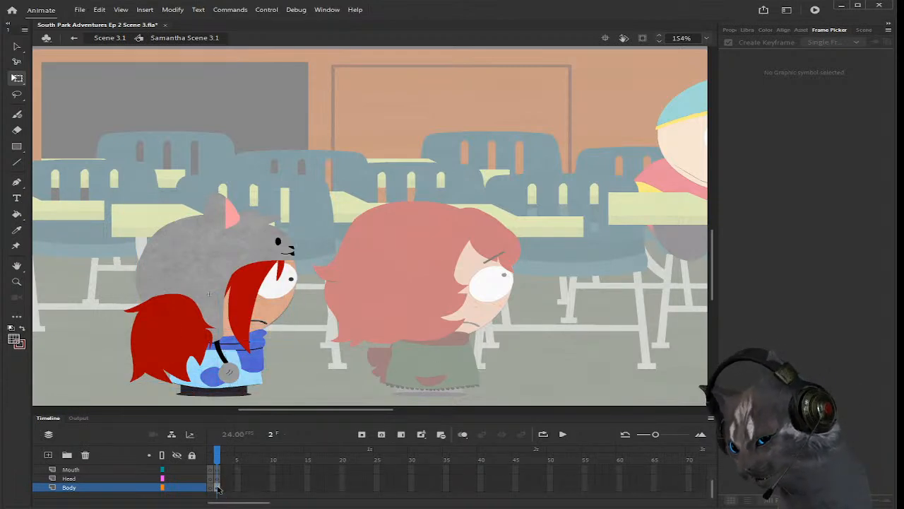
left_click_drag(127, 223, 315, 319)
left_click(358, 321)
left_click_drag(113, 204, 313, 321)
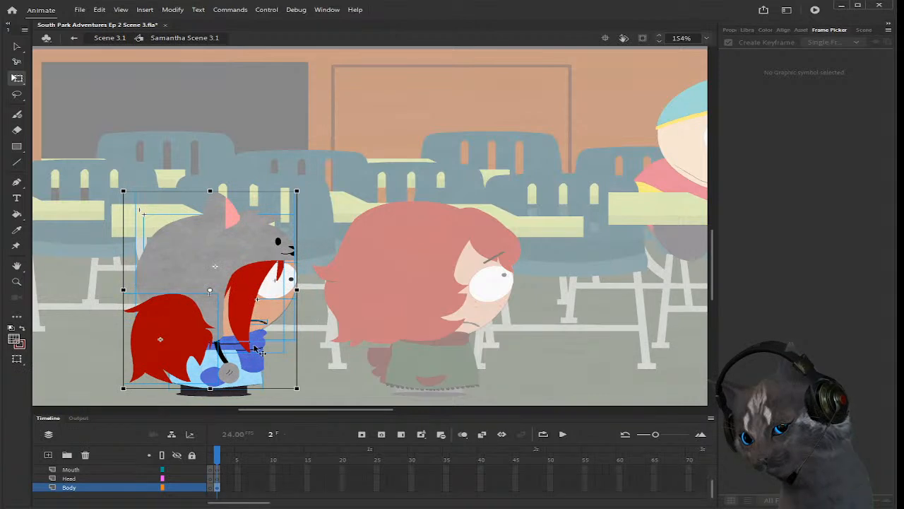
left_click_drag(248, 288, 288, 200)
key("ctrl+z")
key("ctrl+z")
Step: Transfer Samantha's hat, hair, face parts and pompom strap from frame 2 of the Body layer to the same position on the Head layer
left_click_drag(121, 202, 313, 301)
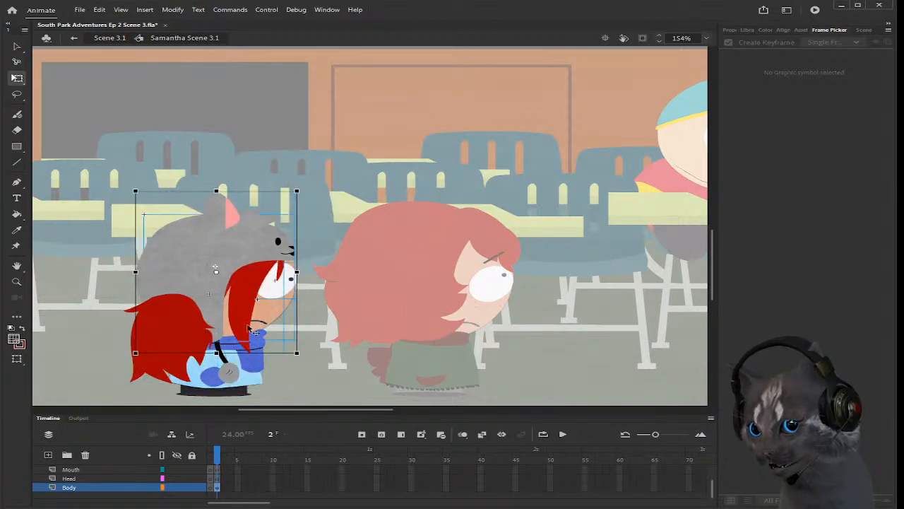
left_click(185, 346, "shift")
left_click_drag(173, 330, 189, 237)
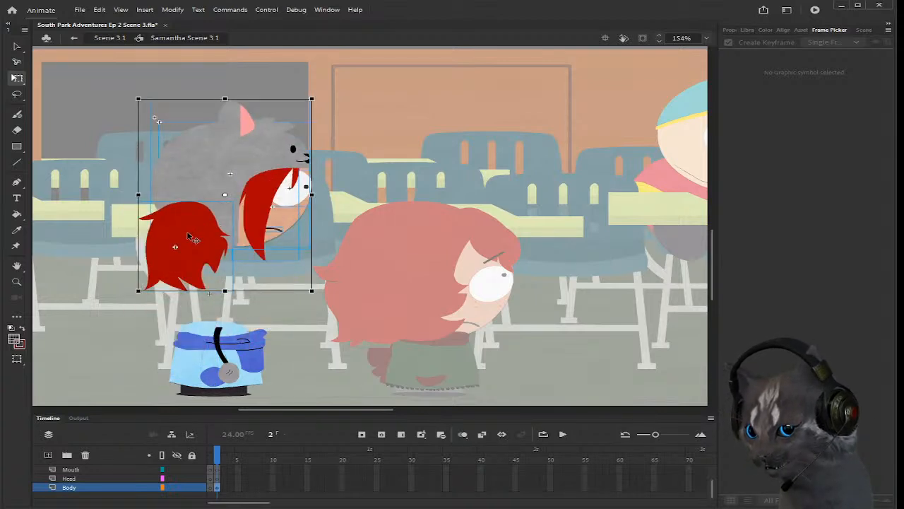
key("ctrl+z")
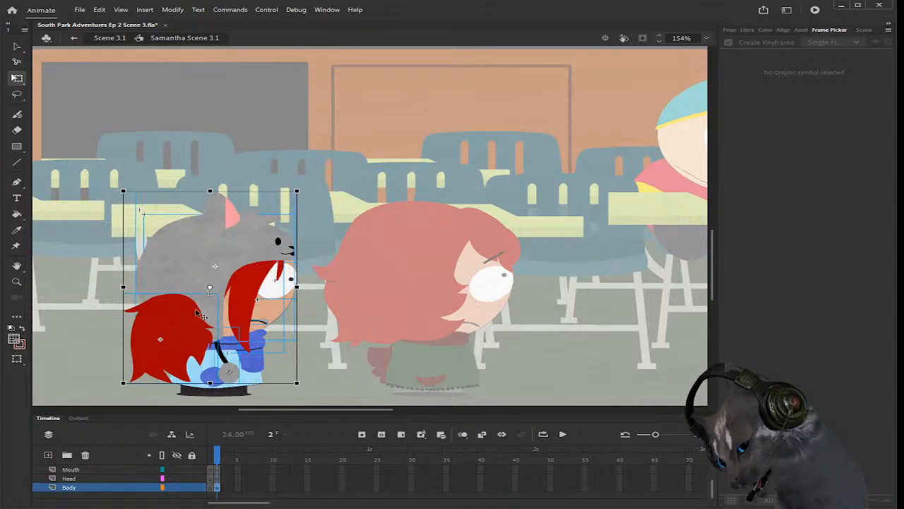
left_click_drag(186, 300, 202, 205)
key("ctrl+z")
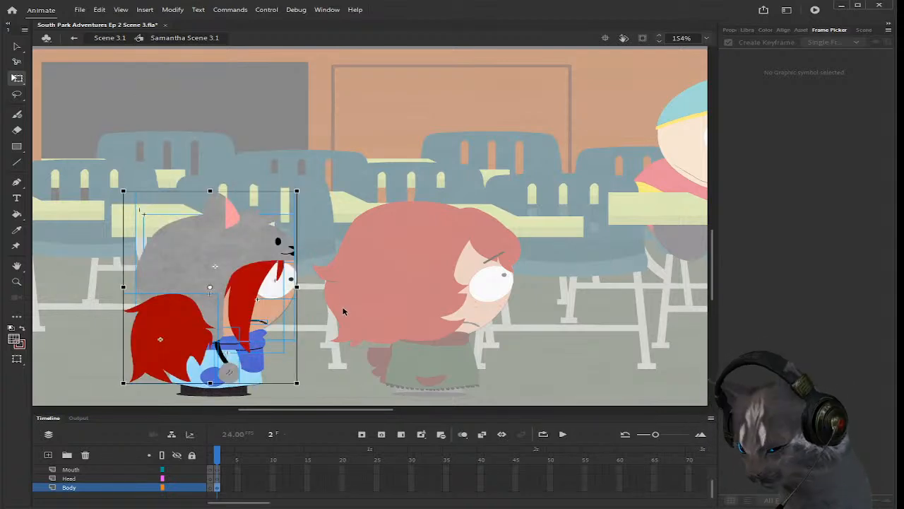
key("Delete")
left_click(216, 479)
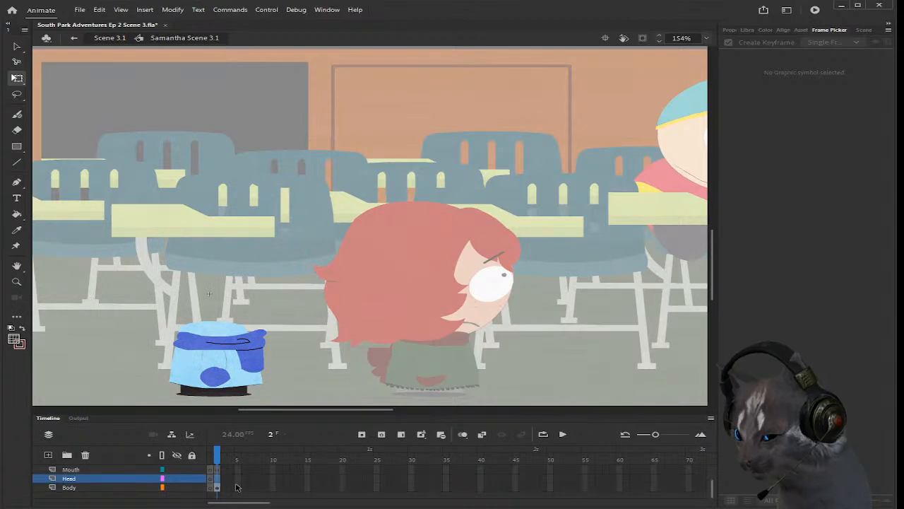
key("ctrl+z")
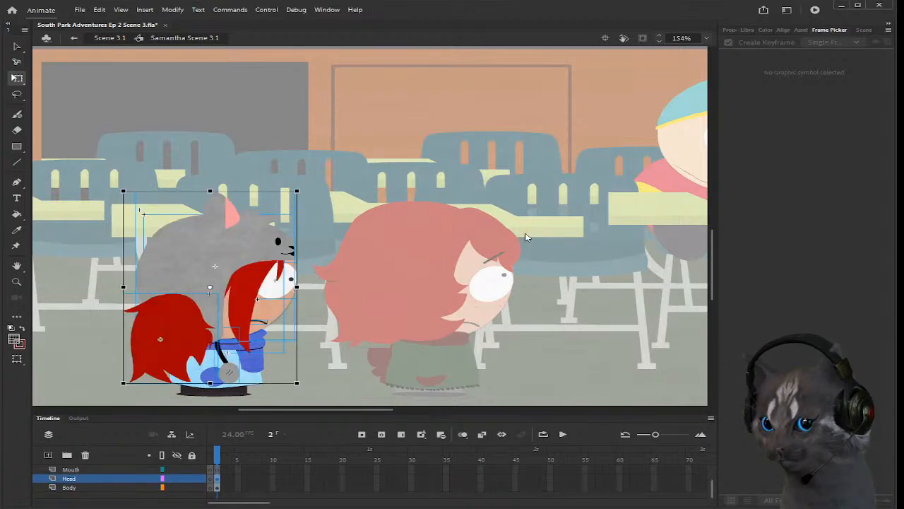
left_click(370, 365)
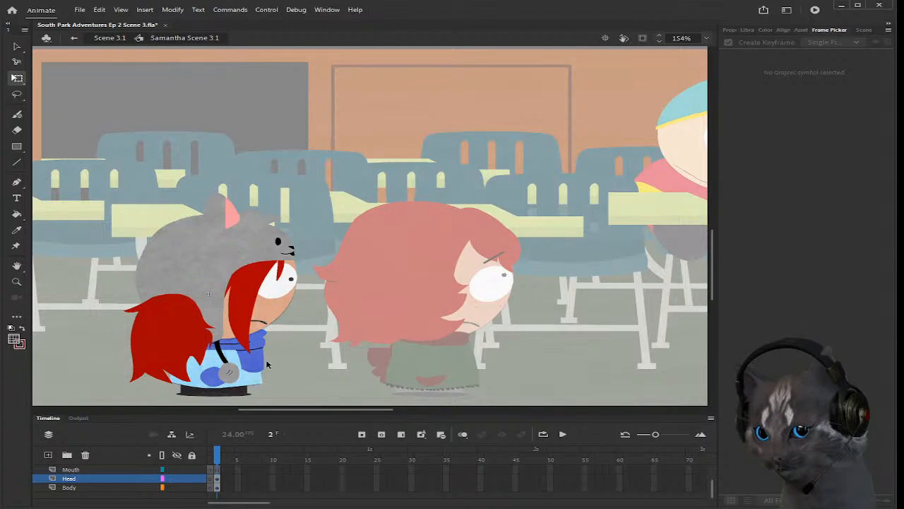
Step: Transfer the blue scarf from the Body layer to frame 2 of the Head layer in place, and send it behind the head parts
left_click(259, 358)
left_click(344, 361)
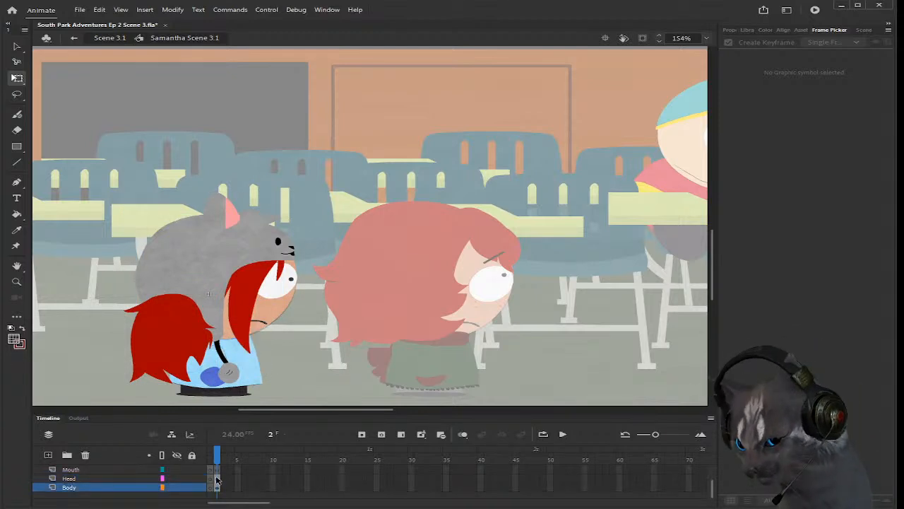
left_click(216, 478)
key("ctrl+shift+v")
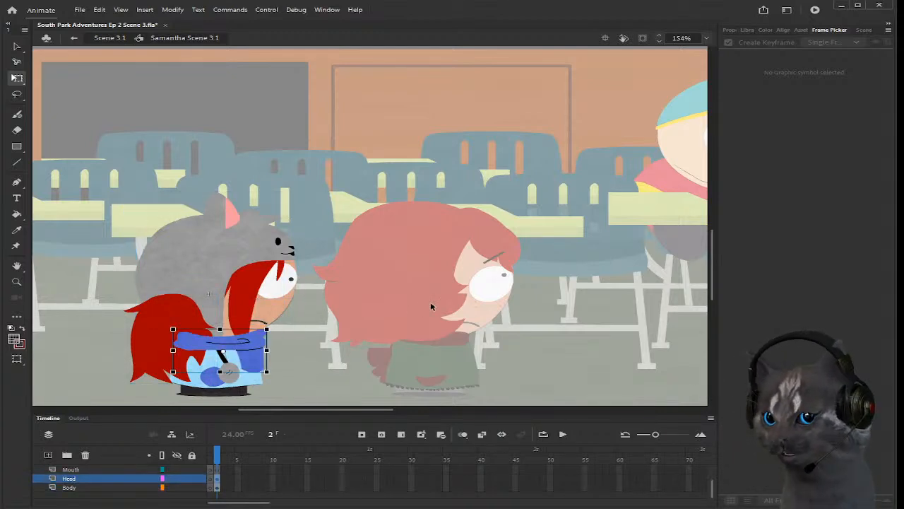
key("ctrl+Down")
key("ctrl+Down")
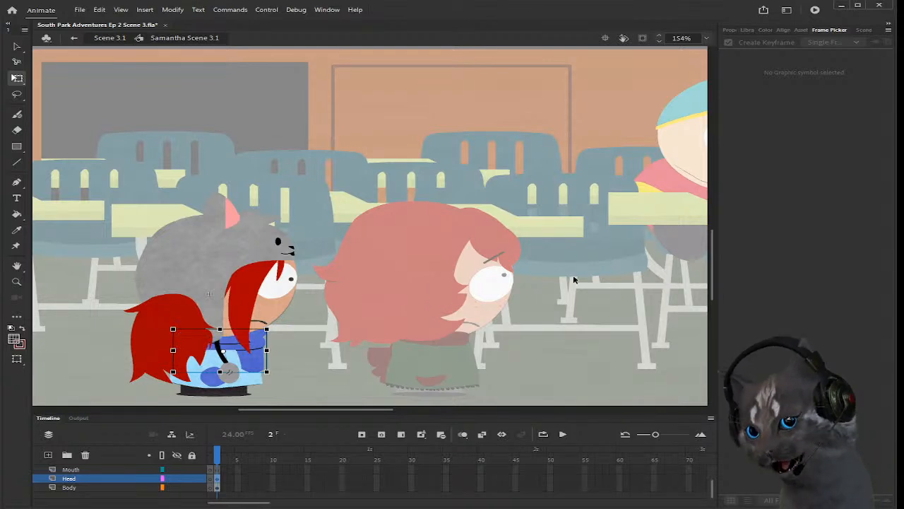
left_click(646, 206)
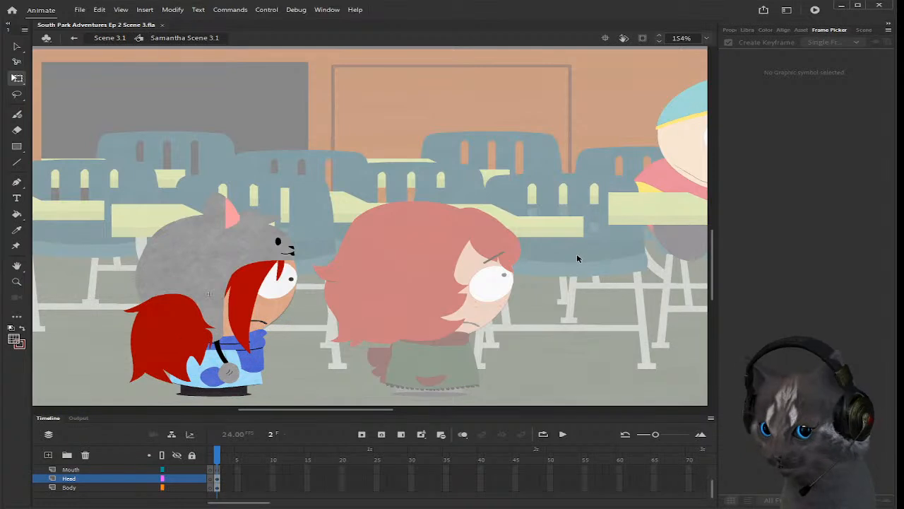
Step: Return to Scene 3.1 and scrub through the scene audio from around frame 45 to frame 65
double_click(563, 198)
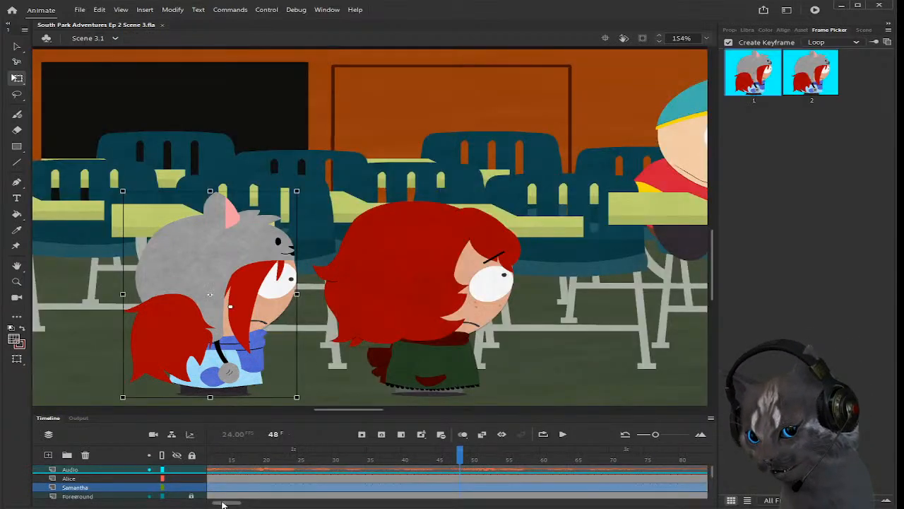
left_click_drag(220, 504, 214, 503)
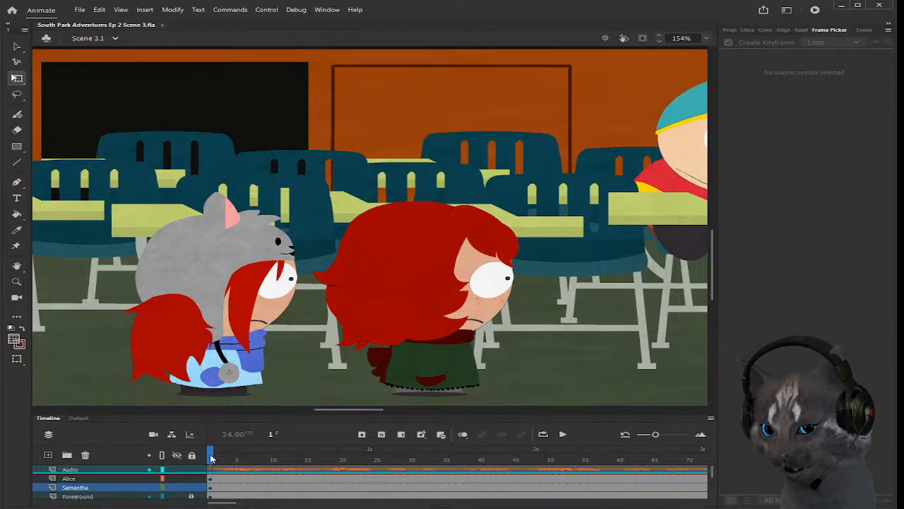
left_click_drag(228, 502, 236, 503)
left_click(397, 461)
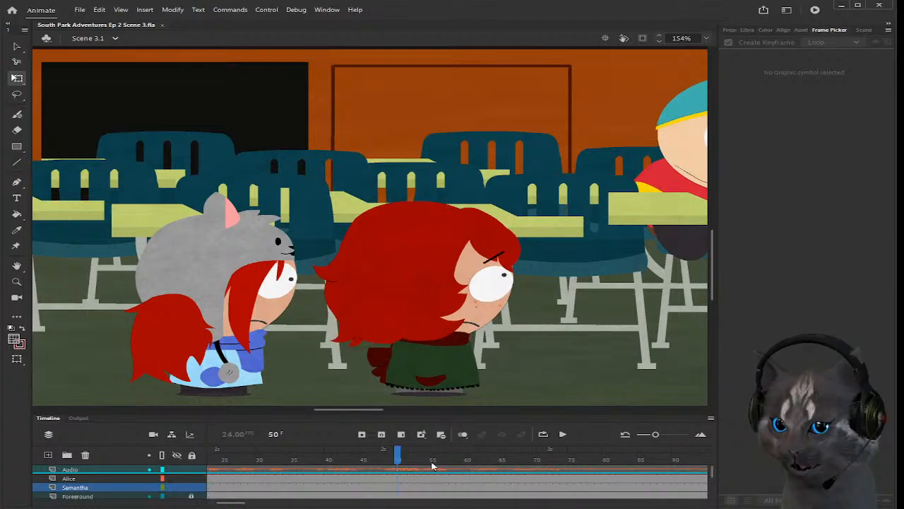
left_click(365, 460)
left_click_drag(364, 459, 462, 461)
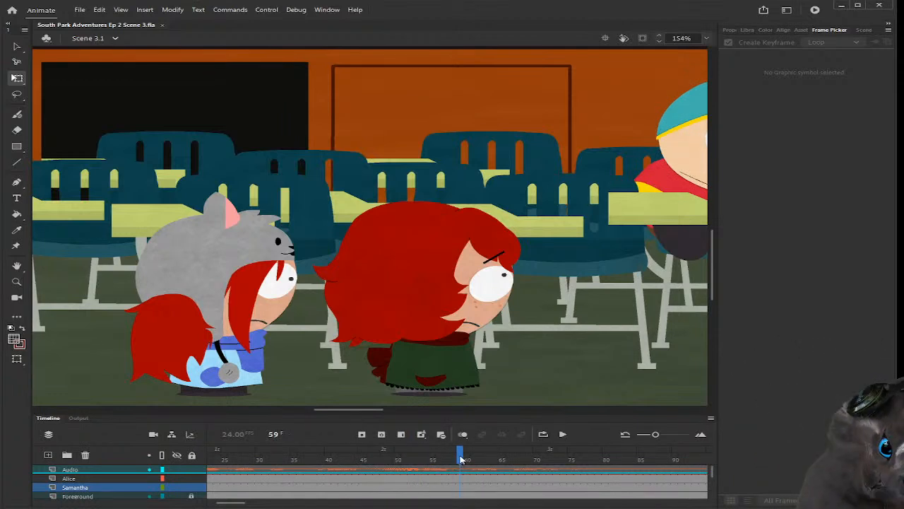
left_click_drag(461, 459, 506, 461)
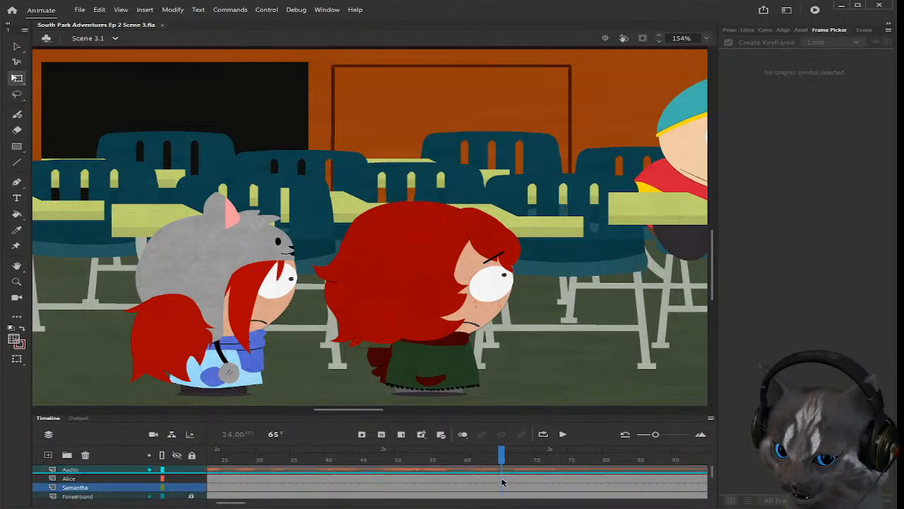
Step: Reopen the Samantha Scene 3.1 symbol and extend its Audio layer to frame 571
left_click(502, 486)
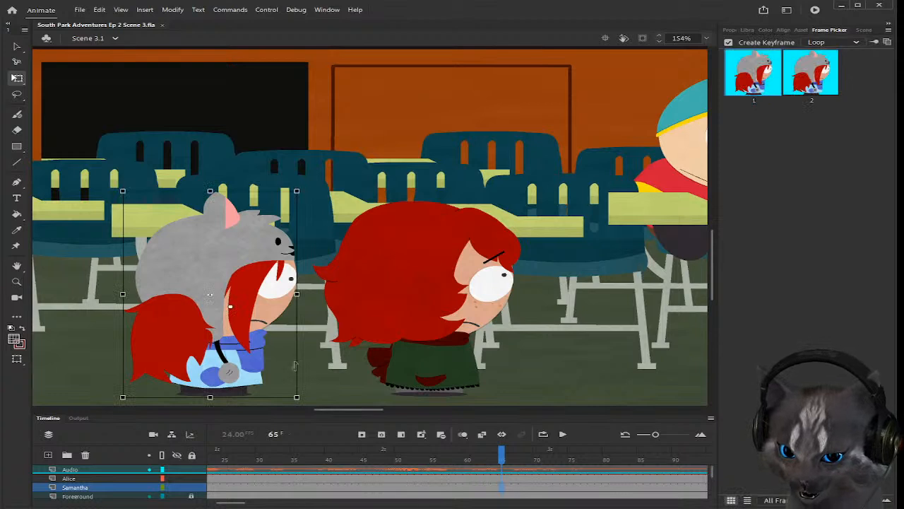
double_click(203, 318)
scroll(259, 495, "up", 2)
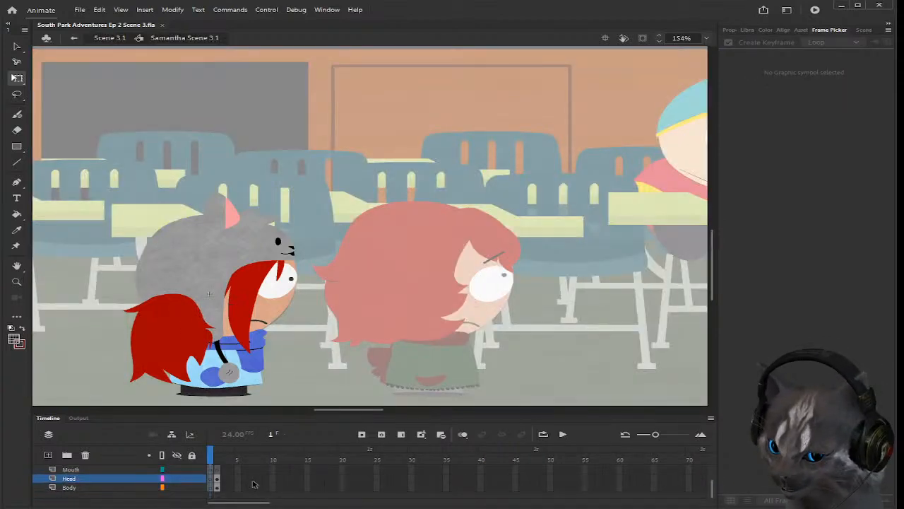
left_click_drag(265, 503, 721, 507)
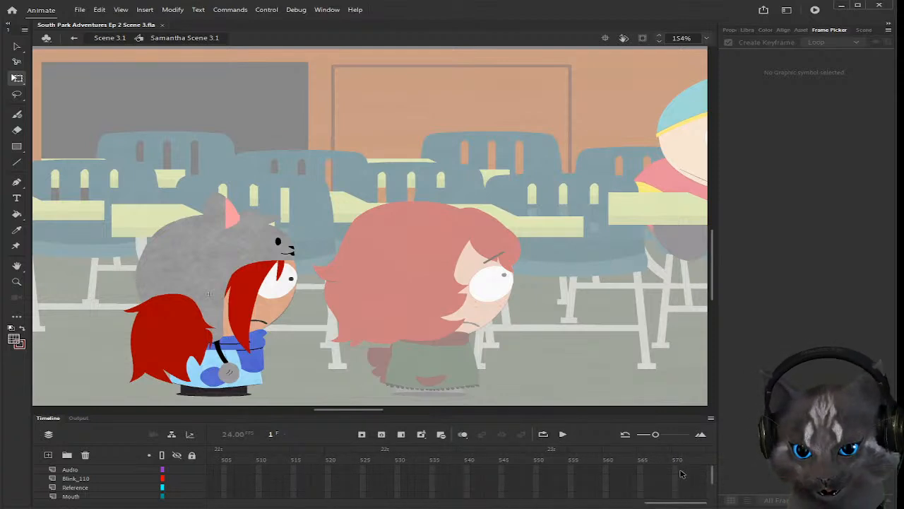
left_click(681, 469)
left_click(400, 435)
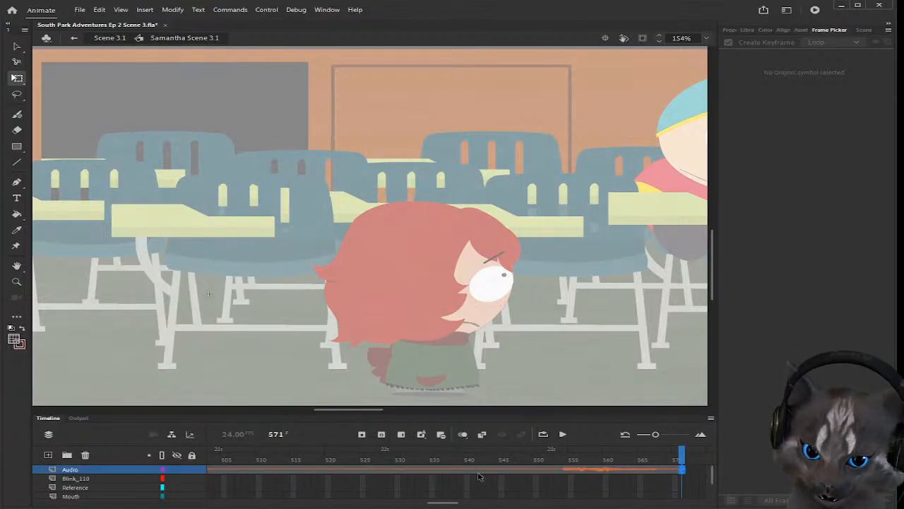
Step: Extend the Audio layer to frame 675, then trim its end back to frame 673
left_click_drag(454, 504, 533, 499)
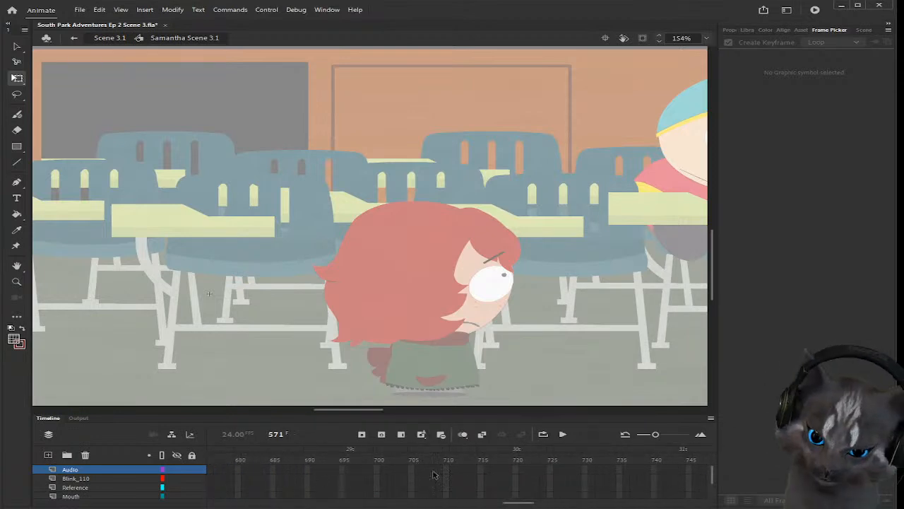
mouse_move(493, 501)
left_mouse_down()
mouse_move(503, 501)
mouse_move(490, 504)
left_mouse_up()
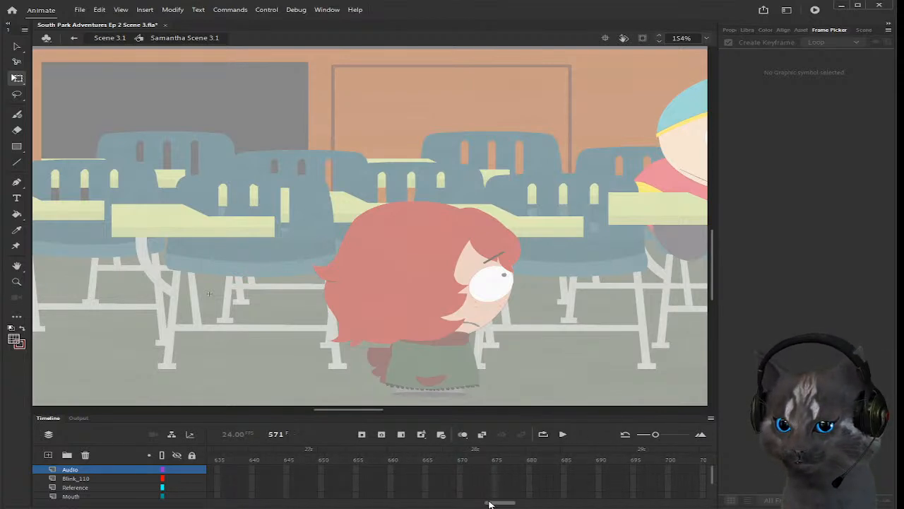
left_click_drag(489, 503, 492, 503)
left_click(464, 472)
left_click(402, 433)
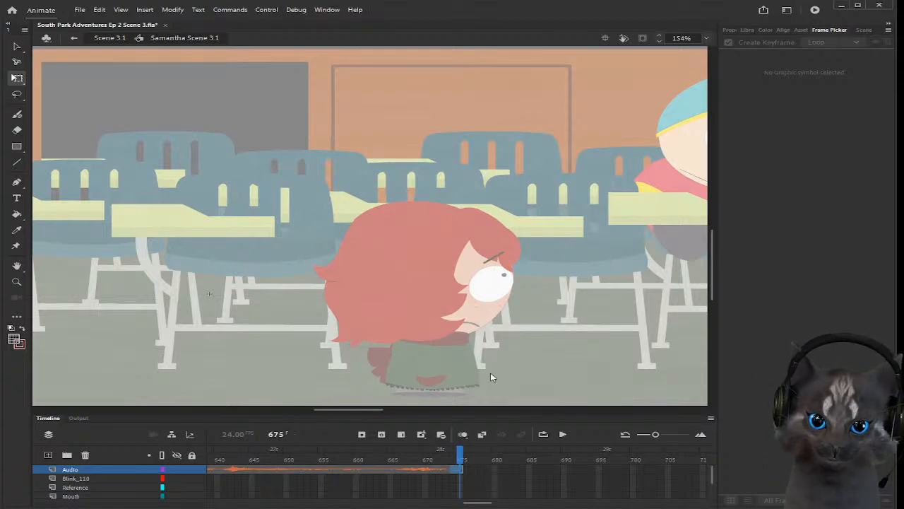
mouse_move(447, 469)
left_mouse_down()
mouse_move(461, 469)
mouse_move(450, 479)
left_mouse_up()
Step: Extend the Blink_110, Mouth, Head and Body layers to frame 673 to match the audio
left_click(449, 478)
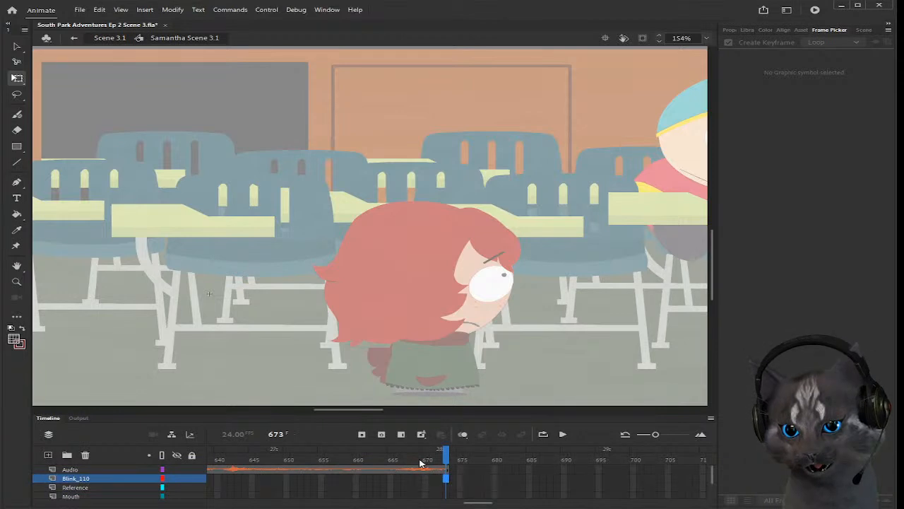
left_click(401, 435)
scroll(450, 482, "down", 1)
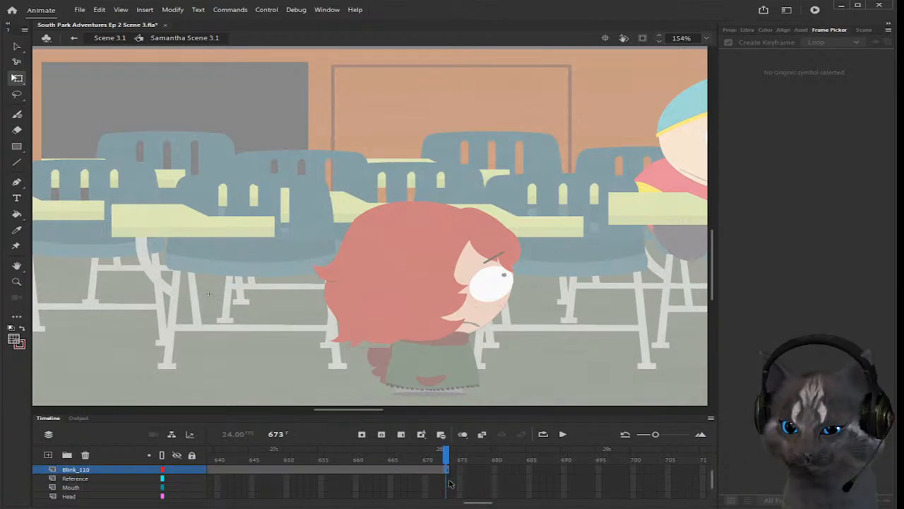
scroll(446, 487, "down", 2)
left_click(446, 487)
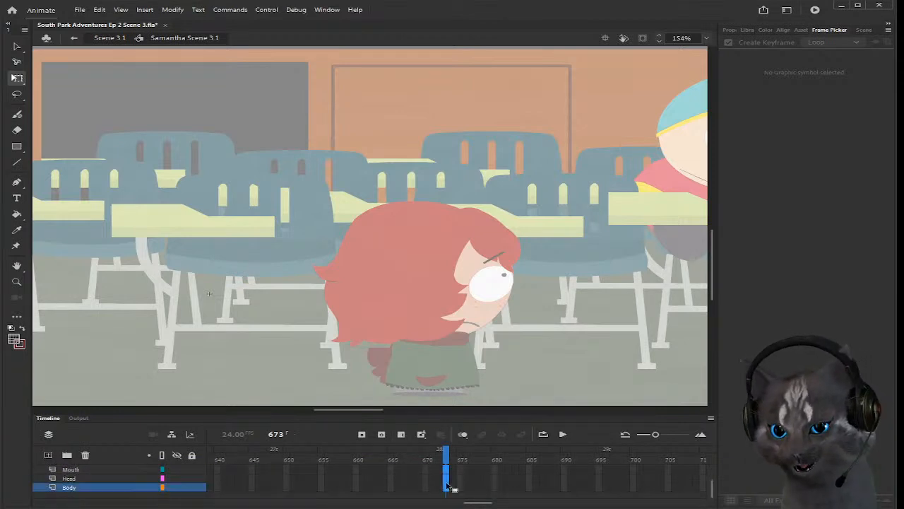
left_click(403, 435)
scroll(423, 481, "up", 3)
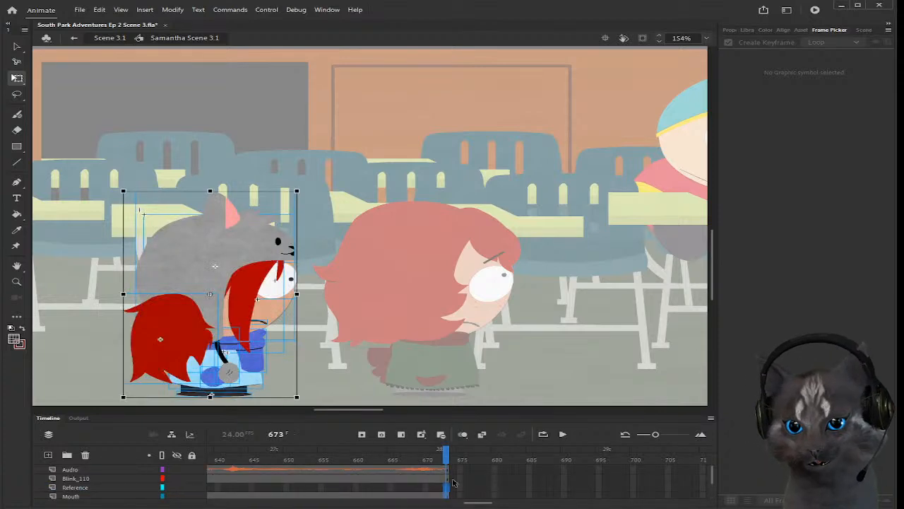
Step: Go back to frame 2 and check the artwork on the Reference, Head and Body layers and the whole Samantha model
left_click_drag(484, 503, 226, 503)
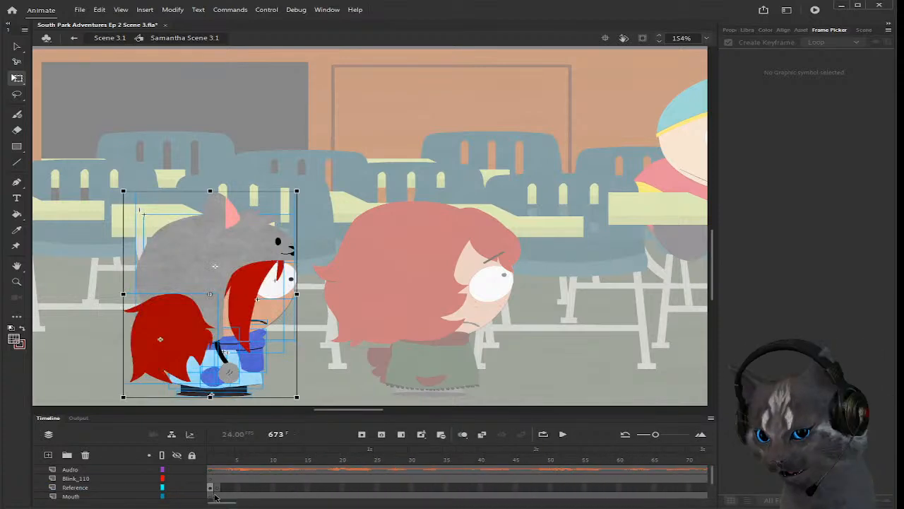
left_click(215, 488)
left_click(217, 489)
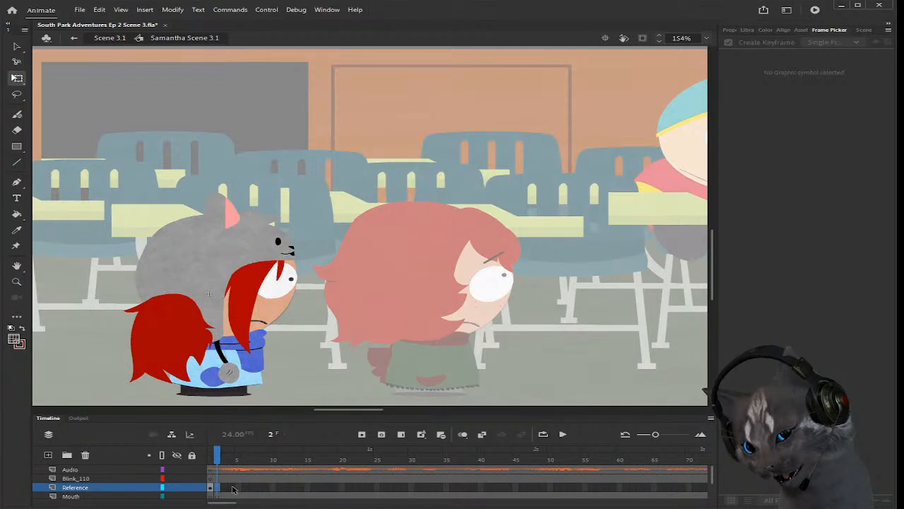
scroll(221, 486, "down", 3)
left_click(218, 479)
left_click(219, 486)
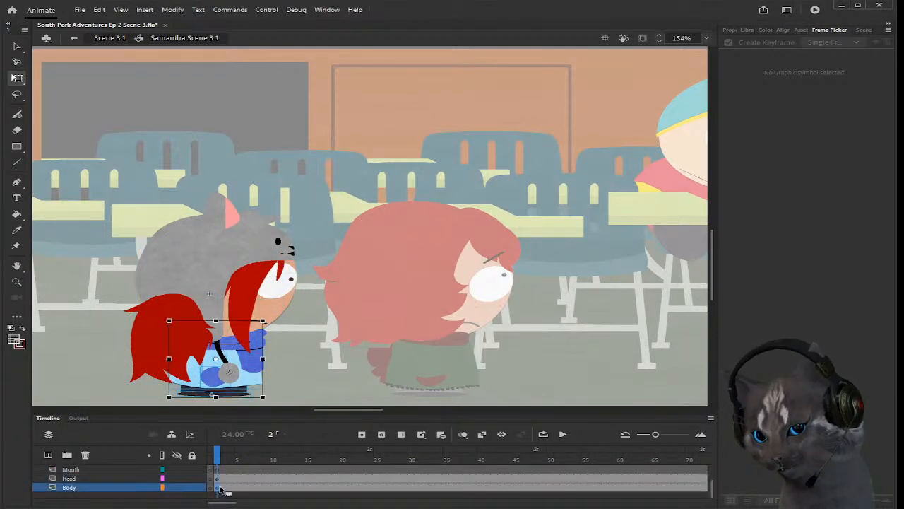
left_click(545, 313)
scroll(292, 318, "up", 1)
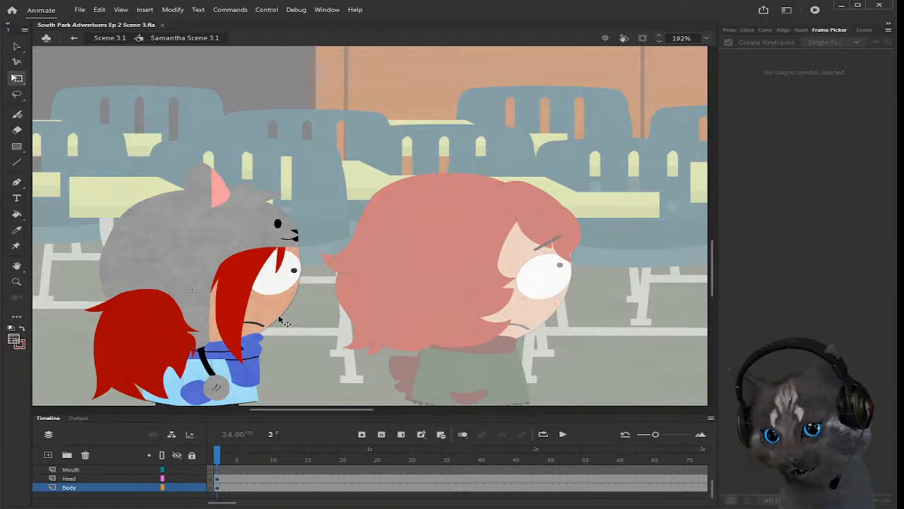
scroll(280, 321, "down", 4)
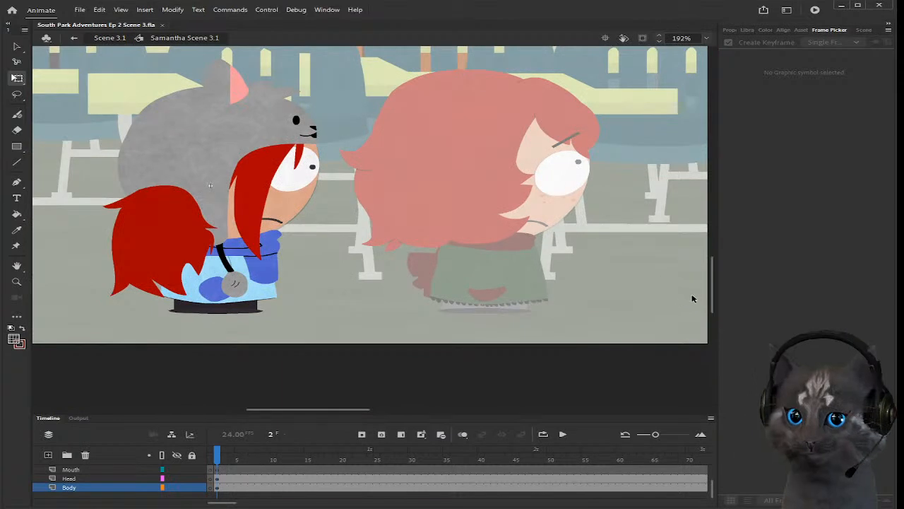
scroll(690, 297, "up", 3)
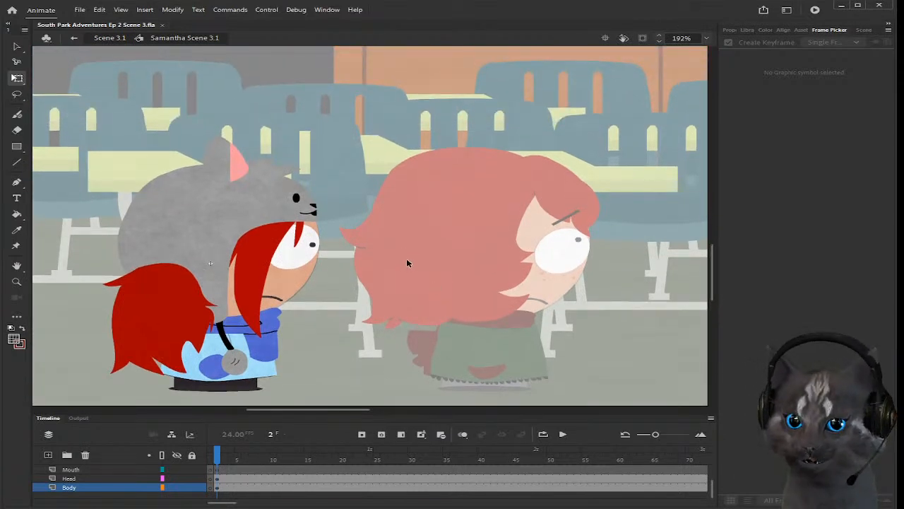
Step: Insert a keyframe at frame 66 on the Head layer of Samantha's nested symbol
scroll(217, 480, "up", 2)
left_click(211, 478)
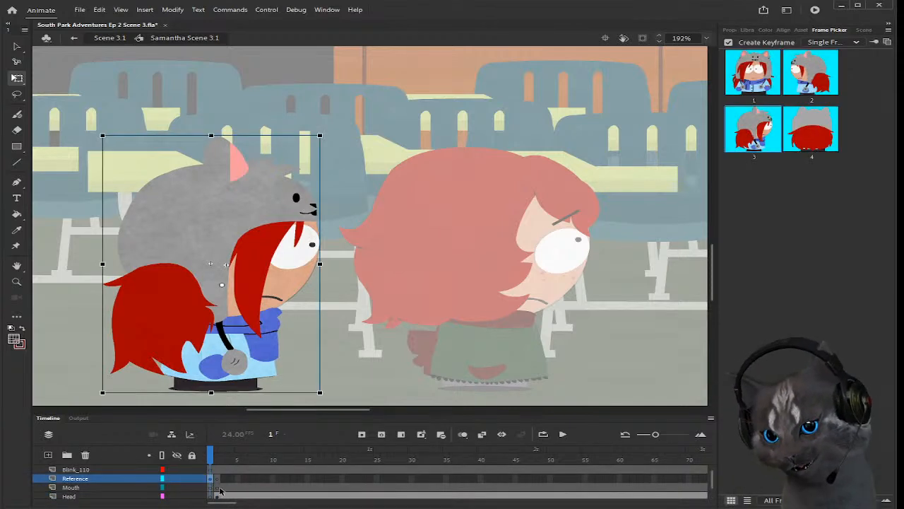
left_click(219, 497)
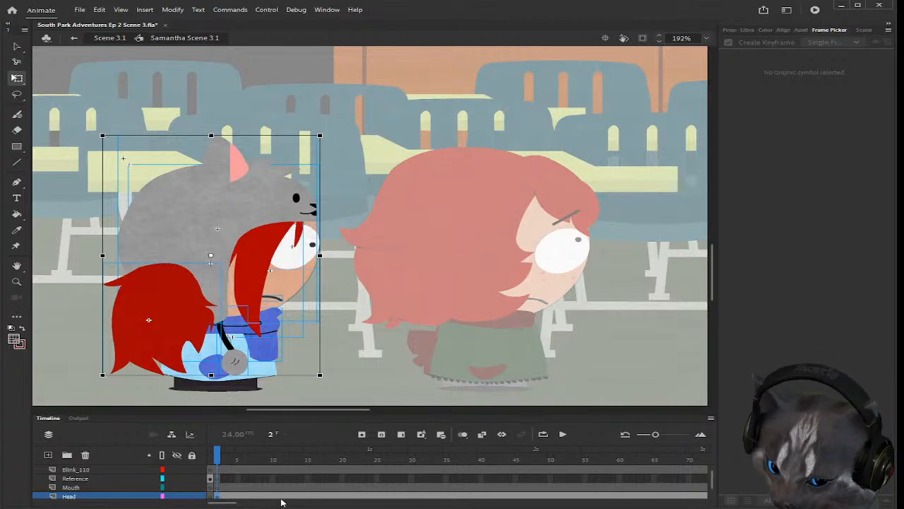
left_click_drag(233, 503, 246, 503)
scroll(428, 494, "up", 1)
mouse_move(443, 472)
left_mouse_down()
mouse_move(500, 469)
mouse_move(366, 460)
mouse_move(446, 461)
left_mouse_up()
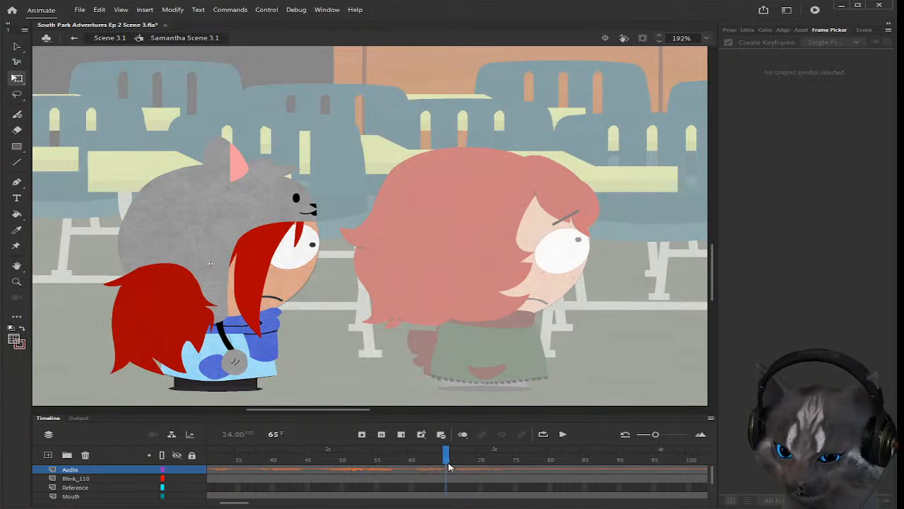
left_click(452, 461)
scroll(451, 479, "down", 2)
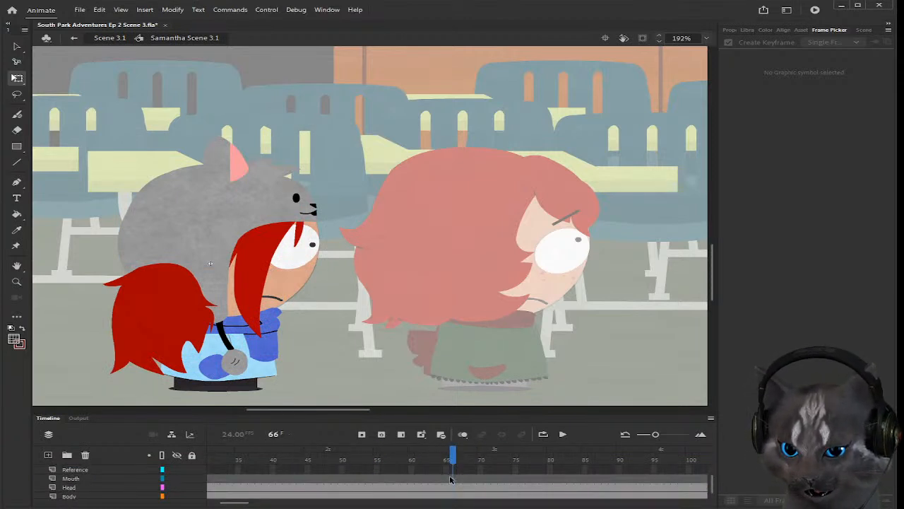
left_click(453, 486)
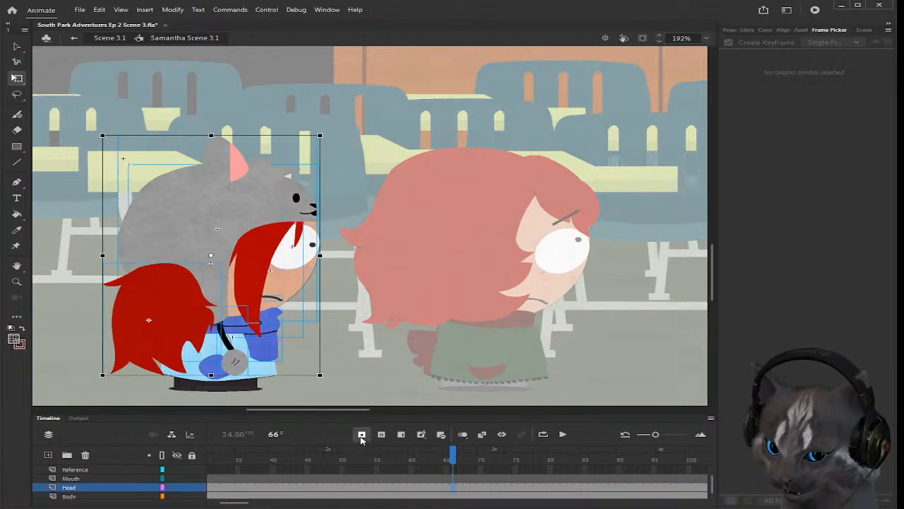
left_click(656, 325)
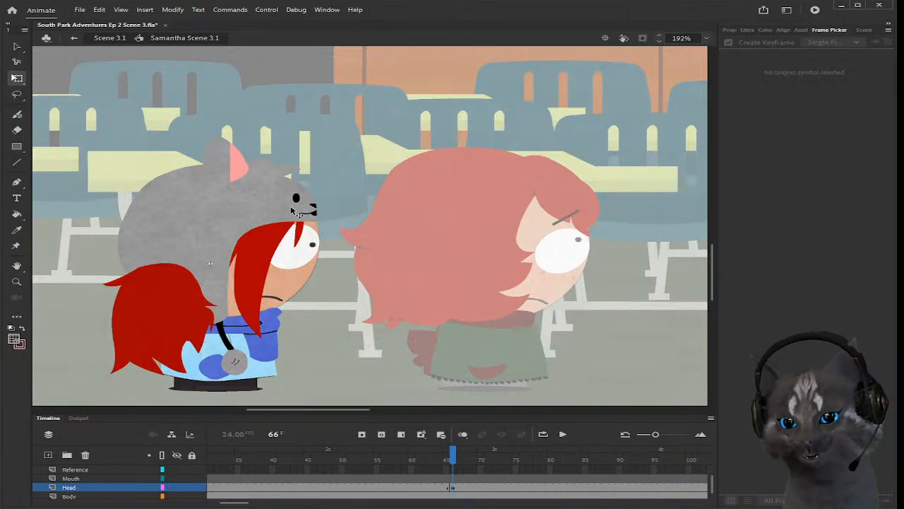
Step: Return to Scene 3.1 and overlay Samantha on Alice to compare their sizes, putting her back in place
double_click(640, 183)
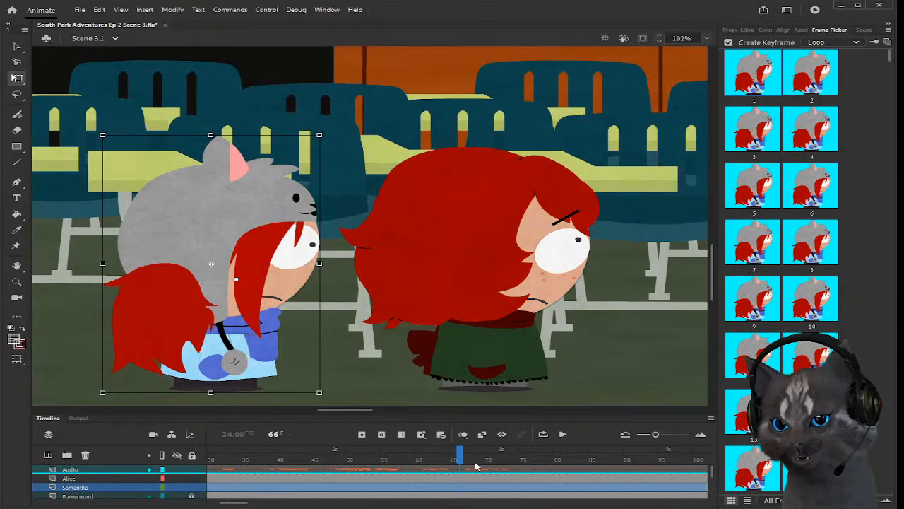
left_click_drag(260, 319, 532, 318)
left_click_drag(392, 314, 295, 319)
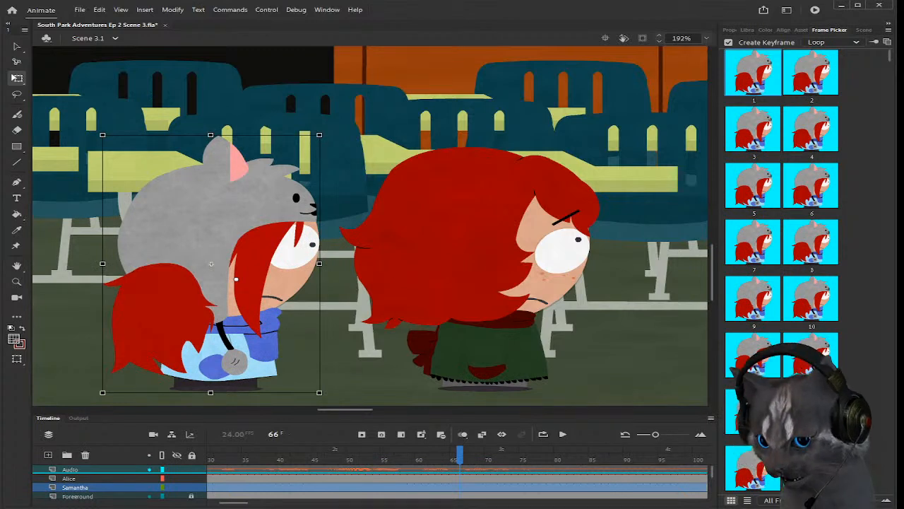
Step: Enlarge Samantha slightly, recheck her size over Alice, and settle her back at her original spot
left_click_drag(319, 392, 322, 394)
left_click_drag(258, 320, 257, 317)
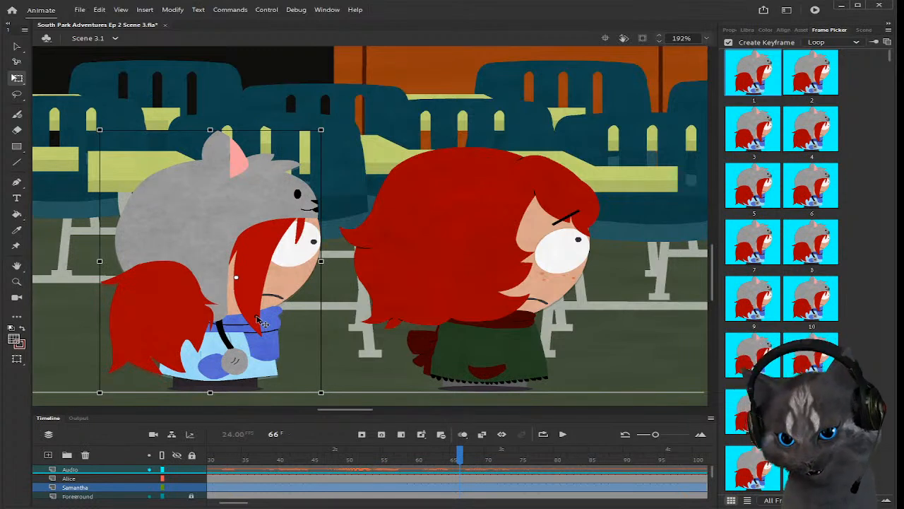
left_click_drag(263, 321, 534, 319)
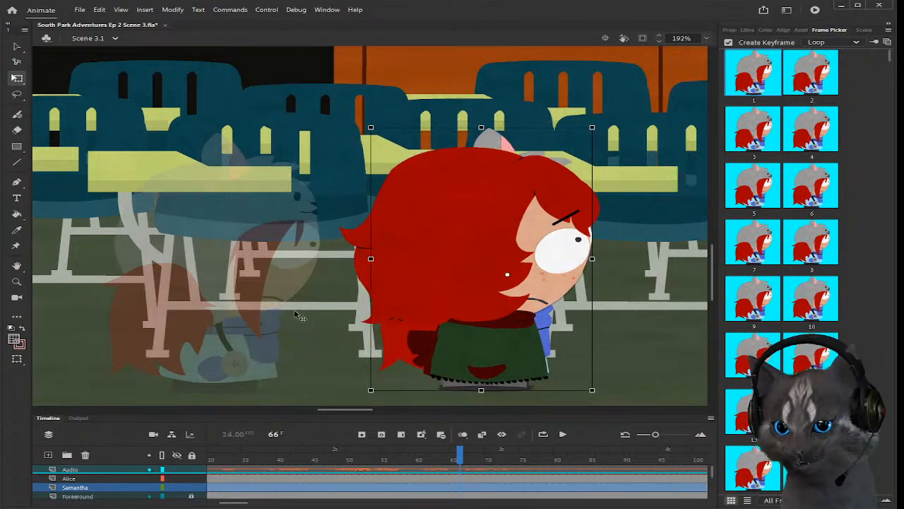
key("ctrl+z")
left_click_drag(255, 313, 250, 315)
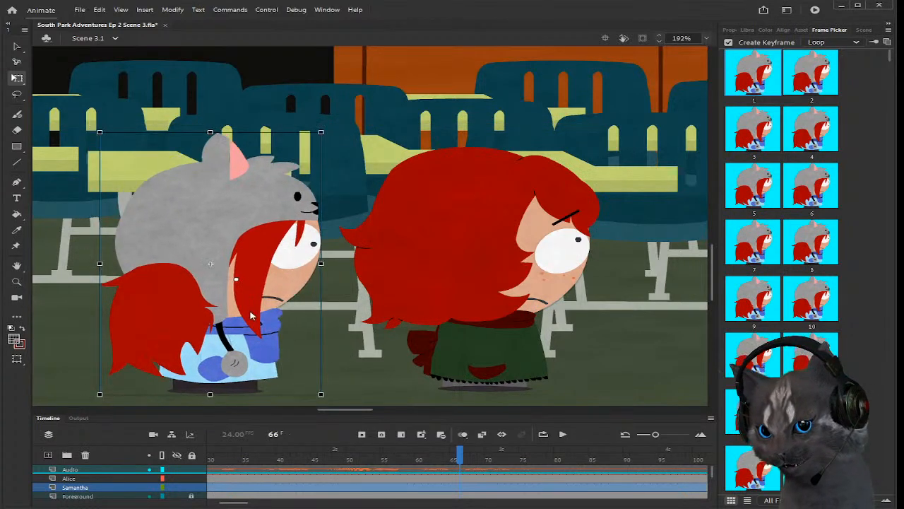
Step: Show Alice and Samantha as outlines to compare their proportions, restore their full display, and deselect them
left_click(162, 478)
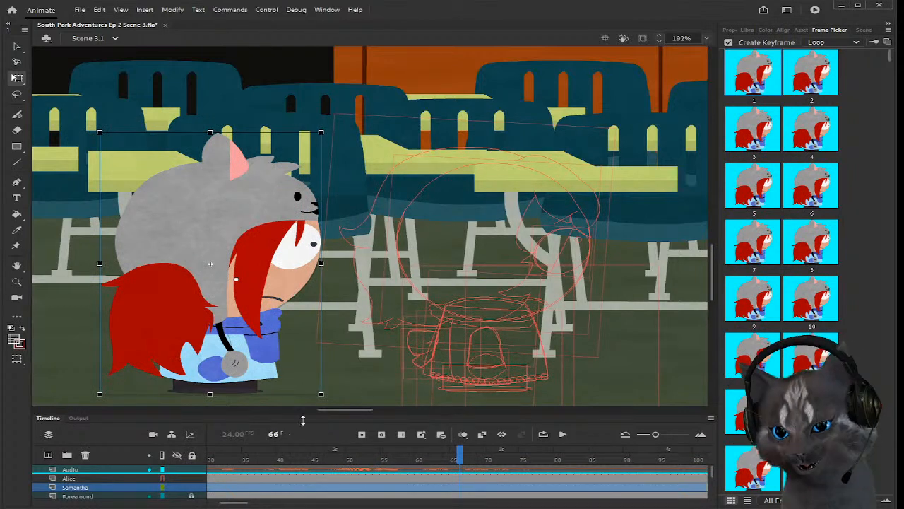
left_click(163, 489)
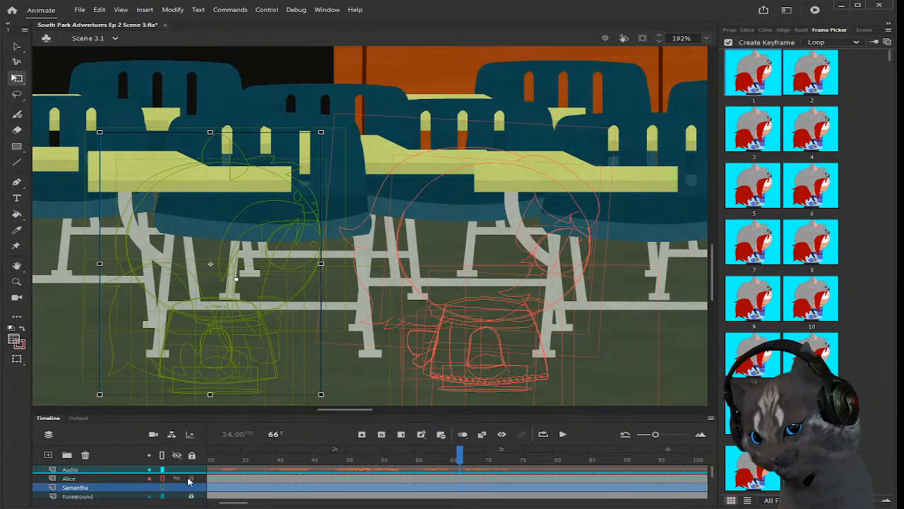
left_click(162, 488)
left_click(163, 478)
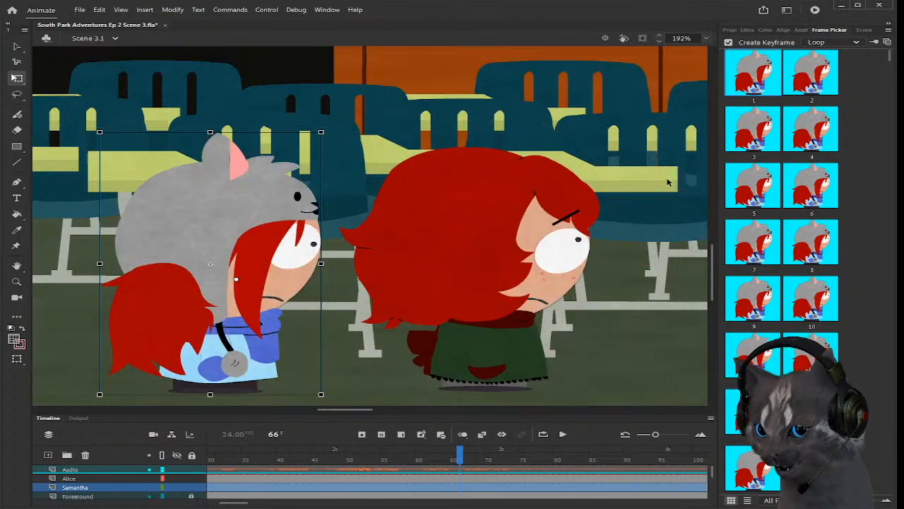
left_click(621, 177)
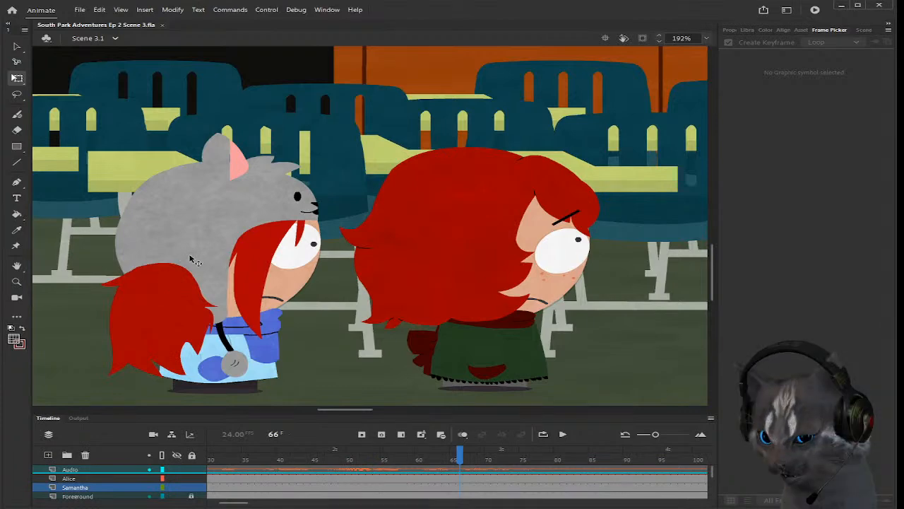
double_click(193, 260)
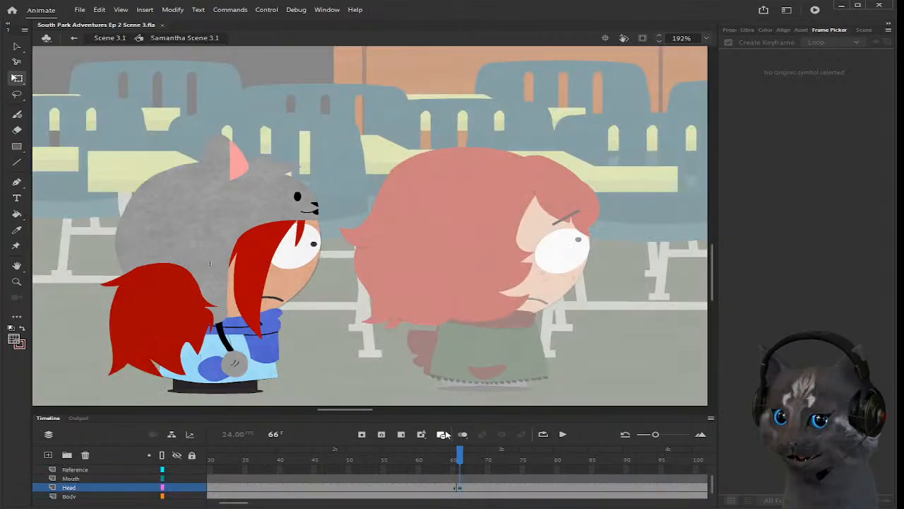
left_click_drag(459, 458, 460, 457)
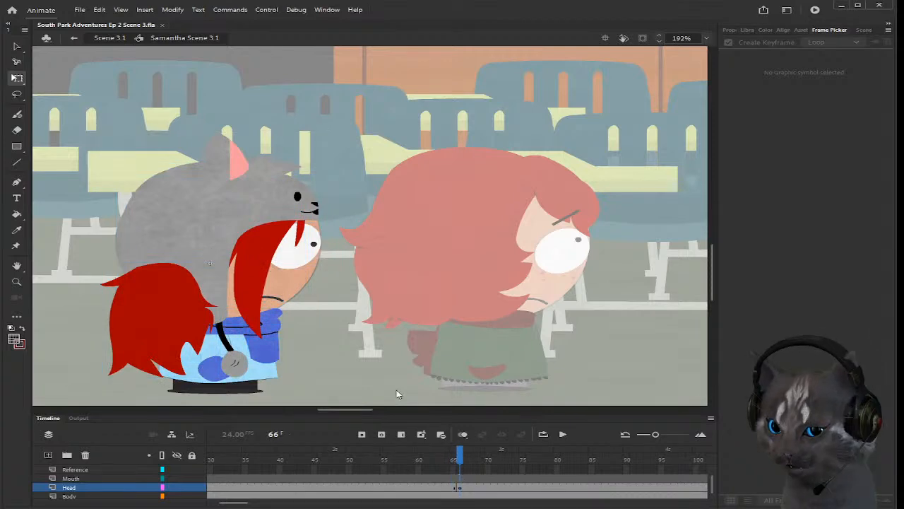
double_click(601, 226)
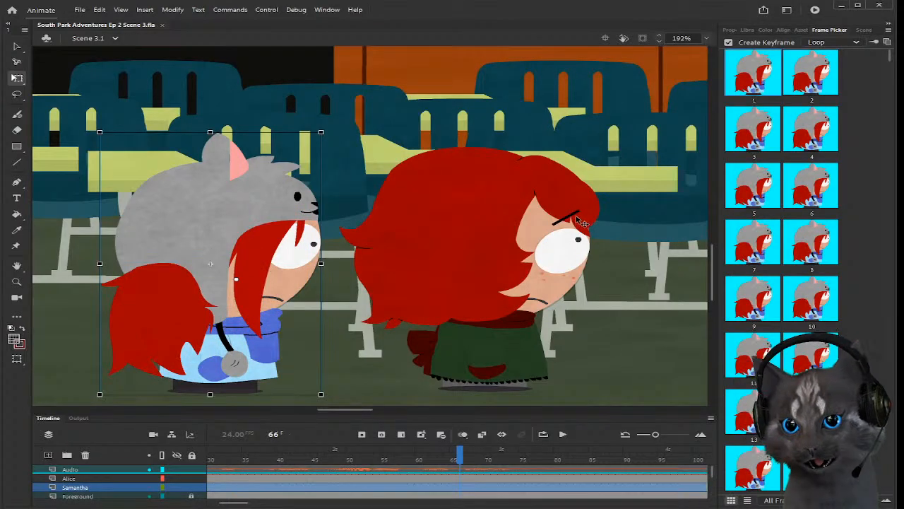
Step: Open the Alice Scene 3.1 symbol and copy the angry eyebrow from her Head layer
double_click(598, 222)
left_click(610, 221)
left_click(583, 220)
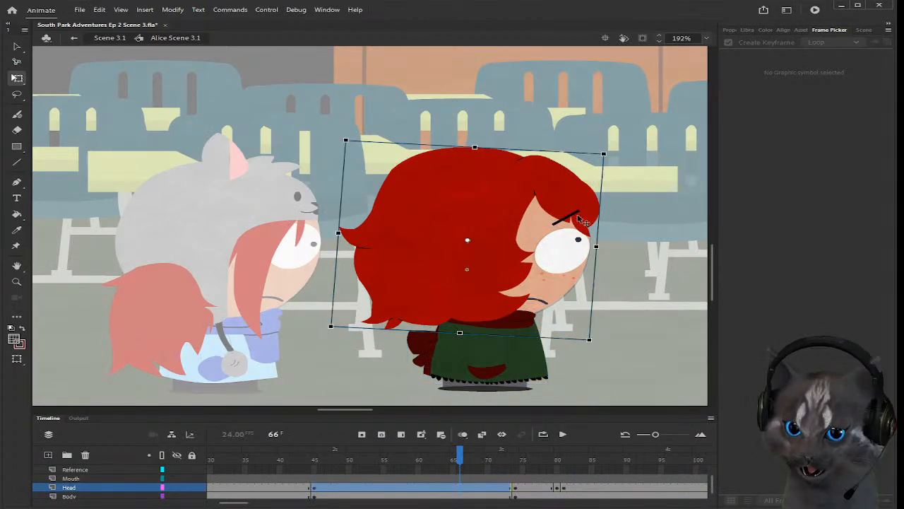
left_click(575, 216)
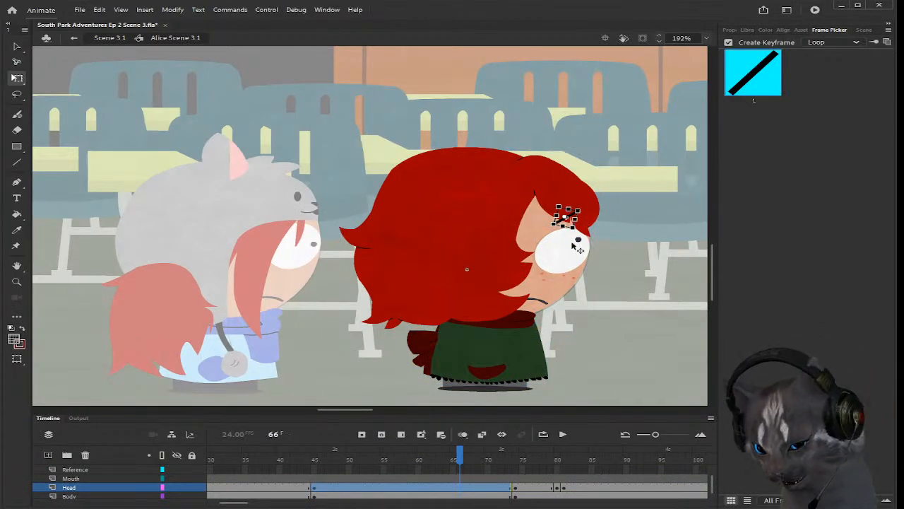
Step: Paste the eyebrow into frame 66 of Samantha's Head layer and place it just above her eye
double_click(315, 207)
double_click(263, 225)
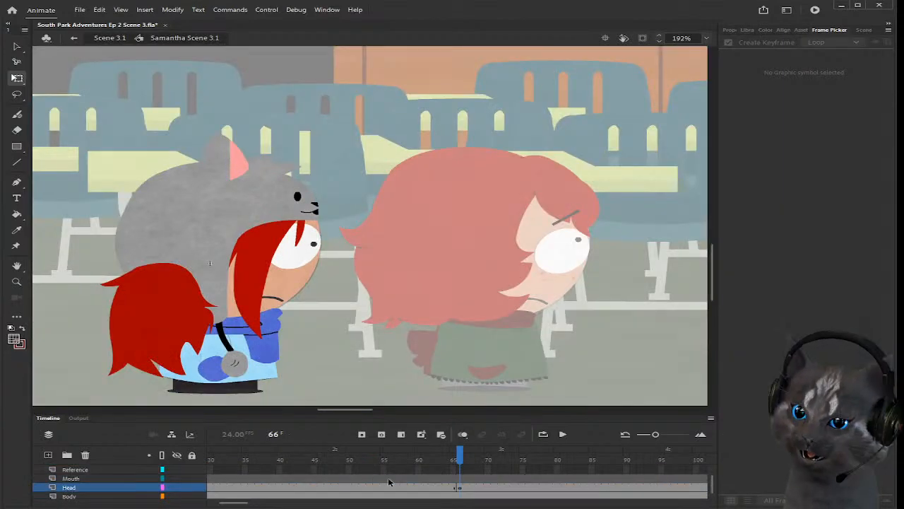
left_click(458, 487)
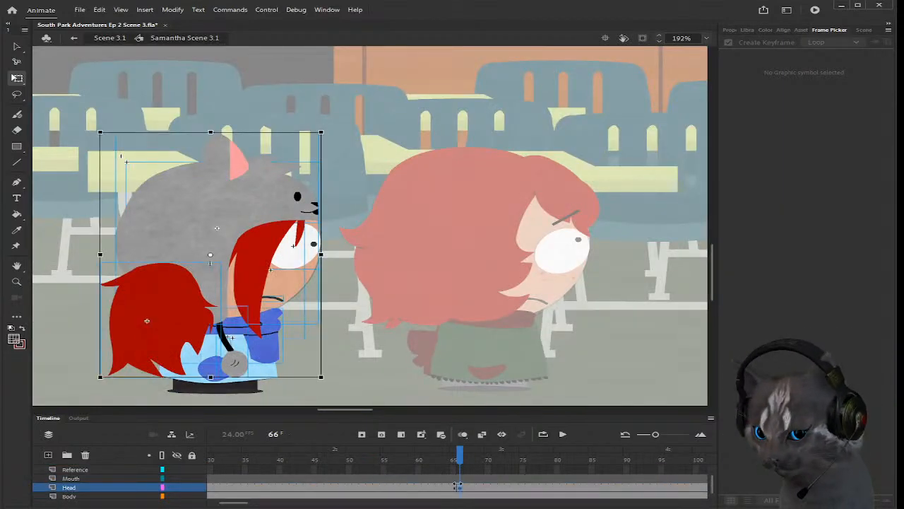
key("ctrl+v")
key("v")
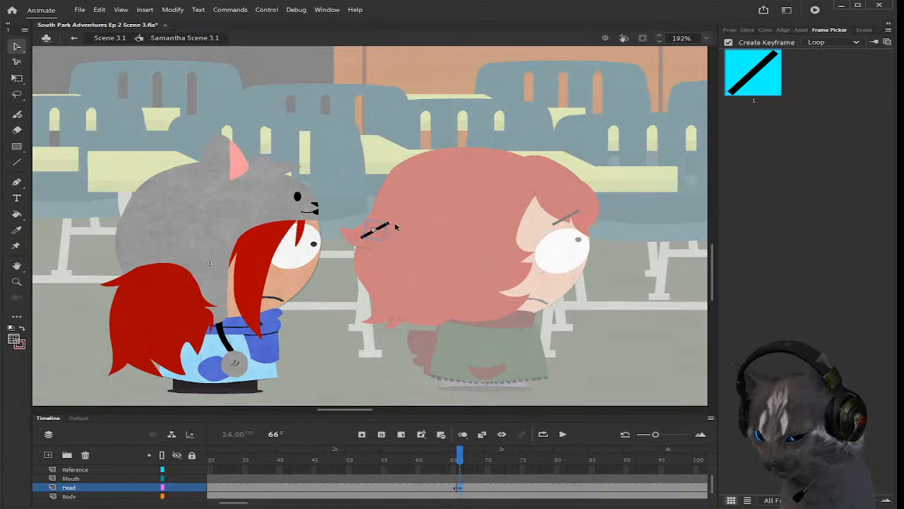
left_click_drag(382, 229, 305, 215)
Step: Give Samantha's pasted eyebrow a steeper angle and fine-tune its position above the eye
scroll(305, 207, "up", 2)
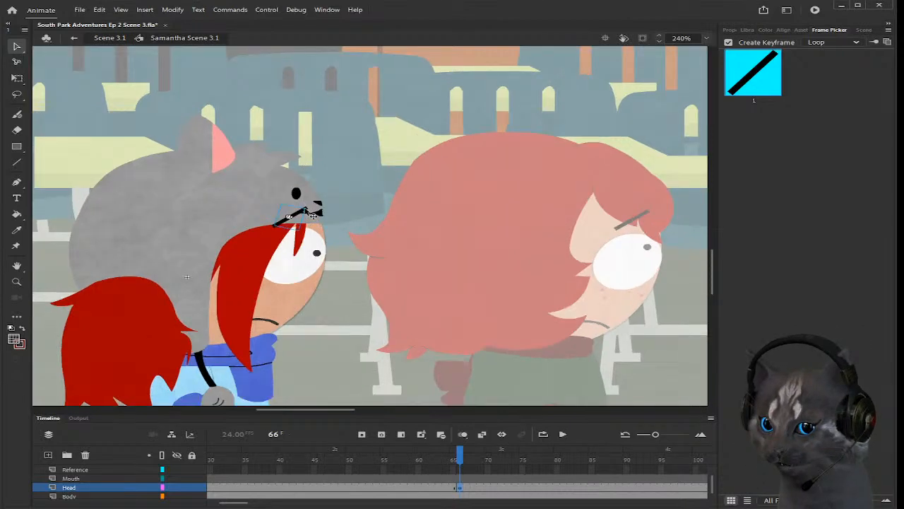
key("q")
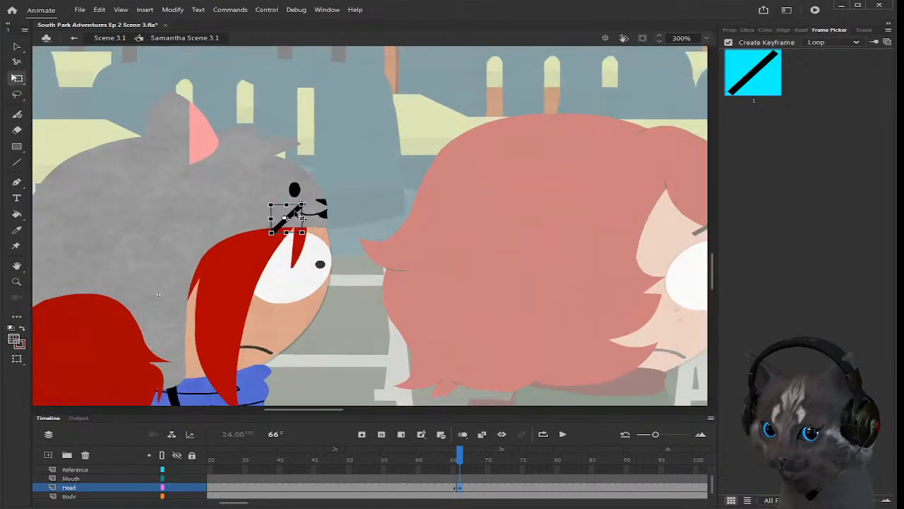
left_click_drag(293, 215, 296, 213)
left_click(378, 226)
Step: Switch Samantha's eye at frame 66 to the look_up02_r pose
scroll(380, 228, "down", 2)
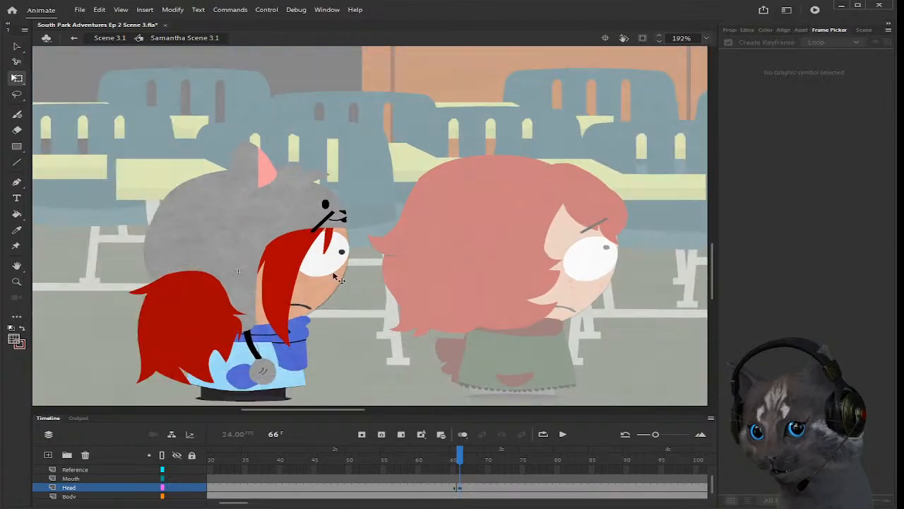
left_click(330, 259)
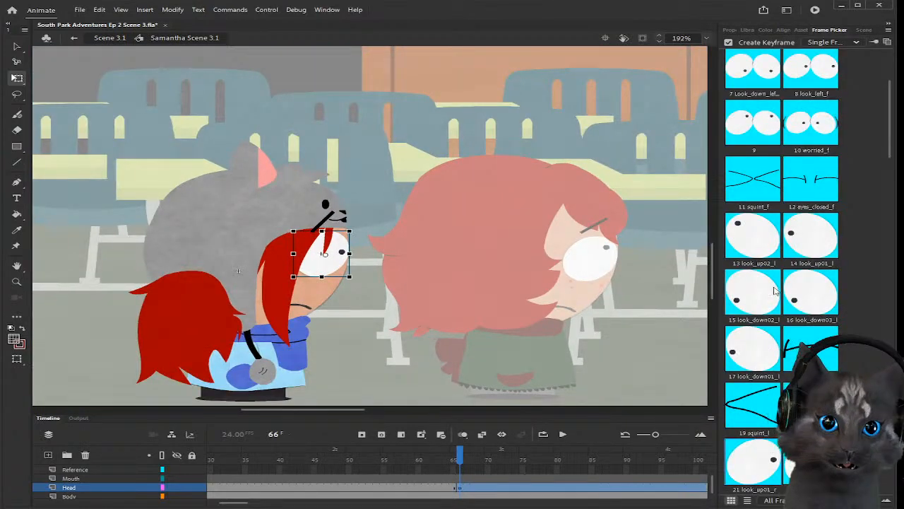
scroll(773, 286, "down", 2)
left_click(819, 285)
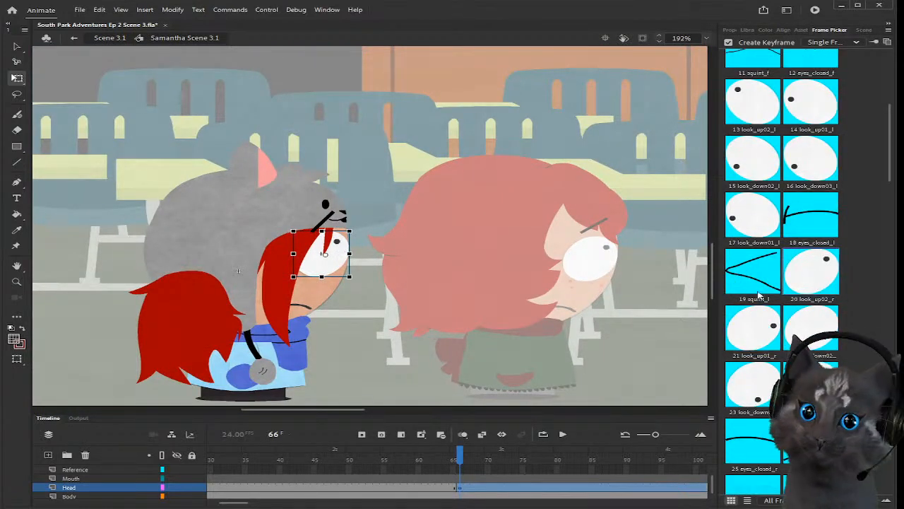
Step: Swap Samantha's mouth at frame 66 for a narrow, dark, slightly open right-facing shape
left_click(308, 306)
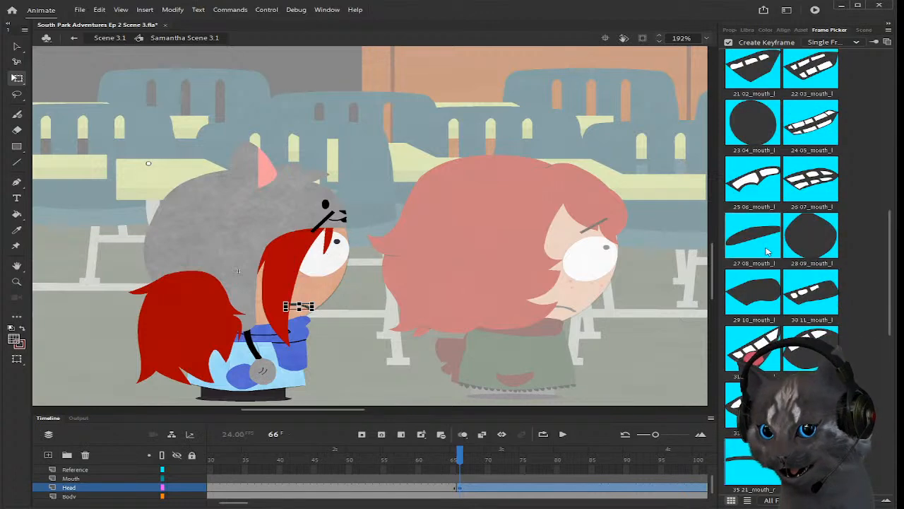
scroll(760, 309, "up", 2)
scroll(758, 309, "down", 9)
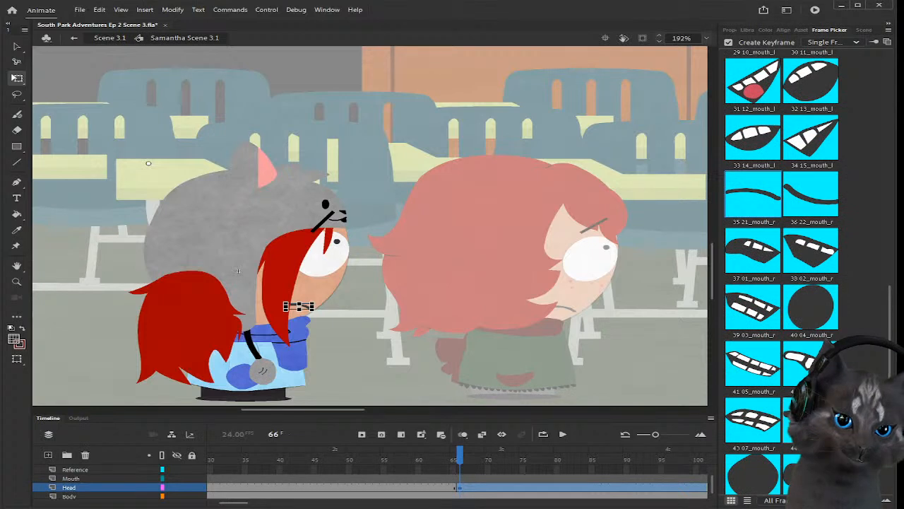
left_click(753, 193)
left_click(492, 260)
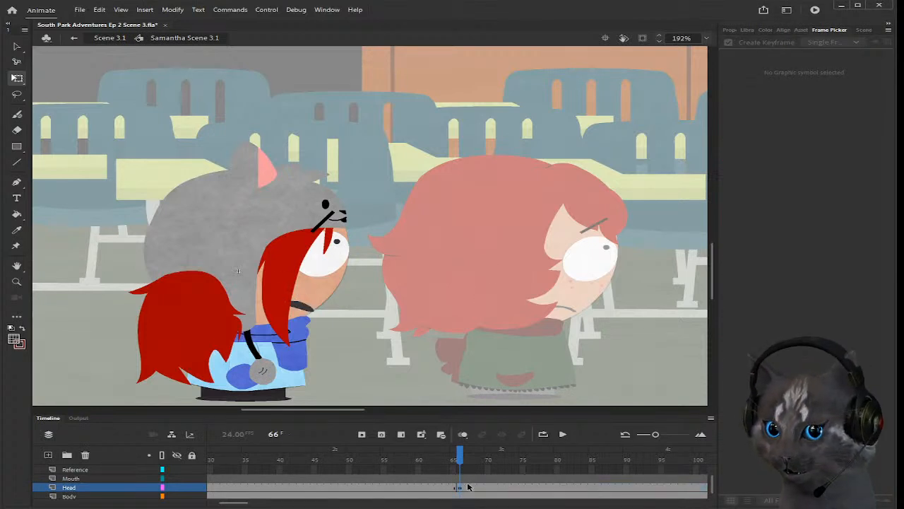
Step: Rotate Samantha's head artwork slightly at frame 66, compare it with the neighbouring frames, and return to Scene 3.1
left_click(174, 327)
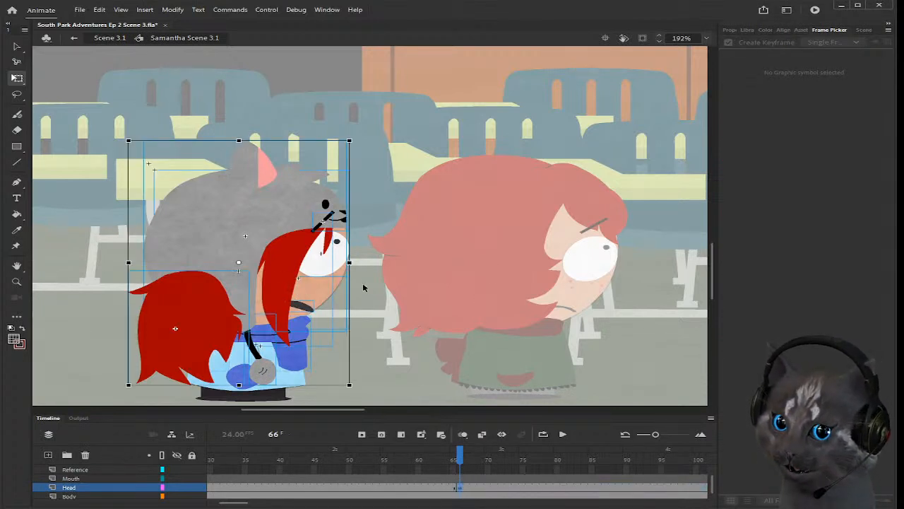
left_click_drag(359, 141, 355, 141)
left_click_drag(461, 458, 457, 459)
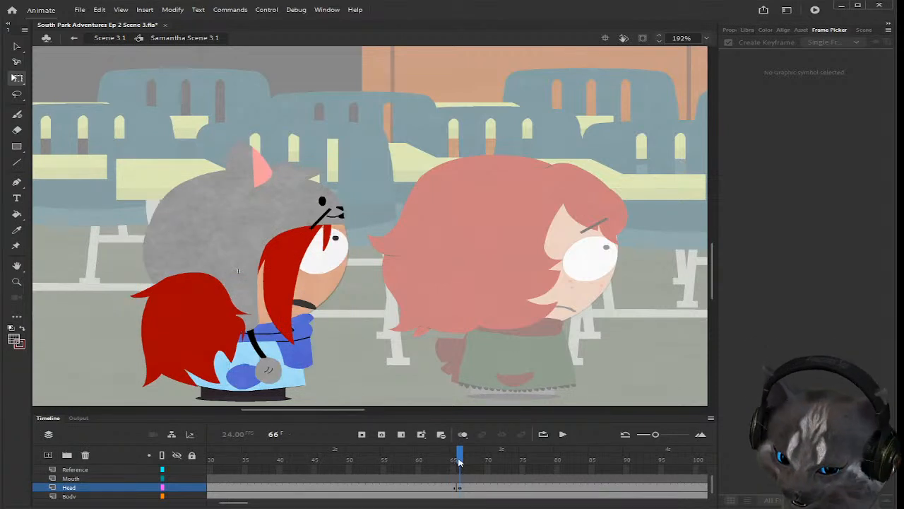
left_click_drag(459, 462, 465, 462)
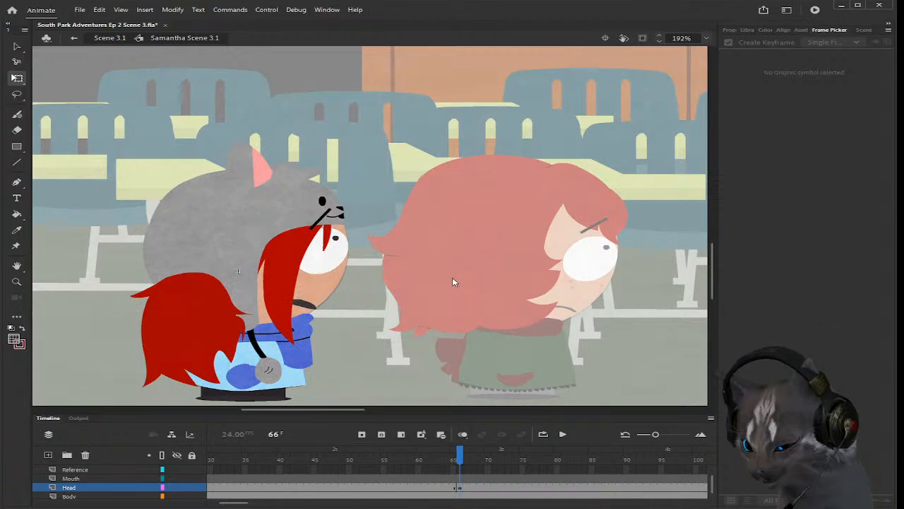
double_click(372, 147)
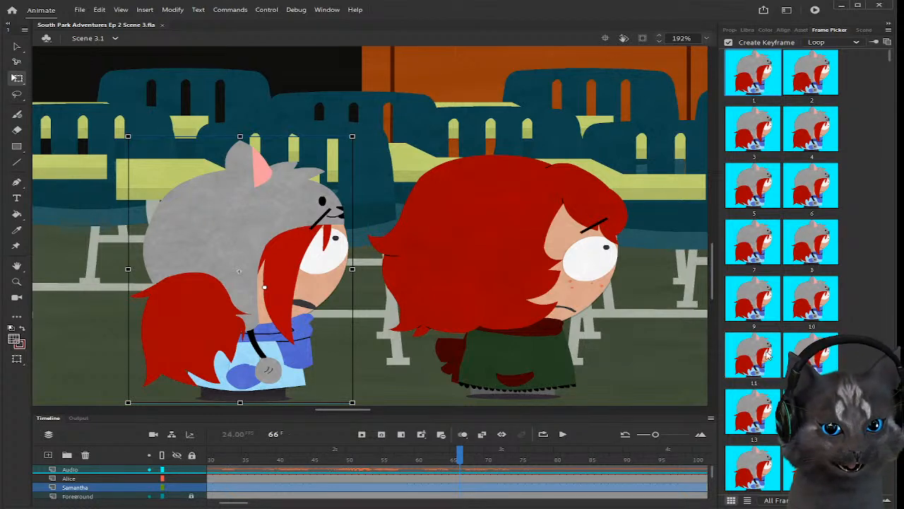
Step: Examine the wider classroom composition at frame 66, with Samantha and Alice facing Cartman and Kyle
left_click(464, 113)
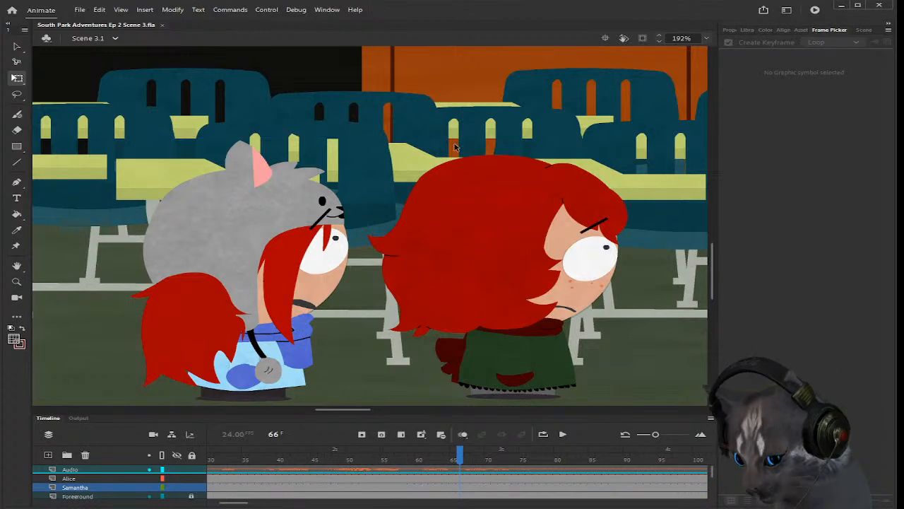
scroll(424, 307, "down", 5)
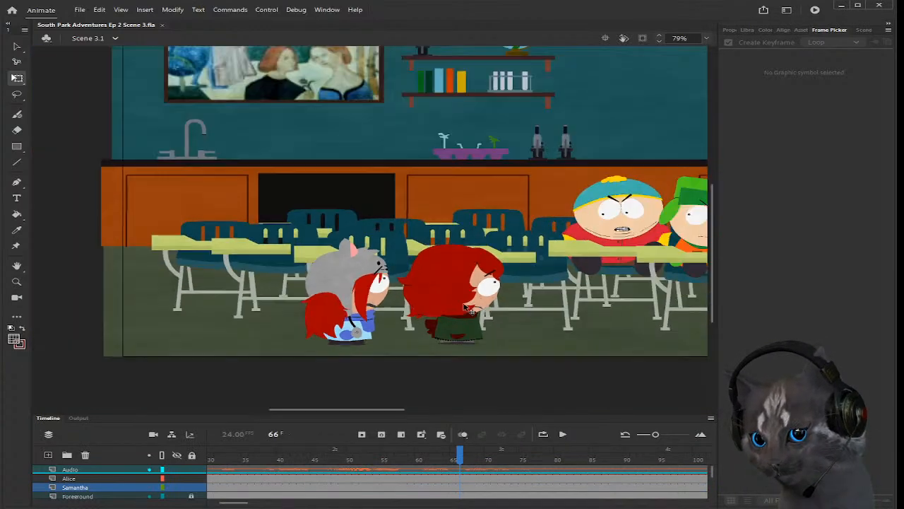
scroll(578, 307, "up", 2)
left_click_drag(379, 408, 389, 408)
scroll(412, 284, "down", 1)
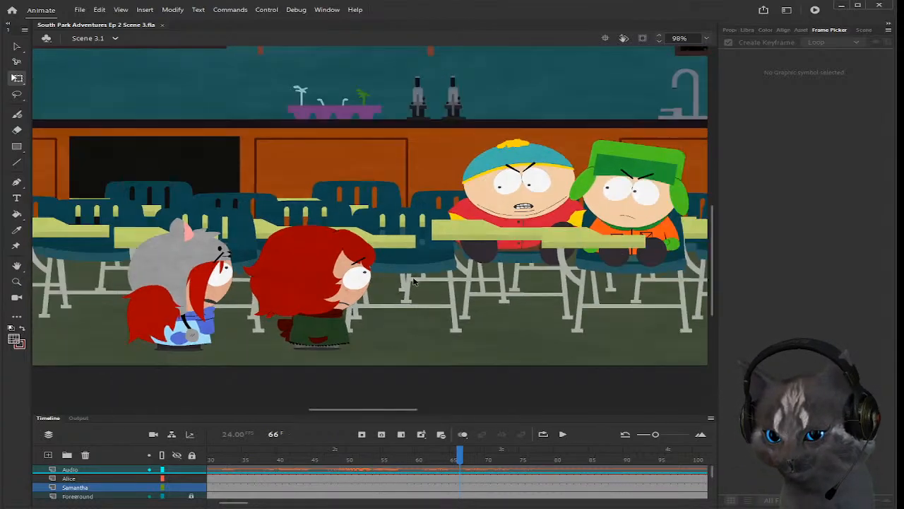
scroll(455, 238, "up", 1)
scroll(457, 240, "down", 1)
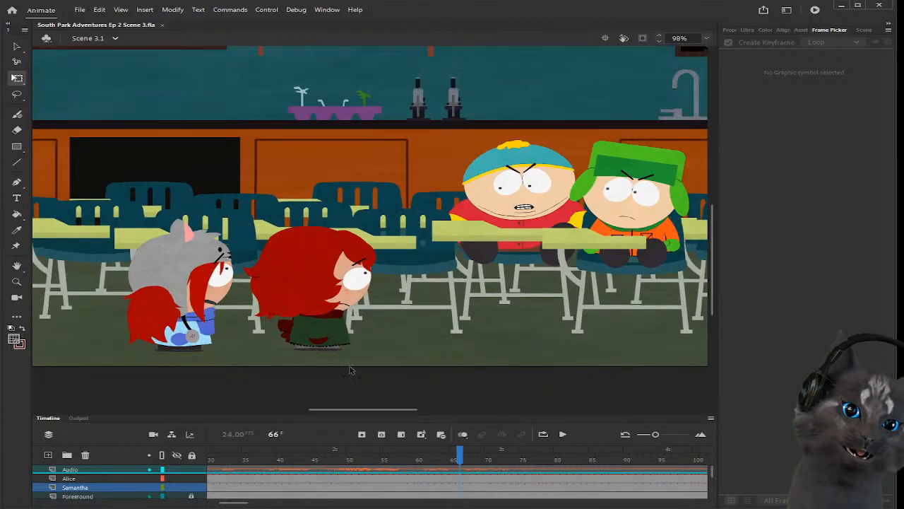
left_click_drag(410, 415, 422, 414)
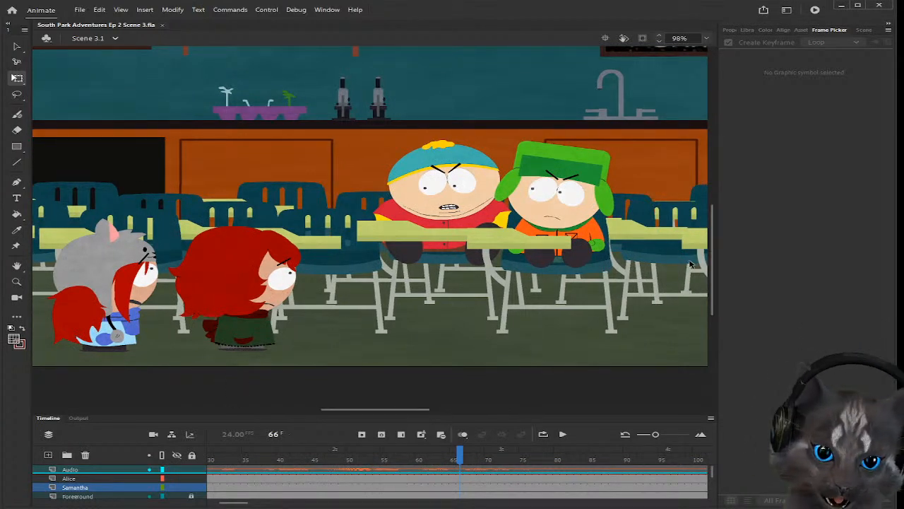
left_click_drag(713, 277, 713, 267)
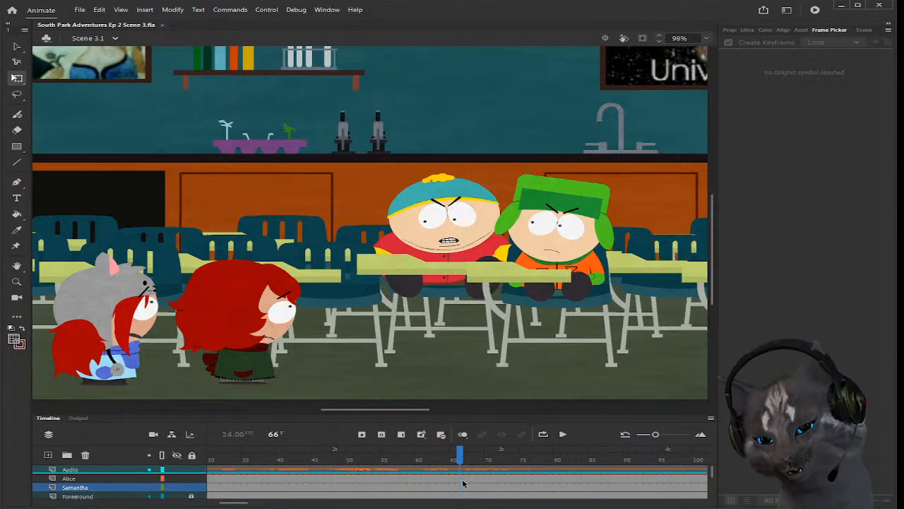
Step: Scrub the scene from frame 66 to frame 101 to find where the next dialogue line starts
scroll(463, 484, "down", 1)
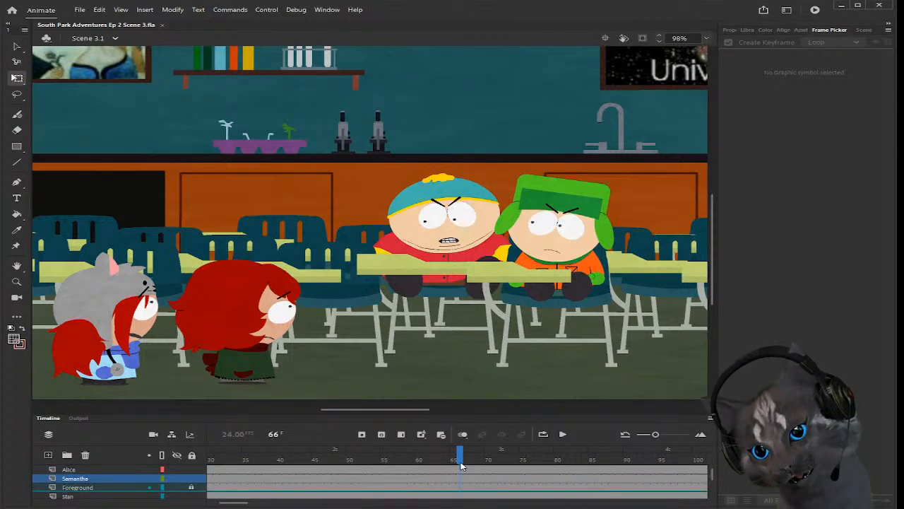
scroll(462, 476, "up", 1)
left_click_drag(461, 460, 579, 465)
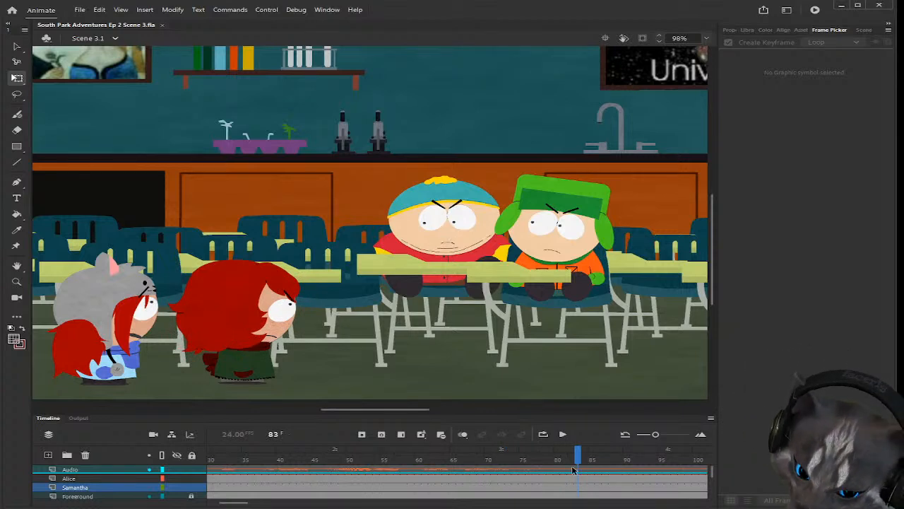
left_click_drag(580, 461, 657, 460)
left_click_drag(233, 504, 249, 505)
left_click_drag(412, 457, 460, 461)
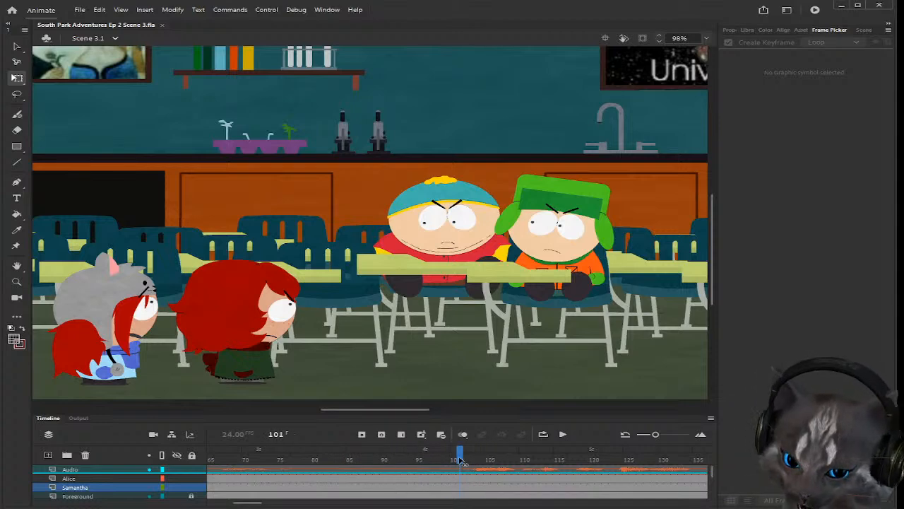
Step: Open Kyle's symbol for editing and add keyframes on its Mouth and Head layers at frame 102
double_click(557, 246)
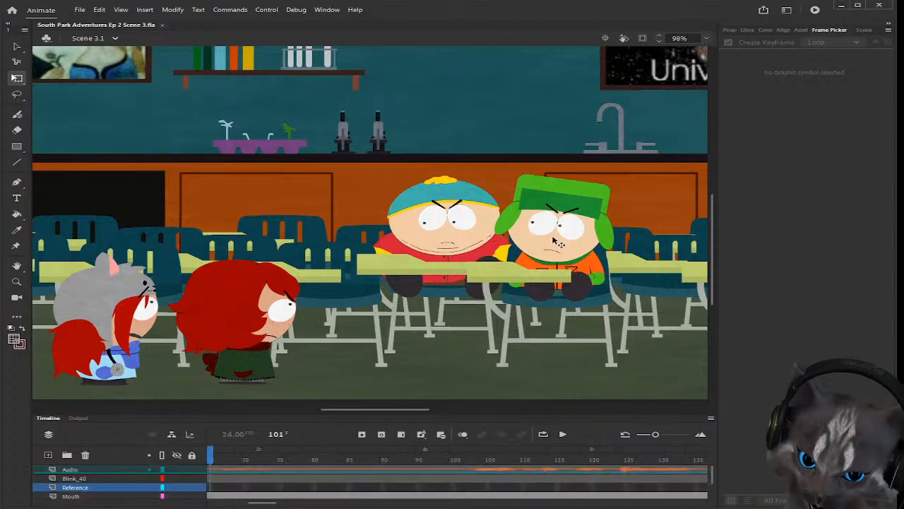
left_click(467, 460)
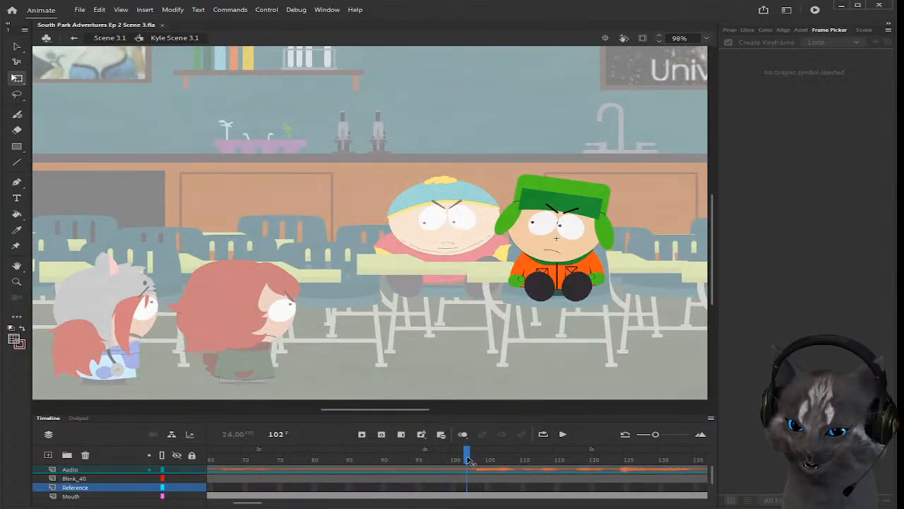
scroll(464, 482, "down", 2)
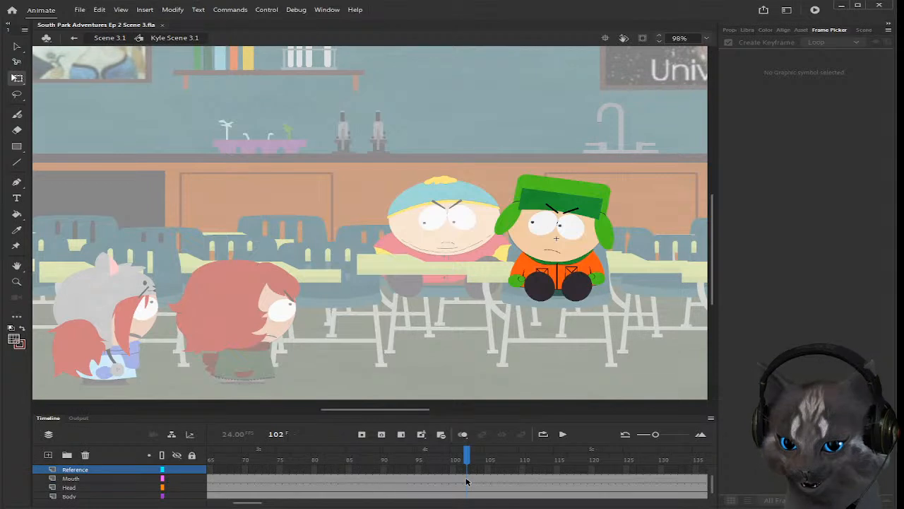
left_click(467, 485)
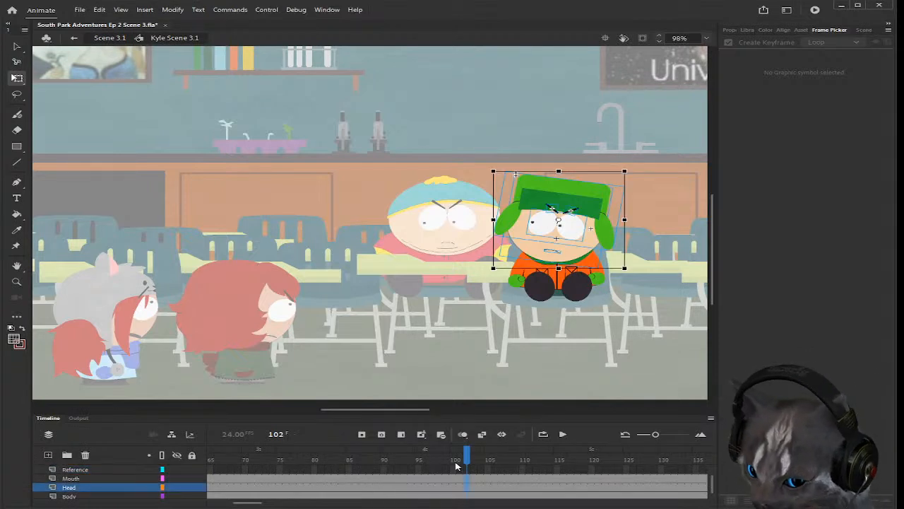
left_click(651, 324)
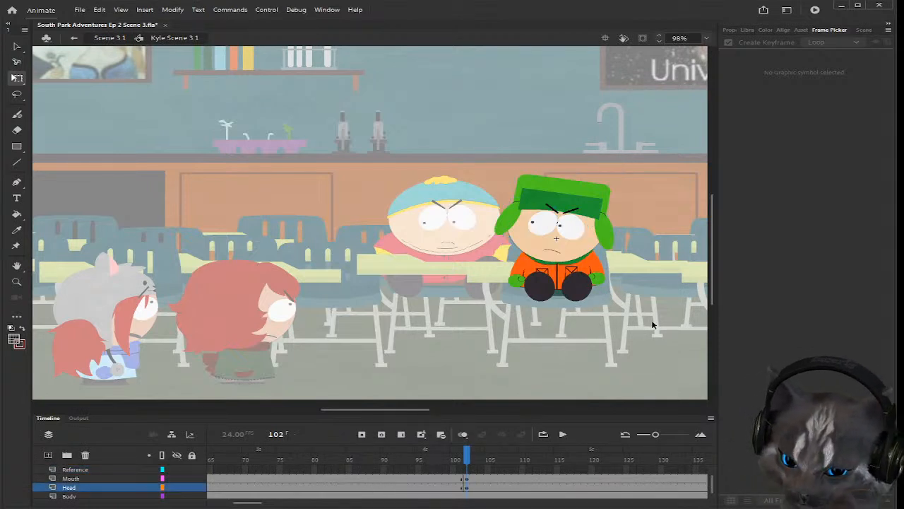
Step: Move both of Kyle's eyebrows from the Mouth layer to the Head layer at frame 102, keeping their position
scroll(566, 247, "up", 3)
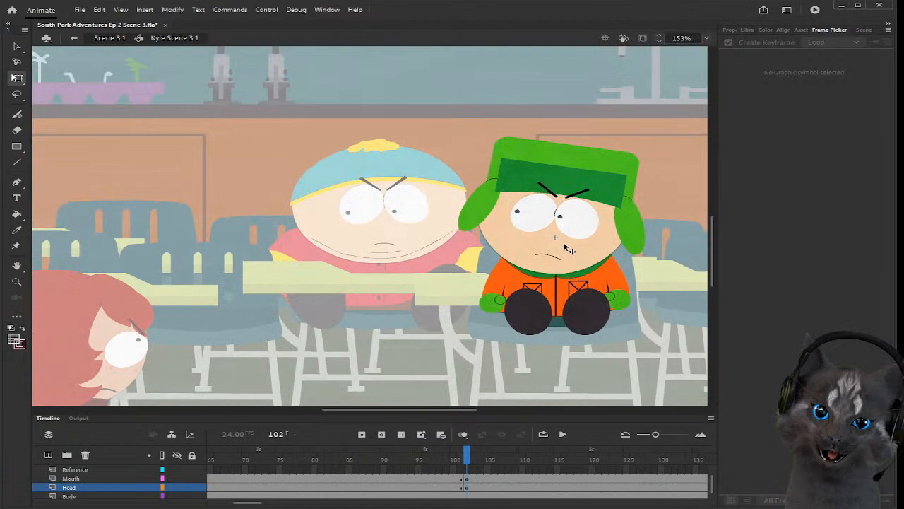
left_click(466, 479)
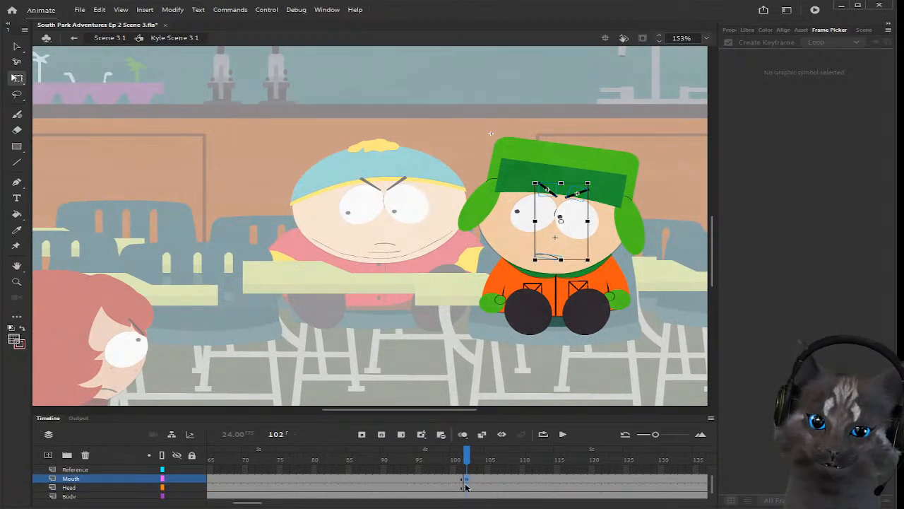
left_click(668, 307)
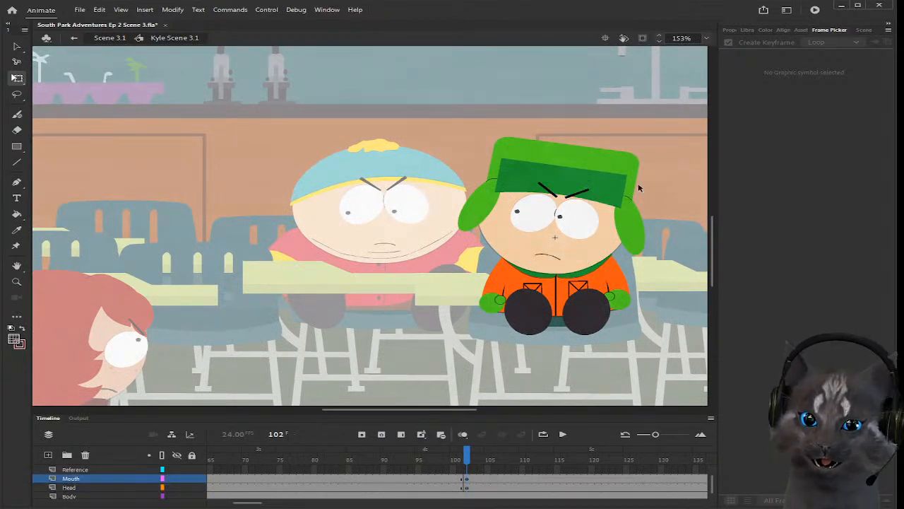
left_click(588, 194)
left_click(551, 194, "shift")
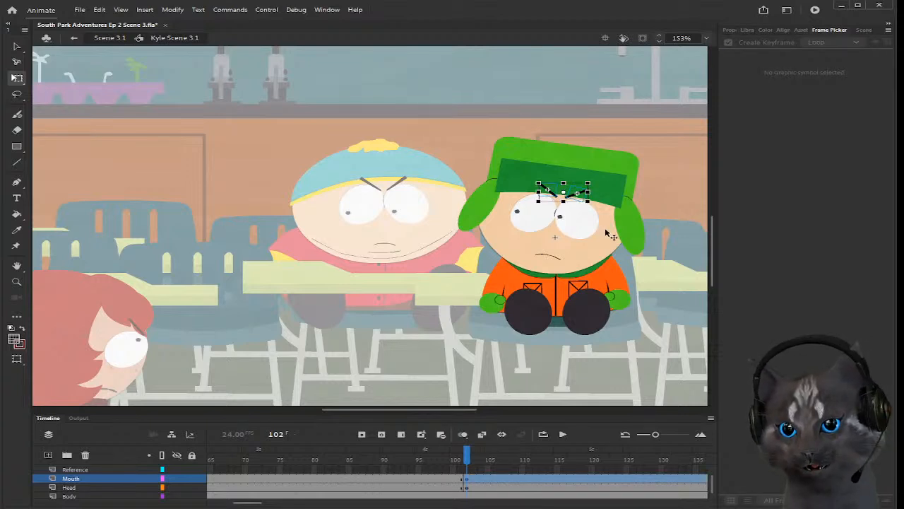
key("ctrl+x")
left_click(469, 488)
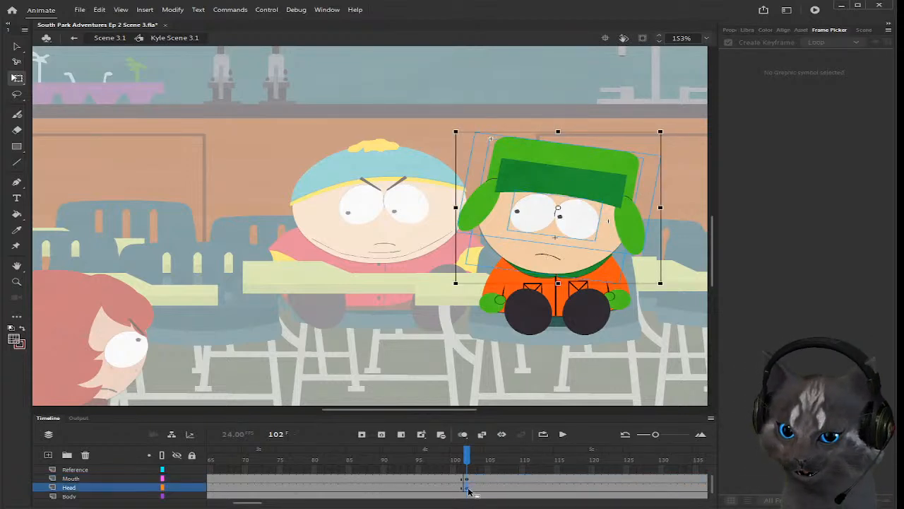
key("ctrl+shift+v")
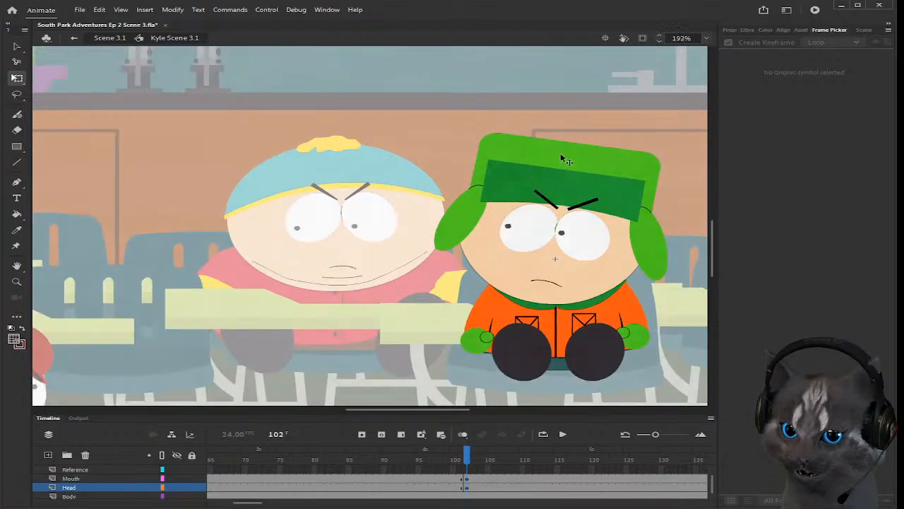
Step: Shift Kyle's two eyebrows slightly lower at frame 102 so they sit closer to his eyes
scroll(547, 217, "up", 3)
scroll(548, 219, "up", 1)
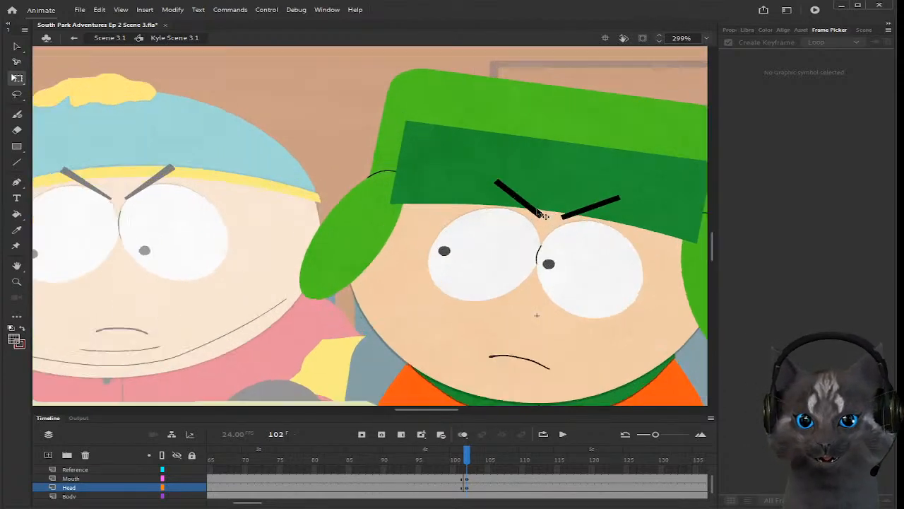
left_click(541, 222)
left_click_drag(588, 209, 584, 217)
left_click(539, 220)
left_click_drag(531, 214, 528, 216)
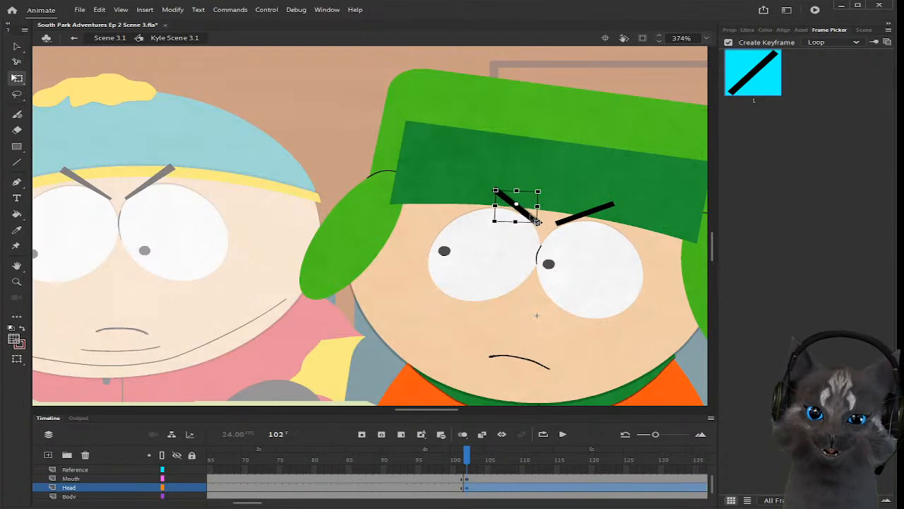
left_click(317, 189)
Step: Rotate Kyle's head, face and mouth together by a small angle at frame 102 and compare with the neighbouring frame
scroll(317, 188, "down", 5)
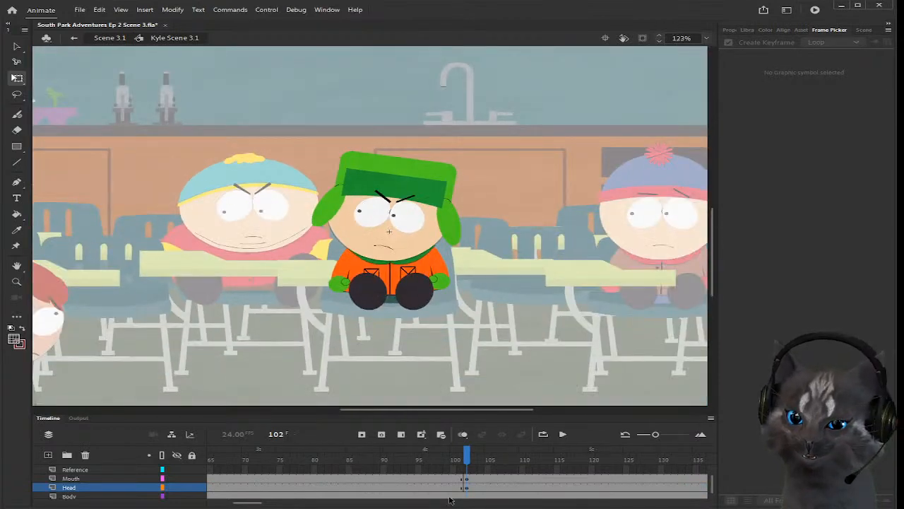
left_click(468, 487)
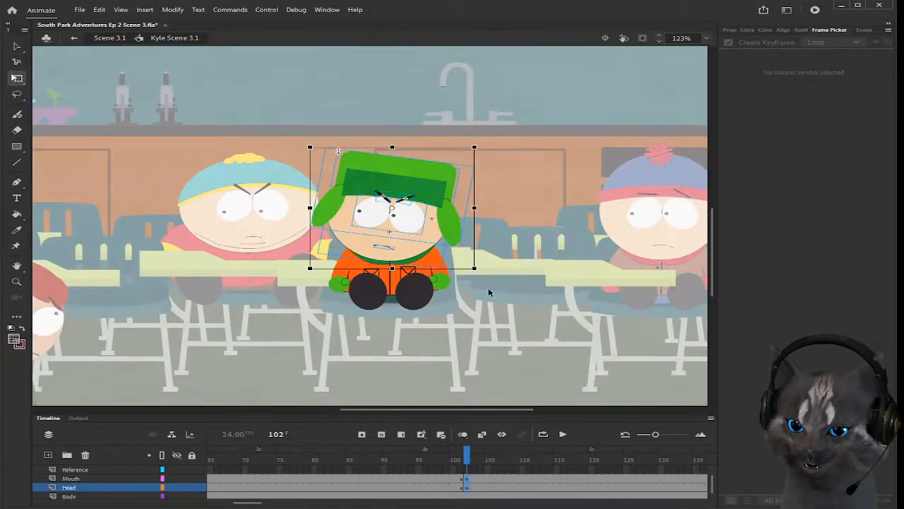
mouse_move(483, 275)
left_mouse_down()
mouse_move(483, 258)
mouse_move(485, 276)
left_mouse_up()
left_click(489, 339)
mouse_move(468, 461)
left_mouse_down()
mouse_move(460, 459)
mouse_move(469, 461)
left_mouse_up()
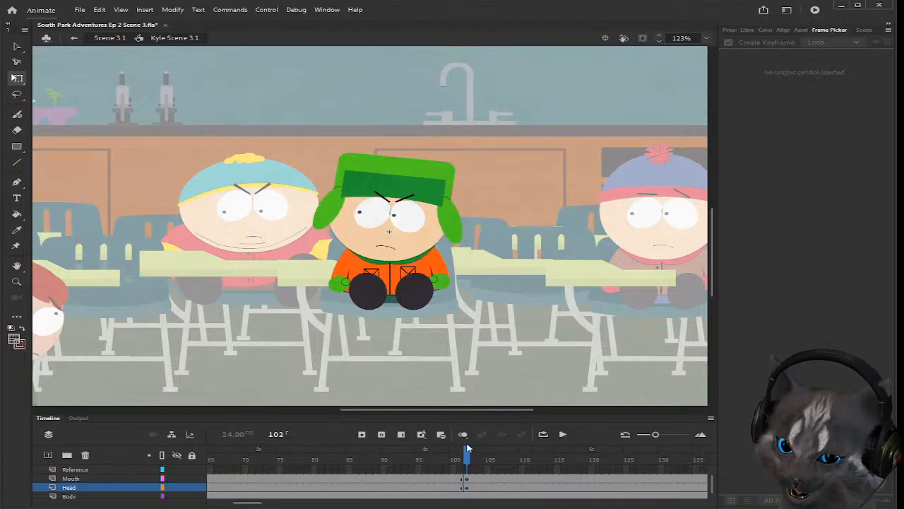
Step: Switch Kyle's mouth at frame 102 to the clenched-teeth 05_mouth_f shape
left_click(394, 249)
left_click(760, 242)
left_click(759, 242)
scroll(385, 259, "up", 2)
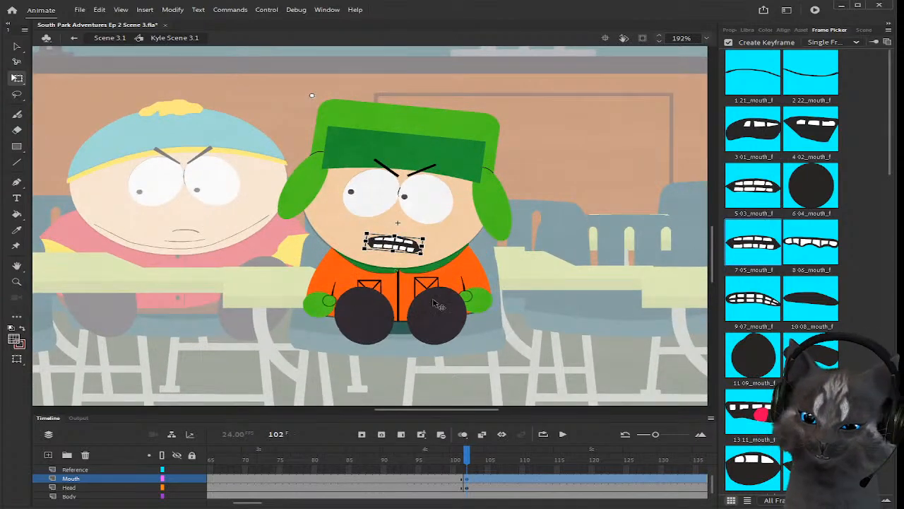
left_click(536, 296)
Step: Keyframe Kyle's mouth at frame 104 with the small round 04_mouth_f shape
mouse_move(469, 459)
left_mouse_down()
mouse_move(460, 460)
mouse_move(481, 459)
left_mouse_up()
scroll(479, 469, "up", 2)
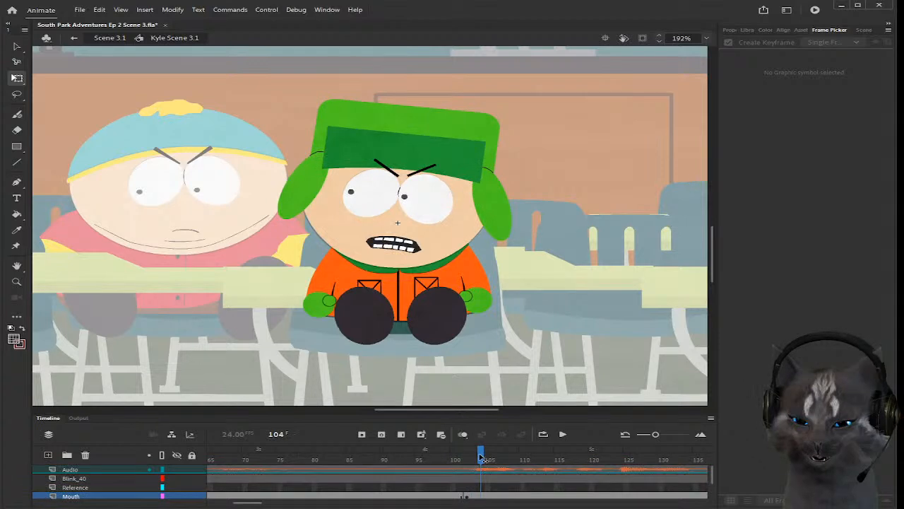
scroll(480, 478, "down", 1)
left_click(482, 487)
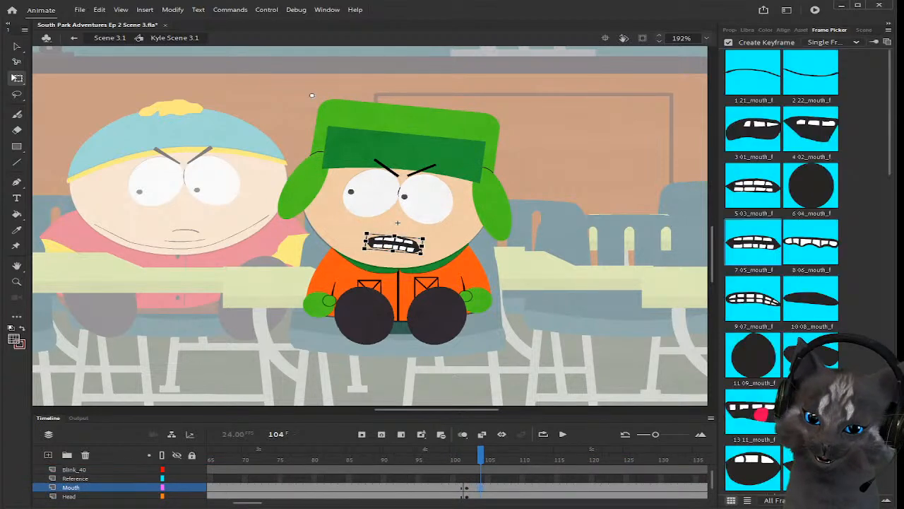
left_click(799, 203)
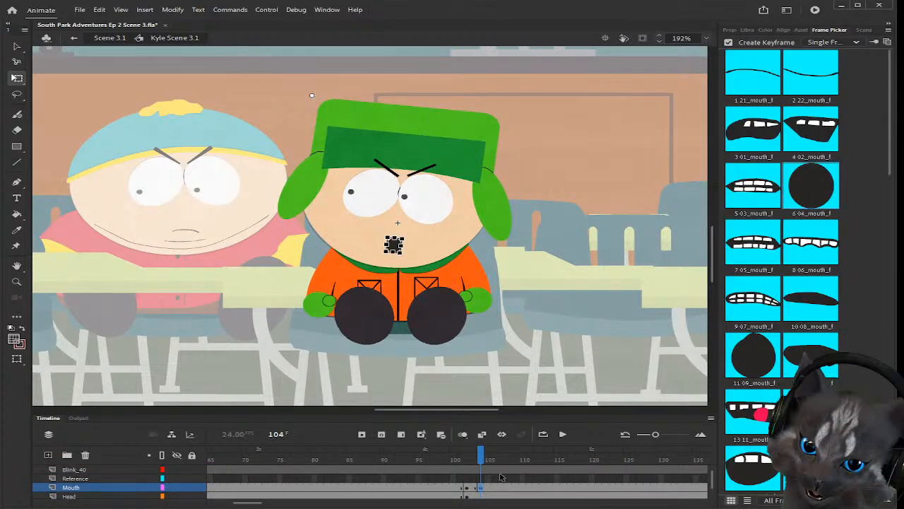
mouse_move(482, 459)
left_mouse_down()
mouse_move(457, 460)
mouse_move(482, 465)
left_mouse_up()
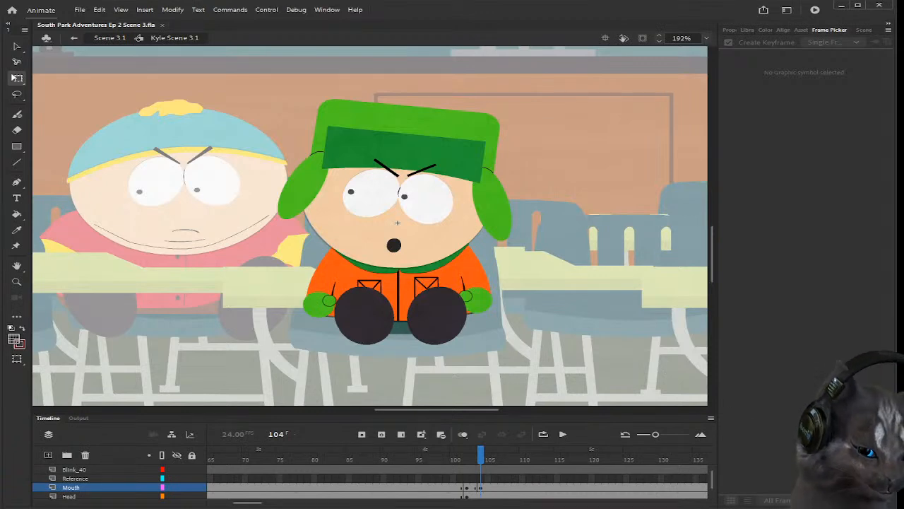
scroll(617, 371, "down", 3)
scroll(630, 364, "up", 2)
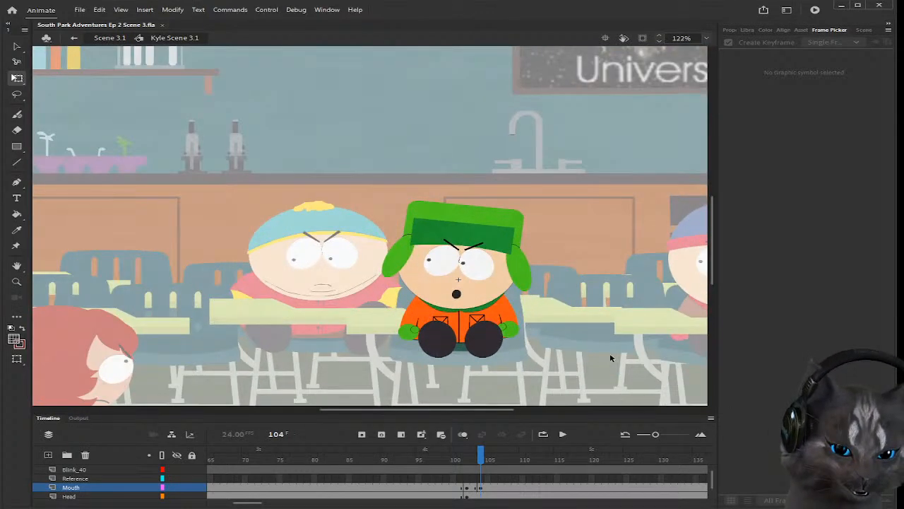
scroll(528, 311, "up", 1)
scroll(434, 332, "up", 1)
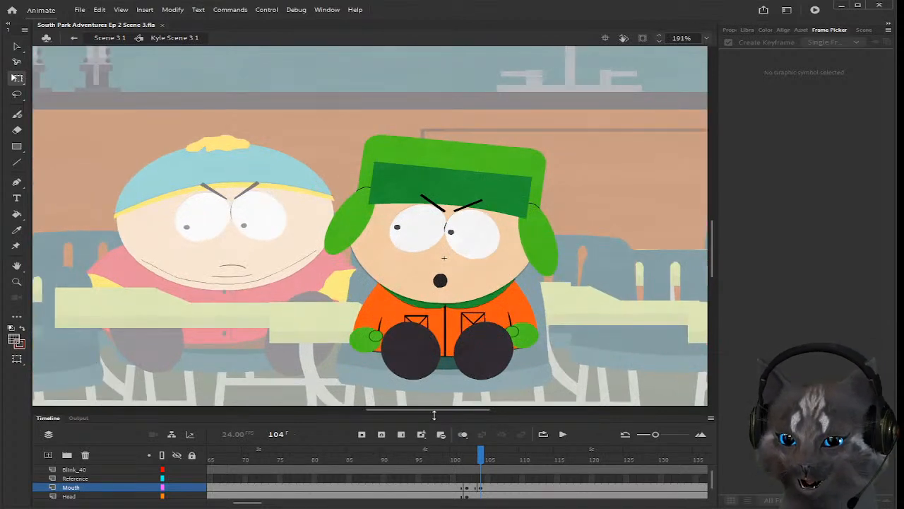
left_click_drag(438, 414, 431, 413)
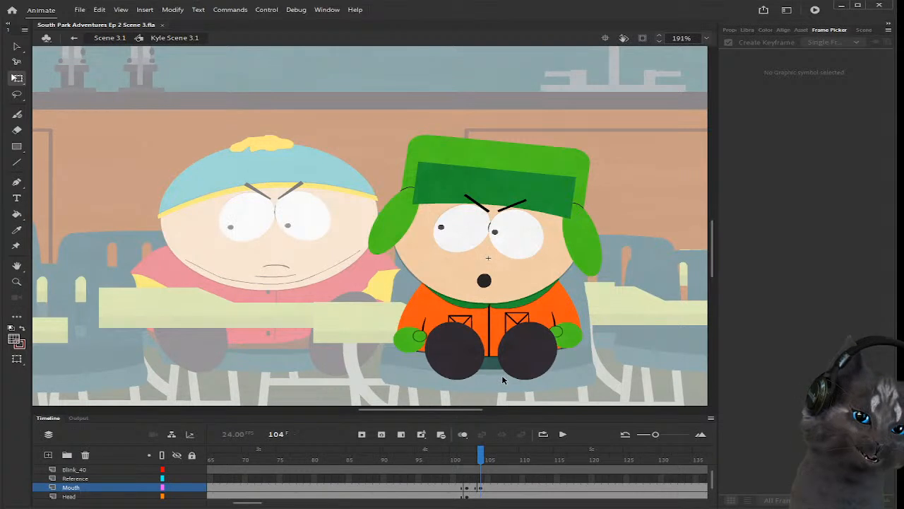
Step: Check the audio around frame 107 and keyframe Kyle's mouth there with the flat dark 08_mouth_f shape
left_click(479, 487)
left_click_drag(479, 460, 503, 465)
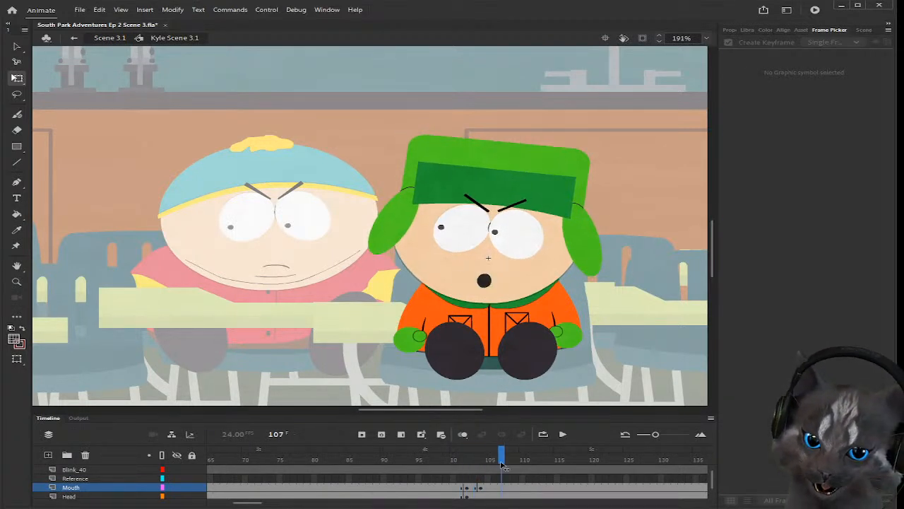
scroll(506, 463, "up", 1)
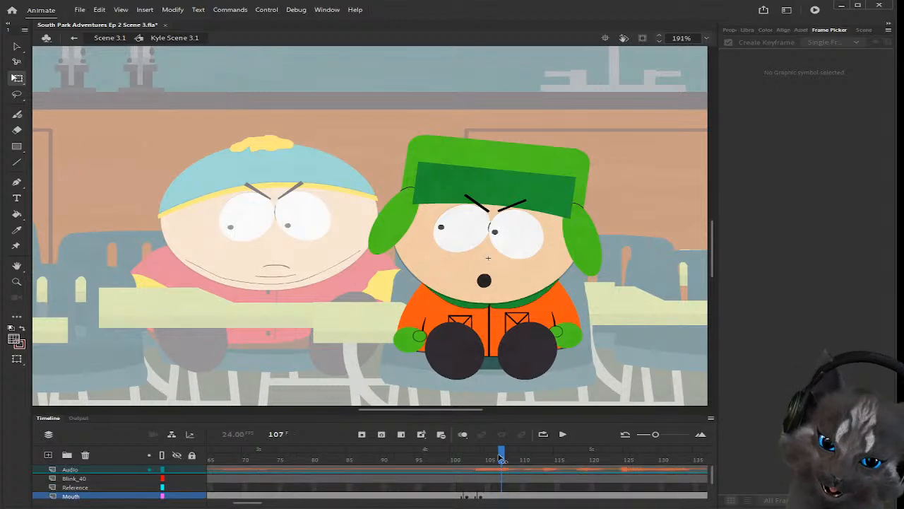
mouse_move(506, 460)
left_mouse_down()
mouse_move(524, 462)
mouse_move(480, 462)
mouse_move(503, 461)
left_mouse_up()
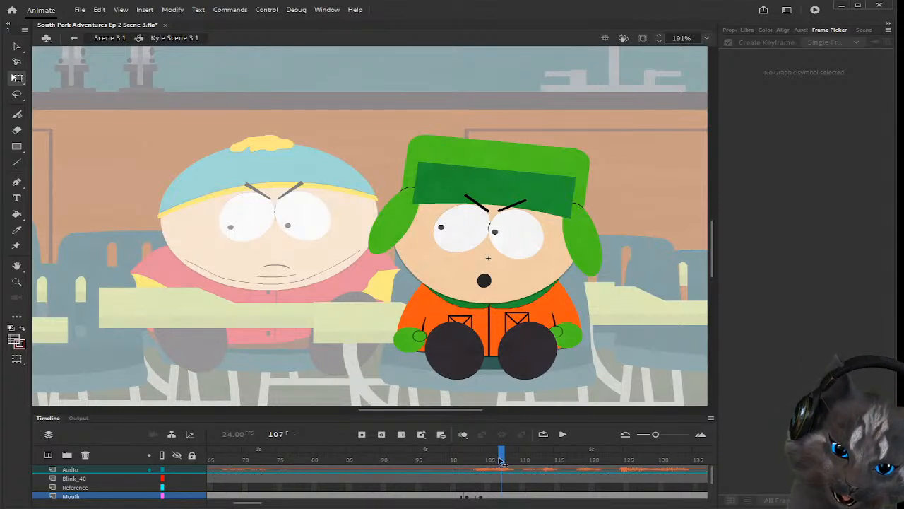
scroll(504, 493, "down", 1)
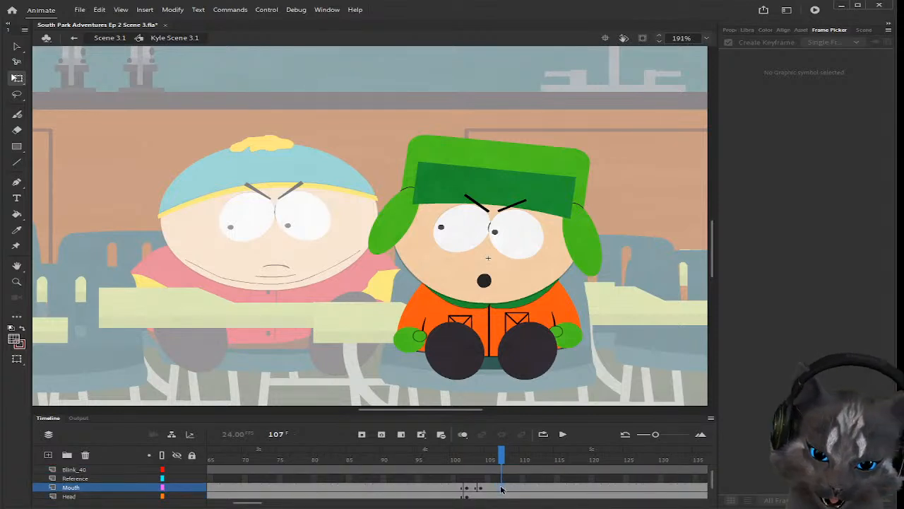
left_click(501, 488)
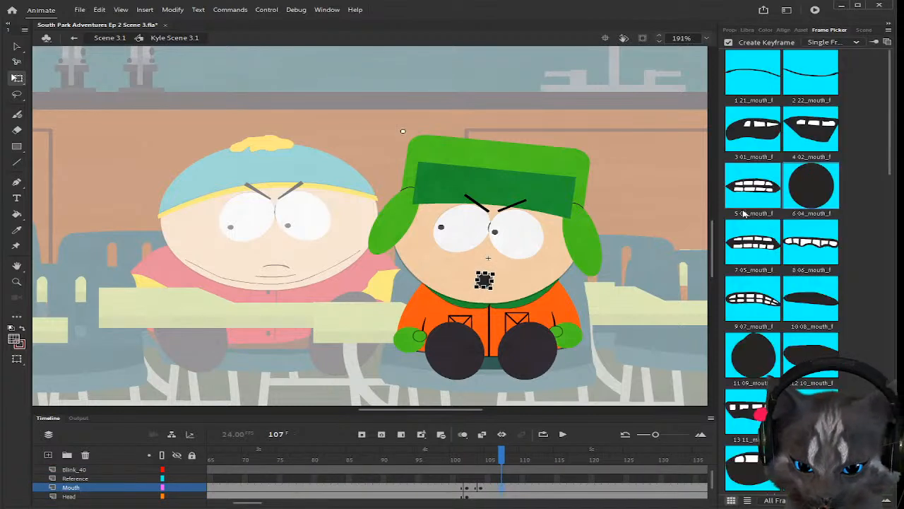
Step: Keyframe Kyle's head at frame 107 and nudge the head, face and mouth together slightly upward
left_click(500, 496)
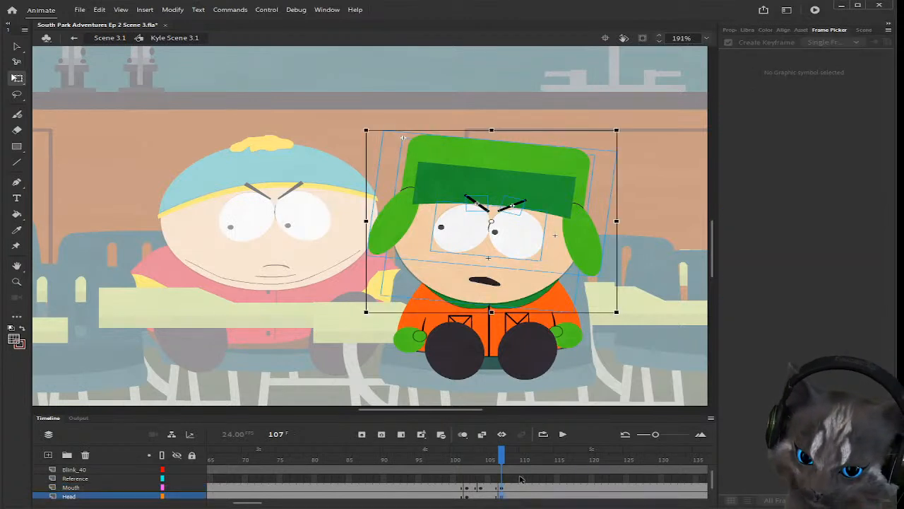
left_click_drag(501, 486, 501, 494)
left_click_drag(526, 256, 525, 250)
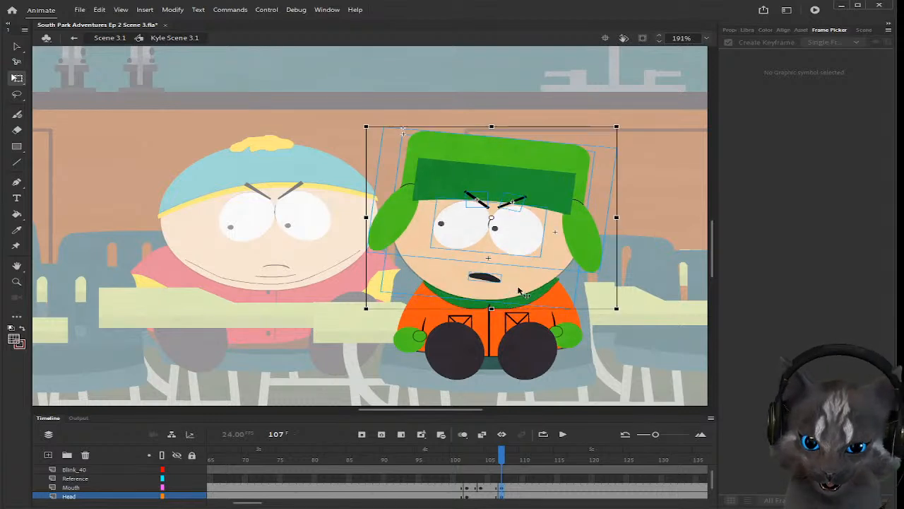
Step: Keyframe Kyle's mouth at frame 110 with the clenched-teeth 03_mouth_f shape
scroll(519, 291, "up", 1, "ctrl")
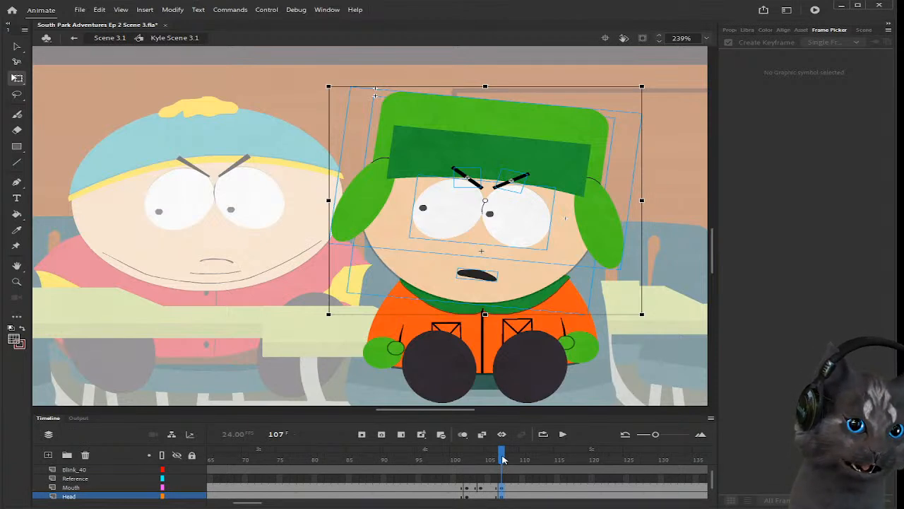
left_click_drag(503, 459, 522, 462)
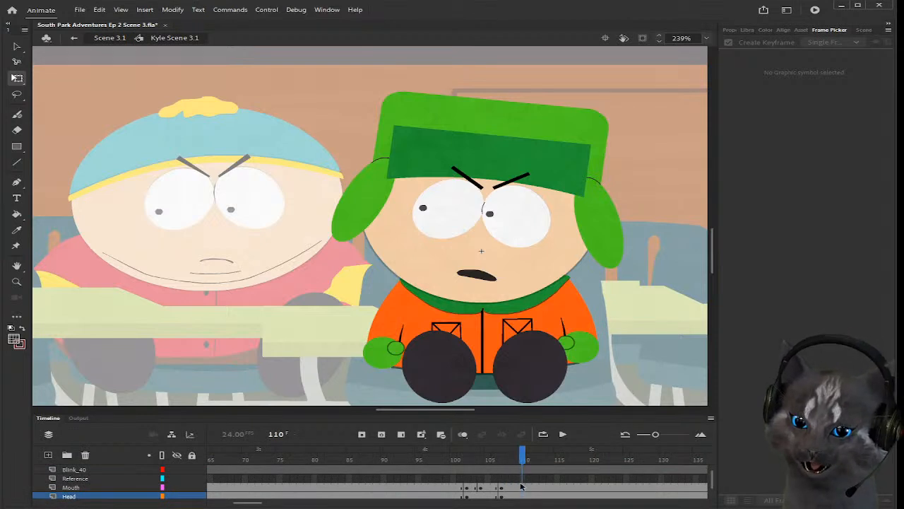
left_click(521, 486)
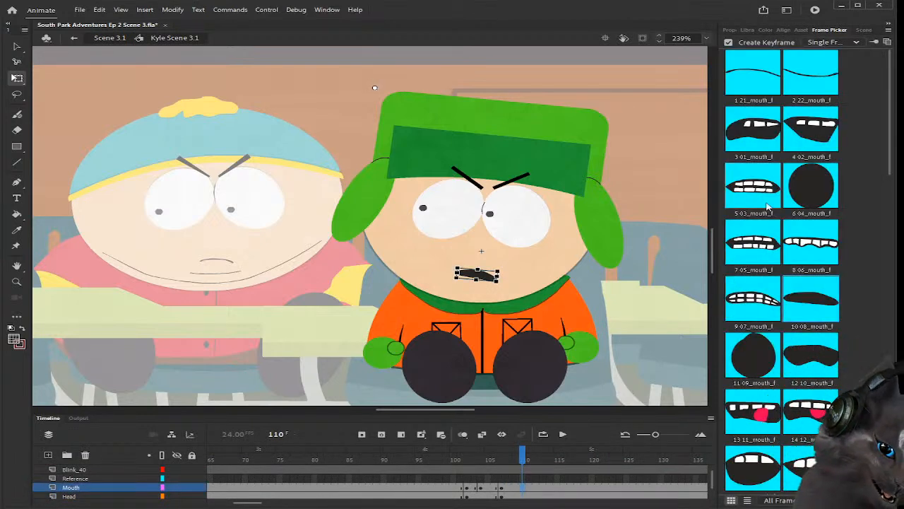
left_click(767, 210)
Step: Keyframe Kyle's mouth at frame 111 with the open 01_mouth_f shape
left_click(529, 461)
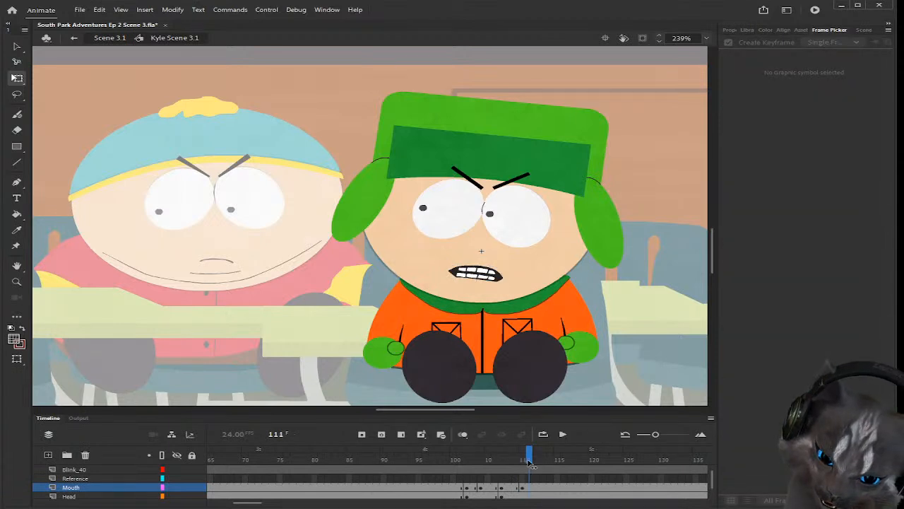
mouse_move(533, 463)
left_mouse_down()
mouse_move(515, 464)
mouse_move(527, 473)
left_mouse_up()
left_click(529, 487)
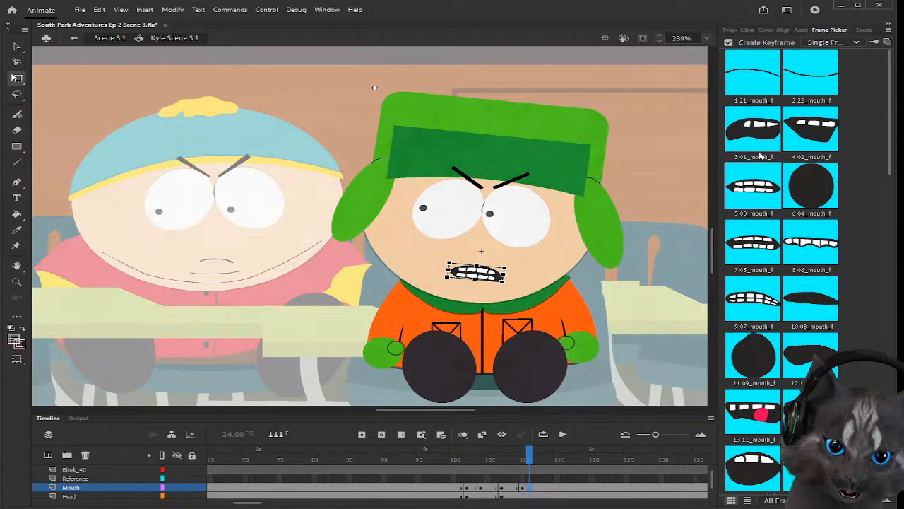
left_click(753, 129)
Step: Keyframe Kyle's head at frame 111 and rotate the head, face and mouth together slightly counterclockwise
scroll(531, 491, "down", 1)
left_click(532, 488)
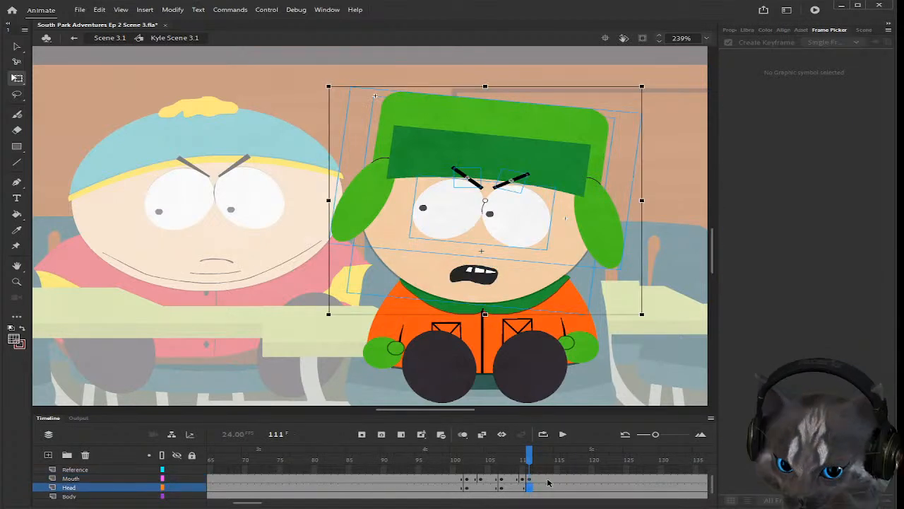
left_click_drag(530, 479, 531, 488)
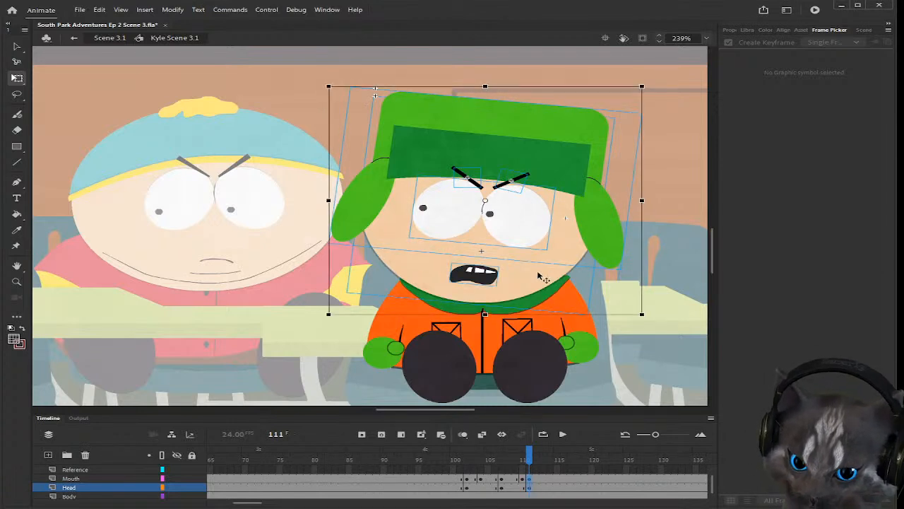
left_click_drag(644, 320, 649, 316)
left_click(644, 350)
Step: Check the audio after frame 111 and keyframe Kyle's mouth at frame 112 with an open shape showing teeth and tongue
mouse_move(529, 455)
left_mouse_down()
mouse_move(500, 456)
mouse_move(535, 459)
left_mouse_up()
scroll(536, 459, "up", 2)
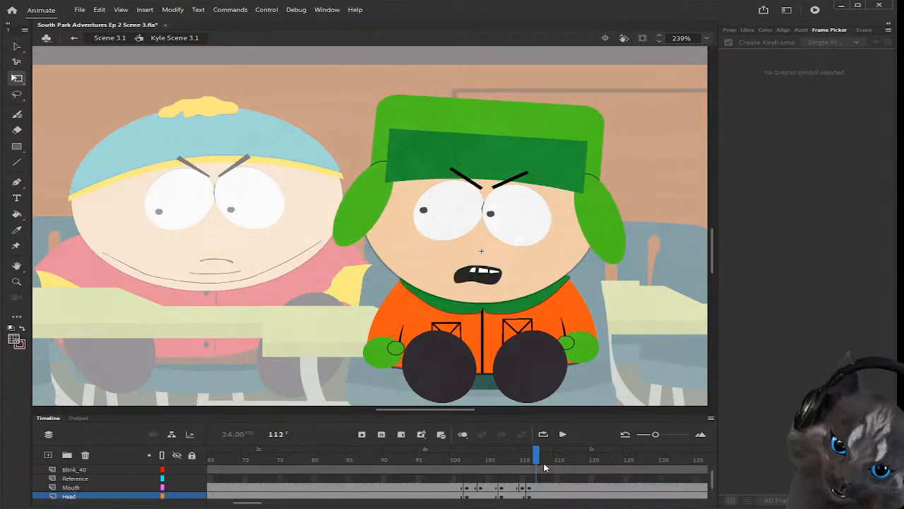
left_click(548, 460)
mouse_move(548, 460)
left_mouse_down()
mouse_move(500, 457)
mouse_move(558, 460)
mouse_move(515, 459)
mouse_move(545, 462)
mouse_move(537, 457)
left_mouse_up()
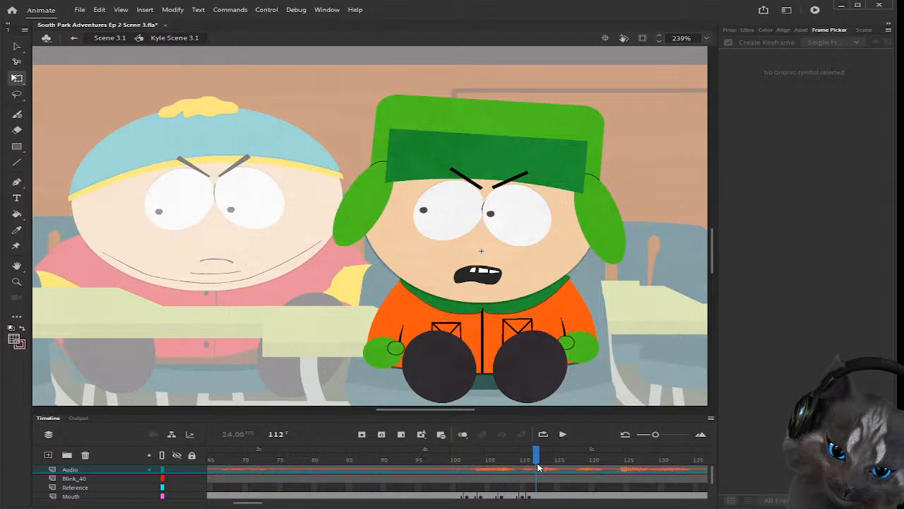
scroll(535, 486, "down", 1)
left_click(536, 487)
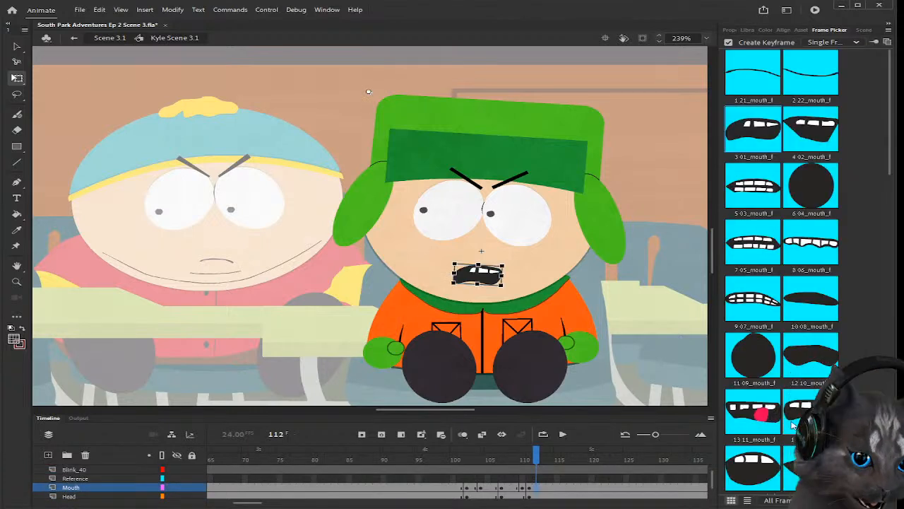
left_click(753, 410)
Step: Keyframe Kyle's mouth at frame 113 with the clenched-teeth 03_mouth_f shape
left_click(540, 461)
left_click(541, 460)
left_click(543, 486)
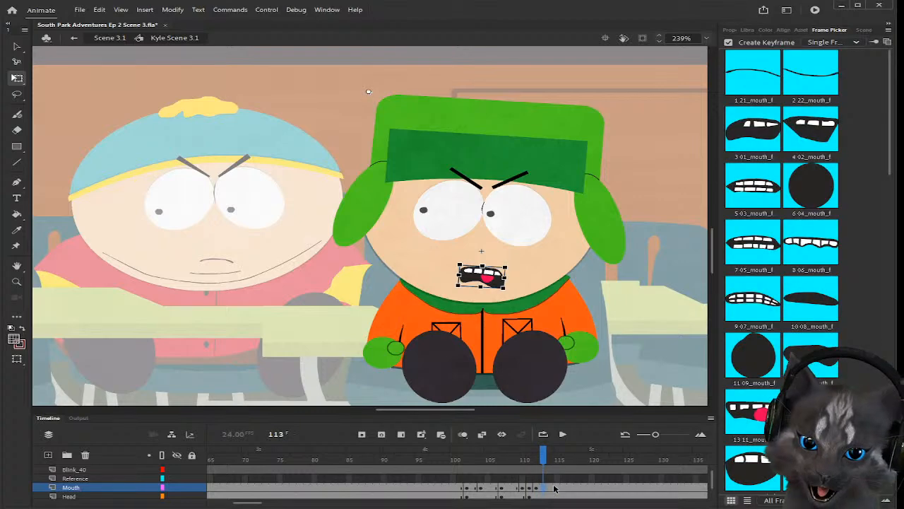
scroll(544, 477, "up", 1)
left_click(546, 455)
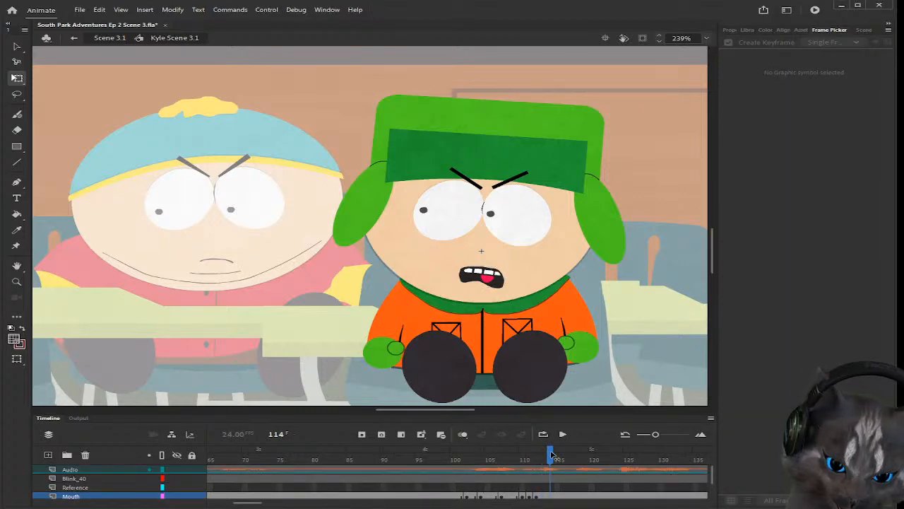
scroll(544, 488, "down", 1)
left_click(544, 487)
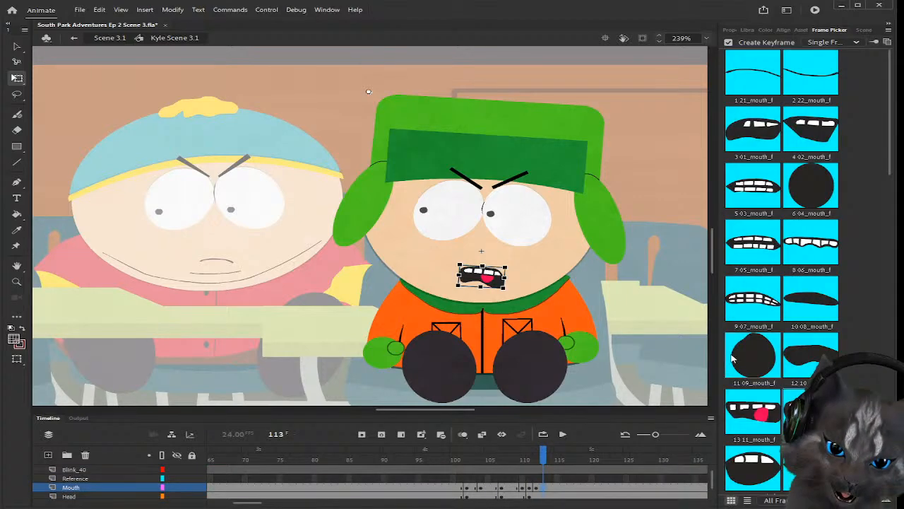
left_click(768, 197)
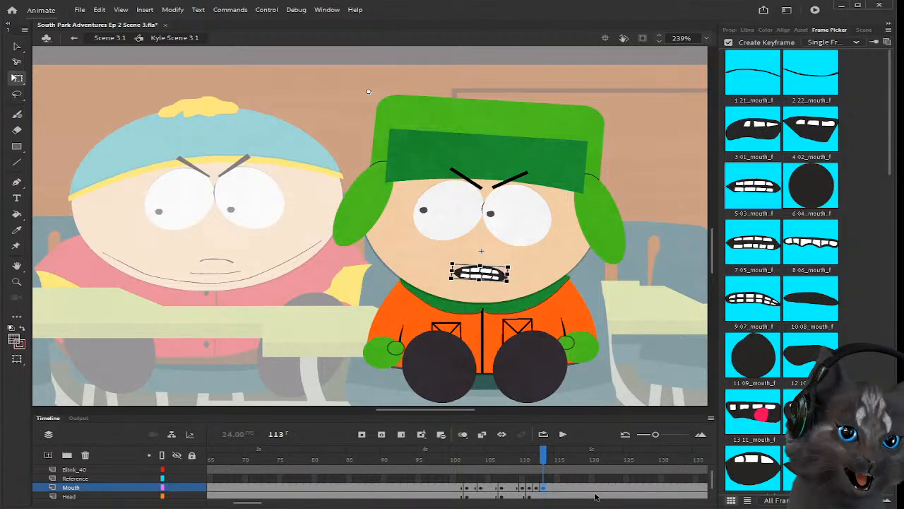
Step: Keyframe Kyle's mouth at frame 114 with the small round 04_mouth_f shape
left_click(549, 487)
left_click(549, 487)
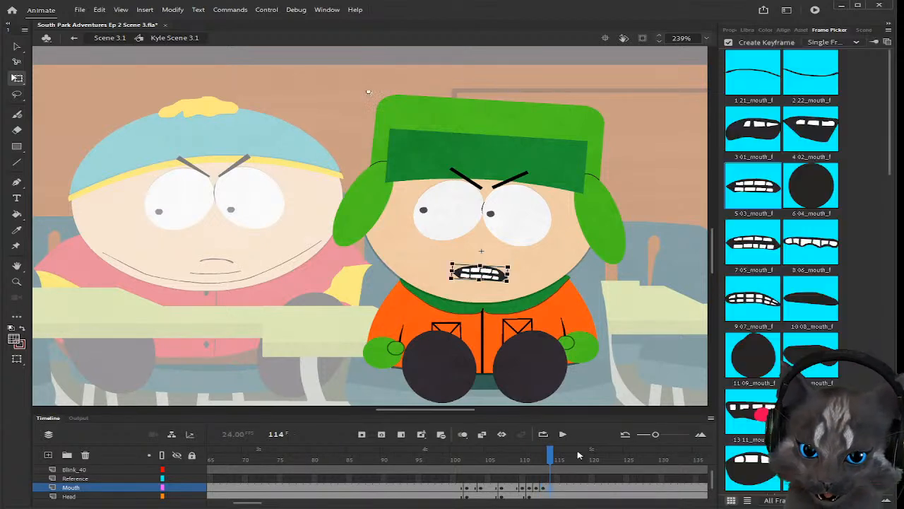
left_click(821, 195)
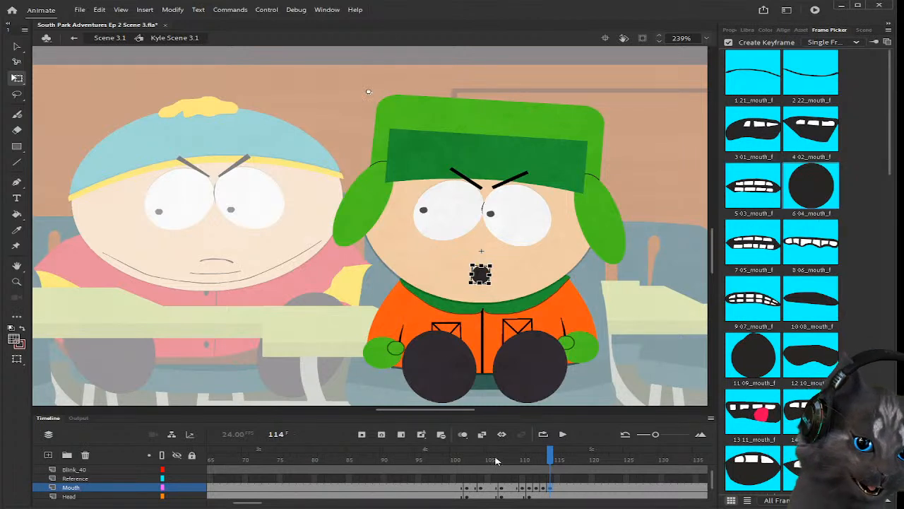
Step: Keyframe Kyle's head at frame 114 and rotate the head, face and mouth together counterclockwise until the head is upright
scroll(544, 474, "down", 1)
left_click(550, 488)
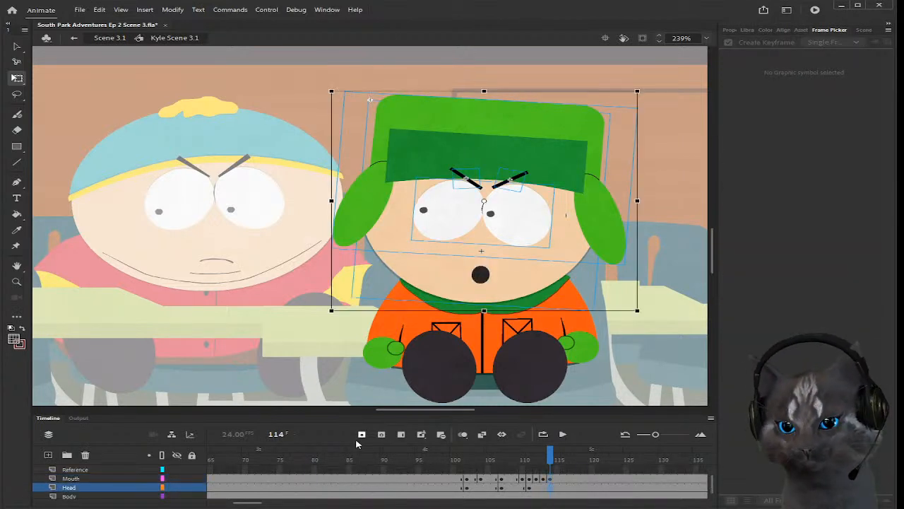
left_click(550, 488)
left_click(551, 487)
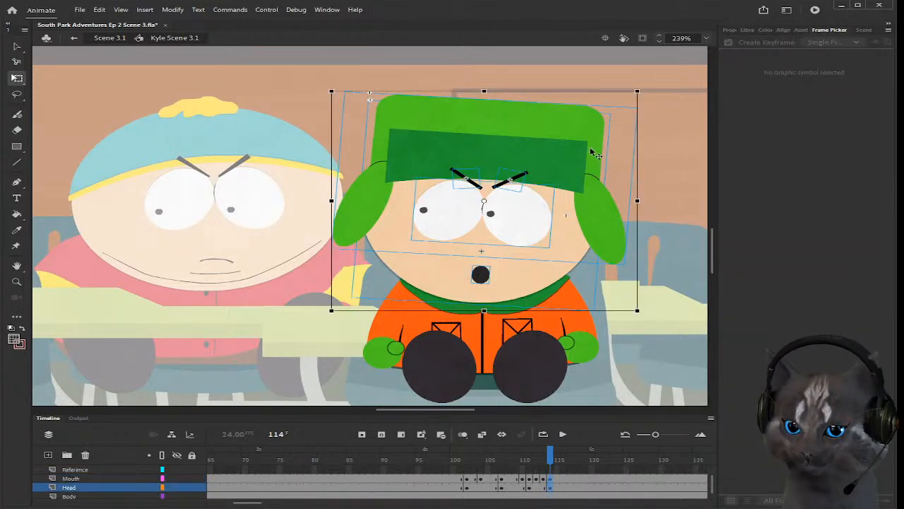
left_click_drag(643, 93, 639, 85)
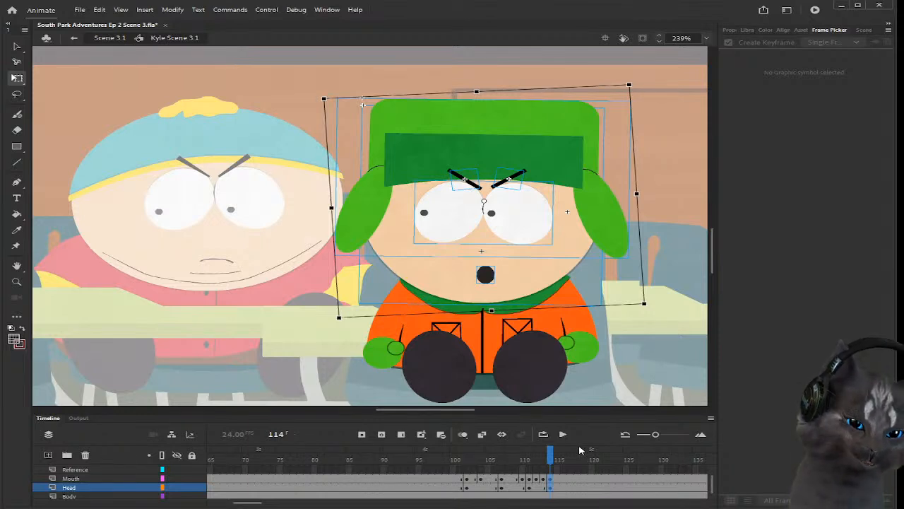
Step: Review the lip sync from frame 101 and switch Kyle's mouth at frame 111 to the 05_mouth_f teeth shape
left_click(462, 458)
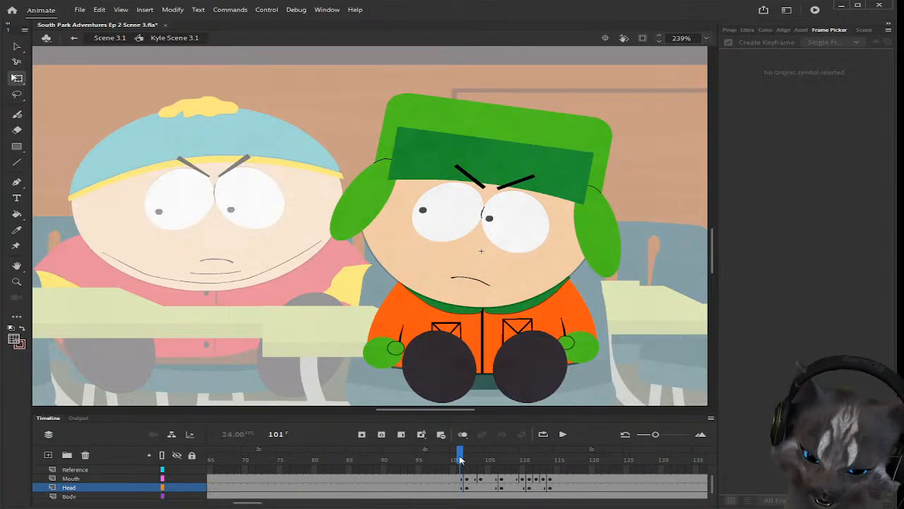
left_click_drag(461, 460, 529, 463)
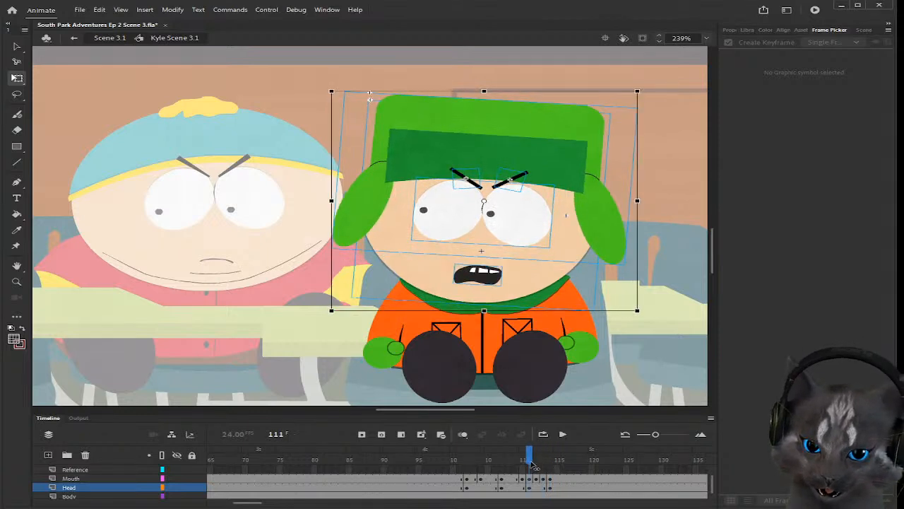
left_click(686, 294)
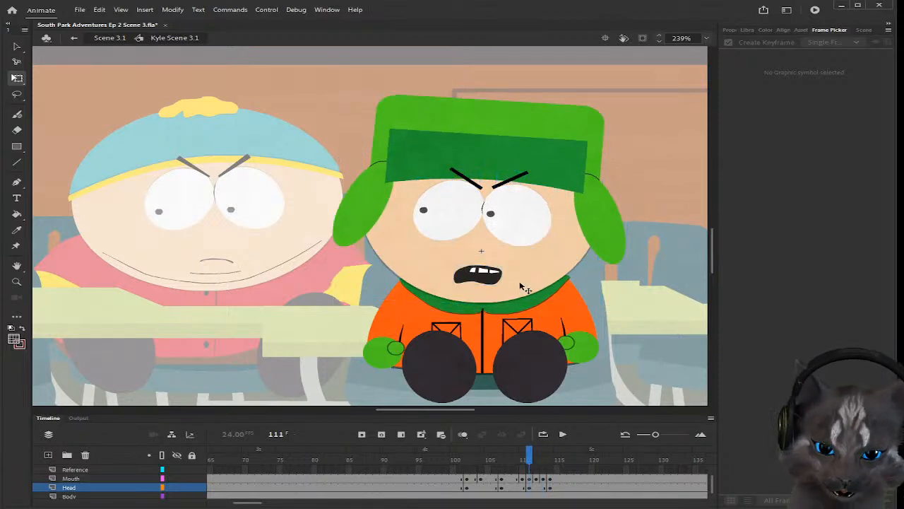
left_click(484, 275)
left_click(763, 244)
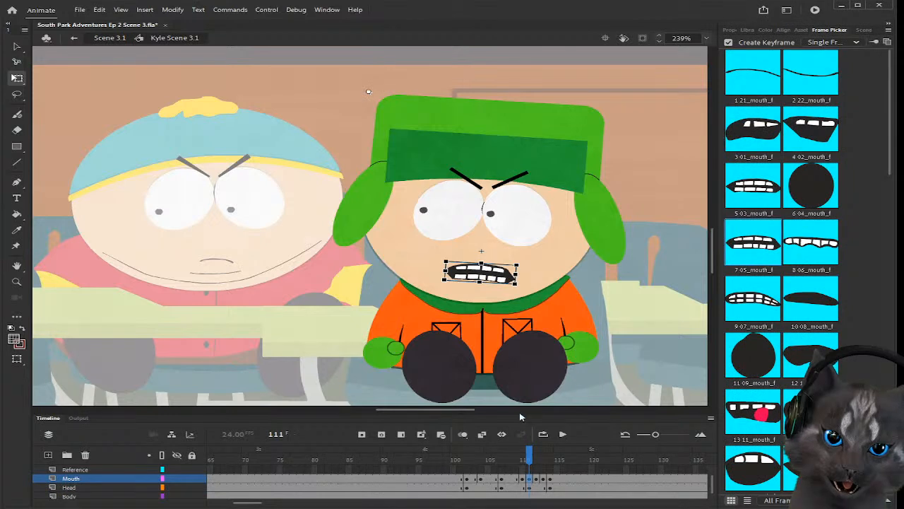
Step: Move Kyle's mouth and head keyframes from frame 114 one frame earlier to frame 113
mouse_move(528, 463)
left_mouse_down()
mouse_move(504, 461)
mouse_move(542, 463)
left_mouse_up()
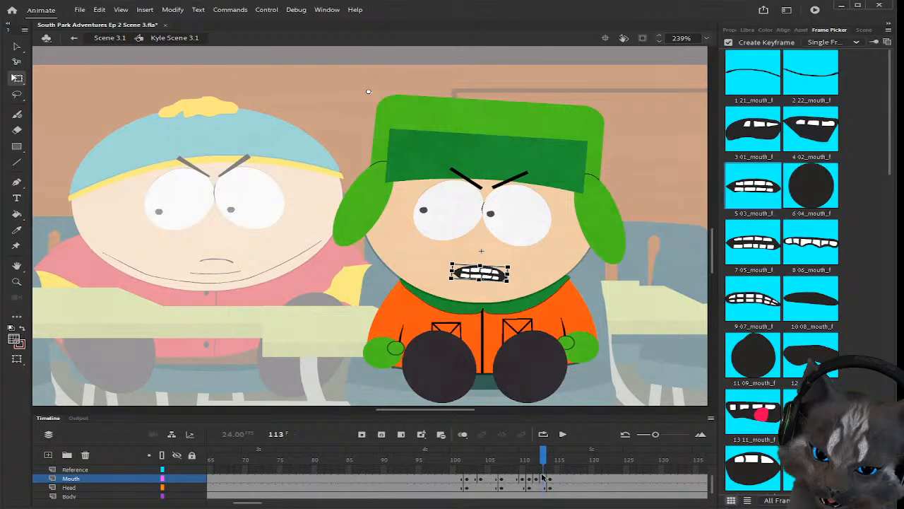
left_click(551, 487)
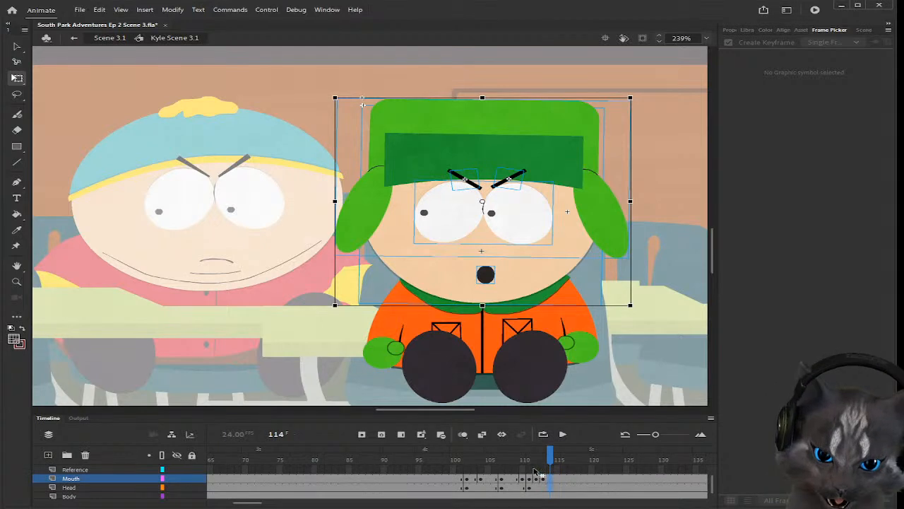
key("comma")
key("F6")
mouse_move(543, 463)
left_mouse_down()
mouse_move(486, 463)
mouse_move(550, 472)
left_mouse_up()
scroll(551, 472, "up", 2)
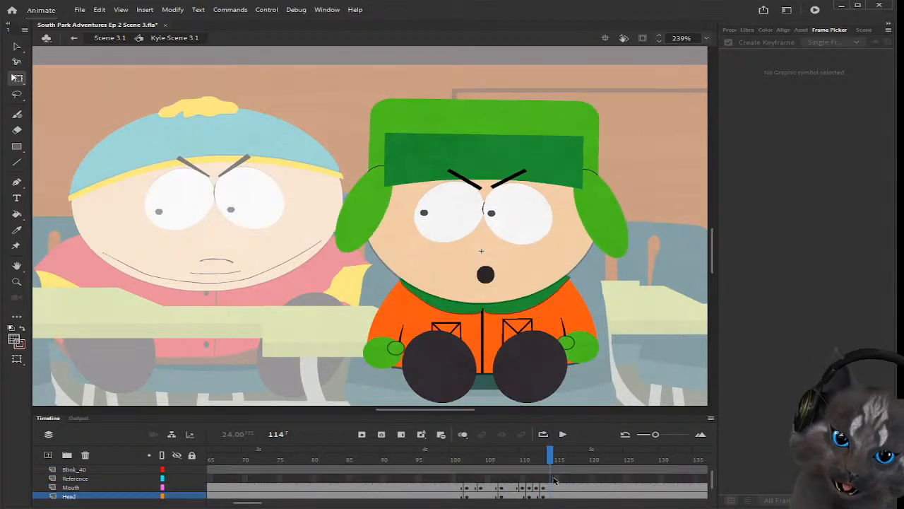
Step: Keyframe Kyle's mouth at frame 116 with the closed, nearly flat mouth pose 21_mouth_f
left_click(558, 463)
left_click(563, 463)
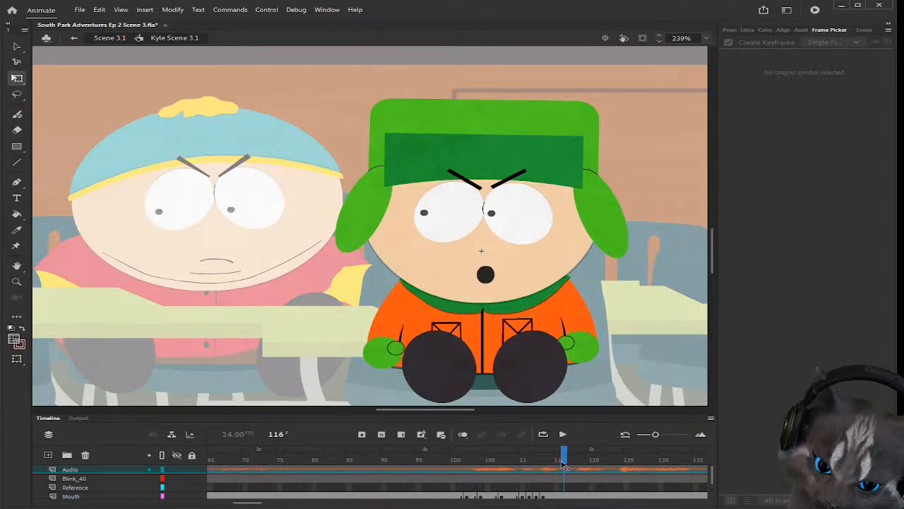
scroll(565, 480, "down", 1)
left_click(563, 488)
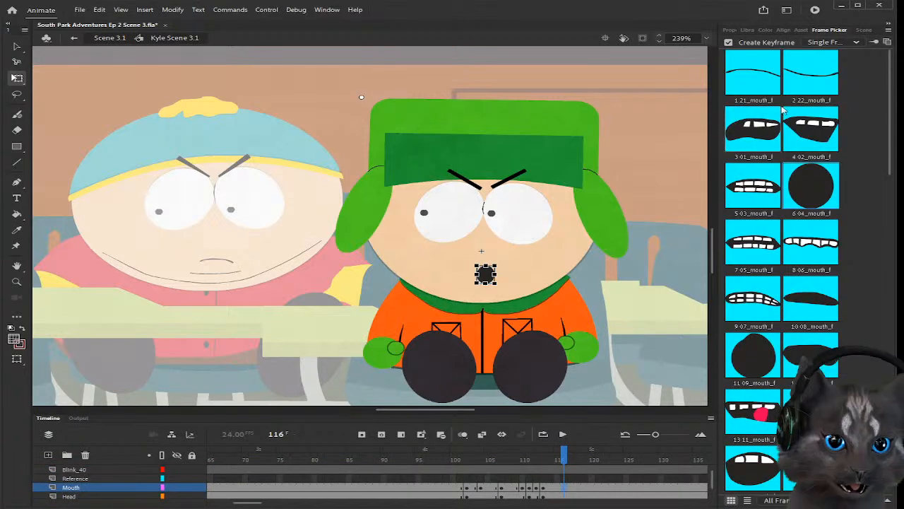
left_click(753, 73)
Step: Keyframe Kyle's mouth at frame 118 with the teeth-and-tongue pose 11_mouth_f
scroll(558, 488, "up", 1)
left_click(570, 463)
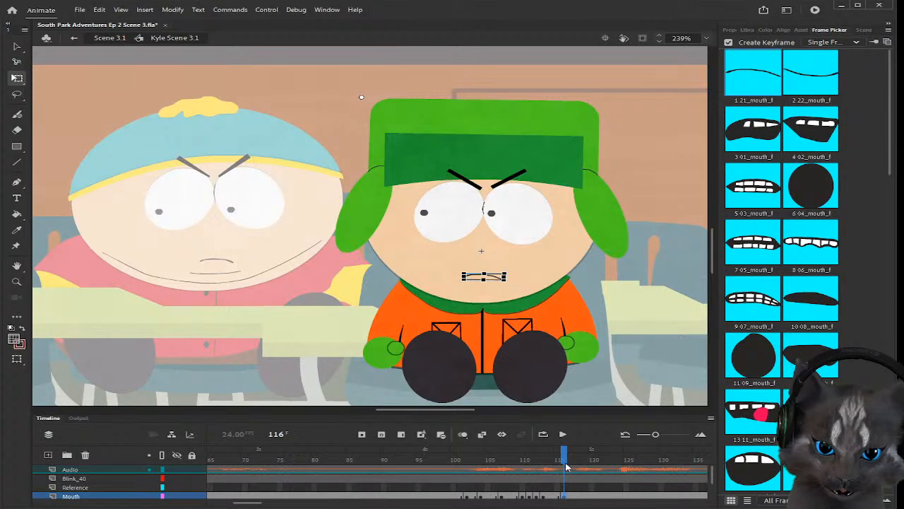
left_click(577, 463)
scroll(577, 480, "down", 1)
left_click(578, 488)
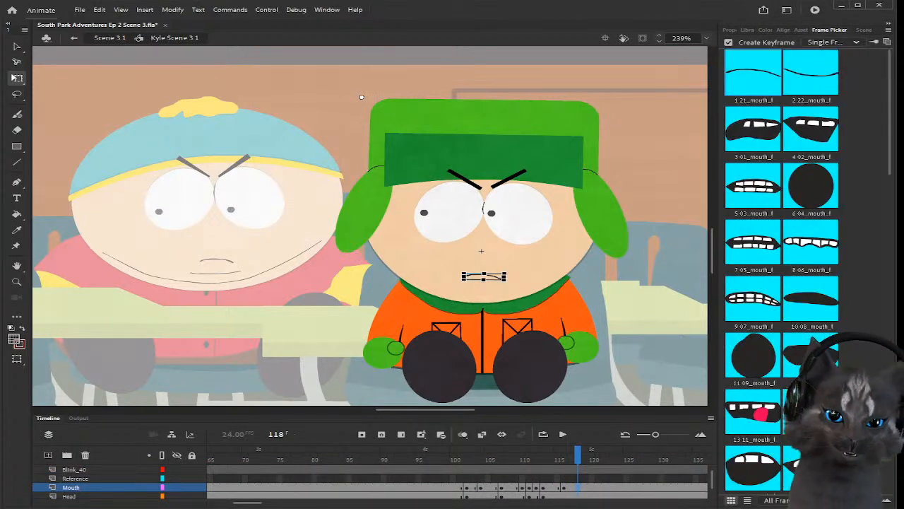
left_click(755, 418)
Step: Check the audio just past frame 118 and keyframe the mouth at frame 119 with the round pose 04_mouth_f
scroll(604, 486, "up", 1)
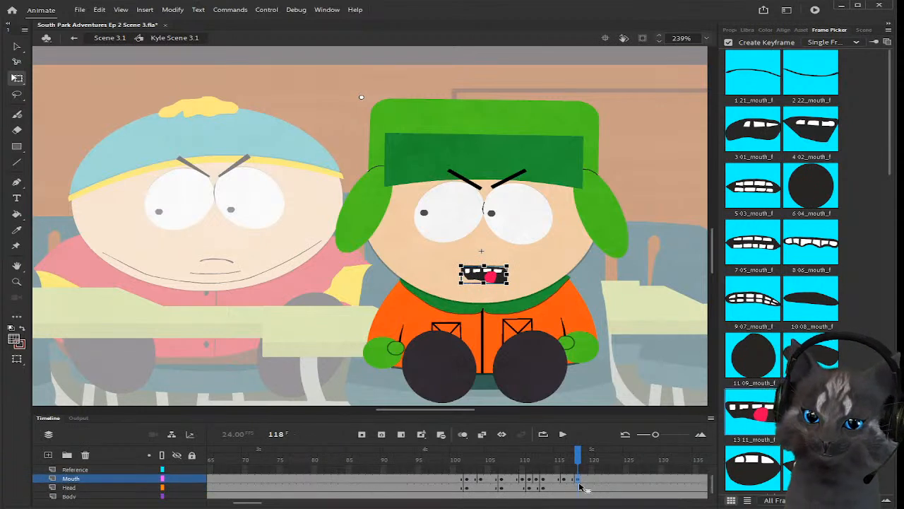
left_click(592, 464)
mouse_move(595, 467)
left_mouse_down()
mouse_move(577, 463)
mouse_move(585, 462)
left_mouse_up()
scroll(585, 482, "down", 1)
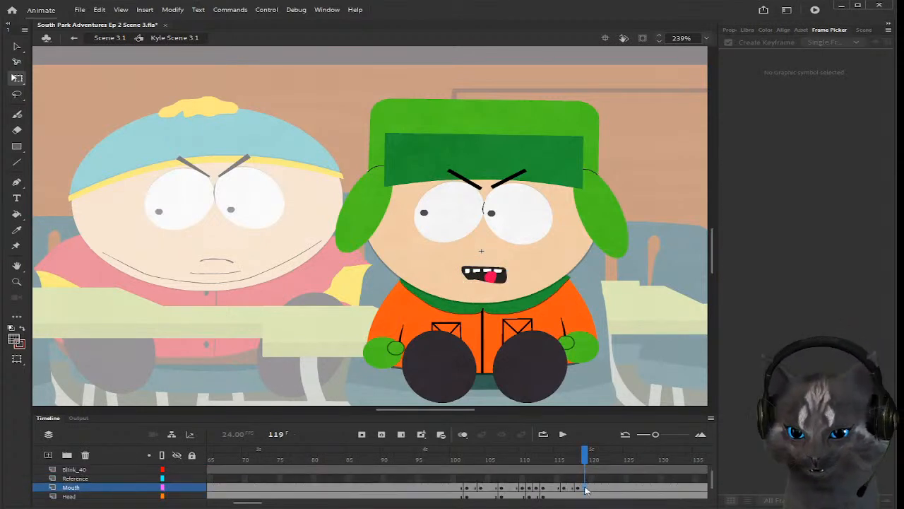
left_click(584, 488)
left_click(812, 195)
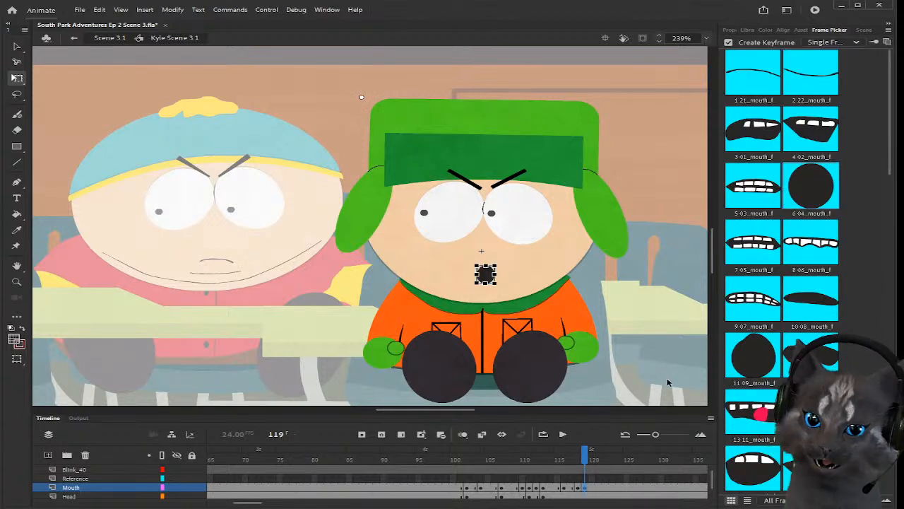
Step: Add a keyframe on the Head layer at frame 119 and move Kyle's head slightly down
scroll(586, 483, "down", 1)
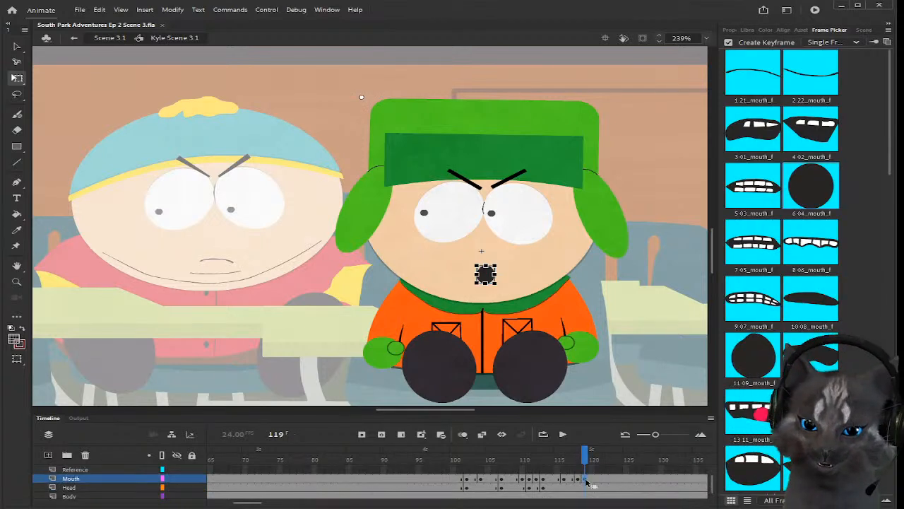
left_click(585, 487)
left_click(585, 487)
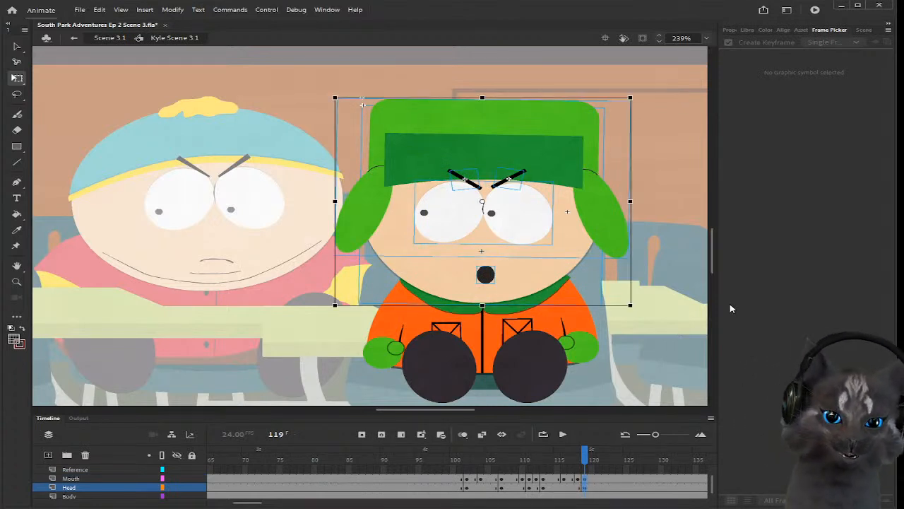
left_click_drag(542, 256, 541, 259)
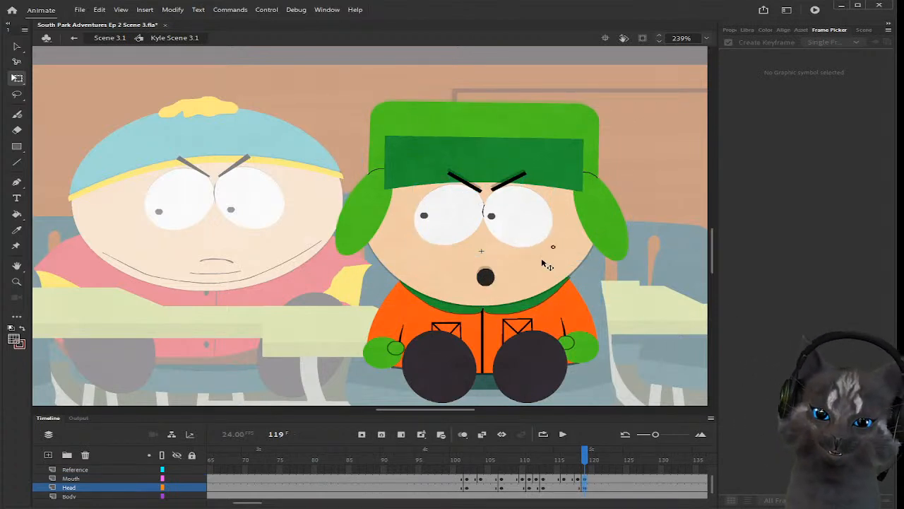
Step: Scrub the audio to frame 122 and keyframe the mouth there with the closed pose 21_mouth_f
mouse_move(586, 463)
left_mouse_down()
mouse_move(558, 463)
mouse_move(586, 463)
left_mouse_up()
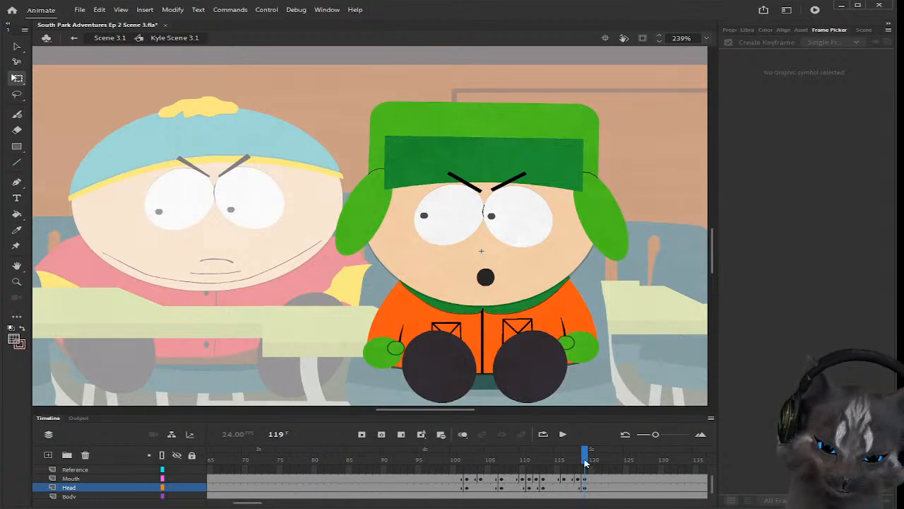
left_click_drag(585, 462, 605, 456)
scroll(599, 466, "up", 2)
scroll(609, 473, "down", 2)
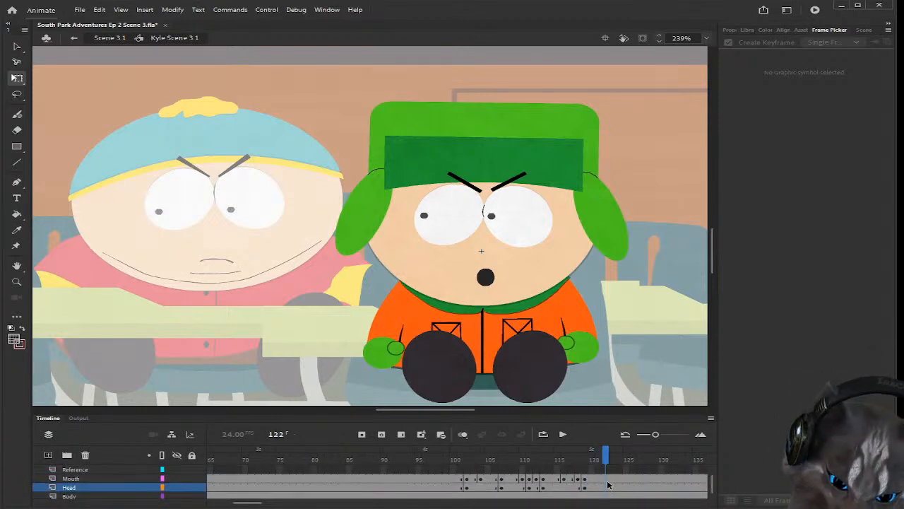
left_click(608, 481)
left_click(753, 70)
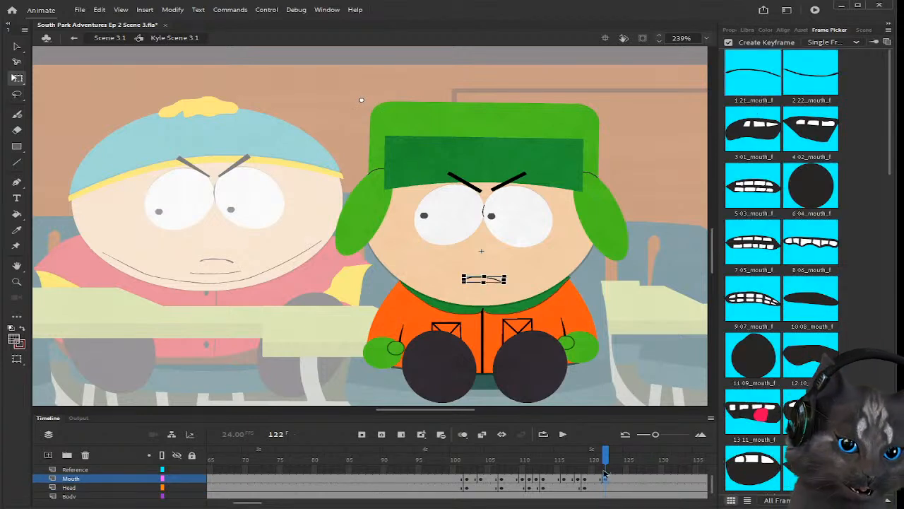
Step: Keyframe Kyle's mouth at frame 124 with the clenched-teeth pose 06_mouth_f and clear the selection
scroll(607, 468, "up", 2)
left_click_drag(607, 459, 618, 458)
scroll(619, 467, "down", 1)
left_click(619, 486)
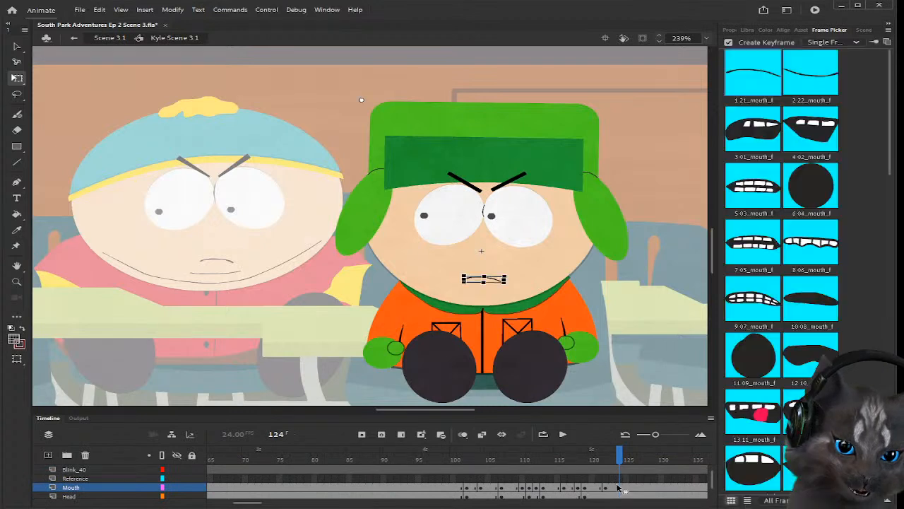
left_click(800, 250)
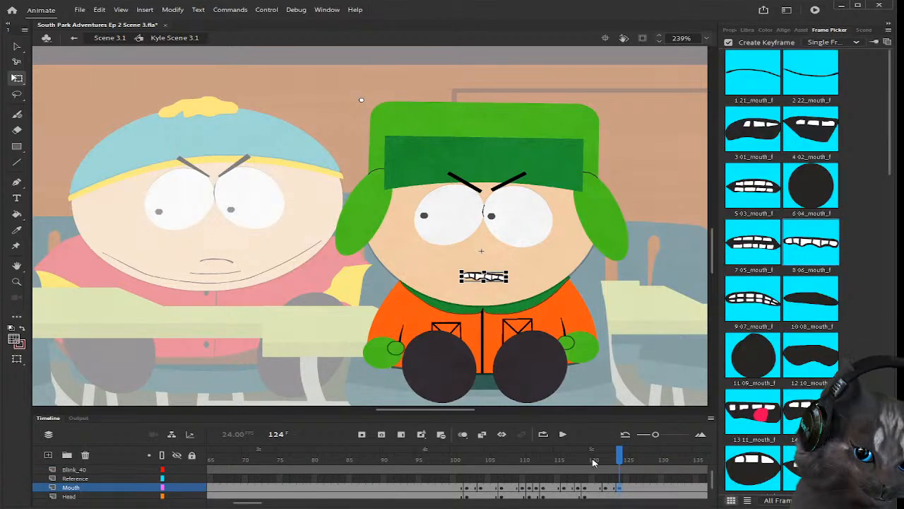
left_click(651, 316)
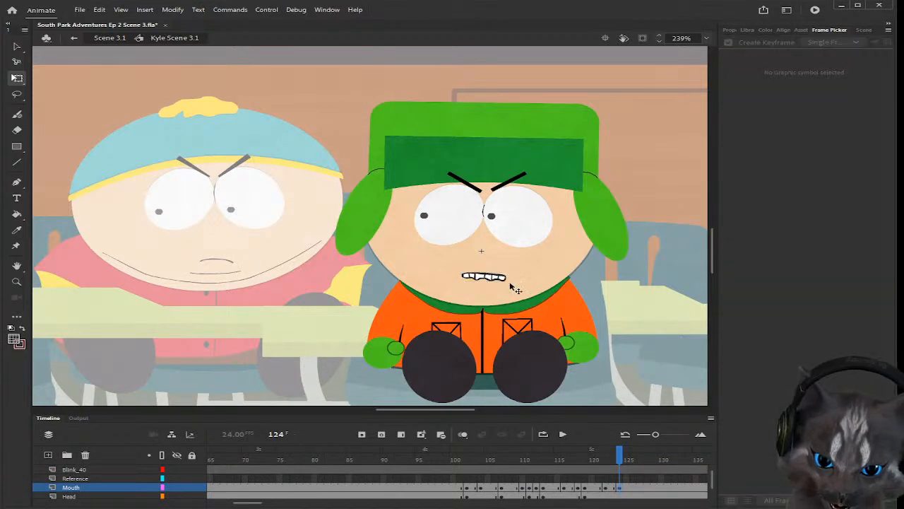
Step: Keyframe Kyle's mouth at frame 125 with the open, toothless pose 10_mouth_f
left_click(625, 455)
left_click(627, 488)
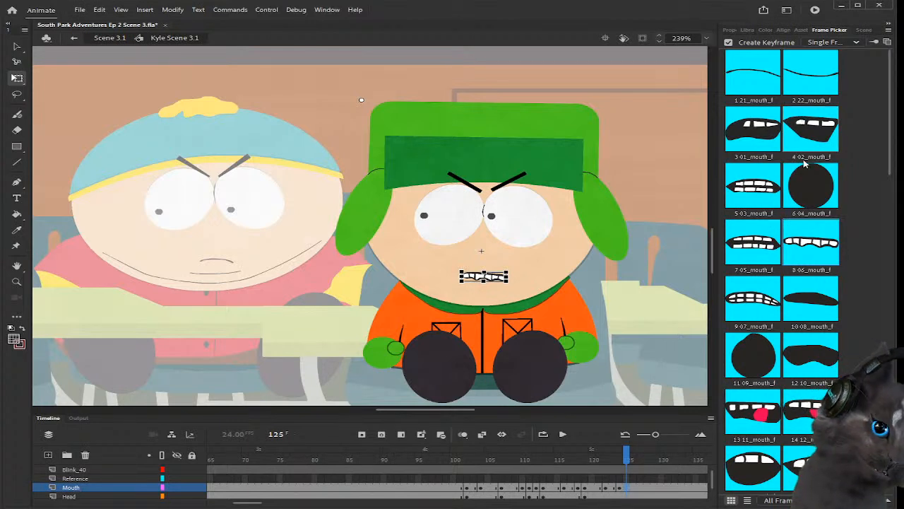
scroll(804, 163, "down", 3)
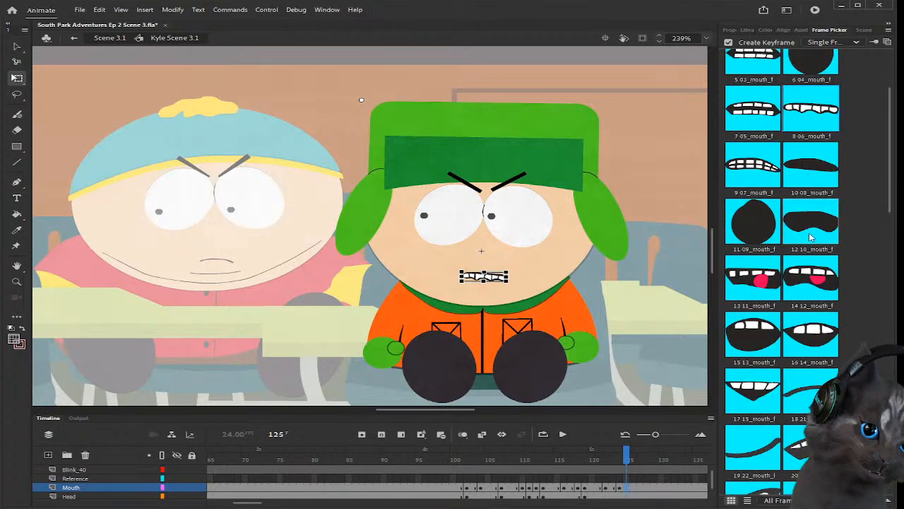
left_click(810, 238)
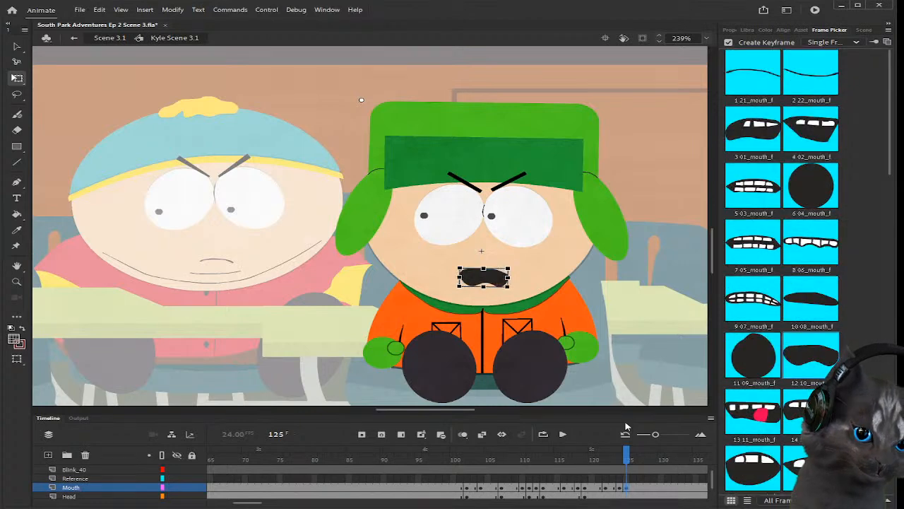
Step: Add a Head keyframe at frame 125, rotate Kyle's head slightly clockwise and nudge it up
mouse_move(624, 455)
left_mouse_down()
mouse_move(606, 456)
mouse_move(627, 460)
left_mouse_up()
scroll(629, 486, "down", 1)
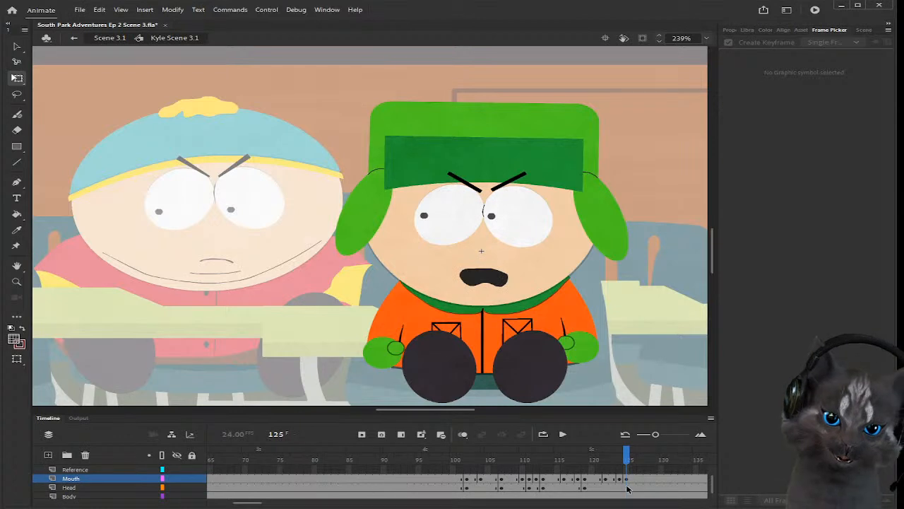
left_click(629, 487)
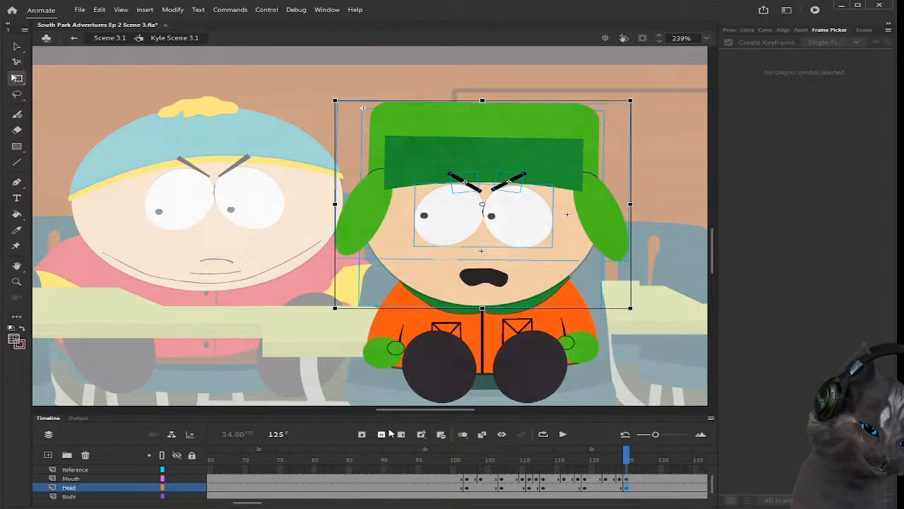
left_click(628, 487)
left_click(629, 487)
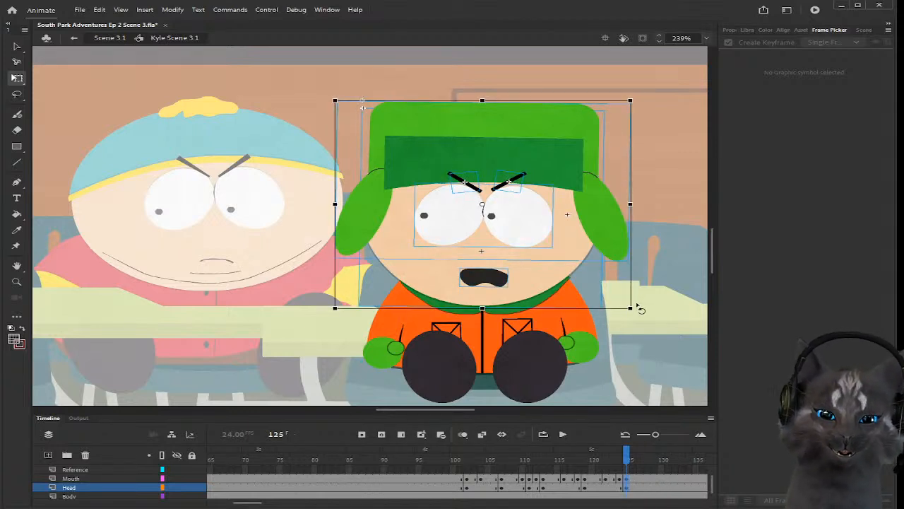
left_click_drag(638, 311, 640, 311)
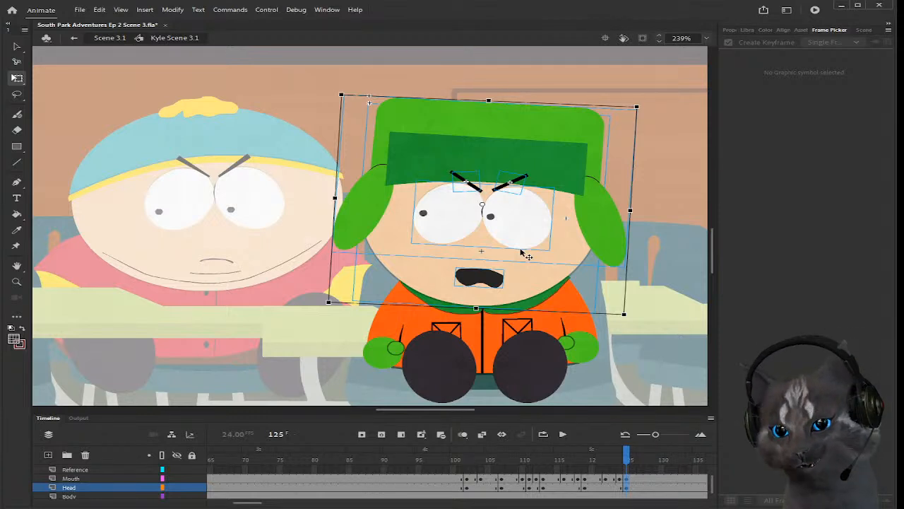
key("Up")
key("Up")
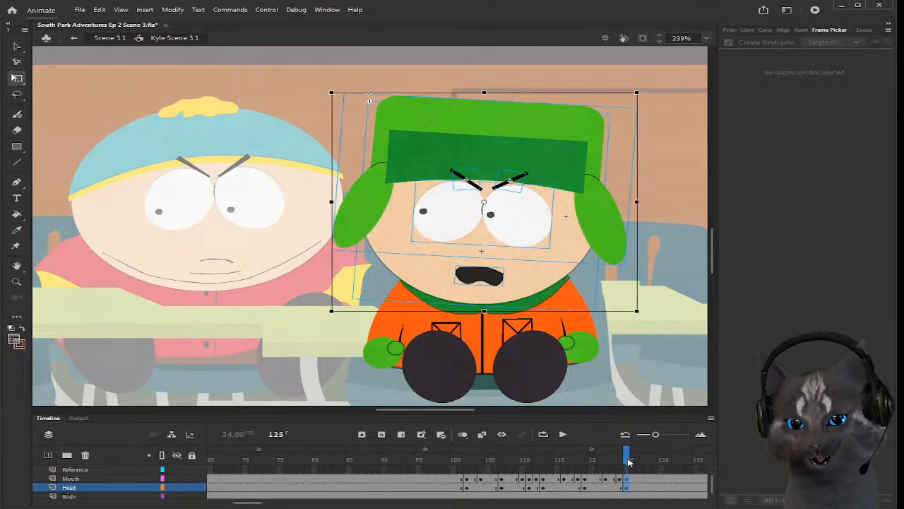
Step: Scrub the audio to frame 128 and keyframe the mouth there with the tongue pose 11_mouth_f
left_click_drag(627, 460, 647, 465)
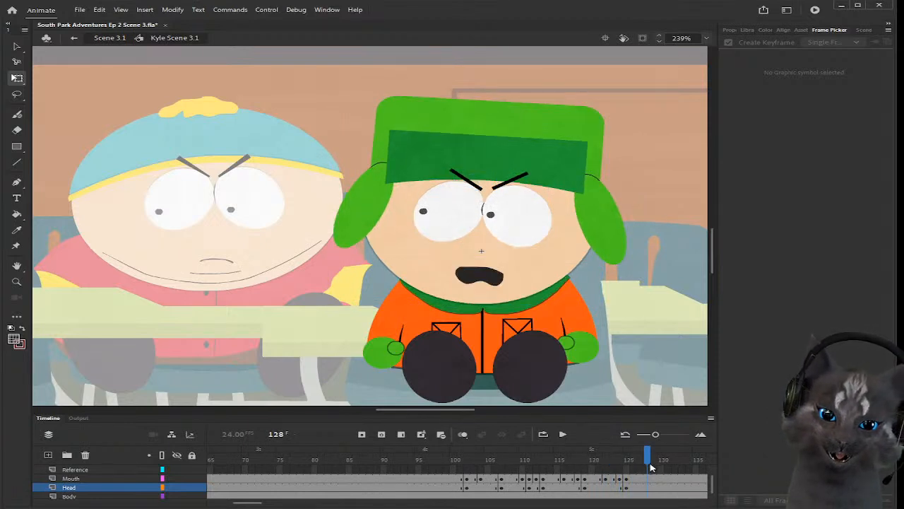
scroll(650, 471, "up", 1)
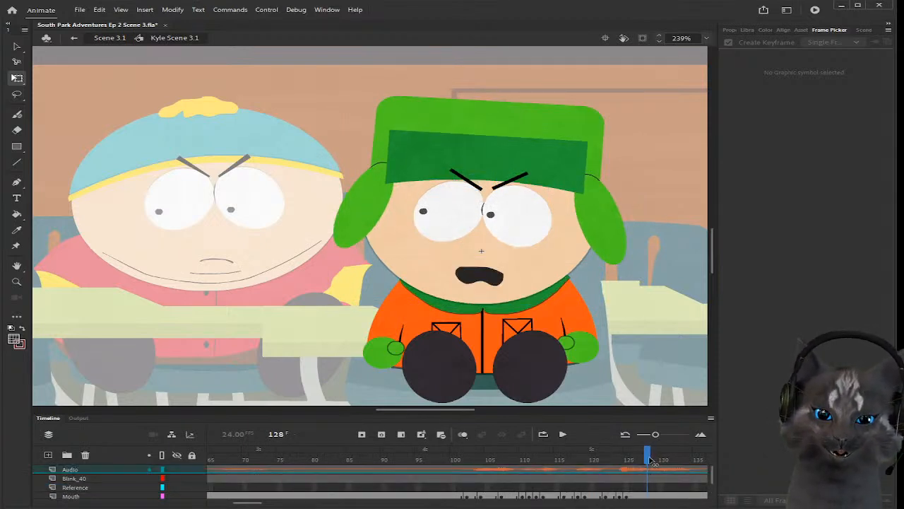
scroll(650, 466, "down", 1)
left_click(649, 488)
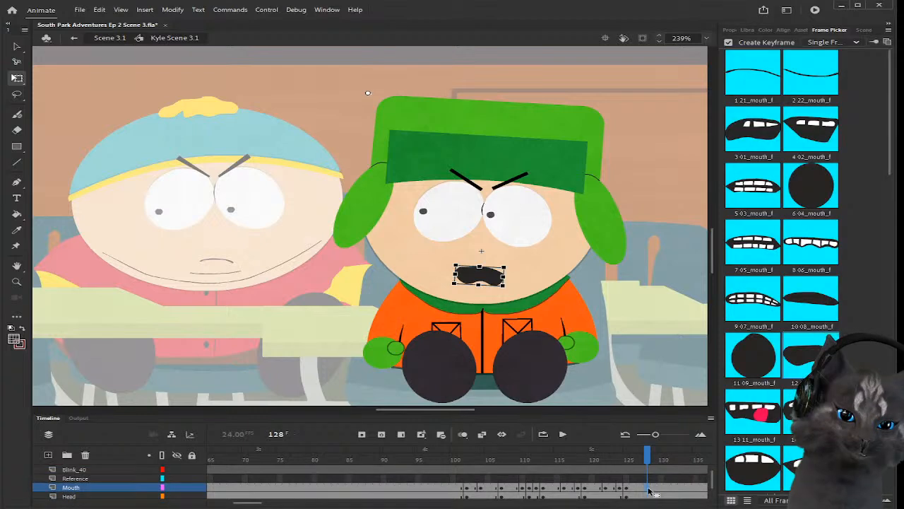
left_click(769, 417)
Step: Keyframe Kyle's mouth at frame 129 with the open, toothless pose 10_mouth_f
mouse_move(649, 461)
left_mouse_down()
mouse_move(599, 465)
mouse_move(654, 469)
left_mouse_up()
left_click(655, 487)
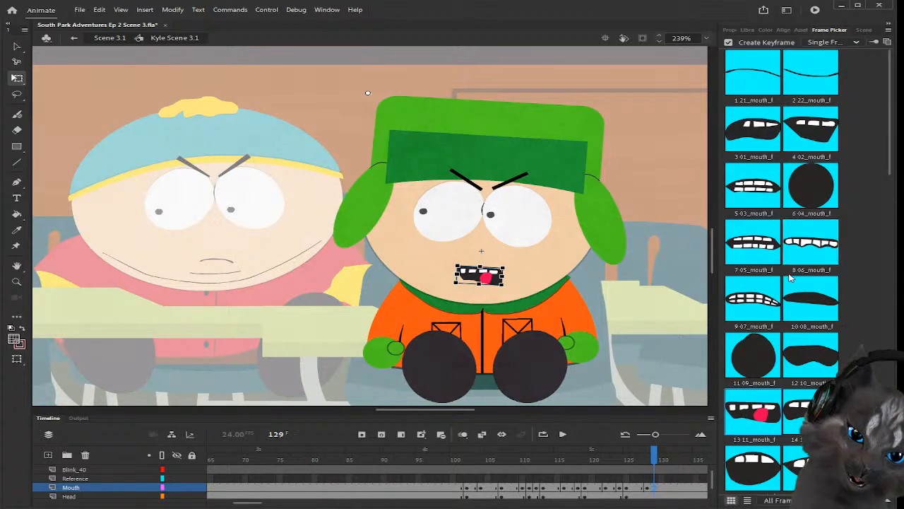
left_click(798, 337)
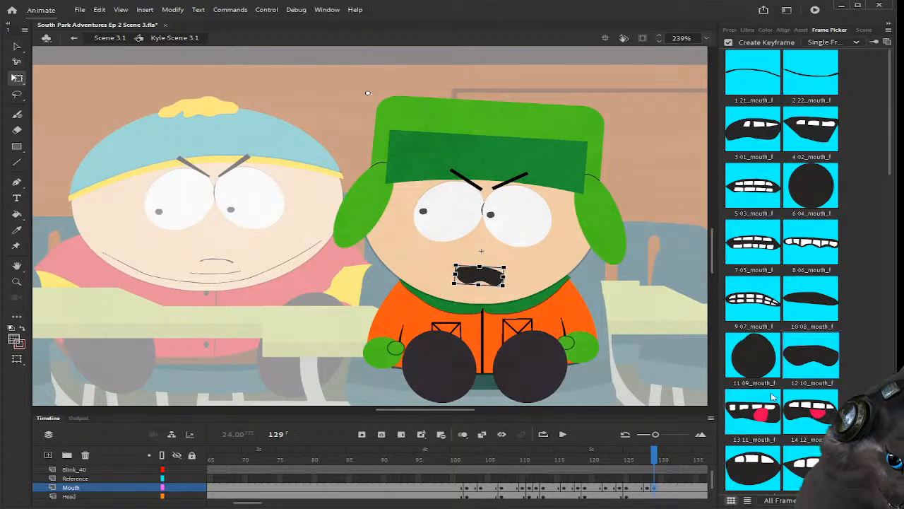
Step: Add a Head keyframe at frame 129, compare it with frame 125, and move the tilted head slightly down
scroll(664, 481, "down", 1)
left_click(654, 487)
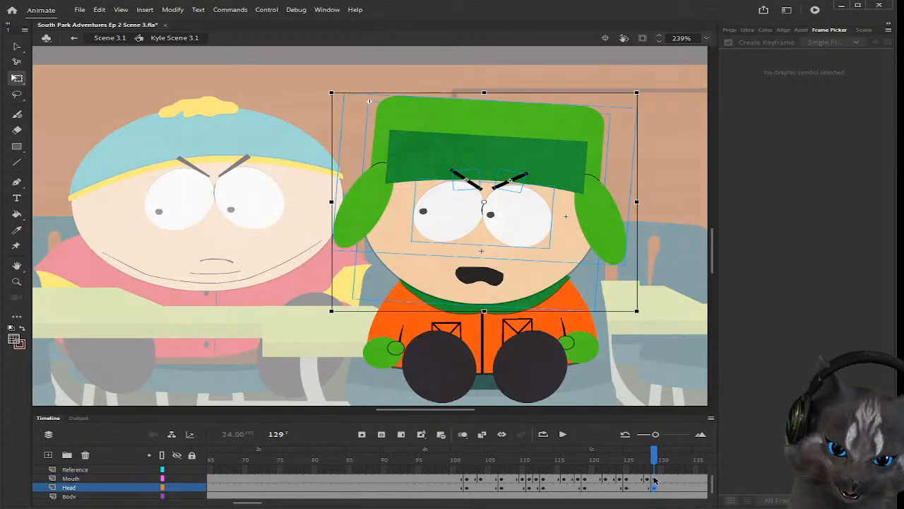
left_click(628, 487)
left_click(613, 489)
left_click(625, 490)
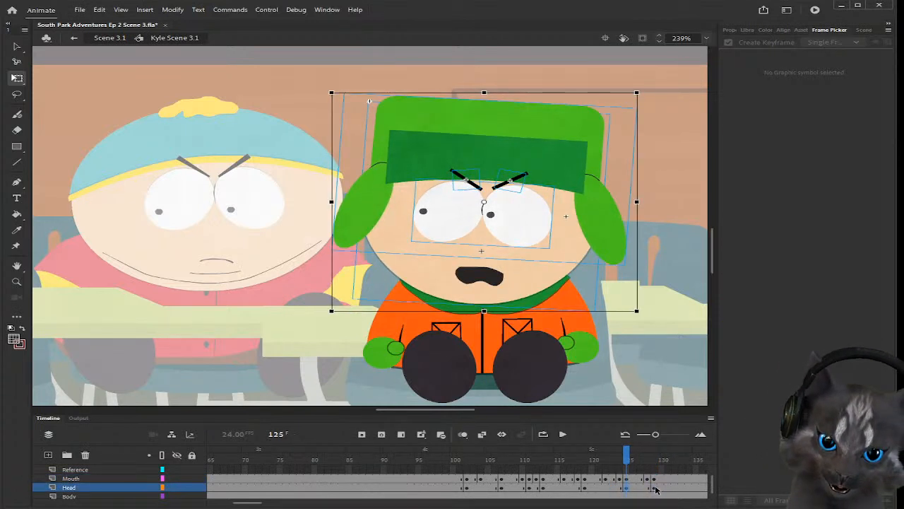
left_click(654, 488)
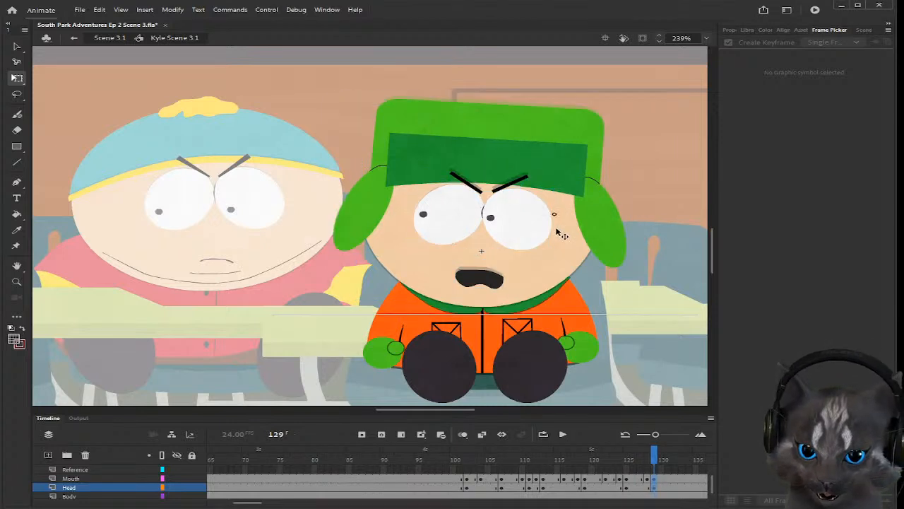
Step: Scrub the audio to frame 135 and keyframe Kyle's mouth there with the clenched-teeth pose 07_mouth_f
left_click(644, 459)
left_click_drag(643, 459, 668, 462)
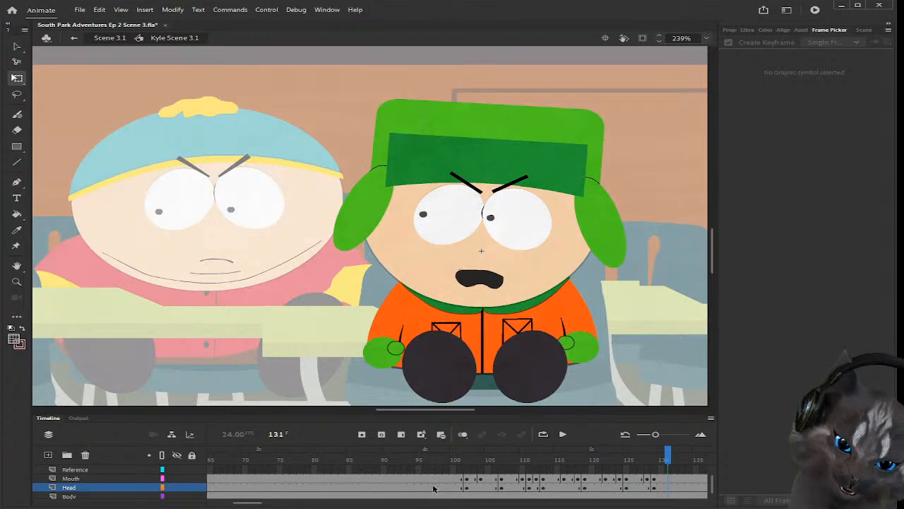
left_click_drag(257, 504, 271, 504)
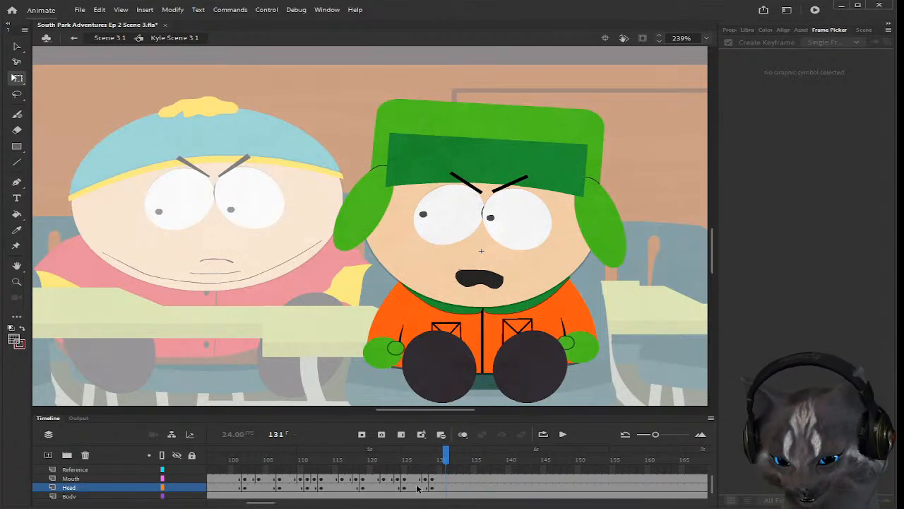
scroll(423, 486, "up", 1)
left_click(452, 459)
left_click_drag(456, 460, 478, 460)
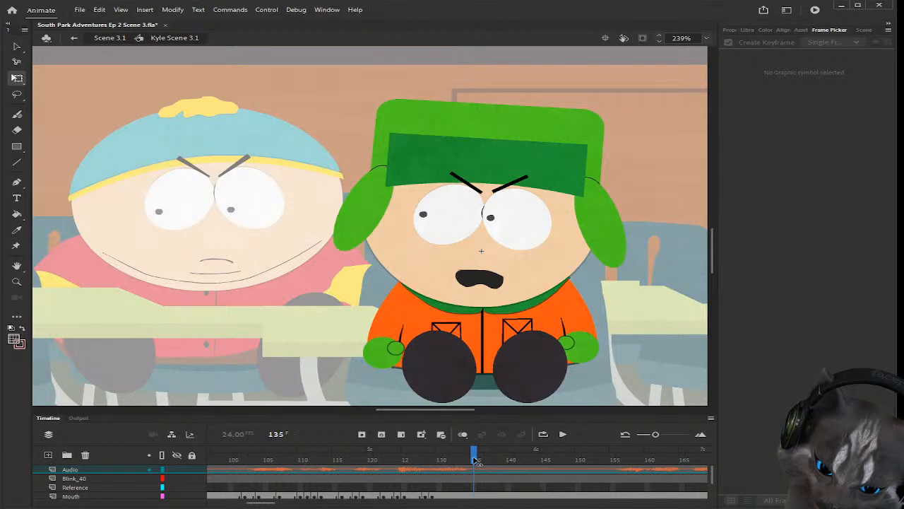
scroll(475, 464, "down", 1)
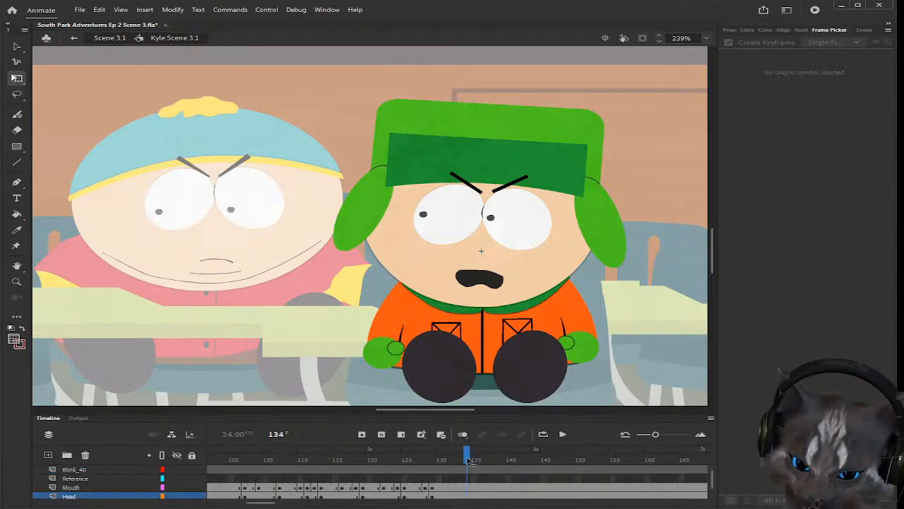
left_click(475, 487)
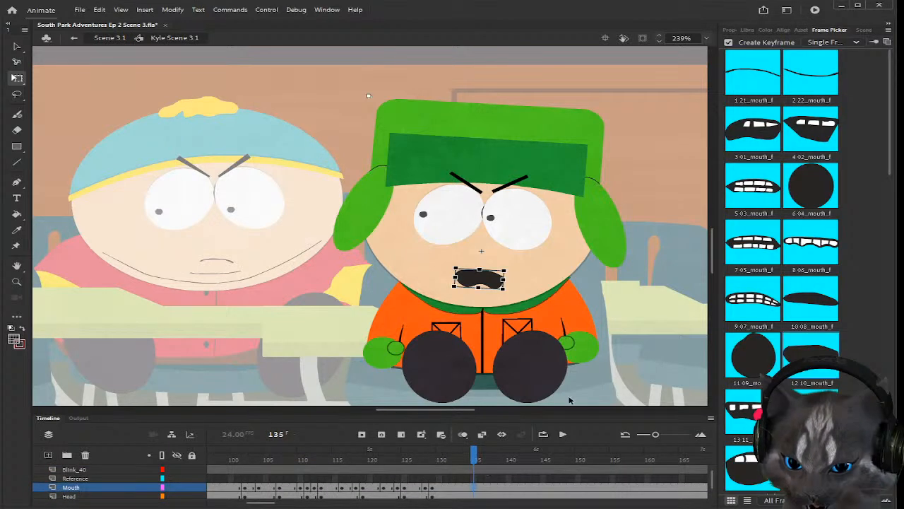
left_click(752, 296)
Step: Keyframe Kyle's mouth at frame 136 with the closed, frowning pose 21_mouth_f
scroll(484, 468, "up", 1)
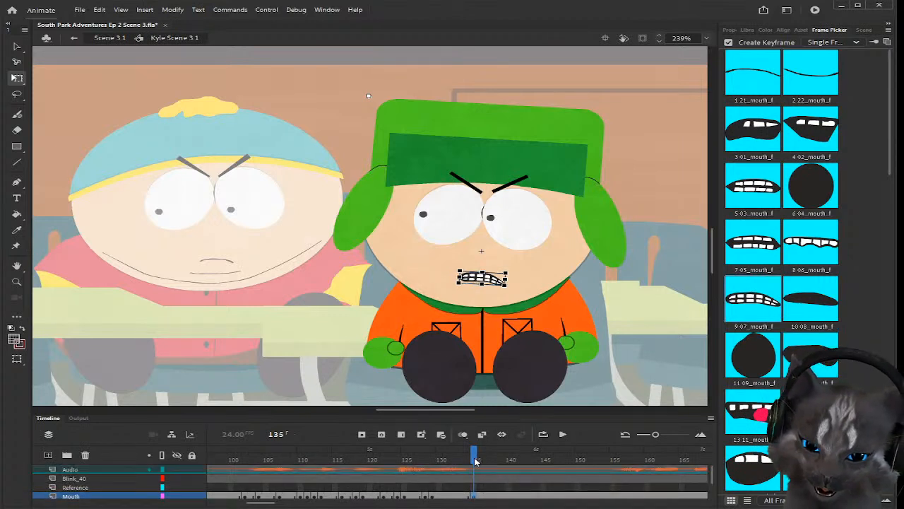
left_click(481, 460)
mouse_move(481, 460)
left_mouse_down()
mouse_move(473, 453)
mouse_move(481, 455)
left_mouse_up()
scroll(484, 467, "down", 1)
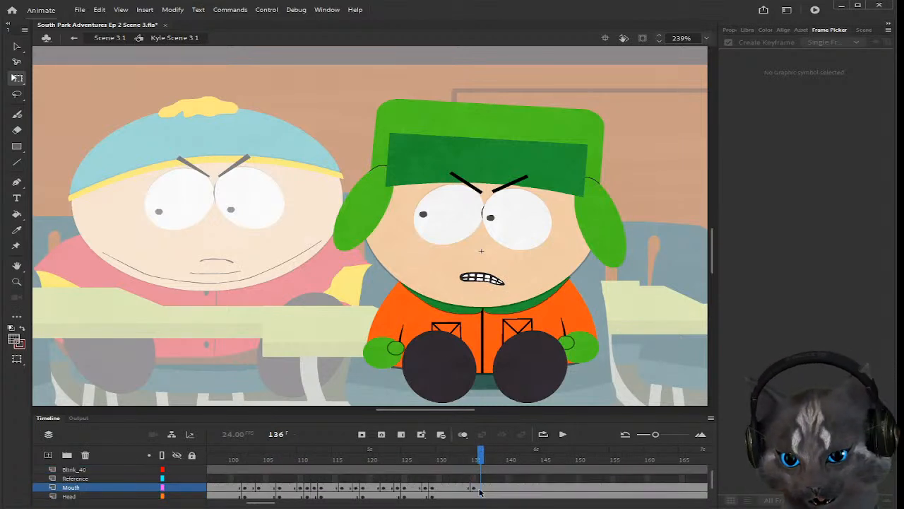
left_click(481, 487)
left_click(740, 69)
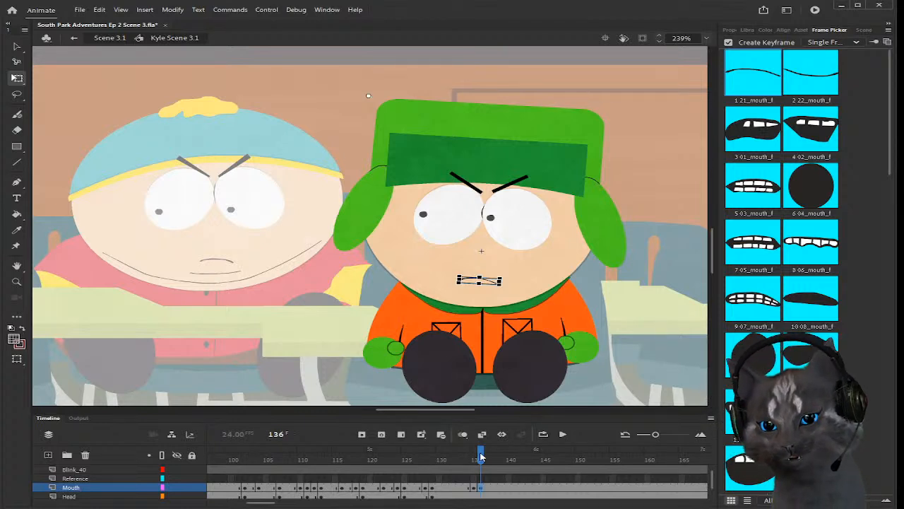
Step: Add Head keyframes at frames 140 and 141
mouse_move(480, 456)
left_mouse_down()
mouse_move(468, 459)
mouse_move(487, 461)
left_mouse_up()
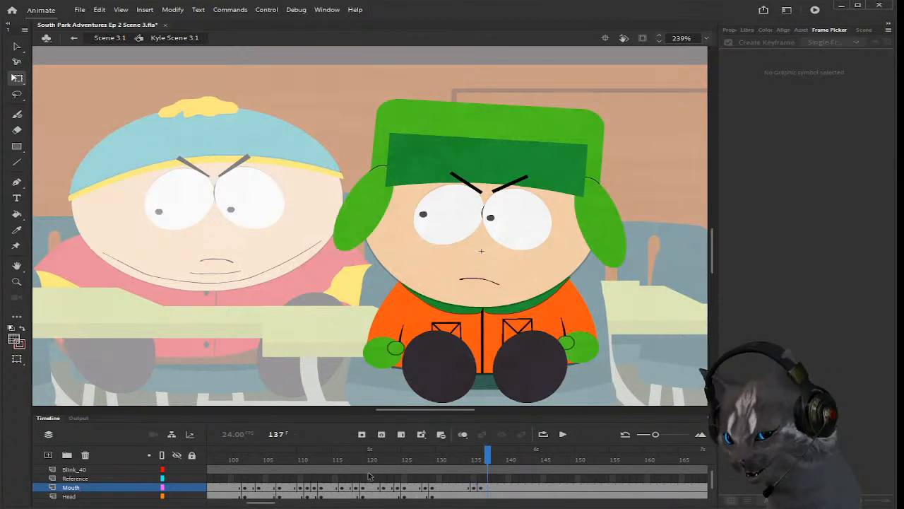
left_click(513, 465)
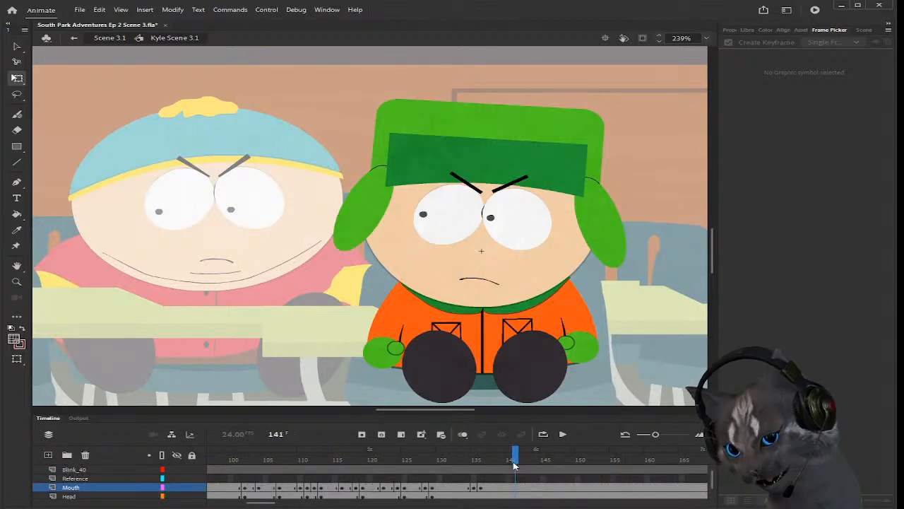
scroll(505, 479, "down", 1)
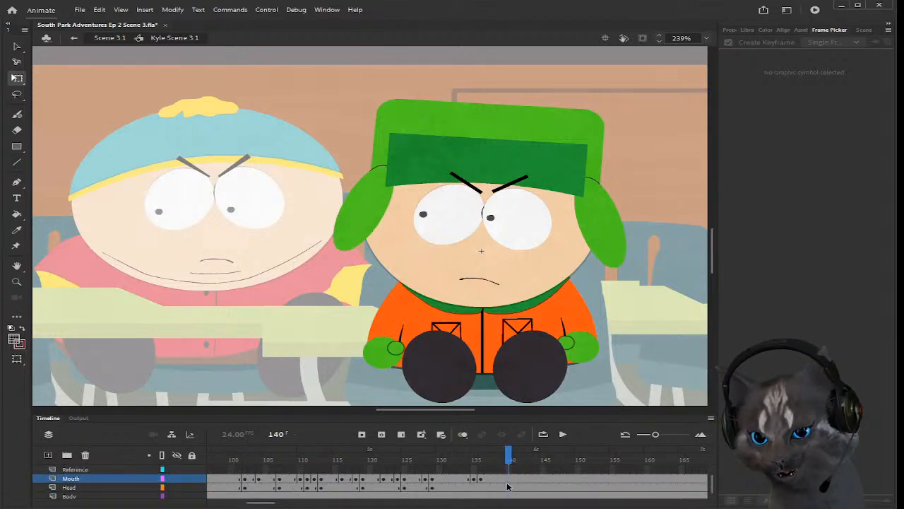
left_click(508, 486)
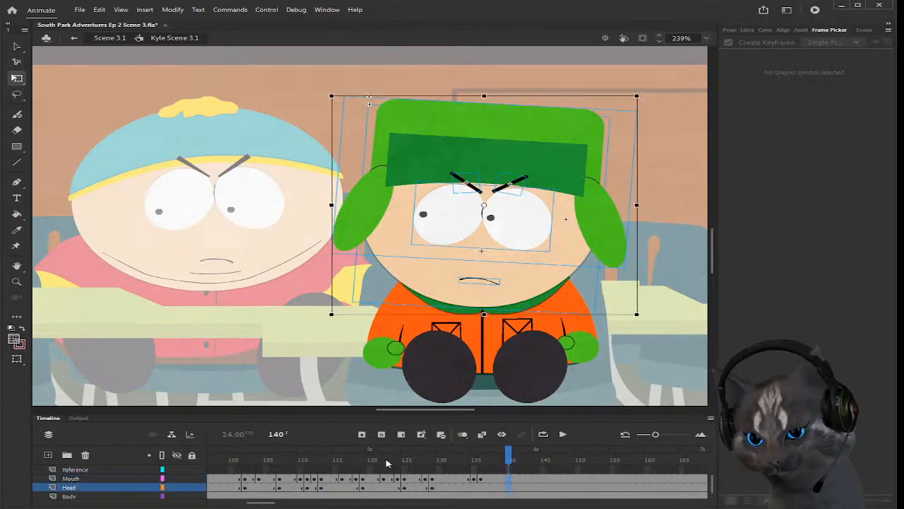
left_click(513, 486)
left_click(521, 486)
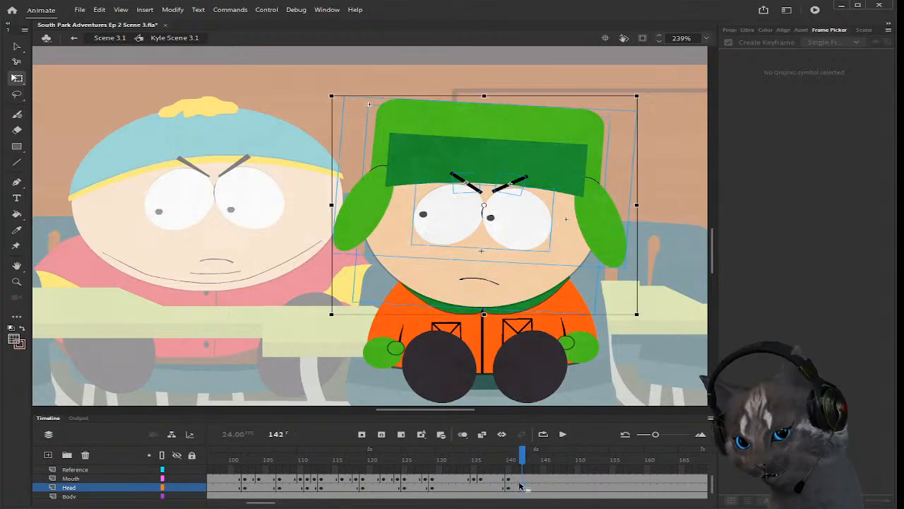
left_click(514, 486)
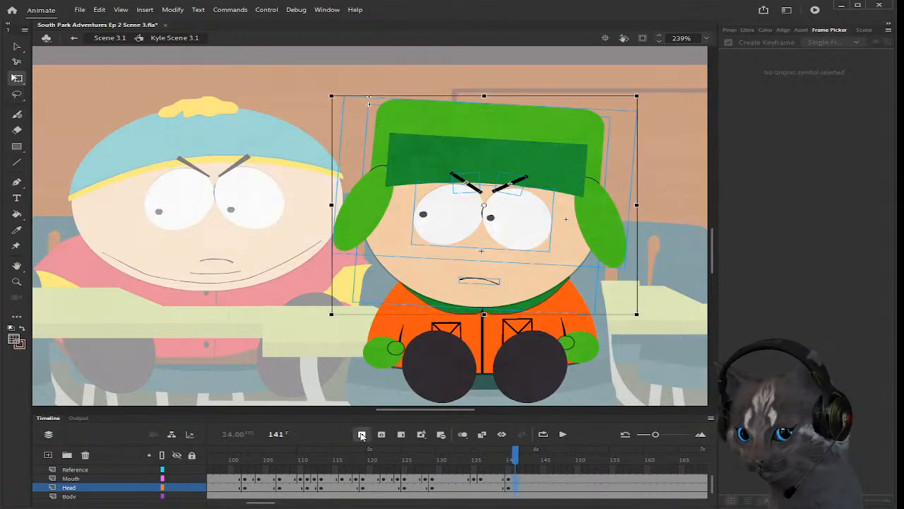
left_click(361, 434)
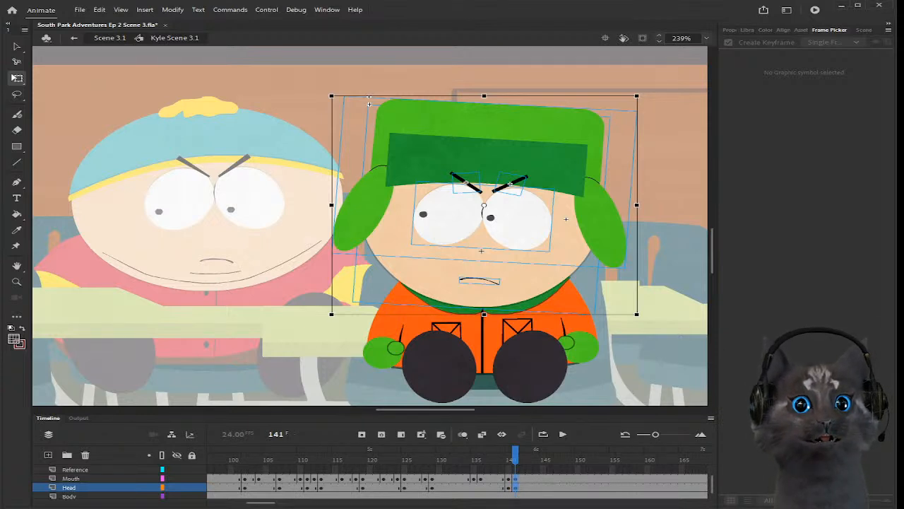
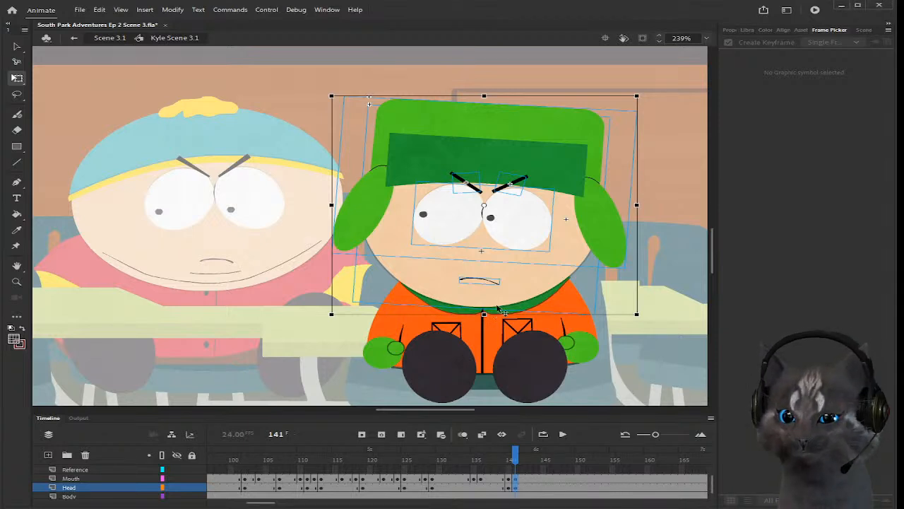
Step: At frame 140, switch Kyle's eyes to the closed blink pose, nudge the head slightly down, and compare it with frame 141
left_click(509, 487)
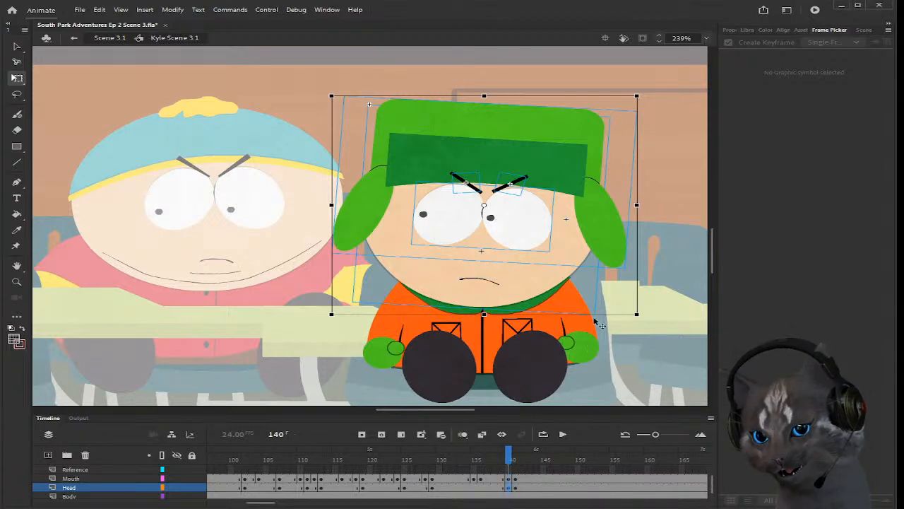
left_click(583, 247)
left_click(539, 226)
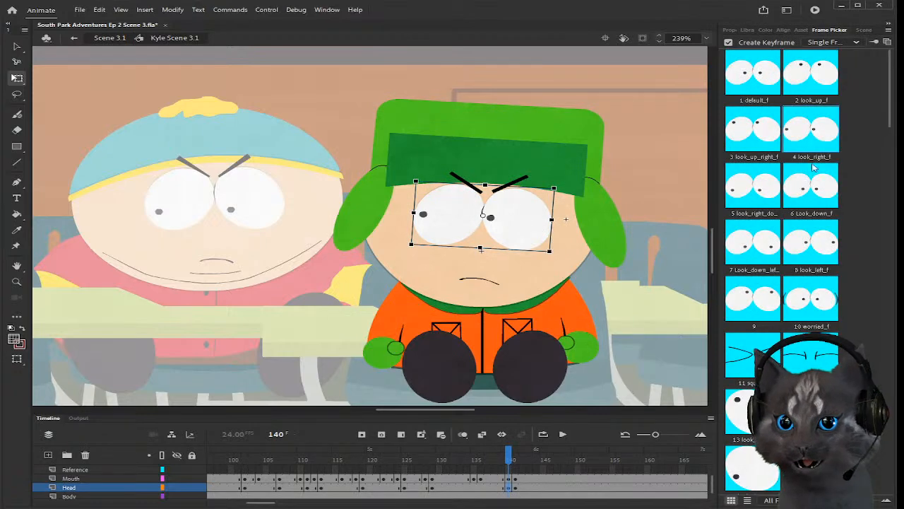
scroll(817, 144, "down", 5)
scroll(782, 211, "down", 3)
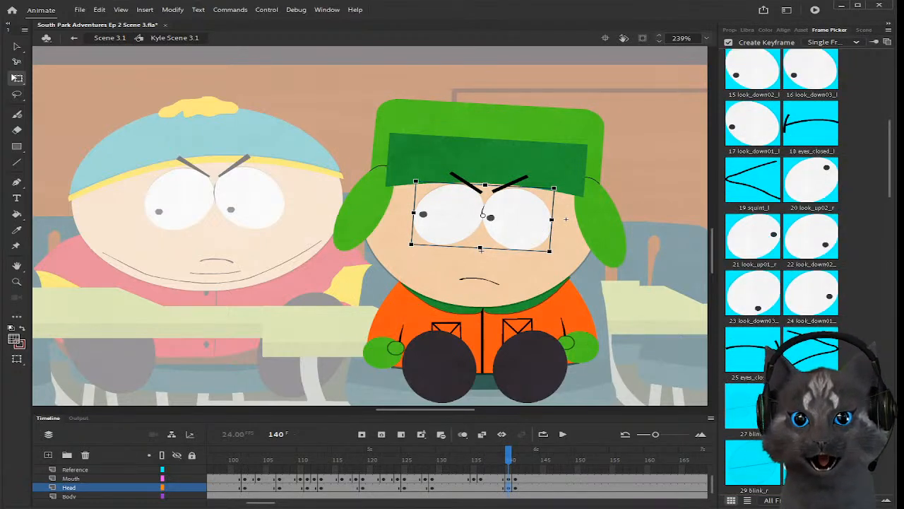
left_click(678, 326)
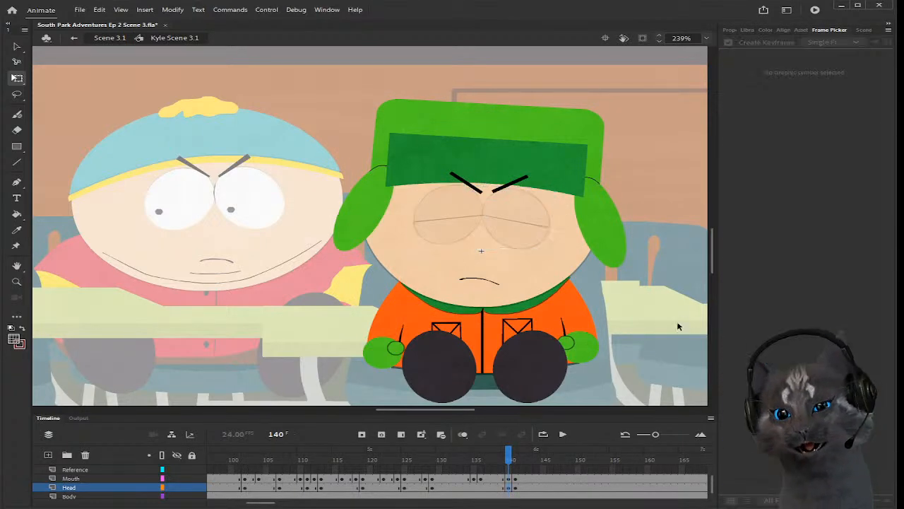
left_click(509, 486)
scroll(489, 241, "up", 1)
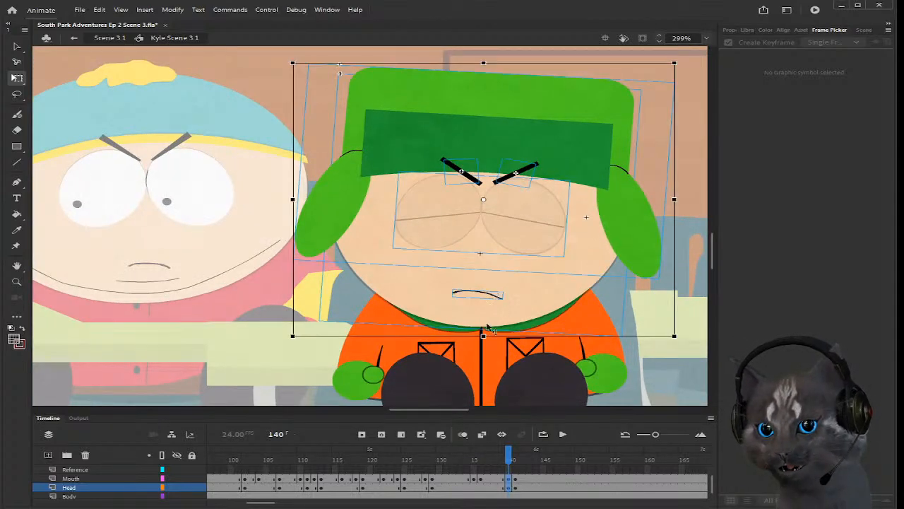
left_click(512, 456)
mouse_move(511, 456)
left_mouse_down()
mouse_move(501, 456)
mouse_move(516, 456)
left_mouse_up()
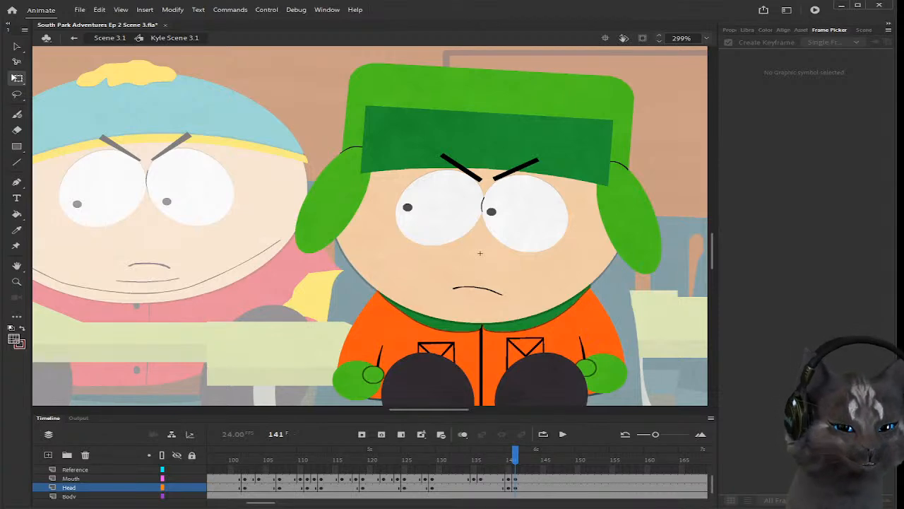
Step: Examine the classroom and the other characters around Kyle at frame 141
scroll(395, 353, "down", 5)
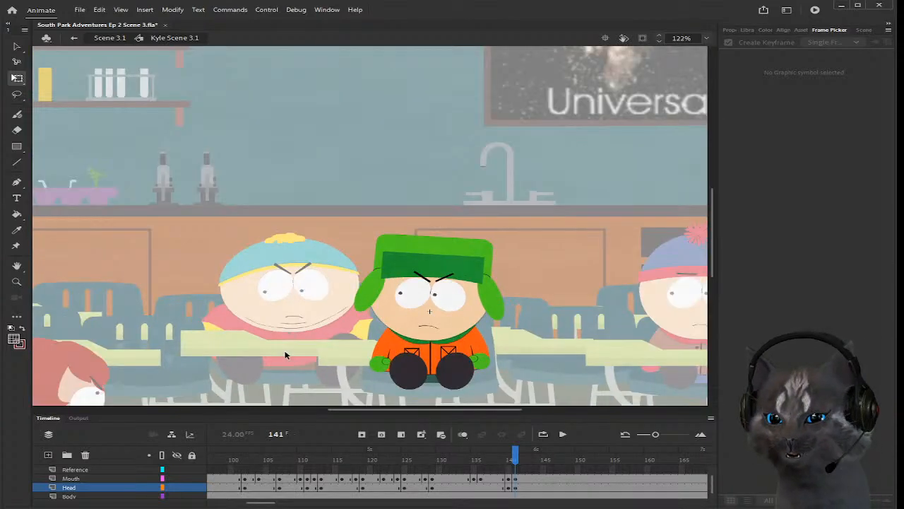
scroll(254, 352, "down", 3)
scroll(141, 366, "up", 4)
scroll(233, 345, "down", 3)
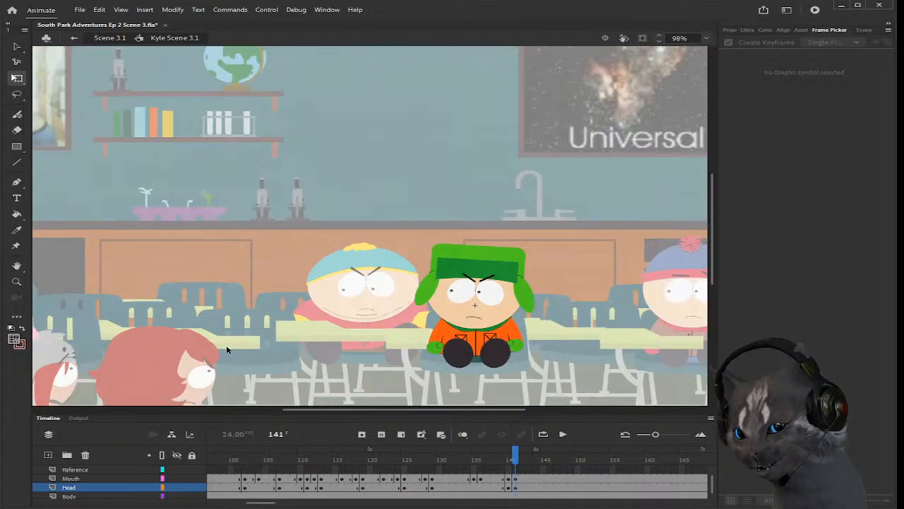
scroll(230, 347, "up", 1)
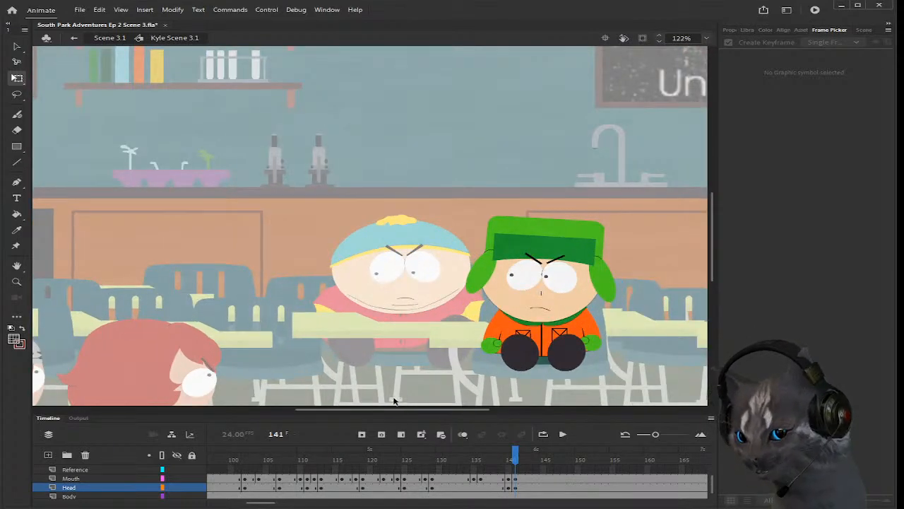
scroll(392, 397, "left", 5)
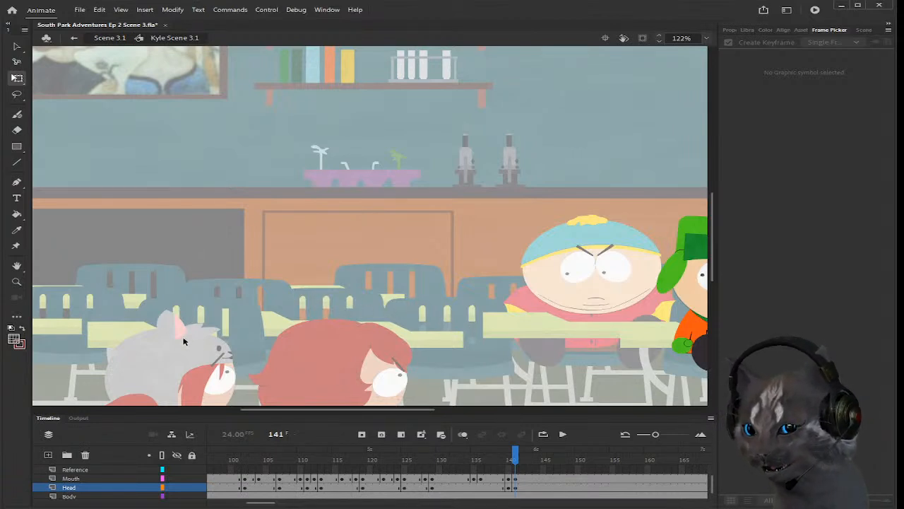
left_click_drag(398, 412, 494, 410)
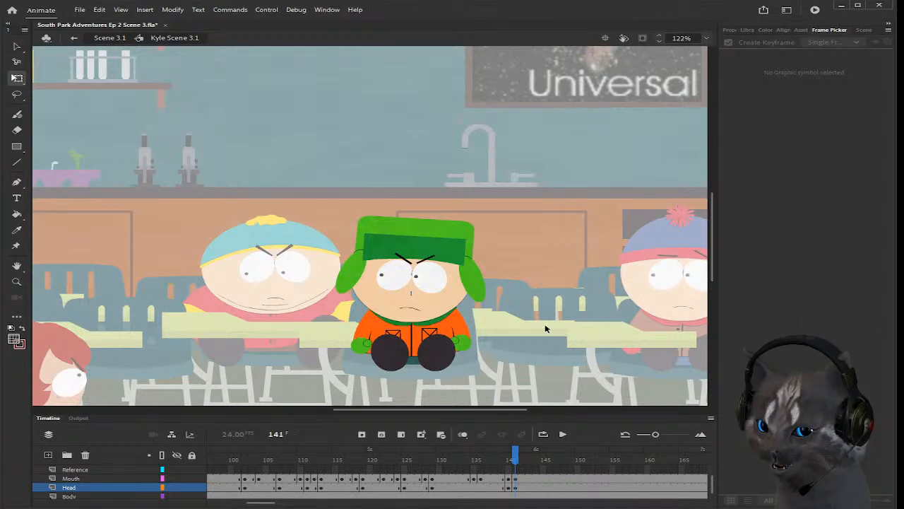
mouse_move(516, 461)
left_mouse_down()
mouse_move(508, 462)
mouse_move(517, 462)
left_mouse_up()
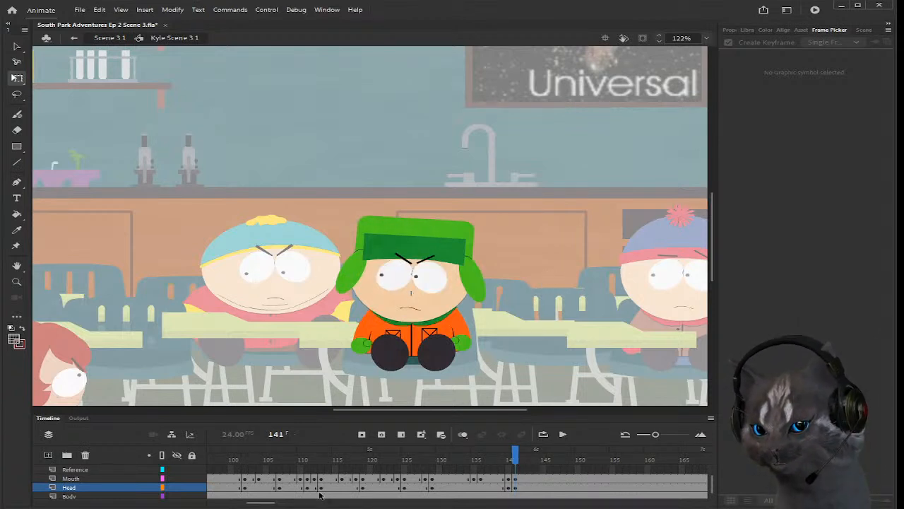
Step: Play back Kyle's dialogue from frame 100 and again from frame 89 to review the lip-sync, head movement and blink
left_click_drag(252, 500, 247, 501)
left_click(304, 465)
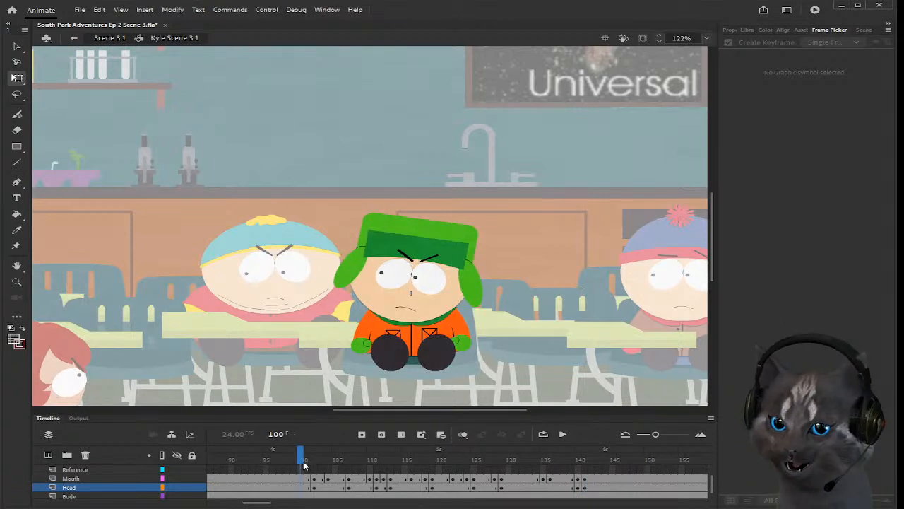
key("Return")
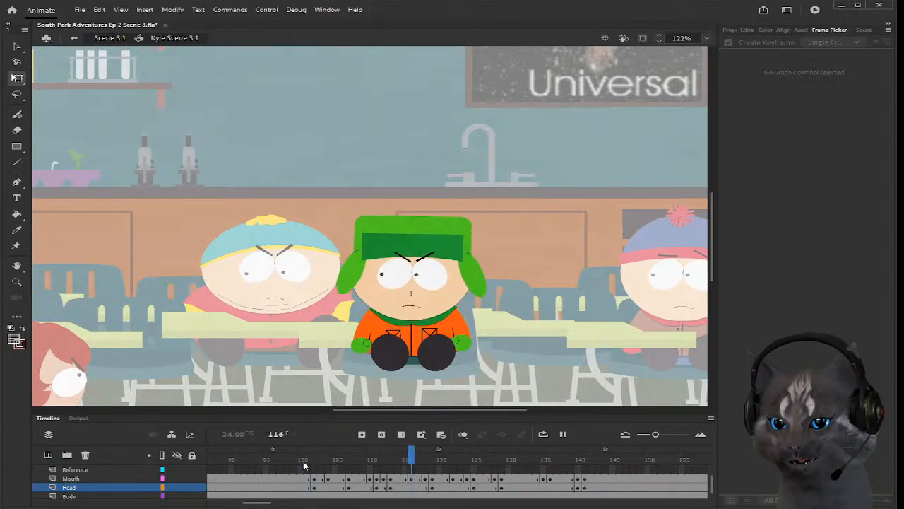
key("Return")
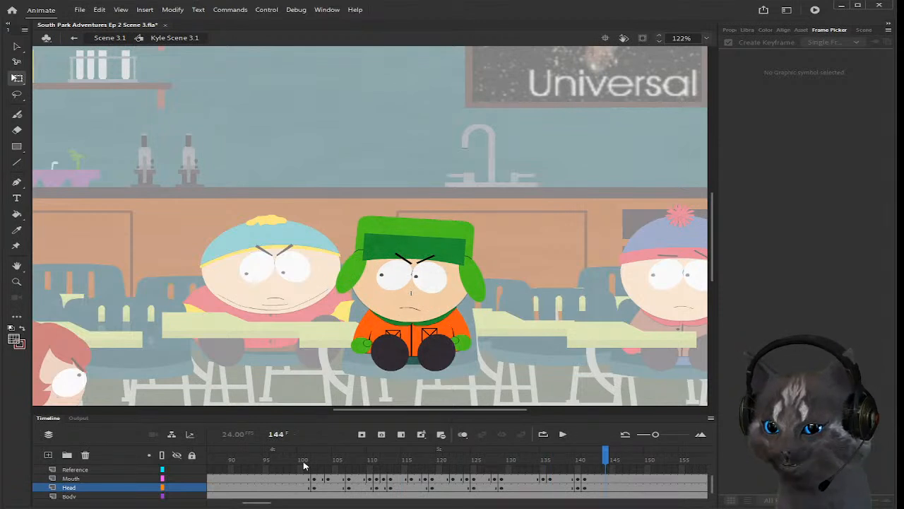
left_click(301, 460)
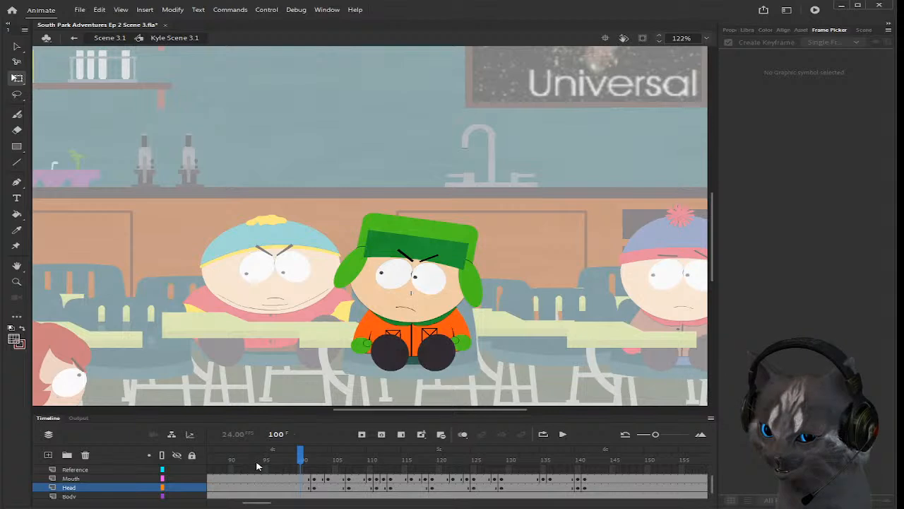
left_click(225, 459)
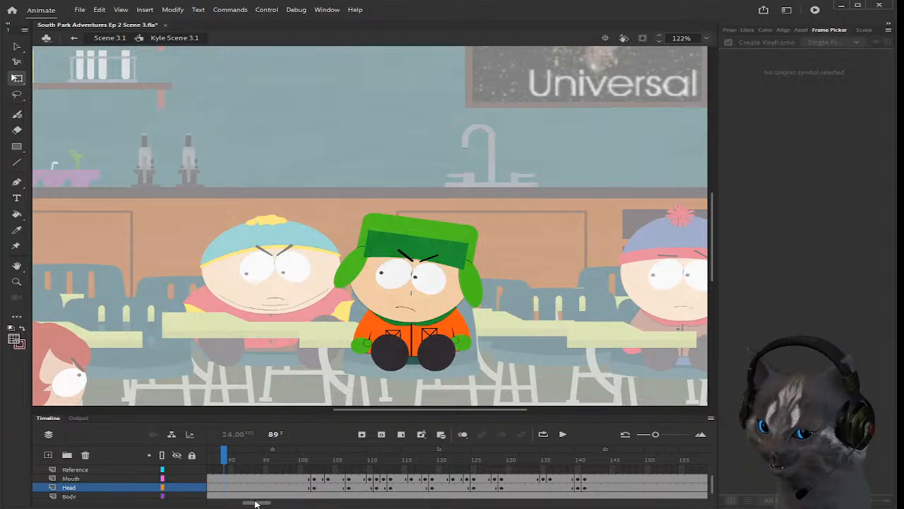
key("Return")
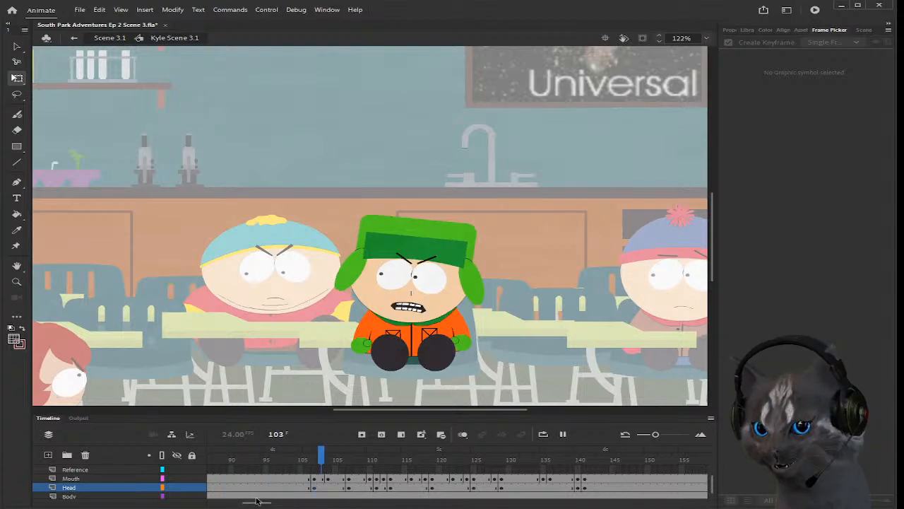
key("Return")
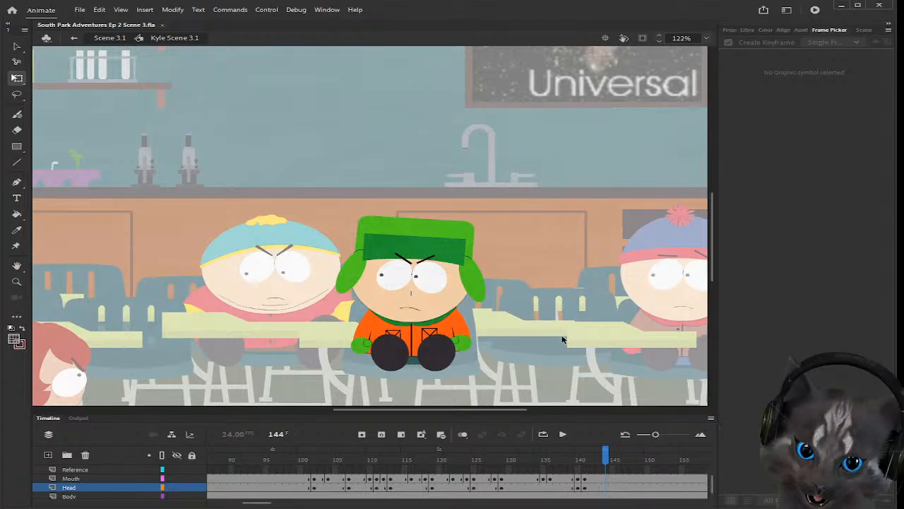
Step: Leave Kyle's symbol and open Cartman's symbol in Scene 3.1 for editing
double_click(567, 333)
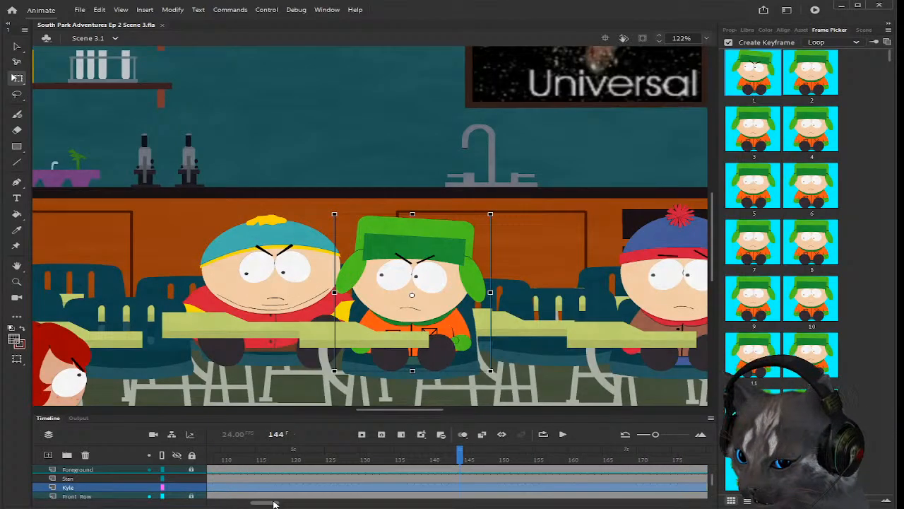
scroll(244, 314, "down", 3)
scroll(198, 327, "up", 3)
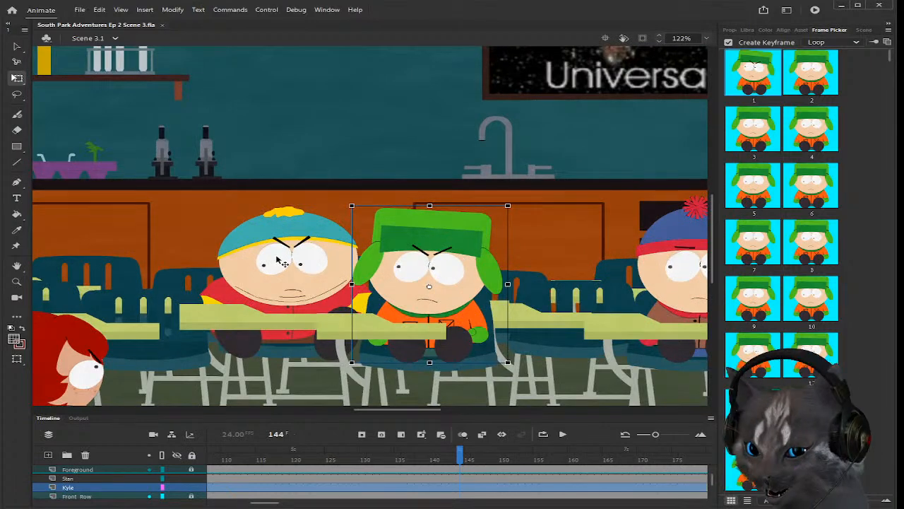
left_click(290, 258)
double_click(290, 258)
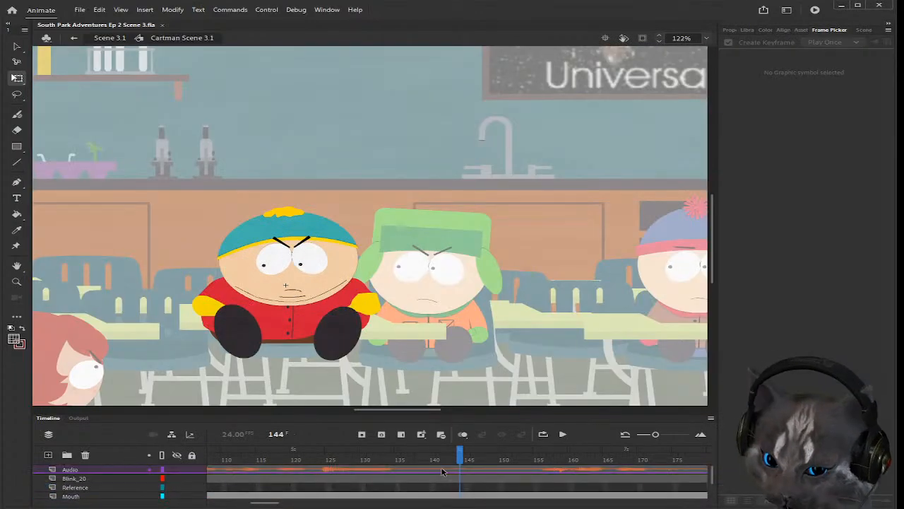
Step: Add keyframes at frame 101 on Cartman's Mouth and Head layers, at the start of the dialogue audio
left_click(351, 473)
left_click_drag(262, 502, 249, 502)
mouse_move(357, 461)
left_mouse_down()
mouse_move(384, 460)
mouse_move(363, 460)
left_mouse_up()
scroll(363, 463, "down", 1)
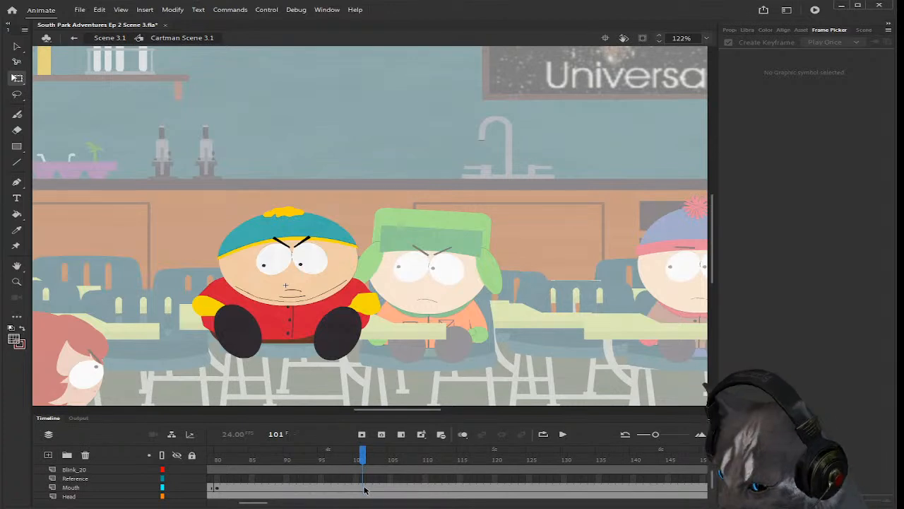
left_click(363, 496)
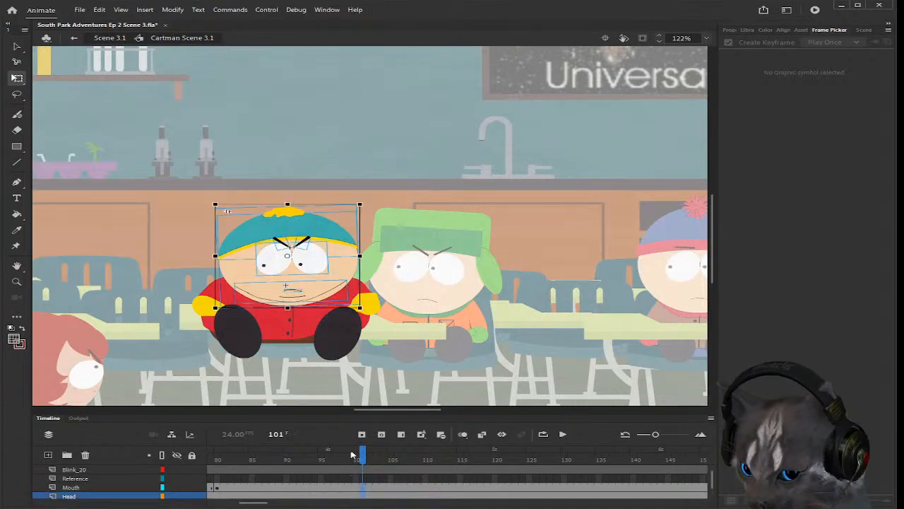
scroll(442, 328, "up", 1)
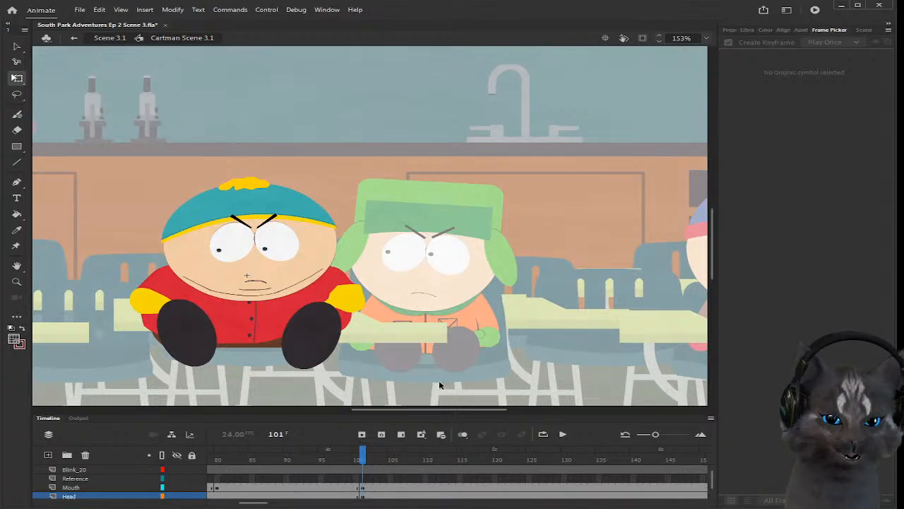
Step: Move Cartman's Mouth and Head keyframes from frame 101 to frame 120
scroll(361, 487, "up", 1)
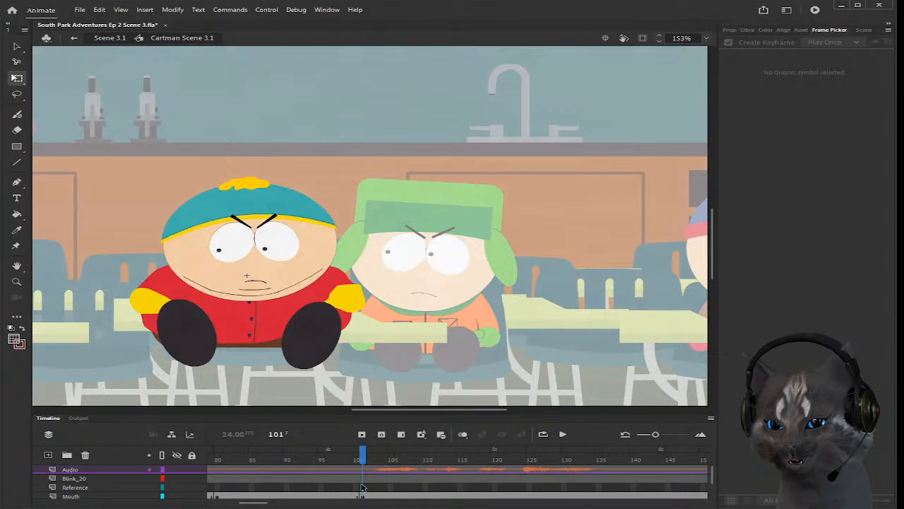
scroll(361, 487, "down", 2)
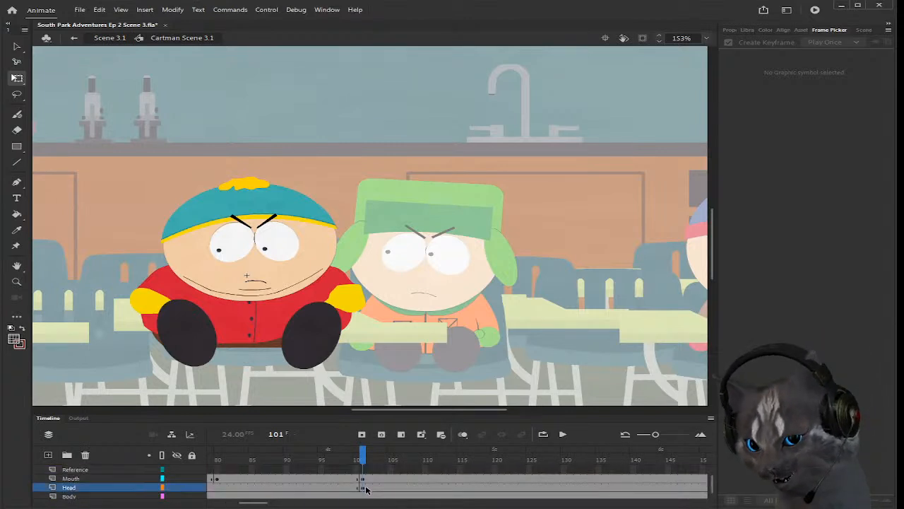
left_click(363, 487)
left_click(365, 460)
left_click_drag(365, 459, 503, 467)
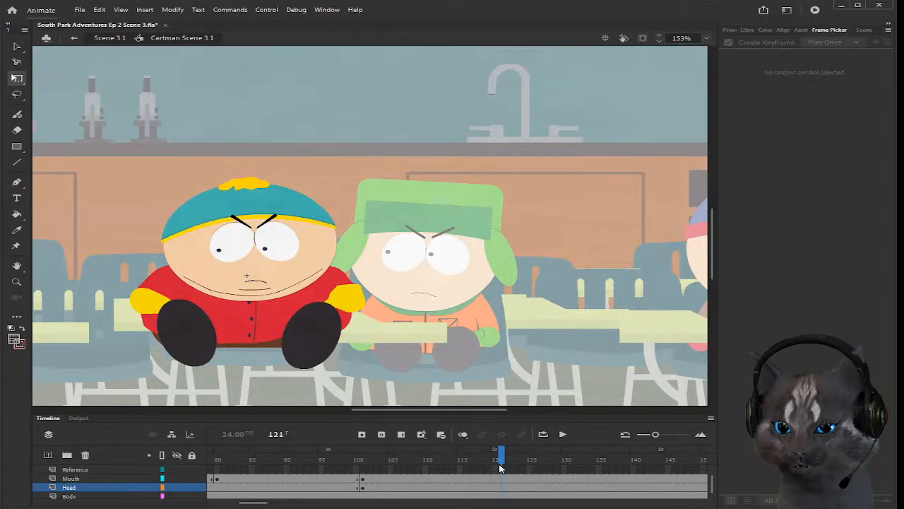
left_click(362, 487)
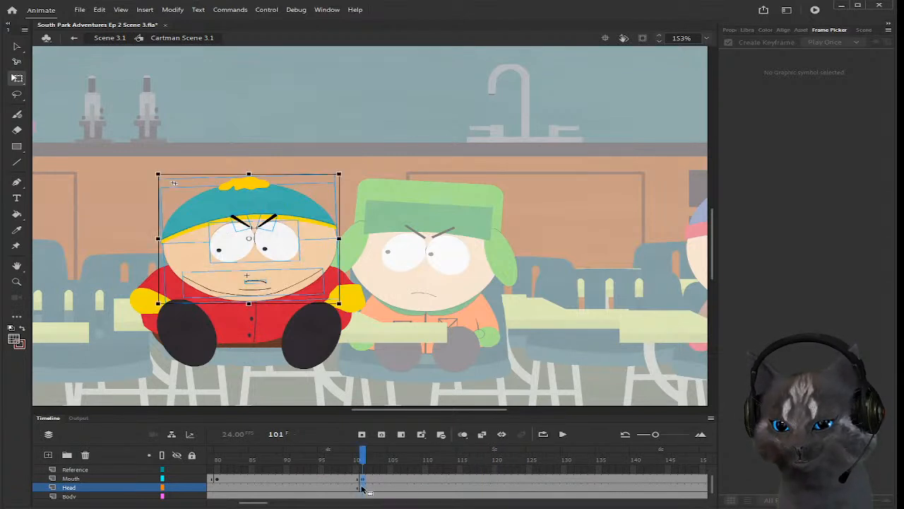
left_click_drag(370, 489, 496, 463)
left_click(497, 485)
scroll(495, 486, "up", 2)
scroll(494, 472, "down", 1)
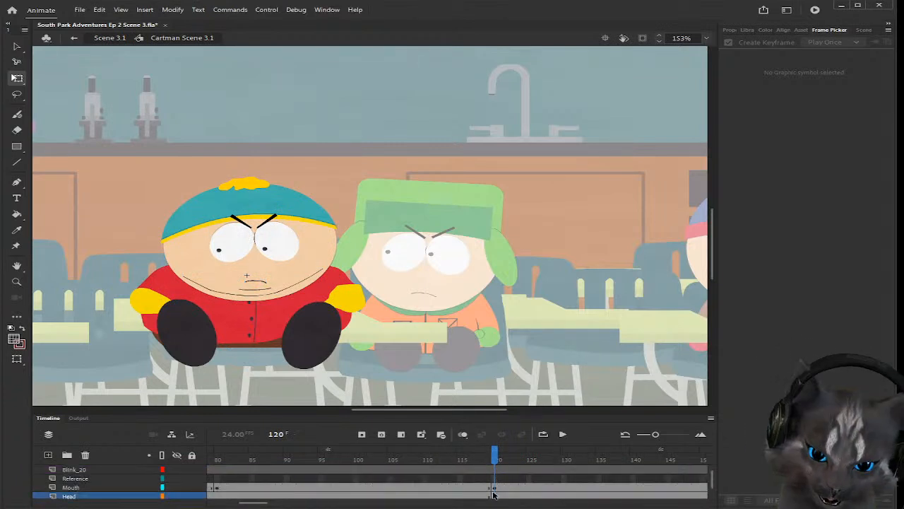
Step: At frame 120, switch Cartman's eyes to the look_left_f pose so that he glances towards Kyle
left_click(494, 496)
left_click(502, 480)
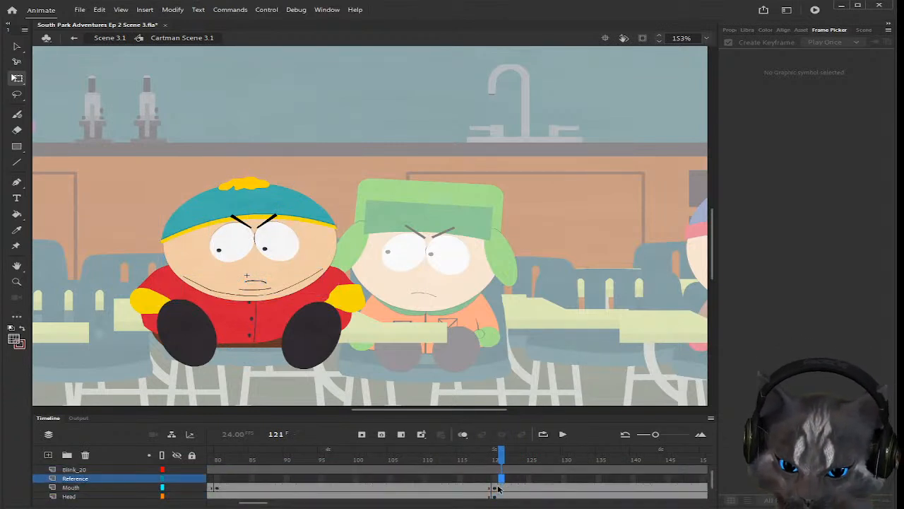
left_click(497, 488)
left_click(181, 129)
left_click(281, 248)
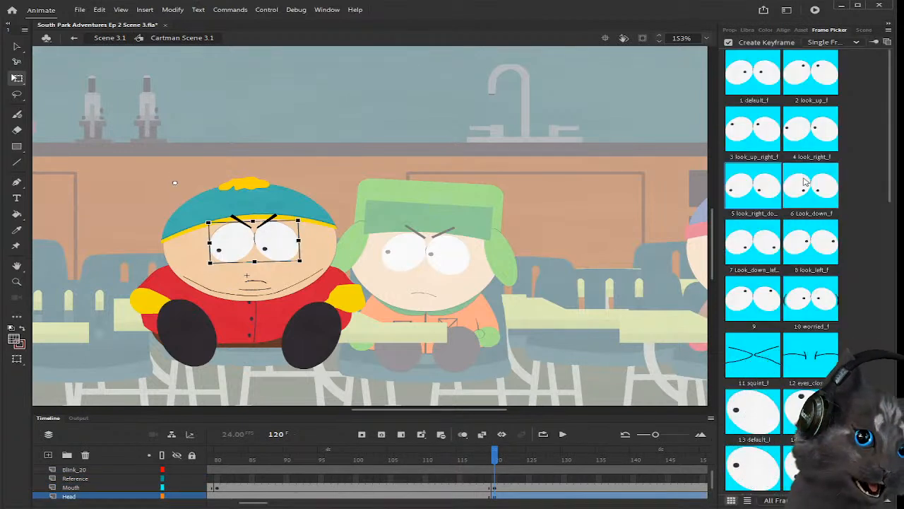
left_click(761, 247)
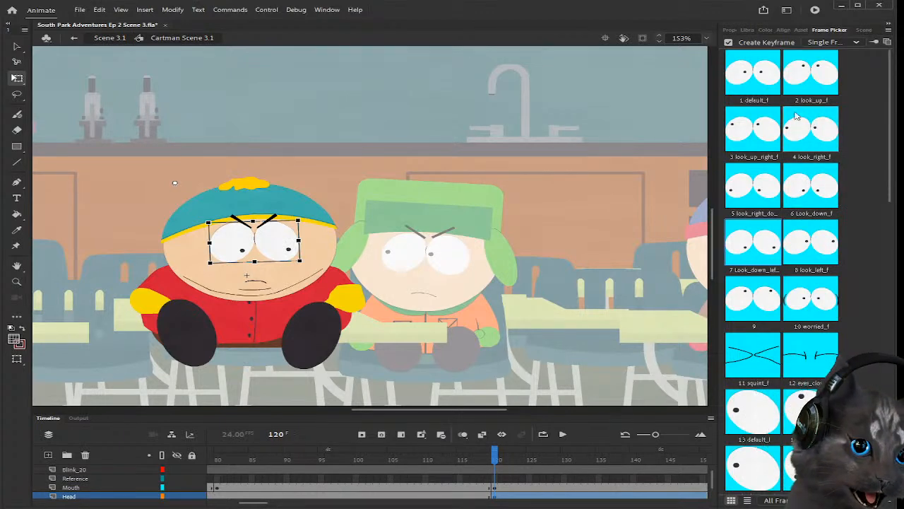
left_click(809, 247)
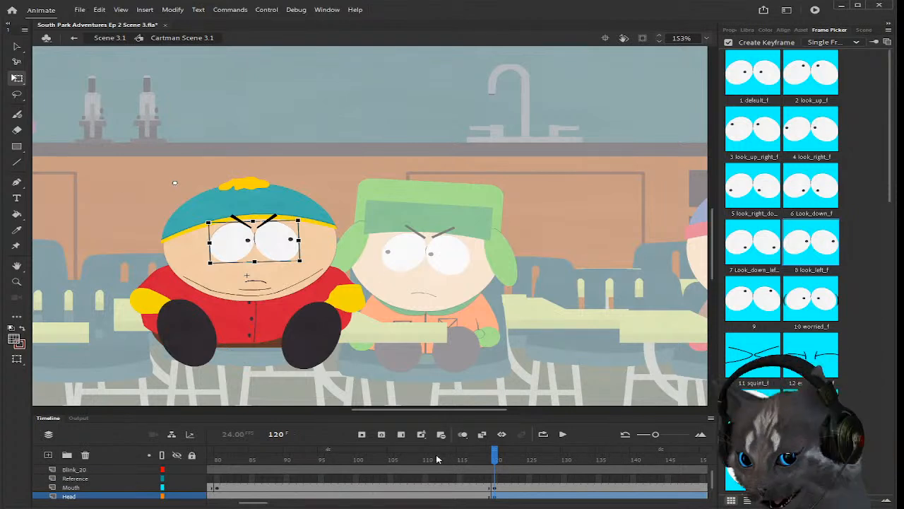
Step: Rotate Cartman's head slightly clockwise at frame 120, tilting it towards Kyle
left_click(497, 491)
left_click(497, 491)
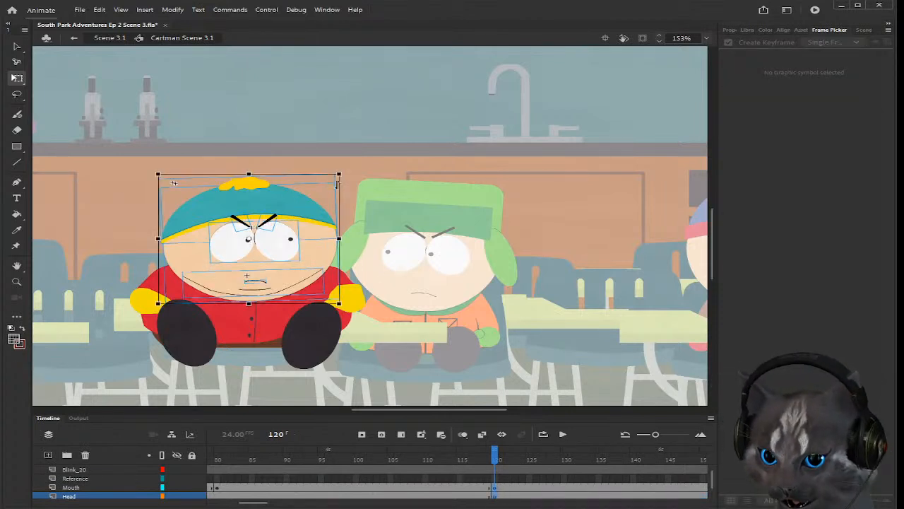
left_click_drag(347, 183, 352, 188)
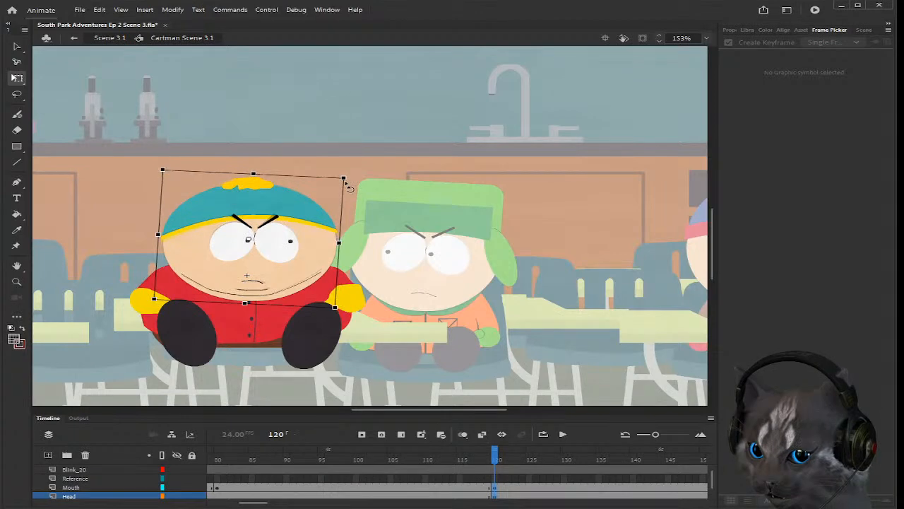
Step: Return to Scene 3.1 and scrub from frame 120 to 138 to review Cartman's glance against Kyle's dialogue
double_click(476, 138)
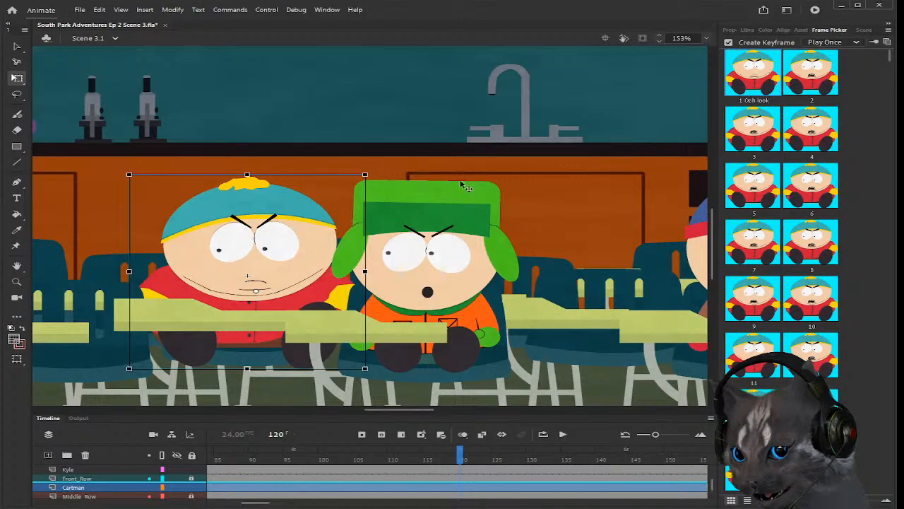
mouse_move(463, 460)
left_mouse_down()
mouse_move(428, 459)
mouse_move(468, 461)
mouse_move(460, 460)
left_mouse_up()
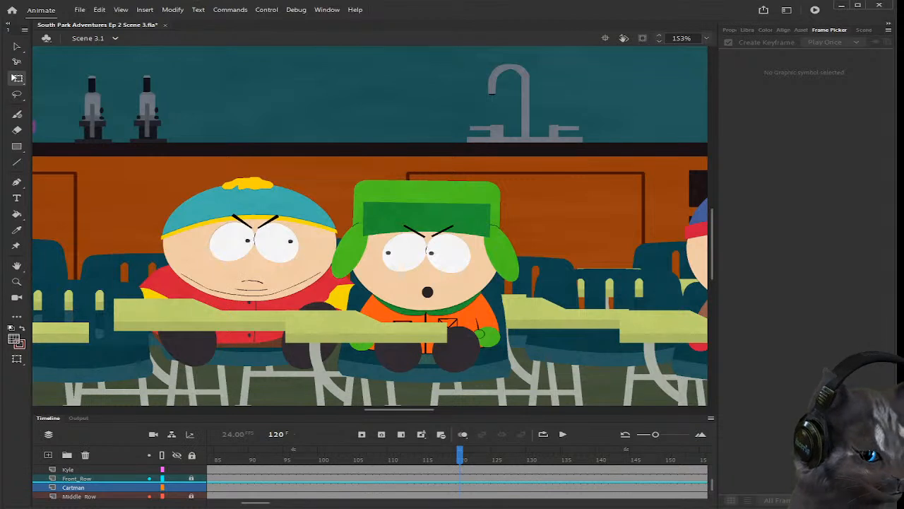
scroll(460, 470, "up", 1)
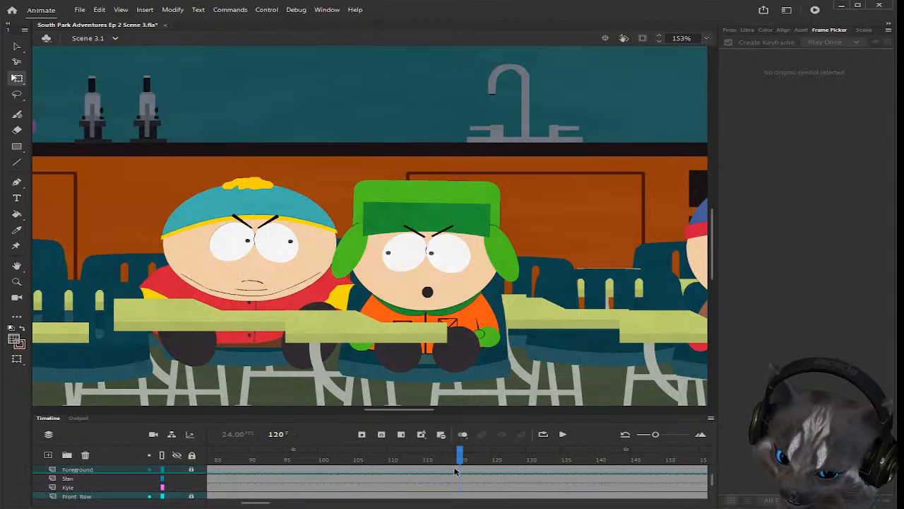
left_click_drag(460, 459, 586, 464)
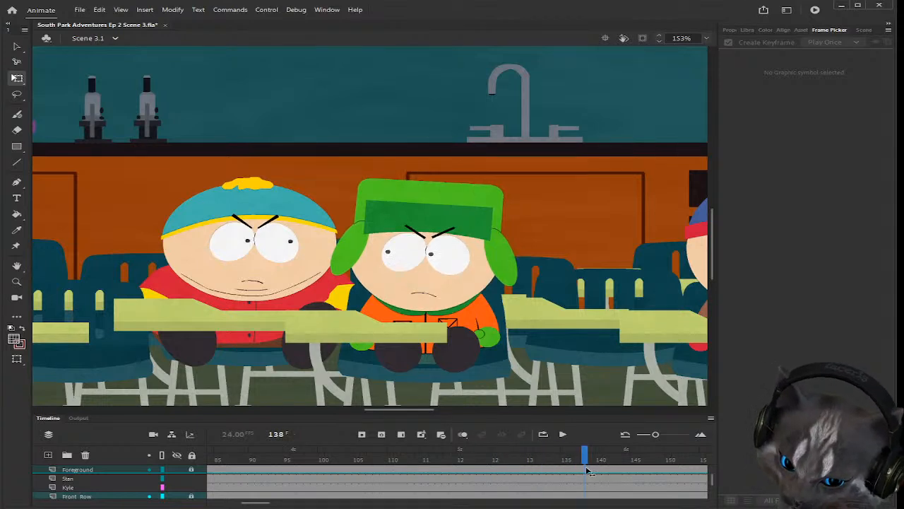
Step: Reopen Cartman's symbol and add Mouth and Head keyframes at frame 137
double_click(277, 267)
scroll(465, 461, "up", 2)
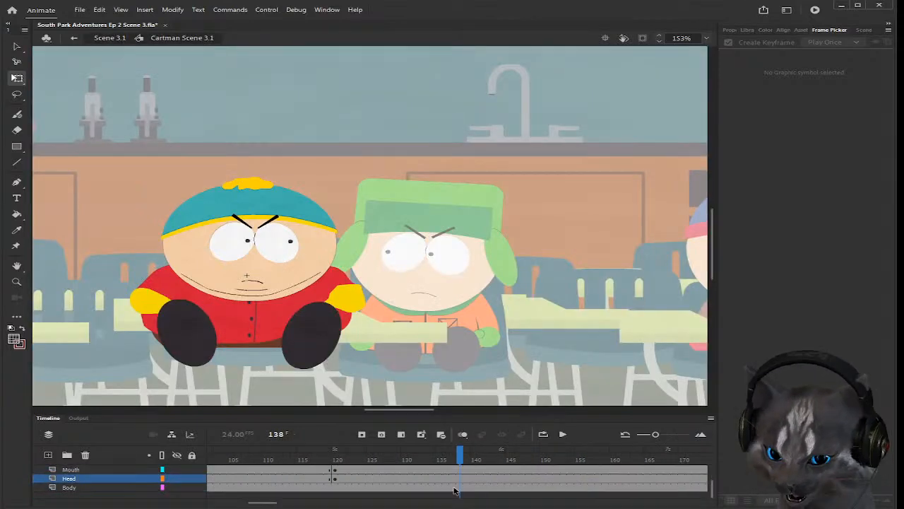
left_click_drag(463, 458, 454, 497)
scroll(452, 472, "down", 1)
left_click(362, 434)
left_click(569, 298)
Step: At frame 137, move both of Cartman's eyebrows inward and down until they meet in an angrier frown
scroll(272, 237, "up", 1)
scroll(149, 205, "up", 1)
scroll(192, 206, "up", 1)
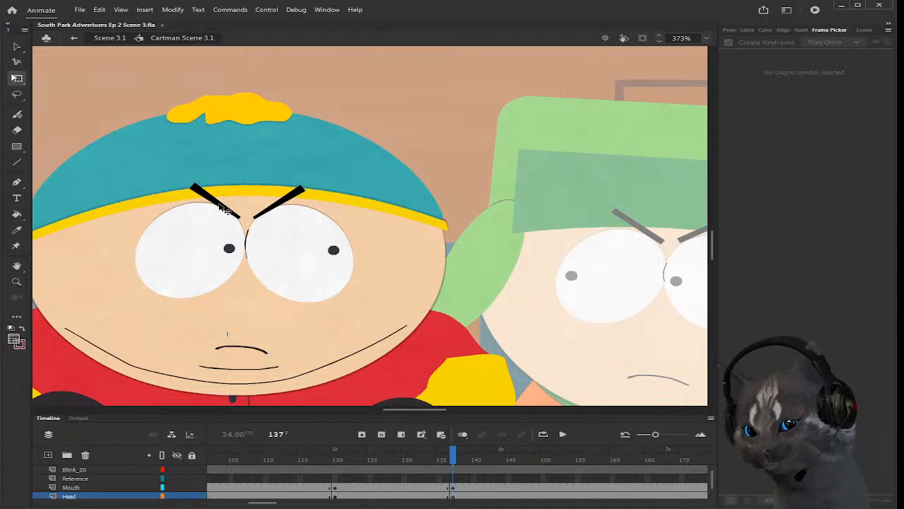
left_click(221, 206)
left_click(289, 206)
left_click(419, 154)
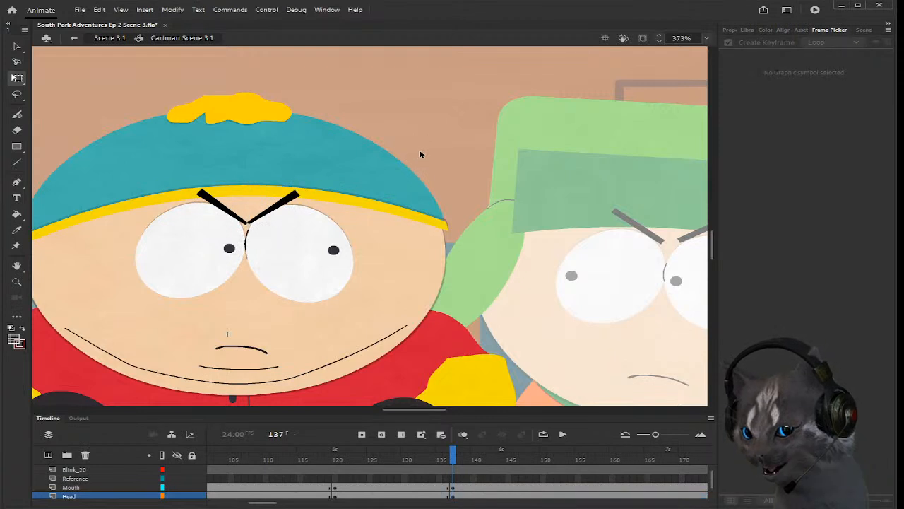
Step: Nudge Cartman's whole head slightly down at frame 137 and compare it with the neighbouring frames
scroll(387, 166, "down", 2)
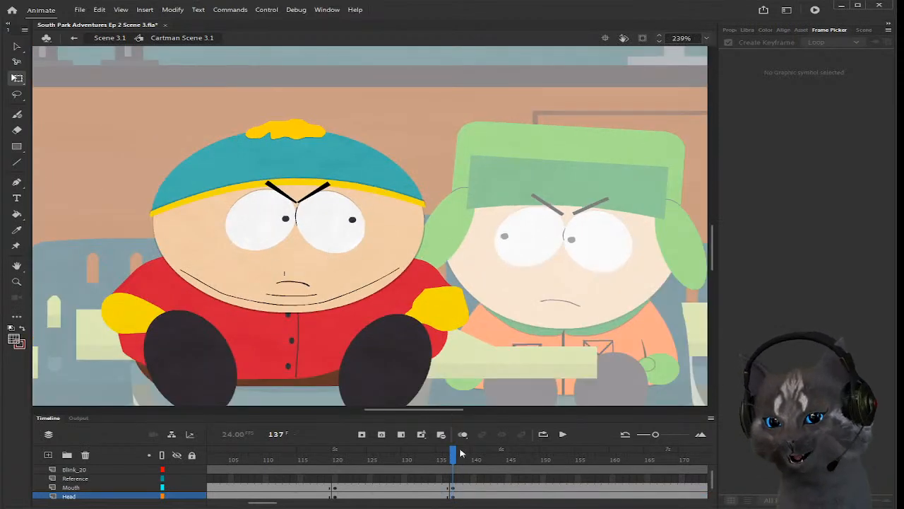
left_click_drag(454, 464, 452, 466)
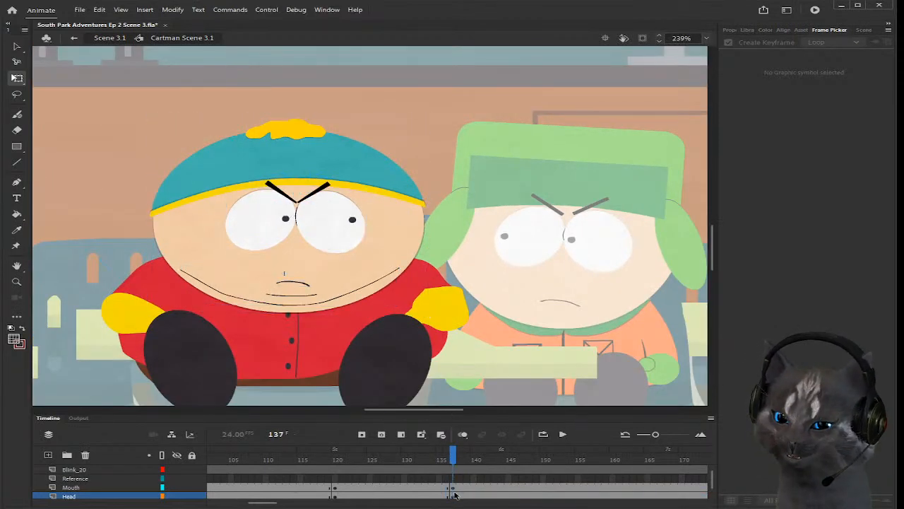
left_click(455, 493)
scroll(300, 233, "up", 1)
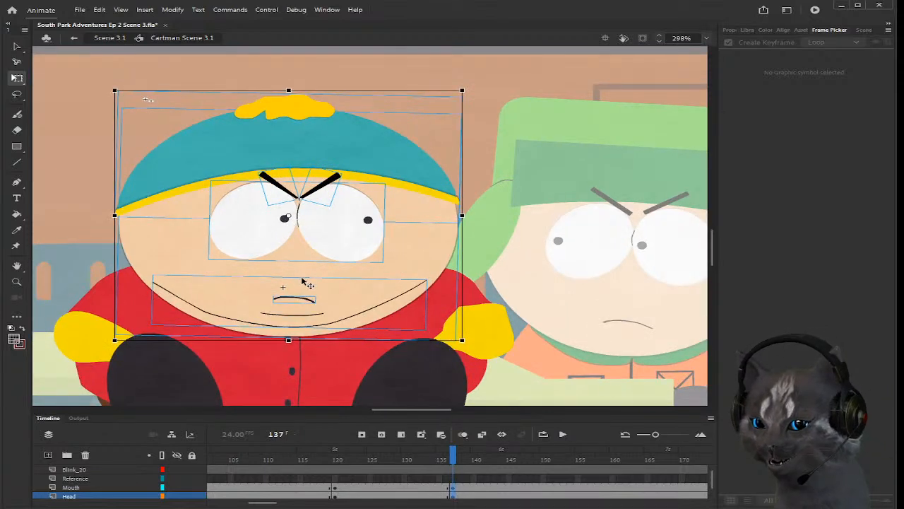
left_click_drag(303, 279, 303, 283)
mouse_move(453, 461)
left_mouse_down()
mouse_move(440, 462)
mouse_move(454, 458)
left_mouse_up()
Step: Return to Scene 3.1 and scrub from frame 137 to 139 to check Cartman's change of expression beside Kyle
double_click(626, 233)
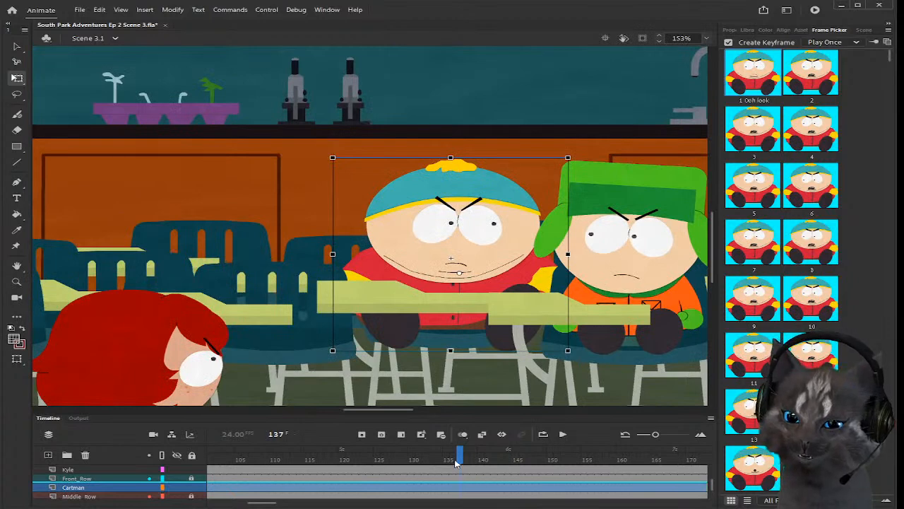
left_click_drag(456, 461, 478, 462)
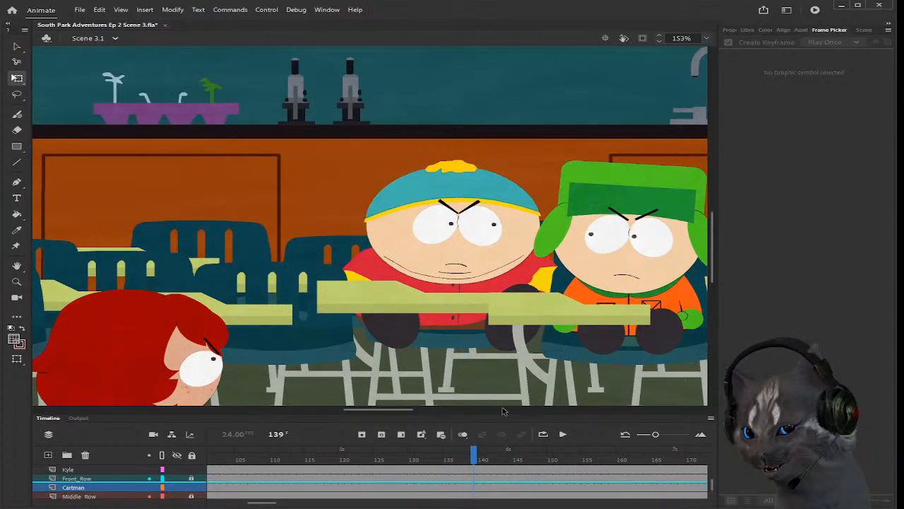
left_click_drag(394, 411, 401, 412)
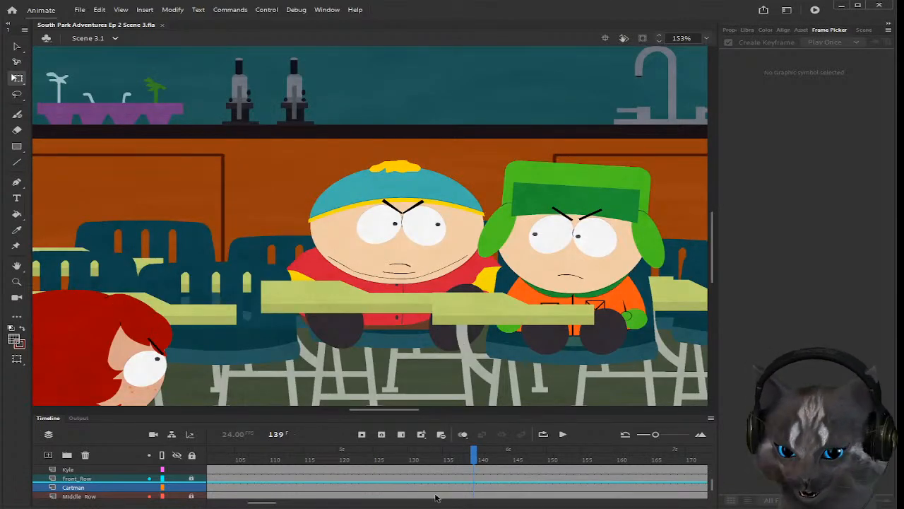
Step: Go back to frame 100 in Scene 3.1 and bring the whole classroom with all characters into view
scroll(303, 486, "up", 5)
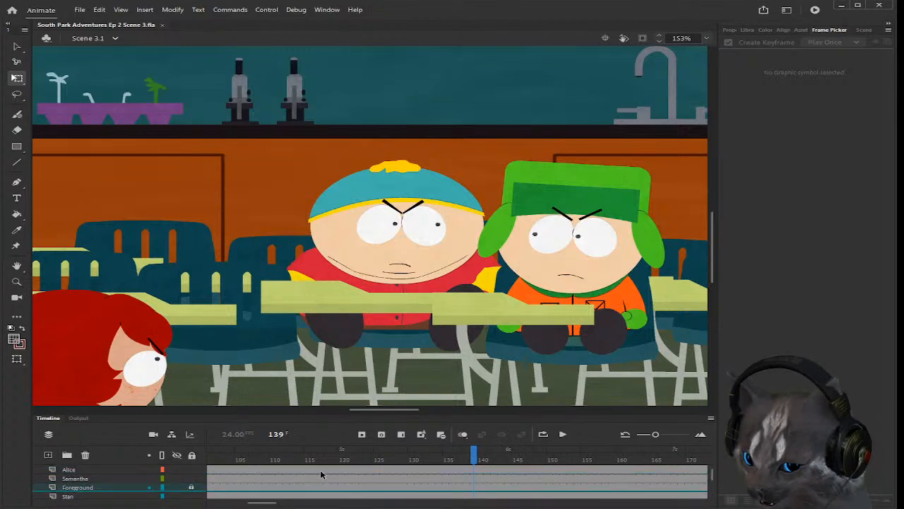
left_click(220, 463)
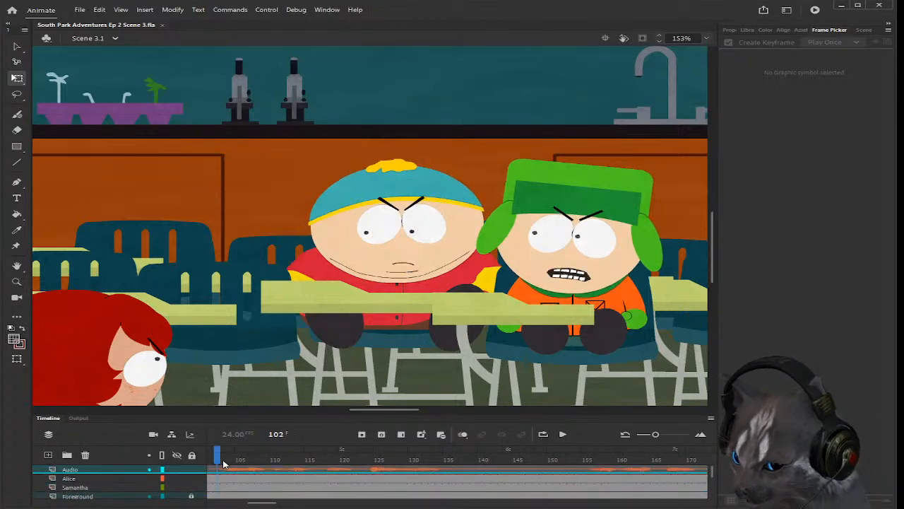
left_click_drag(262, 502, 257, 503)
left_click(271, 462)
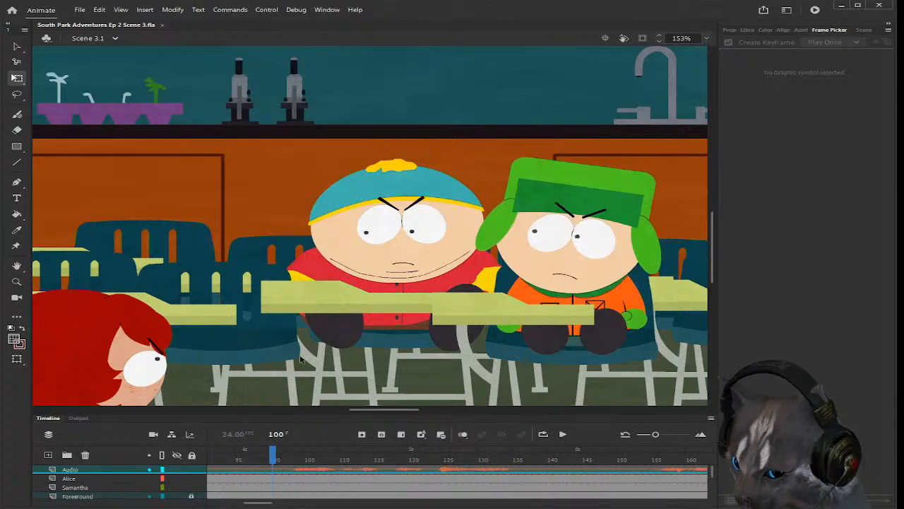
scroll(307, 336, "down", 2)
scroll(346, 286, "down", 2)
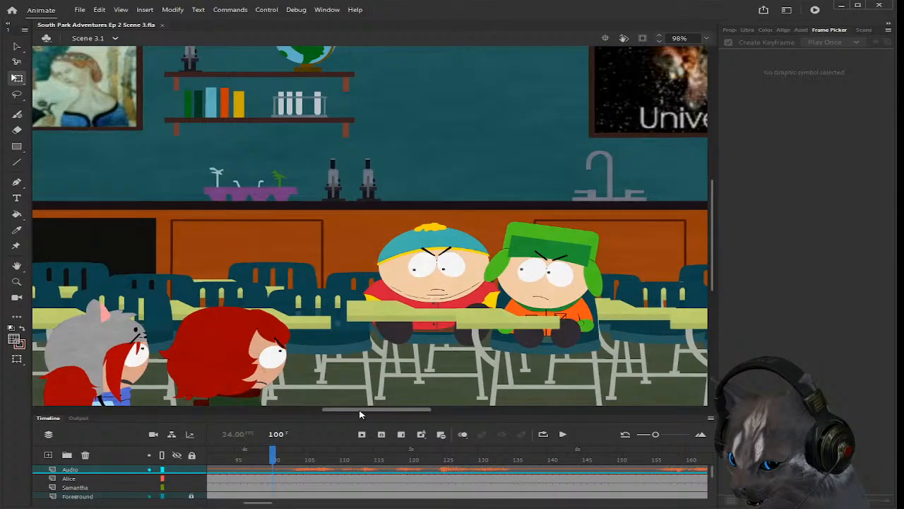
scroll(346, 324, "up", 2)
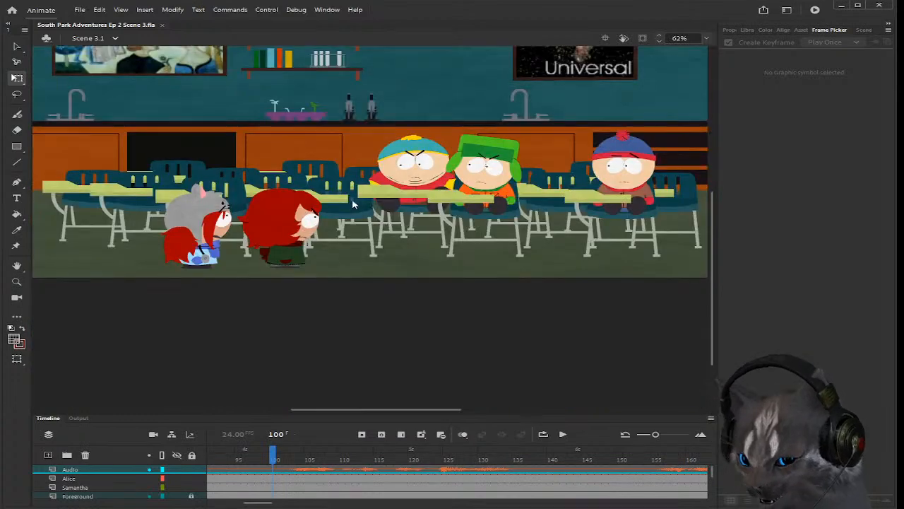
Step: Play Scene 3.1 from frame 100 to frame 148 to check Cartman's reactions against the dialogue
key("Return")
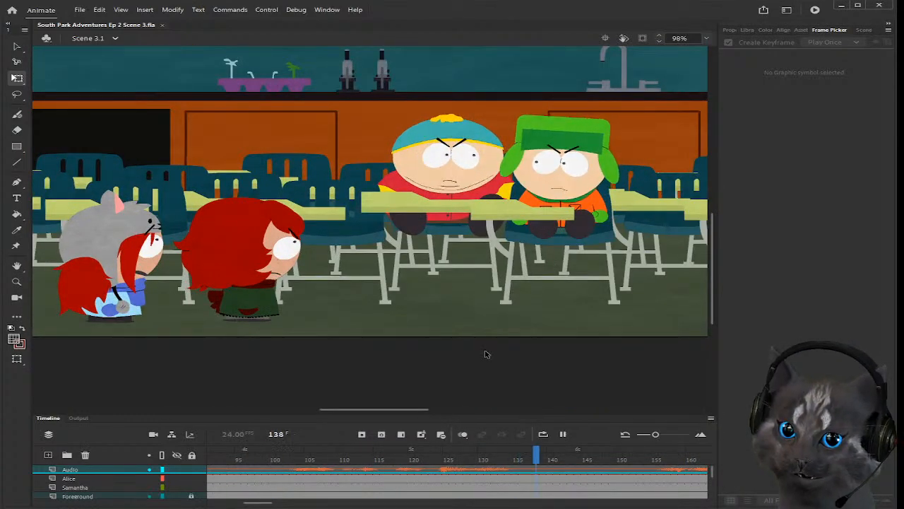
key("Return")
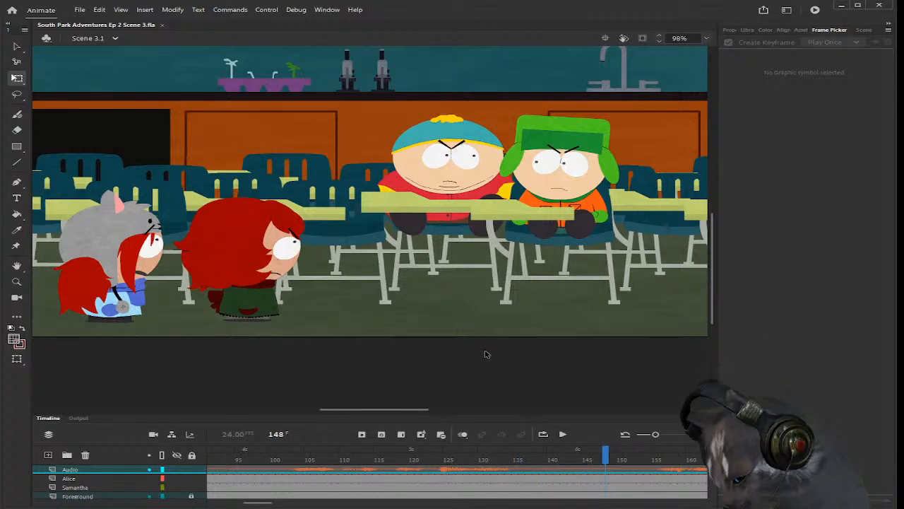
Step: Open Cartman's symbol and insert keyframes on the Head and Mouth layers at frame 119
double_click(475, 156)
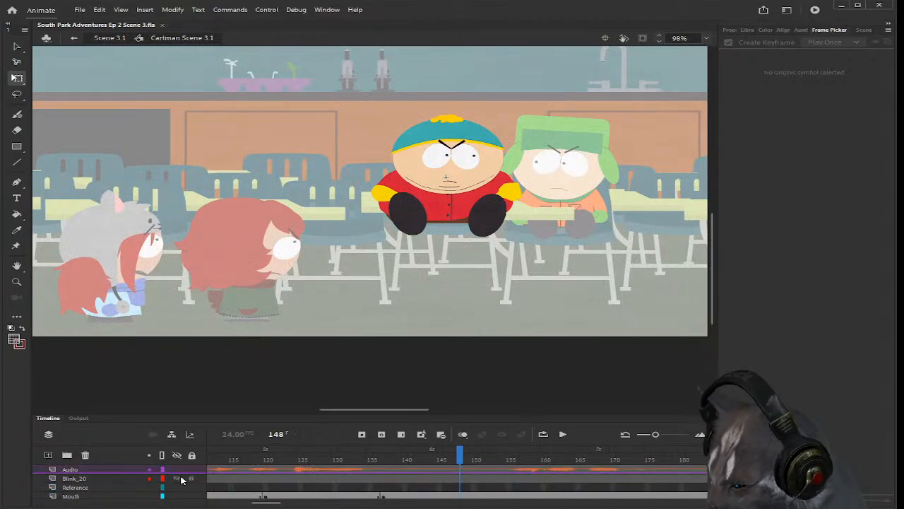
scroll(181, 480, "down", 3)
left_click(181, 478)
left_click(268, 463)
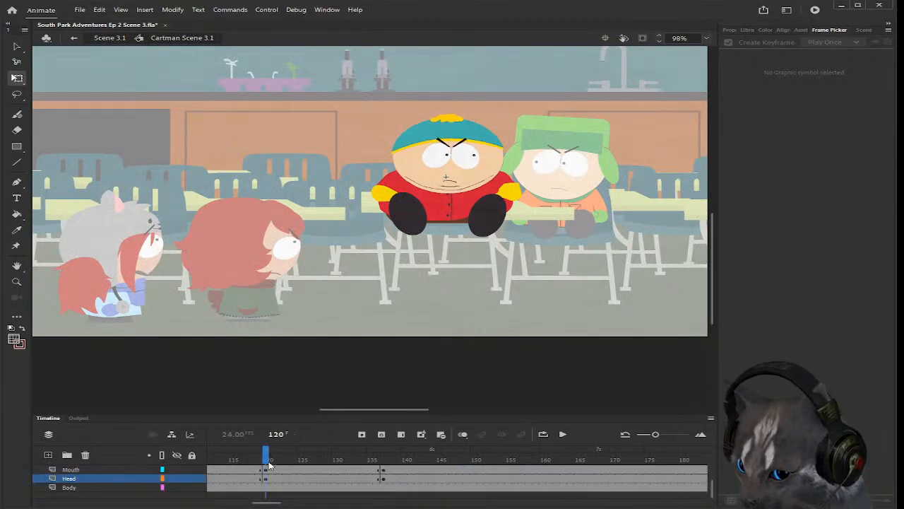
mouse_move(268, 462)
left_mouse_down()
mouse_move(255, 461)
mouse_move(269, 462)
left_mouse_up()
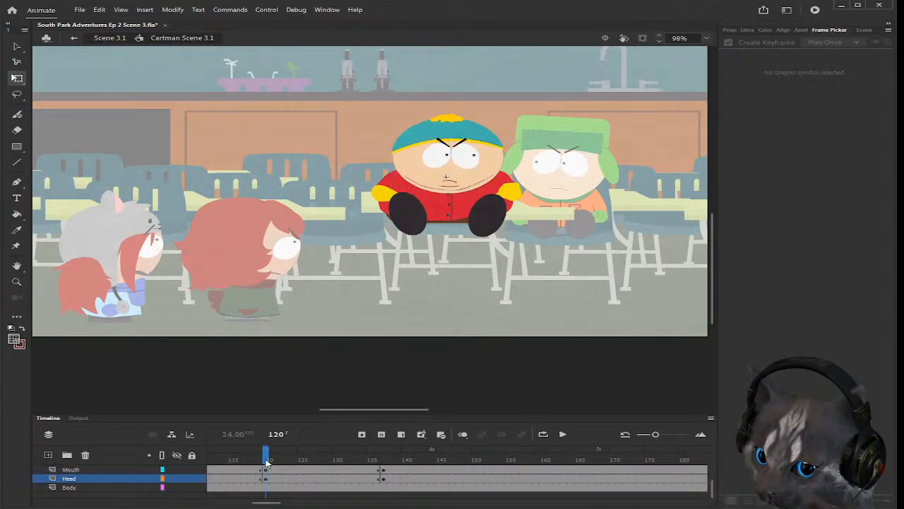
scroll(268, 470, "up", 1)
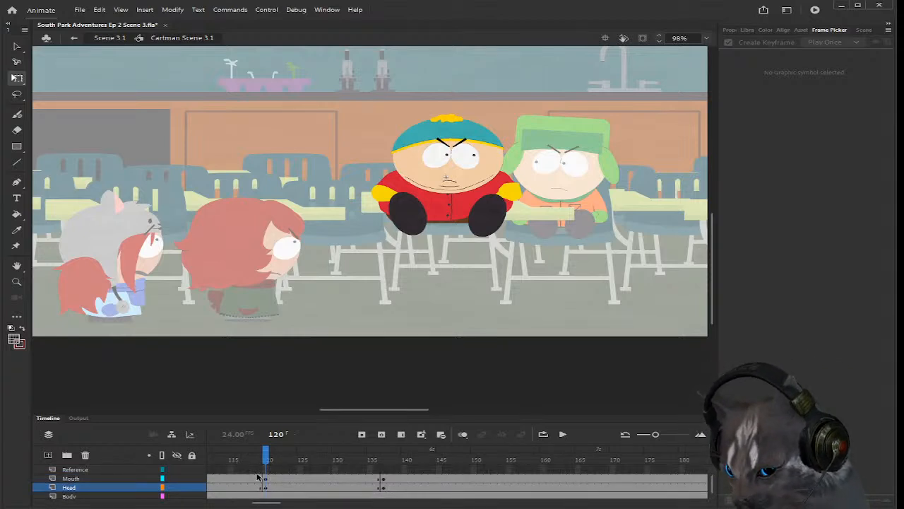
left_click(259, 484)
left_click(361, 434)
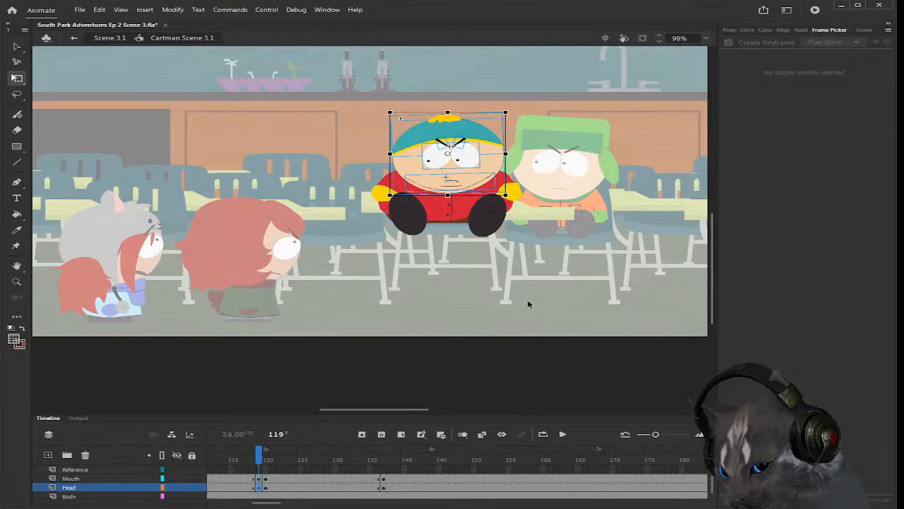
Step: Change Cartman's eyes at frame 119 to the blink_f pose
left_click(578, 193)
scroll(481, 154, "up", 3)
left_click(475, 154)
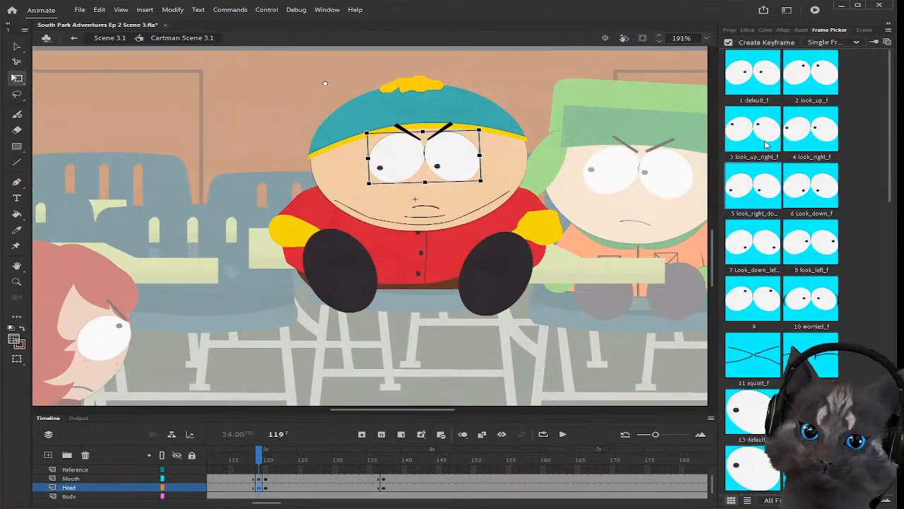
scroll(760, 283, "down", 3)
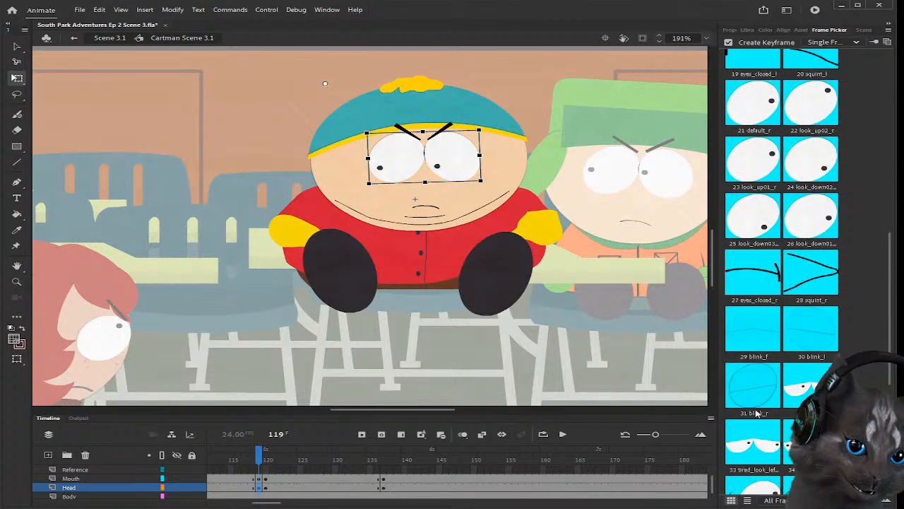
left_click(756, 336)
left_click(583, 362)
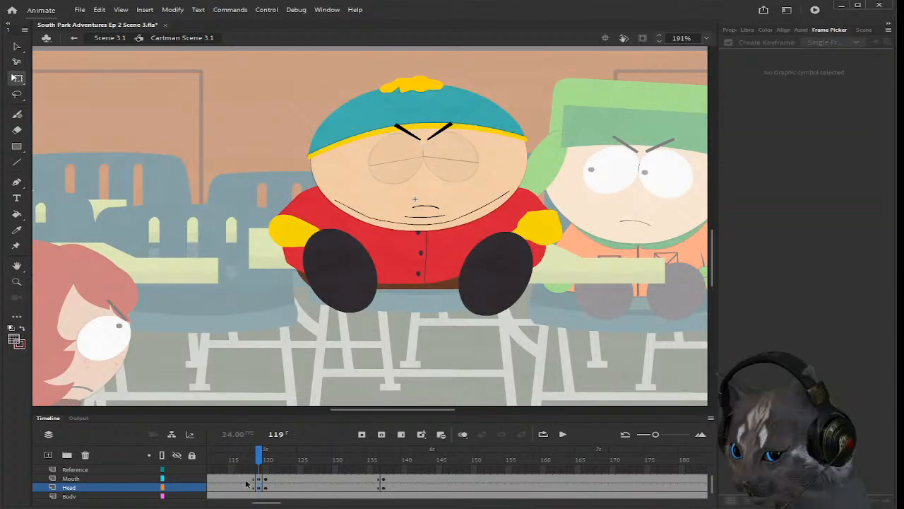
Step: Nudge Cartman's whole head slightly down at frame 119 and scrub to frame 121 to compare the poses
left_click(259, 485)
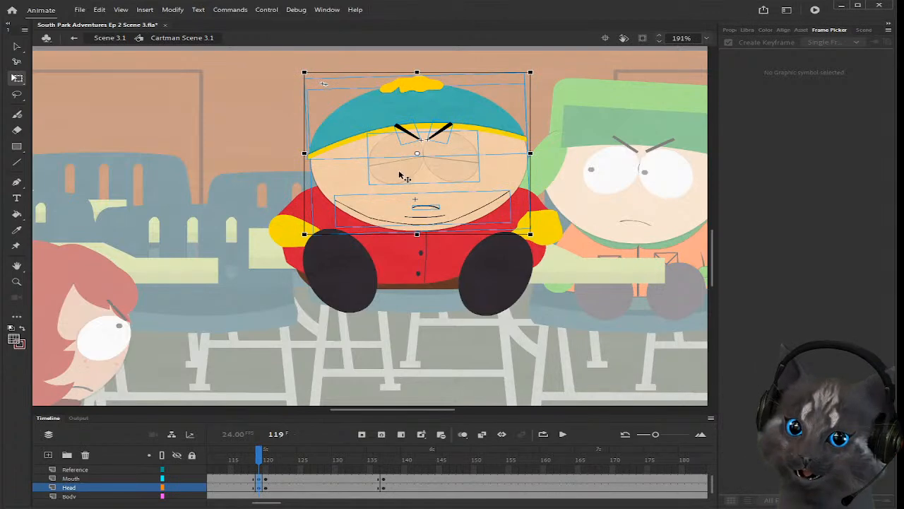
left_click_drag(376, 156, 378, 153)
scroll(456, 119, "up", 5)
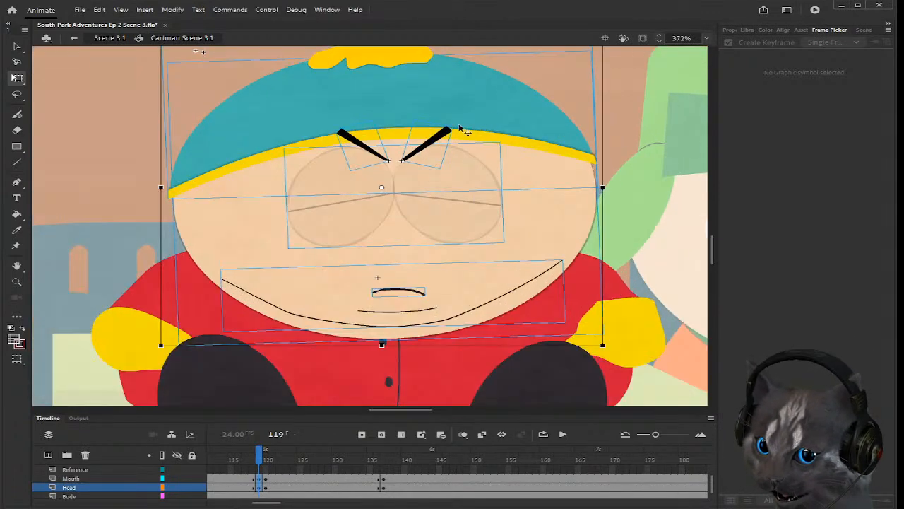
left_click_drag(453, 206, 453, 211)
left_click_drag(258, 462, 275, 447)
scroll(485, 198, "down", 8)
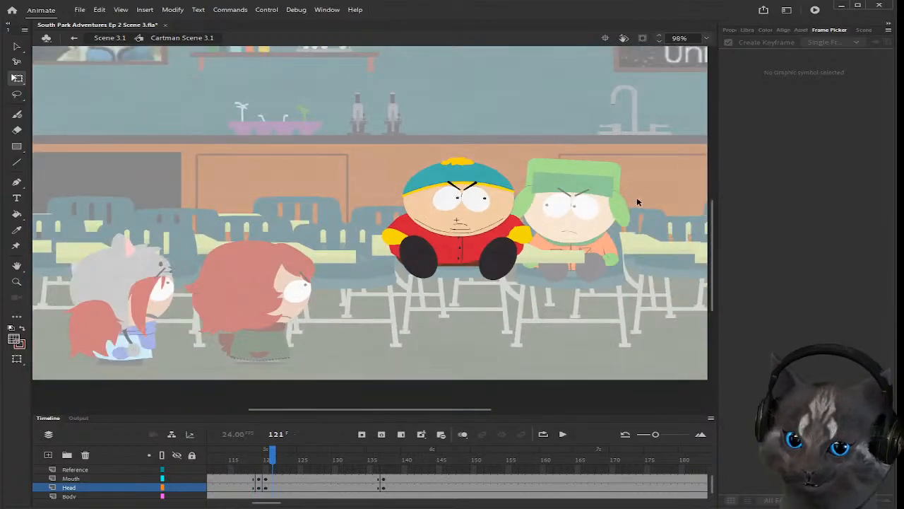
Step: Return to Scene 3.1 and scrub from frame 121 to frame 155 to review Cartman and Kyle against the audio
double_click(651, 195)
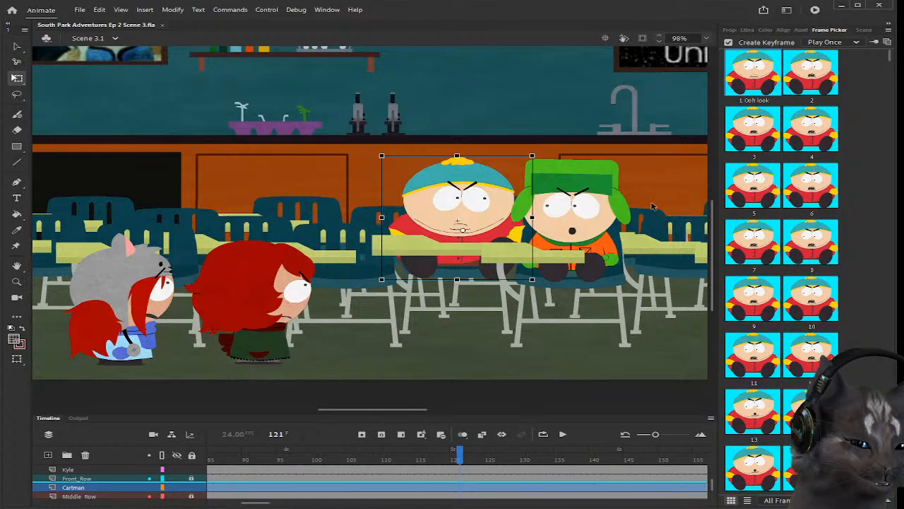
left_click_drag(456, 460, 585, 465)
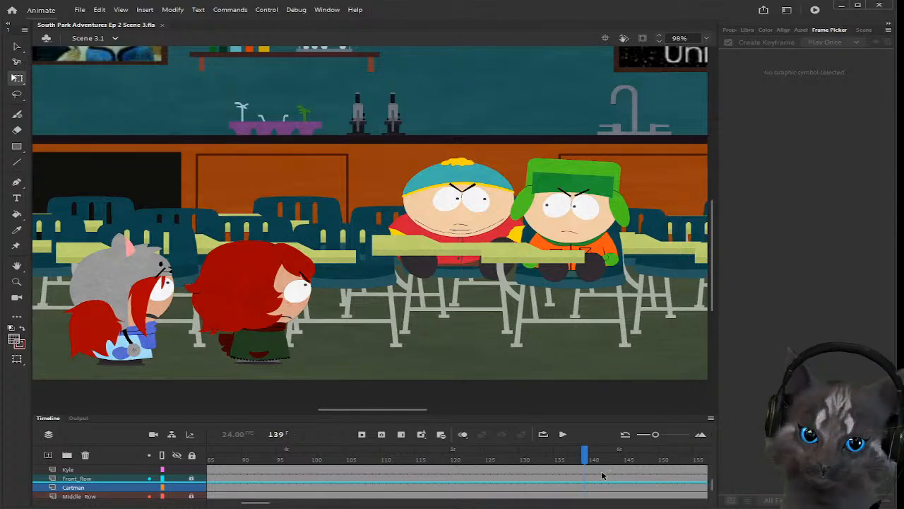
scroll(566, 476, "up", 3)
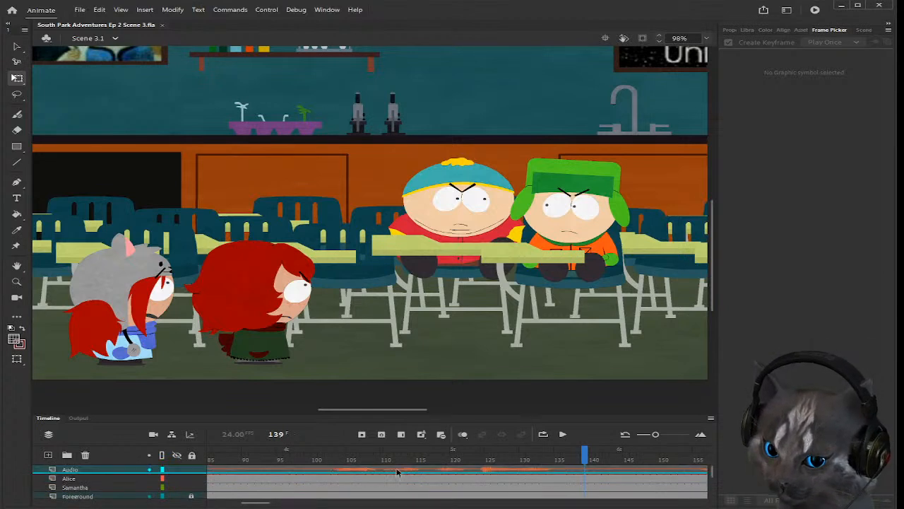
left_click_drag(266, 503, 276, 502)
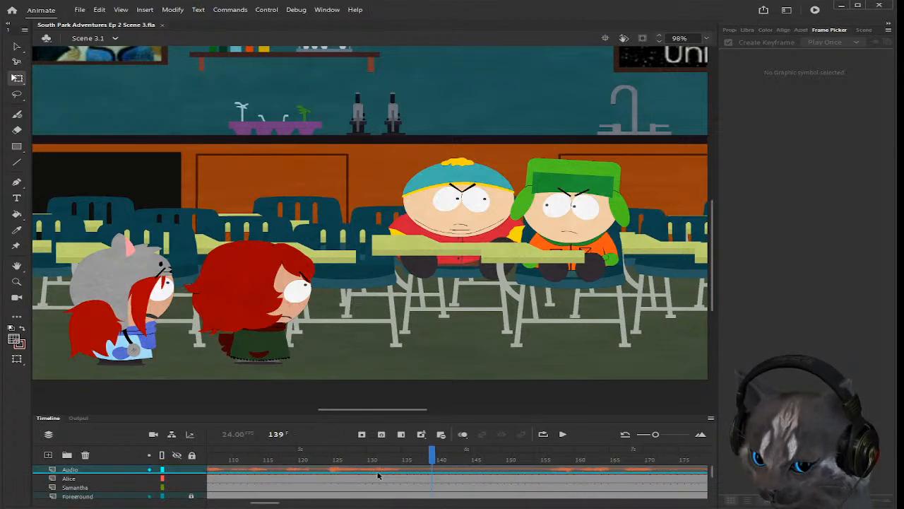
left_click_drag(437, 461, 544, 463)
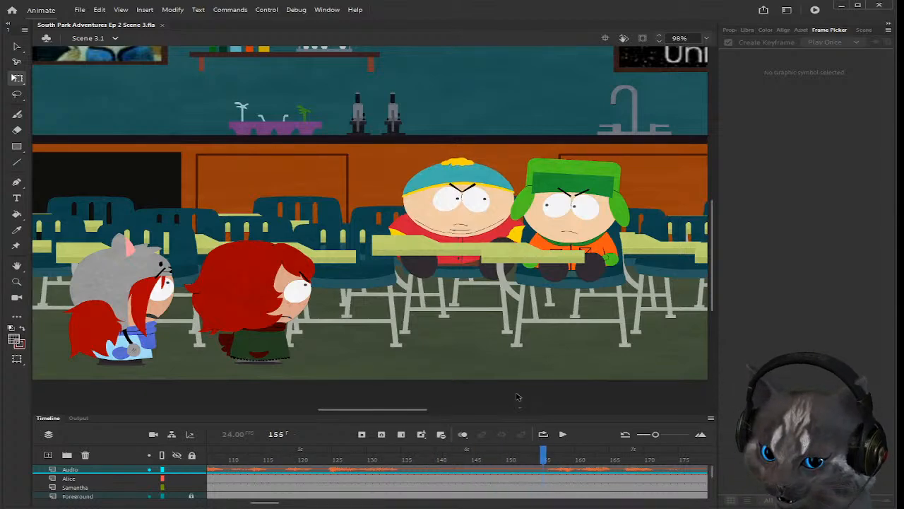
Step: Open Stan's symbol from around frame 143 of Scene 3.1 and add a layer named Audio above his artwork
scroll(568, 185, "up", 3)
scroll(558, 274, "down", 3)
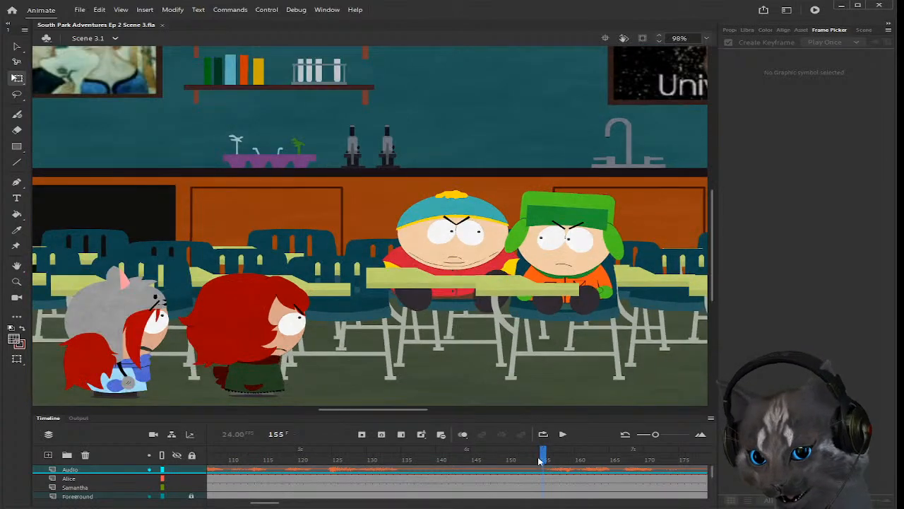
left_click_drag(416, 412, 442, 412)
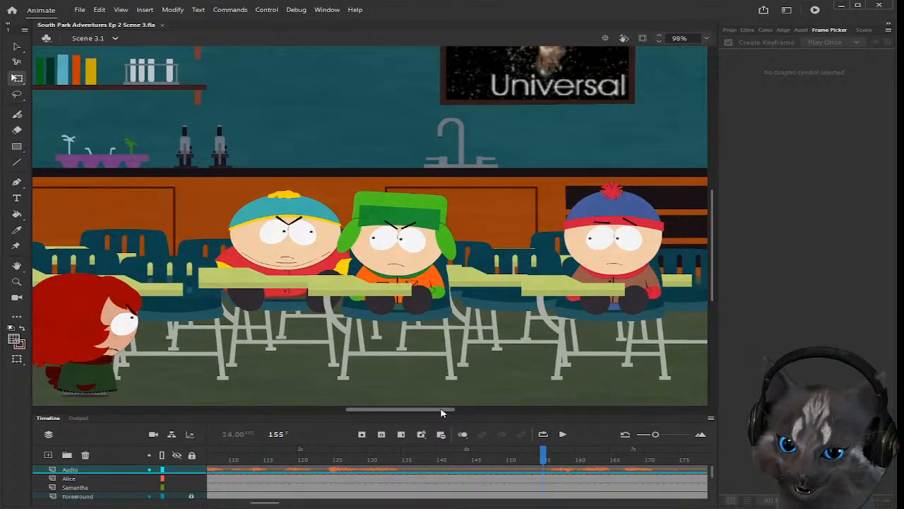
left_click(461, 469)
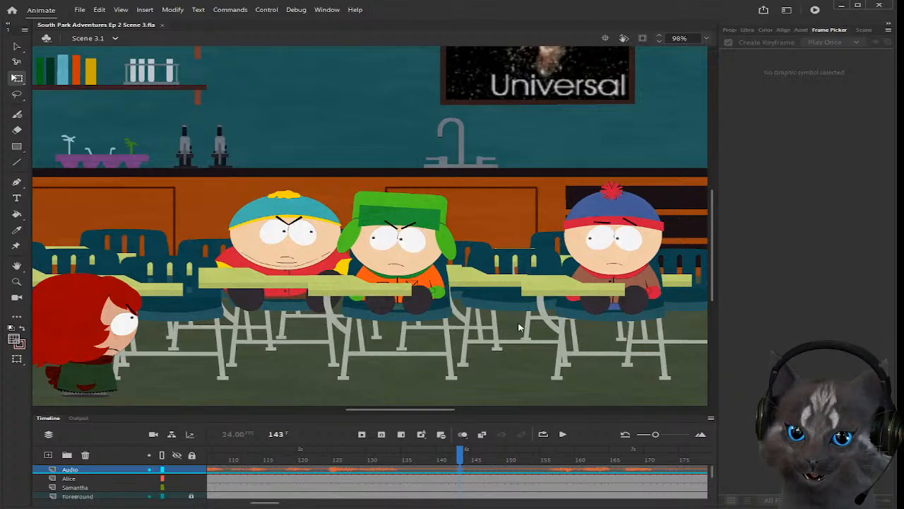
double_click(630, 243)
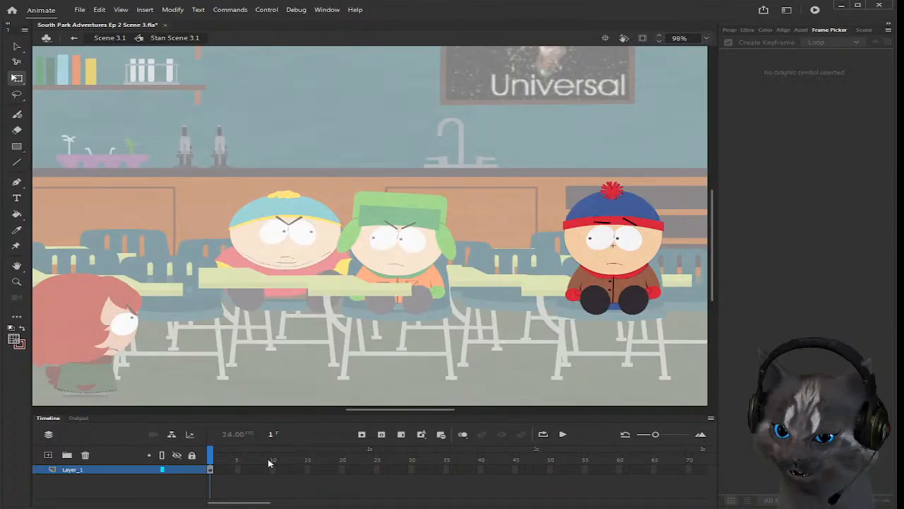
left_click(48, 455)
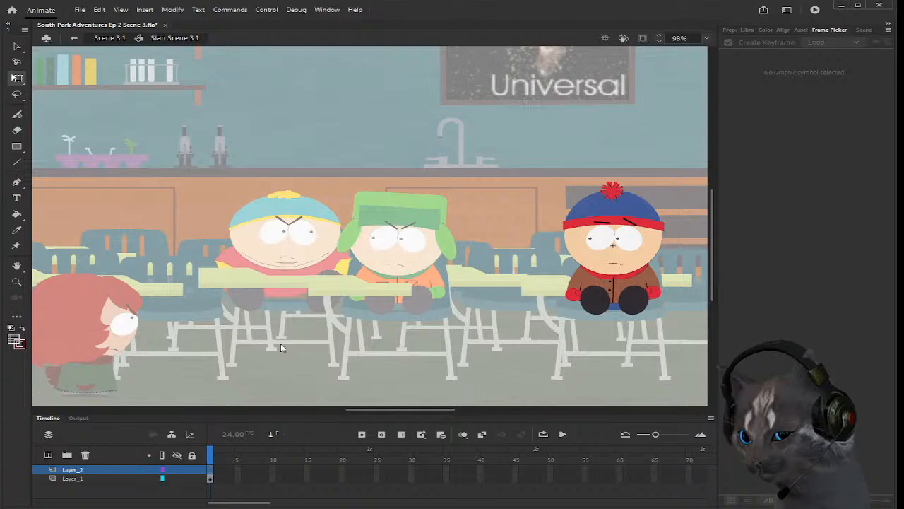
key("ctrl+z")
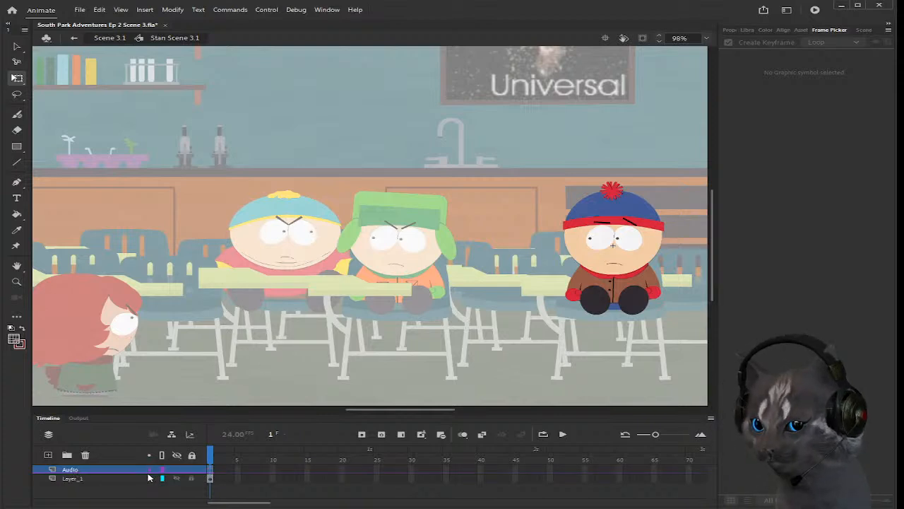
Step: Rename Stan's artwork layer as Reference and insert a blank keyframe on it at frame 2
left_click(86, 481)
double_click(86, 480)
type("Reference")
key("Return")
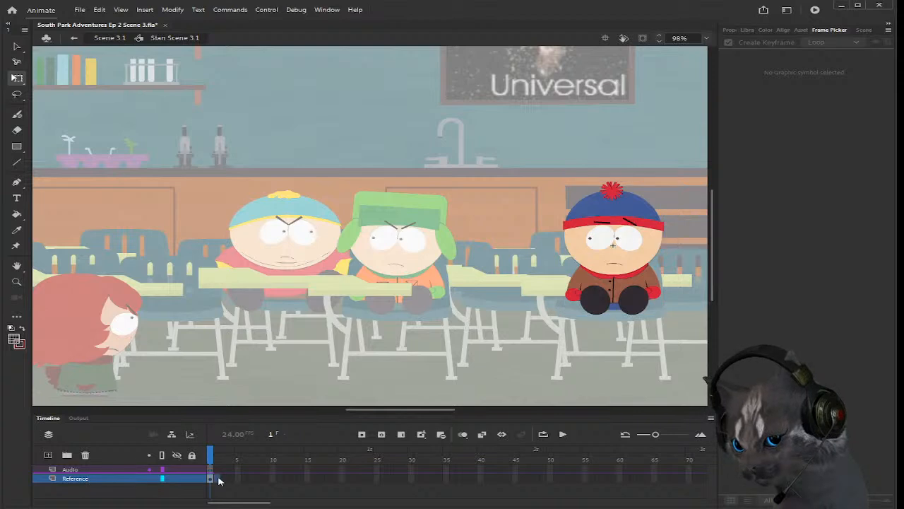
left_click(219, 479)
left_click(381, 433)
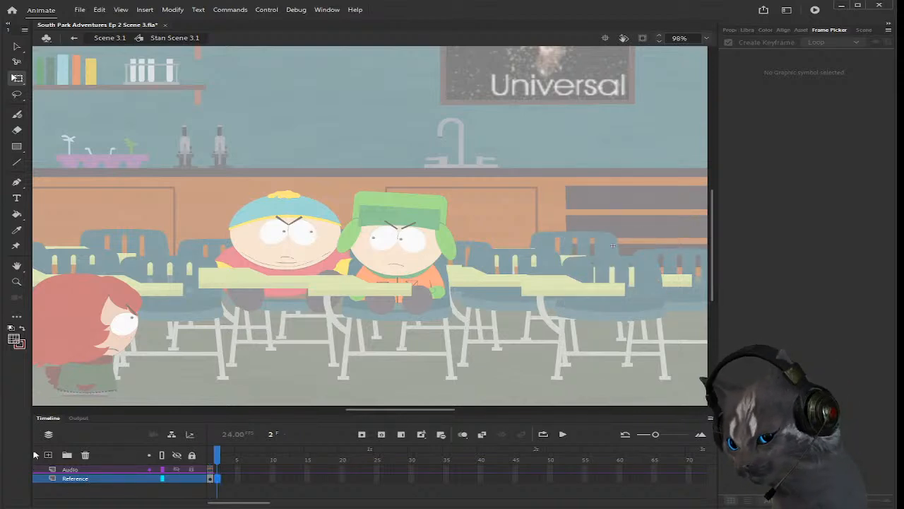
Step: Add a new layer below Reference in Stan's symbol and name it Body
left_click(47, 455)
left_click_drag(67, 478, 67, 487)
double_click(71, 487)
type("Body")
key("Return")
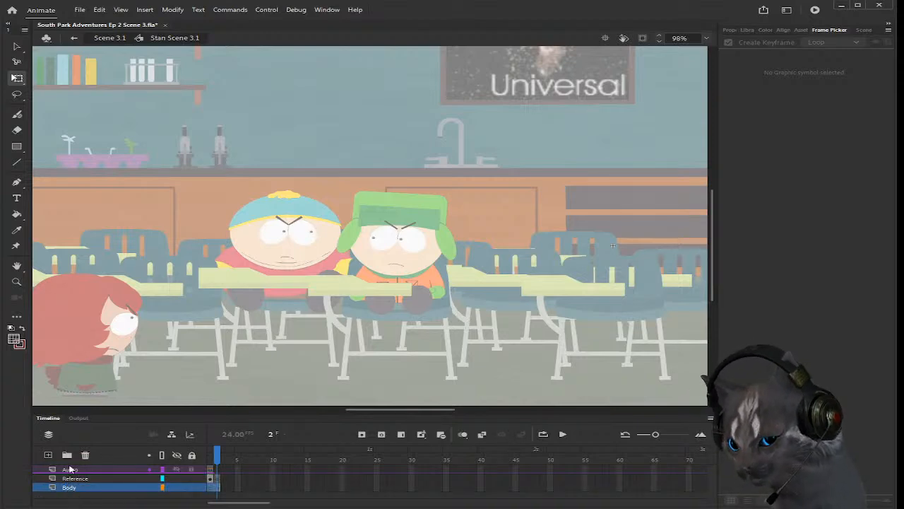
Step: Add two more layers between Reference and Body, naming the lower one Head and the upper one Mouth
left_click(48, 455)
scroll(90, 478, "down", 1)
double_click(79, 487)
key("Return")
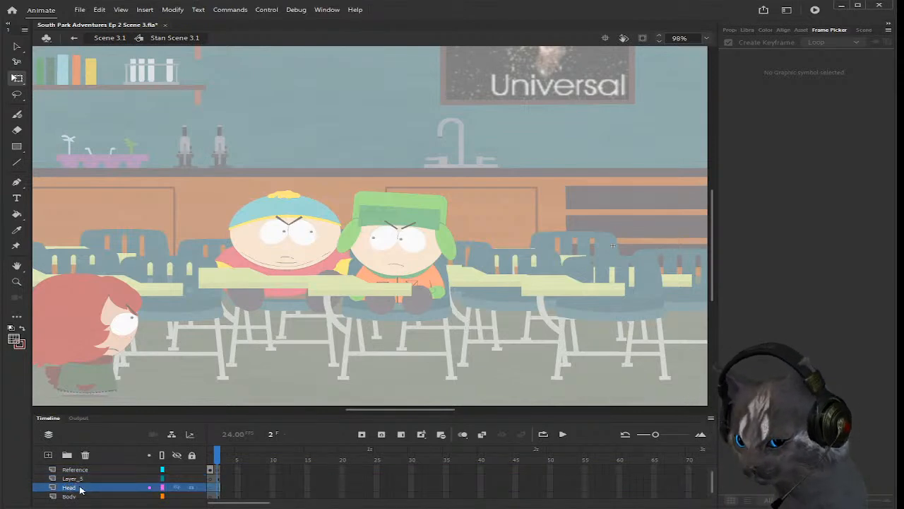
double_click(73, 478)
type("Mou")
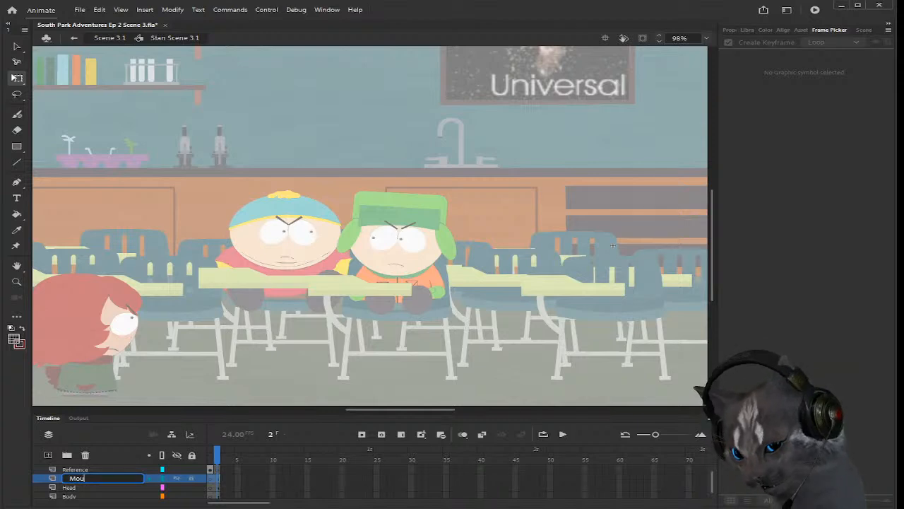
type("th")
key("Return")
Step: Add a layer between Reference and Mouth in Stan's symbol and name it Blink_80
left_click(48, 454)
double_click(71, 478)
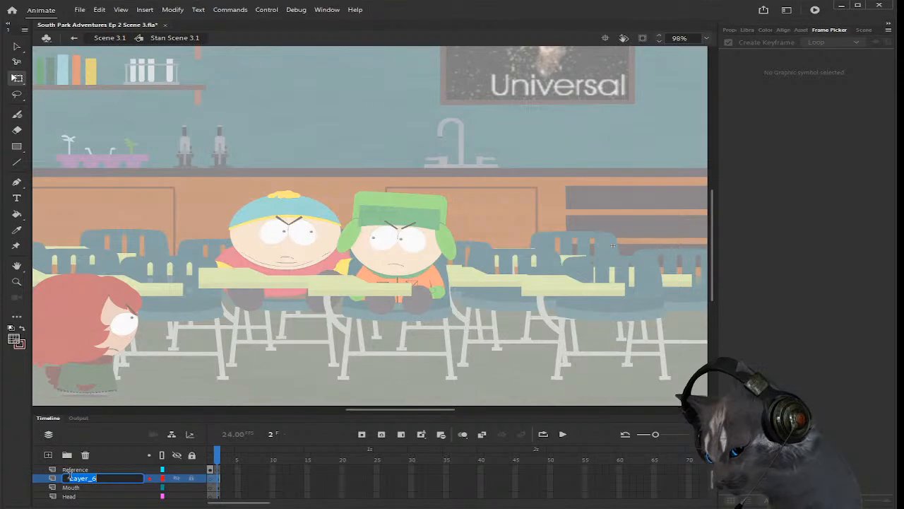
type("Blink 80")
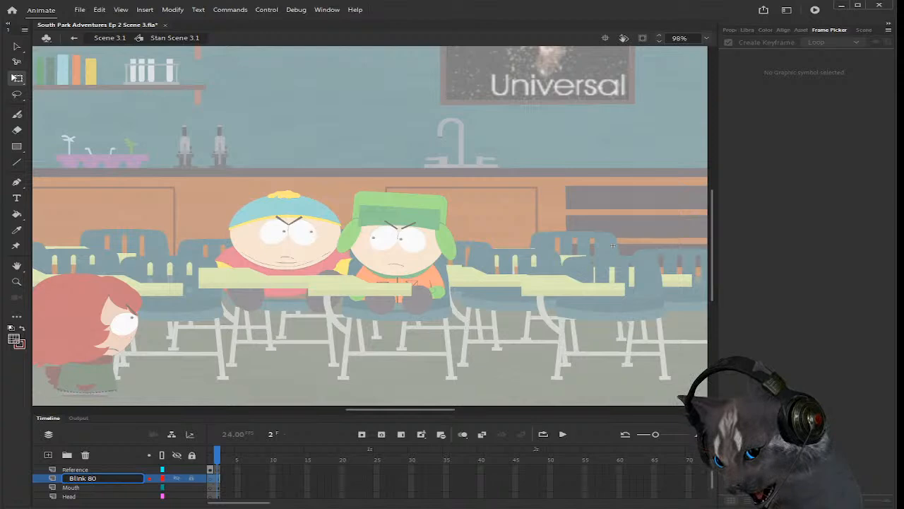
key("Return")
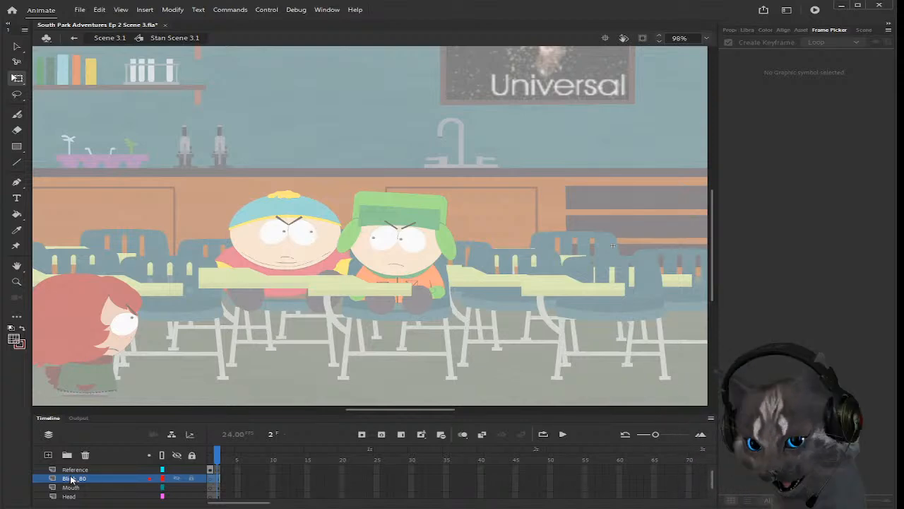
Step: Open Alice's symbol to examine its layer arrangement, and return to Scene 3.1 with the whole classroom in view
double_click(238, 377)
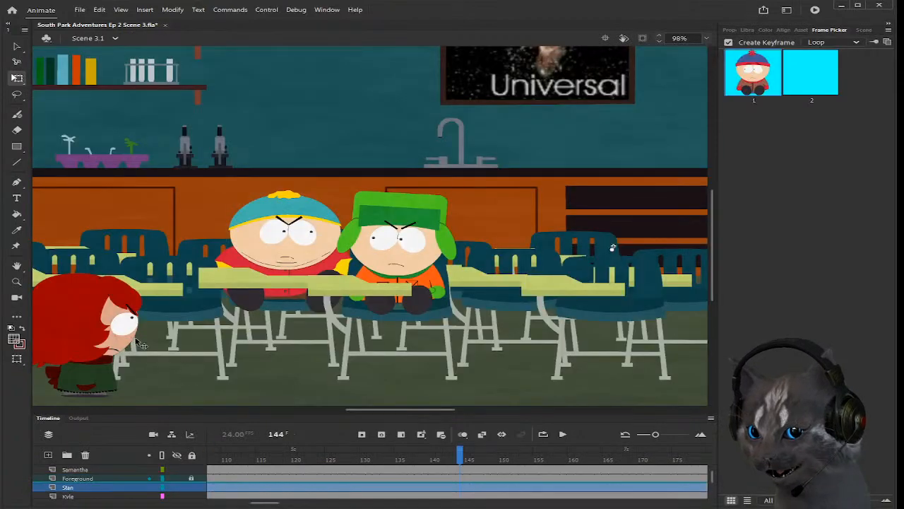
double_click(129, 331)
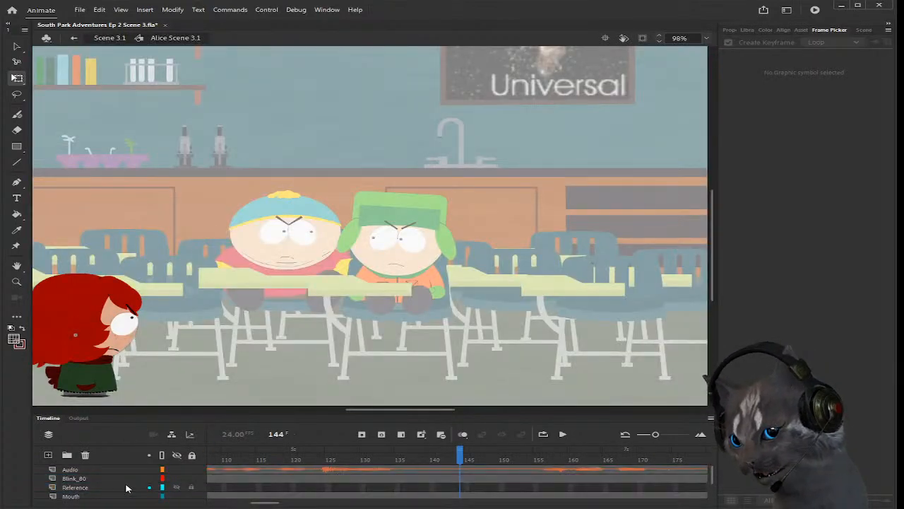
double_click(318, 322)
mouse_move(415, 411)
left_mouse_down()
mouse_move(448, 415)
mouse_move(353, 412)
mouse_move(424, 414)
left_mouse_up()
scroll(433, 332, "down", 6)
scroll(428, 334, "up", 4)
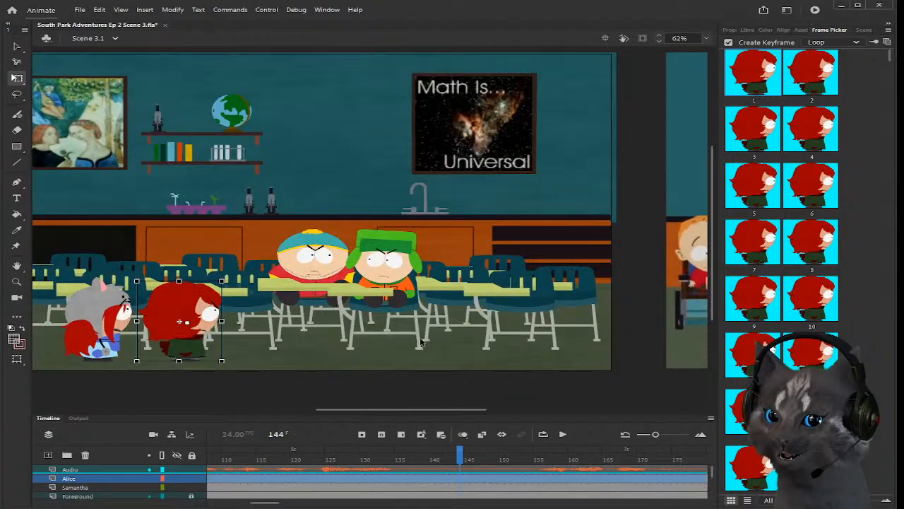
Step: Select Stan at frame 1 of the Stan layer and open his symbol for editing
left_click(420, 342)
scroll(332, 463, "right", 2)
scroll(320, 488, "down", 2)
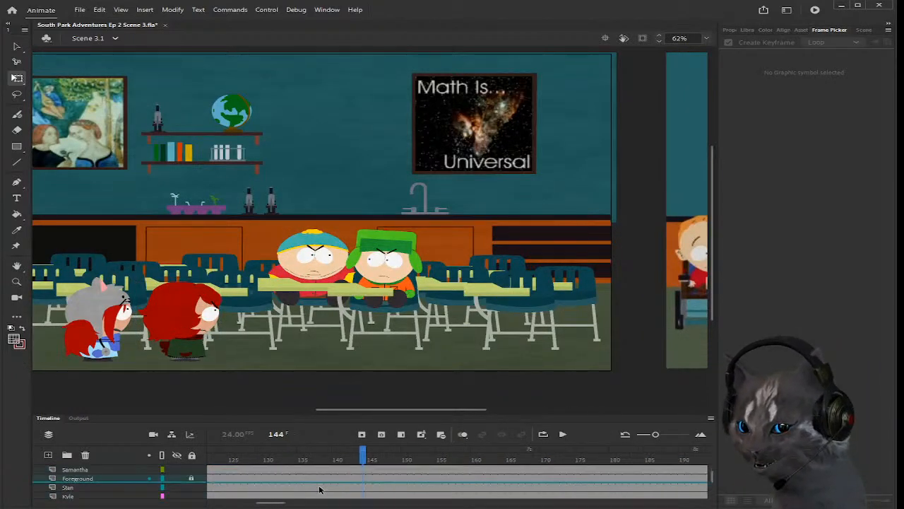
scroll(319, 488, "up", 1)
left_click(246, 479)
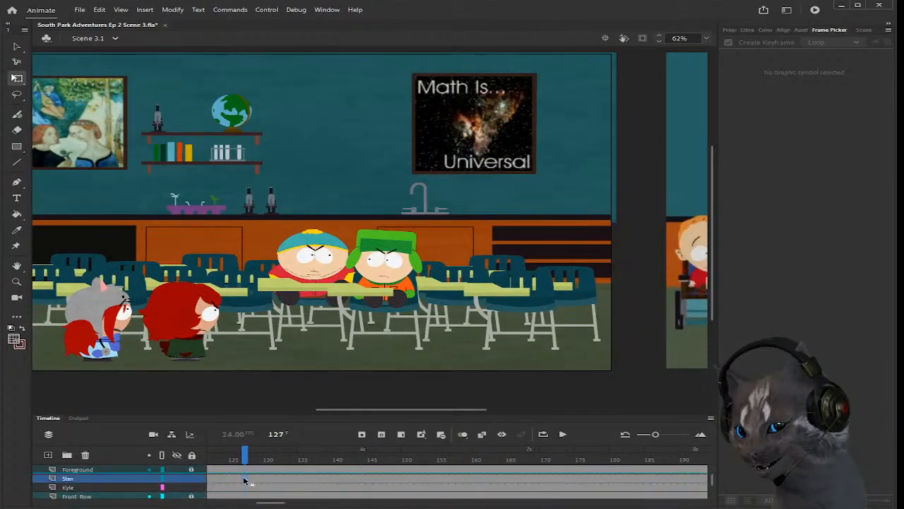
left_click_drag(272, 503, 216, 501)
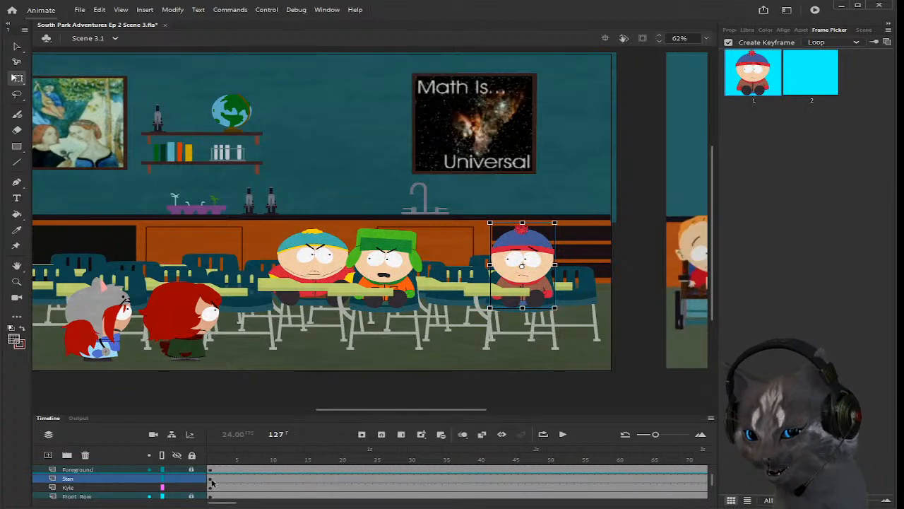
left_click(211, 479)
double_click(529, 255)
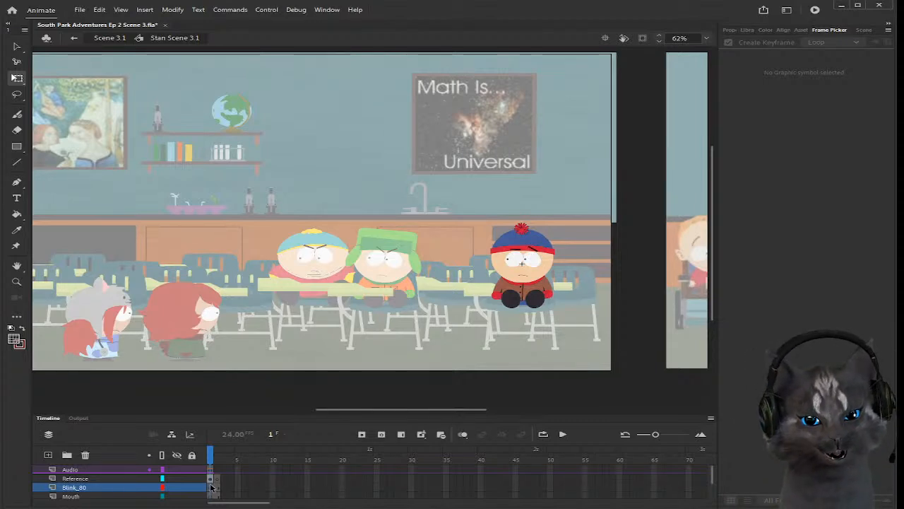
Step: Rename the Blink_80 layer in Stan's symbol as Blink_60
scroll(211, 487, "down", 1)
scroll(211, 487, "up", 1)
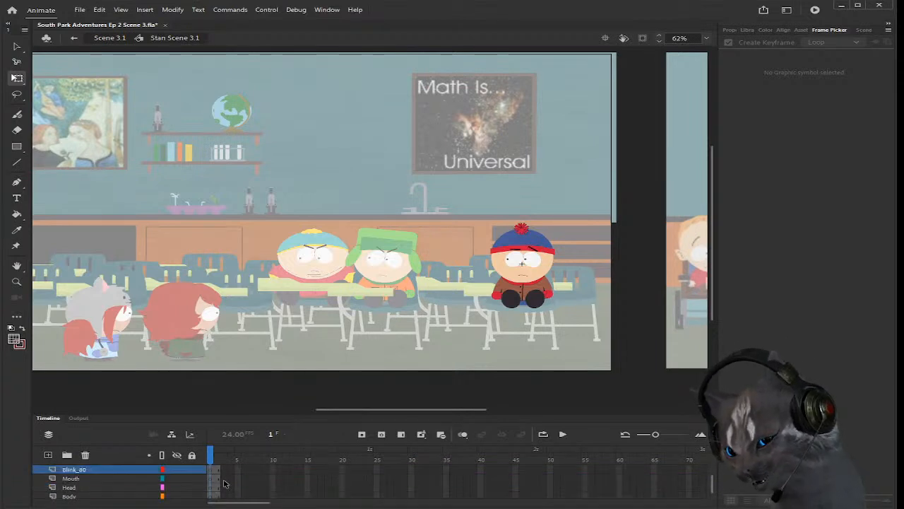
double_click(90, 487)
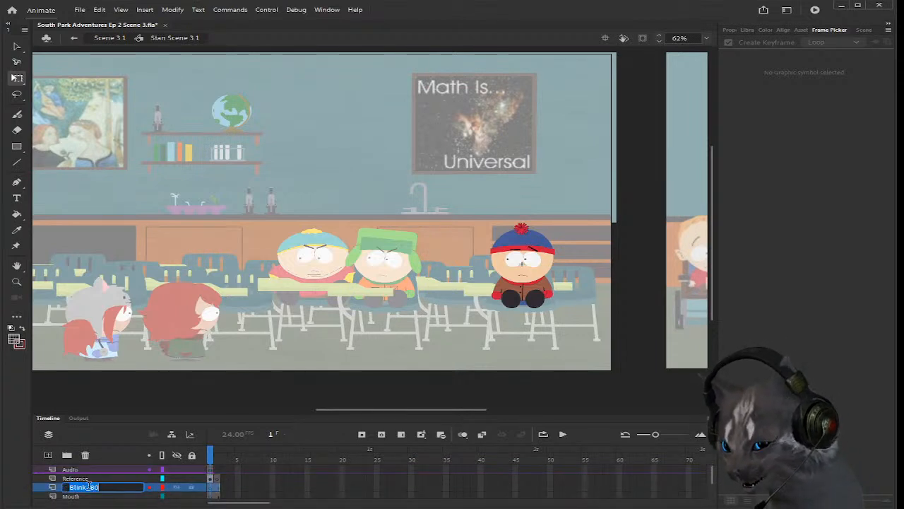
key("BackSpace")
type("6")
key("Return")
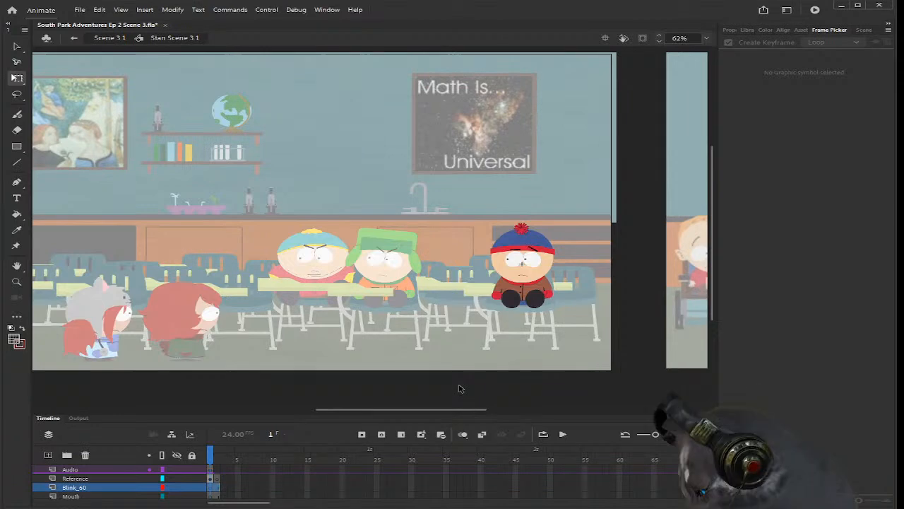
Step: Examine Stan's seated artwork up close inside his symbol
scroll(439, 341, "up", 2)
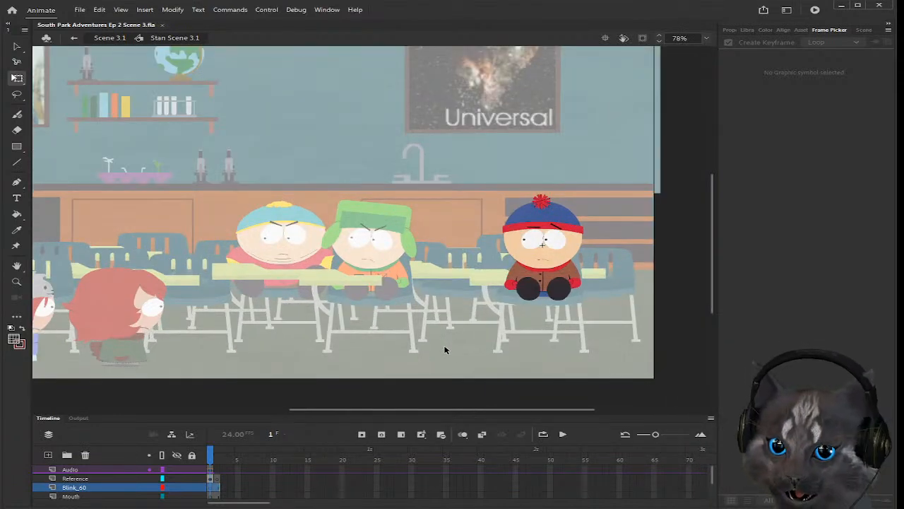
scroll(470, 337, "up", 2)
scroll(517, 365, "up", 2)
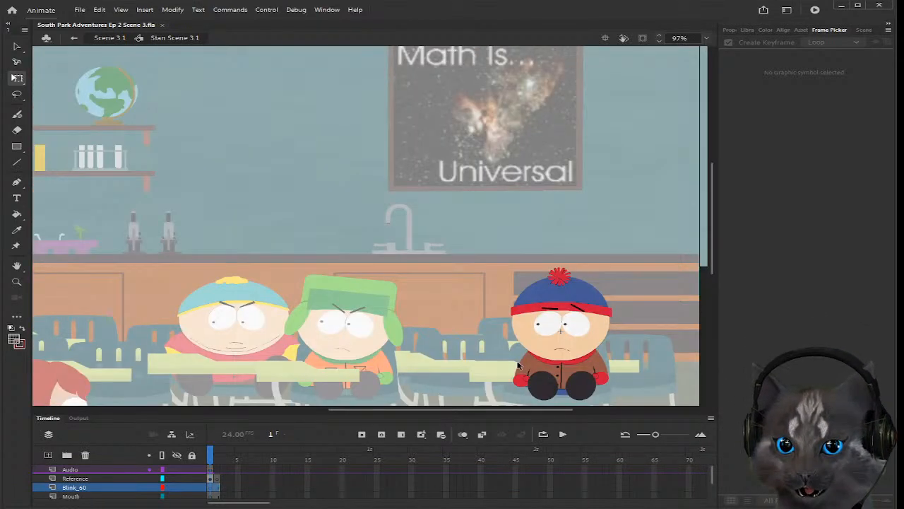
scroll(523, 310, "down", 2)
scroll(533, 251, "up", 2)
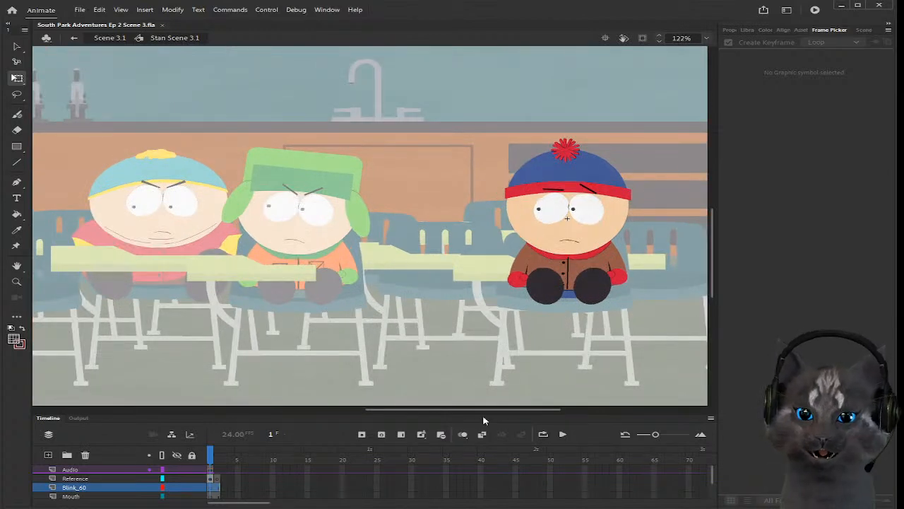
left_click_drag(486, 411, 493, 409)
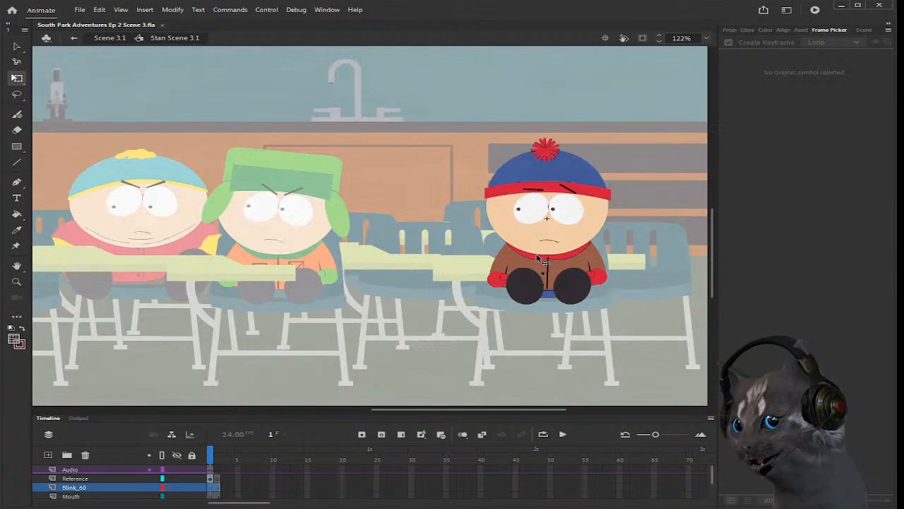
scroll(538, 260, "up", 1)
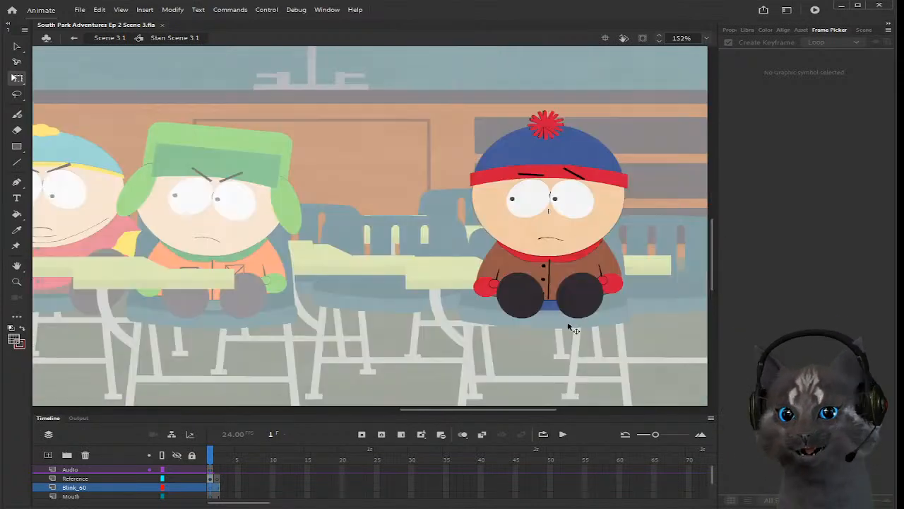
left_click_drag(426, 409, 428, 412)
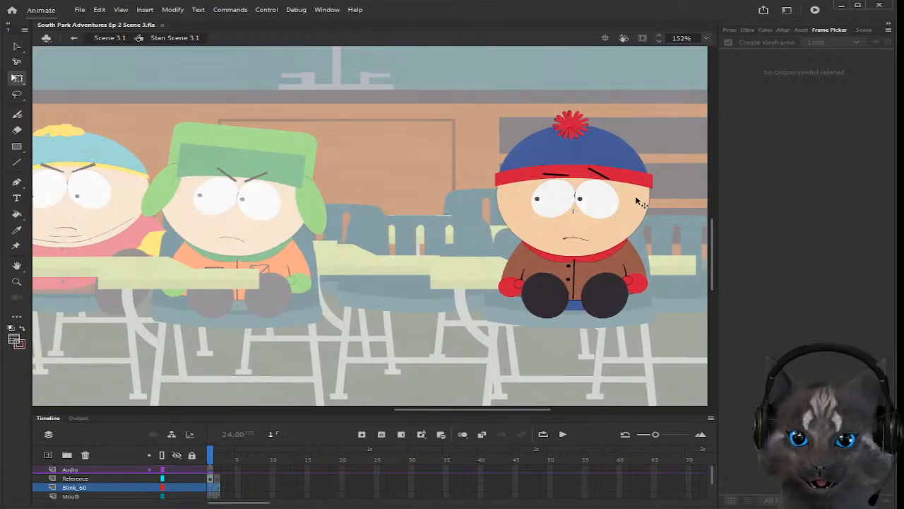
scroll(219, 478, "down", 3)
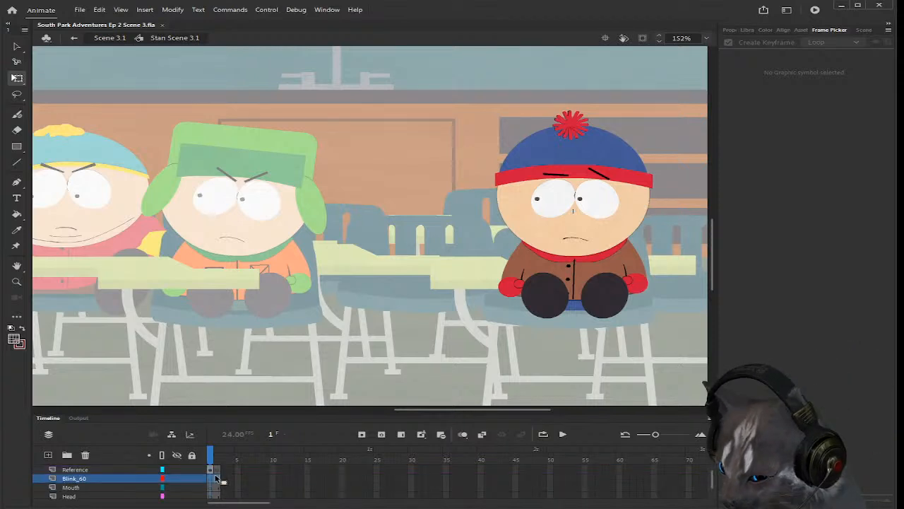
scroll(217, 478, "up", 3)
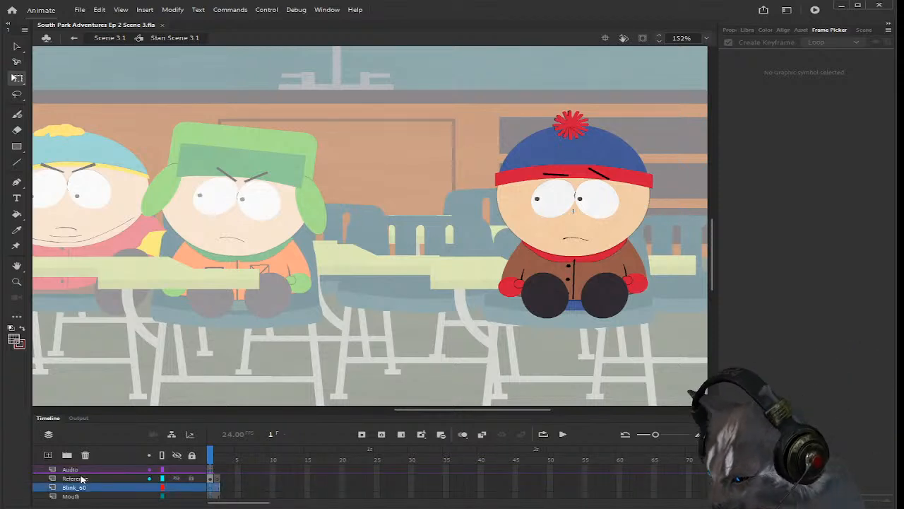
Step: Extend the Audio layer in Stan's symbol to the end of the dialogue waveform at frame 673, removing the surplus frames beyond it
left_click_drag(254, 502, 698, 503)
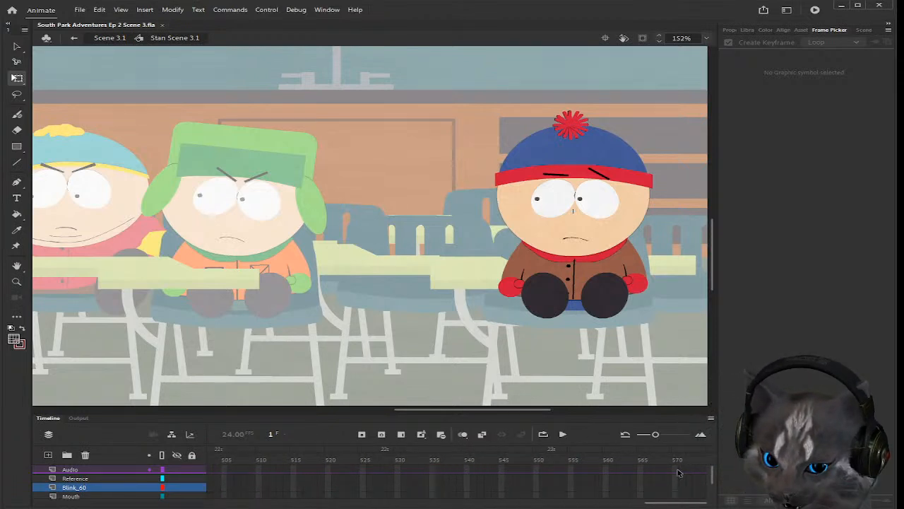
left_click(676, 469)
left_click(401, 435)
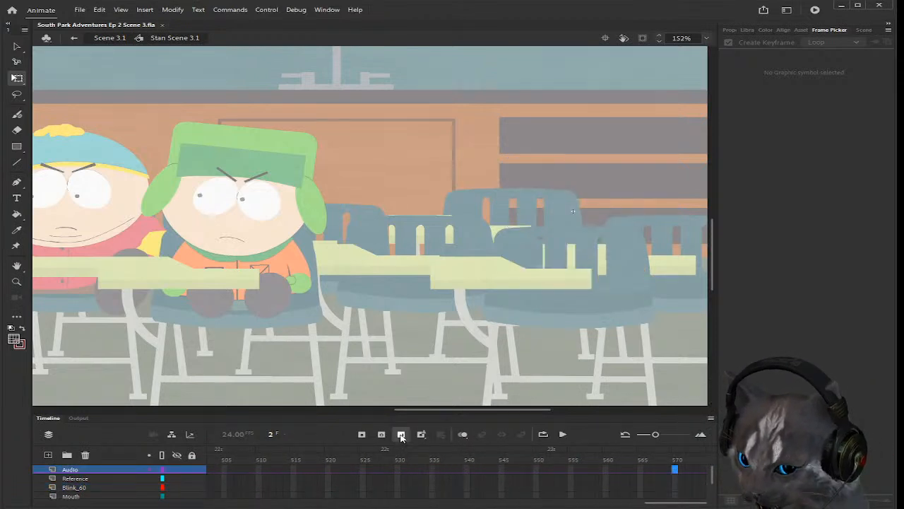
left_click_drag(454, 503, 518, 504)
left_click(377, 472)
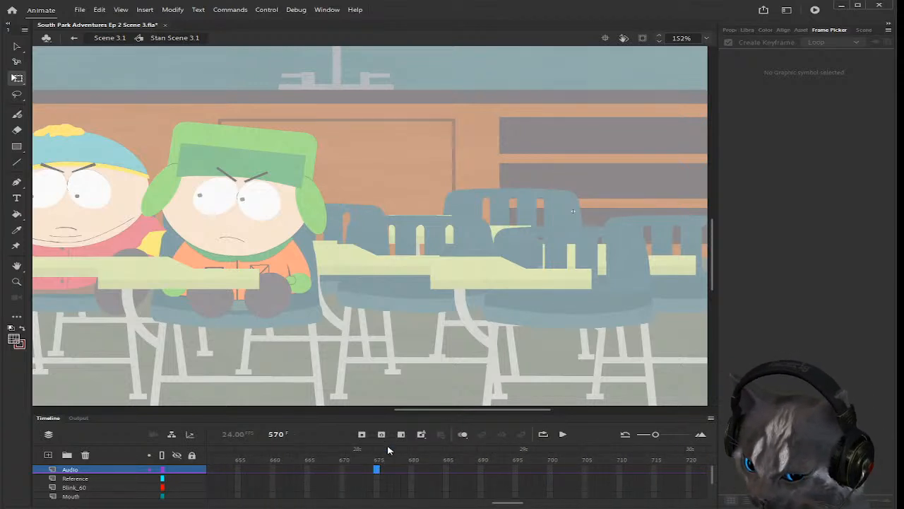
left_click(401, 435)
left_click_drag(371, 471, 377, 472)
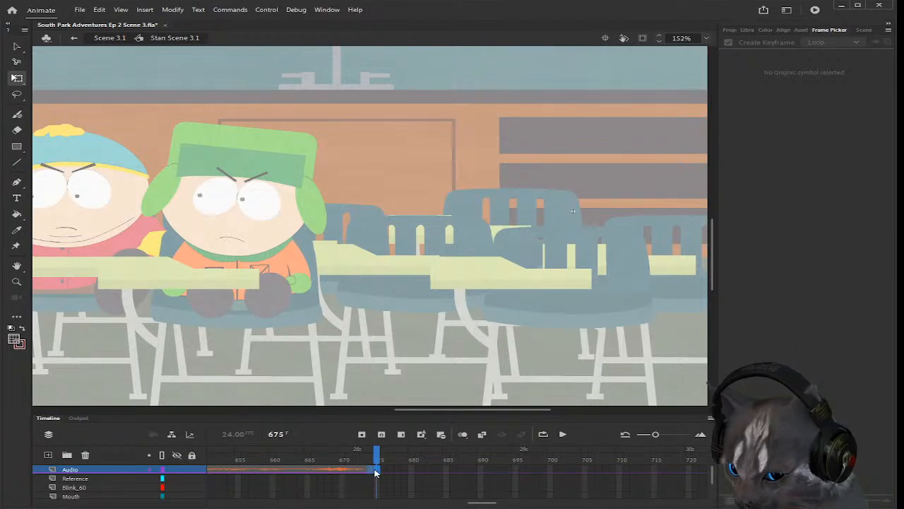
key("shift+F5")
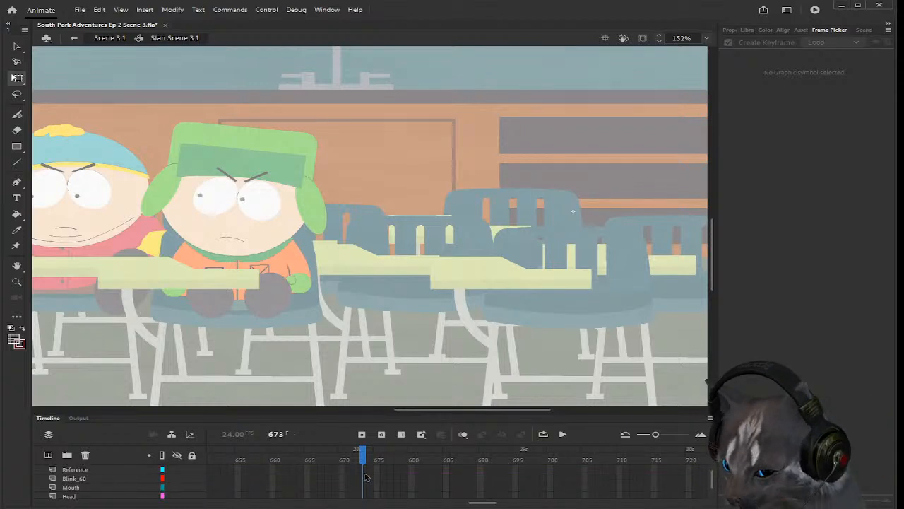
Step: Extend the Blink_60, Mouth, Head and Body layers to frame 673 to match the audio
left_click_drag(364, 487, 364, 503)
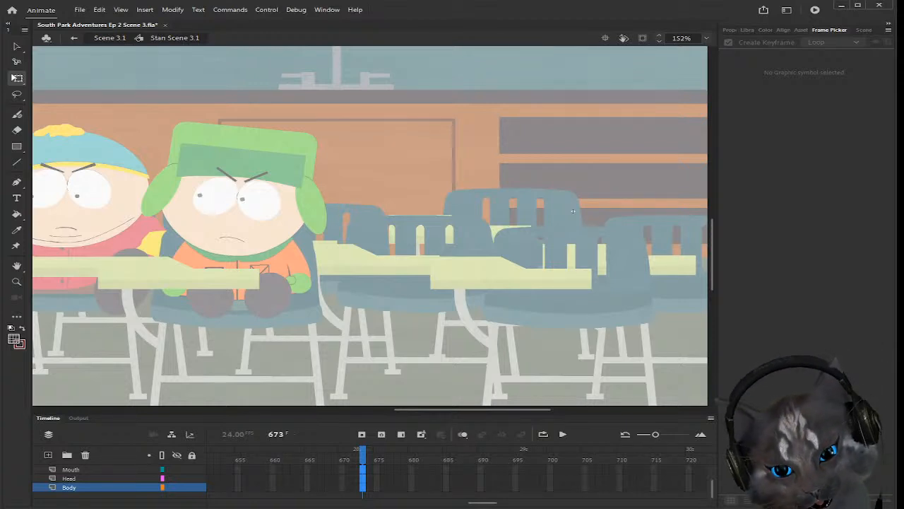
left_click(400, 435)
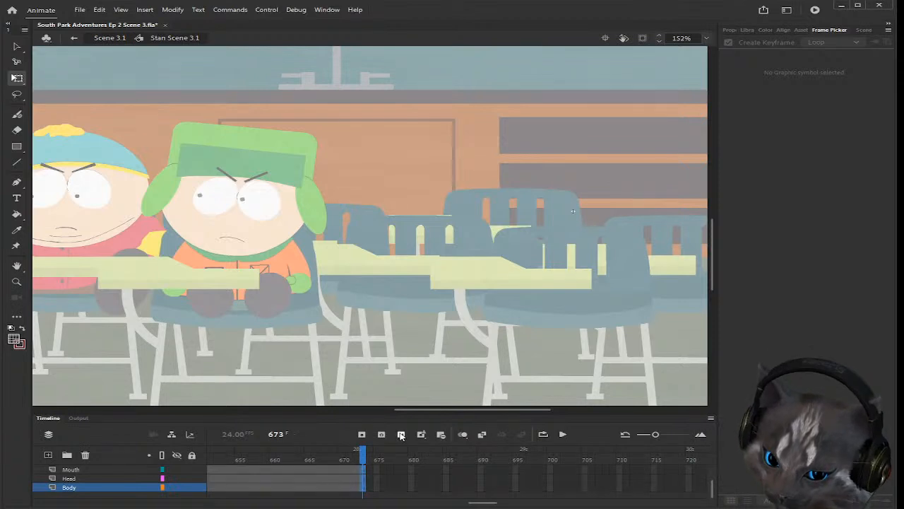
left_click(345, 479)
scroll(344, 479, "up", 2)
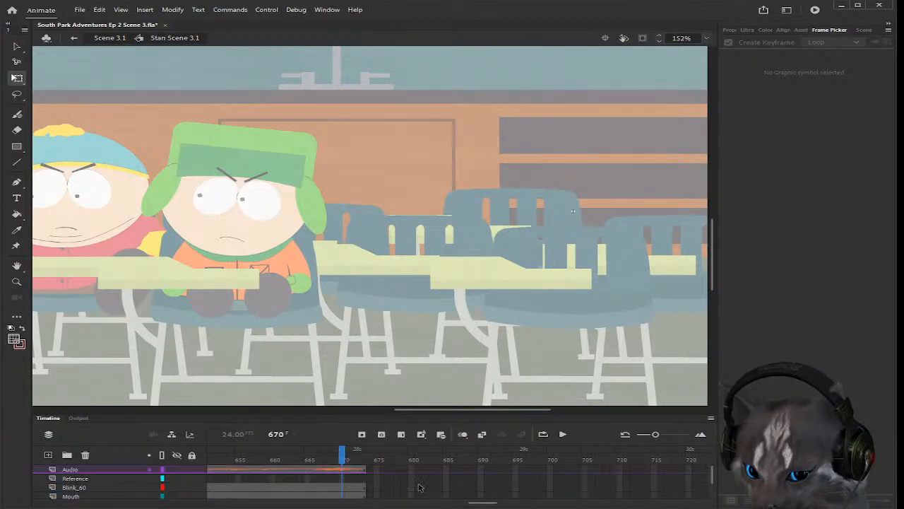
Step: Insert blank keyframes at frame 2 on the Blink_60, Mouth, Head and Body layers
left_click_drag(483, 503, 228, 502)
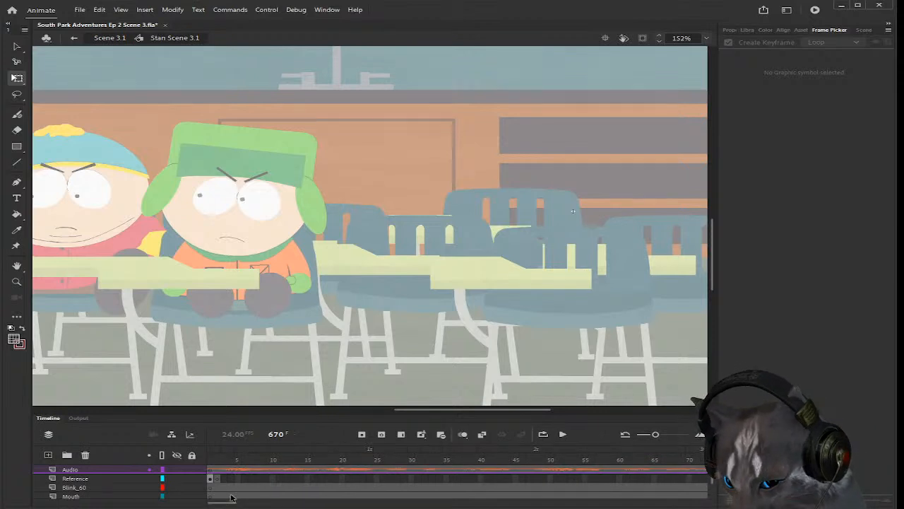
scroll(236, 483, "down", 2)
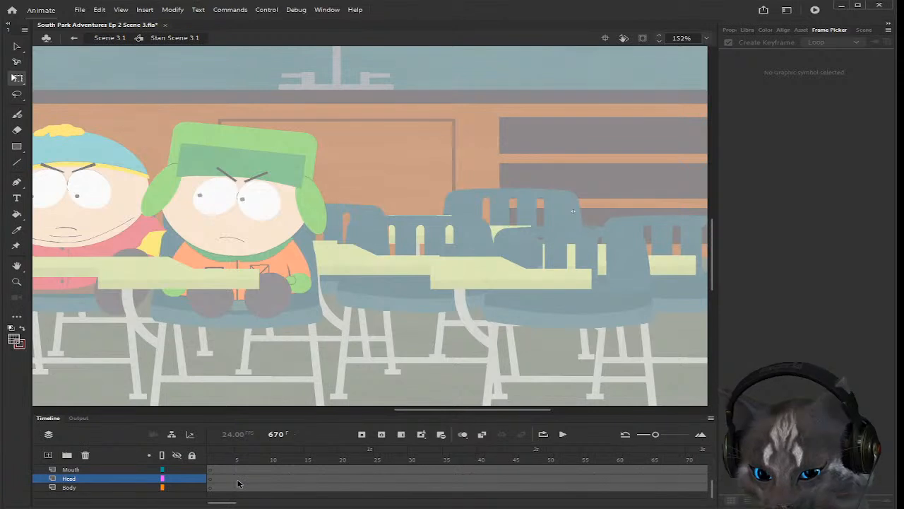
scroll(237, 483, "up", 2)
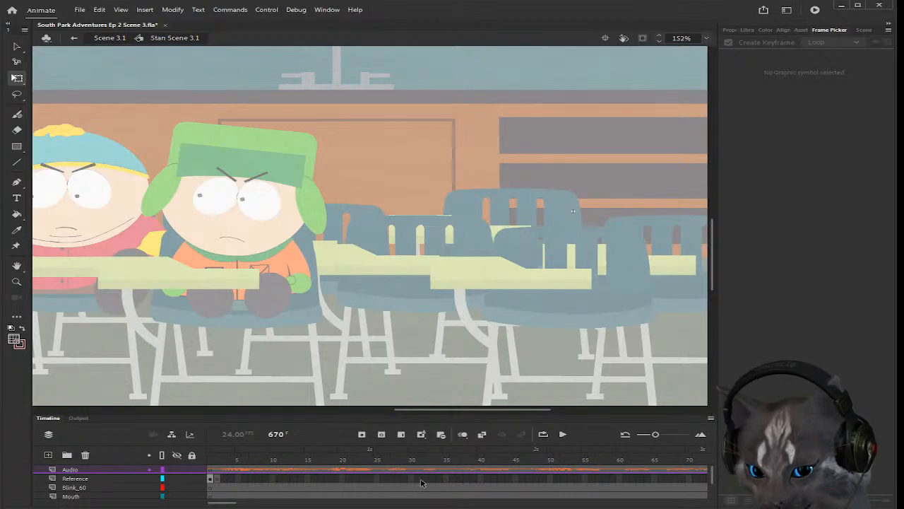
scroll(420, 483, "down", 2)
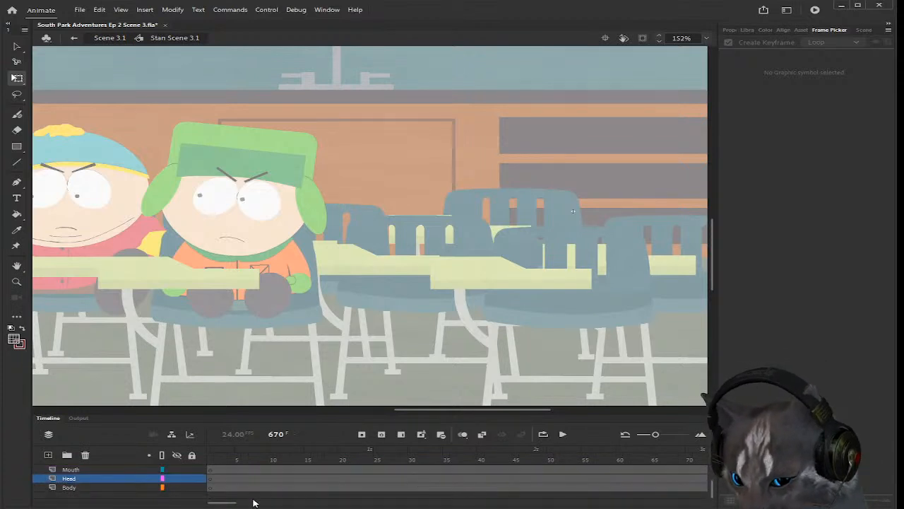
scroll(230, 480, "up", 2)
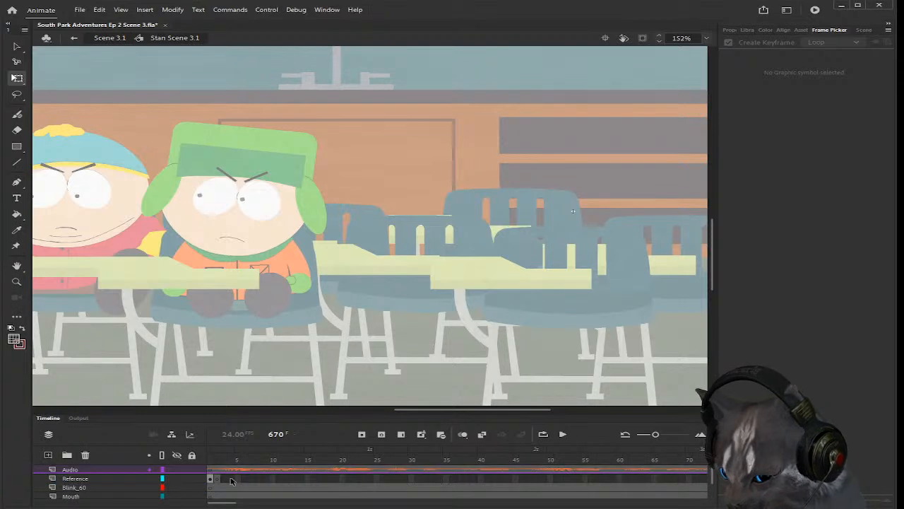
left_click_drag(216, 488, 219, 503)
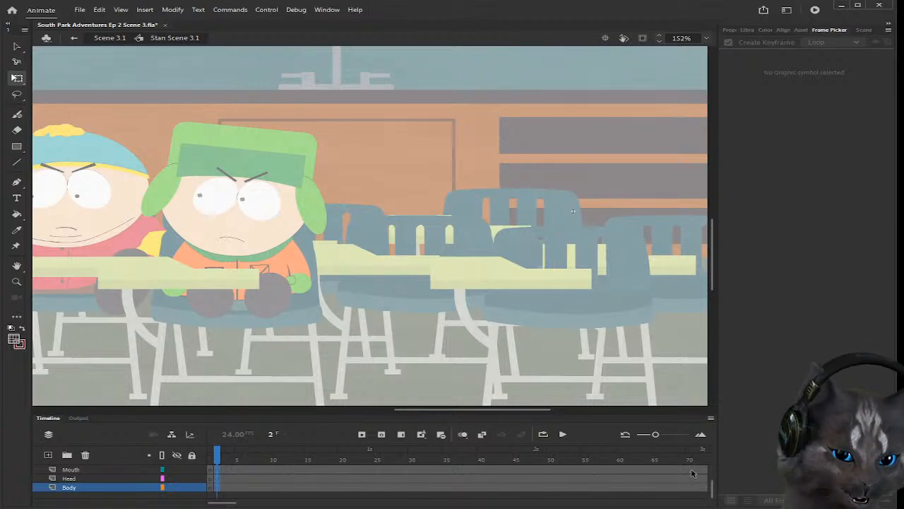
scroll(276, 486, "up", 2)
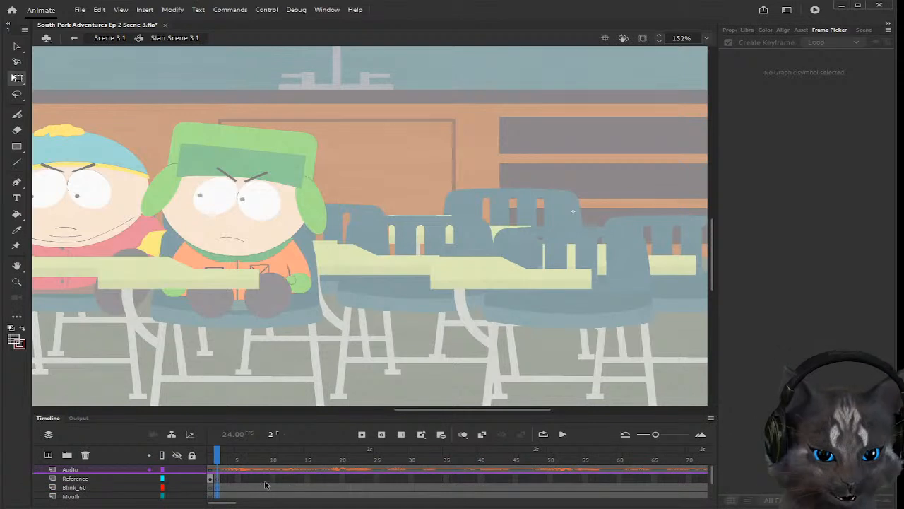
Step: Copy Stan's full artwork from frame 1 of the Reference layer and paste it in place at frame 2 of the Body layer
left_click(211, 479)
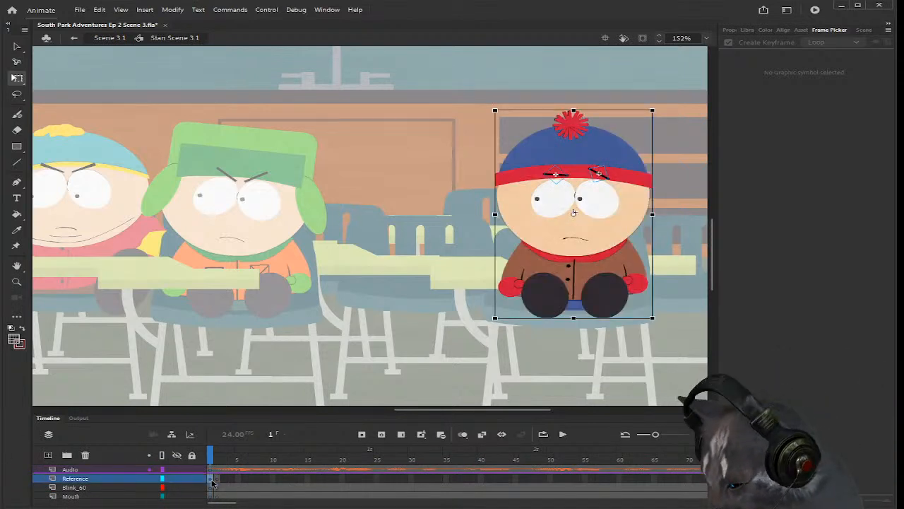
scroll(216, 487, "down", 2)
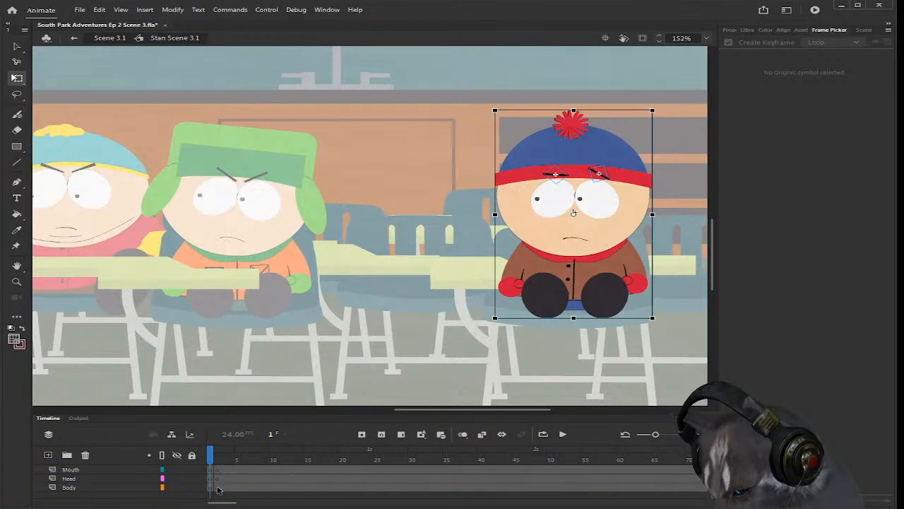
left_click(216, 487)
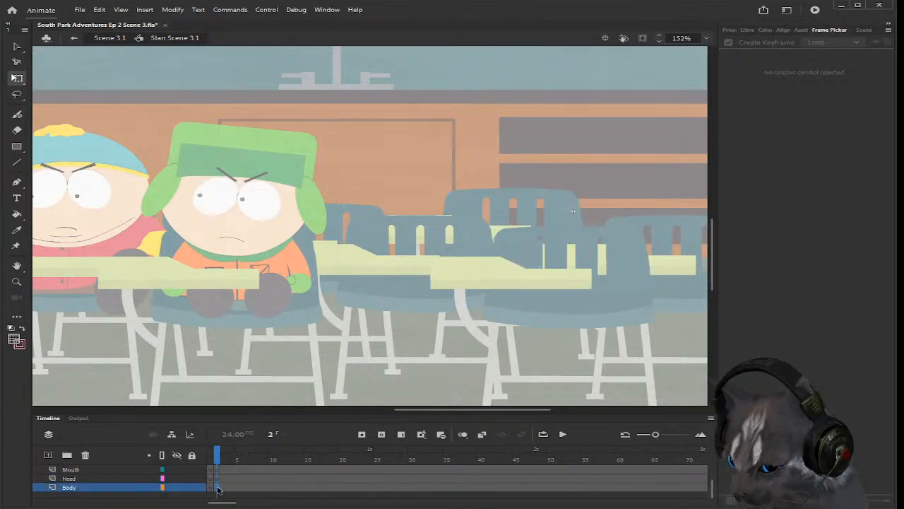
key("ctrl+shift+v")
scroll(217, 490, "up", 2)
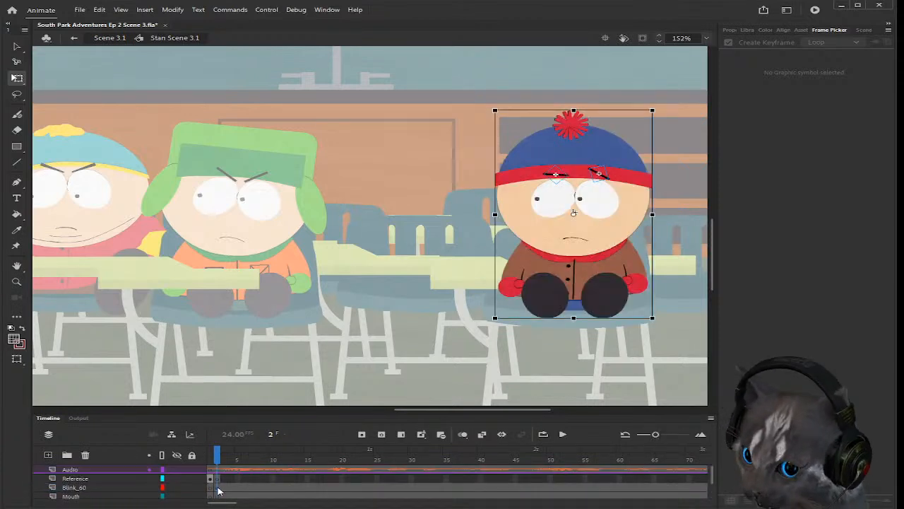
left_click(211, 479)
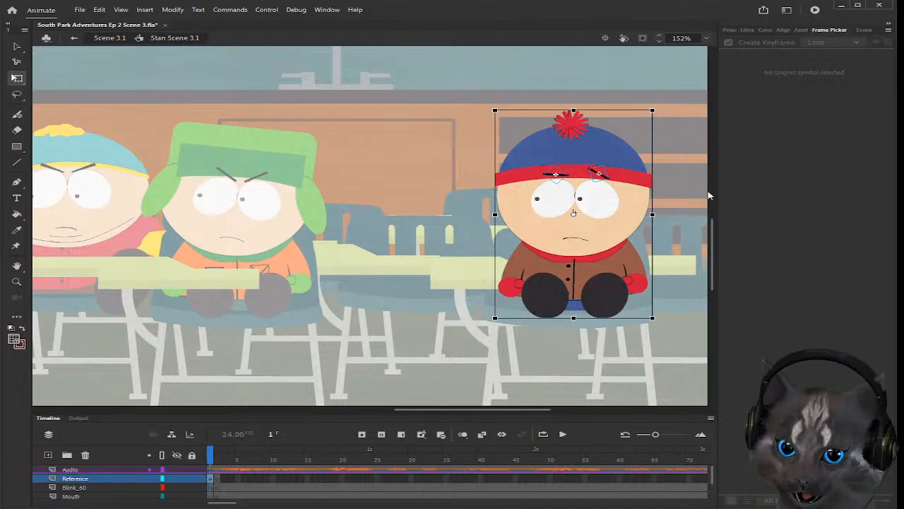
Step: Delete Stan's eyebrow over the eye farther from Kyle on frame 1 of the Reference layer
left_click(598, 173)
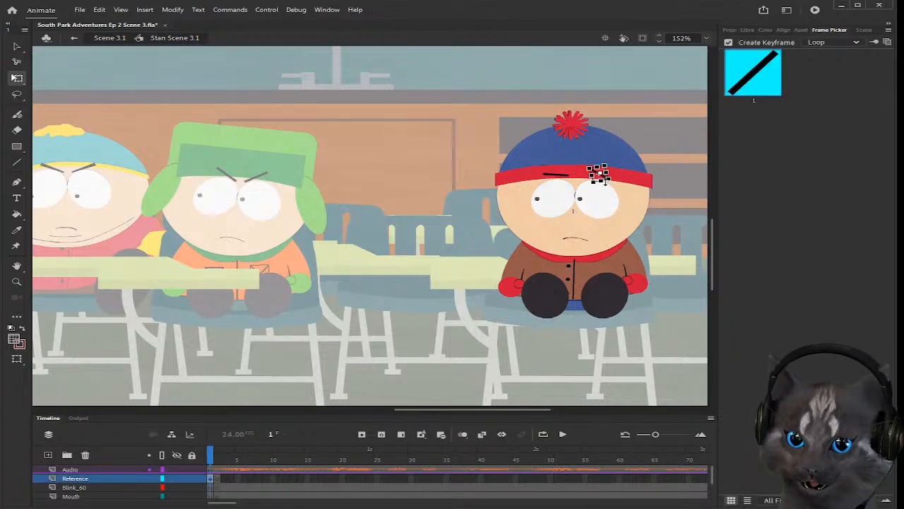
left_click(548, 291)
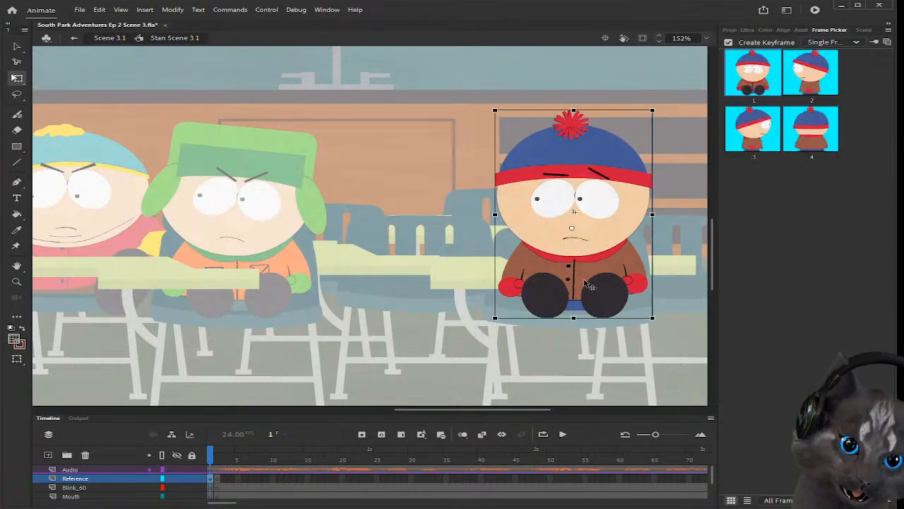
left_click(598, 173)
left_click(602, 185)
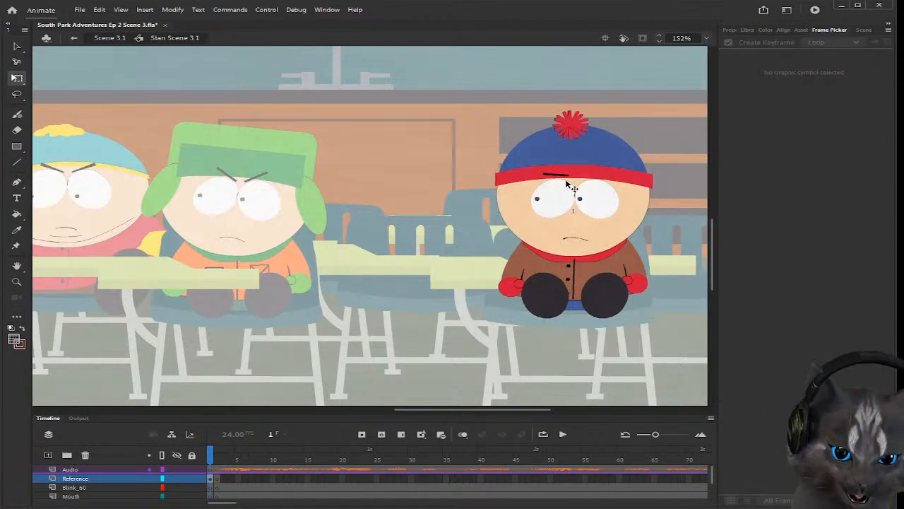
Step: Delete both of Stan's eyebrows from the artwork pasted at frame 2
left_click_drag(211, 463, 218, 461)
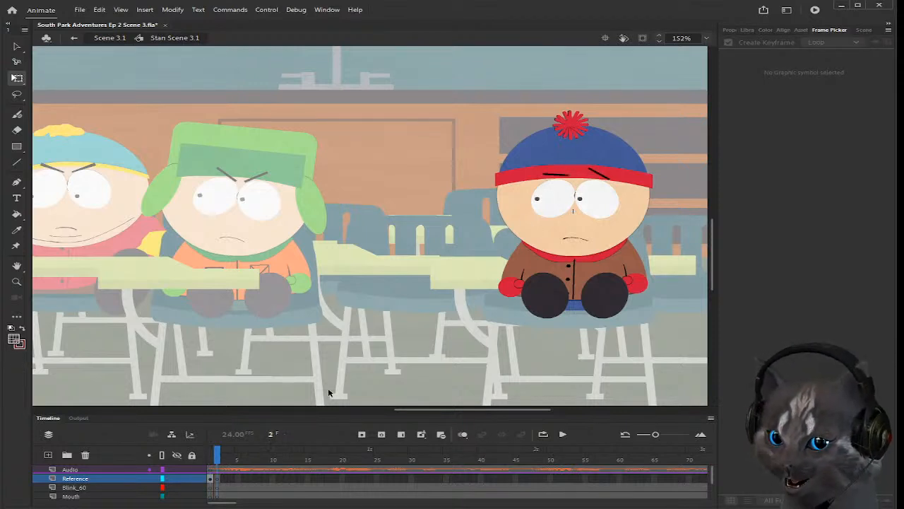
left_click(600, 177)
key("Delete")
left_click(550, 175)
key("Delete")
scroll(219, 480, "up", 2)
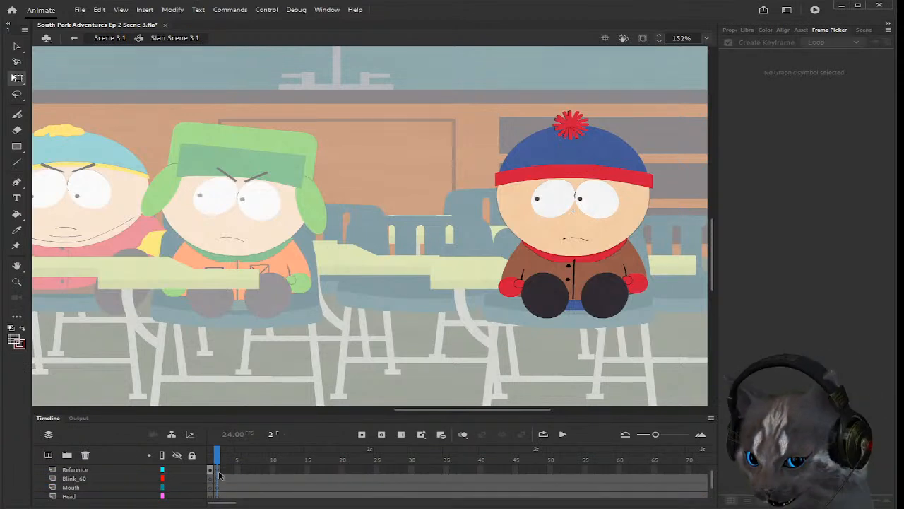
Step: Break apart Stan's artwork on the Body layer with the playhead at frame 60
left_click_drag(219, 463, 220, 463)
scroll(236, 475, "up", 1)
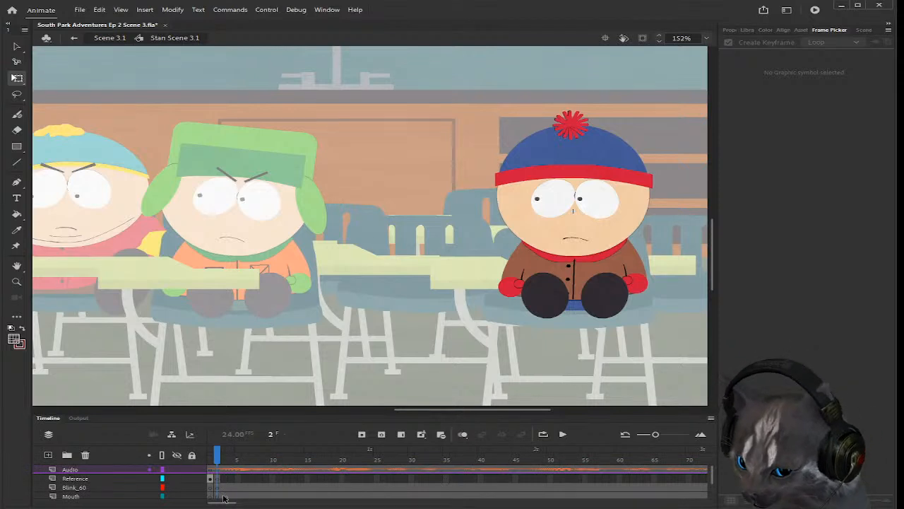
left_click_drag(224, 503, 231, 504)
left_click(427, 459)
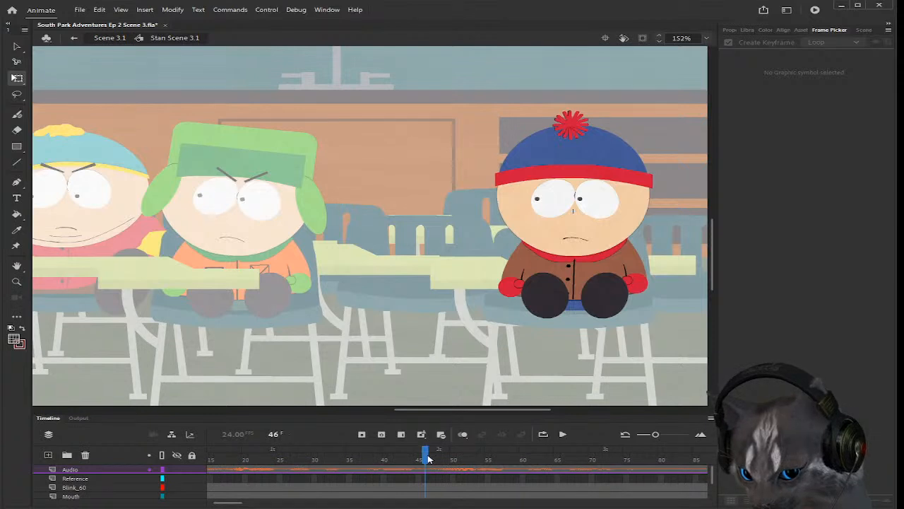
left_click_drag(427, 460, 467, 460)
left_click_drag(504, 460, 523, 463)
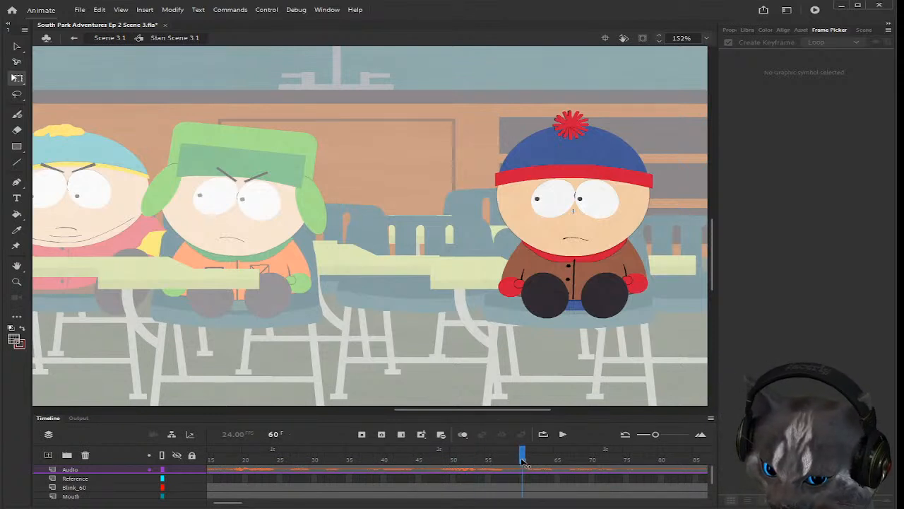
scroll(523, 480, "down", 1)
scroll(523, 486, "down", 1)
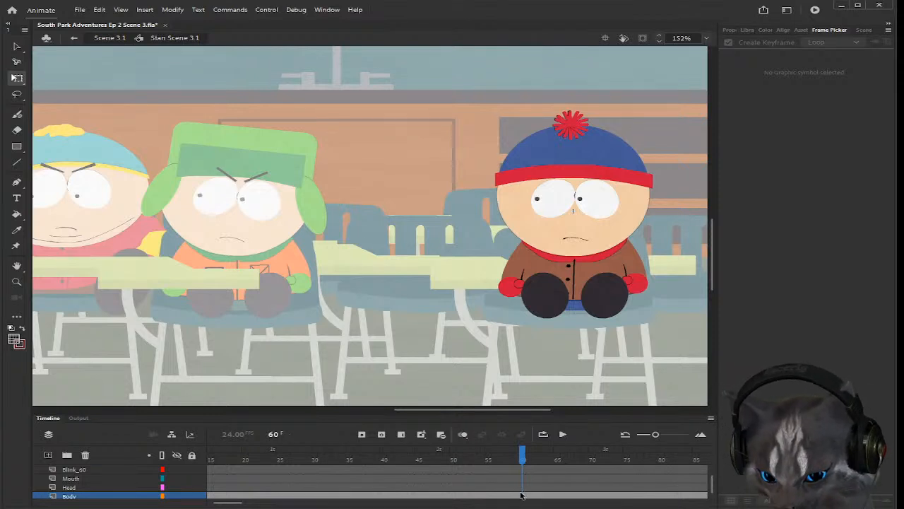
left_click(521, 496)
left_click(484, 189)
left_click(551, 182)
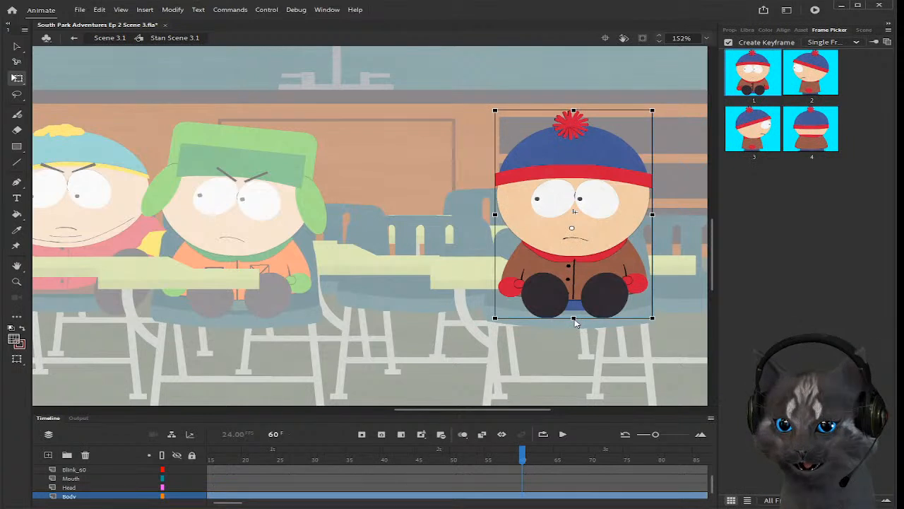
key("ctrl+b")
Step: Cut Stan's hat, face, eyes and mouth from the Body layer and paste them in place on the Head layer
left_click(448, 183)
left_click_drag(484, 120, 676, 198)
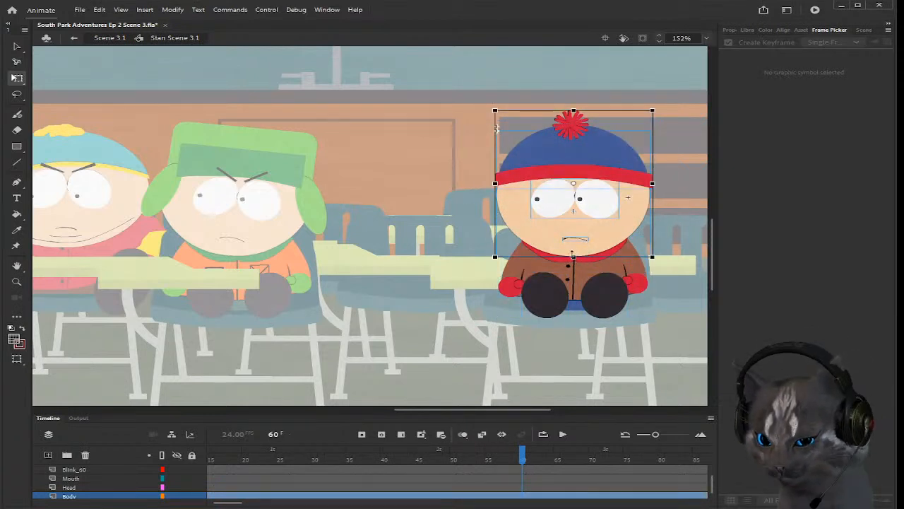
key("Delete")
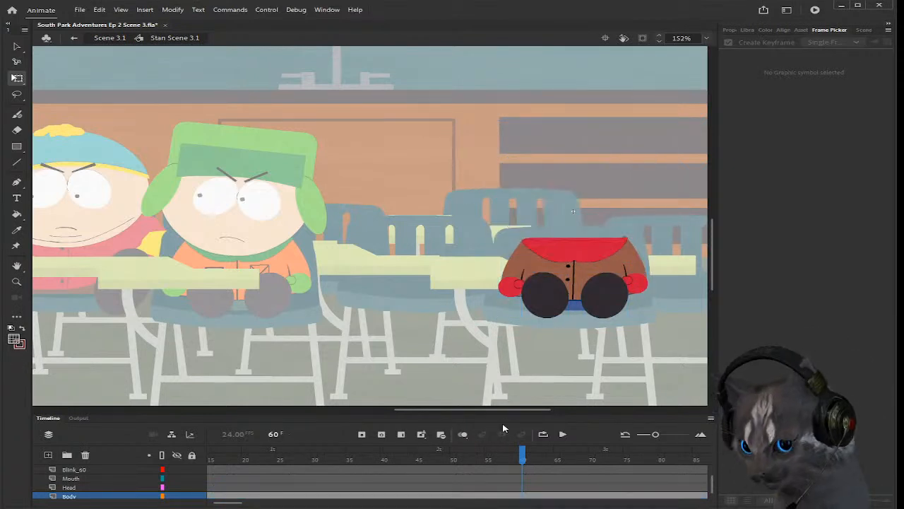
left_click(493, 487)
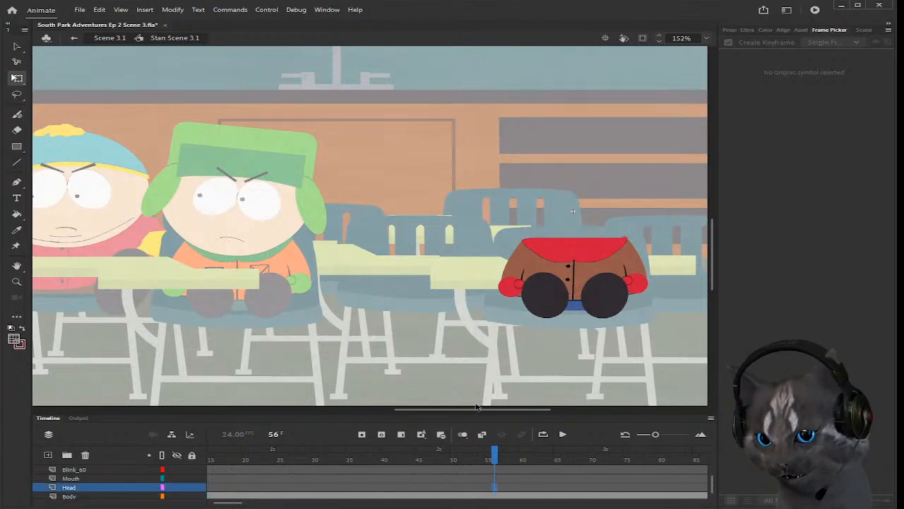
key("ctrl+shift+v")
left_click(407, 277)
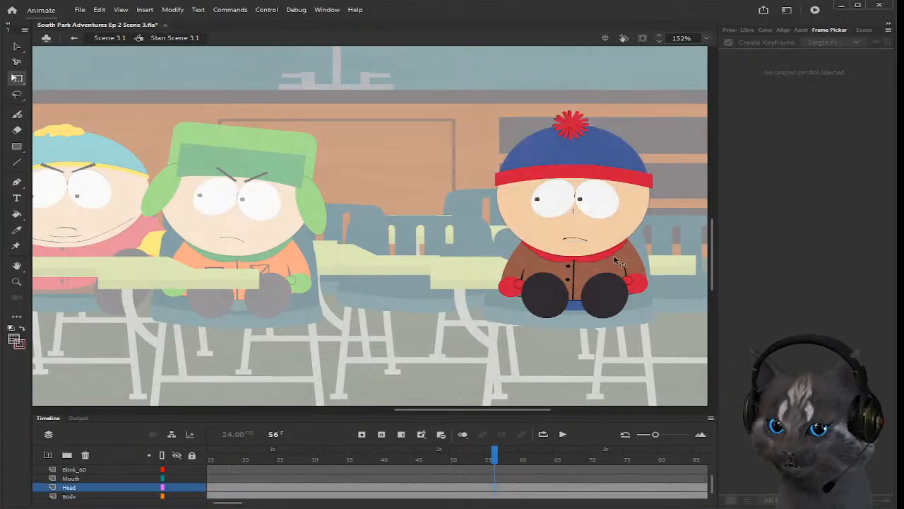
Step: Move Stan's mouth from the Head layer to the Mouth layer in place and check the separated layers from frame 2
left_click(580, 238)
key("ctrl+x")
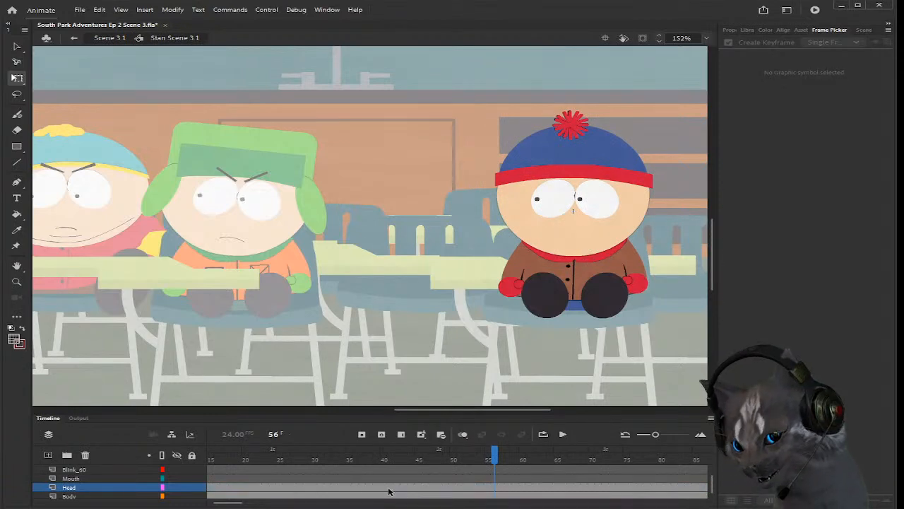
left_click(327, 479)
key("ctrl+shift+v")
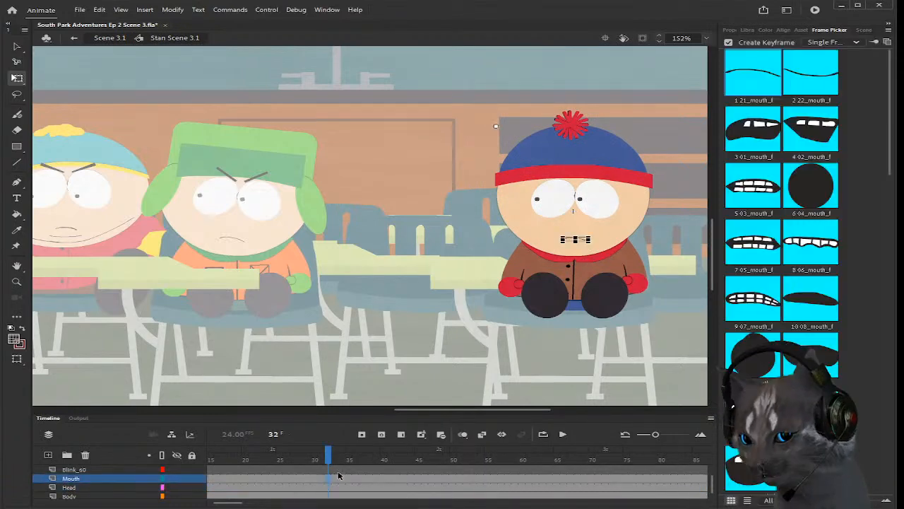
left_click_drag(236, 503, 228, 504)
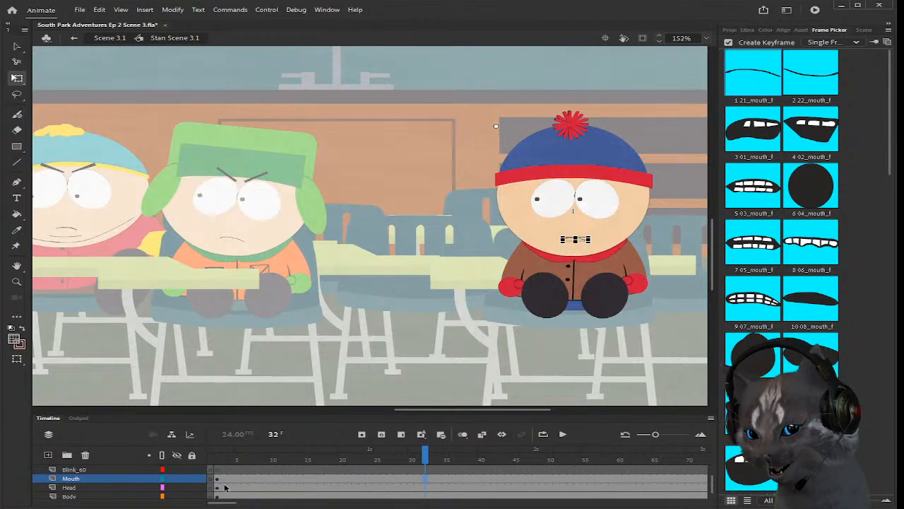
scroll(219, 486, "up", 1)
left_click(219, 486)
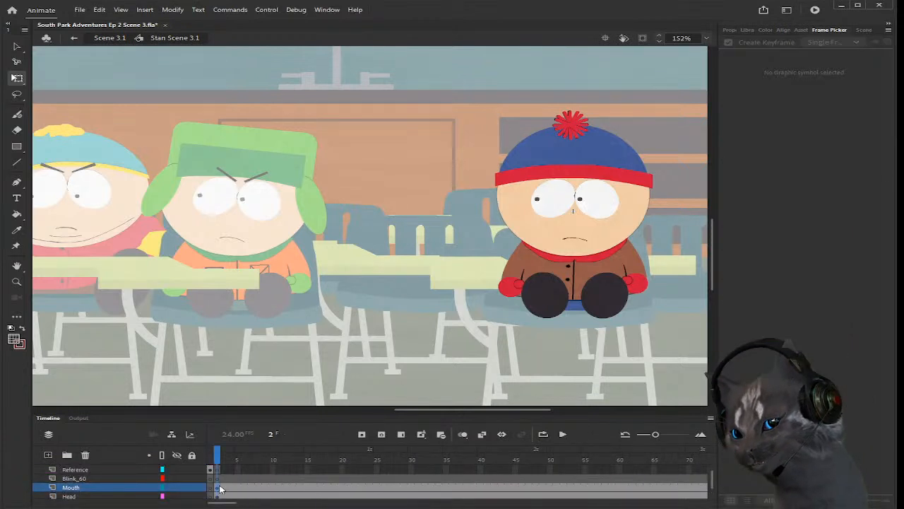
left_click_drag(222, 459, 247, 460)
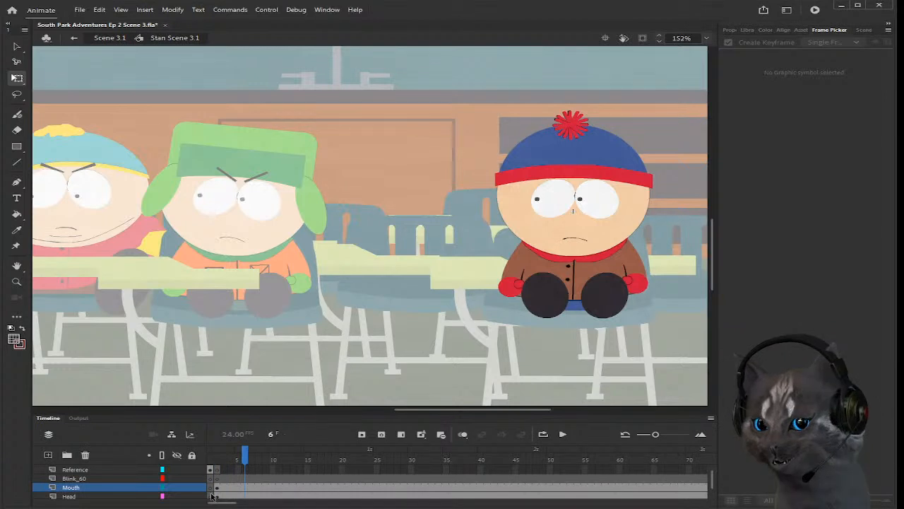
Step: Insert keyframes at frames 60 and 61 on the Mouth and Head layers for Stan's blink
left_click_drag(219, 503, 227, 503)
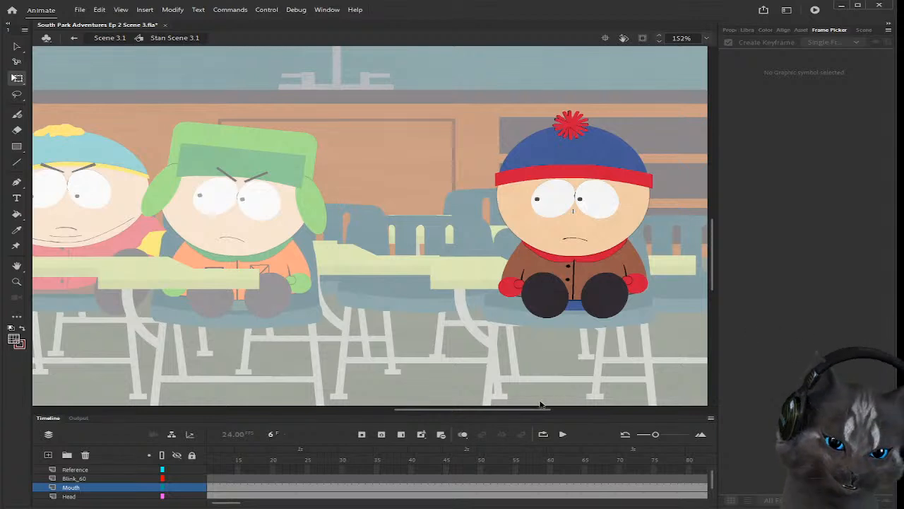
left_click_drag(529, 409, 530, 412)
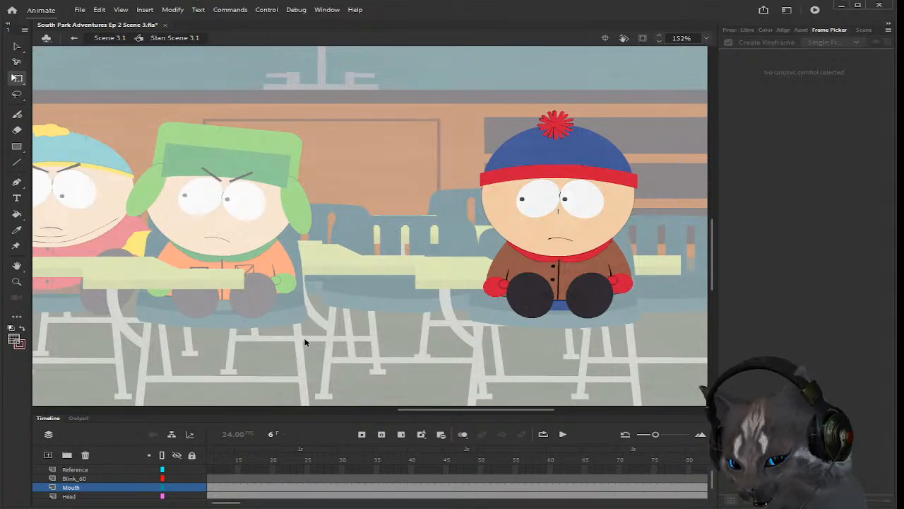
left_click_drag(224, 503, 213, 503)
left_click(219, 479)
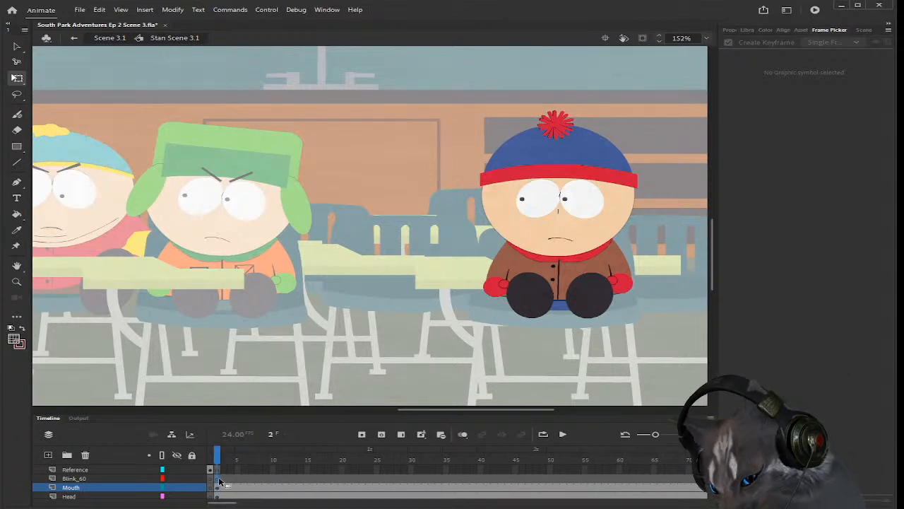
left_click_drag(229, 503, 249, 504)
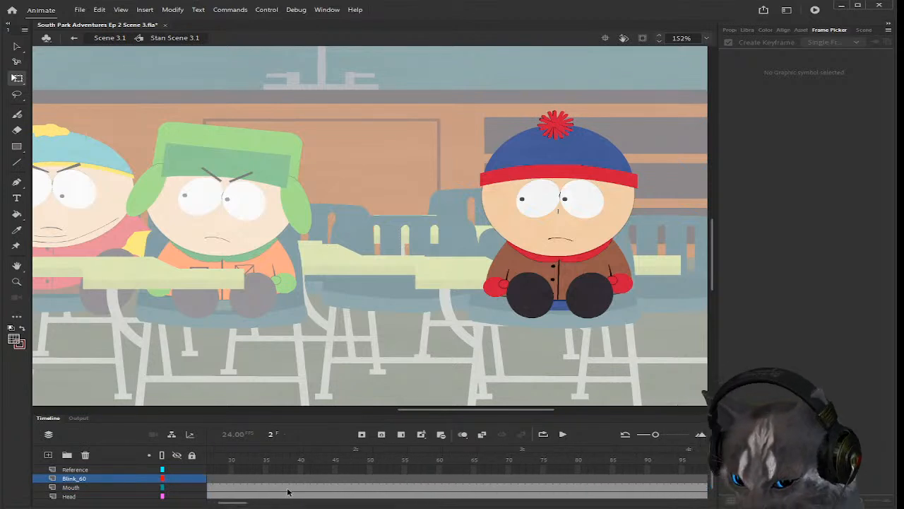
left_click(438, 471)
scroll(438, 478, "down", 1)
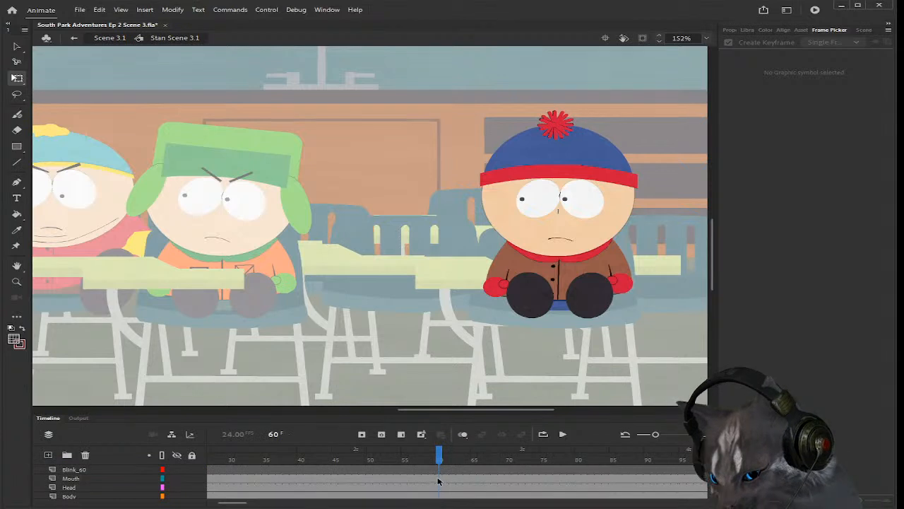
left_click(439, 487)
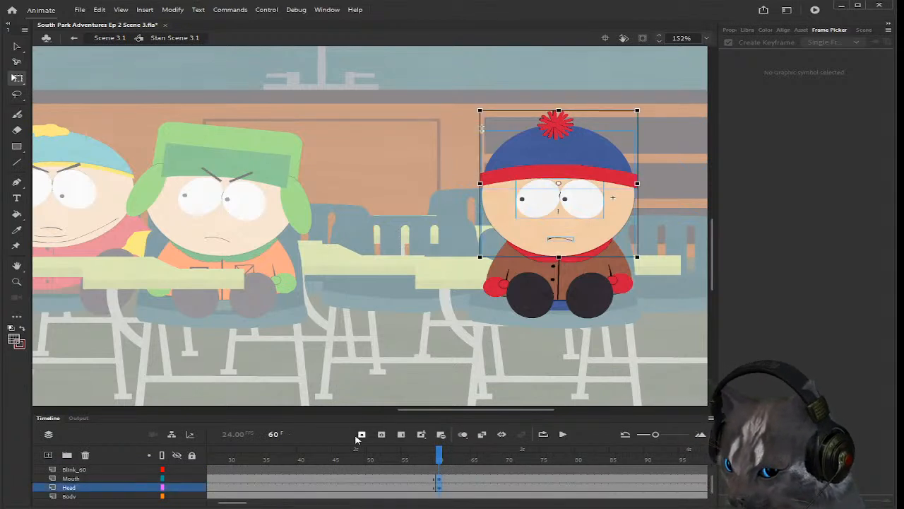
left_click(361, 434)
left_click(361, 434)
Step: Switch Stan's eyes to a closed-eyelid pose at frame 60 of the Head layer and check the blink through frame 62
left_click(437, 487)
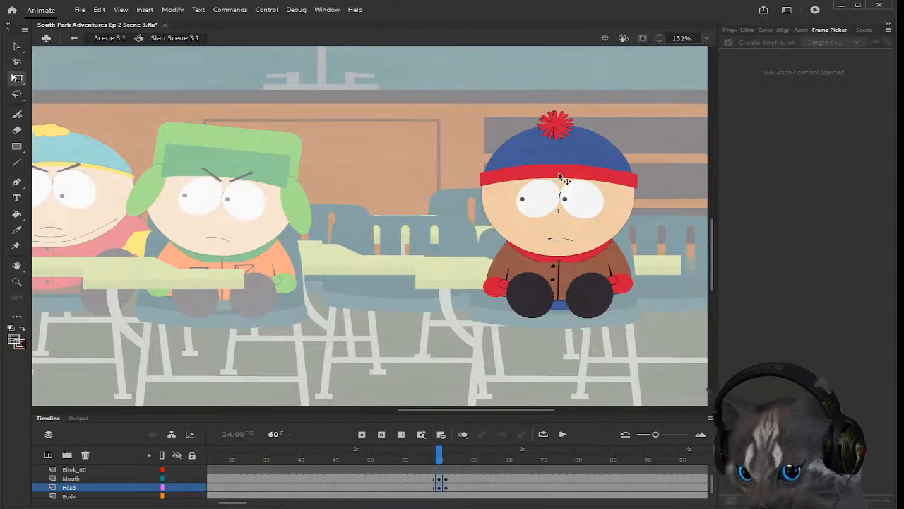
left_click(581, 205)
scroll(784, 283, "down", 5)
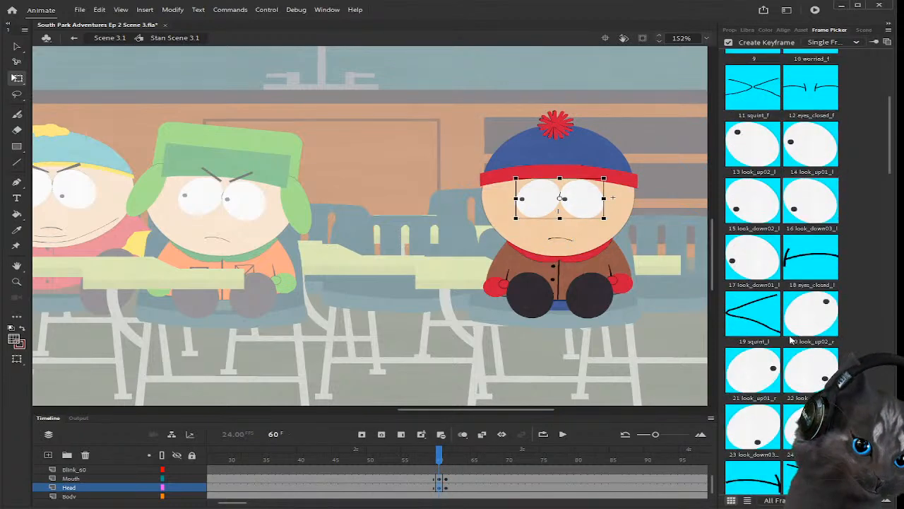
scroll(792, 340, "down", 2)
left_click(758, 399)
left_click(650, 327)
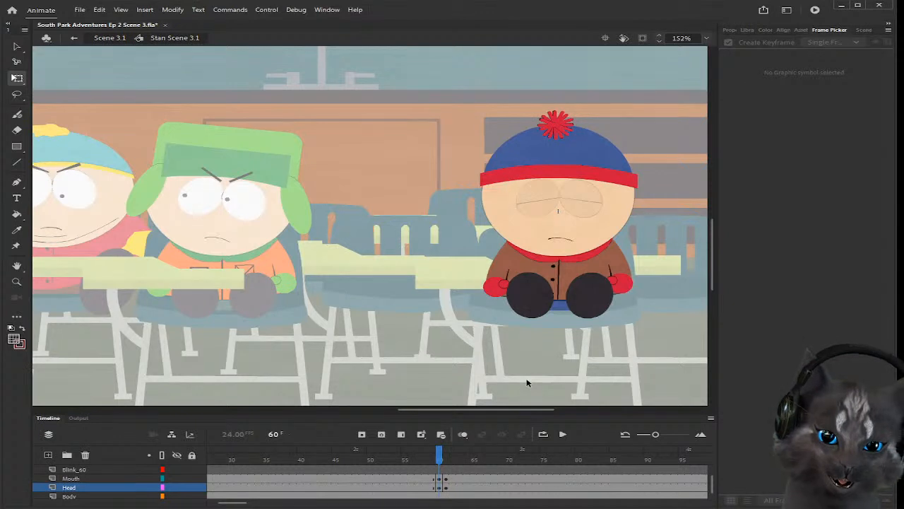
left_click(439, 486)
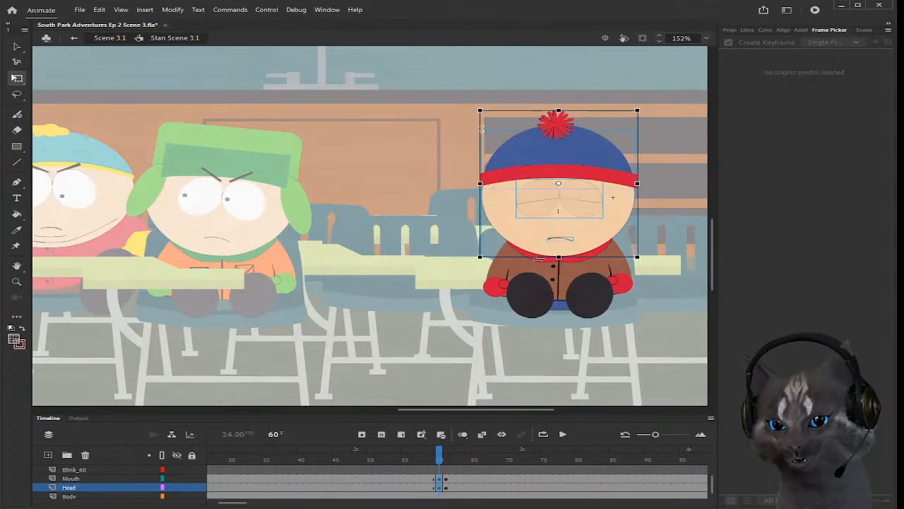
scroll(554, 239, "up", 1)
left_click(569, 227)
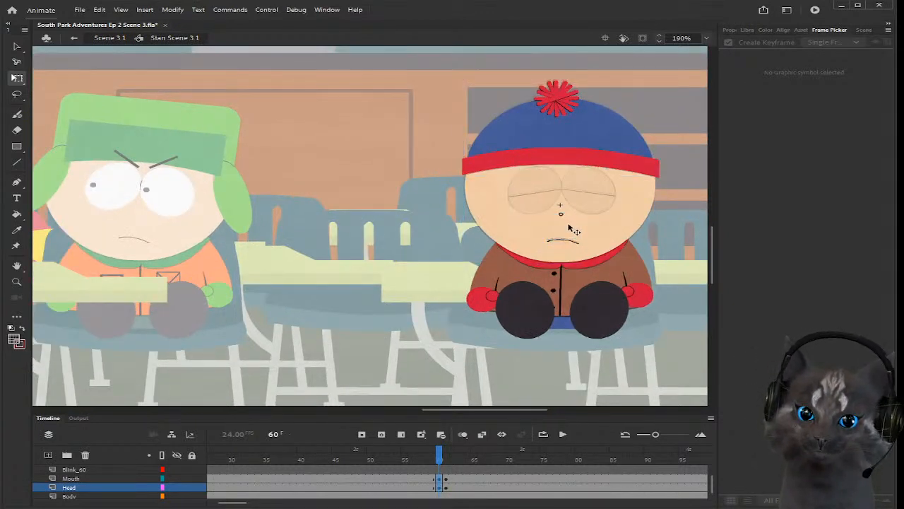
left_click(394, 332)
left_click_drag(439, 459, 456, 460)
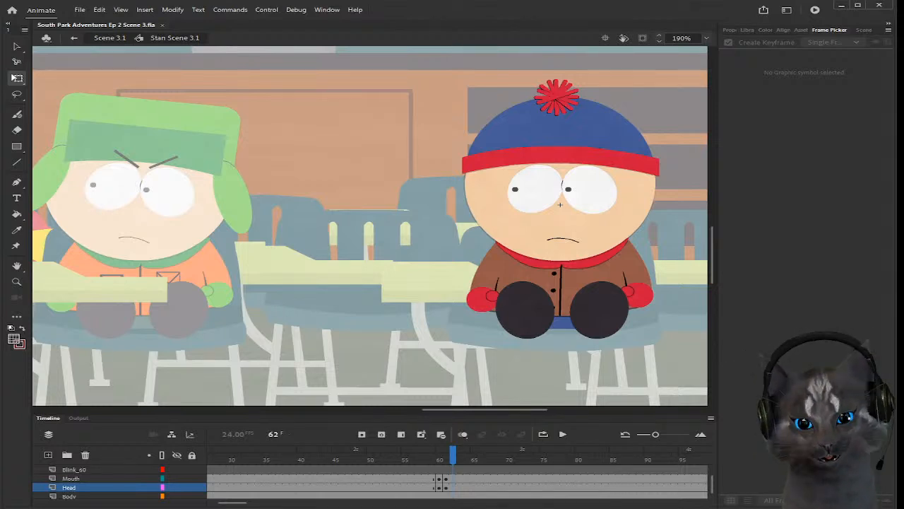
Step: Scrub through the dialogue audio from frame 62 to frame 155 to locate the start of Stan's next line
left_click_drag(454, 460, 566, 462)
scroll(481, 466, "up", 2)
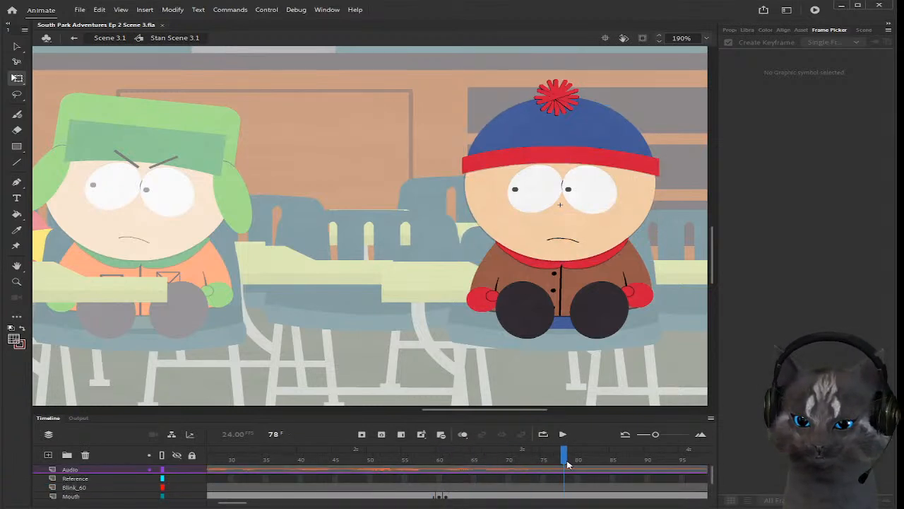
mouse_move(250, 501)
left_mouse_down()
mouse_move(238, 504)
mouse_move(251, 503)
left_mouse_up()
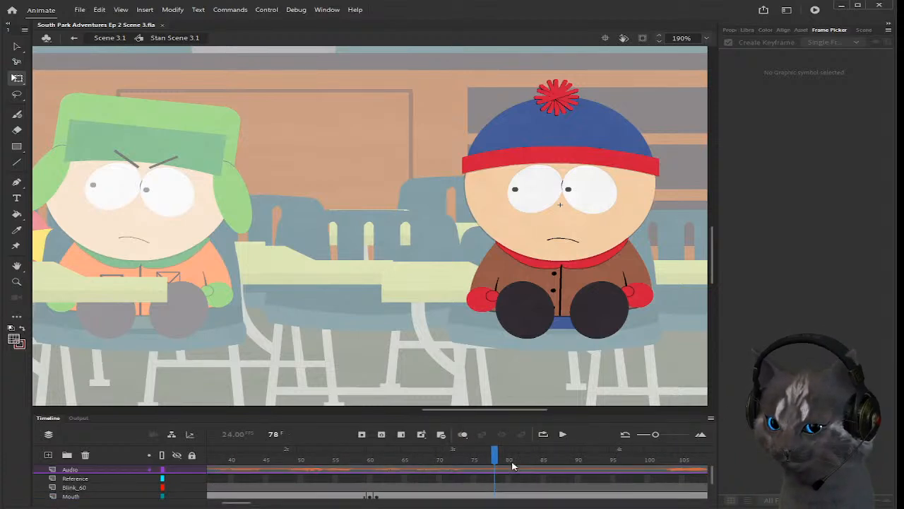
left_click_drag(495, 460, 661, 460)
left_click_drag(240, 503, 267, 502)
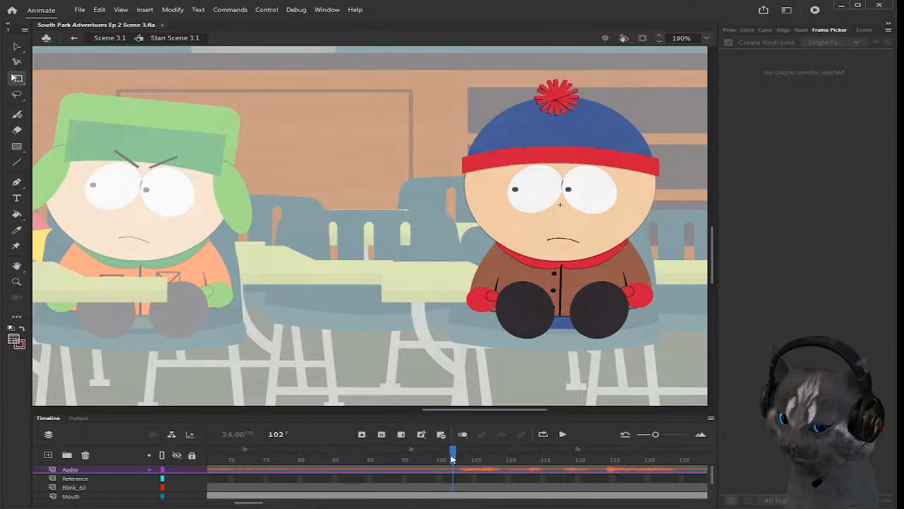
left_click_drag(255, 503, 259, 503)
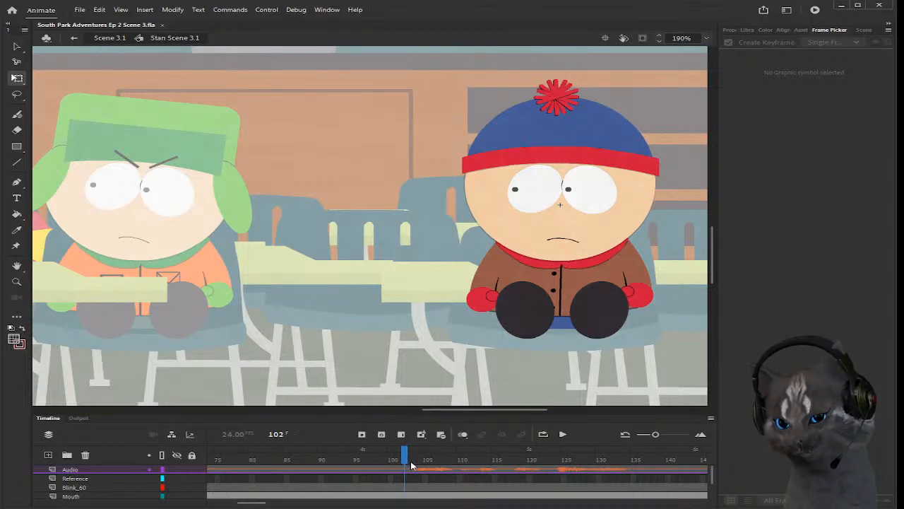
scroll(418, 482, "down", 3)
scroll(420, 482, "up", 3)
scroll(420, 482, "down", 1)
scroll(568, 481, "up", 1)
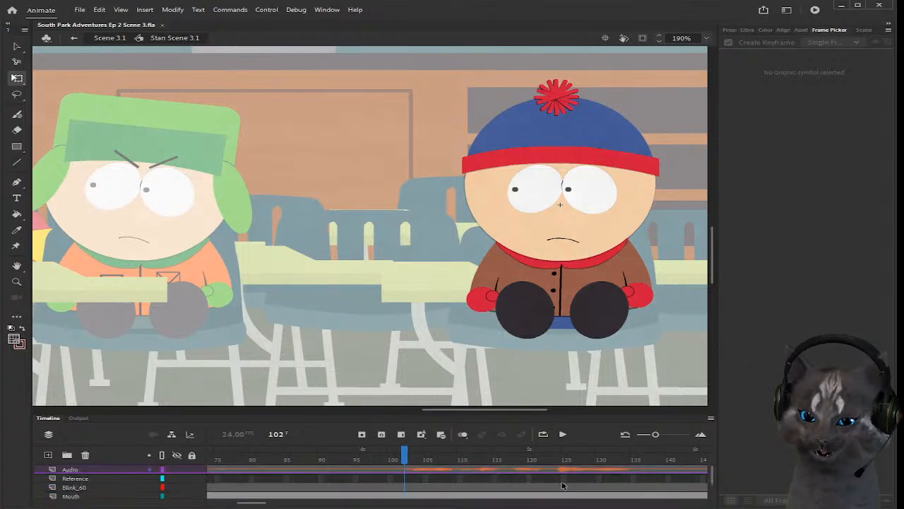
left_click(640, 476)
scroll(640, 476, "down", 1)
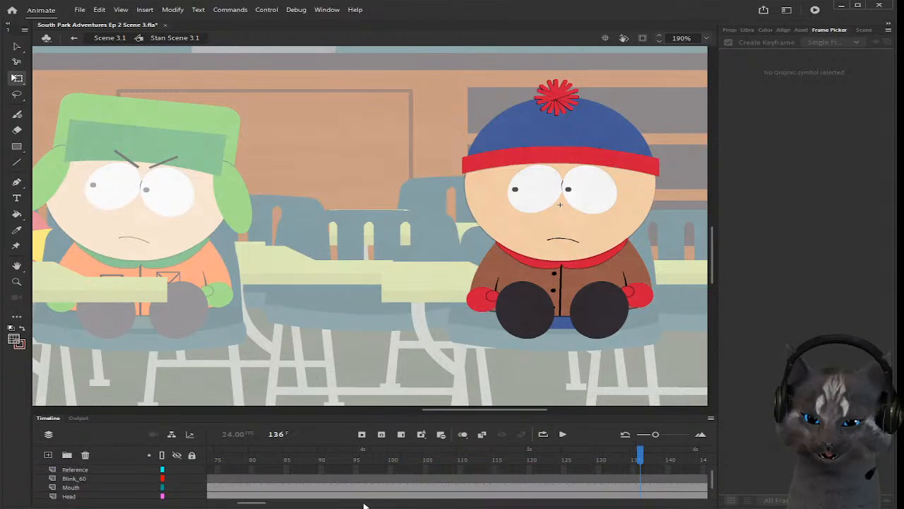
left_click_drag(251, 503, 263, 502)
scroll(438, 479, "up", 1)
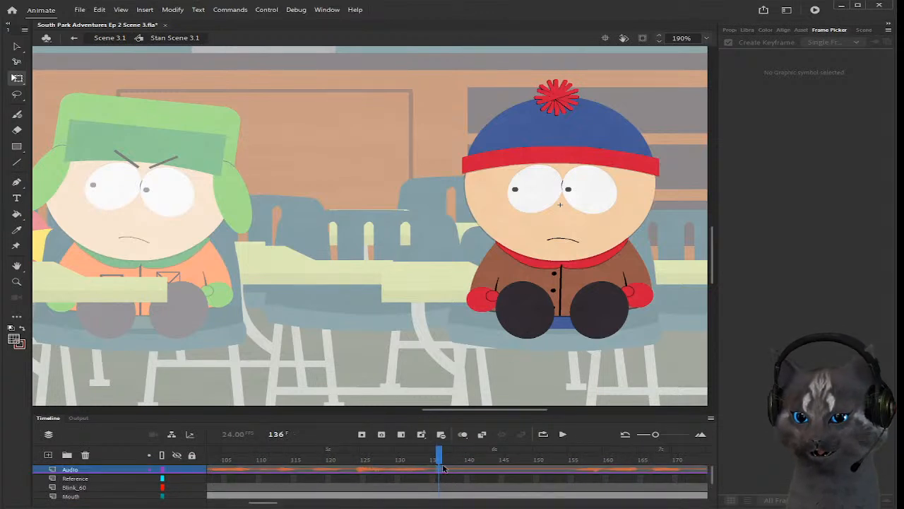
left_click_drag(440, 463, 573, 462)
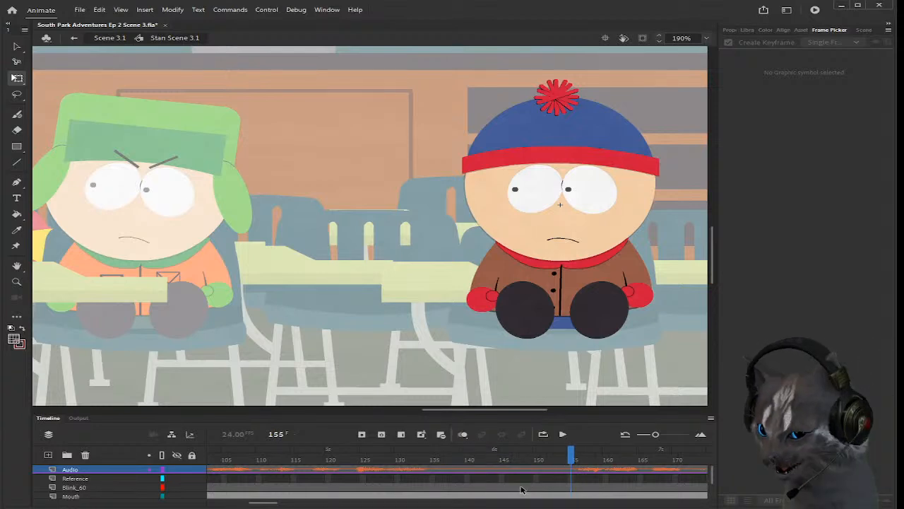
Step: Insert a keyframe at frame 155 on the Blink_60 layer and label it "And"
left_click(574, 487)
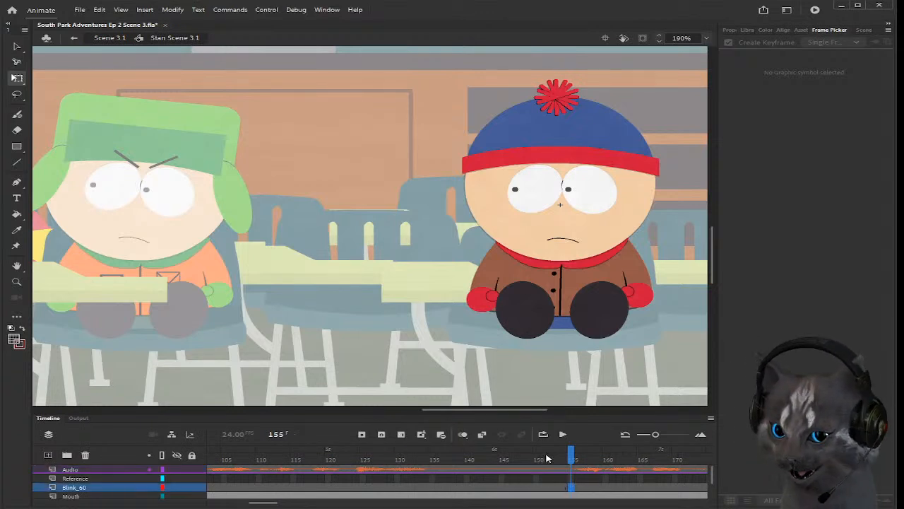
left_click(728, 30)
left_click(794, 134)
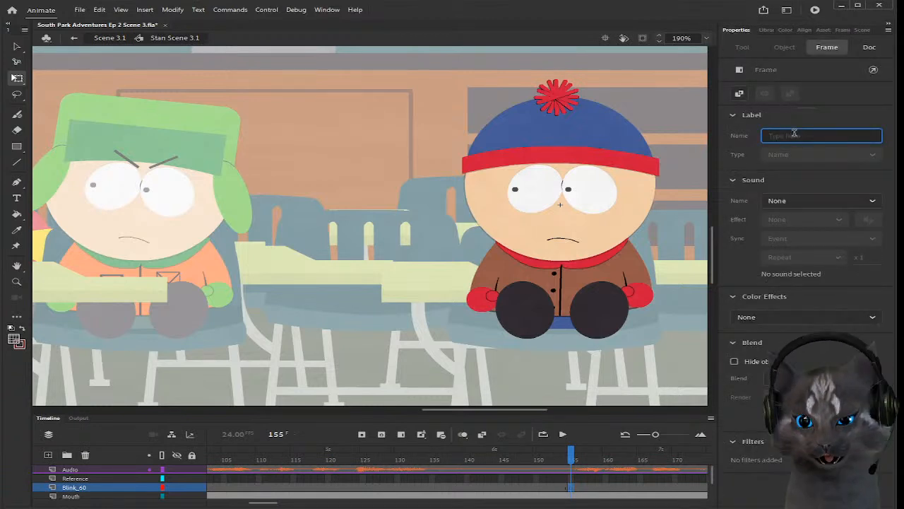
type("And")
key("Return")
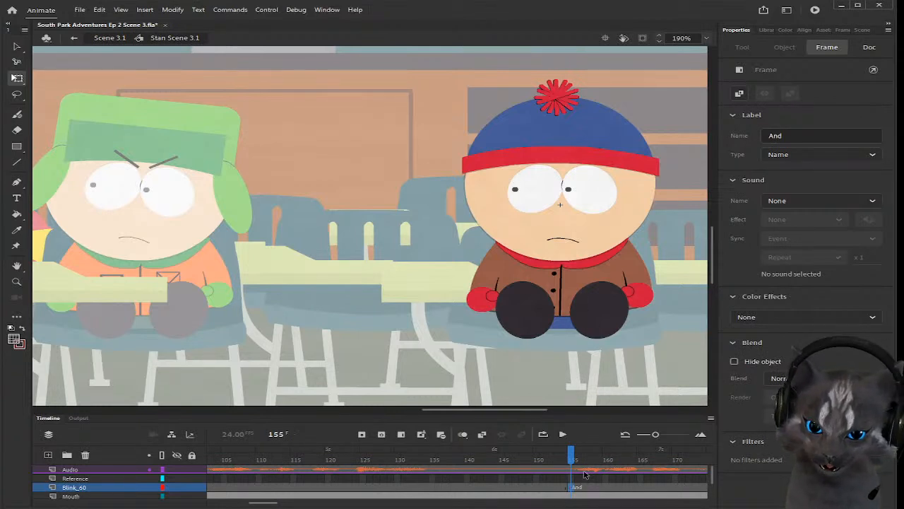
scroll(575, 484, "down", 1)
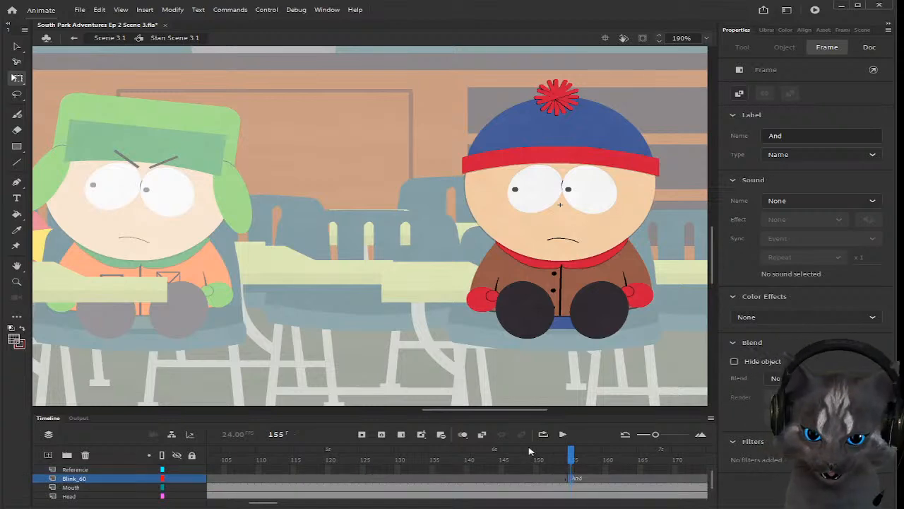
Step: Copy both angry eyebrows from the Head layer of Kyle's symbol and return to editing Stan's symbol
double_click(291, 312)
double_click(189, 164)
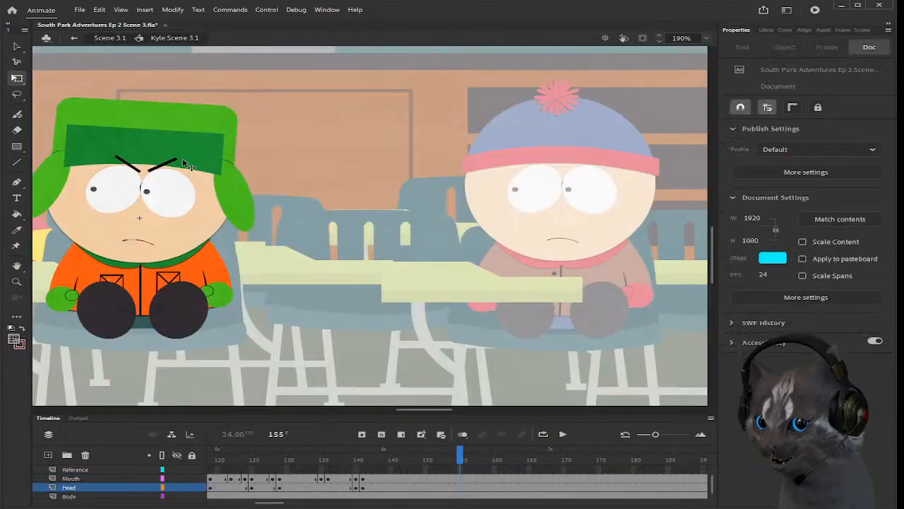
left_click(164, 165)
left_click(131, 166, "shift")
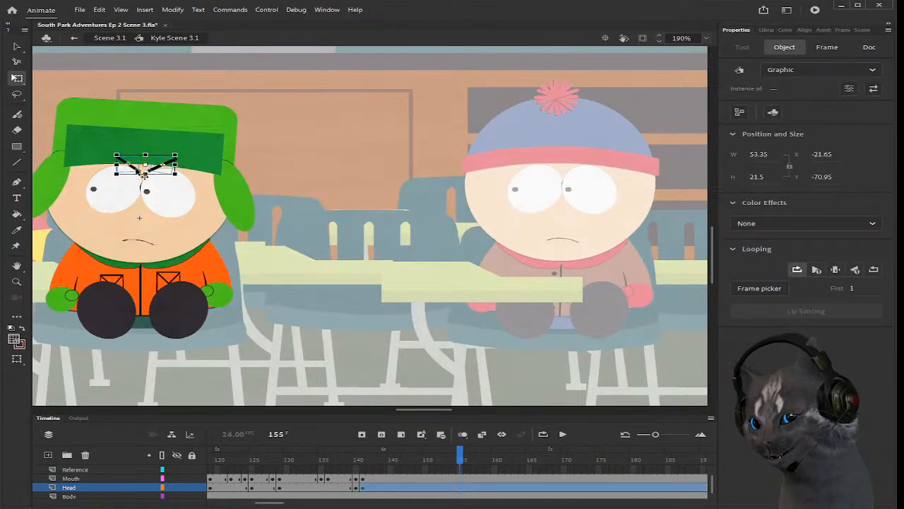
double_click(371, 203)
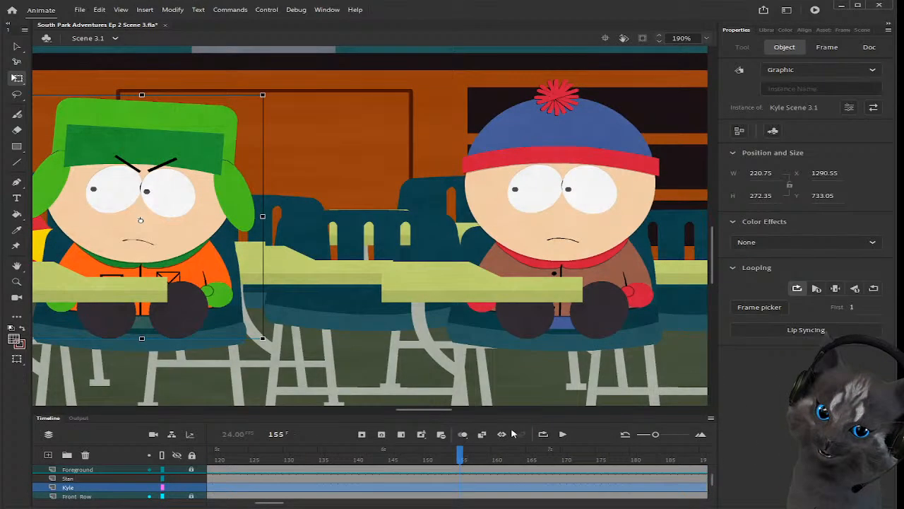
double_click(550, 197)
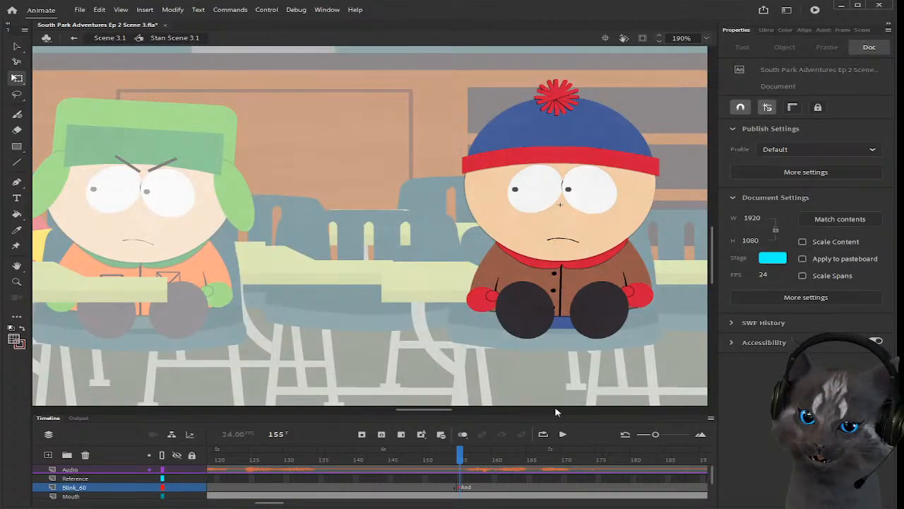
Step: Insert keyframes at frame 155 on Stan's Mouth and Head layers
left_click(460, 479)
left_click(459, 487)
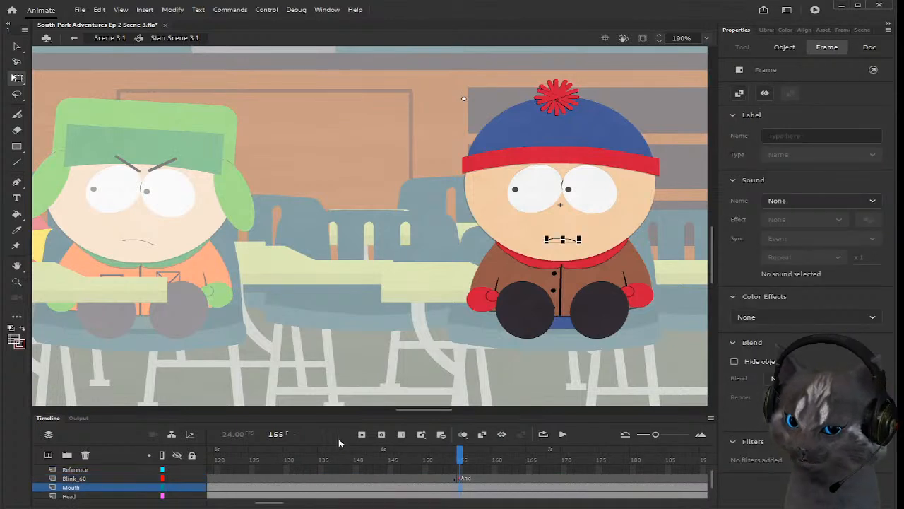
left_click(460, 496)
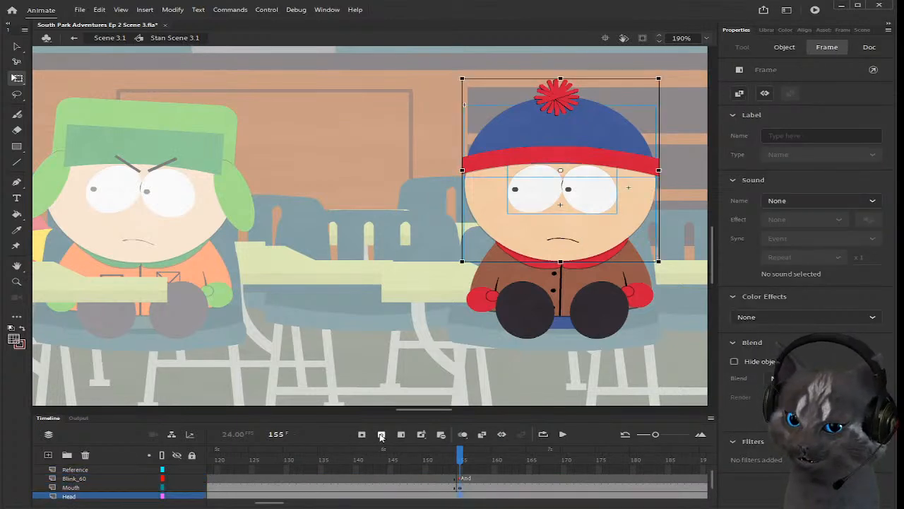
scroll(457, 481, "down", 1)
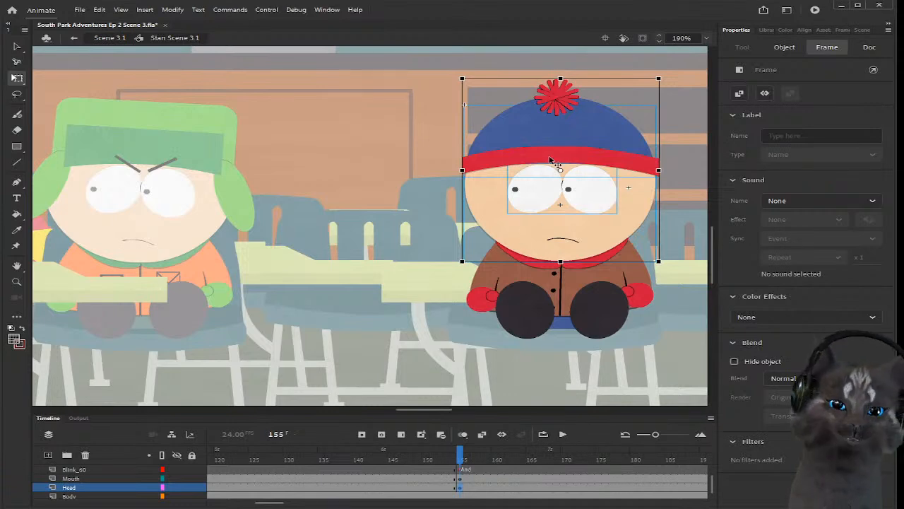
Step: Paste the copied eyebrows onto Stan's Head layer at frame 155
scroll(641, 171, "down", 1)
scroll(648, 162, "up", 1)
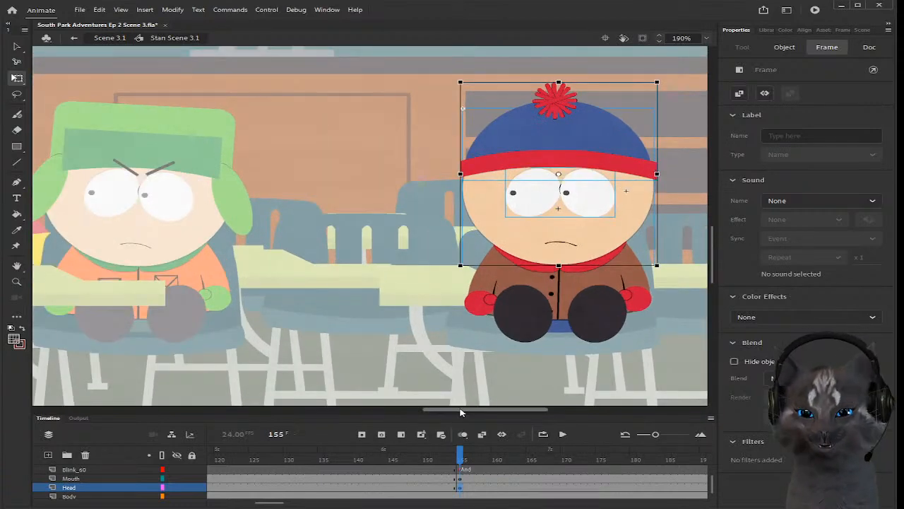
left_click_drag(459, 408, 467, 408)
scroll(650, 147, "up", 1)
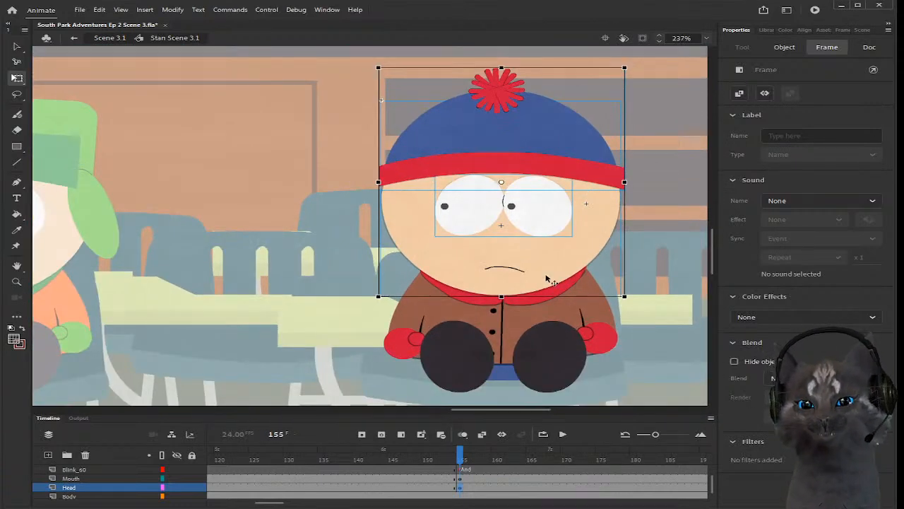
left_click(459, 478)
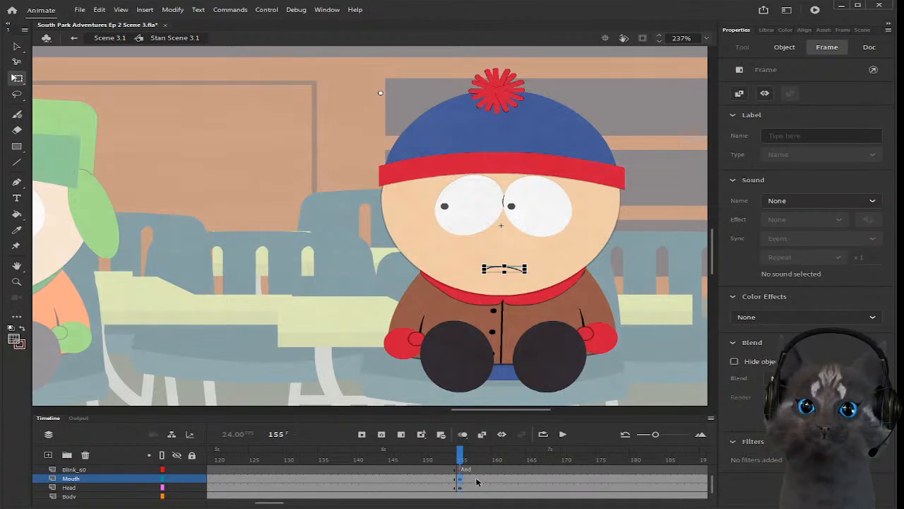
left_click(461, 488)
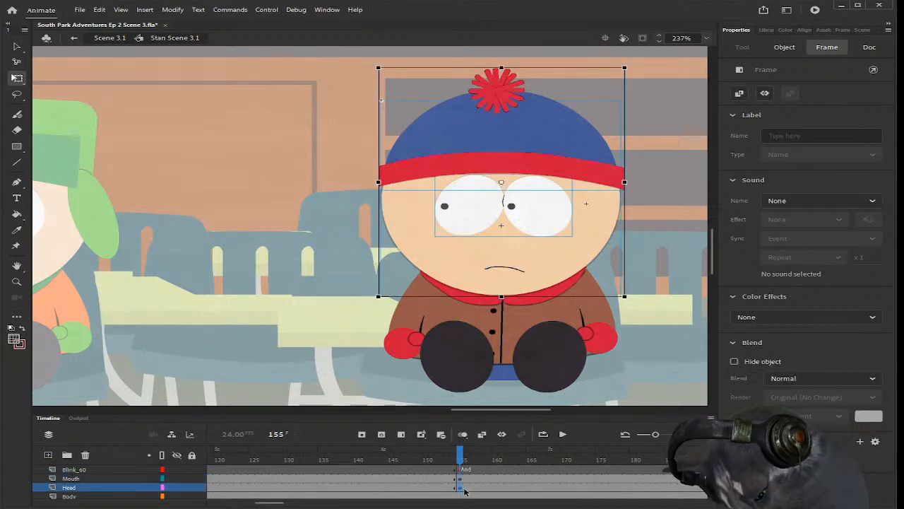
key("ctrl+v")
left_click(265, 197)
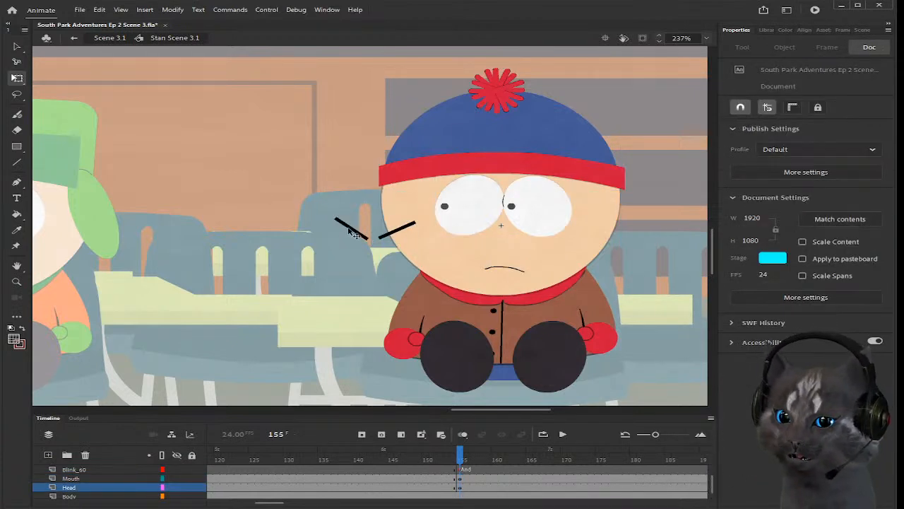
Step: Rotate each pasted eyebrow and place the pair on Stan's hat band, one above each eye
left_click(351, 231)
left_click_drag(373, 245, 494, 171)
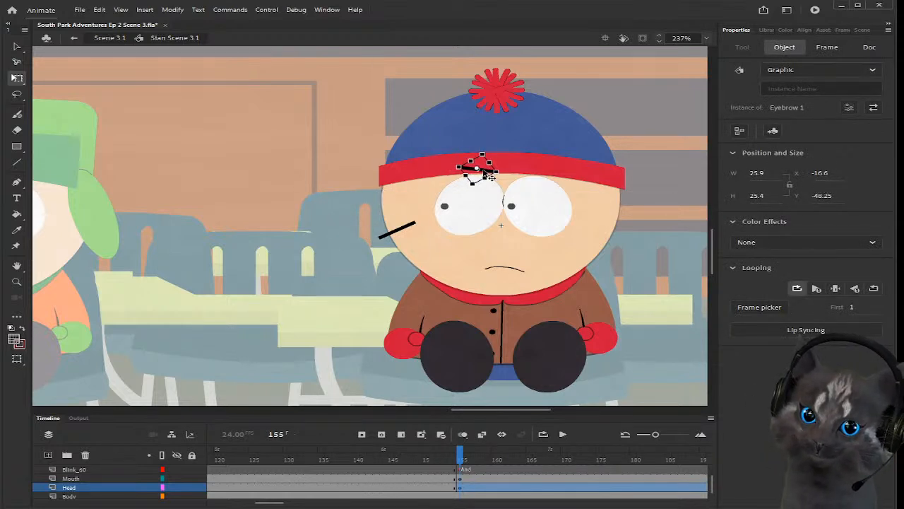
left_click(397, 233)
mouse_move(422, 231)
left_mouse_down()
mouse_move(422, 247)
mouse_move(503, 185)
mouse_move(558, 174)
left_mouse_up()
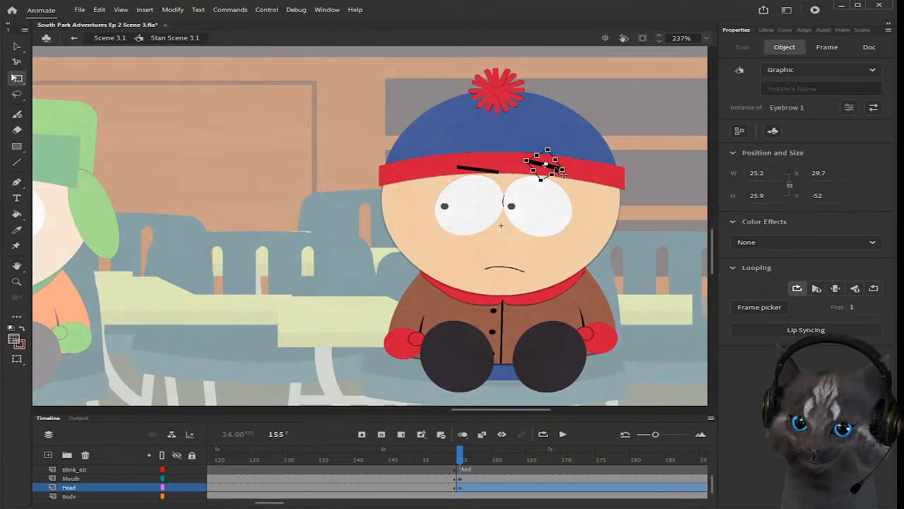
left_click(645, 165)
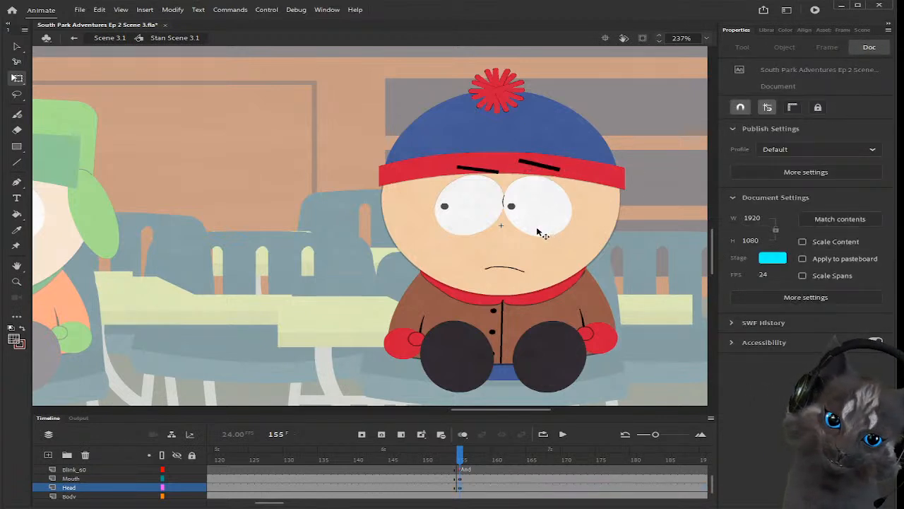
Step: Nudge the eyebrow above Stan's left-hand eye slightly lower and rotate the other eyebrow until it is nearly level
scroll(540, 227, "up", 1)
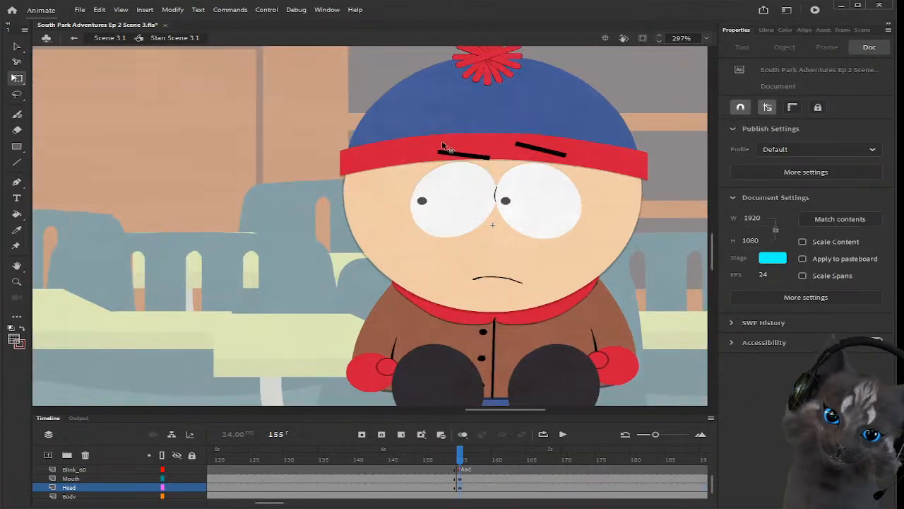
left_click(483, 161)
left_click(269, 169)
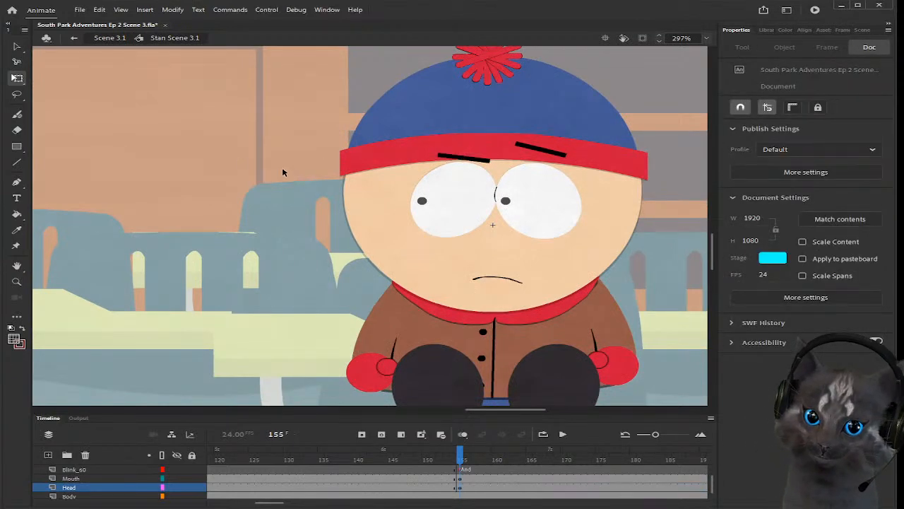
scroll(279, 170, "down", 2)
scroll(410, 154, "up", 2)
left_click(452, 148)
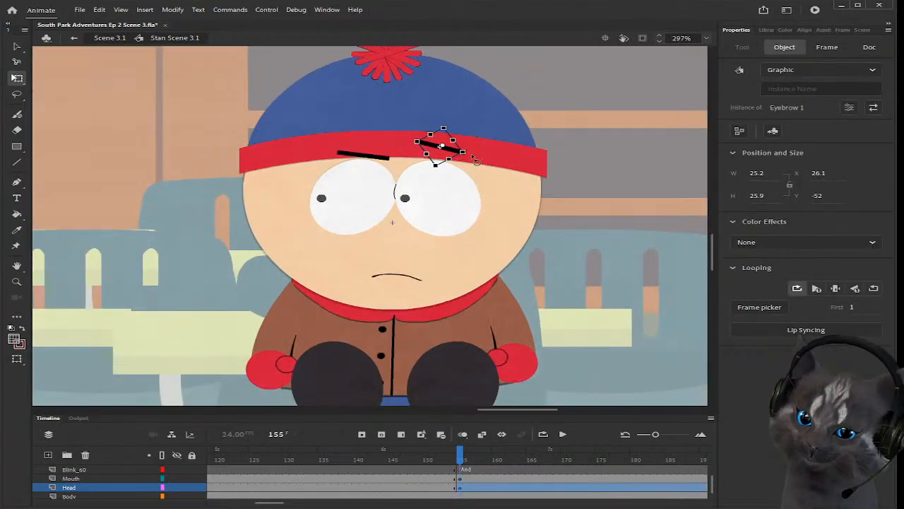
left_click_drag(473, 152, 446, 152)
left_click(598, 151)
scroll(592, 156, "down", 3)
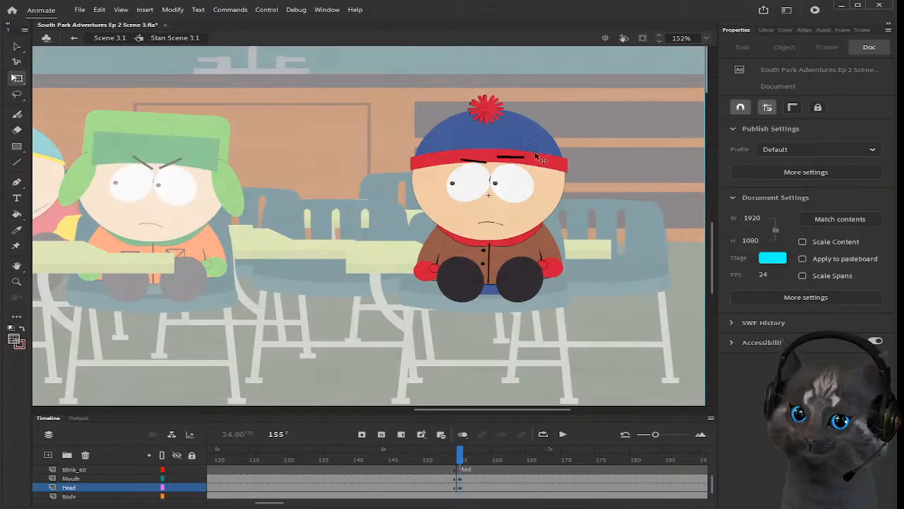
scroll(525, 149, "up", 3)
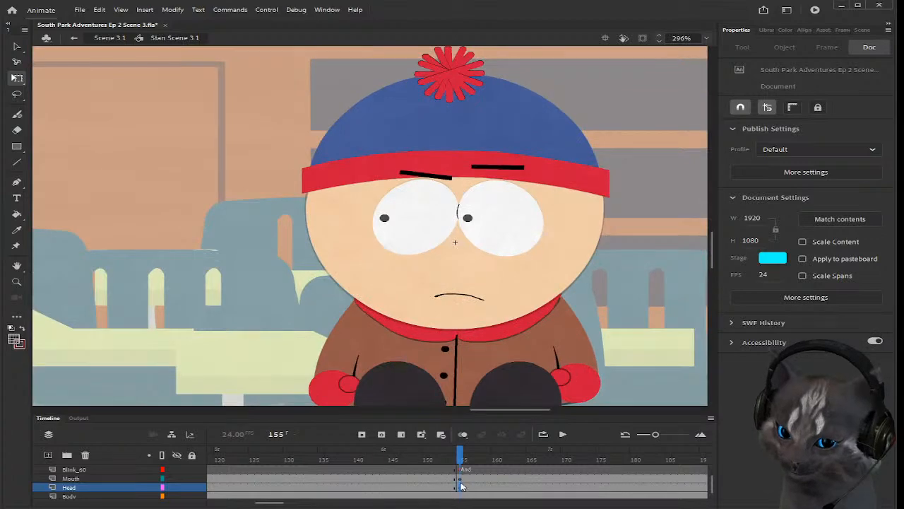
Step: Select Stan's head, eyebrows and mouth at frame 155 and tilt them slightly counterclockwise together
left_click(461, 487)
scroll(613, 125, "down", 2)
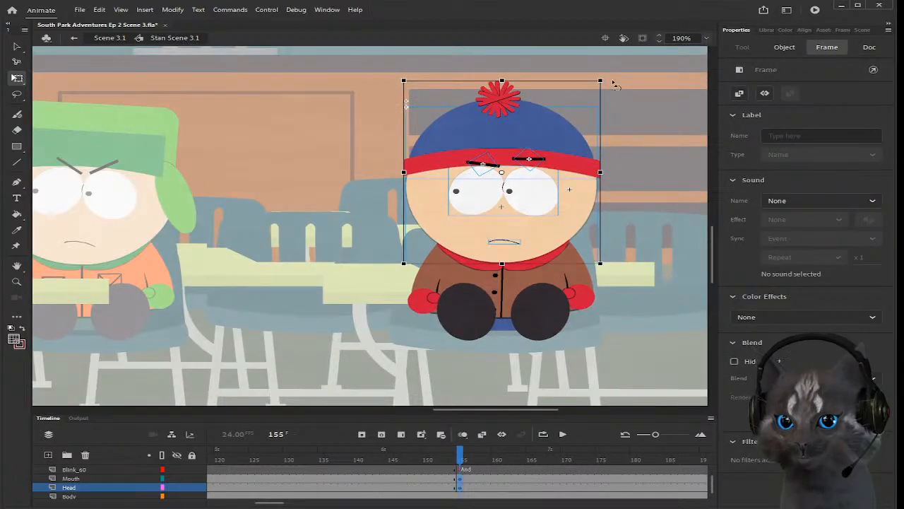
left_click_drag(608, 82, 604, 81)
left_click(616, 108)
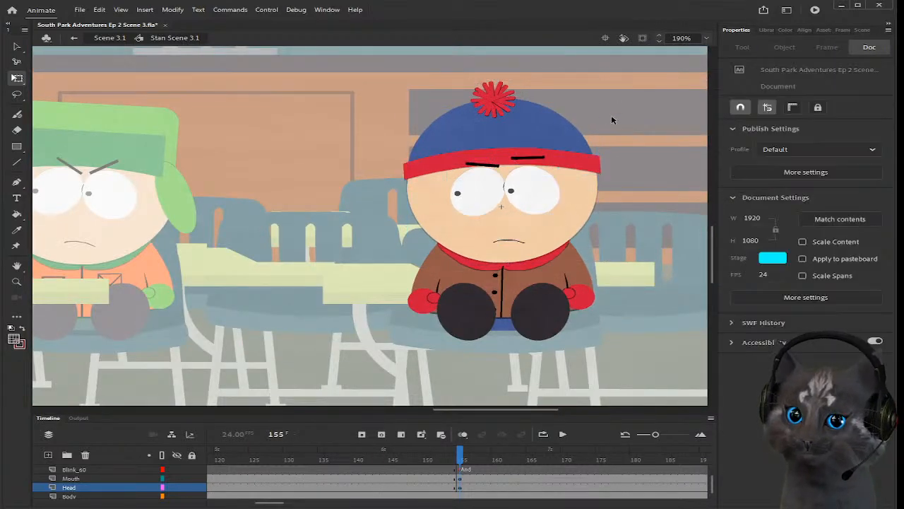
scroll(580, 137, "down", 2)
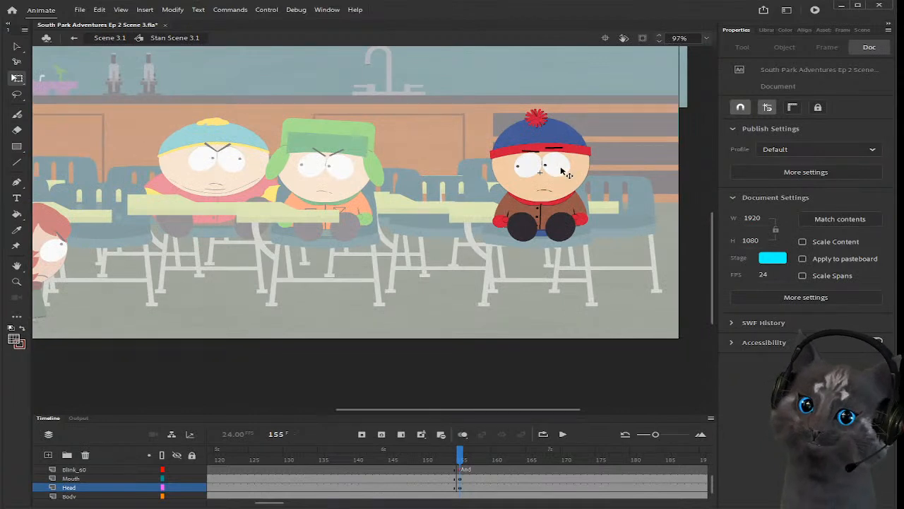
Step: Select Stan's head, eyes, eyebrows and mouth at frame 155 and tilt them slightly clockwise together
left_click(563, 172)
left_click(837, 30)
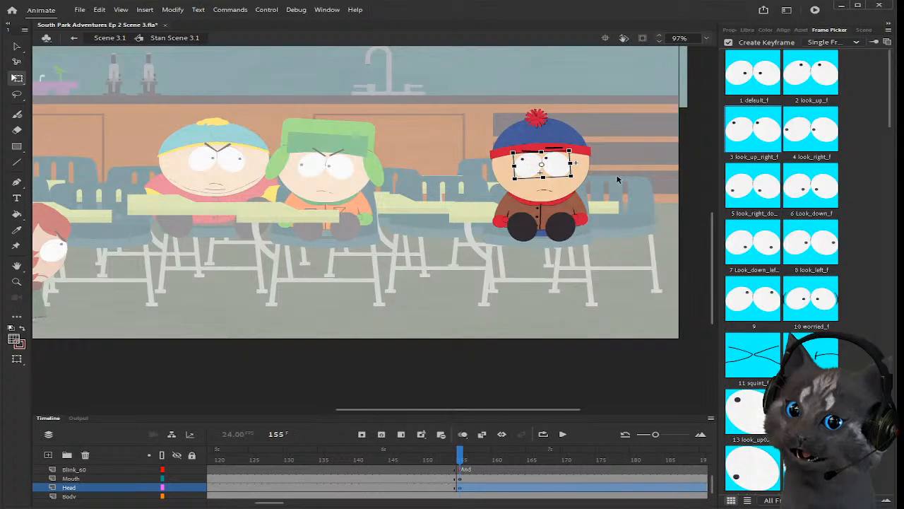
left_click(623, 189)
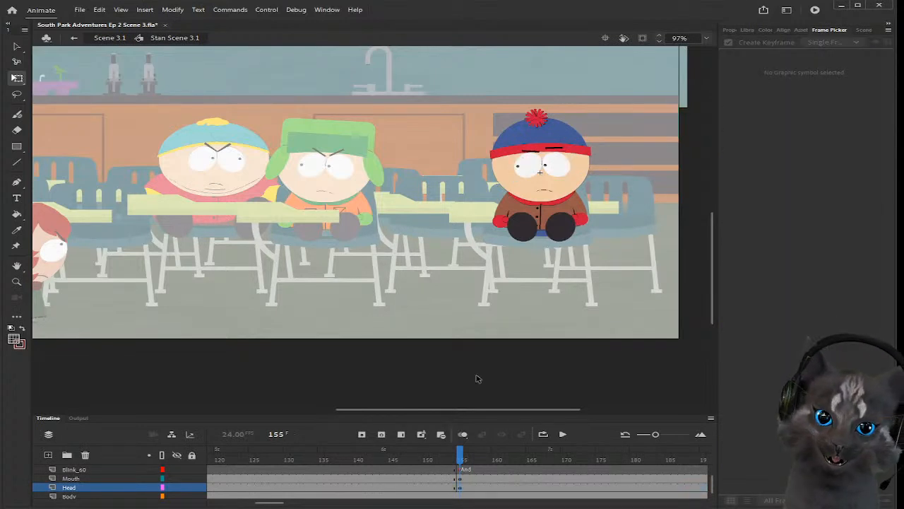
left_click(463, 487)
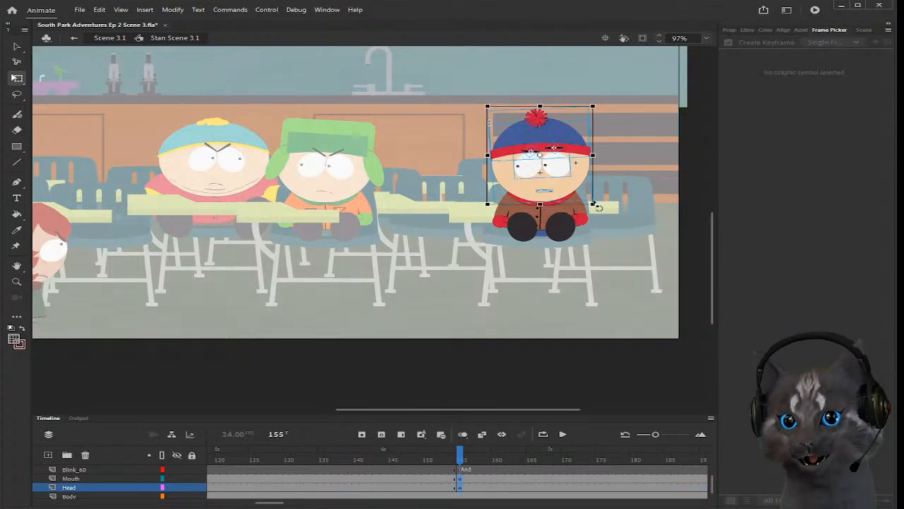
left_click_drag(596, 205, 592, 212)
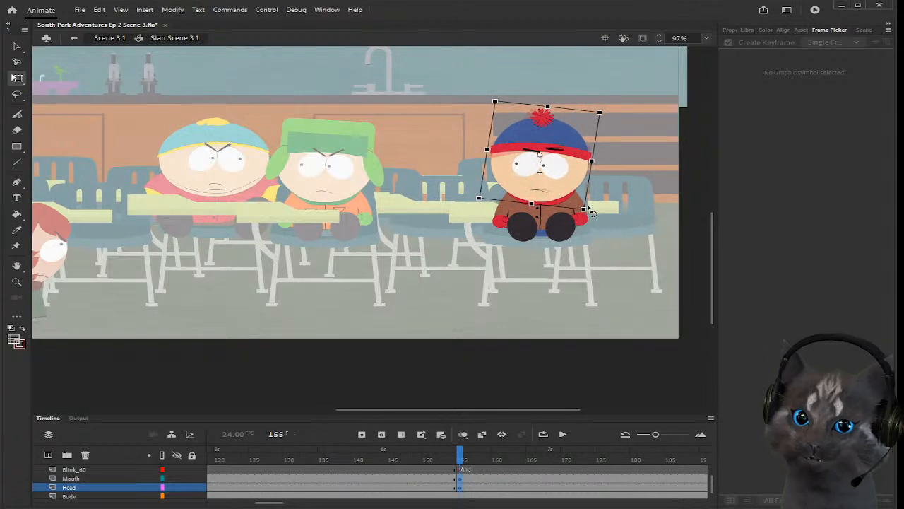
left_click(617, 190)
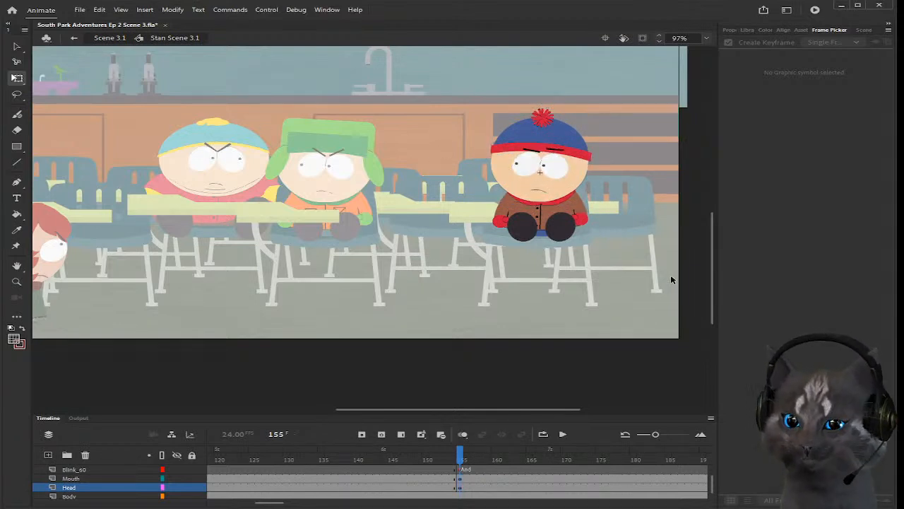
Step: Switch Stan's mouth to the toothless open black shape on the Mouth layer at frame 156
scroll(601, 156, "up", 3)
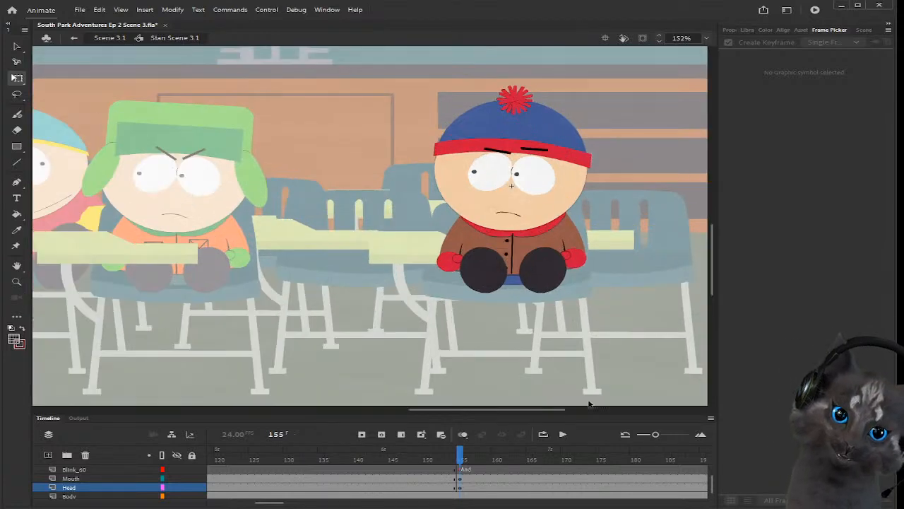
scroll(456, 478, "up", 2)
left_click(466, 459)
scroll(466, 486, "down", 1)
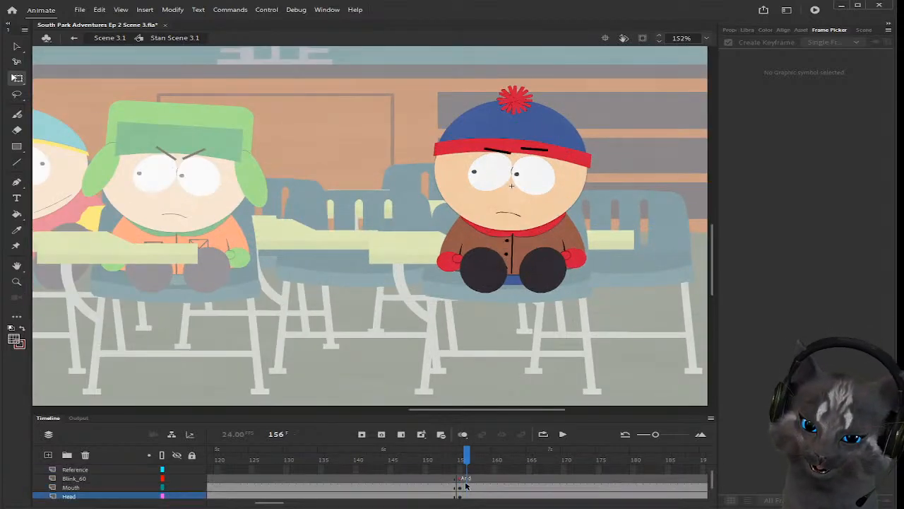
left_click(465, 487)
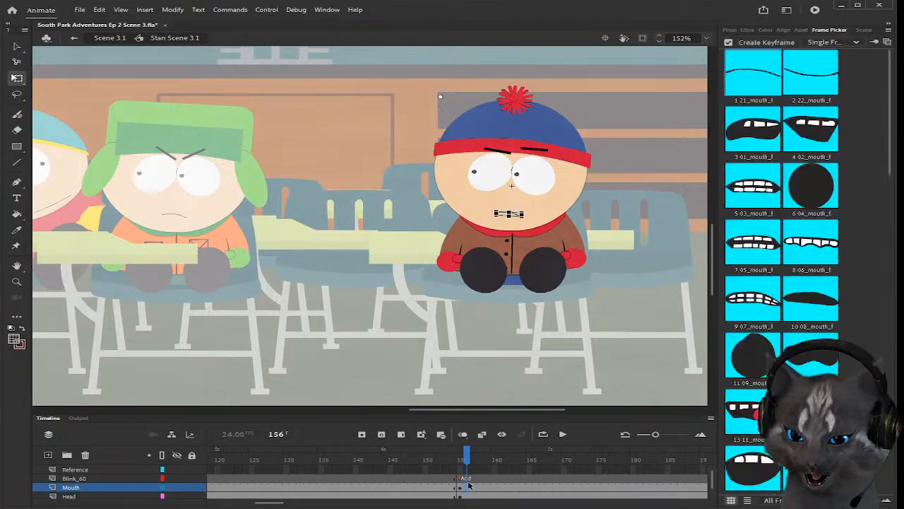
left_click(799, 314)
left_click(609, 250)
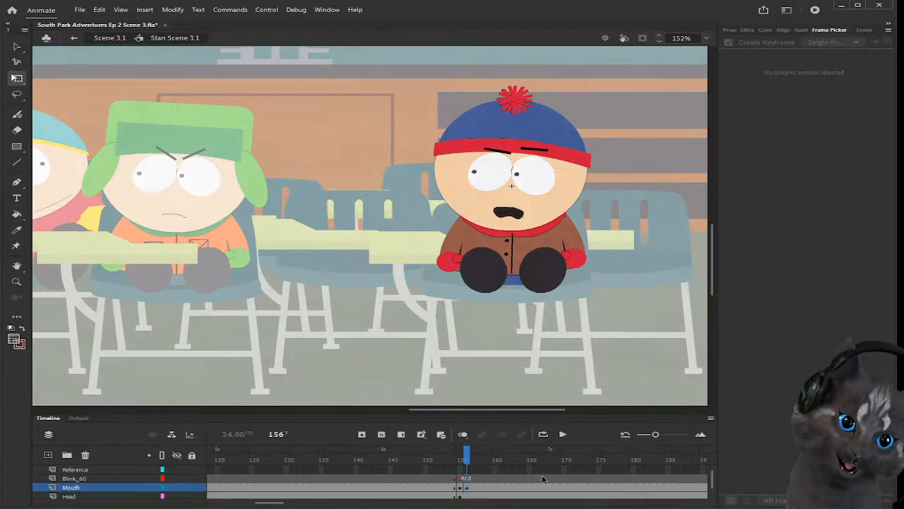
Step: Set Stan's mouth to the 11_mouth_f shape with teeth and tongue at frame 159
left_click_drag(468, 468, 487, 466)
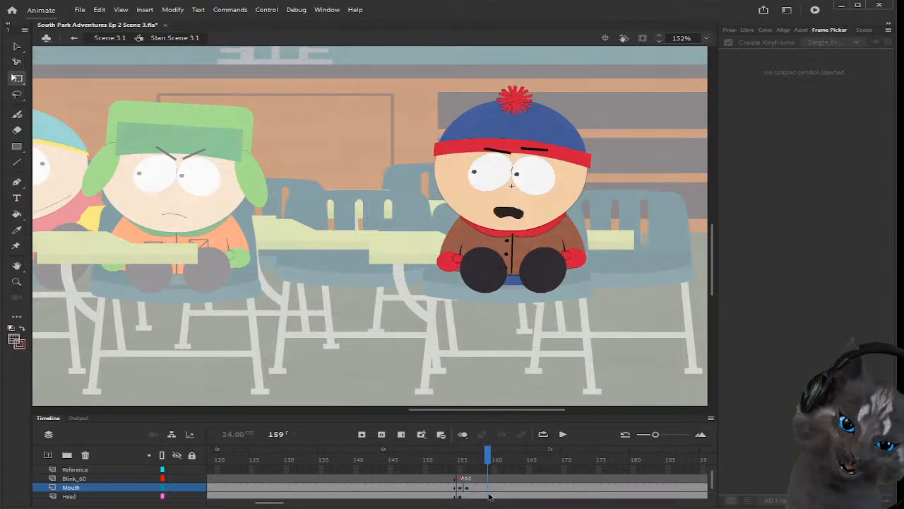
left_click(489, 487)
left_click(754, 412)
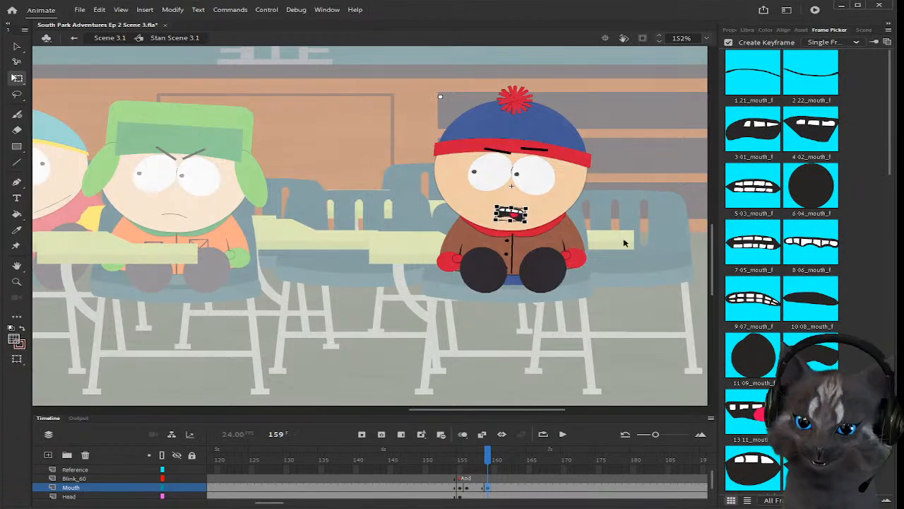
left_click(603, 215)
Step: Check the audio after frame 159 and set Stan's mouth to 05_mouth_f at frame 160
scroll(585, 191, "up", 2)
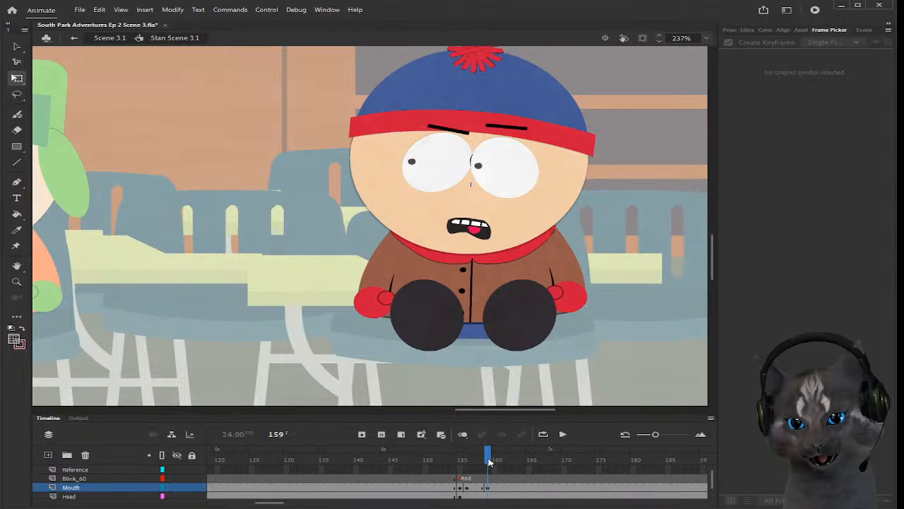
scroll(491, 467, "down", 1)
scroll(491, 468, "up", 2)
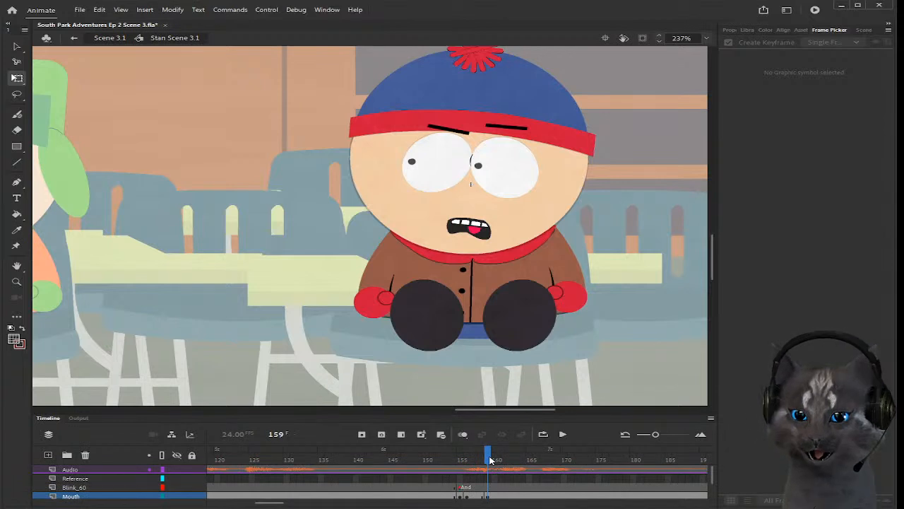
mouse_move(489, 459)
left_mouse_down()
mouse_move(455, 459)
mouse_move(493, 461)
left_mouse_up()
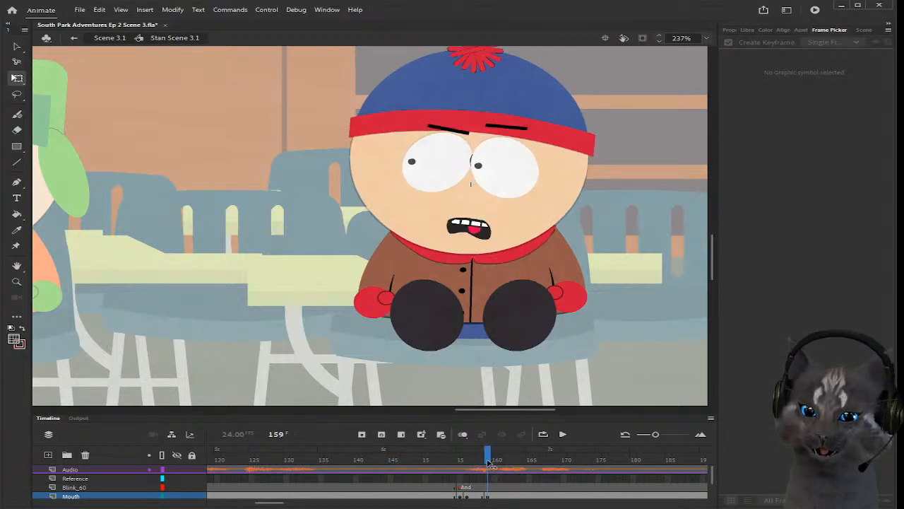
left_click(497, 497)
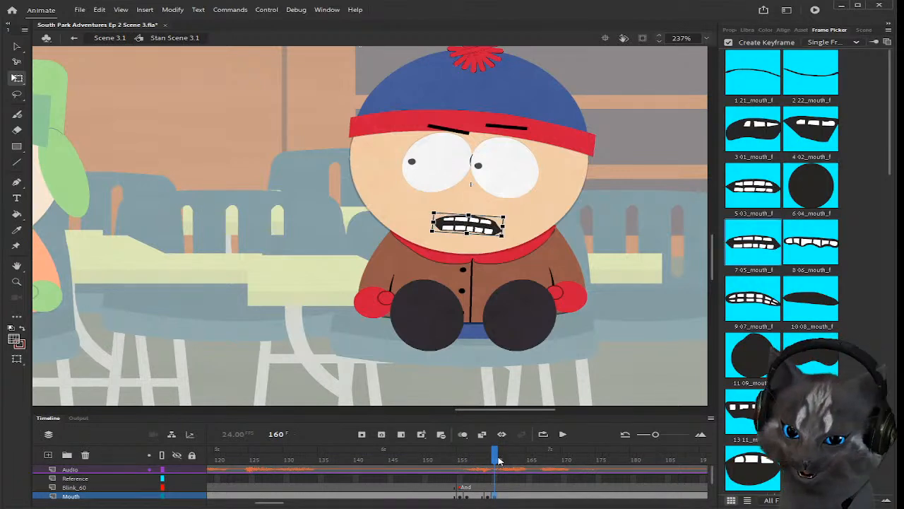
Step: Change Stan's mouth to the round 04_mouth_f shape at frame 161
left_click(501, 458)
scroll(503, 477, "down", 1)
left_click(502, 489)
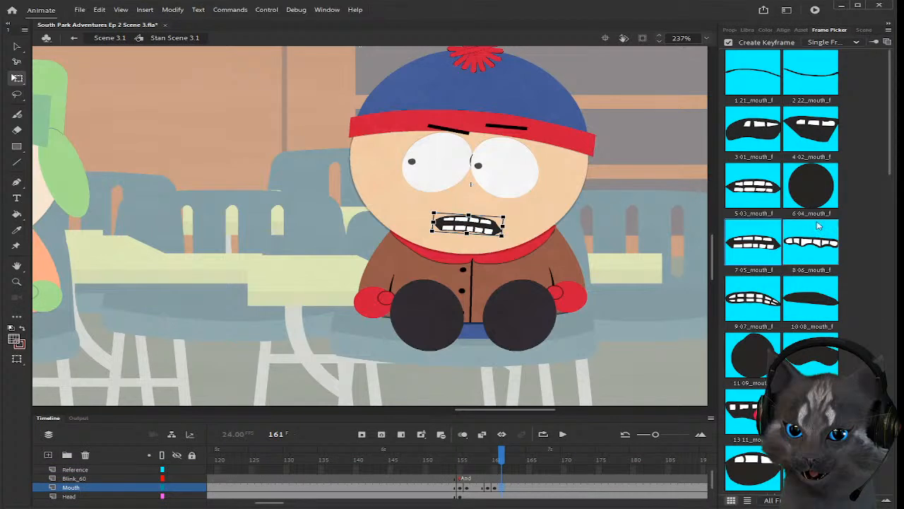
left_click(810, 186)
Step: Keyframe Stan's head at frame 161 and tilt the head, face and mouth slightly counterclockwise together
scroll(496, 483, "down", 1)
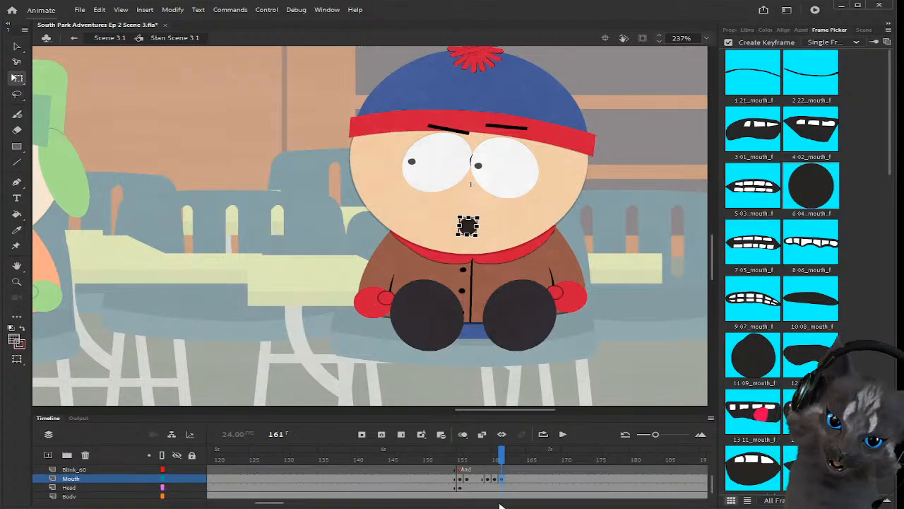
left_click(504, 488)
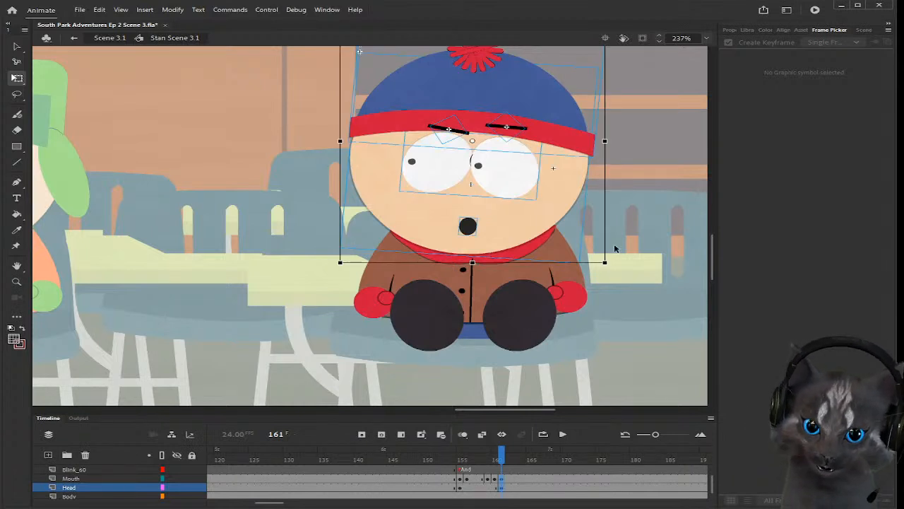
left_click_drag(612, 264, 618, 255)
left_click(511, 385)
Step: Scrub the audio to frame 164 and set Stan's mouth to the narrow 08_mouth_f shape there
left_click_drag(503, 456, 526, 457)
scroll(518, 459, "up", 1)
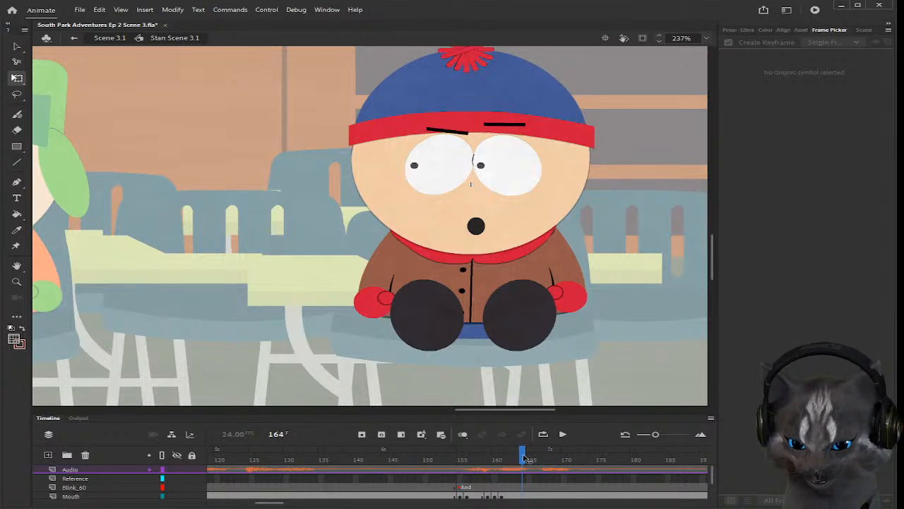
scroll(515, 493, "down", 1)
left_click(524, 488)
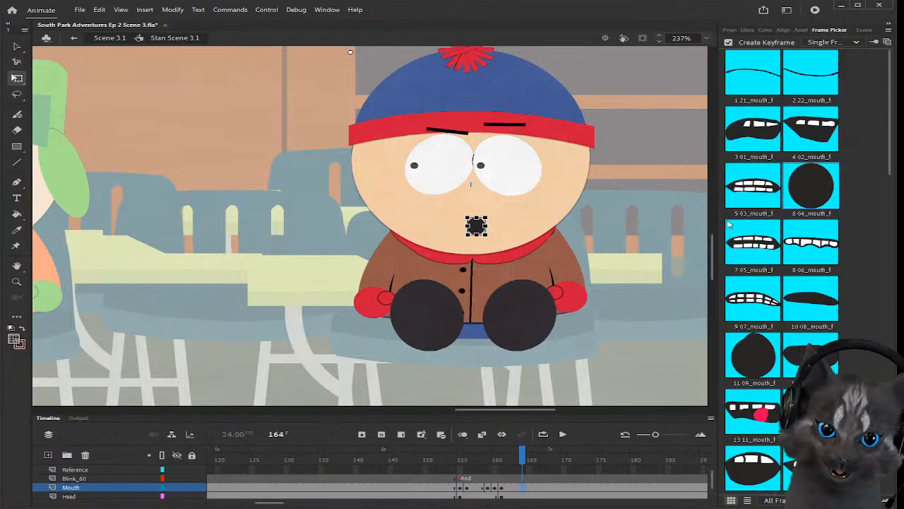
left_click(810, 300)
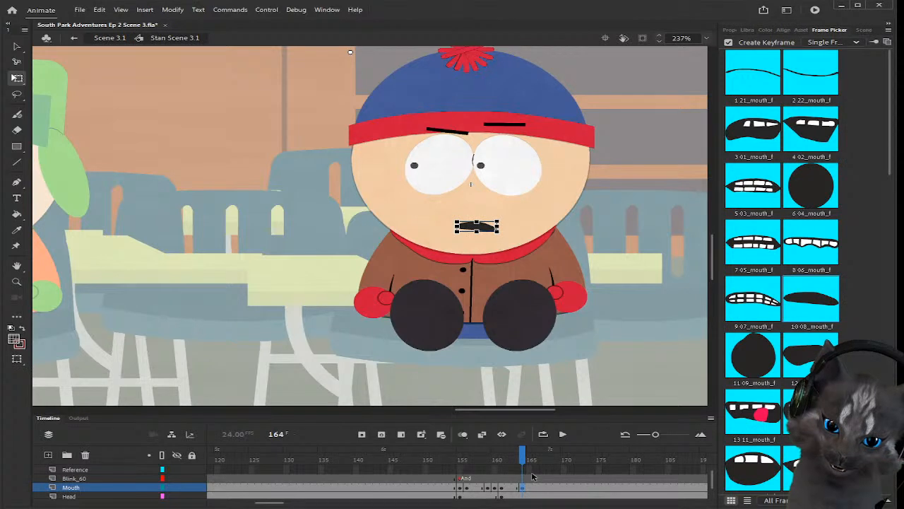
Step: Close Stan's mouth at frame 165 with the 21_mouth_f shape
scroll(530, 473, "down", 1)
mouse_move(522, 468)
left_mouse_down()
mouse_move(495, 466)
mouse_move(524, 467)
left_mouse_up()
scroll(526, 468, "up", 2)
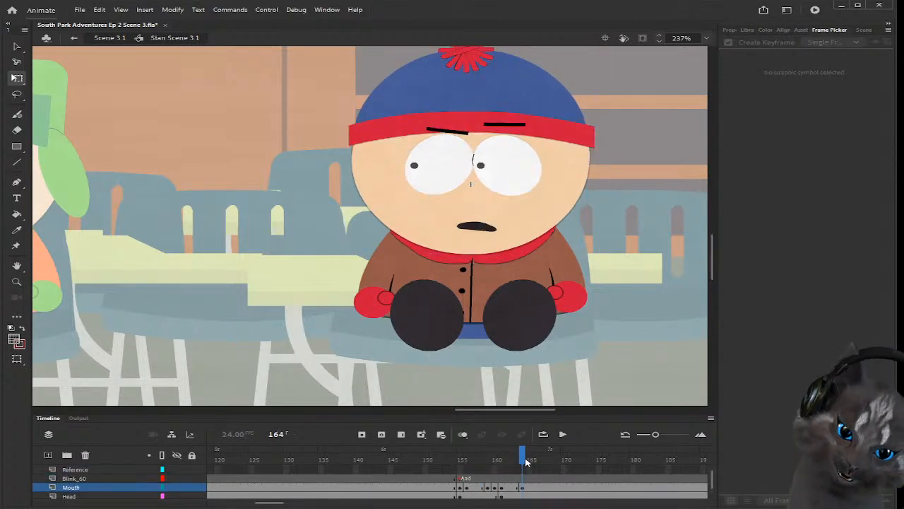
left_click(531, 468)
scroll(530, 474, "down", 1)
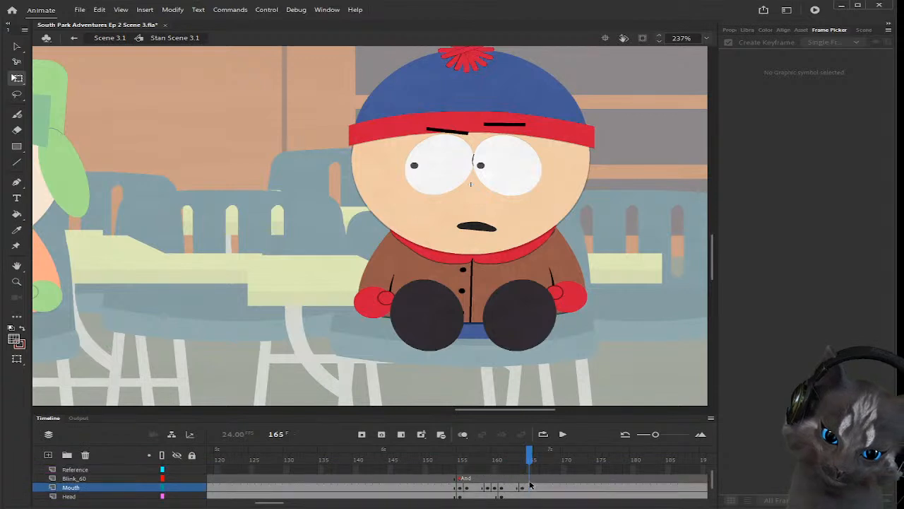
left_click(532, 484)
left_click(754, 79)
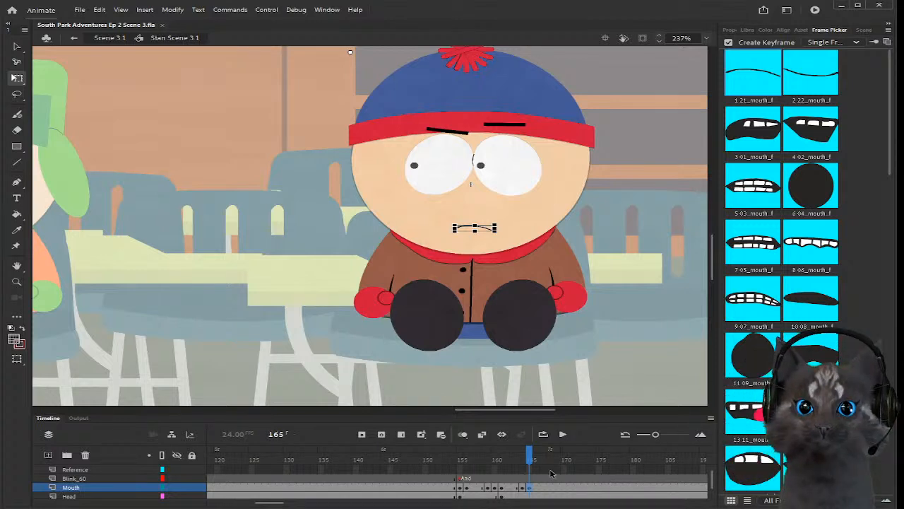
Step: Scrub through Stan's next word and add a keyframe on the Mouth layer at frame 167
scroll(542, 484, "up", 1)
left_click_drag(530, 460, 537, 461)
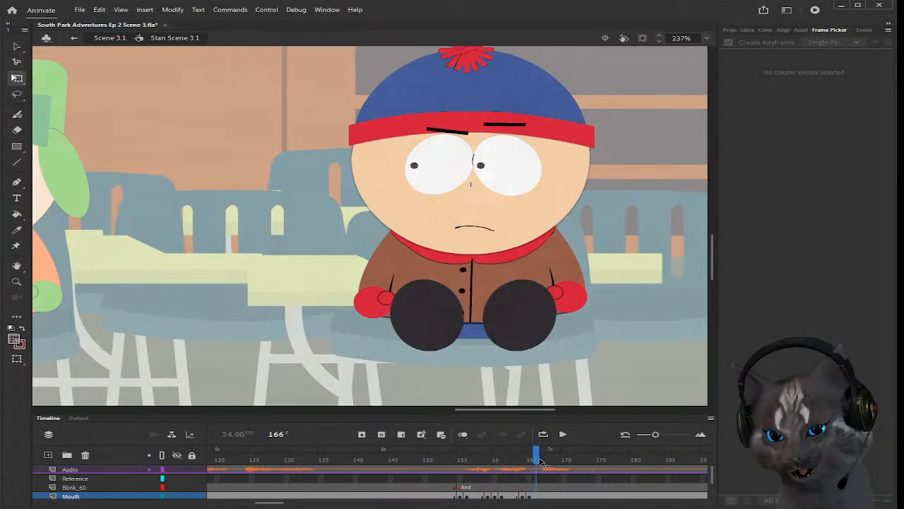
left_click_drag(539, 462, 543, 462)
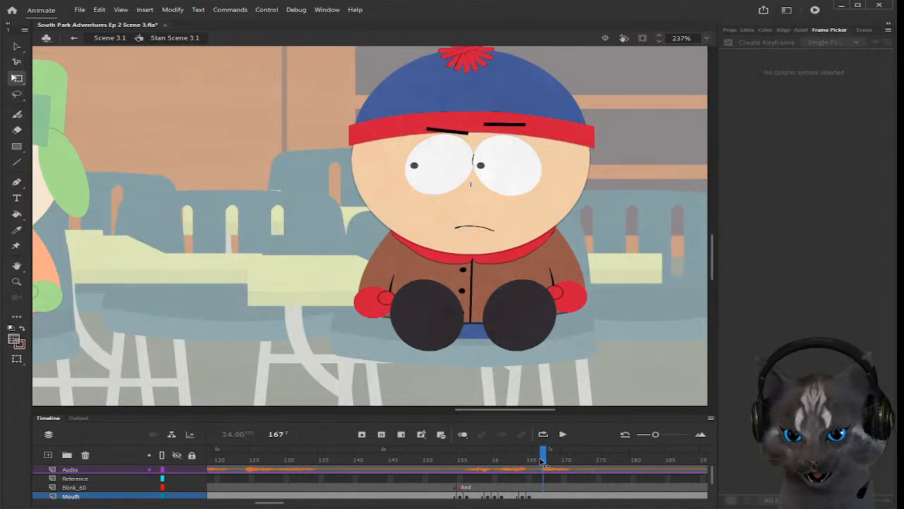
scroll(544, 485, "down", 1)
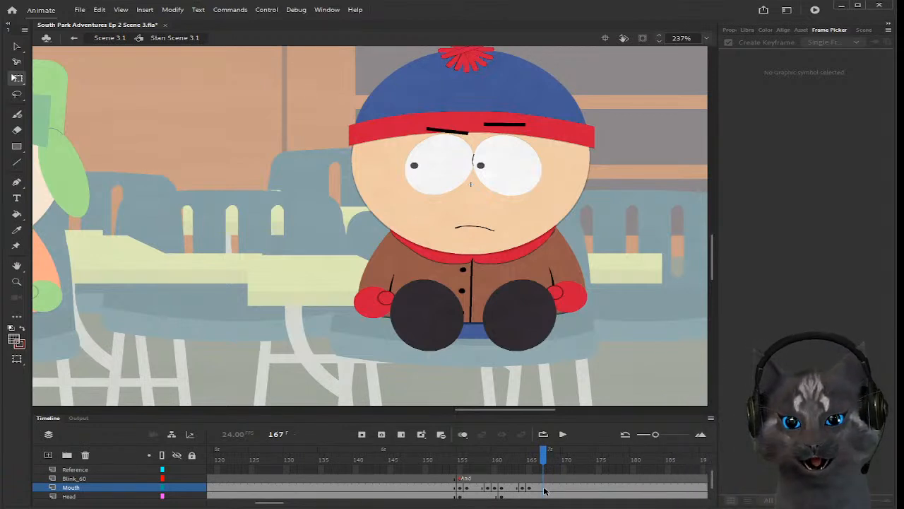
left_click(544, 488)
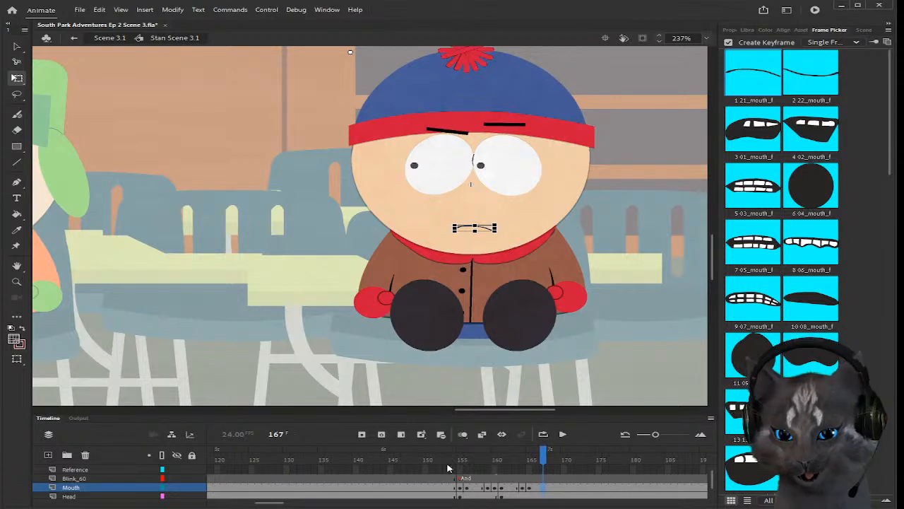
scroll(529, 475, "up", 1)
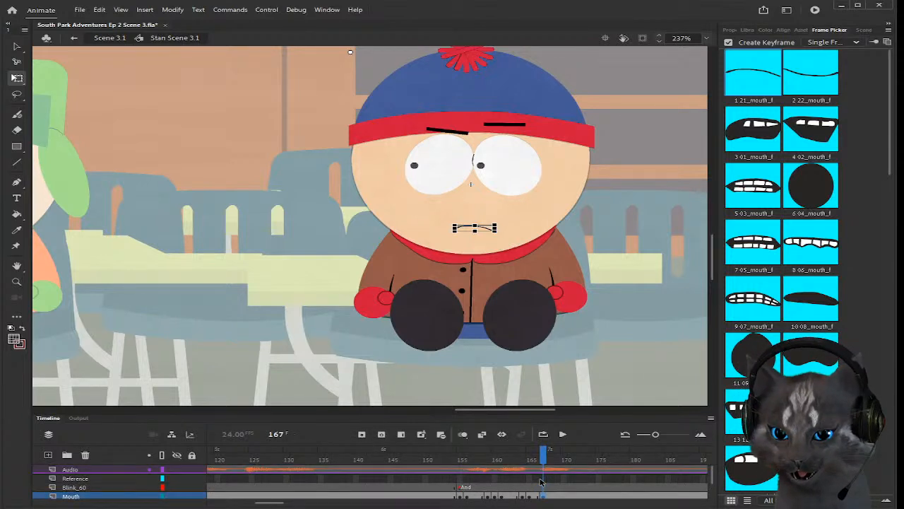
scroll(541, 482, "down", 1)
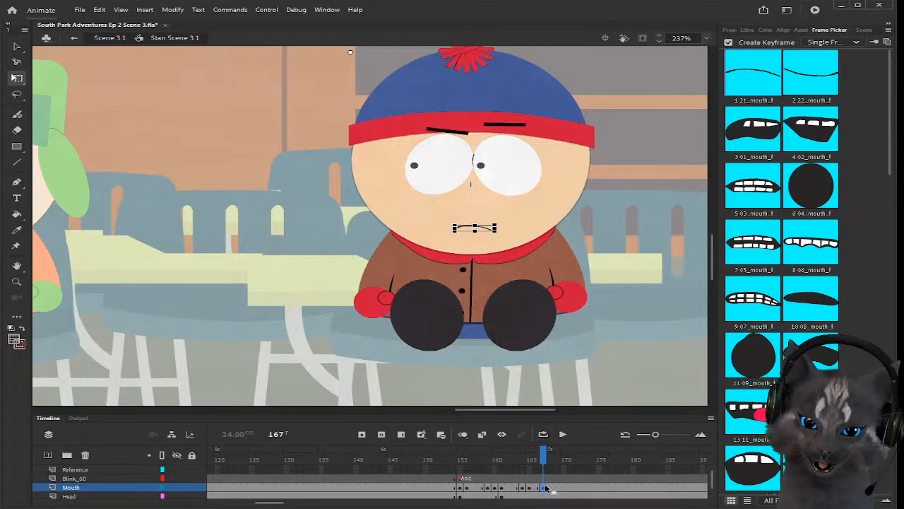
scroll(548, 489, "up", 1)
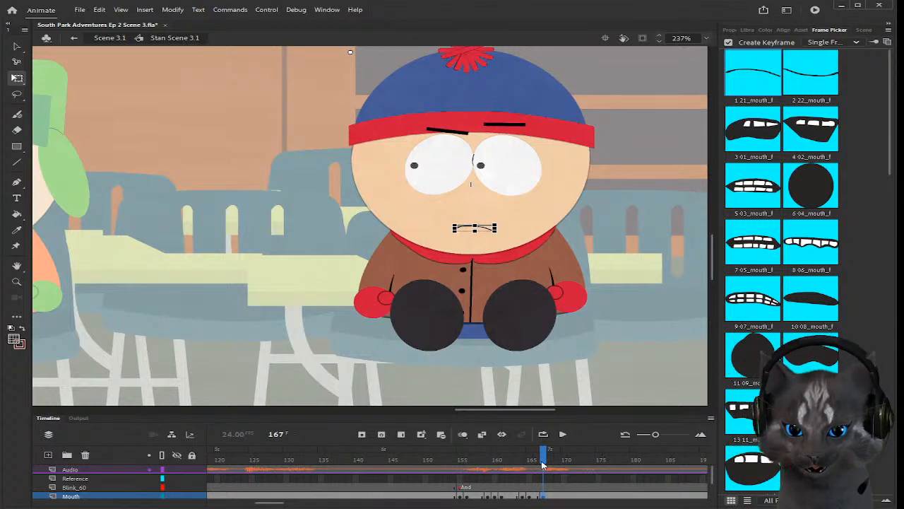
Step: Recheck the audio between frames 166 and 167 and set Stan's mouth to 01_mouth_f at frame 167
left_click(539, 463)
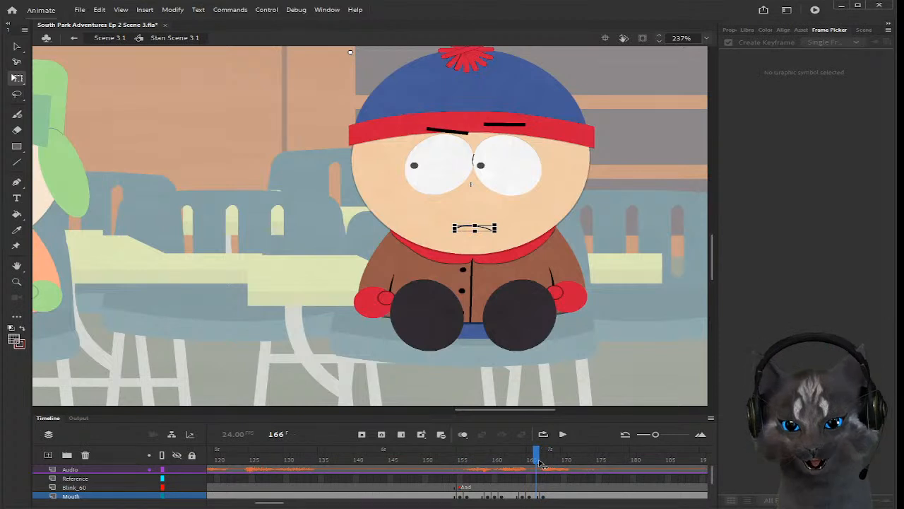
left_click(545, 462)
left_click(539, 463)
left_click(545, 462)
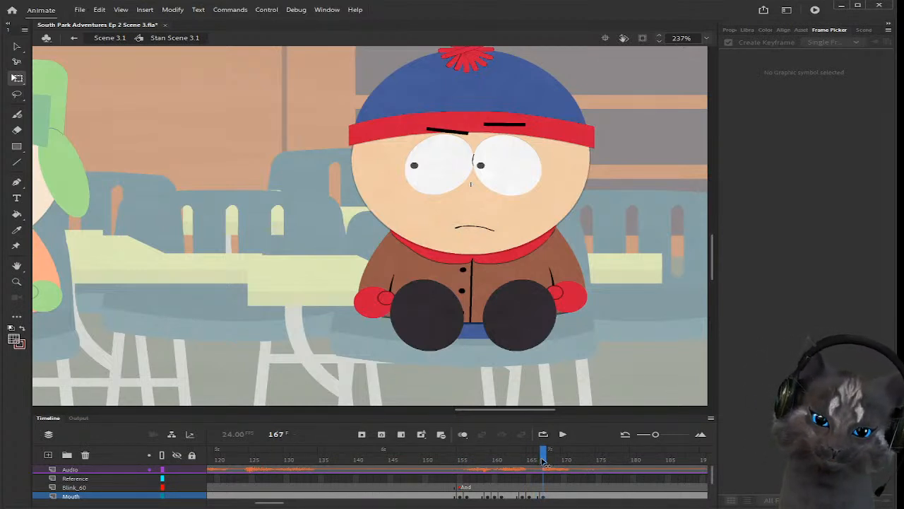
left_click(486, 232)
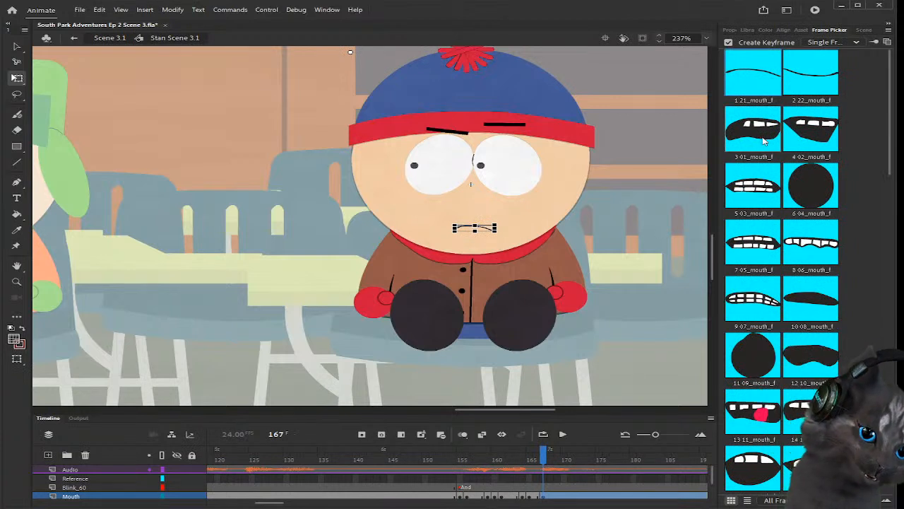
left_click(763, 141)
scroll(555, 487, "down", 1)
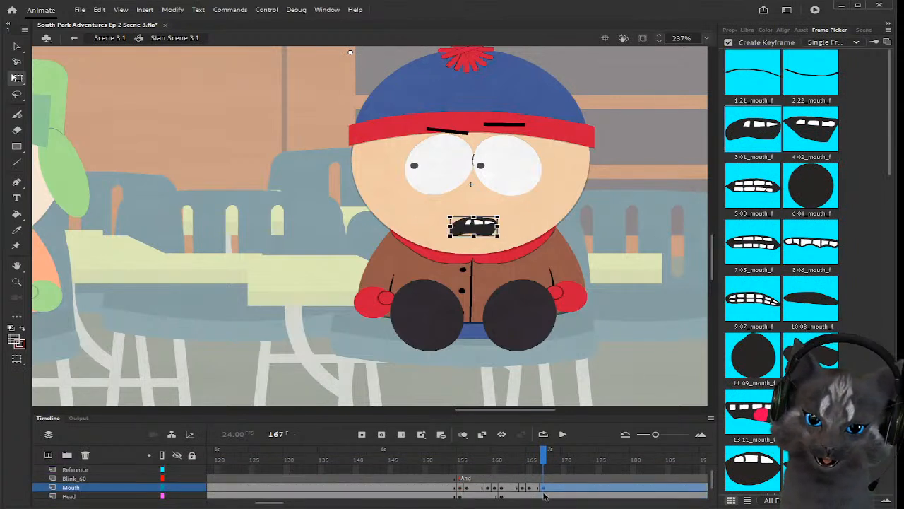
Step: Add a Head layer keyframe at frame 167 and tilt Stan's head and mouth together slightly counterclockwise
left_click(544, 496)
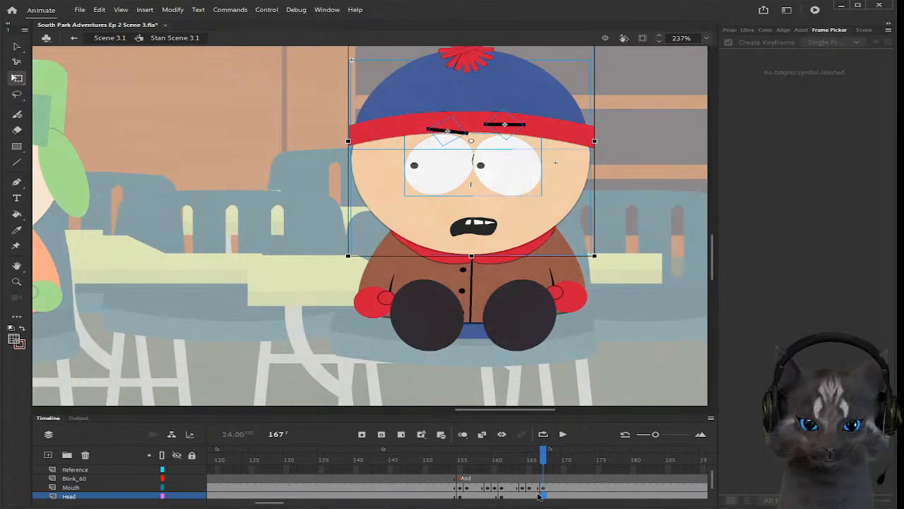
key("F6")
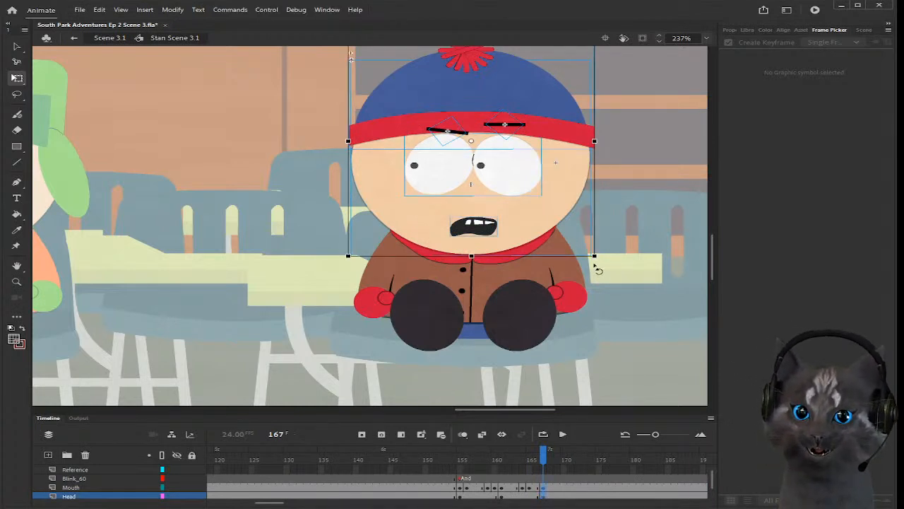
left_click_drag(600, 265, 607, 259)
left_click(582, 371)
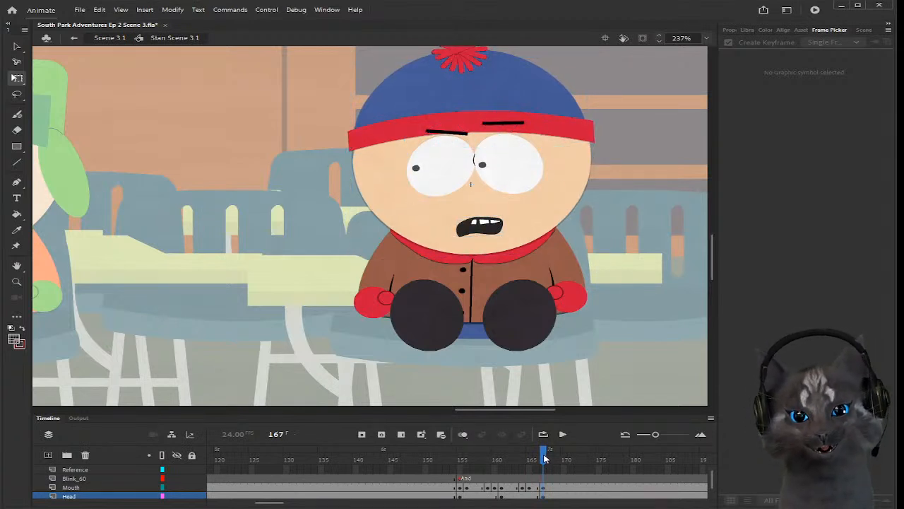
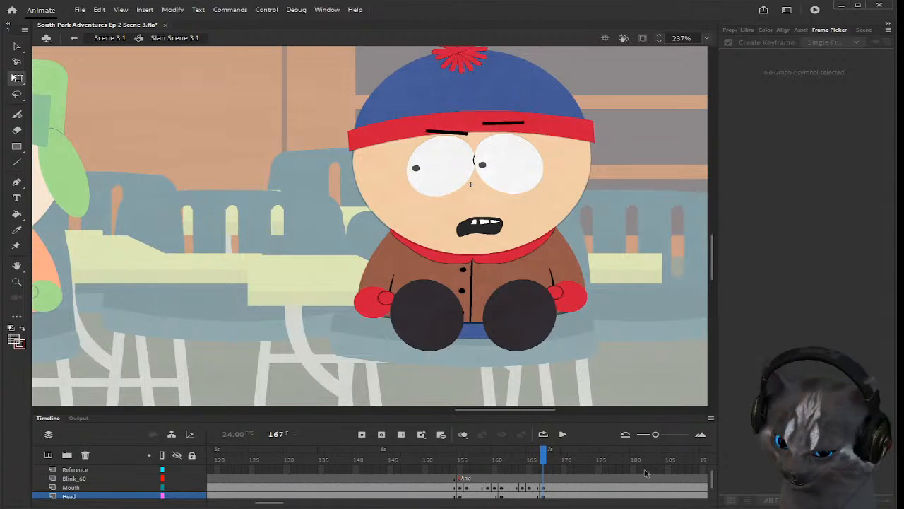
Step: Scrub the audio to frame 173 and set Stan's mouth to the clenched-teeth 03_mouth_f shape there
left_click_drag(543, 459, 585, 462)
scroll(586, 481, "down", 1)
left_click(585, 487)
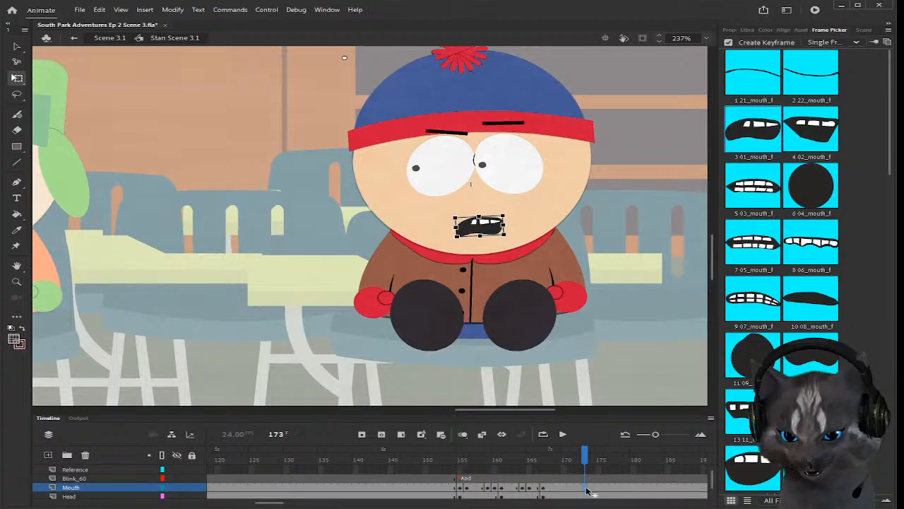
scroll(807, 277, "down", 2)
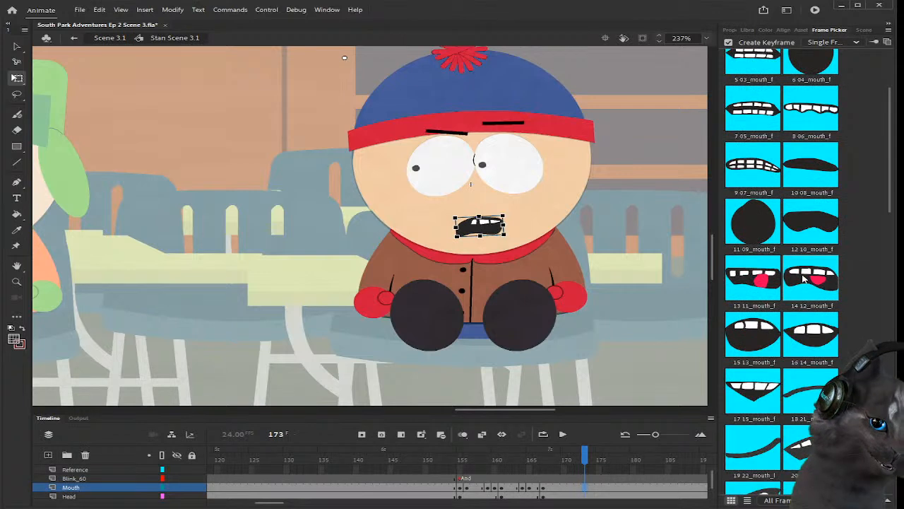
scroll(804, 278, "up", 2)
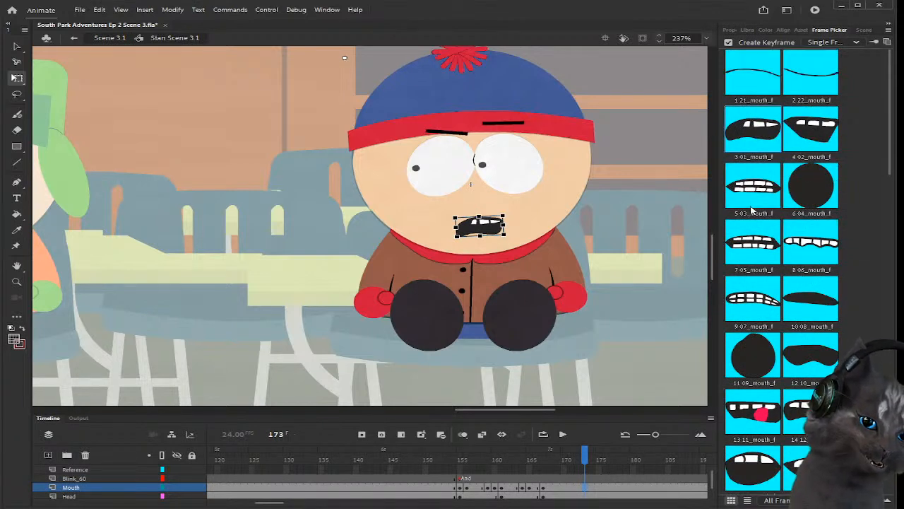
left_click(761, 198)
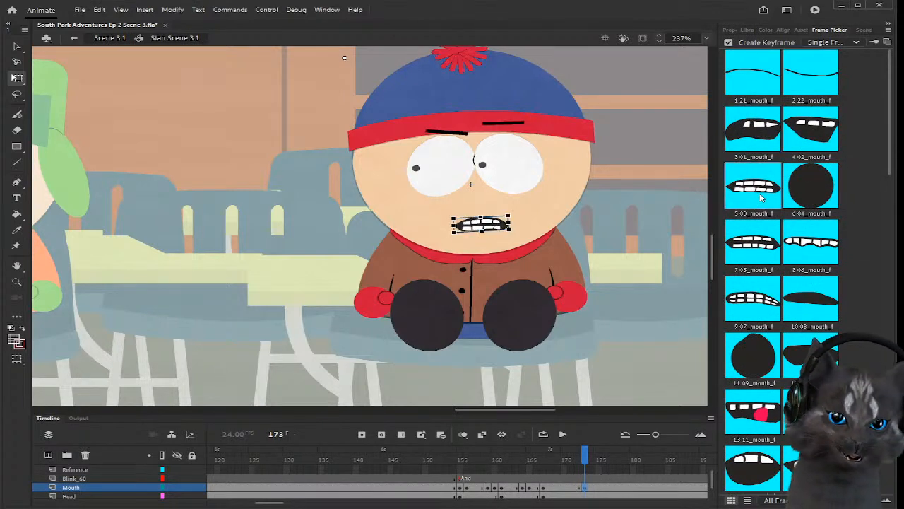
Step: Scrub to frame 175 and close Stan's mouth there with the 21_mouth_f shape
scroll(584, 478, "up", 1)
left_click_drag(588, 462, 602, 463)
scroll(602, 463, "down", 1)
left_click(602, 488)
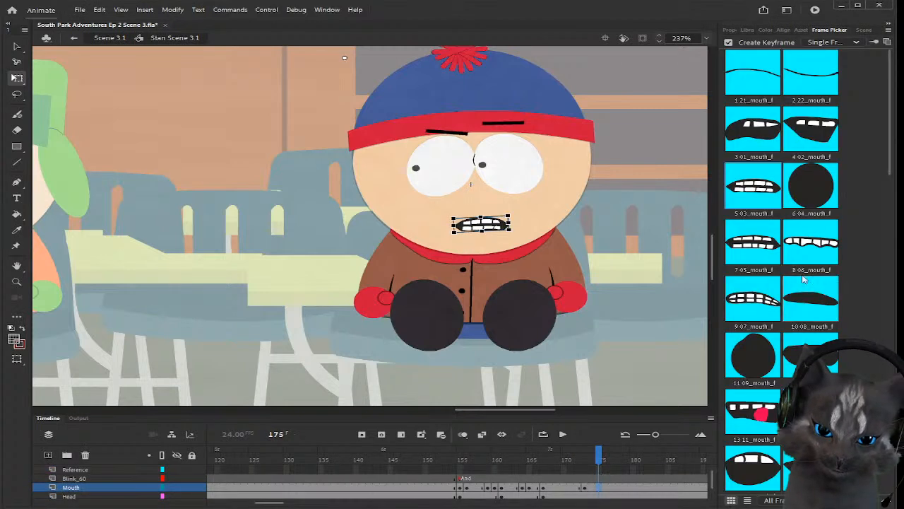
left_click(753, 71)
left_click(668, 207)
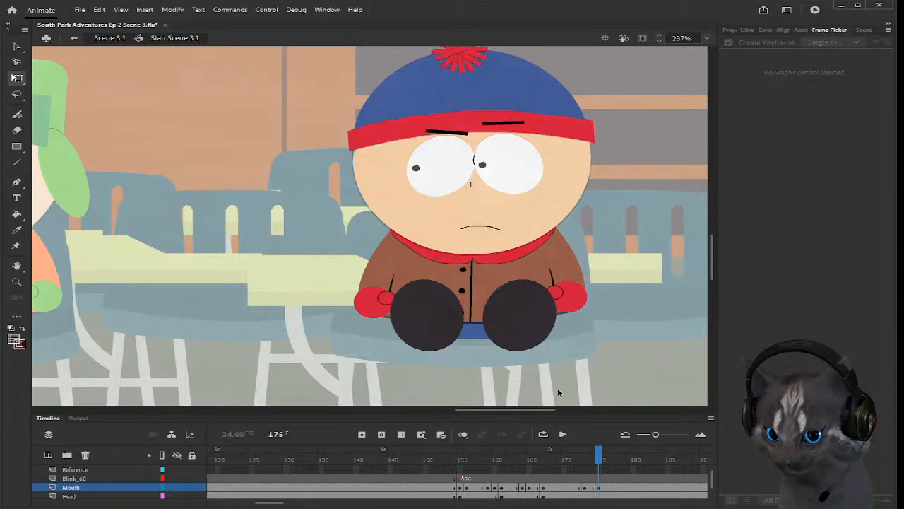
Step: Add a Head layer keyframe at frame 175 and rotate Stan's head and mouth together slightly clockwise
scroll(607, 482, "up", 1)
scroll(606, 481, "down", 2)
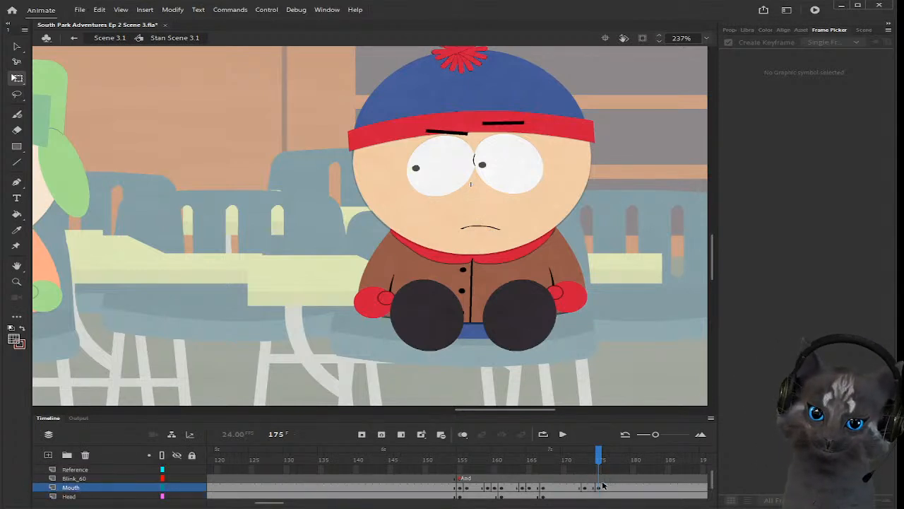
left_click(602, 487)
left_click(362, 435)
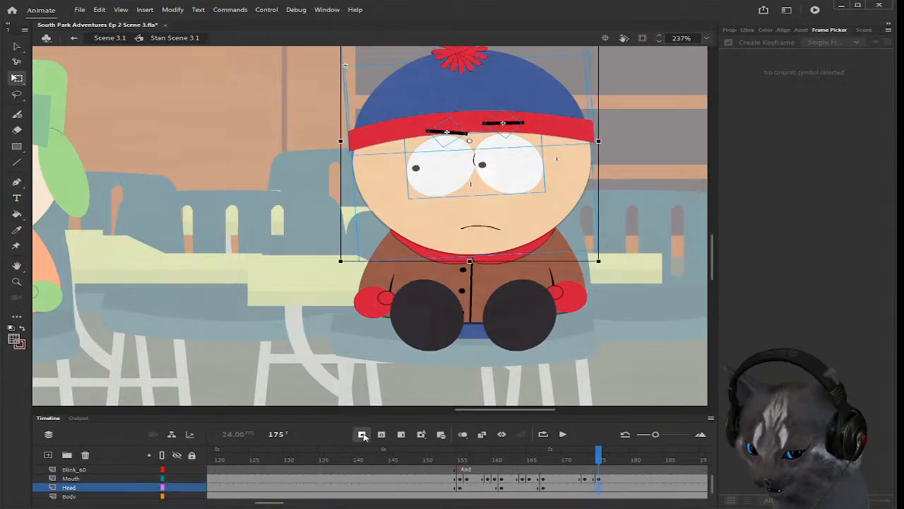
left_click(599, 479, "shift")
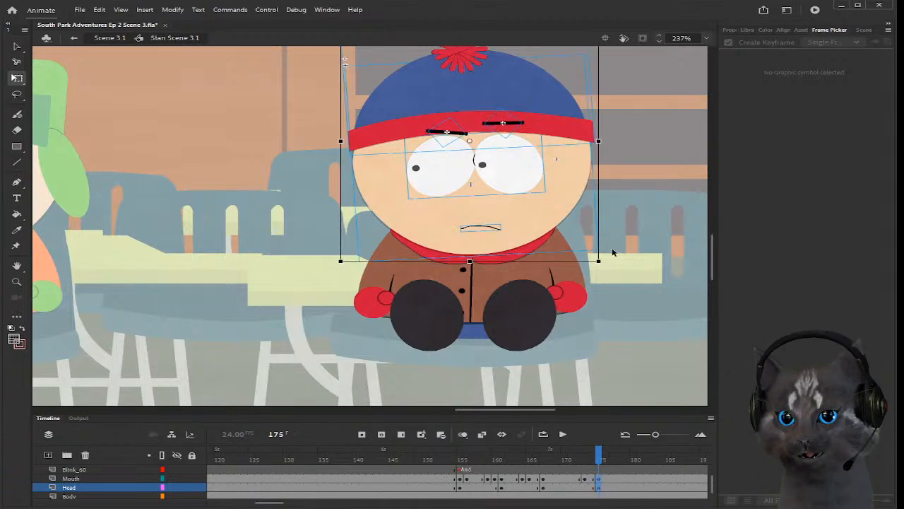
left_click_drag(609, 260, 599, 266)
left_click(638, 225)
Step: Go back to frame 160 and add a keyframe on the Head layer for a blink
scroll(614, 217, "down", 1)
scroll(615, 218, "down", 2)
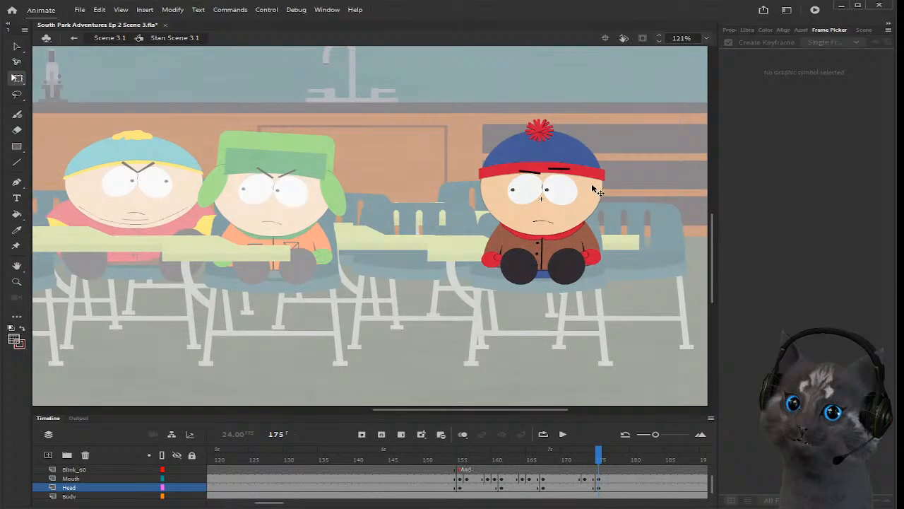
scroll(363, 481, "up", 2)
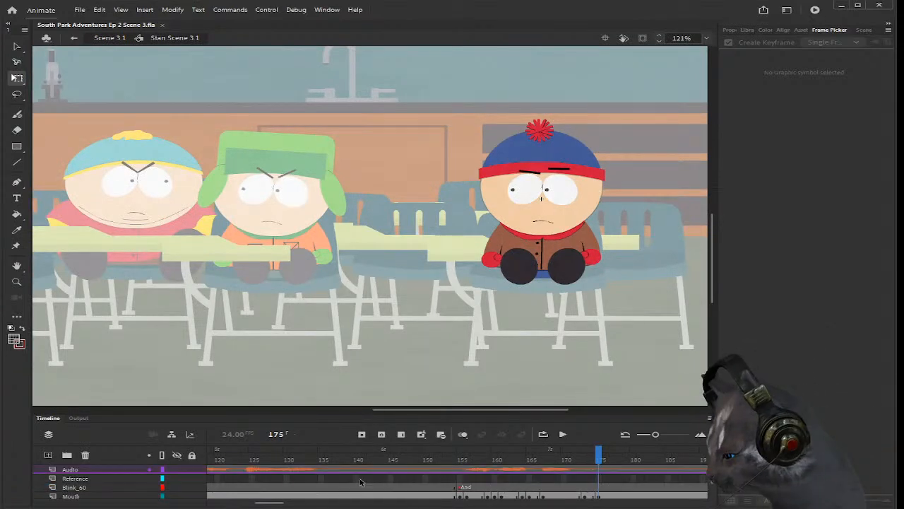
scroll(361, 481, "down", 1)
left_click(498, 465)
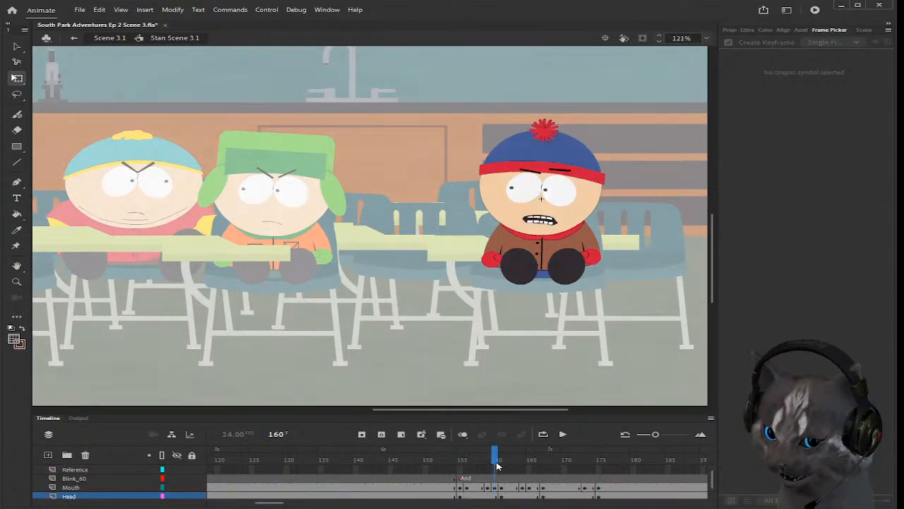
scroll(494, 480, "down", 1)
left_click(495, 487)
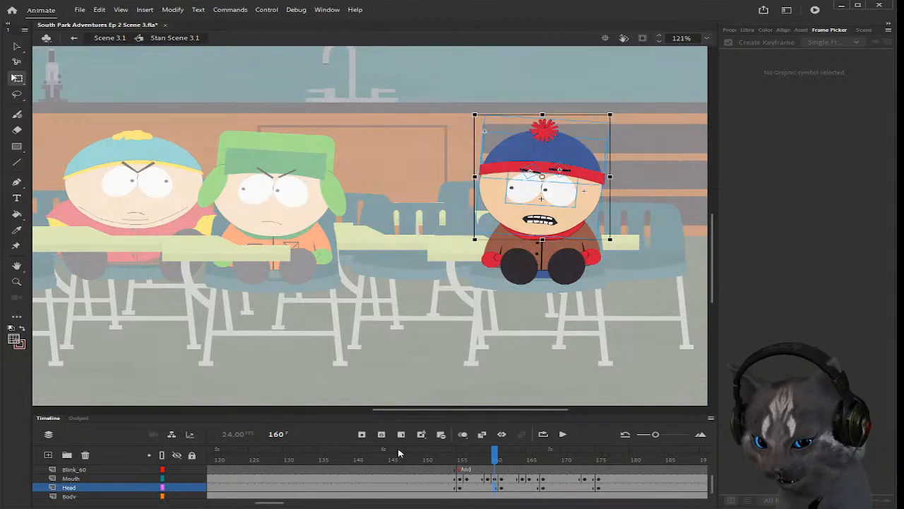
left_click(363, 436)
left_click(635, 282)
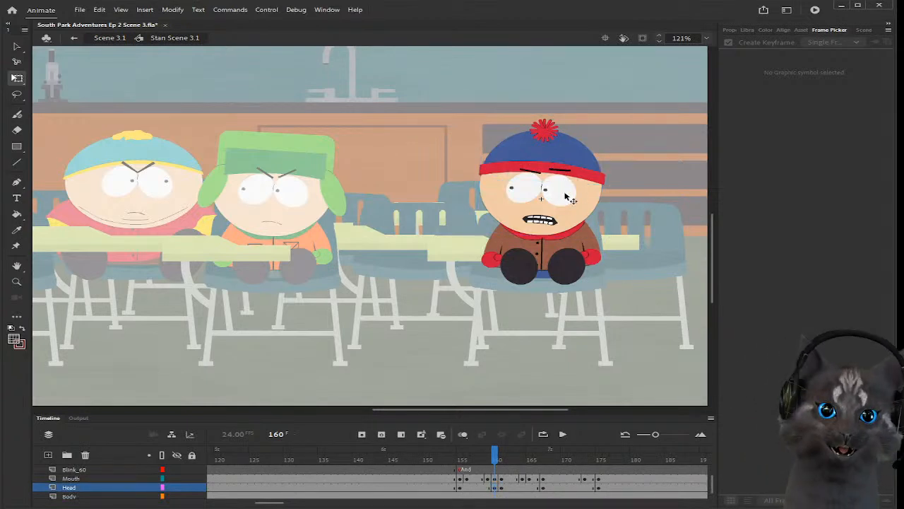
Step: Set Stan's eyes to the closed 27 blink_f frame at frame 160
left_click(571, 197)
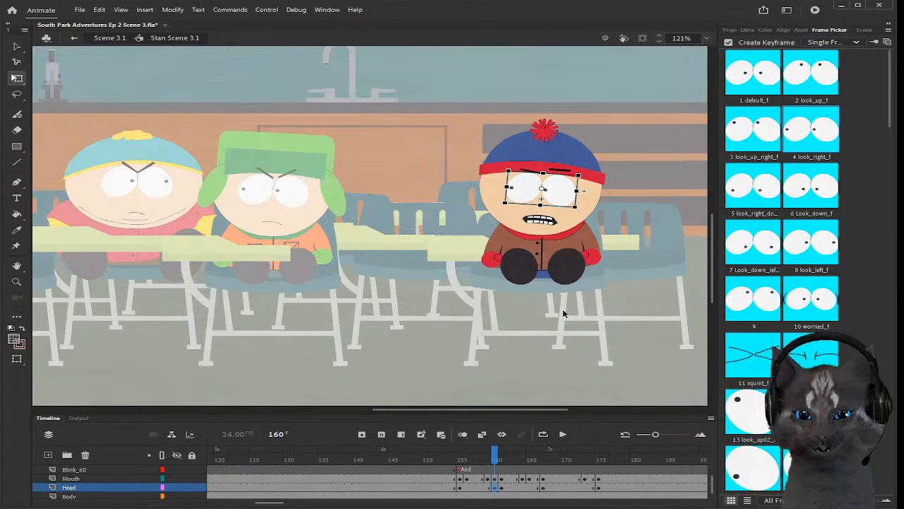
scroll(564, 187, "up", 2)
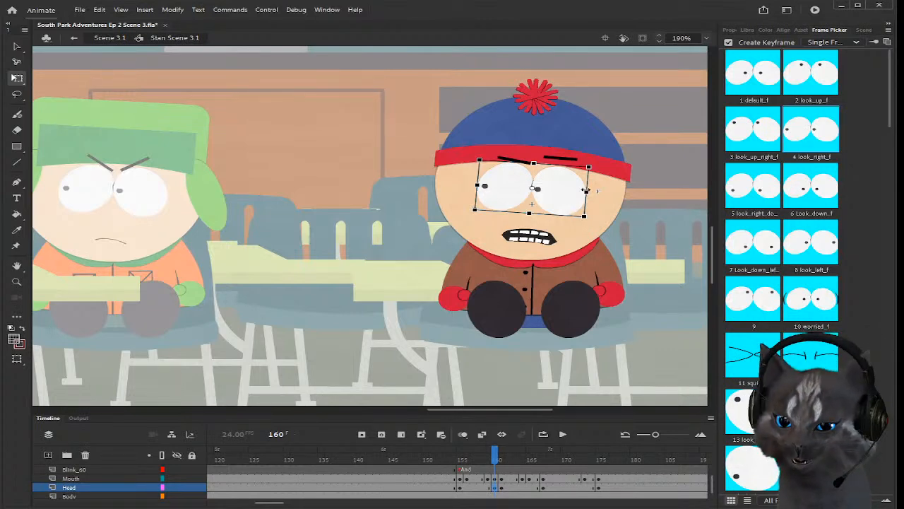
scroll(776, 356, "down", 6)
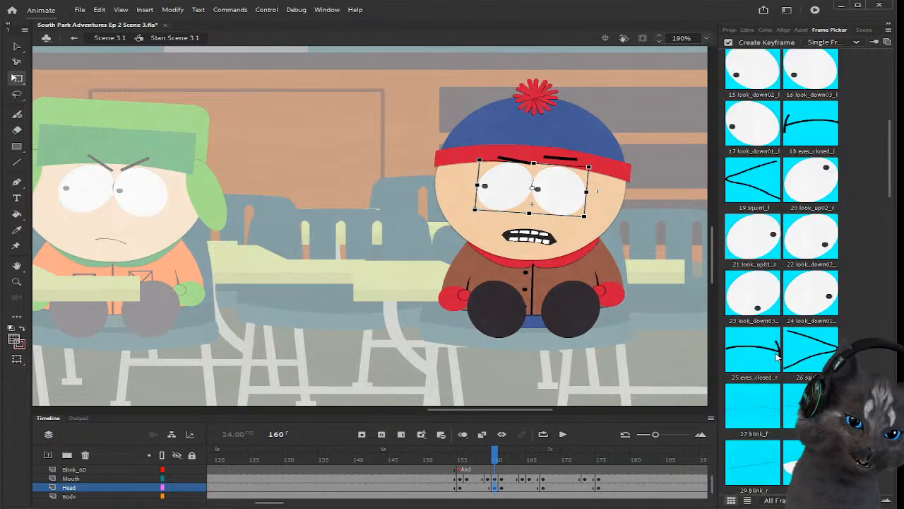
left_click(750, 406)
Step: Nudge Stan's head and mouth slightly down at frame 160 and compare the blink pose with the neighbouring frame 161
left_click(496, 486)
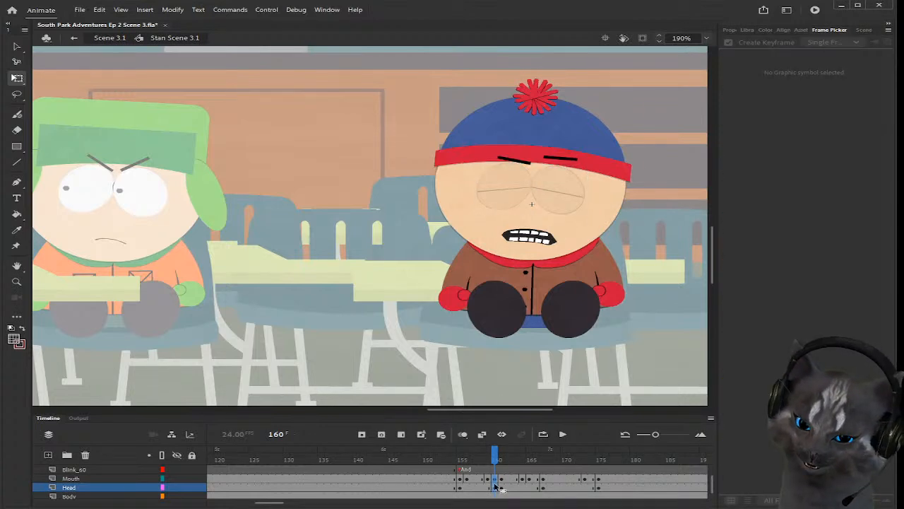
scroll(535, 216, "up", 1)
left_click_drag(535, 215, 535, 219)
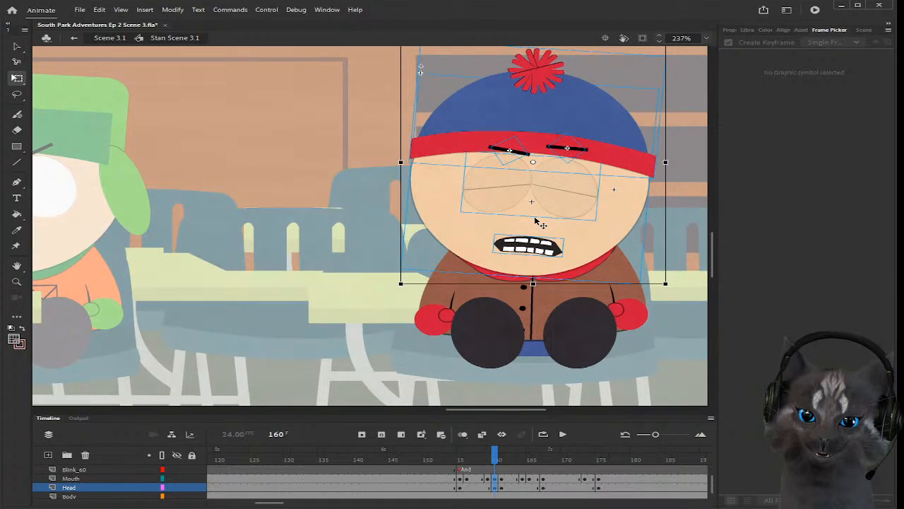
left_click(491, 456)
left_click(502, 456)
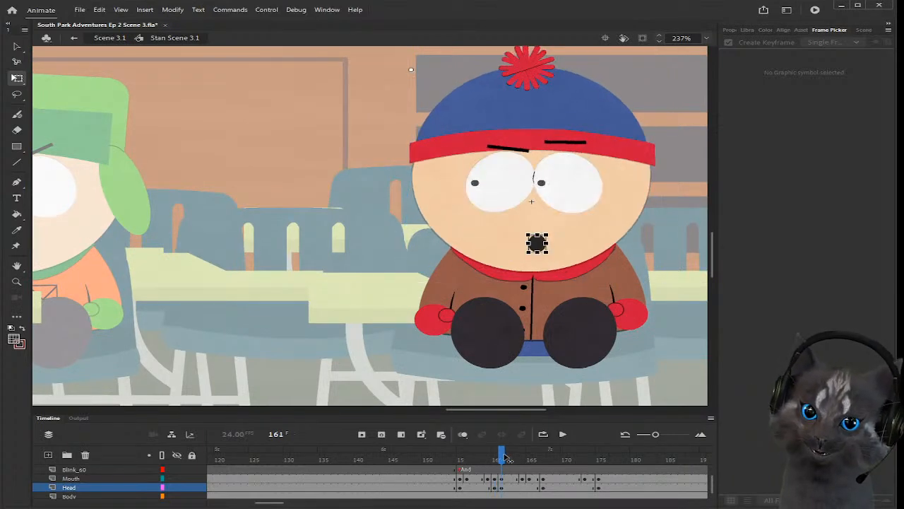
Step: Play back Stan's line from frame 151 to review the head tilts, blink and lip sync
left_click(459, 462)
left_click(459, 470)
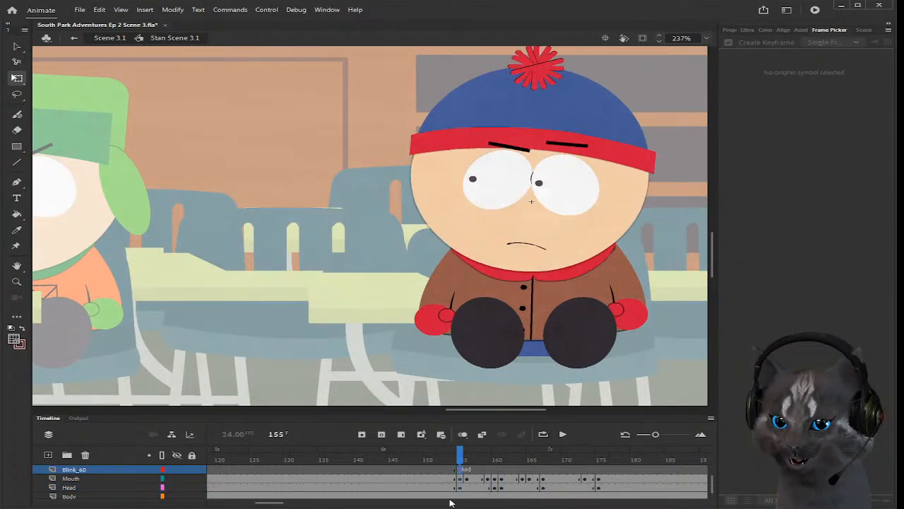
left_click(432, 461)
scroll(445, 341, "down", 2)
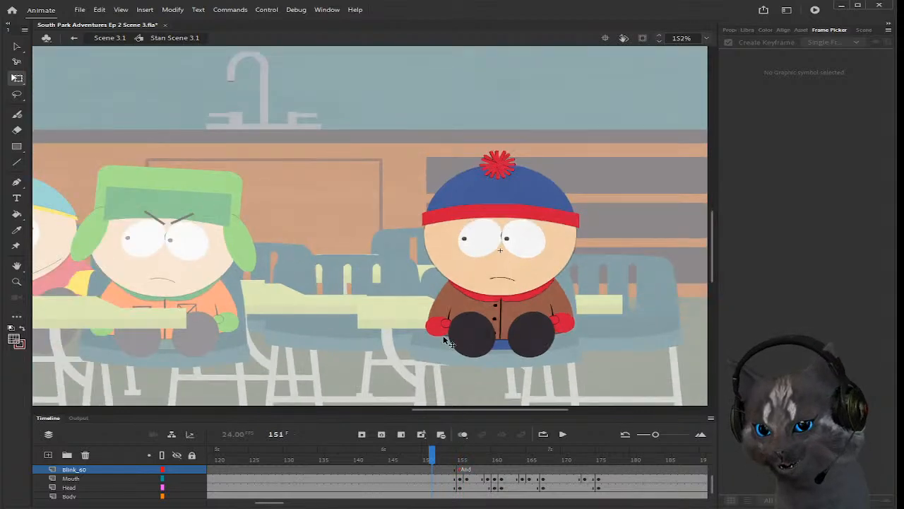
key("Return")
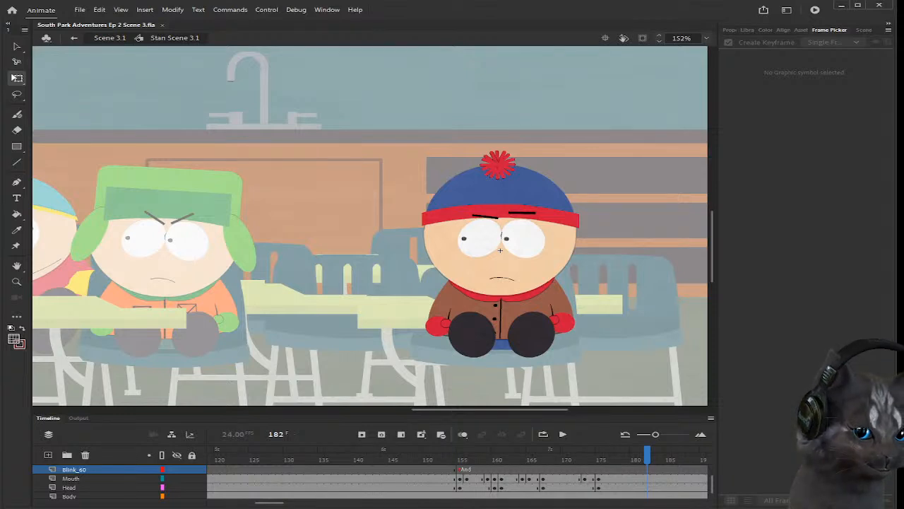
Step: Examine Stan's pose alongside the other characters across the whole classroom shot at frame 182
left_click_drag(544, 410, 521, 417)
scroll(481, 358, "down", 2)
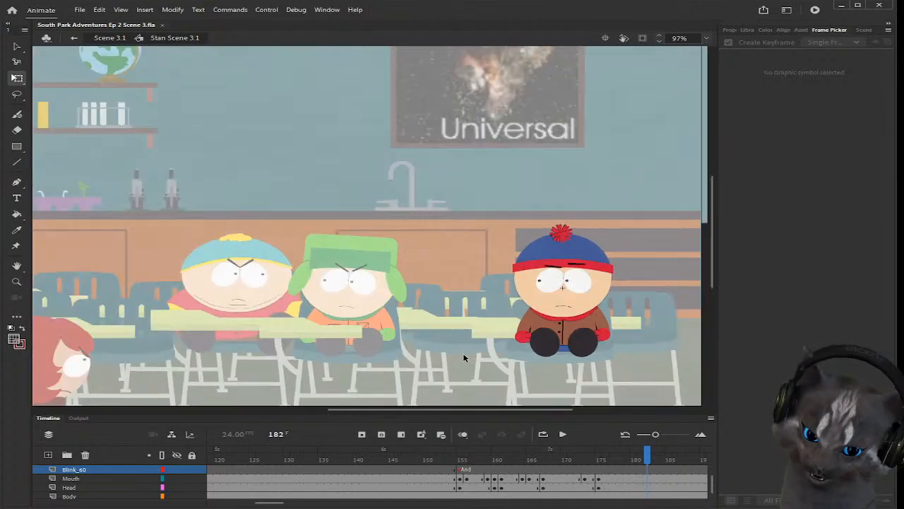
scroll(421, 342, "down", 3)
left_click_drag(450, 411, 417, 414)
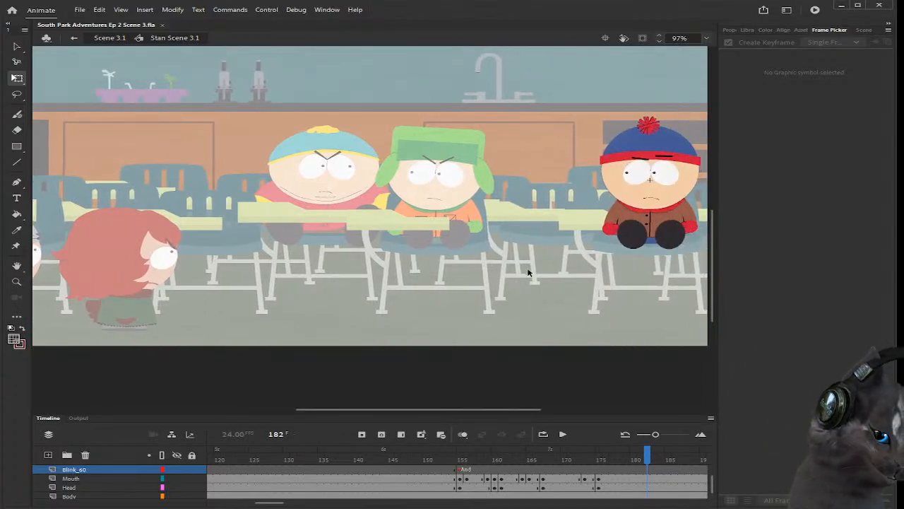
scroll(534, 248, "down", 1)
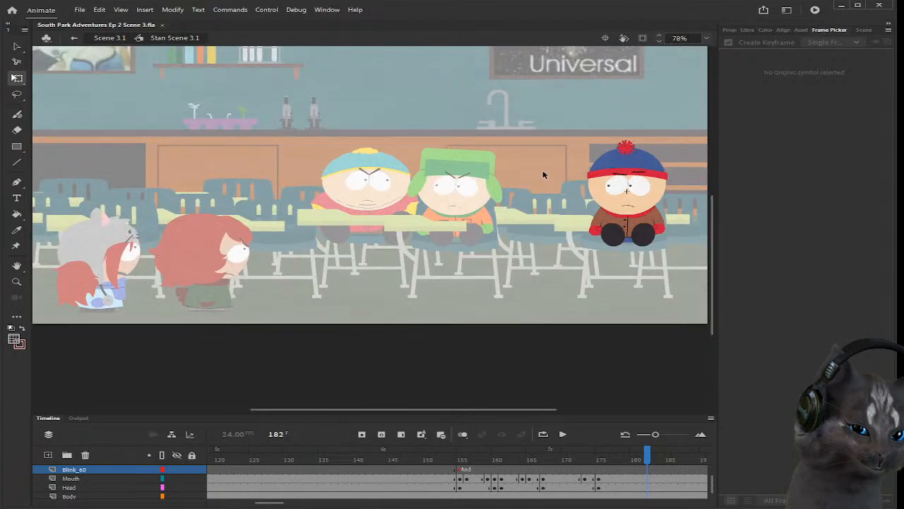
scroll(543, 175, "up", 1)
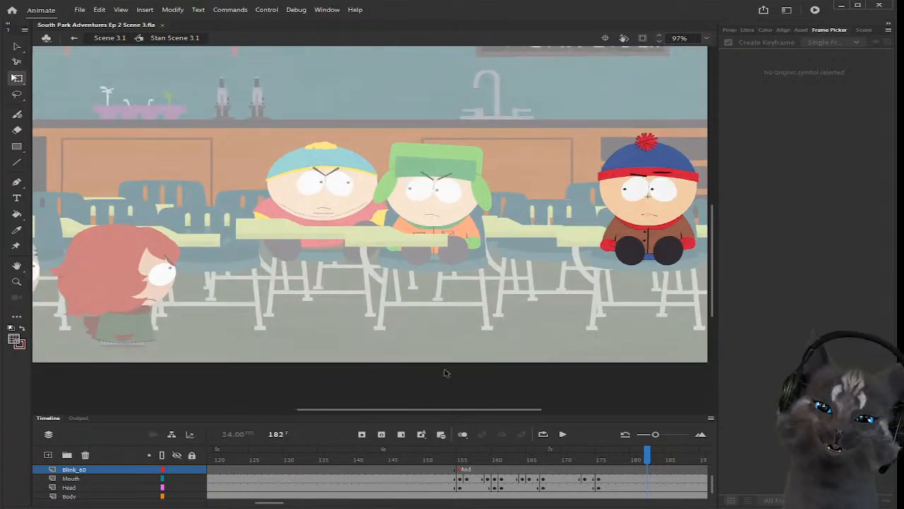
left_click_drag(403, 410, 398, 412)
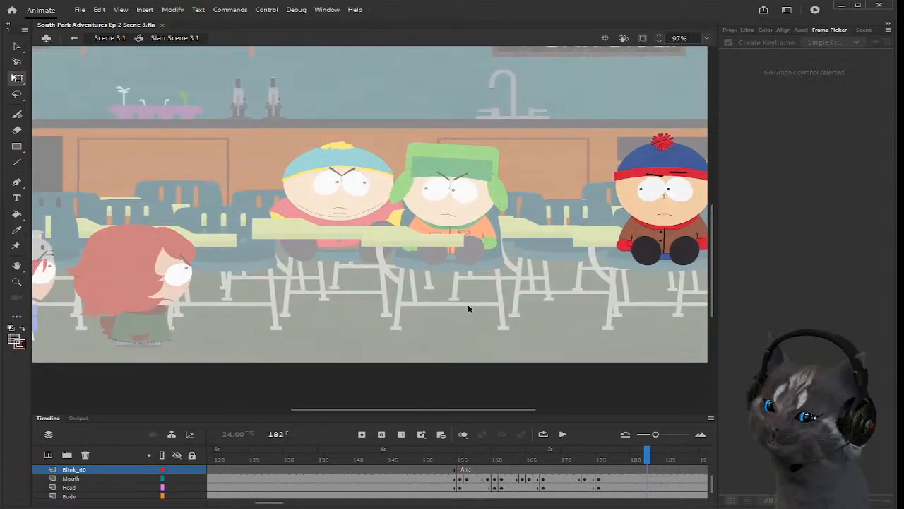
scroll(466, 310, "down", 1)
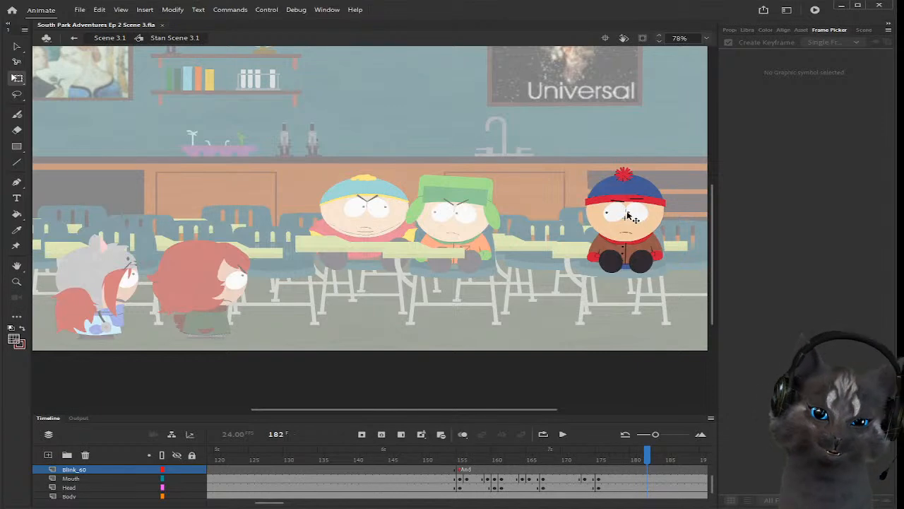
Step: Inspect Stan's pose at frames 175, 155 and 103 inside his Scene 3.1 symbol
left_click(598, 468)
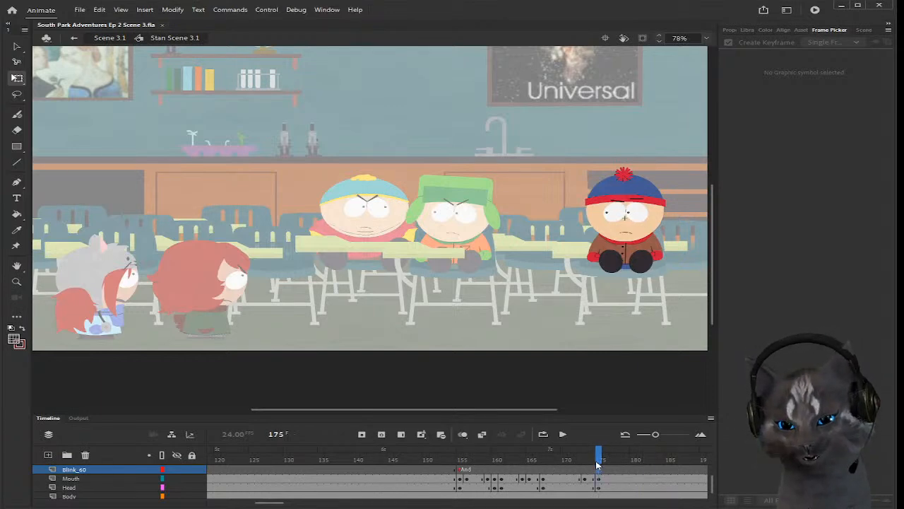
left_click(462, 468)
left_click_drag(293, 504, 269, 503)
scroll(271, 494, "up", 2)
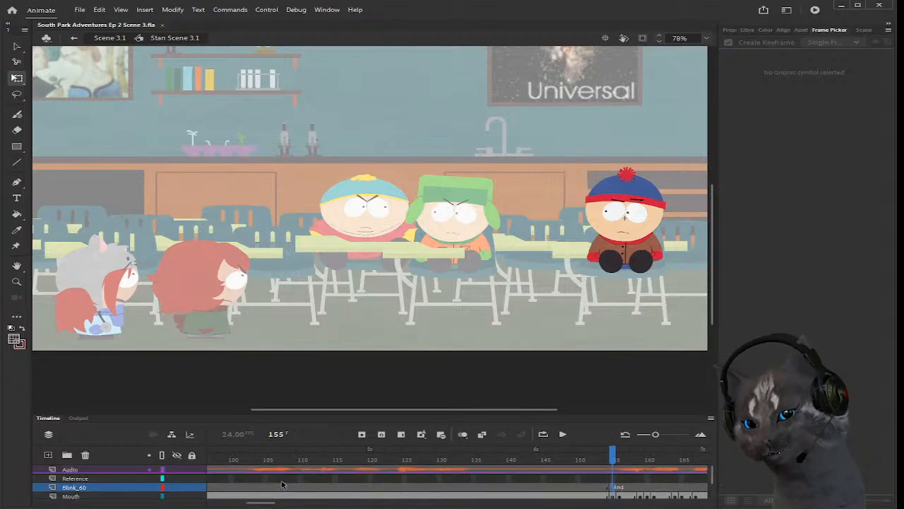
left_click(253, 466)
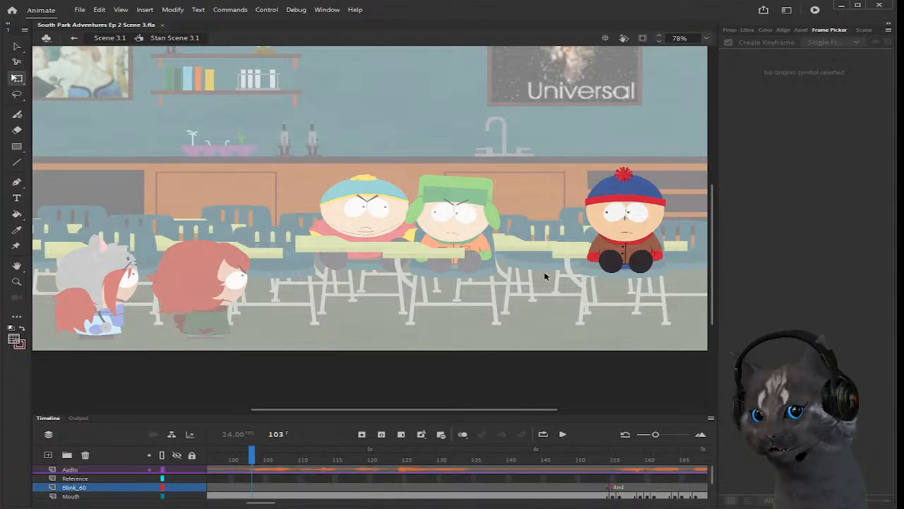
Step: Return to the main Scene 3.1 timeline and play back the dialogue from frame 93 to frame 181
double_click(545, 276)
left_click_drag(461, 454, 482, 455)
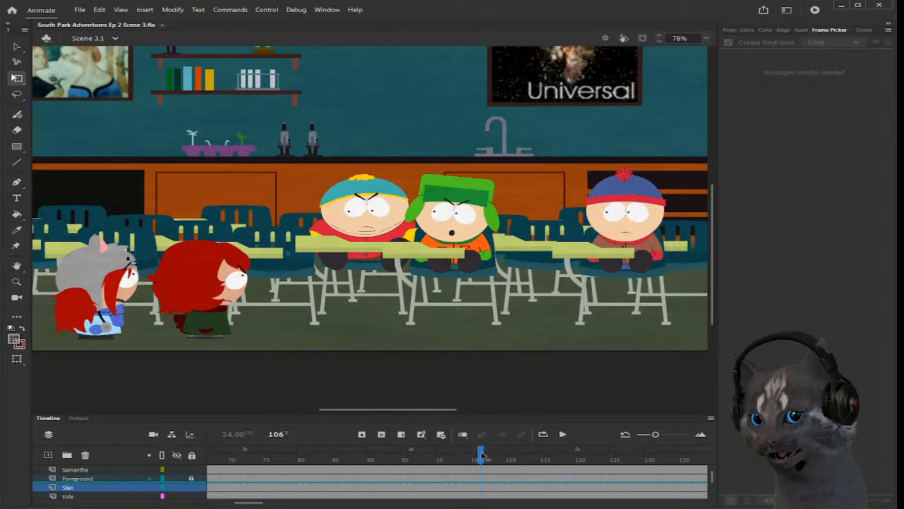
left_click(391, 459)
scroll(392, 462, "up", 2)
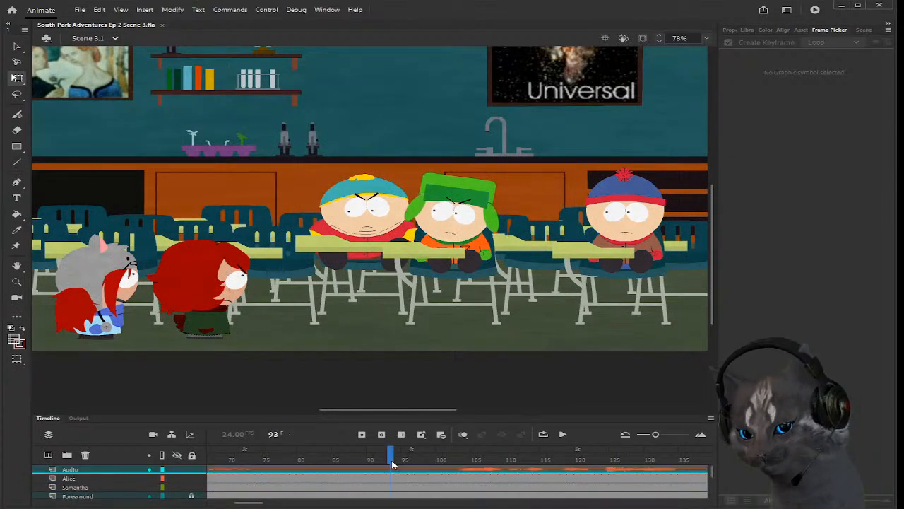
key("Return")
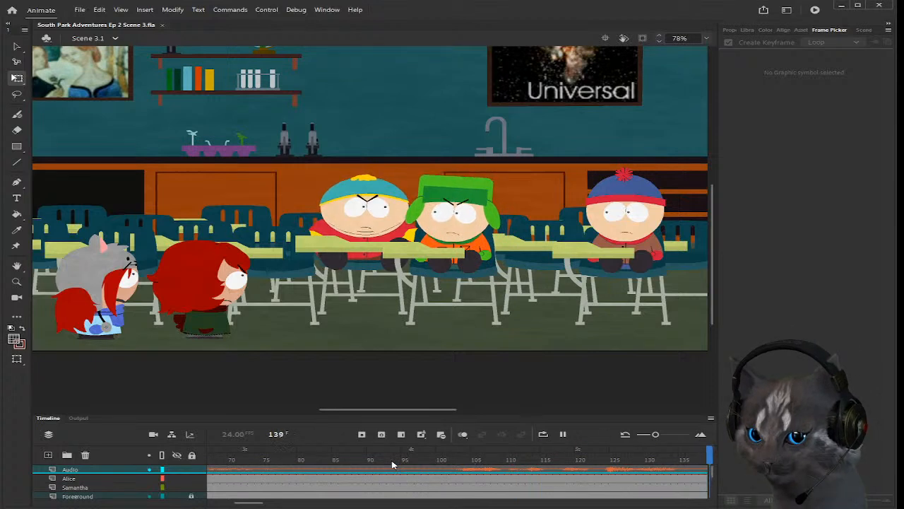
key("Return")
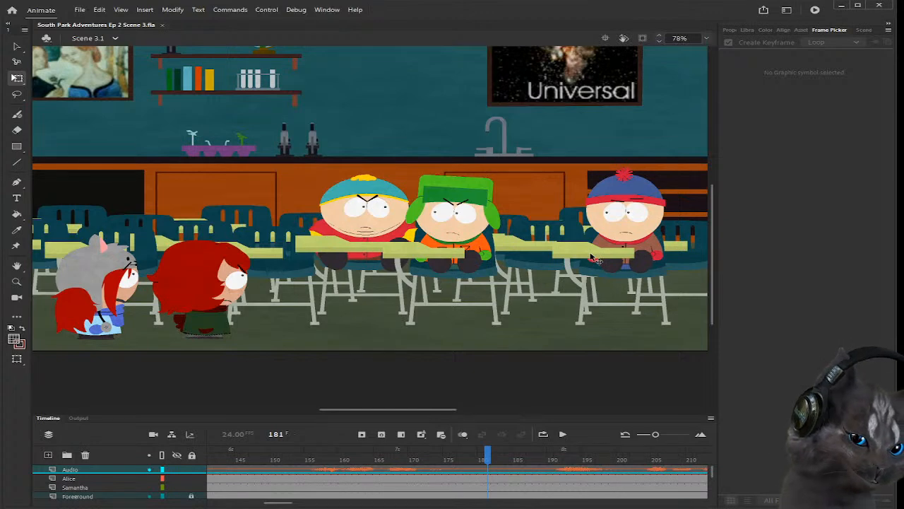
Step: Examine the two red-haired girls and the seated boys up close at frame 181
scroll(614, 208, "up", 3)
scroll(654, 205, "down", 3)
scroll(675, 188, "up", 3)
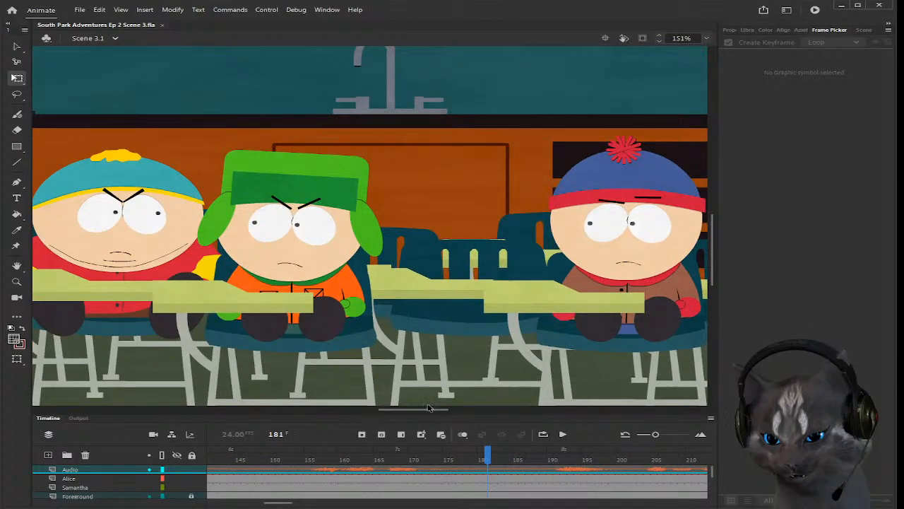
left_click_drag(424, 413, 364, 355)
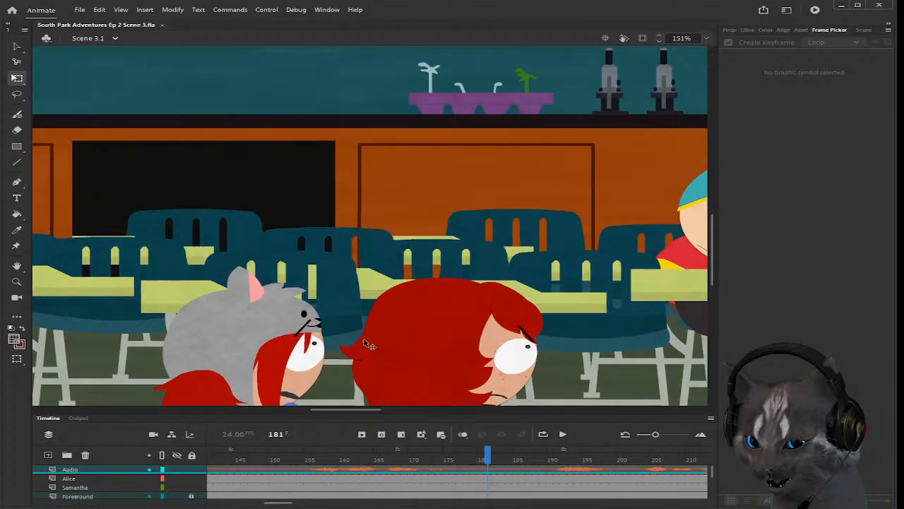
scroll(367, 346, "down", 3)
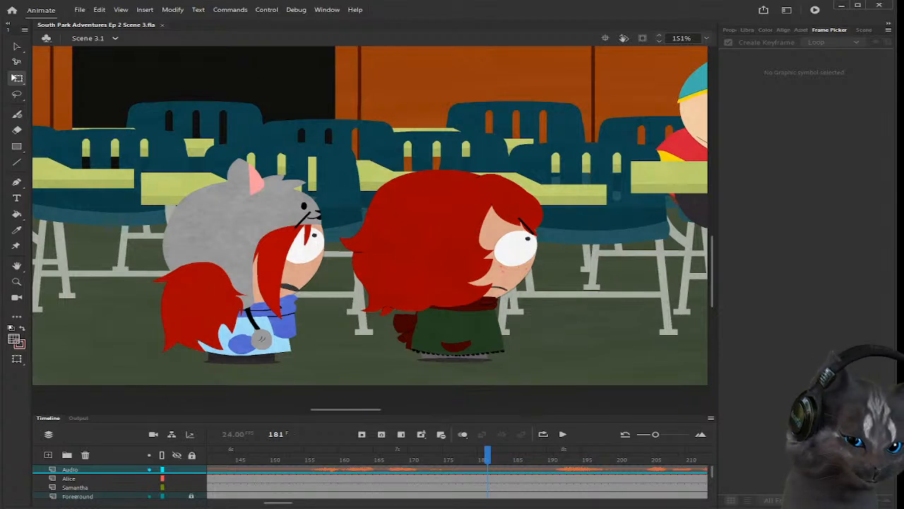
left_click_drag(353, 409, 406, 410)
scroll(456, 333, "down", 2)
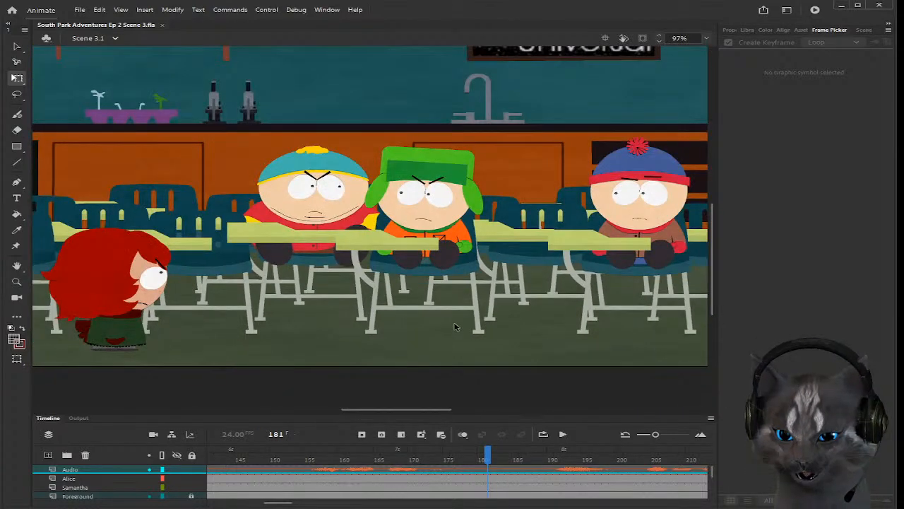
scroll(455, 327, "up", 1)
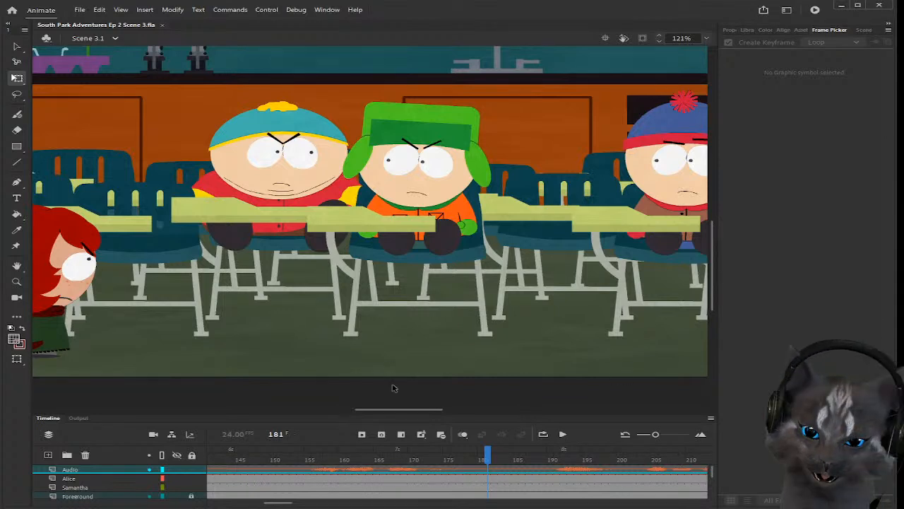
left_click_drag(403, 409, 410, 411)
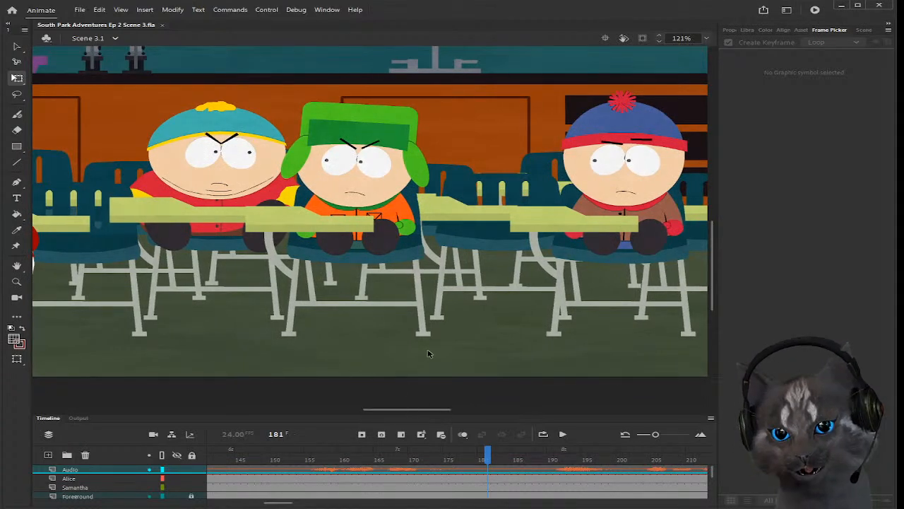
scroll(428, 353, "up", 3)
scroll(427, 353, "down", 3)
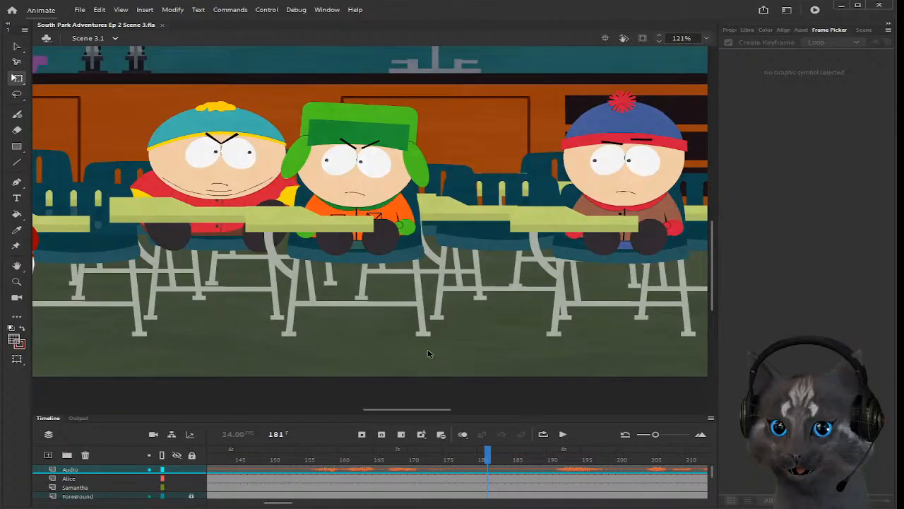
left_click_drag(432, 412, 432, 410)
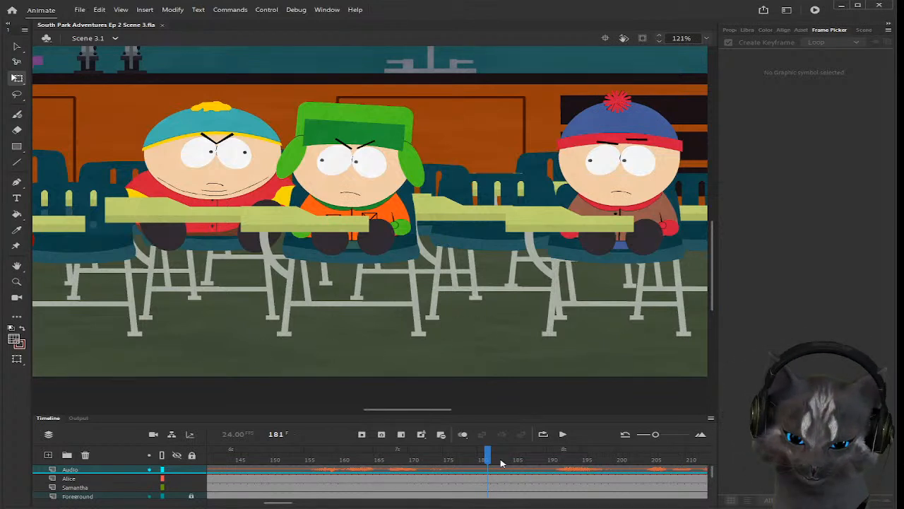
Step: Move to frame 190 and examine both classroom set-ups, the girls, and Cartman, Kyle and Stan
left_click_drag(489, 460, 549, 463)
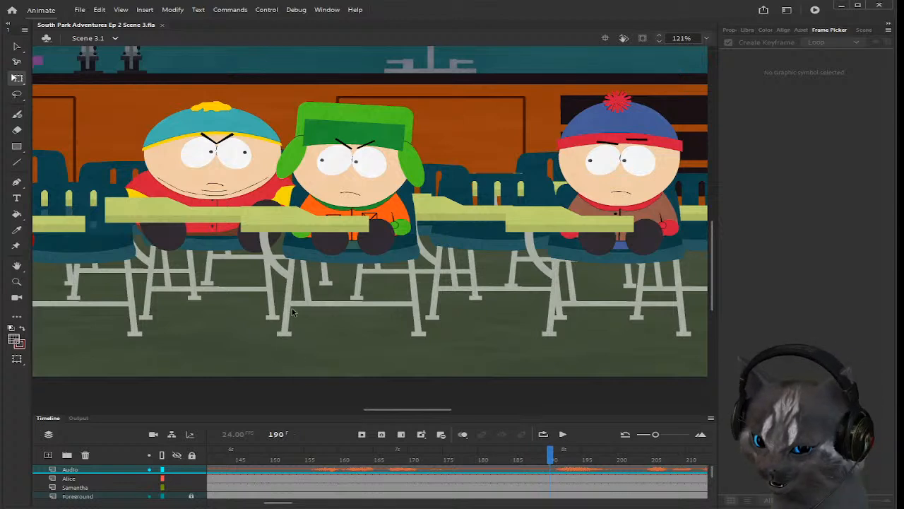
scroll(398, 405, "left", 3)
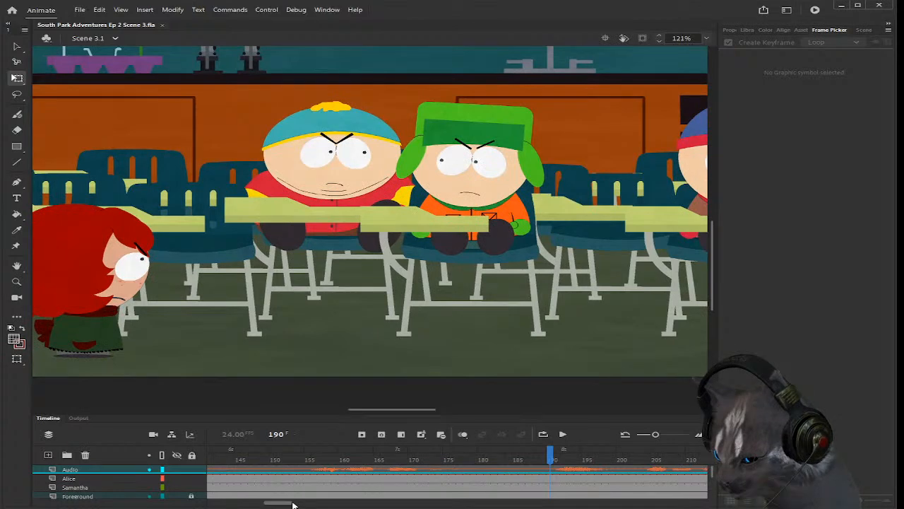
scroll(292, 502, "left", 3)
scroll(114, 284, "down", 3)
scroll(91, 276, "up", 2)
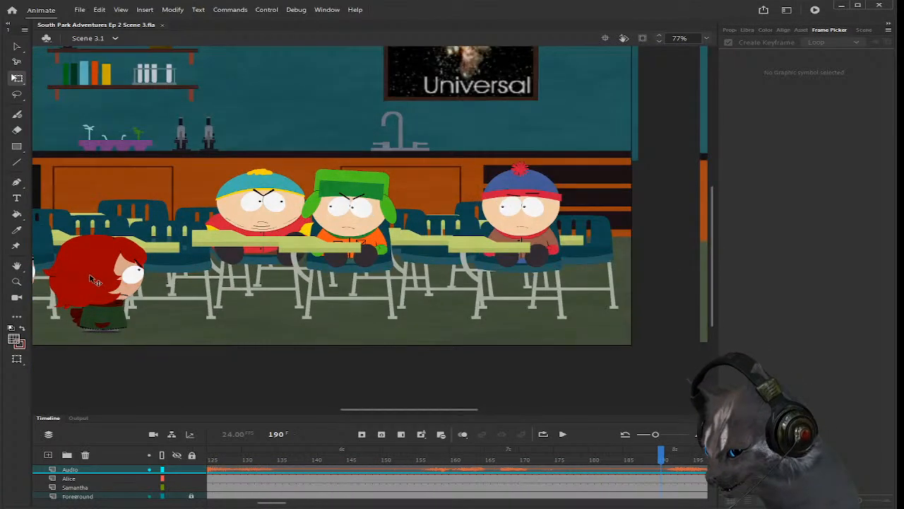
scroll(367, 314, "down", 5)
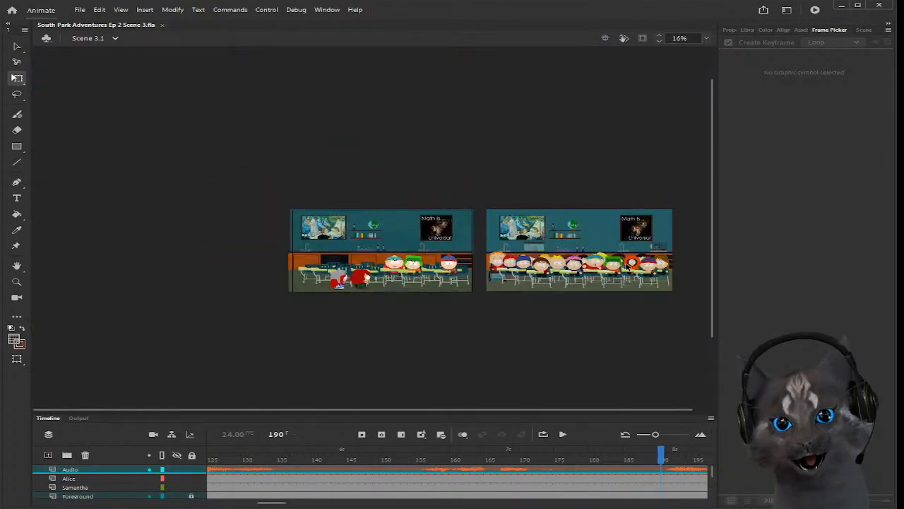
scroll(522, 263, "up", 4)
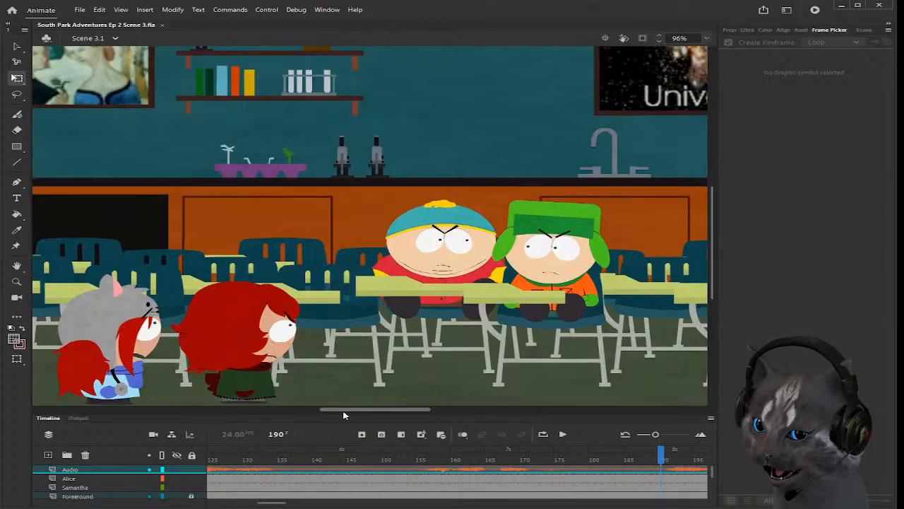
left_click_drag(344, 415, 363, 414)
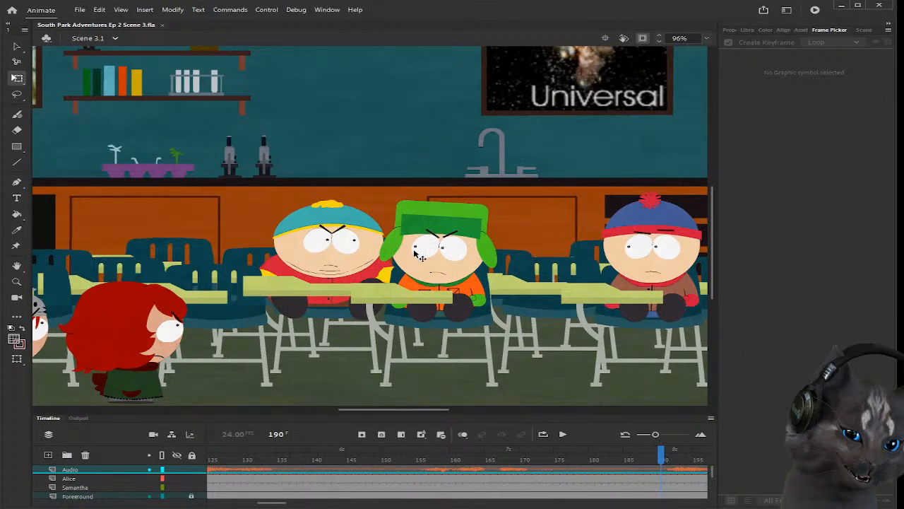
scroll(414, 252, "up", 2)
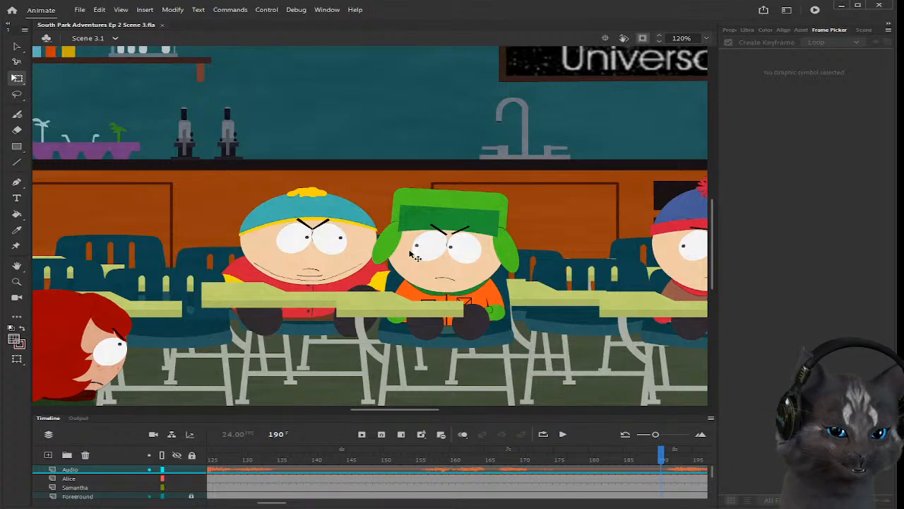
scroll(344, 257, "up", 1)
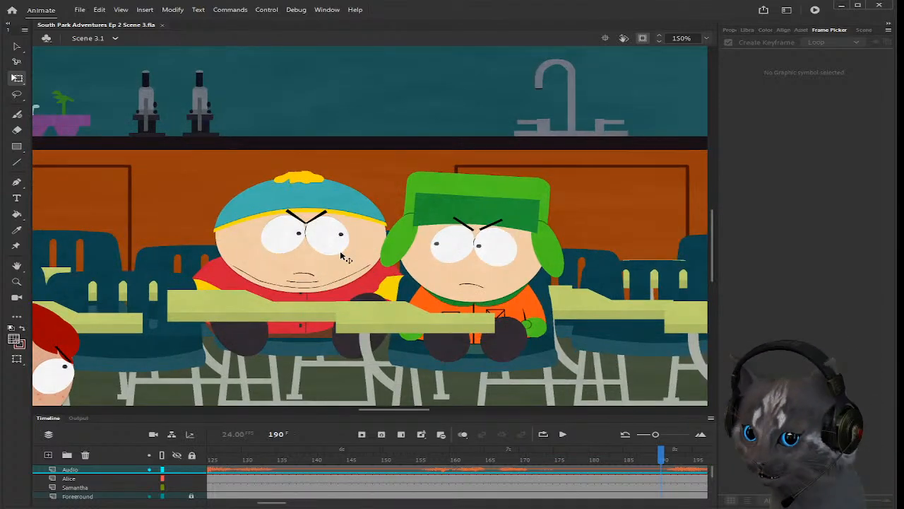
Step: Select Kyle at frame 190, then examine the girls and boys in the classroom shot at frame 146
left_click(344, 257)
left_click(451, 251)
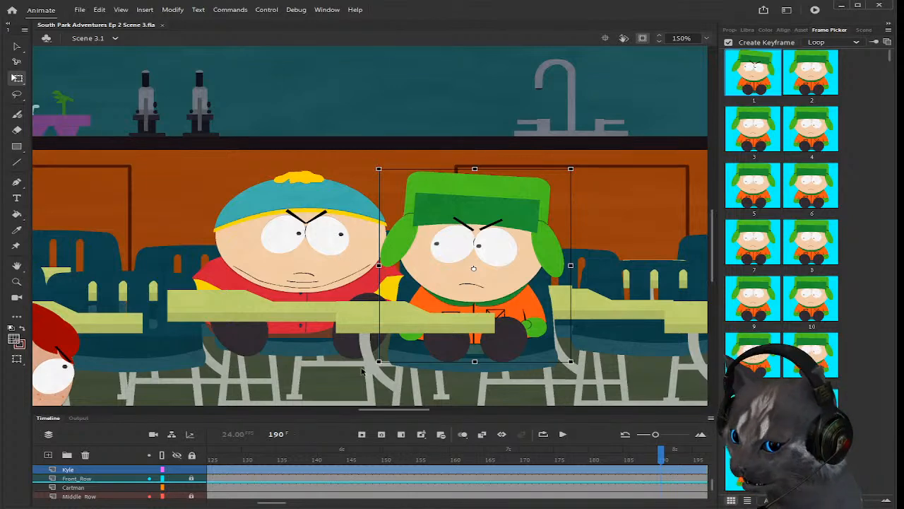
scroll(367, 474, "down", 5)
scroll(367, 473, "down", 2)
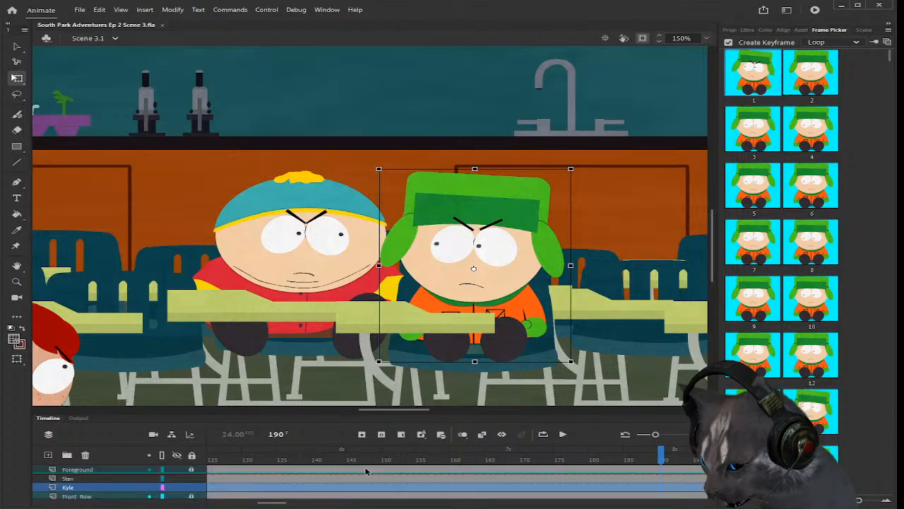
left_click(356, 461)
scroll(513, 285, "down", 3)
scroll(249, 338, "up", 1)
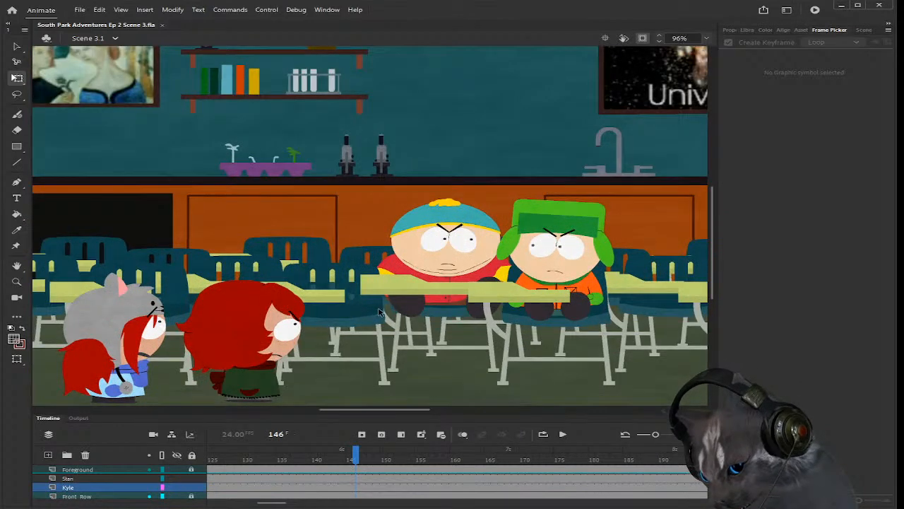
scroll(320, 491, "up", 1)
scroll(320, 491, "up", 1)
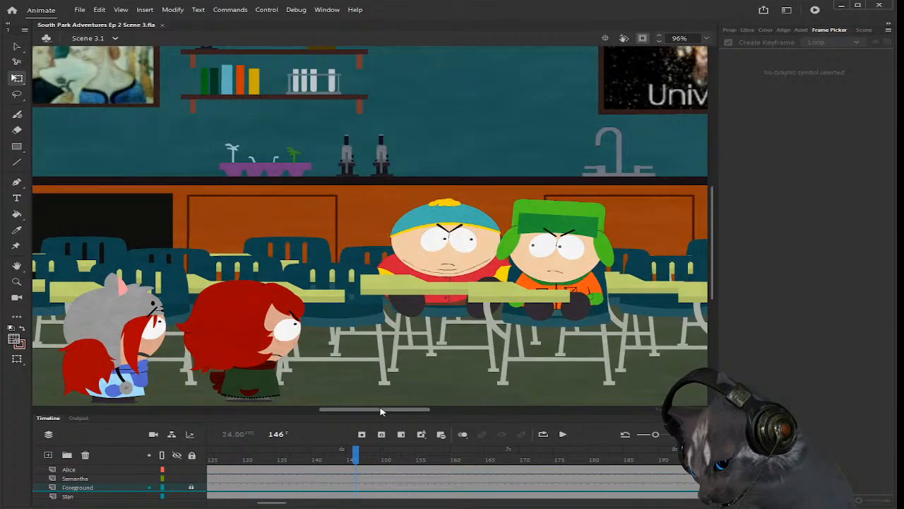
scroll(365, 394, "left", 3)
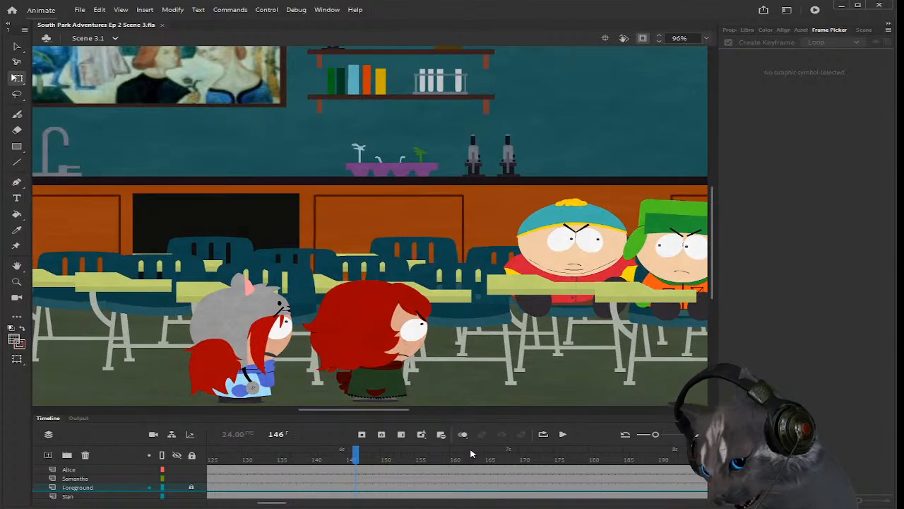
Step: Scrub the audio up to frame 190 and back to frame 174 while watching the girls and Cartman
scroll(475, 484, "up", 1)
left_click_drag(273, 503, 285, 503)
left_click(416, 461)
left_click_drag(421, 460, 475, 460)
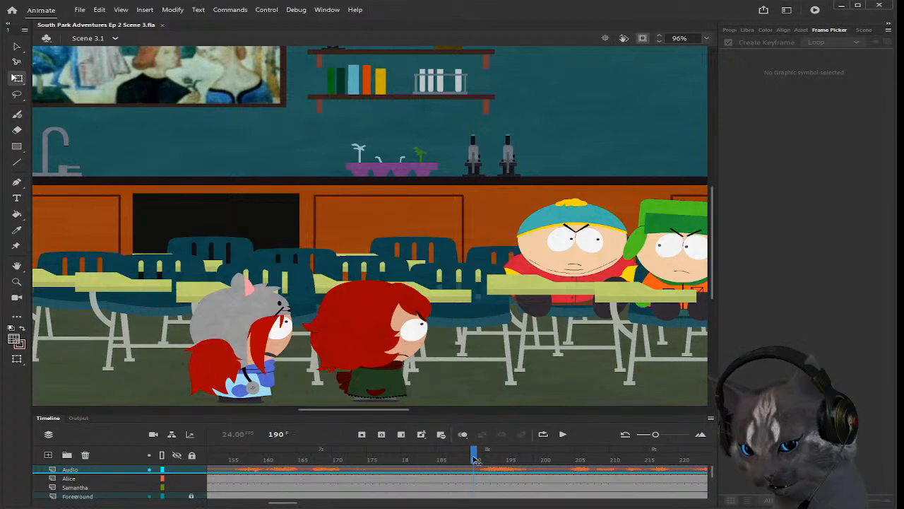
left_click(367, 461)
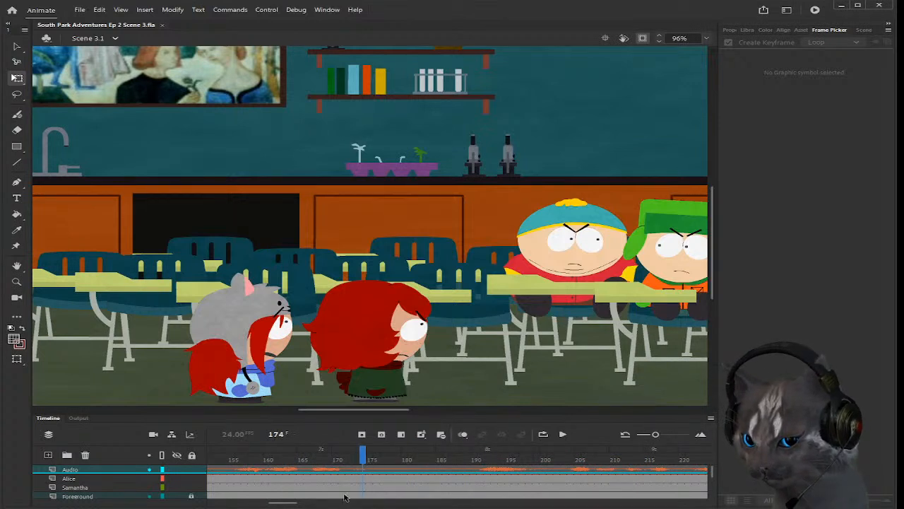
Step: Check Cartman's, Kyle's and Stan's poses against the earlier dialogue at frames 100, 136 and 104
left_click_drag(283, 502, 253, 502)
left_click(303, 466)
left_click(260, 462)
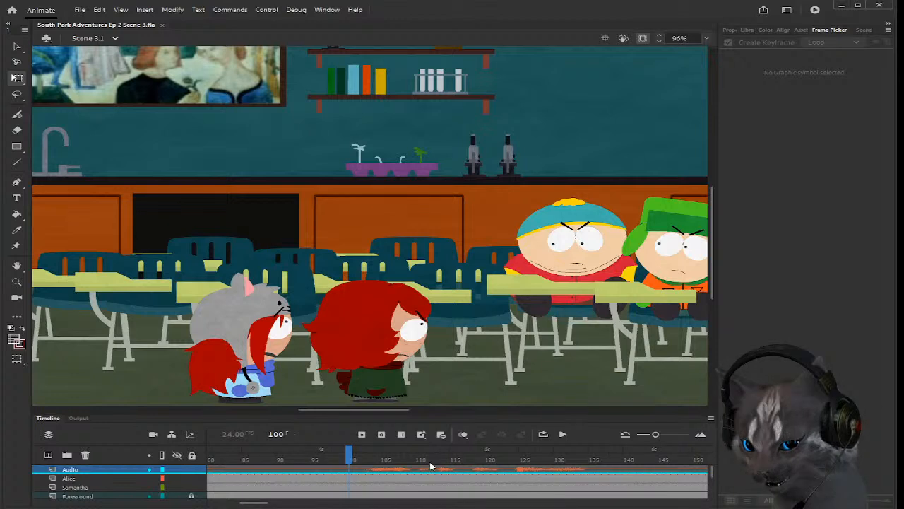
left_click(598, 461)
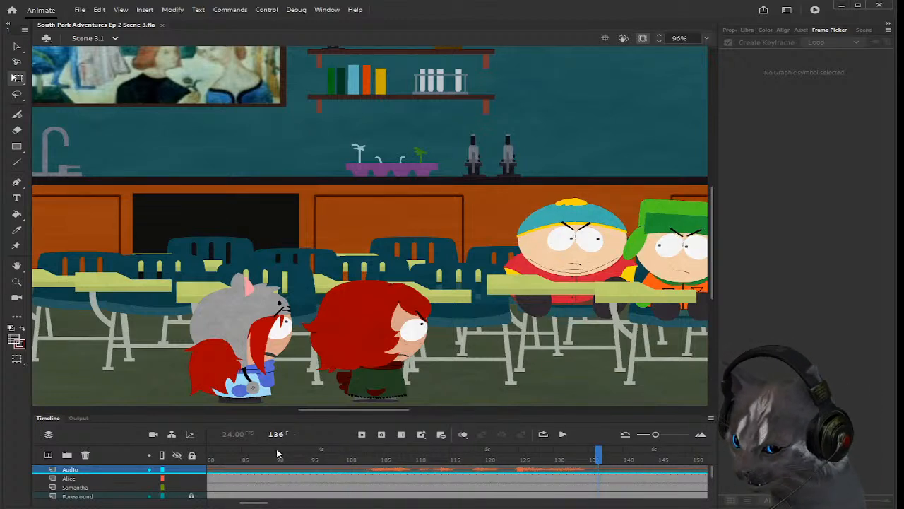
left_click_drag(260, 502, 264, 503)
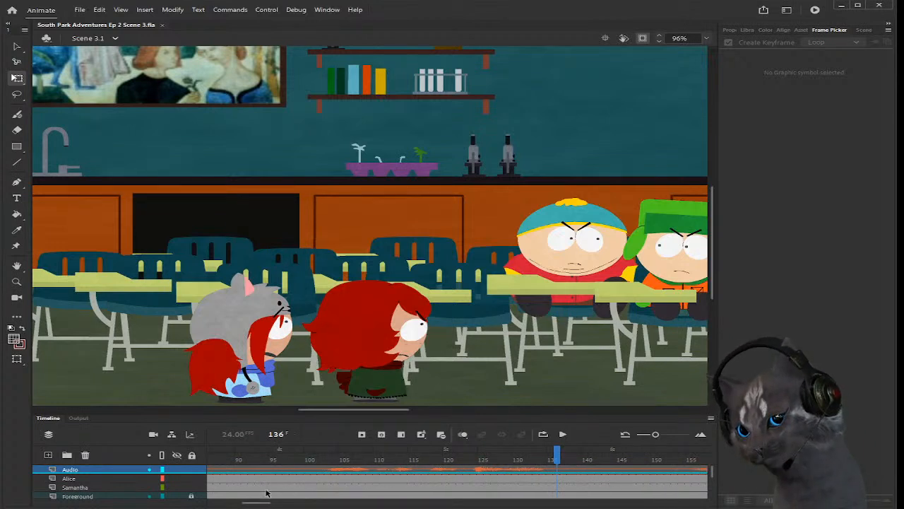
left_click_drag(331, 410, 384, 410)
scroll(247, 241, "up", 2)
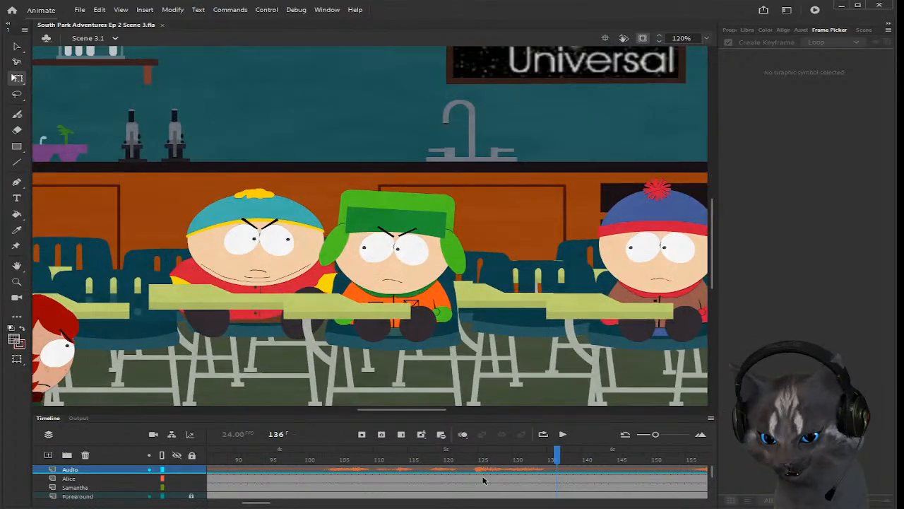
left_click_drag(323, 460, 336, 458)
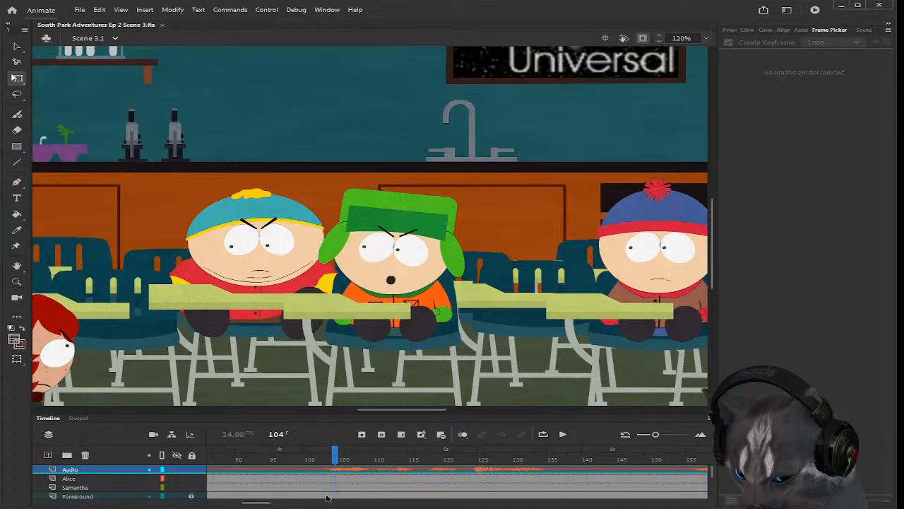
Step: Examine Cartman's symbol and its mouth and head keyframes against the audio at frames 138, 120 and 158
left_click(572, 472)
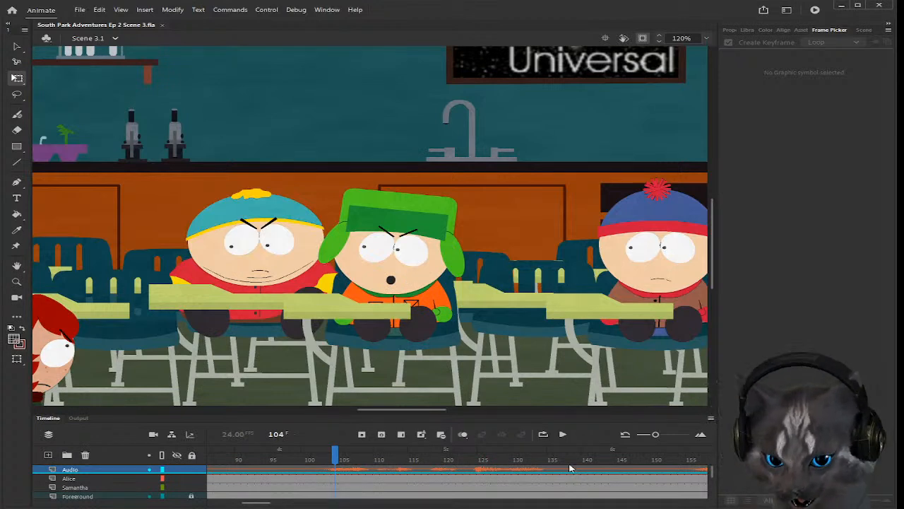
left_click(295, 233)
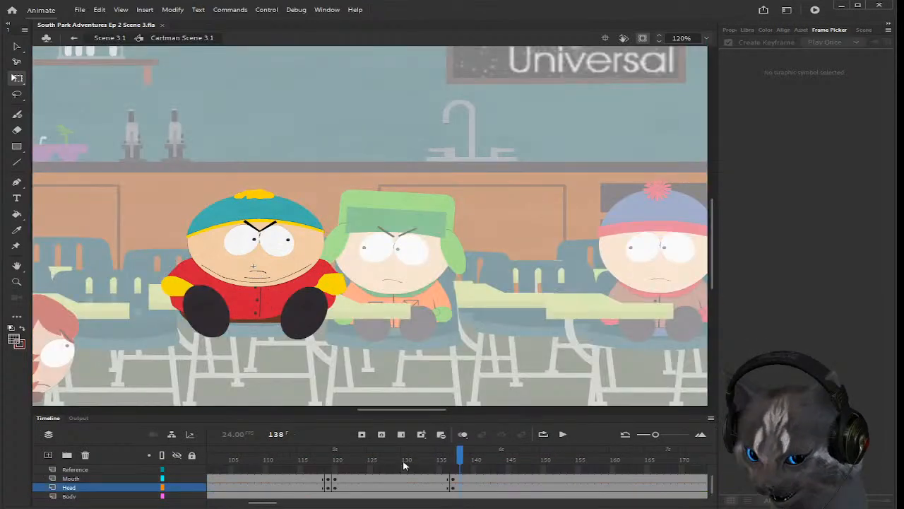
left_click(336, 461)
left_click_drag(255, 503, 276, 503)
scroll(321, 483, "up", 2)
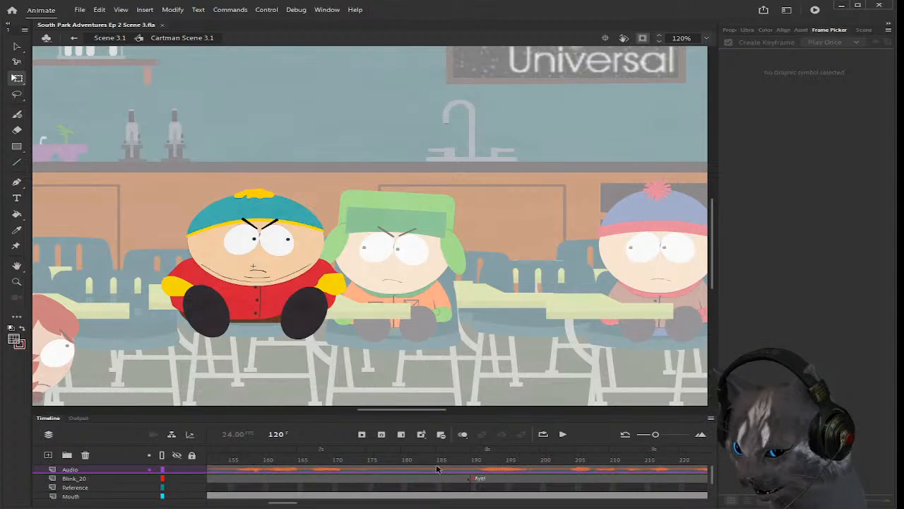
left_click(252, 470)
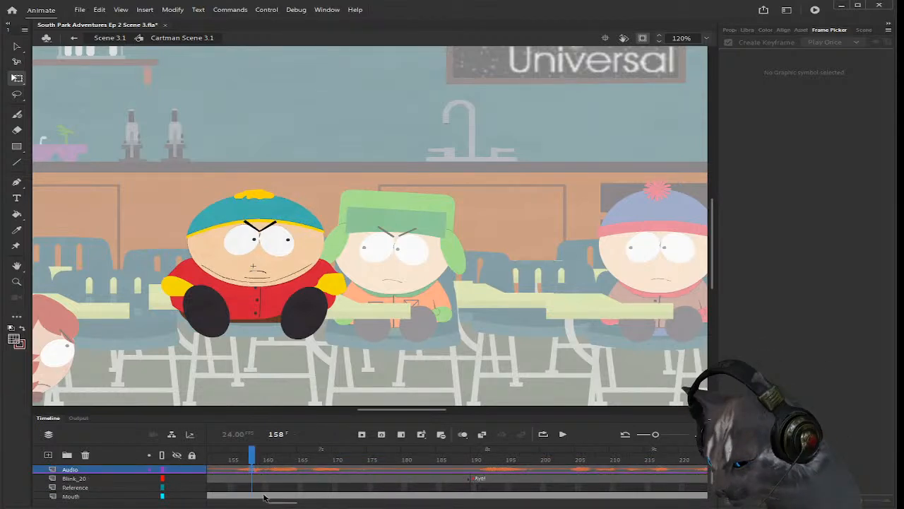
left_click_drag(280, 503, 275, 503)
double_click(96, 266)
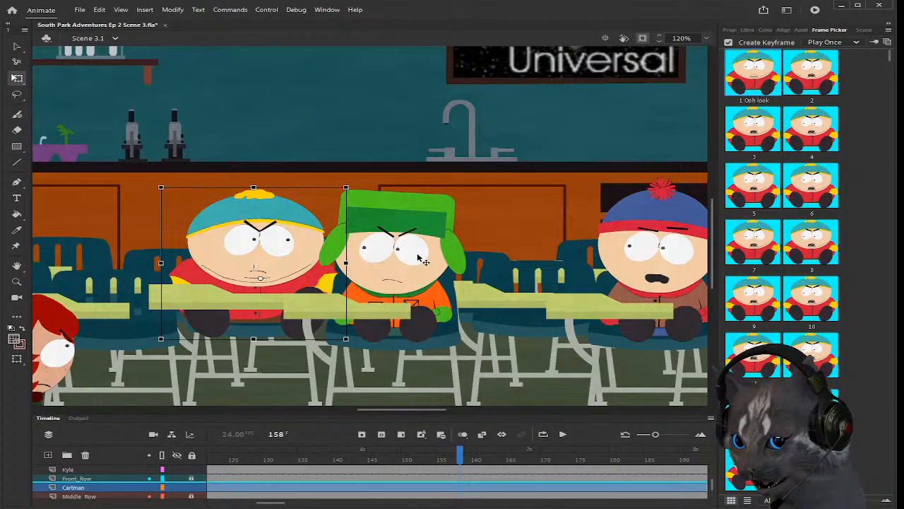
Step: Examine Kyle's symbol keyframes against the audio and move up to frame 160
left_click(417, 259)
double_click(417, 260)
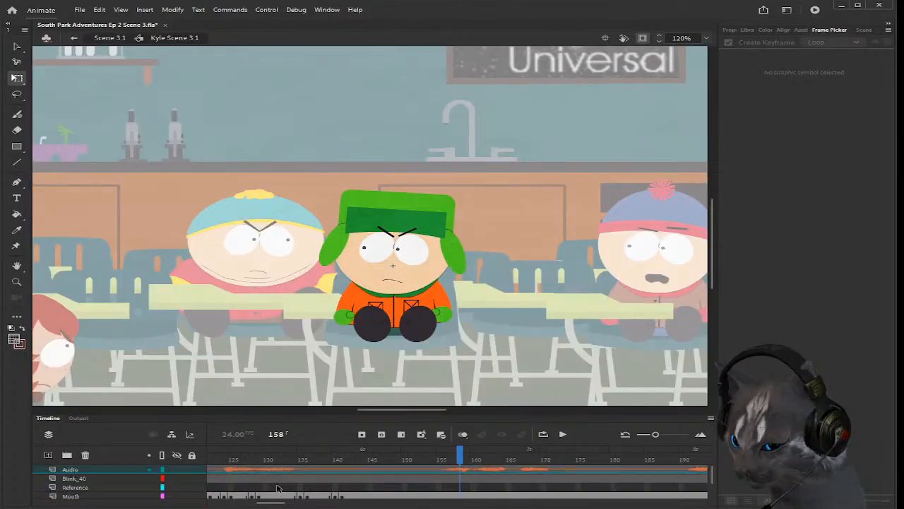
scroll(277, 488, "down", 2)
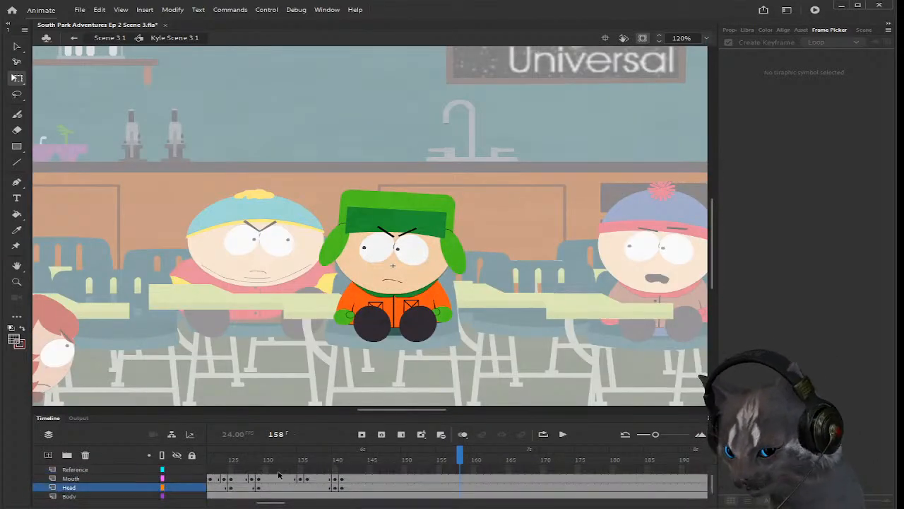
left_click(338, 469)
scroll(390, 477, "up", 2)
left_click(460, 470)
left_click_drag(466, 460, 470, 460)
left_click(472, 460)
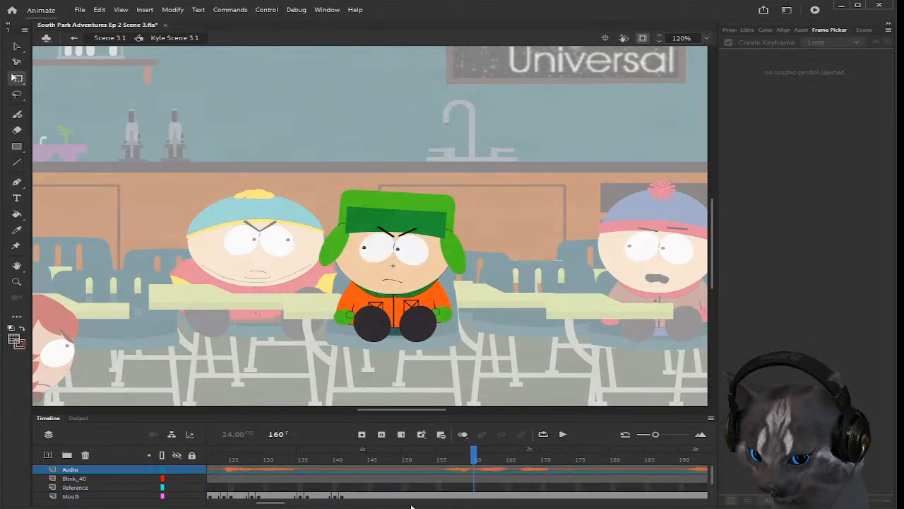
double_click(297, 276)
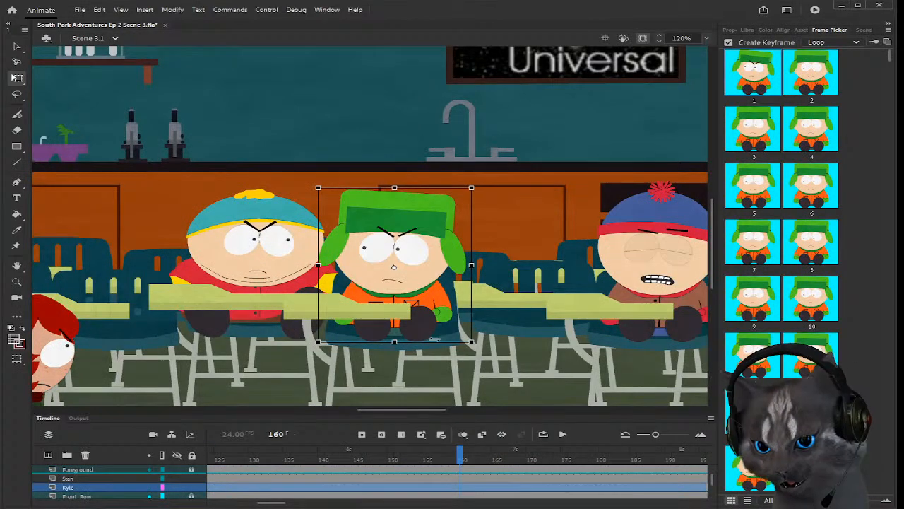
Step: Review Cartman, Kyle and Stan together in Scene 3.1 from frame 160 through 161 to 190
left_click(423, 369)
scroll(272, 360, "down", 3)
scroll(129, 367, "up", 2)
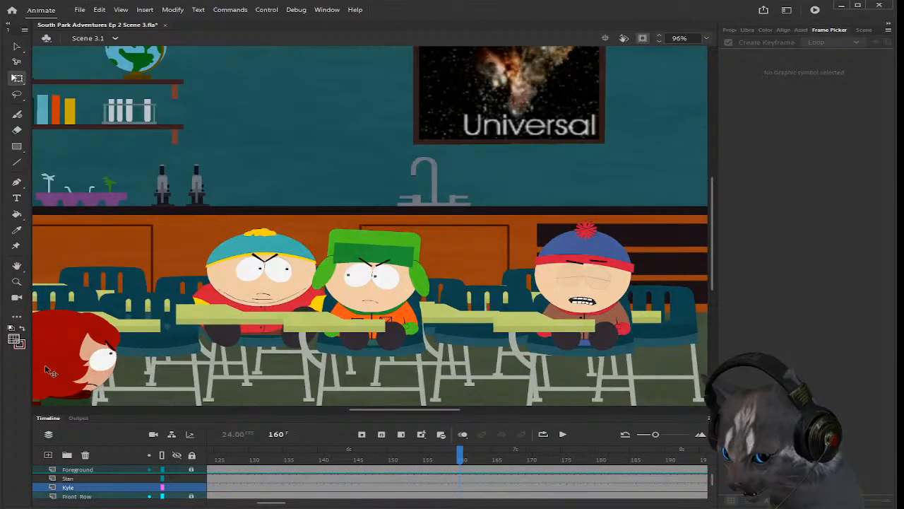
scroll(392, 258, "up", 1)
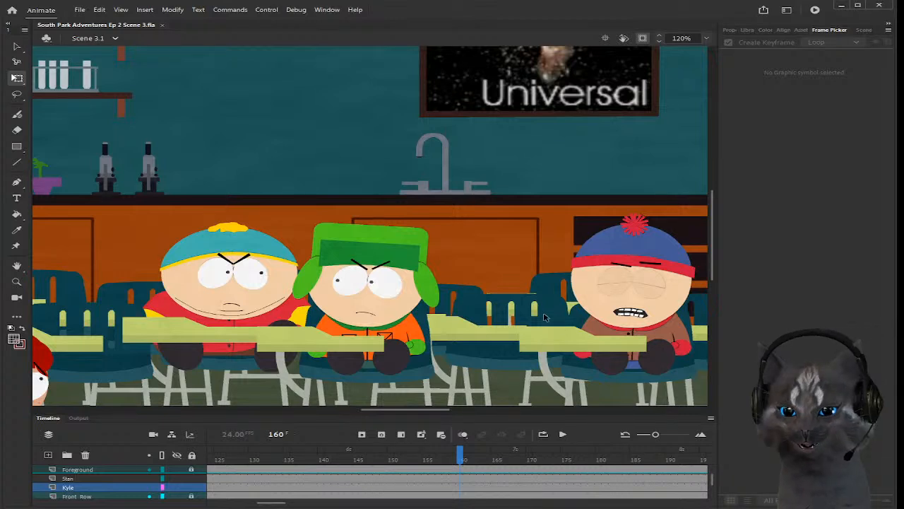
scroll(544, 320, "up", 1)
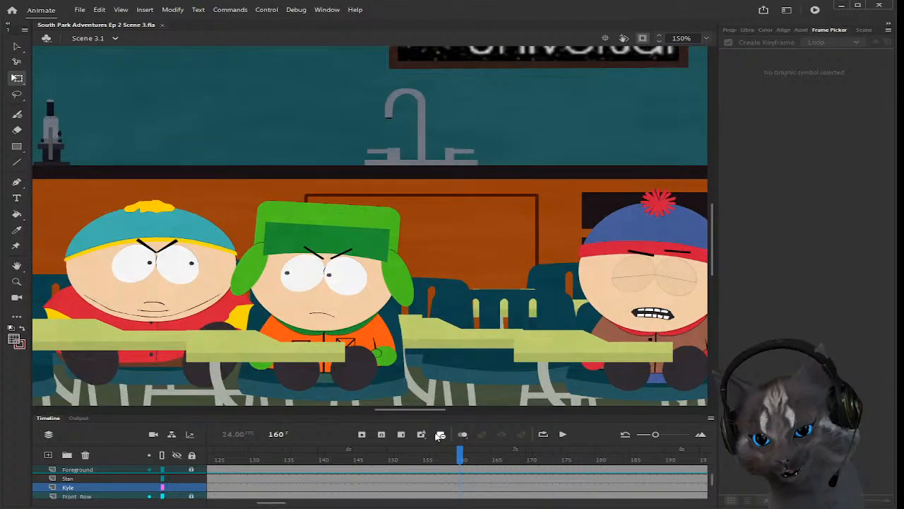
left_click_drag(391, 411, 392, 411)
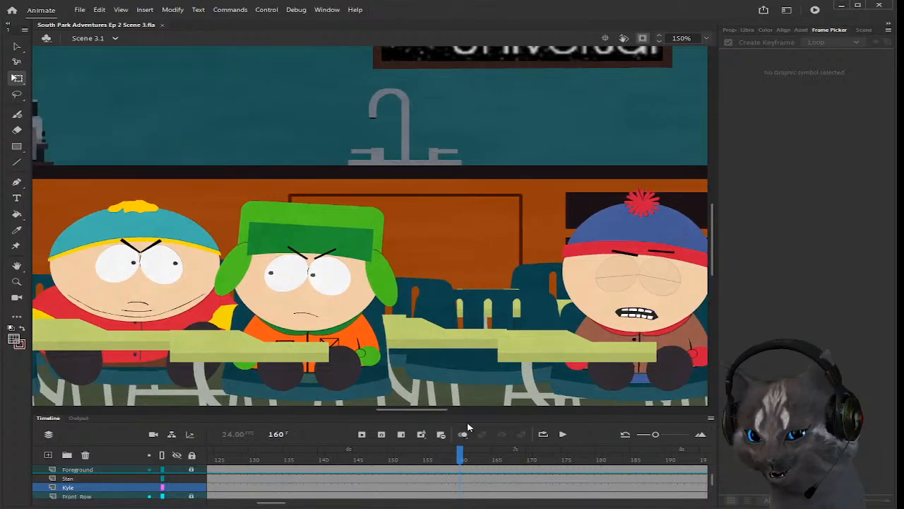
left_click_drag(466, 453, 469, 455)
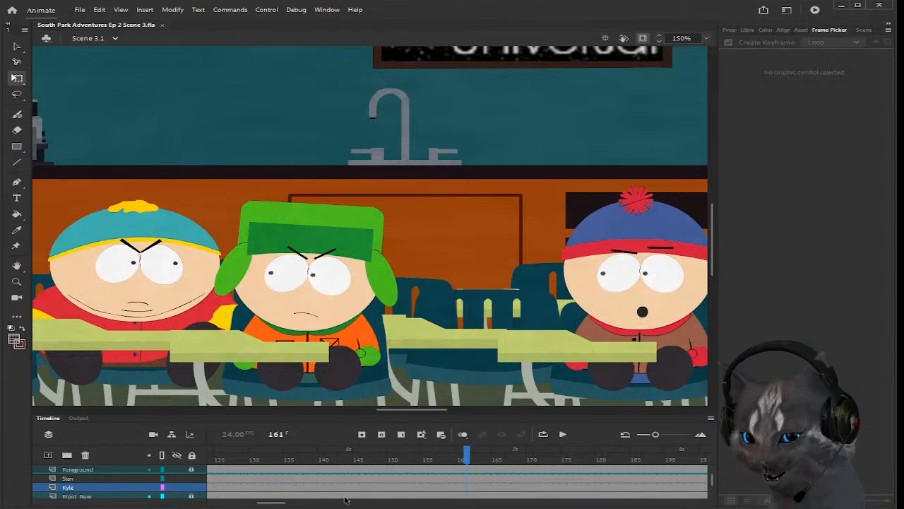
left_click_drag(263, 500, 269, 502)
scroll(433, 470, "up", 2)
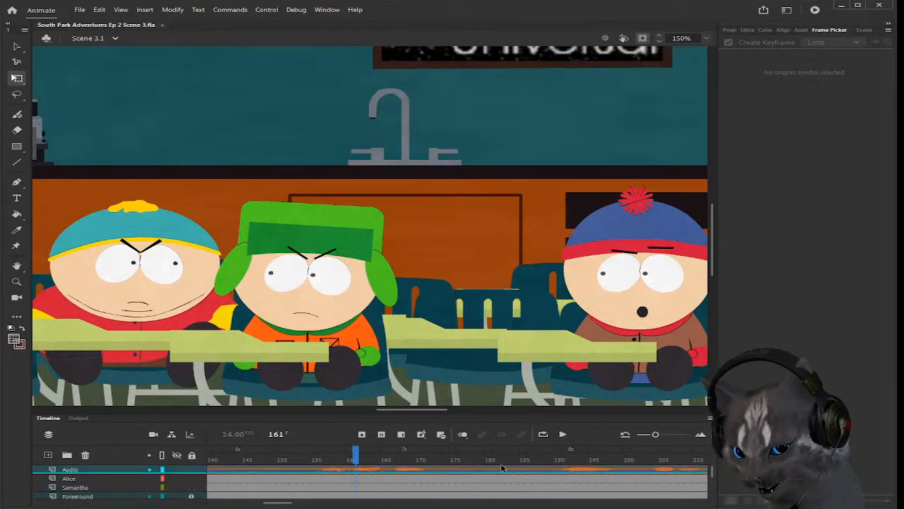
mouse_move(544, 468)
left_mouse_down()
mouse_move(565, 468)
mouse_move(557, 467)
left_mouse_up()
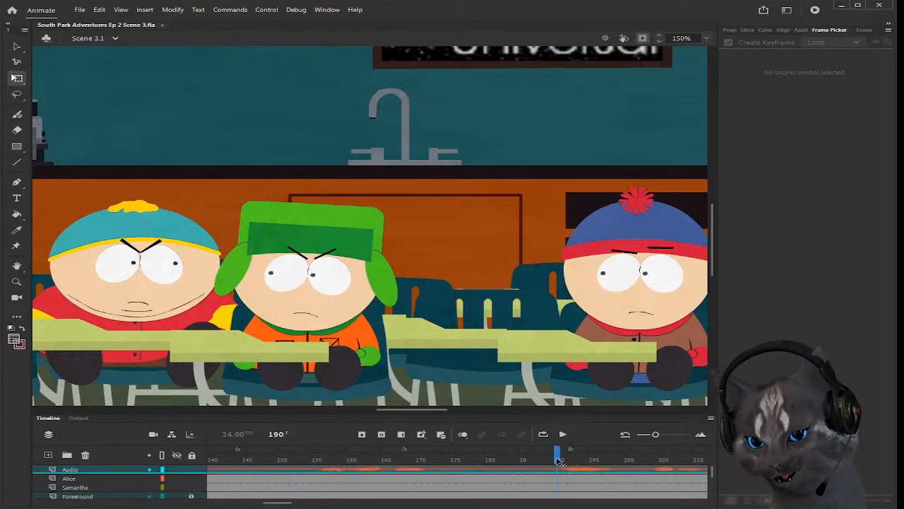
Step: Insert keyframes on the Mouth and Head layers at frame 176 inside Cartman's symbol
double_click(148, 239)
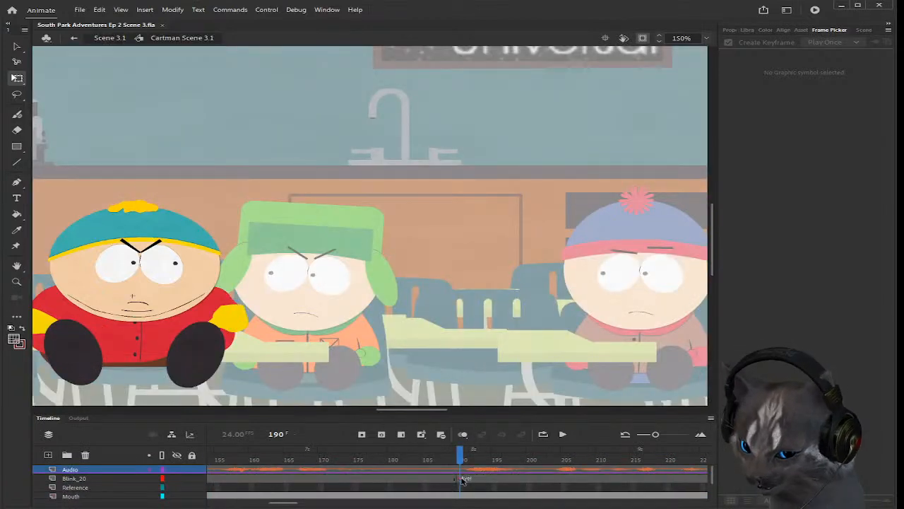
left_click_drag(462, 467, 356, 467)
left_click_drag(299, 502, 290, 502)
left_click_drag(415, 460, 425, 459)
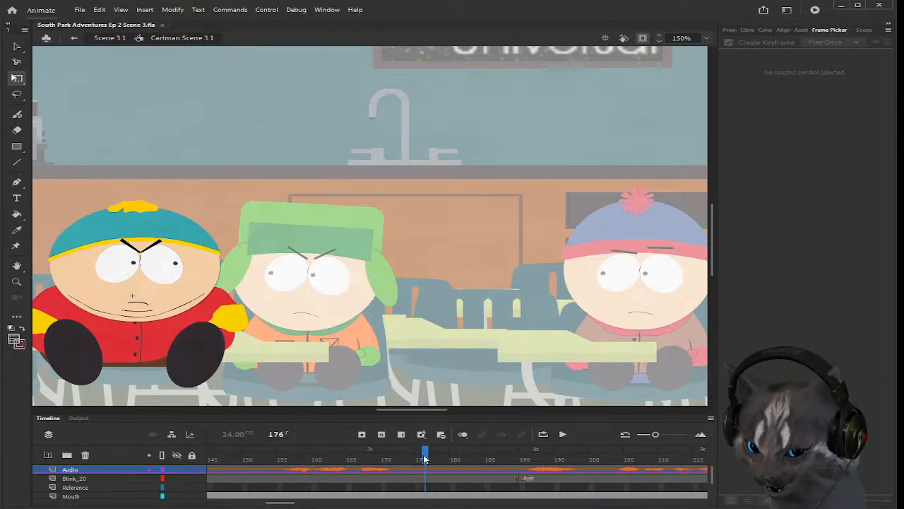
scroll(426, 479, "down", 1)
left_click(426, 488)
scroll(426, 487, "down", 1)
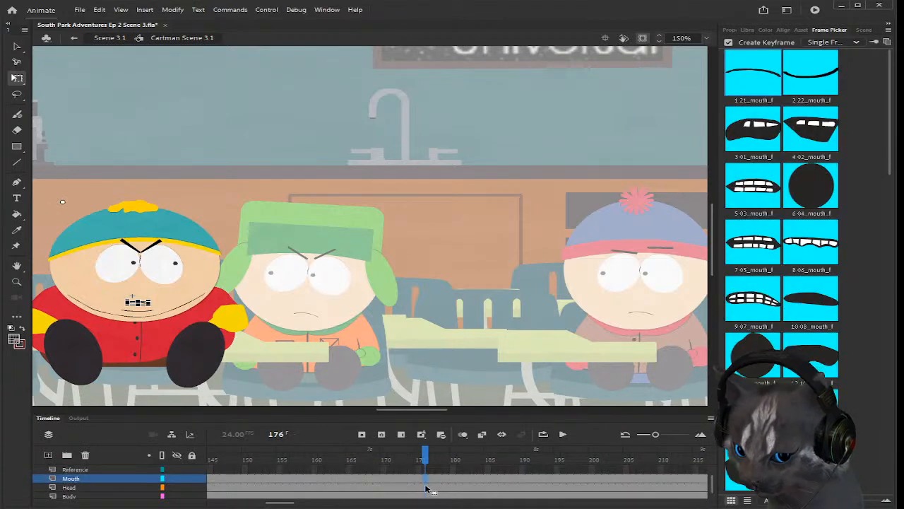
left_click(426, 487)
left_click(361, 435)
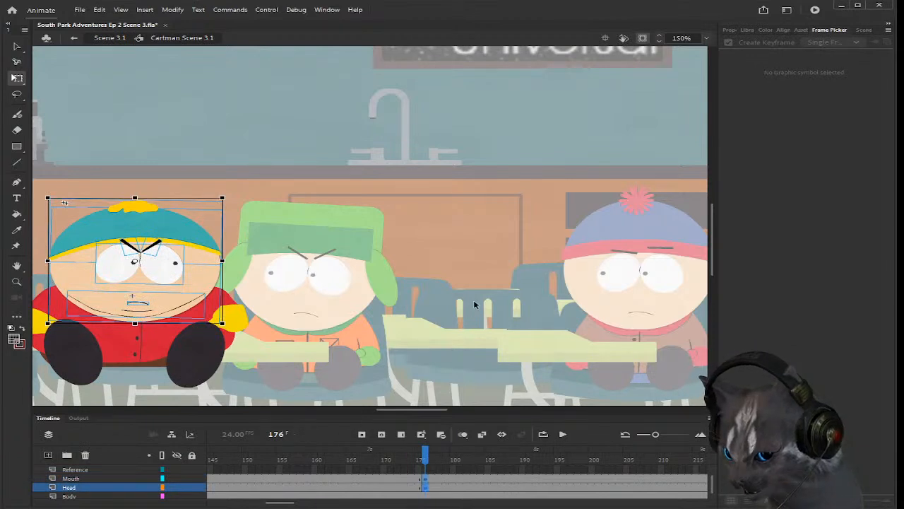
Step: Switch Cartman's mouth at frame 176 to the slightly open 08_mouth_f shape
left_click(476, 305)
left_click(137, 305)
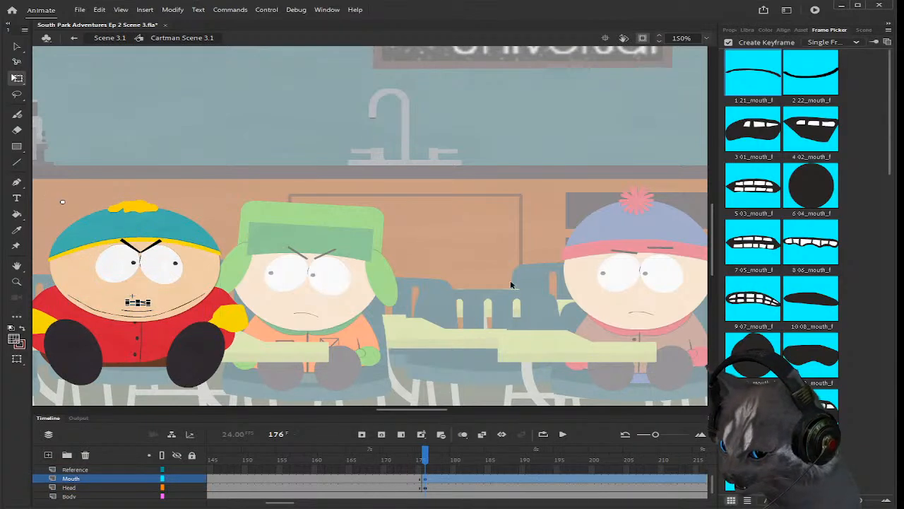
left_click(813, 311)
left_click(476, 278)
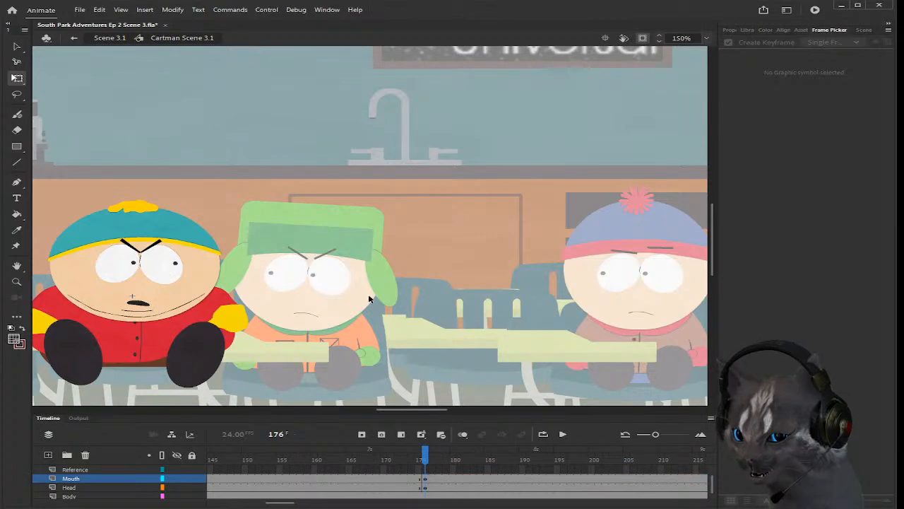
Step: Raise both of Cartman's eyebrows together so they overlap his hat brim at frame 176
scroll(184, 300, "down", 2)
scroll(123, 289, "up", 6)
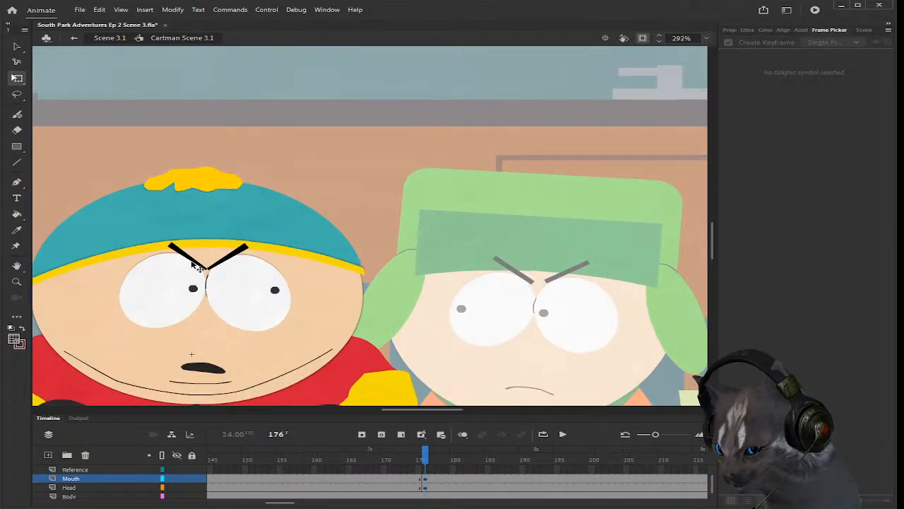
scroll(195, 265, "up", 4)
left_click(195, 264)
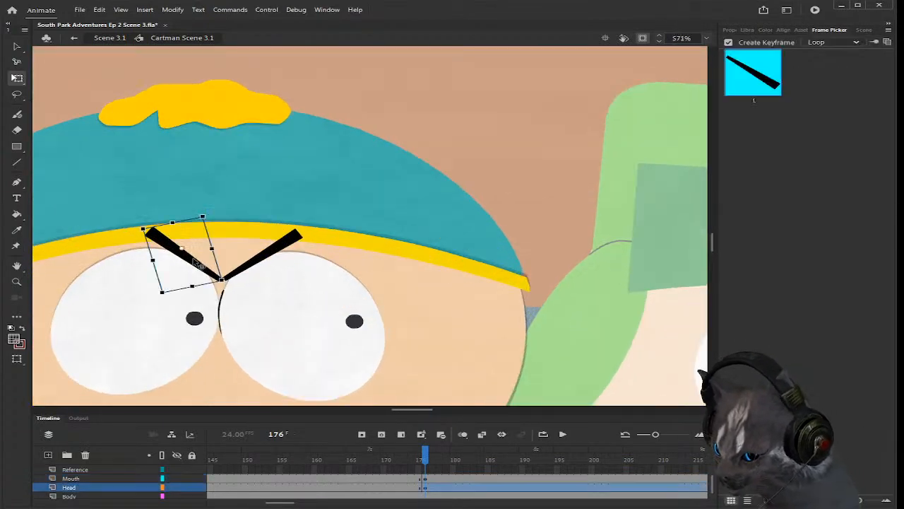
left_click(268, 260, "shift")
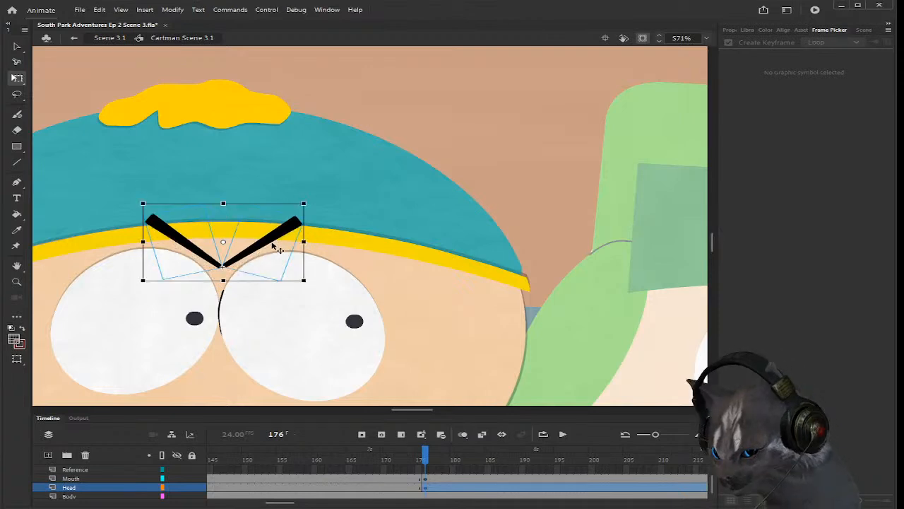
scroll(272, 245, "down", 3)
left_click(380, 191)
Step: Move Cartman's two eyebrows slightly apart to leave a small gap between their inner ends
scroll(261, 239, "up", 3)
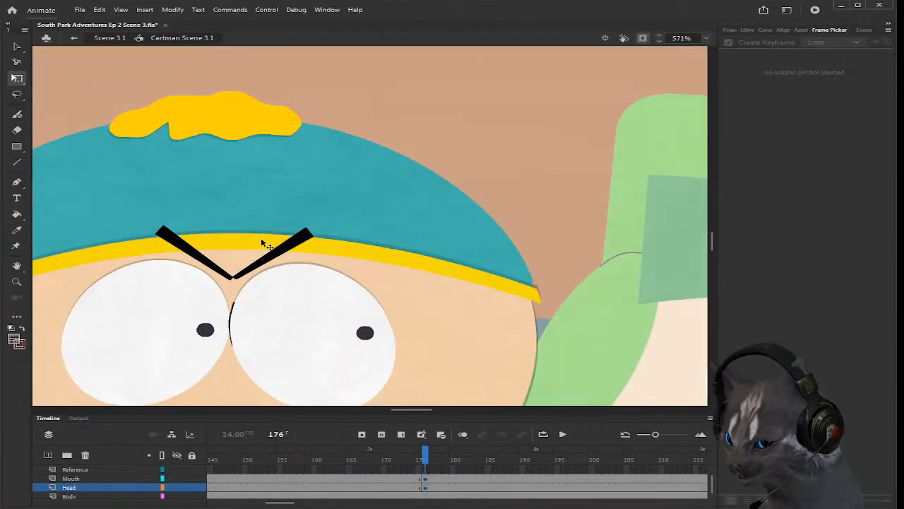
left_click_drag(279, 254, 290, 254)
left_click(326, 158)
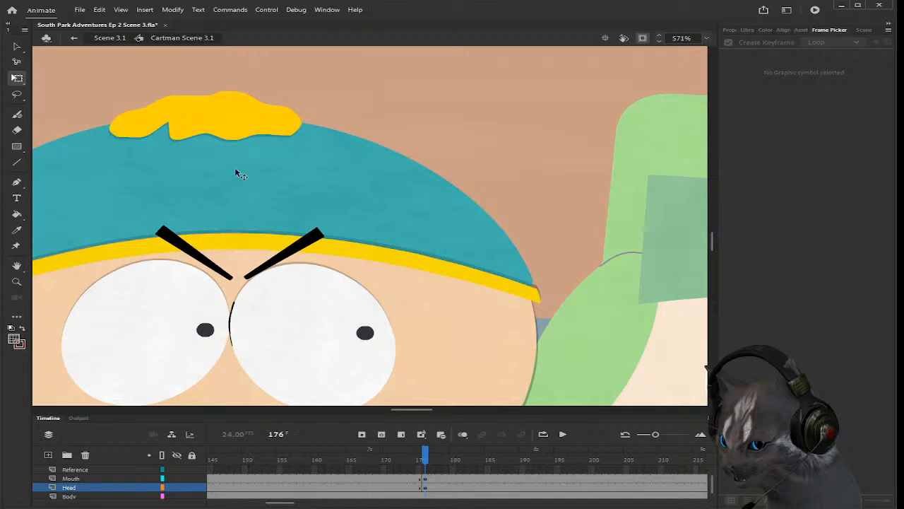
left_click_drag(195, 254, 185, 254)
scroll(239, 230, "down", 3)
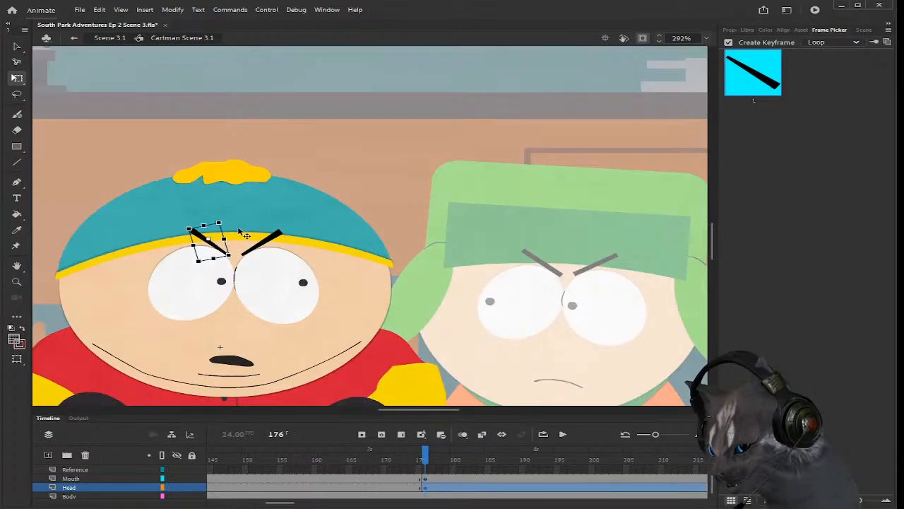
scroll(238, 230, "down", 2)
left_click(370, 177)
Step: Tilt Cartman's head and mouth slightly counter-clockwise at frame 176, preview the change, and return to Scene 3.1
left_click_drag(422, 463, 425, 464)
left_click(425, 483)
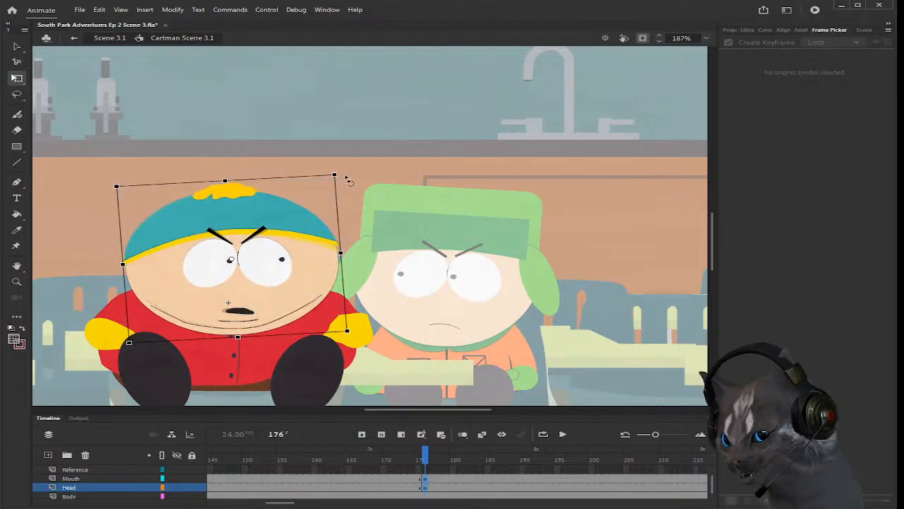
left_click(368, 227)
left_click_drag(416, 454, 426, 460)
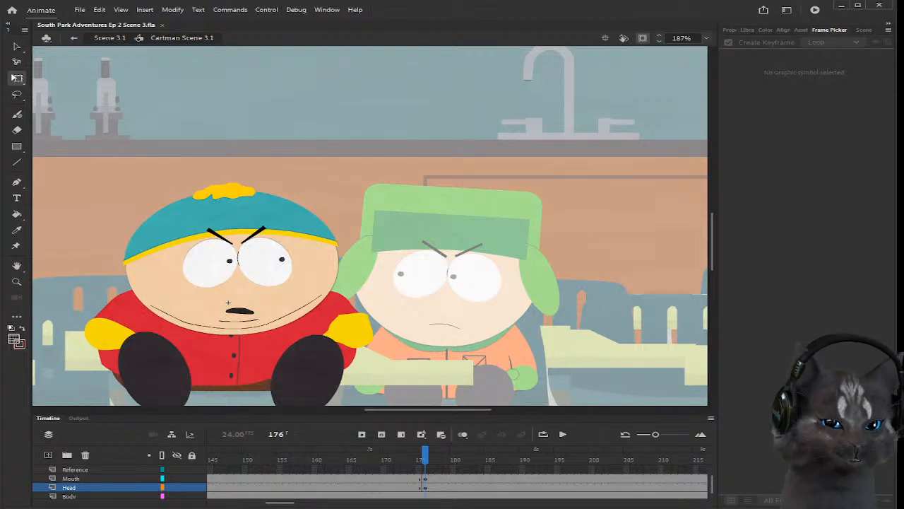
double_click(605, 234)
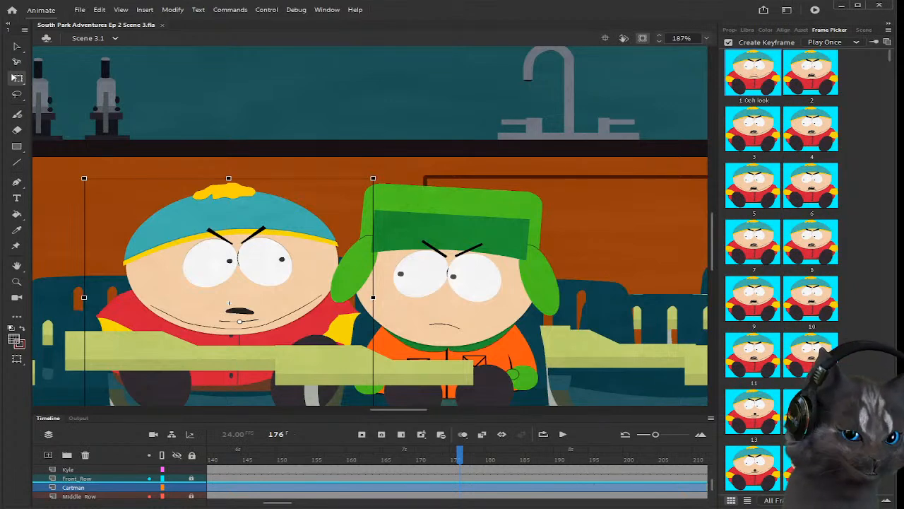
Step: Check Cartman's new pose beside Kyle and Stan in the classroom shot at frame 176
scroll(361, 316, "down", 2)
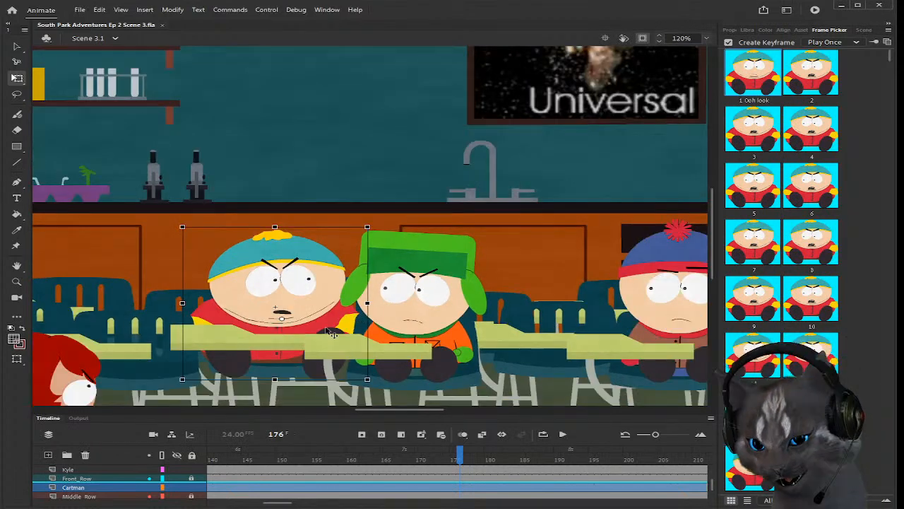
scroll(298, 350, "up", 1)
scroll(300, 349, "up", 1)
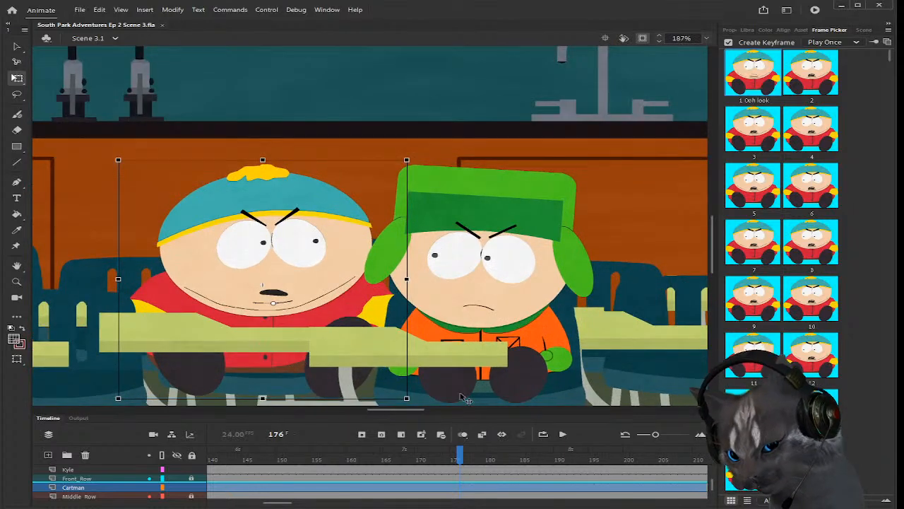
scroll(679, 318, "up", 1)
scroll(663, 318, "up", 2)
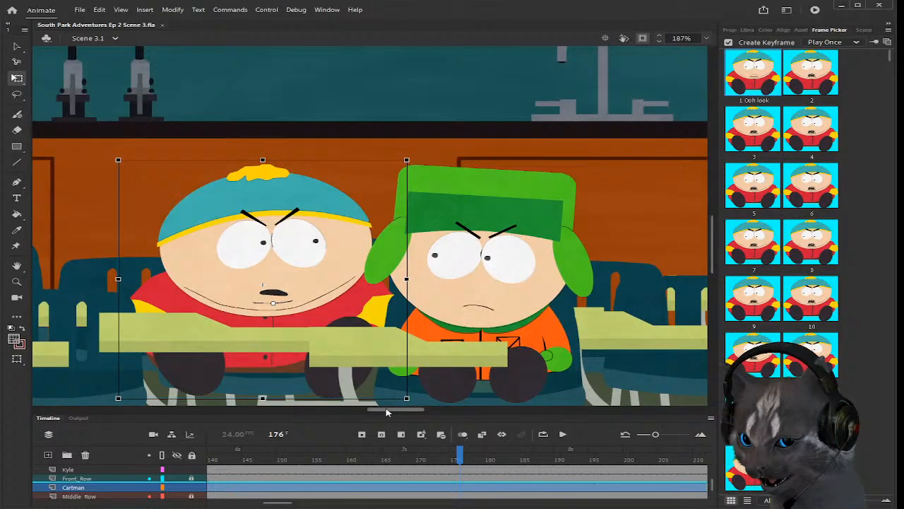
left_click(592, 236)
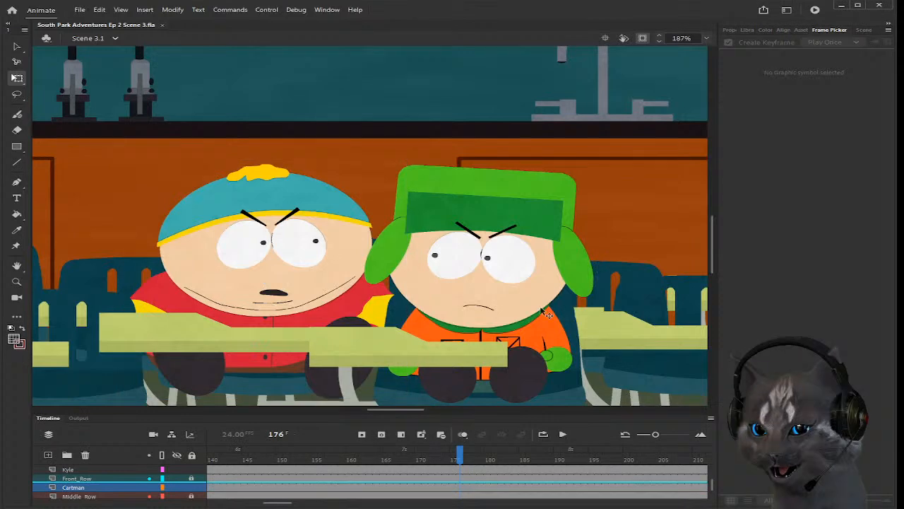
left_click_drag(410, 413, 420, 412)
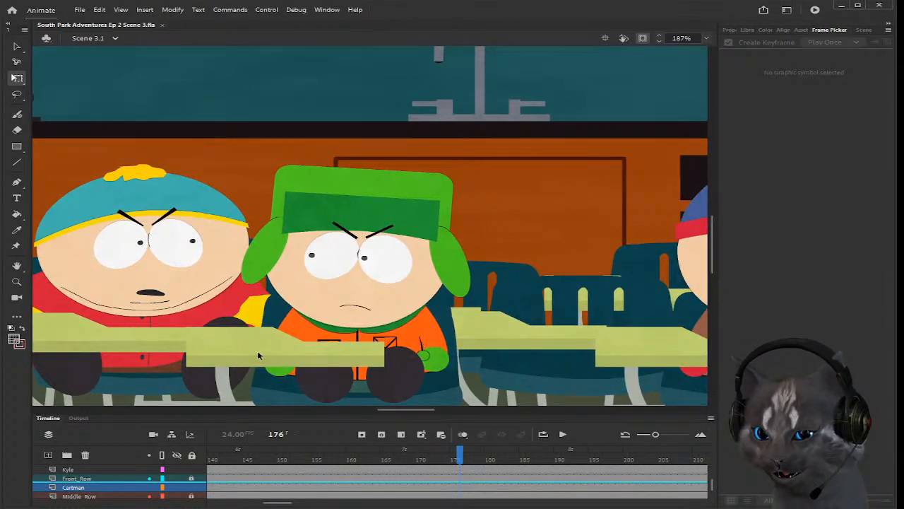
Step: Open the Cartman character symbol in the front row for editing in place
scroll(259, 355, "down", 1)
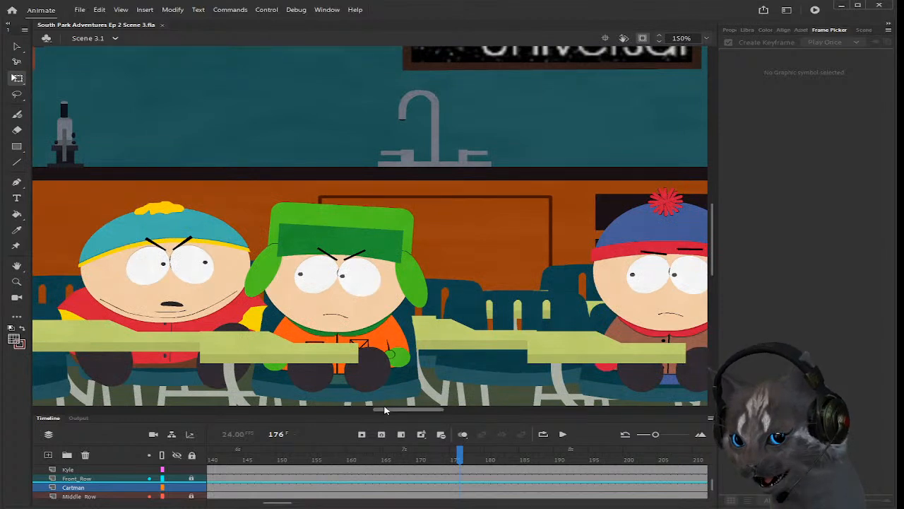
scroll(463, 468, "up", 2)
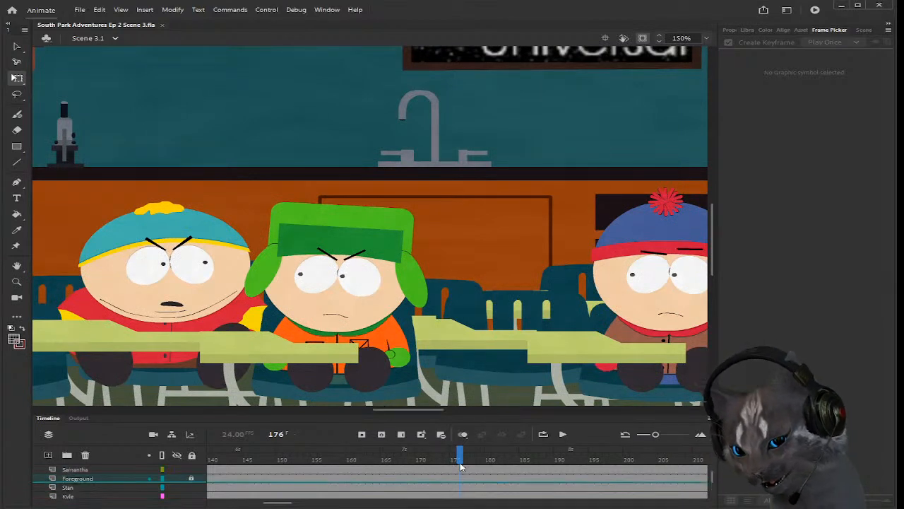
double_click(235, 281)
scroll(474, 477, "up", 1)
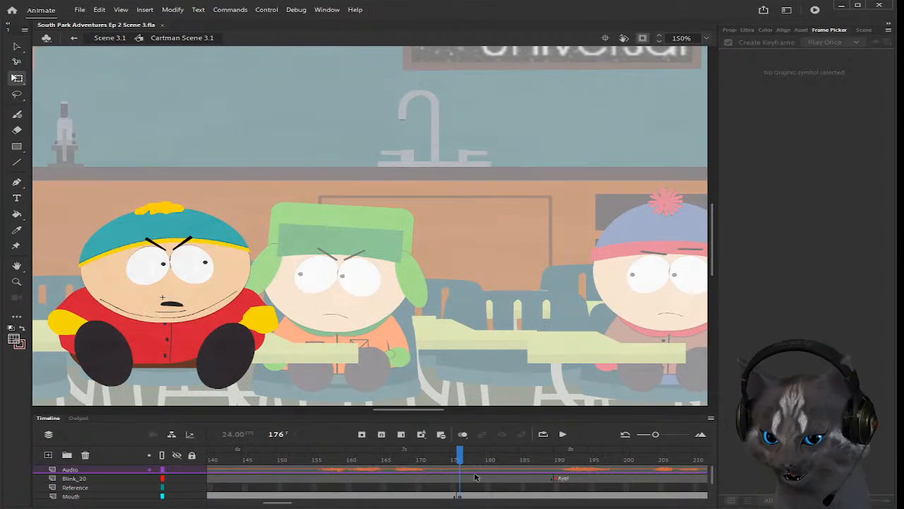
Step: Move the playhead to frame 191, where the next phrase in Cartman's audio begins
left_click(452, 457)
left_click_drag(456, 458, 558, 470)
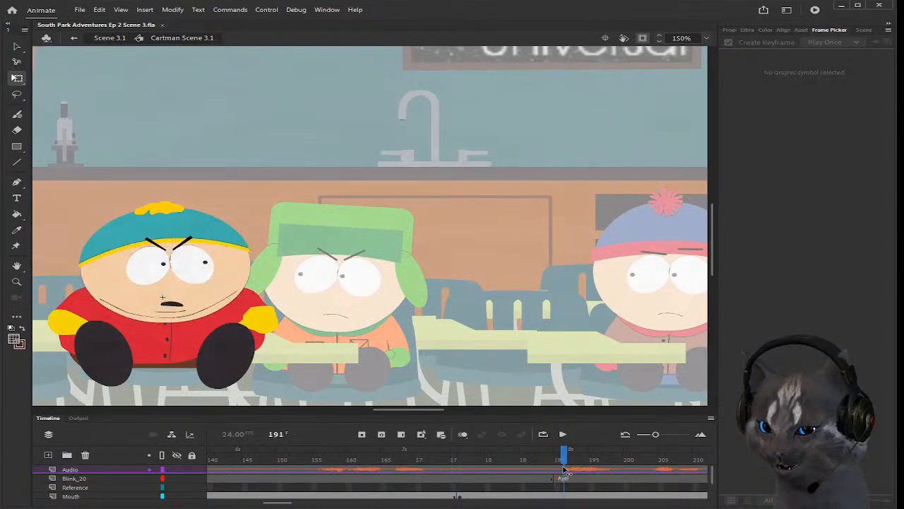
scroll(562, 472, "down", 1)
left_click(559, 481)
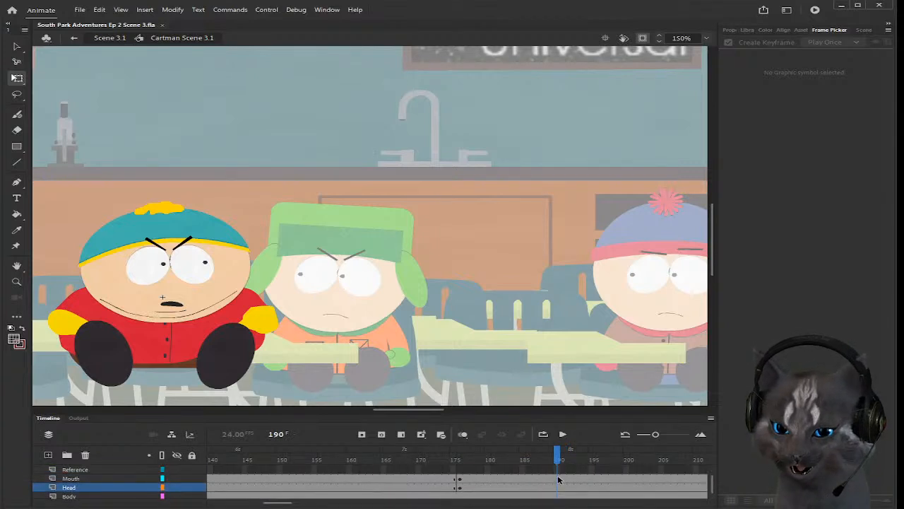
scroll(559, 470, "up", 1)
left_click(564, 469)
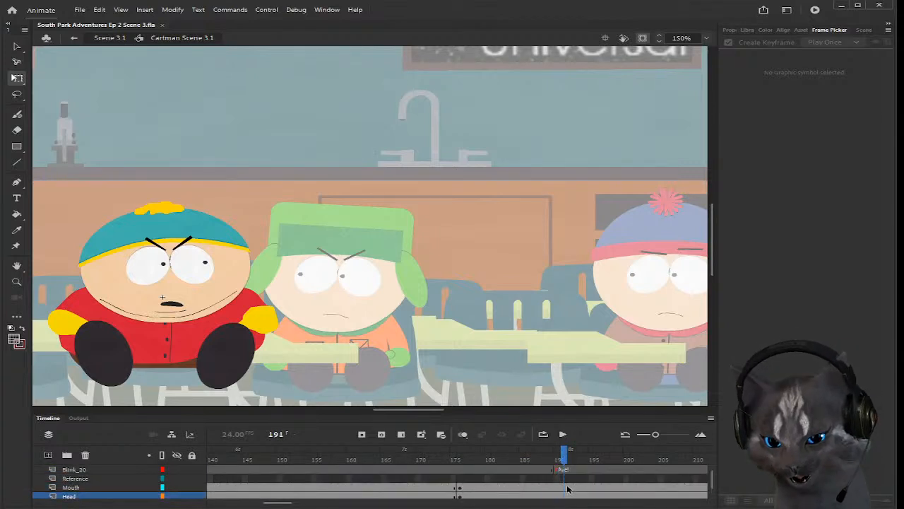
Step: Insert keyframes on the Mouth, Head and Body layers at frame 191
left_click(566, 487)
scroll(565, 485, "up", 1)
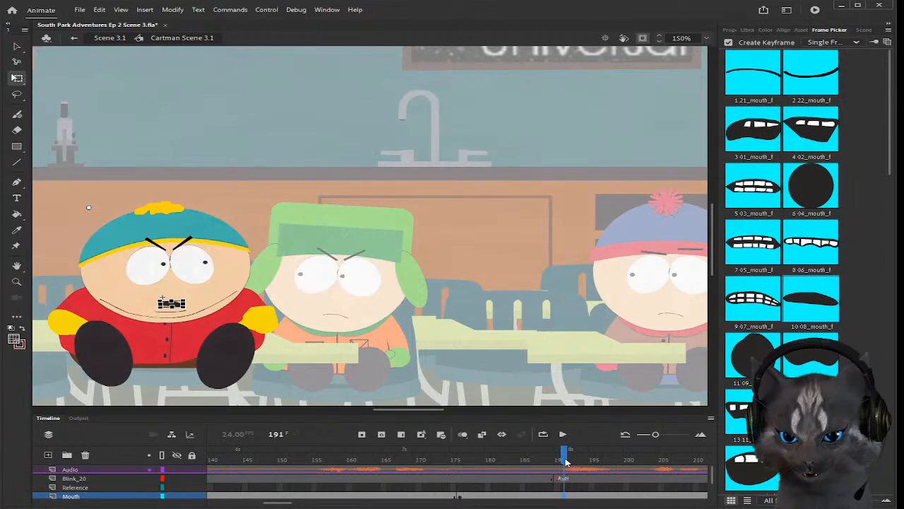
scroll(567, 465, "down", 2)
left_click(567, 488)
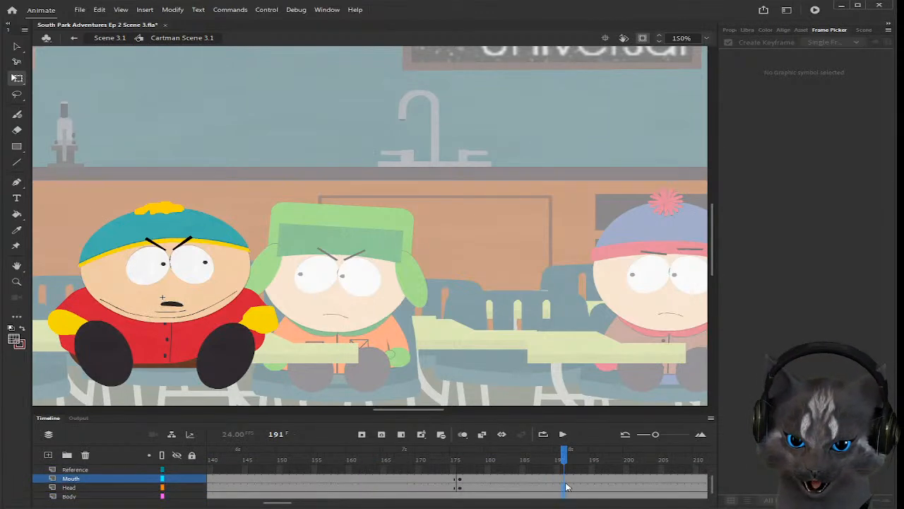
left_click_drag(566, 486, 566, 481)
left_click(363, 436)
left_click(488, 196)
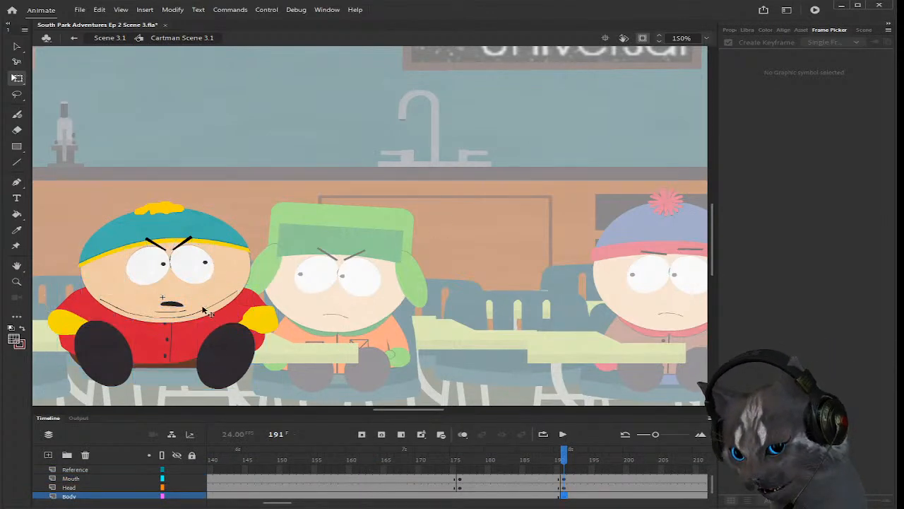
Step: Rotate Cartman's body slightly clockwise at frame 191
scroll(209, 311, "up", 3)
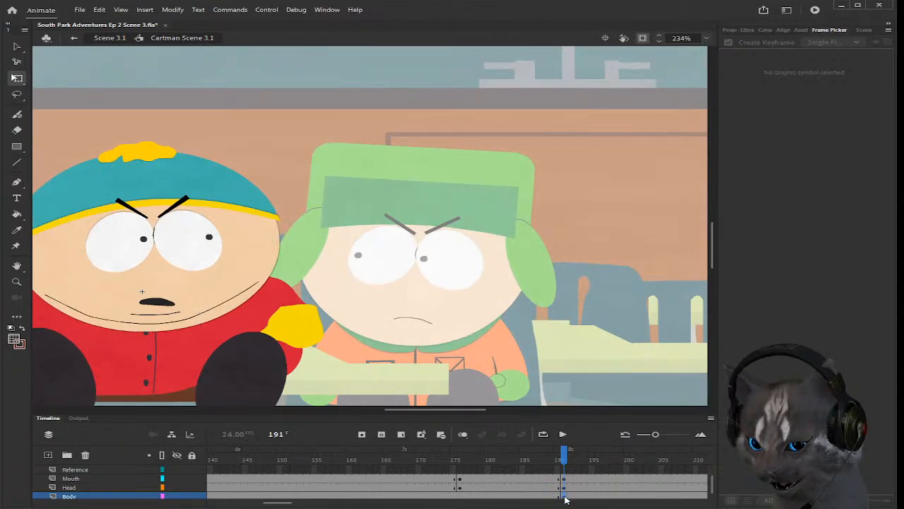
left_click(88, 311)
scroll(97, 288, "down", 4)
scroll(77, 319, "up", 4)
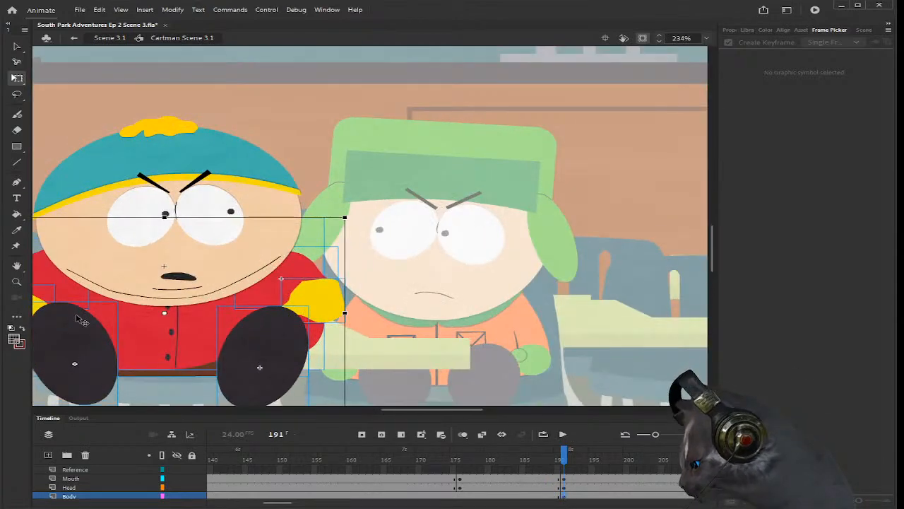
left_click_drag(350, 221, 346, 229)
scroll(330, 238, "down", 2)
left_click(566, 463)
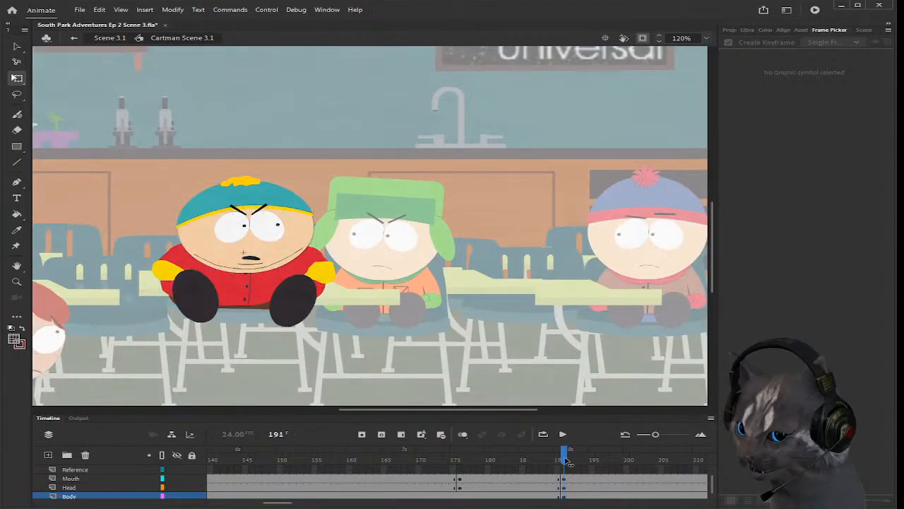
left_click(566, 496)
scroll(198, 210, "up", 2)
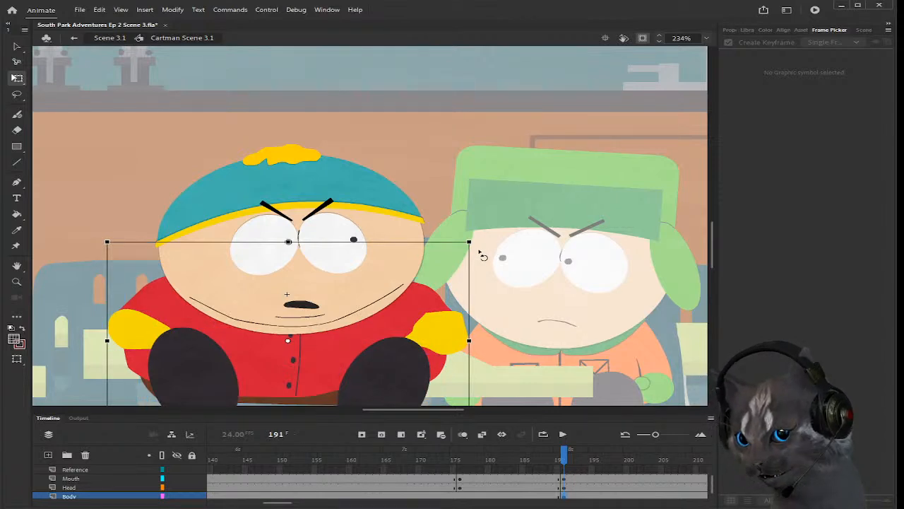
left_click_drag(481, 255, 482, 258)
left_click(479, 271)
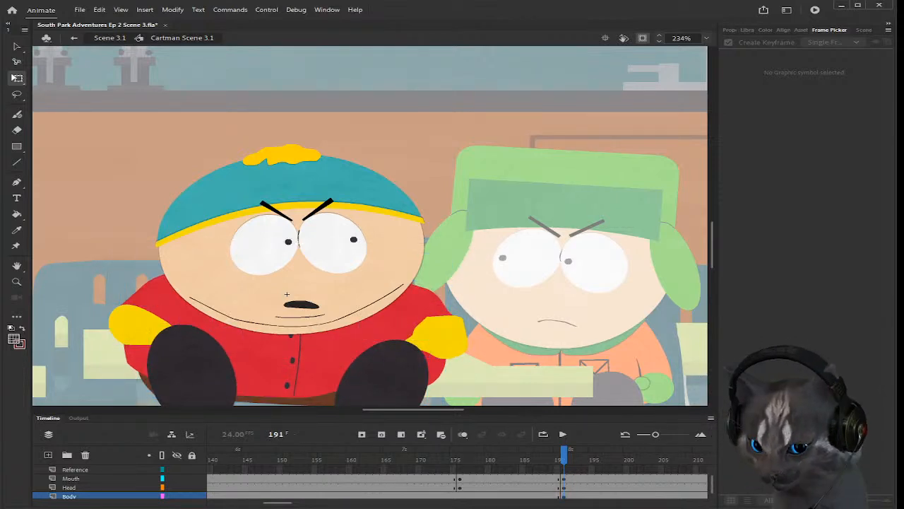
Step: Tilt Cartman's head and mouth clockwise at frame 191, shift them slightly up and to the right, and compare with the previous pose
left_click(359, 182)
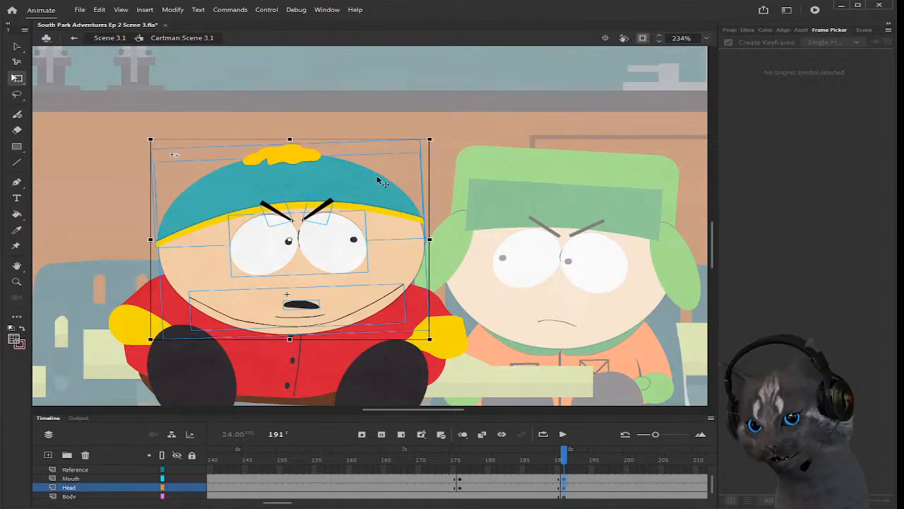
left_click_drag(443, 148, 444, 155)
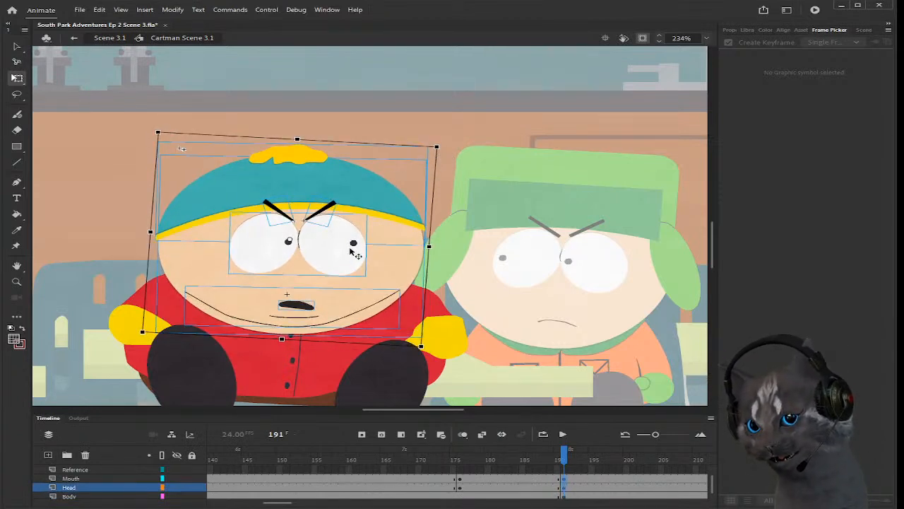
left_click_drag(338, 259, 334, 263)
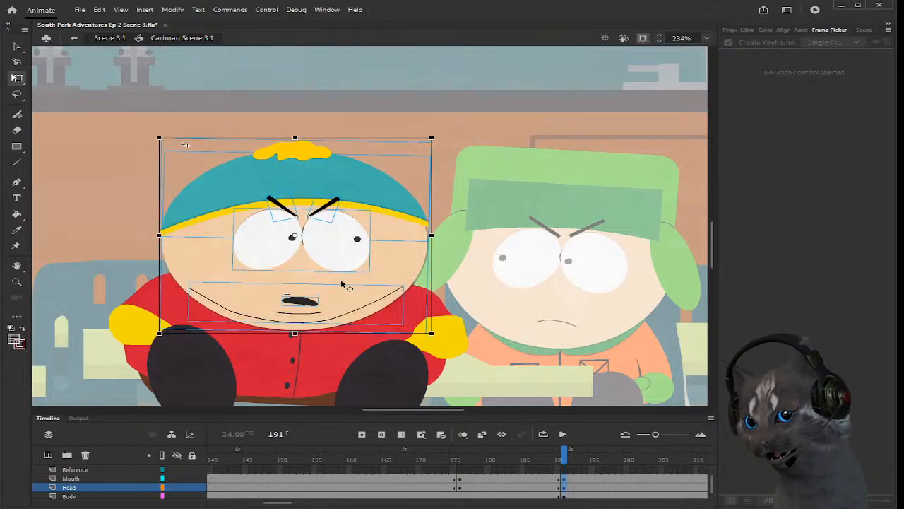
left_click(561, 458)
left_click_drag(559, 456, 565, 456)
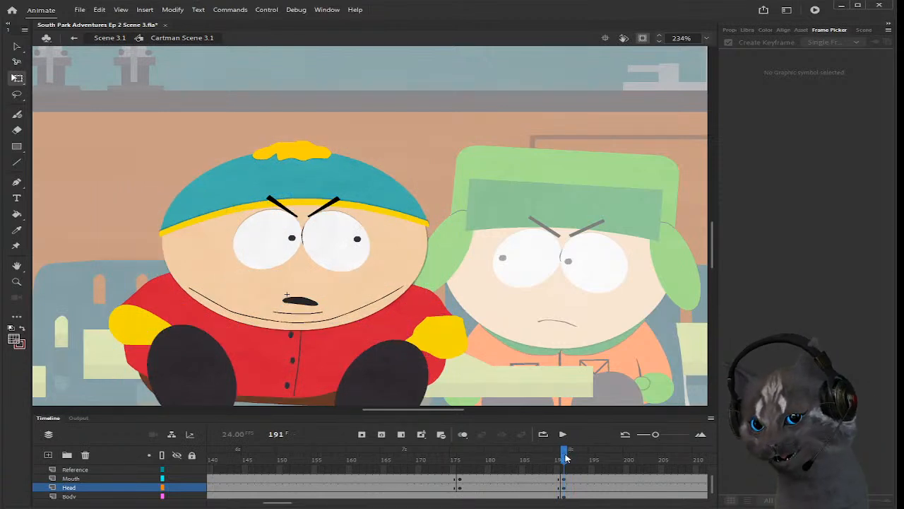
scroll(566, 477, "down", 1)
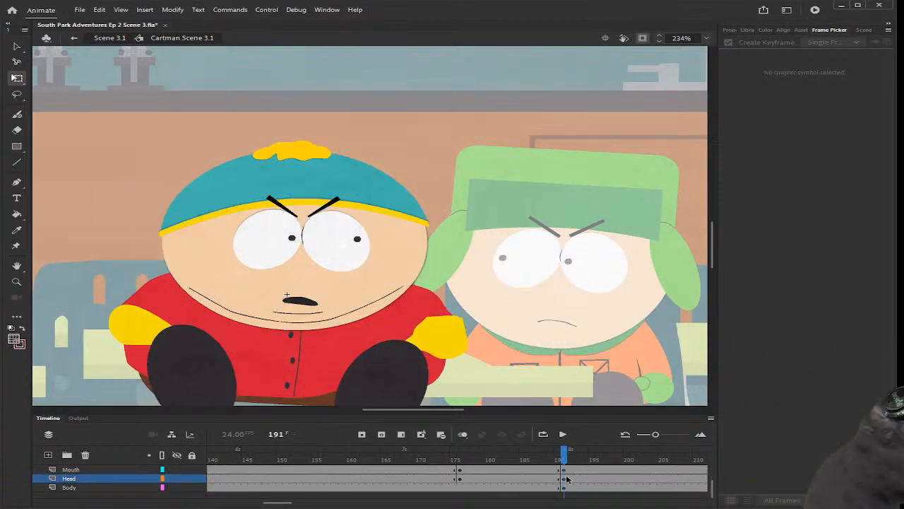
Step: Try to move only the Body layer's keyframe from frame 191 to frame 190
left_click(562, 488)
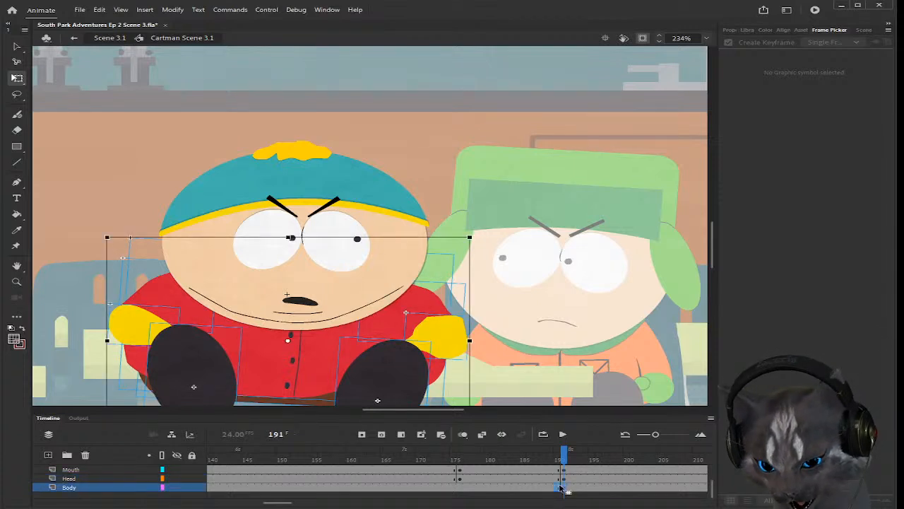
left_click(558, 487)
key("F6")
left_click_drag(557, 459, 557, 459)
key("ctrl+z")
key("ctrl+z")
key("ctrl+z")
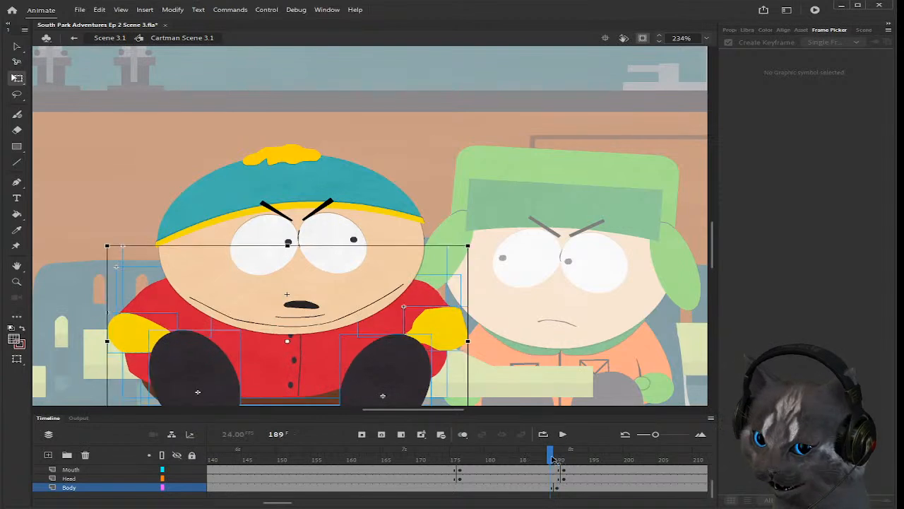
Step: Move the Mouth, Head and Body keyframes together from frame 191 to frame 190
scroll(567, 488, "up", 1)
scroll(569, 489, "down", 1)
left_click_drag(566, 469, 567, 485)
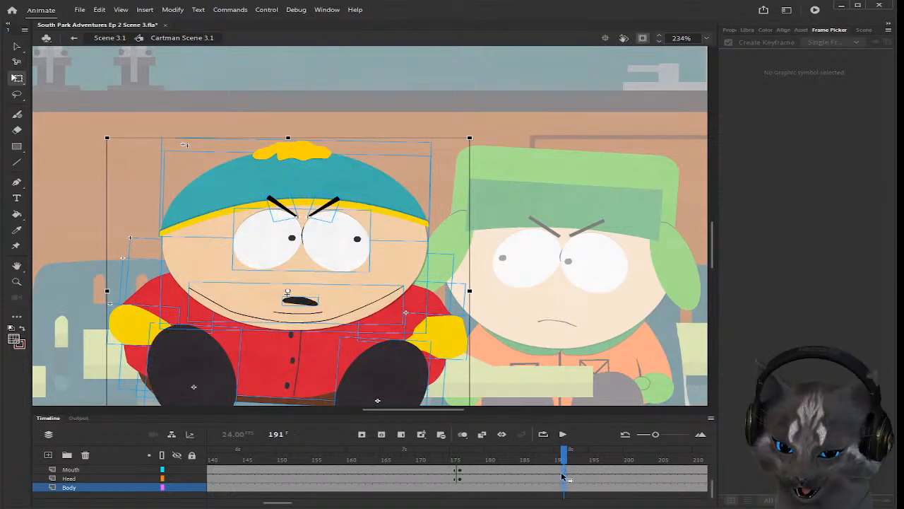
left_click(563, 471)
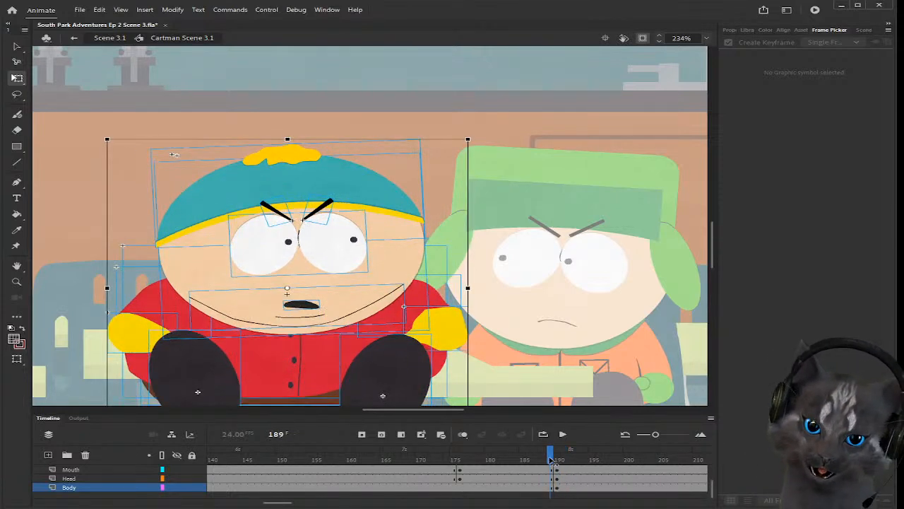
left_click(558, 461)
Step: Insert new keyframes on the Head and Mouth layers at frame 191
left_click(564, 468)
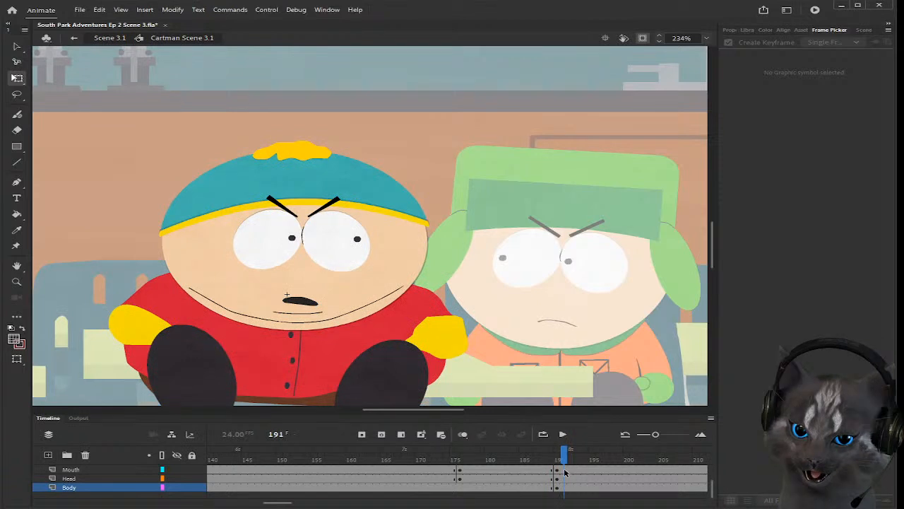
left_click(563, 479)
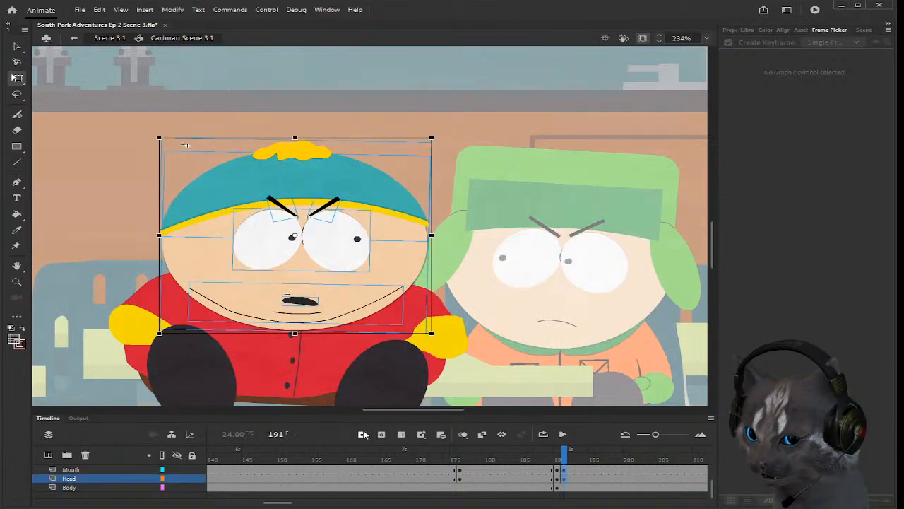
left_click(565, 470)
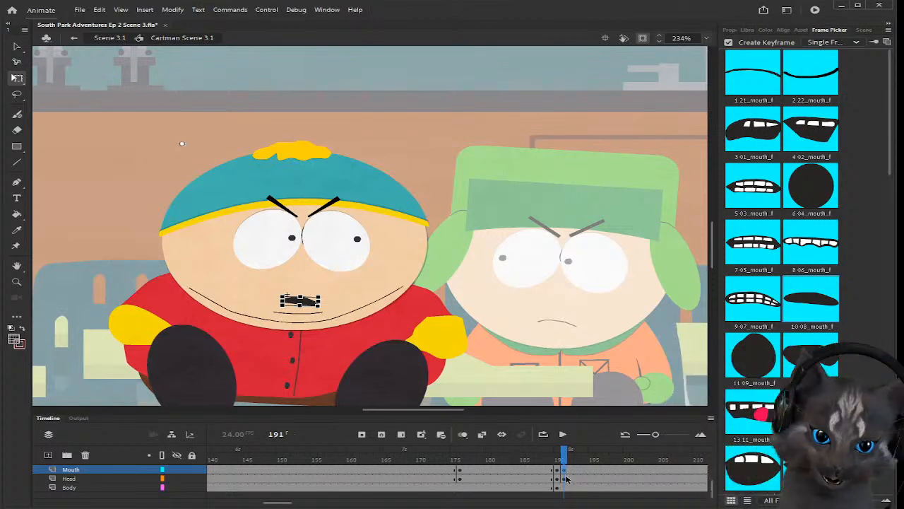
Step: Tilt Cartman's head and mouth further clockwise at frame 191 and adjust their position over the body
left_click(566, 478)
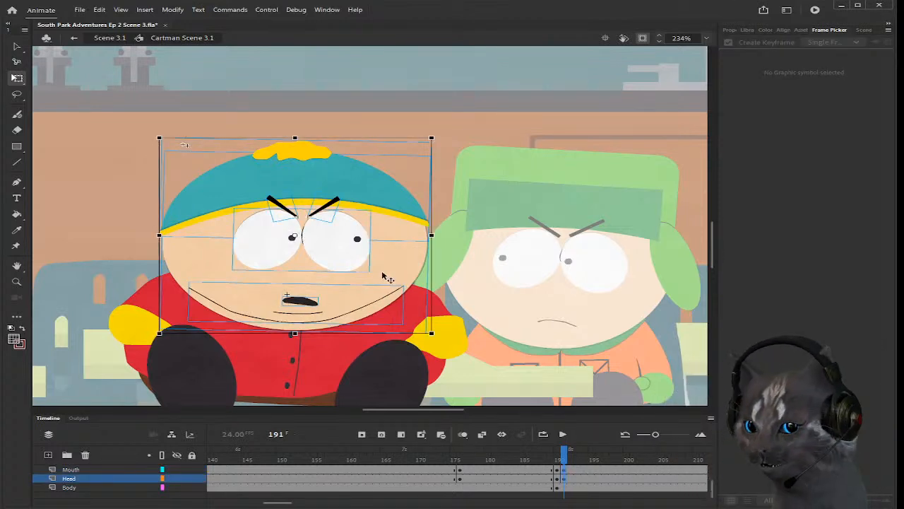
left_click_drag(440, 143, 445, 152)
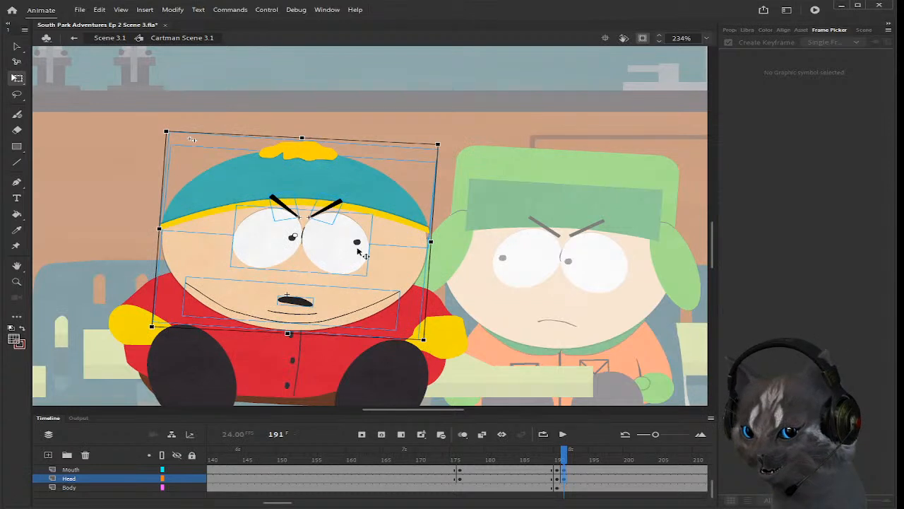
mouse_move(345, 269)
left_mouse_down()
mouse_move(351, 263)
mouse_move(350, 272)
left_mouse_up()
left_click_drag(564, 455, 563, 455)
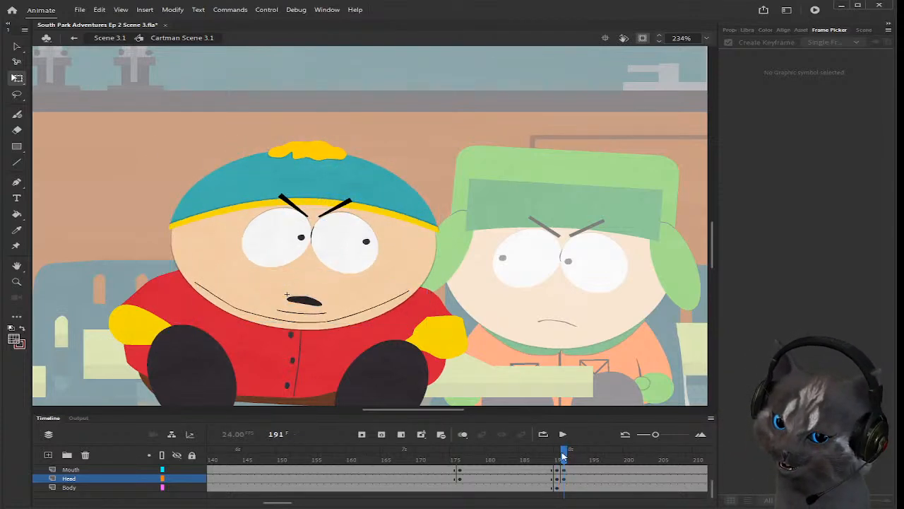
key("ctrl+z")
scroll(316, 290, "up", 2)
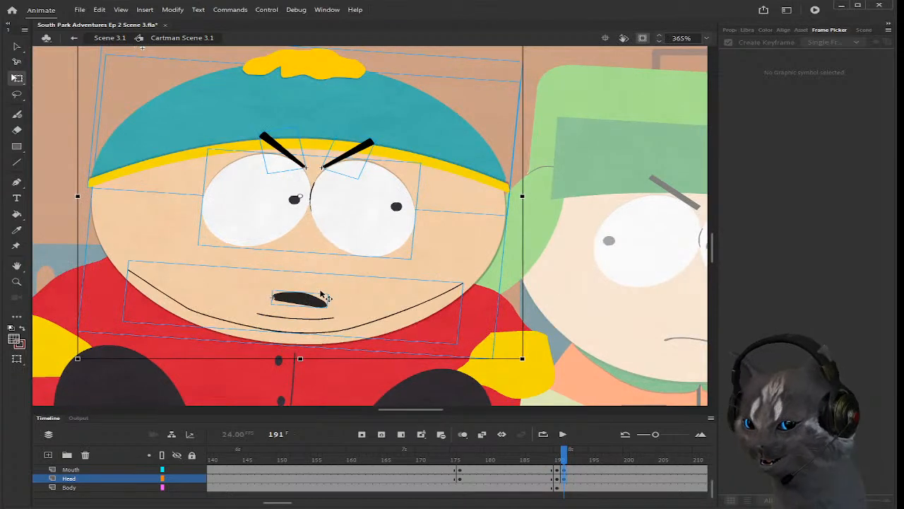
left_click_drag(313, 304, 313, 304)
left_click_drag(565, 461, 563, 461)
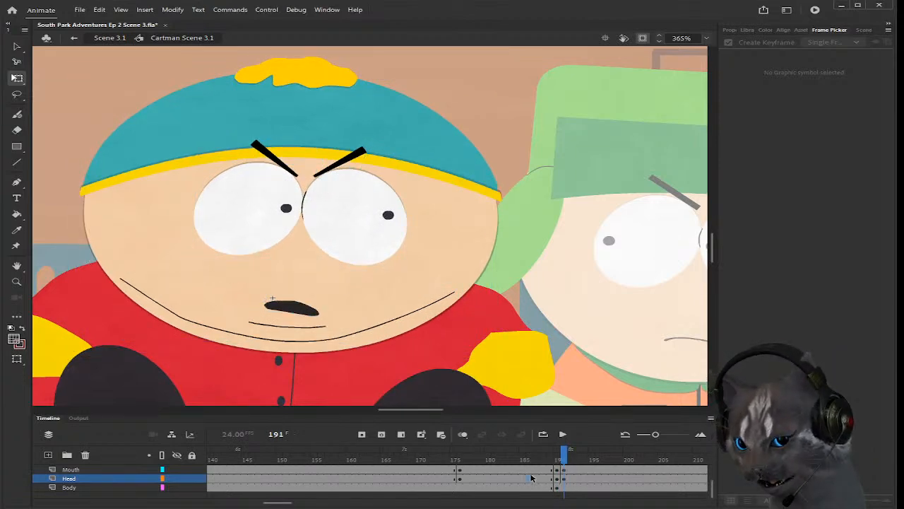
Step: Lower Cartman's head and mouth slightly at frame 190 and compare the pose with frame 191
left_click(557, 479)
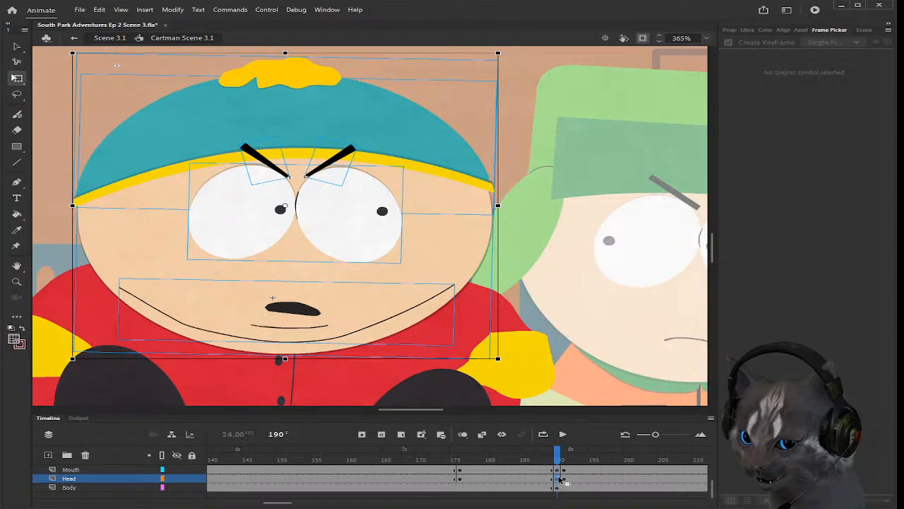
left_click(558, 470)
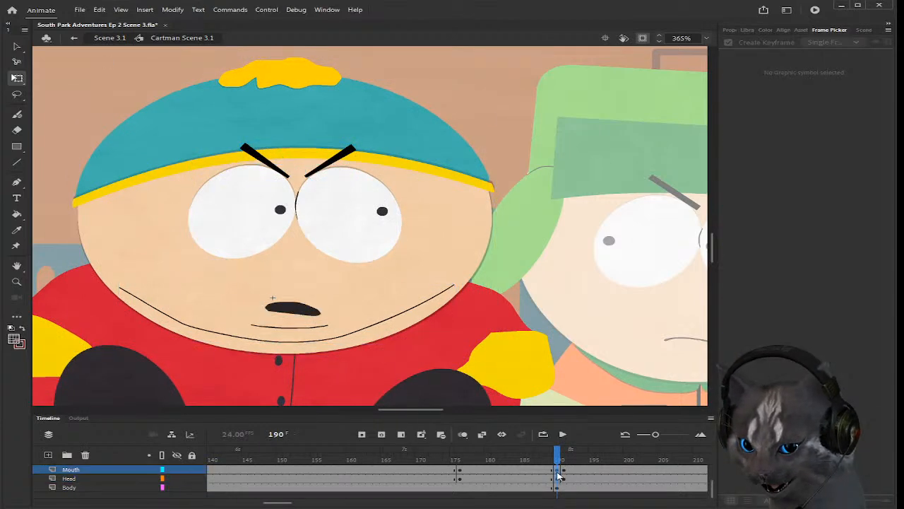
left_click(558, 479)
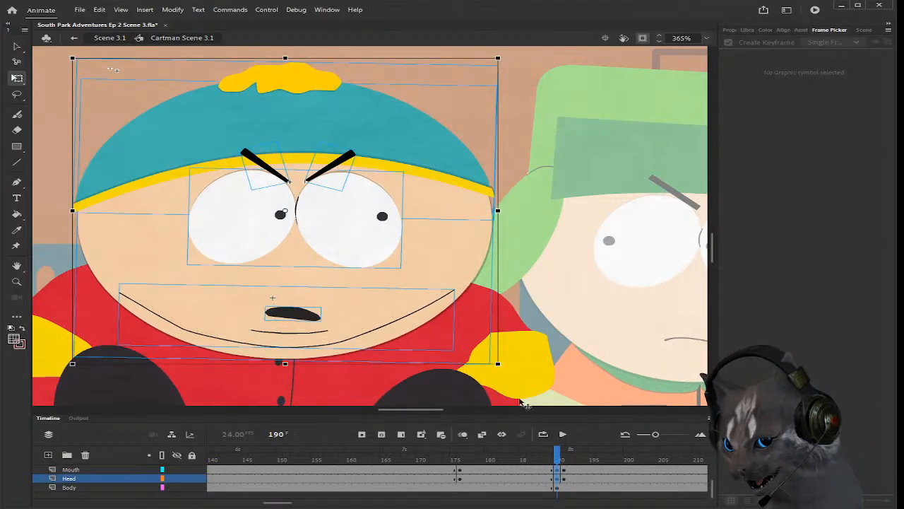
left_click(561, 458)
mouse_move(560, 461)
left_mouse_down()
mouse_move(549, 459)
mouse_move(565, 459)
mouse_move(565, 477)
left_mouse_up()
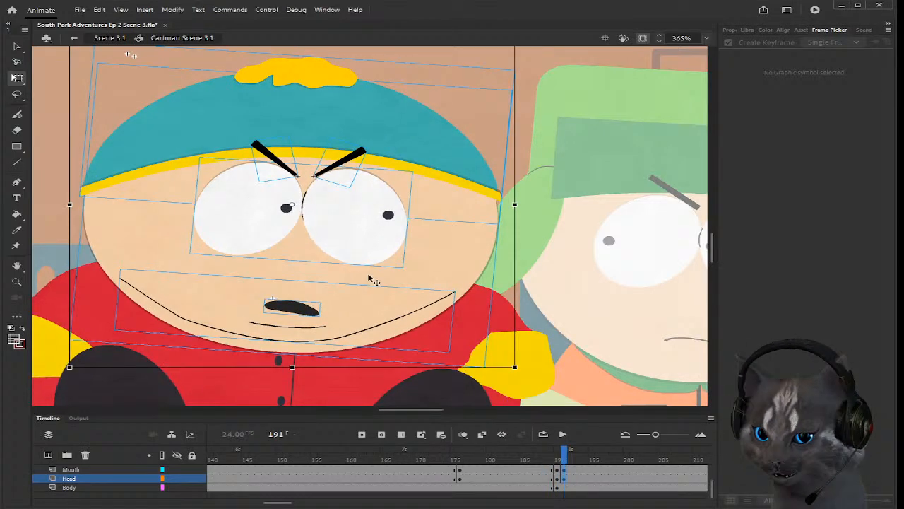
Step: Rotate both of Cartman's eyebrows to a steeper angry slant at frame 191 and move them closer together above his eyes
scroll(371, 286, "down", 3)
left_click(445, 276)
scroll(375, 236, "up", 3)
left_click_drag(286, 218, 293, 225)
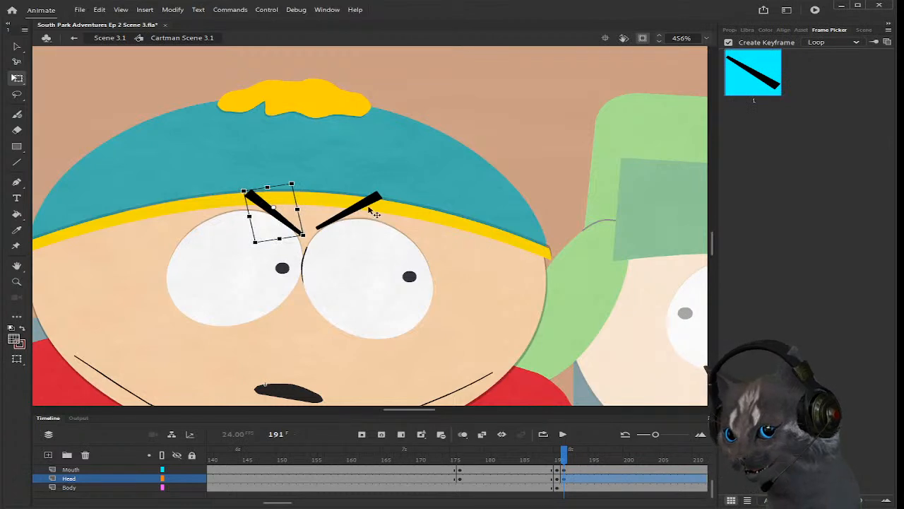
mouse_move(363, 209)
left_mouse_down()
mouse_move(393, 211)
mouse_move(357, 207)
left_mouse_up()
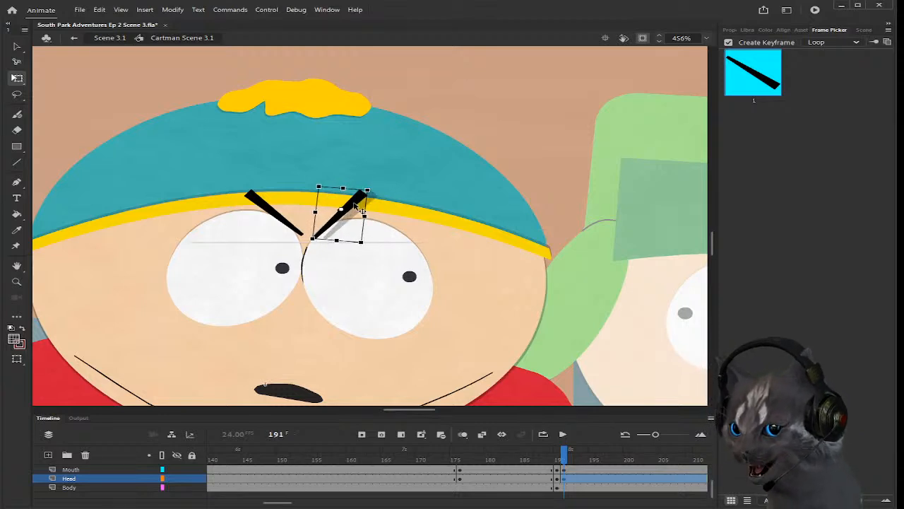
left_click(280, 216)
left_click_drag(301, 187, 305, 191)
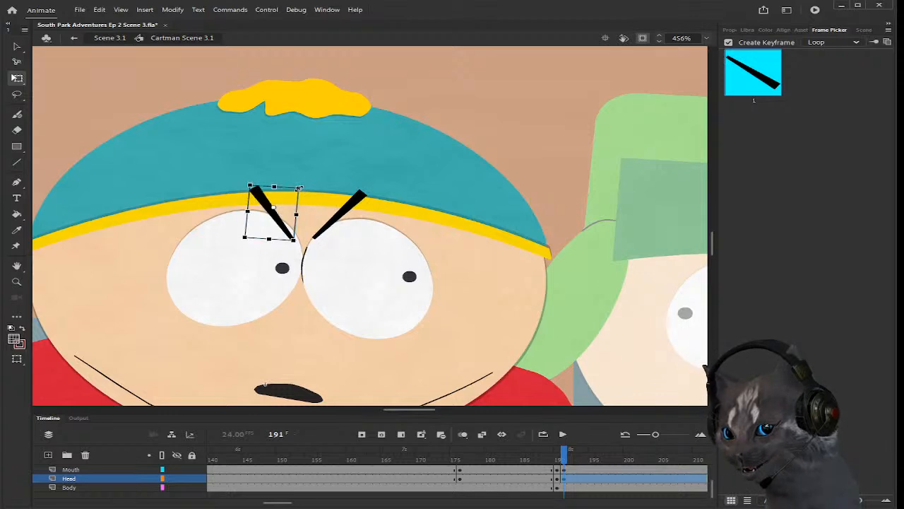
mouse_move(281, 219)
left_mouse_down()
mouse_move(291, 212)
mouse_move(292, 221)
left_mouse_up()
left_click(522, 152)
scroll(523, 157, "down", 3)
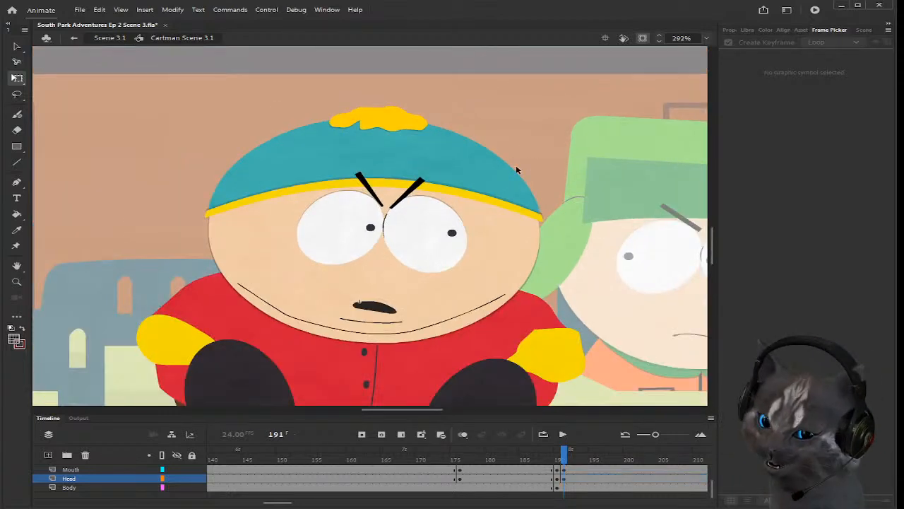
Step: Nudge the eyebrow nearer the empty desks slightly down so it lines up with the other eyebrow
scroll(404, 197, "up", 5)
left_click(410, 216)
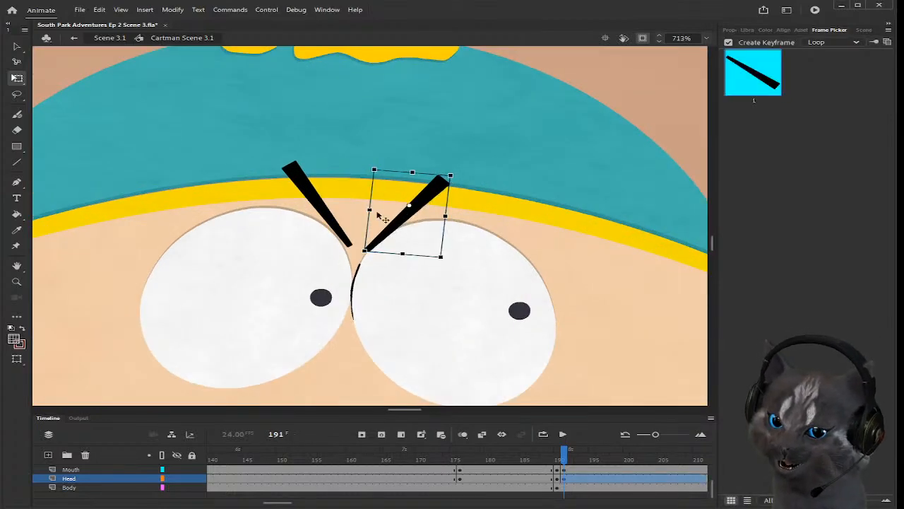
left_click_drag(325, 216, 327, 218)
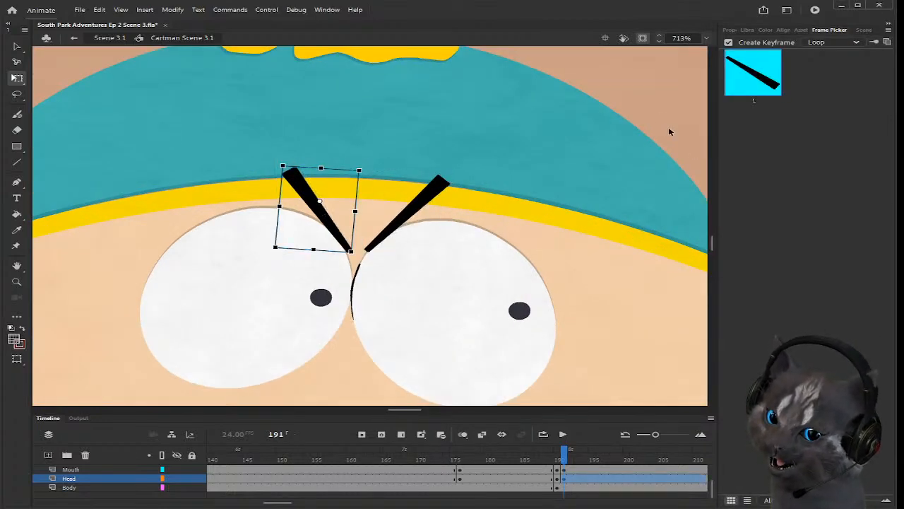
left_click(668, 132)
scroll(671, 134, "down", 3)
scroll(675, 129, "up", 2)
scroll(677, 130, "up", 1)
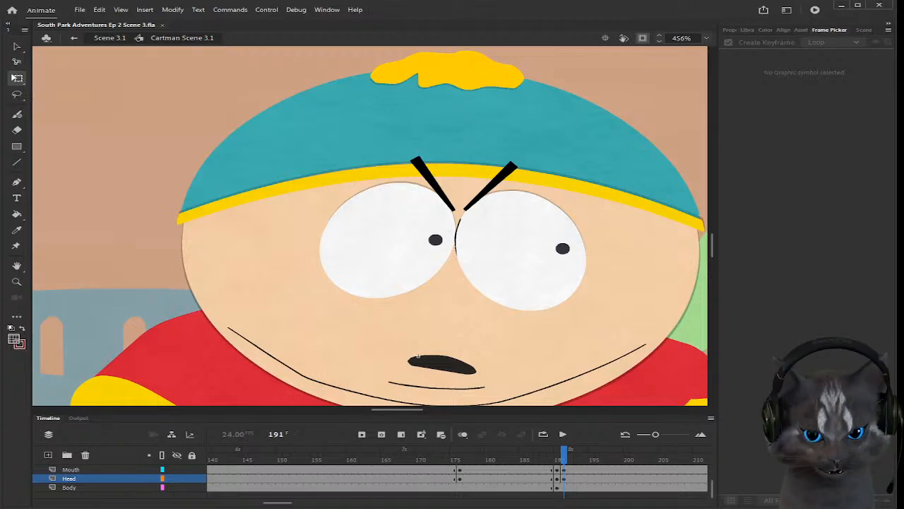
scroll(555, 291, "down", 4)
scroll(565, 290, "up", 2)
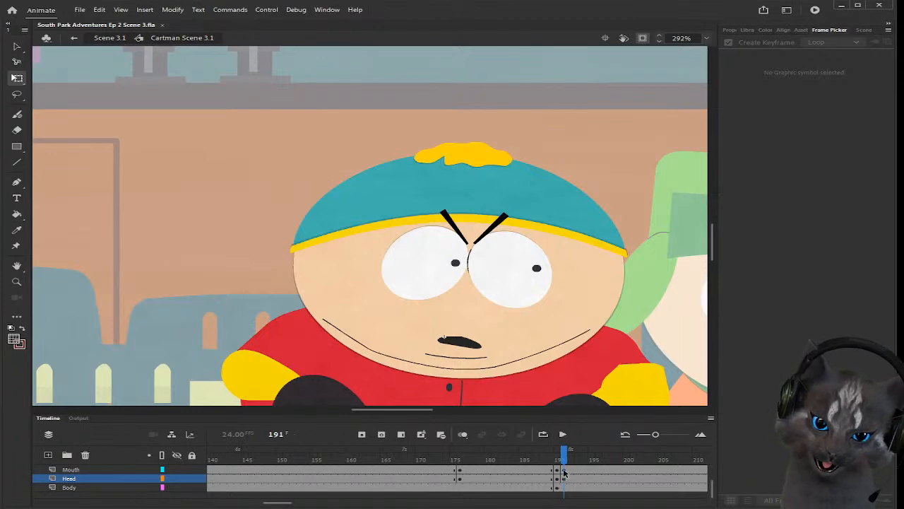
left_click(563, 478)
scroll(504, 313, "up", 1)
scroll(505, 313, "down", 2)
scroll(503, 314, "up", 1)
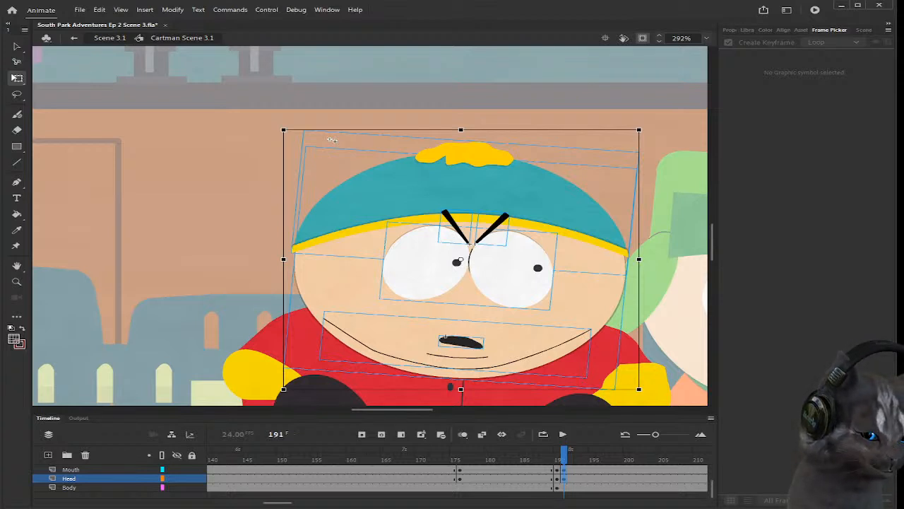
scroll(561, 271, "down", 4)
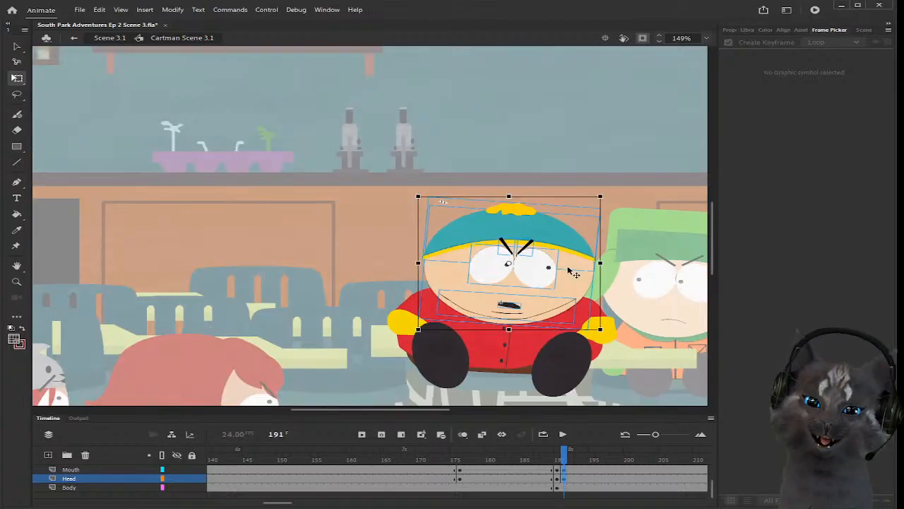
scroll(604, 267, "up", 2)
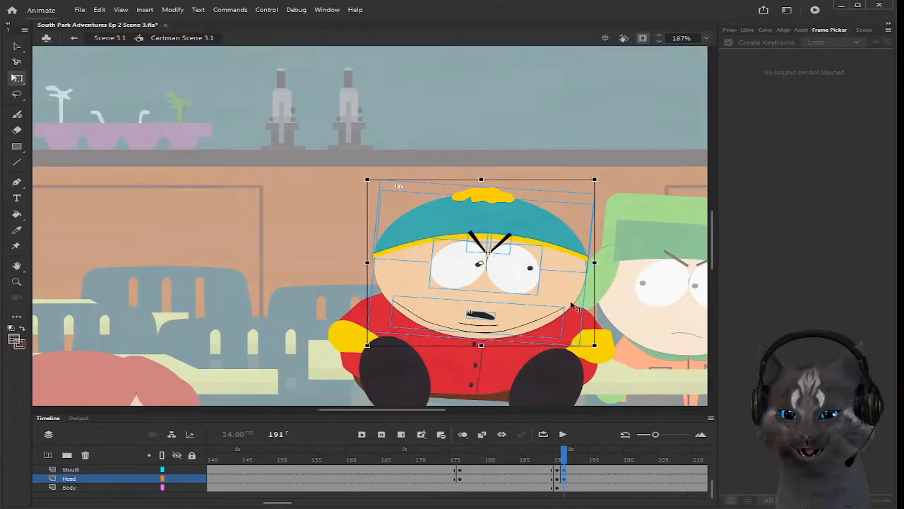
scroll(551, 332, "up", 1)
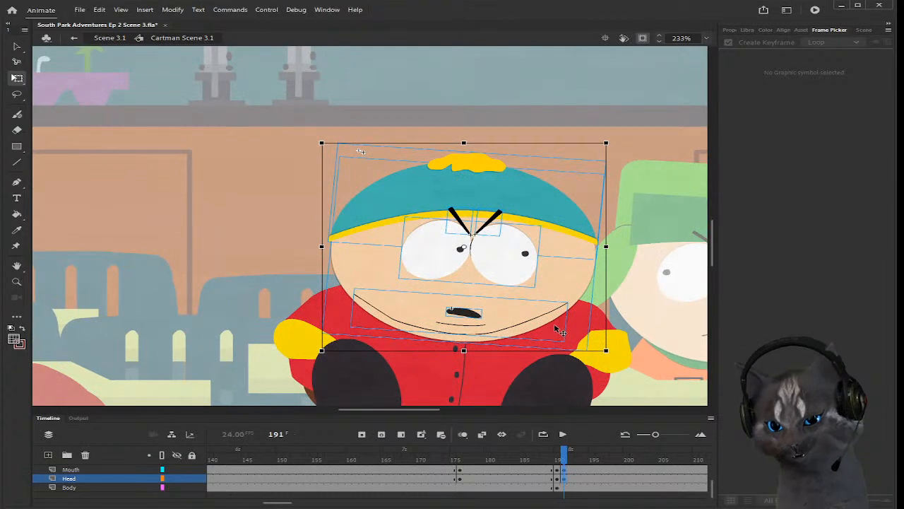
left_click_drag(564, 456, 563, 456)
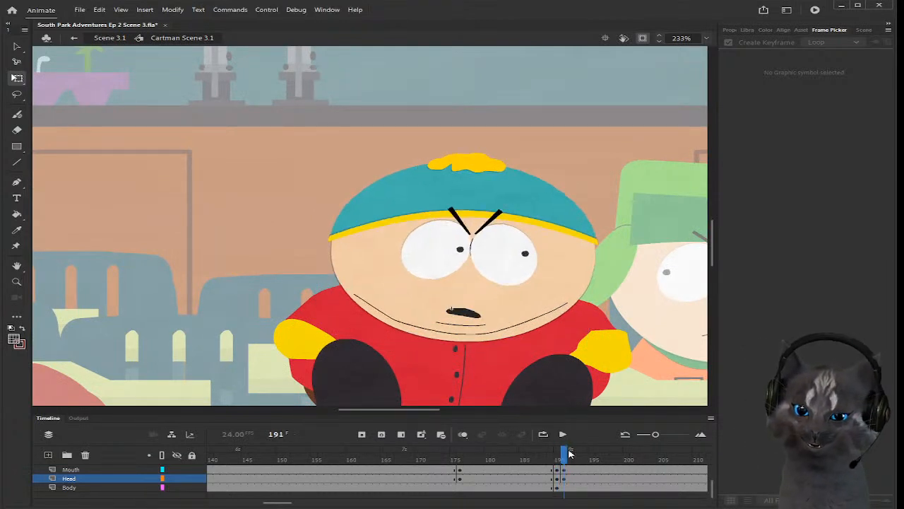
Step: Swap Cartman's mouth at frame 191 for the toothless open 10_mouth shape with a wavy lower edge
left_click(481, 314)
left_click(801, 308)
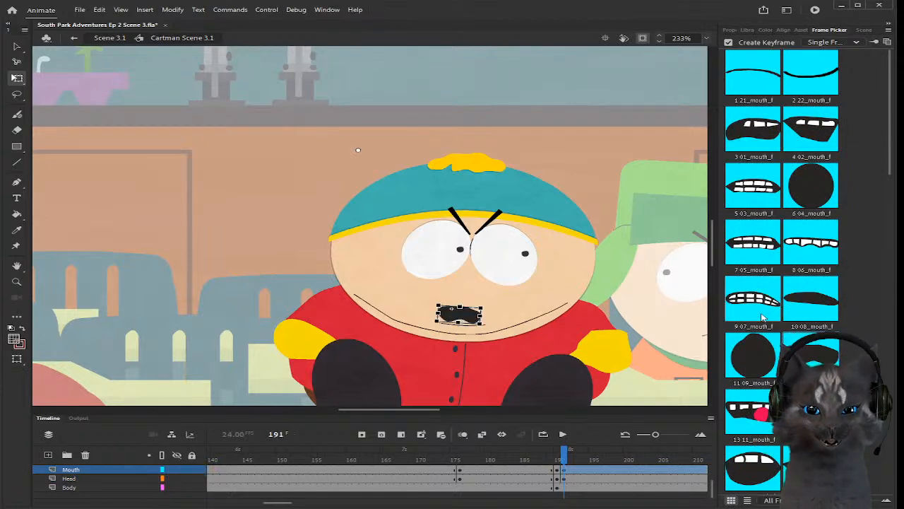
scroll(756, 380, "down", 5)
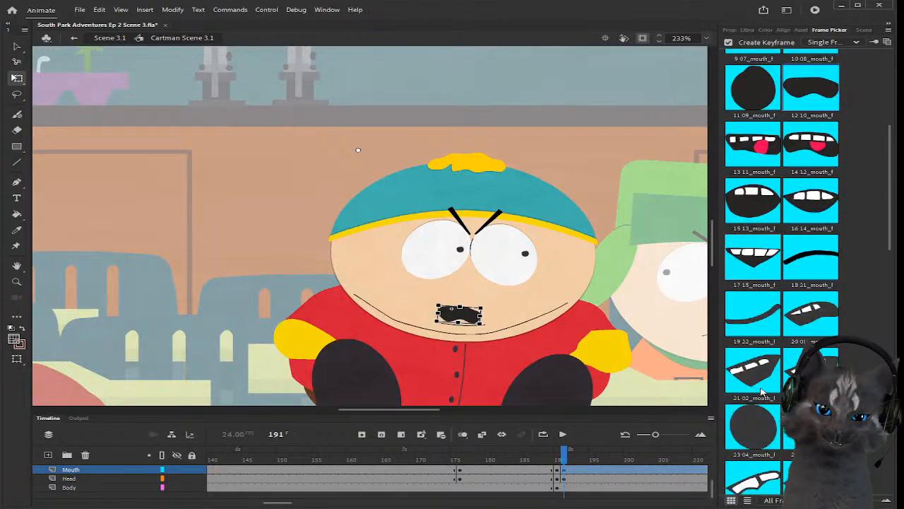
scroll(760, 394, "down", 5)
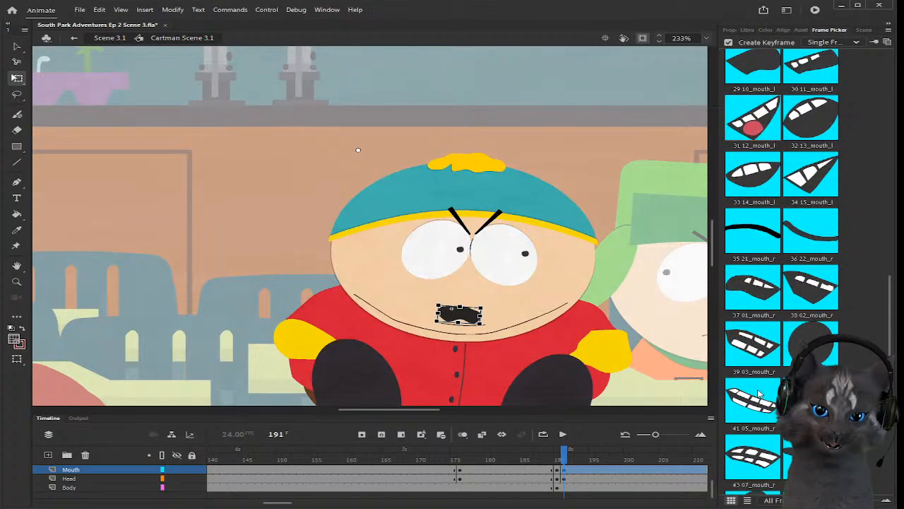
scroll(760, 393, "down", 1)
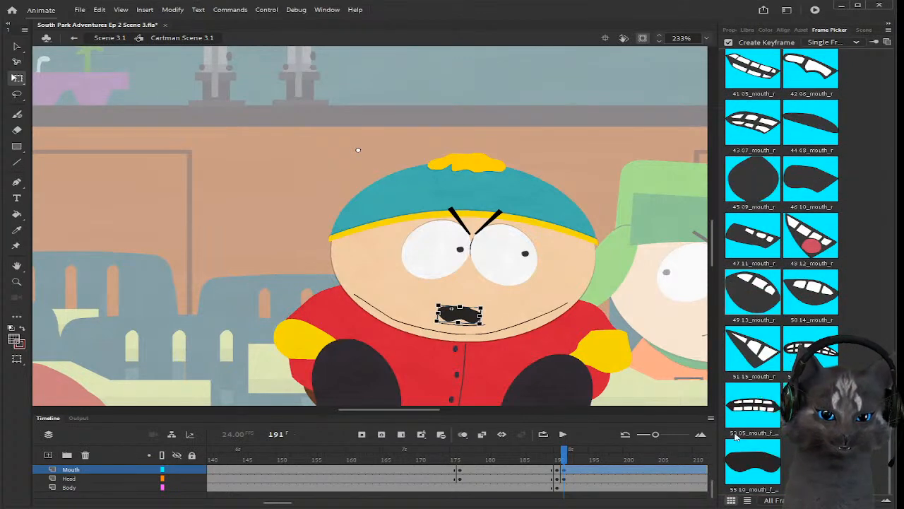
left_click(749, 453)
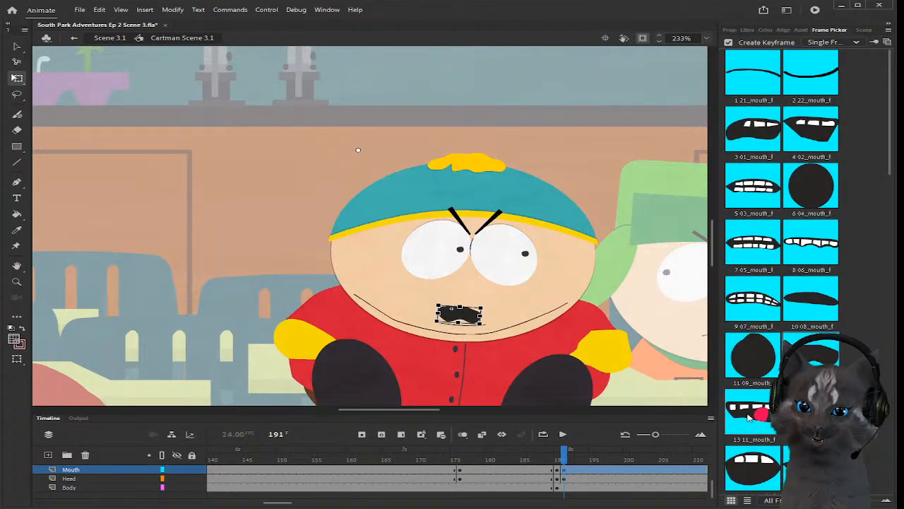
Step: Switch Cartman's mouth to the clenched-teeth shape 05_mouth_f at frame 198, creating a Mouth keyframe there
left_click(566, 453)
left_click_drag(566, 456, 613, 475)
scroll(587, 463, "up", 1)
scroll(614, 477, "down", 2)
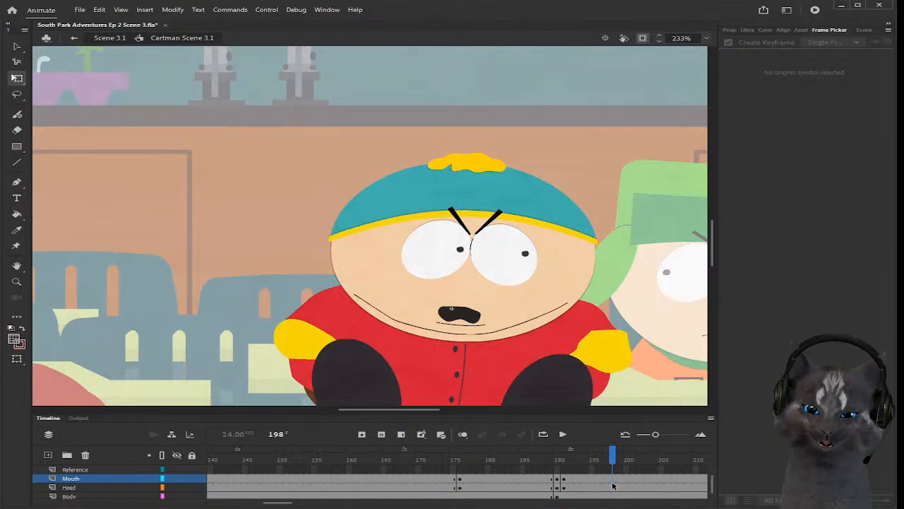
scroll(607, 483, "up", 1)
left_click(613, 487)
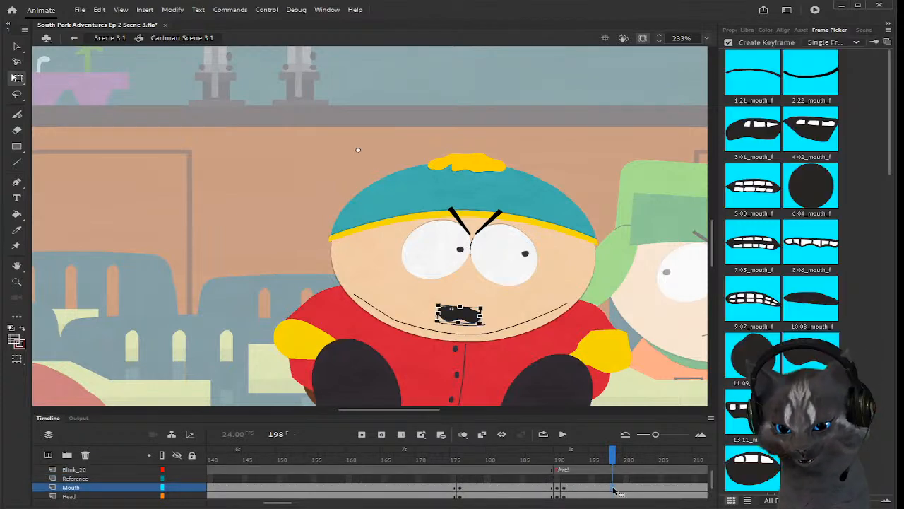
left_click(768, 240)
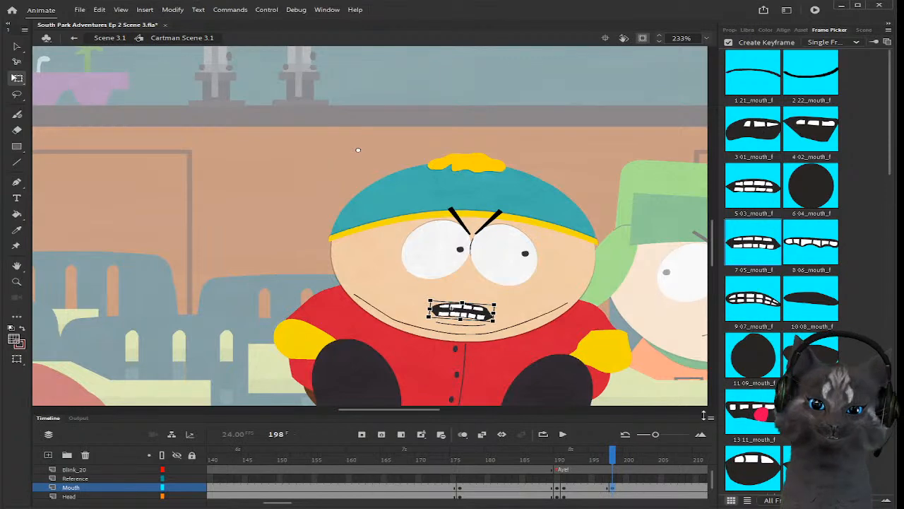
Step: Insert a keyframe on the Head layer at frame 198 and check Cartman's head pose
mouse_move(612, 460)
left_mouse_down()
mouse_move(541, 459)
mouse_move(640, 460)
mouse_move(612, 461)
left_mouse_up()
scroll(615, 483, "down", 1)
left_click(612, 486)
left_click(363, 435)
left_click_drag(615, 480, 616, 489)
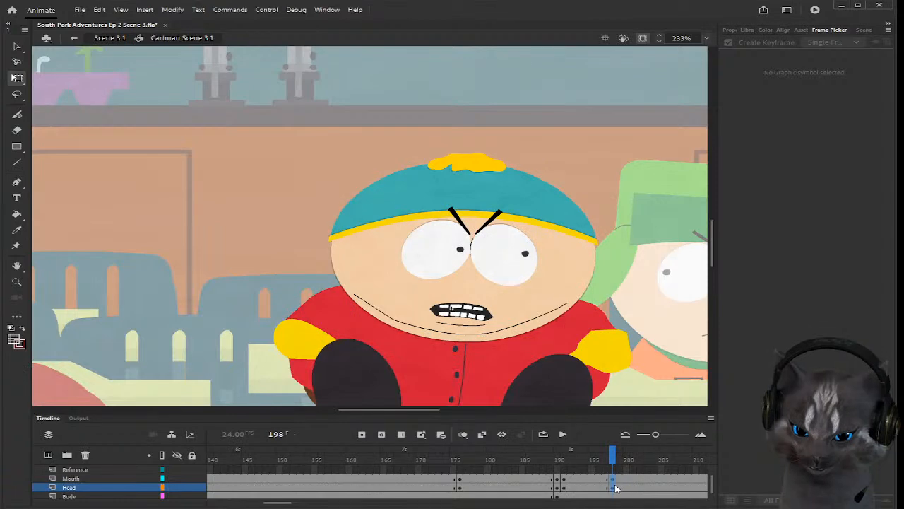
scroll(498, 175, "down", 3)
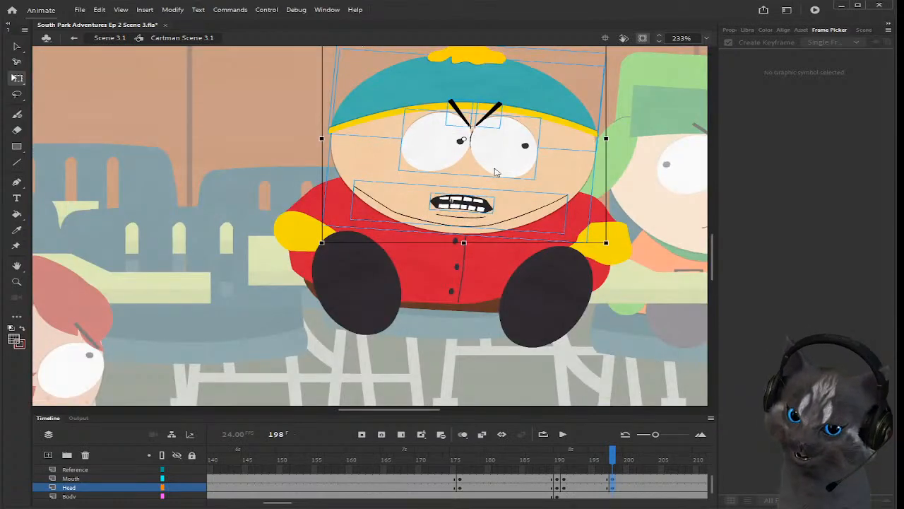
scroll(498, 175, "up", 3)
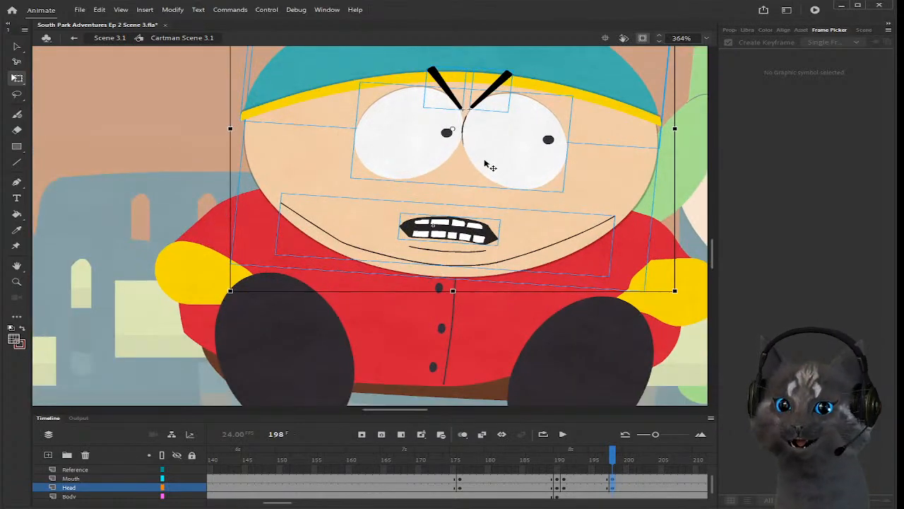
scroll(487, 166, "down", 3)
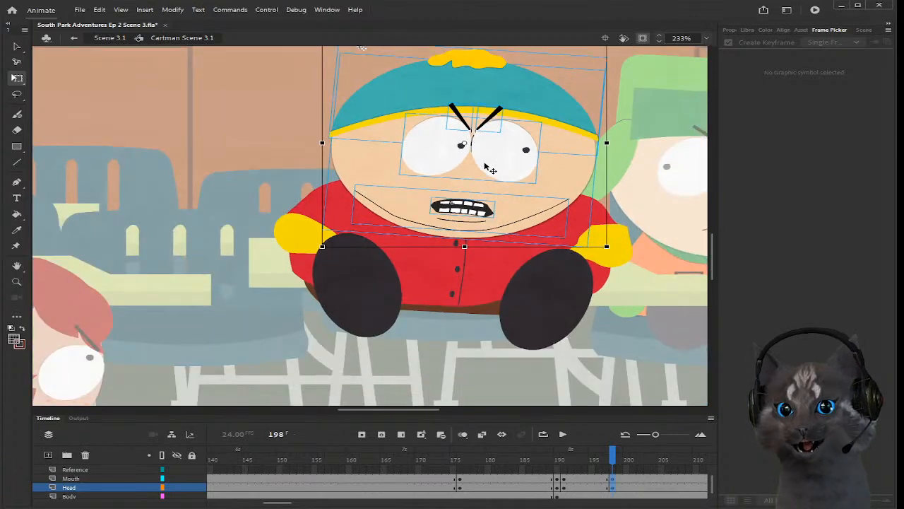
scroll(486, 166, "up", 1)
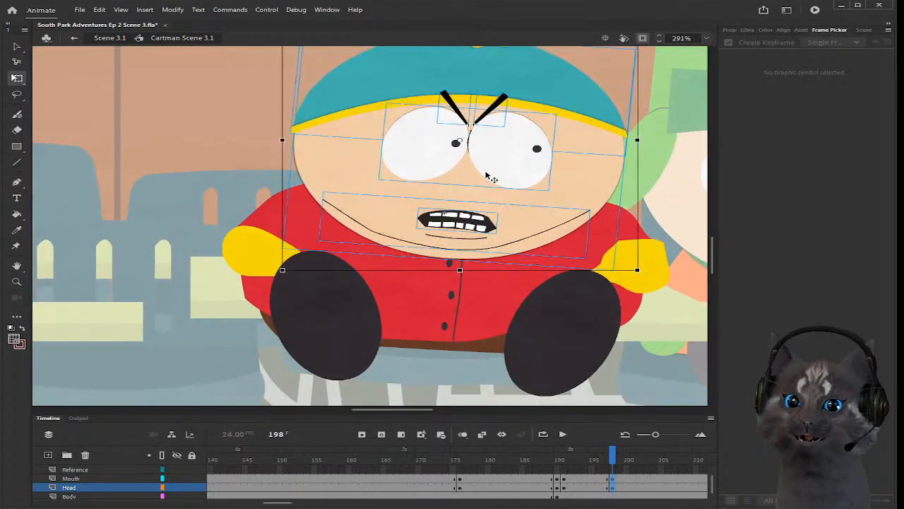
Step: Insert a keyframe on the Body layer at frame 198, in line with the Mouth and Head keyframes
mouse_move(612, 459)
left_mouse_down()
mouse_move(549, 461)
mouse_move(632, 459)
mouse_move(619, 459)
left_mouse_up()
scroll(632, 460, "up", 1)
scroll(619, 470, "down", 1)
left_click(620, 473)
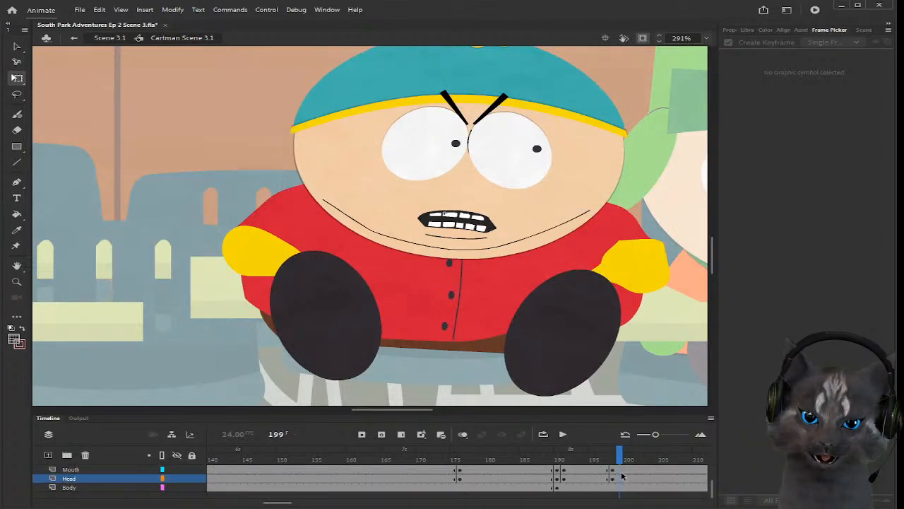
left_click(620, 487)
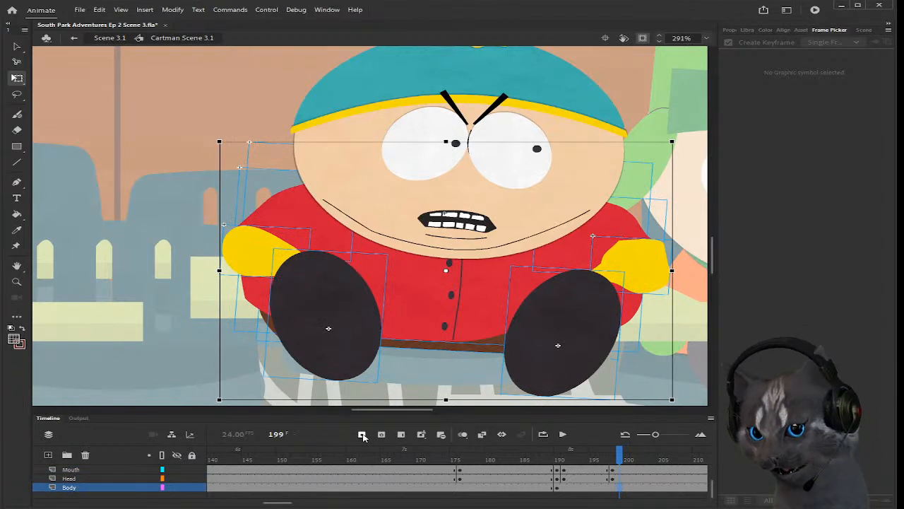
left_click(613, 486)
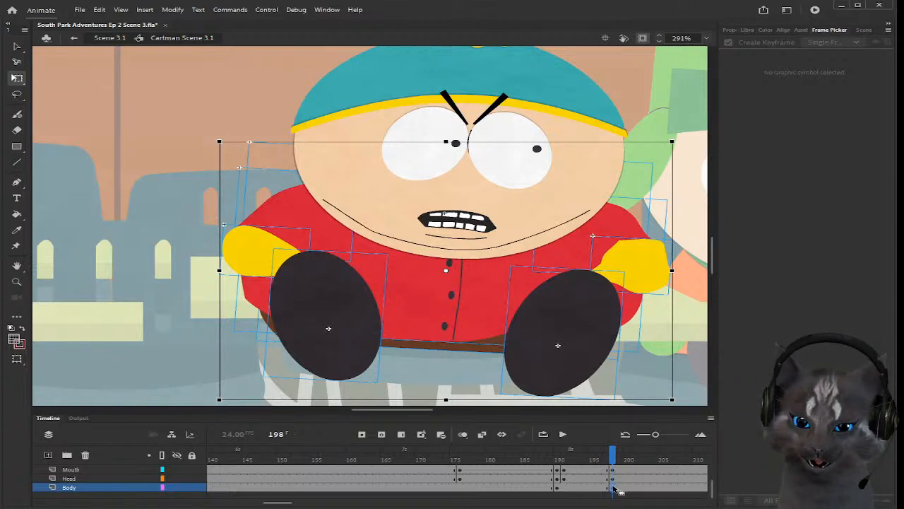
left_click(613, 480)
left_click(612, 479)
left_click(612, 487)
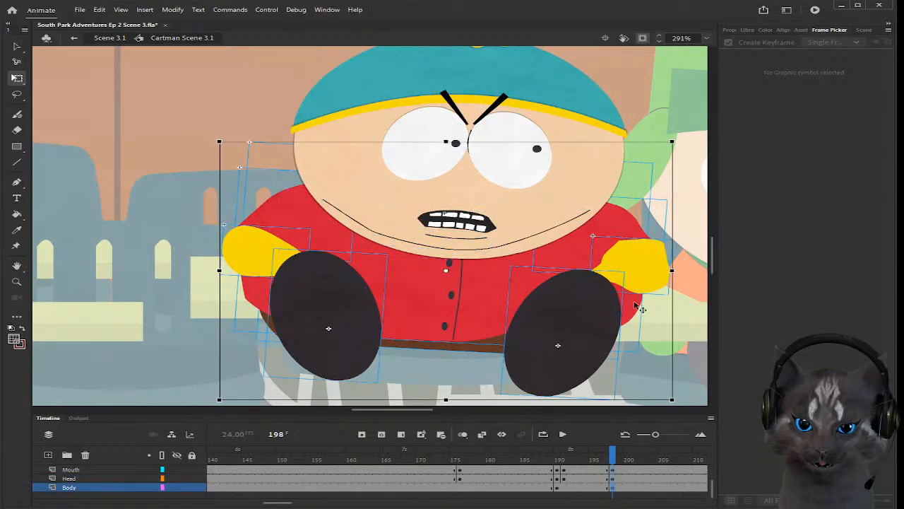
Step: Rotate Cartman's body slightly counter-clockwise at frame 198 and check the new pose against the audio track
left_click_drag(682, 153, 662, 148)
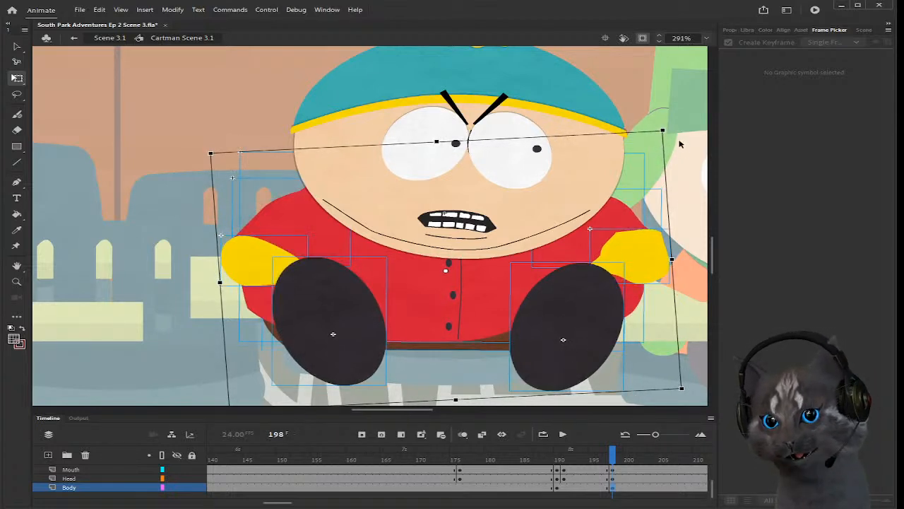
left_click_drag(672, 136, 672, 138)
left_click(159, 227)
scroll(176, 241, "down", 3)
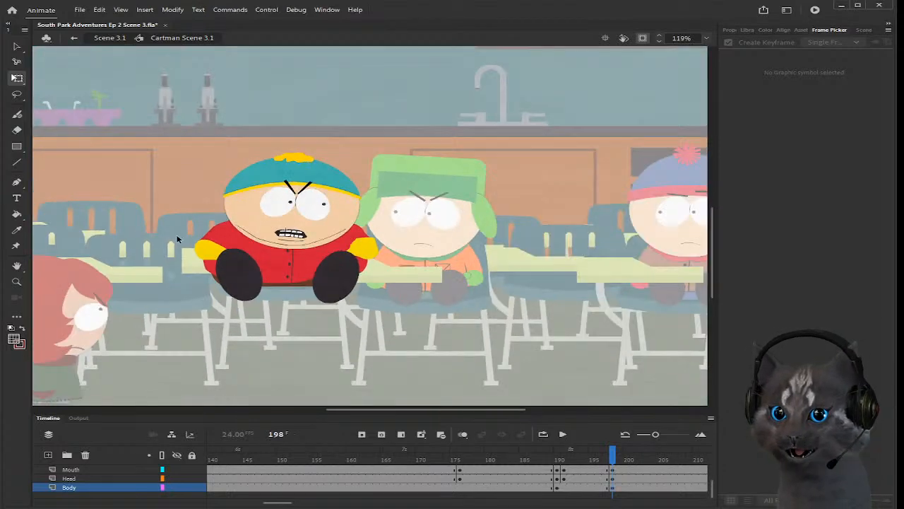
scroll(209, 251, "up", 2)
scroll(369, 306, "up", 2)
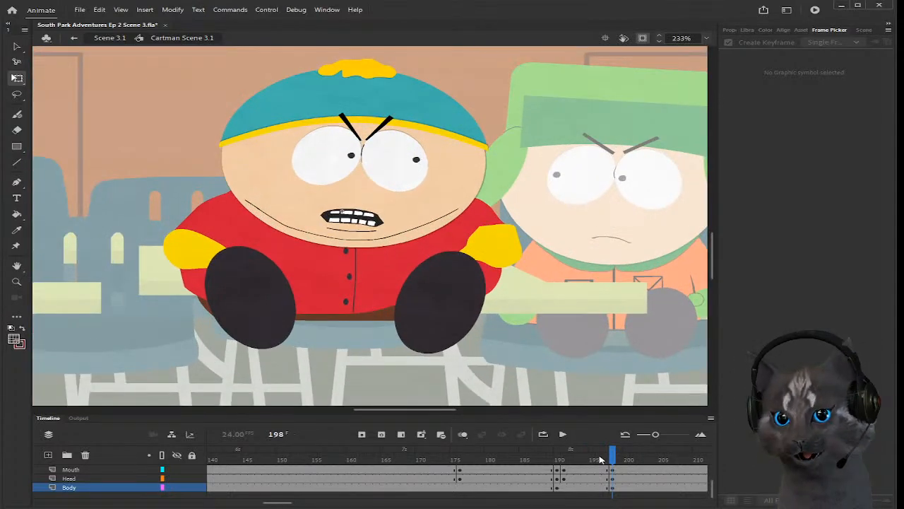
left_click_drag(612, 459, 613, 459)
scroll(612, 469, "up", 3)
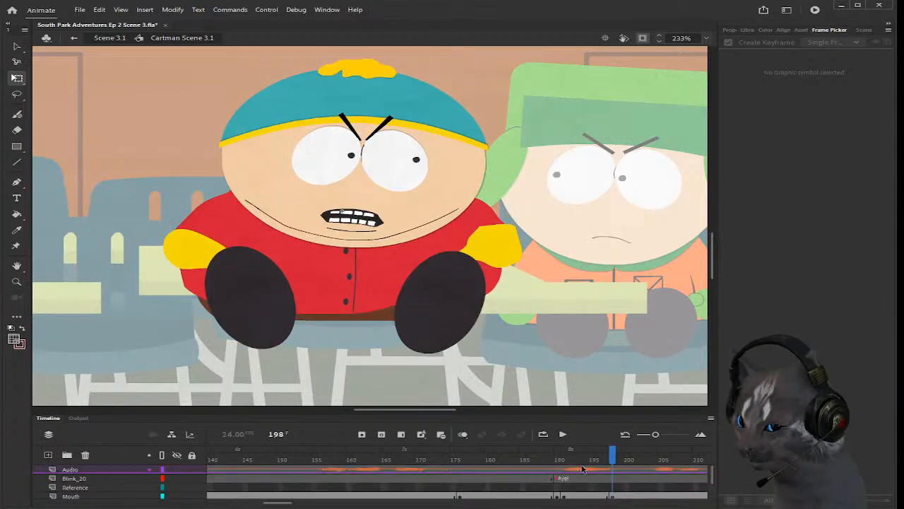
scroll(569, 472, "down", 1)
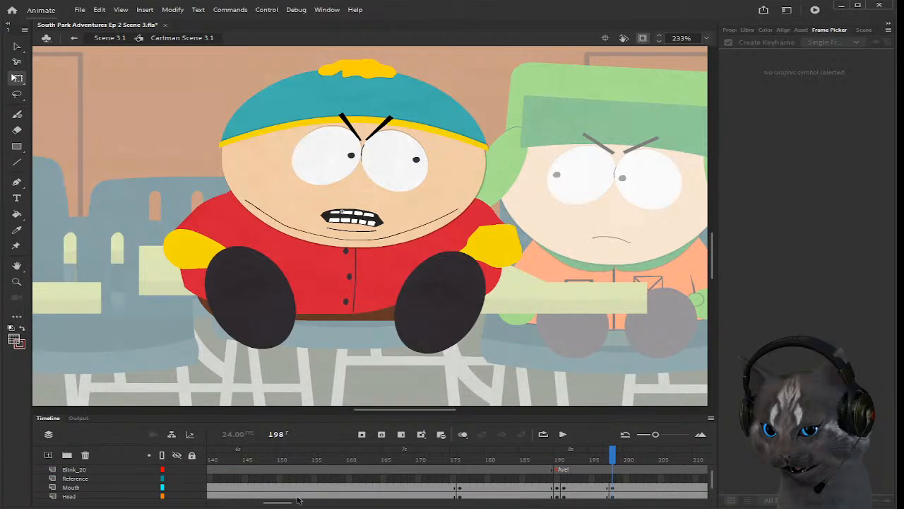
Step: Rotate Cartman's head slightly counter-clockwise on the Head layer's keyframe at frame 198
scroll(625, 486, "down", 1)
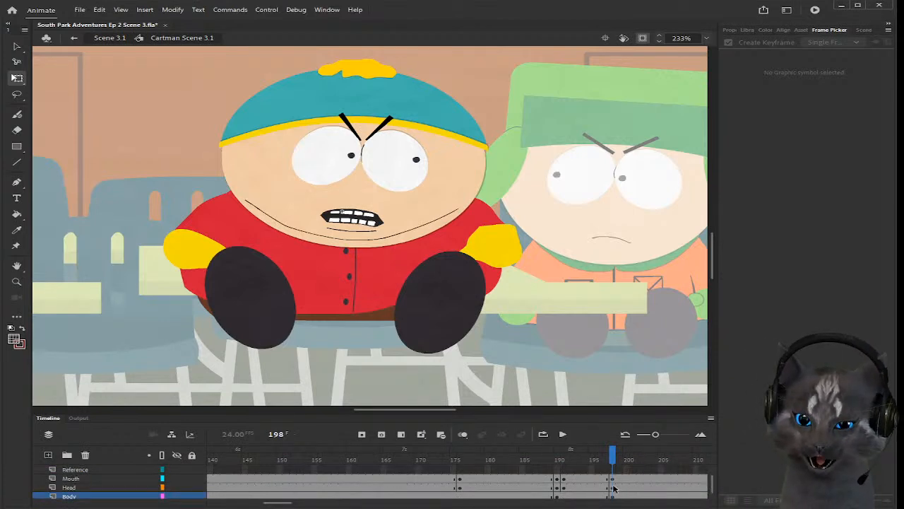
left_click(612, 487)
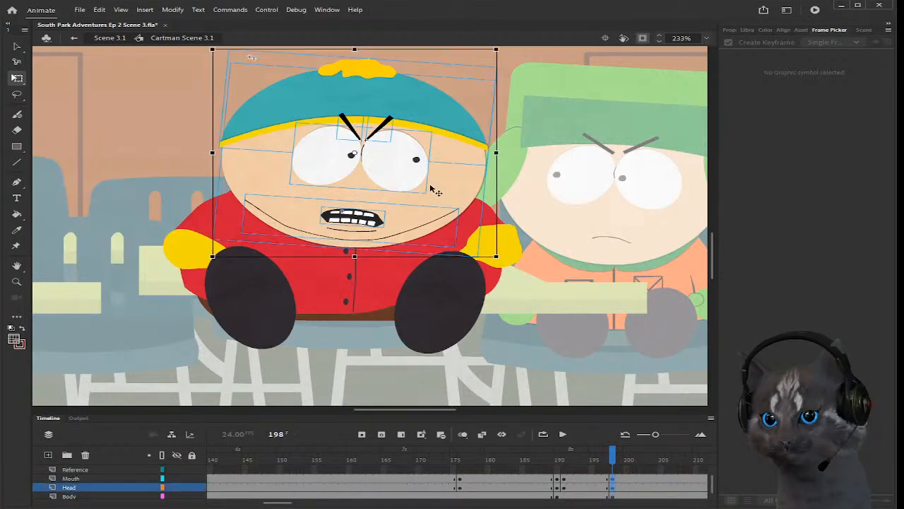
mouse_move(612, 460)
left_mouse_down()
mouse_move(597, 463)
mouse_move(624, 468)
mouse_move(613, 466)
left_mouse_up()
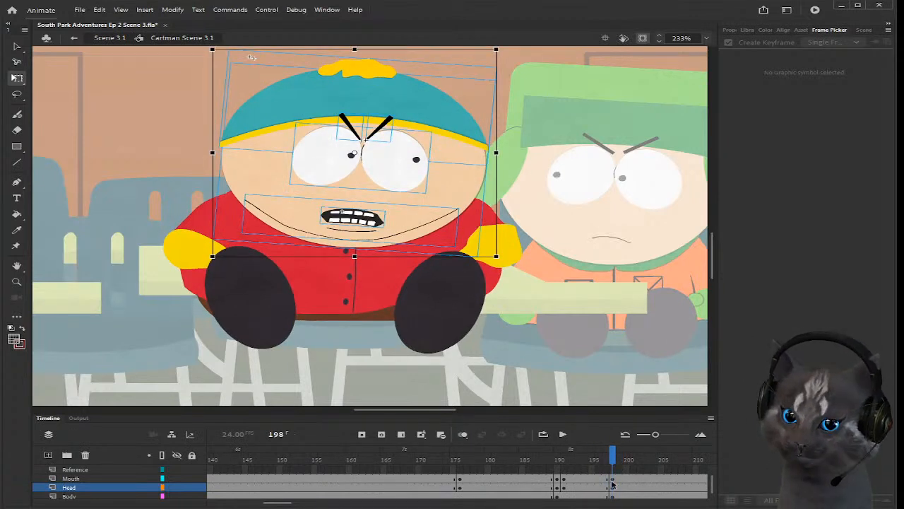
left_click(613, 486)
left_click_drag(505, 258, 500, 235)
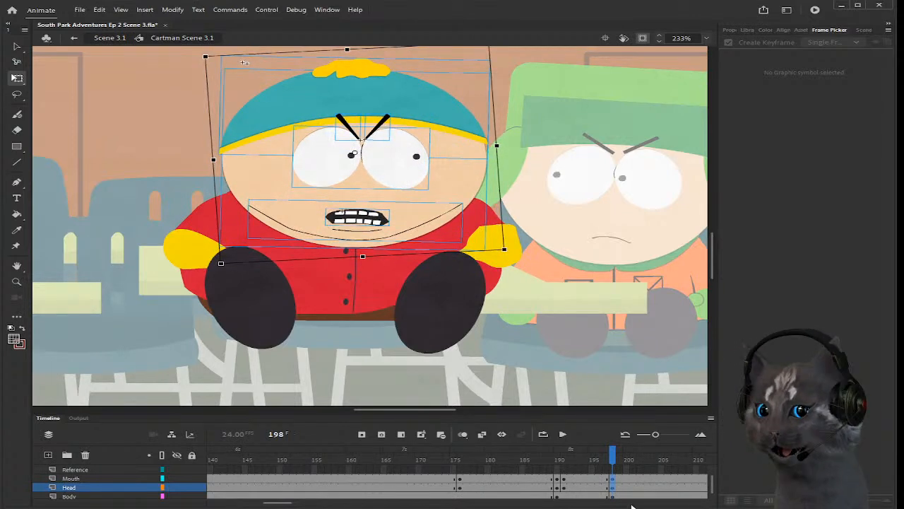
Step: Switch Cartman's mouth to the closed shape 21_mouth_f at frame 199 with a new Mouth keyframe
mouse_move(613, 451)
left_mouse_down()
mouse_move(600, 452)
mouse_move(620, 451)
left_mouse_up()
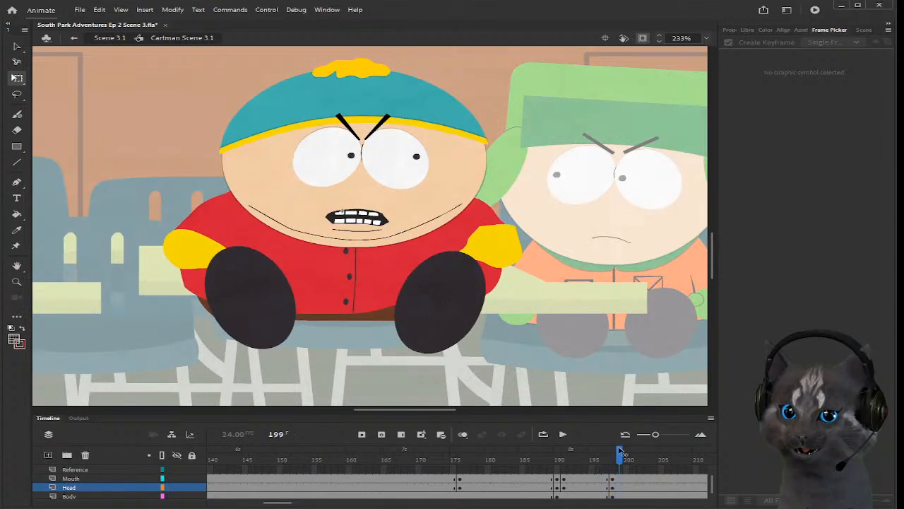
scroll(620, 459, "up", 2)
scroll(621, 472, "down", 1)
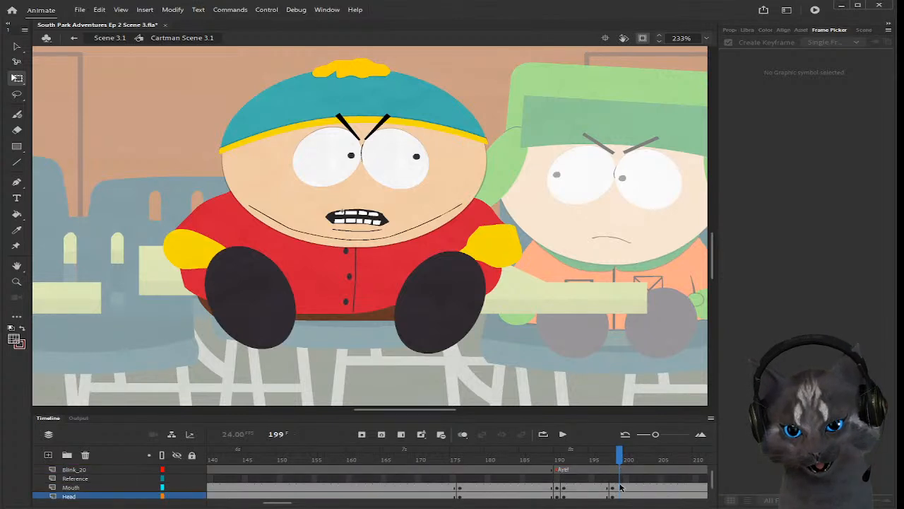
left_click(621, 488)
left_click(753, 71)
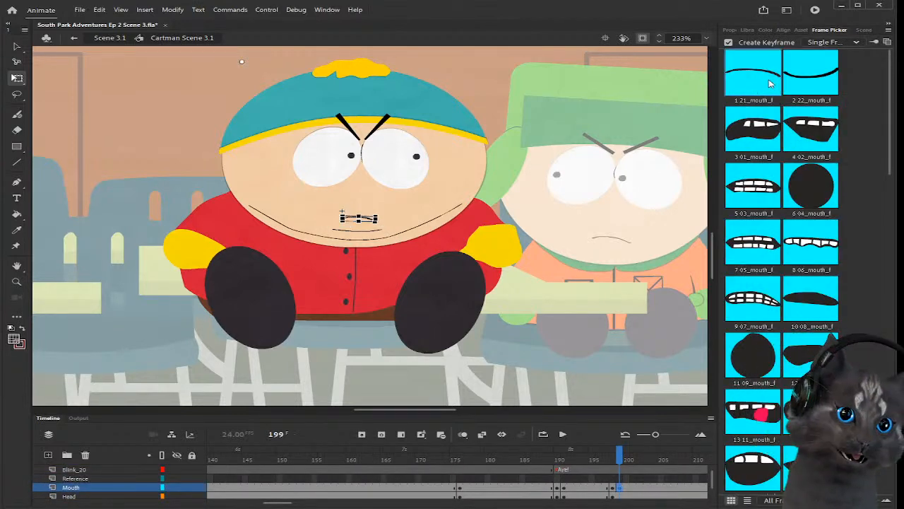
left_click(154, 192)
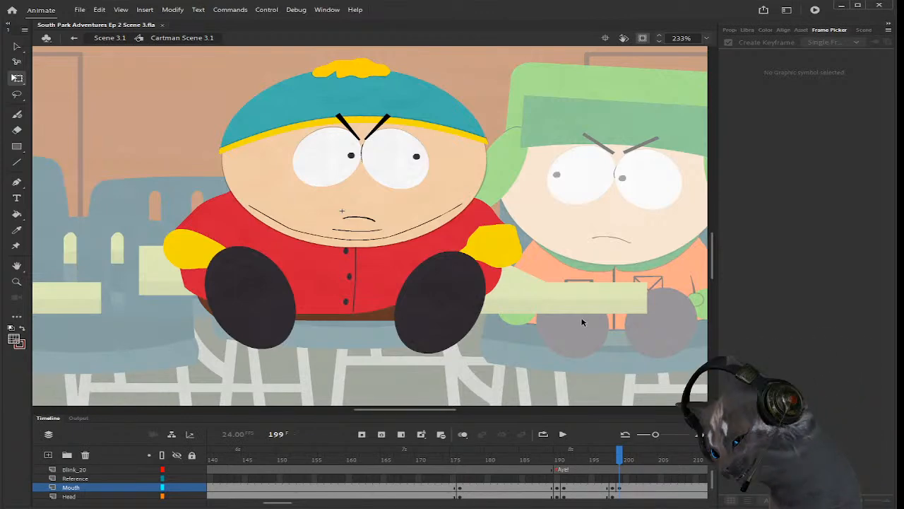
Step: Play the animation from frame 171 to review Cartman's head and mouth movement on his line
scroll(460, 277, "down", 3)
scroll(456, 279, "up", 2)
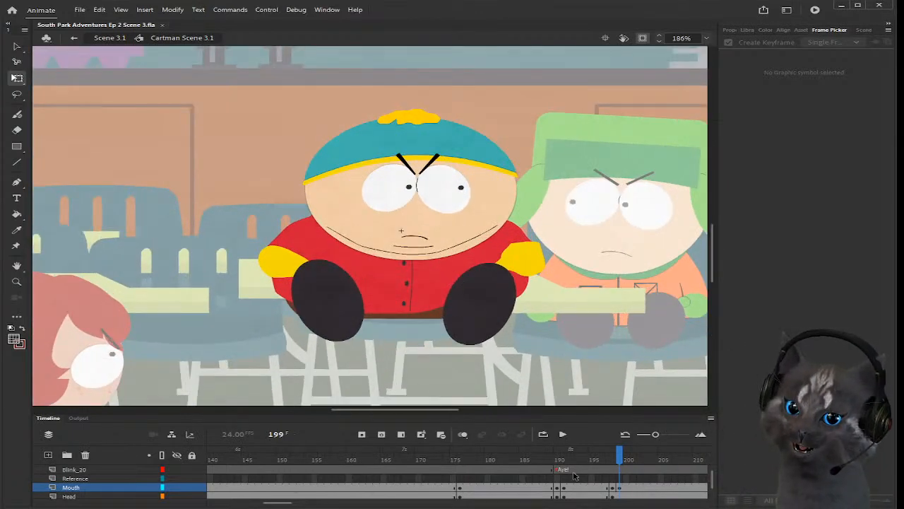
left_click(612, 490)
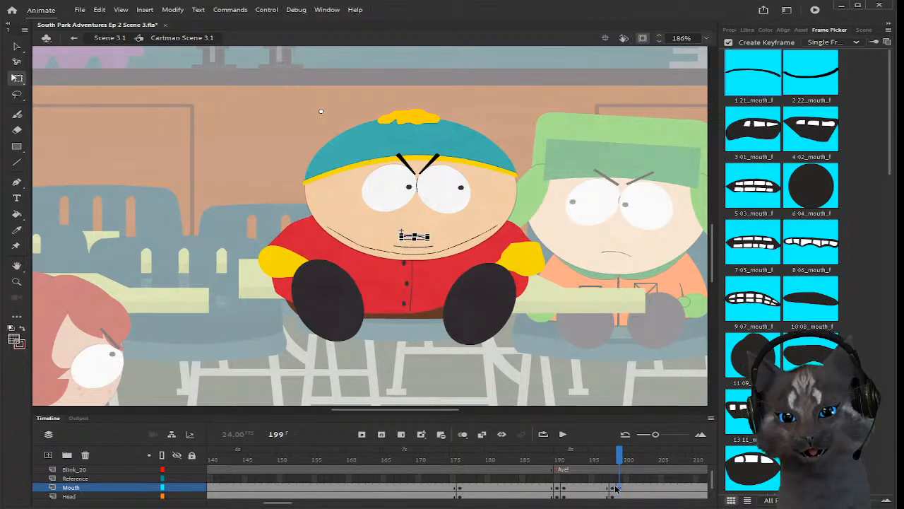
left_click_drag(619, 457, 627, 455)
scroll(628, 469, "down", 1)
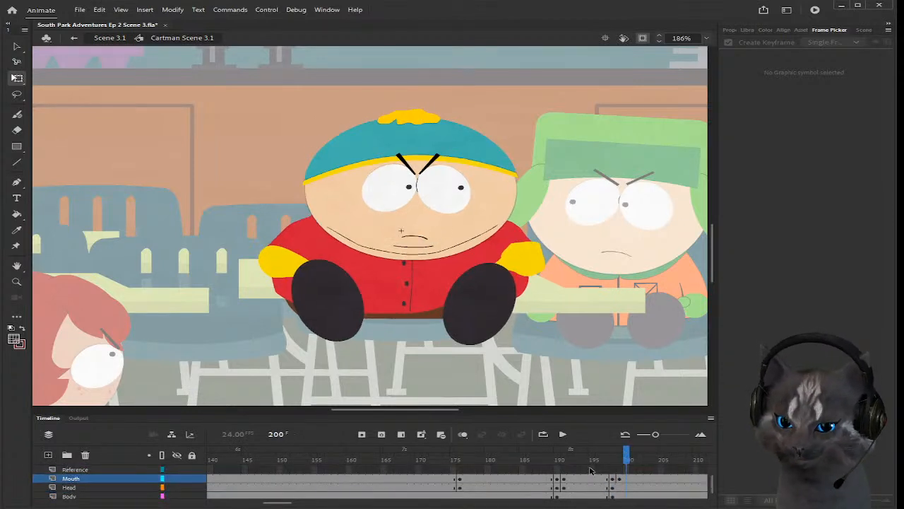
left_click(545, 463)
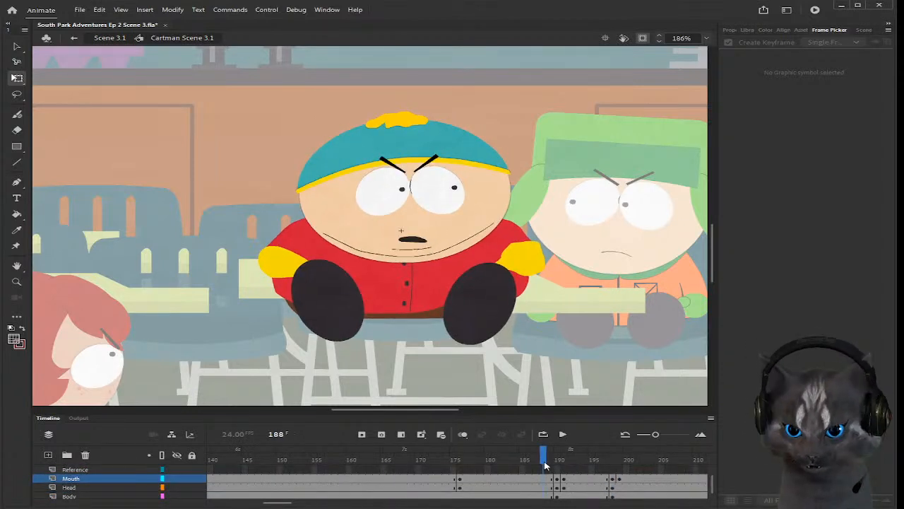
left_click(427, 457)
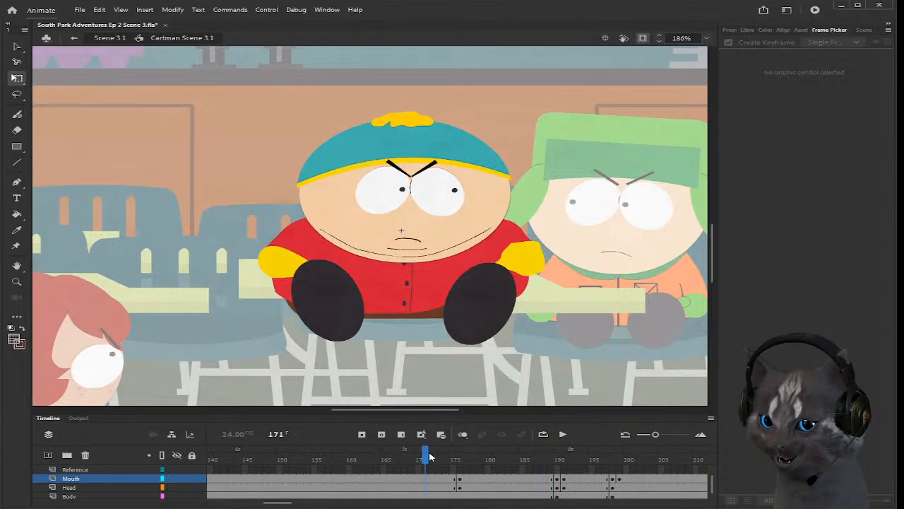
key("Return")
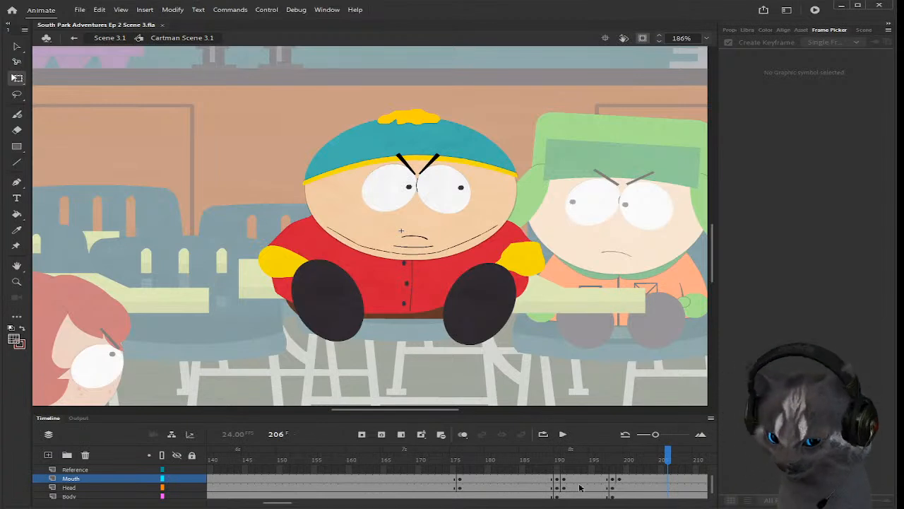
Step: Find the start of the next sound on the audio track and switch Cartman's mouth to 10_mouth_f at frame 204
scroll(606, 483, "up", 2)
left_click(628, 469)
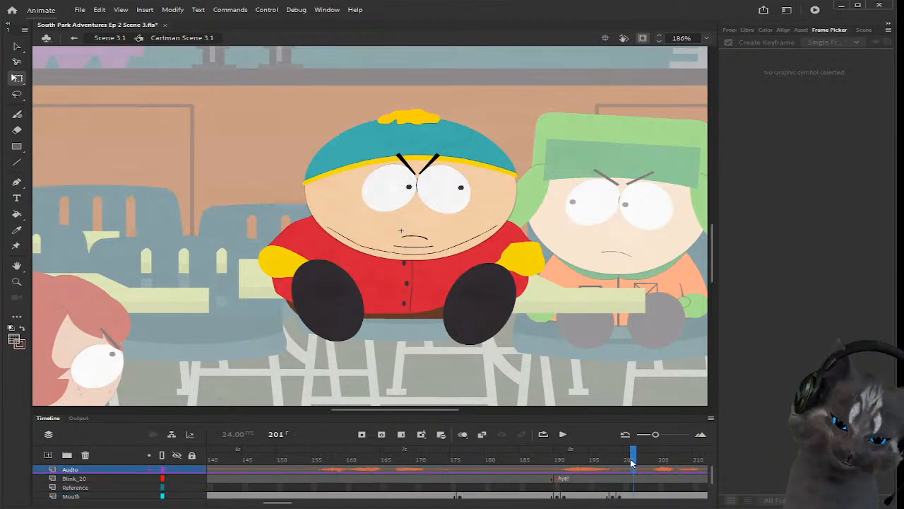
left_click_drag(628, 460, 654, 460)
scroll(654, 464, "down", 1)
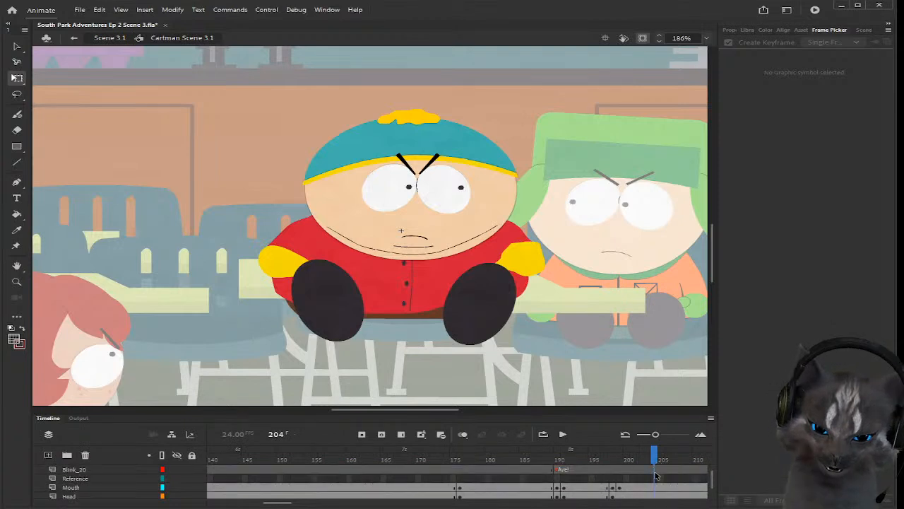
scroll(651, 486, "up", 1)
scroll(651, 486, "down", 1)
left_click(655, 487)
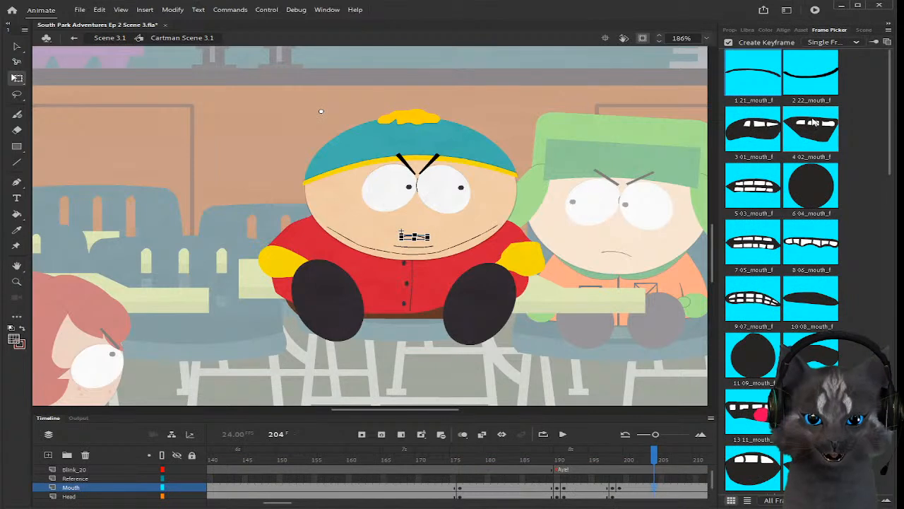
left_click(813, 358)
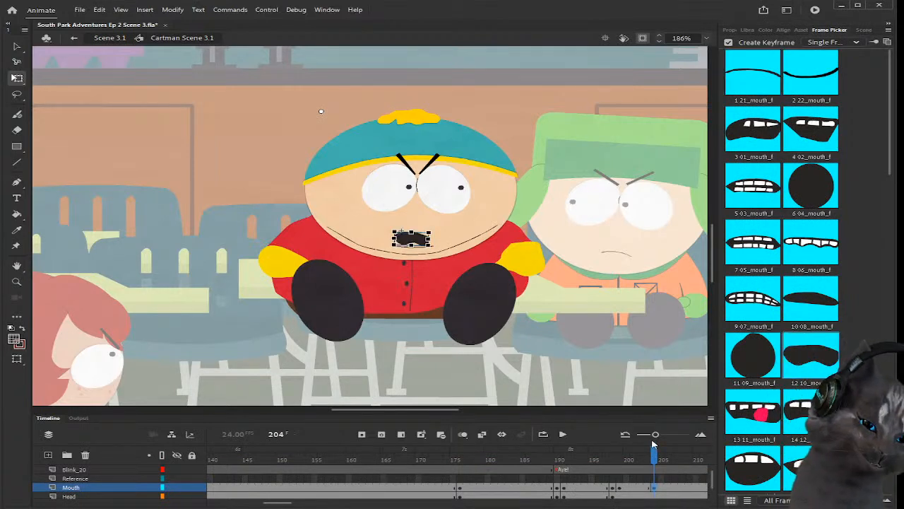
scroll(644, 485, "down", 1)
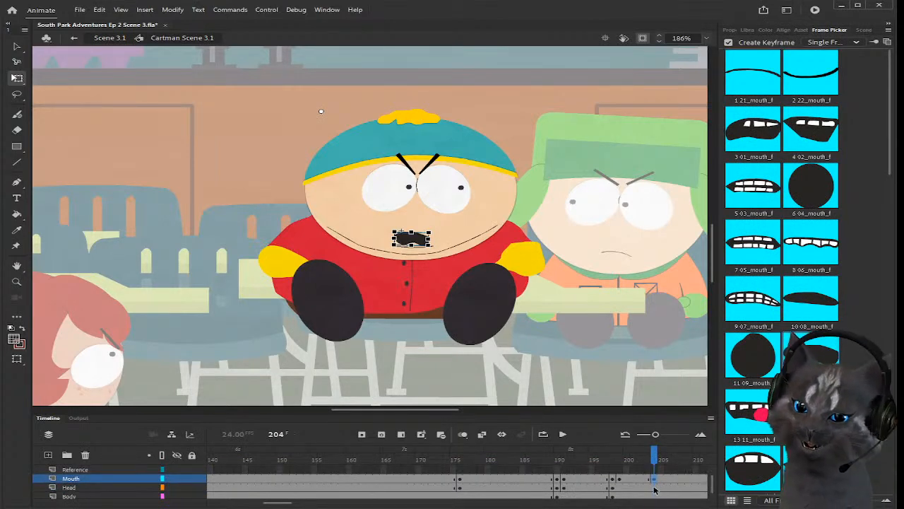
scroll(655, 490, "up", 2)
scroll(654, 490, "down", 1)
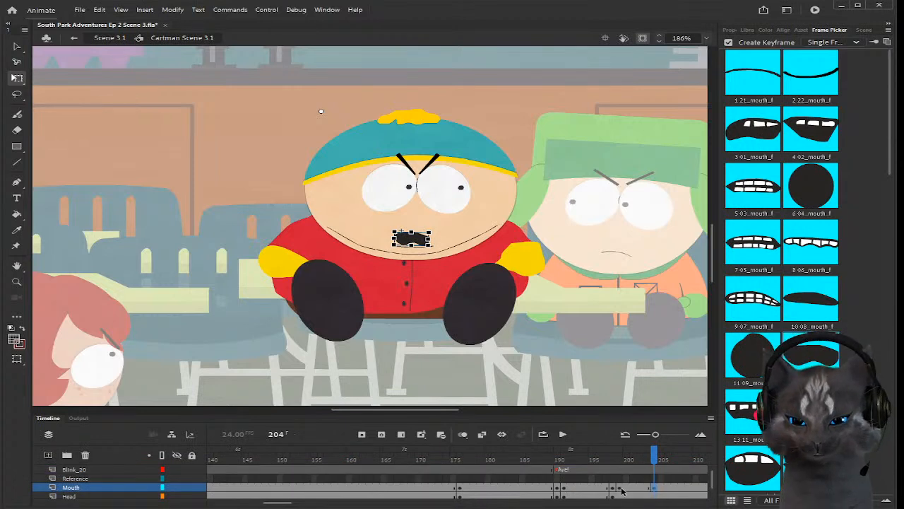
mouse_move(652, 464)
left_mouse_down()
mouse_move(642, 464)
mouse_move(653, 464)
left_mouse_up()
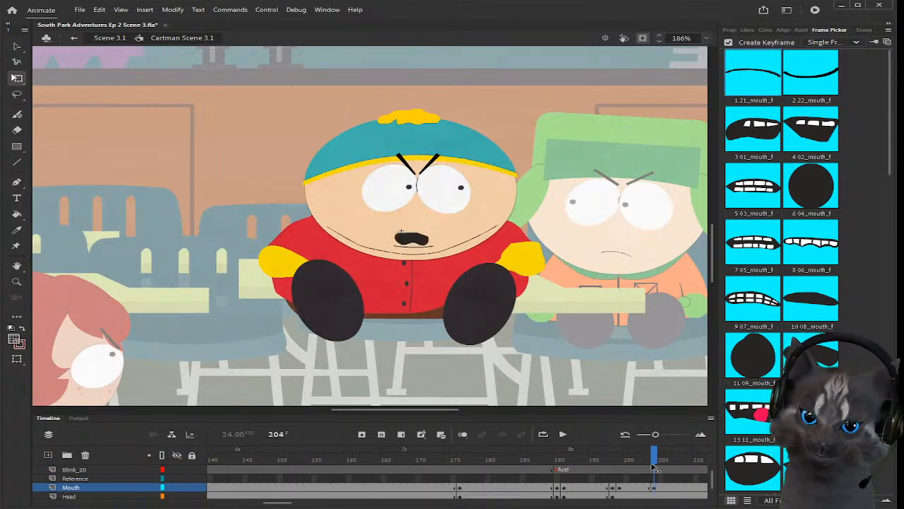
Step: Insert a keyframe on the Head layer at frame 204 and rotate Cartman's head slightly clockwise
scroll(652, 467, "down", 1)
left_click(654, 487)
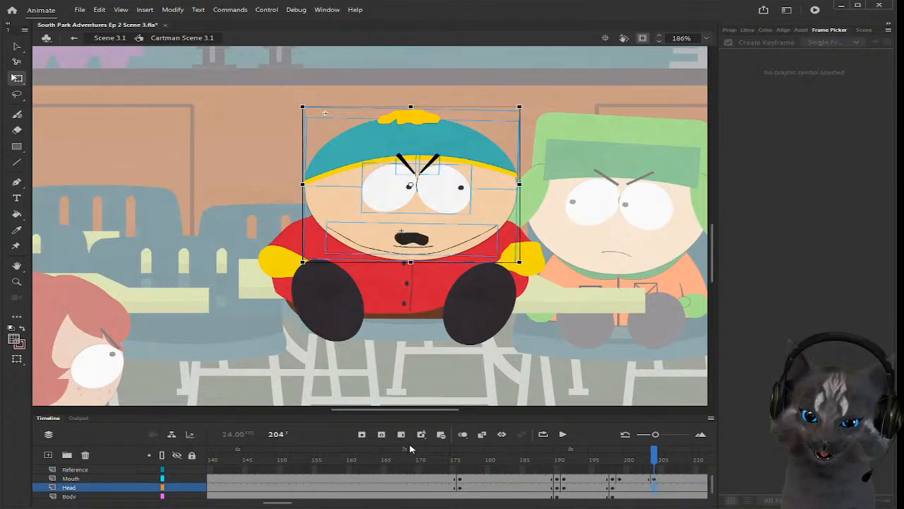
left_click(362, 435)
left_click_drag(652, 479, 655, 488)
left_click_drag(529, 273, 523, 280)
left_click(565, 338)
Step: Switch Cartman's mouth to the clenched-teeth shape 05_mouth_f at frame 206 with a new Mouth keyframe
left_click_drag(649, 462, 676, 463)
scroll(676, 463, "up", 2)
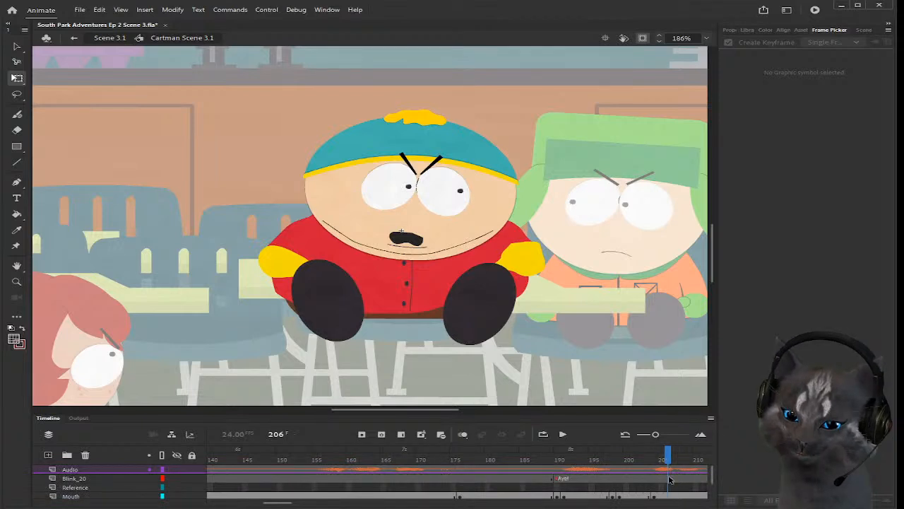
scroll(671, 482, "down", 1)
left_click(669, 487)
left_click(764, 239)
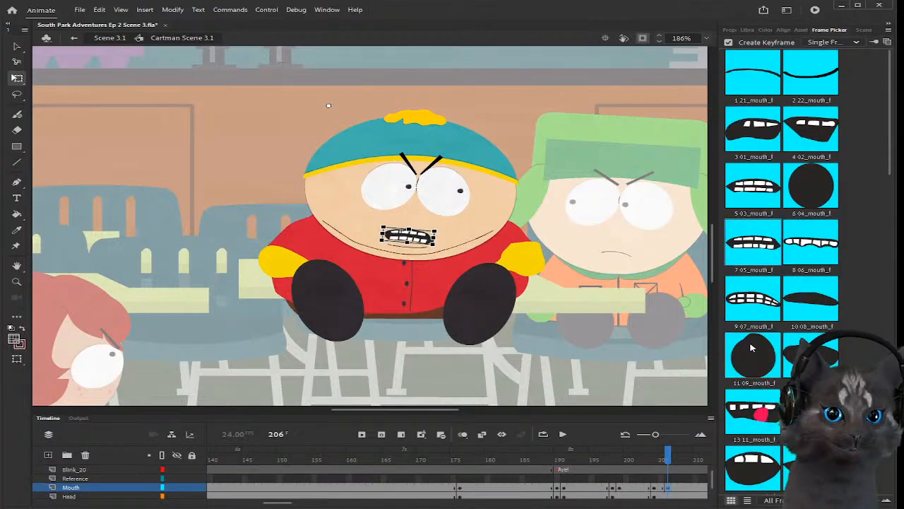
Step: Switch Cartman's mouth to the closed shape 21_mouth_f at frame 207 with a new Mouth keyframe
left_click(675, 460)
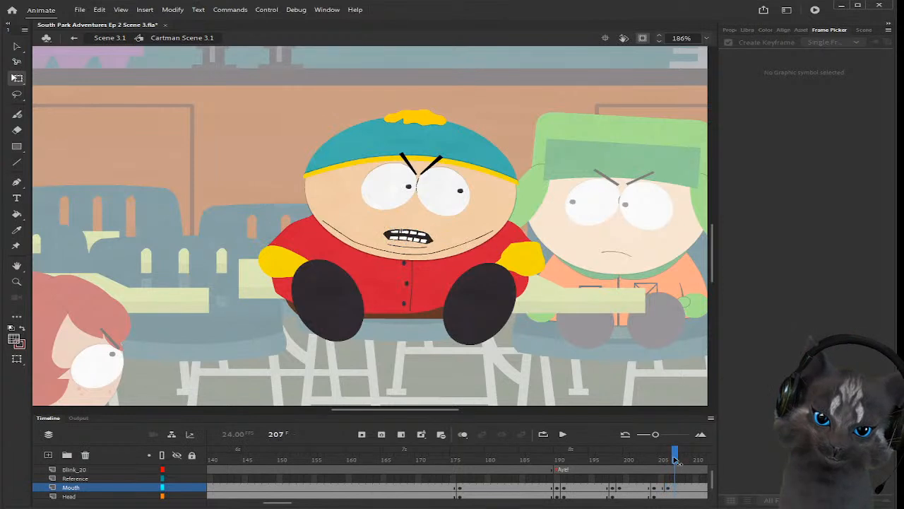
left_click(752, 71)
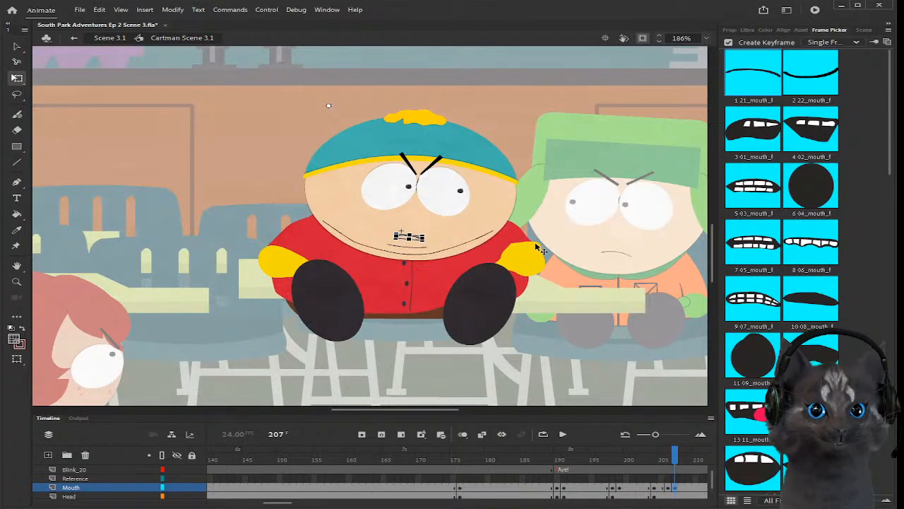
left_click(576, 165)
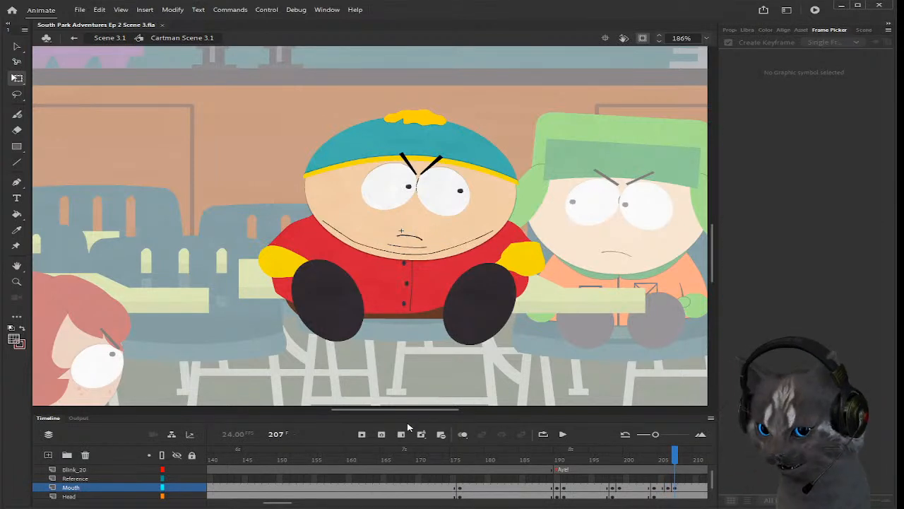
Step: Check the audio track around frame 208 and switch Cartman's mouth to the round shape 09_mouth_f there
scroll(407, 477, "up", 1)
scroll(406, 478, "down", 2)
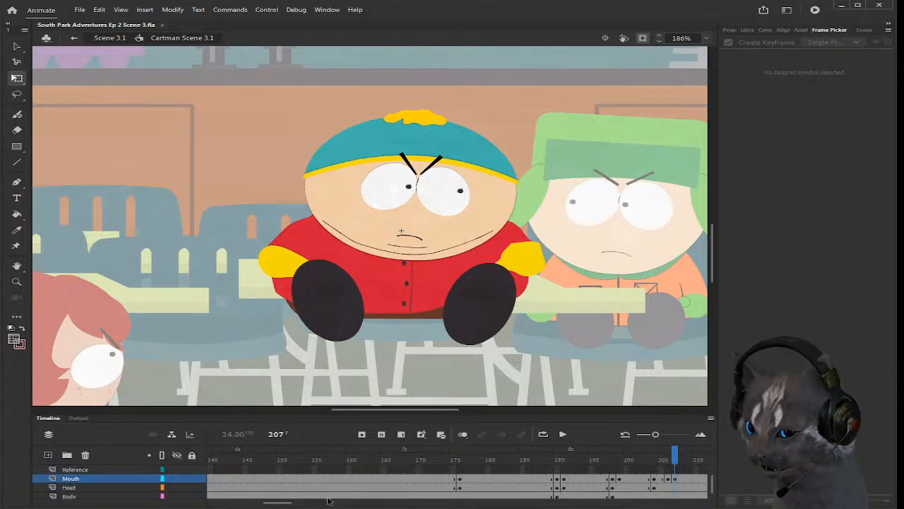
left_click_drag(287, 502, 306, 503)
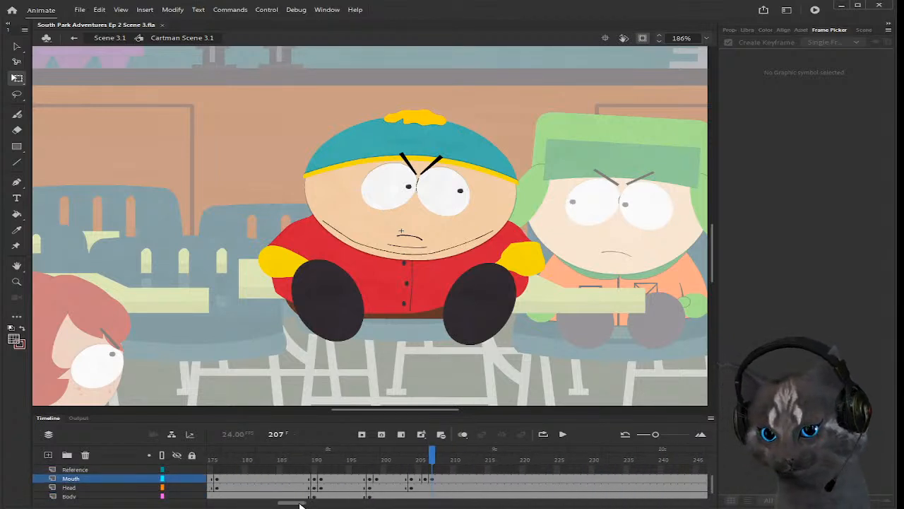
left_click(419, 461)
mouse_move(420, 461)
left_mouse_down()
mouse_move(447, 466)
mouse_move(404, 465)
mouse_move(442, 470)
left_mouse_up()
scroll(442, 478, "up", 2)
scroll(442, 478, "down", 2)
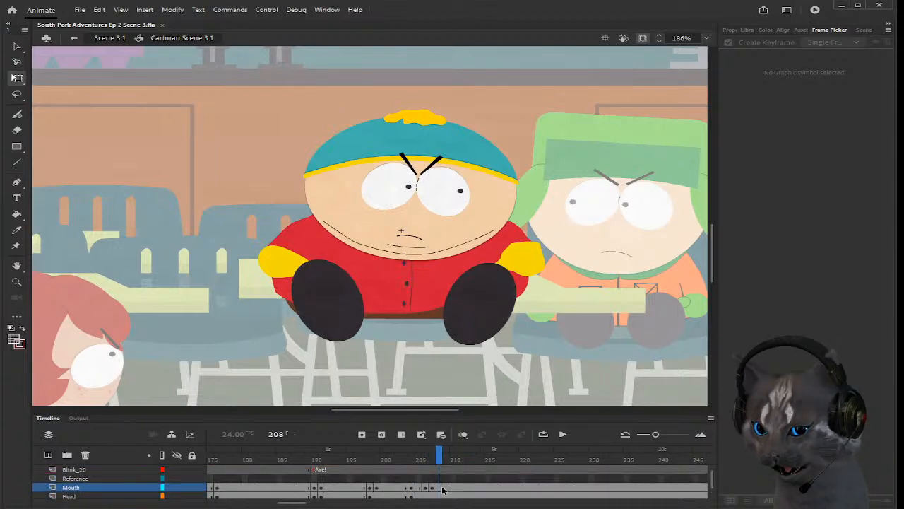
left_click(441, 487)
left_click(761, 368)
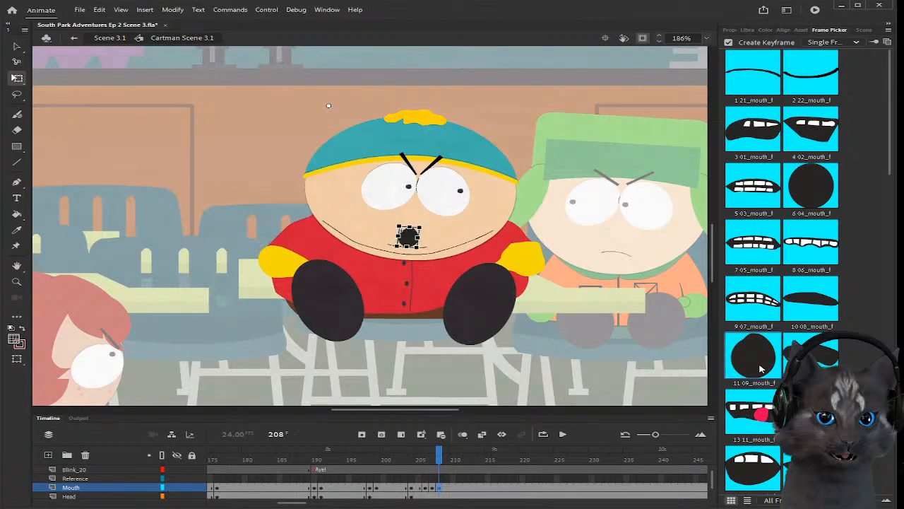
left_click(538, 323)
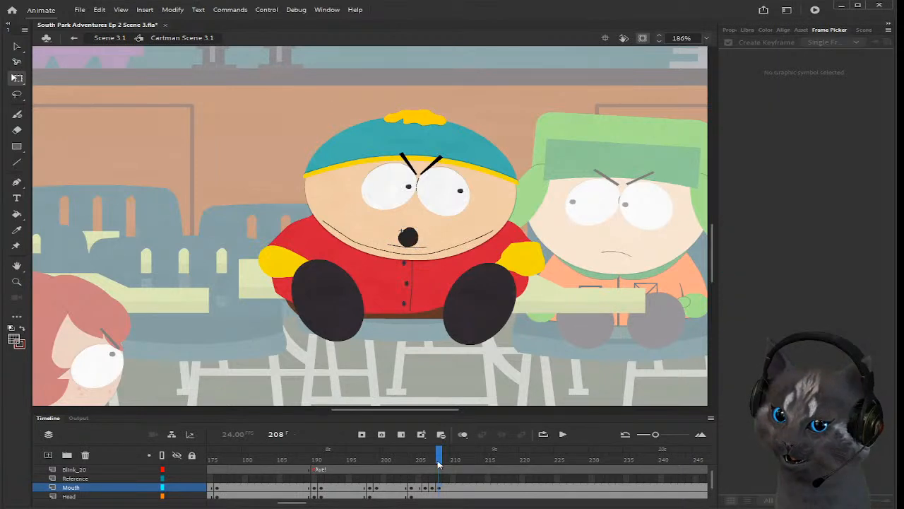
Step: Insert a keyframe on the Head layer at frame 208 and rotate Cartman's head counter-clockwise
mouse_move(439, 463)
left_mouse_down()
mouse_move(429, 463)
mouse_move(439, 462)
left_mouse_up()
scroll(441, 481, "down", 1)
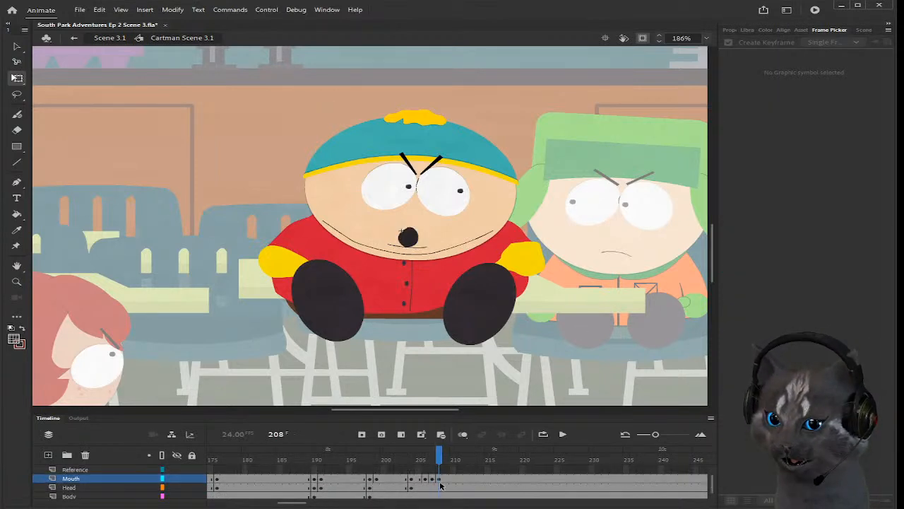
left_click(442, 487)
left_click(362, 434)
left_click(439, 488)
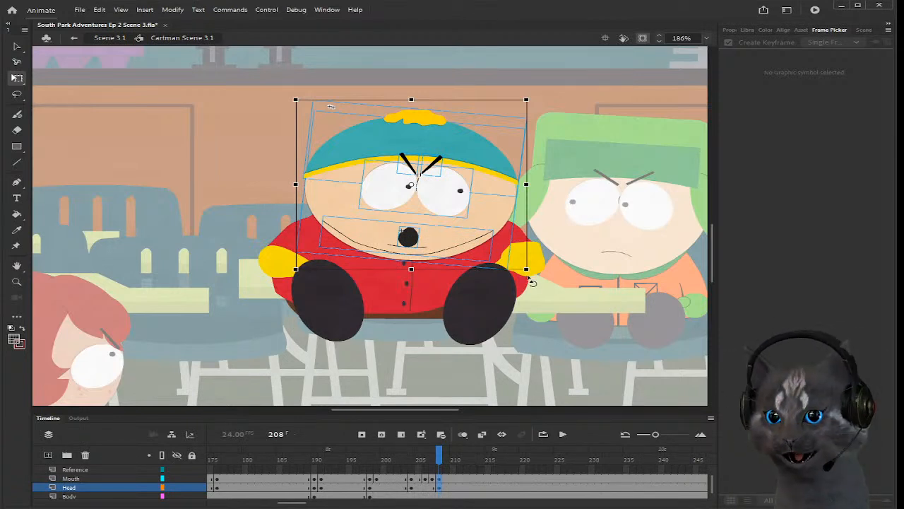
left_click_drag(532, 281, 541, 263)
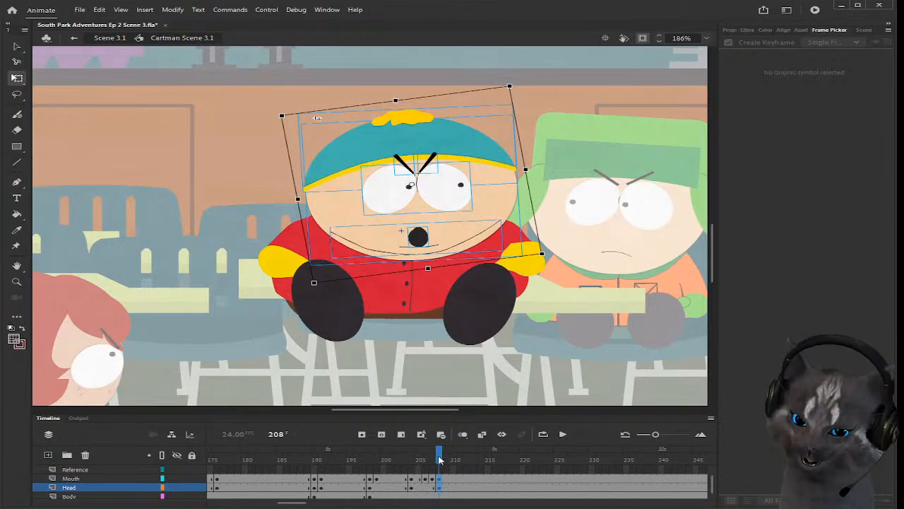
Step: Switch Cartman's mouth to the open shape with upper teeth and a tongue at frame 210 with a new Mouth keyframe
mouse_move(439, 460)
left_mouse_down()
mouse_move(424, 459)
mouse_move(446, 459)
left_mouse_up()
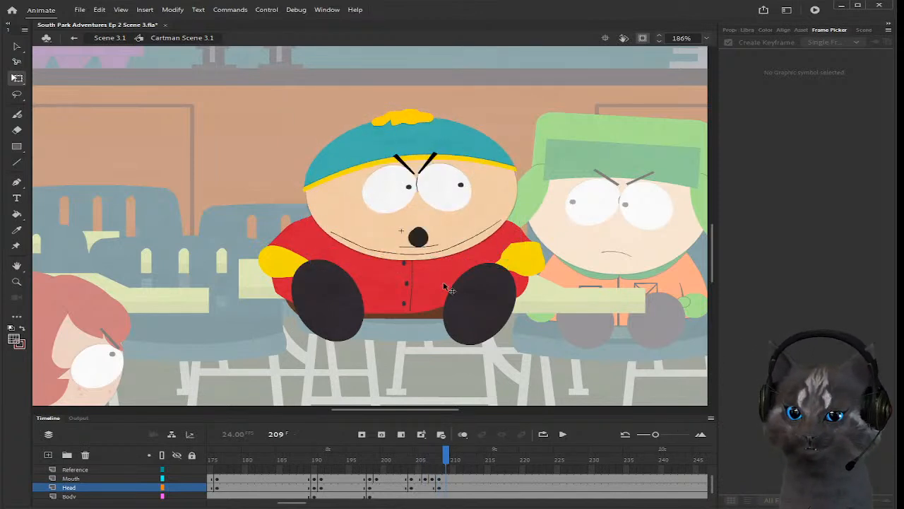
left_click(453, 459)
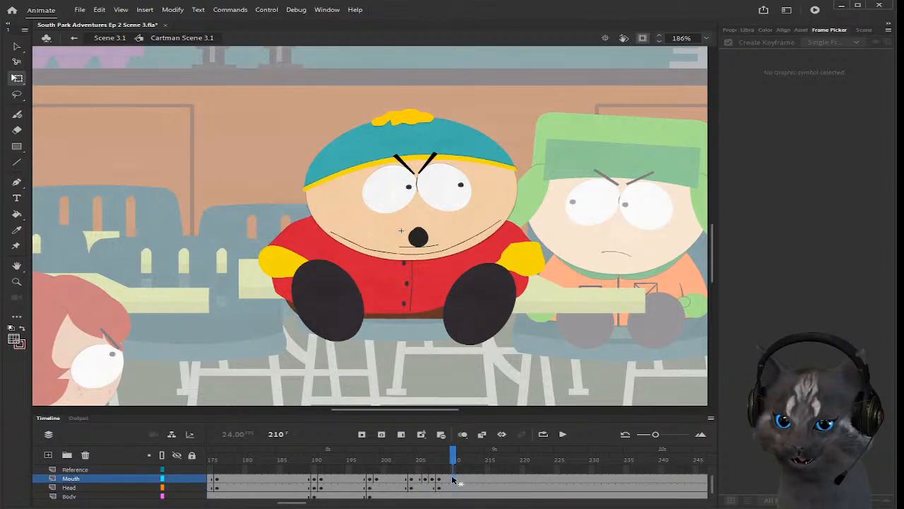
left_click(452, 479)
left_click(767, 436)
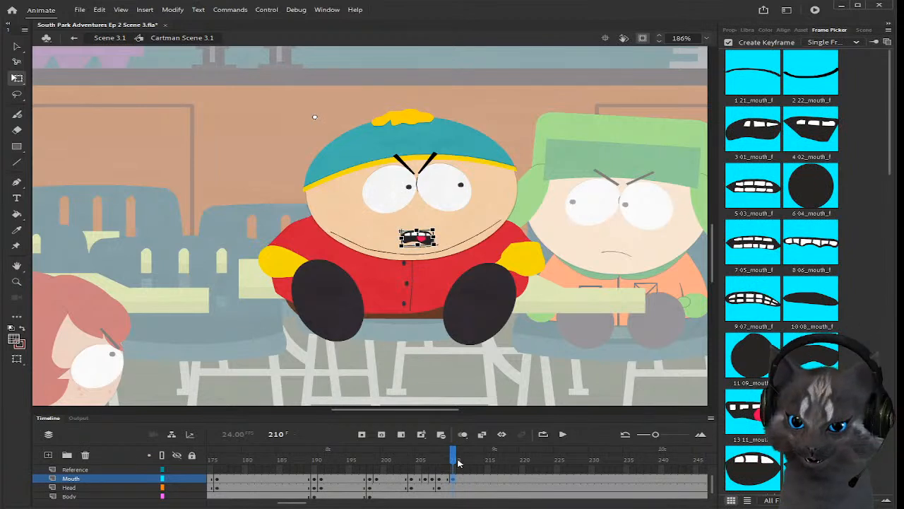
Step: Check the audio just past frame 210 and switch Cartman's mouth to 11_mouth_f at frame 211 with a new Mouth keyframe
scroll(458, 467, "up", 1)
mouse_move(455, 461)
left_mouse_down()
mouse_move(405, 461)
mouse_move(466, 468)
left_mouse_up()
scroll(466, 468, "down", 1)
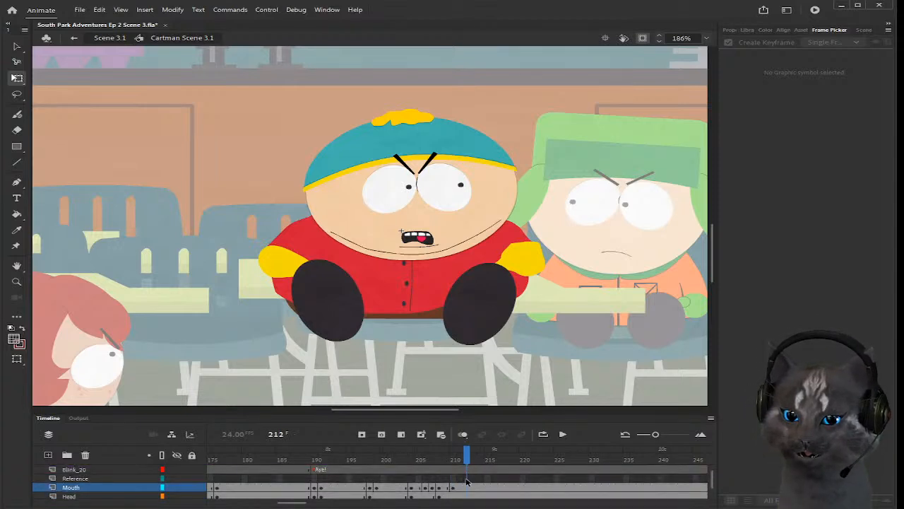
left_click(463, 465)
left_click_drag(461, 464, 460, 464)
left_click(459, 487)
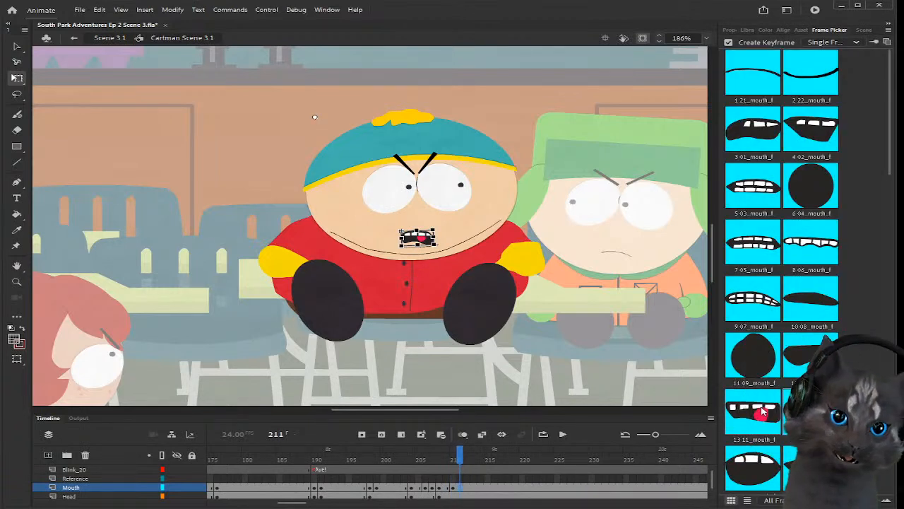
left_click(765, 411)
Step: Switch Cartman's mouth to the clenched-teeth shape 05_mouth_f at frame 212 with a new Mouth keyframe
left_click(466, 459)
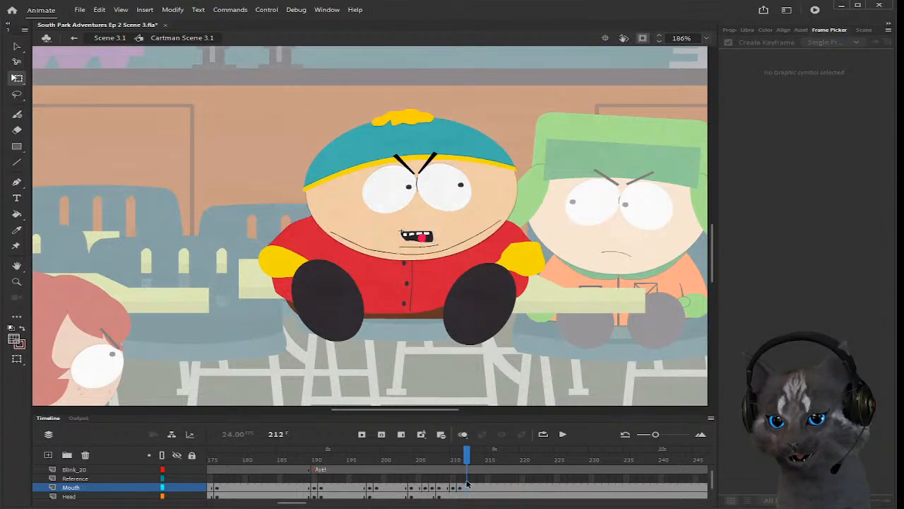
left_click(466, 486)
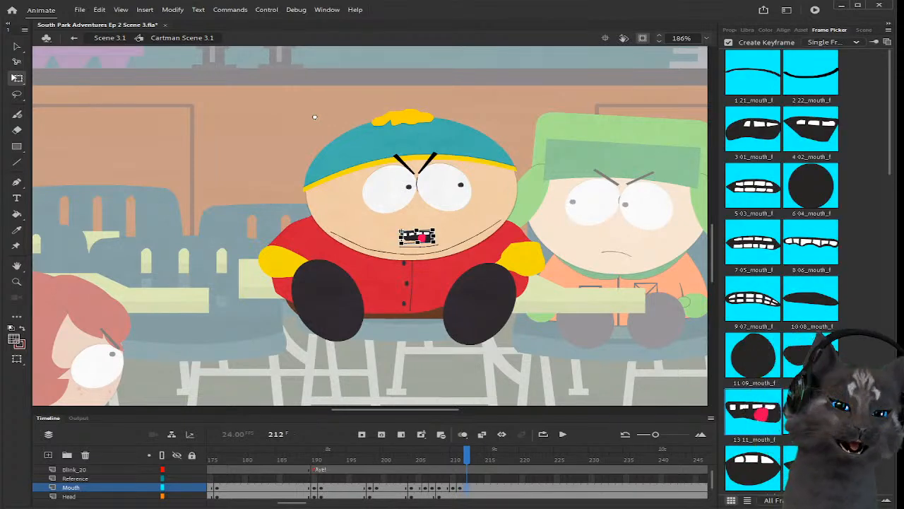
left_click(761, 249)
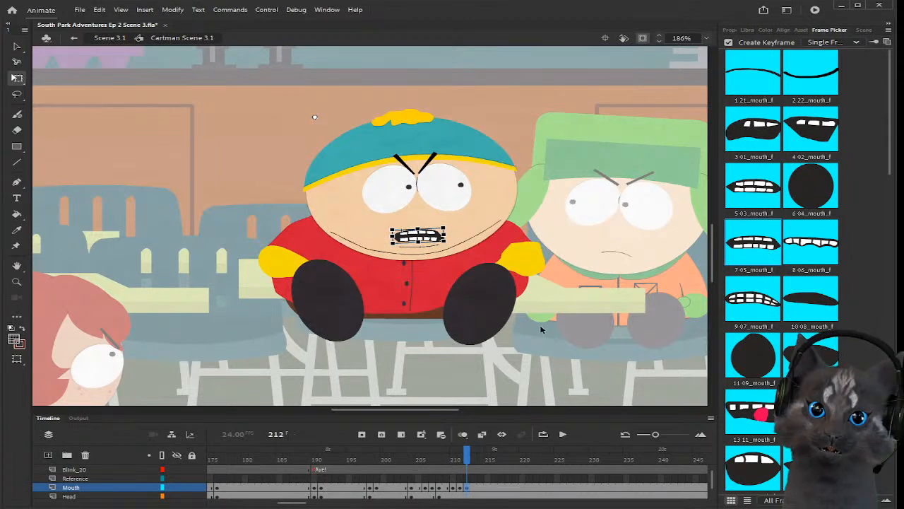
left_click(559, 337)
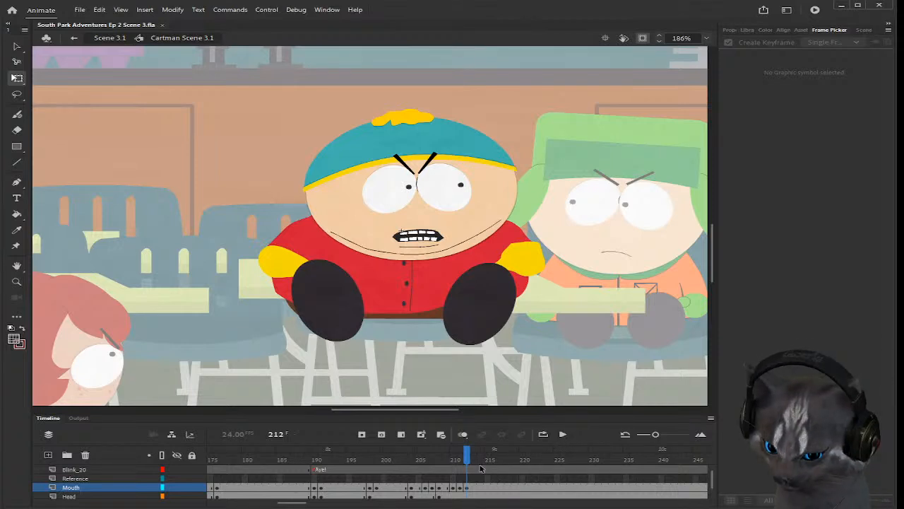
Step: Insert a keyframe on the Head layer at frame 212 and rotate Cartman's head slightly clockwise
mouse_move(462, 458)
left_mouse_down()
mouse_move(453, 457)
mouse_move(466, 456)
left_mouse_up()
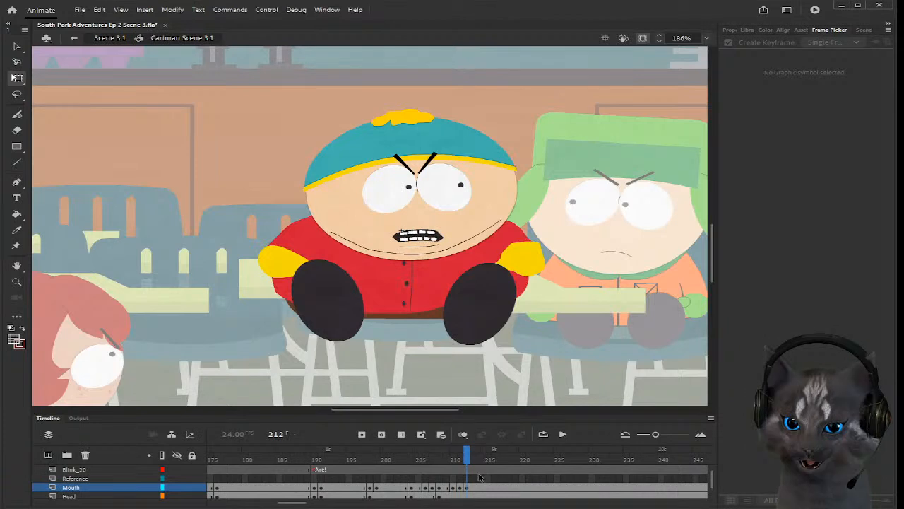
left_click(468, 496)
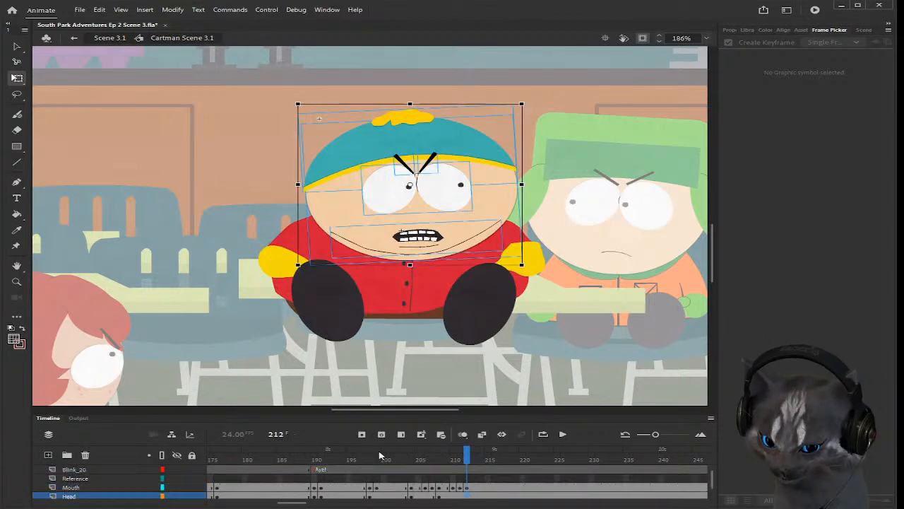
left_click(361, 434)
left_click(468, 491)
left_click(467, 492)
left_click_drag(528, 105, 537, 121)
left_click(556, 129)
Step: Check the audio track from frame 212 to 215 and switch Cartman's mouth to 10_mouth_f at frame 215 with a new Mouth keyframe
left_click_drag(467, 458, 468, 459)
scroll(477, 470, "up", 1)
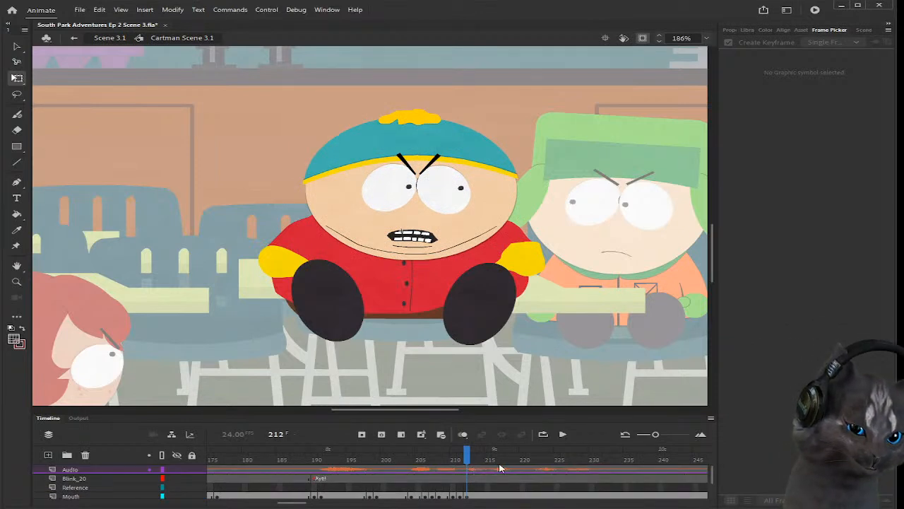
scroll(499, 469, "down", 2)
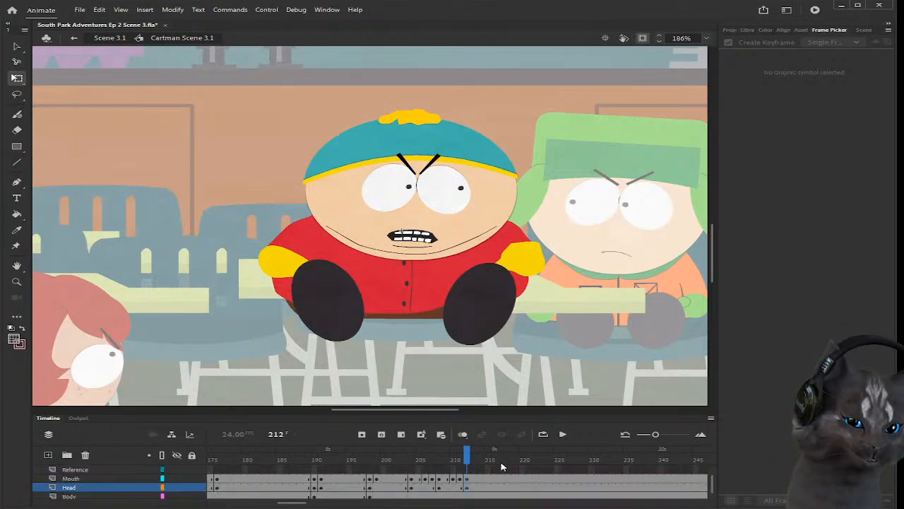
scroll(503, 466, "up", 1)
mouse_move(466, 457)
left_mouse_down()
mouse_move(455, 458)
mouse_move(477, 461)
left_mouse_up()
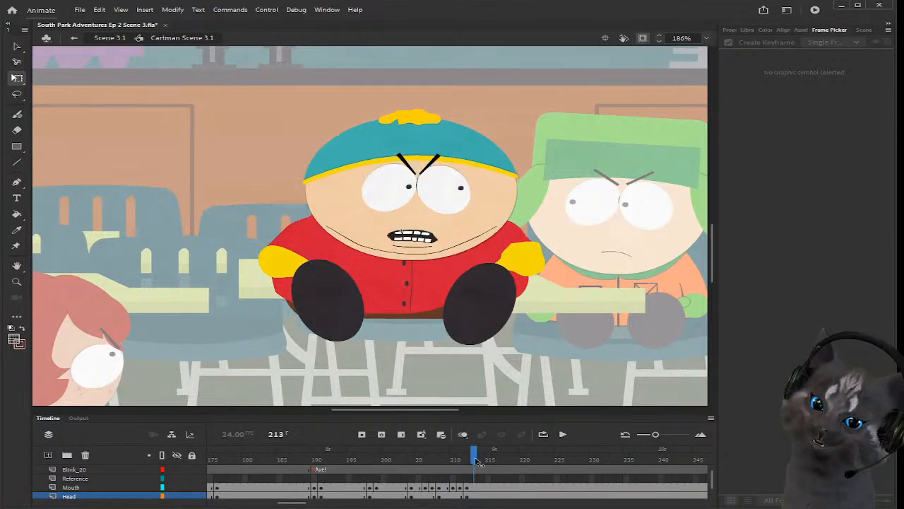
scroll(480, 468, "up", 1)
left_click(486, 459)
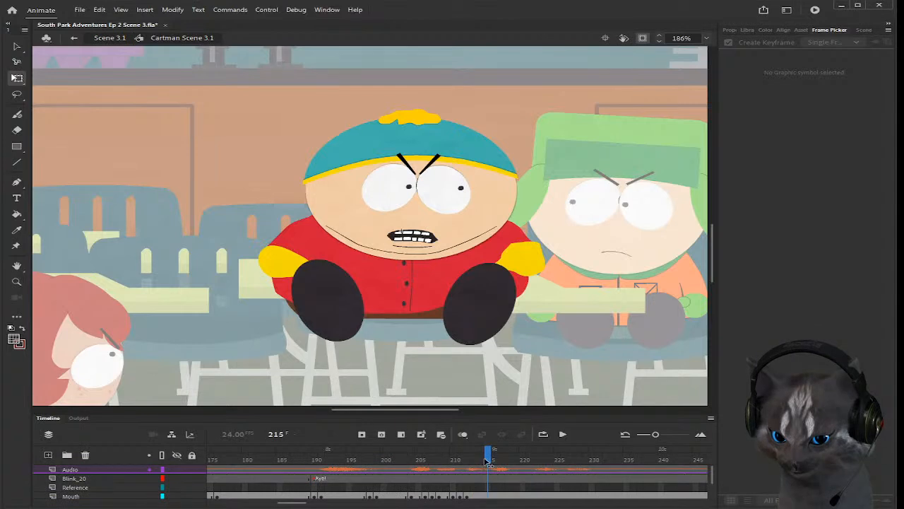
left_click(484, 460)
left_click(487, 459)
scroll(488, 480, "down", 1)
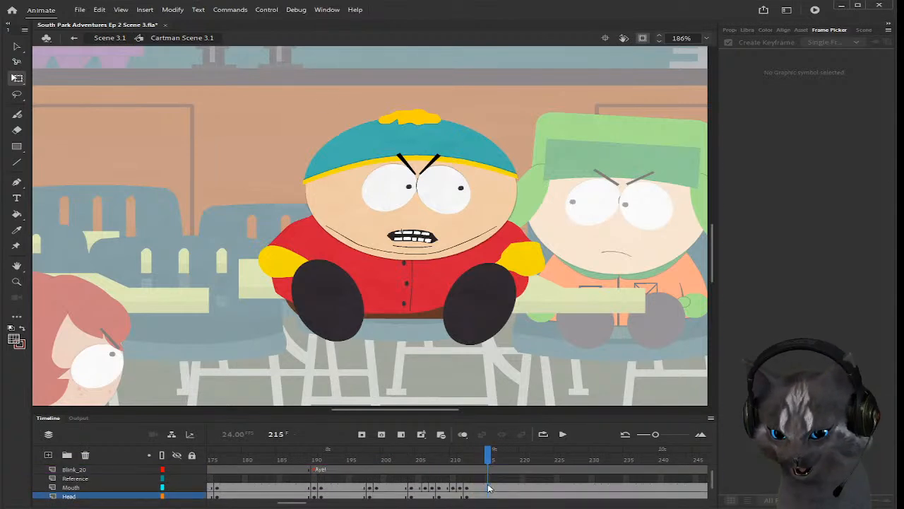
left_click(488, 487)
left_click(806, 348)
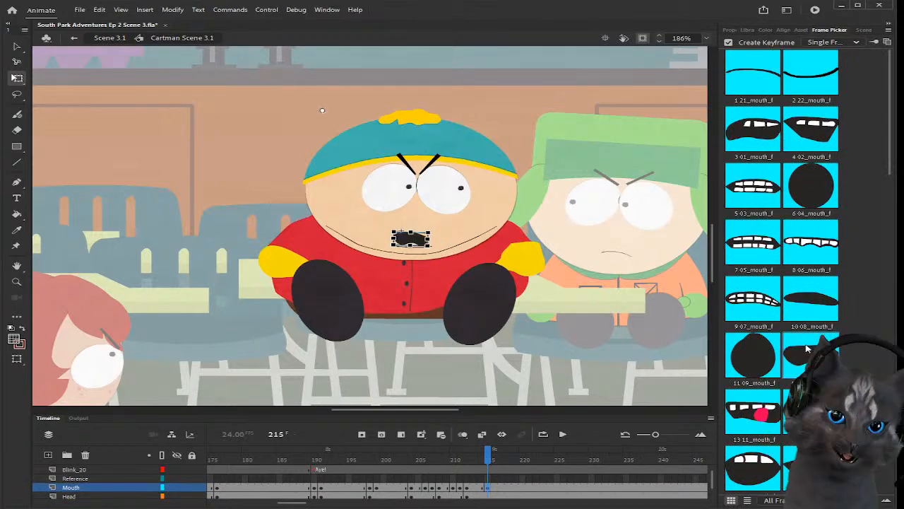
Step: Insert a keyframe on the Head layer at frame 215 and rotate Cartman's head slightly counter-clockwise
mouse_move(488, 461)
left_mouse_down()
mouse_move(464, 460)
mouse_move(497, 461)
mouse_move(487, 460)
left_mouse_up()
scroll(491, 482, "down", 1)
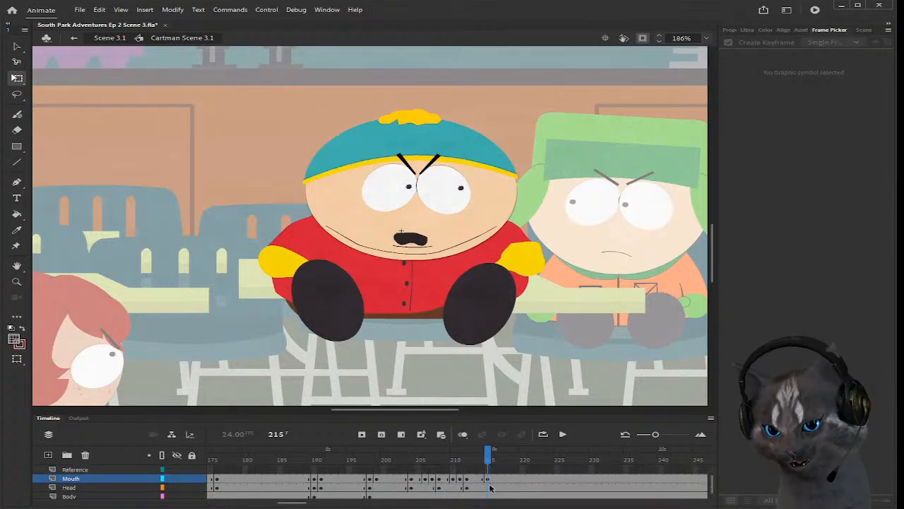
left_click(491, 486)
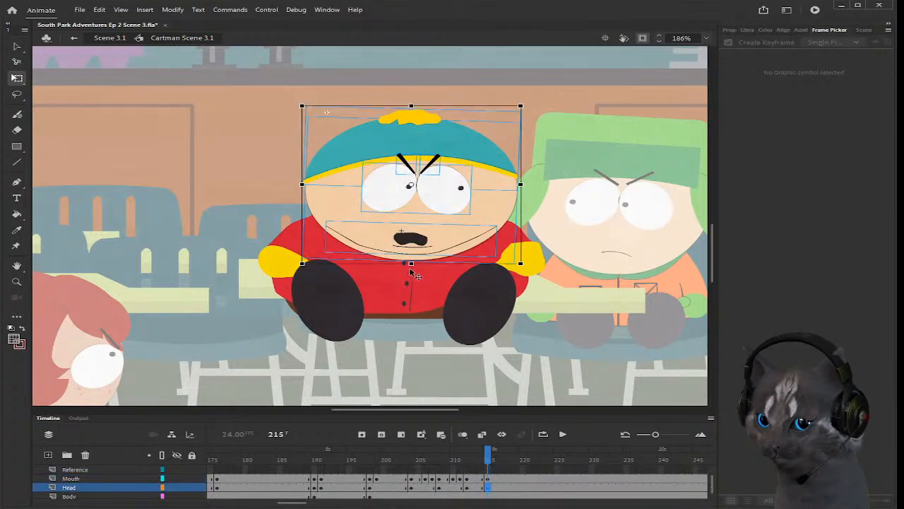
left_click_drag(533, 272, 532, 263)
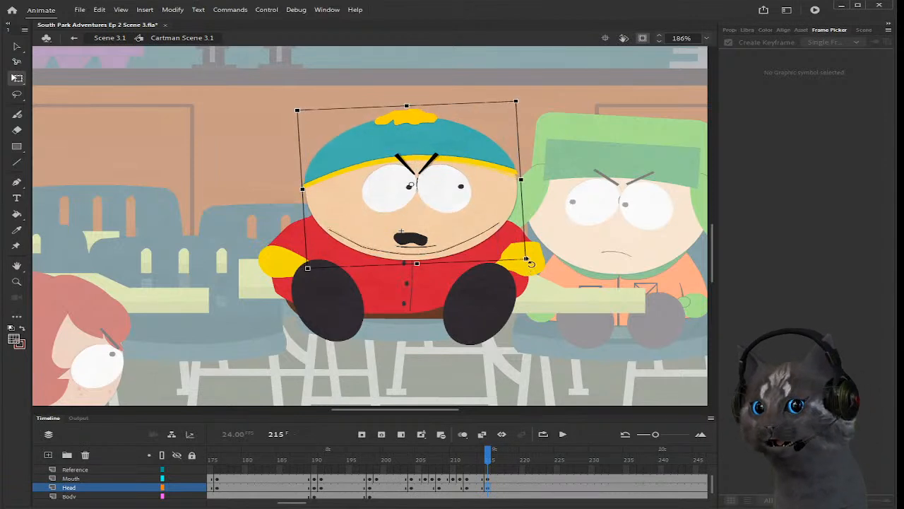
key("ctrl+z")
left_click_drag(488, 479, 489, 488)
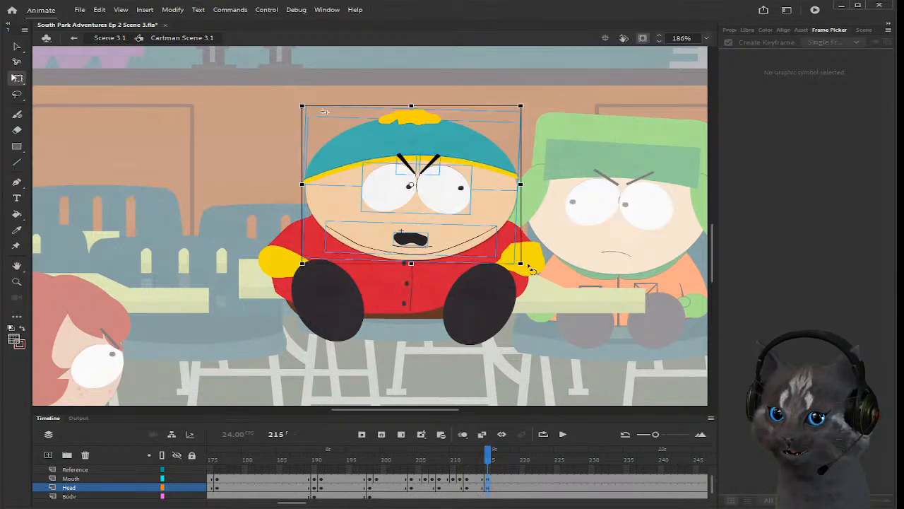
left_click_drag(531, 269, 532, 258)
left_click(593, 236)
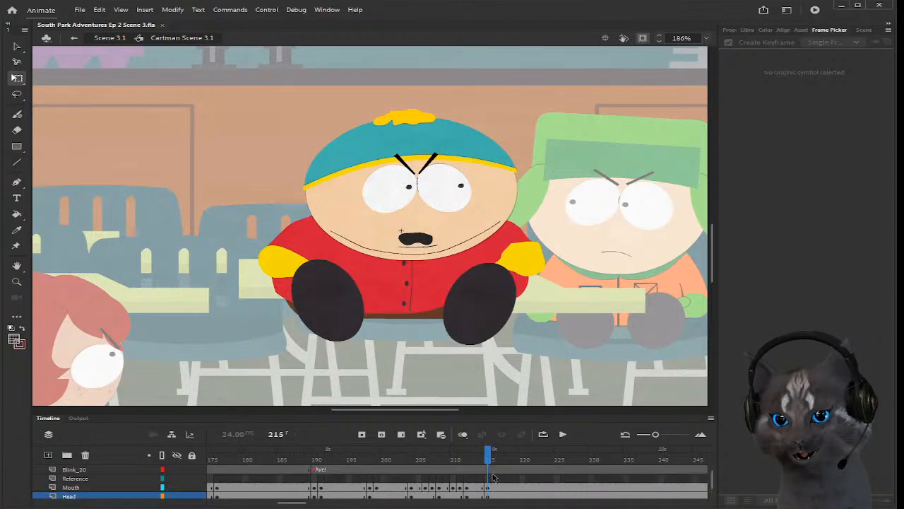
left_click(424, 242)
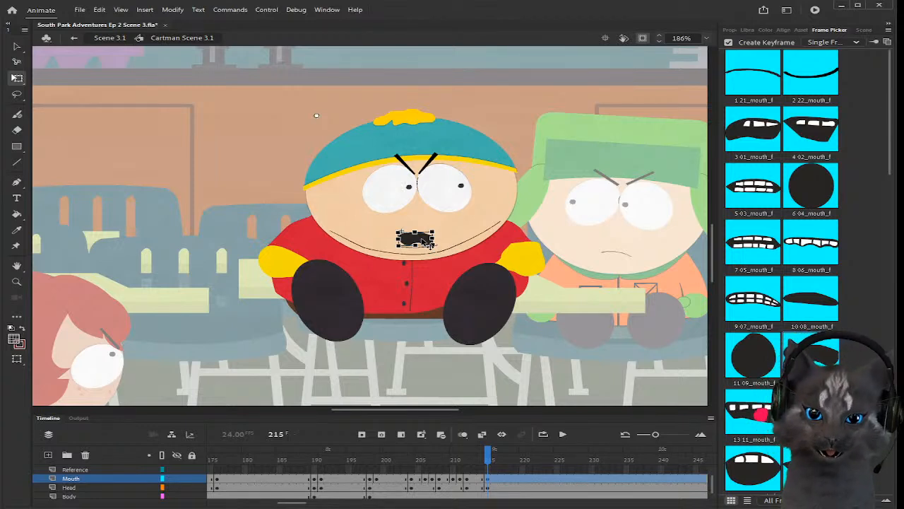
left_click(499, 480)
left_click(503, 489)
left_click(506, 480)
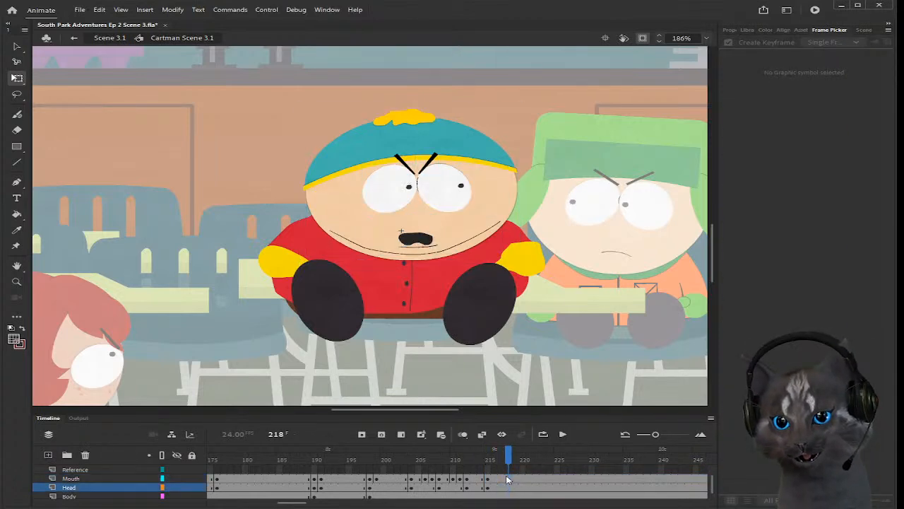
left_click(505, 488)
left_click(505, 488)
left_click(498, 480)
left_click(500, 487)
Step: Check the audio track up to frame 219 and switch Cartman's mouth to the upper-teeth shape 06_mouth_f there with a new Mouth keyframe
left_click(492, 460)
left_click(503, 459)
scroll(504, 459, "up", 2)
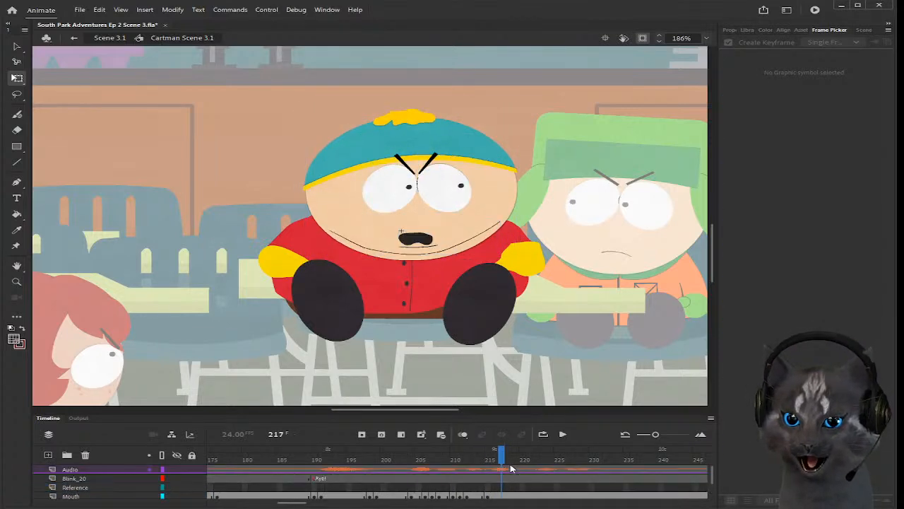
left_click_drag(504, 457, 514, 458)
scroll(515, 474, "down", 1)
left_click(518, 489)
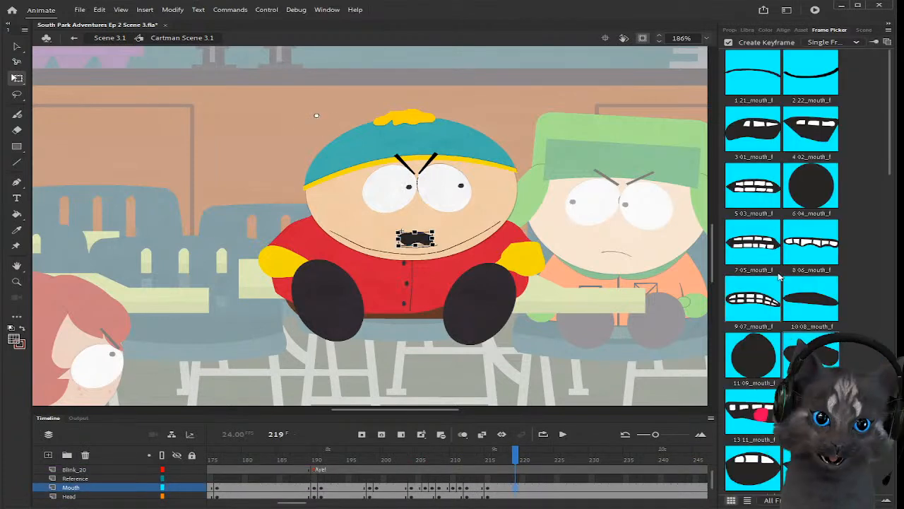
left_click(810, 243)
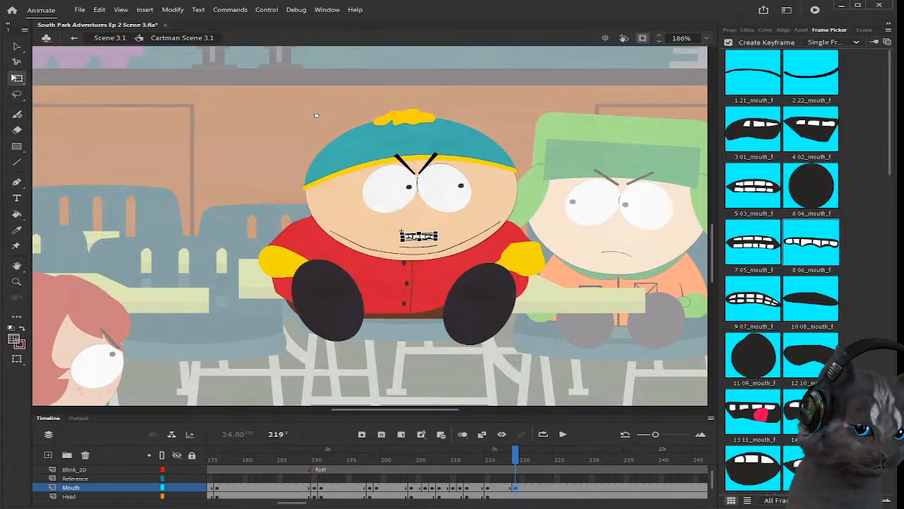
Step: Review Cartman's mouth shapes on the Mouth layer between frames 213 and 219
left_click(517, 468)
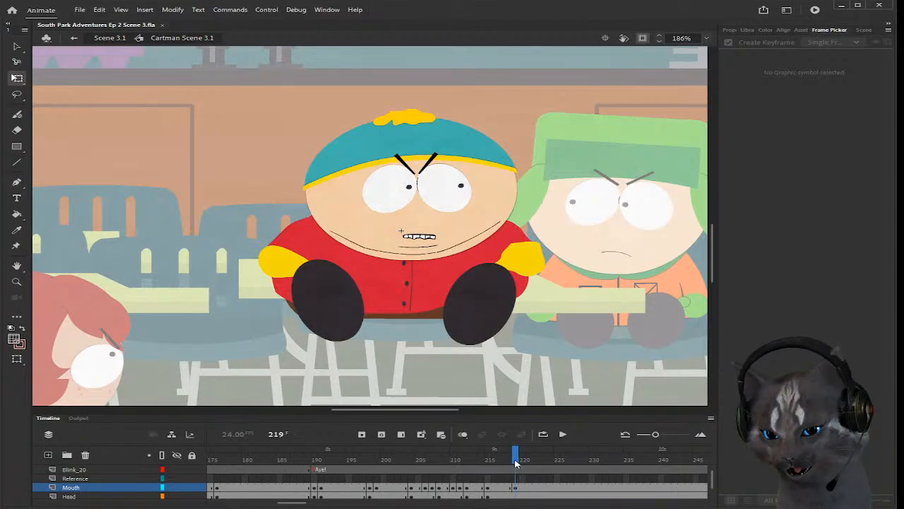
left_click(512, 461)
left_click(516, 461)
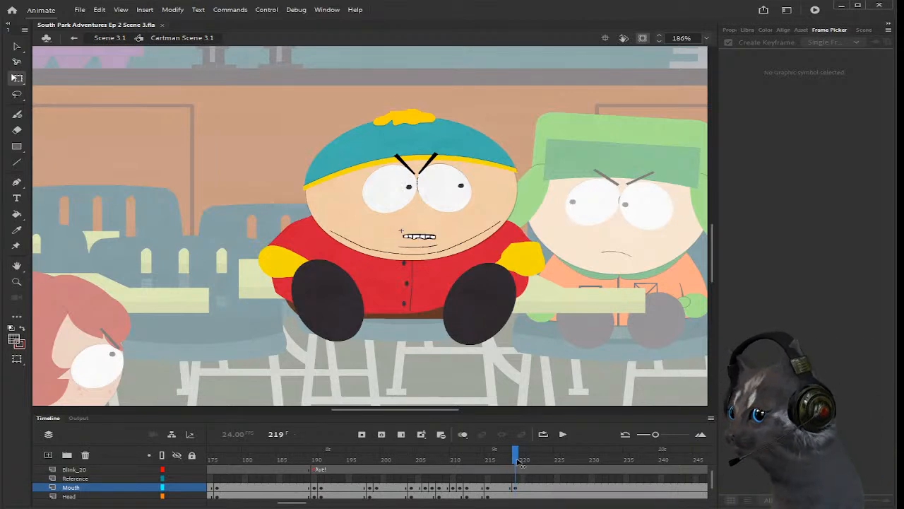
scroll(518, 477, "down", 1)
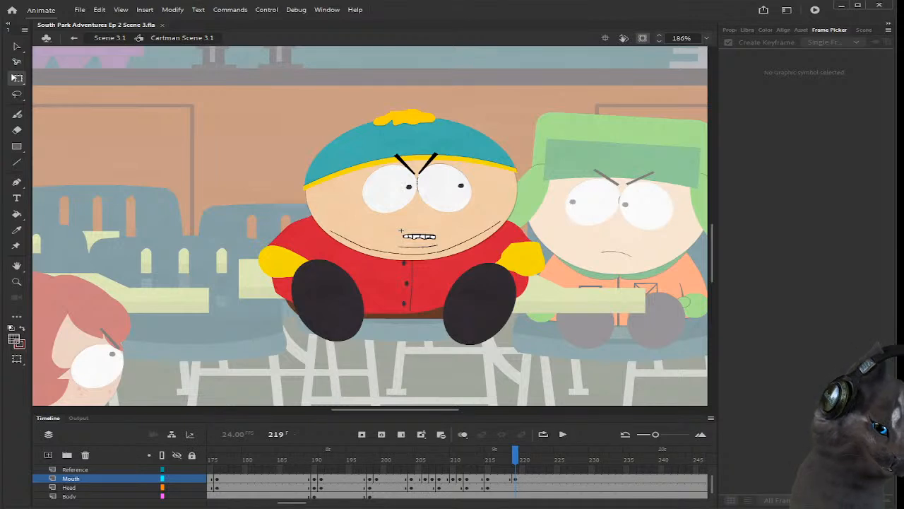
left_click_drag(514, 461, 516, 460)
left_click(476, 484)
left_click(482, 479)
left_click(495, 478)
left_click(515, 479)
Step: Check the audio track past frame 219 and switch Cartman's mouth to 03_mouth_f at frame 221 with a new Mouth keyframe
scroll(525, 483, "up", 1)
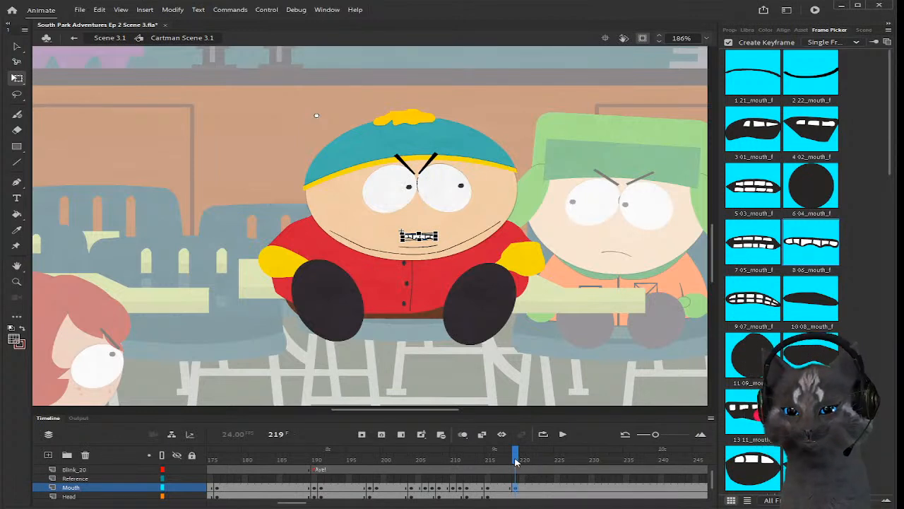
scroll(521, 487, "up", 1)
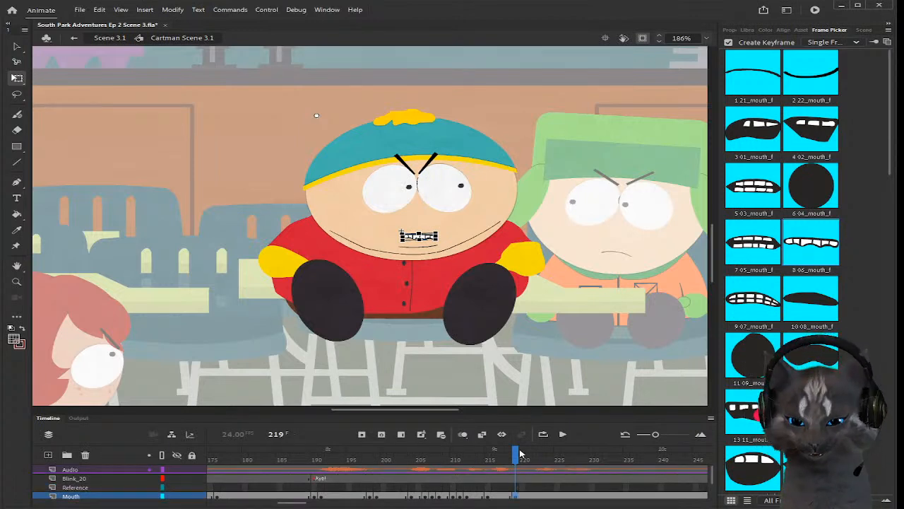
mouse_move(519, 454)
left_mouse_down()
mouse_move(509, 454)
mouse_move(533, 455)
left_mouse_up()
scroll(529, 470, "down", 1)
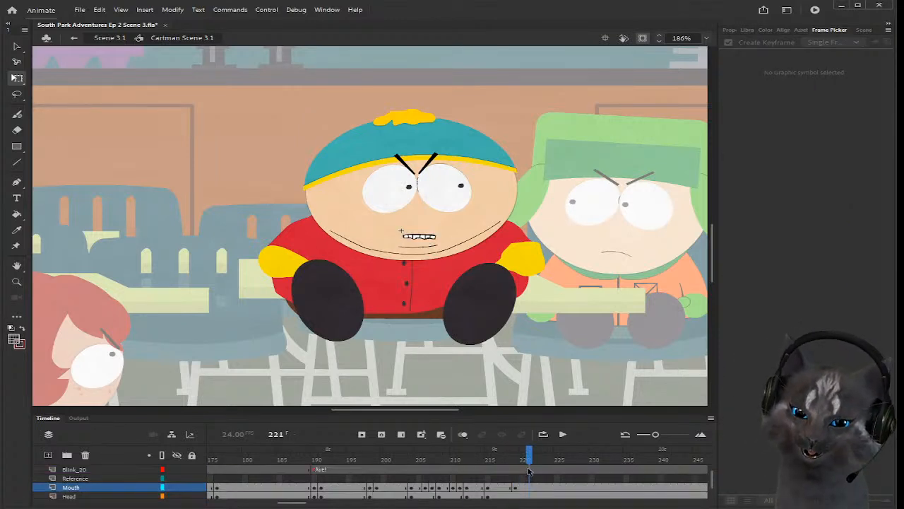
left_click(527, 487)
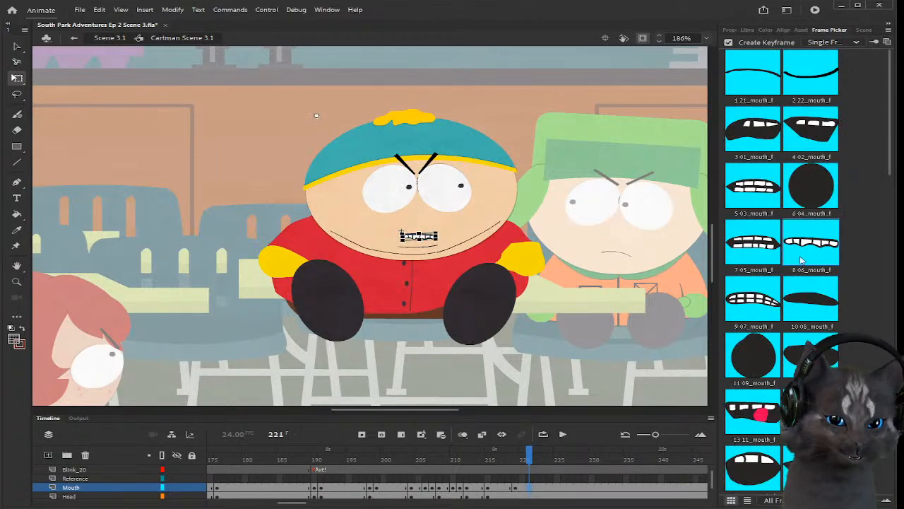
left_click(775, 201)
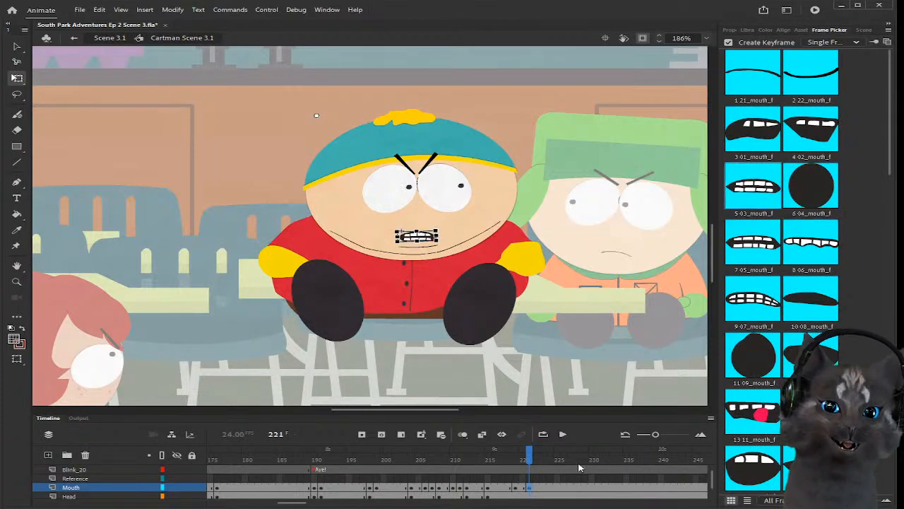
Step: Check the audio track at frame 222 and switch Cartman's mouth to 05_mouth_f there with a new Mouth keyframe
left_click(537, 459)
scroll(538, 466, "up", 1)
scroll(541, 465, "down", 1)
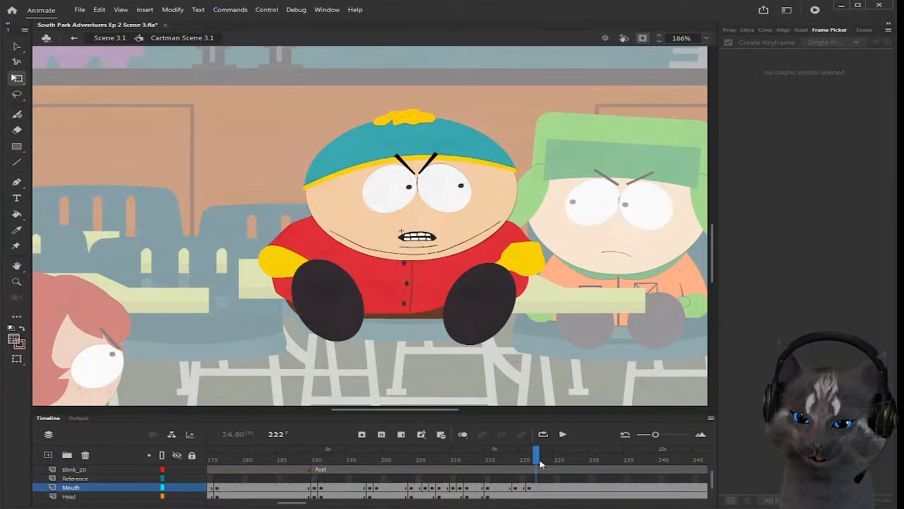
left_click(538, 488)
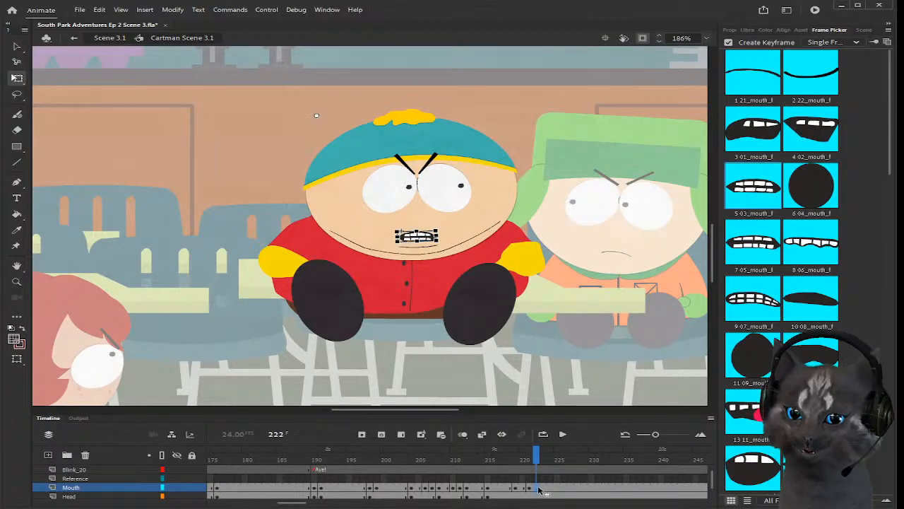
left_click(768, 242)
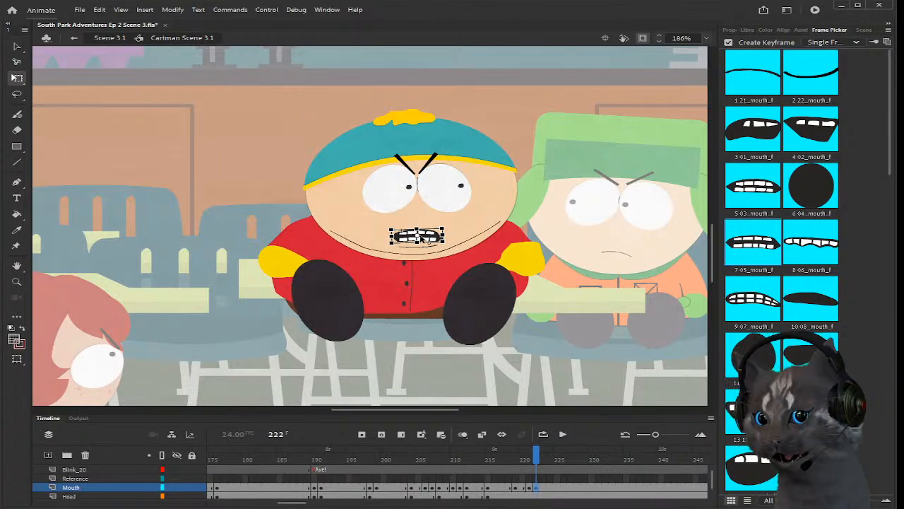
Step: Insert a keyframe on the Head layer at frame 222 and rotate Cartman's head together with the mouth slightly clockwise
left_click(537, 459)
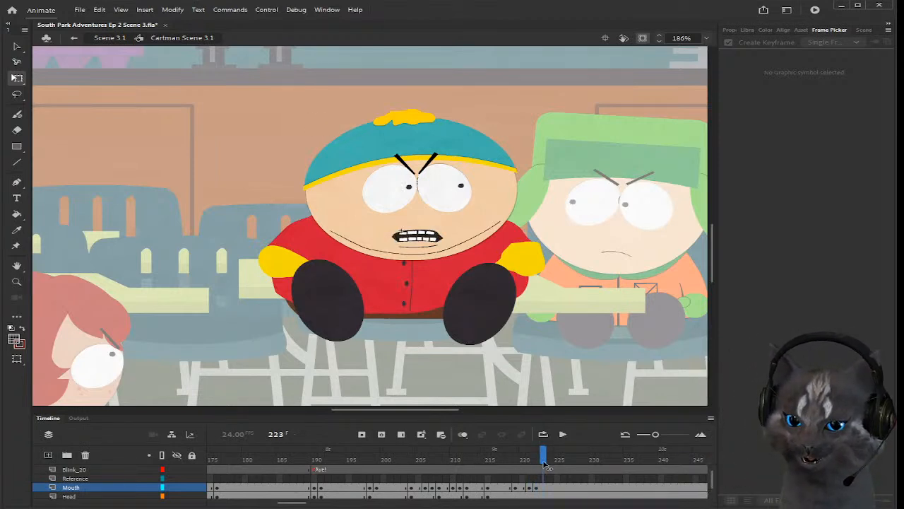
scroll(547, 466, "up", 1)
mouse_move(544, 463)
left_mouse_down()
mouse_move(526, 462)
mouse_move(536, 464)
left_mouse_up()
scroll(537, 466, "down", 2)
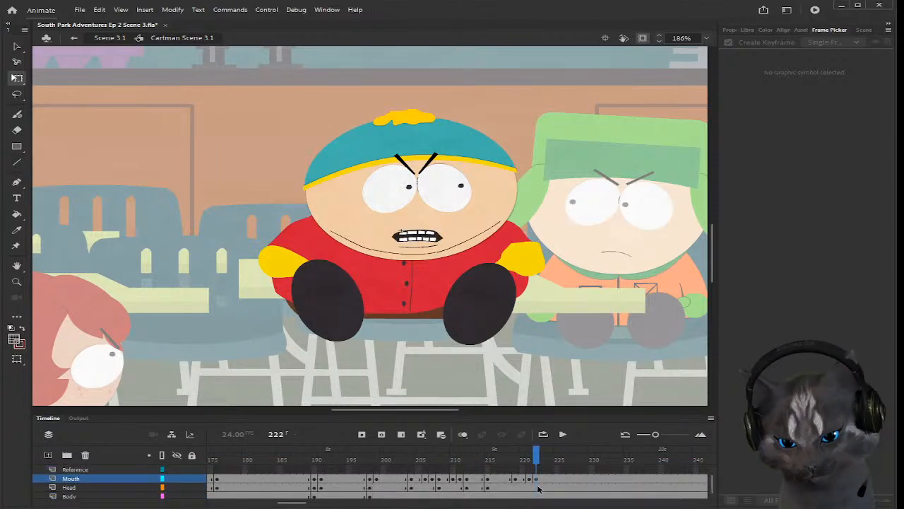
left_click(540, 487)
left_click(362, 435)
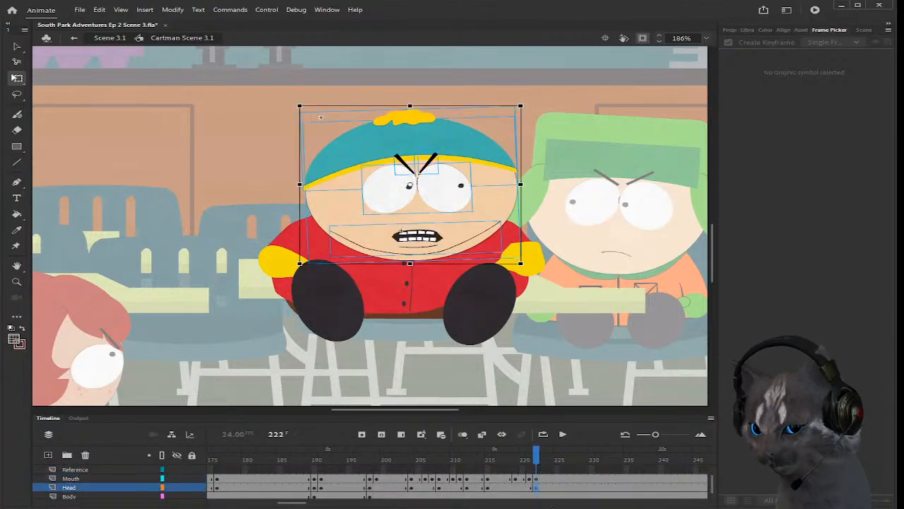
left_click(537, 479, "shift")
left_click_drag(530, 113, 539, 124)
left_click(542, 126)
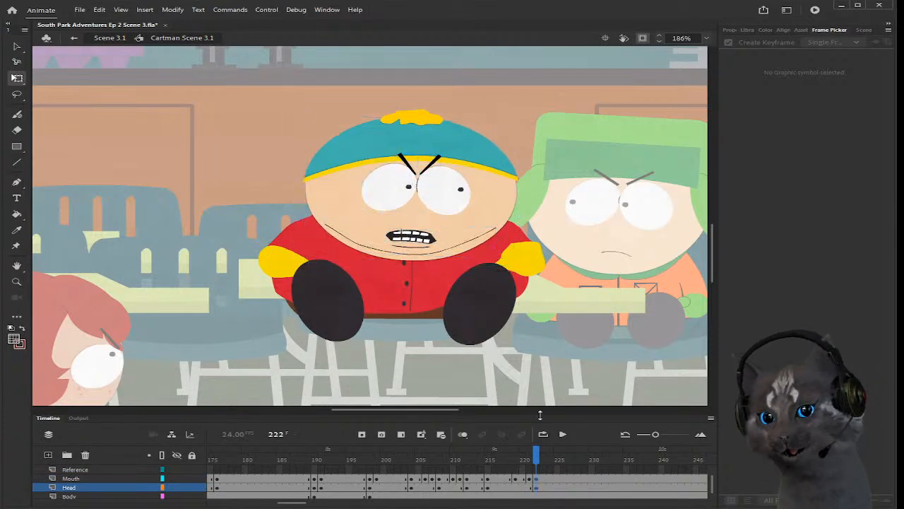
Step: Insert a keyframe on the Head layer at frame 220, two frames before the head turn
left_click(528, 479)
left_click(524, 481)
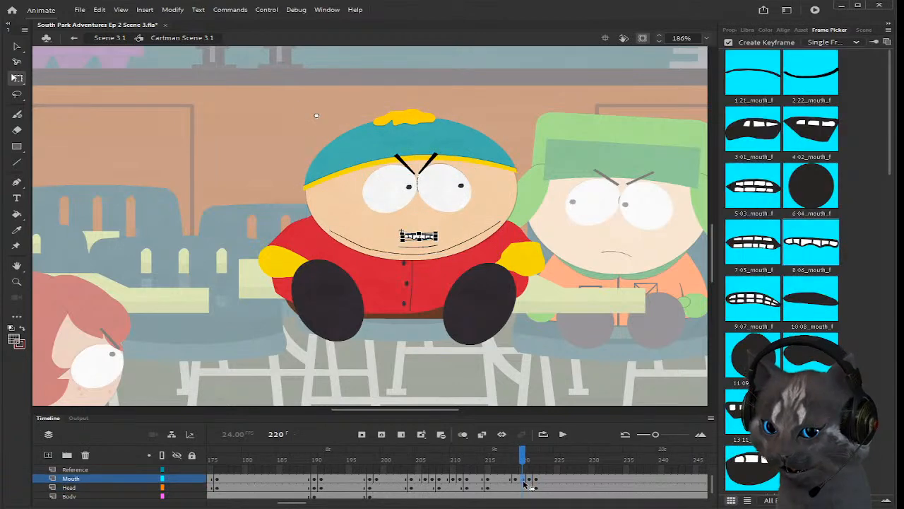
left_click(319, 117)
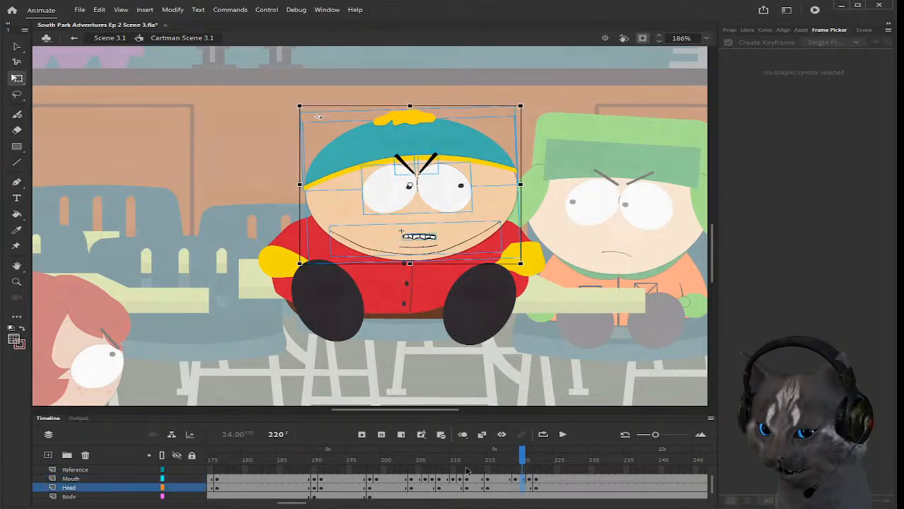
left_click(523, 479)
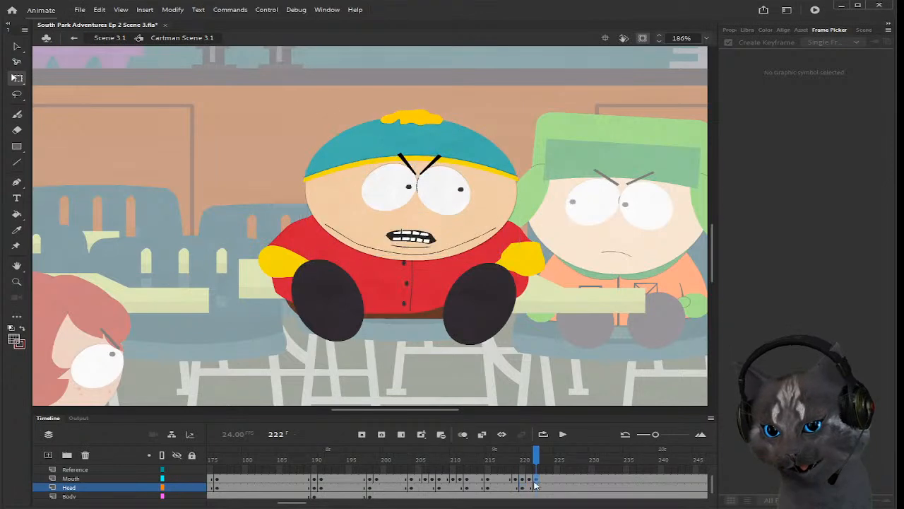
left_click(524, 488)
Step: Switch Cartman's eyes to the blink_f shape at frame 220
left_click(417, 187)
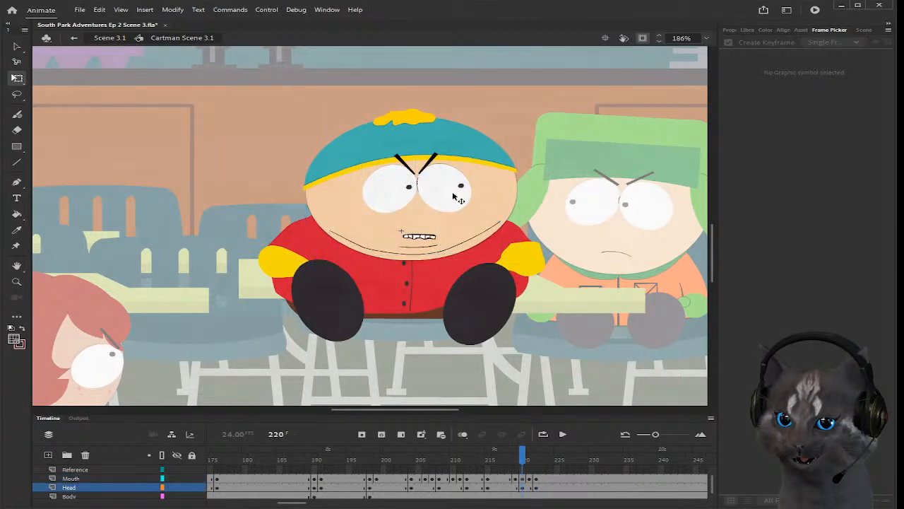
scroll(792, 337, "down", 3)
scroll(790, 341, "down", 4)
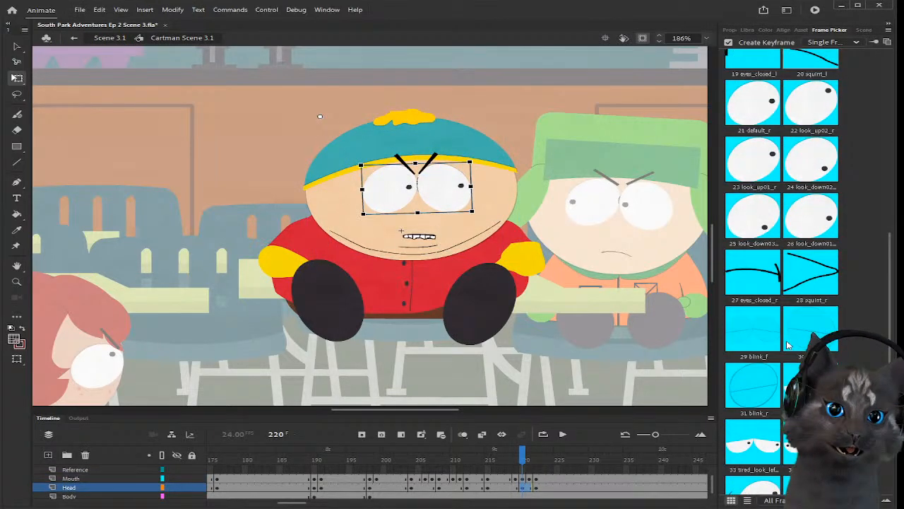
left_click(760, 353)
left_click(565, 316)
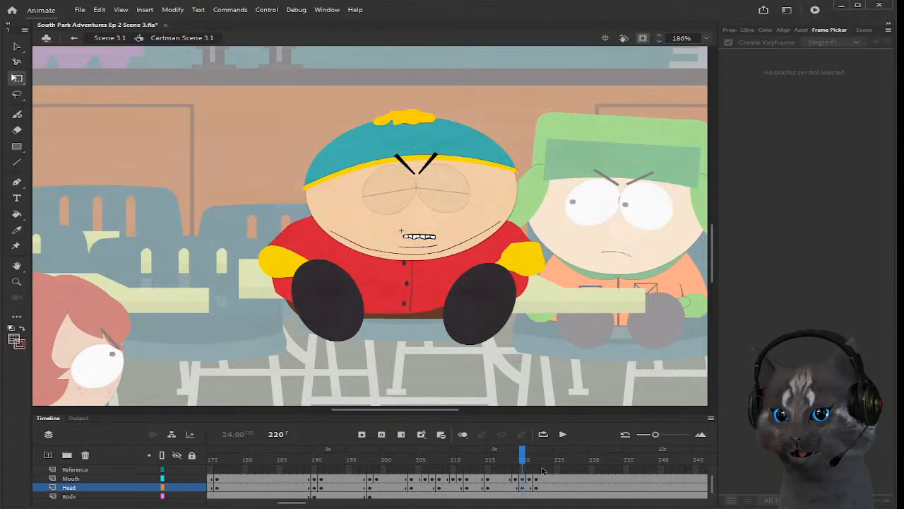
Step: Undo the blink at frame 220 and insert a Head keyframe with open eyes at frame 221
left_click(523, 487)
left_click(529, 488)
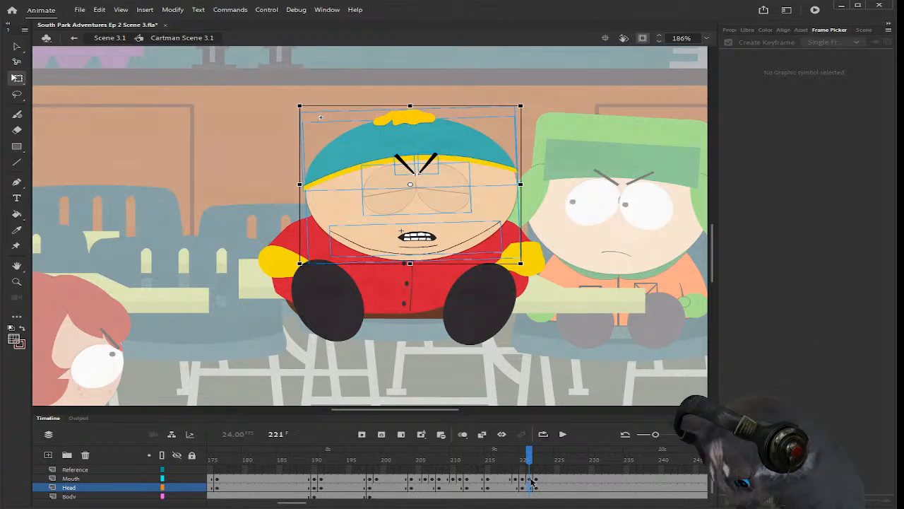
left_click(524, 486)
left_click(531, 486)
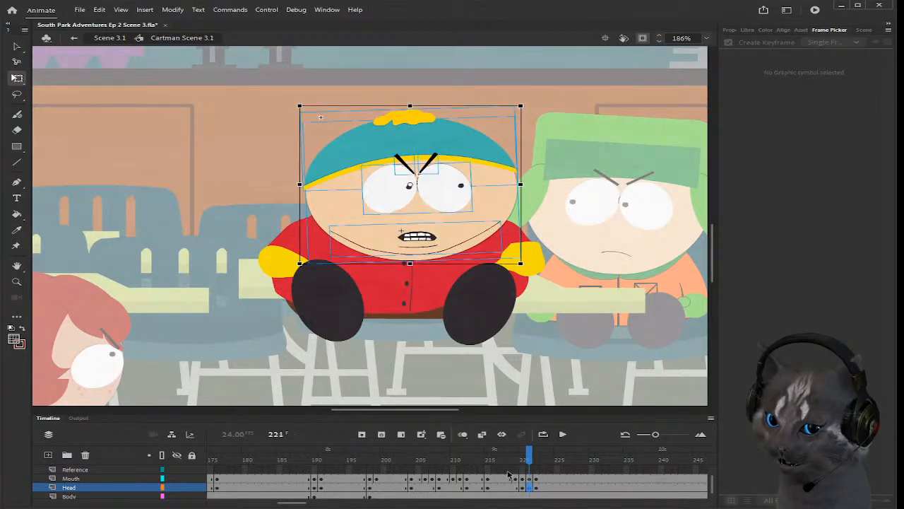
Step: Set Cartman's eyes to blink_f on the Head keyframe at frame 220, check the closed eyes up close and save the file
left_click(523, 486)
left_click(593, 350)
left_click(468, 204)
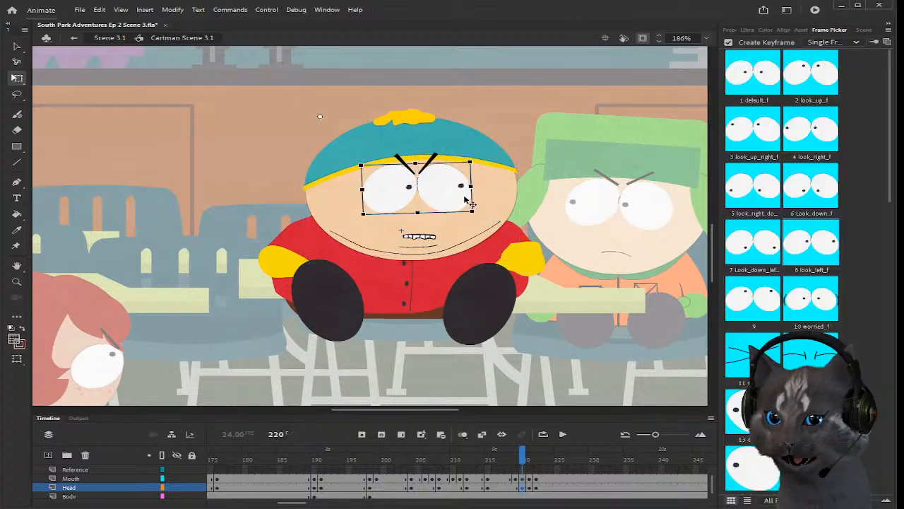
scroll(835, 273, "down", 5)
scroll(790, 360, "down", 3)
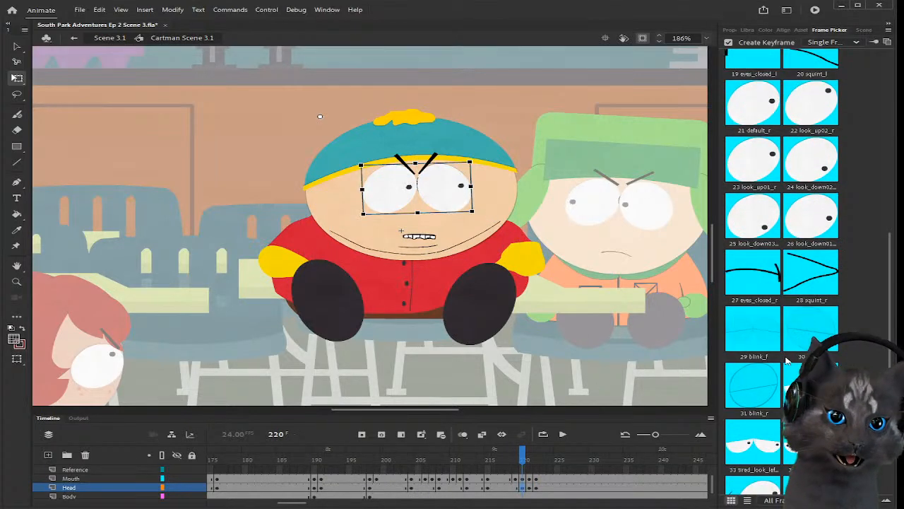
left_click(753, 348)
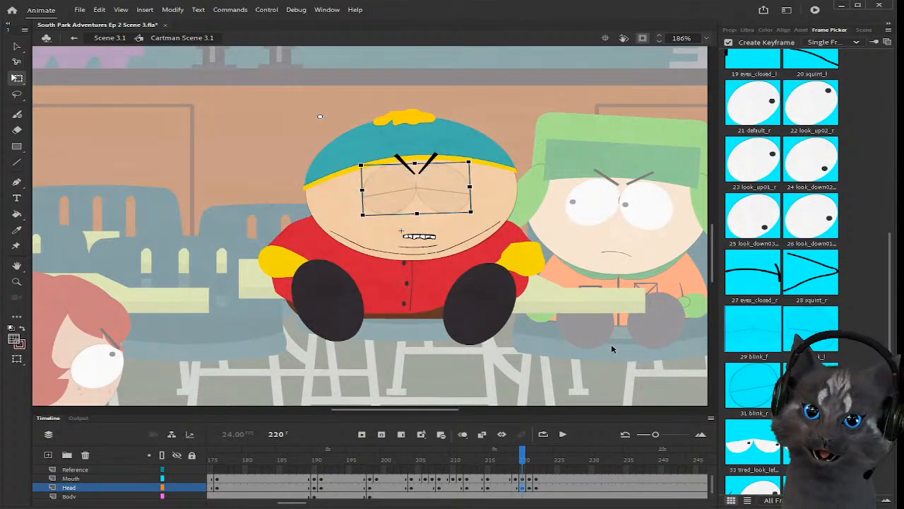
left_click(525, 484)
left_click(419, 202)
scroll(420, 202, "up", 3)
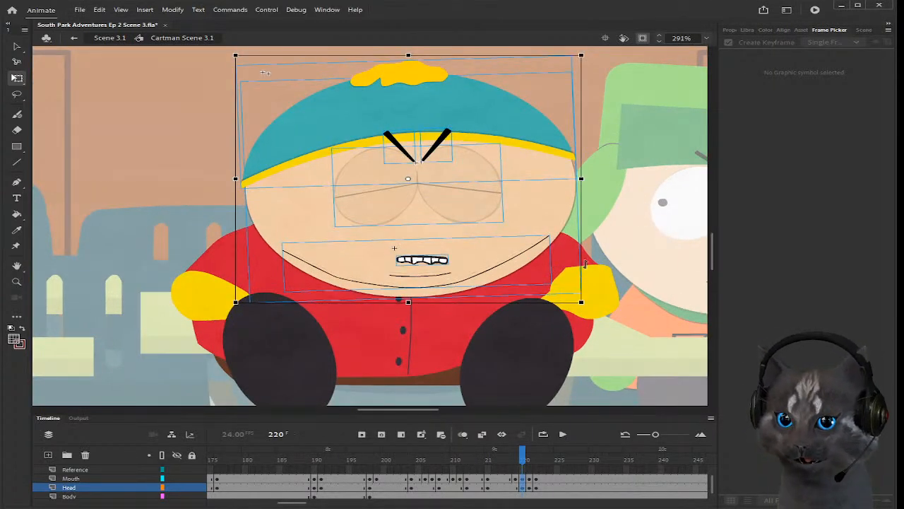
scroll(602, 255, "down", 3)
left_click(604, 253)
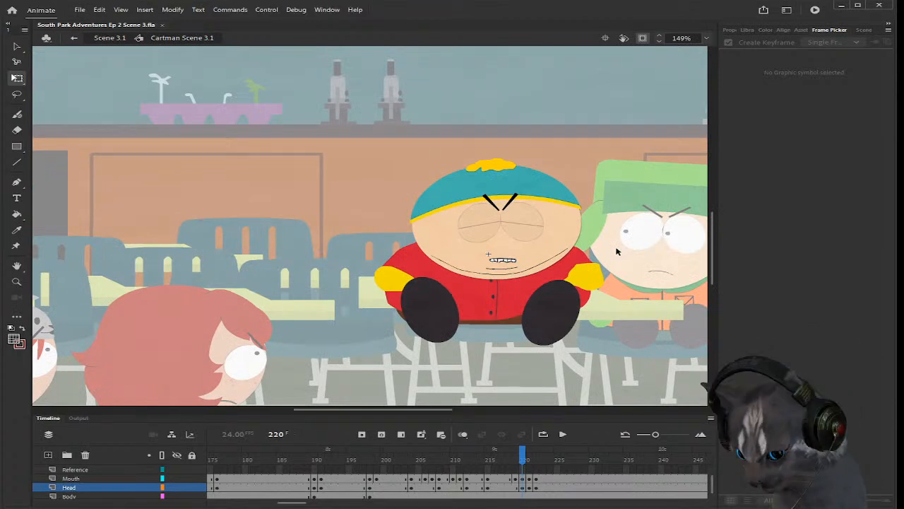
Step: Scrub the audio to frame 225 and switch Cartman's mouth to the tongue shape 11_mouth_f there with a new Mouth keyframe
scroll(617, 251, "up", 1)
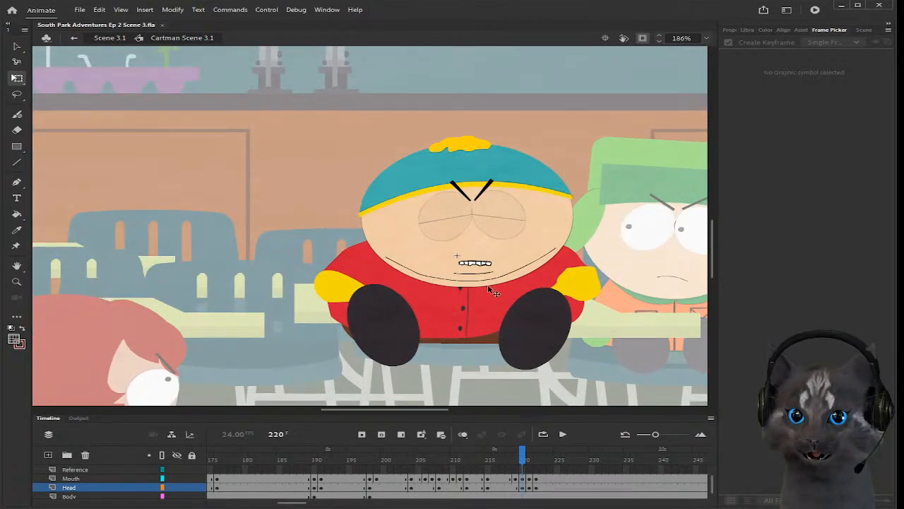
left_click_drag(427, 411, 435, 413)
left_click_drag(521, 458, 537, 455)
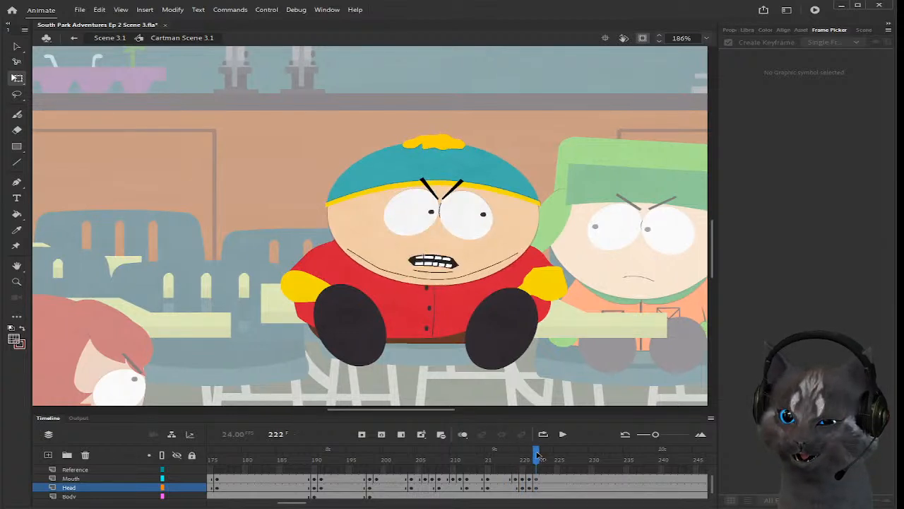
left_click_drag(535, 458, 557, 465)
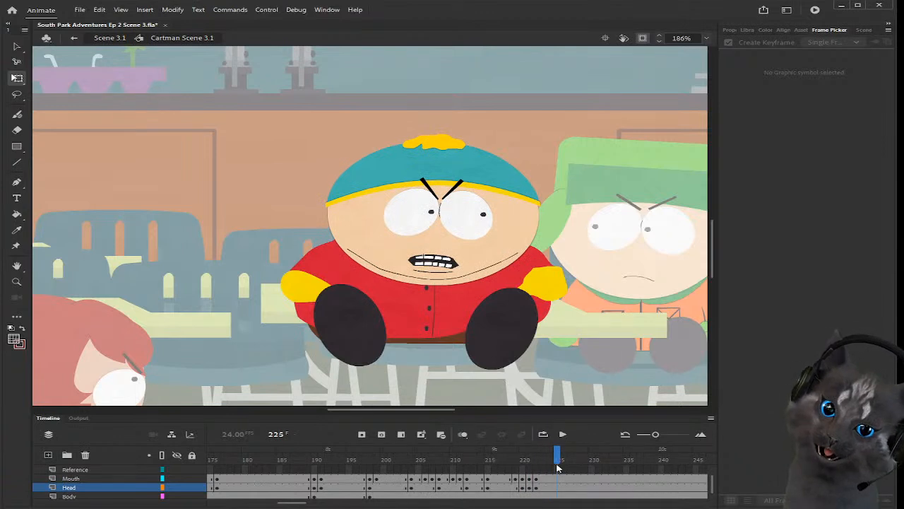
left_click(557, 479)
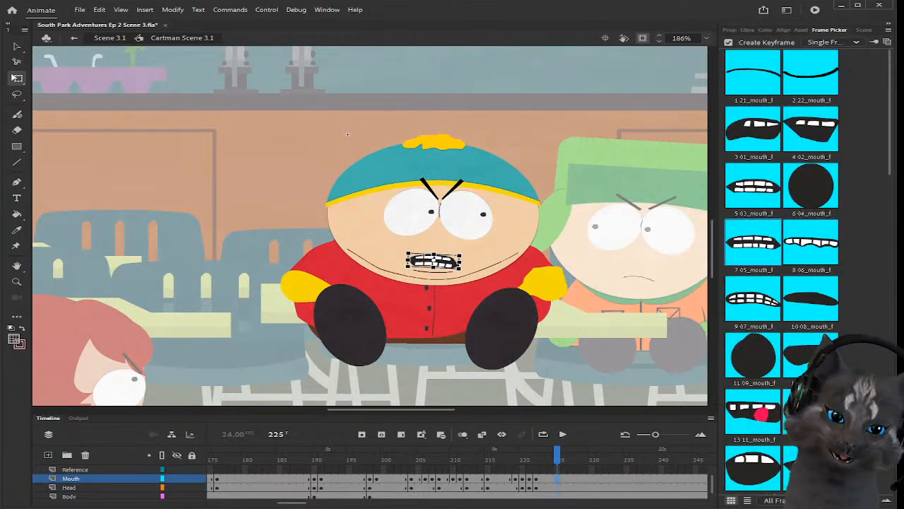
left_click(752, 411)
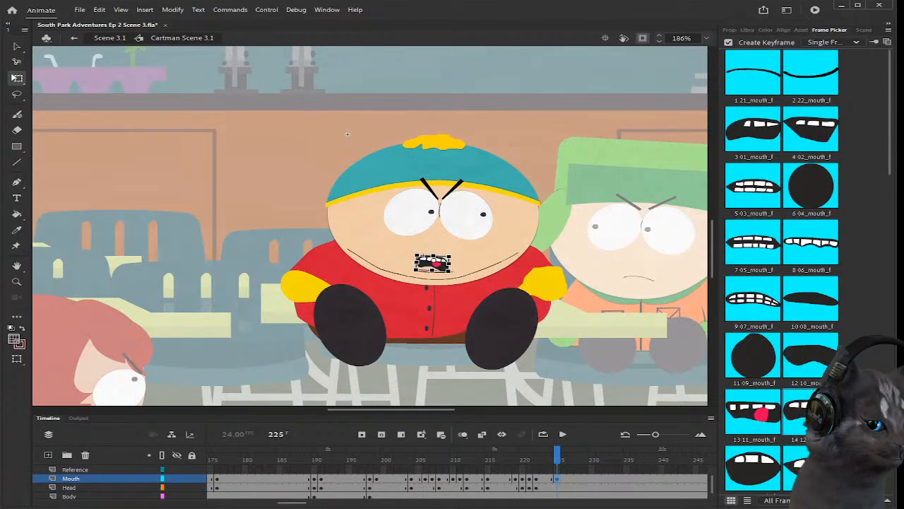
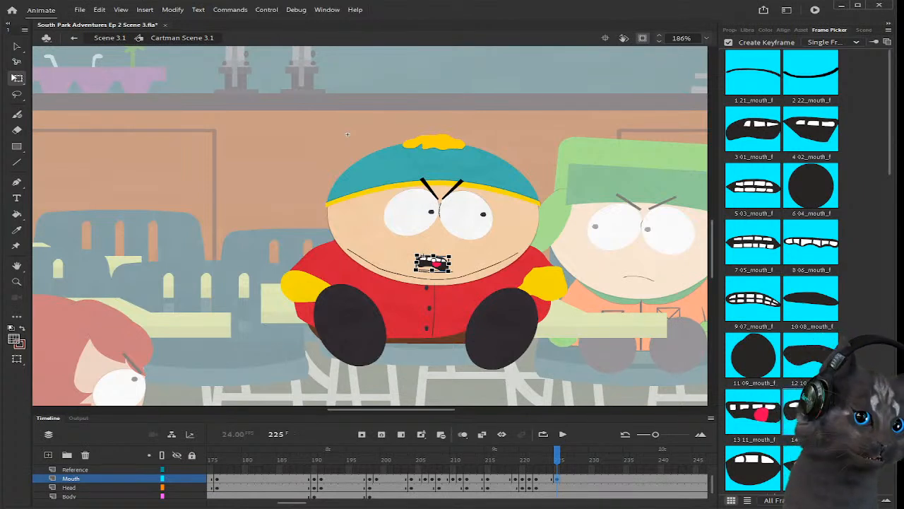
Step: Switch Cartman's mouth to 03_mouth_f at frame 226 with a new Mouth keyframe
left_click_drag(414, 414, 446, 408)
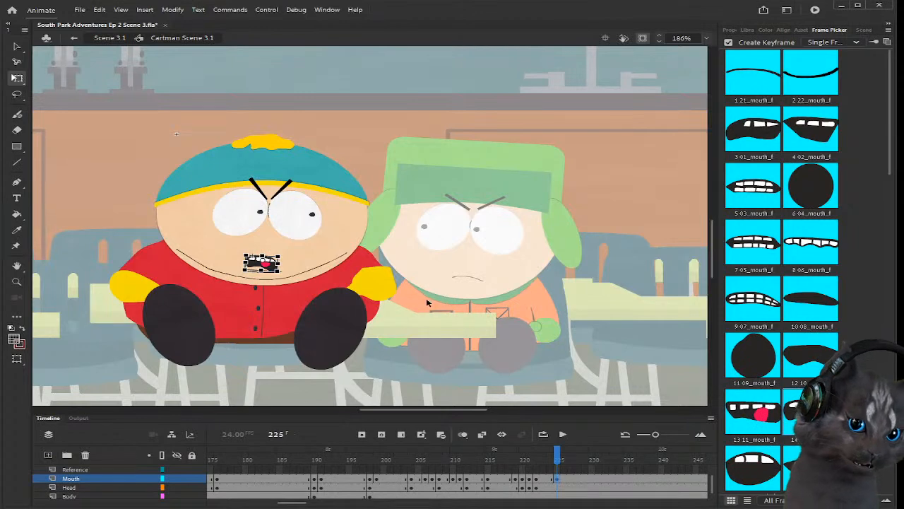
scroll(389, 303, "up", 1)
scroll(222, 317, "down", 1)
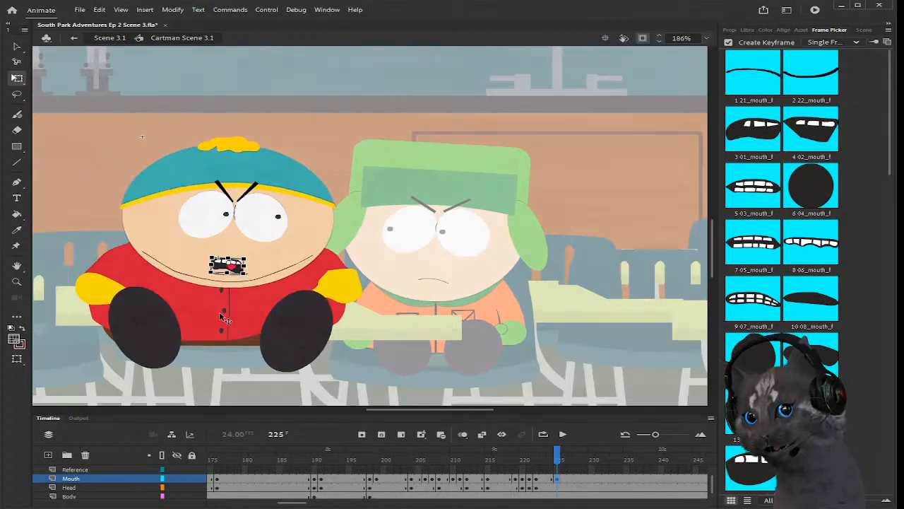
scroll(170, 305, "up", 1)
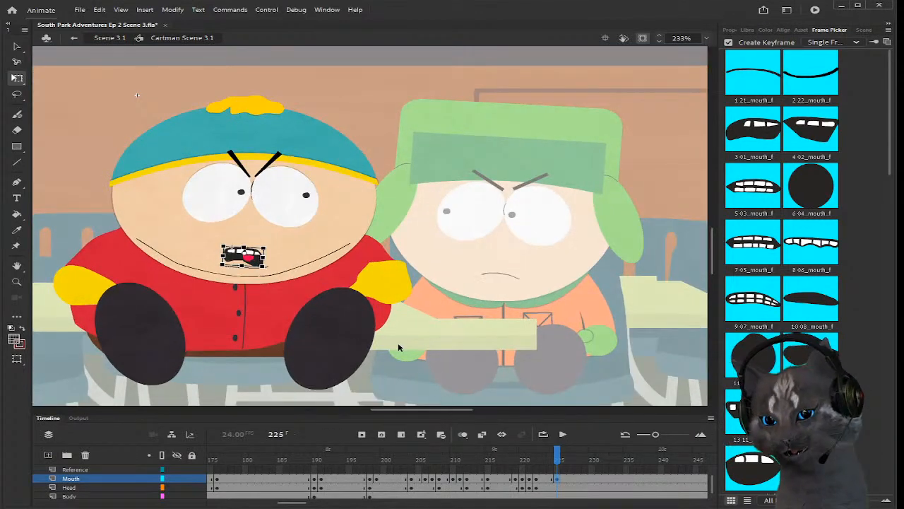
mouse_move(558, 459)
left_mouse_down()
mouse_move(529, 459)
mouse_move(564, 459)
left_mouse_up()
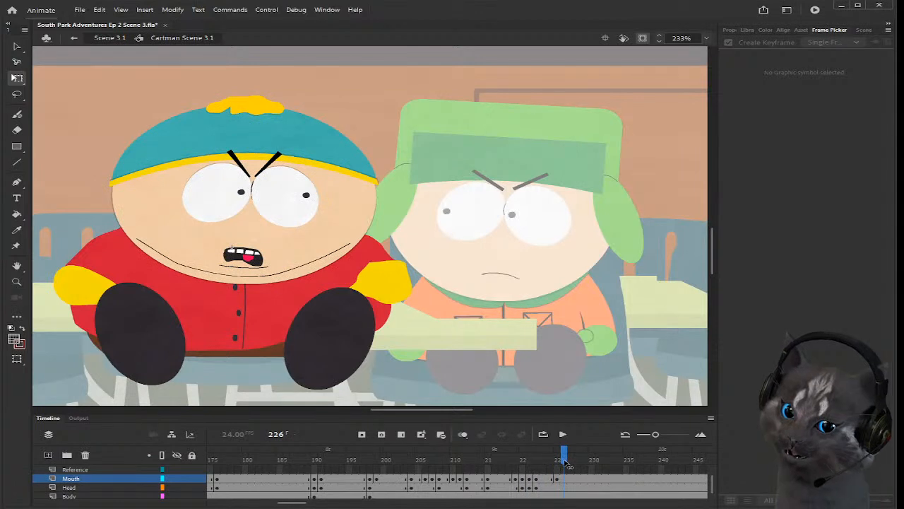
left_click(567, 487)
left_click(569, 479)
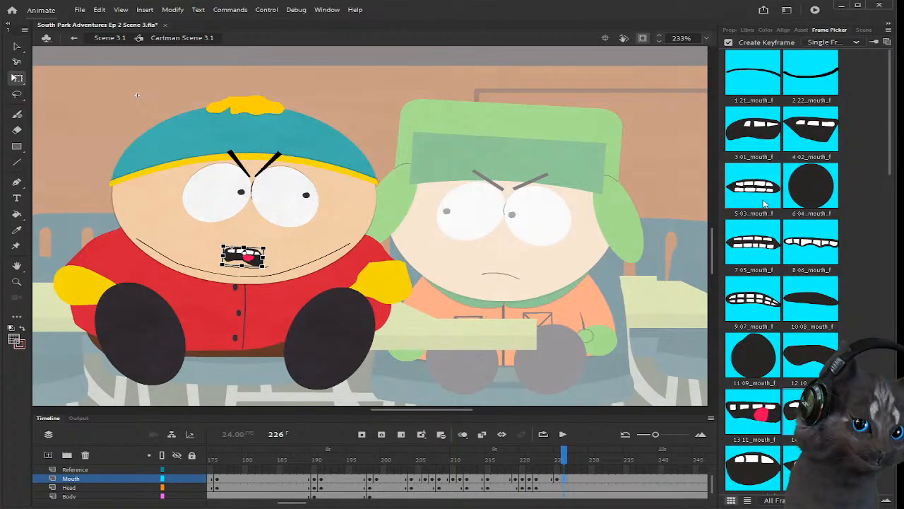
left_click(763, 204)
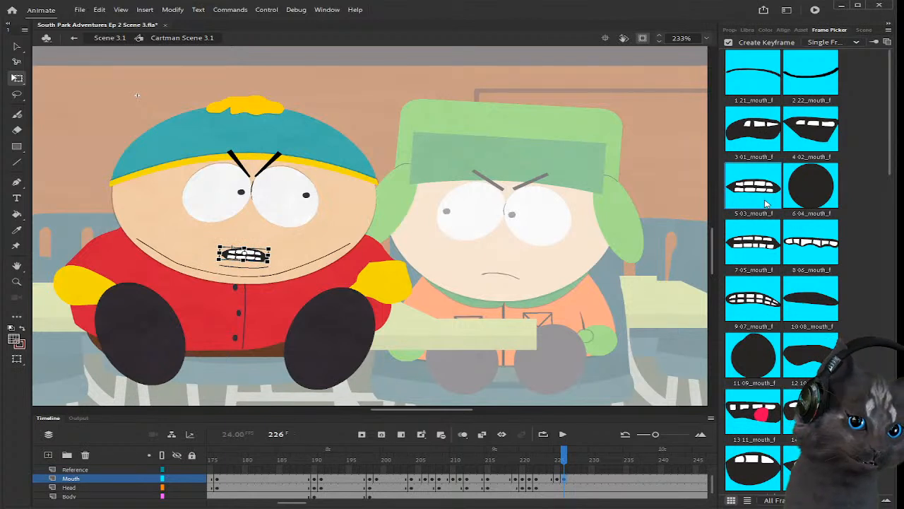
Step: Switch Cartman's mouth to the round 04_mouth_f at frame 227 and insert a Head keyframe on the same frame
mouse_move(565, 460)
left_mouse_down()
mouse_move(539, 461)
mouse_move(568, 460)
mouse_move(571, 483)
left_mouse_up()
left_click(571, 481)
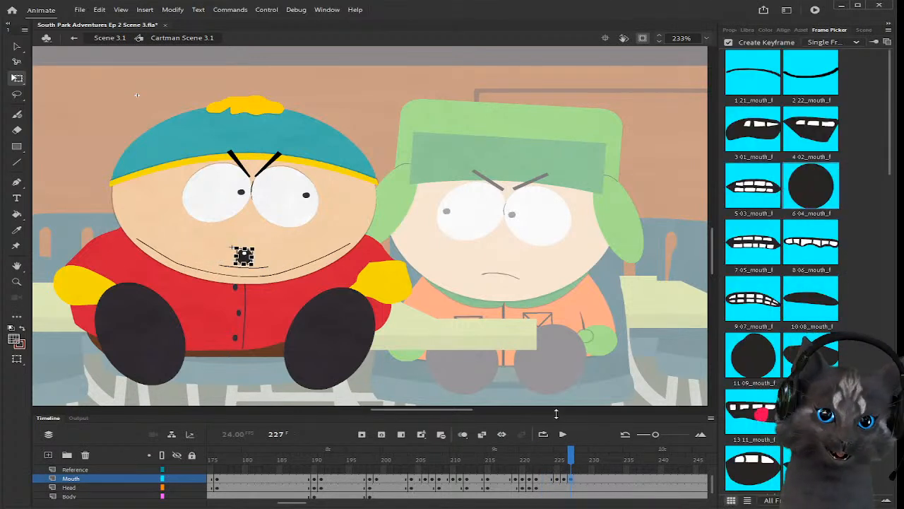
left_click(571, 487)
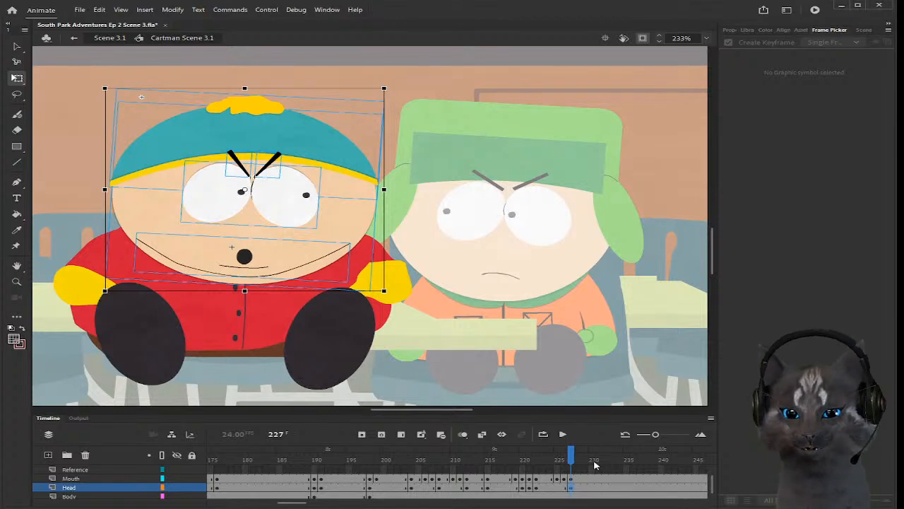
left_click(572, 488)
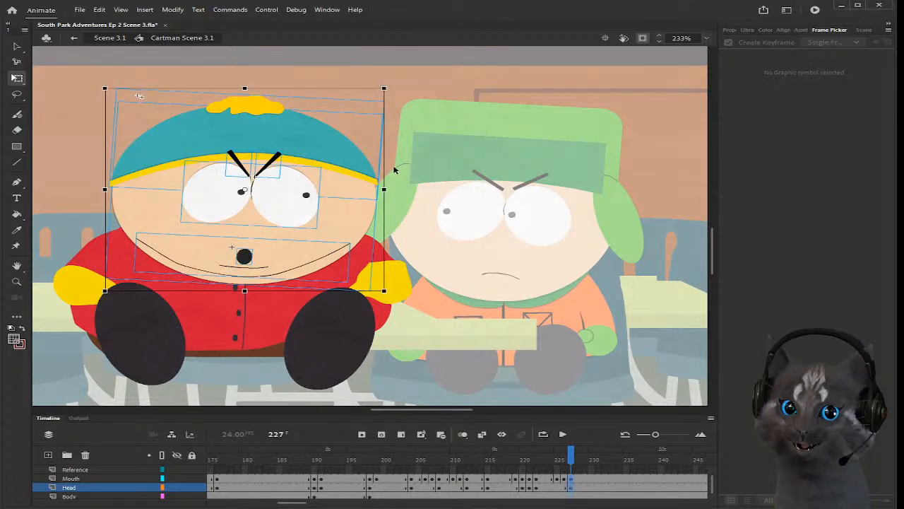
Step: Tilt Cartman's head slightly counter-clockwise on the frame 227 Head keyframe and scrub the audio ahead to frame 230
left_click_drag(393, 92, 389, 84)
left_click(509, 398)
left_click_drag(573, 458, 592, 466)
scroll(598, 472, "up", 1)
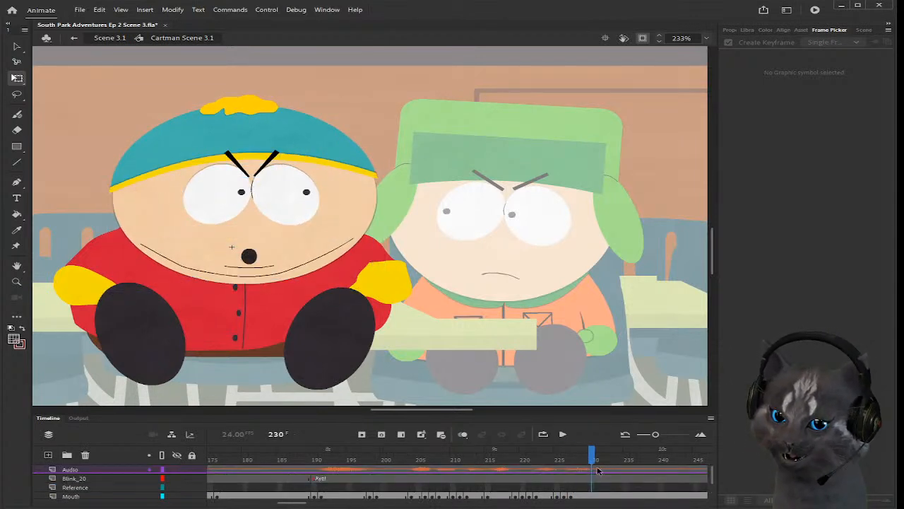
Step: Insert a Mouth keyframe at frame 232 and close Cartman's mouth with the 21_mouth_f shape
left_click(598, 460)
scroll(598, 459, "down", 1)
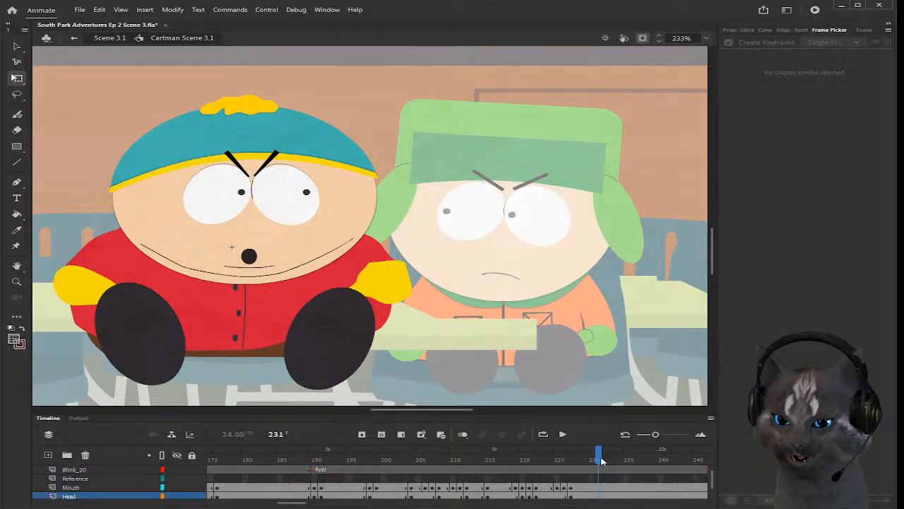
scroll(599, 472, "down", 1)
left_click(604, 453)
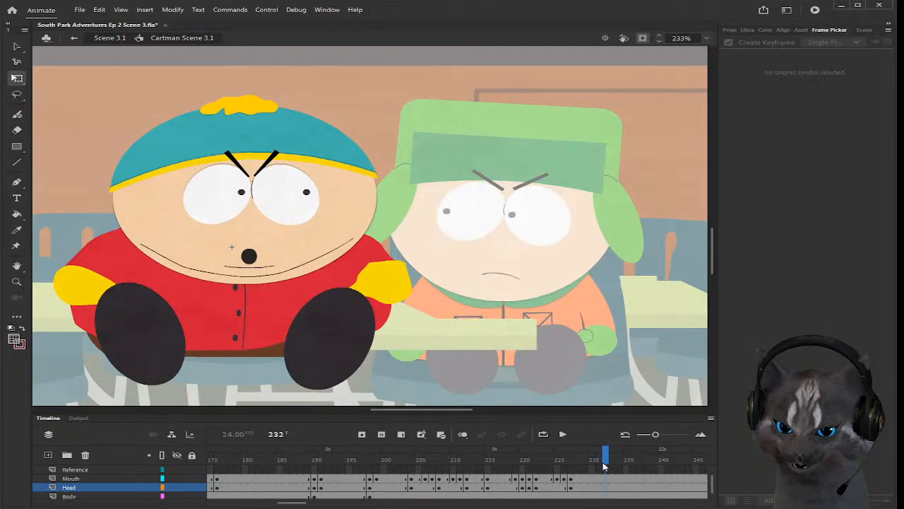
left_click(605, 478)
left_click(762, 83)
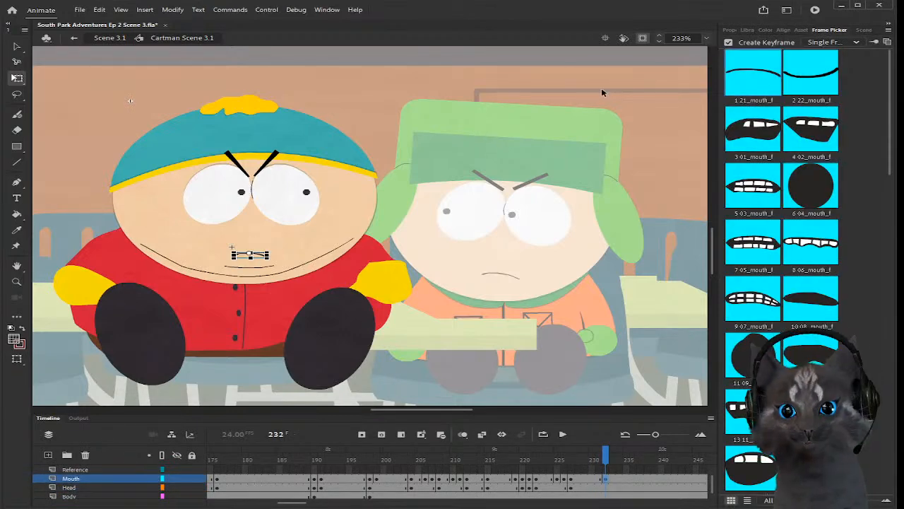
left_click(569, 95)
Step: Review Cartman's mouth and head poses from about frame 220 to 235 with more of the classroom in view
scroll(570, 108, "down", 4)
scroll(362, 135, "up", 2)
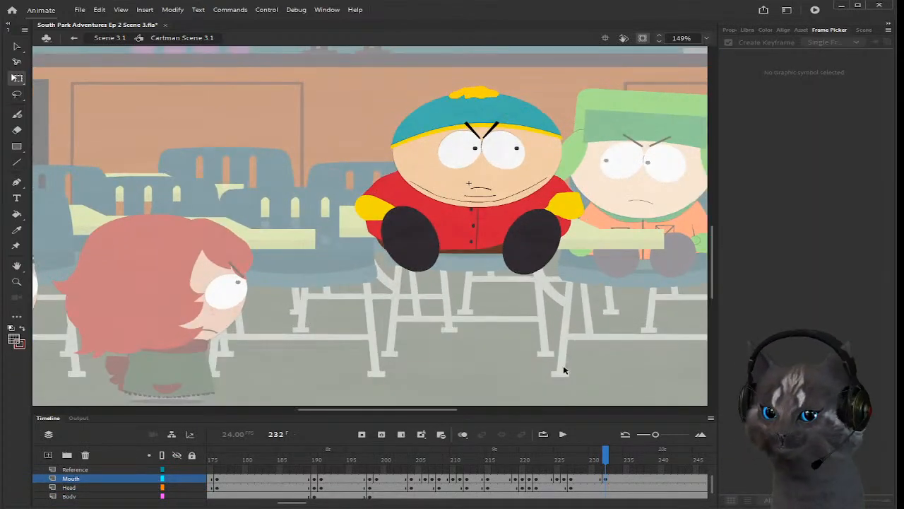
left_click(524, 467)
left_click_drag(524, 461, 530, 461)
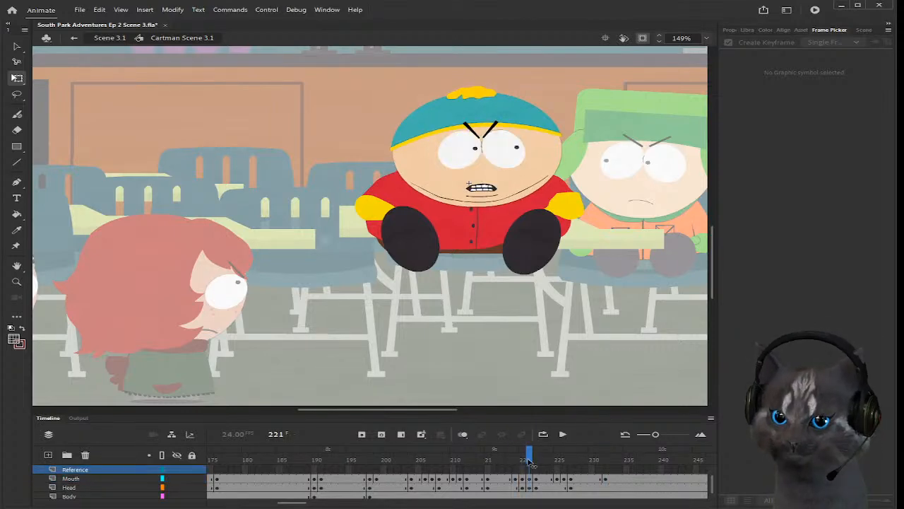
left_click_drag(590, 460, 631, 459)
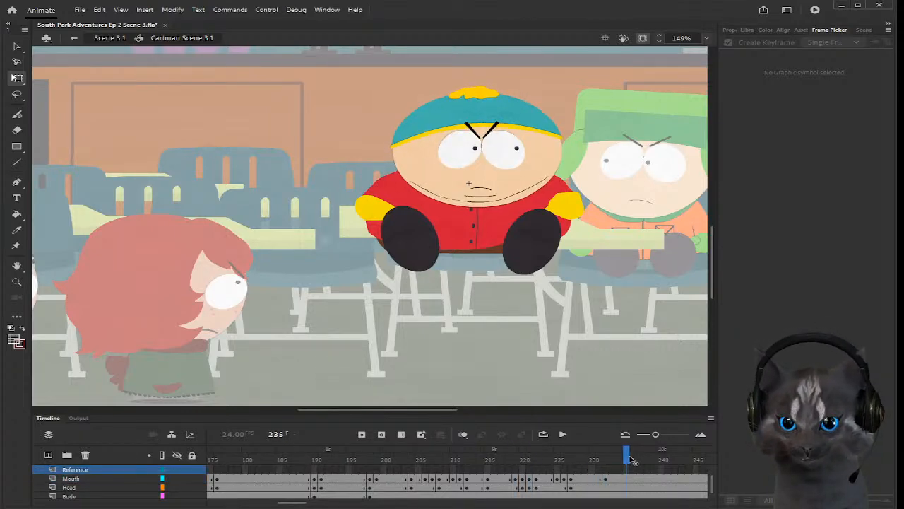
Step: Return to the main Scene 3.1 timeline and play Cartman's line back from frame 175
double_click(599, 376)
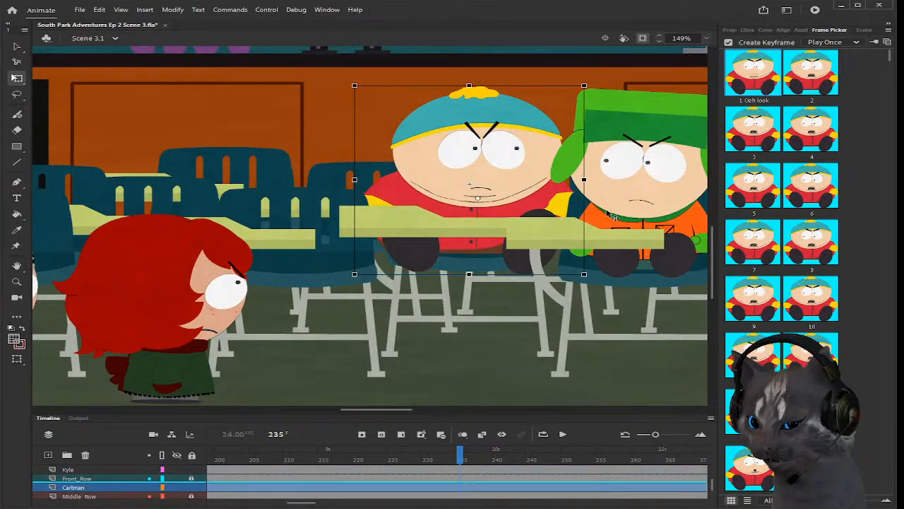
scroll(606, 213, "down", 2)
scroll(308, 473, "up", 3)
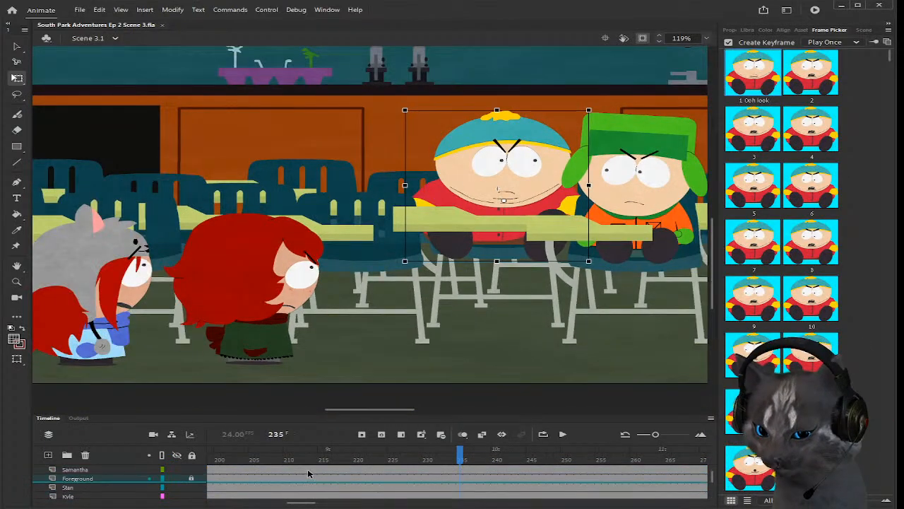
scroll(307, 474, "up", 2)
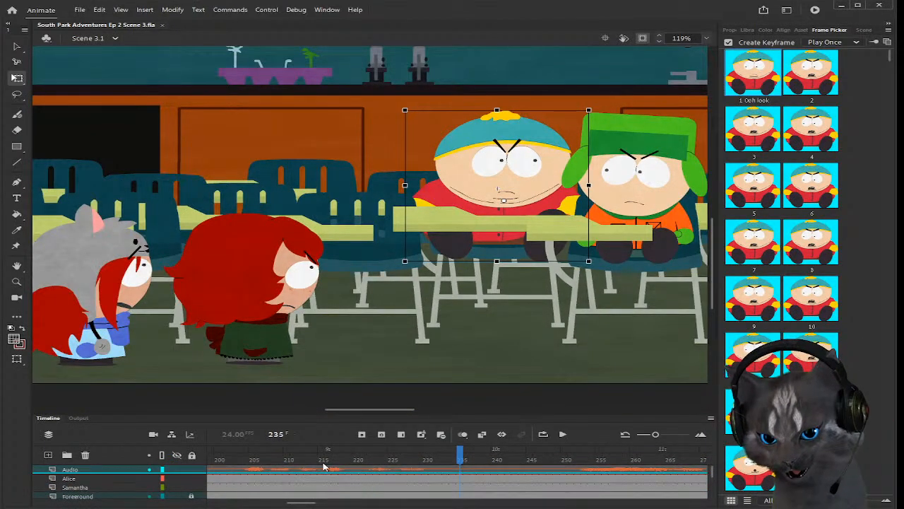
left_click_drag(275, 464, 287, 462)
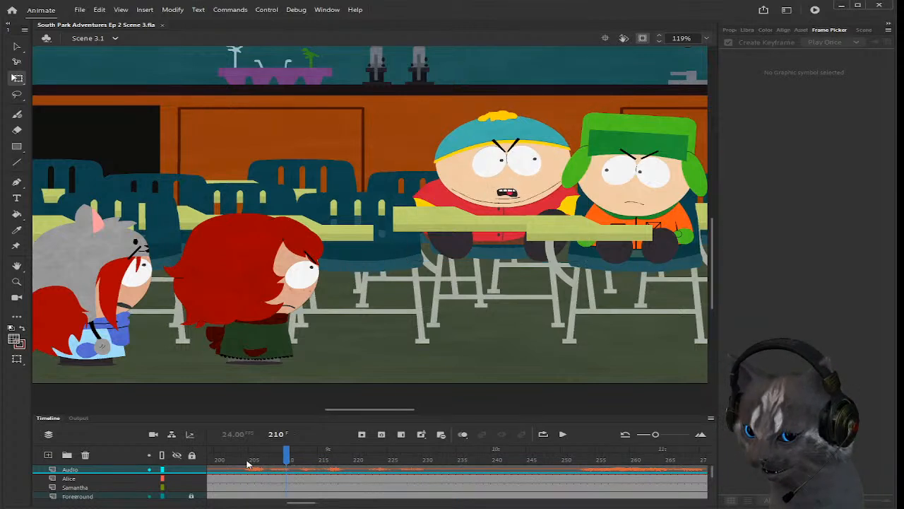
left_click(247, 465)
scroll(311, 500, "left", 3)
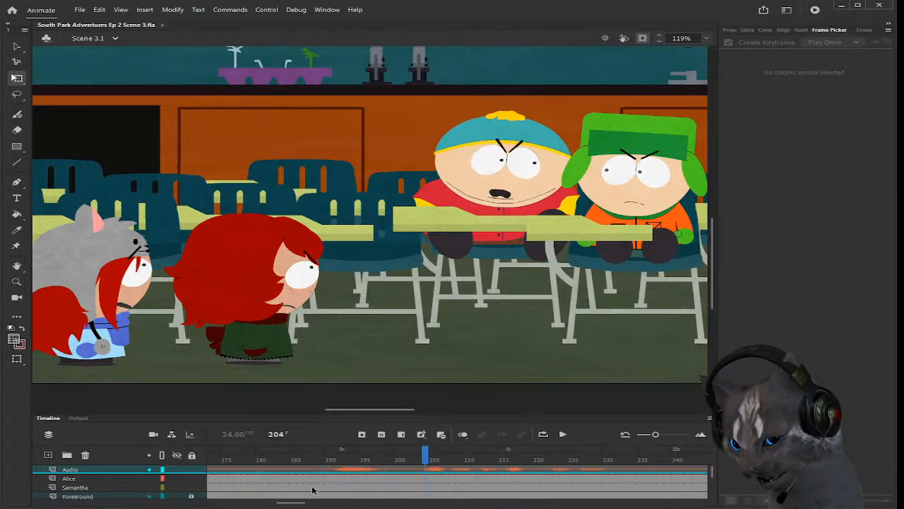
left_click(328, 461)
left_click(270, 462)
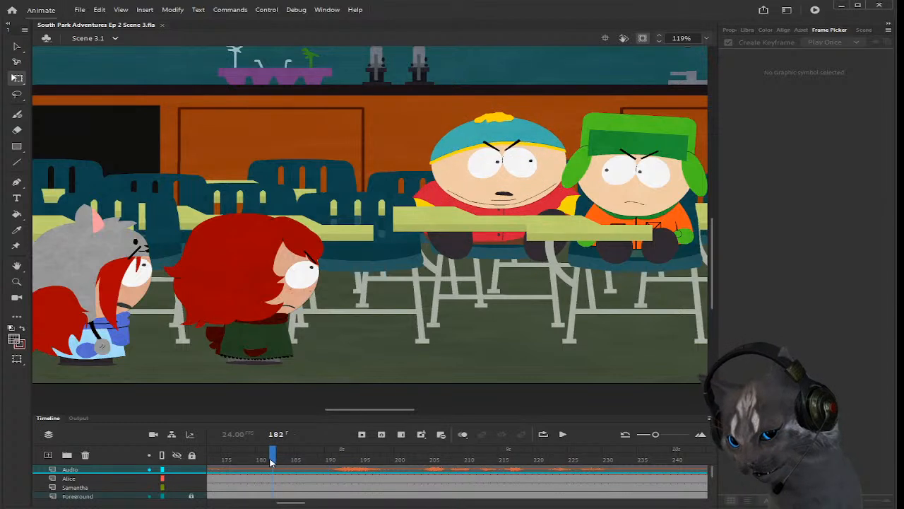
left_click(227, 462)
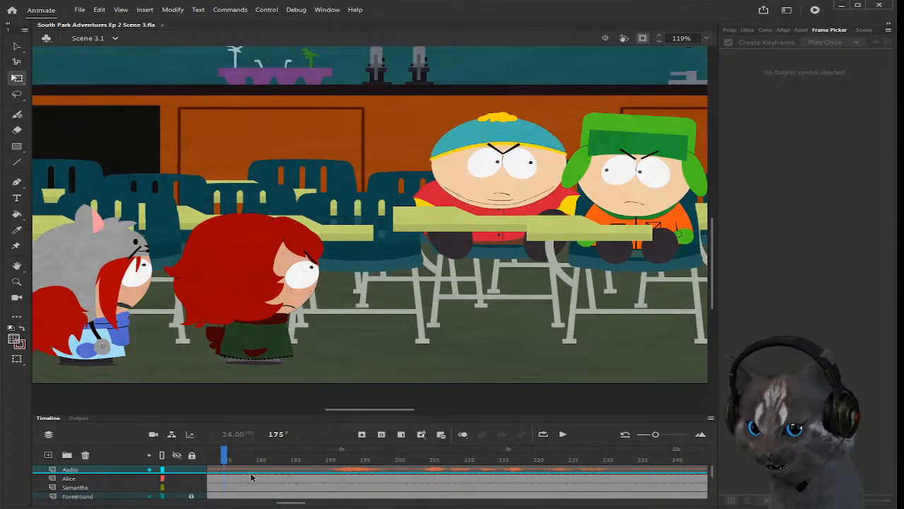
key("Return")
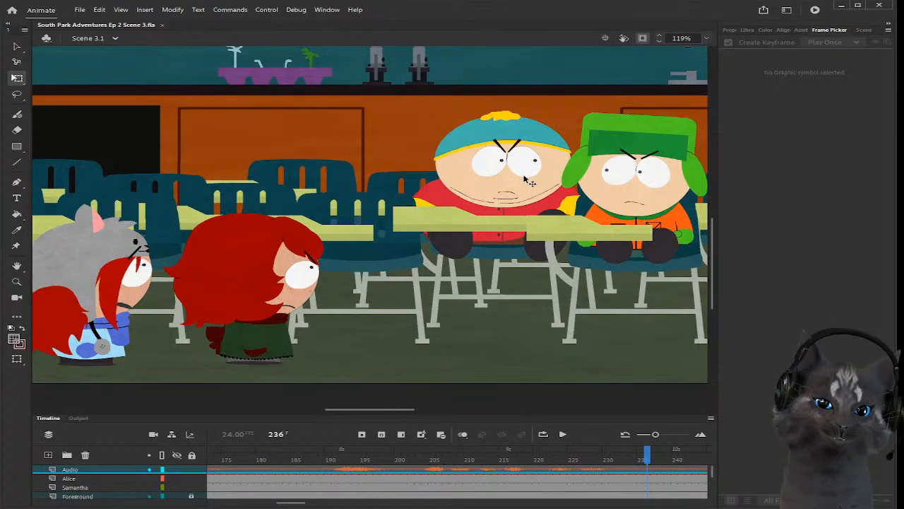
Step: Go back to frame 179 in Scene 3.1 and open Kyle's symbol for editing
scroll(524, 180, "up", 2)
scroll(523, 180, "down", 2)
left_click_drag(409, 409, 412, 410)
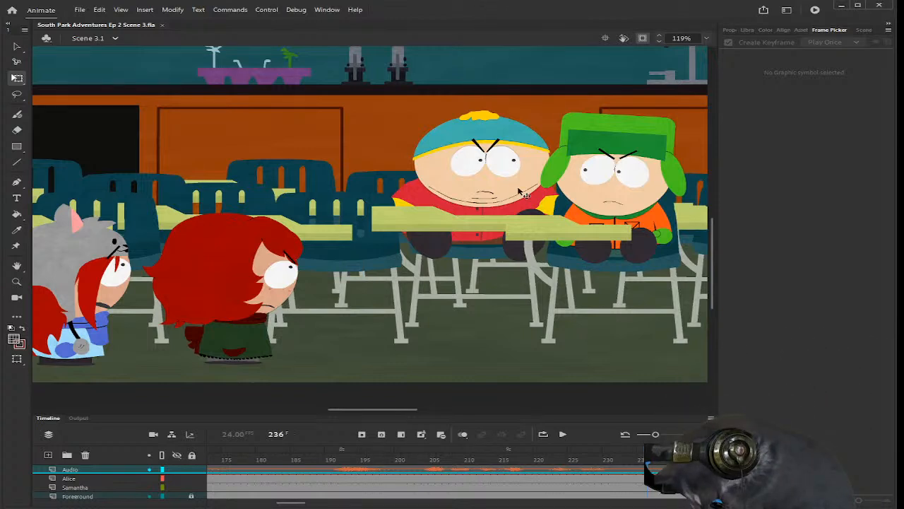
scroll(522, 192, "up", 1)
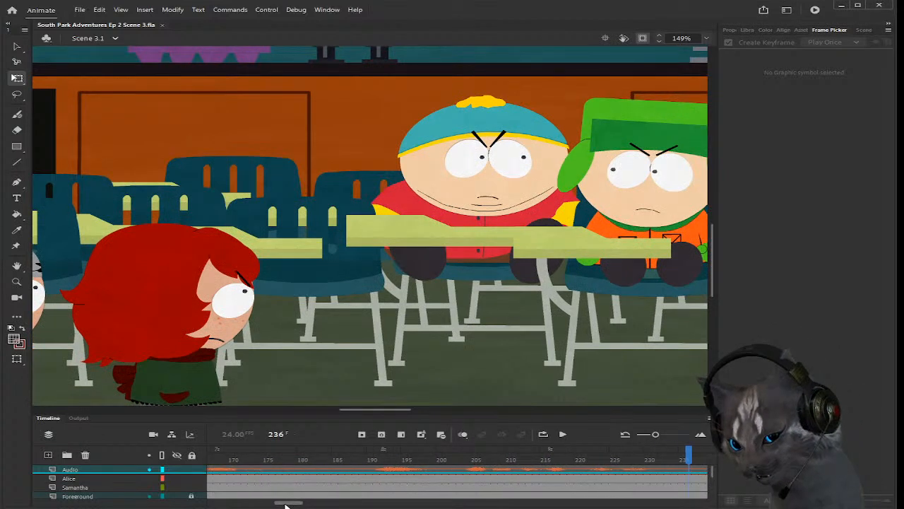
left_click(293, 461)
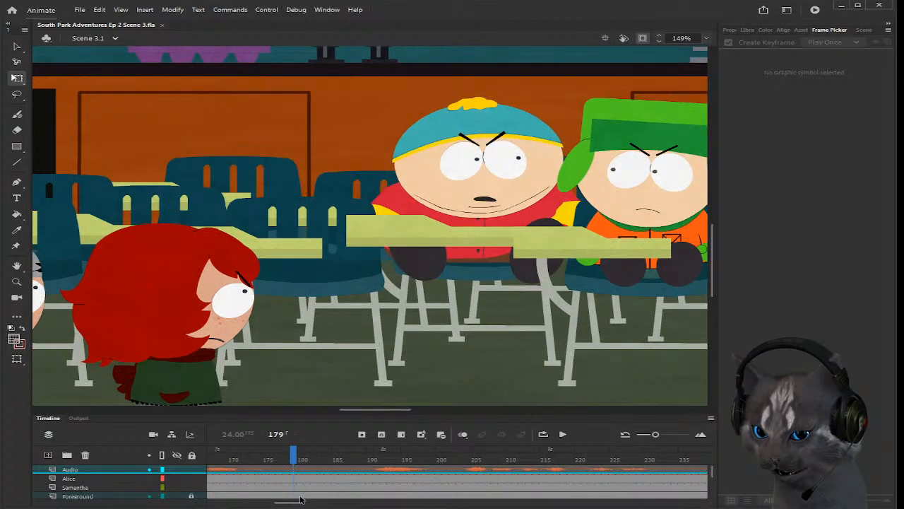
double_click(681, 193)
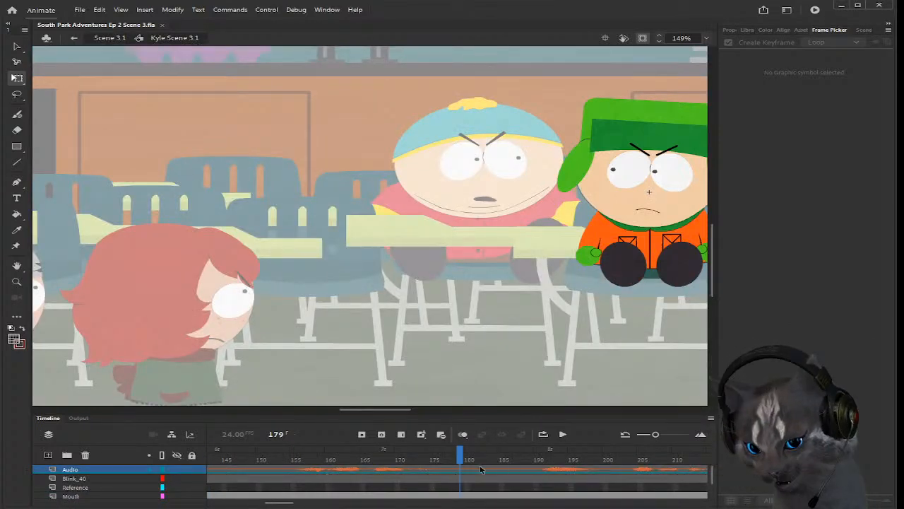
Step: Scrub the audio in Kyle's timeline to frame 201 and insert Mouth and Head keyframes there
left_click_drag(275, 503, 300, 504)
left_click(300, 470)
left_click(349, 469)
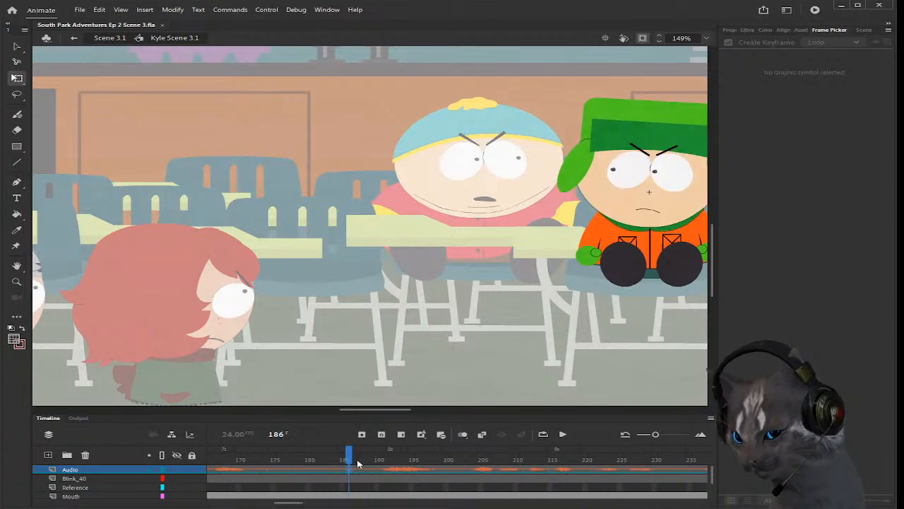
left_click_drag(354, 454, 452, 462)
scroll(481, 479, "down", 1)
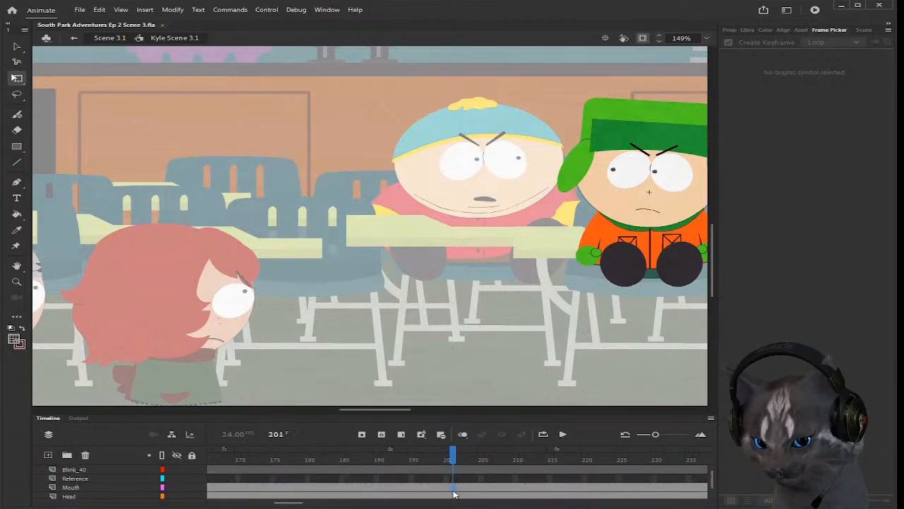
left_click(454, 496)
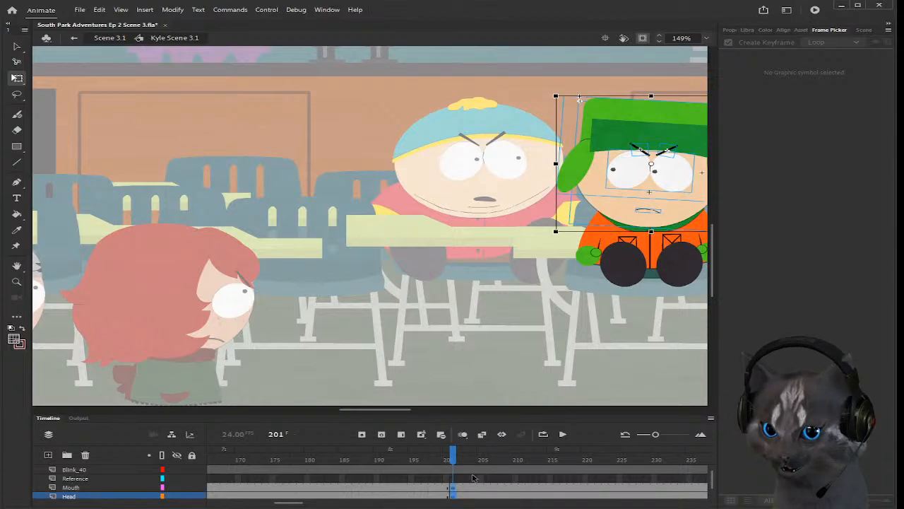
left_click(453, 487)
left_click(456, 495)
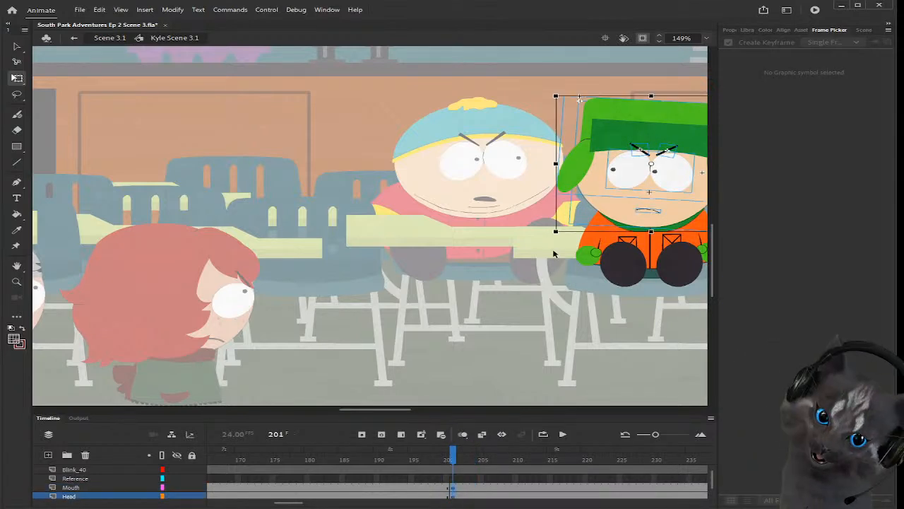
Step: Tilt Kyle's head slightly clockwise on the frame 201 keyframe
left_click_drag(394, 410, 418, 408)
scroll(594, 194, "up", 1)
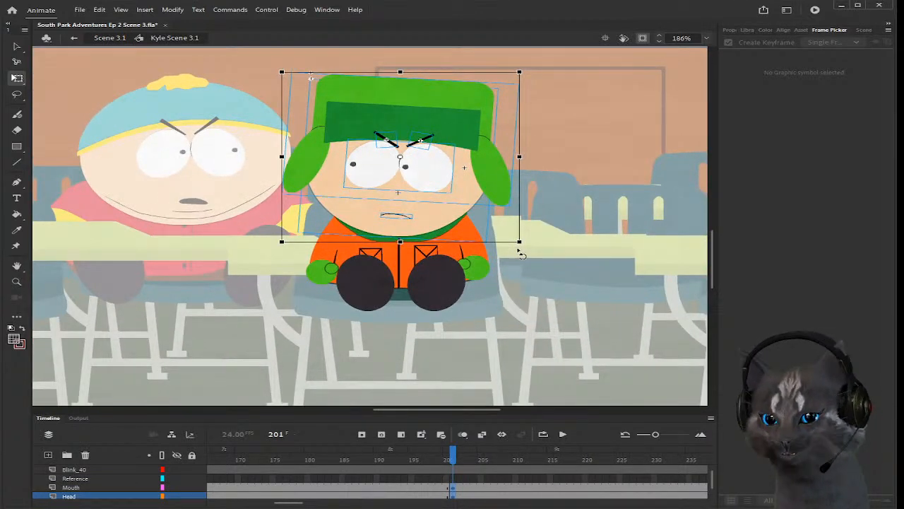
left_click_drag(518, 250, 510, 253)
left_click(563, 242)
Step: Rotate both of Kyle's eyebrows to a flatter, less angry angle on the frame 201 keyframe
scroll(406, 113, "up", 4)
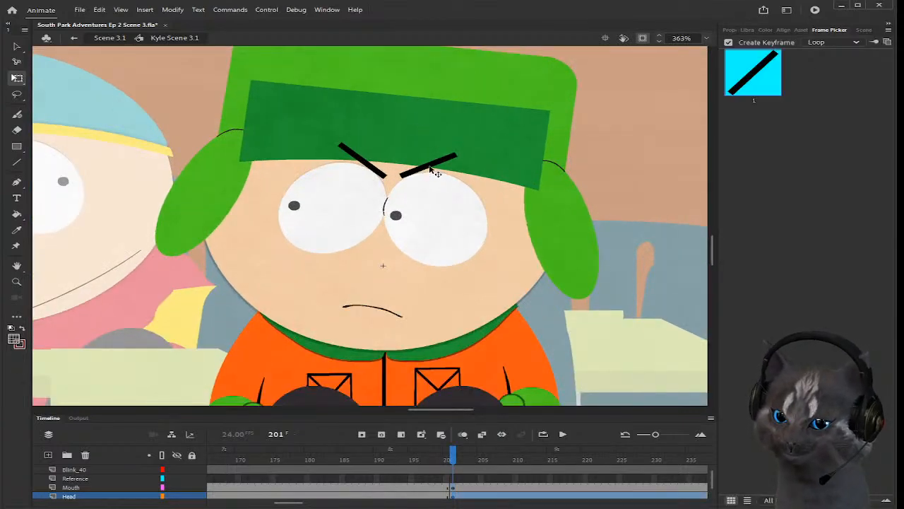
left_click(441, 167)
left_click_drag(472, 158, 449, 173)
left_click(361, 169)
left_click_drag(380, 151, 346, 161)
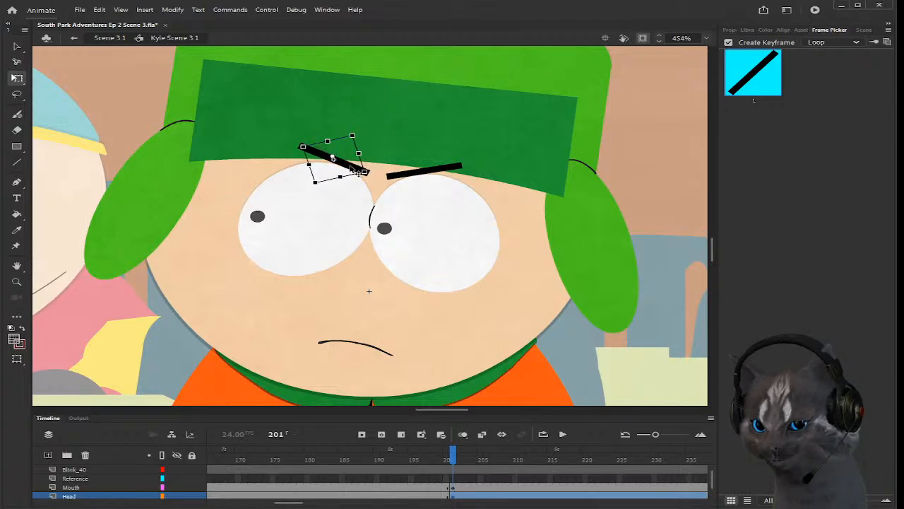
Step: Compare Kyle's new pose at frame 201 with frame 200 and save the file
scroll(379, 165, "down", 4)
scroll(387, 172, "down", 1)
left_click(522, 181)
left_click(447, 459)
left_click(453, 461)
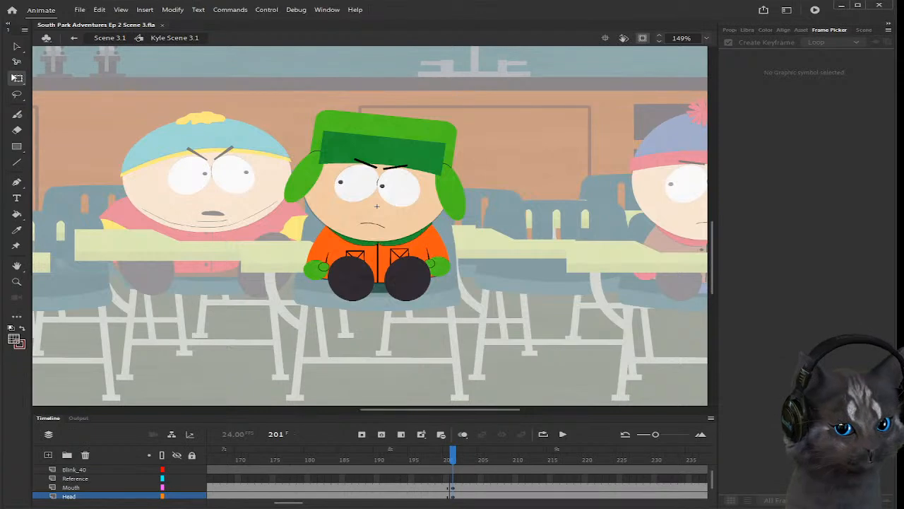
Step: Return to Scene 3.1, move to frame 204 and open Stan's symbol for editing
double_click(487, 229)
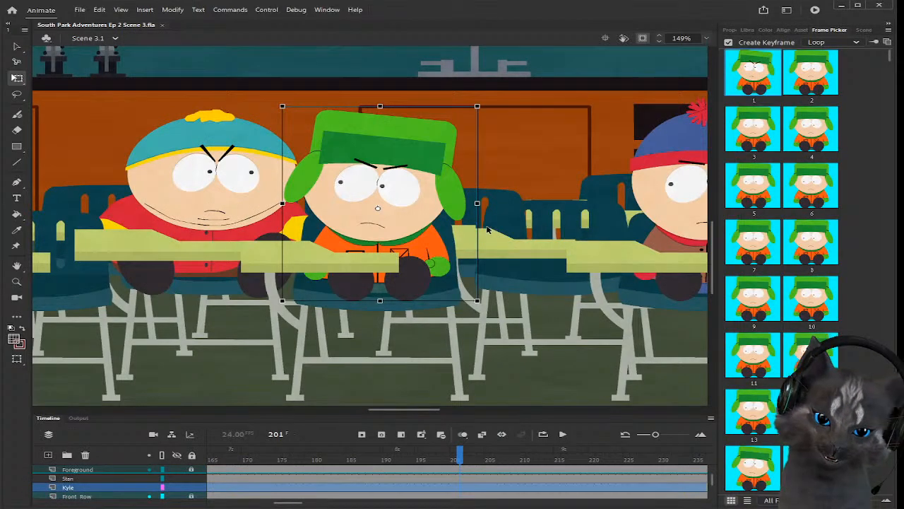
scroll(487, 465, "up", 1)
left_click_drag(458, 459, 482, 459)
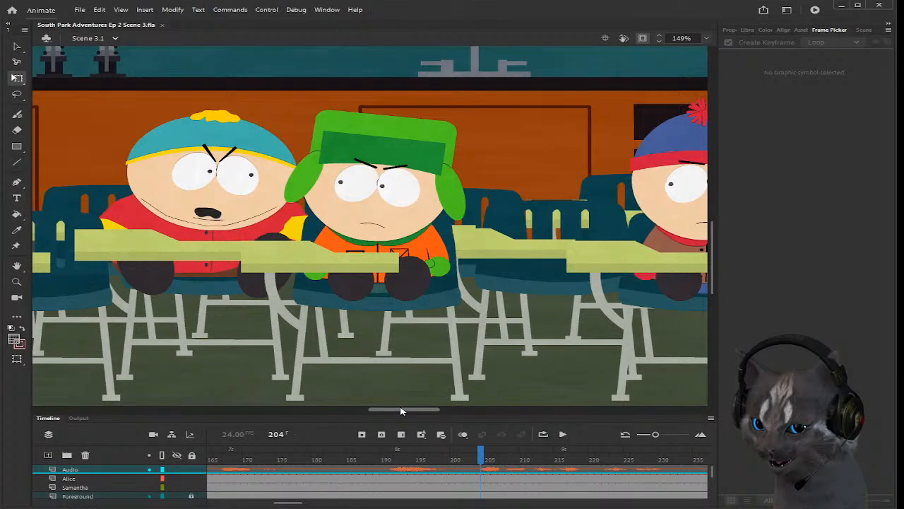
left_click_drag(401, 410, 404, 410)
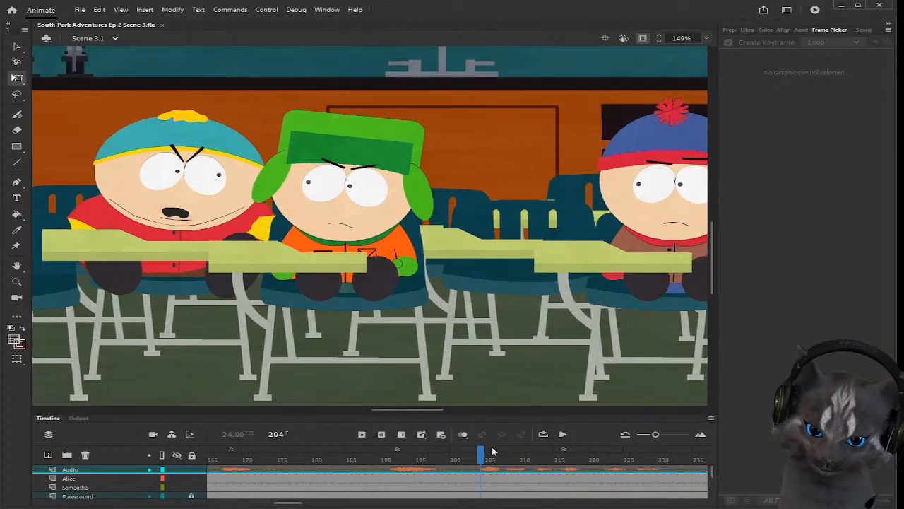
double_click(677, 185)
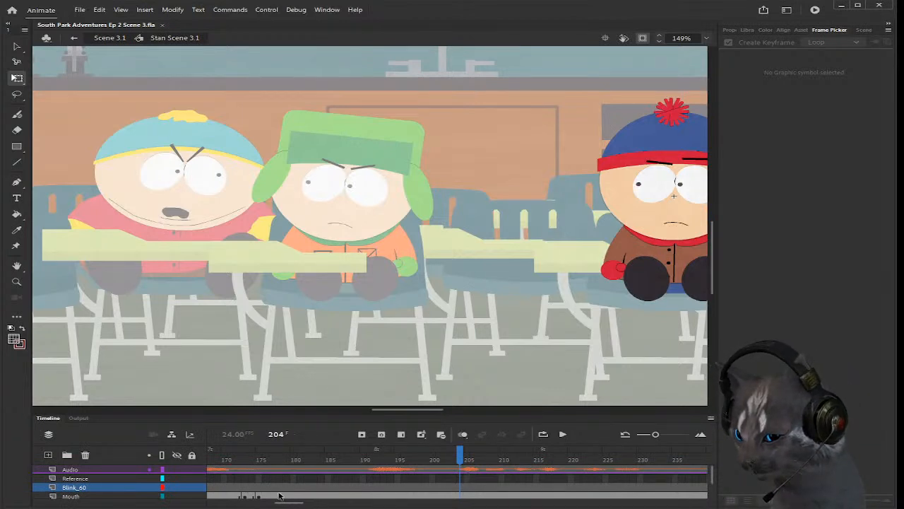
Step: Scrub the audio in Stan's timeline between about frames 205 and 232, ending on frame 231
left_click_drag(290, 503, 315, 503)
left_click(298, 482)
left_click(404, 482)
left_click_drag(407, 458, 458, 462)
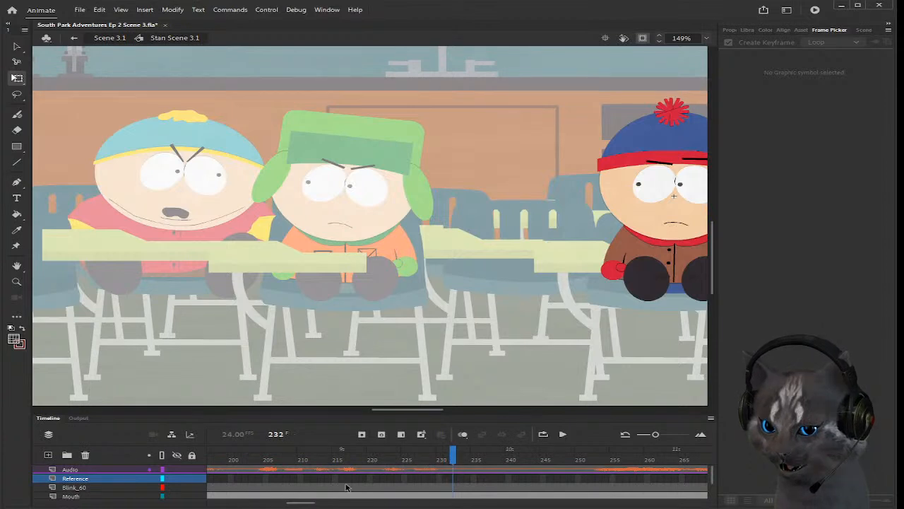
left_click_drag(315, 502, 311, 502)
left_click_drag(317, 463, 359, 458)
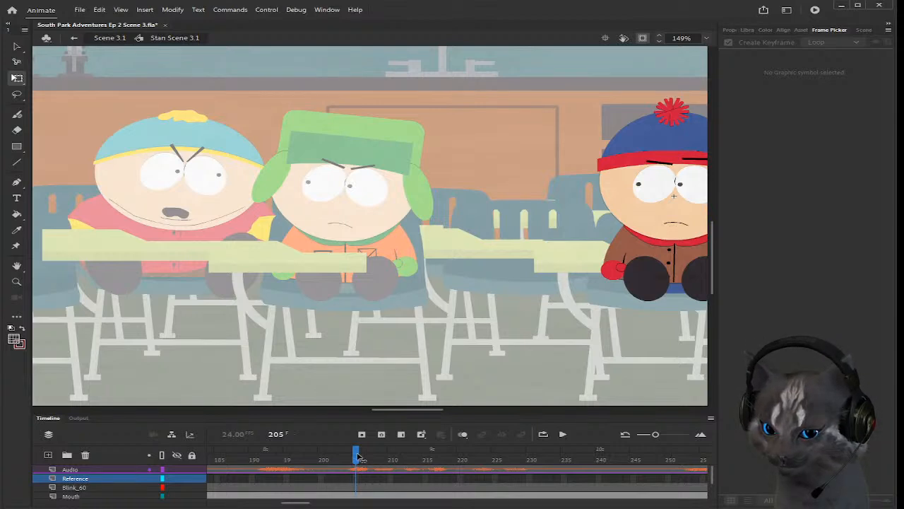
left_click_drag(359, 458, 537, 459)
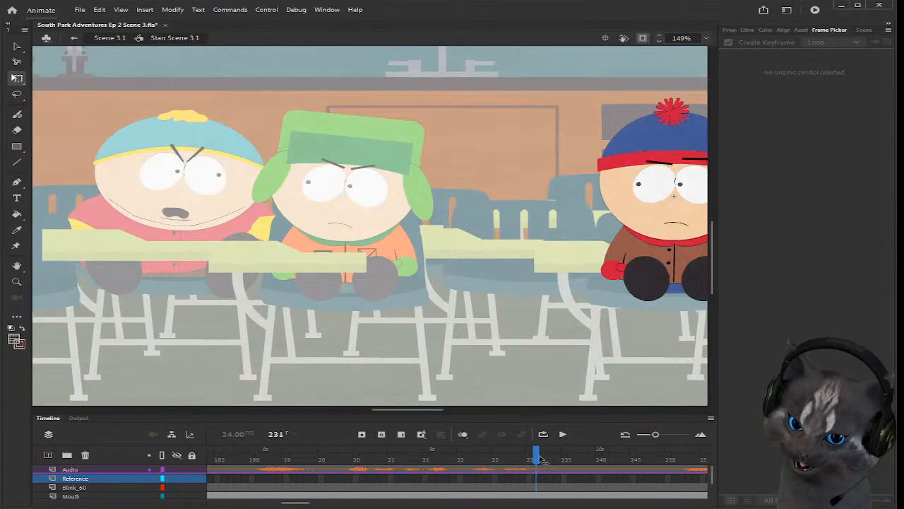
left_click_drag(294, 503, 304, 503)
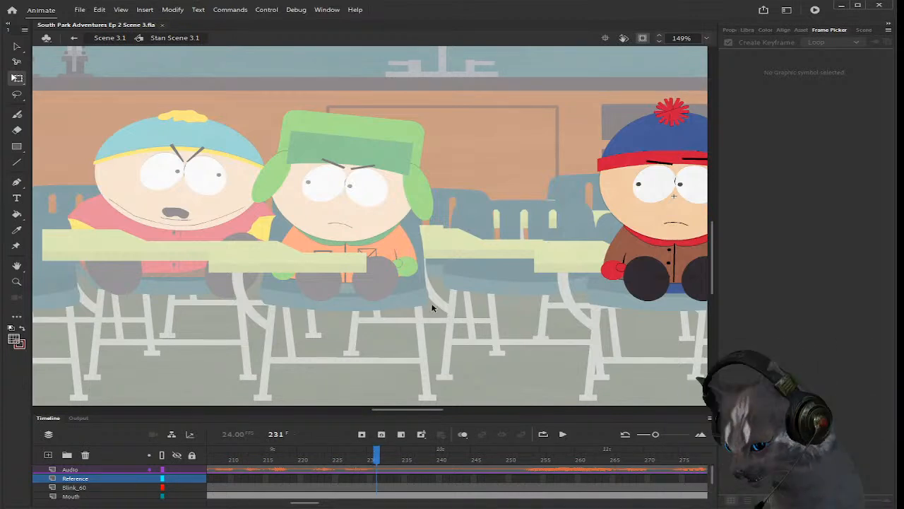
Step: Insert keyframes on Stan's Mouth and Head layers at frame 231
scroll(478, 181, "up", 1)
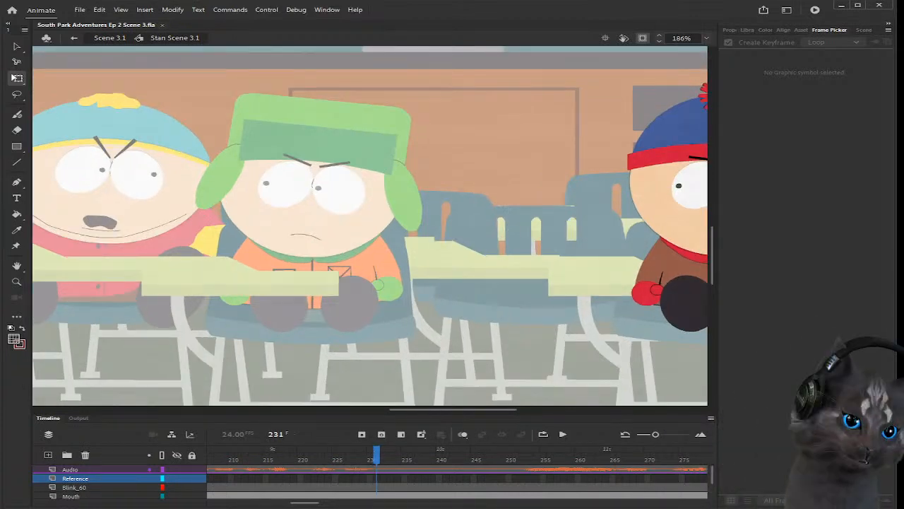
left_click_drag(452, 411, 477, 413)
scroll(377, 481, "down", 1)
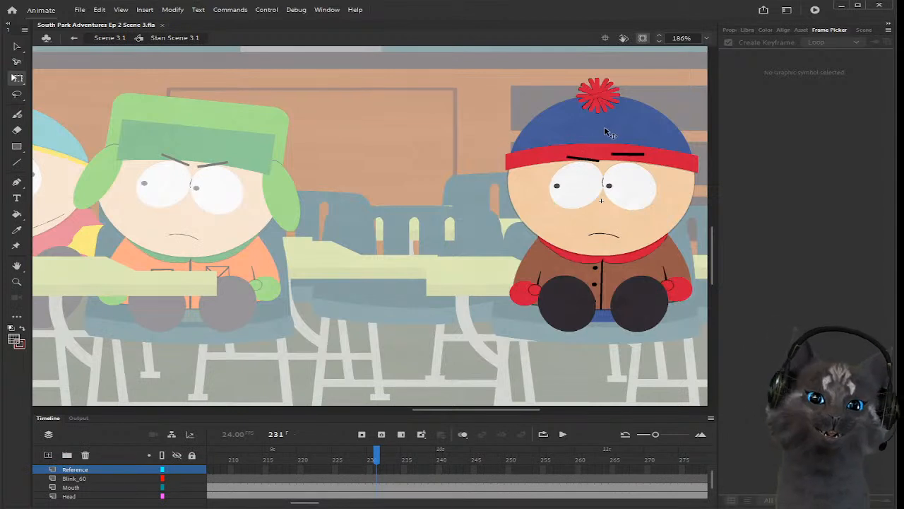
scroll(604, 126, "up", 1)
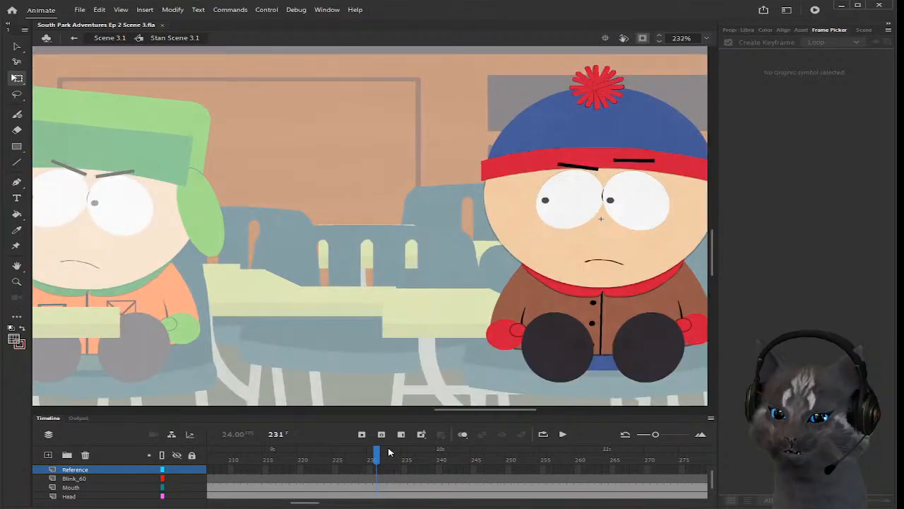
left_click(378, 487)
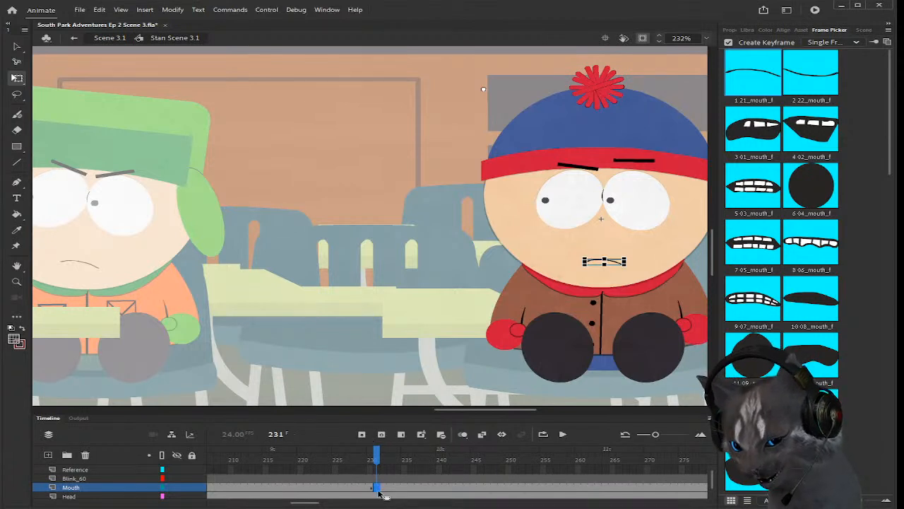
left_click(378, 496)
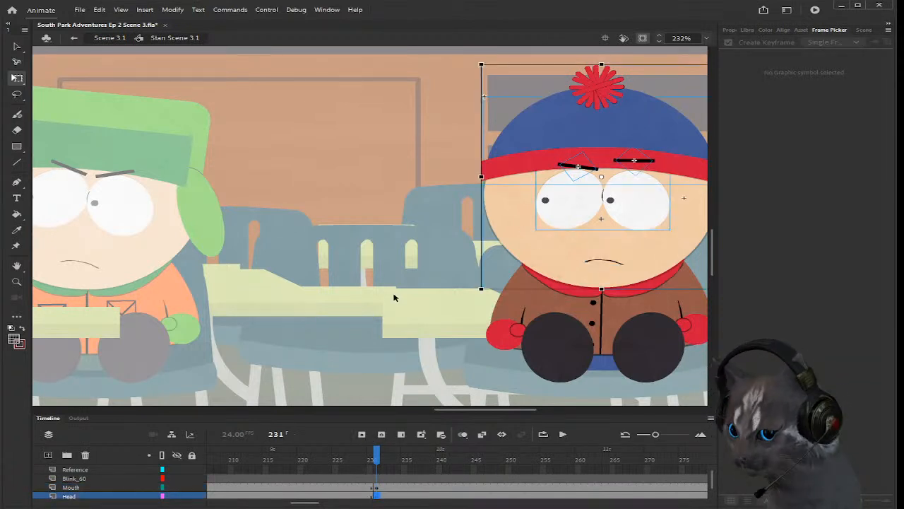
scroll(402, 474, "up", 1)
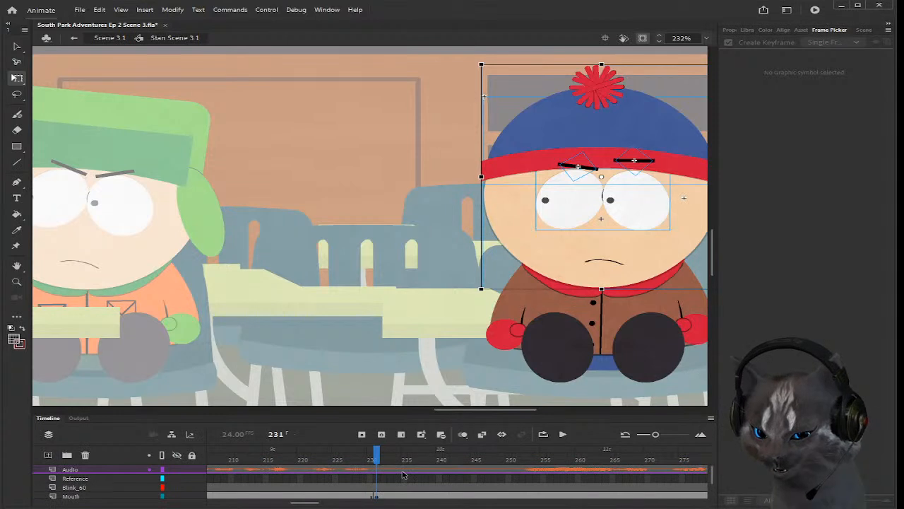
scroll(402, 475, "down", 2)
scroll(646, 160, "up", 1)
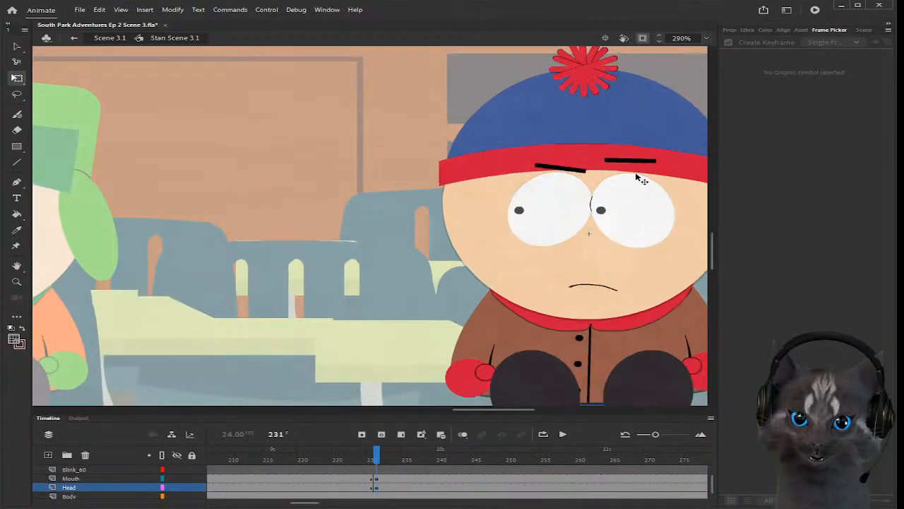
Step: Switch Stan's eyes at frame 231 to the pose looking up toward the right side of the picture
left_click(626, 220)
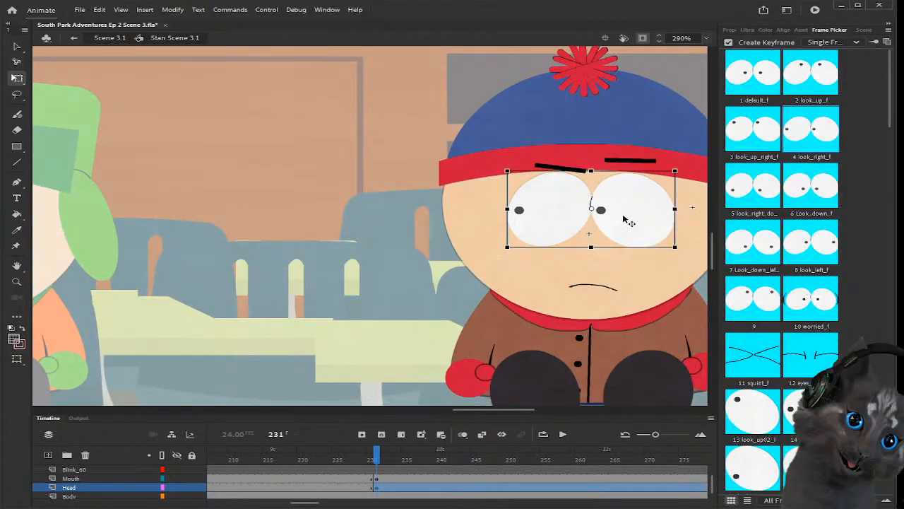
left_click(796, 291)
left_click(373, 251)
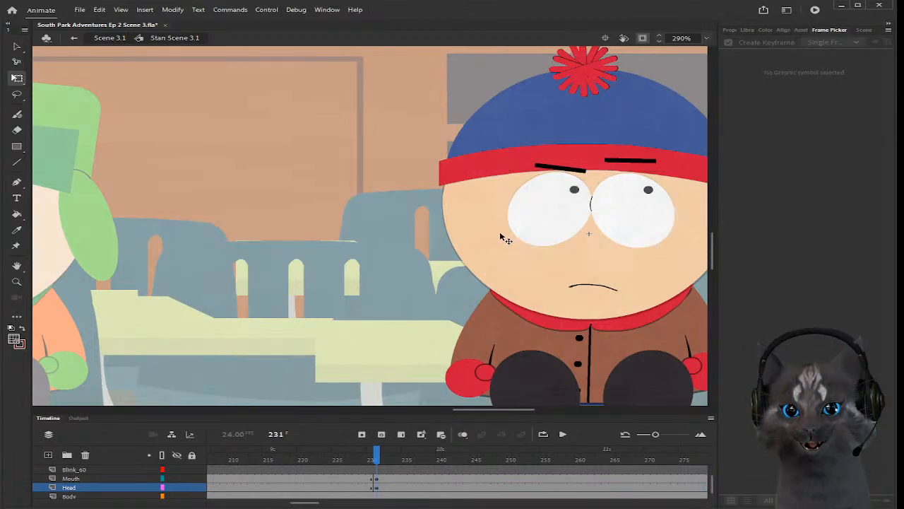
Step: Rotate both of Stan's eyebrows at frame 231 so their inner ends point down in an angry frown
scroll(502, 237, "down", 3)
scroll(558, 201, "up", 4)
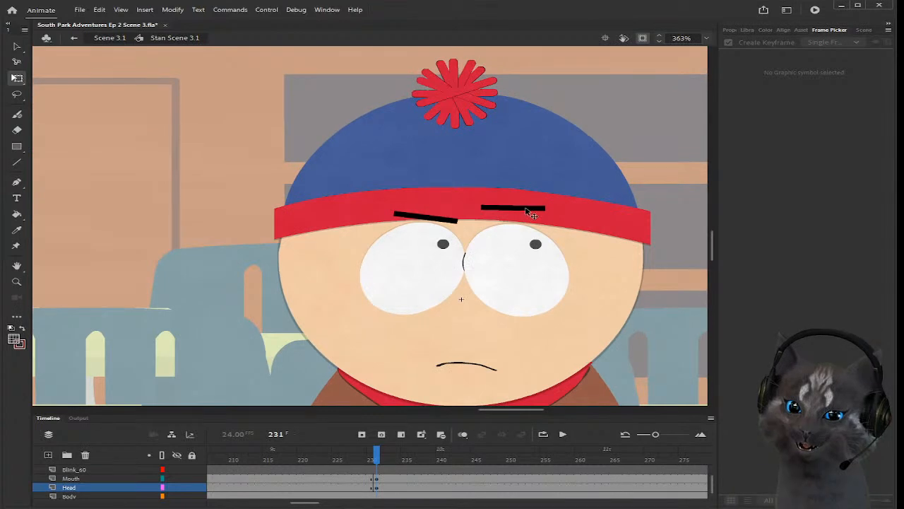
mouse_move(527, 210)
left_mouse_down()
mouse_move(528, 220)
mouse_move(550, 215)
mouse_move(529, 216)
left_mouse_up()
left_click(447, 219)
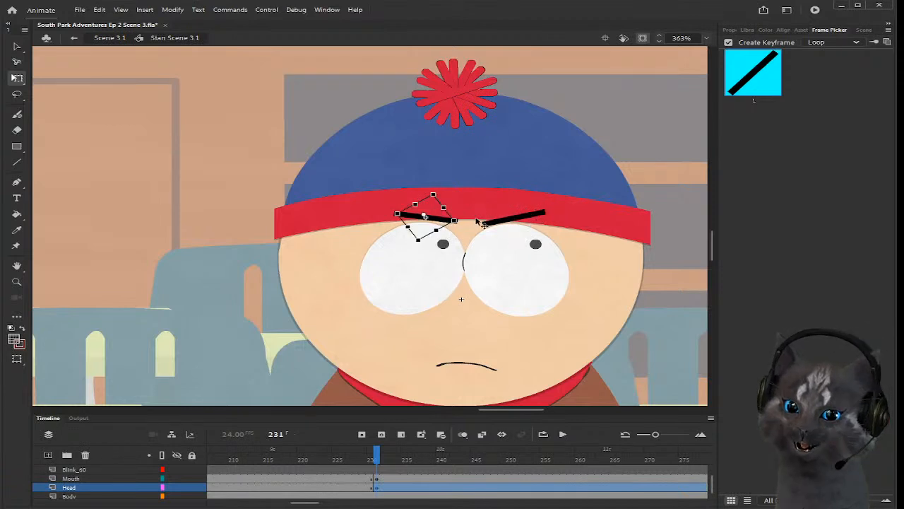
left_click_drag(466, 223, 434, 218)
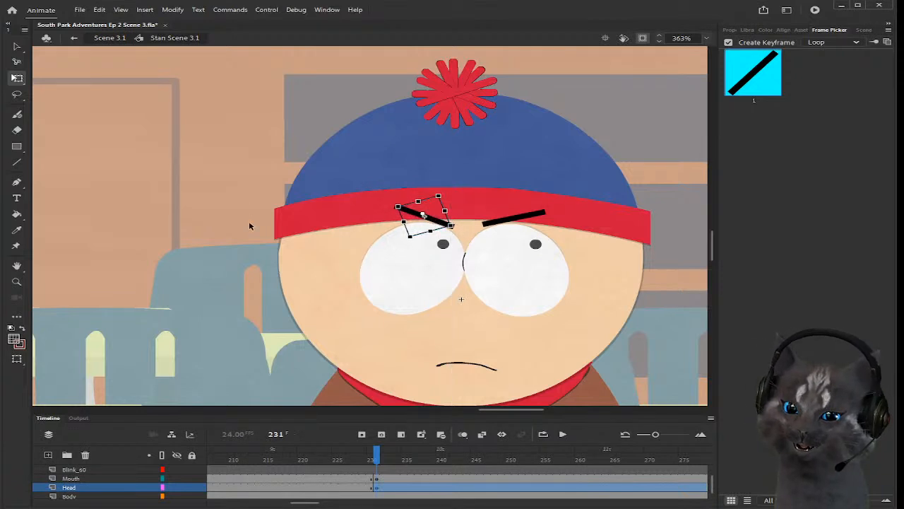
left_click(249, 224)
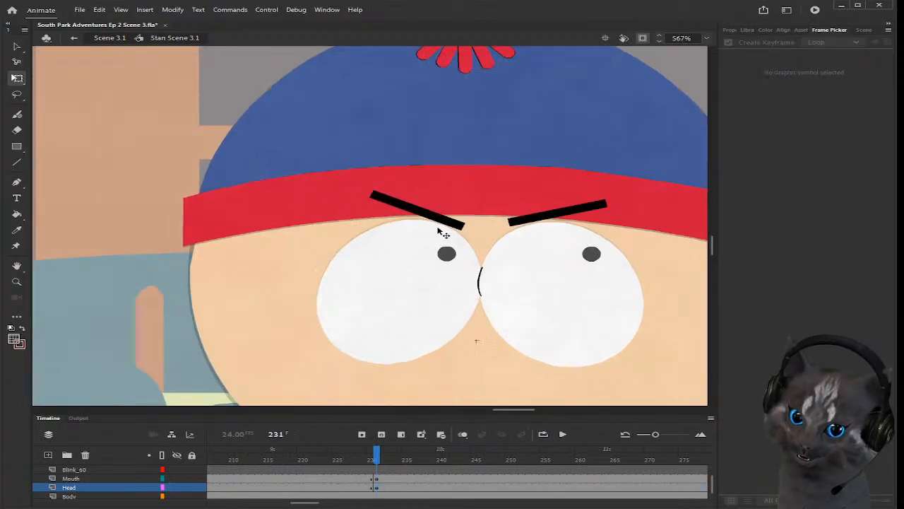
Step: Flatten and raise Stan's eyebrow on the picture's left and nudge the other one slightly upward at frame 231
scroll(441, 233, "up", 2)
left_click(417, 210)
left_click_drag(468, 230, 445, 202)
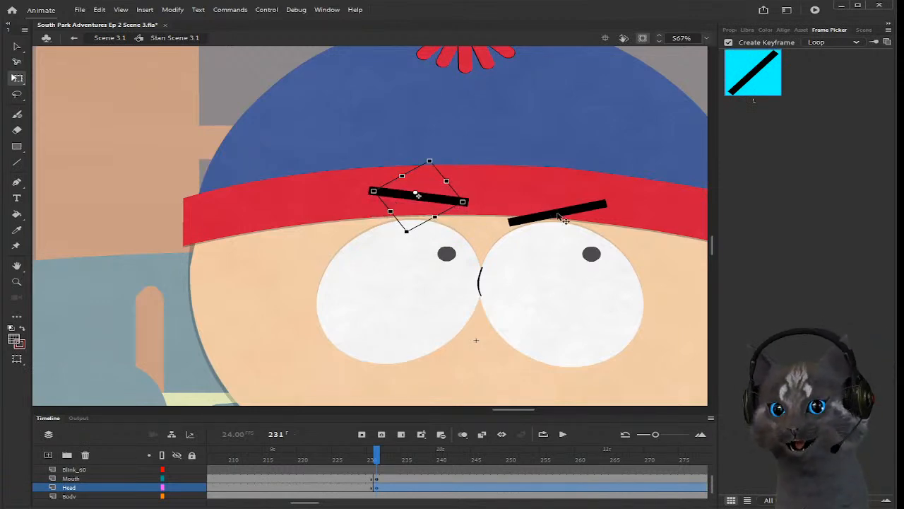
left_click(559, 211)
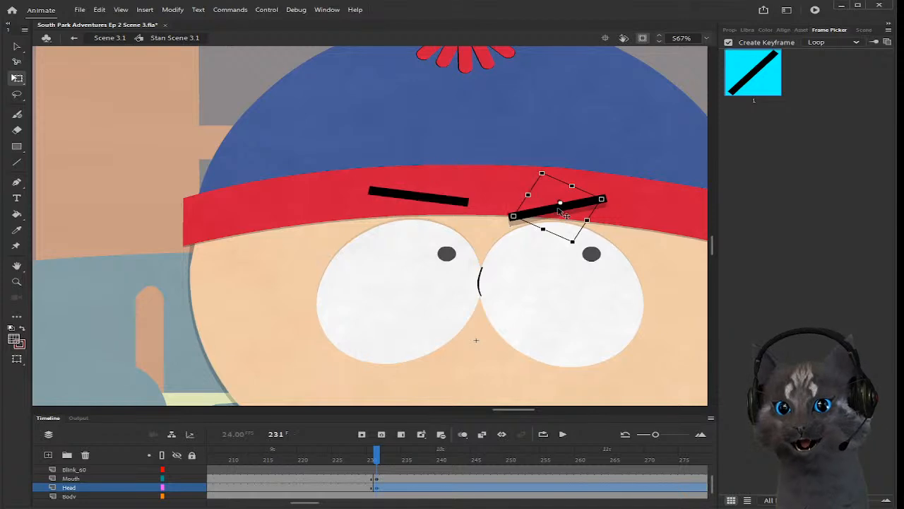
left_click(127, 227)
scroll(129, 229, "down", 3)
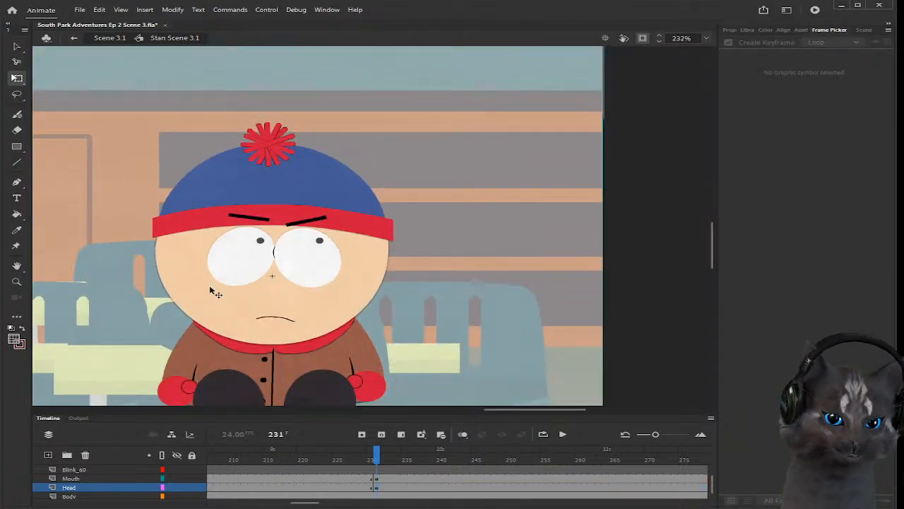
left_click_drag(490, 409, 465, 410)
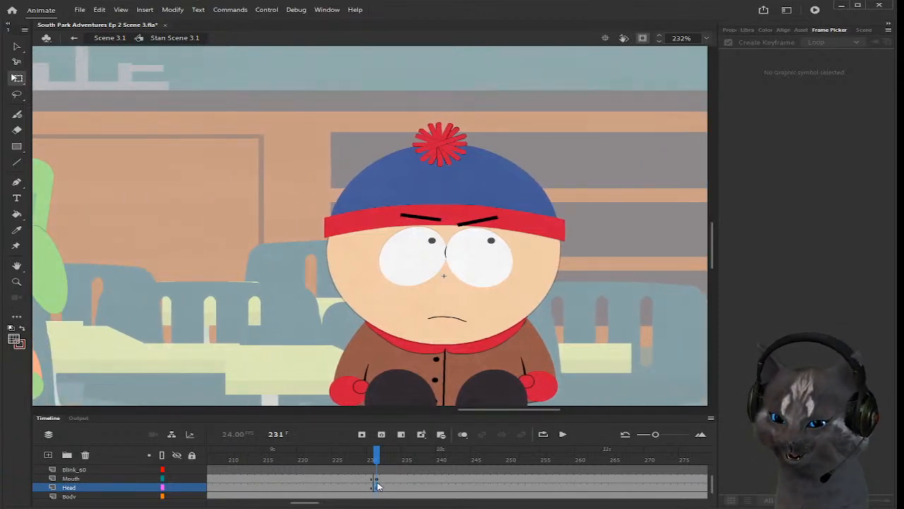
Step: Tilt Stan's whole head and mouth slightly clockwise at frame 231 and scrub ahead to frame 235
left_click(377, 486)
left_click_drag(577, 124, 585, 128)
left_click(603, 208)
scroll(403, 350, "down", 4)
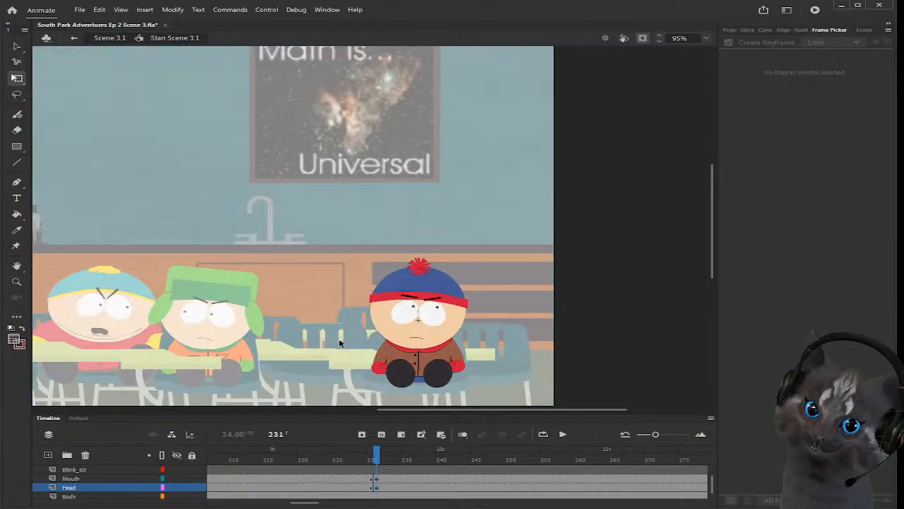
scroll(345, 342, "up", 3)
mouse_move(380, 468)
left_mouse_down()
mouse_move(369, 460)
mouse_move(408, 461)
left_mouse_up()
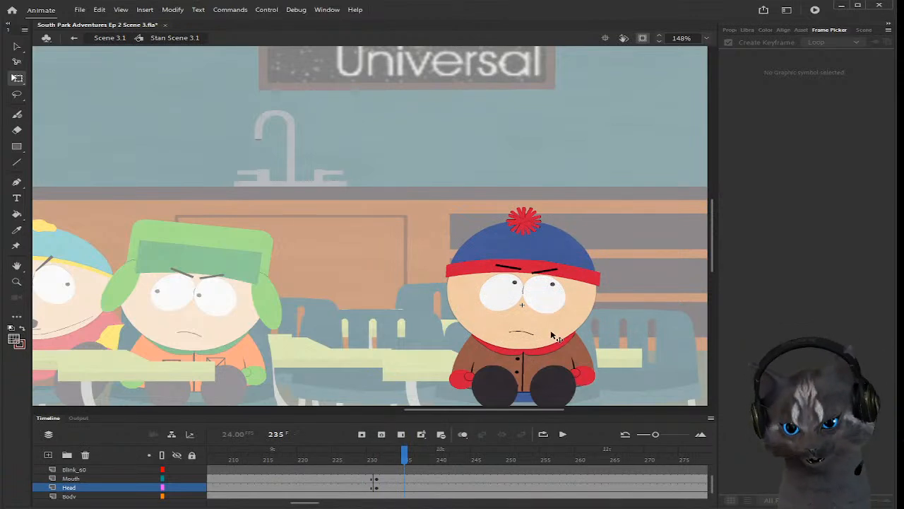
Step: Move the Mouth and Head keyframes of Stan's new pose from frame 231 to frame 235
scroll(389, 477, "up", 2)
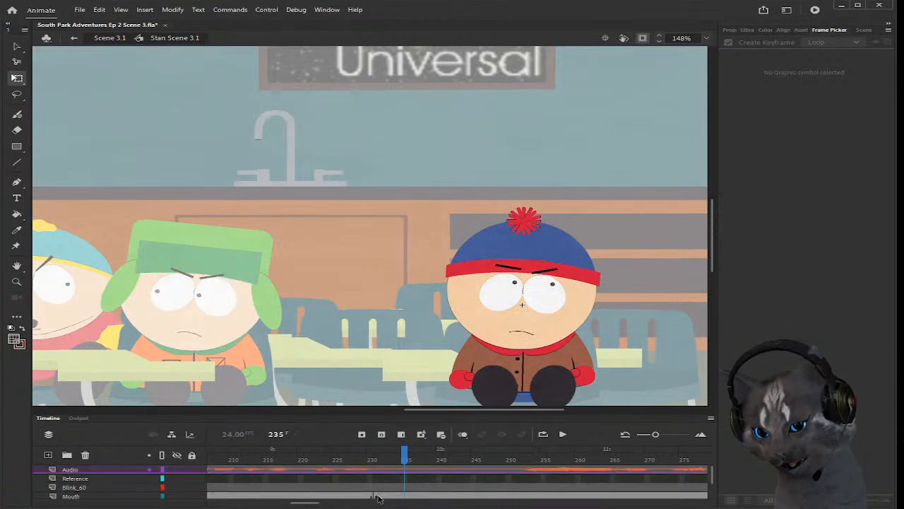
left_click(376, 497)
scroll(516, 338, "up", 3)
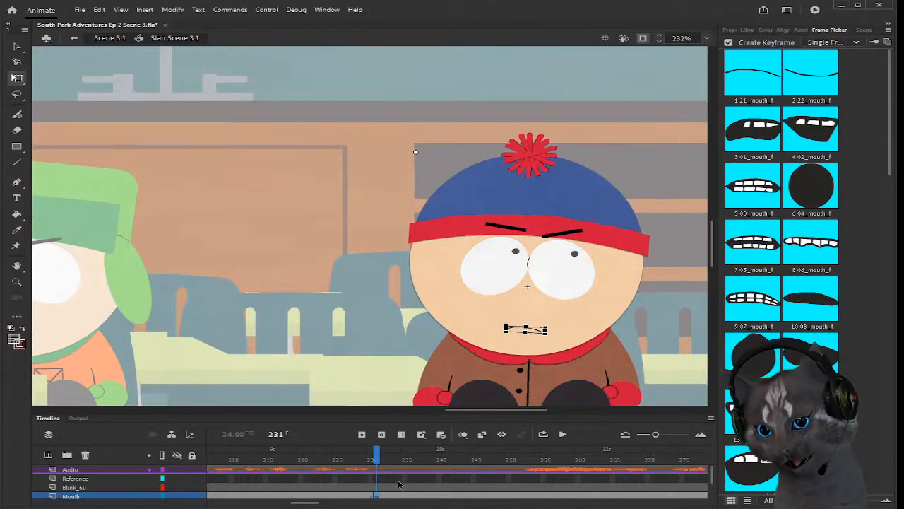
scroll(398, 485, "down", 1)
left_click_drag(377, 488, 407, 495)
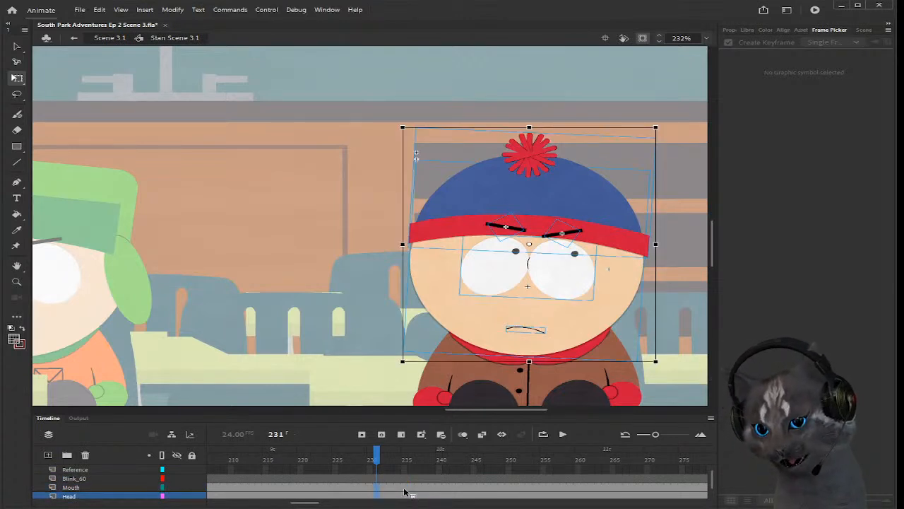
left_click(404, 488)
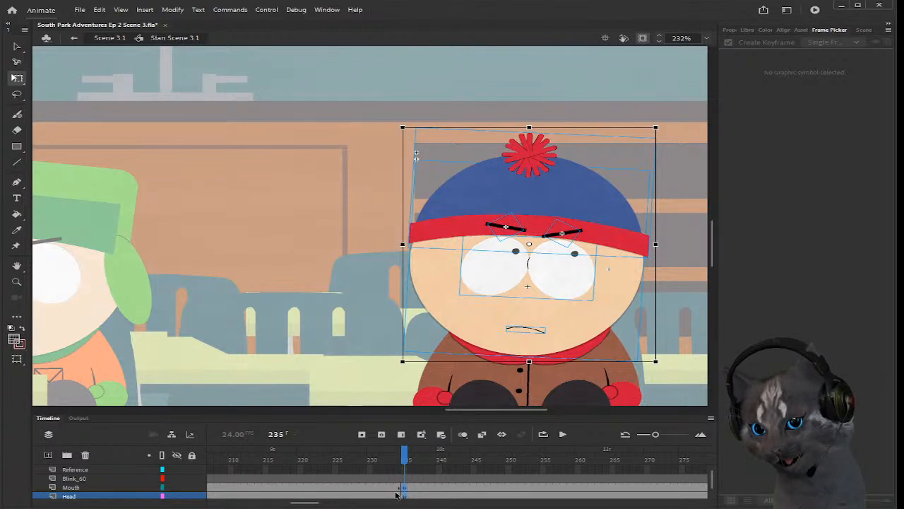
Step: Insert new Mouth and Head keyframes at frame 231 and set Stan's eyes there to look_up_right_f
scroll(378, 485, "up", 1)
scroll(374, 483, "down", 1)
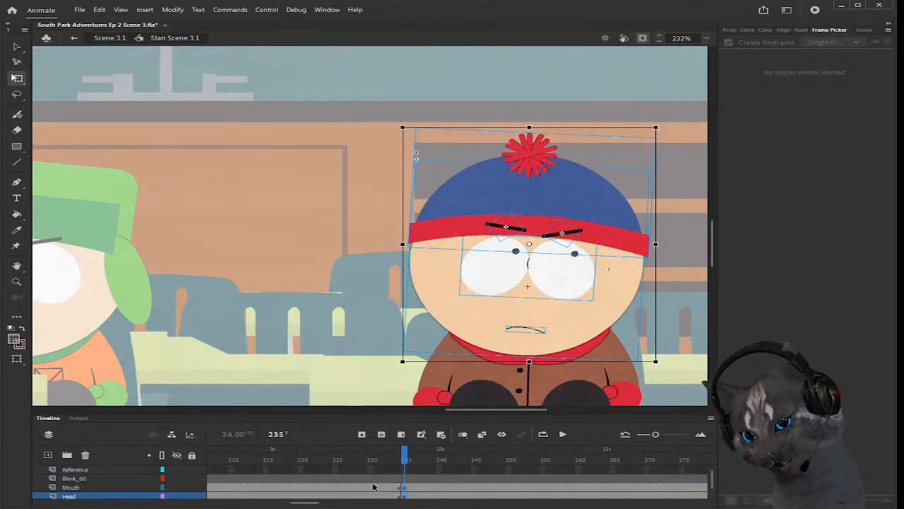
left_click(375, 495)
left_click(362, 434)
left_click(588, 266)
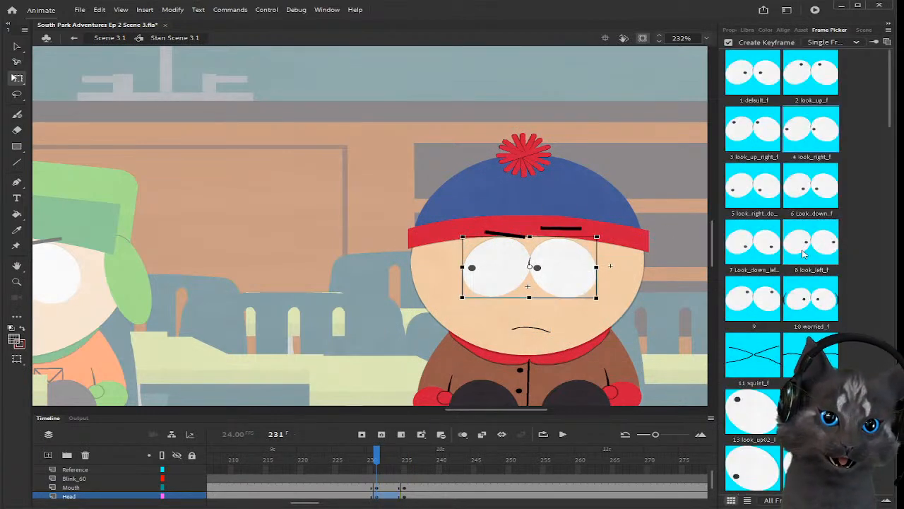
left_click(735, 141)
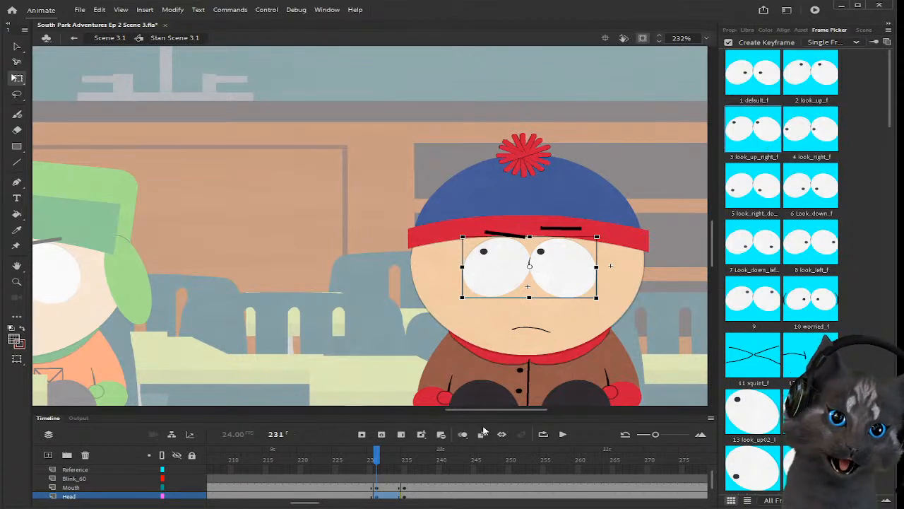
Step: Tilt Stan's head and mouth slightly clockwise on the frame 231 keyframes and scrub ahead to frame 235
left_click(384, 486)
left_click(385, 461)
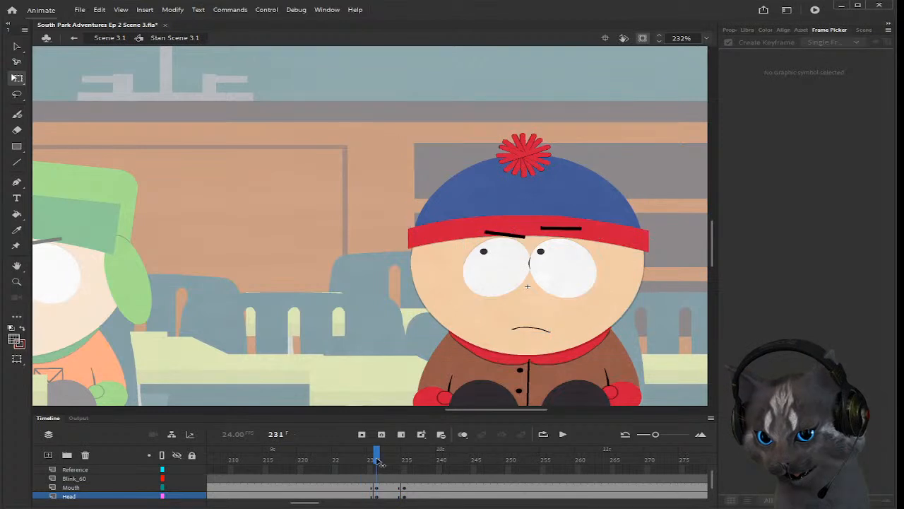
mouse_move(383, 462)
left_mouse_down()
mouse_move(372, 461)
mouse_move(388, 463)
left_mouse_up()
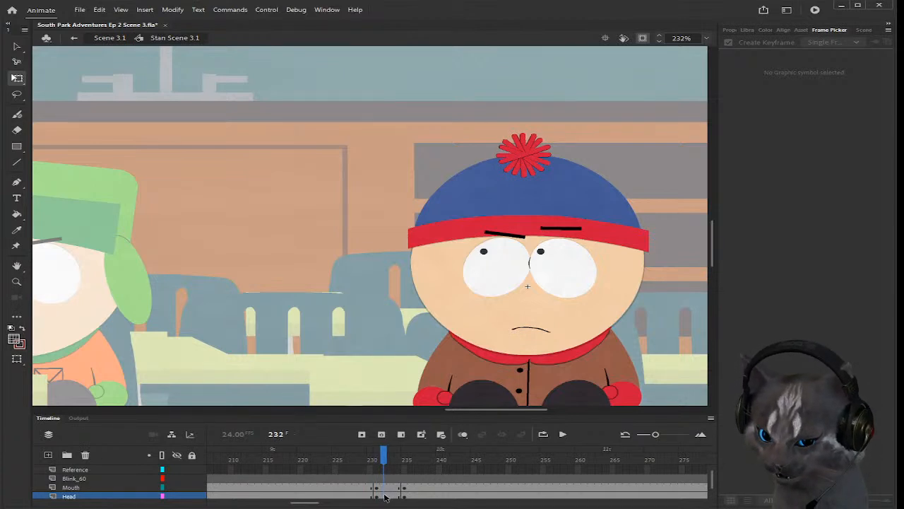
left_click(386, 493)
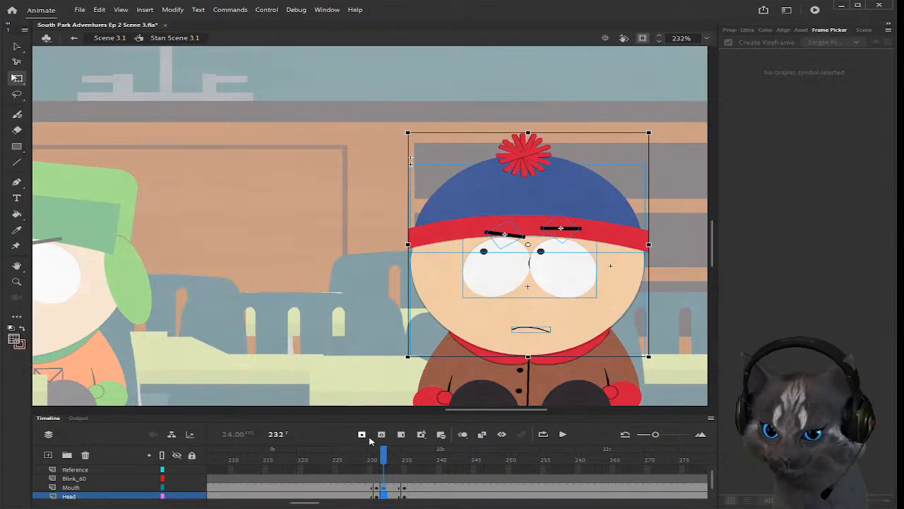
left_click(378, 496)
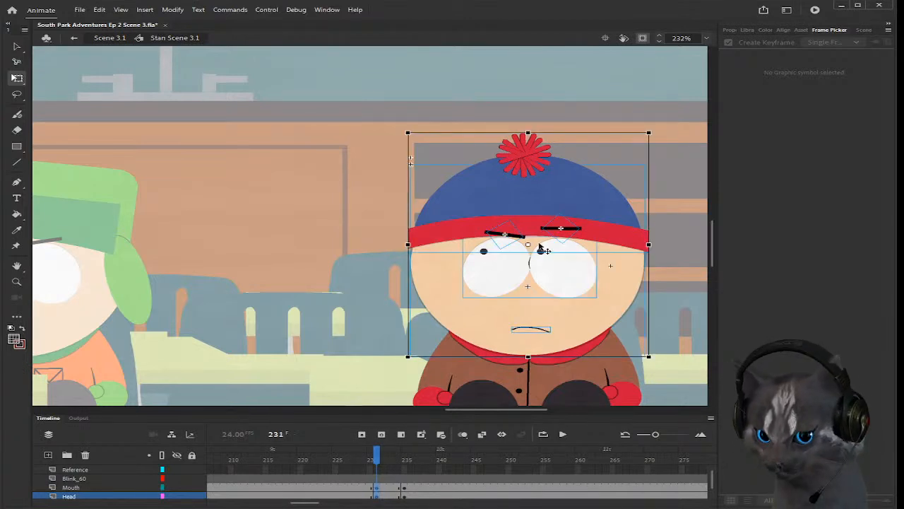
left_click_drag(662, 134, 666, 137)
left_click(380, 461)
left_click_drag(380, 461, 406, 463)
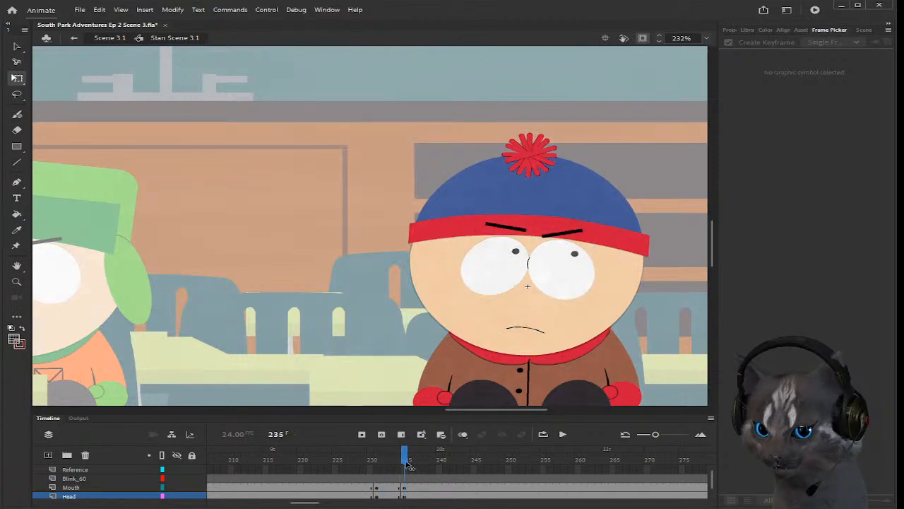
Step: Tilt Stan's head and mouth further clockwise at frame 235, and scrub back to frame 232
left_click(404, 491)
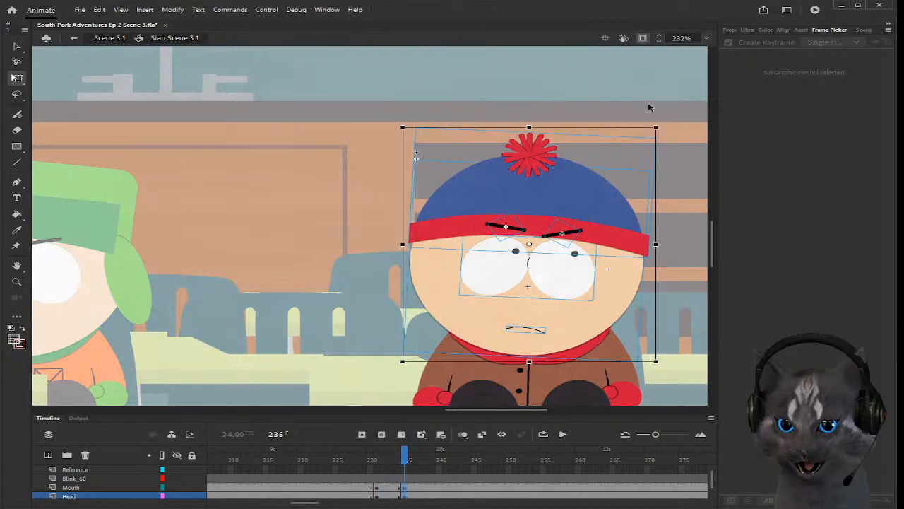
left_click_drag(663, 129, 668, 135)
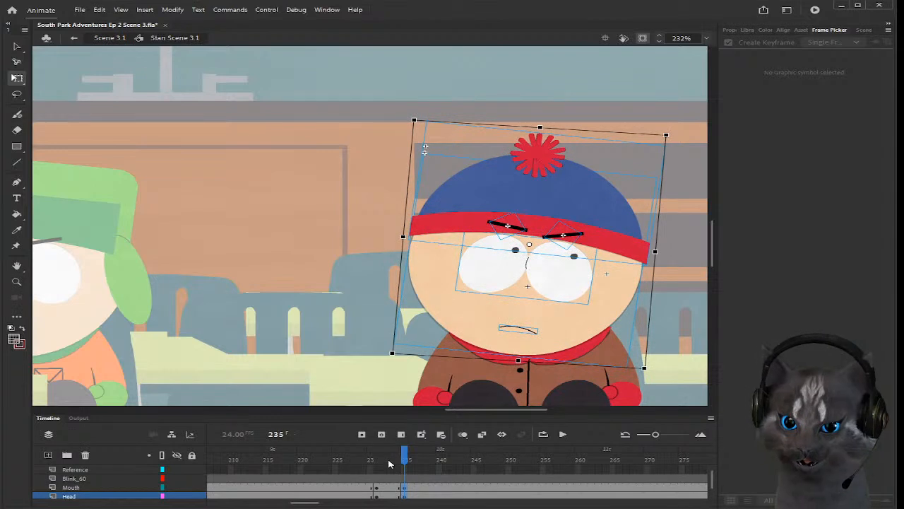
left_click_drag(405, 466, 384, 467)
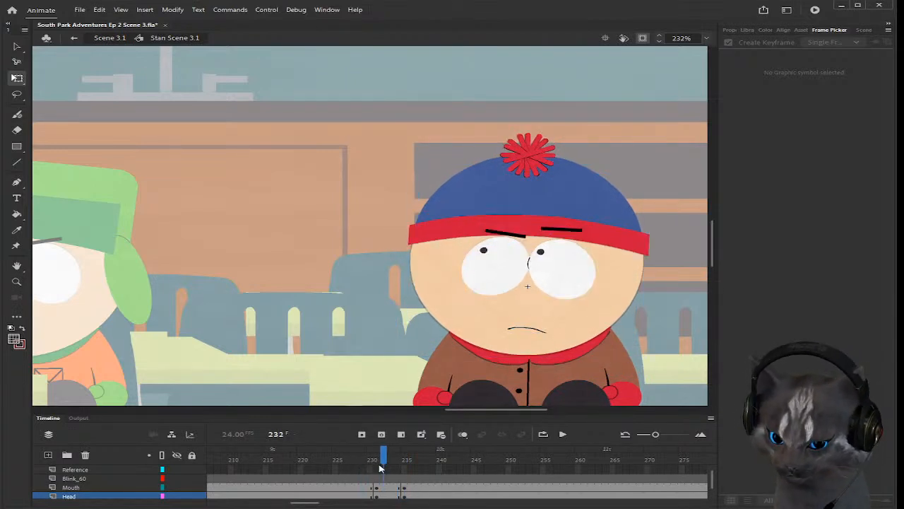
Step: Insert keyframes on Stan's Mouth and Head layers at frame 232
scroll(381, 480, "down", 1)
left_click_drag(385, 489, 386, 480)
left_click(362, 435)
left_click(358, 251)
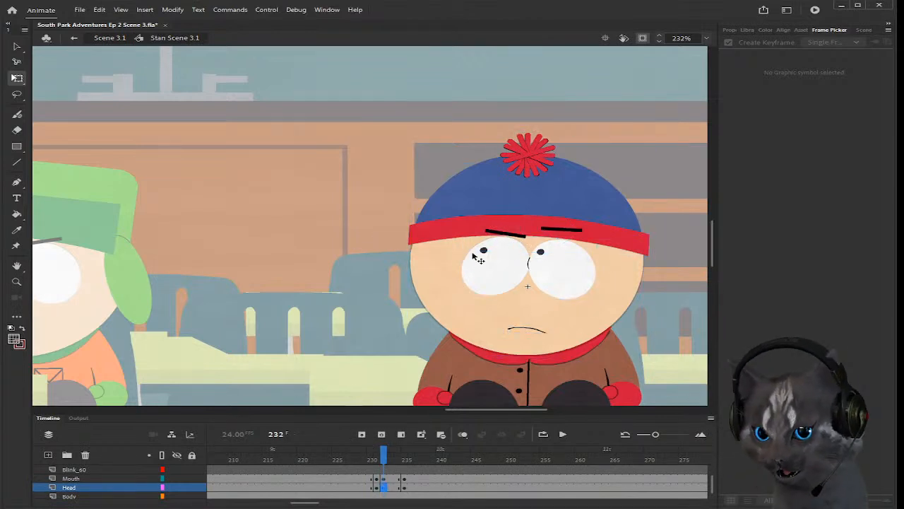
Step: Set Stan's eyes at frame 232 to look_up_f and tilt his head and mouth slightly clockwise
left_click(471, 252)
left_click(825, 75)
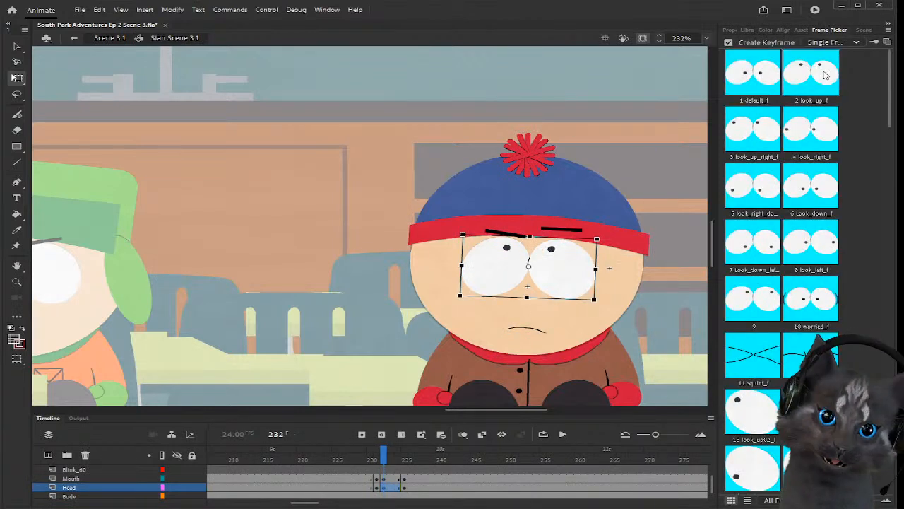
left_click(390, 487)
left_click(383, 487)
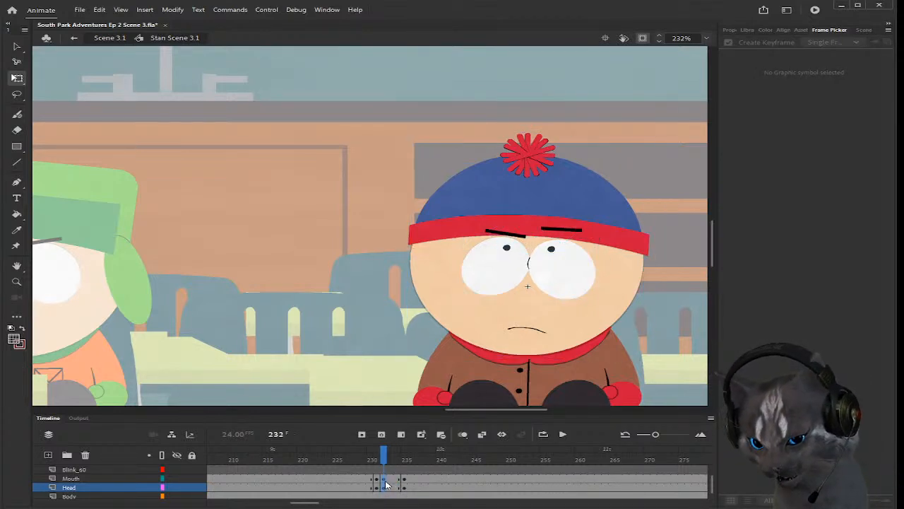
left_click_drag(666, 133, 669, 138)
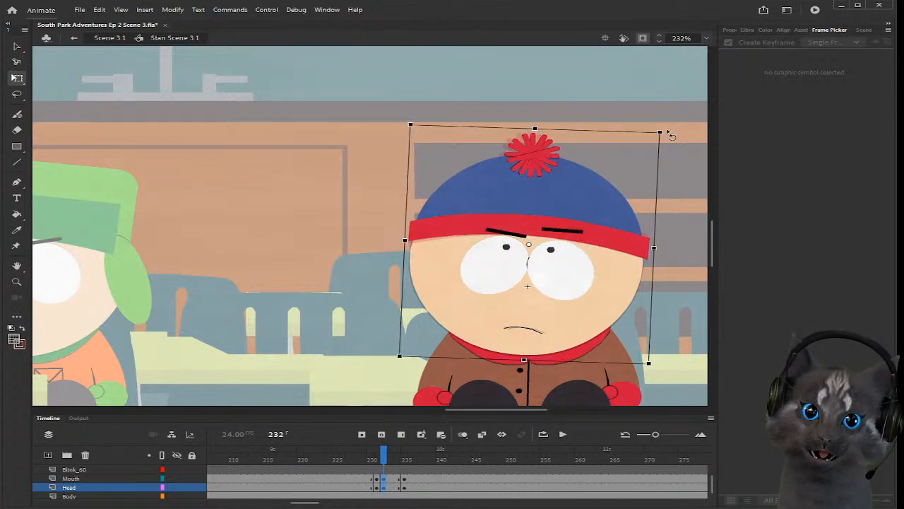
left_click(384, 460)
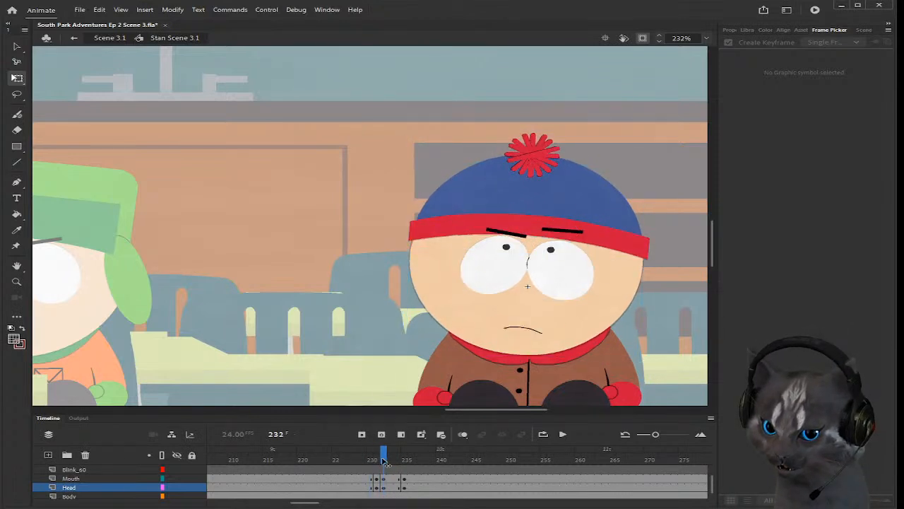
Step: Insert keyframes on Stan's Mouth and Head layers at frame 233 and set his eyes there to pose 9
left_click(389, 461)
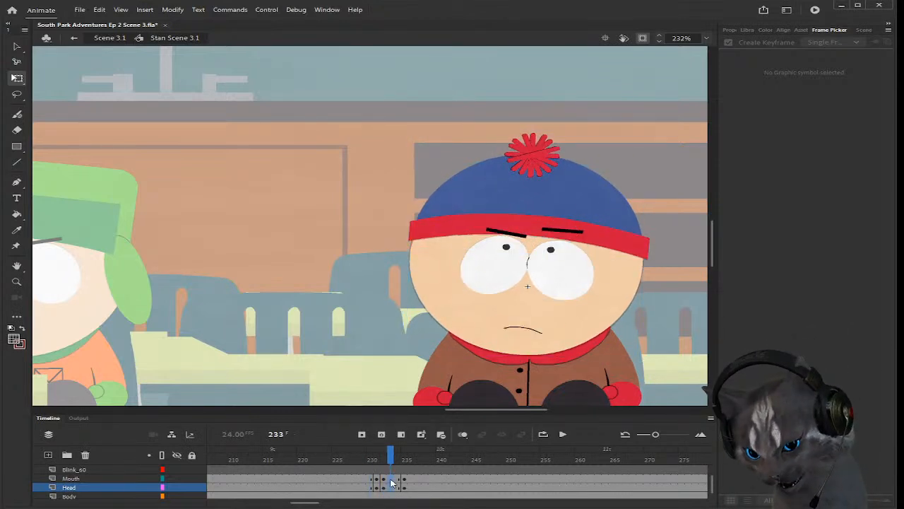
left_click(390, 488)
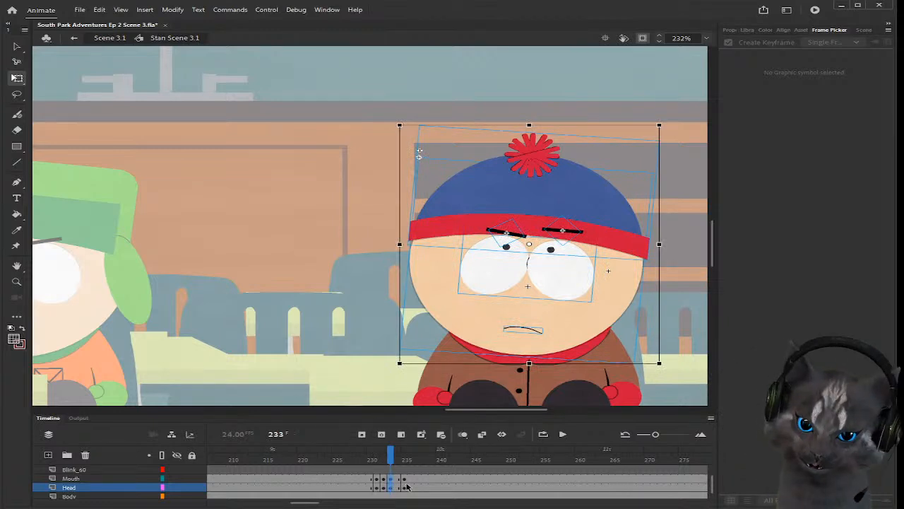
left_click(375, 269)
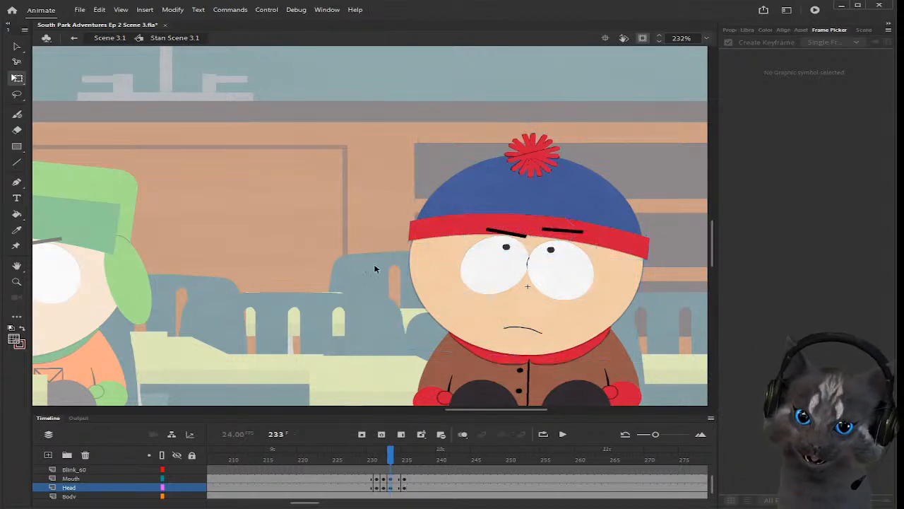
left_click(405, 481)
left_click(391, 481)
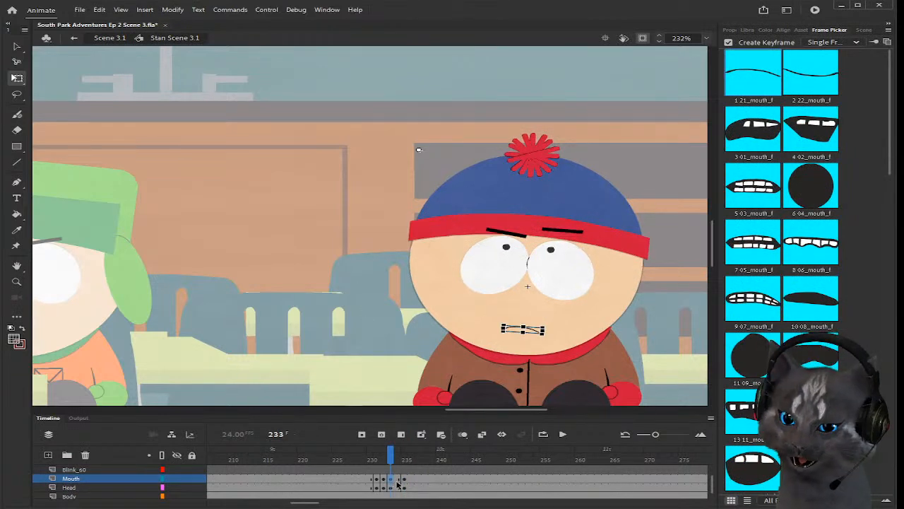
left_click(391, 487)
left_click(333, 242)
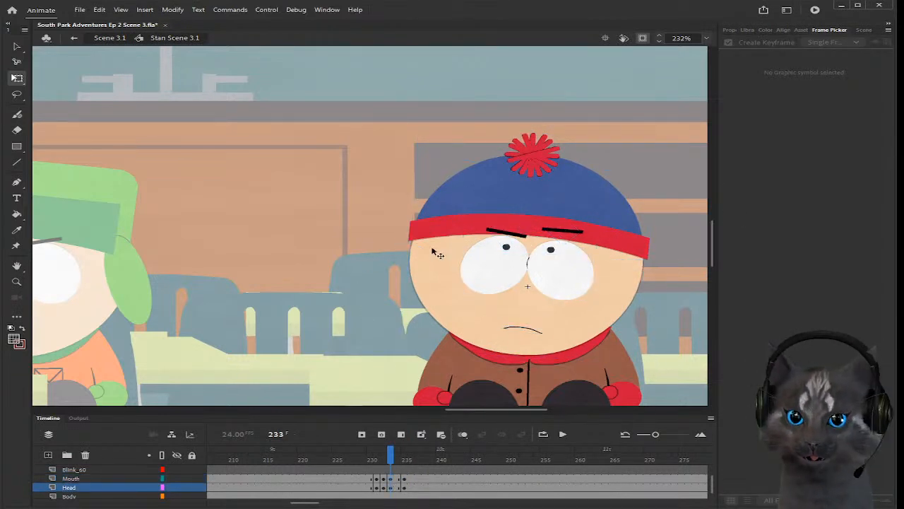
left_click(487, 265)
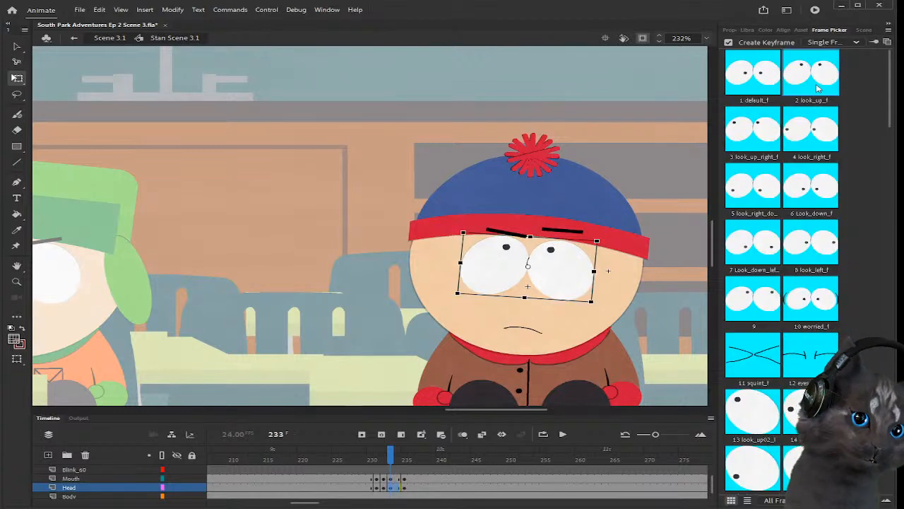
left_click(770, 297)
left_click(333, 319)
Step: Play back Stan's eye-roll from before frame 231 and save the file
left_click_drag(393, 457, 350, 472)
key("Return")
key("Return")
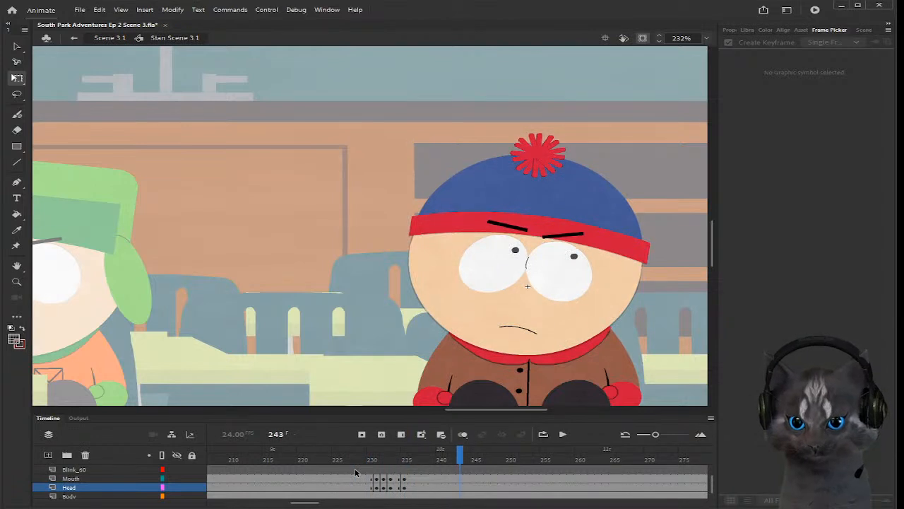
key("ctrl+s")
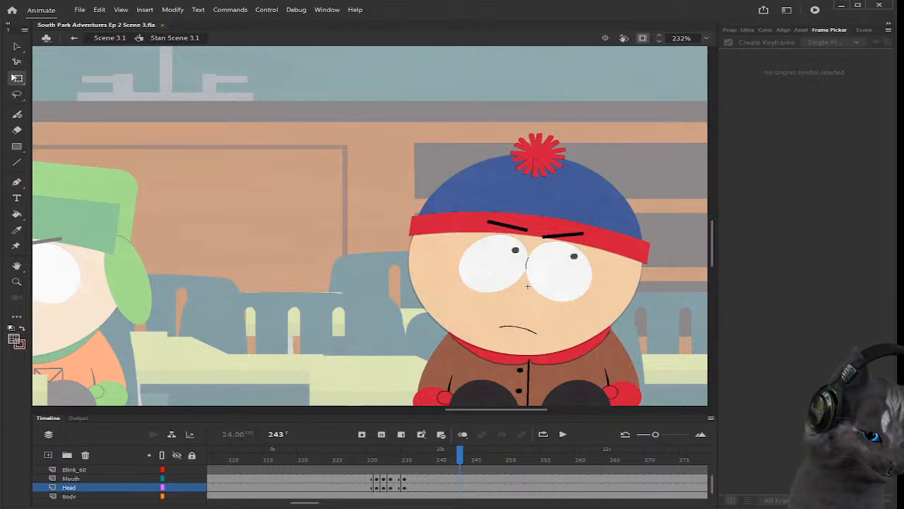
Step: Review Stan's reaction with more of the classroom in view by playing from frame 220
scroll(212, 367, "down", 5)
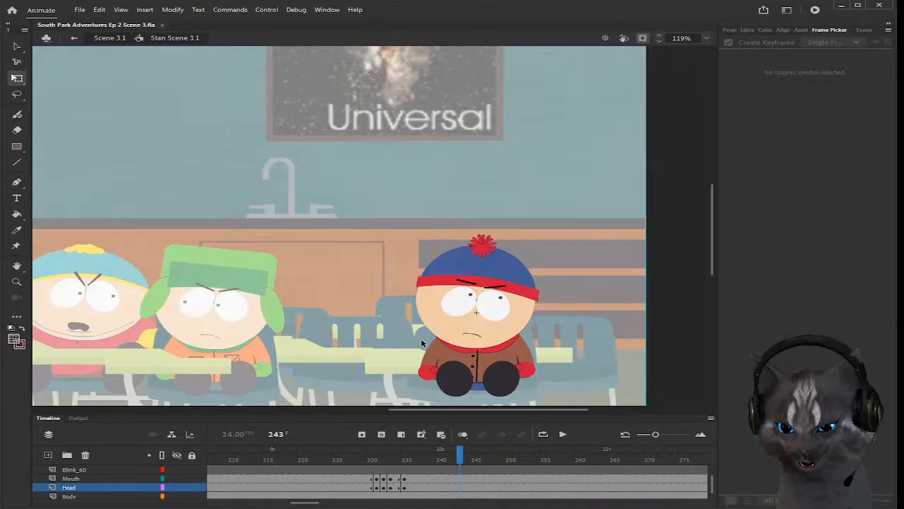
scroll(187, 368, "up", 2)
scroll(197, 364, "up", 1)
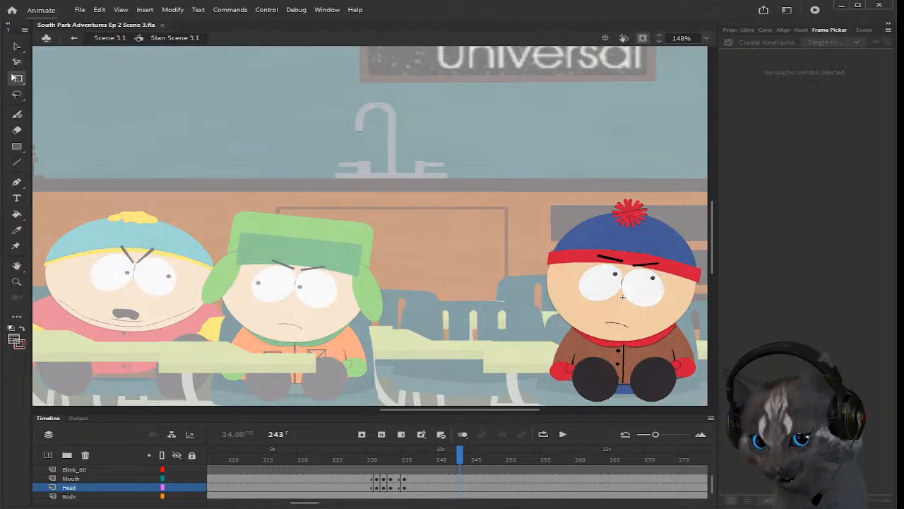
left_click_drag(313, 502, 311, 502)
left_click(349, 471)
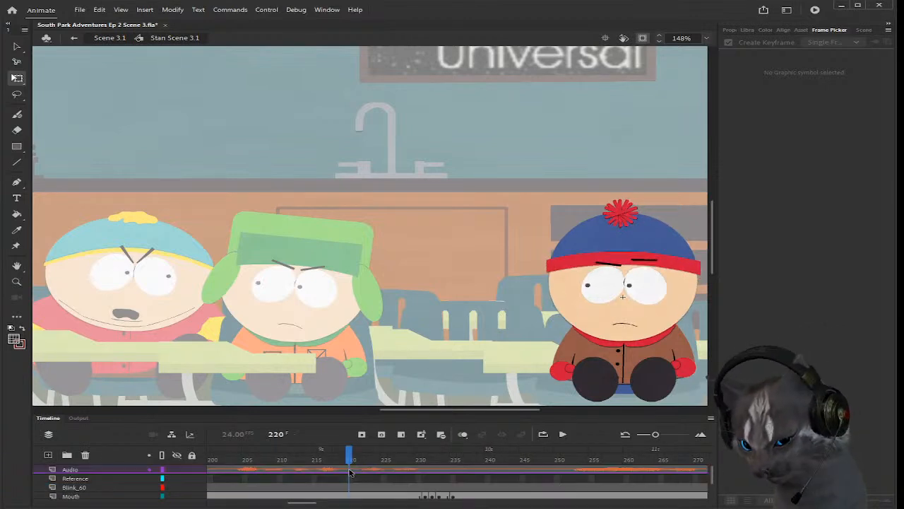
key("Return")
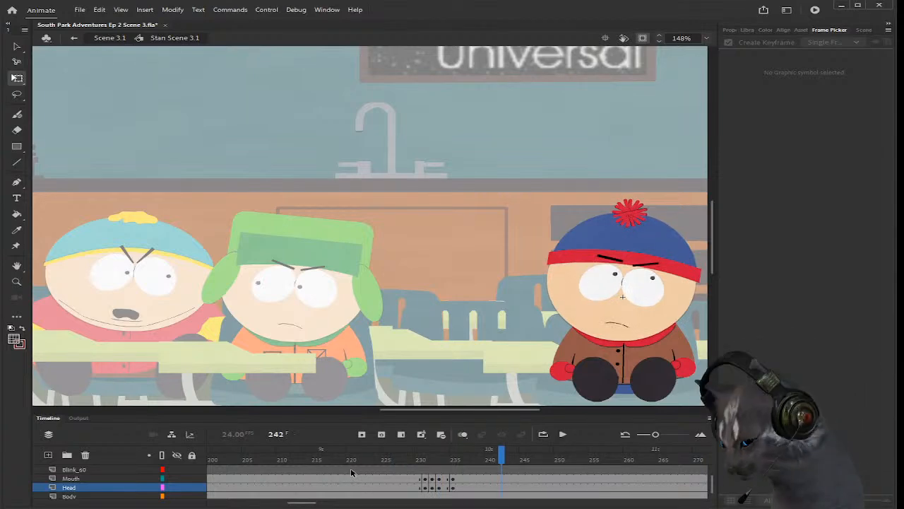
Step: Return to Scene 3.1, bring Alice and Cartman into view, and scrub to frame 251
double_click(505, 258)
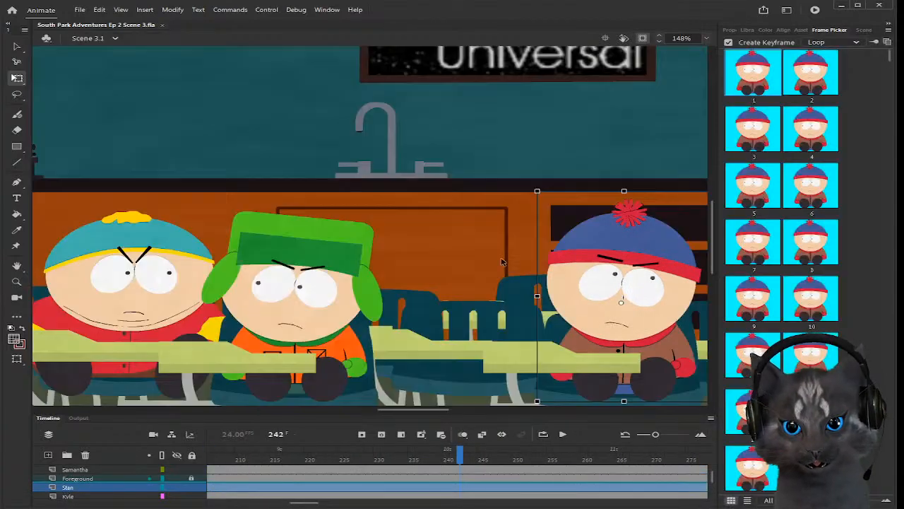
left_click_drag(441, 415, 434, 422)
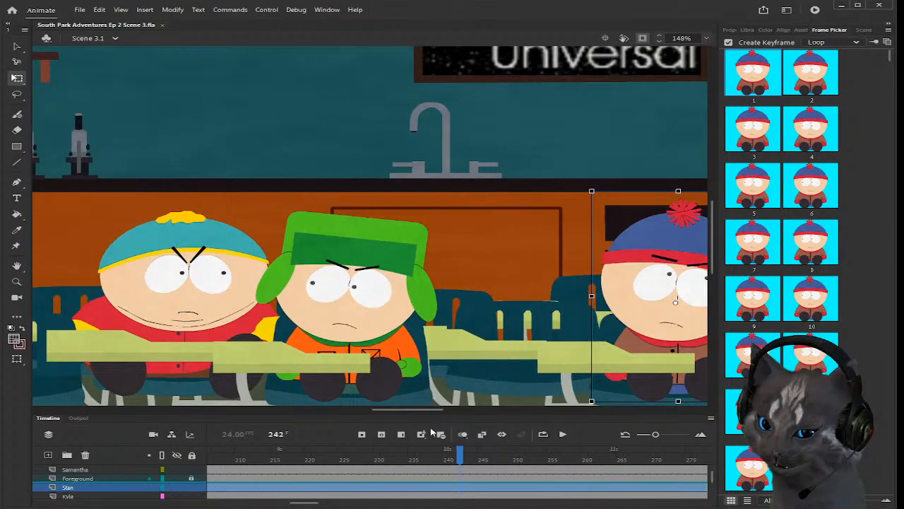
scroll(465, 489, "up", 1)
scroll(399, 350, "down", 1)
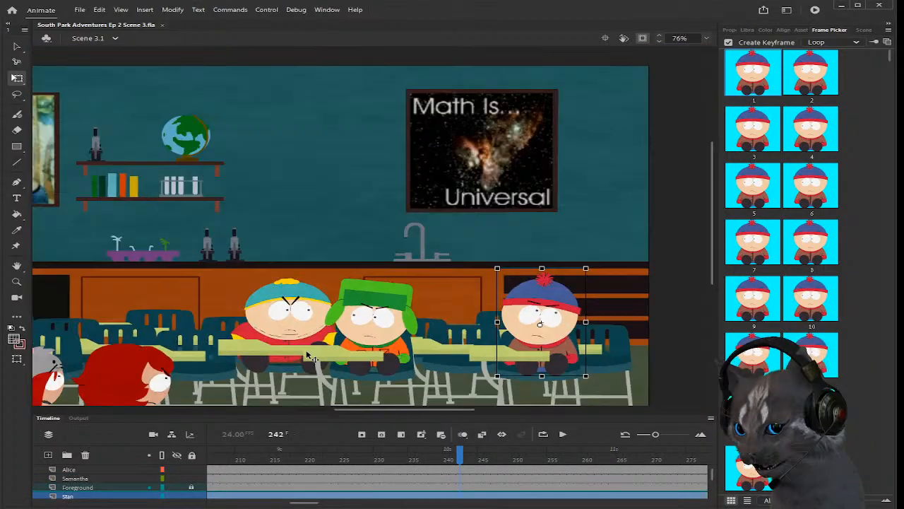
scroll(116, 365, "up", 1)
scroll(228, 354, "down", 3)
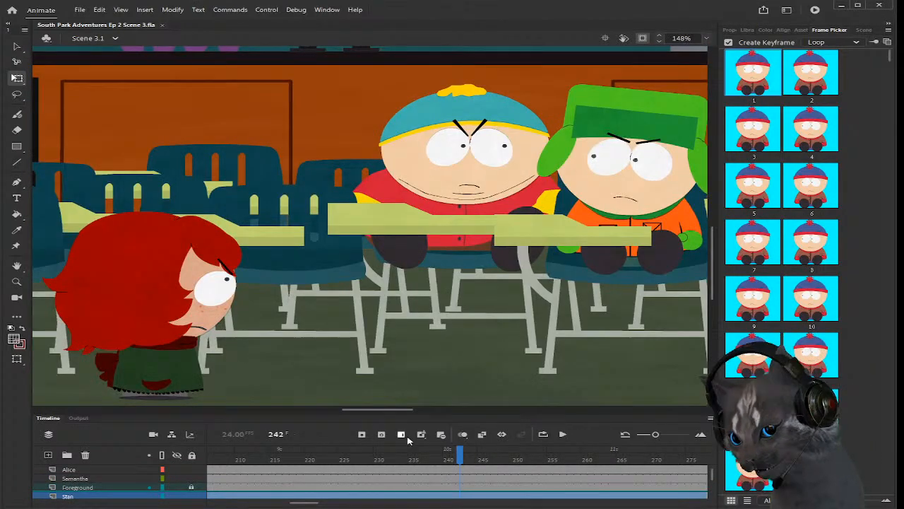
scroll(465, 477, "up", 1)
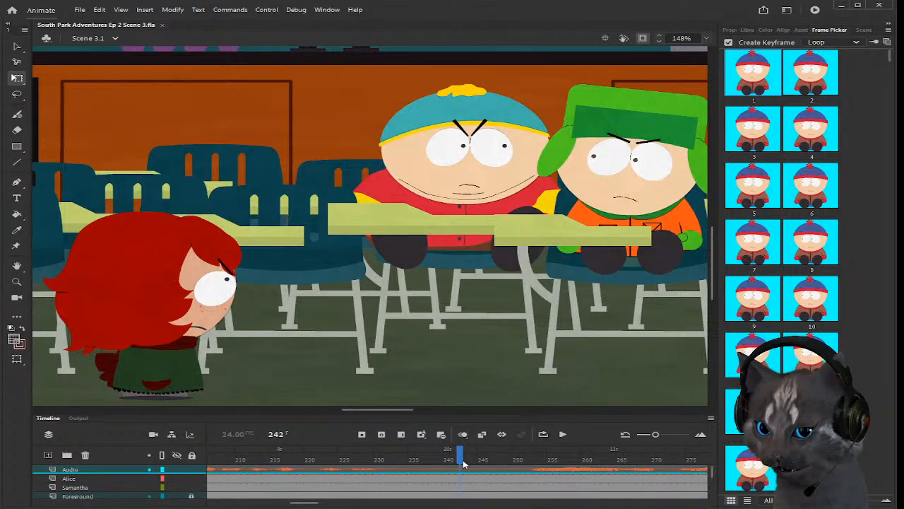
left_click_drag(461, 459, 522, 461)
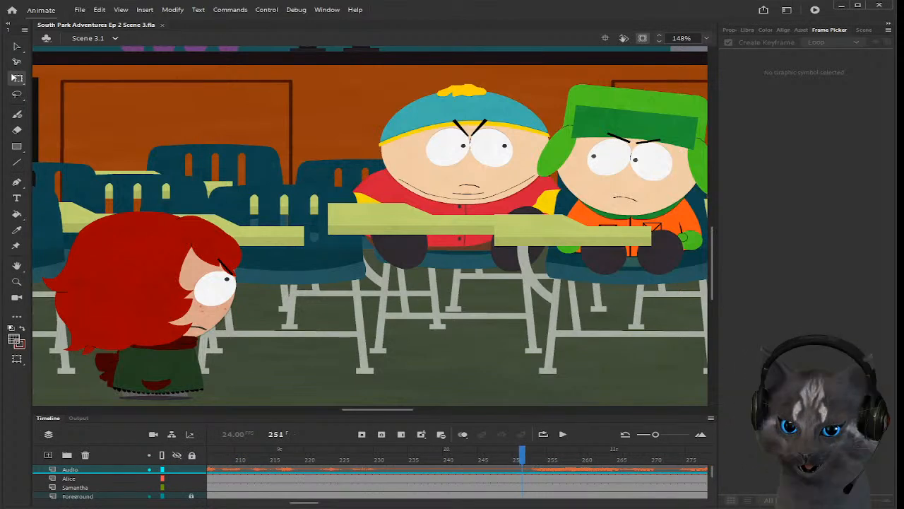
Step: Open the red-haired Alice symbol for editing in place at frame 251
left_click(152, 276)
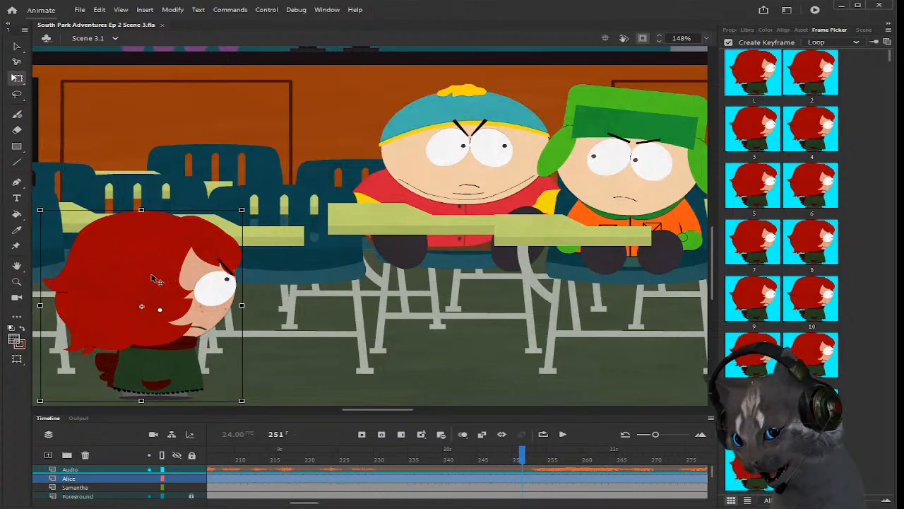
double_click(152, 279)
scroll(458, 487, "down", 1)
left_click(457, 488)
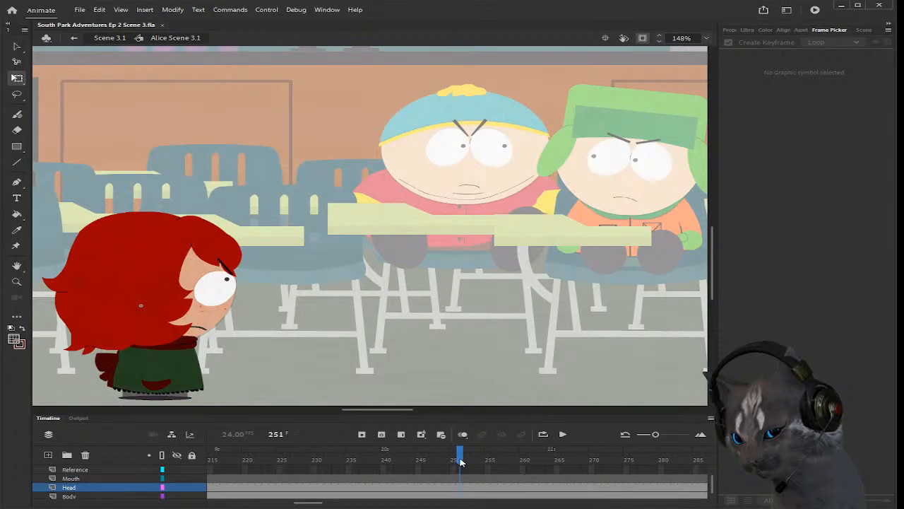
Step: Insert keyframes on Alice's Mouth, Head and Body layers at frame 250
left_click(454, 460)
scroll(453, 472, "down", 1)
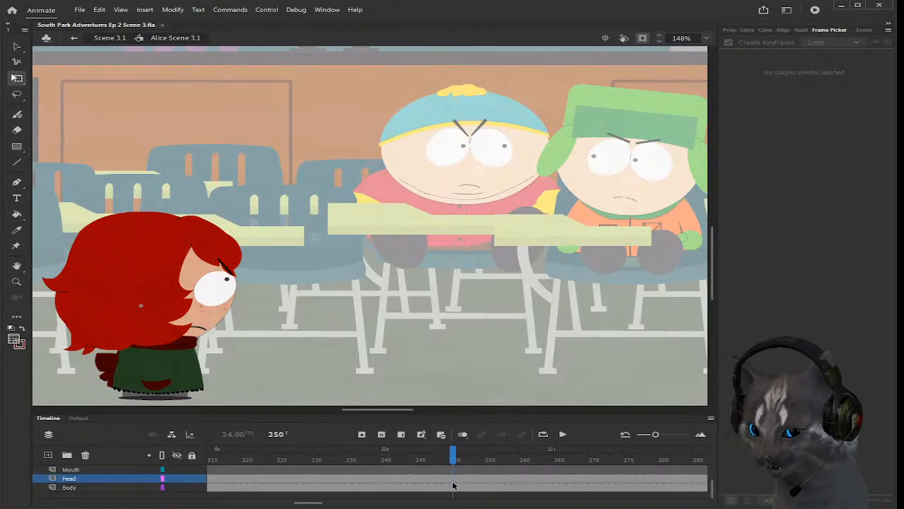
left_click(456, 471)
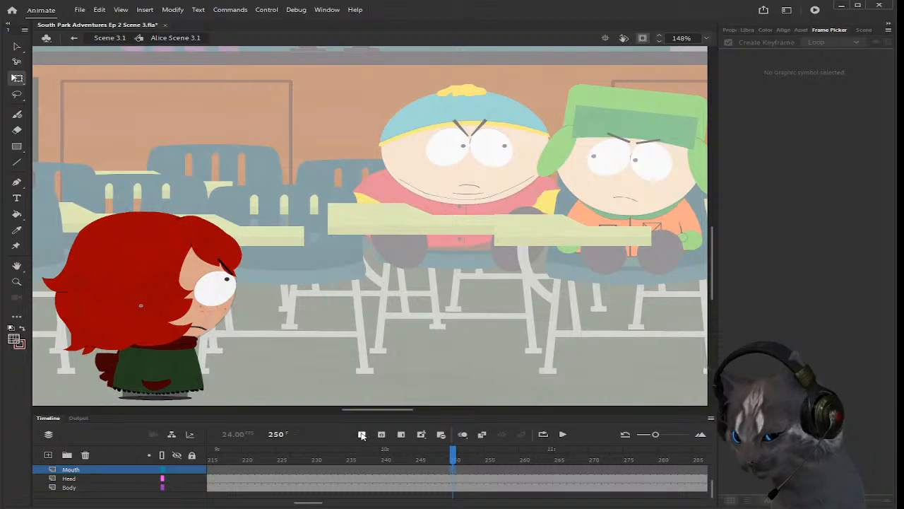
left_click(454, 480)
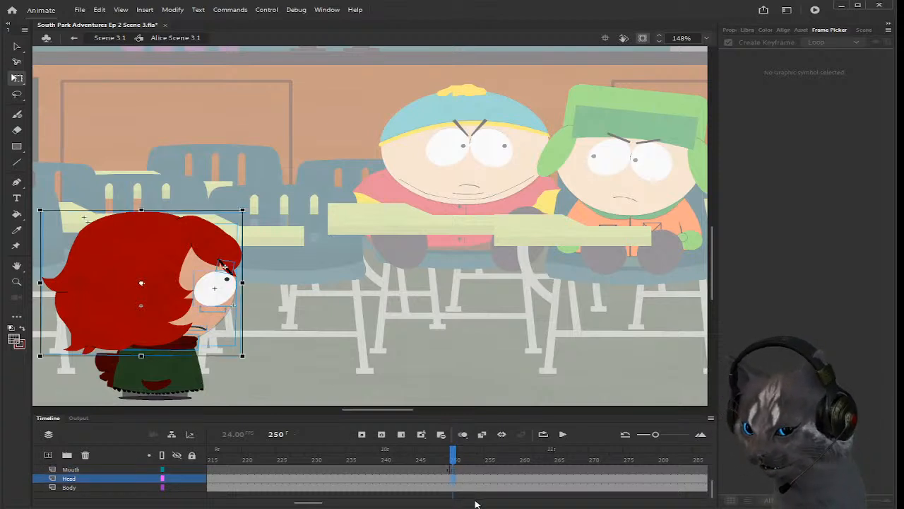
left_click(454, 487)
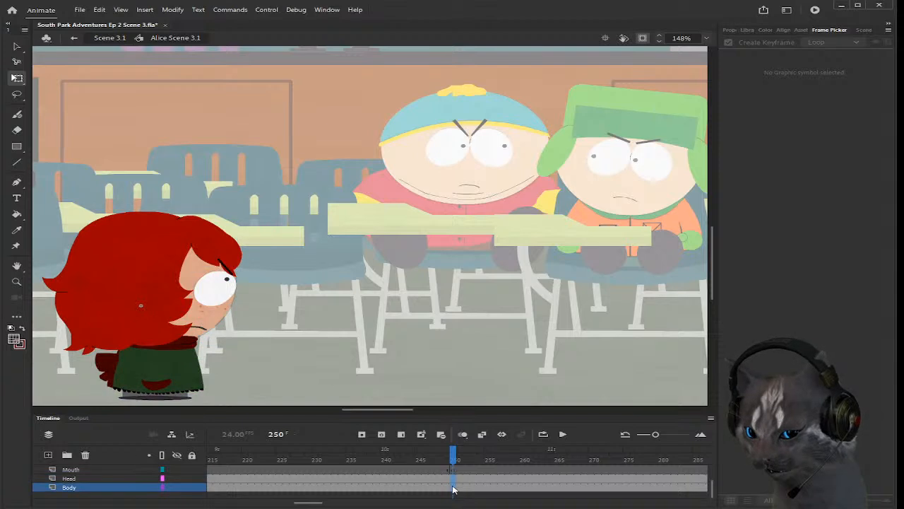
Step: Copy Alice's complete figure from frame 1 of the Reference layer
left_click_drag(324, 503, 223, 503)
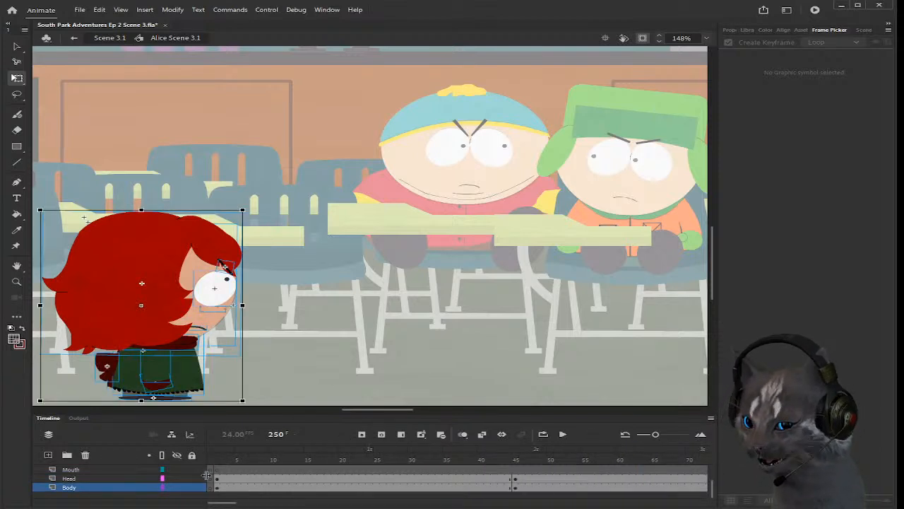
scroll(205, 476, "up", 3)
left_click(210, 487)
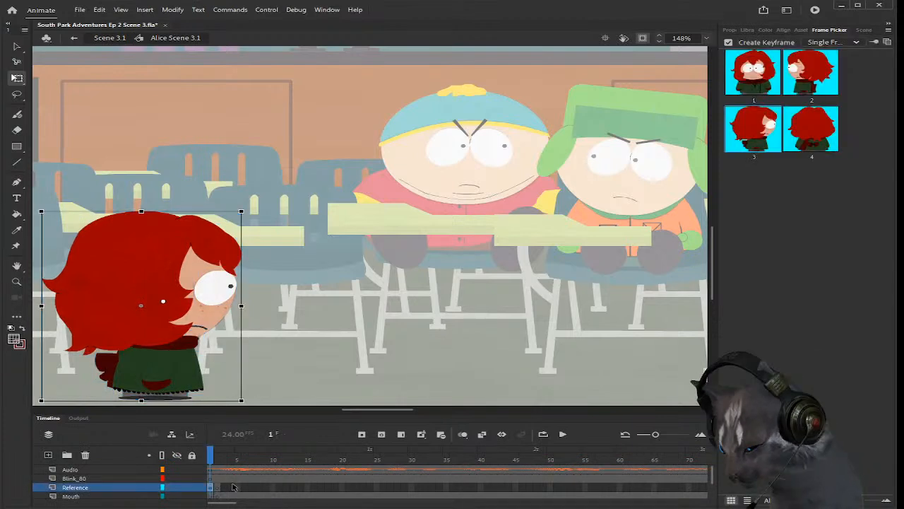
Step: Delete Alice's Head and Body artwork at frame 250 and paste the reference figure in place on the Body layer
left_click_drag(230, 503, 315, 503)
scroll(377, 495, "down", 3)
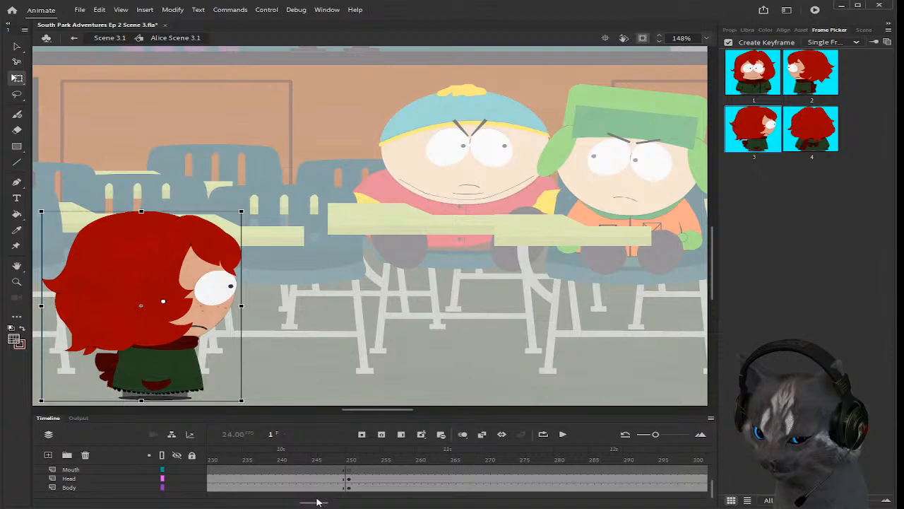
left_click(351, 480)
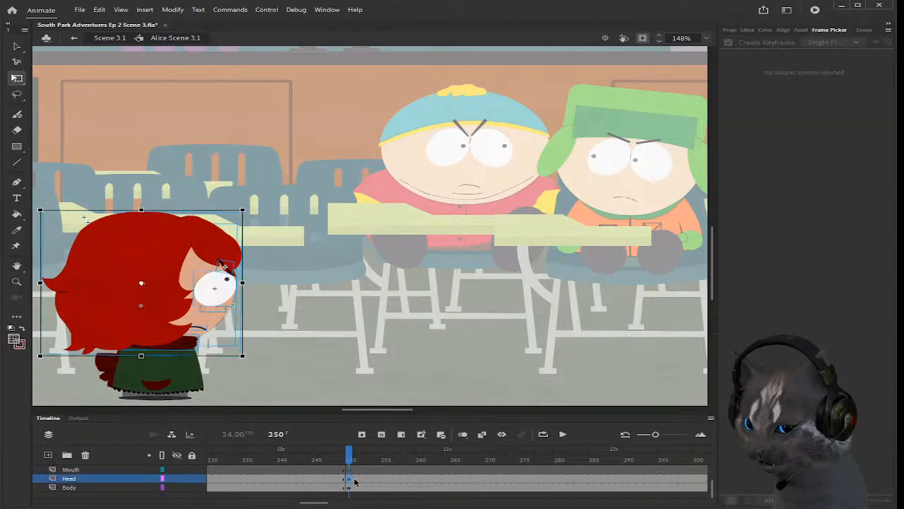
key("Delete")
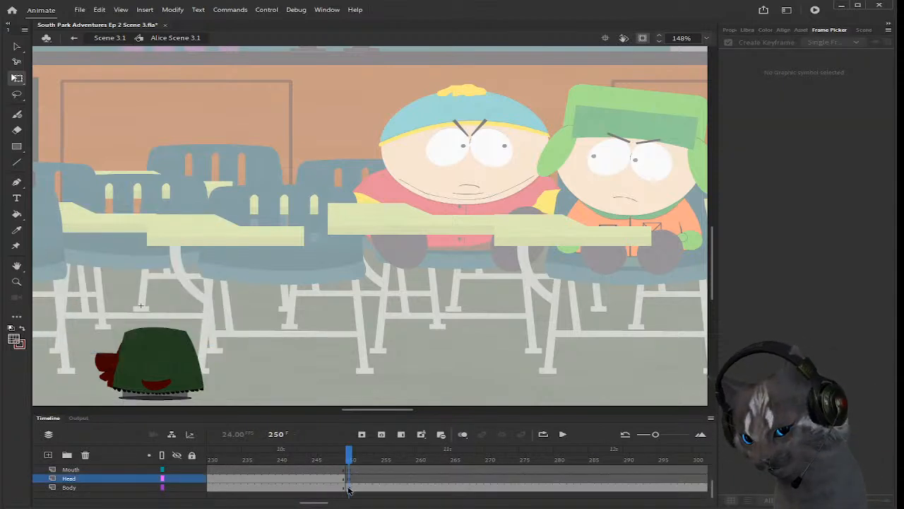
left_click(350, 487)
key("Delete")
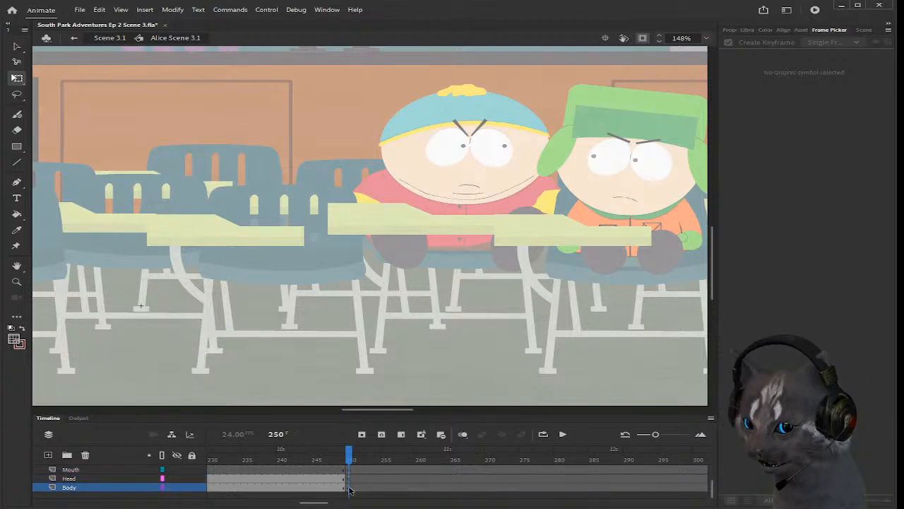
key("ctrl+z")
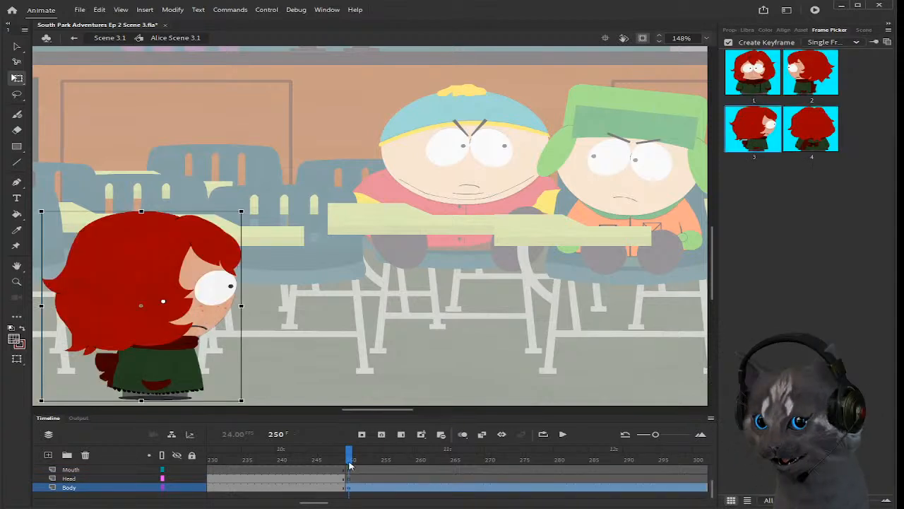
Step: Switch Alice's figure on the Body layer at frame 250 to the front-facing view and break it apart into separate parts
left_click(753, 72)
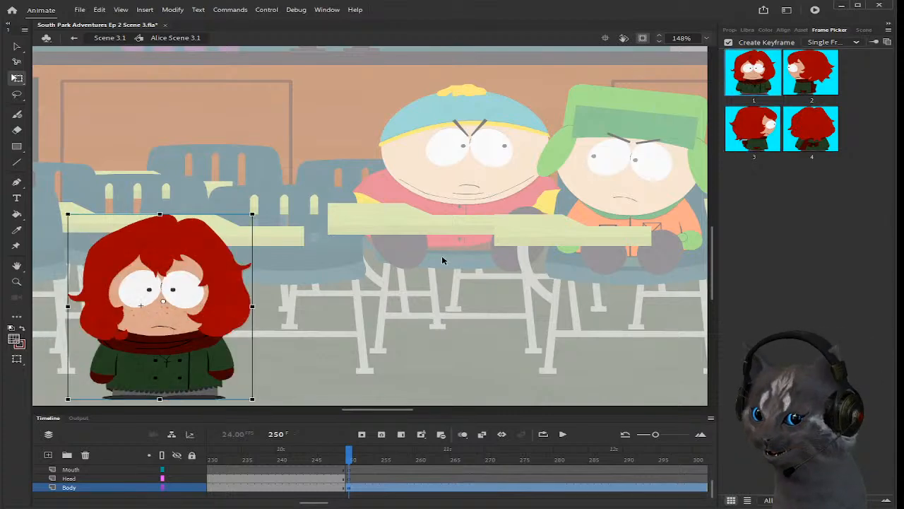
scroll(176, 376, "down", 2)
scroll(171, 368, "up", 1)
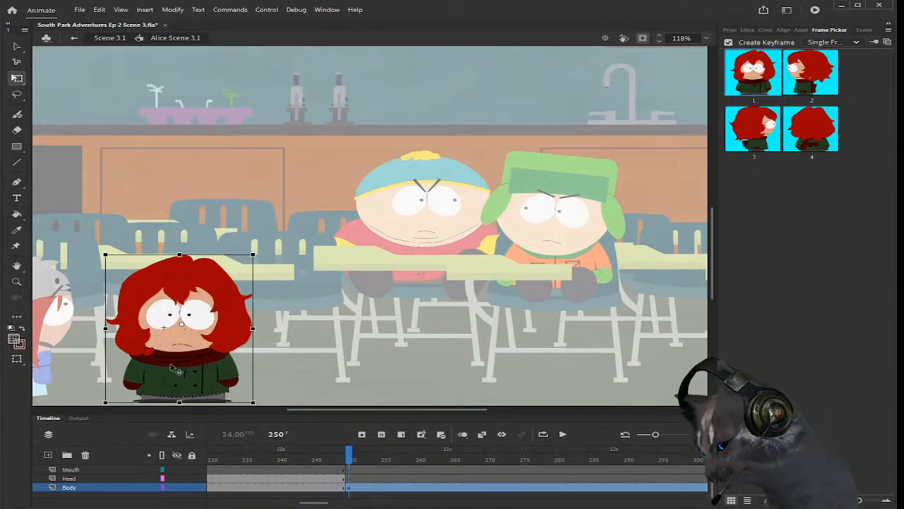
scroll(171, 368, "up", 1)
left_click_drag(350, 460, 348, 459)
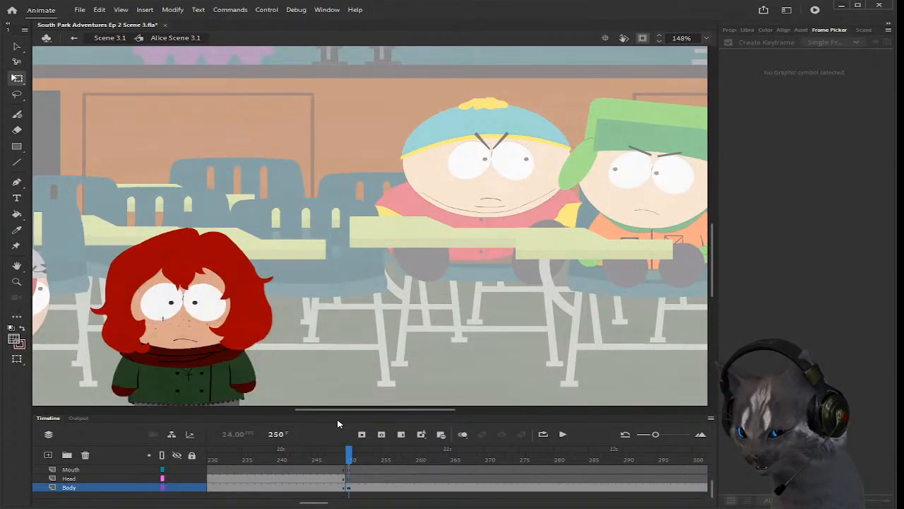
scroll(229, 369, "down", 2)
scroll(205, 366, "up", 2)
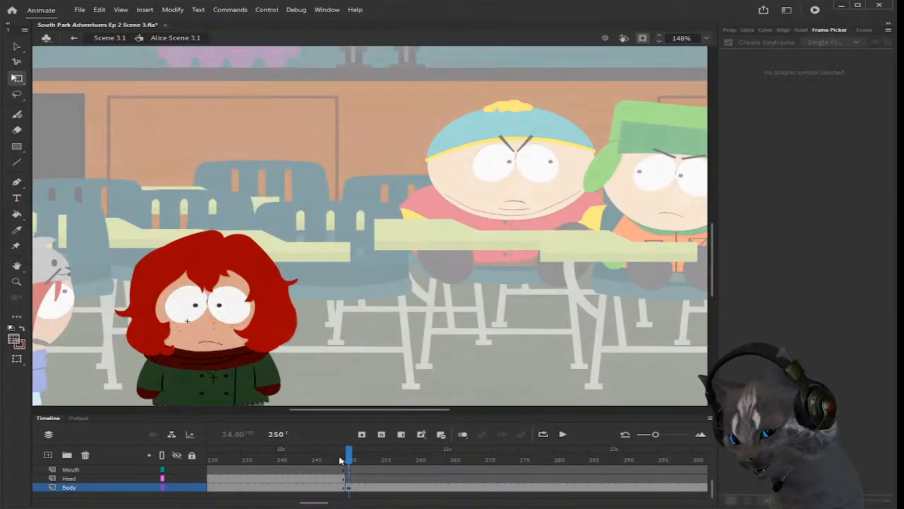
left_click_drag(303, 412, 288, 412)
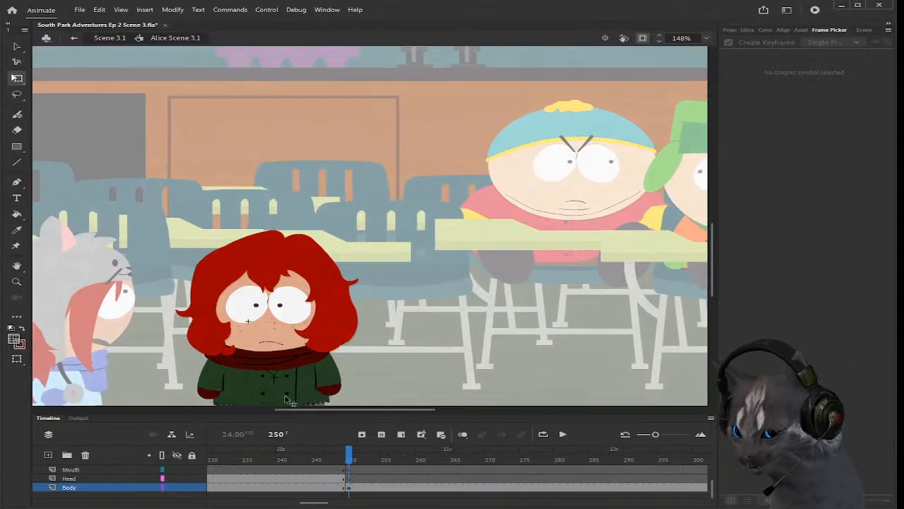
left_click(351, 488)
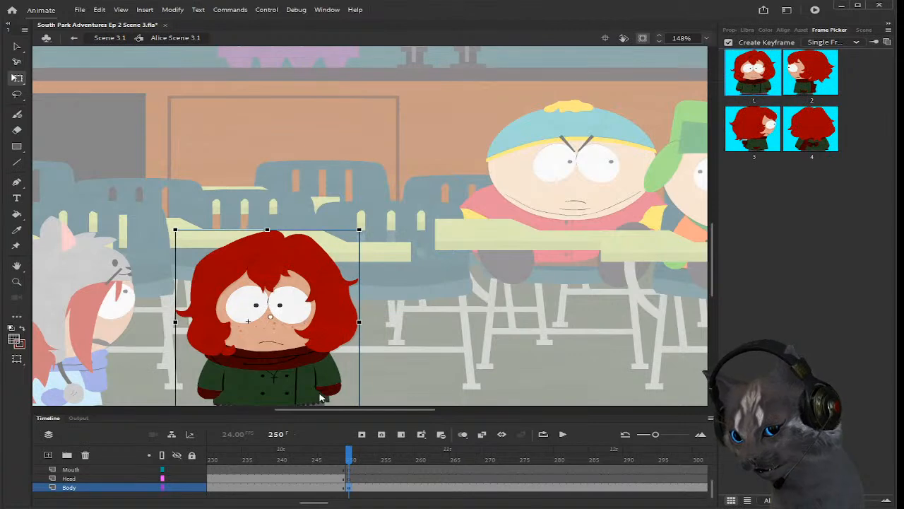
left_click(407, 318)
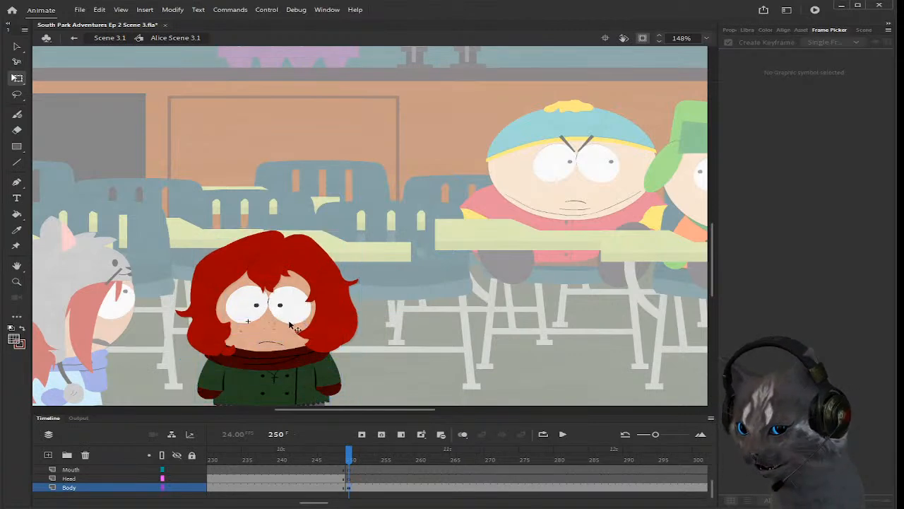
Step: Set Alice's eyes at frame 250 to the look_left_f pose
scroll(291, 325, "up", 3)
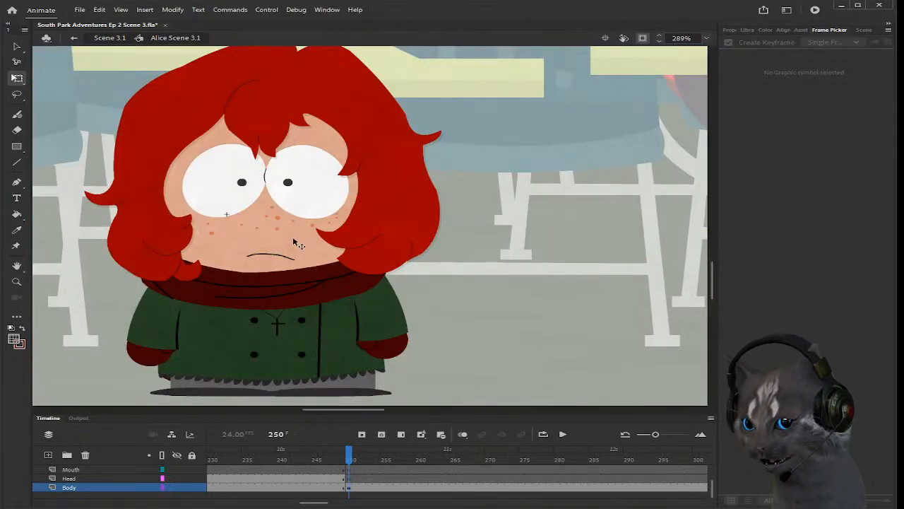
scroll(297, 246, "up", 1)
left_click(322, 177)
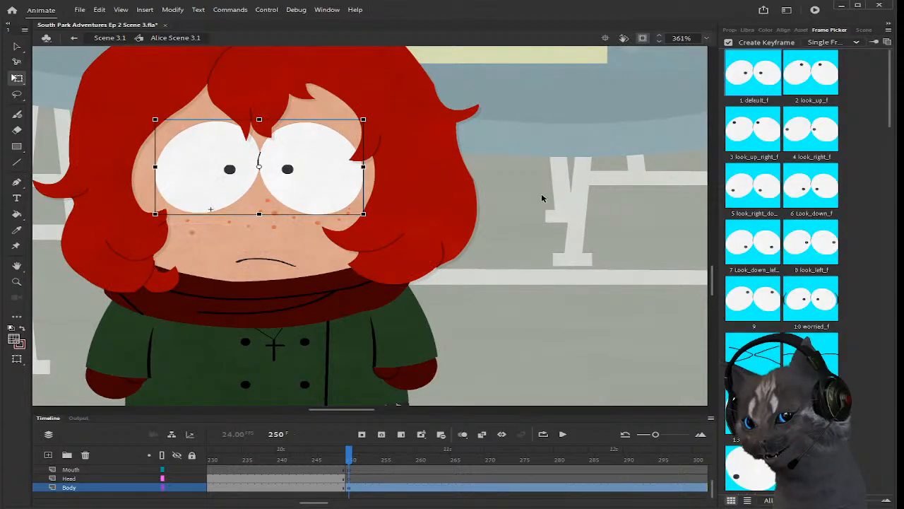
left_click(542, 198)
left_click(331, 191)
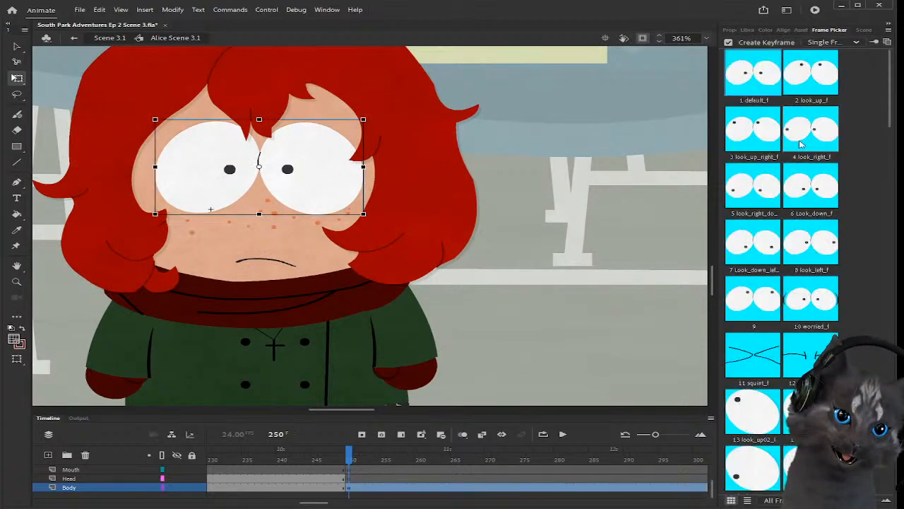
left_click(818, 243)
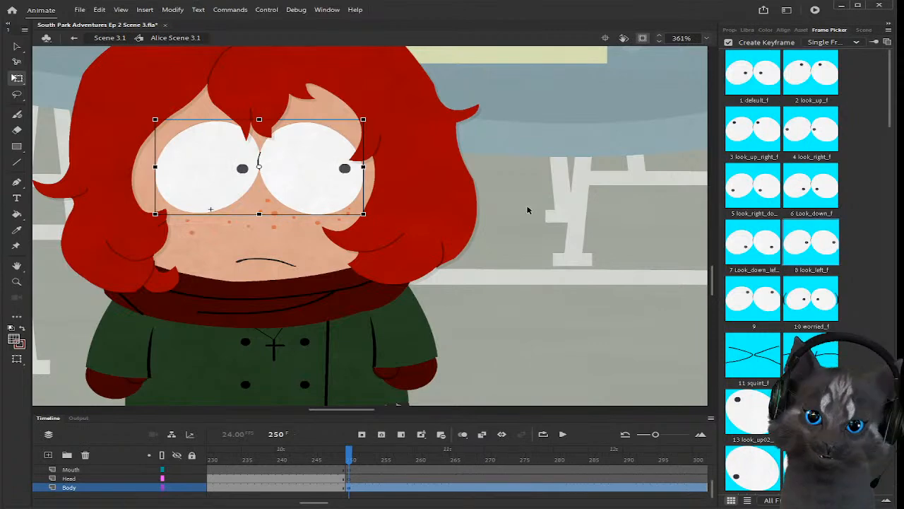
scroll(528, 210, "down", 3)
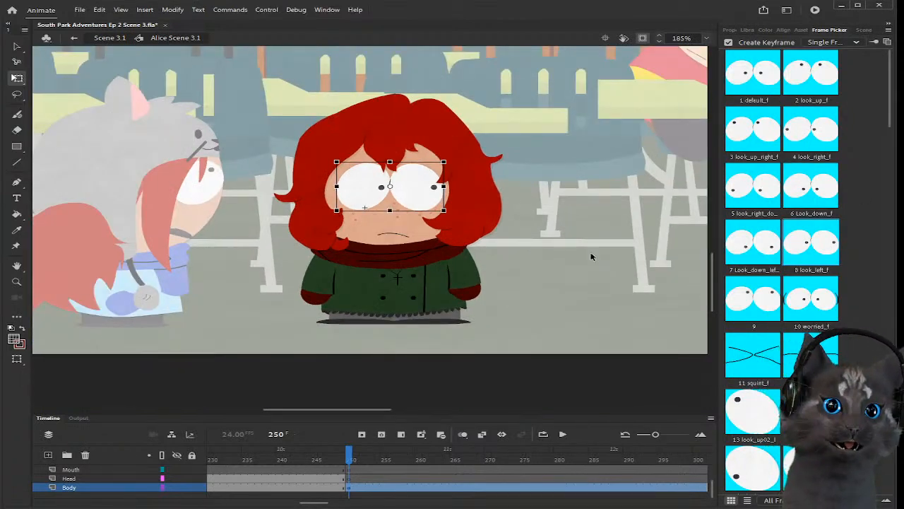
scroll(583, 253, "down", 2)
scroll(478, 222, "up", 2)
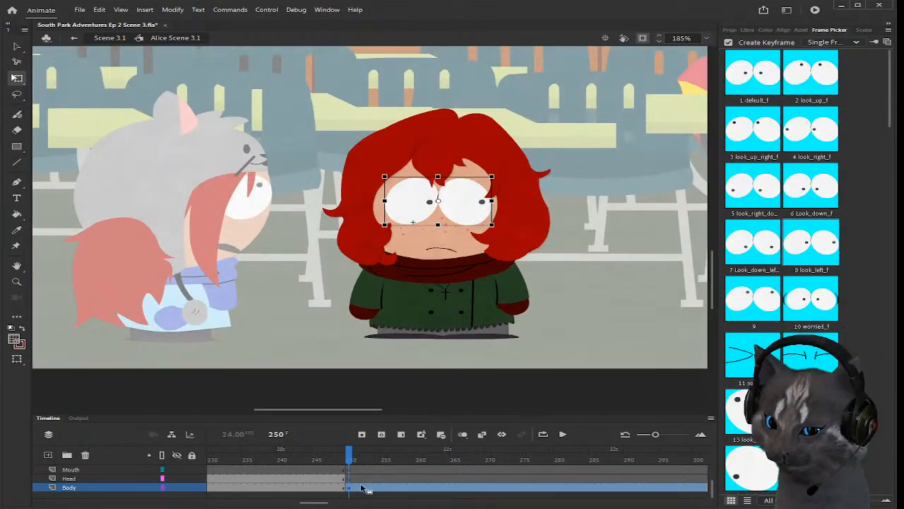
Step: Cut Alice's head, hair, face parts and scarf from the Body layer and paste them in place on the Head layer at frame 250
left_click(669, 300)
left_click(438, 253)
left_click(441, 249, "shift")
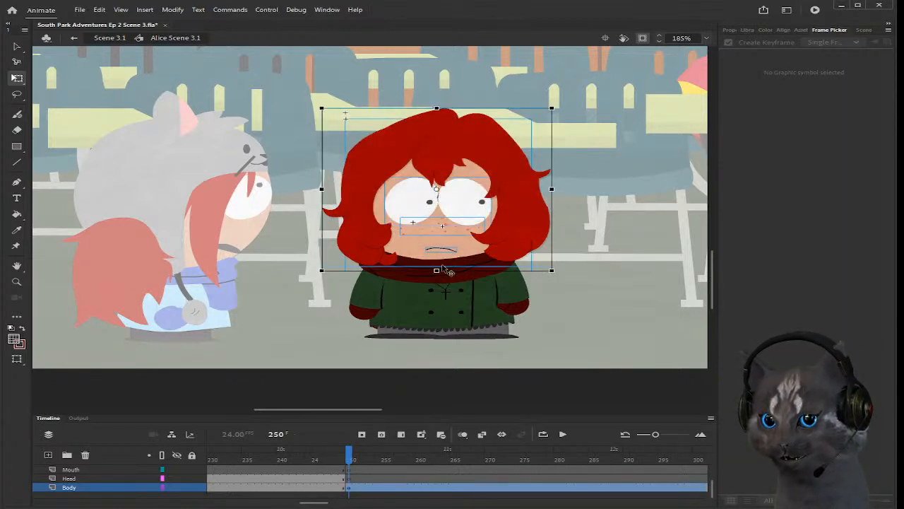
left_click(438, 270, "shift")
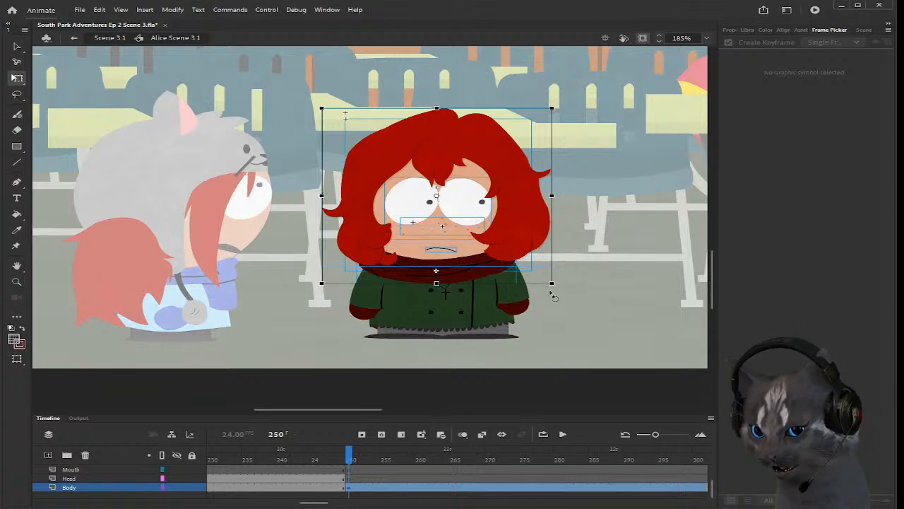
scroll(372, 341, "up", 2)
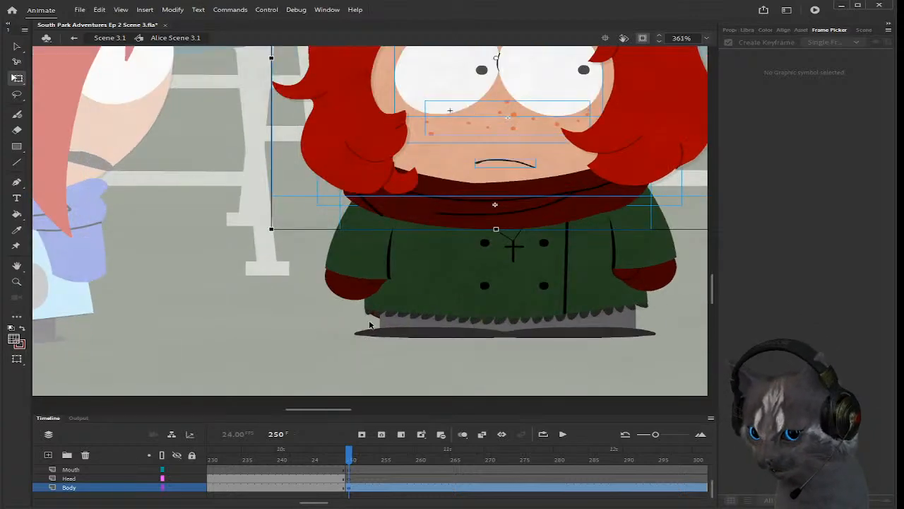
left_click(377, 317)
left_click(347, 315)
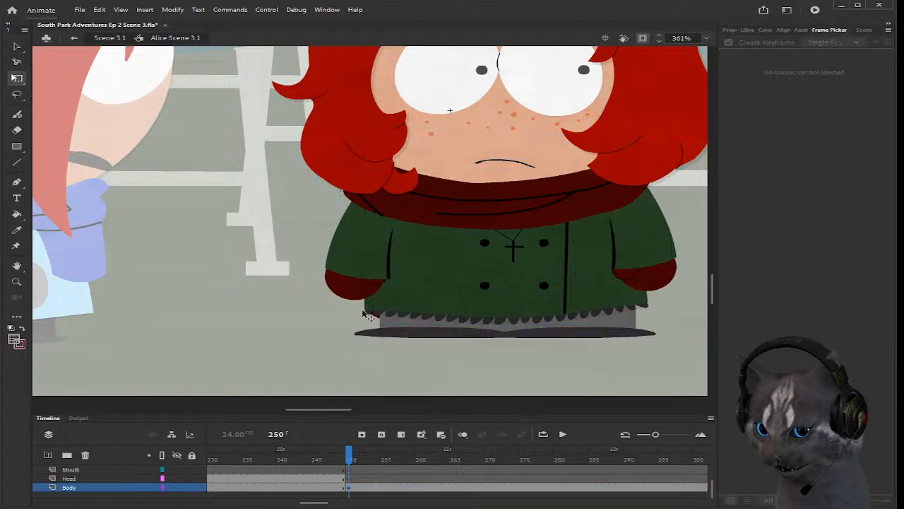
scroll(367, 308, "down", 2)
left_click(367, 309)
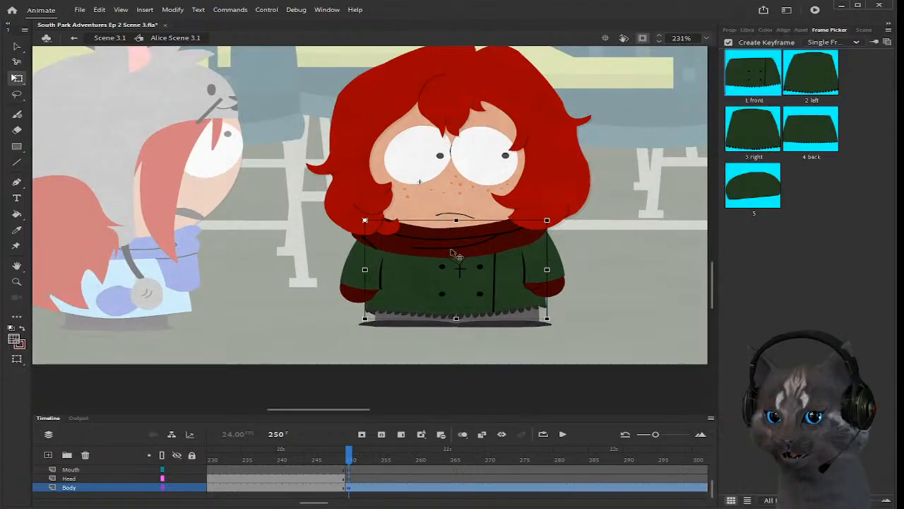
left_click(453, 256)
scroll(452, 258, "down", 1)
key("Delete")
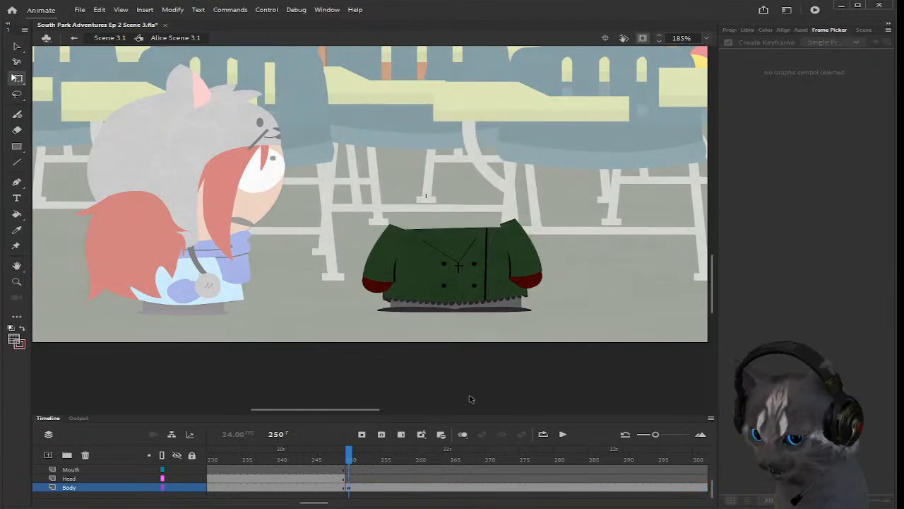
left_click(352, 480)
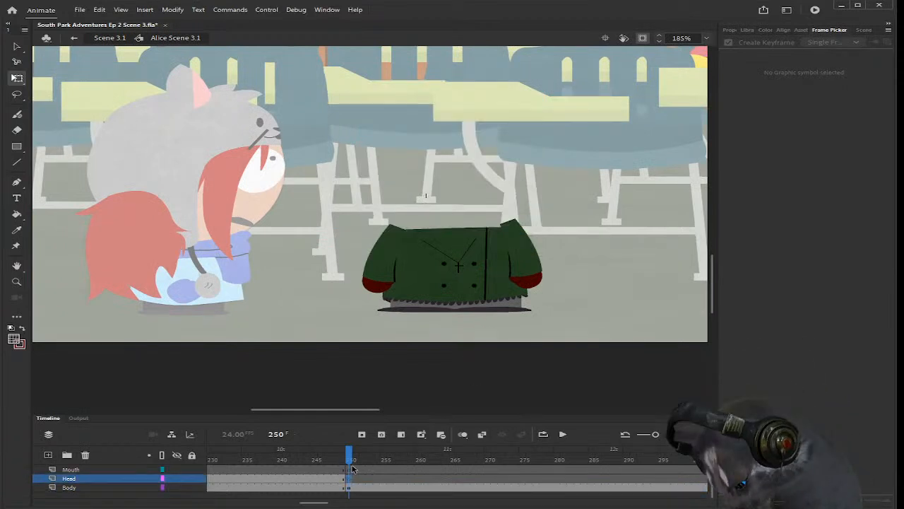
key("ctrl+shift+v")
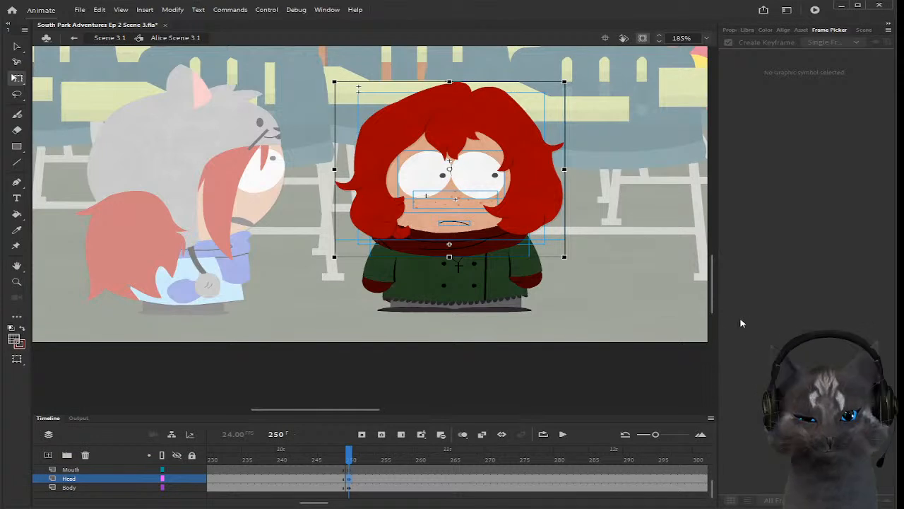
Step: Cut Alice's mouth from the Head layer and paste it in place on the Mouth layer at frame 250
left_click(575, 254)
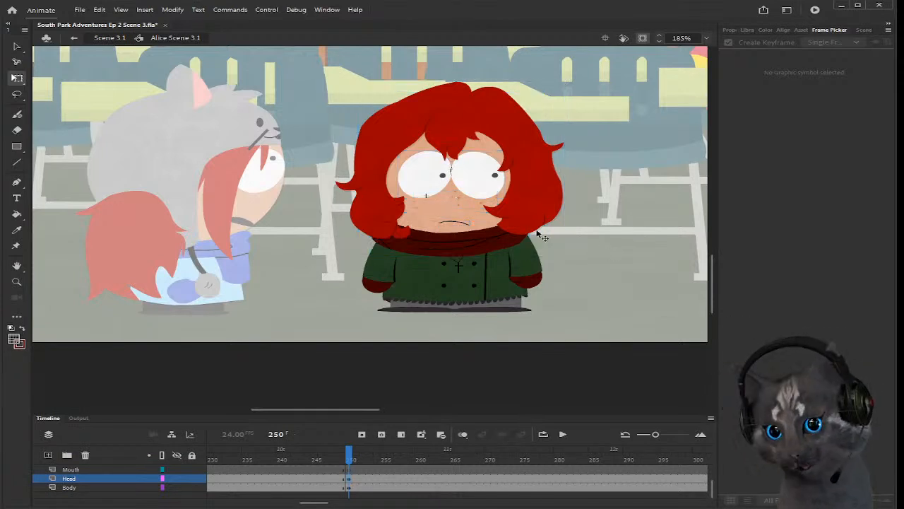
left_click(450, 223)
key("ctrl+x")
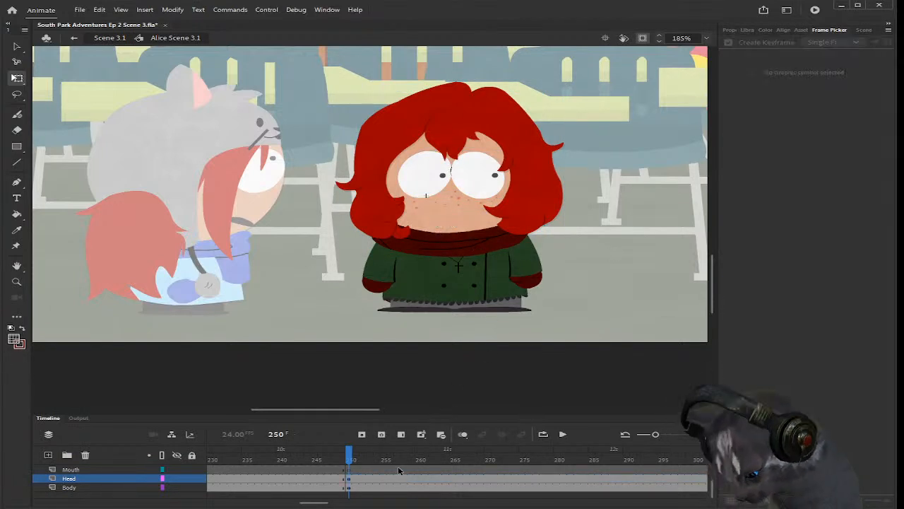
left_click(349, 469)
left_click(350, 467)
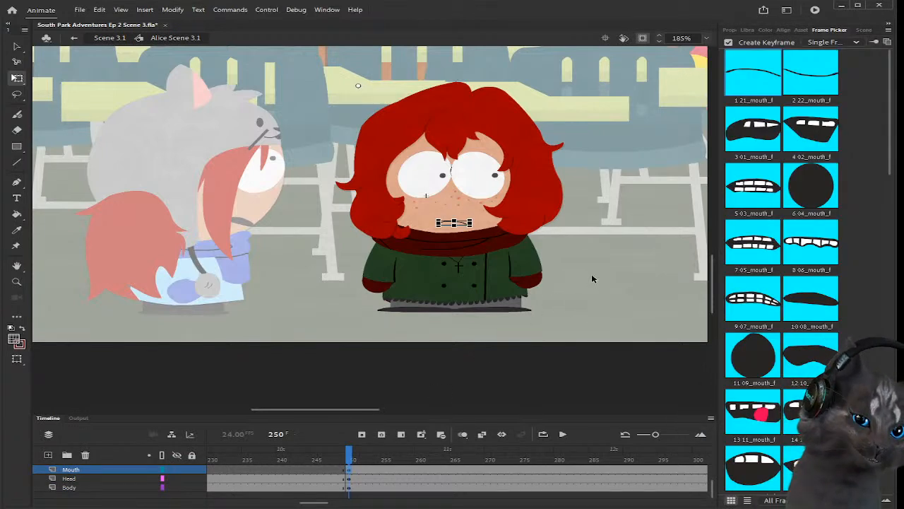
scroll(589, 219, "down", 3)
scroll(563, 154, "up", 3)
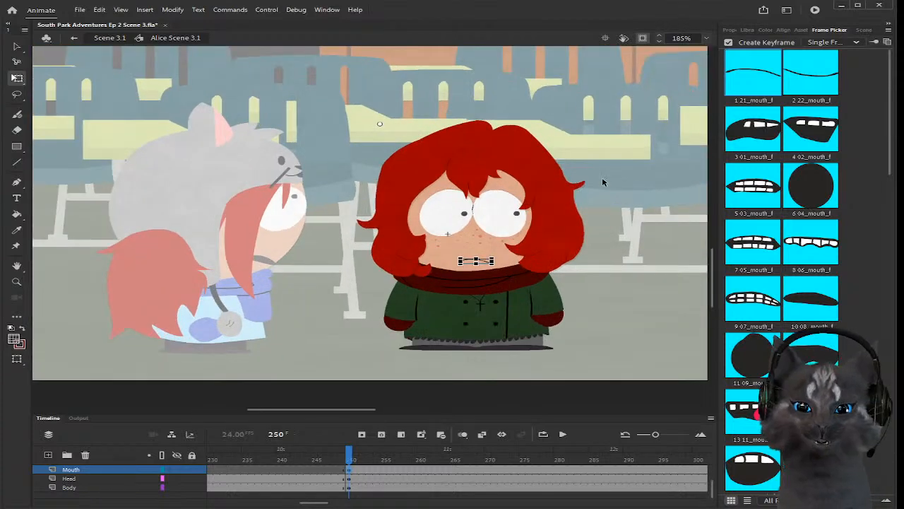
left_click(678, 237)
Step: Copy Alice's eyebrow from frame 249 and paste it onto the Head layer at frame 250
left_click_drag(344, 461, 342, 460)
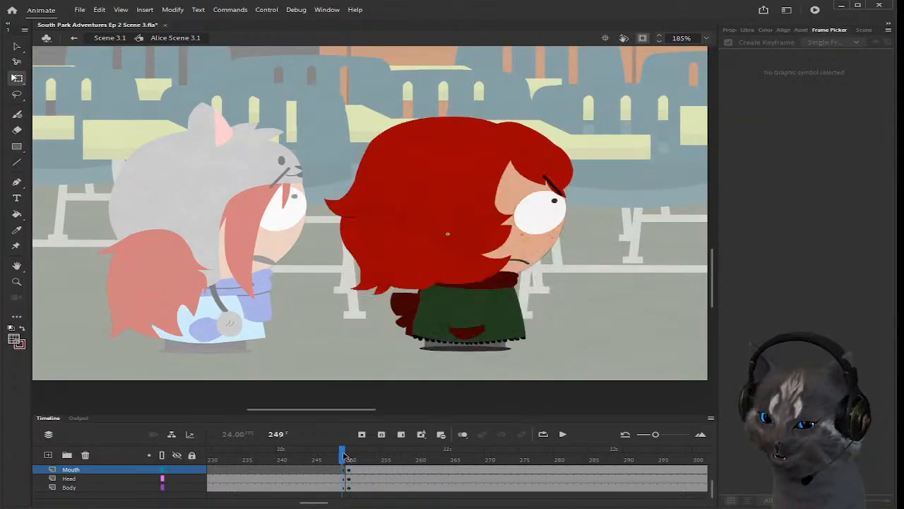
left_click(558, 188)
left_click(349, 452)
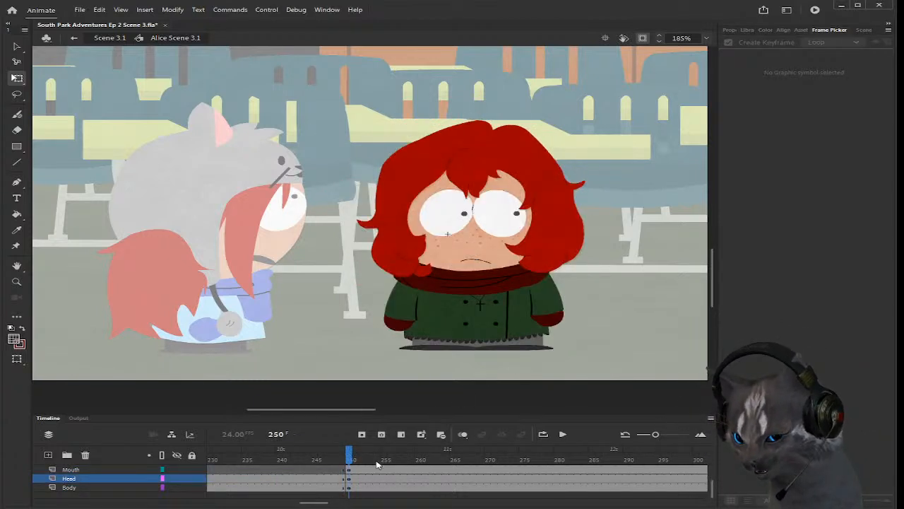
left_click(349, 480)
key("ctrl+v")
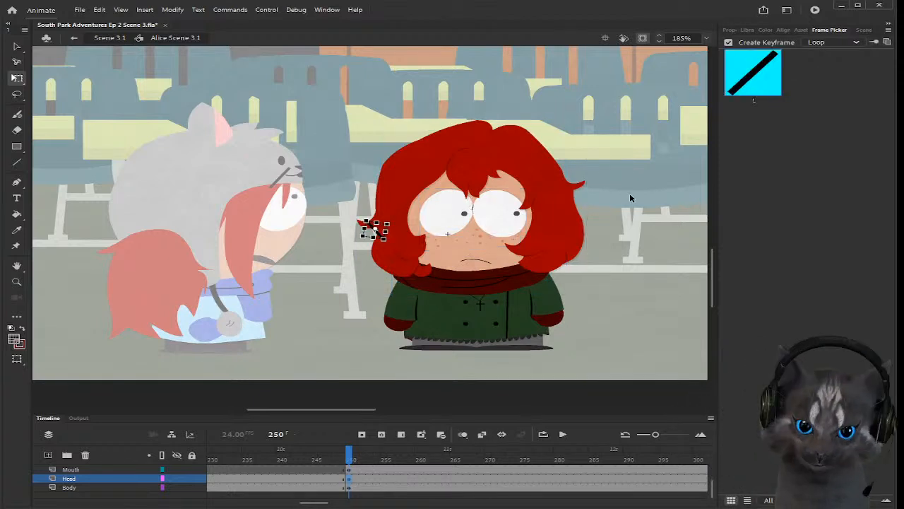
Step: Place the eyebrow above one of Alice's eyes and a horizontally flipped copy above the other, both slanting down towards the nose
scroll(433, 159, "up", 1)
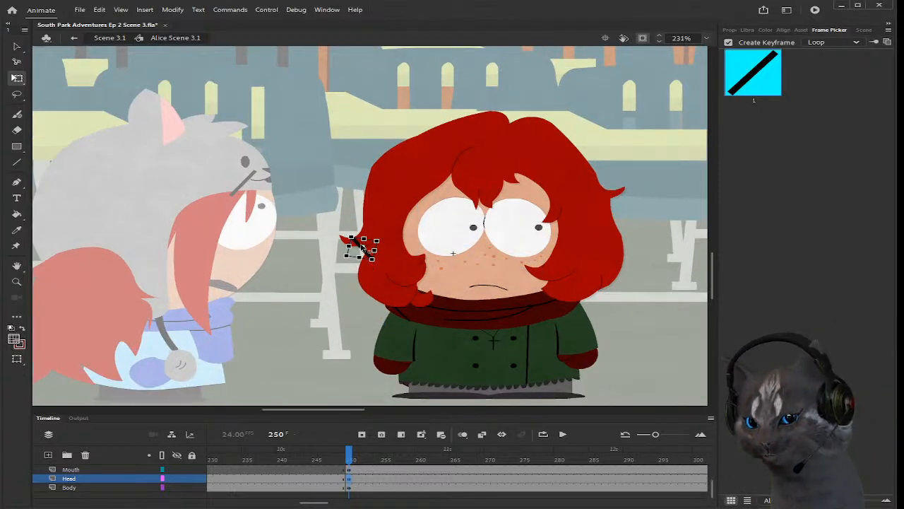
left_click_drag(361, 243, 591, 173)
scroll(472, 191, "up", 3)
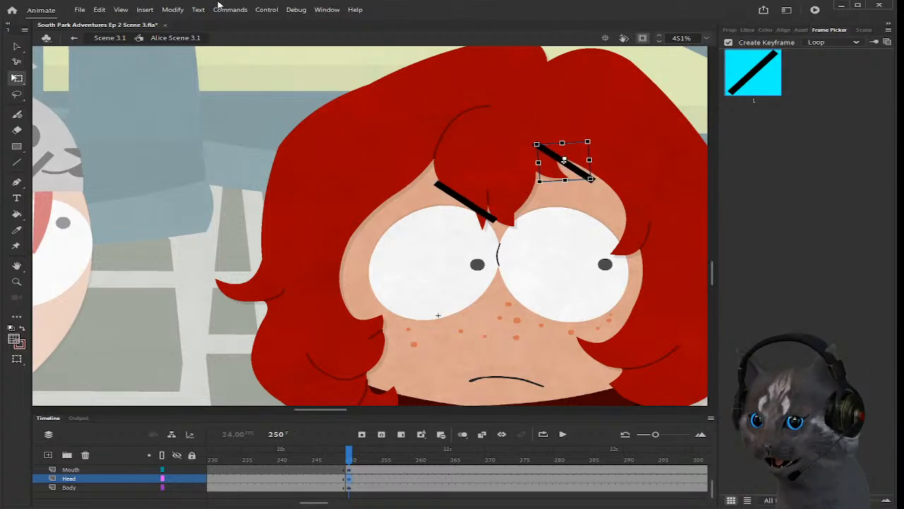
left_click(399, 233)
left_click_drag(578, 152, 555, 190)
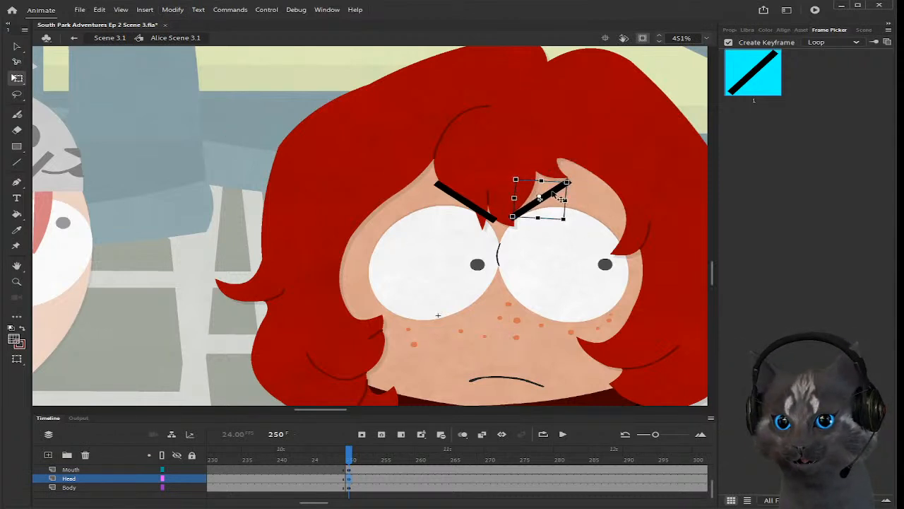
scroll(555, 196, "down", 5)
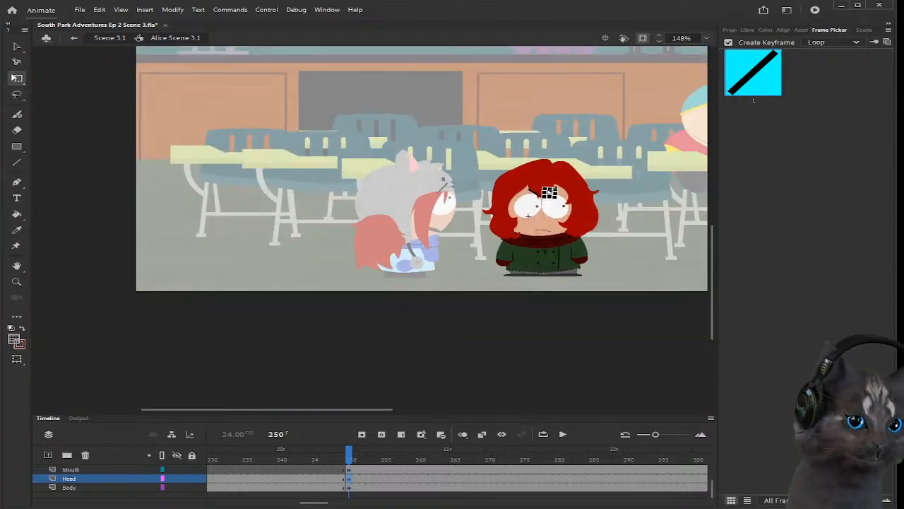
scroll(601, 153, "up", 2)
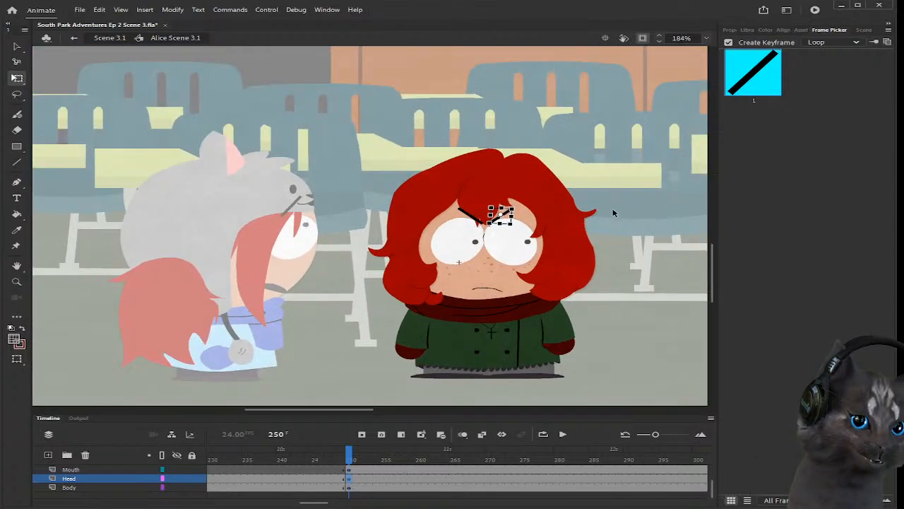
left_click(613, 212)
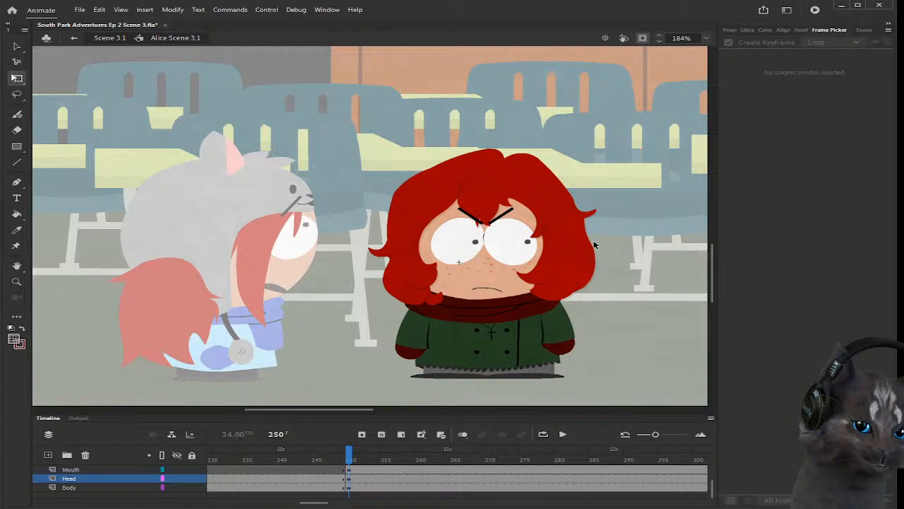
scroll(594, 245, "up", 1)
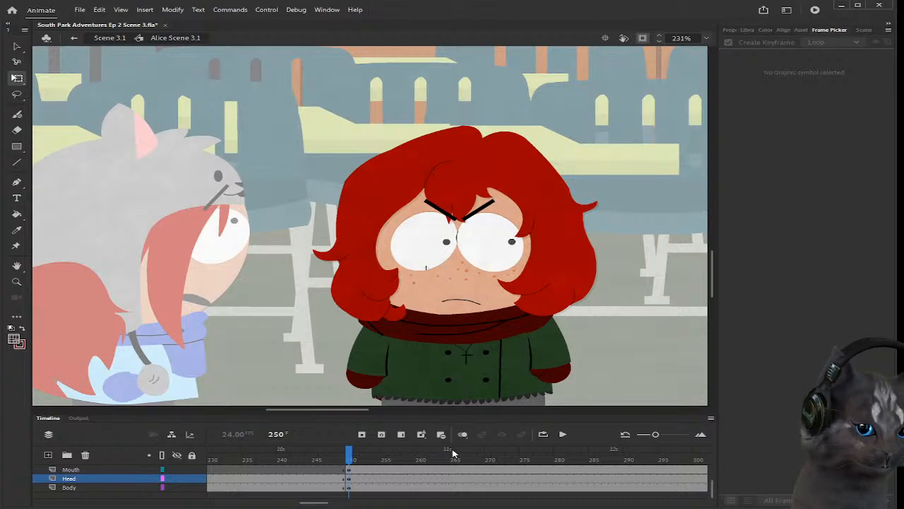
Step: Rotate Alice's head very slightly at frame 250 on the Head layer and return to Scene 3.1
left_click_drag(348, 459, 348, 460)
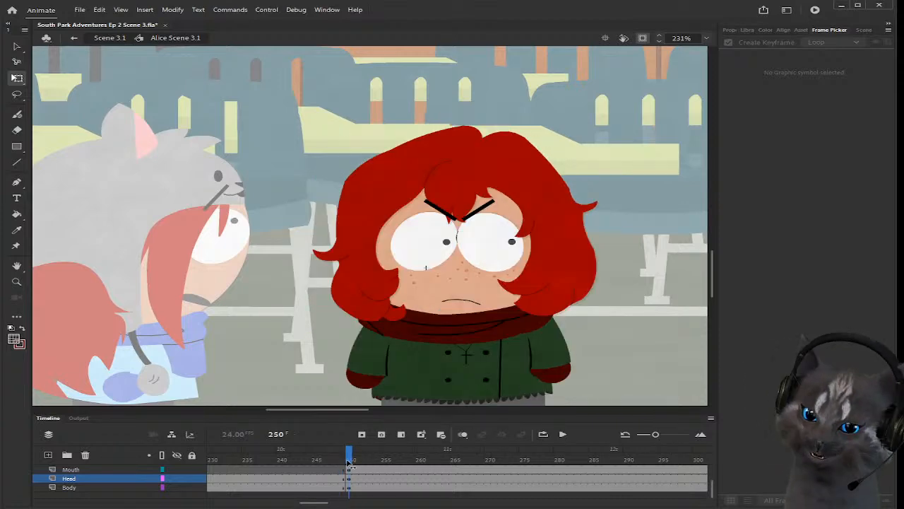
scroll(455, 336, "down", 2)
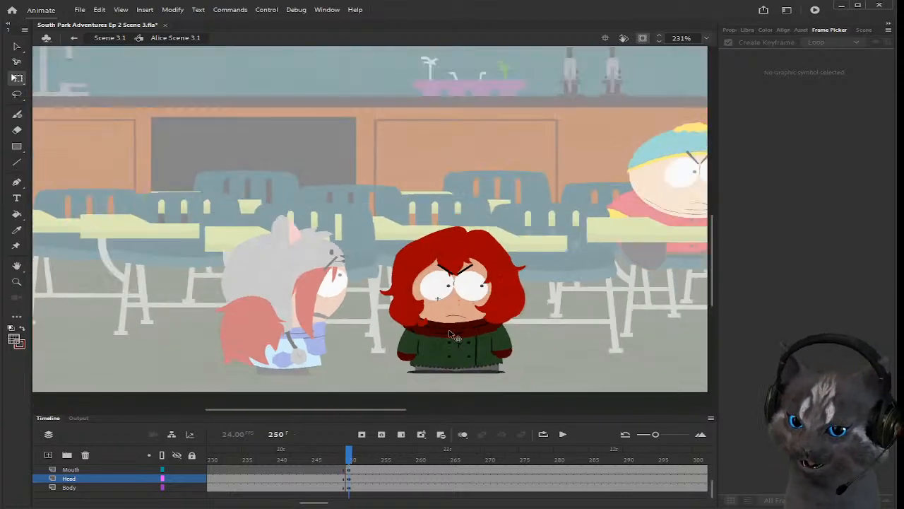
left_click(350, 480)
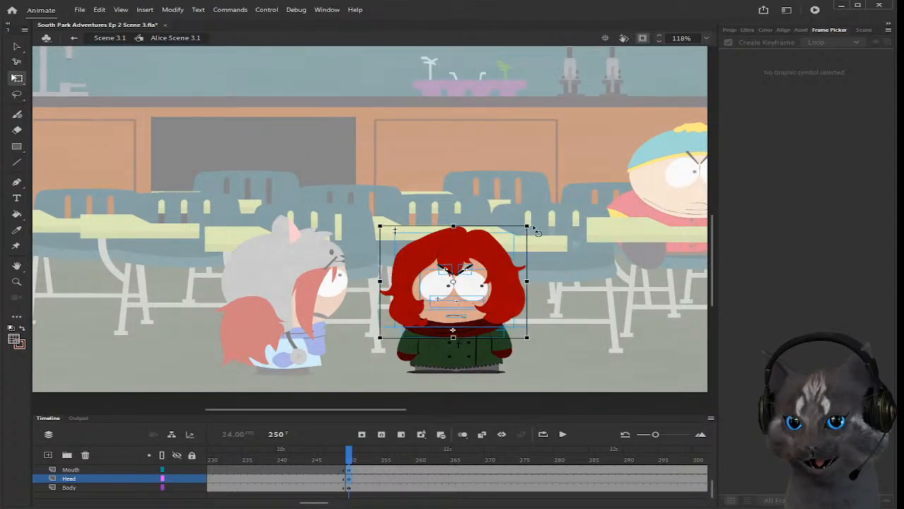
left_click_drag(531, 227, 529, 224)
left_click(550, 251)
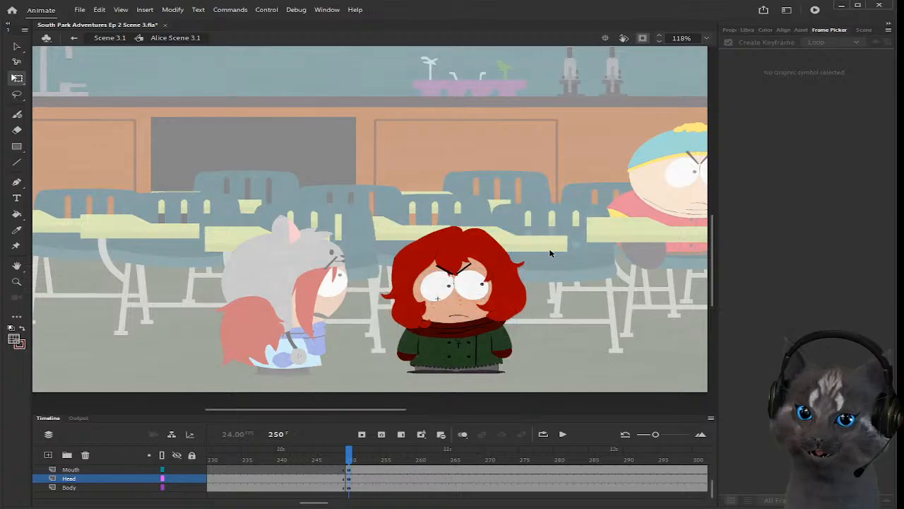
double_click(575, 361)
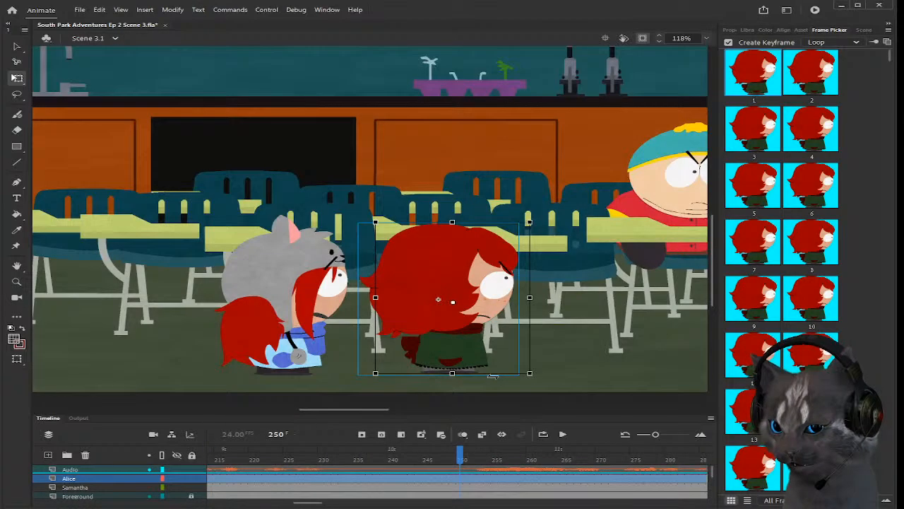
Step: Add a keyframe on the Alice layer at frame 250 and move Alice up onto the empty front-row chair beside Cartman
left_click(460, 481)
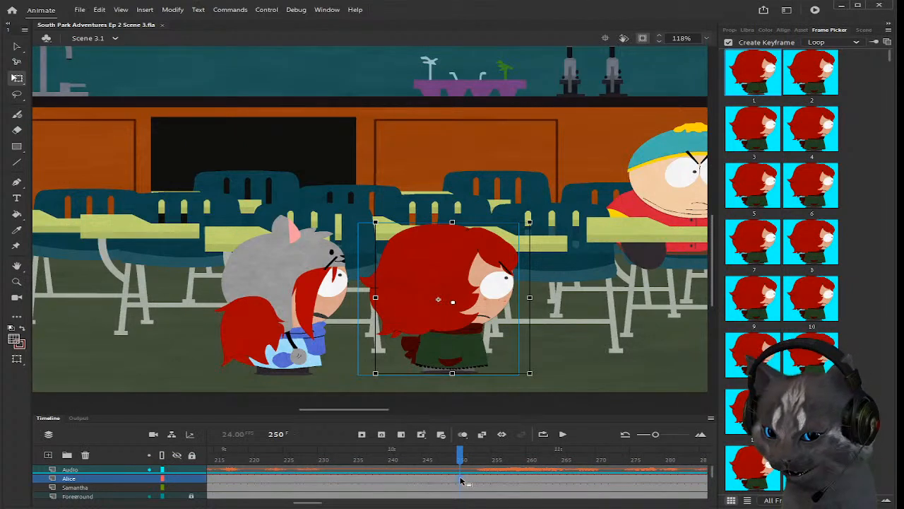
mouse_move(460, 464)
left_mouse_down()
mouse_move(446, 463)
mouse_move(462, 462)
left_mouse_up()
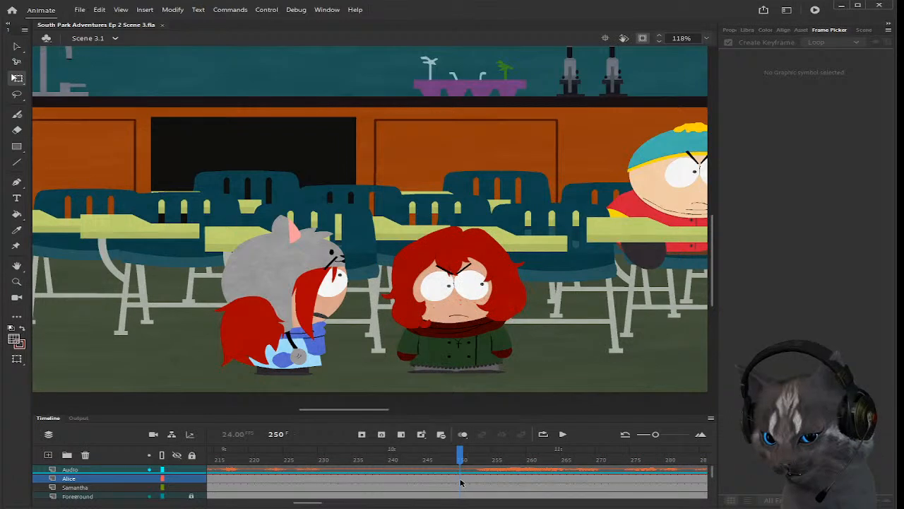
left_click(459, 483)
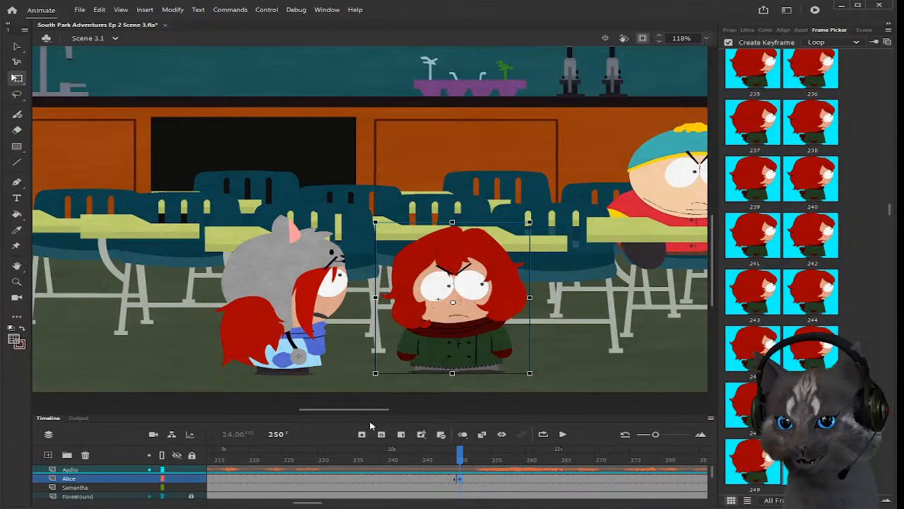
mouse_move(374, 411)
left_mouse_down()
mouse_move(358, 411)
mouse_move(385, 412)
left_mouse_up()
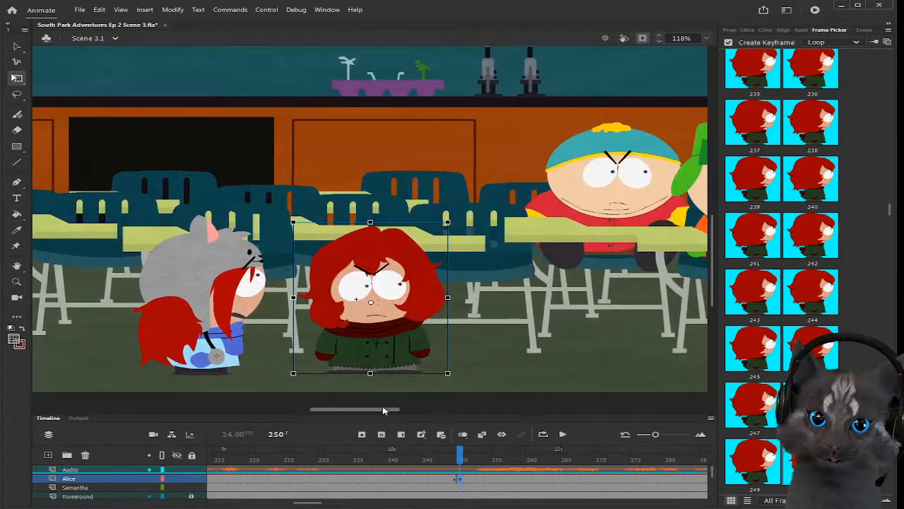
left_click_drag(394, 320, 478, 215)
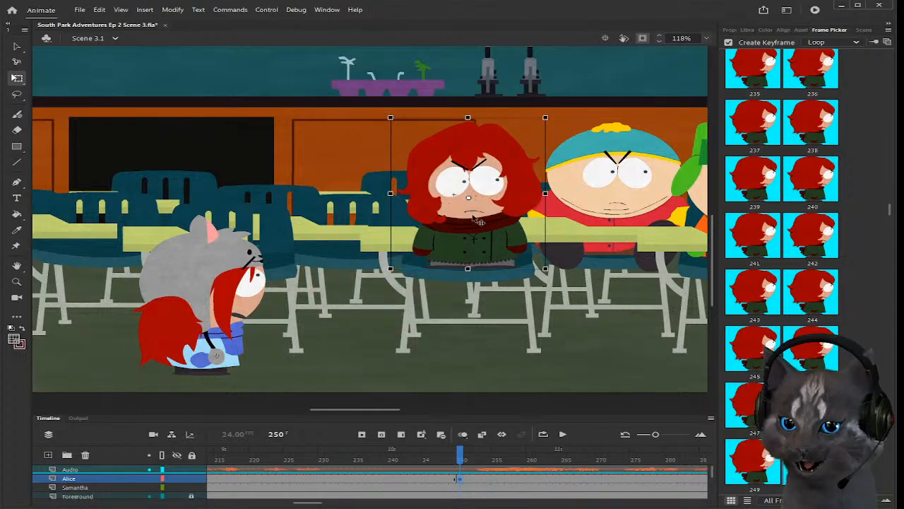
Step: Hide and show the Front_Row, Middle_Row, Back_Row and Background layers in turn to check which one holds the chair behind Alice
scroll(150, 491, "down", 3)
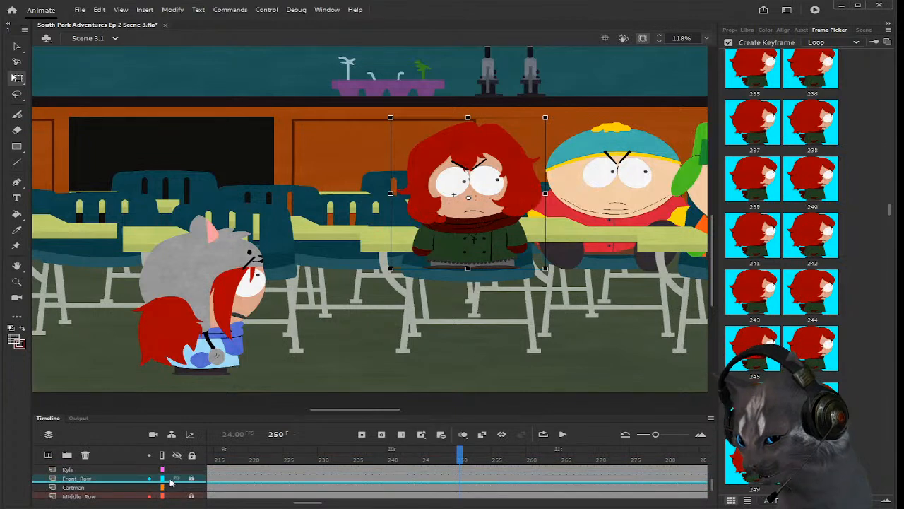
left_click(178, 478)
left_click(179, 479)
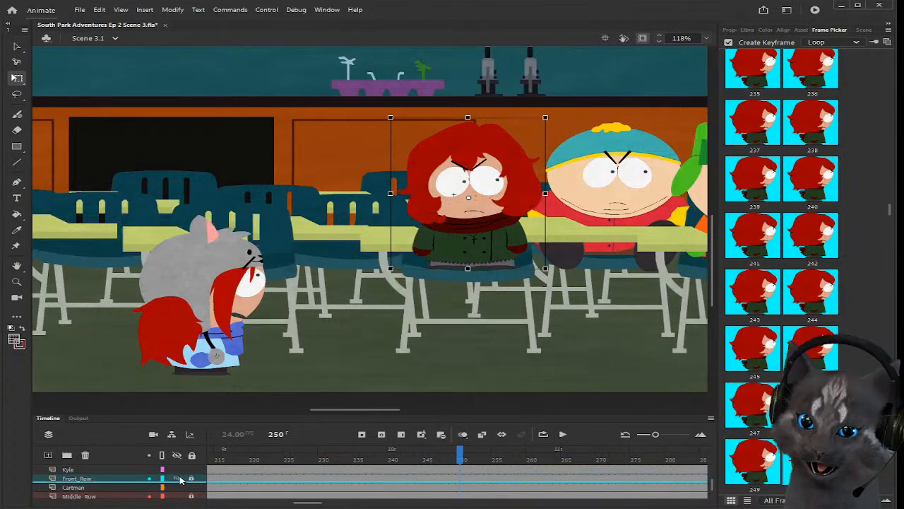
scroll(180, 484, "down", 1)
left_click(177, 487)
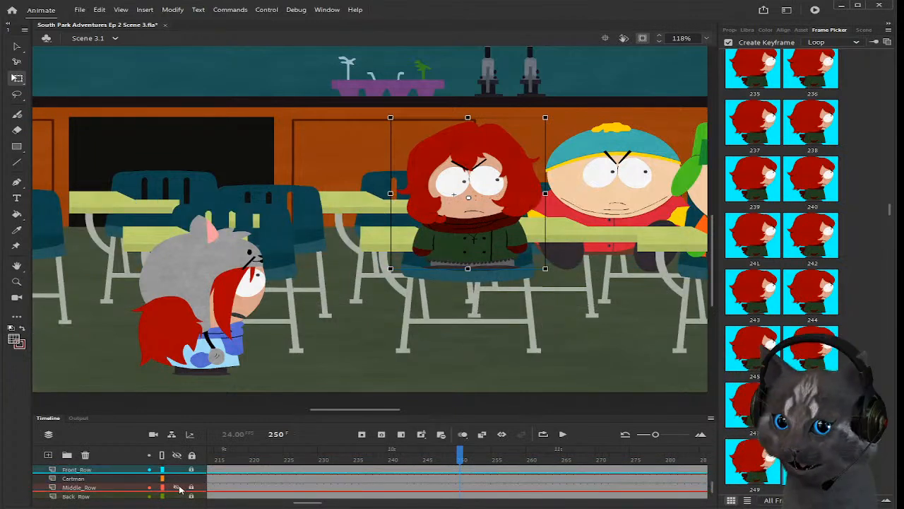
left_click(178, 488)
left_click(178, 488)
left_click(178, 487)
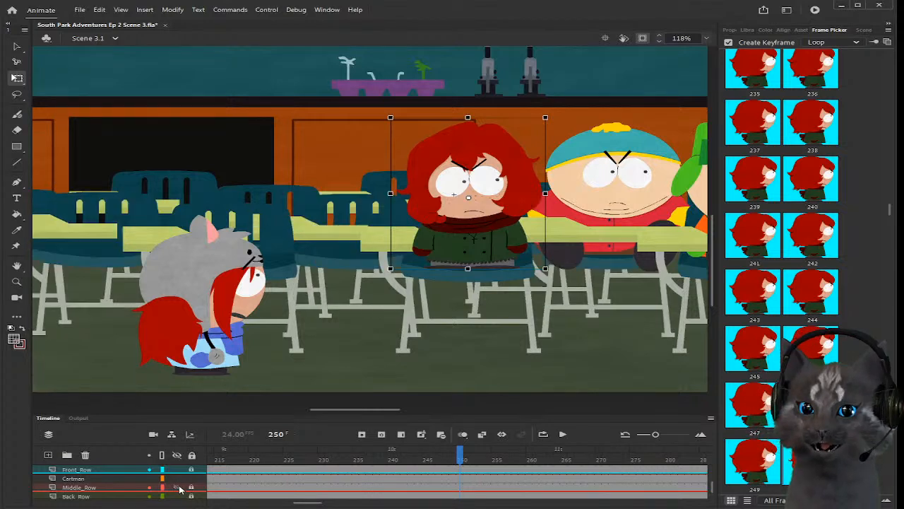
scroll(179, 489, "down", 1)
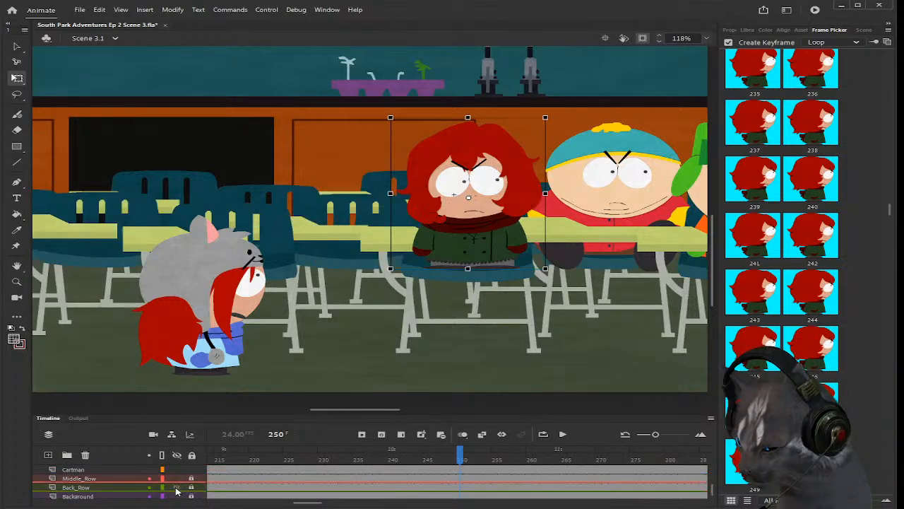
left_click(176, 487)
left_click(176, 487)
scroll(177, 489, "down", 1)
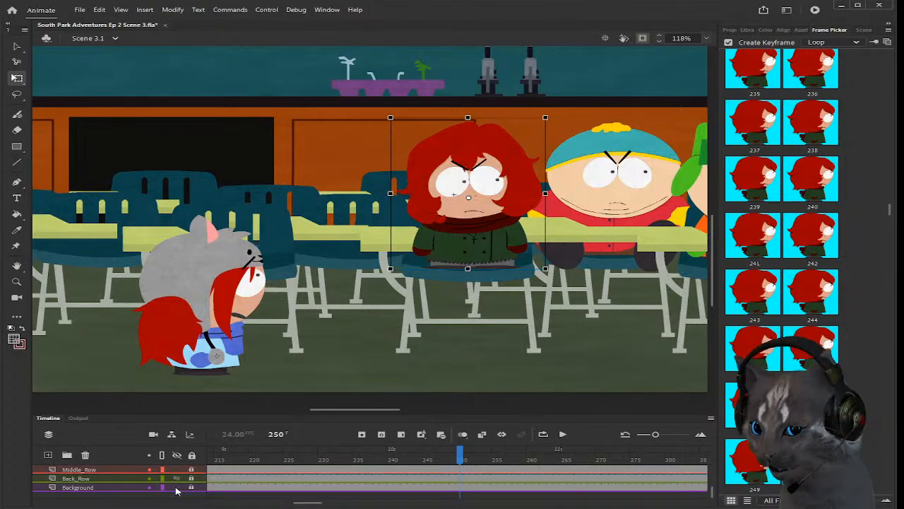
left_click(177, 487)
left_click(176, 488)
scroll(177, 488, "up", 2)
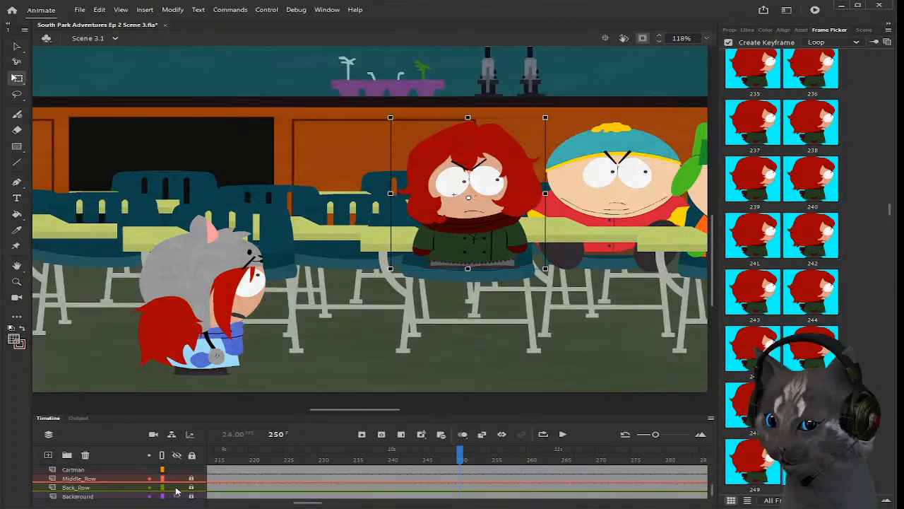
left_click(177, 469)
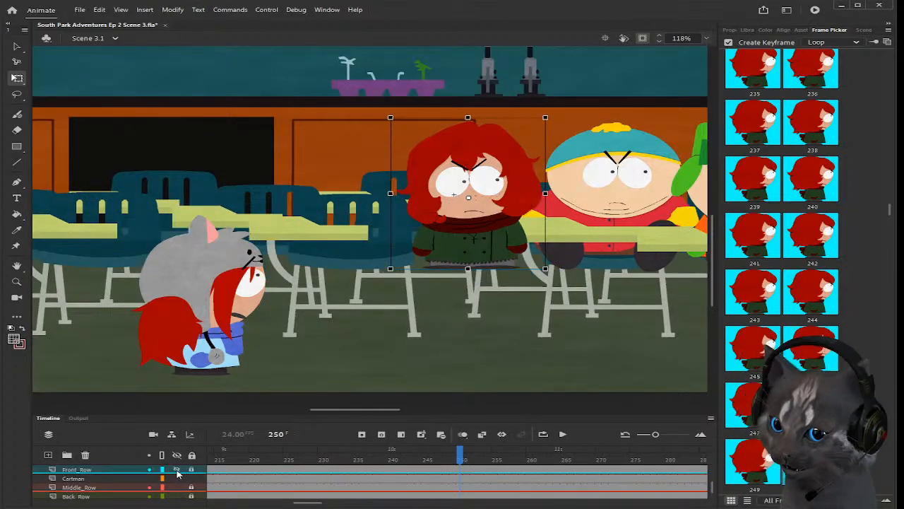
left_click(177, 469)
Step: Copy the desktop piece from inside the desk-chair symbol behind Alice and return to Scene 3.1
left_click(573, 332)
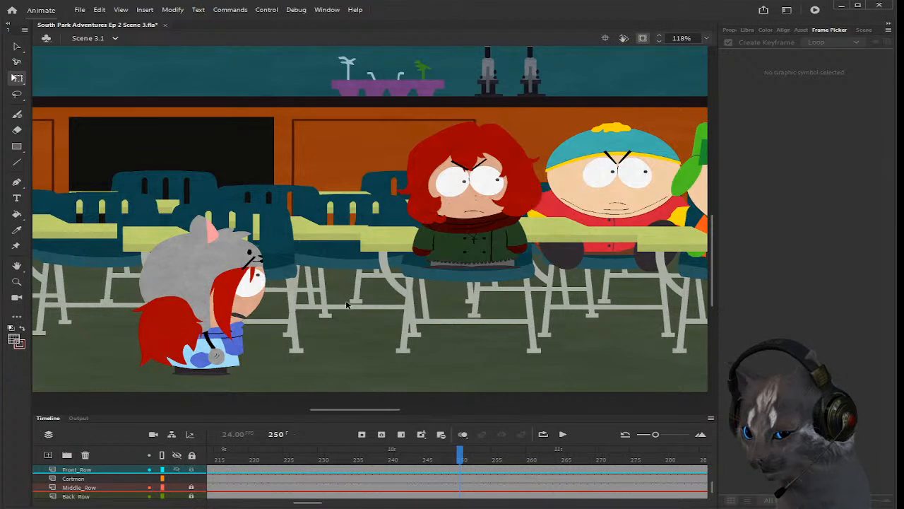
left_click(392, 247)
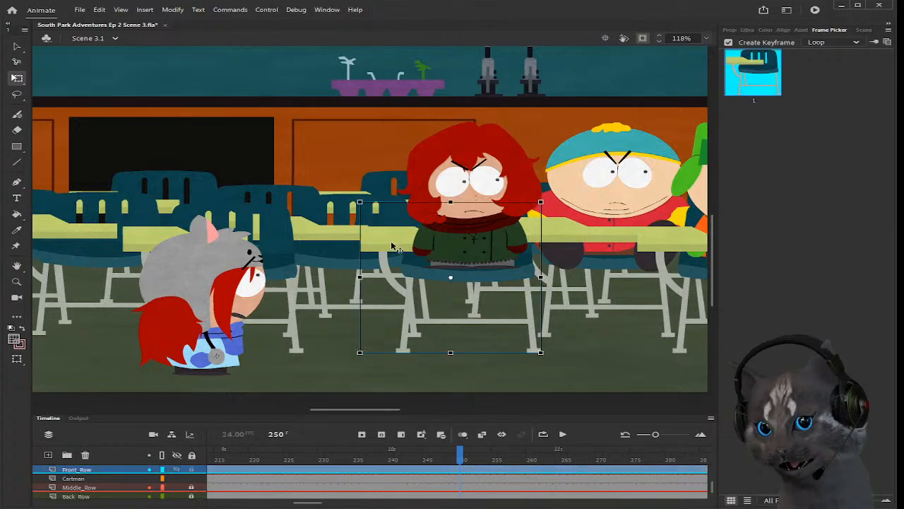
double_click(392, 247)
left_click(393, 247)
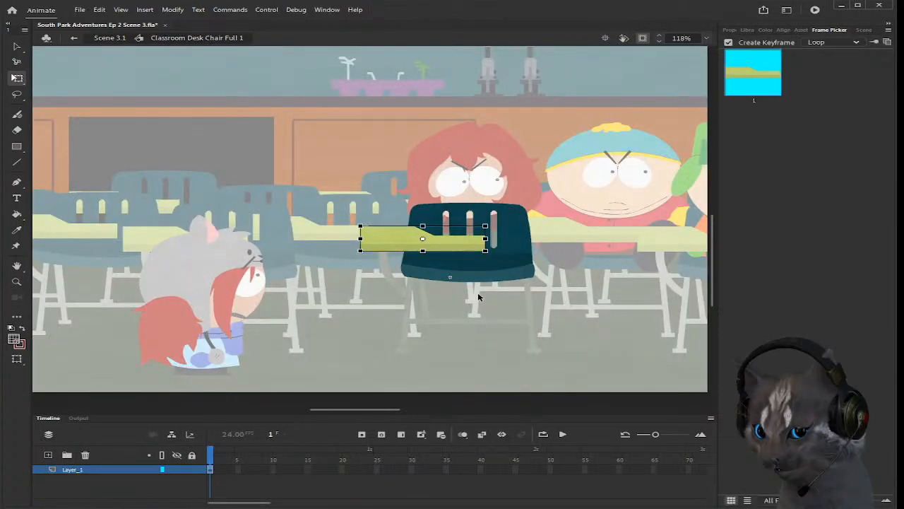
double_click(571, 344)
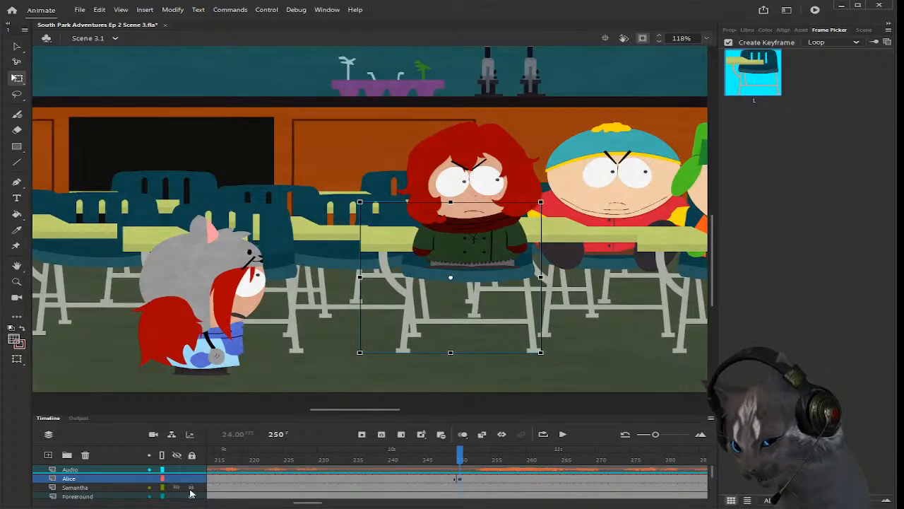
Step: Insert a keyframe on the Foreground layer at frame 250
scroll(470, 492, "down", 1)
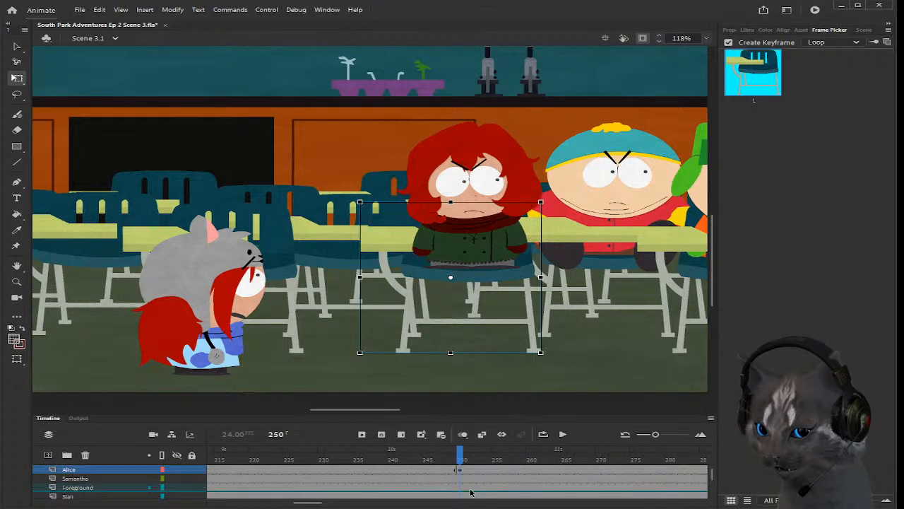
left_click(463, 488)
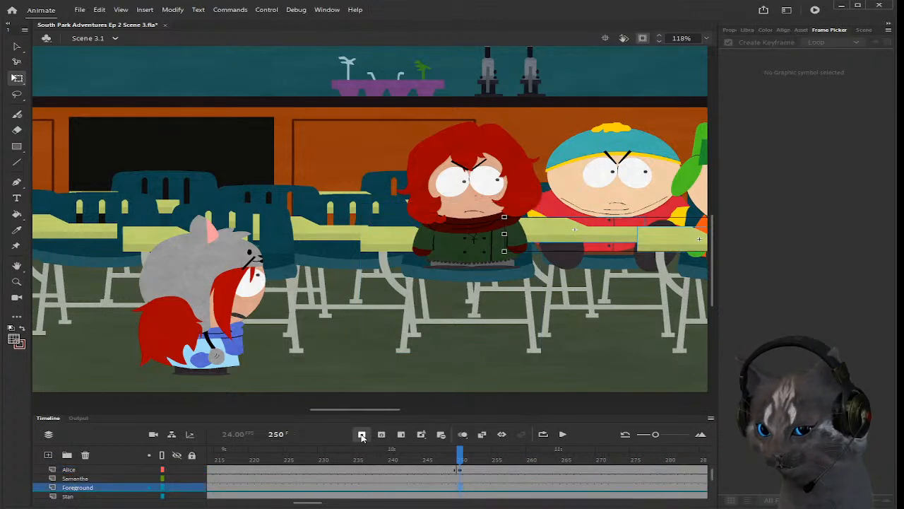
left_click(612, 364)
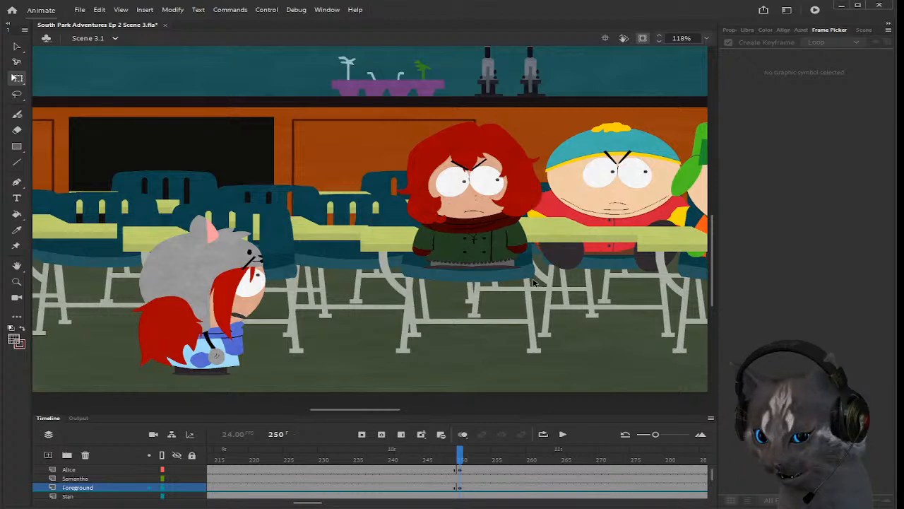
Step: Paste the copied desktop onto the Foreground layer at frame 250 and align it exactly over the desktop beside Alice
left_click(457, 484)
key("ctrl+x")
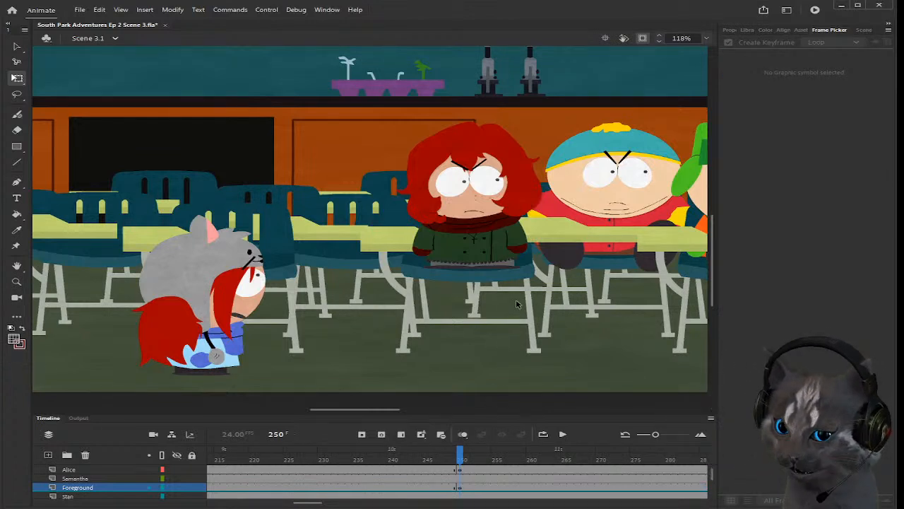
key("ctrl+v")
left_click_drag(400, 240, 449, 249)
scroll(361, 236, "up", 8)
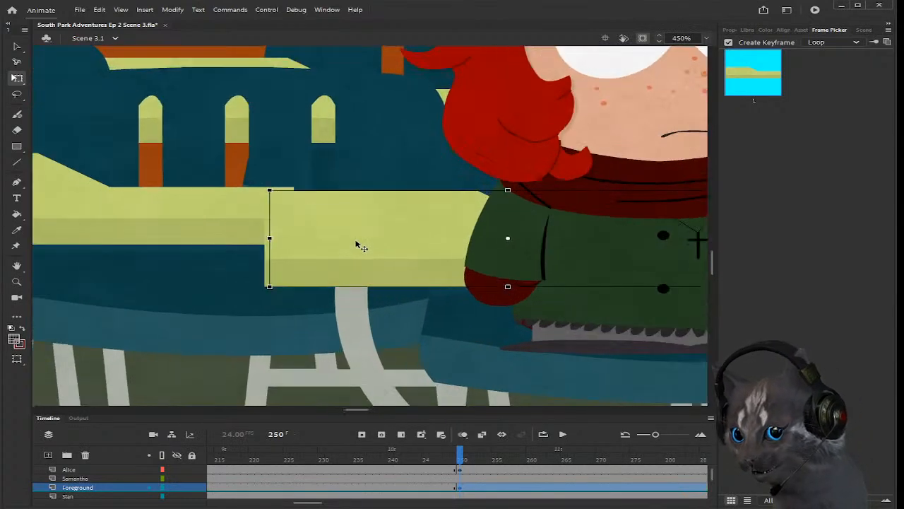
left_click_drag(358, 244, 358, 242)
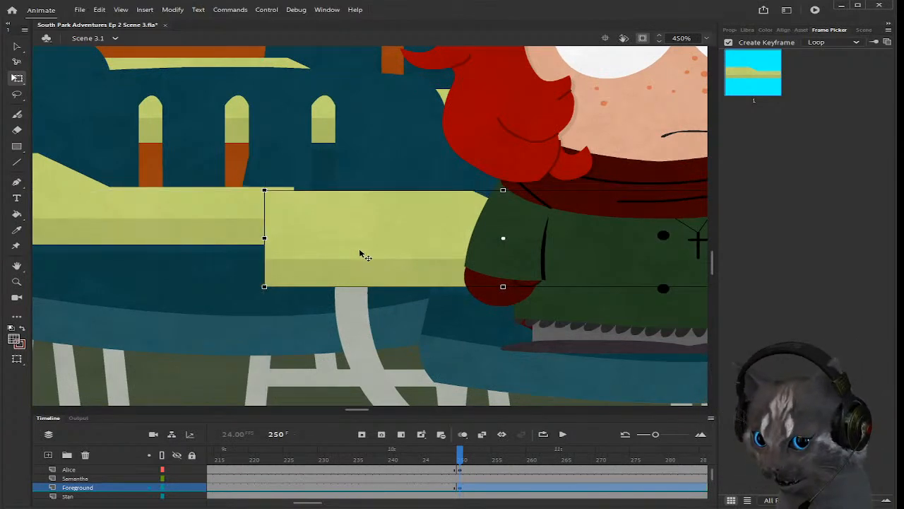
scroll(365, 262, "down", 6)
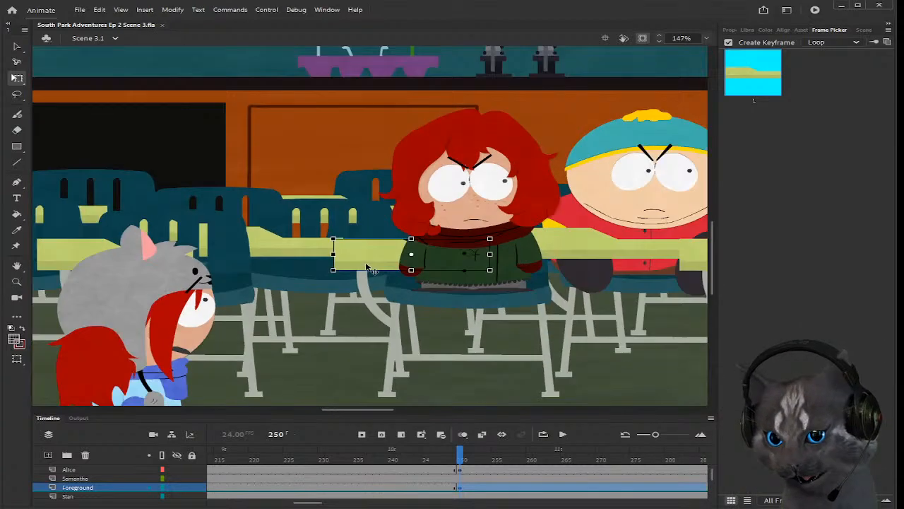
Step: Lock the Foreground layer and add a new layer between Foreground and Stan
left_click(190, 487)
left_click(106, 478)
left_click(102, 473, "shift")
scroll(104, 473, "up", 1)
scroll(104, 474, "down", 1)
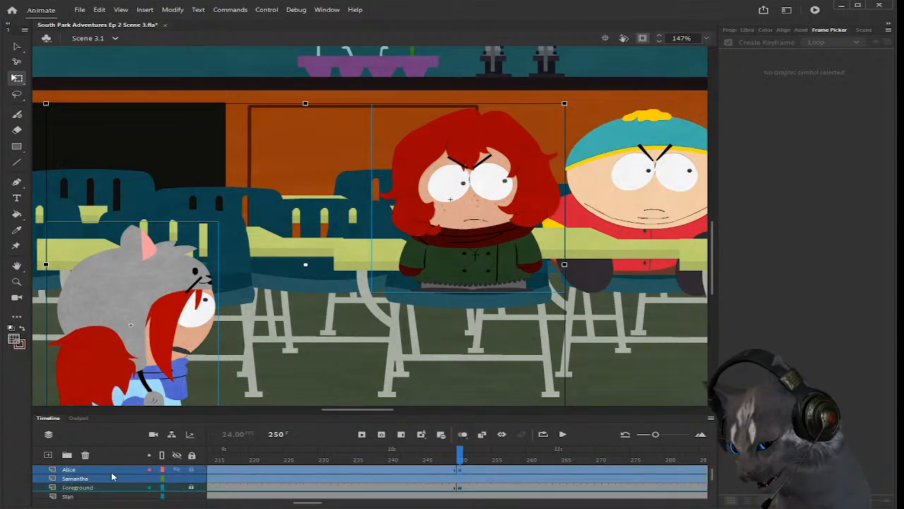
left_click(111, 478)
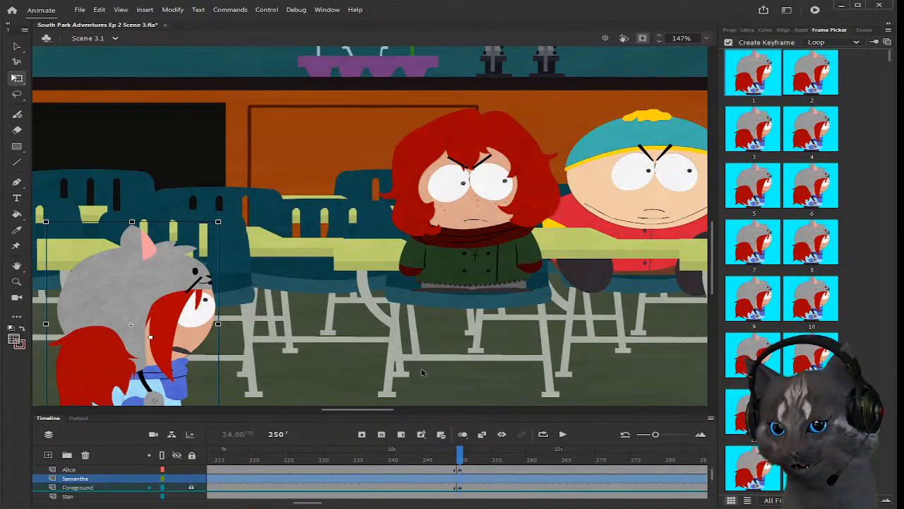
scroll(450, 483, "up", 1)
scroll(463, 491, "down", 1)
scroll(464, 490, "up", 1)
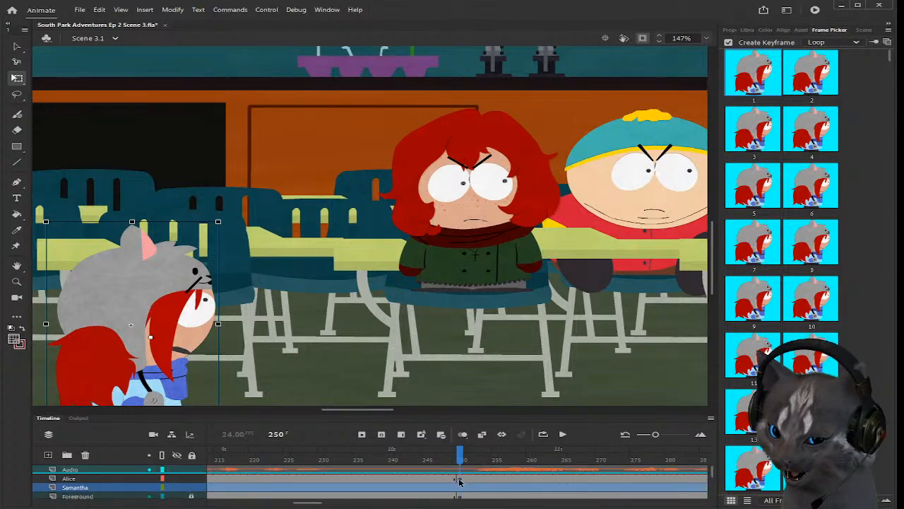
scroll(459, 481, "down", 2)
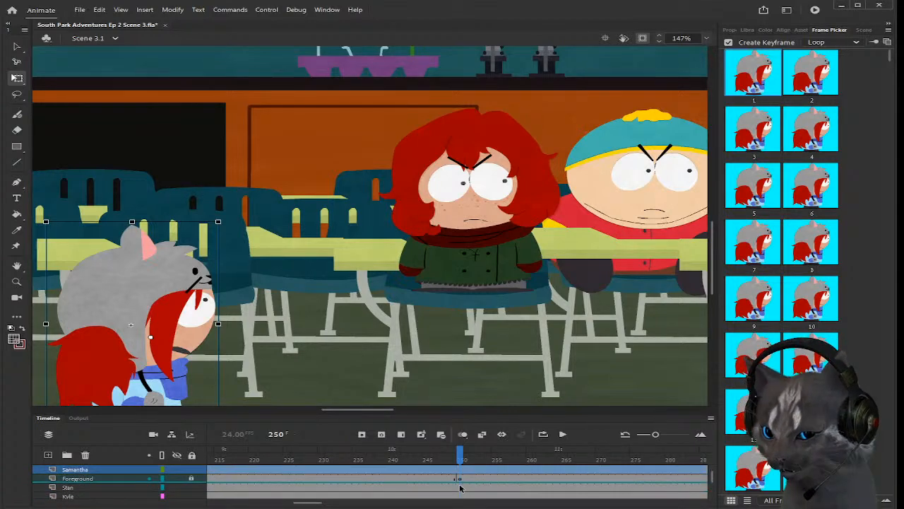
left_click(459, 488)
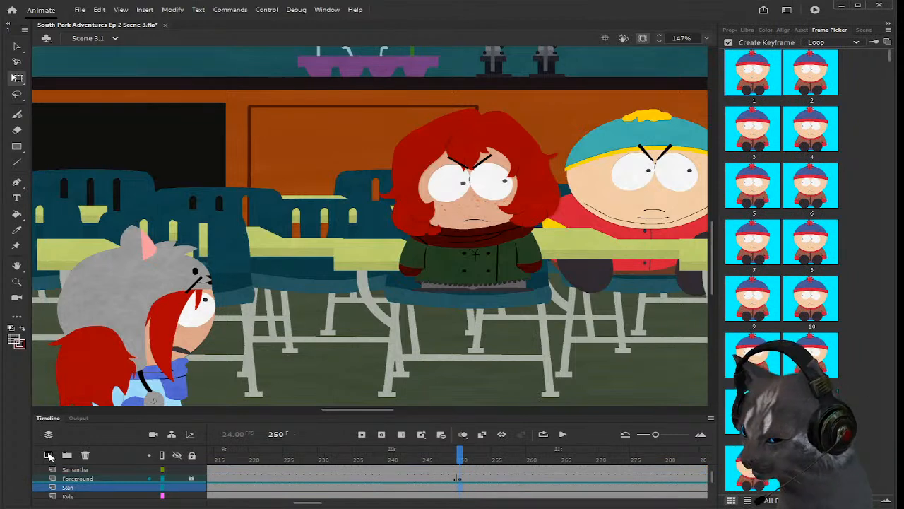
left_click(49, 455)
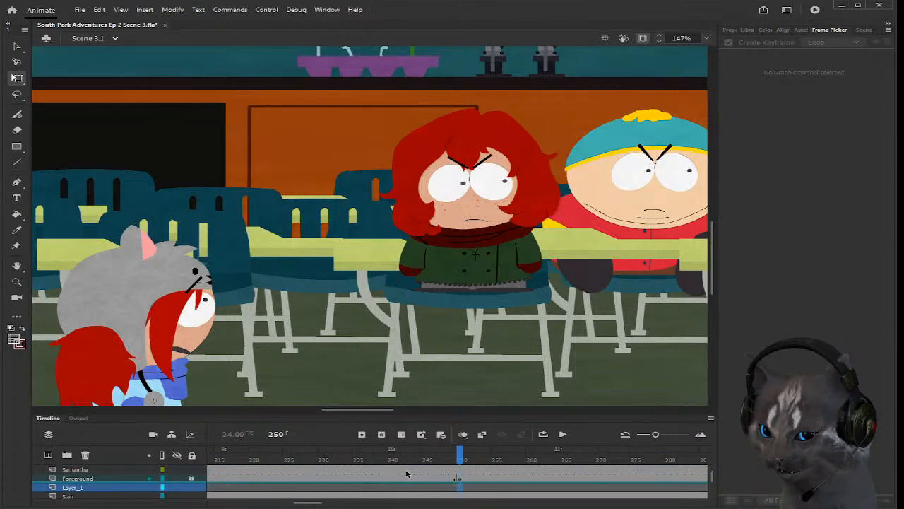
Step: Cut the front-facing Alice from frame 250 of the Alice layer
scroll(461, 487, "up", 2)
left_click(459, 480)
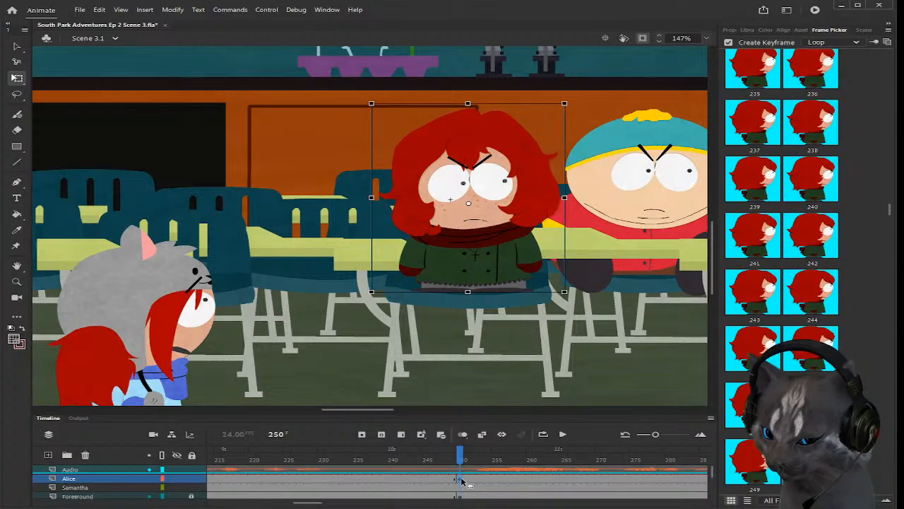
left_click_drag(460, 460, 462, 459)
left_click(460, 481)
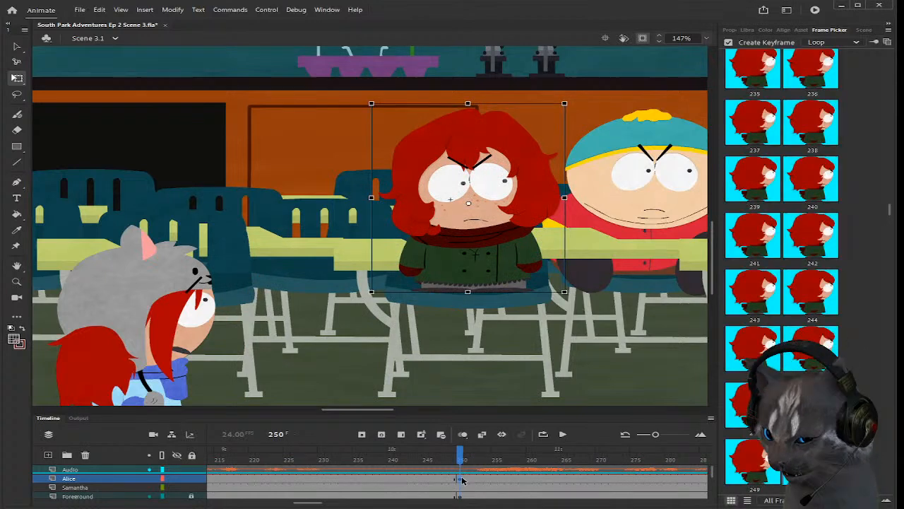
key("Delete")
Step: Paste Alice in place on Layer_1 at frame 250 so she sits behind the foreground desktop
left_click(460, 498)
scroll(463, 486, "down", 1)
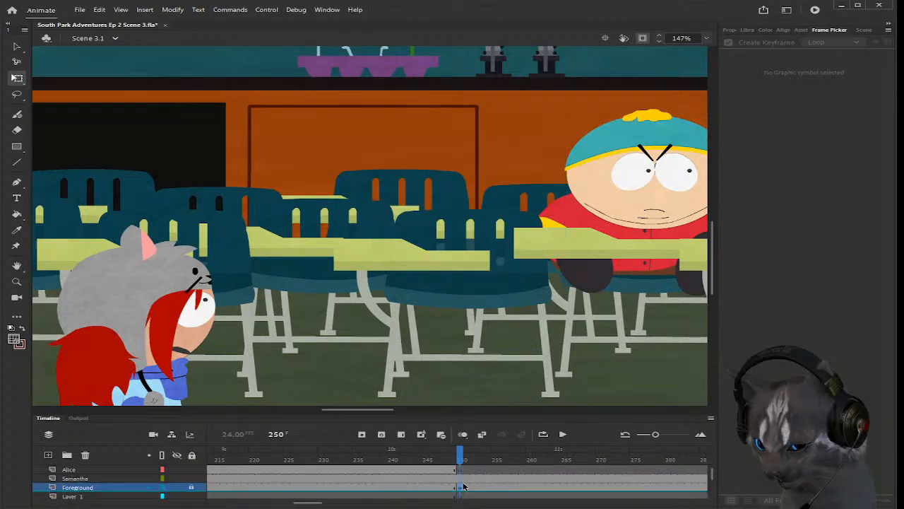
scroll(463, 486, "down", 1)
left_click(460, 488)
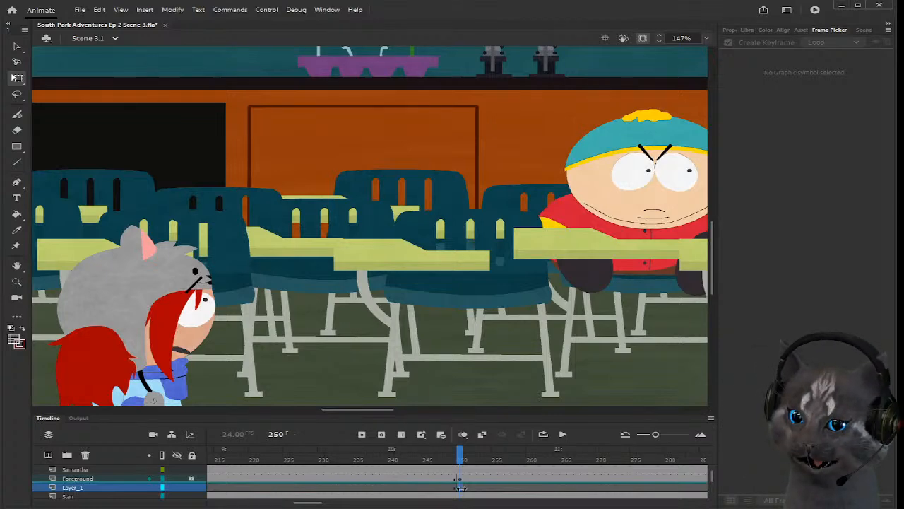
key("ctrl+shift+v")
left_click(483, 366)
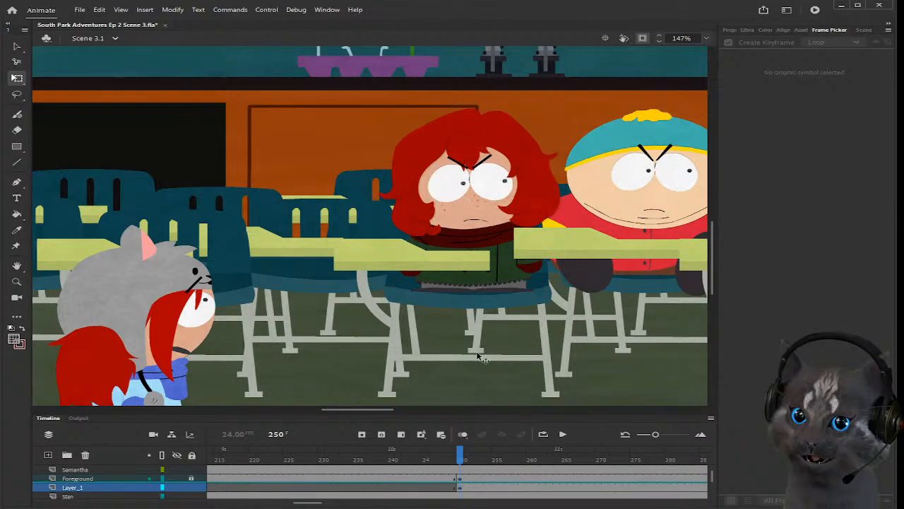
Step: Examine Alice's placement behind the desk and review the scene's layer order from Audio down to Background
scroll(457, 277, "down", 3)
scroll(448, 250, "up", 2)
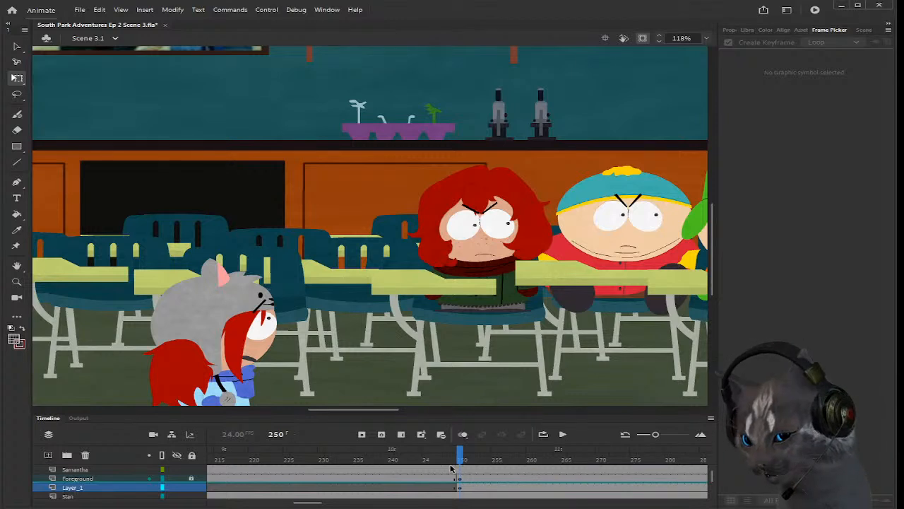
scroll(450, 468, "down", 1)
scroll(450, 469, "up", 1)
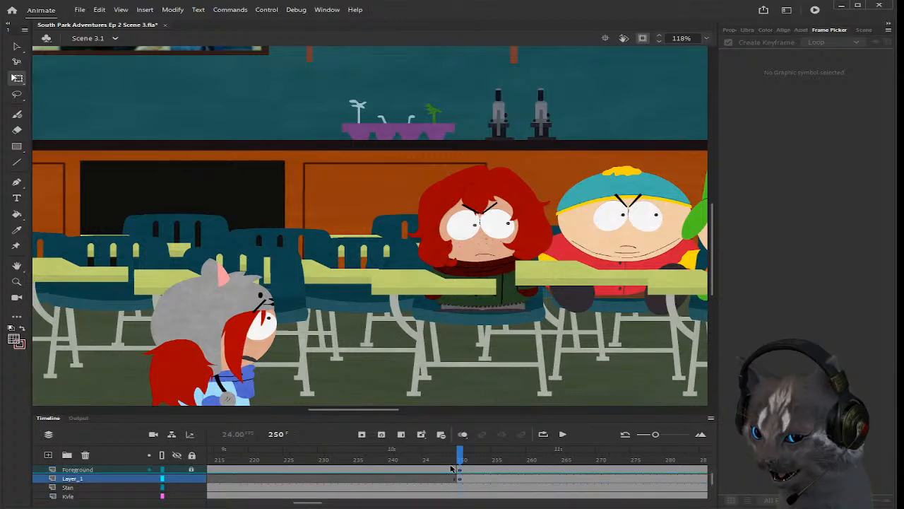
scroll(451, 468, "up", 1)
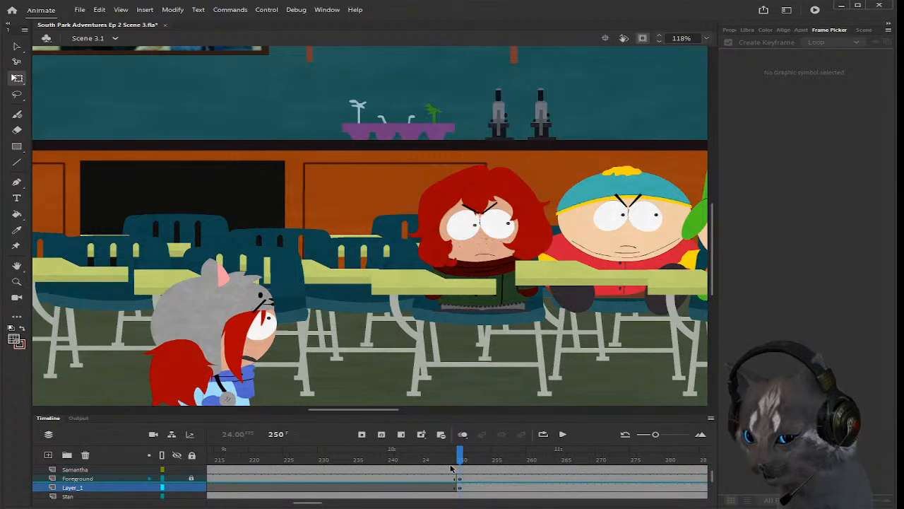
scroll(450, 468, "up", 1)
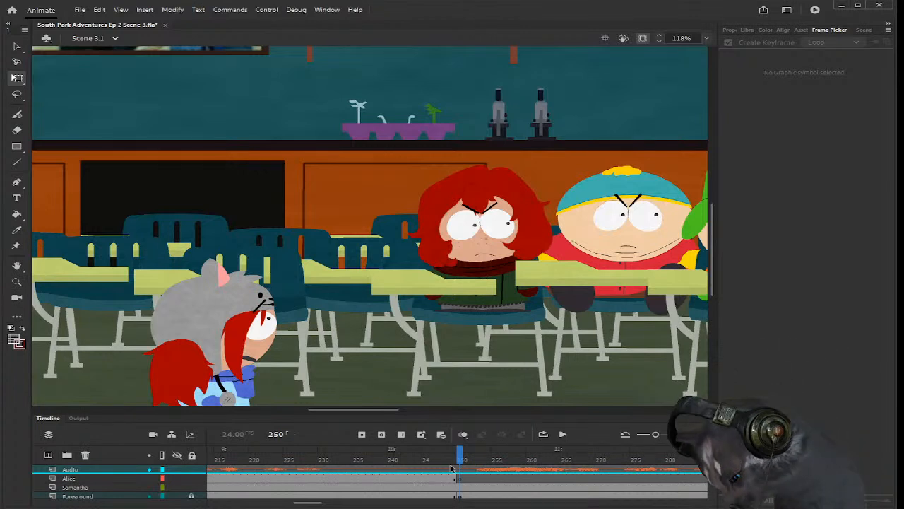
scroll(418, 486, "down", 1)
scroll(77, 487, "up", 3)
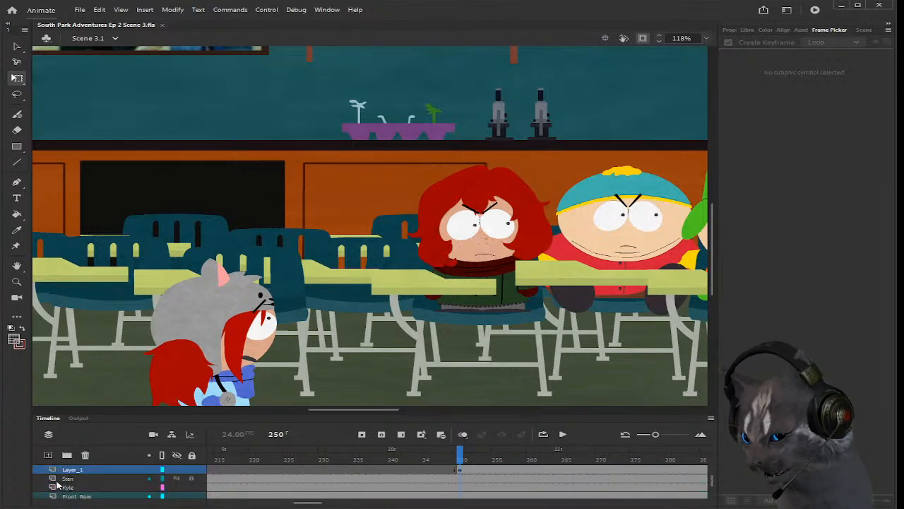
left_click(71, 479)
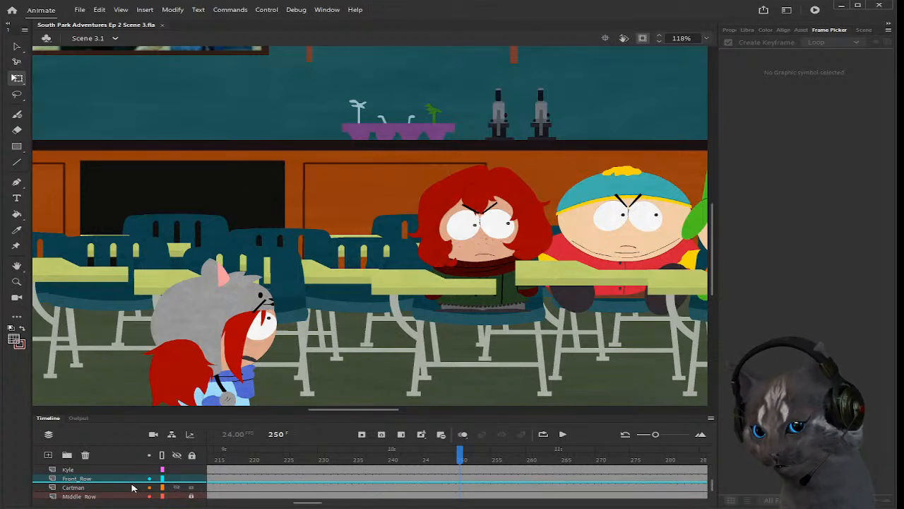
scroll(132, 485, "down", 1)
scroll(86, 487, "down", 1)
scroll(88, 489, "up", 2)
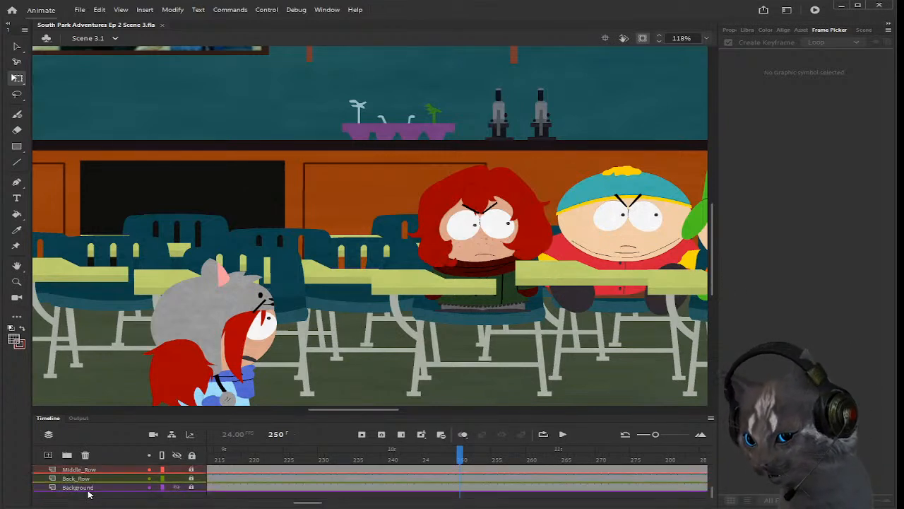
scroll(89, 494, "up", 5)
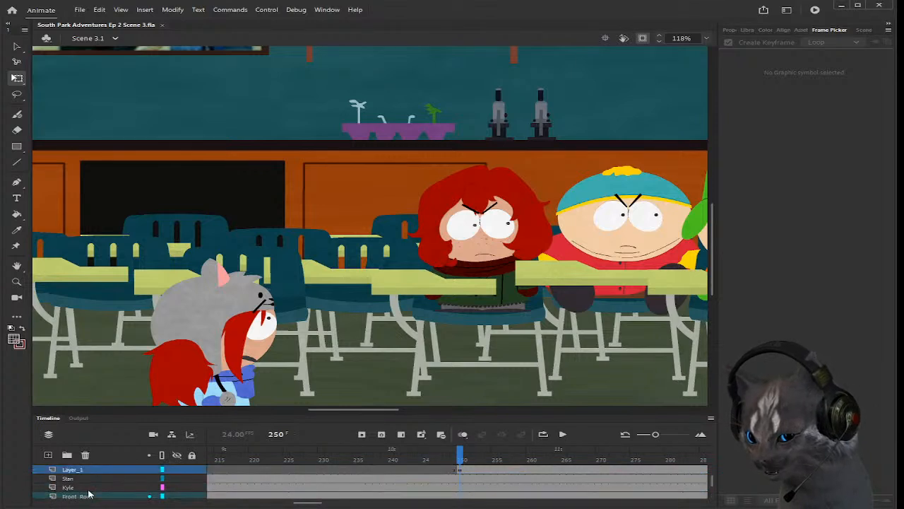
scroll(88, 494, "down", 3)
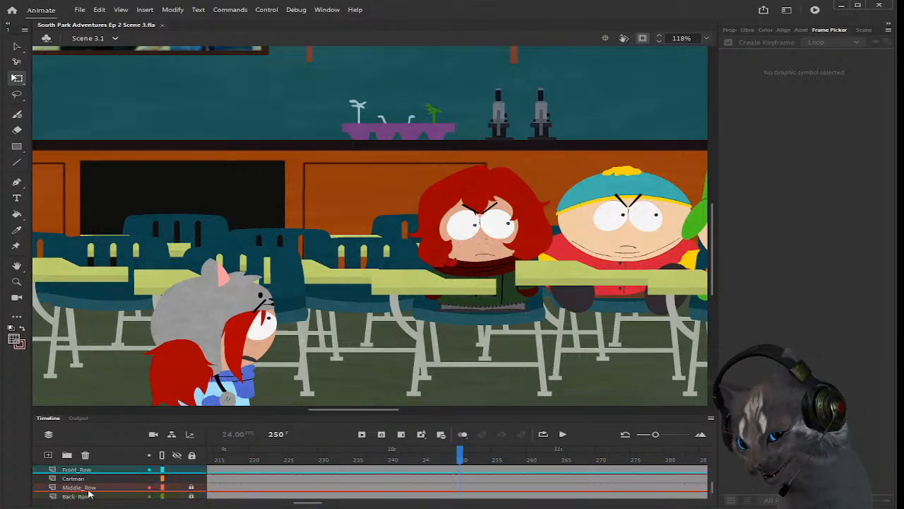
scroll(88, 494, "up", 3)
scroll(88, 494, "down", 5)
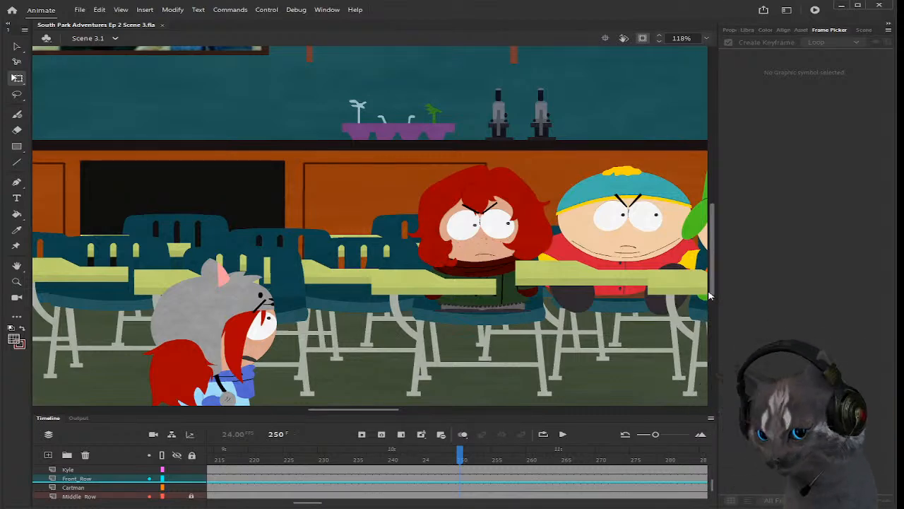
Step: Open Alice's symbol for editing and switch both of her shoes to the "7 bottom" frame at frame 250
scroll(487, 307, "up", 5)
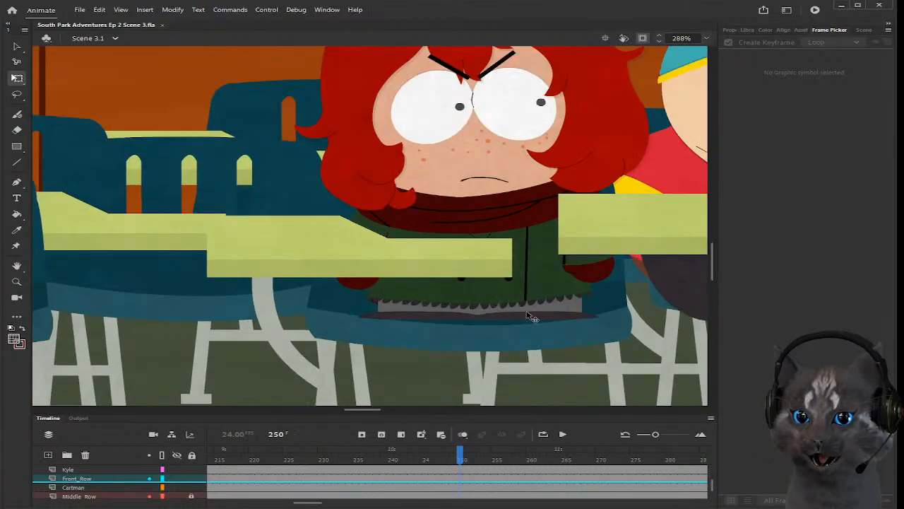
left_click(535, 317)
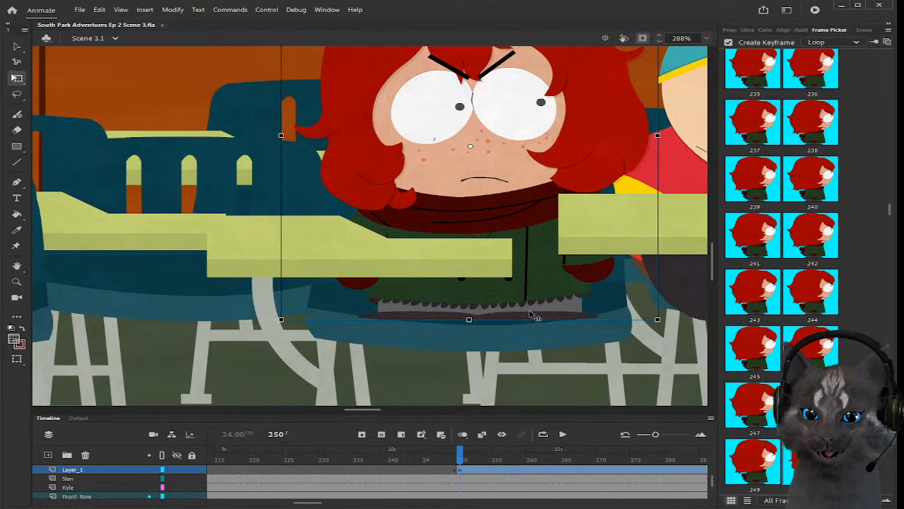
double_click(535, 318)
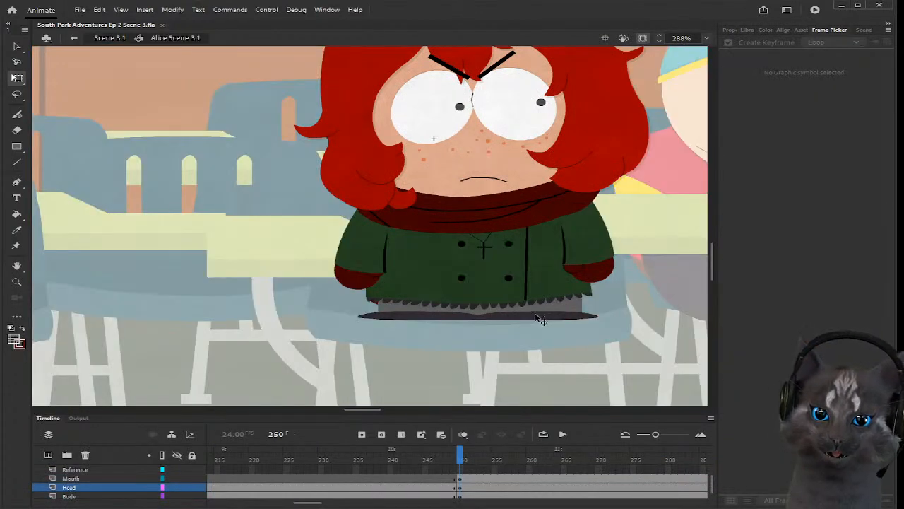
left_click(536, 318)
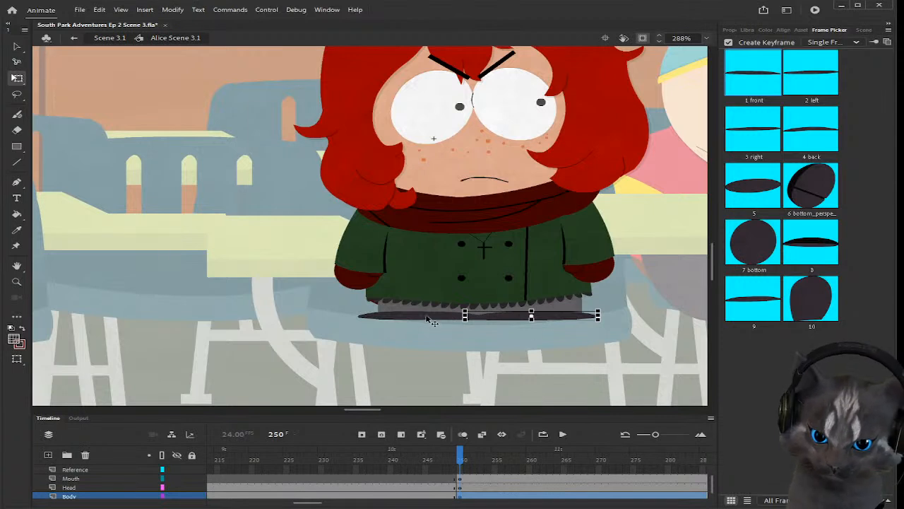
left_click(753, 256)
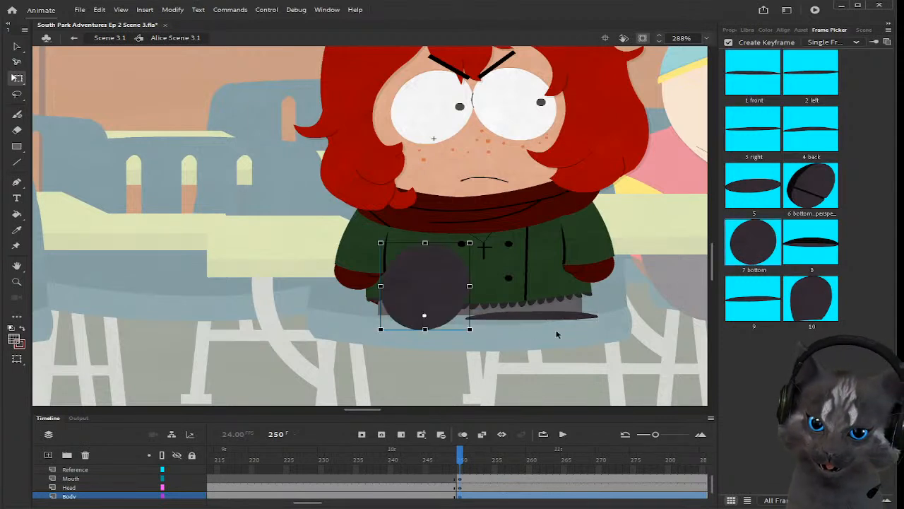
left_click(520, 317)
left_click(777, 244)
Step: Look at the frame options for Alice's legs, then leave her symbol and return to Scene 3.1
left_click(479, 313)
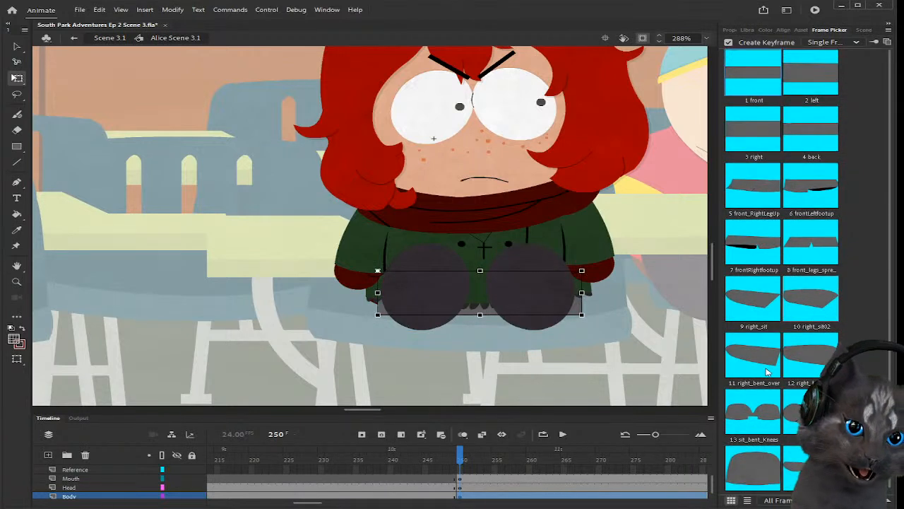
left_click(573, 360)
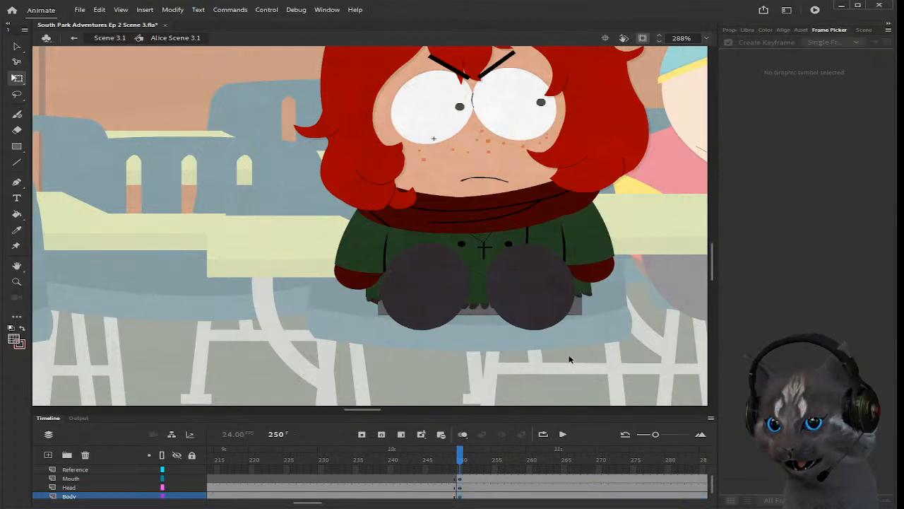
scroll(567, 353, "down", 3)
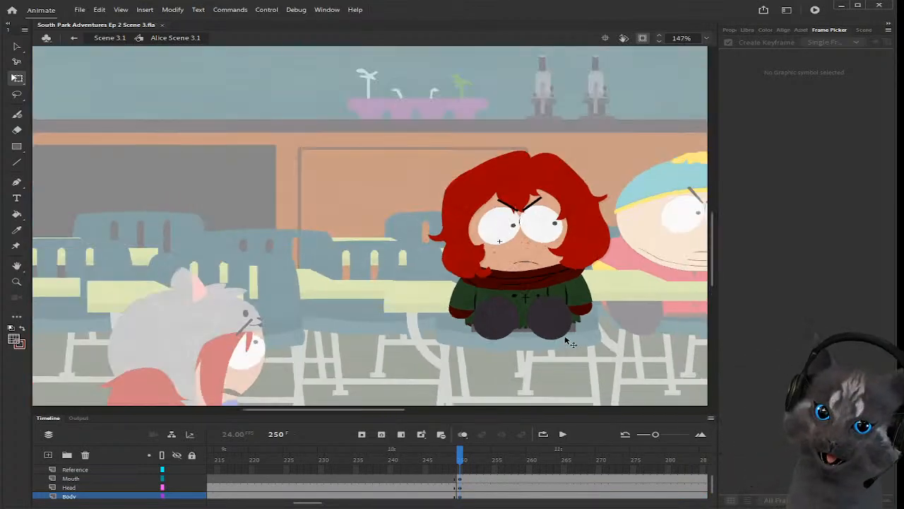
double_click(608, 363)
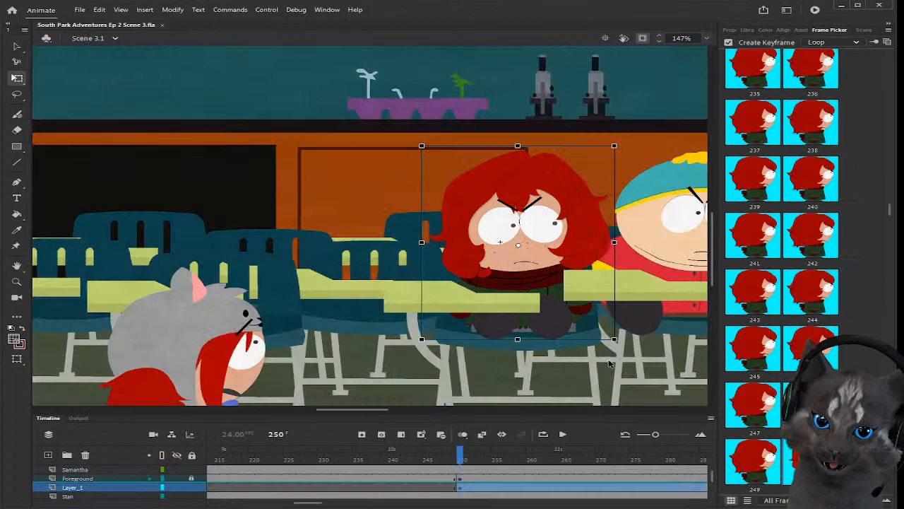
left_click_drag(460, 461, 460, 461)
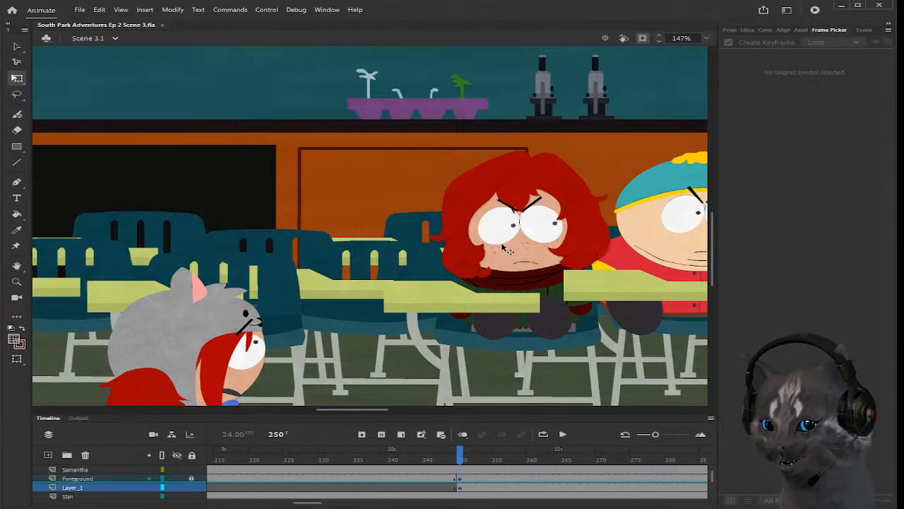
scroll(505, 248, "down", 3)
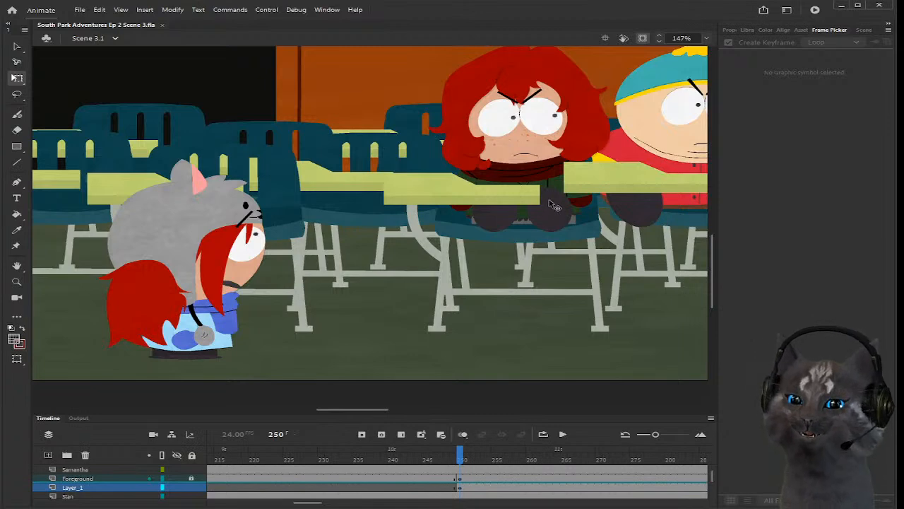
scroll(548, 195, "down", 3)
scroll(560, 172, "up", 2)
scroll(565, 174, "up", 1)
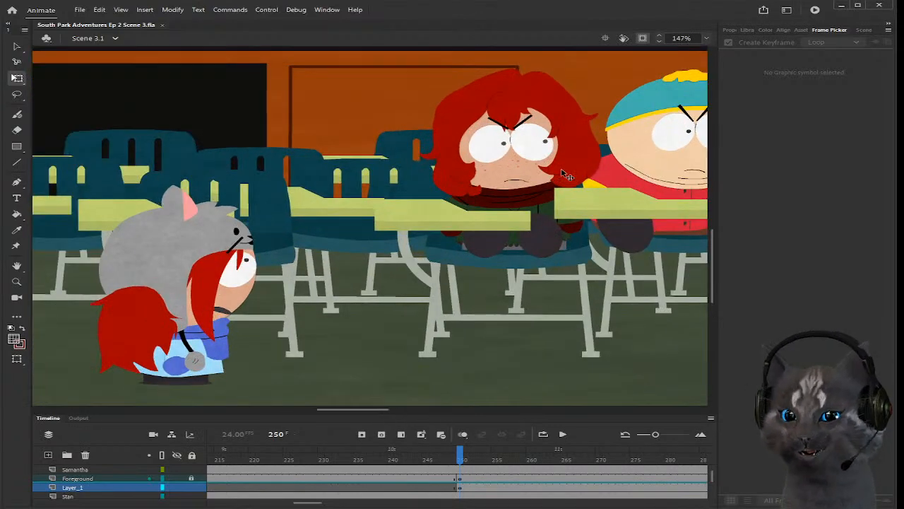